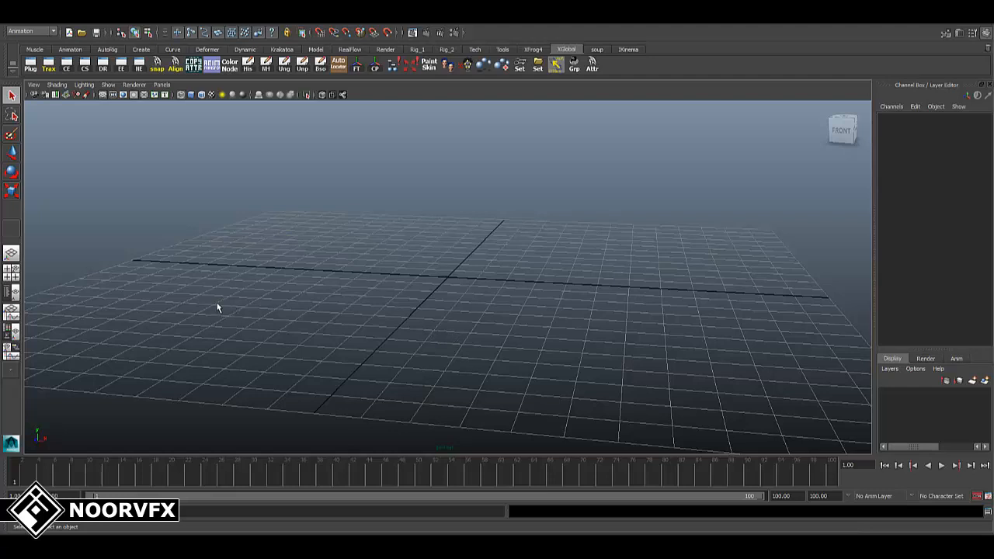
Set the current project to the Beer folder on the G: drive.
{"action": "left_click", "coordinate": [81, 32]}
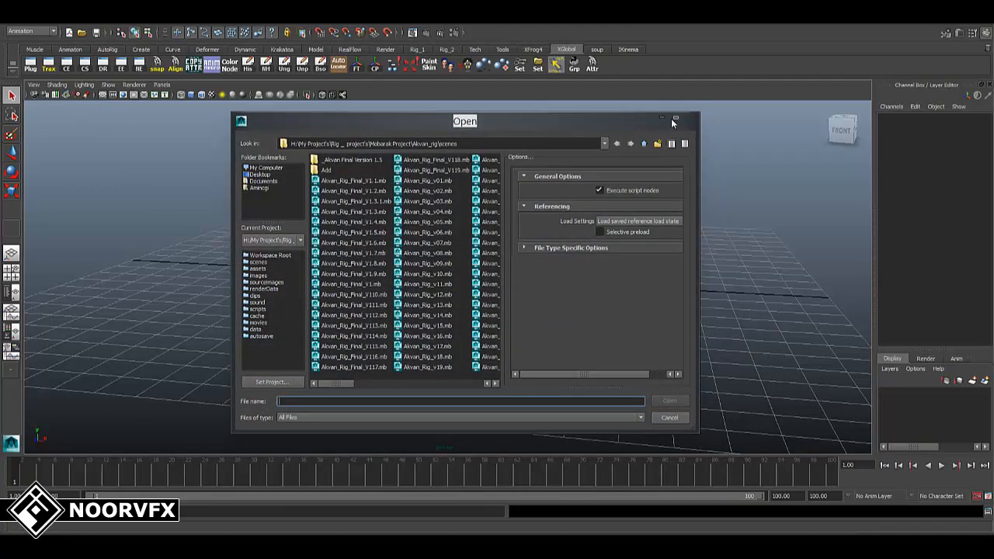
{"action": "left_click", "coordinate": [674, 119]}
{"action": "left_click", "coordinate": [11, 19]}
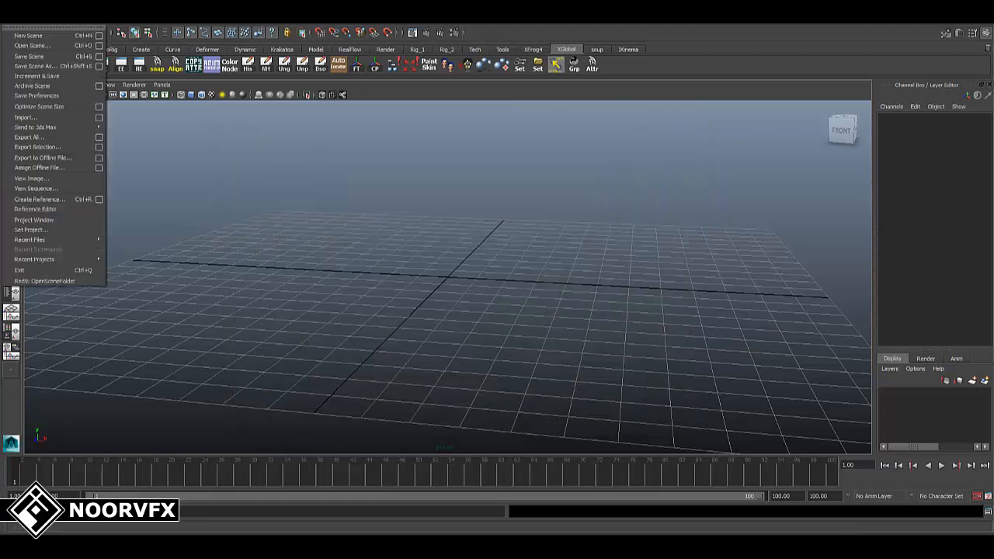
{"action": "left_click", "coordinate": [30, 230]}
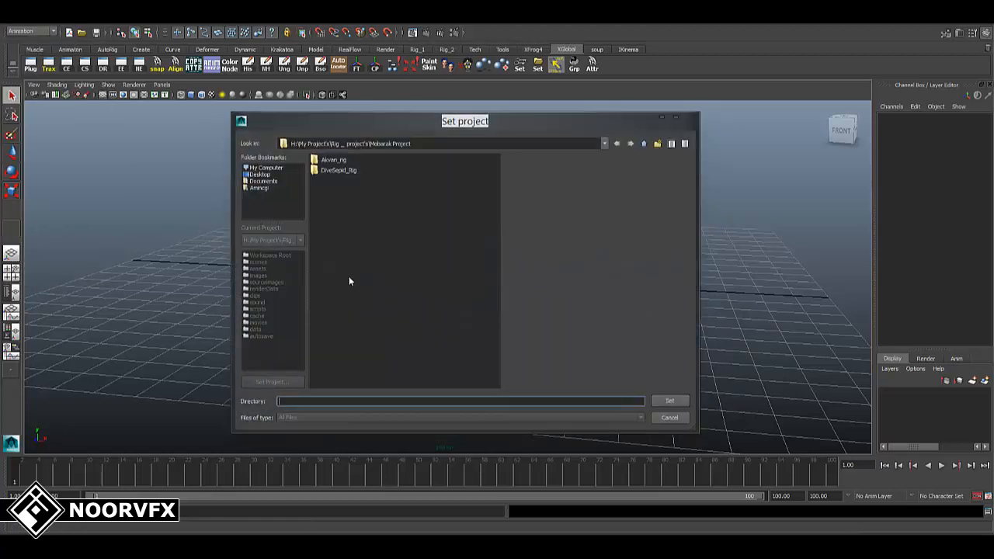
{"action": "left_click", "coordinate": [269, 169]}
{"action": "double_click", "coordinate": [326, 191]}
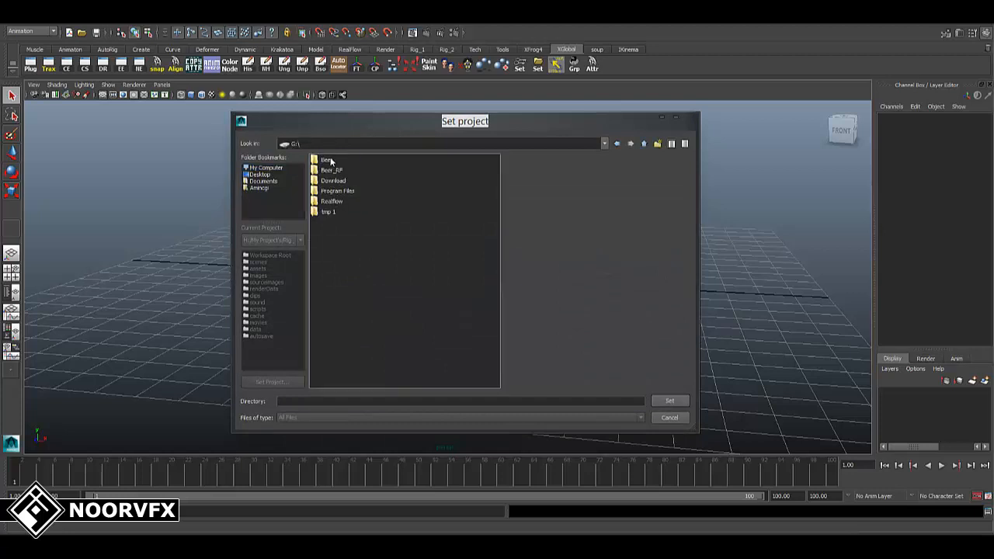
{"action": "double_click", "coordinate": [328, 160]}
{"action": "left_click", "coordinate": [669, 400]}
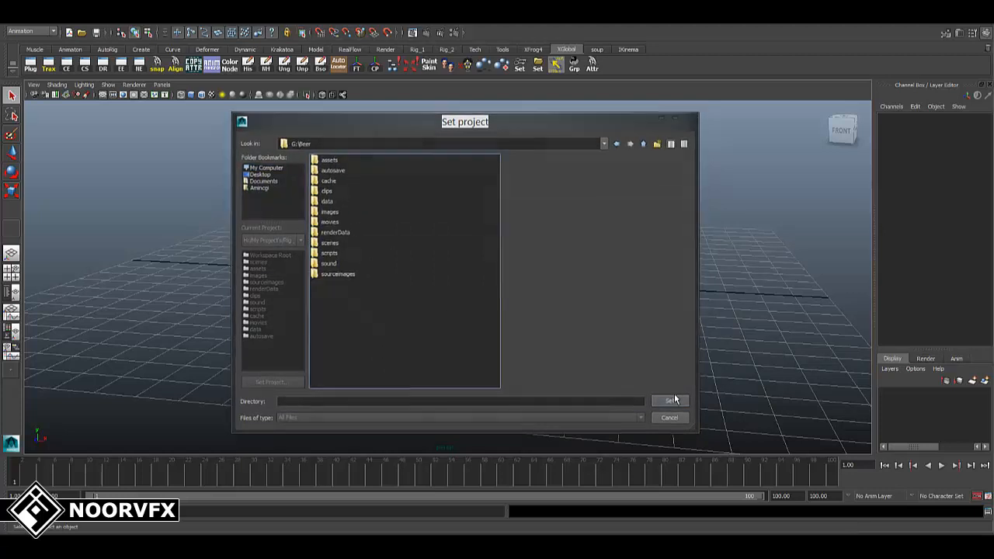
Open the scene file Beer.mb from the Beer project's scenes folder.
{"action": "left_click", "coordinate": [82, 33]}
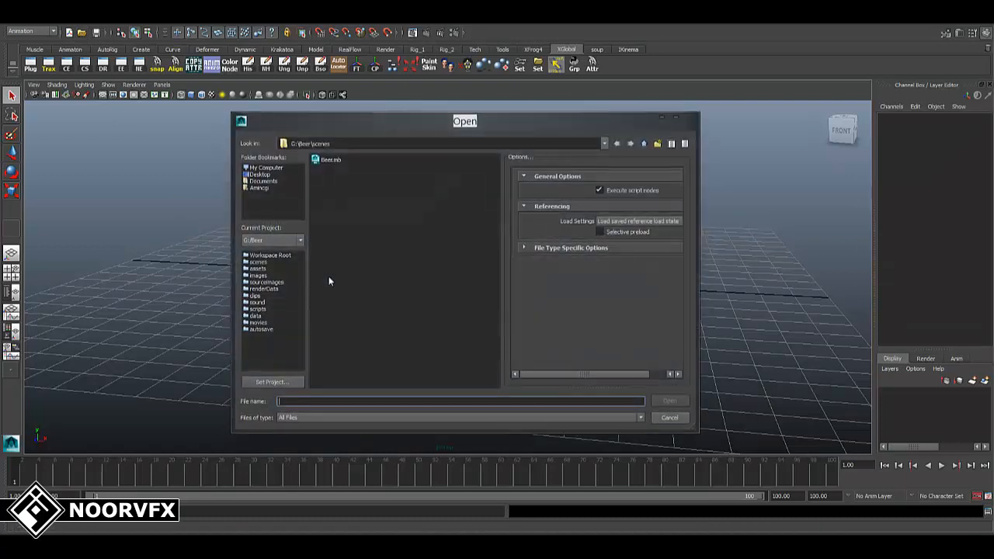
{"action": "left_click", "coordinate": [329, 160]}
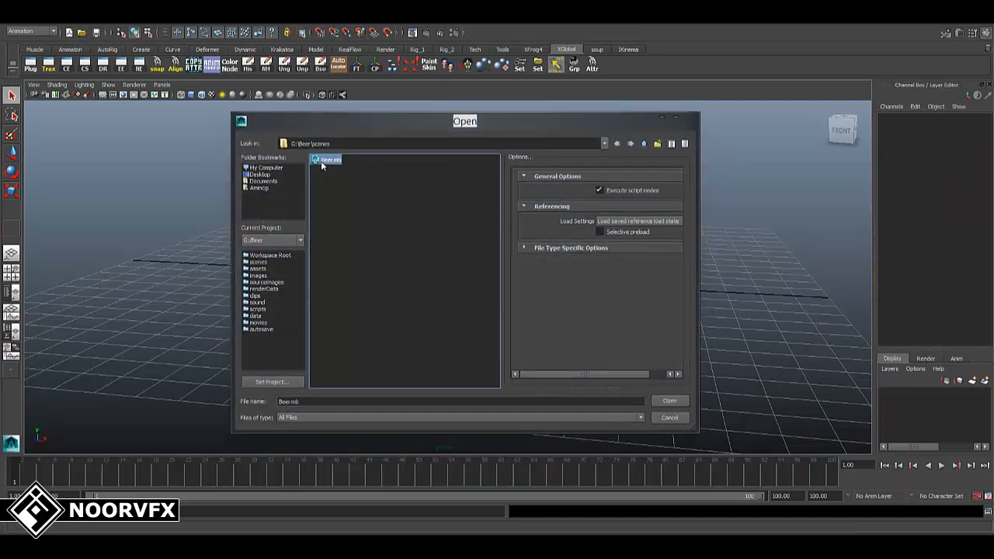
{"action": "left_click", "coordinate": [669, 400]}
{"action": "left_click", "coordinate": [496, 267]}
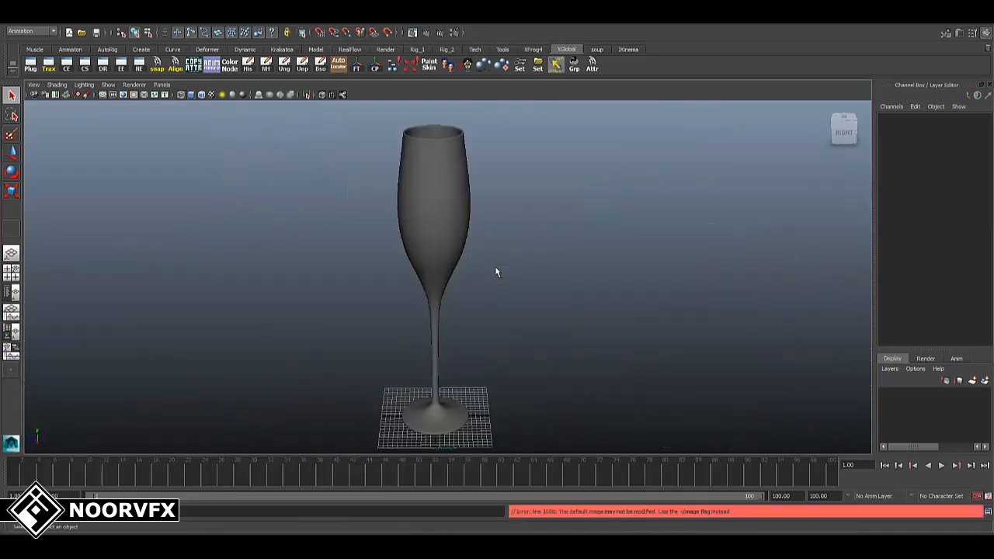
Select the champagne glass and examine its rim, interior and outer bowl from several angles.
{"action": "left_click_drag", "start_coordinate": [571, 364], "coordinate": [525, 284], "text": "alt"}
{"action": "left_click", "coordinate": [457, 311]}
{"action": "left_click_drag", "start_coordinate": [457, 311], "coordinate": [482, 297], "text": "alt"}
{"action": "right_click_drag", "start_coordinate": [482, 296], "coordinate": [600, 431], "text": "alt"}
{"action": "key", "text": "w"}
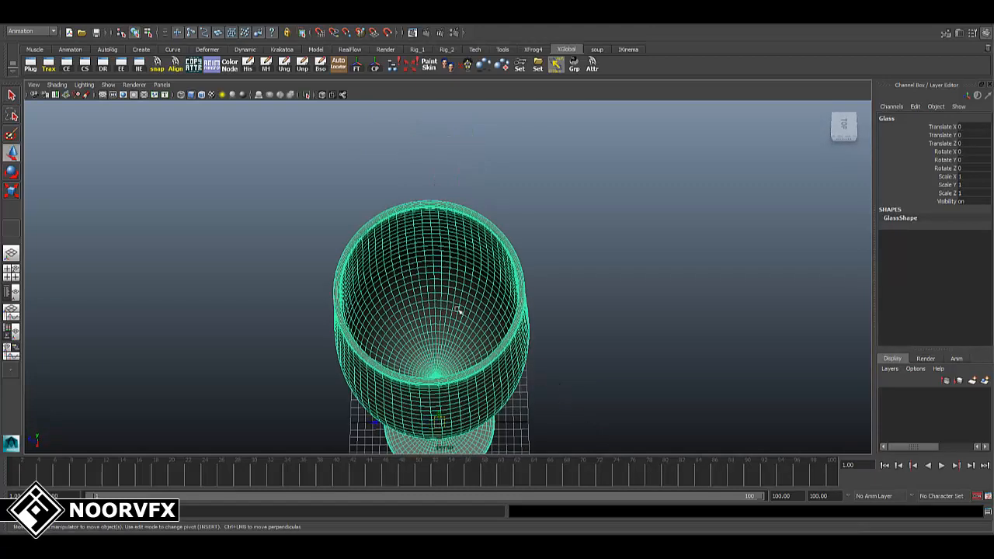
{"action": "right_click_drag", "start_coordinate": [467, 316], "coordinate": [475, 315], "text": "alt"}
{"action": "left_click_drag", "start_coordinate": [475, 315], "coordinate": [505, 311], "text": "alt"}
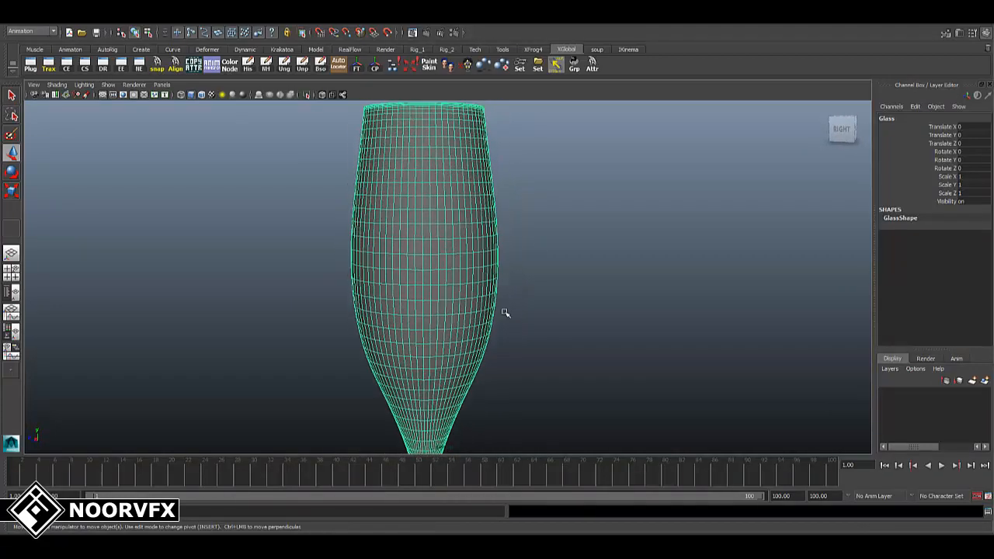
Inspect the glass's inner and outer walls in wireframe display, and return to shaded display with the whole glass in view.
{"action": "key", "text": "4"}
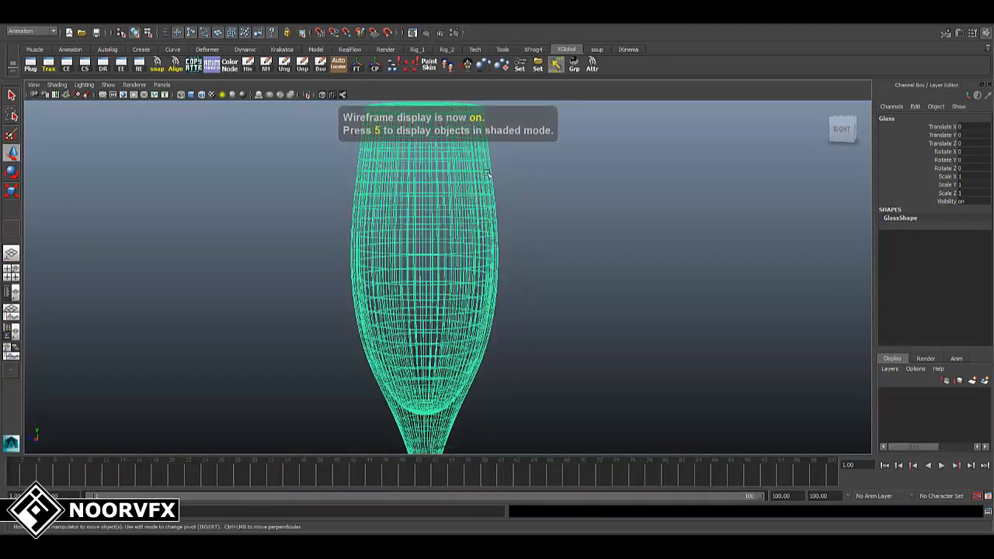
{"action": "right_click_drag", "start_coordinate": [584, 283], "coordinate": [411, 198], "text": "alt"}
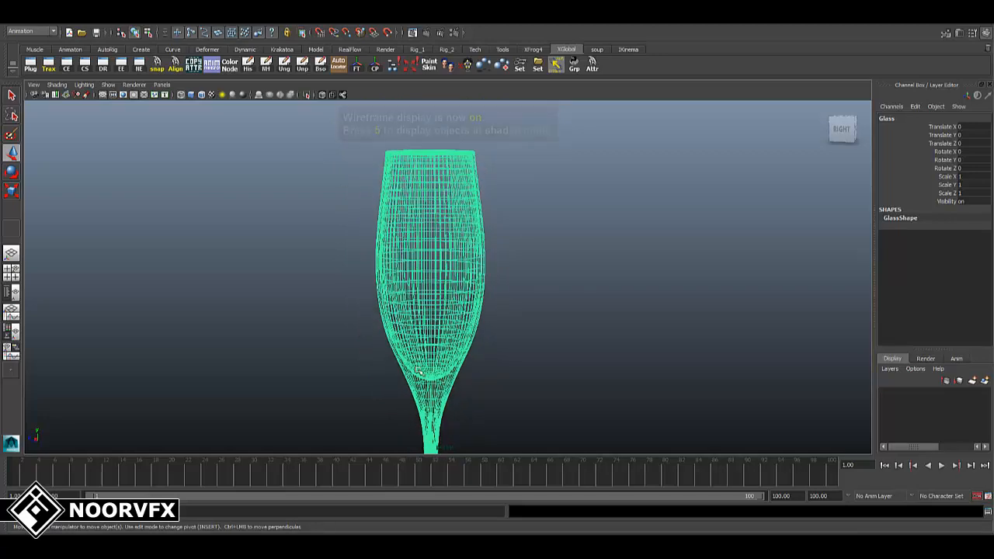
{"action": "mouse_move", "coordinate": [481, 288]}
{"action": "left_mouse_down", "text": "alt"}
{"action": "mouse_move", "coordinate": [458, 293]}
{"action": "mouse_move", "coordinate": [465, 298]}
{"action": "left_mouse_up", "text": "alt"}
{"action": "key", "text": "5"}
{"action": "scroll", "coordinate": [486, 308], "scroll_direction": "down", "scroll_amount": 3}
{"action": "middle_click_drag", "start_coordinate": [488, 317], "coordinate": [494, 262], "text": "alt"}
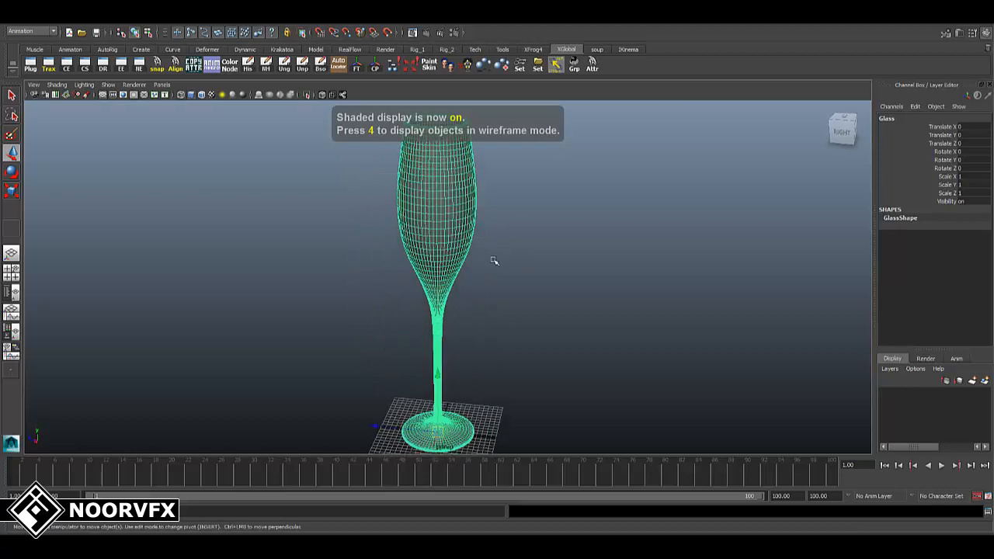
{"action": "scroll", "coordinate": [487, 309], "scroll_direction": "down", "scroll_amount": 2}
{"action": "left_click_drag", "start_coordinate": [486, 309], "coordinate": [504, 319], "text": "alt"}
{"action": "left_click", "coordinate": [541, 368]}
{"action": "left_click", "coordinate": [422, 266]}
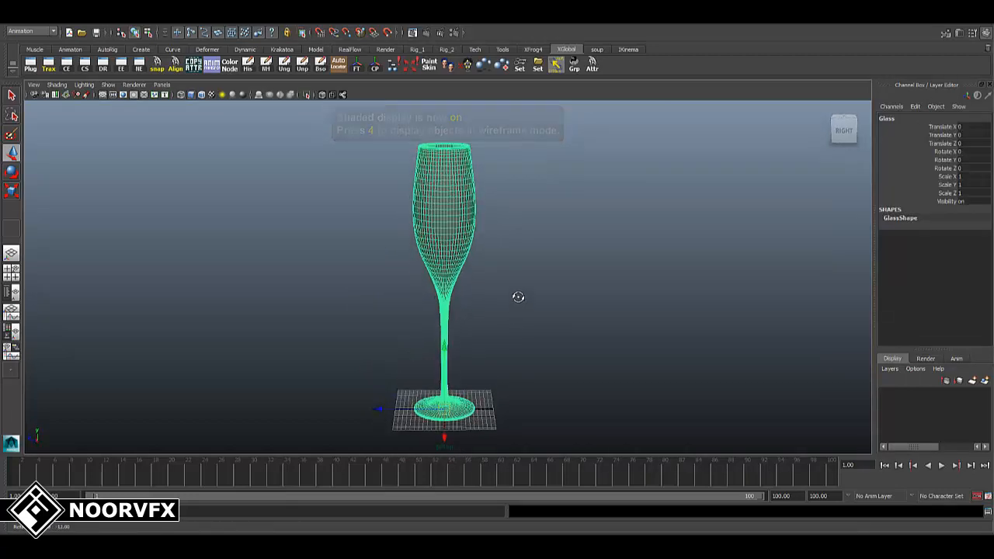
{"action": "middle_click_drag", "start_coordinate": [518, 295], "coordinate": [517, 308], "text": "alt"}
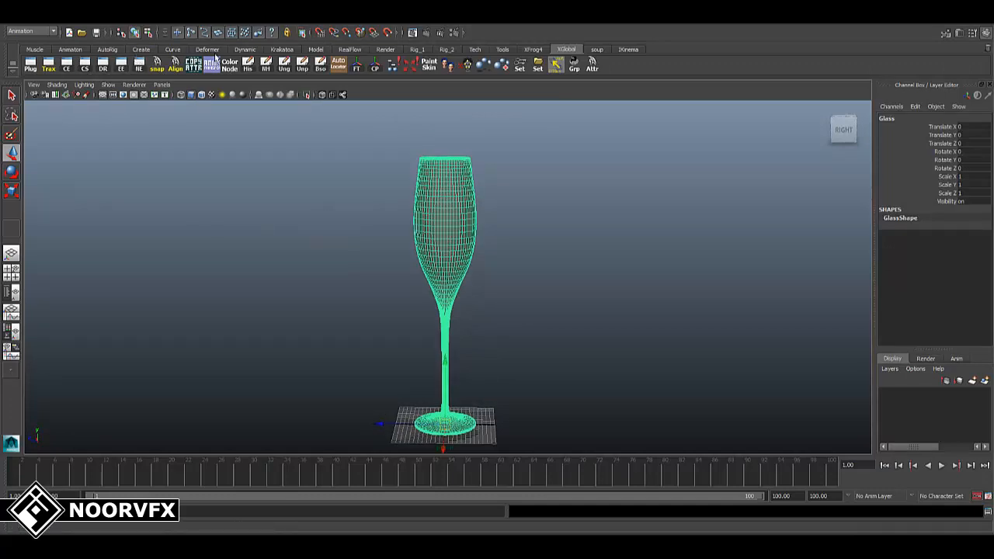
Start a RealFlow SD export and choose G:\Beer_RF\Beer_v01\objects as the destination folder.
{"action": "left_click", "coordinate": [340, 49]}
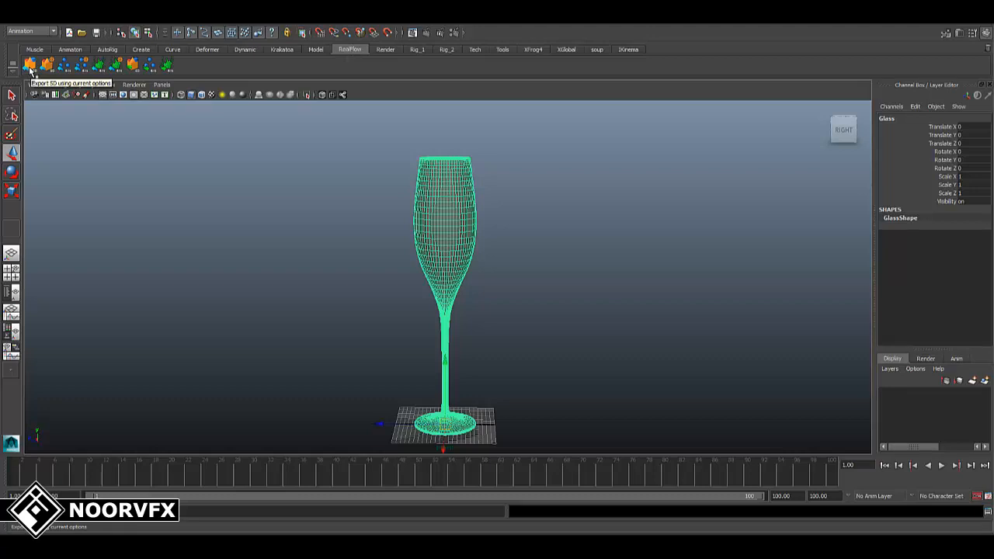
{"action": "left_click", "coordinate": [30, 67]}
{"action": "left_click_drag", "start_coordinate": [482, 198], "coordinate": [672, 167]}
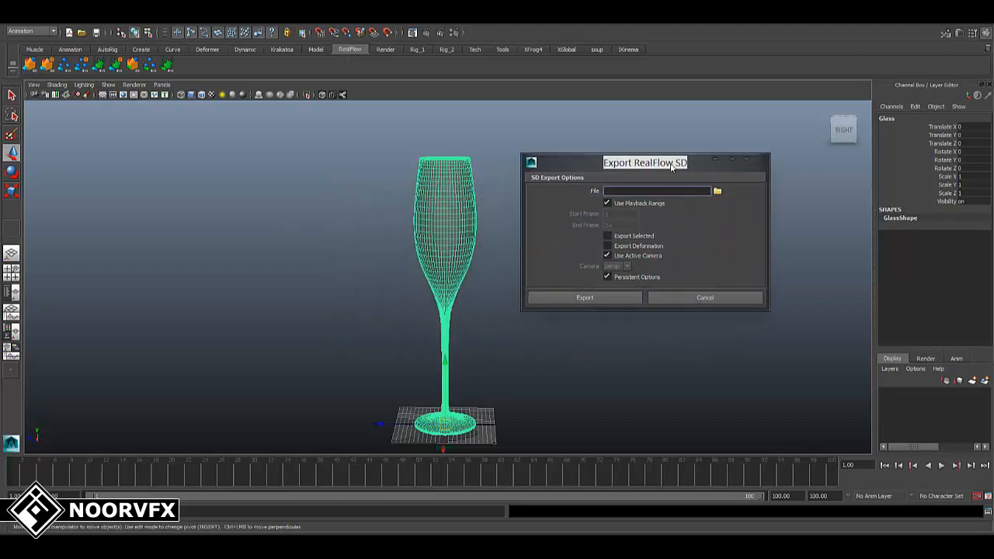
{"action": "left_click", "coordinate": [717, 190]}
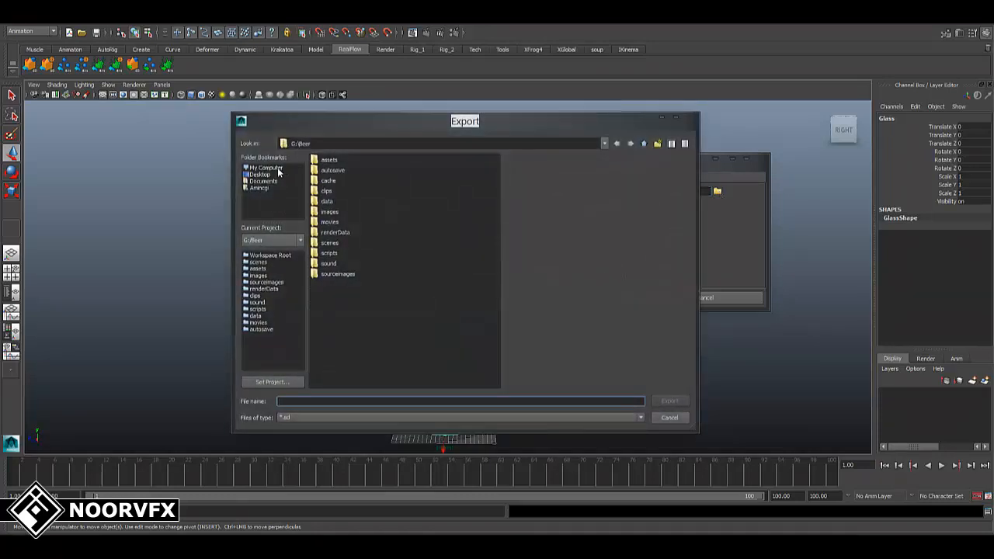
{"action": "left_click", "coordinate": [643, 143]}
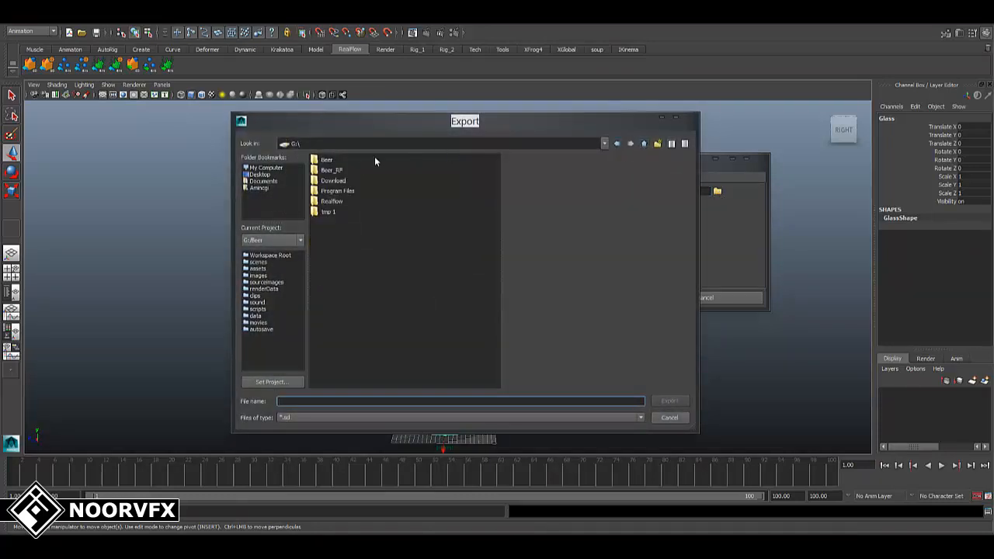
{"action": "double_click", "coordinate": [332, 170]}
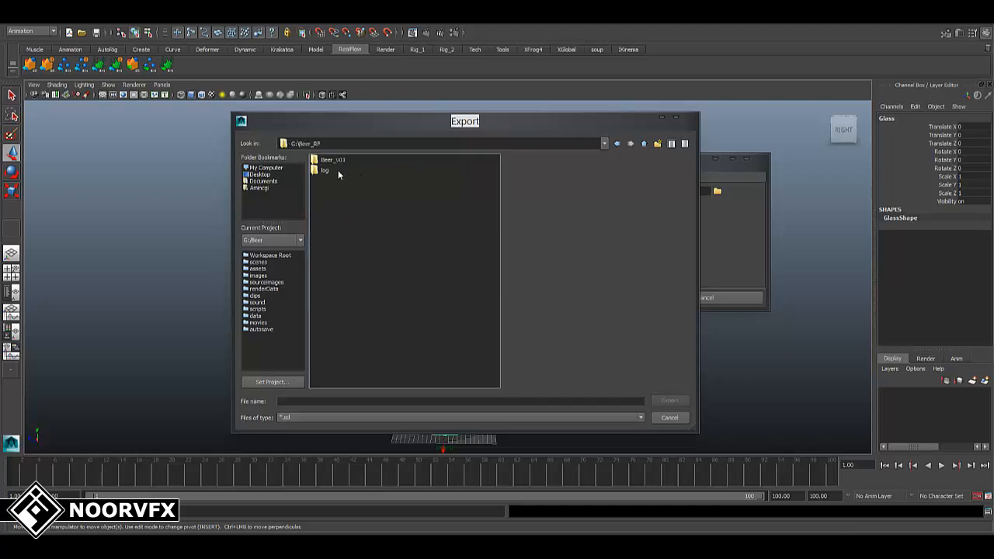
{"action": "double_click", "coordinate": [325, 160]}
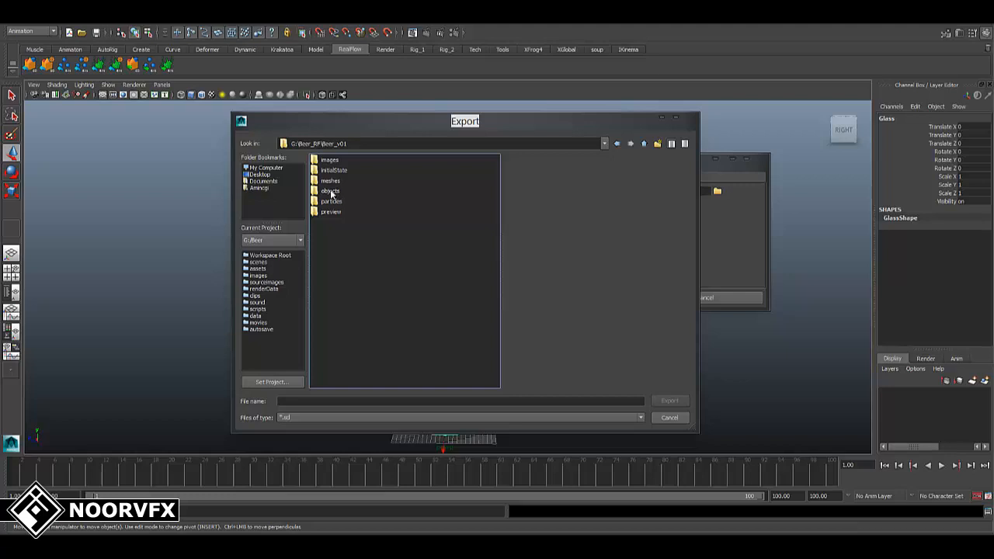
{"action": "double_click", "coordinate": [330, 191]}
Name the SD file Beer and export the scene using the playback range and active camera.
{"action": "left_click", "coordinate": [334, 401]}
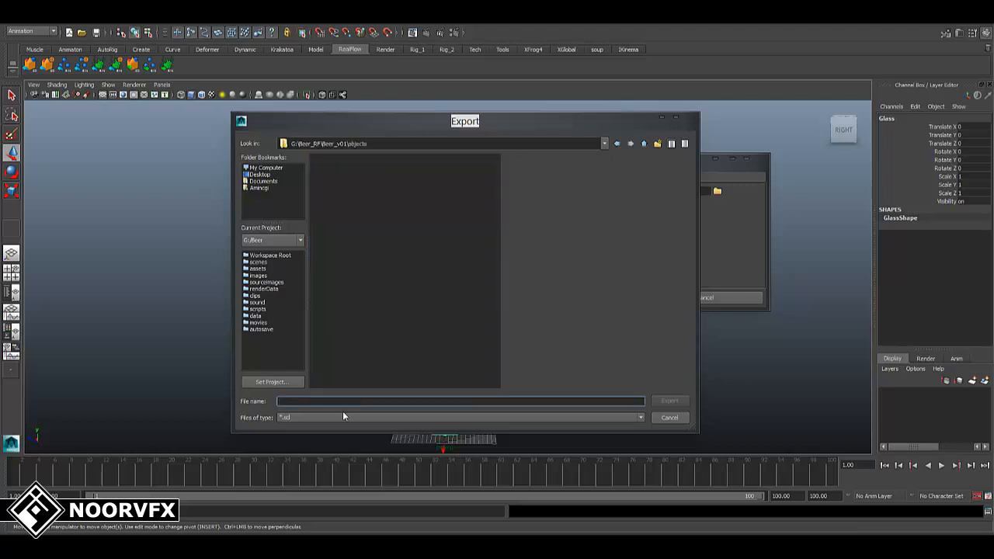
{"action": "type", "text": "Beerr"}
{"action": "left_click", "coordinate": [366, 365]}
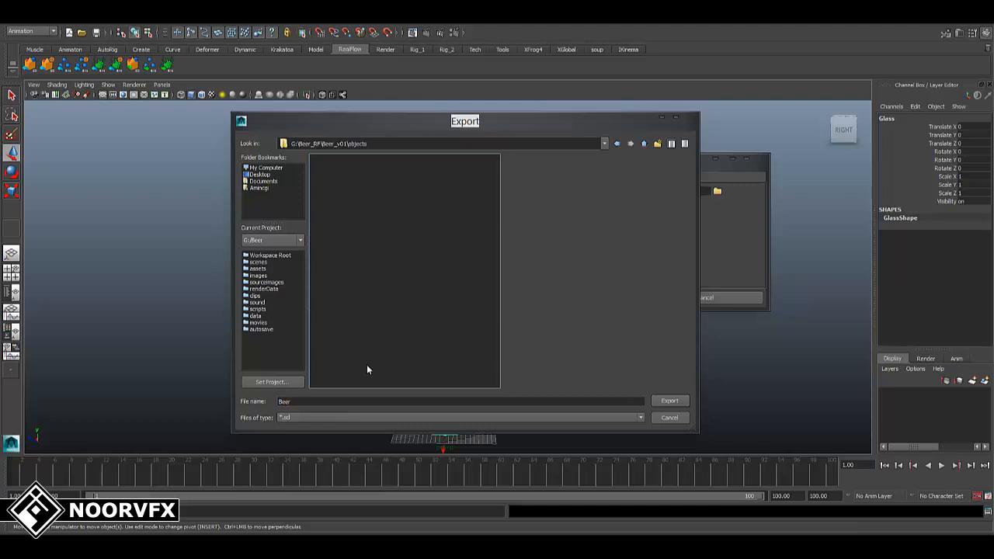
{"action": "left_click", "coordinate": [678, 400]}
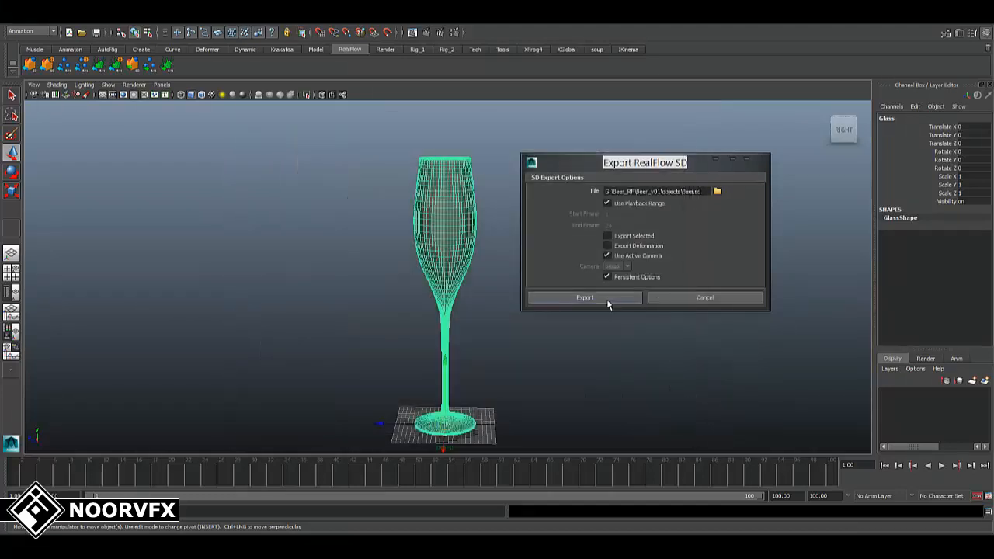
{"action": "left_click", "coordinate": [608, 302]}
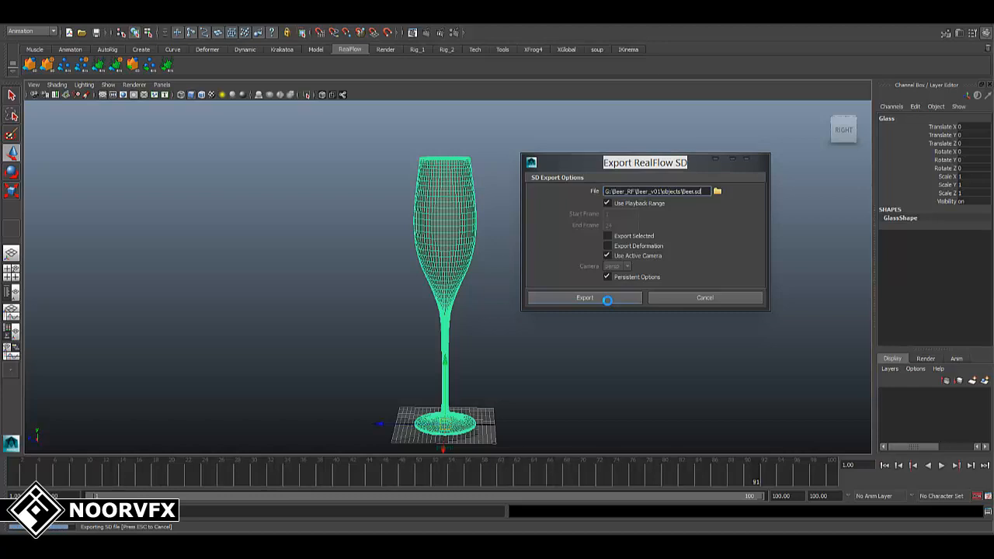
Switch to RealFlow and import the Beer.sd object from the Beer_v01 project's objects folder.
{"action": "key", "text": "alt+Tab"}
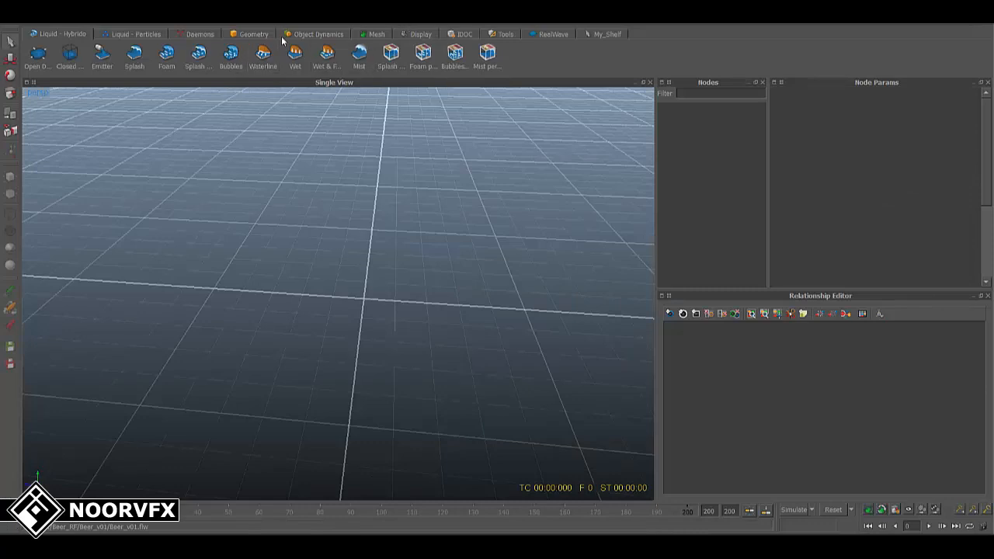
{"action": "left_click", "coordinate": [250, 35]}
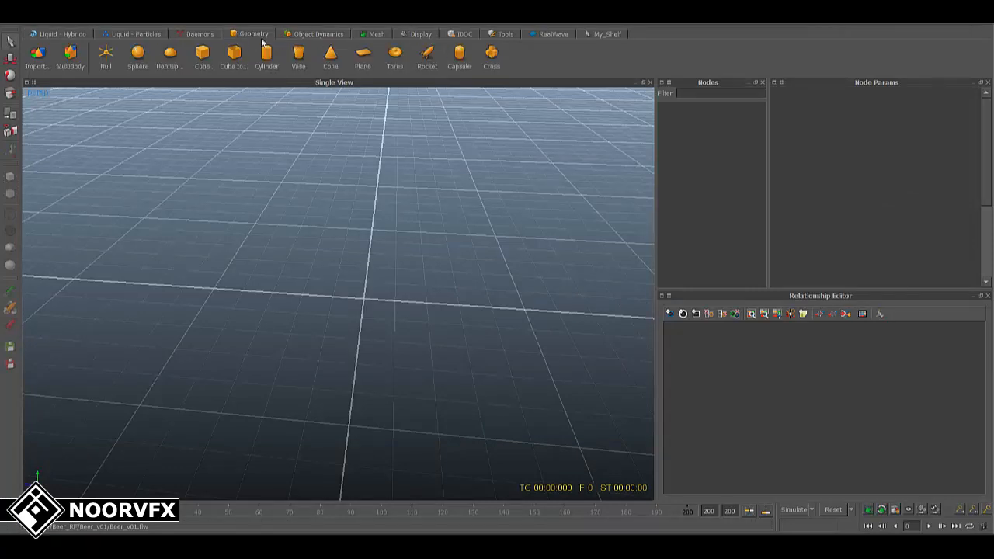
{"action": "left_click", "coordinate": [37, 54]}
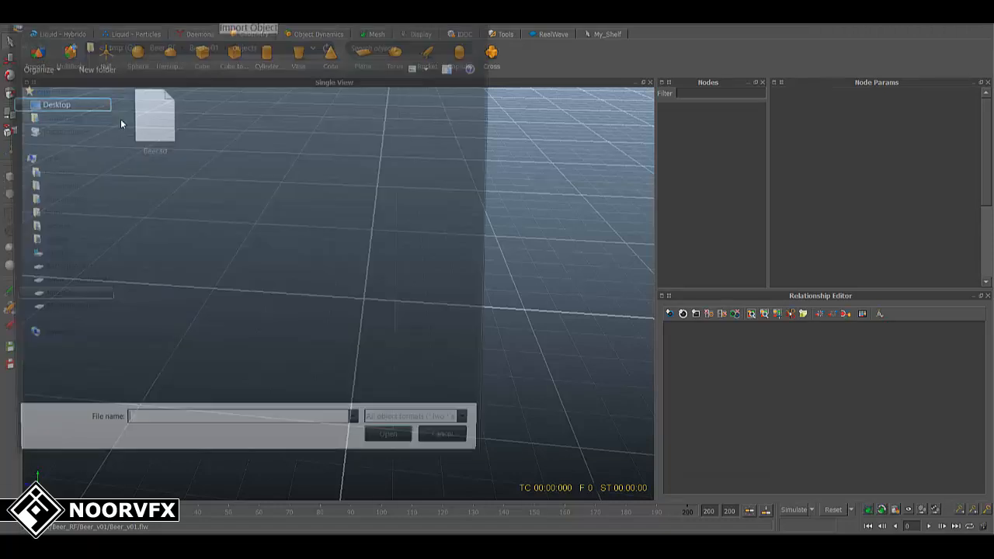
{"action": "left_click", "coordinate": [132, 118]}
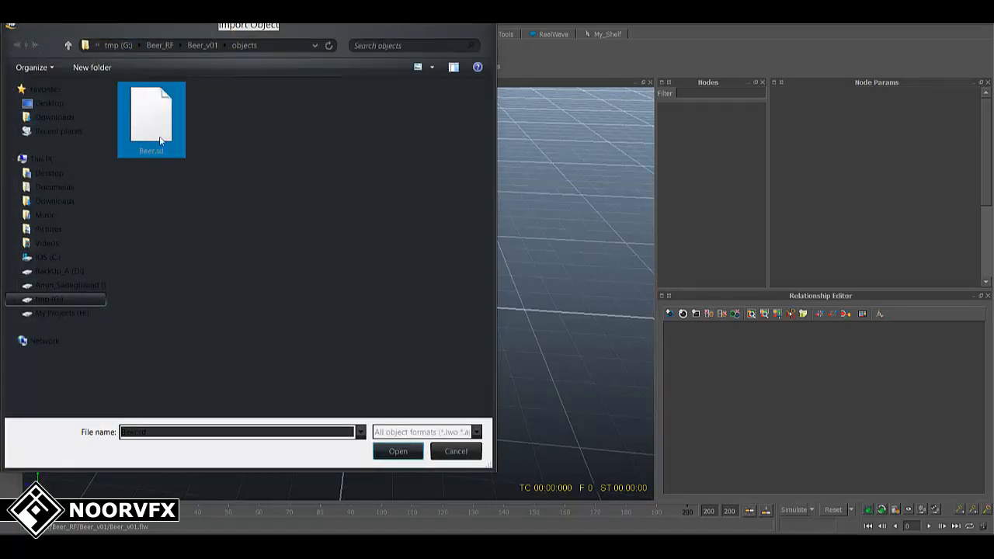
{"action": "left_click", "coordinate": [397, 451]}
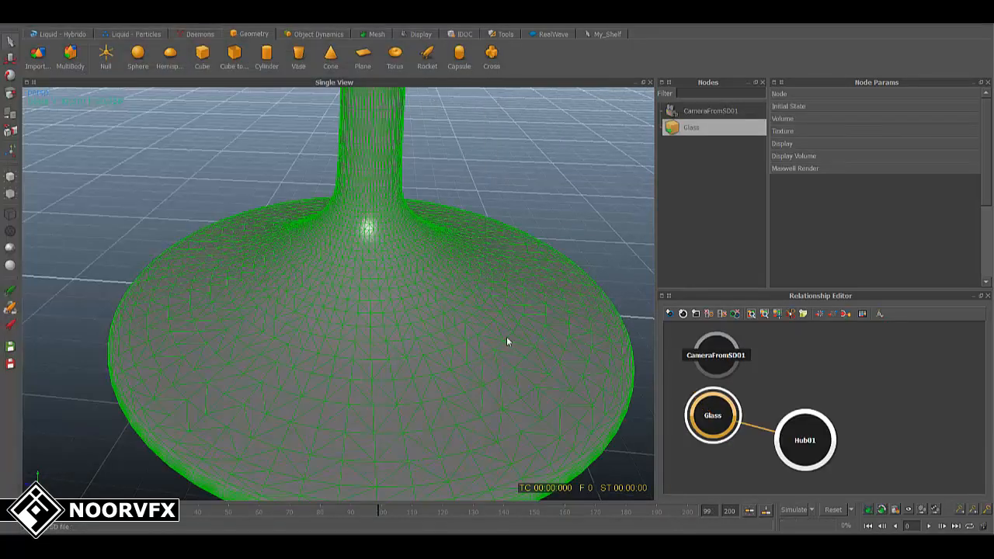
Delete the imported camera node CameraFromSD01 from the scene.
{"action": "right_click_drag", "start_coordinate": [507, 337], "coordinate": [441, 310], "text": "alt"}
{"action": "middle_click_drag", "start_coordinate": [441, 310], "coordinate": [457, 398], "text": "alt"}
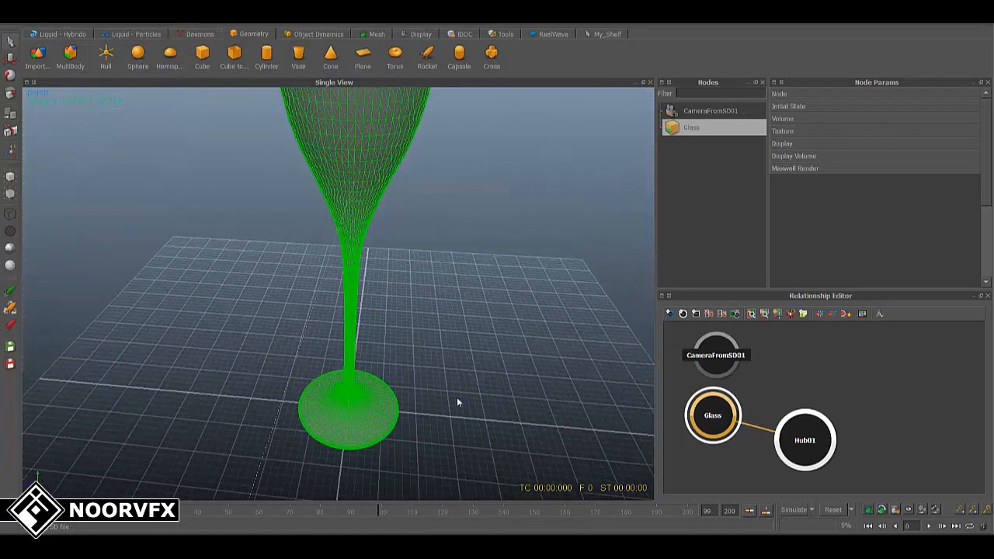
{"action": "left_click", "coordinate": [697, 113]}
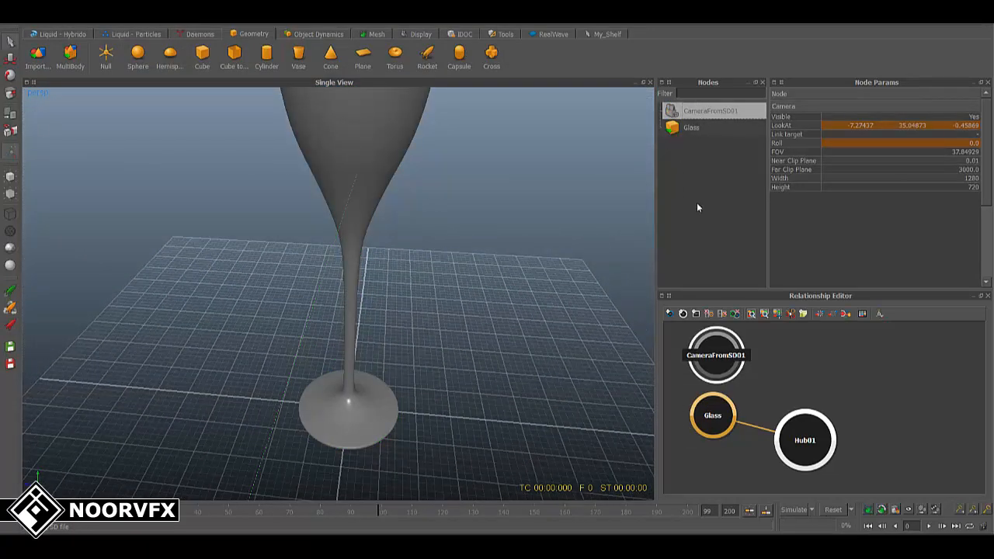
{"action": "key", "text": "Delete"}
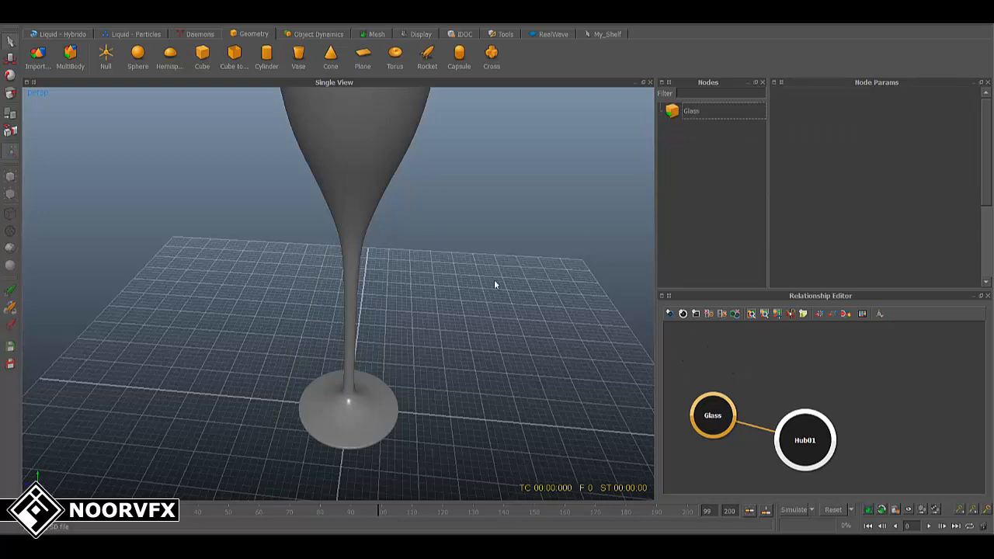
Space the Hub01 node farther from the Glass node in the Relationship Editor and select Glass.
{"action": "left_click_drag", "start_coordinate": [433, 224], "coordinate": [425, 262], "text": "alt"}
{"action": "left_click_drag", "start_coordinate": [808, 446], "coordinate": [878, 413]}
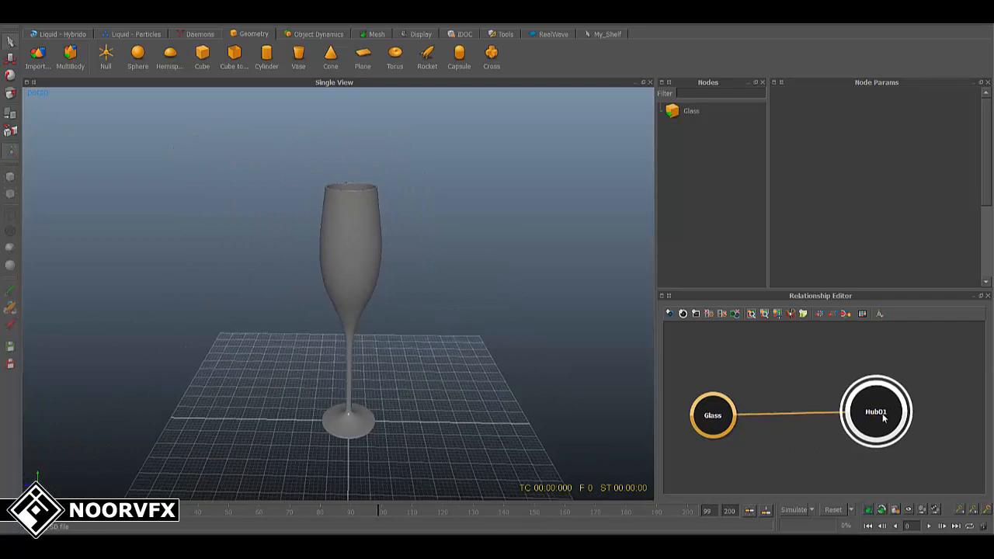
{"action": "left_click", "coordinate": [711, 411]}
{"action": "left_click", "coordinate": [758, 387]}
{"action": "left_click", "coordinate": [708, 412]}
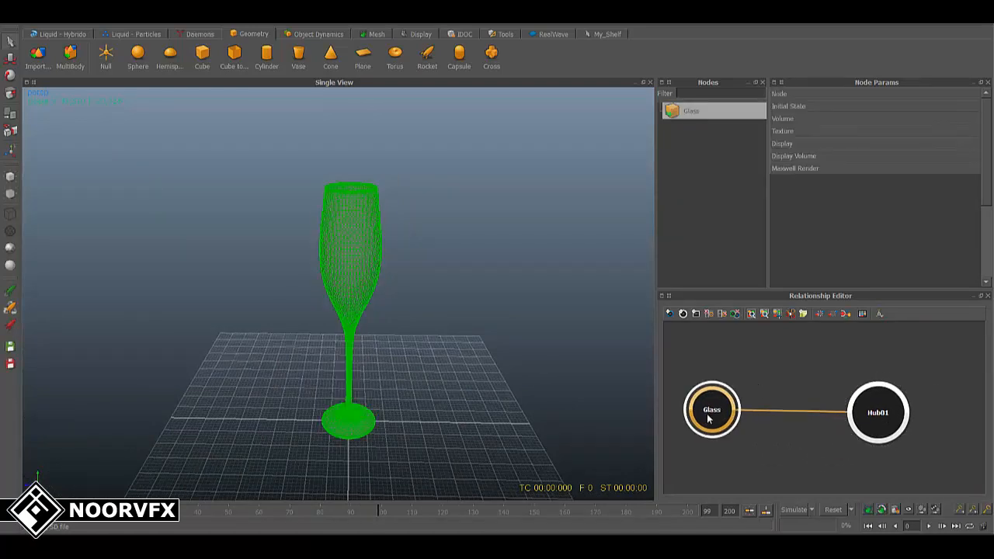
Add an open Hybrido domain to the scene with no object selected.
{"action": "left_click_drag", "start_coordinate": [440, 303], "coordinate": [395, 280], "text": "alt"}
{"action": "left_click", "coordinate": [439, 333]}
{"action": "scroll", "coordinate": [418, 343], "scroll_direction": "up", "scroll_amount": 5}
{"action": "scroll", "coordinate": [414, 287], "scroll_direction": "up", "scroll_amount": 4}
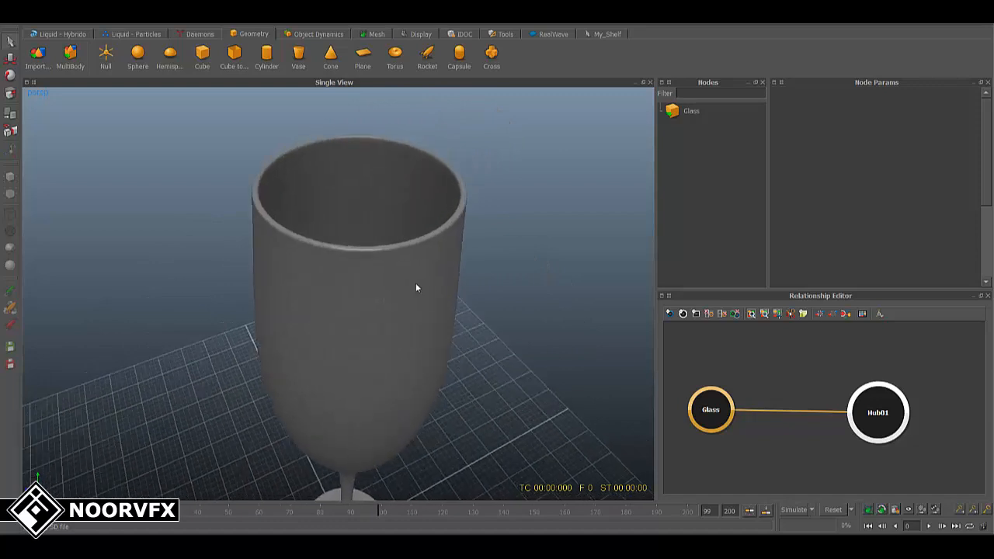
{"action": "left_click", "coordinate": [60, 32]}
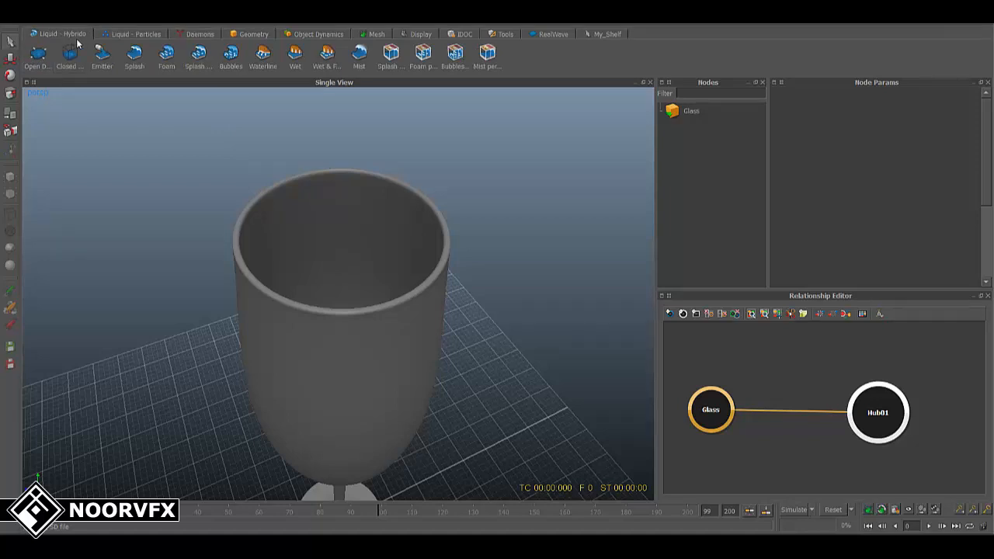
{"action": "left_click", "coordinate": [41, 63]}
{"action": "scroll", "coordinate": [460, 346], "scroll_direction": "down", "scroll_amount": 5}
{"action": "left_click_drag", "start_coordinate": [460, 347], "coordinate": [380, 371], "text": "alt"}
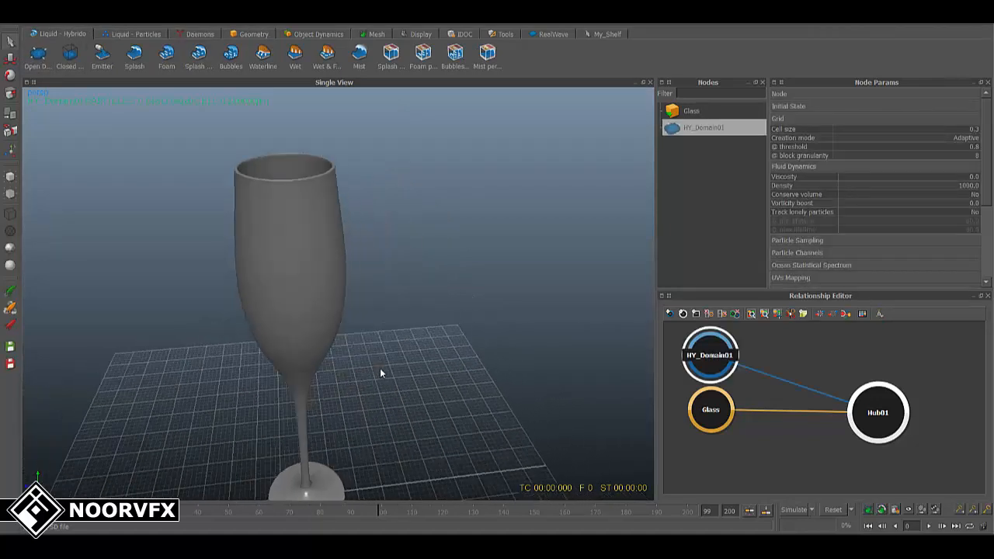
{"action": "middle_click_drag", "start_coordinate": [395, 354], "coordinate": [427, 273], "text": "alt"}
{"action": "left_click_drag", "start_coordinate": [426, 273], "coordinate": [433, 296], "text": "alt"}
Move the Glass node farther below HY_Domain01 in the Relationship Editor.
{"action": "left_click_drag", "start_coordinate": [718, 415], "coordinate": [713, 433]}
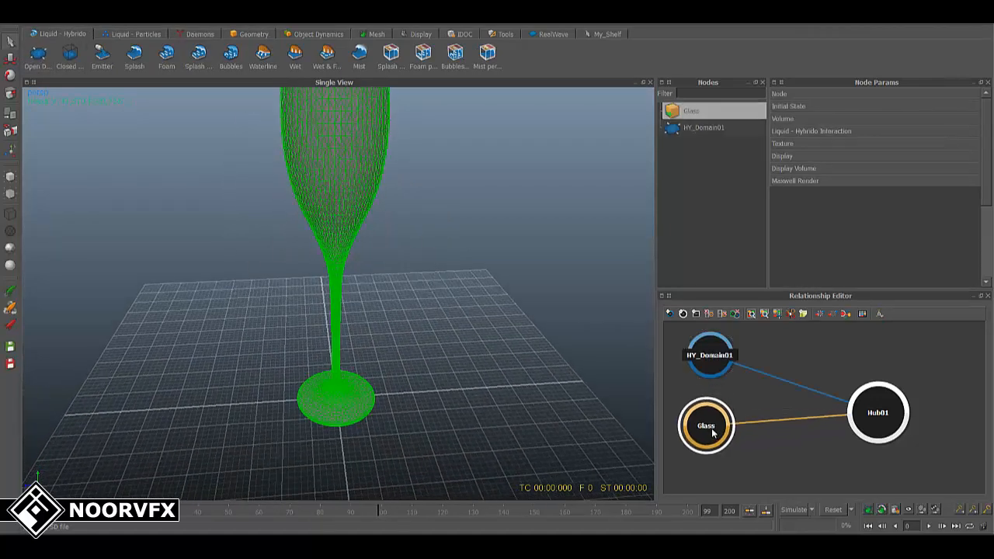
{"action": "left_click_drag", "start_coordinate": [482, 427], "coordinate": [479, 403], "text": "alt"}
{"action": "left_click_drag", "start_coordinate": [340, 401], "coordinate": [361, 385], "text": "alt"}
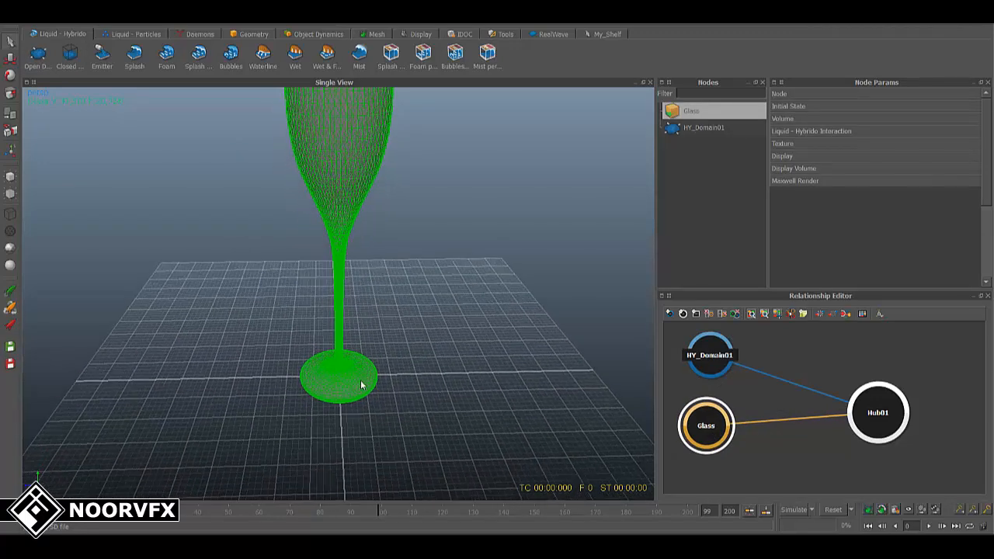
Show Glass as a bounding box and select HY_Domain01 in the viewport.
{"action": "key", "text": "7"}
{"action": "right_click_drag", "start_coordinate": [448, 362], "coordinate": [477, 270], "text": "alt"}
{"action": "middle_click_drag", "start_coordinate": [476, 270], "coordinate": [463, 126], "text": "alt"}
{"action": "right_click_drag", "start_coordinate": [464, 125], "coordinate": [446, 324], "text": "alt"}
{"action": "middle_click_drag", "start_coordinate": [492, 379], "coordinate": [495, 339], "text": "alt"}
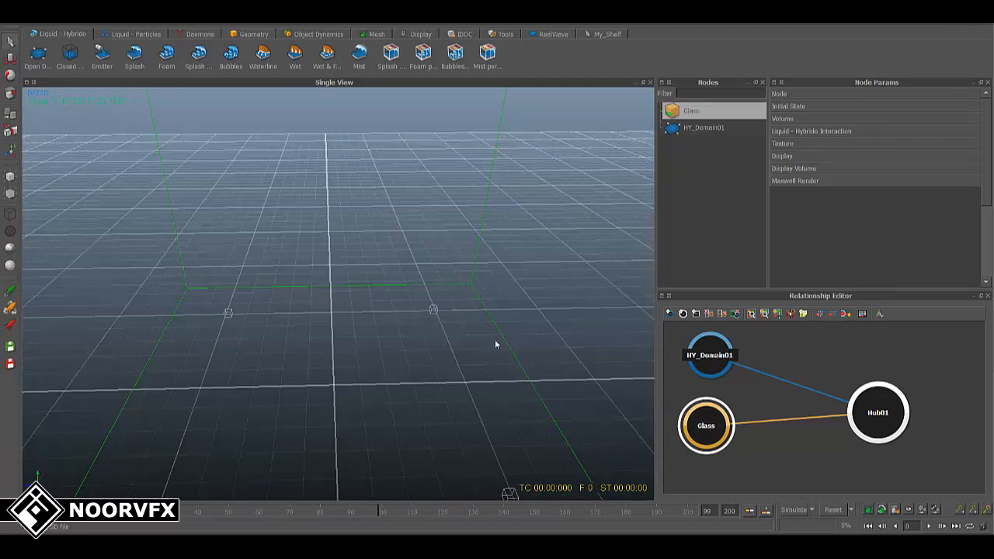
{"action": "left_click", "coordinate": [427, 310]}
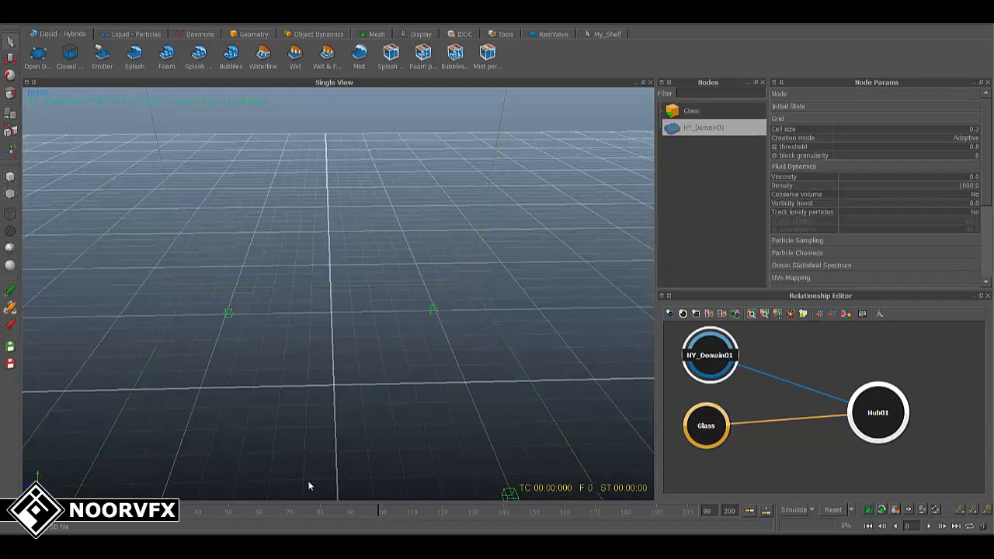
{"action": "left_click_drag", "start_coordinate": [309, 373], "coordinate": [410, 399], "text": "alt"}
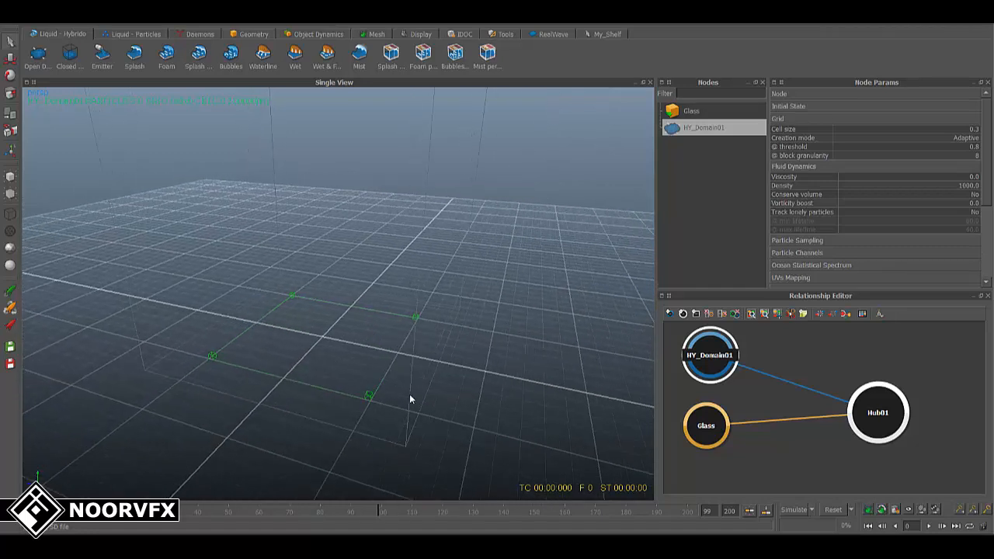
Try a grid cell size of 2 for HY_Domain01 and settle on 0.5.
{"action": "left_click", "coordinate": [974, 130]}
{"action": "type", "text": "2"}
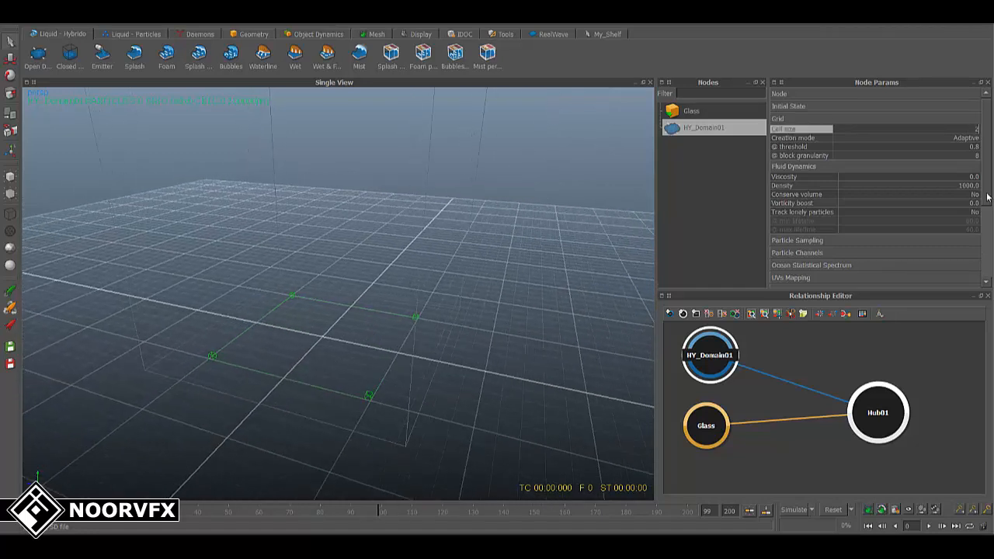
{"action": "key", "text": "Return"}
{"action": "left_click", "coordinate": [974, 129]}
{"action": "type", "text": "0.5"}
{"action": "key", "text": "Return"}
{"action": "right_click_drag", "start_coordinate": [459, 332], "coordinate": [402, 199], "text": "alt"}
{"action": "middle_click_drag", "start_coordinate": [402, 199], "coordinate": [407, 350], "text": "alt"}
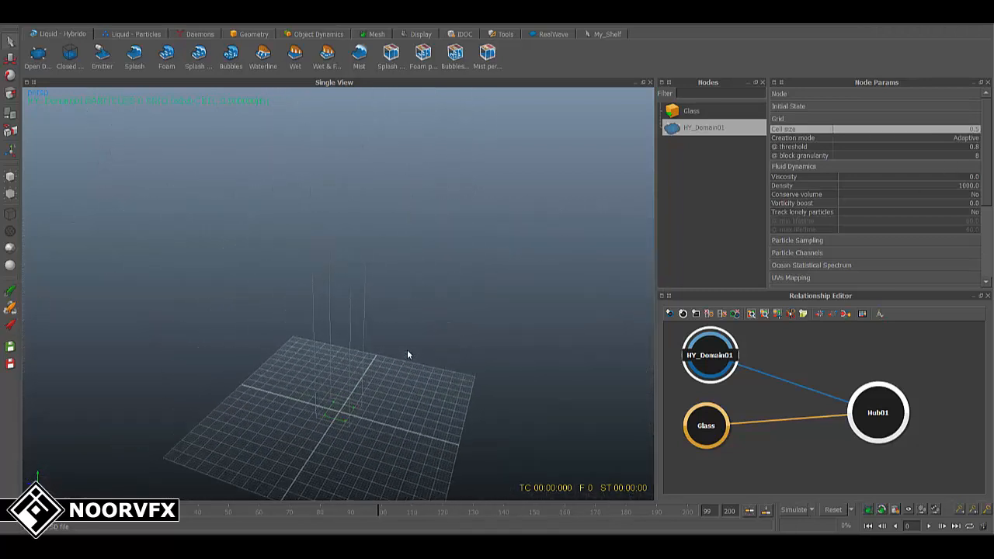
Add a sphere to the scene and position it just above the mouth of the glass.
{"action": "left_click", "coordinate": [244, 36]}
{"action": "left_click", "coordinate": [138, 63]}
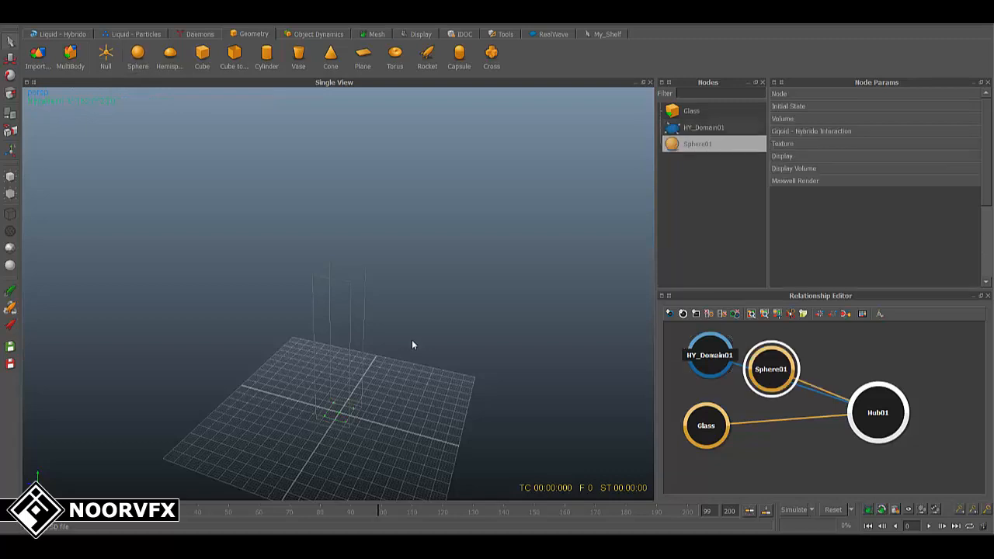
{"action": "left_click_drag", "start_coordinate": [411, 341], "coordinate": [344, 180], "text": "alt"}
{"action": "key", "text": "w"}
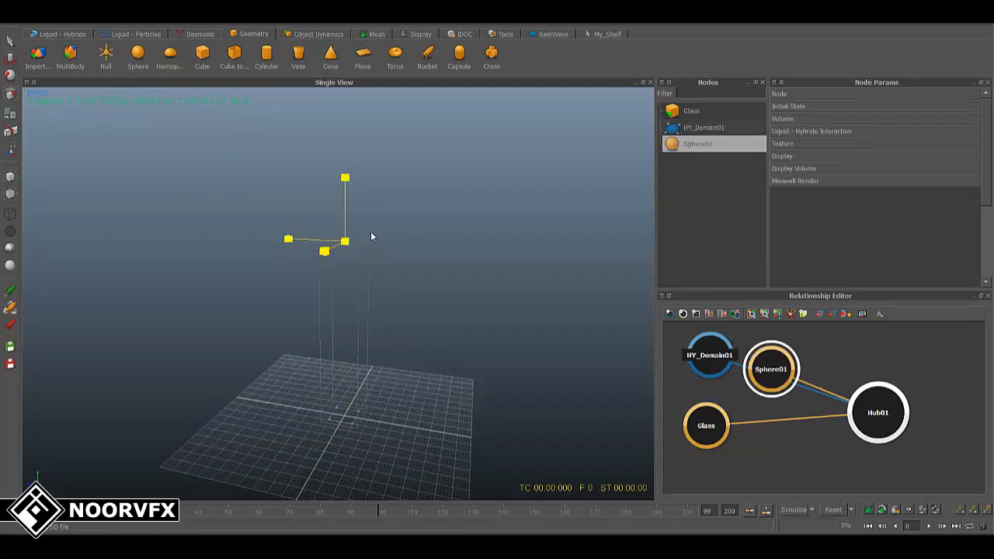
{"action": "left_click_drag", "start_coordinate": [370, 230], "coordinate": [374, 175], "text": "alt"}
{"action": "middle_click_drag", "start_coordinate": [374, 176], "coordinate": [371, 225], "text": "alt"}
{"action": "key", "text": "w"}
{"action": "left_click_drag", "start_coordinate": [354, 169], "coordinate": [351, 197]}
Switch Glass to wireframe display and reselect Sphere01 to check its placement above the rim.
{"action": "left_click", "coordinate": [404, 284]}
{"action": "key", "text": "8"}
{"action": "left_click", "coordinate": [351, 217]}
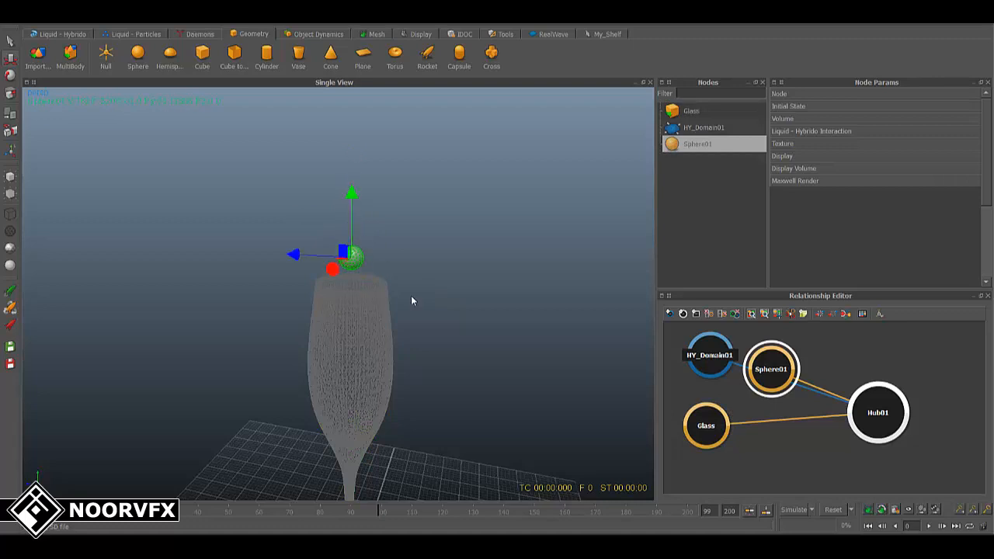
{"action": "middle_click_drag", "start_coordinate": [412, 299], "coordinate": [406, 215], "text": "alt"}
{"action": "left_click_drag", "start_coordinate": [405, 215], "coordinate": [430, 274], "text": "alt"}
{"action": "left_click", "coordinate": [430, 274]}
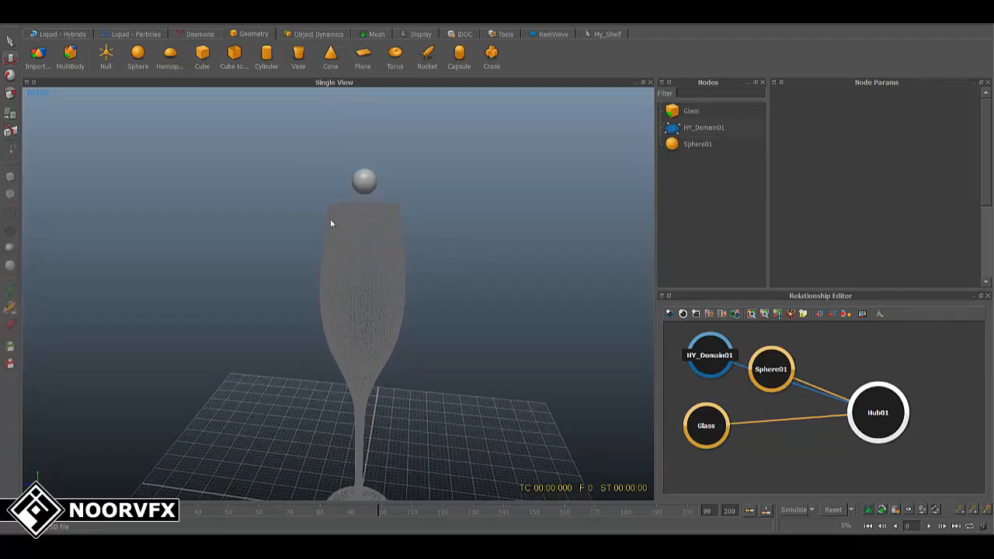
{"action": "left_click", "coordinate": [369, 186]}
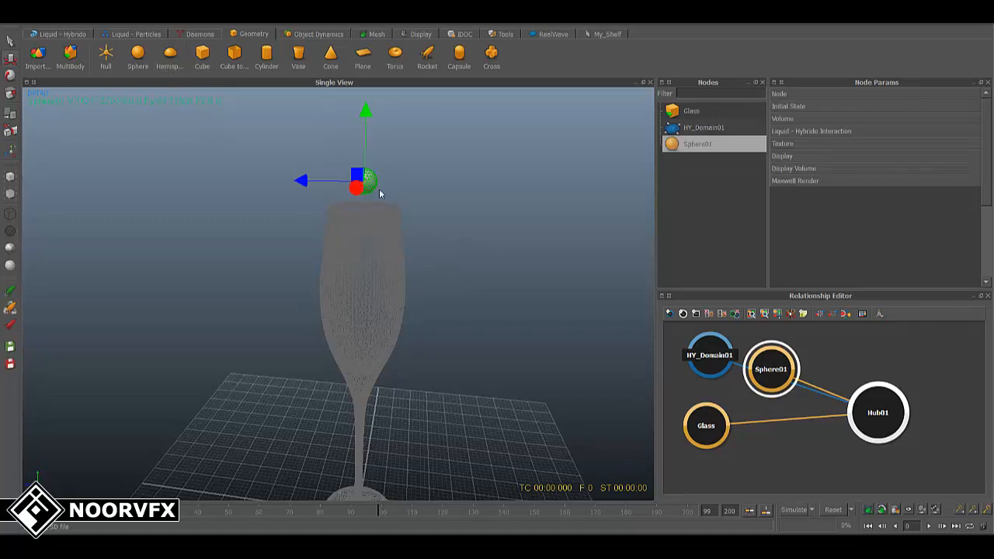
{"action": "left_click_drag", "start_coordinate": [369, 188], "coordinate": [334, 197], "text": "alt"}
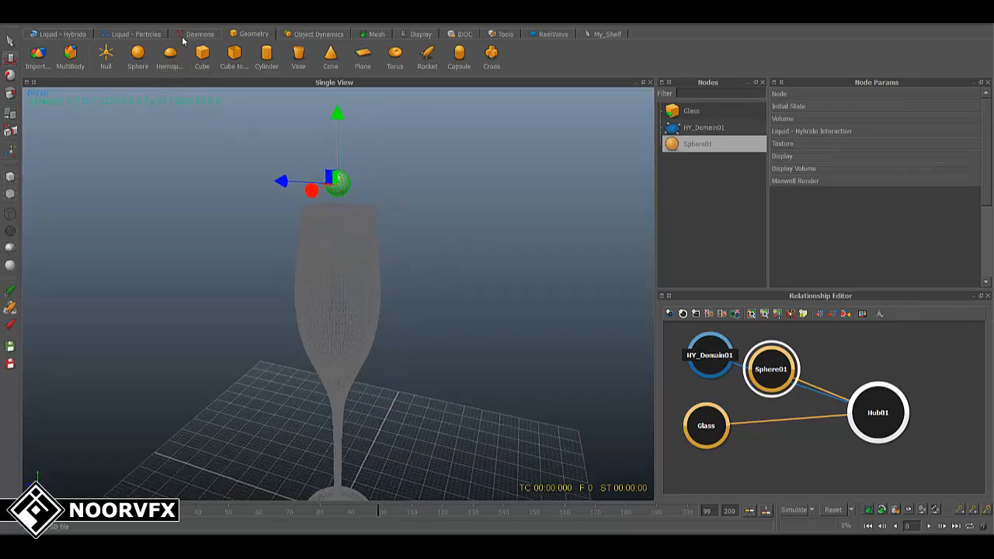
Remove the link between Sphere01 and Hub01 in the Relationship Editor and set Sphere01 apart from the other nodes.
{"action": "middle_click_drag", "start_coordinate": [819, 423], "coordinate": [776, 460]}
{"action": "left_click_drag", "start_coordinate": [732, 408], "coordinate": [896, 341]}
{"action": "middle_click_drag", "start_coordinate": [867, 416], "coordinate": [849, 423]}
{"action": "left_click_drag", "start_coordinate": [848, 423], "coordinate": [837, 385]}
{"action": "key", "text": "Delete"}
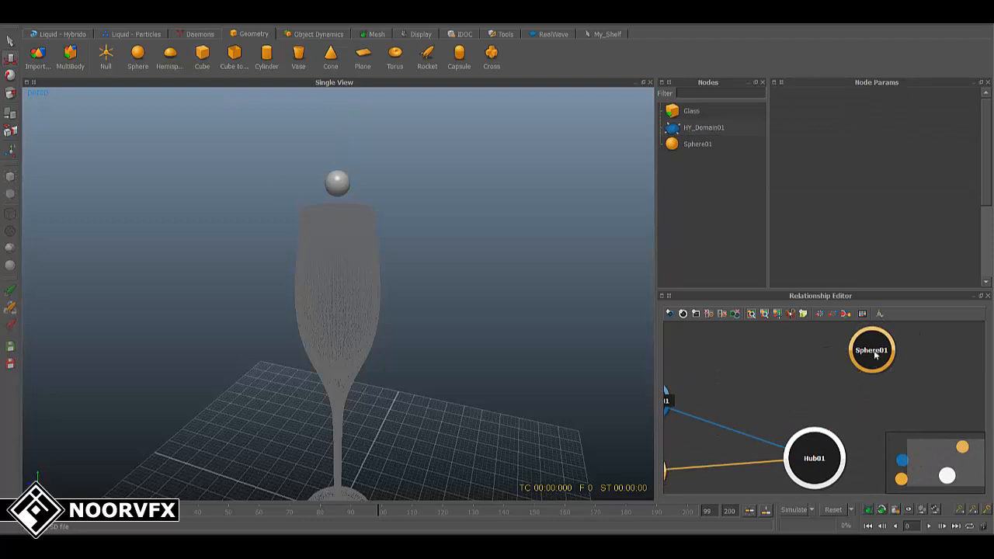
{"action": "left_click_drag", "start_coordinate": [874, 354], "coordinate": [906, 384]}
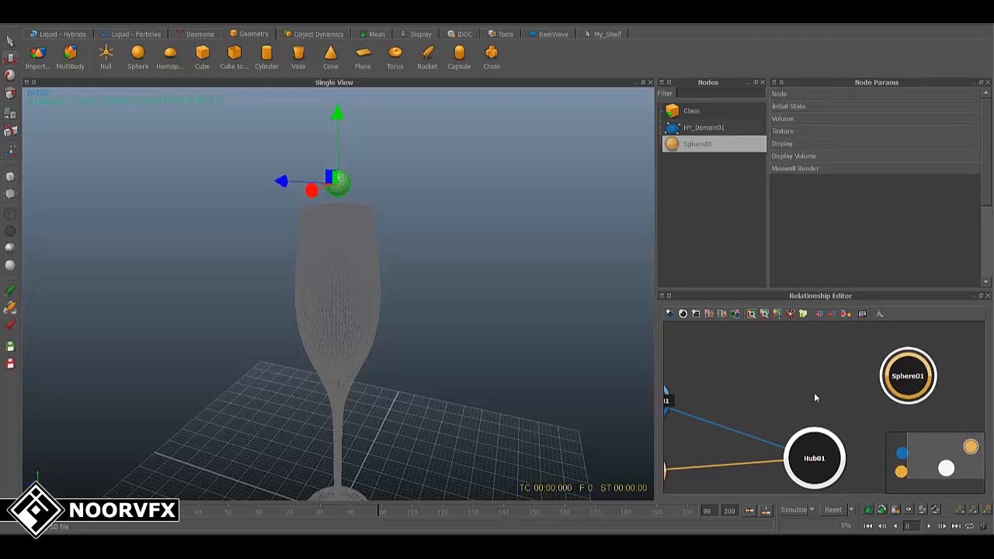
{"action": "middle_click_drag", "start_coordinate": [815, 394], "coordinate": [880, 362]}
{"action": "left_click", "coordinate": [758, 360]}
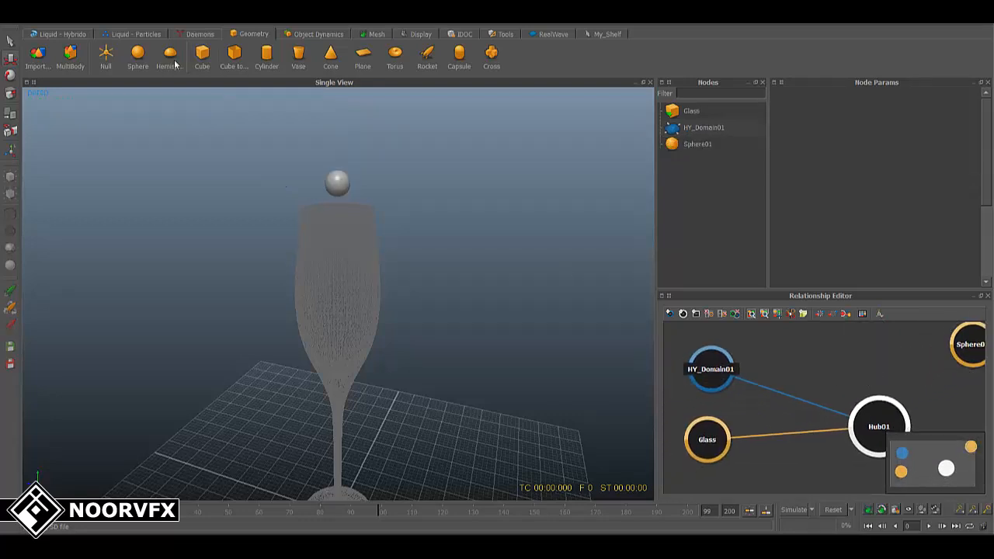
Add a Hybrido emitter that uses Sphere01 as its emitting object.
{"action": "left_click", "coordinate": [78, 35]}
{"action": "left_click", "coordinate": [104, 61]}
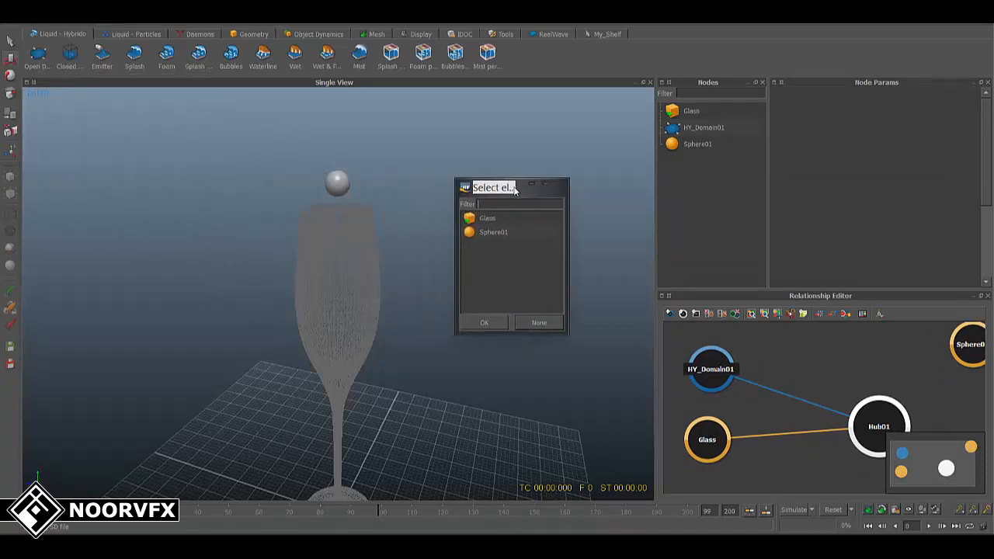
{"action": "left_click", "coordinate": [485, 235]}
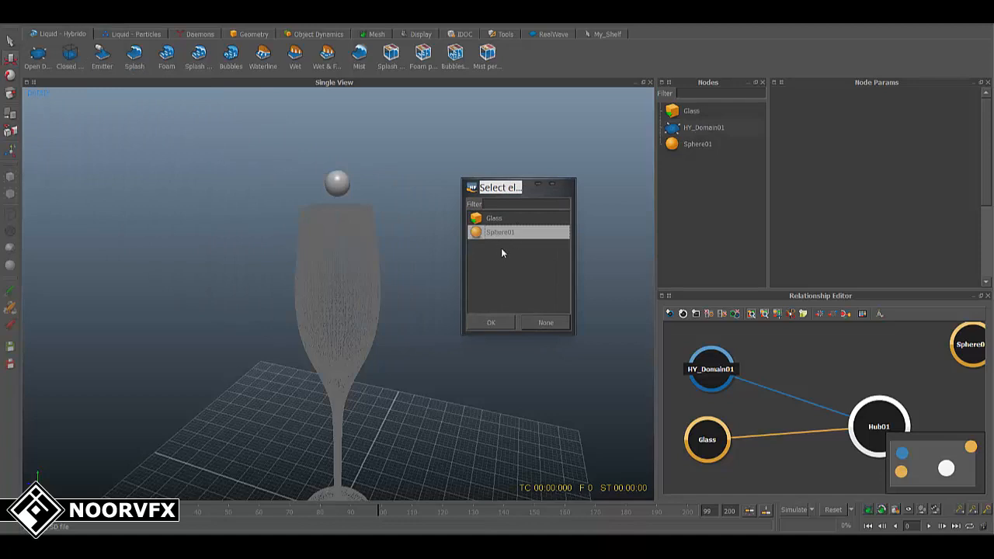
{"action": "left_click", "coordinate": [479, 324]}
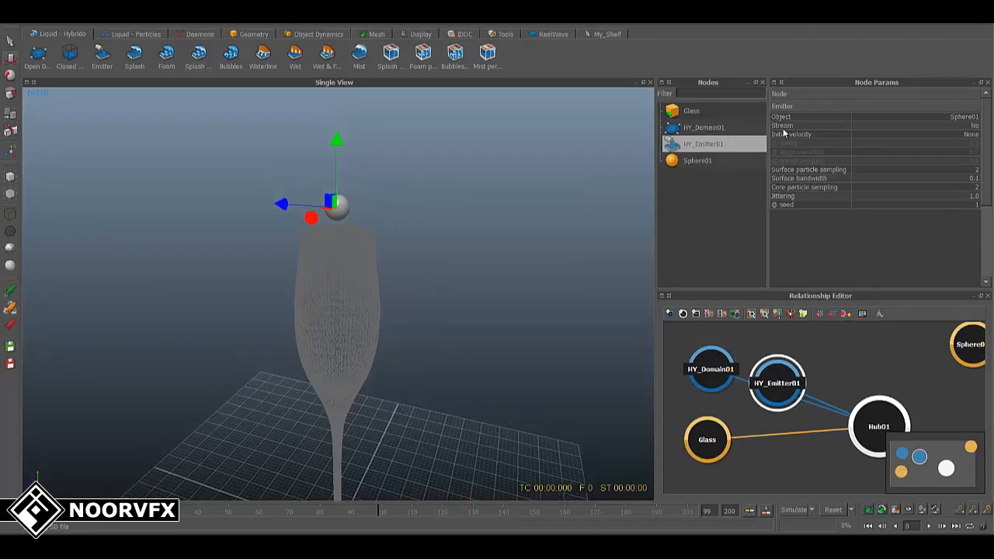
Set HY_Emitter01's Stream option to Yes and move its node directly above Hub01.
{"action": "left_click", "coordinate": [975, 128]}
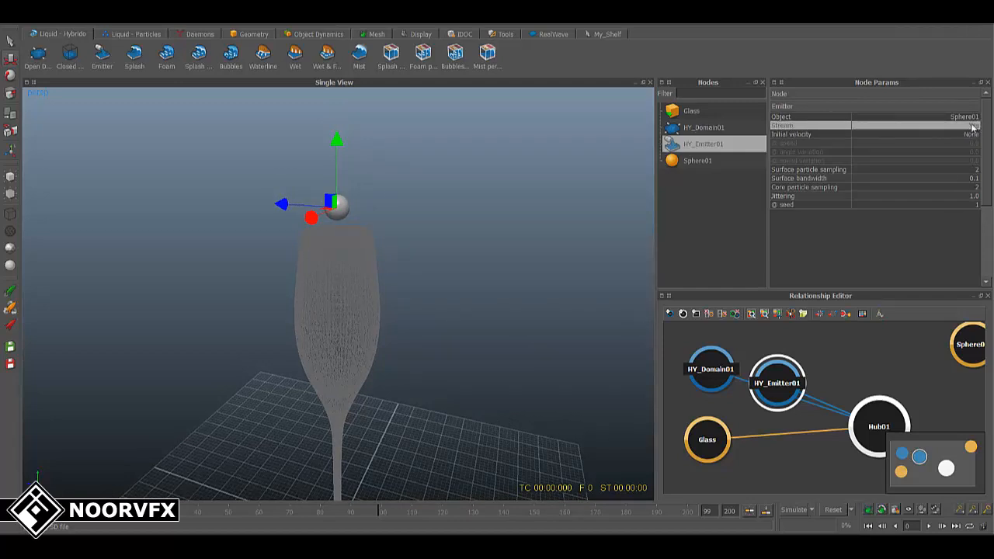
{"action": "left_click_drag", "start_coordinate": [795, 405], "coordinate": [896, 375]}
Add a Gravity daemon placed beside the glass and set its strength to 98.
{"action": "left_click", "coordinate": [200, 34]}
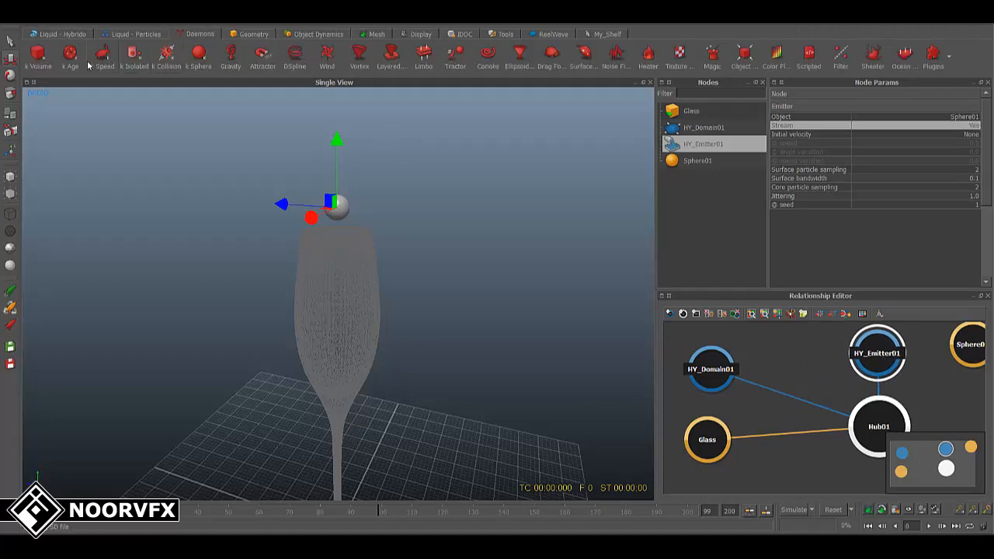
{"action": "left_click", "coordinate": [227, 67]}
{"action": "left_click_drag", "start_coordinate": [373, 243], "coordinate": [431, 387], "text": "alt"}
{"action": "left_click_drag", "start_coordinate": [349, 488], "coordinate": [431, 264]}
{"action": "double_click", "coordinate": [973, 151]}
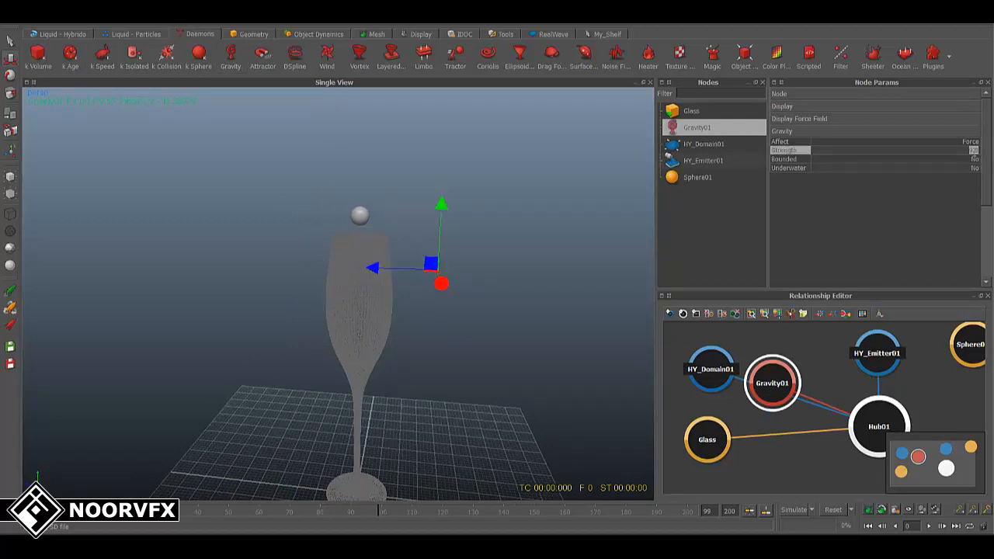
{"action": "type", "text": "98"}
{"action": "key", "text": "Return"}
Reset the scene and run the liquid simulation.
{"action": "left_click", "coordinate": [840, 510]}
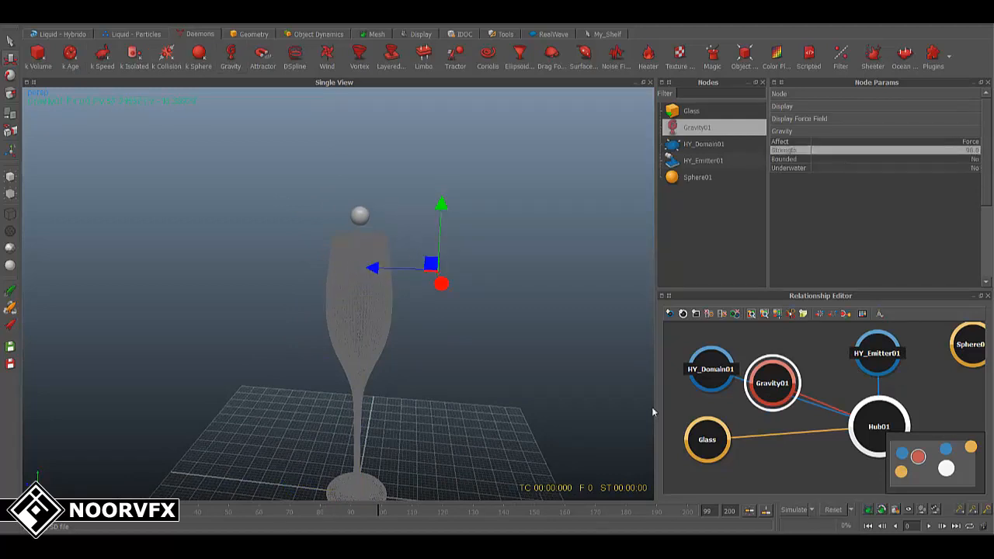
{"action": "left_click", "coordinate": [464, 277]}
{"action": "scroll", "coordinate": [404, 309], "scroll_direction": "up", "scroll_amount": 10}
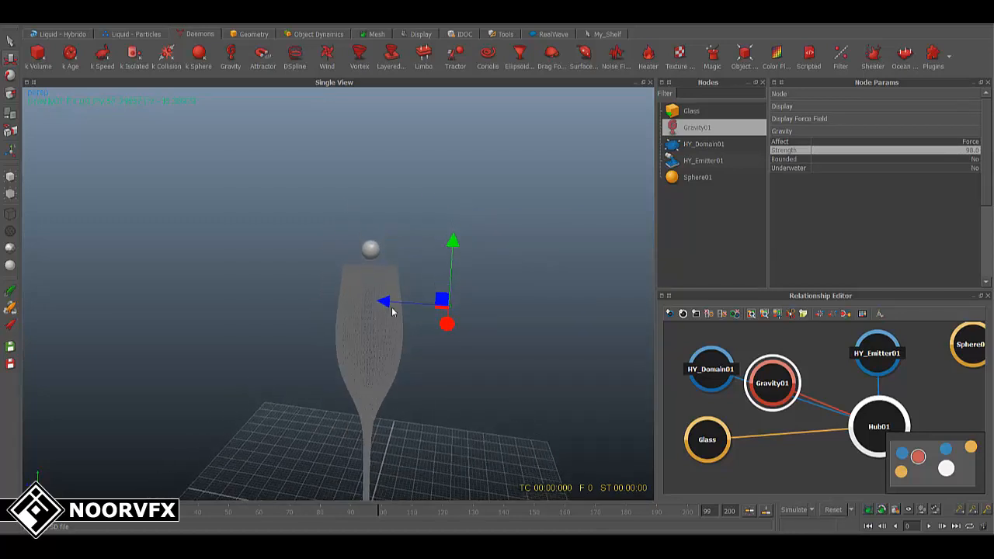
{"action": "left_click", "coordinate": [796, 511]}
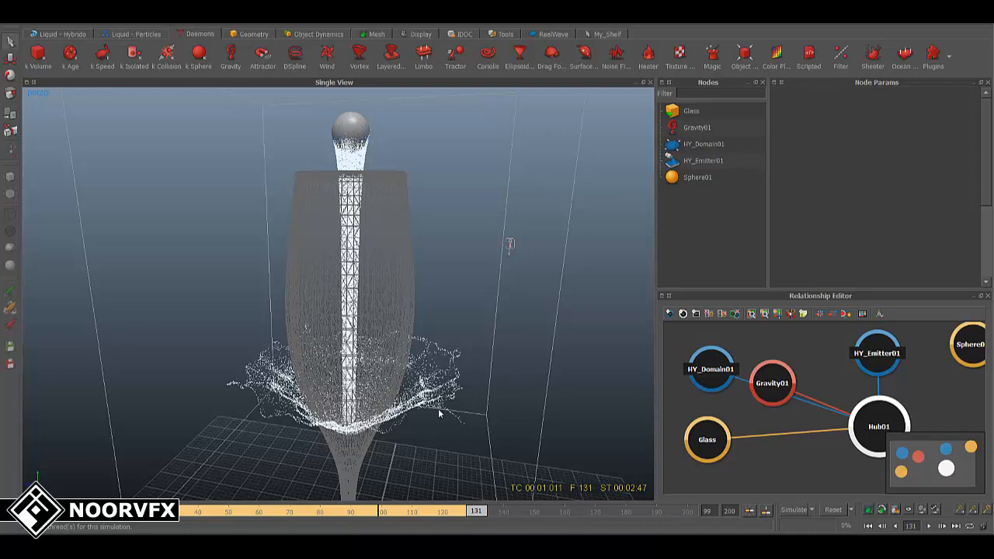
Scrub through the simulated frames and examine how the liquid particles behave against the glass walls from several angles.
{"action": "left_click_drag", "start_coordinate": [438, 409], "coordinate": [340, 464], "text": "alt"}
{"action": "left_click_drag", "start_coordinate": [165, 513], "coordinate": [430, 513]}
{"action": "middle_click_drag", "start_coordinate": [404, 361], "coordinate": [401, 286], "text": "alt"}
{"action": "right_click_drag", "start_coordinate": [402, 286], "coordinate": [448, 350], "text": "alt"}
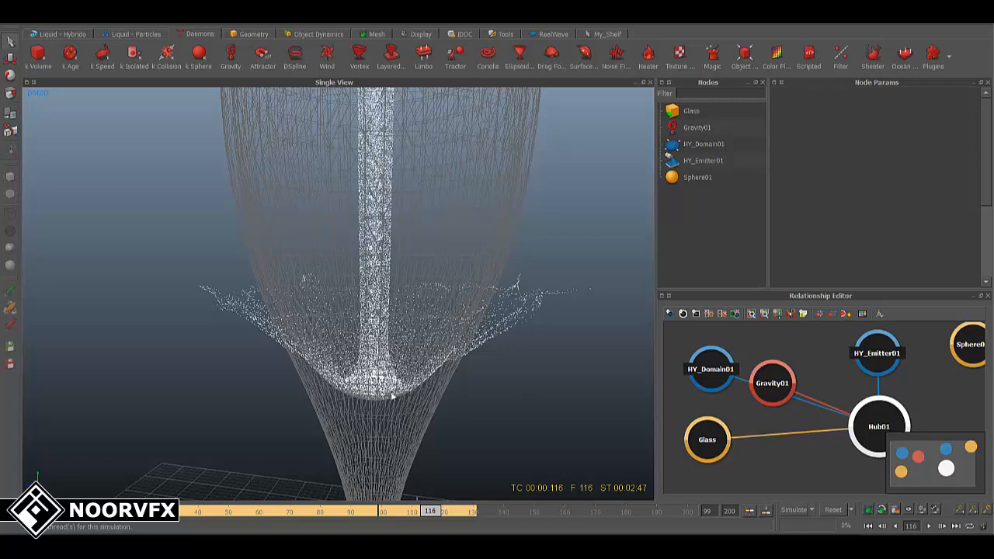
{"action": "left_click", "coordinate": [441, 512]}
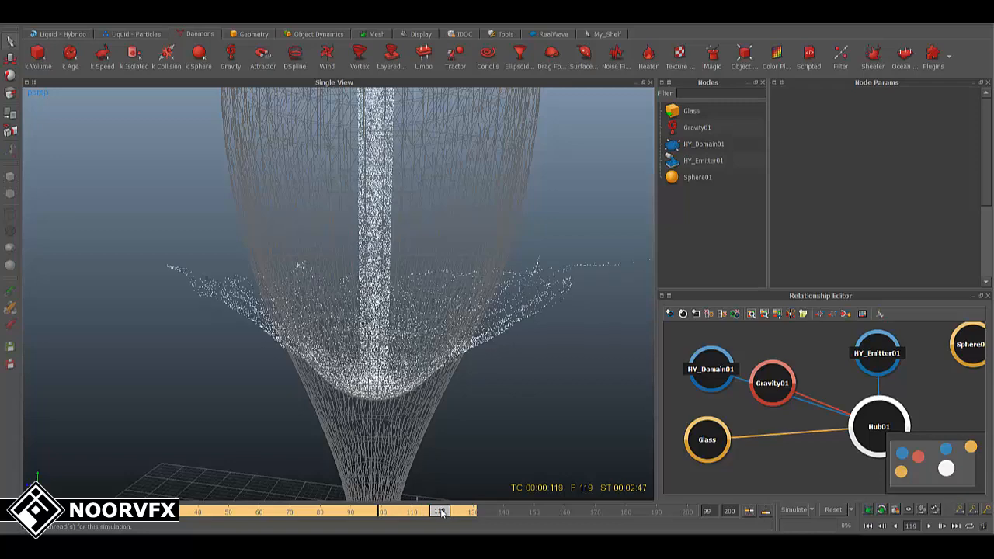
{"action": "left_click_drag", "start_coordinate": [440, 512], "coordinate": [451, 512]}
{"action": "left_click_drag", "start_coordinate": [476, 428], "coordinate": [451, 408], "text": "alt"}
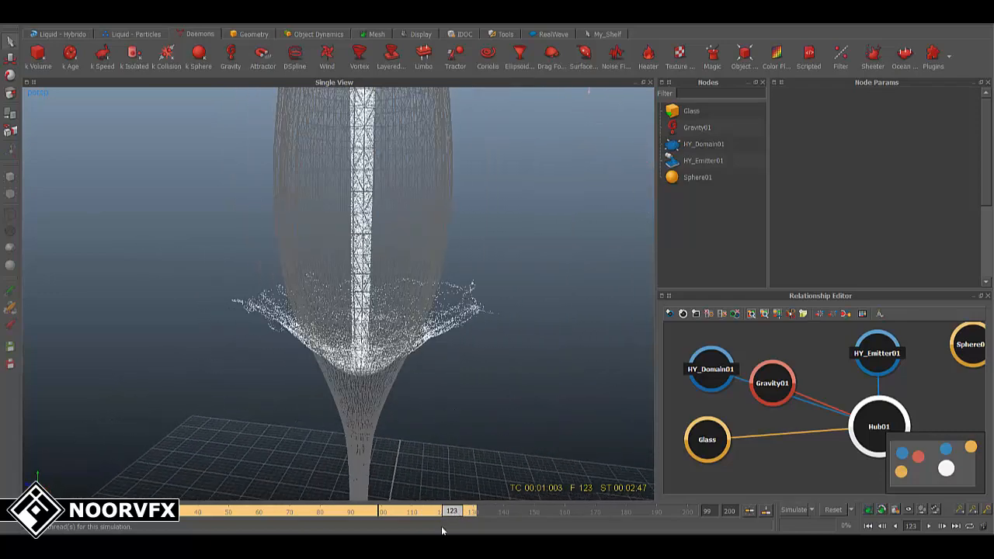
{"action": "mouse_move", "coordinate": [435, 513]}
{"action": "left_mouse_down"}
{"action": "mouse_move", "coordinate": [373, 513]}
{"action": "mouse_move", "coordinate": [457, 513]}
{"action": "mouse_move", "coordinate": [374, 513]}
{"action": "mouse_move", "coordinate": [442, 513]}
{"action": "left_mouse_up"}
{"action": "left_click_drag", "start_coordinate": [495, 310], "coordinate": [410, 303], "text": "alt"}
{"action": "scroll", "coordinate": [433, 319], "scroll_direction": "up", "scroll_amount": 6}
{"action": "scroll", "coordinate": [533, 292], "scroll_direction": "down", "scroll_amount": 4}
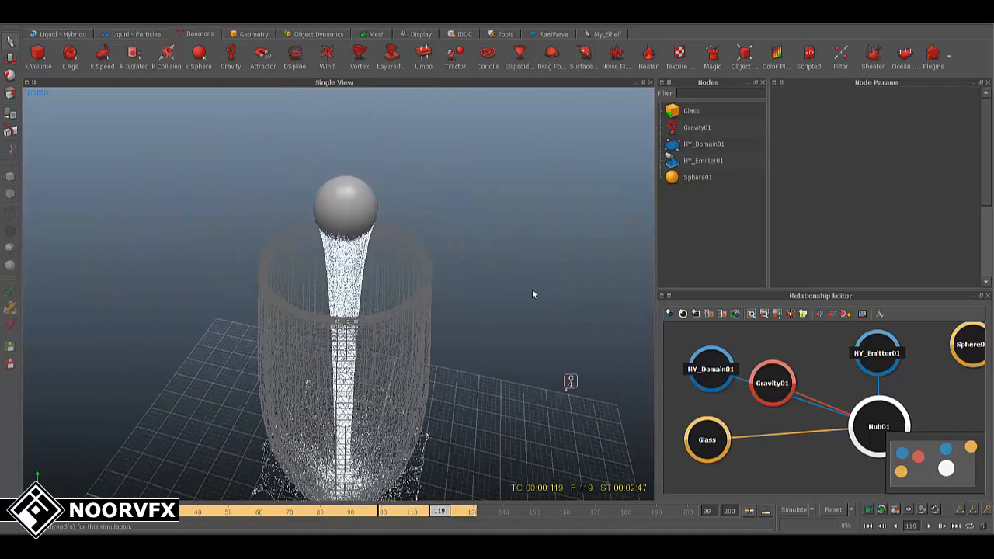
Display the Glass geometry as shaded surfaces in the viewport.
{"action": "left_click", "coordinate": [691, 111]}
{"action": "scroll", "coordinate": [443, 297], "scroll_direction": "up", "scroll_amount": 4}
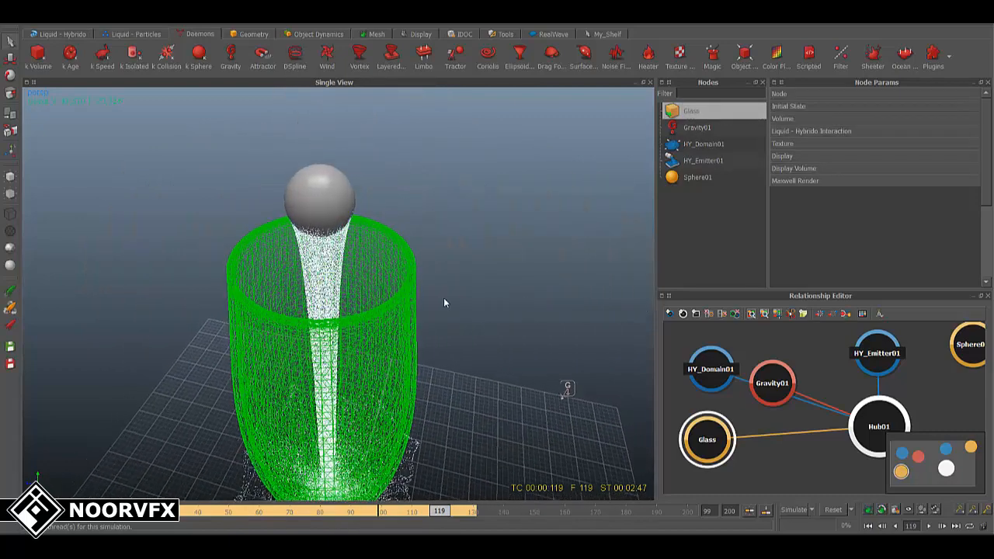
{"action": "key", "text": "9"}
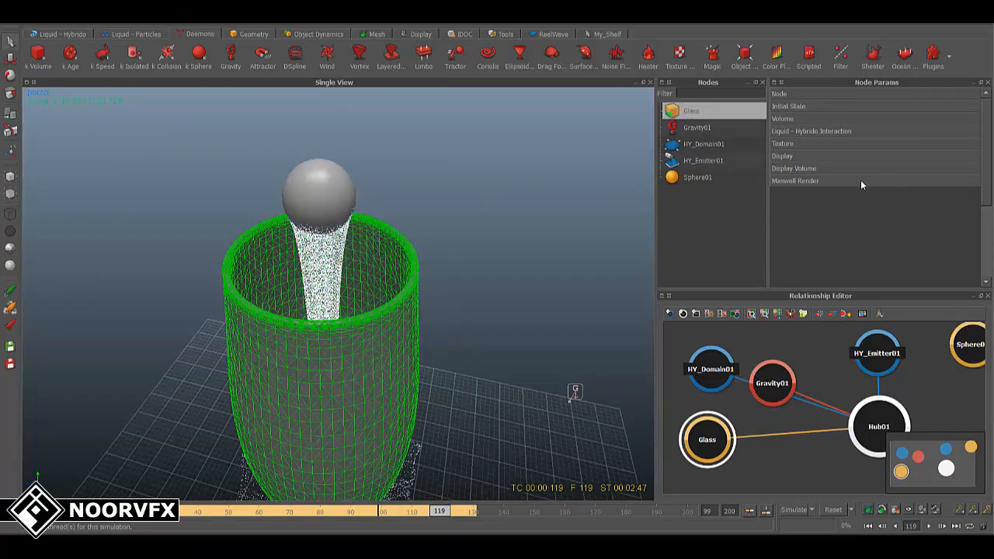
Set the Isosurface option to Yes in the Glass's Display Volume settings and view the glass from several angles.
{"action": "left_click", "coordinate": [787, 171]}
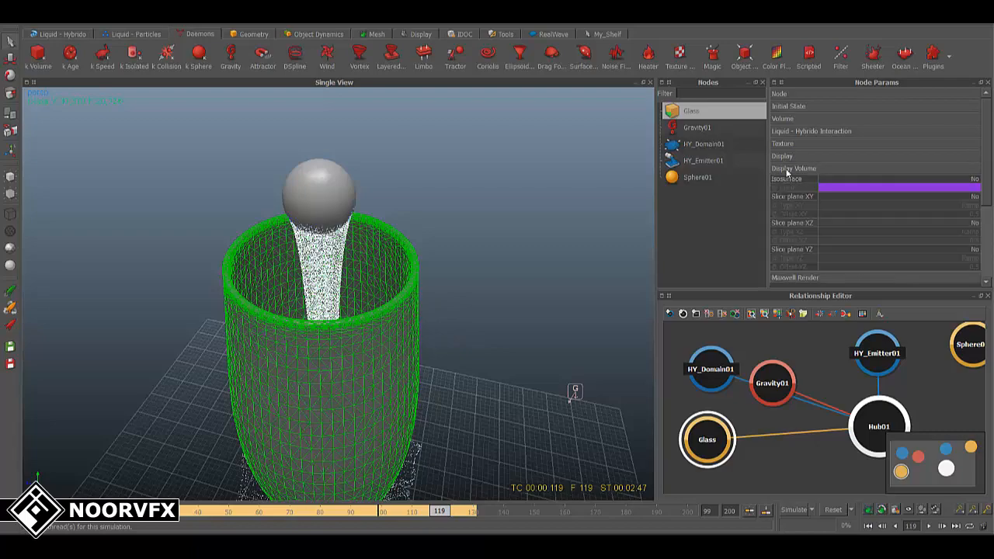
{"action": "left_click_drag", "start_coordinate": [469, 295], "coordinate": [418, 280], "text": "alt"}
{"action": "scroll", "coordinate": [464, 304], "scroll_direction": "up", "scroll_amount": 4}
{"action": "left_click", "coordinate": [459, 306]}
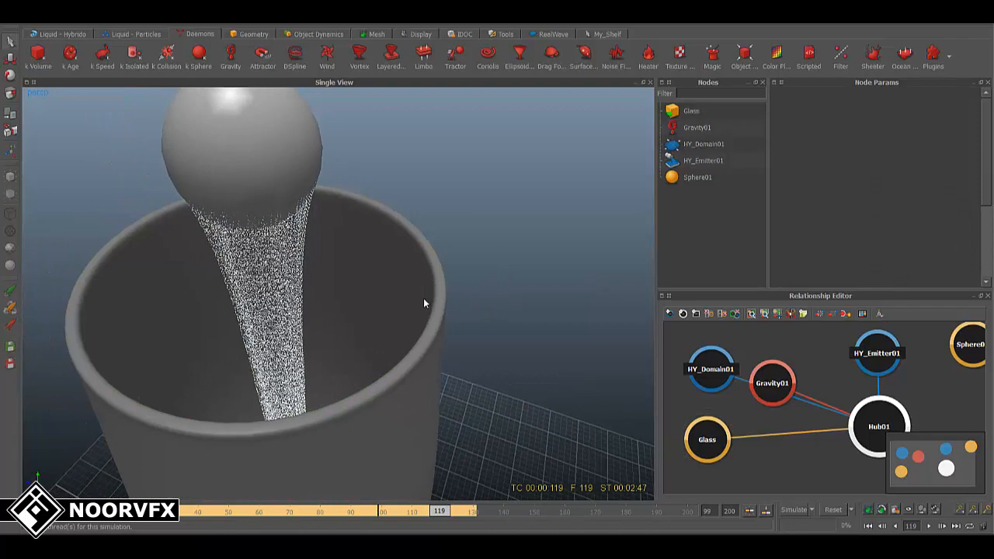
{"action": "left_click_drag", "start_coordinate": [393, 267], "coordinate": [471, 278], "text": "alt"}
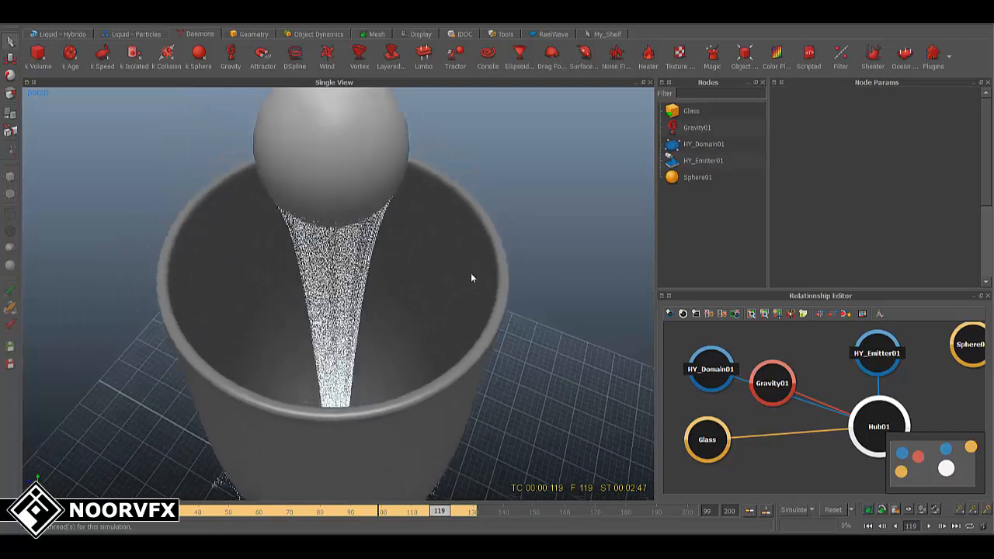
{"action": "left_click", "coordinate": [510, 261]}
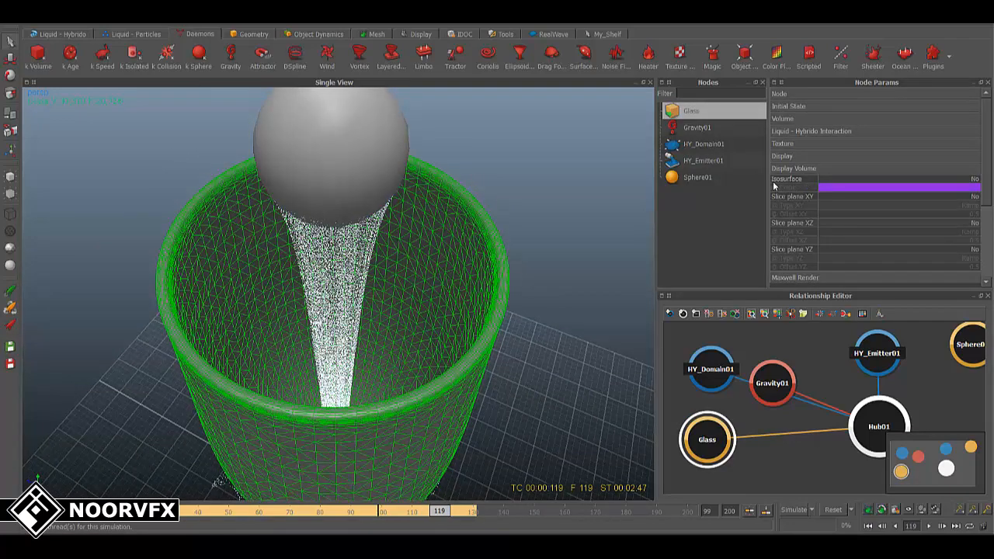
{"action": "left_click", "coordinate": [974, 180]}
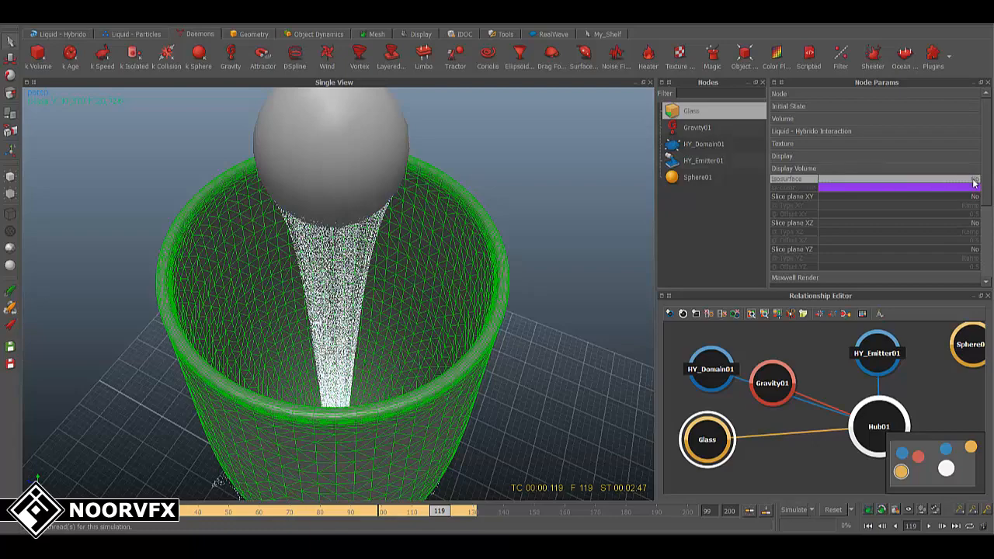
{"action": "left_click", "coordinate": [969, 179]}
{"action": "left_click", "coordinate": [561, 299]}
{"action": "left_click_drag", "start_coordinate": [495, 319], "coordinate": [628, 218], "text": "alt"}
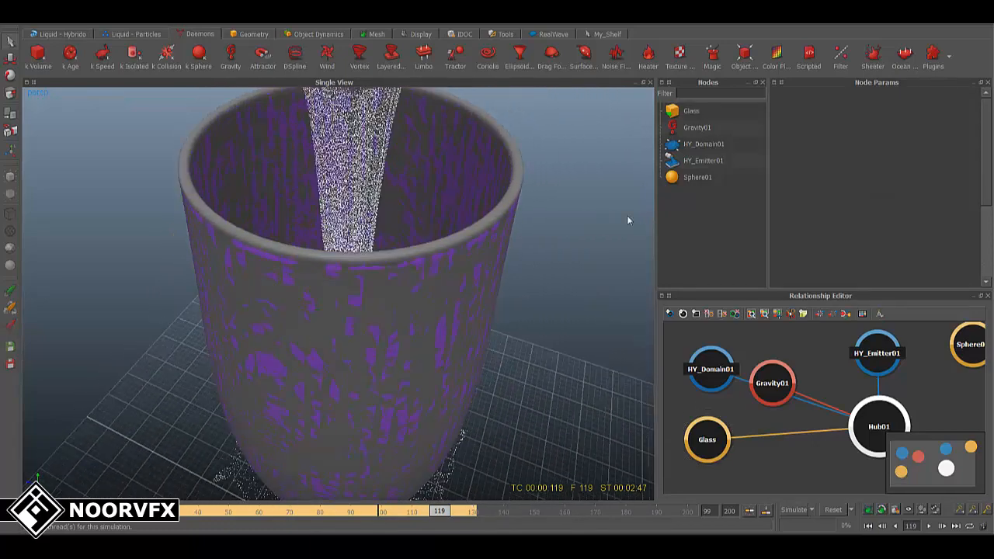
Display the Glass geometry as a bounding box and examine its purple isosurface around the rim, bowl and leaked particles.
{"action": "left_click", "coordinate": [701, 176]}
{"action": "left_click", "coordinate": [697, 114]}
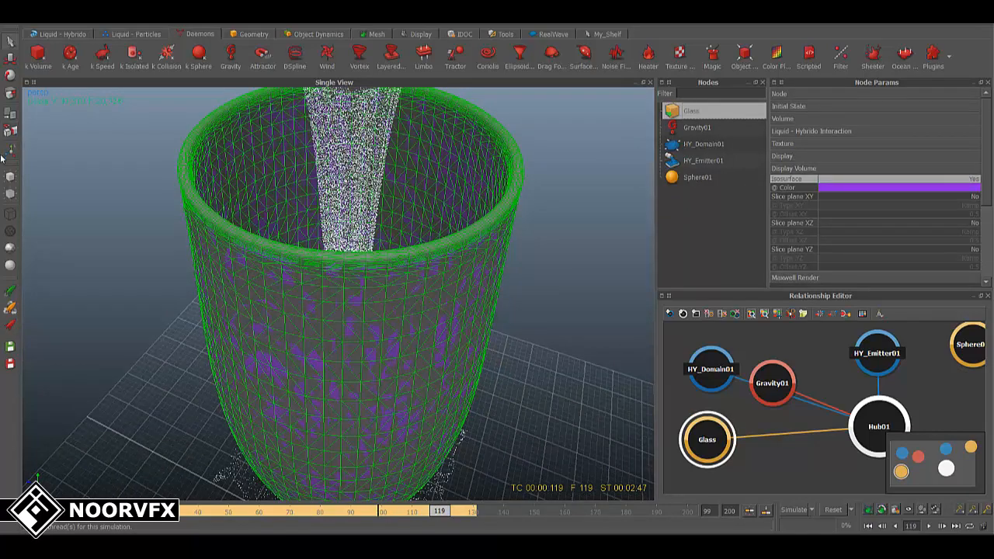
{"action": "left_click", "coordinate": [11, 195]}
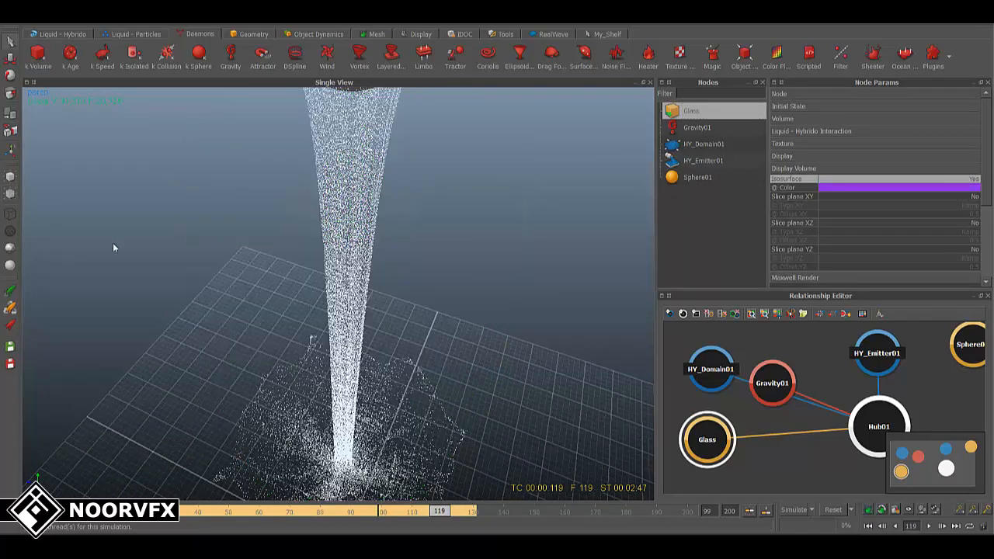
{"action": "scroll", "coordinate": [427, 254], "scroll_direction": "down", "scroll_amount": 5}
{"action": "left_click", "coordinate": [8, 179]}
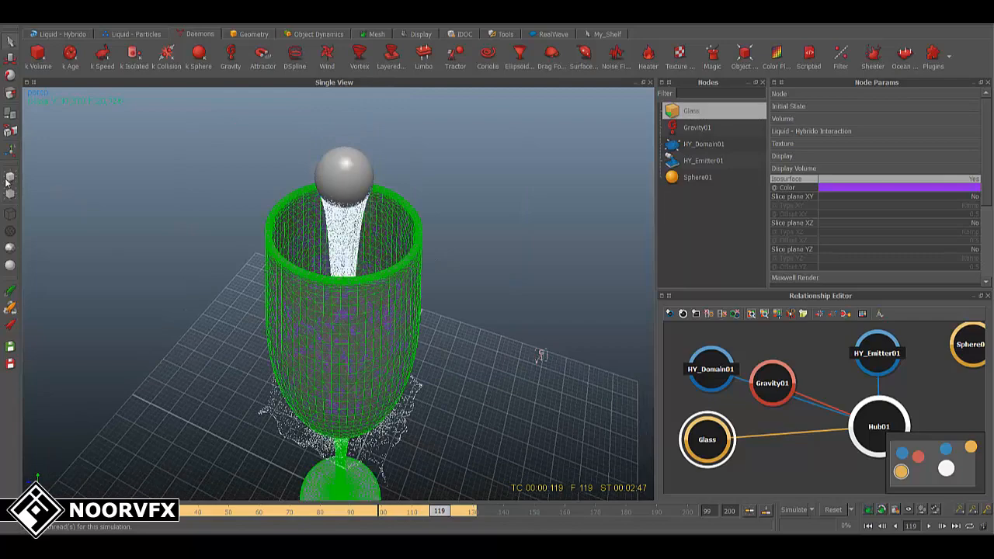
{"action": "left_click", "coordinate": [10, 217]}
{"action": "left_click_drag", "start_coordinate": [503, 290], "coordinate": [534, 290], "text": "alt"}
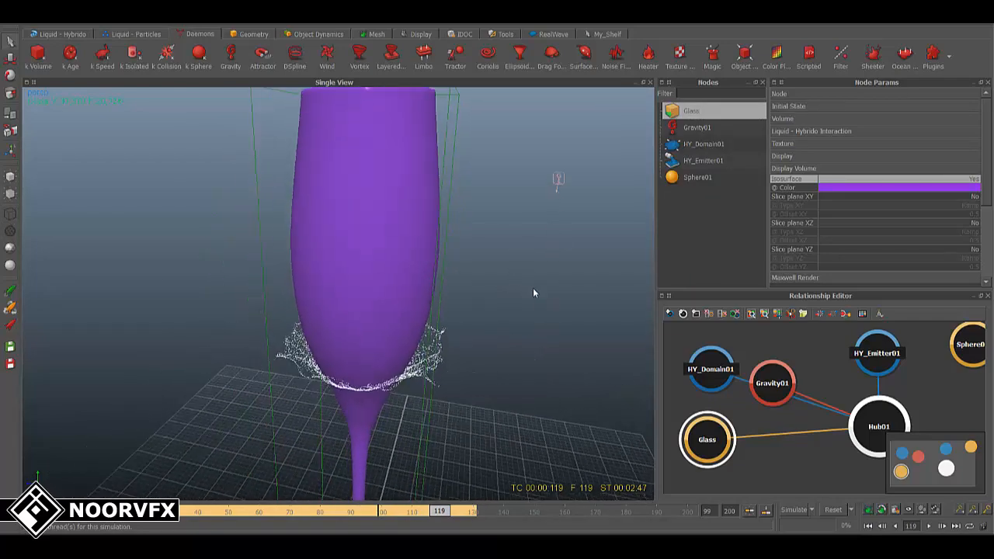
{"action": "right_click_drag", "start_coordinate": [534, 290], "coordinate": [465, 334], "text": "alt"}
{"action": "left_click_drag", "start_coordinate": [465, 330], "coordinate": [408, 307], "text": "alt"}
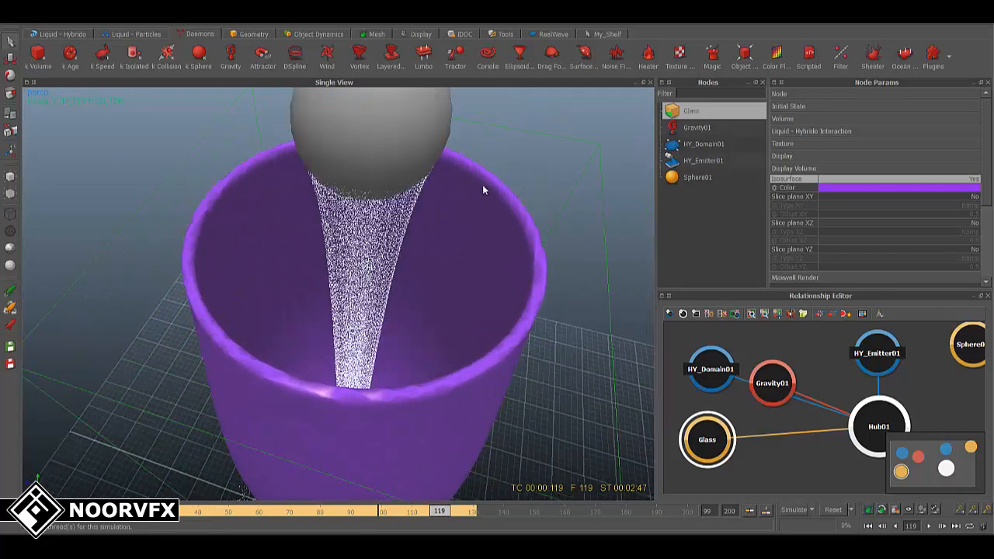
{"action": "left_click_drag", "start_coordinate": [384, 384], "coordinate": [346, 329], "text": "alt"}
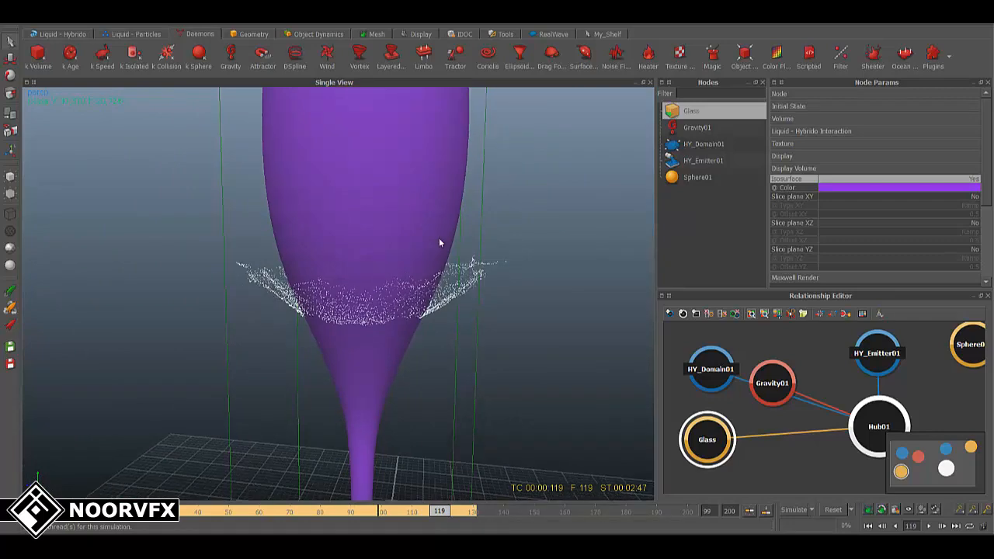
{"action": "left_click_drag", "start_coordinate": [439, 238], "coordinate": [456, 330], "text": "alt"}
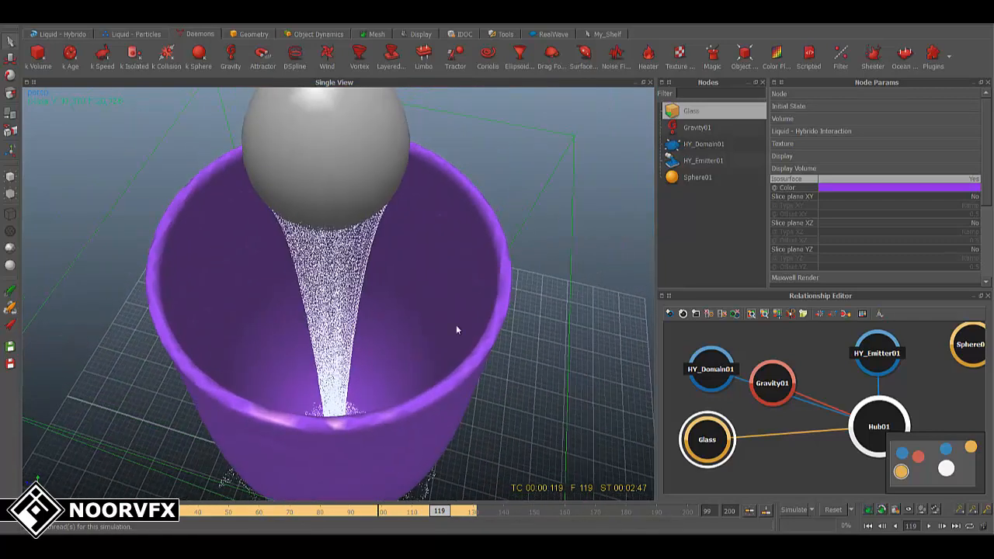
Set the Glass's volume Cell size to 0.5 and examine the isosurface for holes.
{"action": "left_click", "coordinate": [802, 120]}
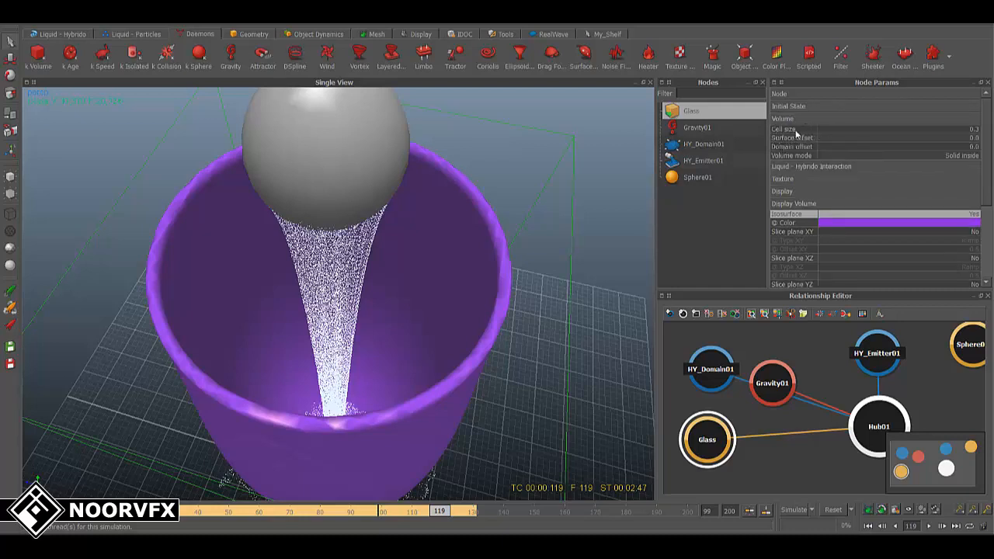
{"action": "left_click", "coordinate": [971, 130]}
{"action": "type", "text": "0.5"}
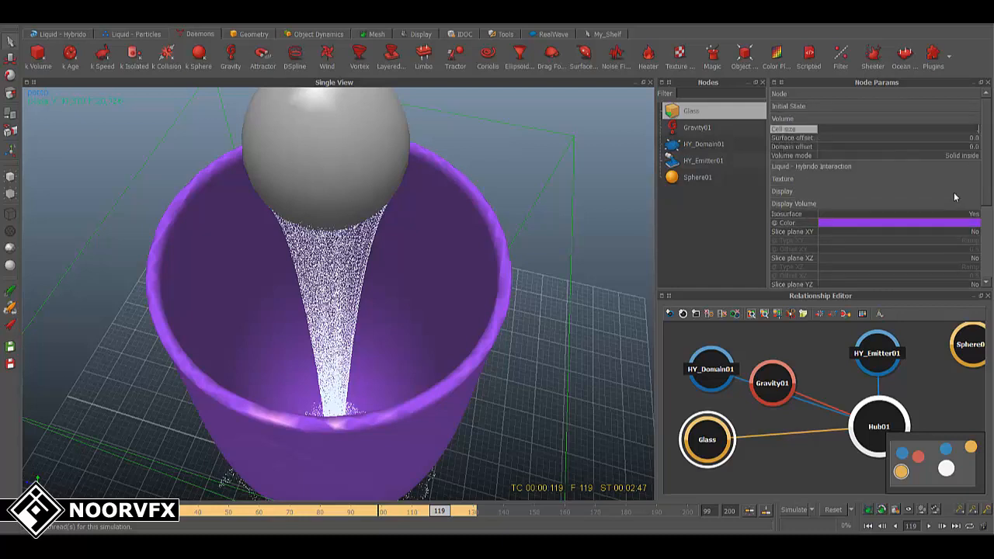
{"action": "key", "text": "Return"}
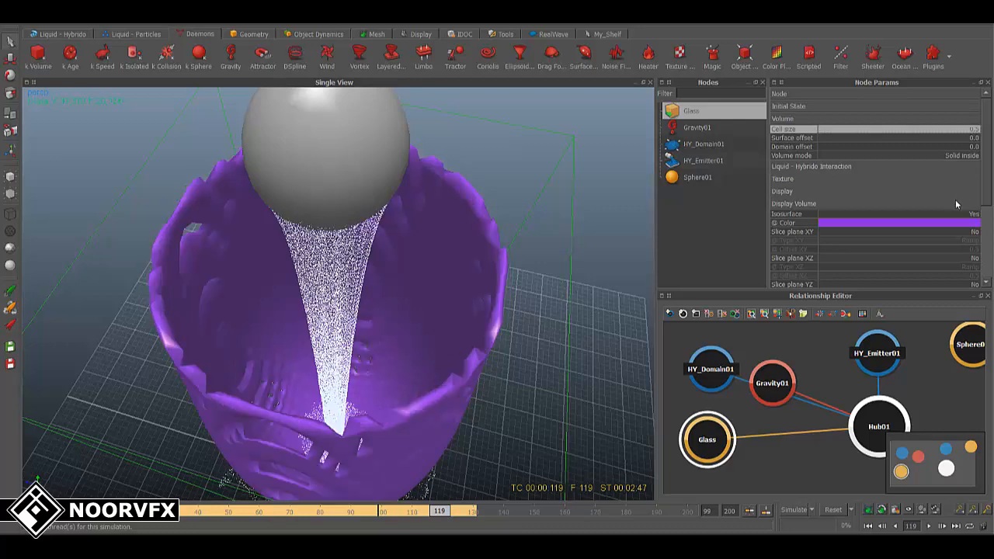
{"action": "scroll", "coordinate": [476, 349], "scroll_direction": "down", "scroll_amount": 6}
{"action": "left_click_drag", "start_coordinate": [463, 352], "coordinate": [439, 351], "text": "alt"}
{"action": "scroll", "coordinate": [339, 303], "scroll_direction": "up", "scroll_amount": 5}
{"action": "left_click_drag", "start_coordinate": [339, 303], "coordinate": [366, 275], "text": "alt"}
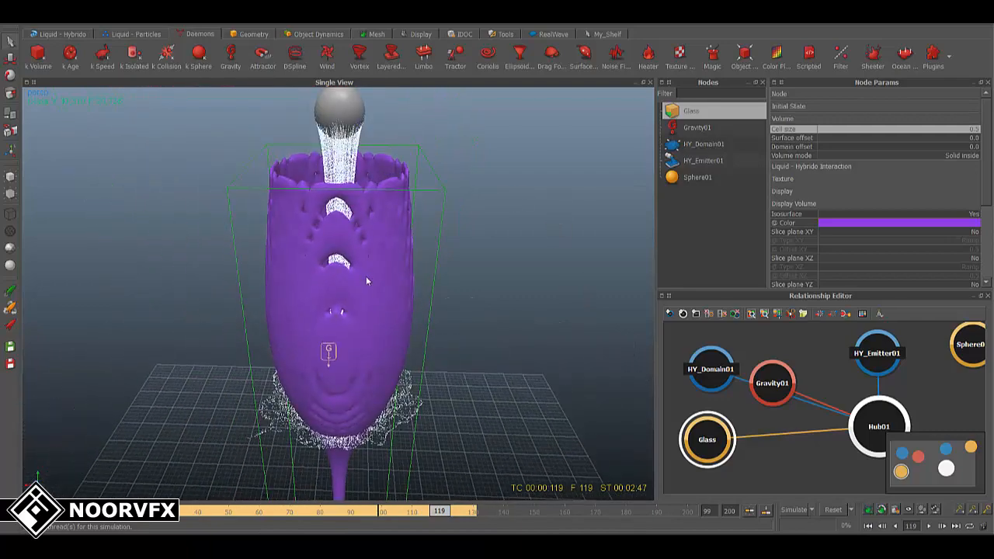
Set the Glass's volume Cell size to 1 and examine the isosurface from several angles.
{"action": "double_click", "coordinate": [972, 131]}
{"action": "type", "text": "1"}
{"action": "key", "text": "Return"}
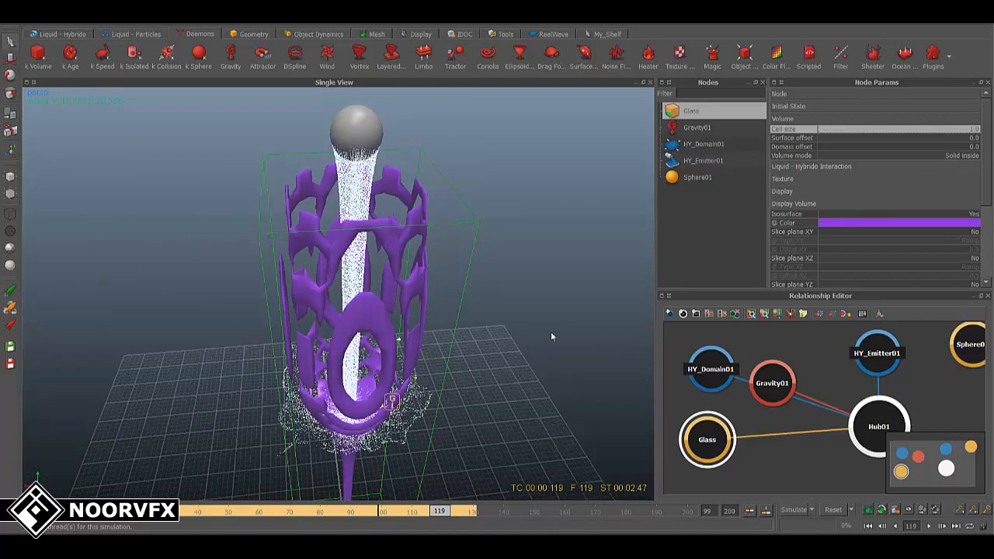
{"action": "left_click_drag", "start_coordinate": [392, 401], "coordinate": [542, 381], "text": "alt"}
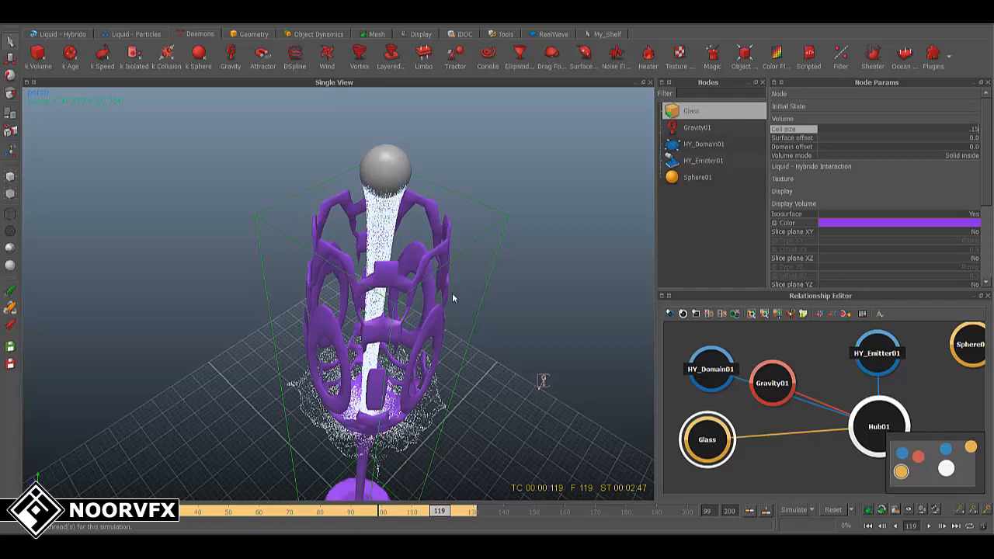
Set the Glass's volume Cell size to 0.15 and examine the isosurface around the rim and bowl up close.
{"action": "key", "text": "Return"}
{"action": "left_click_drag", "start_coordinate": [335, 240], "coordinate": [331, 245], "text": "alt"}
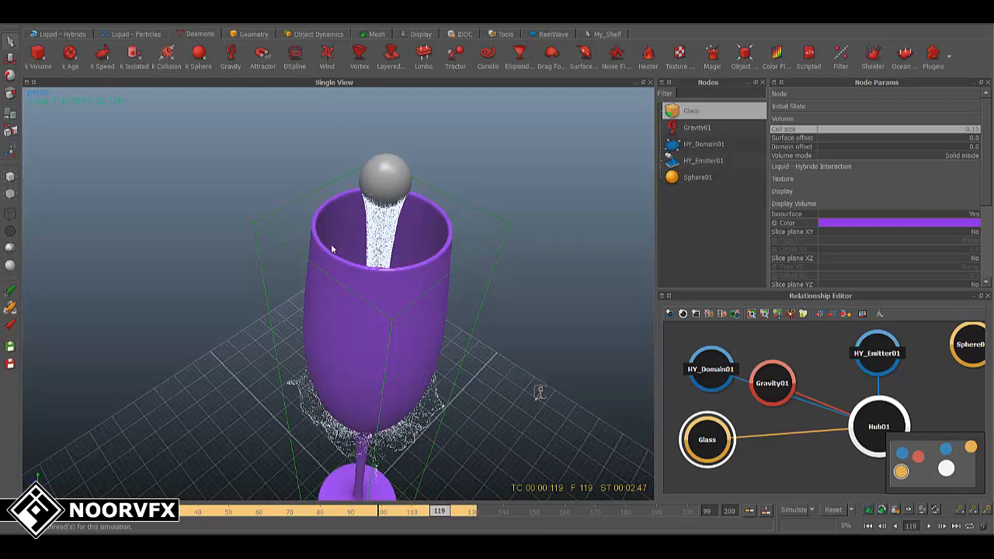
{"action": "right_click_drag", "start_coordinate": [331, 248], "coordinate": [307, 252], "text": "alt"}
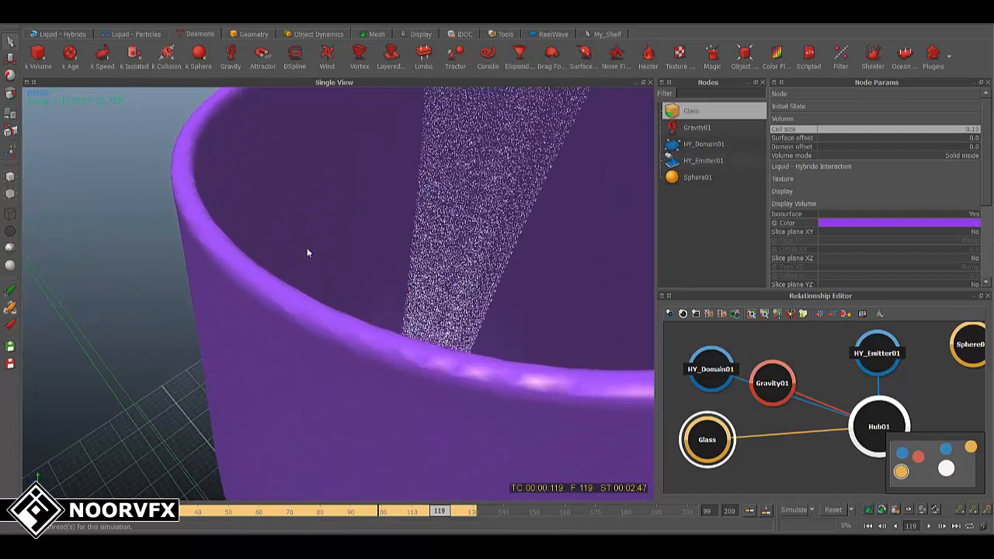
{"action": "right_click_drag", "start_coordinate": [371, 323], "coordinate": [370, 303], "text": "alt"}
{"action": "middle_click_drag", "start_coordinate": [370, 302], "coordinate": [342, 312], "text": "alt"}
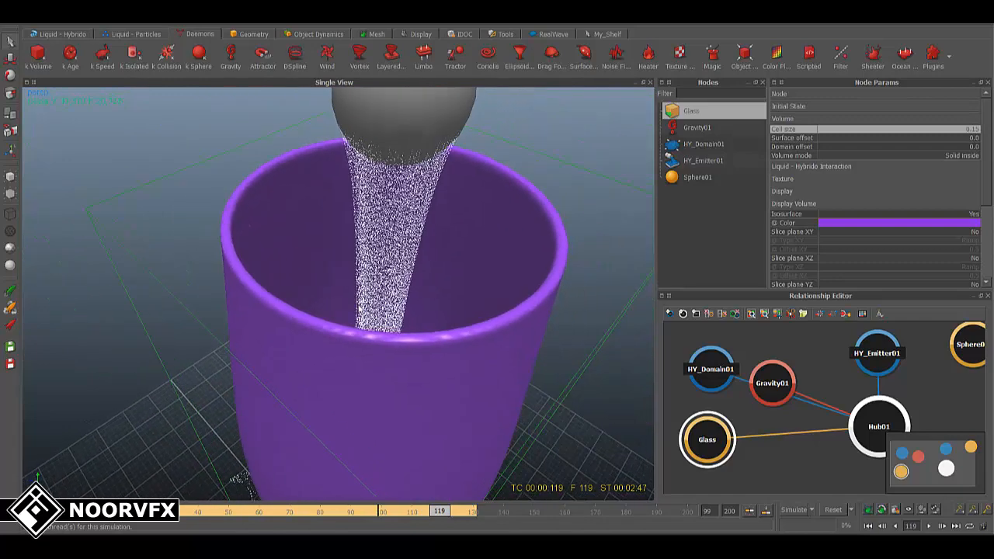
{"action": "right_click_drag", "start_coordinate": [341, 312], "coordinate": [362, 303], "text": "alt"}
{"action": "left_click_drag", "start_coordinate": [503, 285], "coordinate": [496, 285], "text": "alt"}
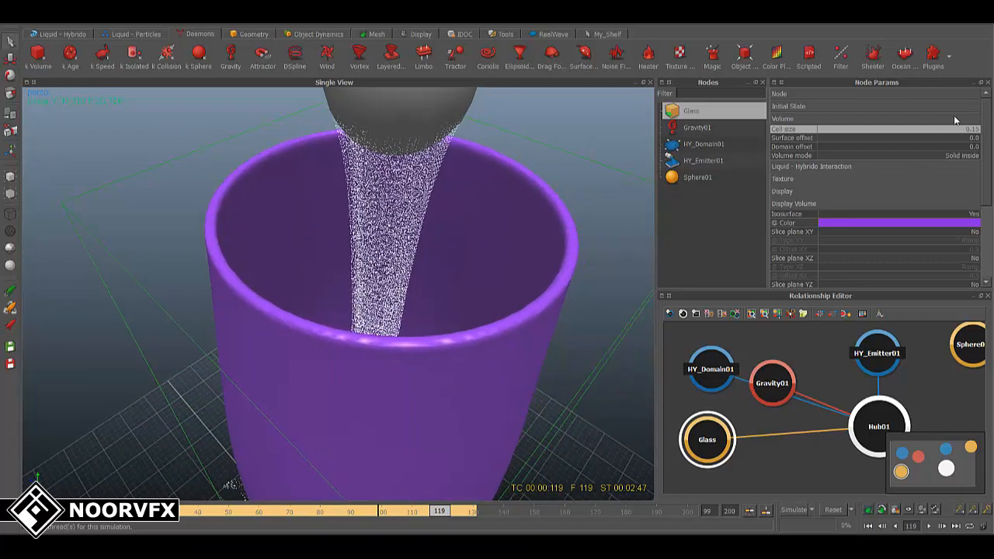
{"action": "right_click_drag", "start_coordinate": [514, 359], "coordinate": [492, 357], "text": "alt"}
{"action": "left_click_drag", "start_coordinate": [492, 358], "coordinate": [451, 323], "text": "alt"}
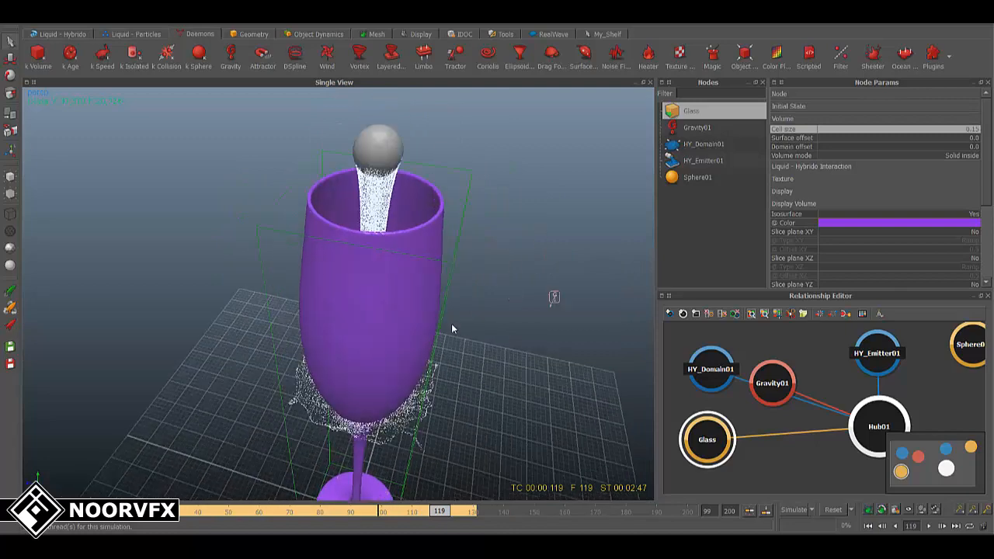
{"action": "right_click_drag", "start_coordinate": [451, 323], "coordinate": [452, 300], "text": "alt"}
{"action": "left_click_drag", "start_coordinate": [452, 299], "coordinate": [422, 361], "text": "alt"}
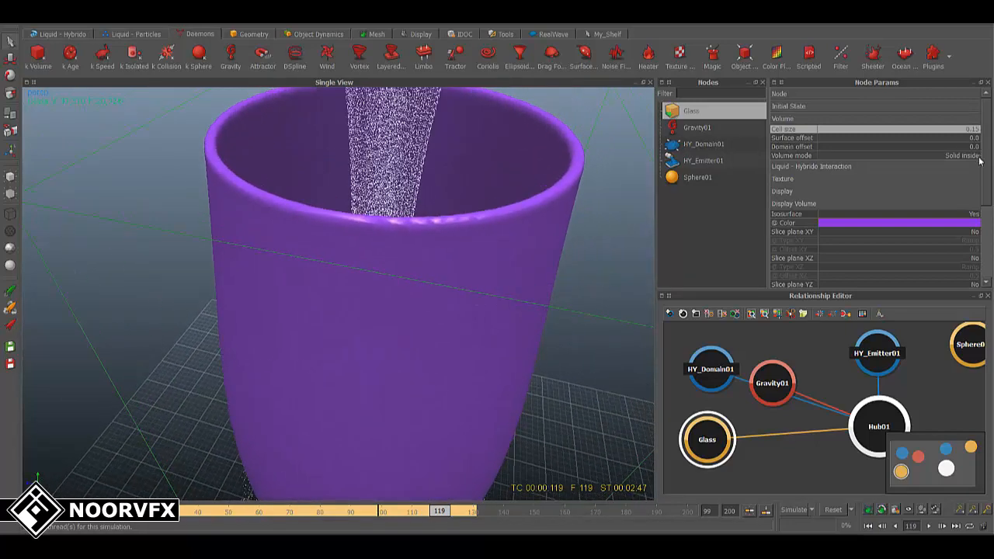
Set the Glass's Volume mode to Shell, inspect its wall thickness, and set the Isosurface display back to No.
{"action": "left_click", "coordinate": [779, 156]}
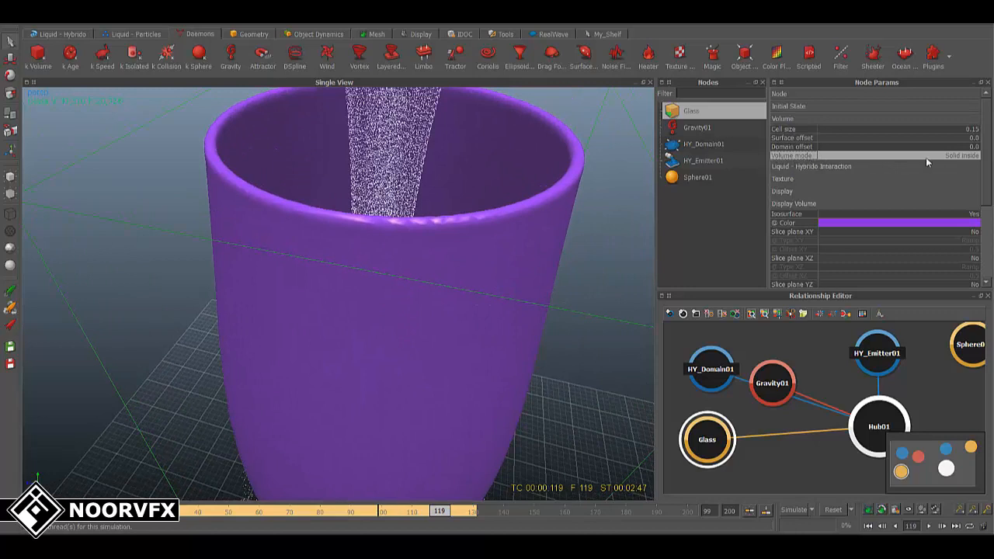
{"action": "left_click", "coordinate": [947, 157]}
{"action": "left_click", "coordinate": [947, 157]}
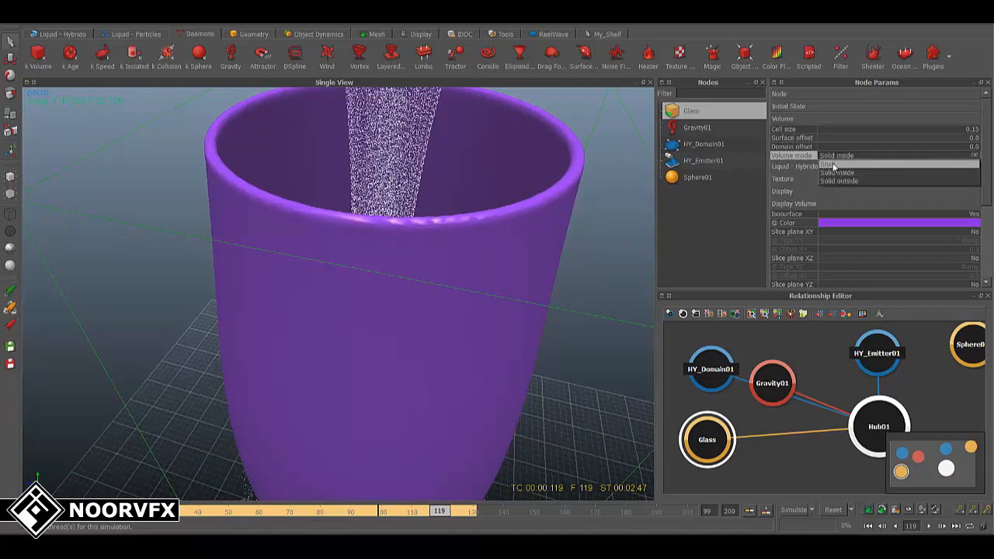
{"action": "left_click", "coordinate": [833, 164]}
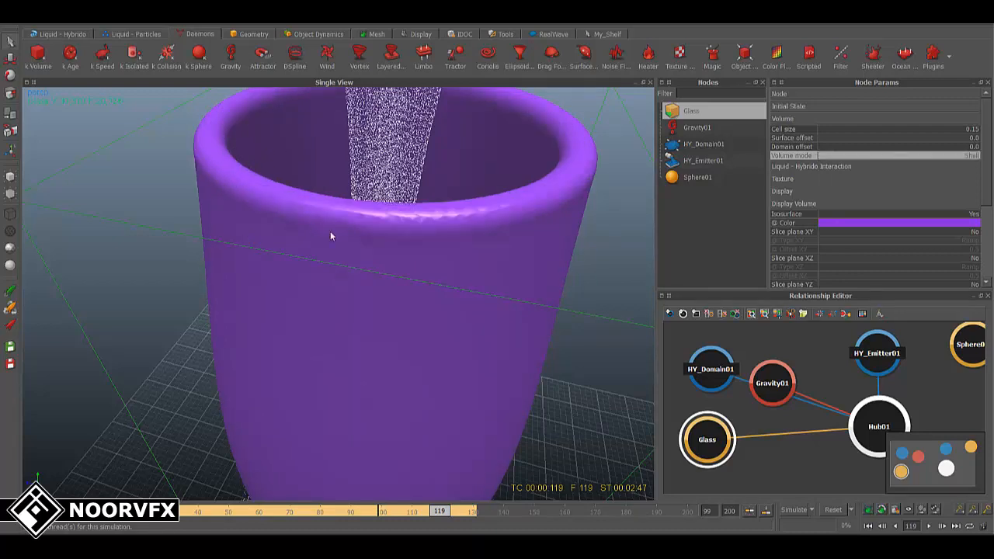
{"action": "left_click_drag", "start_coordinate": [330, 231], "coordinate": [488, 238], "text": "alt"}
{"action": "scroll", "coordinate": [432, 238], "scroll_direction": "down", "scroll_amount": 7}
{"action": "left_click", "coordinate": [971, 216]}
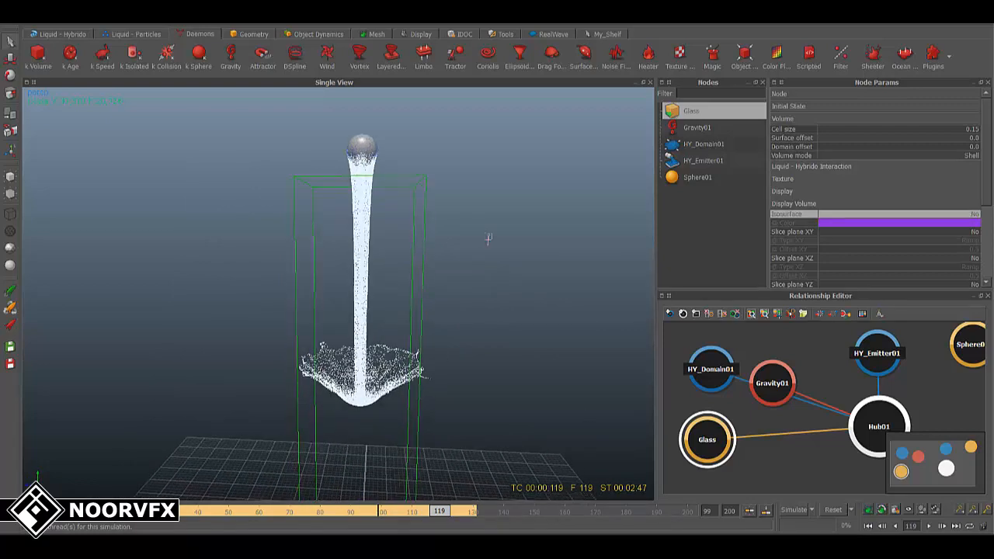
Reset the scene and rerun the liquid simulation with the Glass's refined Shell volume.
{"action": "left_click", "coordinate": [835, 513]}
{"action": "left_click", "coordinate": [466, 277]}
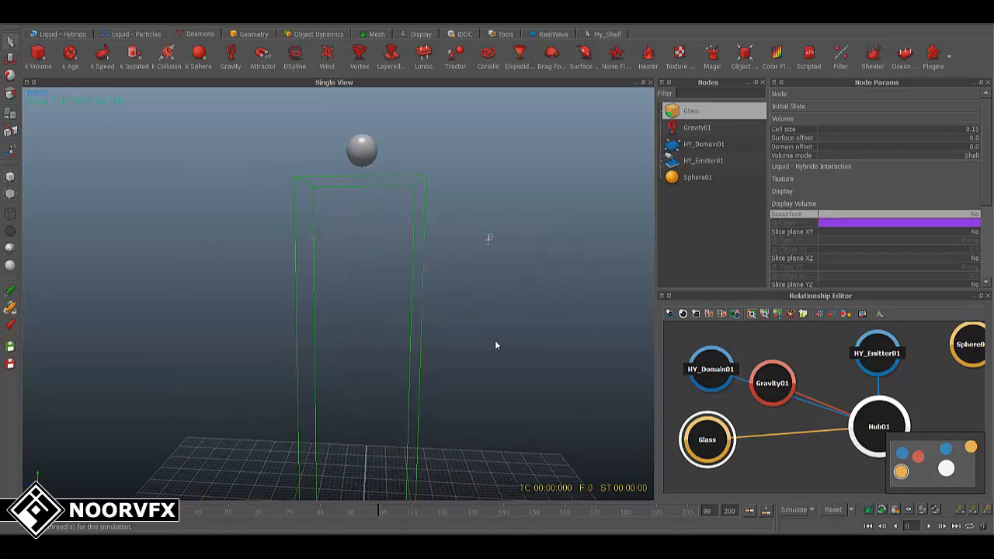
{"action": "left_click_drag", "start_coordinate": [492, 366], "coordinate": [516, 326], "text": "alt"}
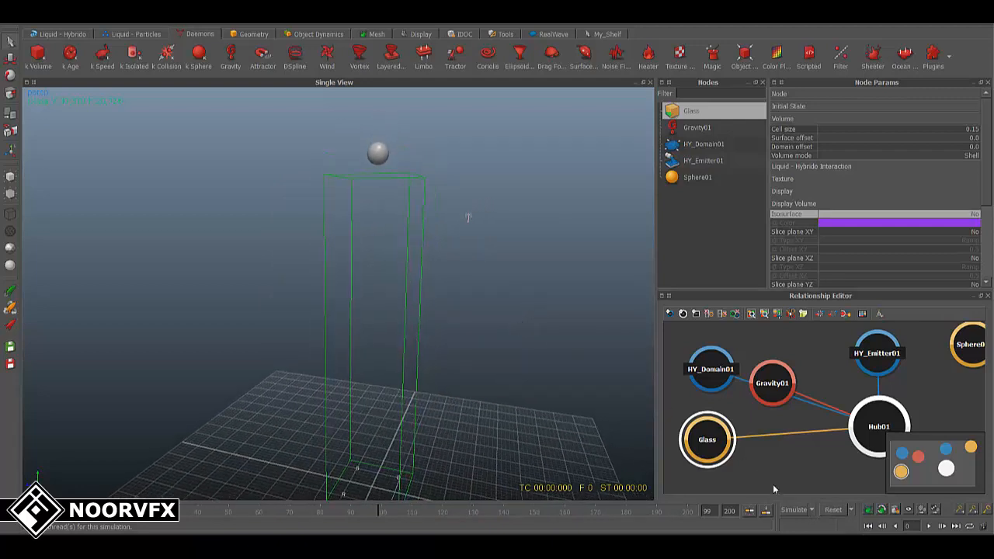
{"action": "left_click", "coordinate": [792, 510]}
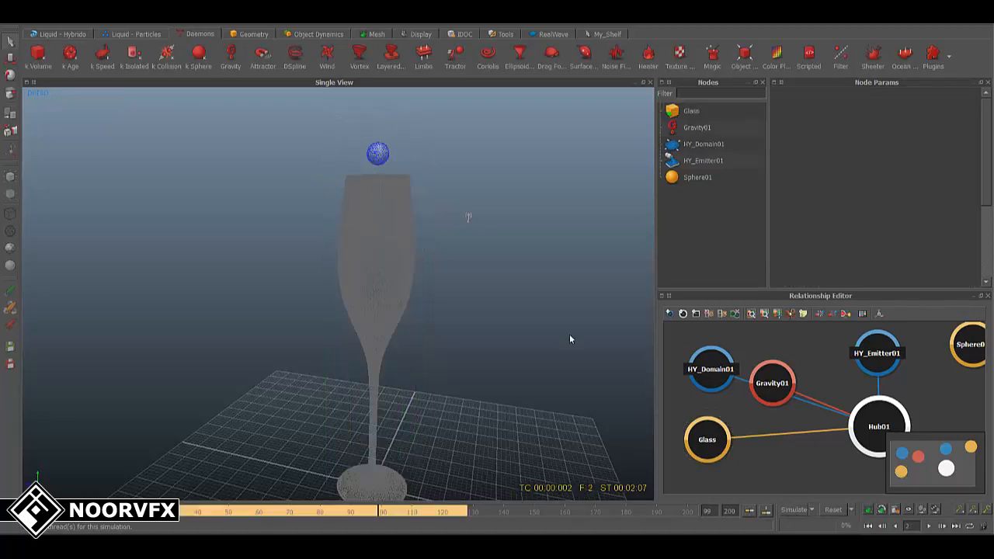
{"action": "right_click_drag", "start_coordinate": [569, 334], "coordinate": [487, 275], "text": "alt"}
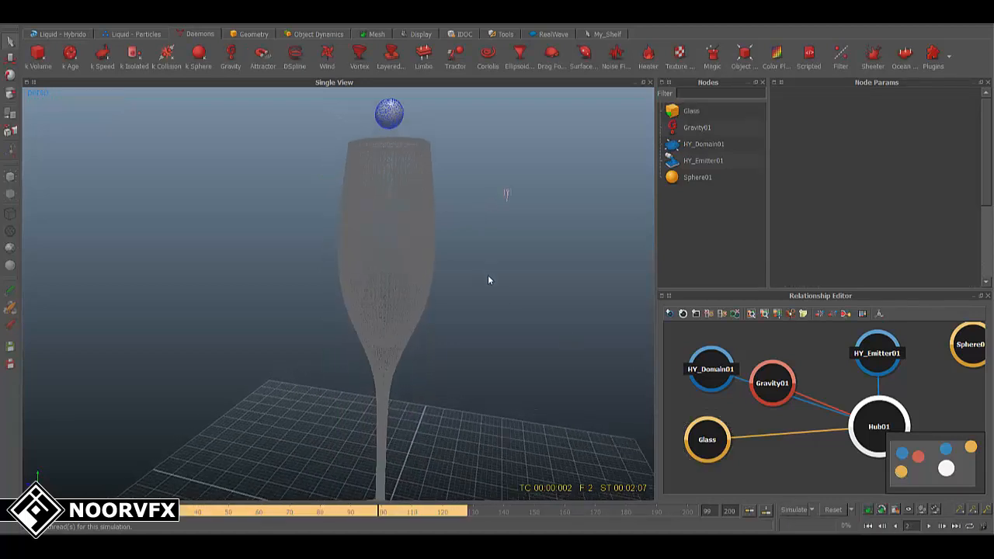
Scrub the simulation through frames 110 to 120 and inspect the liquid around the base of the glass bowl.
{"action": "left_click_drag", "start_coordinate": [487, 275], "coordinate": [443, 323], "text": "alt"}
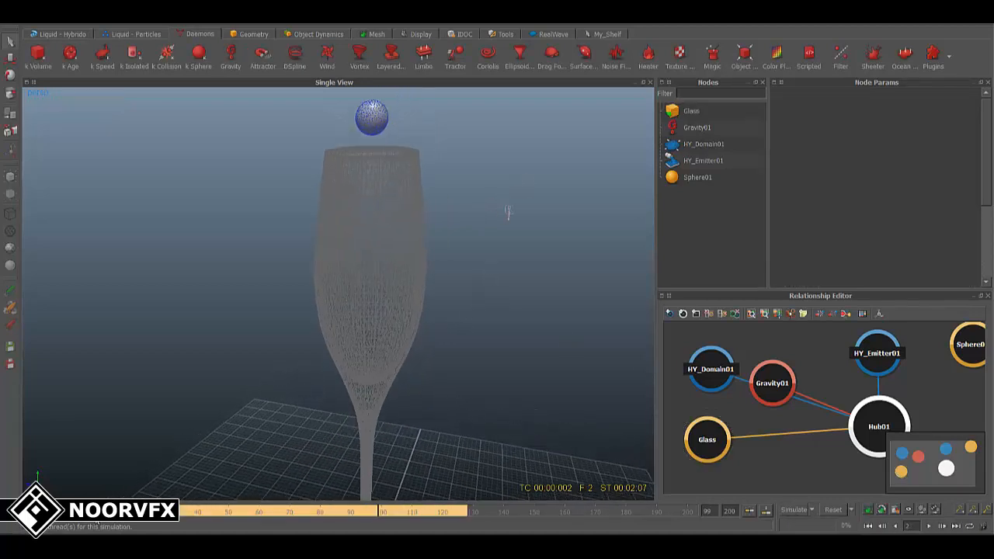
{"action": "middle_click_drag", "start_coordinate": [400, 297], "coordinate": [388, 298], "text": "alt"}
{"action": "left_click_drag", "start_coordinate": [81, 511], "coordinate": [411, 511]}
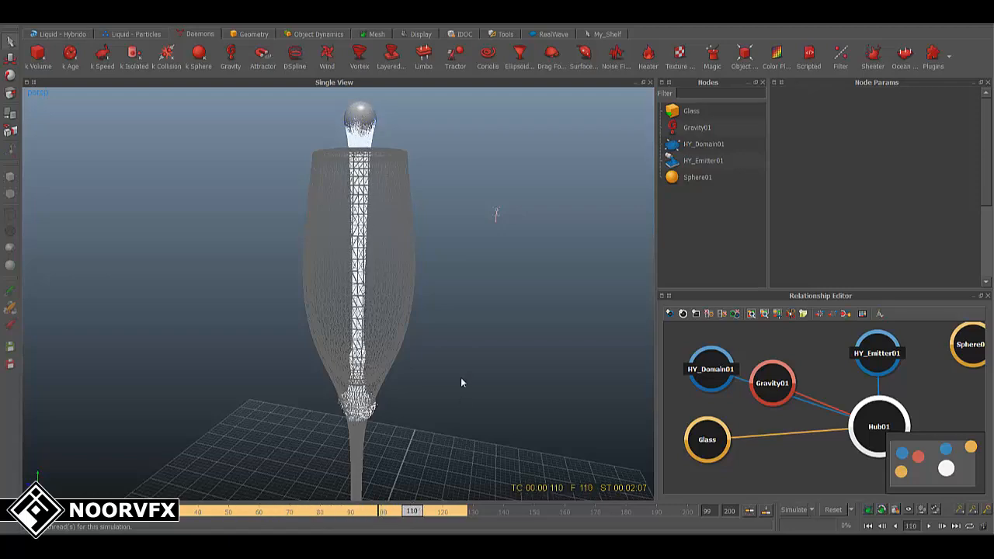
{"action": "middle_click_drag", "start_coordinate": [432, 362], "coordinate": [423, 288], "text": "alt"}
{"action": "right_click_drag", "start_coordinate": [423, 288], "coordinate": [445, 296], "text": "alt"}
{"action": "left_click_drag", "start_coordinate": [445, 296], "coordinate": [406, 375], "text": "alt"}
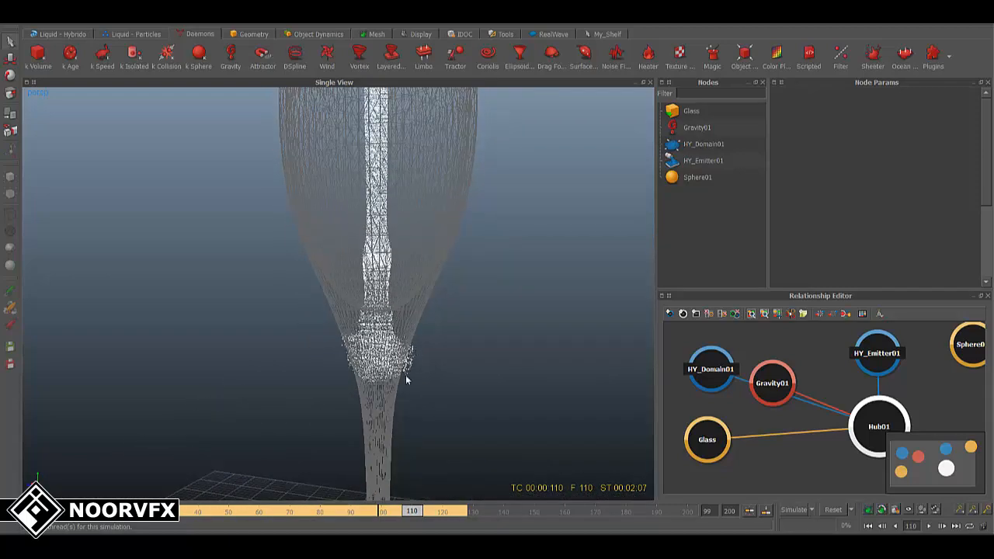
{"action": "mouse_move", "coordinate": [412, 515]}
{"action": "left_mouse_down"}
{"action": "mouse_move", "coordinate": [440, 521]}
{"action": "mouse_move", "coordinate": [411, 524]}
{"action": "left_mouse_up"}
{"action": "left_click_drag", "start_coordinate": [440, 520], "coordinate": [421, 518]}
{"action": "middle_click_drag", "start_coordinate": [467, 132], "coordinate": [457, 205], "text": "alt"}
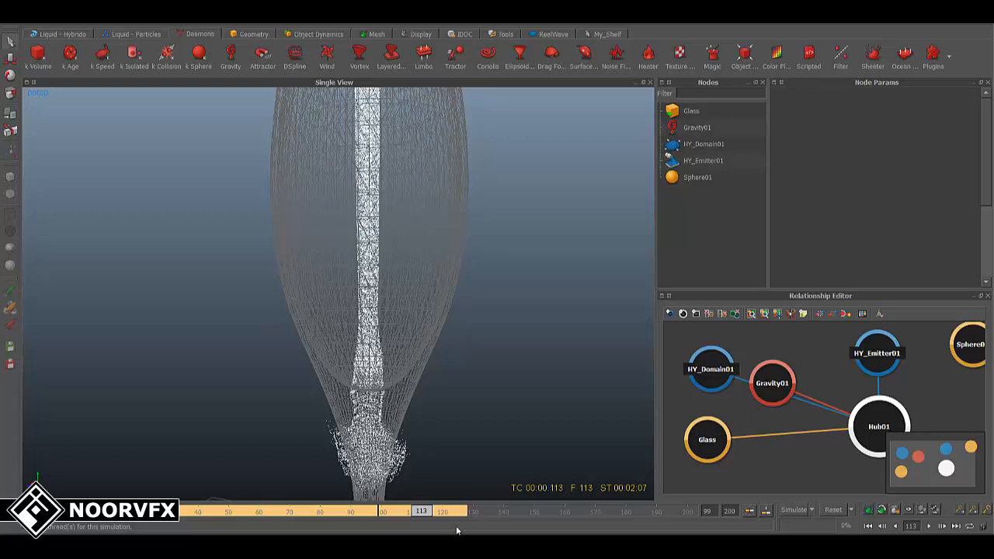
{"action": "mouse_move", "coordinate": [430, 516]}
{"action": "left_mouse_down"}
{"action": "mouse_move", "coordinate": [451, 518]}
{"action": "mouse_move", "coordinate": [382, 518]}
{"action": "mouse_move", "coordinate": [453, 519]}
{"action": "mouse_move", "coordinate": [442, 517]}
{"action": "left_mouse_up"}
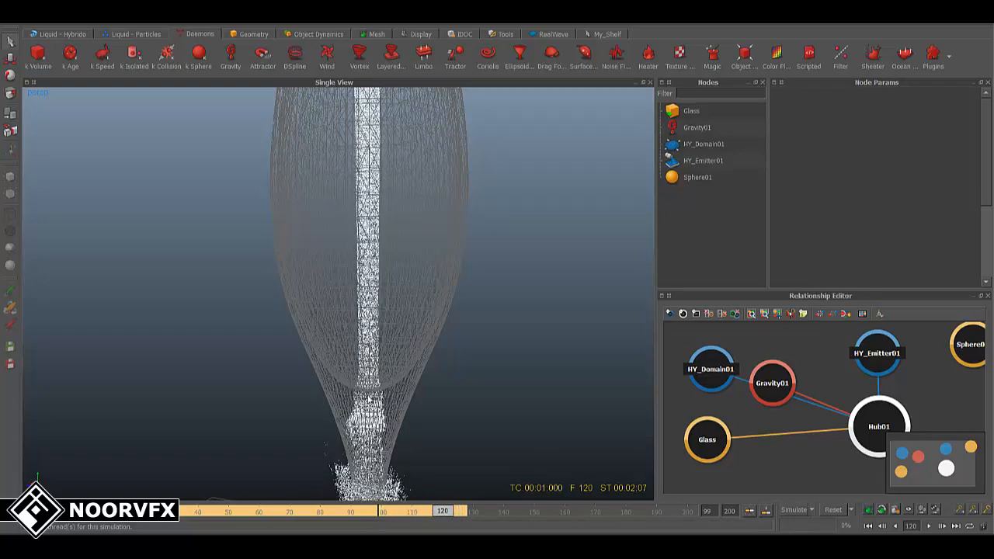
{"action": "left_click_drag", "start_coordinate": [493, 378], "coordinate": [465, 256], "text": "alt"}
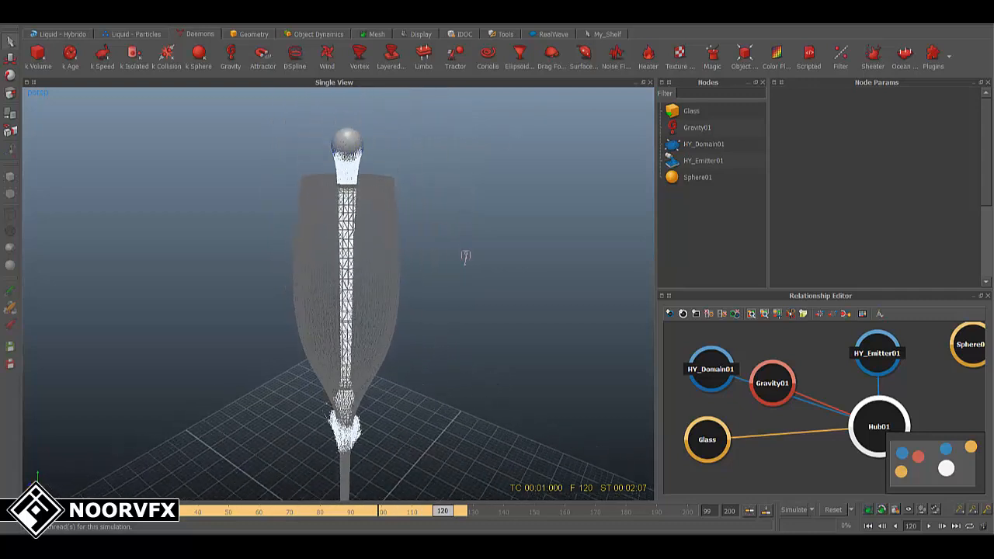
Reset the simulation to frame 0.
{"action": "left_click", "coordinate": [833, 512]}
{"action": "left_click", "coordinate": [473, 276]}
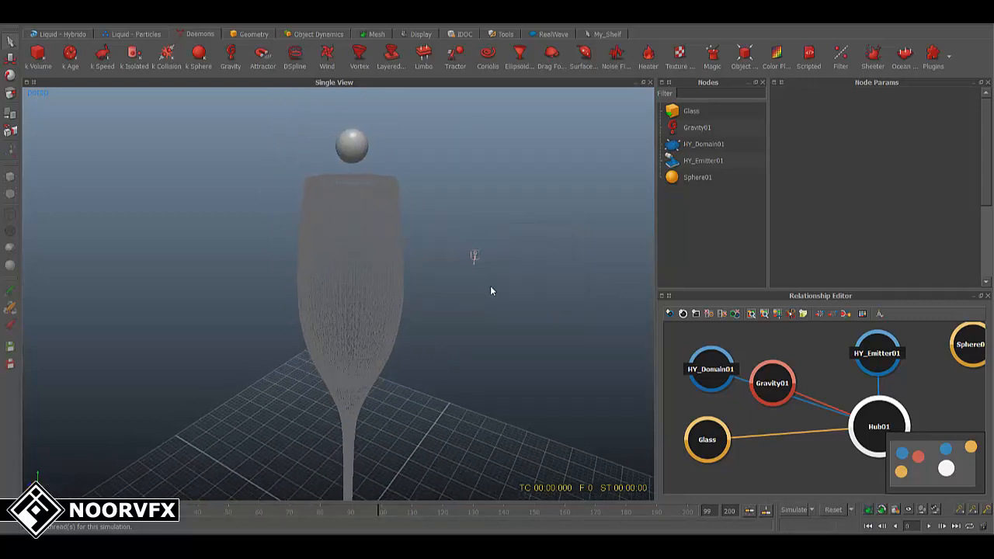
{"action": "left_click_drag", "start_coordinate": [490, 286], "coordinate": [494, 296], "text": "alt"}
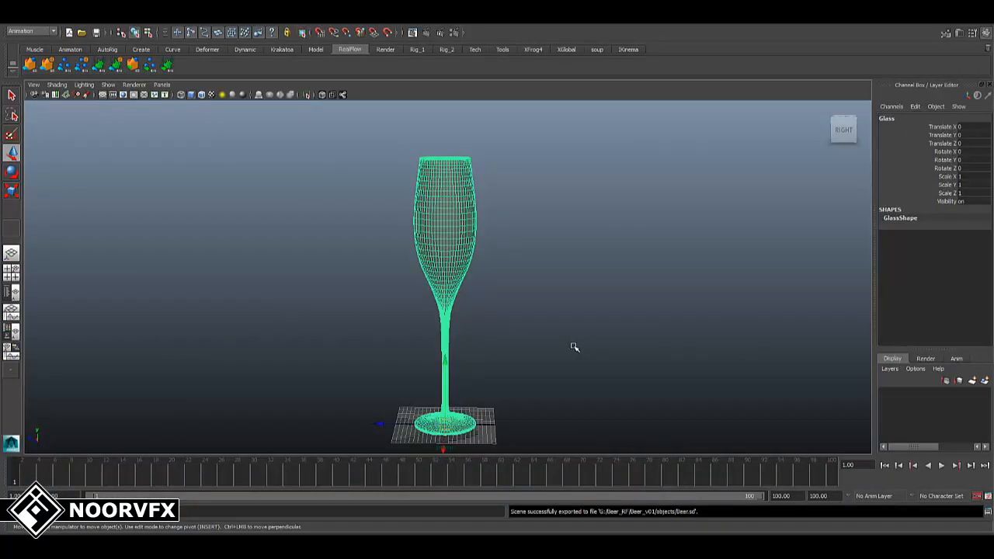
Switch to Maya, show the Outliner beside the perspective view, and duplicate the Glass object.
{"action": "left_click_drag", "start_coordinate": [552, 241], "coordinate": [537, 280], "text": "alt"}
{"action": "left_click", "coordinate": [548, 303]}
{"action": "middle_click_drag", "start_coordinate": [432, 256], "coordinate": [435, 320], "text": "alt"}
{"action": "right_click_drag", "start_coordinate": [434, 319], "coordinate": [495, 348], "text": "alt"}
{"action": "left_click_drag", "start_coordinate": [495, 348], "coordinate": [526, 236], "text": "alt"}
{"action": "left_click", "coordinate": [450, 249]}
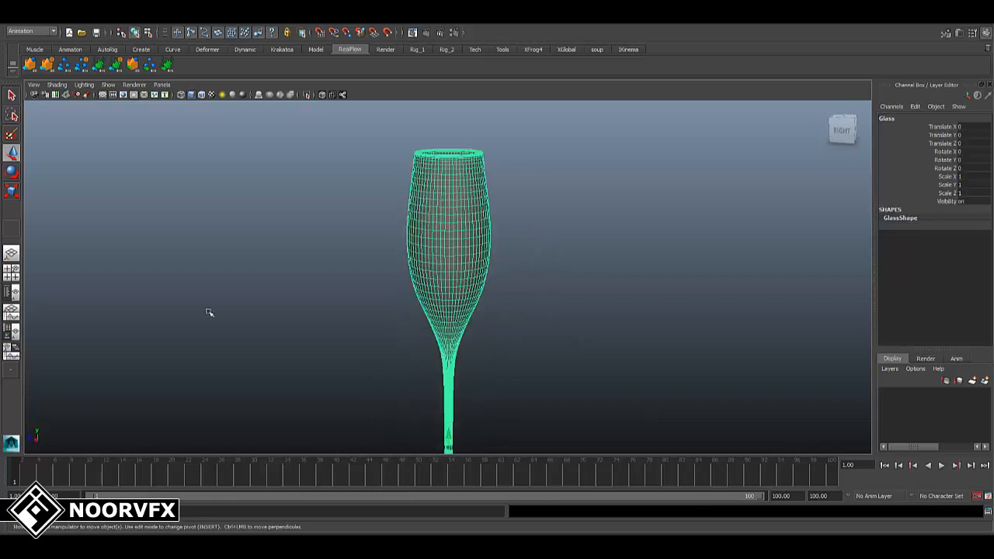
{"action": "left_click", "coordinate": [12, 294]}
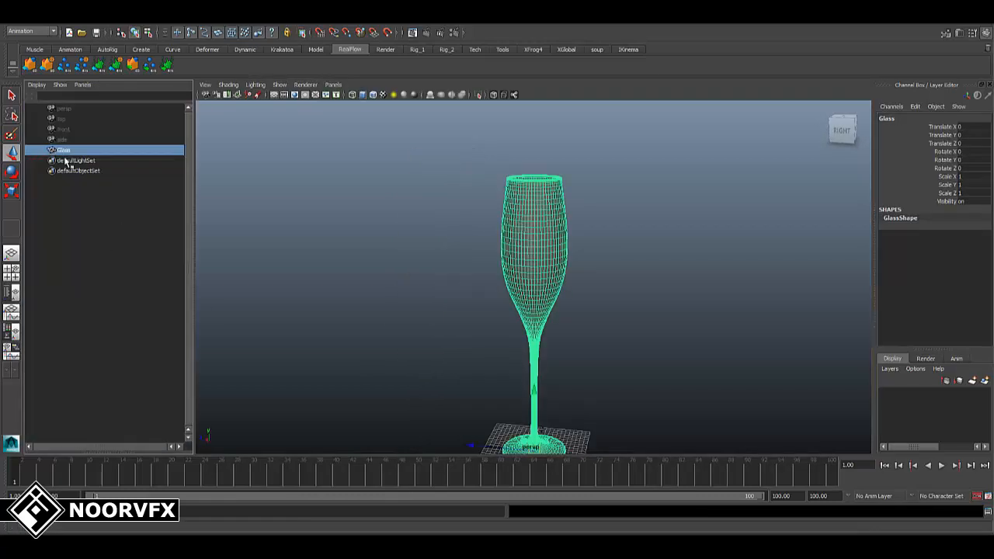
{"action": "key", "text": "ctrl+d"}
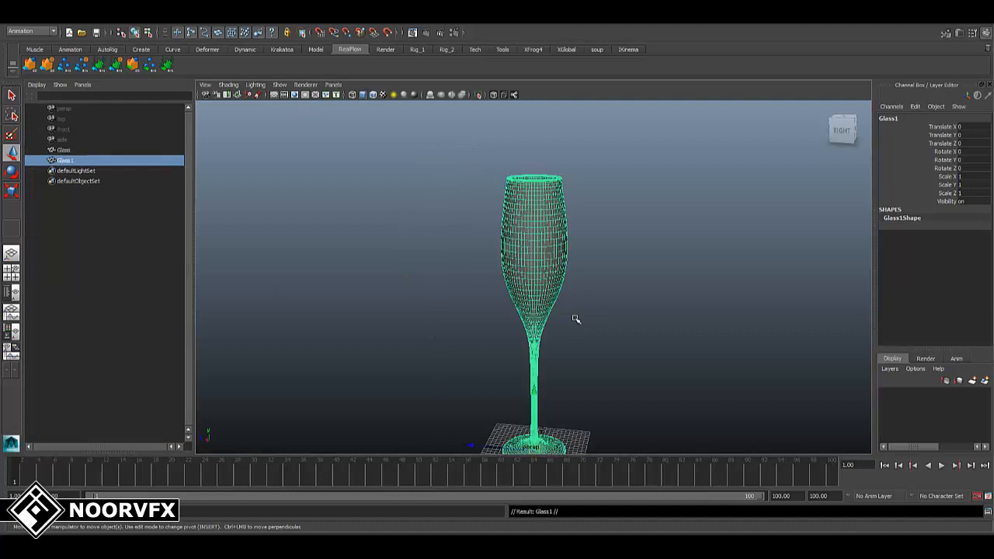
Rename the duplicated glass as Proxy and isolate it in the perspective view.
{"action": "double_click", "coordinate": [68, 161]}
{"action": "key", "text": "Caps_Lock"}
{"action": "type", "text": "R"}
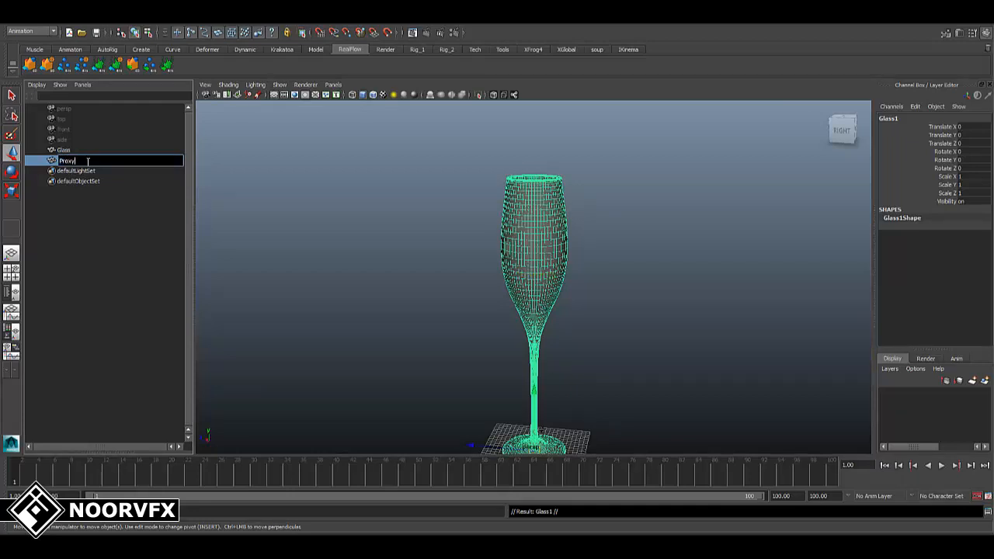
{"action": "type", "text": "roxy"}
{"action": "key", "text": "Return"}
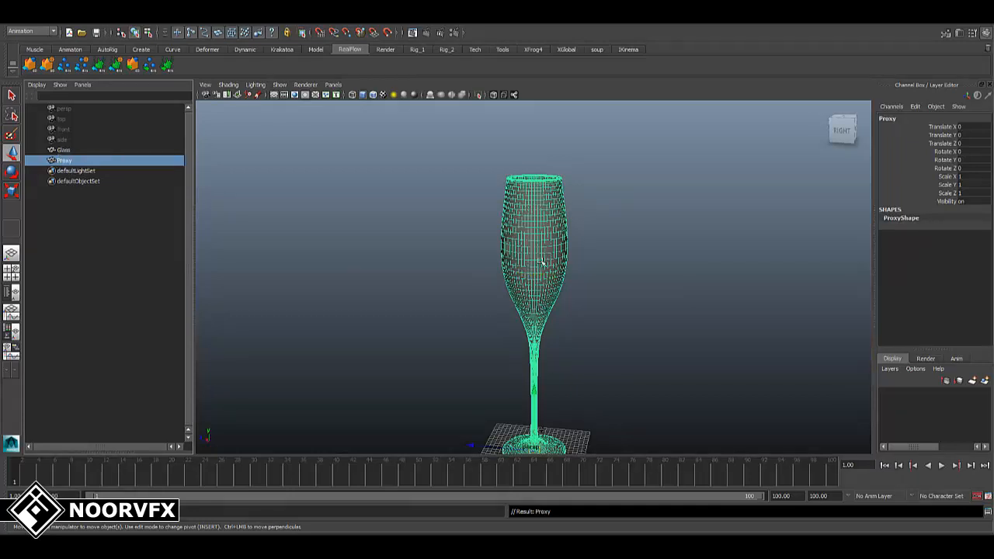
{"action": "left_click_drag", "start_coordinate": [542, 264], "coordinate": [488, 162], "text": "alt"}
{"action": "left_click", "coordinate": [479, 95]}
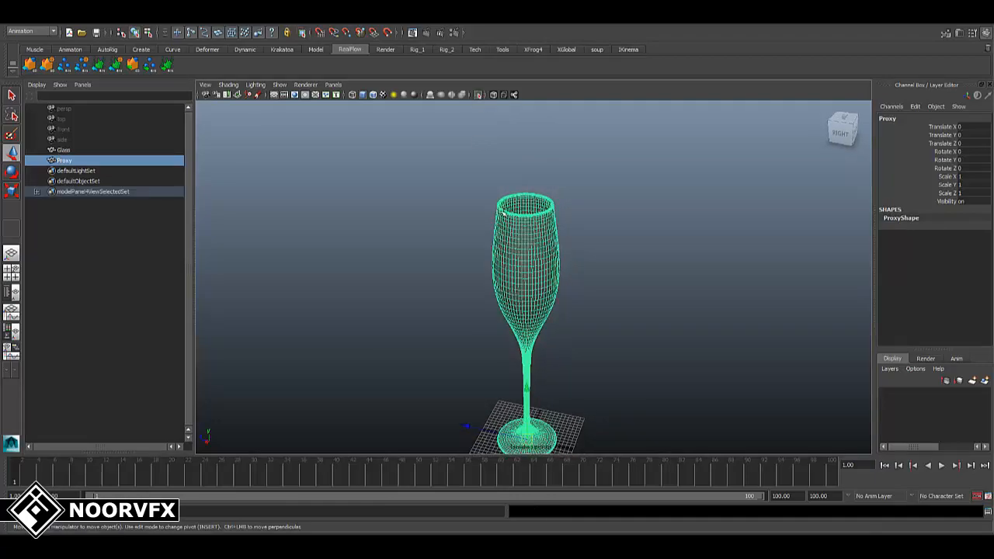
Select the face loop running around the top of the Proxy's rim and turn off soft selection.
{"action": "left_click_drag", "start_coordinate": [569, 204], "coordinate": [559, 248], "text": "alt"}
{"action": "right_click_drag", "start_coordinate": [598, 296], "coordinate": [672, 407], "text": "alt"}
{"action": "middle_click_drag", "start_coordinate": [626, 346], "coordinate": [646, 394], "text": "alt"}
{"action": "right_click_drag", "start_coordinate": [631, 283], "coordinate": [687, 363], "text": "alt"}
{"action": "middle_click_drag", "start_coordinate": [650, 318], "coordinate": [665, 366], "text": "alt"}
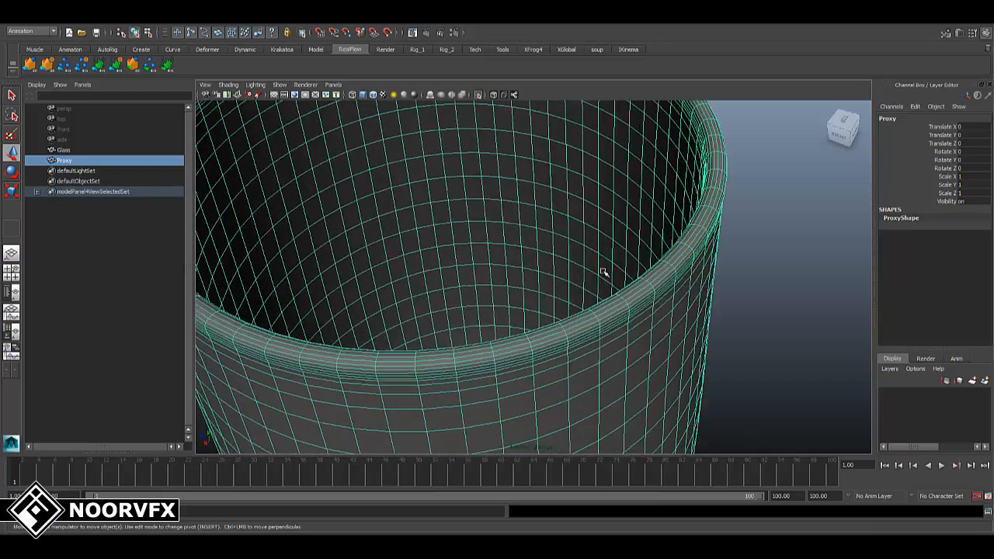
{"action": "right_click_drag", "start_coordinate": [602, 270], "coordinate": [628, 312], "text": "alt"}
{"action": "middle_click_drag", "start_coordinate": [710, 287], "coordinate": [681, 278], "text": "alt"}
{"action": "right_click_drag", "start_coordinate": [681, 279], "coordinate": [690, 289], "text": "alt"}
{"action": "left_click_drag", "start_coordinate": [690, 289], "coordinate": [716, 261], "text": "alt"}
{"action": "right_click", "coordinate": [718, 259]}
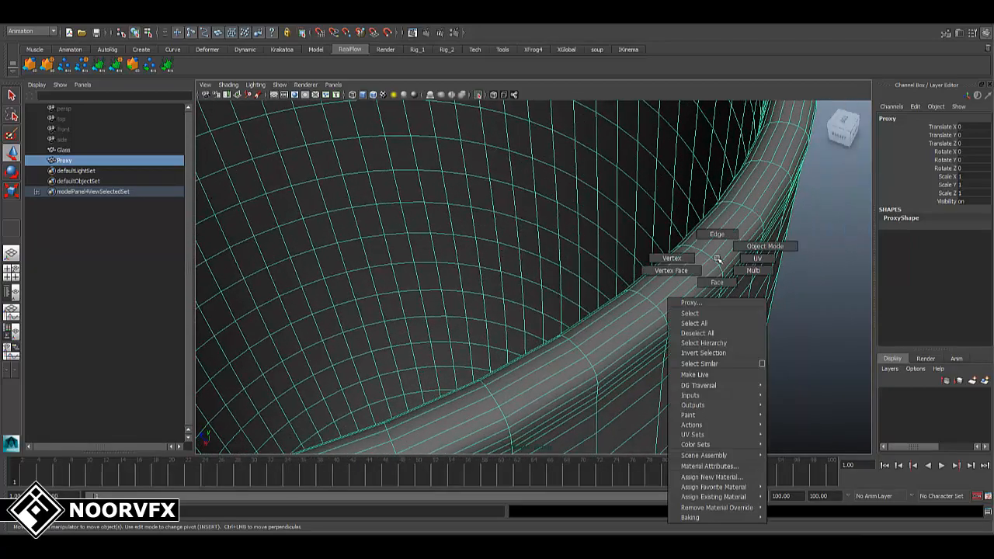
{"action": "left_click", "coordinate": [716, 282]}
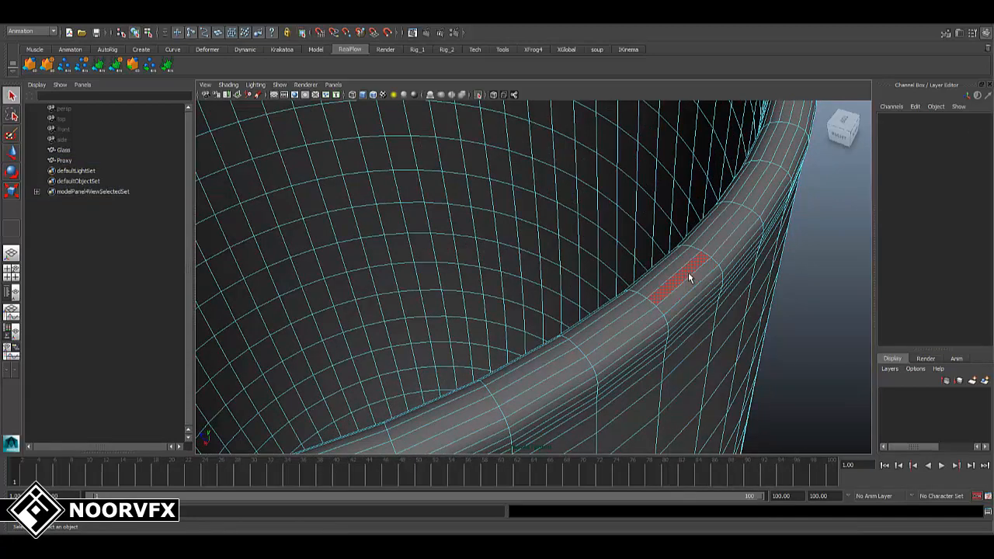
{"action": "left_click", "coordinate": [687, 273]}
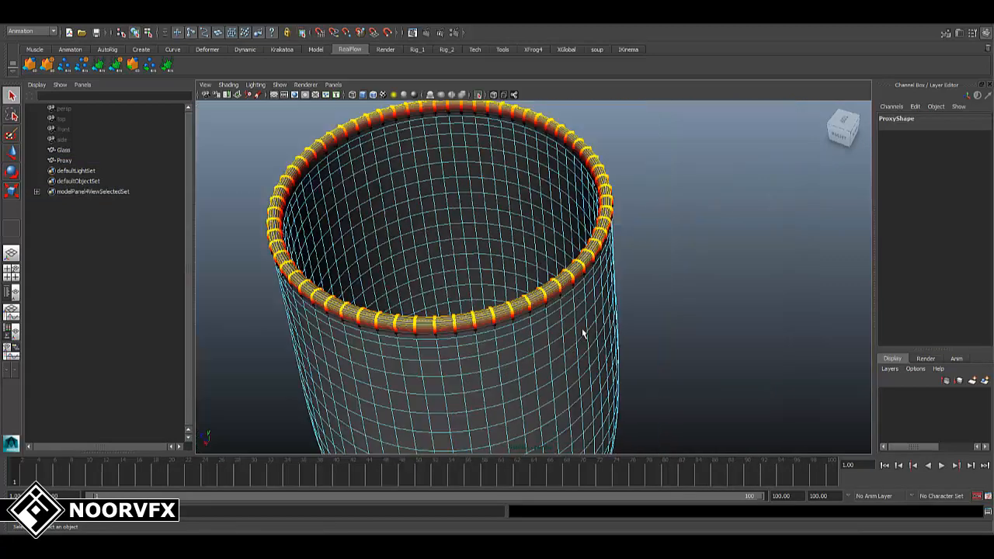
{"action": "left_click_drag", "start_coordinate": [583, 332], "coordinate": [394, 332], "text": "alt"}
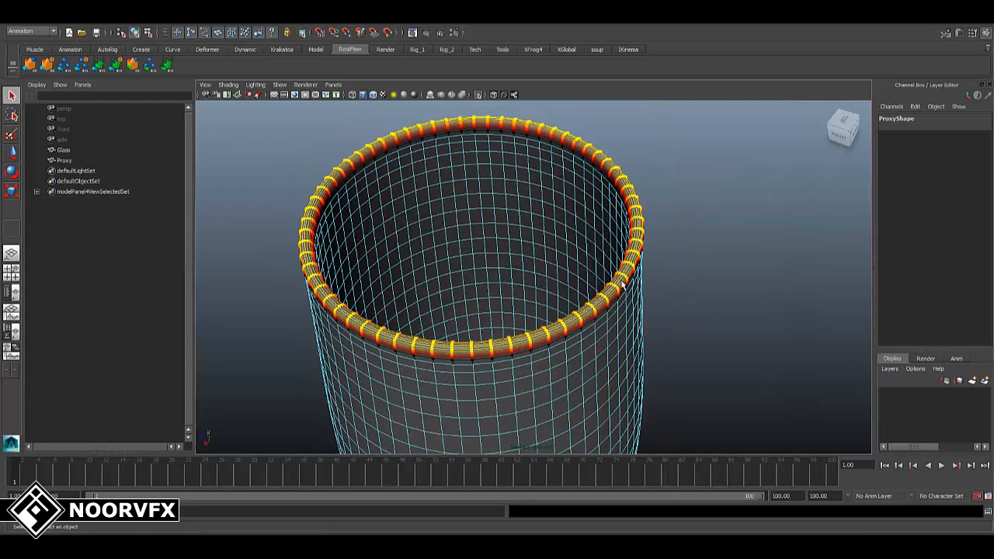
{"action": "key", "text": "b"}
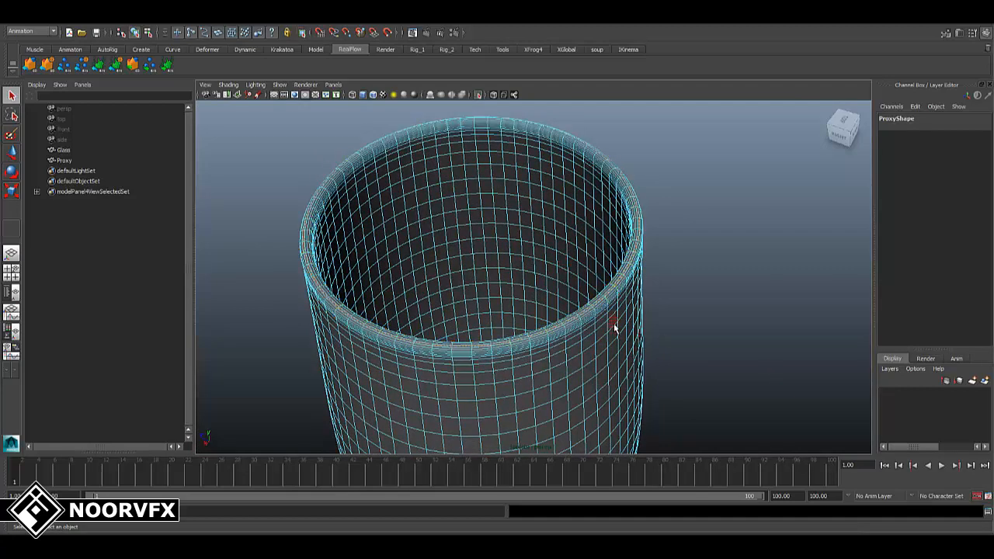
Grow the rim face selection twice to cover the whole lip and delete those faces.
{"action": "scroll", "coordinate": [614, 323], "scroll_direction": "up", "scroll_amount": 5}
{"action": "left_click_drag", "start_coordinate": [707, 321], "coordinate": [684, 301], "text": "alt"}
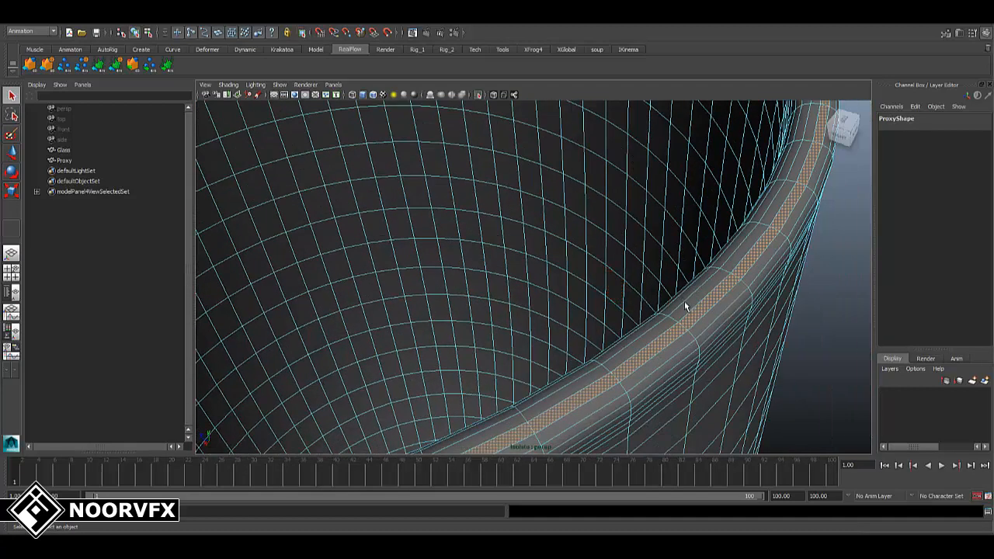
{"action": "key", "text": "shift+period"}
{"action": "key", "text": "shift+period"}
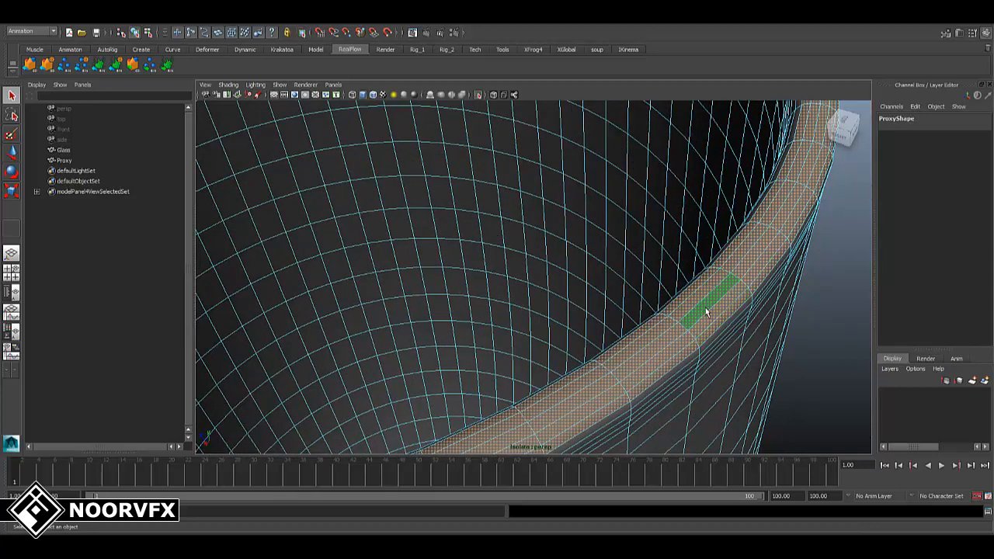
{"action": "key", "text": "Delete"}
Select all connected faces of the Proxy's outer shell, including the stem and base, and delete them.
{"action": "left_click_drag", "start_coordinate": [783, 316], "coordinate": [681, 328], "text": "alt"}
{"action": "left_click", "coordinate": [681, 327]}
{"action": "scroll", "coordinate": [668, 340], "scroll_direction": "down", "scroll_amount": 10}
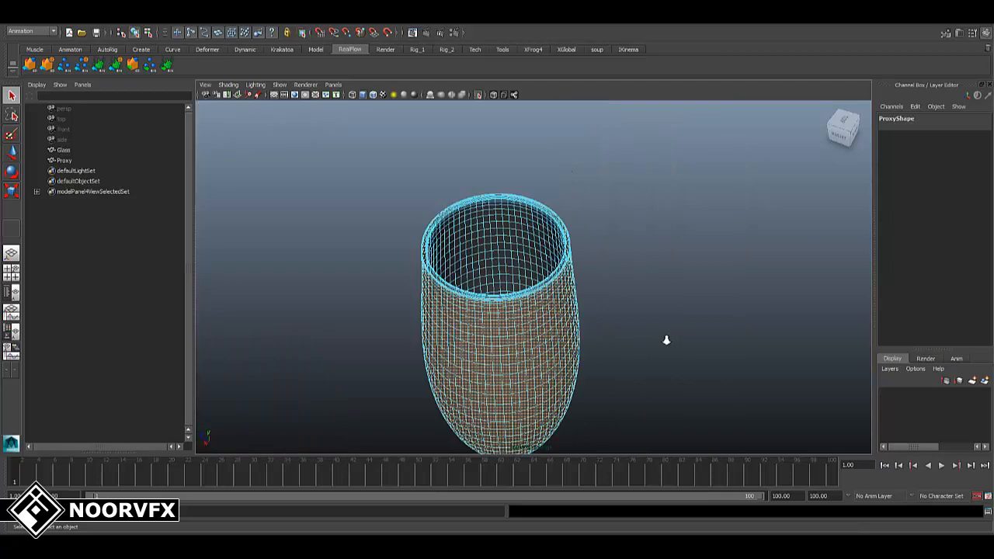
{"action": "left_click_drag", "start_coordinate": [590, 319], "coordinate": [532, 253], "text": "alt"}
{"action": "middle_click_drag", "start_coordinate": [473, 299], "coordinate": [508, 231], "text": "alt"}
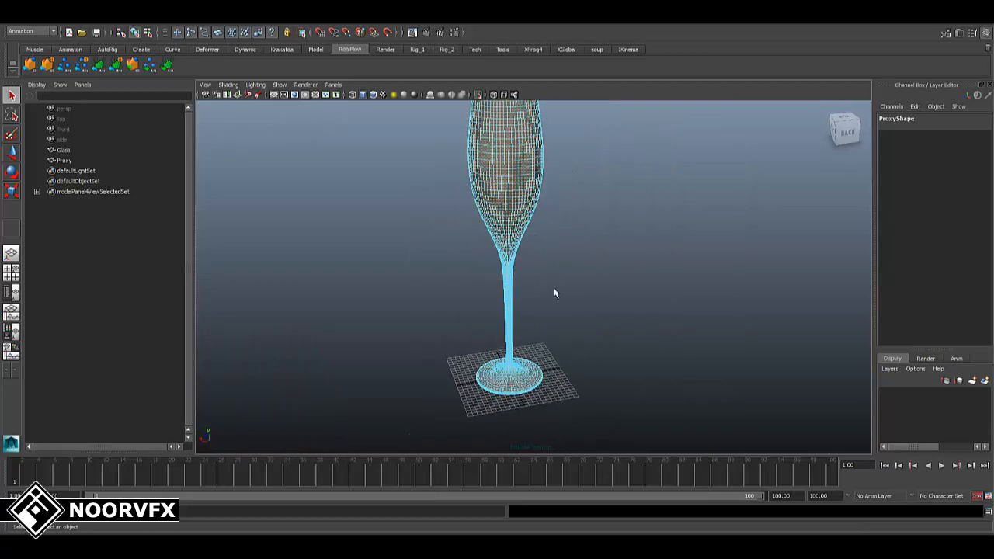
{"action": "left_click_drag", "start_coordinate": [554, 292], "coordinate": [562, 310], "text": "alt"}
{"action": "left_click", "coordinate": [26, 20]}
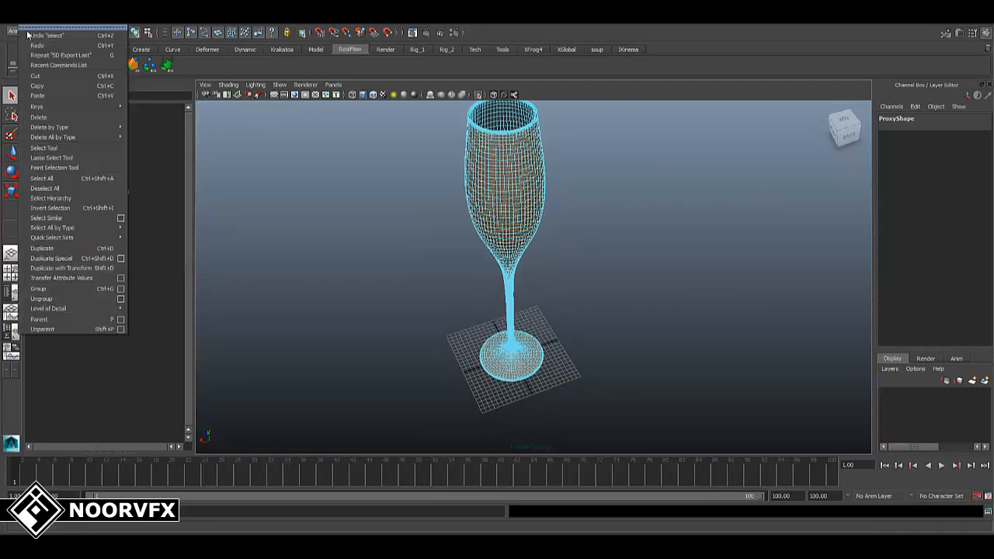
{"action": "left_click", "coordinate": [39, 118]}
Return to object mode and select the remaining inner bowl of the Proxy.
{"action": "middle_click_drag", "start_coordinate": [549, 139], "coordinate": [538, 288], "text": "alt"}
{"action": "scroll", "coordinate": [539, 285], "scroll_direction": "up", "scroll_amount": 10}
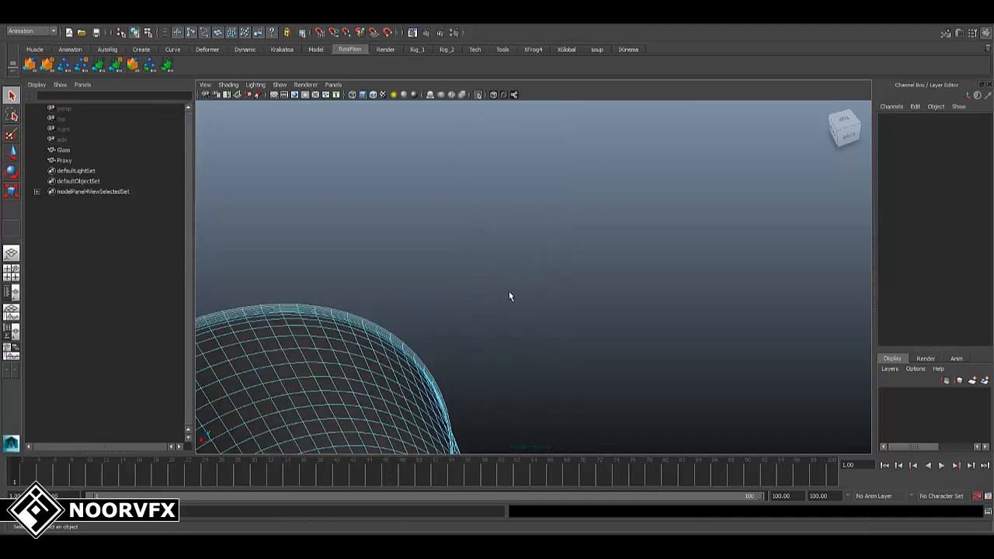
{"action": "scroll", "coordinate": [460, 288], "scroll_direction": "up", "scroll_amount": 4}
{"action": "right_click_drag", "start_coordinate": [553, 266], "coordinate": [669, 132]}
{"action": "left_click", "coordinate": [712, 200]}
{"action": "scroll", "coordinate": [668, 213], "scroll_direction": "down", "scroll_amount": 5}
{"action": "middle_click_drag", "start_coordinate": [545, 262], "coordinate": [469, 151], "text": "alt"}
{"action": "scroll", "coordinate": [512, 225], "scroll_direction": "down", "scroll_amount": 5}
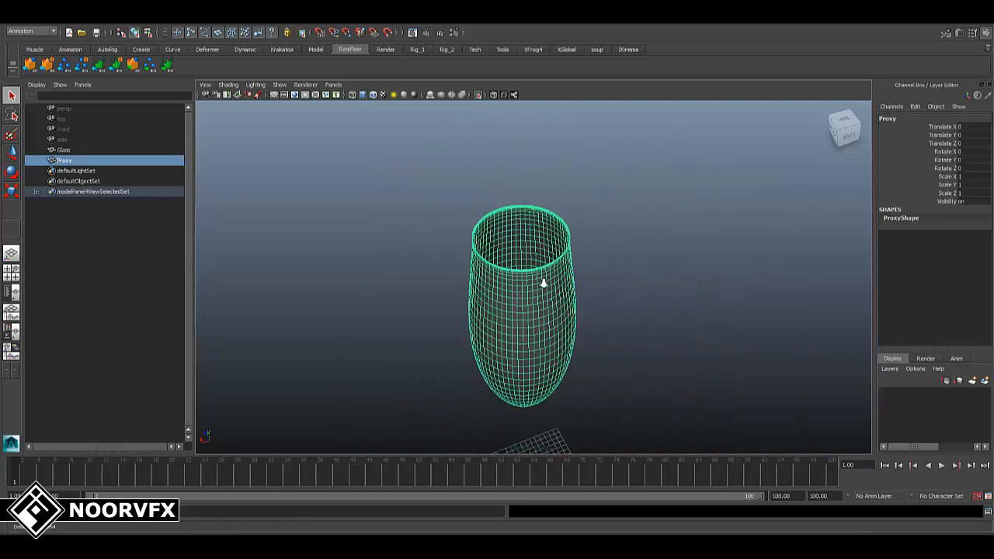
Check the Proxy's inner bowl from the side and above, and delete its construction history.
{"action": "left_click_drag", "start_coordinate": [543, 282], "coordinate": [562, 301], "text": "alt"}
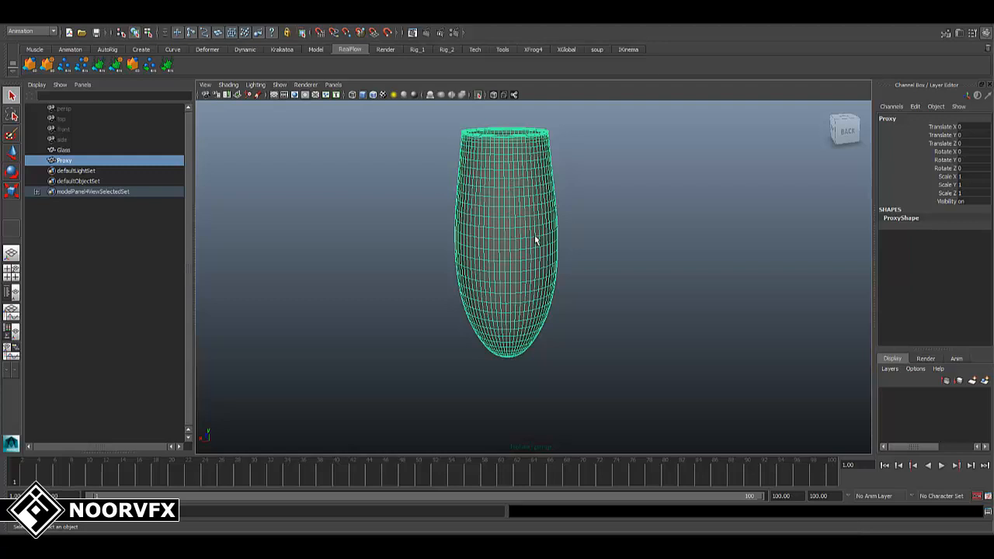
{"action": "left_click_drag", "start_coordinate": [536, 241], "coordinate": [646, 280], "text": "alt"}
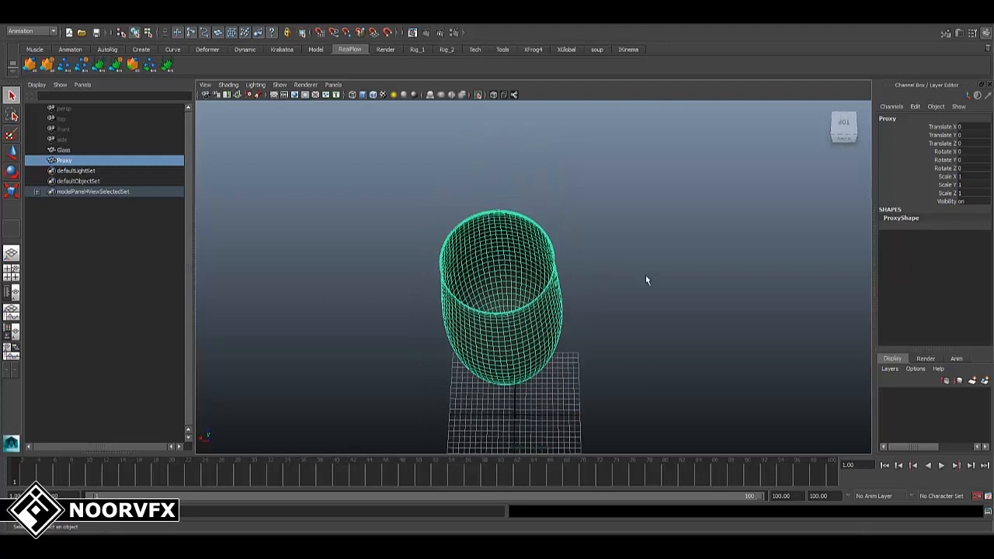
{"action": "left_click", "coordinate": [31, 23]}
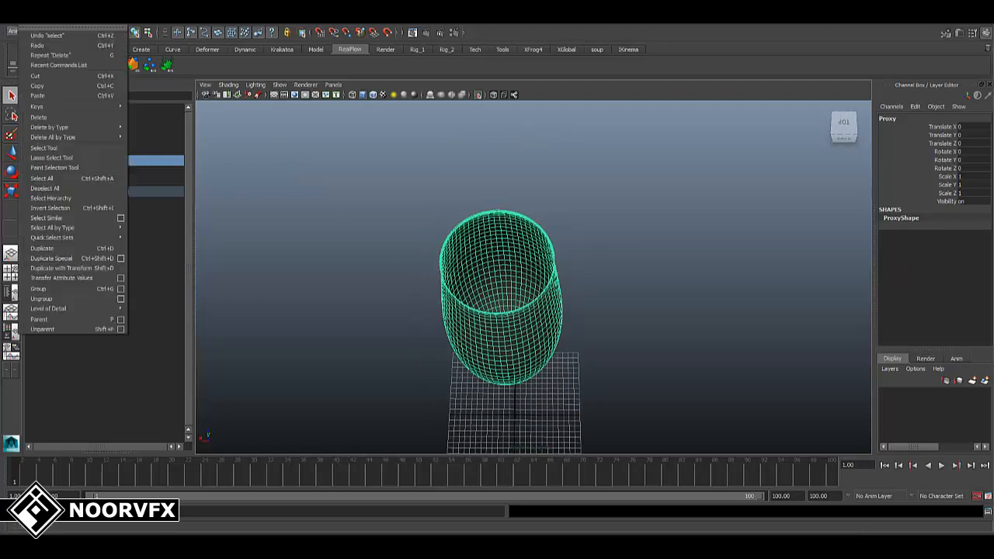
{"action": "mouse_move", "coordinate": [116, 129]}
{"action": "left_click", "coordinate": [149, 143]}
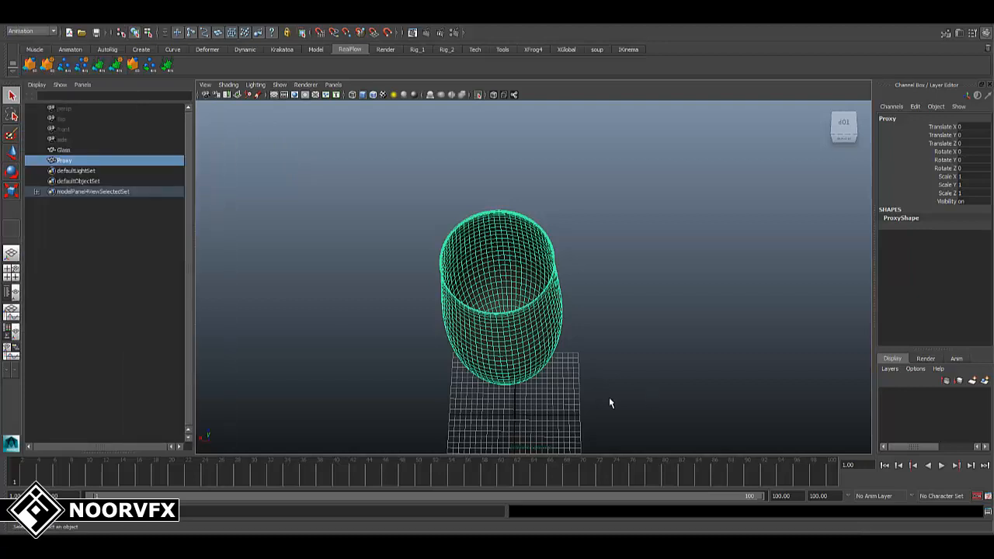
Turn off the Proxy's isolation to show the full glass again, and center the Proxy's pivot.
{"action": "left_click_drag", "start_coordinate": [523, 256], "coordinate": [527, 266], "text": "alt"}
{"action": "key", "text": "w"}
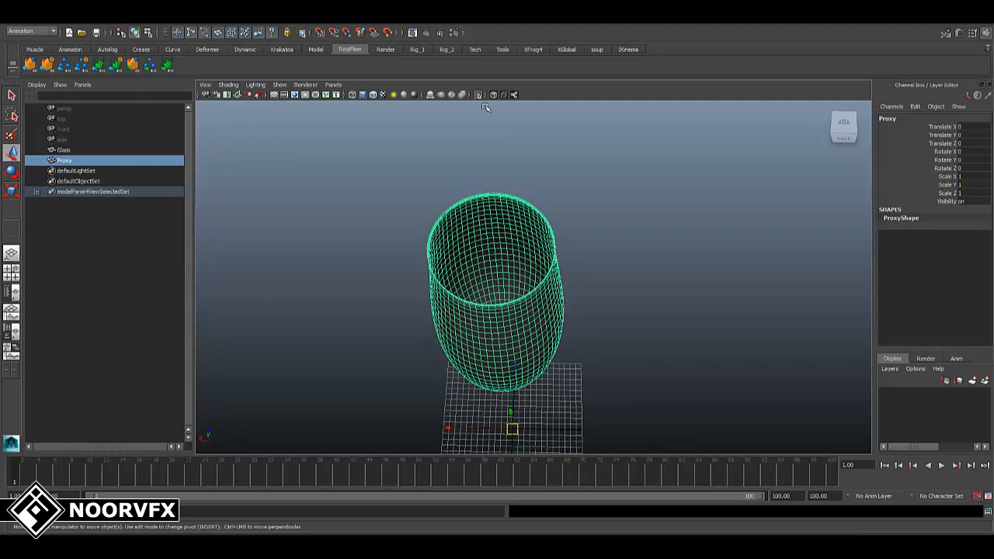
{"action": "left_click", "coordinate": [478, 94]}
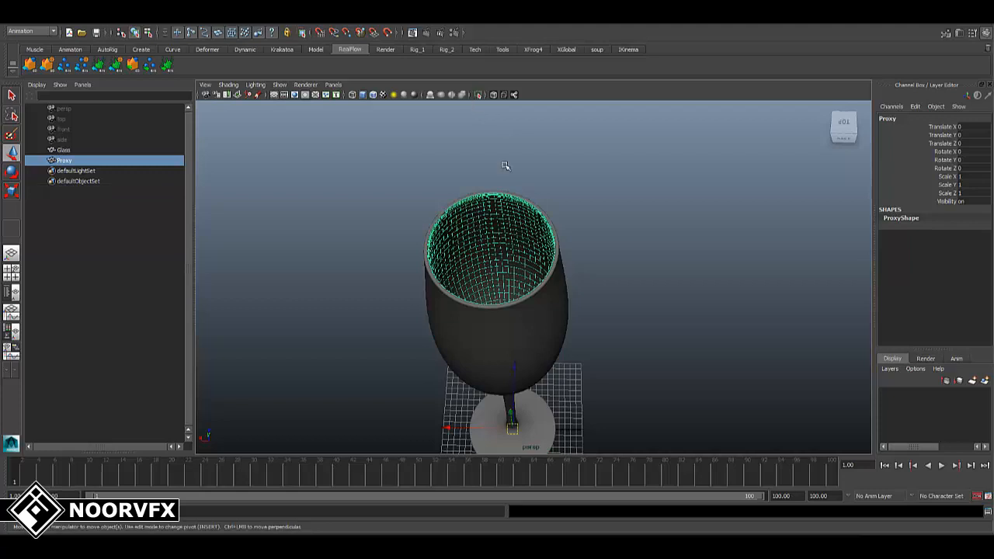
{"action": "left_click_drag", "start_coordinate": [518, 395], "coordinate": [500, 348], "text": "alt"}
{"action": "left_click", "coordinate": [47, 23]}
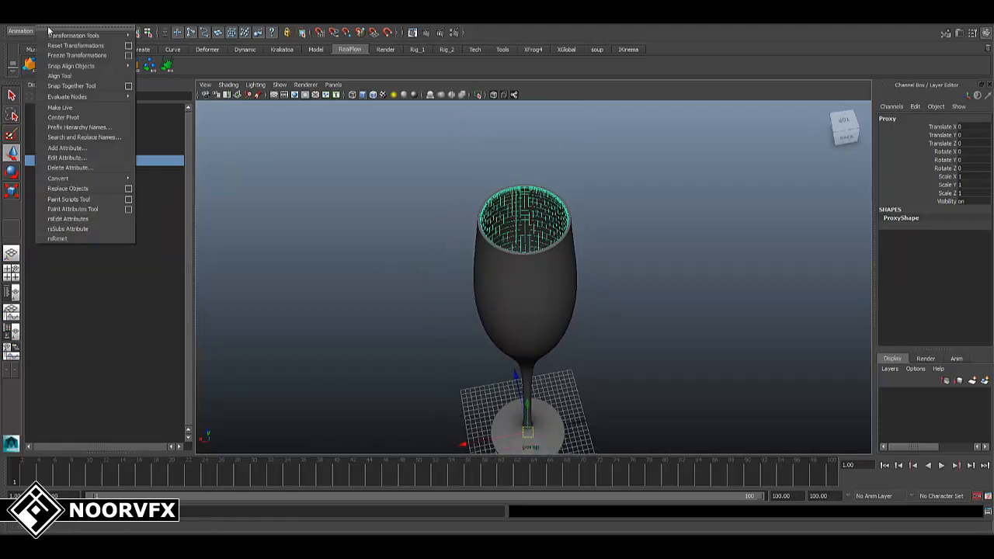
{"action": "left_click", "coordinate": [65, 118]}
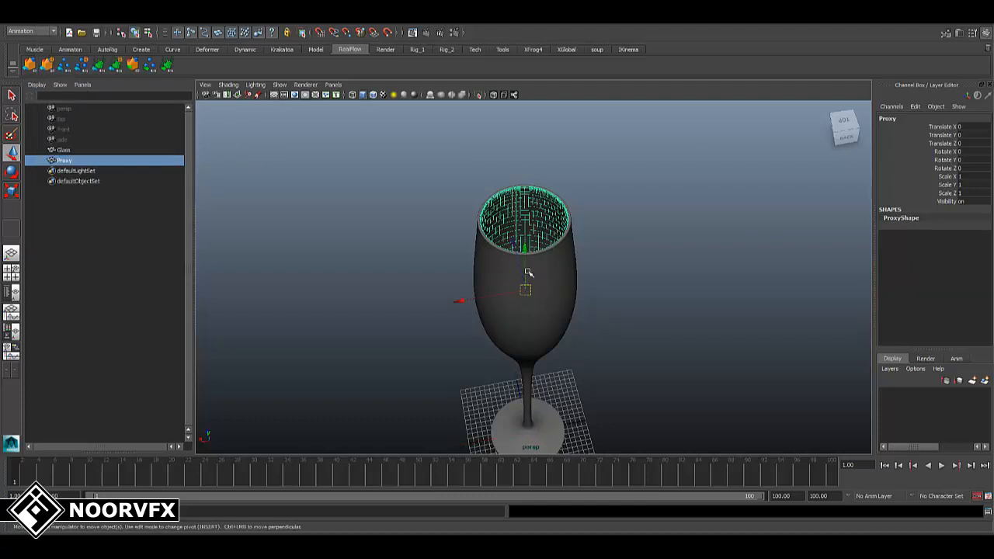
Try widening the Proxy freehand to about 1.47 in Scale X and 1.44 in Scale Z, comparing it with the glass.
{"action": "key", "text": "4"}
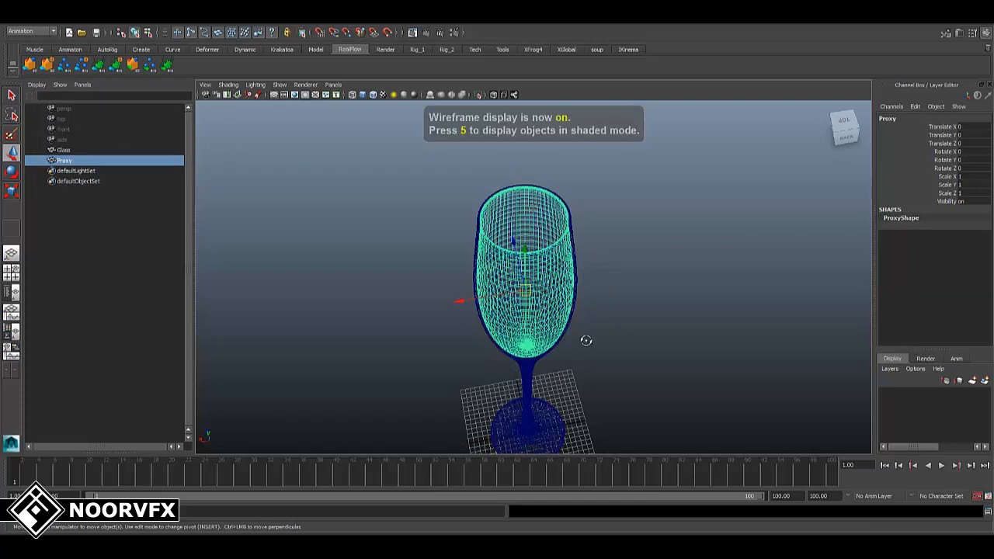
{"action": "left_click_drag", "start_coordinate": [586, 339], "coordinate": [572, 281], "text": "alt"}
{"action": "key", "text": "r"}
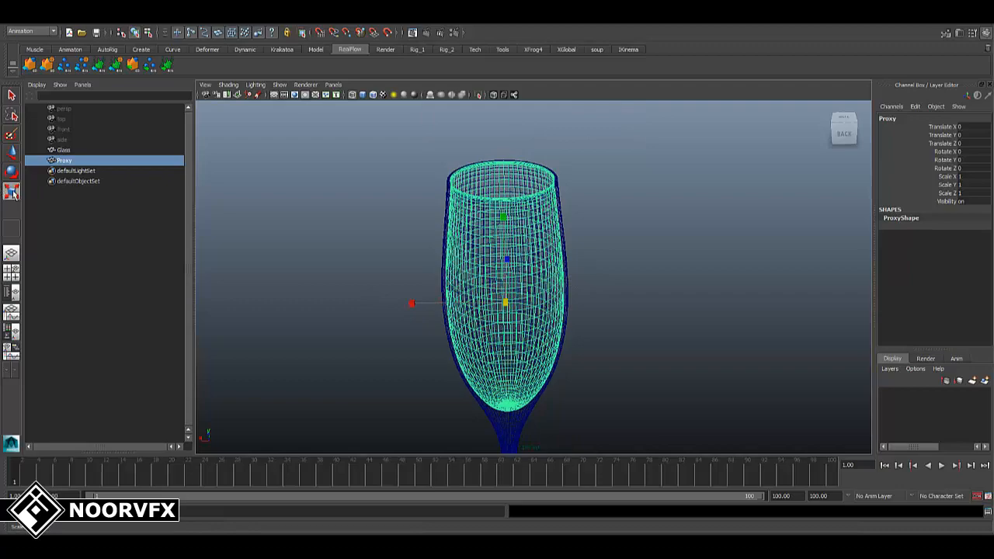
{"action": "left_click_drag", "start_coordinate": [413, 304], "coordinate": [477, 258]}
{"action": "left_click_drag", "start_coordinate": [611, 270], "coordinate": [484, 205], "text": "alt"}
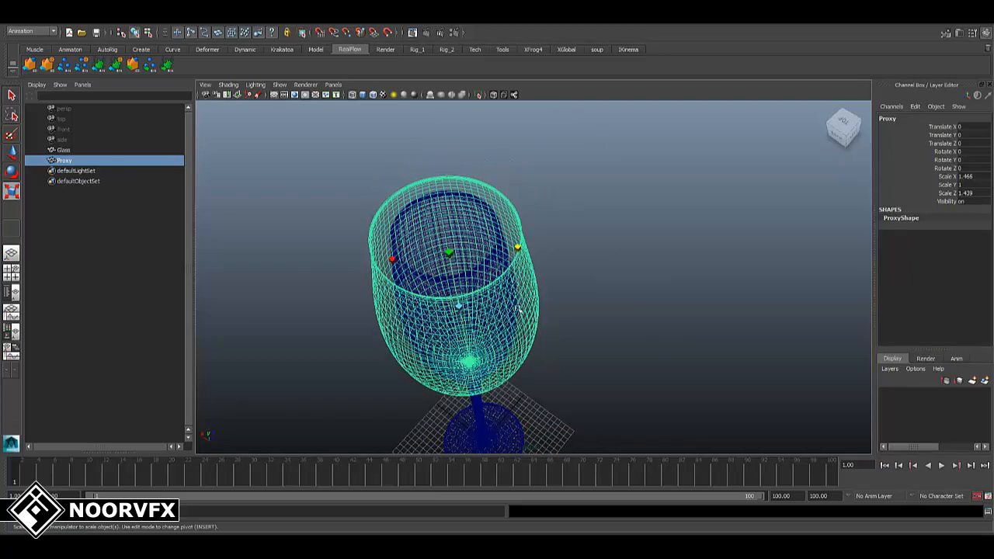
{"action": "left_click_drag", "start_coordinate": [520, 309], "coordinate": [528, 300], "text": "alt"}
{"action": "key", "text": "5"}
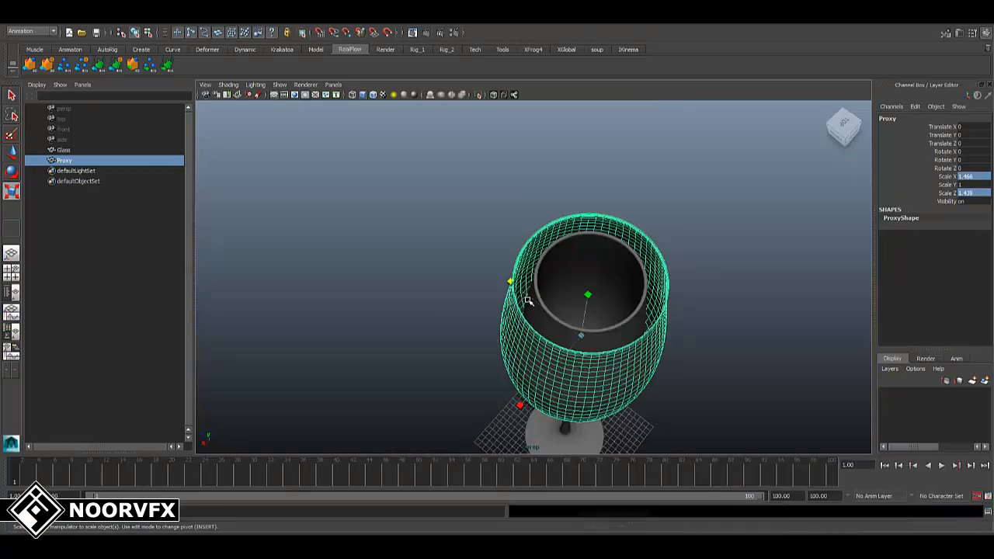
{"action": "mouse_move", "coordinate": [626, 306]}
{"action": "left_mouse_down", "text": "alt"}
{"action": "mouse_move", "coordinate": [632, 297]}
{"action": "mouse_move", "coordinate": [636, 304]}
{"action": "mouse_move", "coordinate": [632, 295]}
{"action": "left_mouse_up", "text": "alt"}
{"action": "key", "text": "4"}
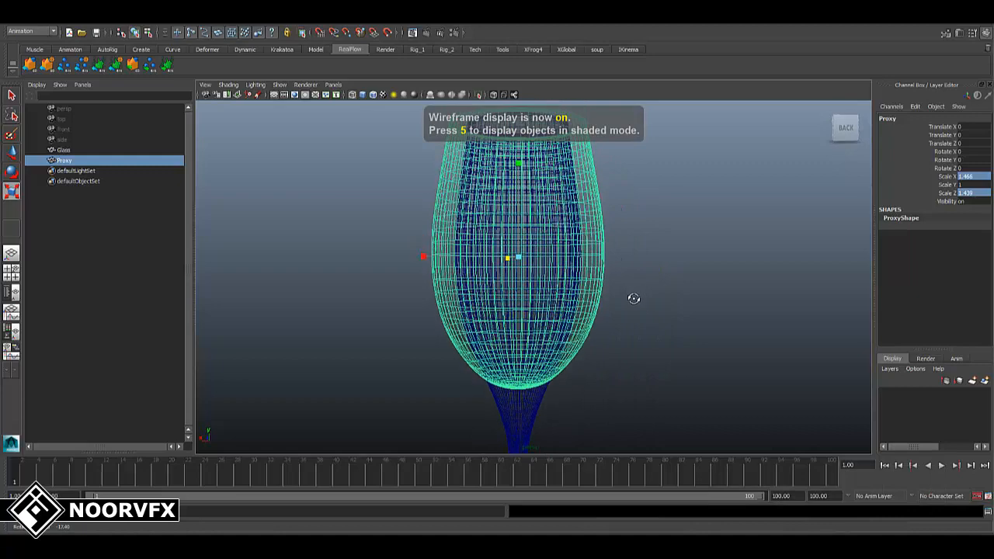
Set the Proxy's Scale X and Scale Z both to 1.5.
{"action": "left_click", "coordinate": [972, 177]}
{"action": "left_click", "coordinate": [974, 193], "text": "ctrl"}
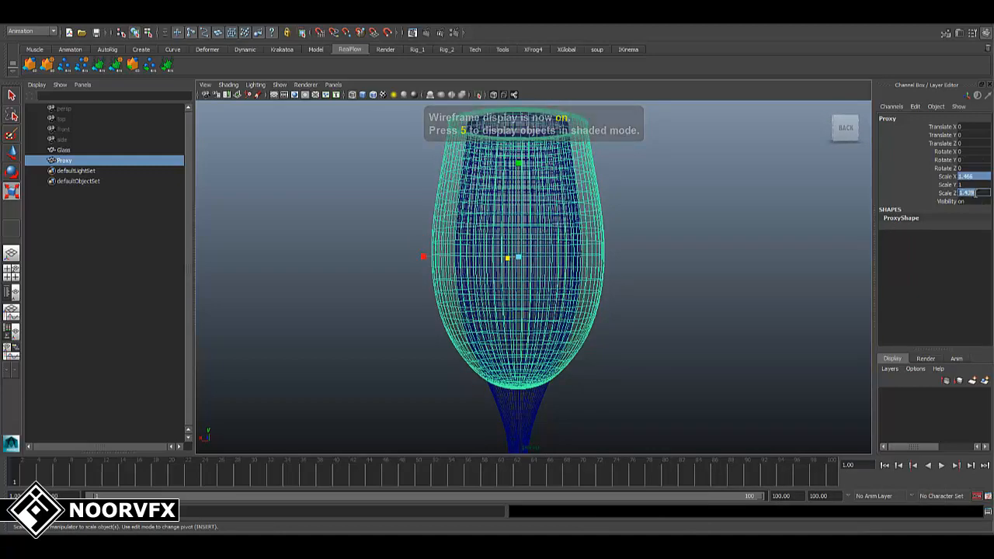
{"action": "type", "text": "1.5"}
{"action": "key", "text": "Return"}
{"action": "middle_click_drag", "start_coordinate": [554, 250], "coordinate": [536, 248], "text": "alt"}
{"action": "key", "text": "w"}
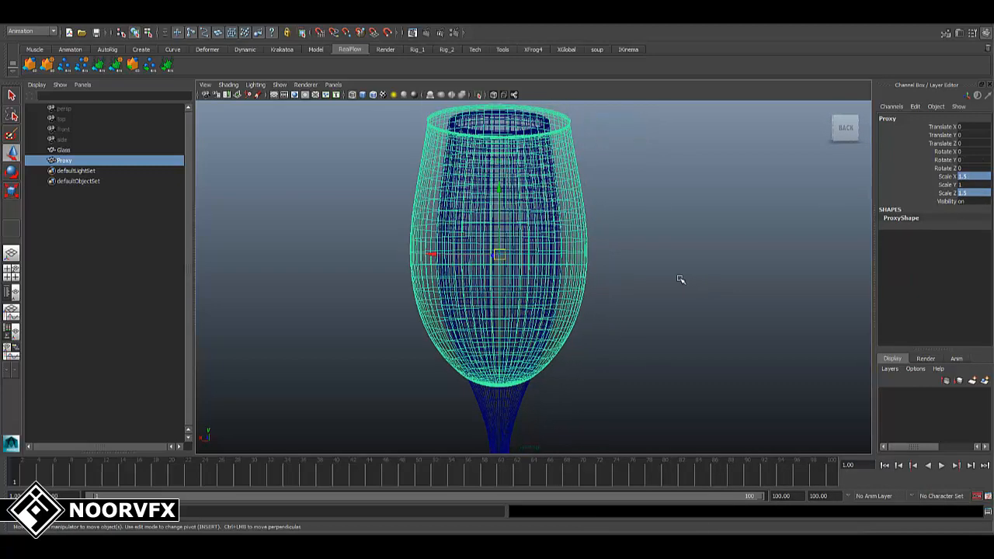
Examine the gap between the widened Proxy and the glass in wireframe, from the bowl's bottom up to the rim in front view.
{"action": "left_click_drag", "start_coordinate": [595, 349], "coordinate": [590, 346], "text": "alt"}
{"action": "middle_click_drag", "start_coordinate": [595, 337], "coordinate": [595, 294], "text": "alt"}
{"action": "right_click_drag", "start_coordinate": [595, 294], "coordinate": [611, 348], "text": "alt"}
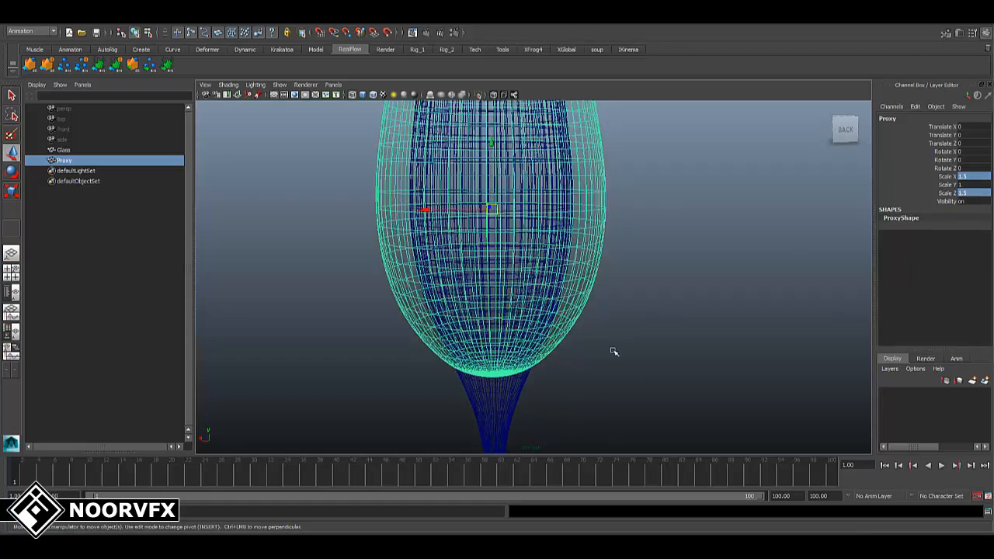
{"action": "left_click_drag", "start_coordinate": [612, 349], "coordinate": [607, 337], "text": "alt"}
{"action": "right_click_drag", "start_coordinate": [608, 337], "coordinate": [610, 353], "text": "alt"}
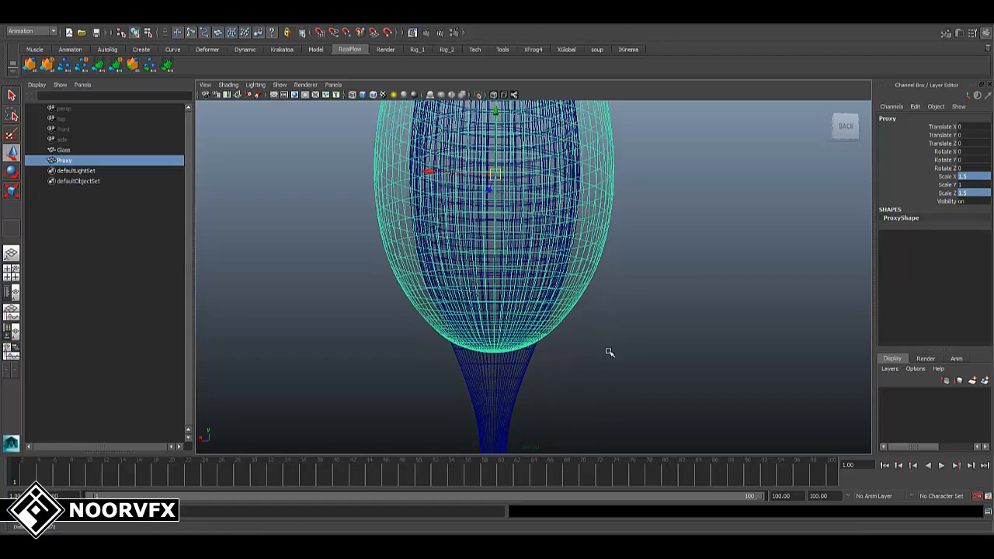
{"action": "key", "text": "space"}
{"action": "left_click_drag", "start_coordinate": [610, 354], "coordinate": [637, 359]}
{"action": "middle_click_drag", "start_coordinate": [587, 142], "coordinate": [583, 260], "text": "alt"}
{"action": "middle_click_drag", "start_coordinate": [586, 182], "coordinate": [583, 346], "text": "alt"}
{"action": "middle_click_drag", "start_coordinate": [580, 125], "coordinate": [577, 314], "text": "alt"}
{"action": "middle_click_drag", "start_coordinate": [566, 190], "coordinate": [558, 250], "text": "alt"}
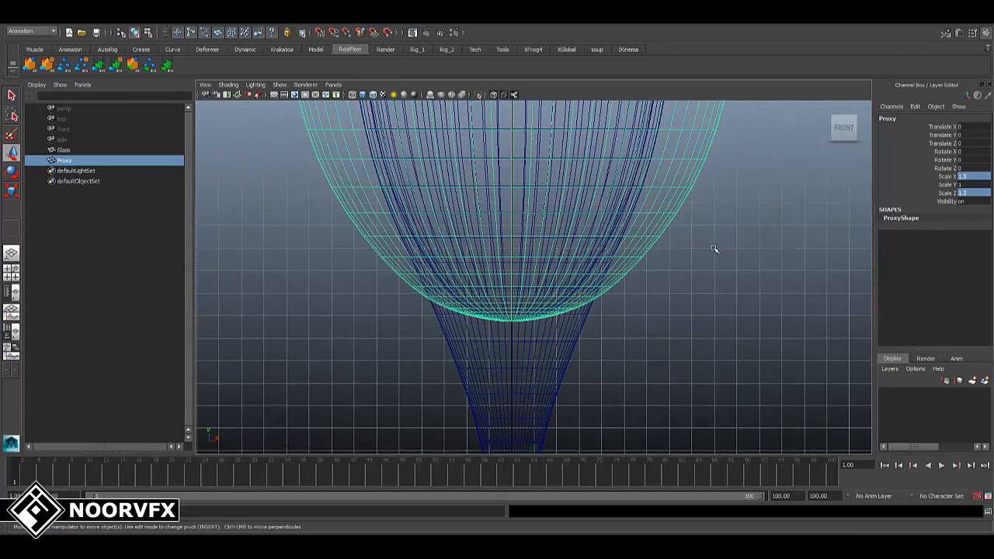
{"action": "right_click_drag", "start_coordinate": [714, 249], "coordinate": [497, 109], "text": "alt"}
{"action": "middle_click_drag", "start_coordinate": [645, 193], "coordinate": [643, 352], "text": "alt"}
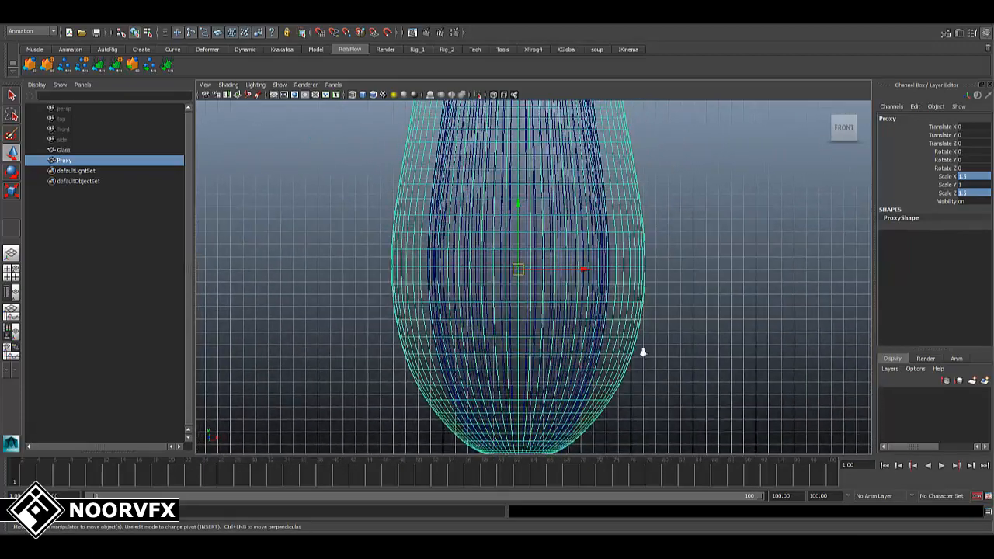
{"action": "right_click_drag", "start_coordinate": [642, 352], "coordinate": [586, 303], "text": "alt"}
{"action": "middle_click_drag", "start_coordinate": [624, 275], "coordinate": [626, 277], "text": "alt"}
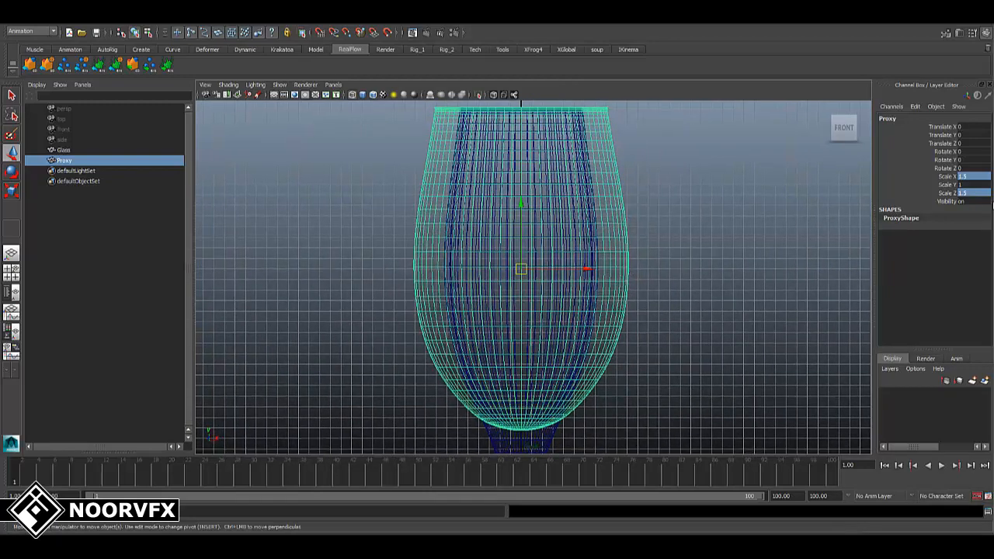
Reset the Proxy's Scale X, Y and Z to 1.
{"action": "left_click_drag", "start_coordinate": [976, 180], "coordinate": [972, 191]}
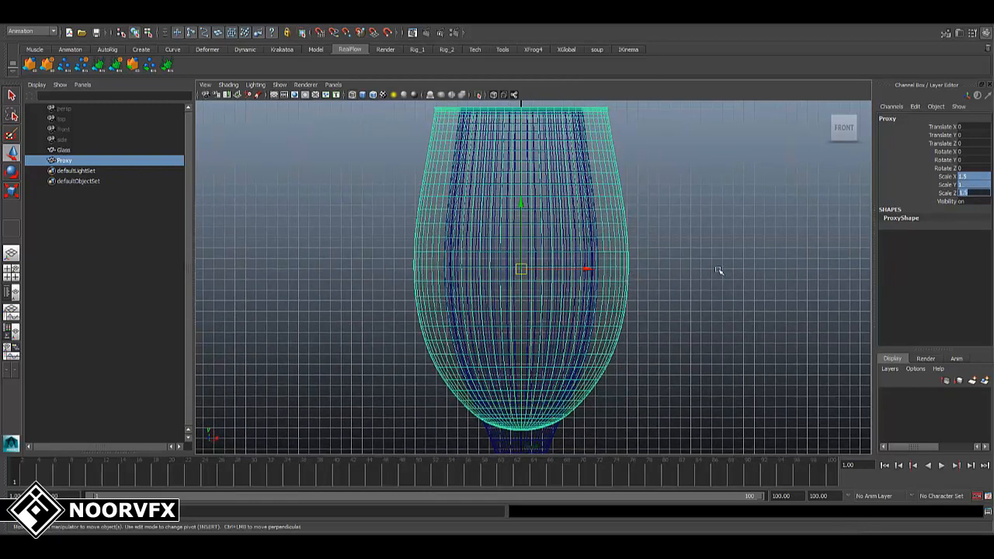
{"action": "type", "text": "1"}
{"action": "key", "text": "Return"}
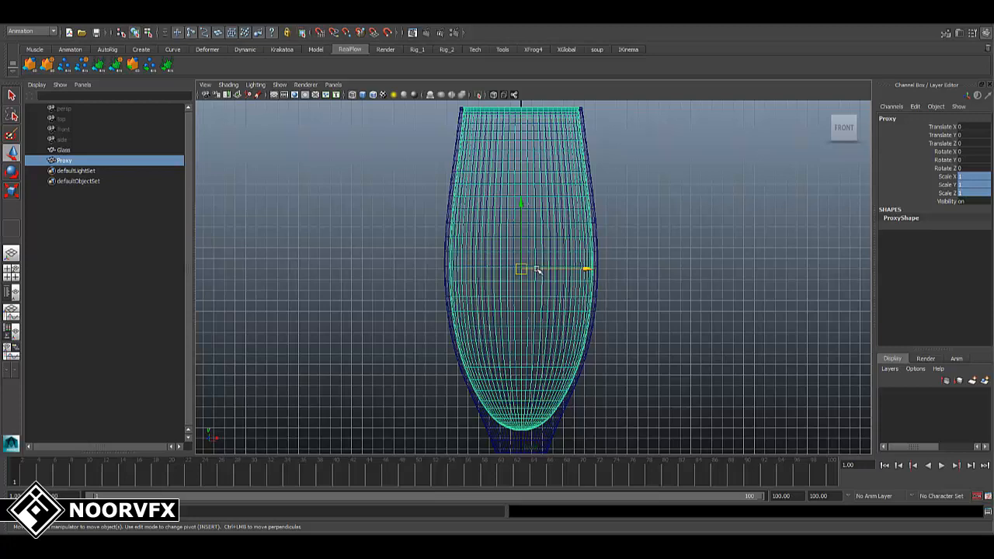
{"action": "middle_click_drag", "start_coordinate": [639, 321], "coordinate": [536, 317], "text": "alt"}
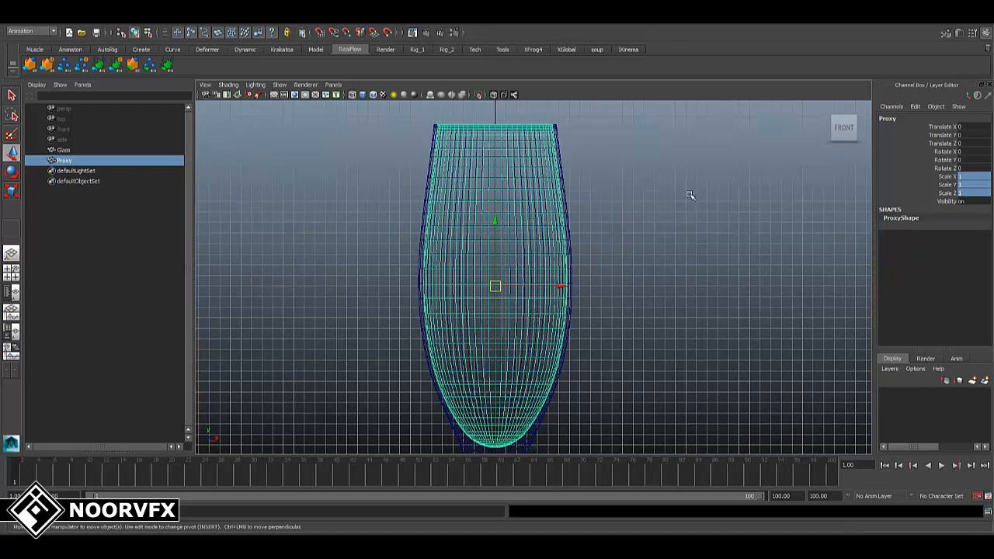
Apply Transform Component to all faces of the Proxy and push them outward by about -3.5 in Local Translate Z.
{"action": "right_click_drag", "start_coordinate": [690, 195], "coordinate": [692, 215]}
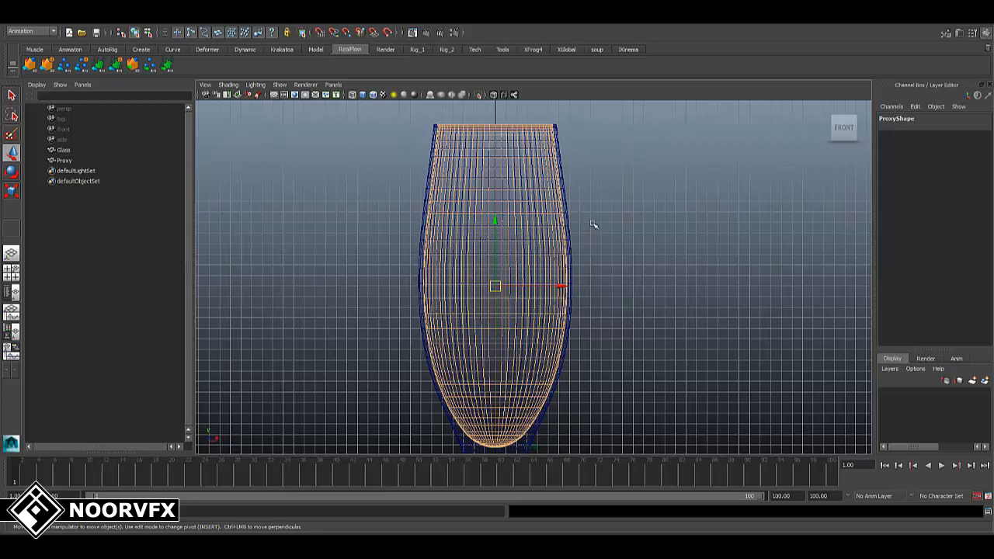
{"action": "right_click_drag", "start_coordinate": [593, 224], "coordinate": [607, 369], "text": "shift"}
{"action": "key", "text": "space"}
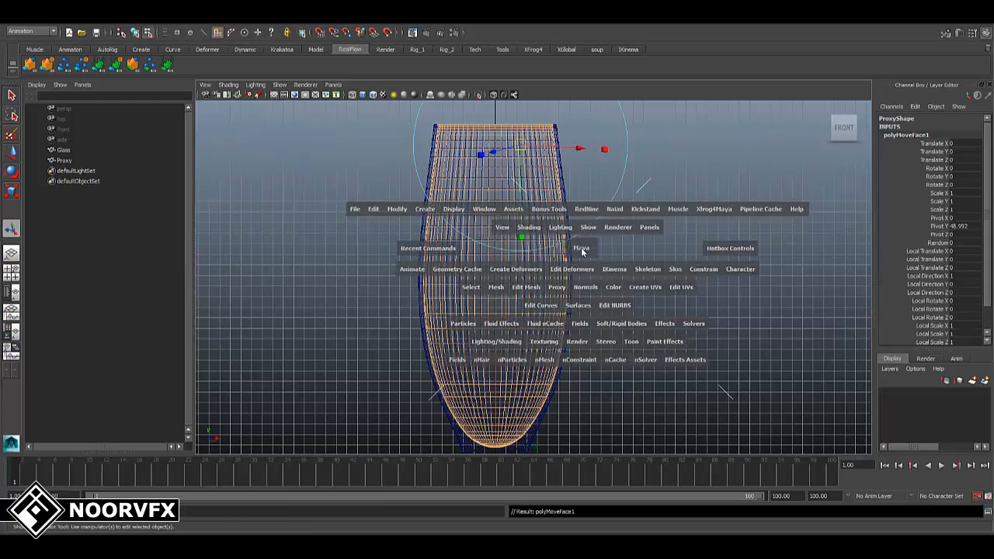
{"action": "left_click_drag", "start_coordinate": [580, 247], "coordinate": [581, 222]}
{"action": "left_click_drag", "start_coordinate": [521, 180], "coordinate": [366, 240], "text": "alt"}
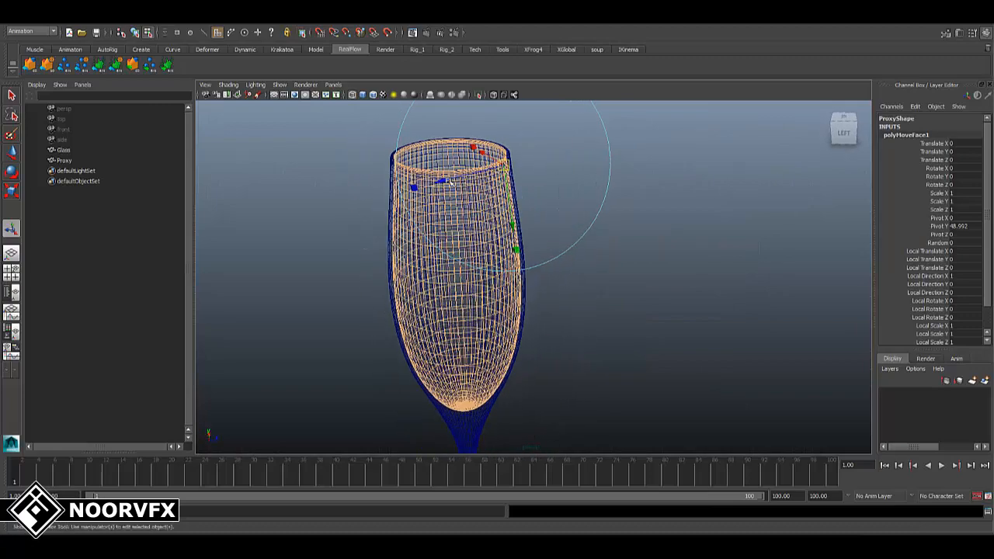
{"action": "left_click_drag", "start_coordinate": [445, 181], "coordinate": [564, 229]}
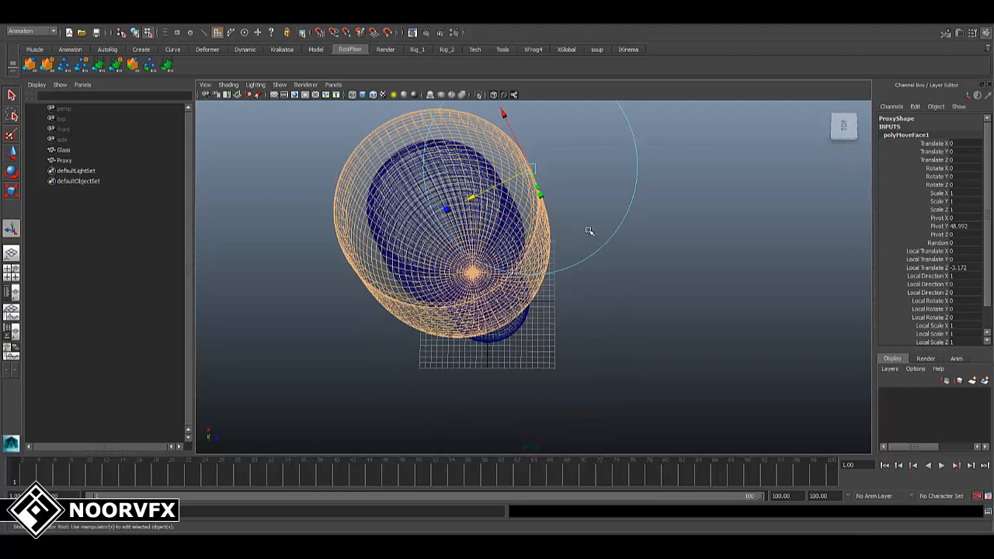
{"action": "middle_click_drag", "start_coordinate": [588, 231], "coordinate": [593, 230]}
{"action": "left_click_drag", "start_coordinate": [601, 212], "coordinate": [571, 233], "text": "alt"}
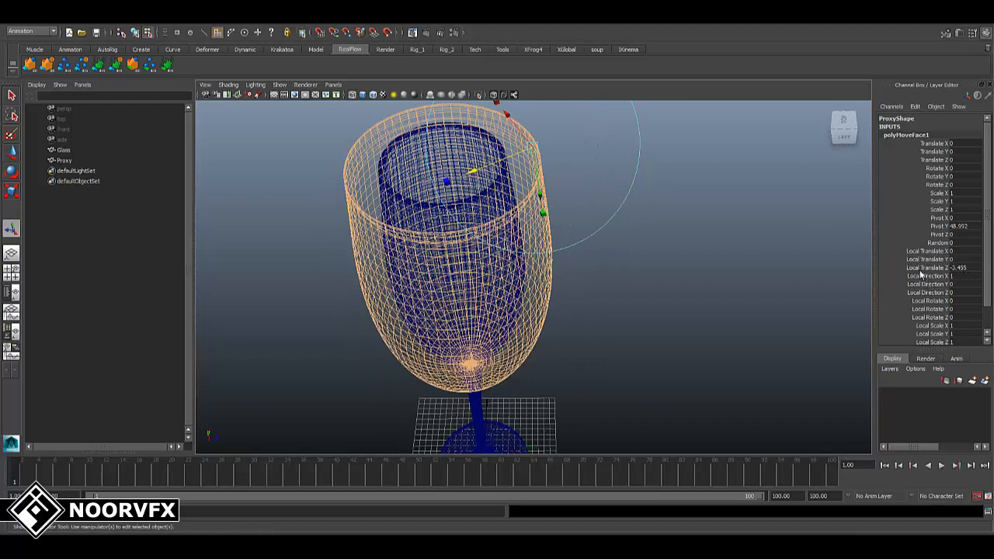
Set the Local Translate Z of the Proxy's polyMoveFace1 to -3.
{"action": "double_click", "coordinate": [970, 267]}
{"action": "type", "text": "-"}
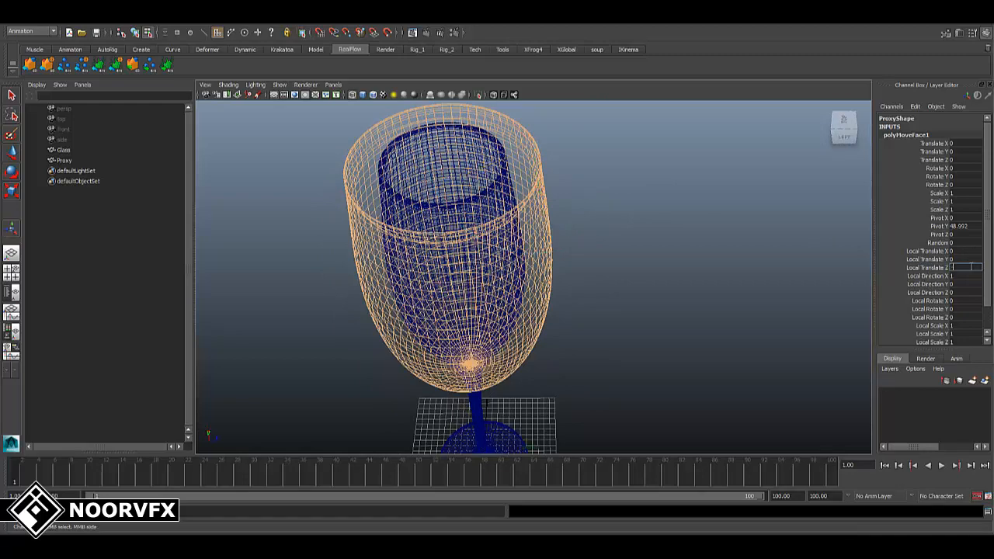
{"action": "type", "text": "3"}
{"action": "key", "text": "Return"}
{"action": "left_click_drag", "start_coordinate": [610, 237], "coordinate": [495, 277], "text": "alt"}
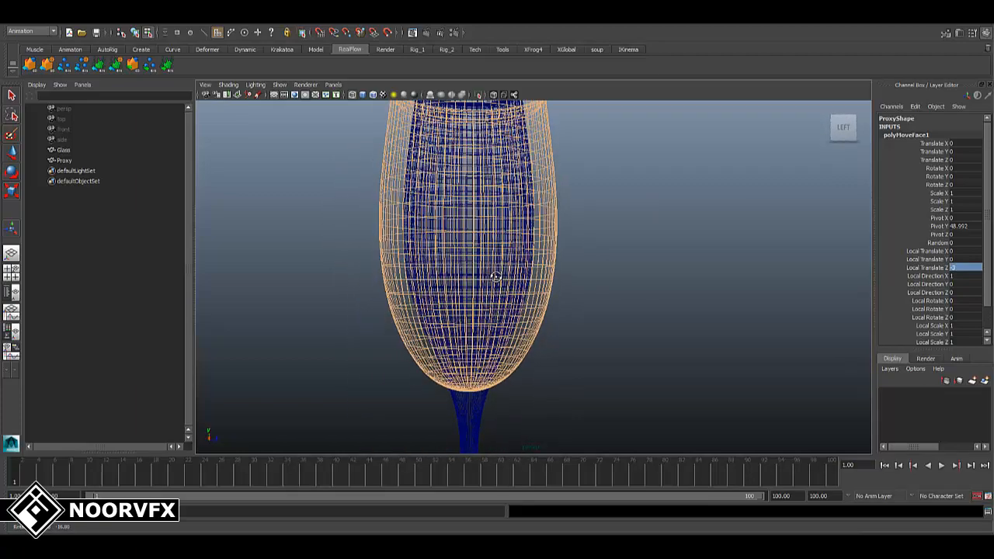
Return to object mode, reselect the Proxy and check the spacing around the glass in shaded view.
{"action": "key", "text": "w"}
{"action": "right_click_drag", "start_coordinate": [548, 245], "coordinate": [610, 229]}
{"action": "left_click", "coordinate": [610, 229]}
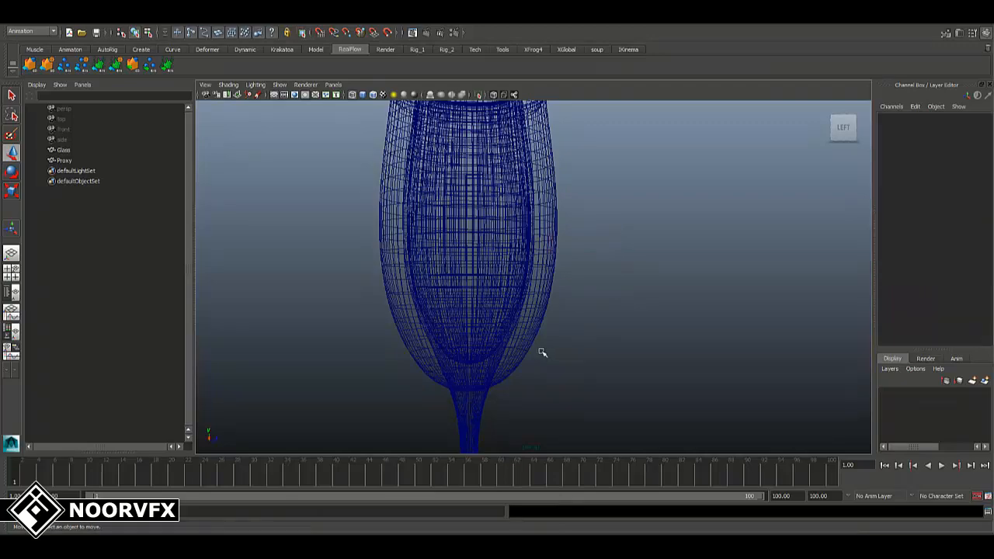
{"action": "middle_click_drag", "start_coordinate": [555, 293], "coordinate": [576, 265], "text": "alt"}
{"action": "left_click", "coordinate": [576, 266]}
{"action": "mouse_move", "coordinate": [576, 260]}
{"action": "left_mouse_down", "text": "alt"}
{"action": "mouse_move", "coordinate": [611, 244]}
{"action": "mouse_move", "coordinate": [583, 302]}
{"action": "mouse_move", "coordinate": [564, 288]}
{"action": "mouse_move", "coordinate": [613, 228]}
{"action": "mouse_move", "coordinate": [600, 223]}
{"action": "mouse_move", "coordinate": [573, 253]}
{"action": "left_mouse_up", "text": "alt"}
{"action": "key", "text": "5"}
{"action": "right_click_drag", "start_coordinate": [523, 254], "coordinate": [654, 318], "text": "alt"}
{"action": "left_click_drag", "start_coordinate": [654, 317], "coordinate": [625, 304], "text": "alt"}
{"action": "middle_click_drag", "start_coordinate": [625, 304], "coordinate": [628, 329], "text": "alt"}
{"action": "left_click_drag", "start_coordinate": [627, 329], "coordinate": [625, 224], "text": "alt"}
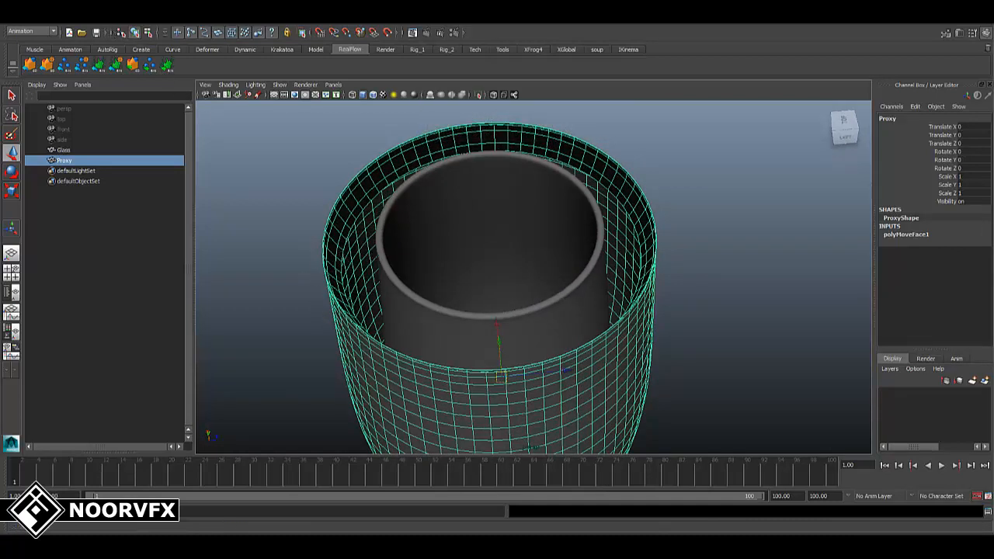
Display the Proxy's face normals, keeping the polygon display options open as a floating window.
{"action": "left_click", "coordinate": [96, 20]}
{"action": "mouse_move", "coordinate": [109, 118]}
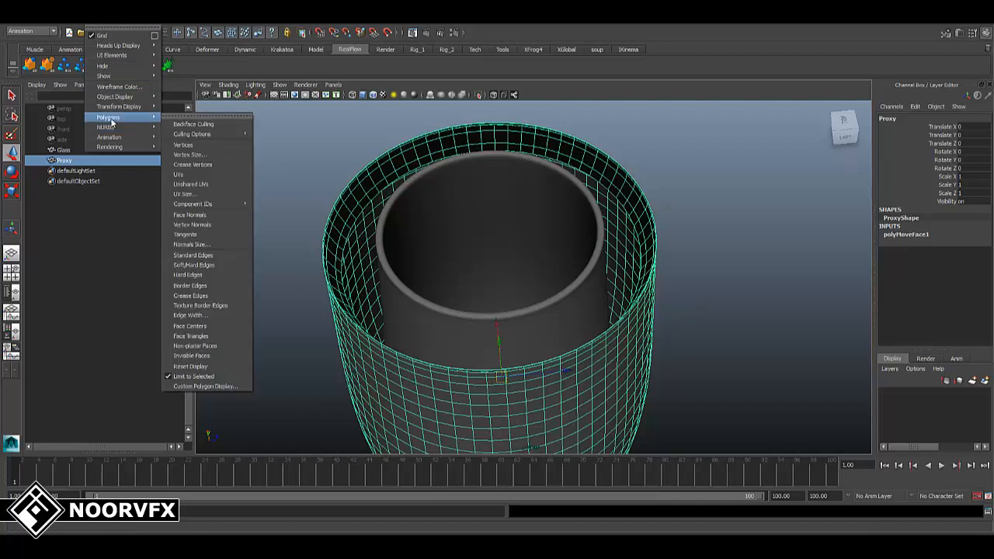
{"action": "left_click", "coordinate": [177, 118]}
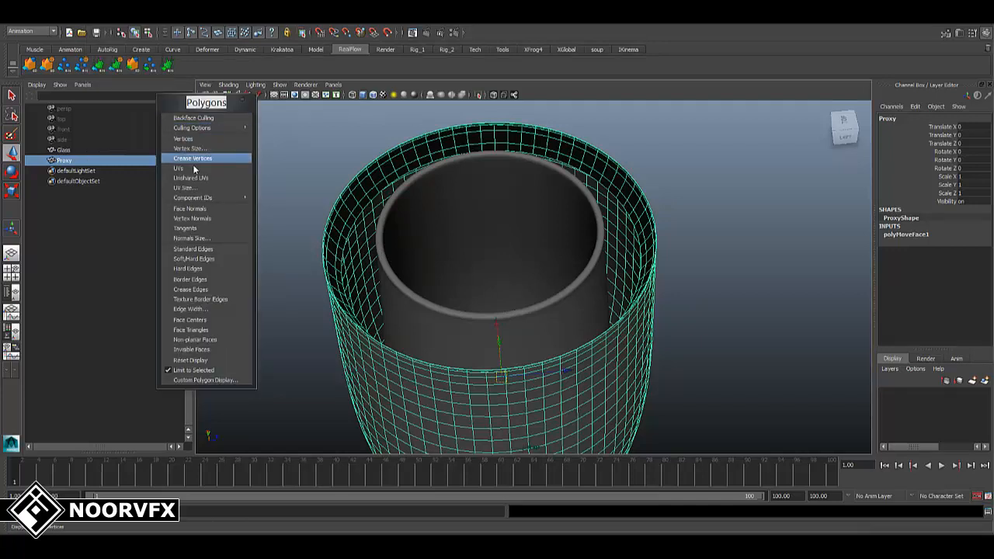
{"action": "left_click", "coordinate": [190, 210]}
{"action": "left_click_drag", "start_coordinate": [660, 306], "coordinate": [657, 282], "text": "alt"}
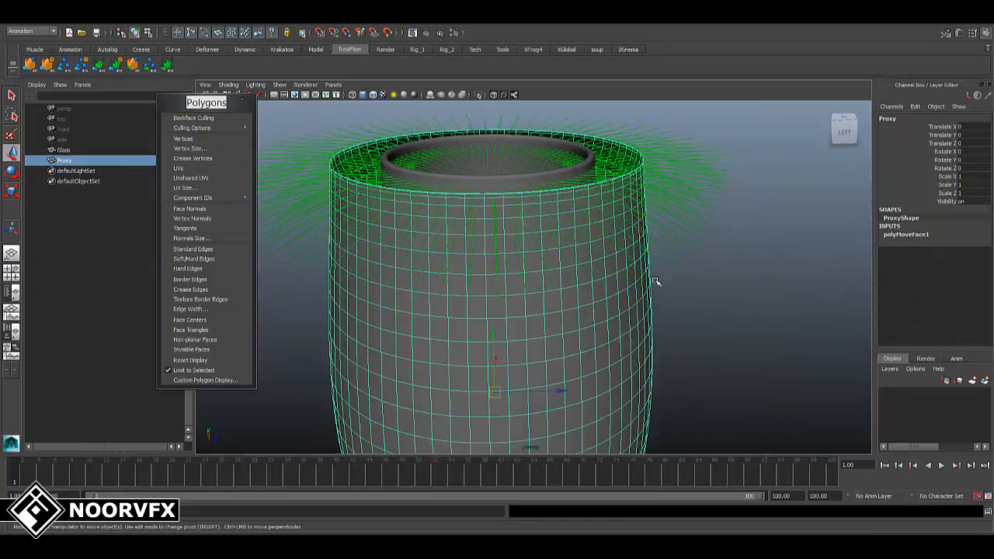
Reduce the displayed normals size, first to 0.1 and finally to 0.05, and close the size window.
{"action": "left_click", "coordinate": [200, 239]}
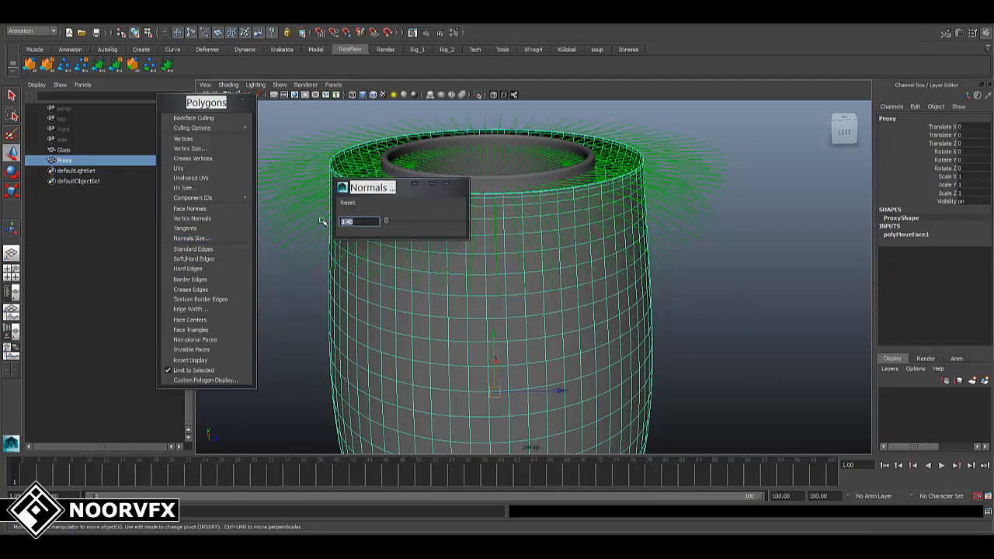
{"action": "type", "text": ".1"}
{"action": "key", "text": "Return"}
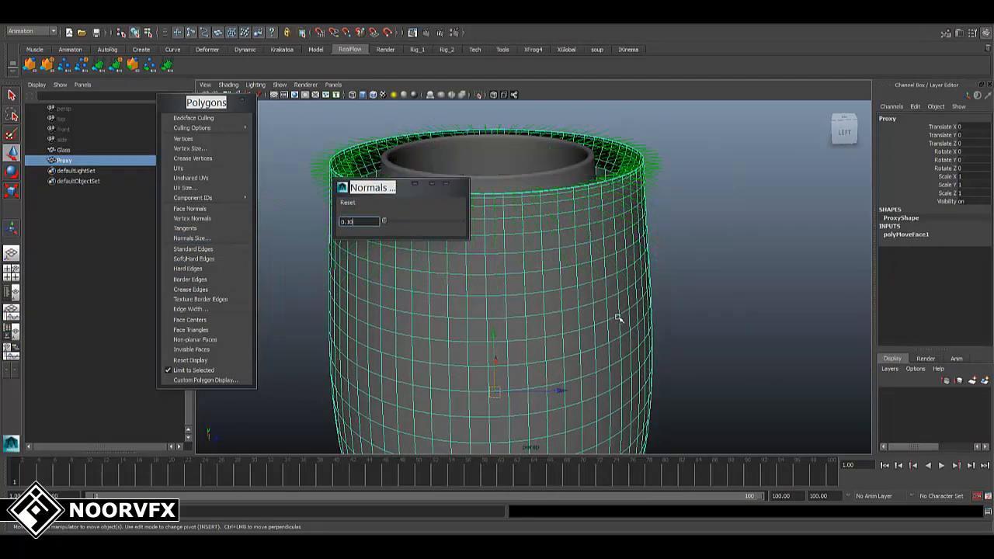
{"action": "left_click_drag", "start_coordinate": [619, 319], "coordinate": [342, 255], "text": "alt"}
{"action": "left_click_drag", "start_coordinate": [360, 223], "coordinate": [333, 225]}
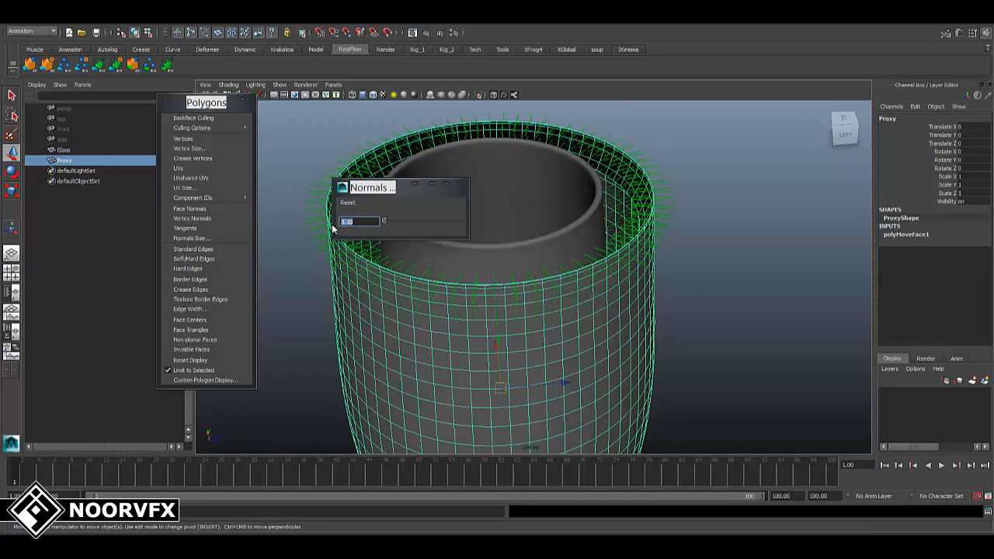
{"action": "type", "text": "0.05"}
{"action": "key", "text": "Return"}
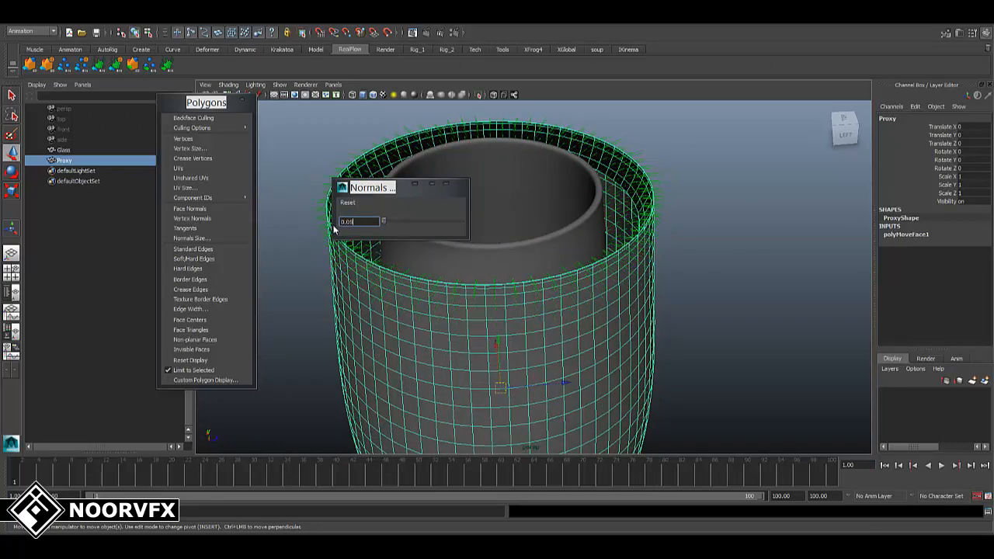
{"action": "left_click", "coordinate": [445, 184]}
Check the direction of the face normals around the Proxy's rim, hide them and close the polygon display options.
{"action": "left_click_drag", "start_coordinate": [631, 255], "coordinate": [672, 266], "text": "alt"}
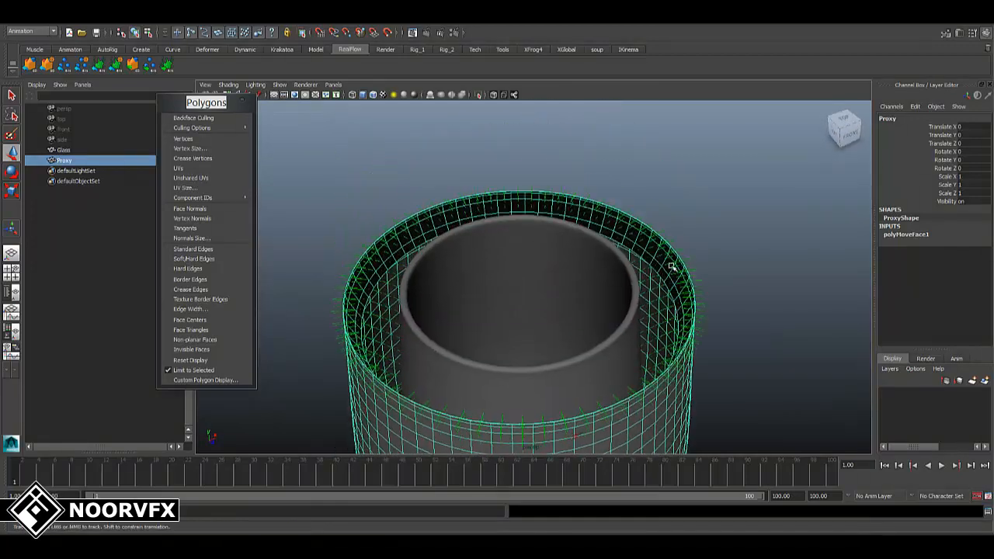
{"action": "right_click_drag", "start_coordinate": [673, 267], "coordinate": [677, 301], "text": "alt"}
{"action": "left_click_drag", "start_coordinate": [723, 364], "coordinate": [681, 337], "text": "alt"}
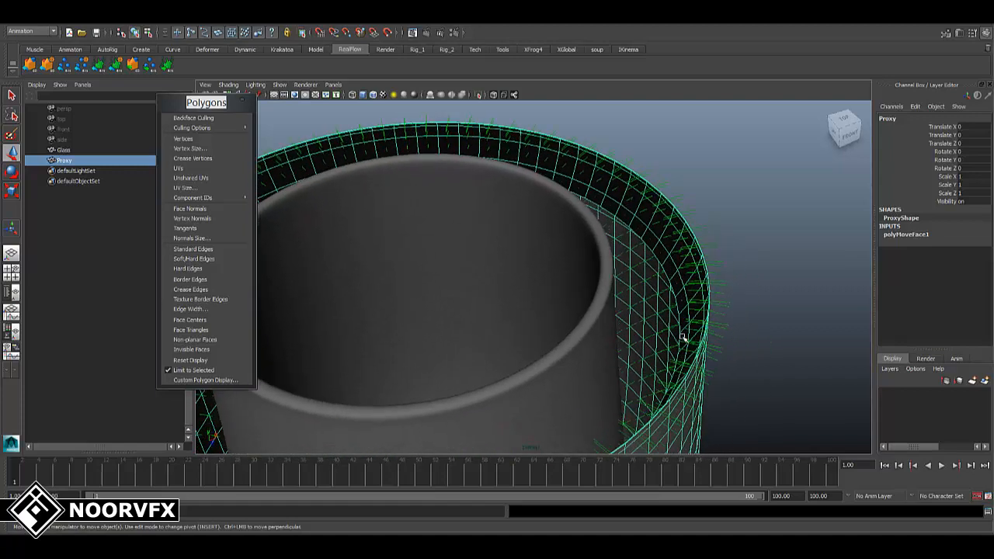
{"action": "left_click", "coordinate": [191, 210]}
{"action": "right_click_drag", "start_coordinate": [593, 300], "coordinate": [397, 250], "text": "alt"}
{"action": "middle_click_drag", "start_coordinate": [549, 350], "coordinate": [566, 332], "text": "alt"}
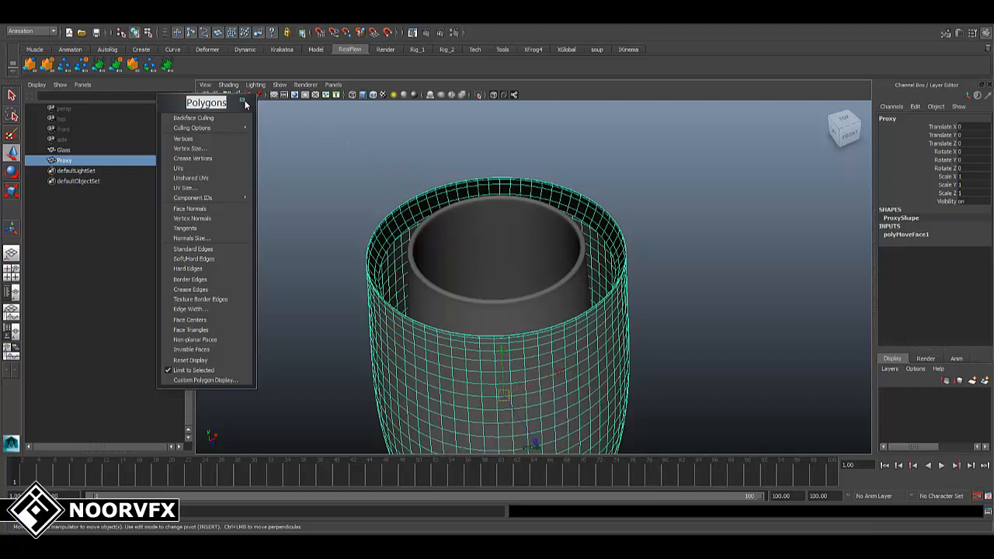
{"action": "left_click", "coordinate": [244, 101]}
{"action": "right_click_drag", "start_coordinate": [662, 233], "coordinate": [579, 233], "text": "alt"}
{"action": "middle_click_drag", "start_coordinate": [586, 272], "coordinate": [589, 237], "text": "alt"}
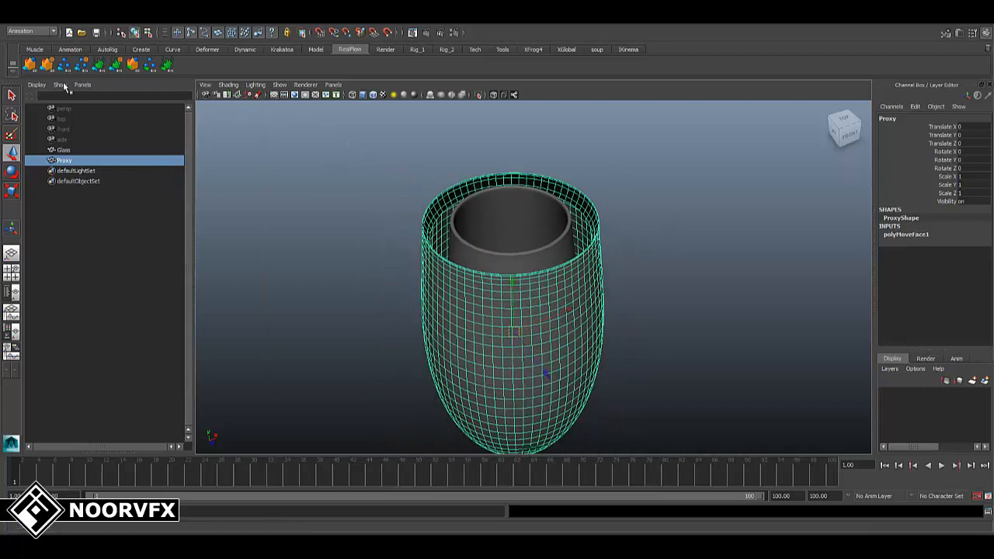
Delete the Proxy's construction history.
{"action": "left_click", "coordinate": [35, 25]}
{"action": "mouse_move", "coordinate": [95, 134]}
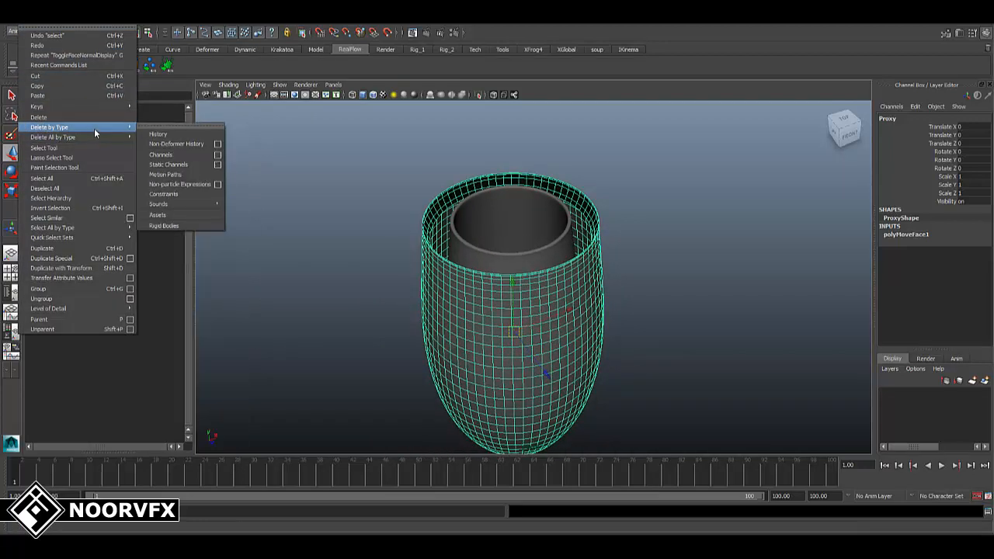
{"action": "left_click", "coordinate": [173, 137]}
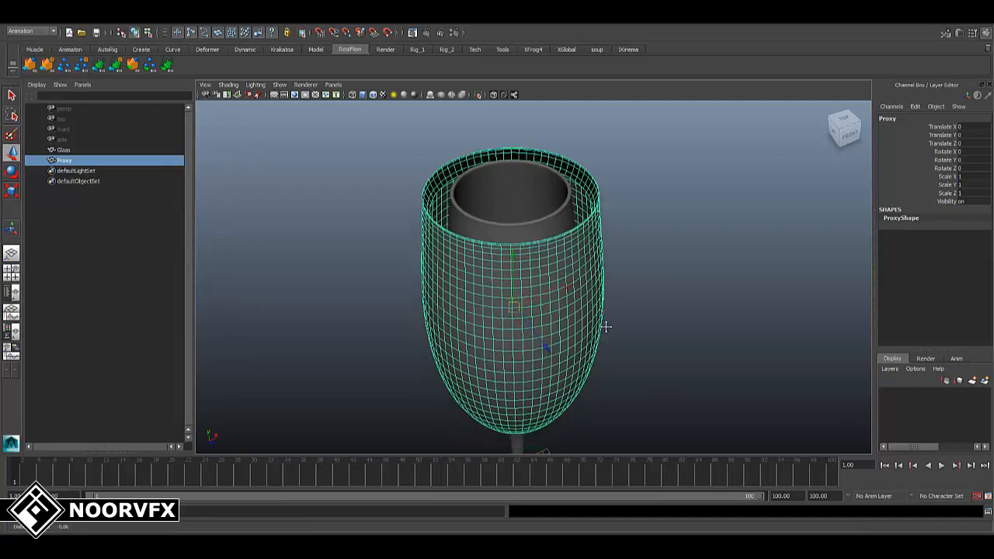
{"action": "left_click_drag", "start_coordinate": [606, 327], "coordinate": [566, 360], "text": "alt"}
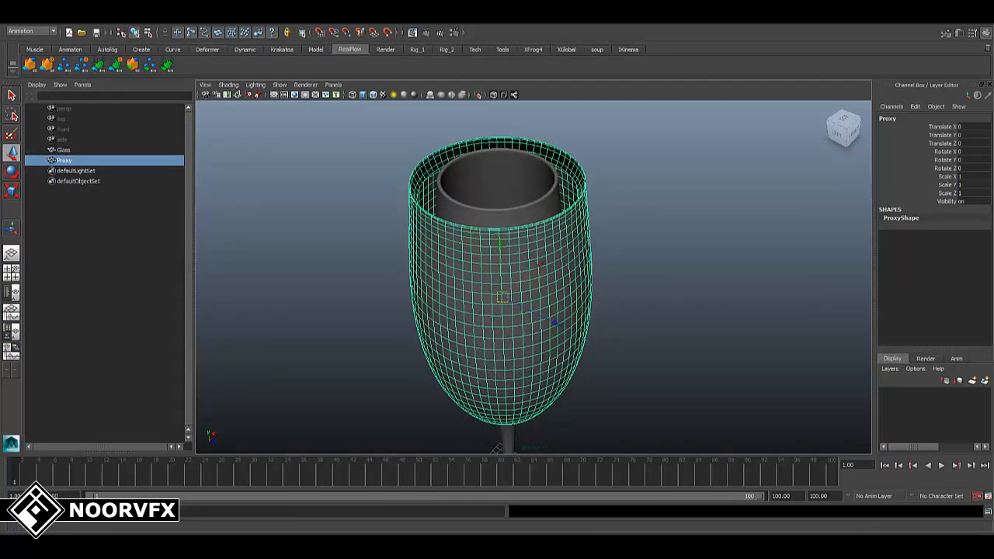
Switch to the Polygons menu set, triangulate the Proxy and inspect its mesh from the side.
{"action": "left_click", "coordinate": [31, 31]}
{"action": "left_click", "coordinate": [27, 46]}
{"action": "left_click", "coordinate": [211, 21]}
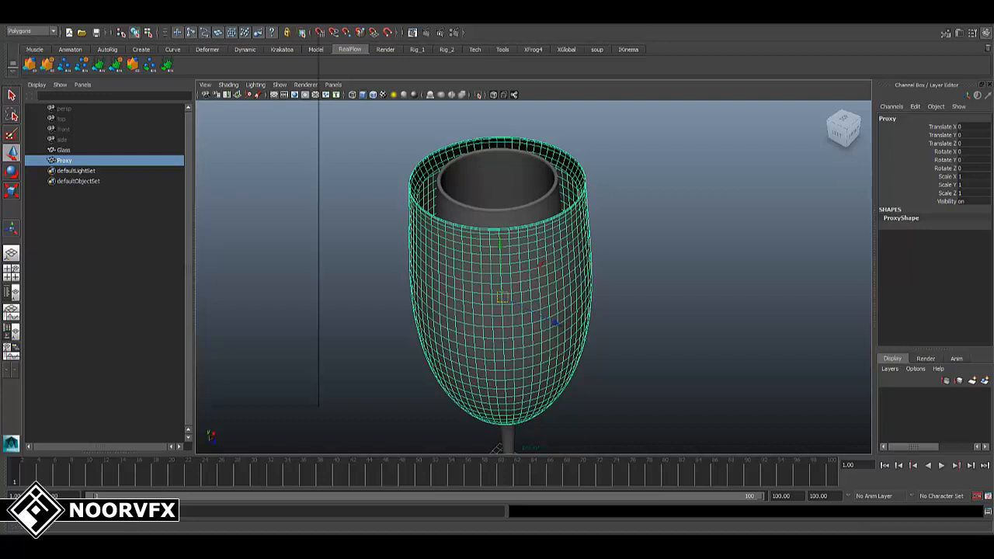
{"action": "mouse_move", "coordinate": [194, 22]}
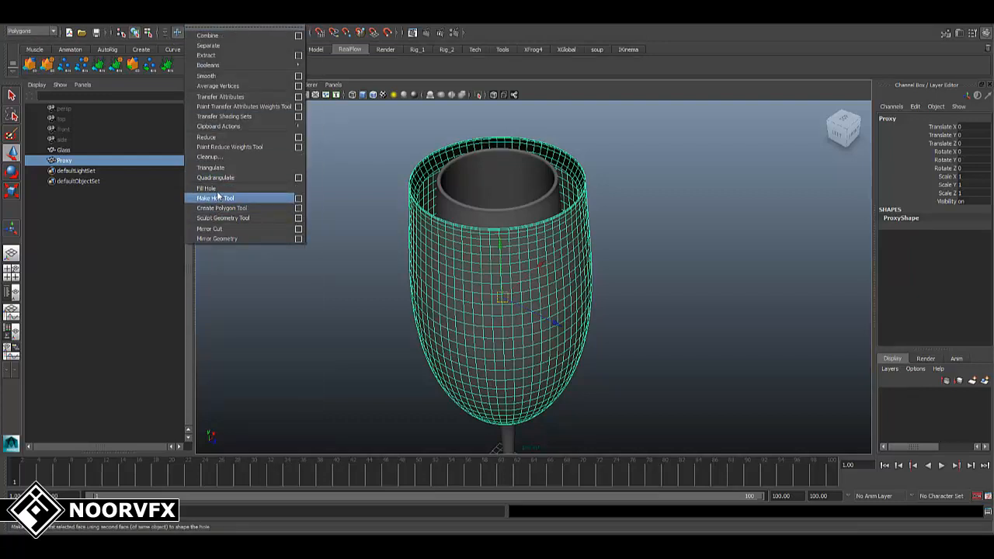
{"action": "left_click", "coordinate": [209, 168]}
{"action": "left_click", "coordinate": [601, 292]}
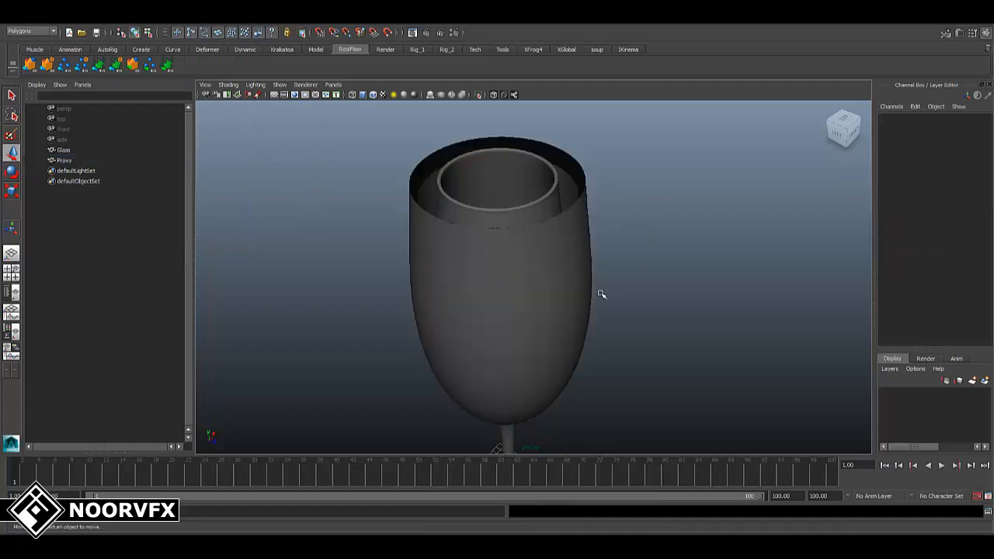
{"action": "left_click", "coordinate": [581, 270]}
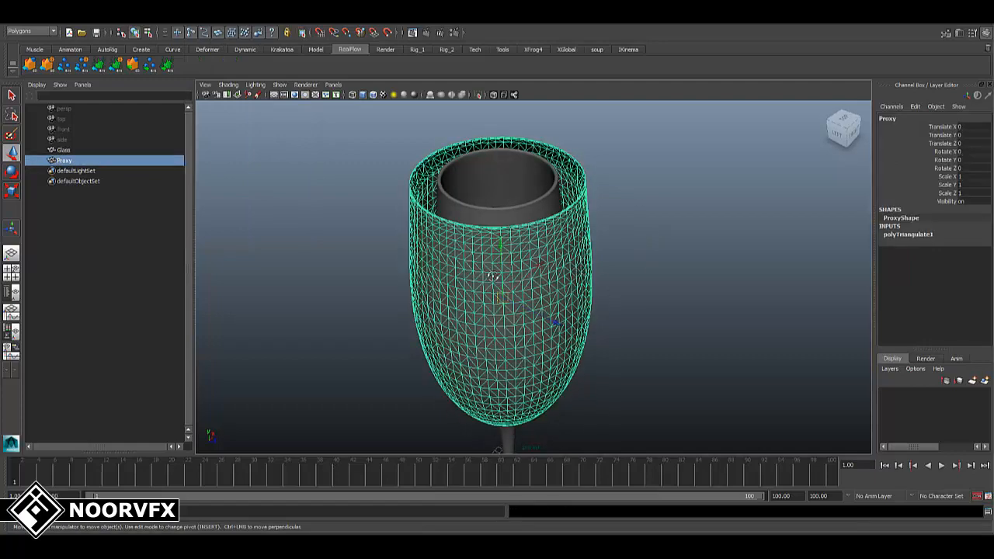
{"action": "left_click_drag", "start_coordinate": [493, 277], "coordinate": [516, 274], "text": "alt"}
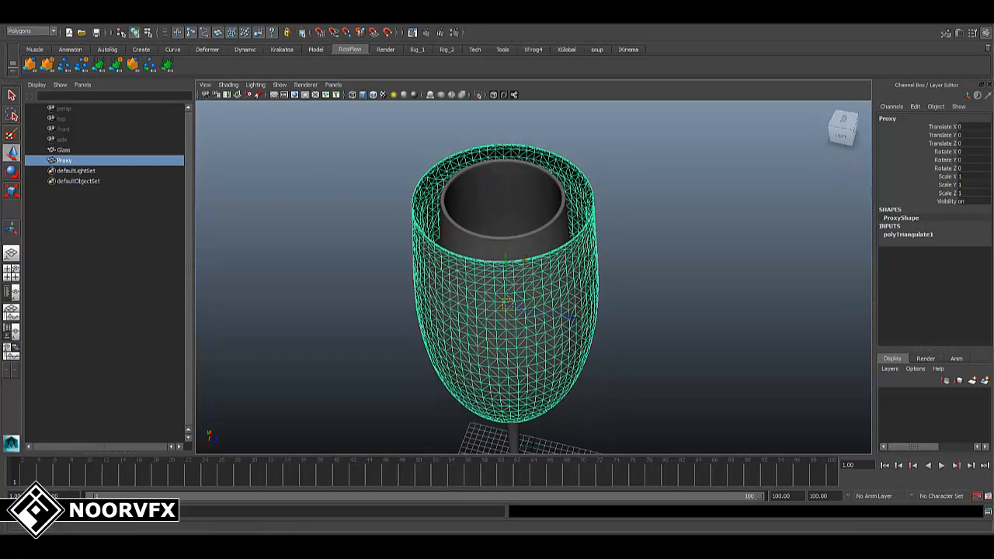
Delete the construction history of the triangulated Proxy and deselect it.
{"action": "left_click", "coordinate": [26, 26]}
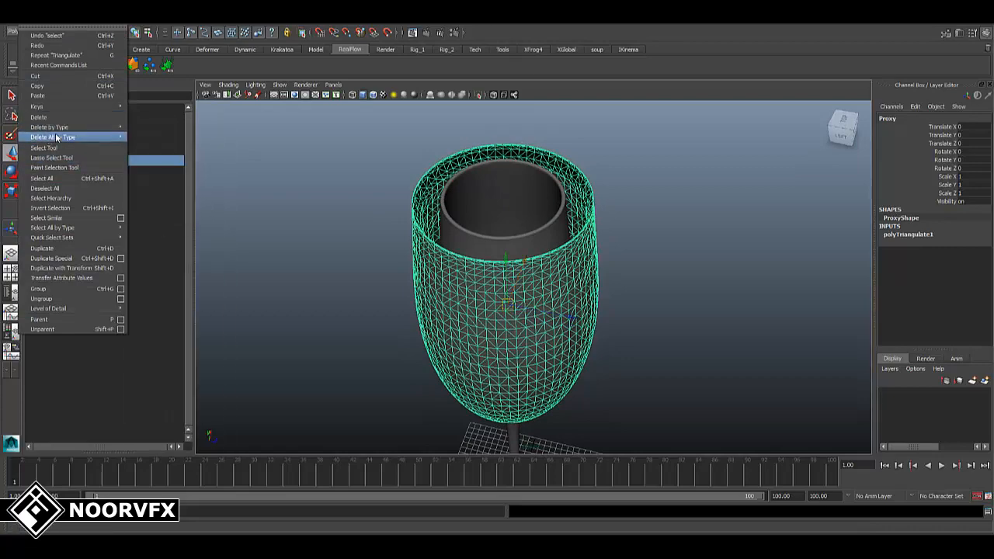
{"action": "mouse_move", "coordinate": [48, 139]}
{"action": "left_click", "coordinate": [159, 135]}
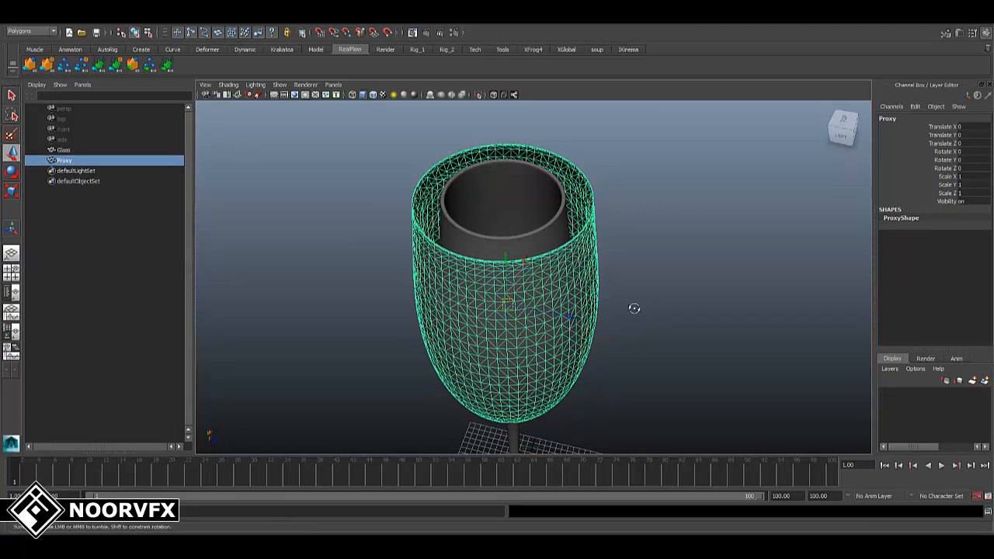
{"action": "left_click_drag", "start_coordinate": [634, 308], "coordinate": [625, 309], "text": "alt"}
{"action": "left_click", "coordinate": [675, 279]}
Select the Proxy and the Glass together and export them for RealFlow.
{"action": "left_click_drag", "start_coordinate": [594, 246], "coordinate": [611, 214], "text": "alt"}
{"action": "left_click", "coordinate": [580, 202]}
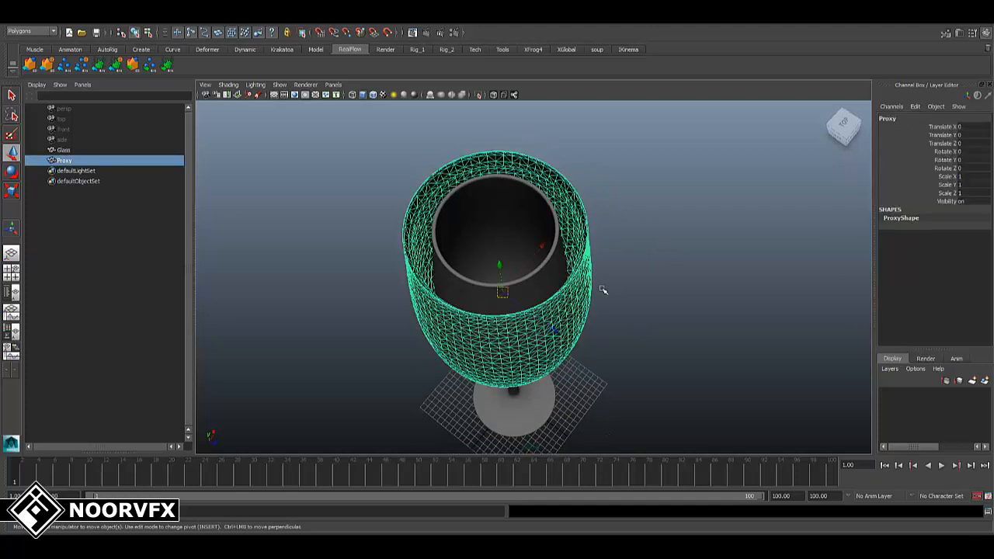
{"action": "left_click", "coordinate": [556, 273], "text": "shift"}
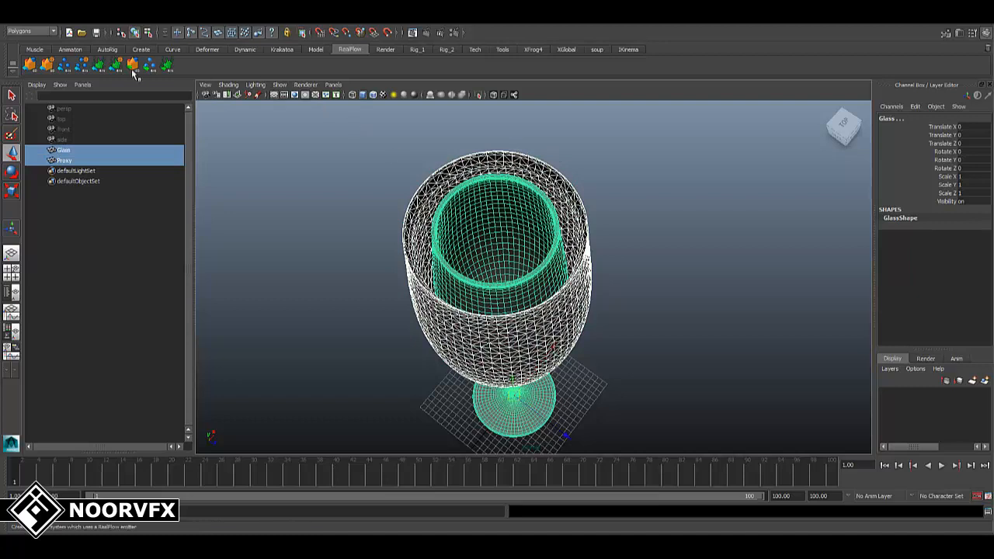
{"action": "left_click", "coordinate": [27, 68]}
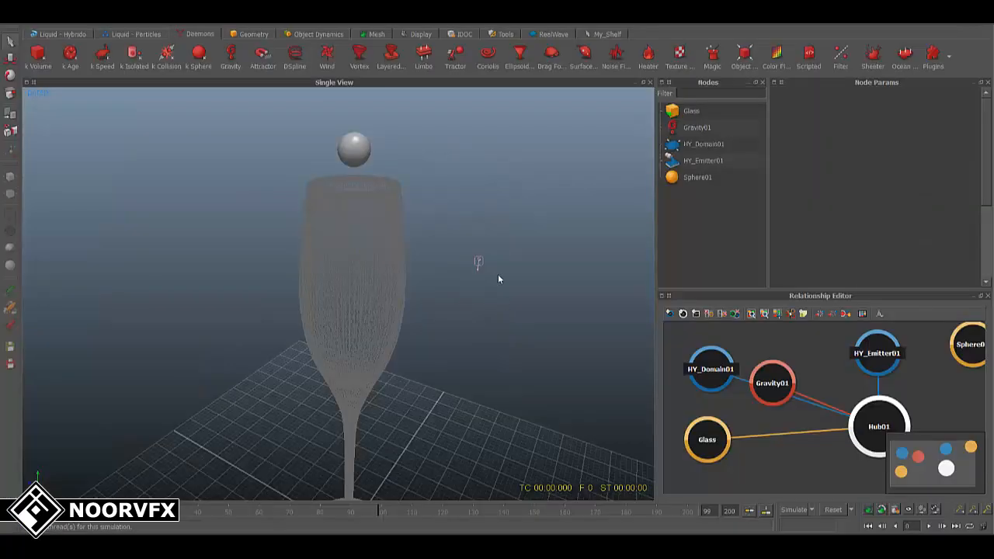
Switch to RealFlow and save the current project.
{"action": "left_click_drag", "start_coordinate": [472, 303], "coordinate": [491, 306], "text": "alt"}
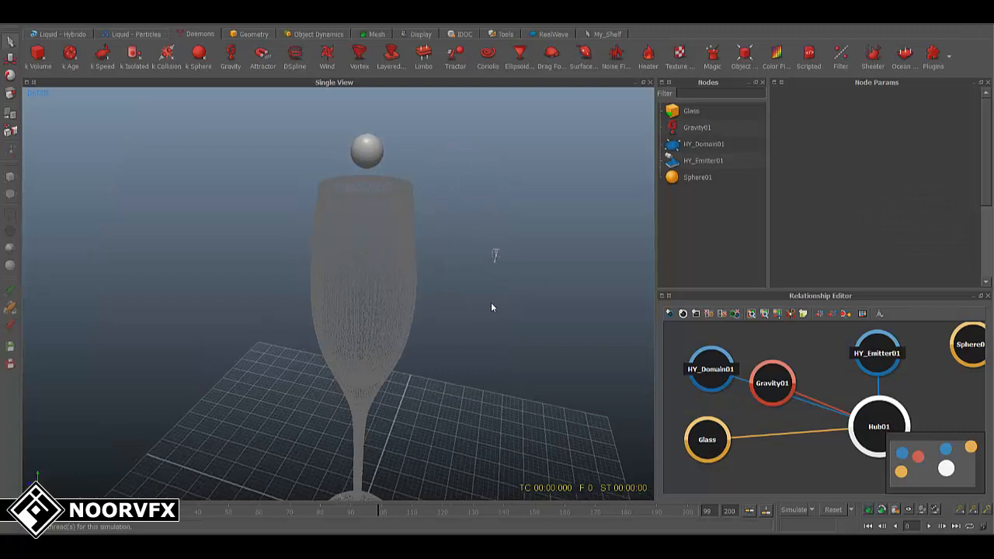
{"action": "left_click", "coordinate": [9, 21]}
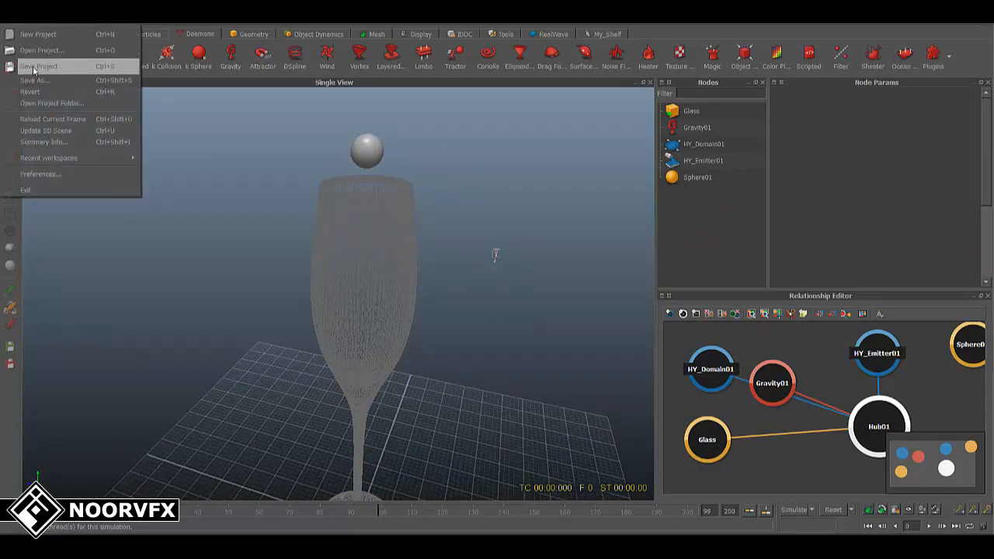
{"action": "left_click", "coordinate": [34, 68]}
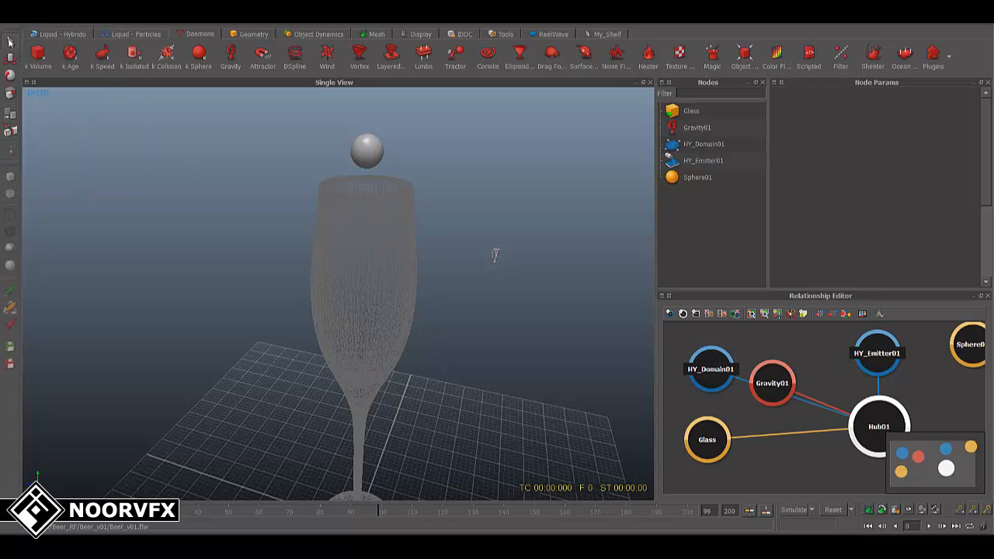
Start a new project, reopen the recent Beer_v01 project instead and check the reloaded scene objects.
{"action": "left_click", "coordinate": [10, 21]}
{"action": "left_click", "coordinate": [18, 35]}
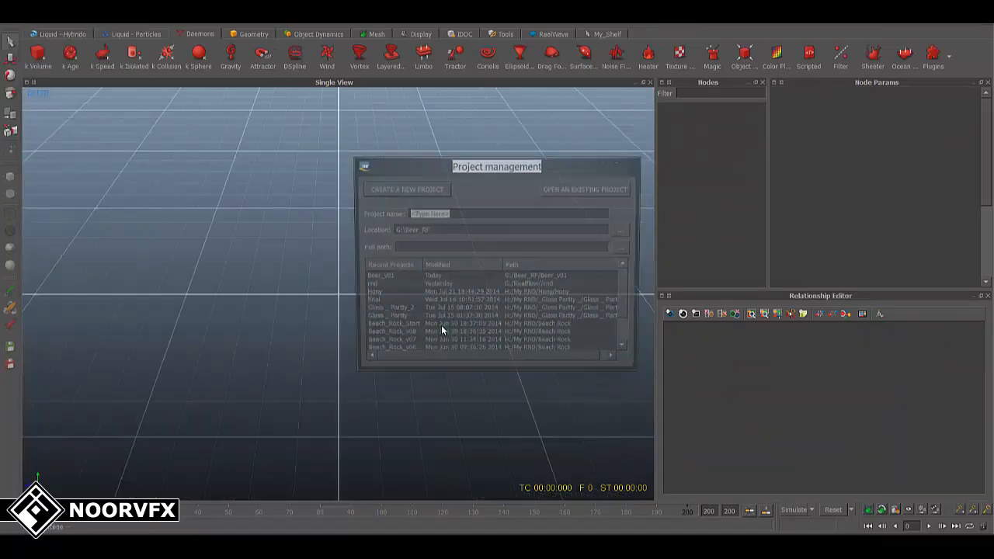
{"action": "double_click", "coordinate": [393, 277]}
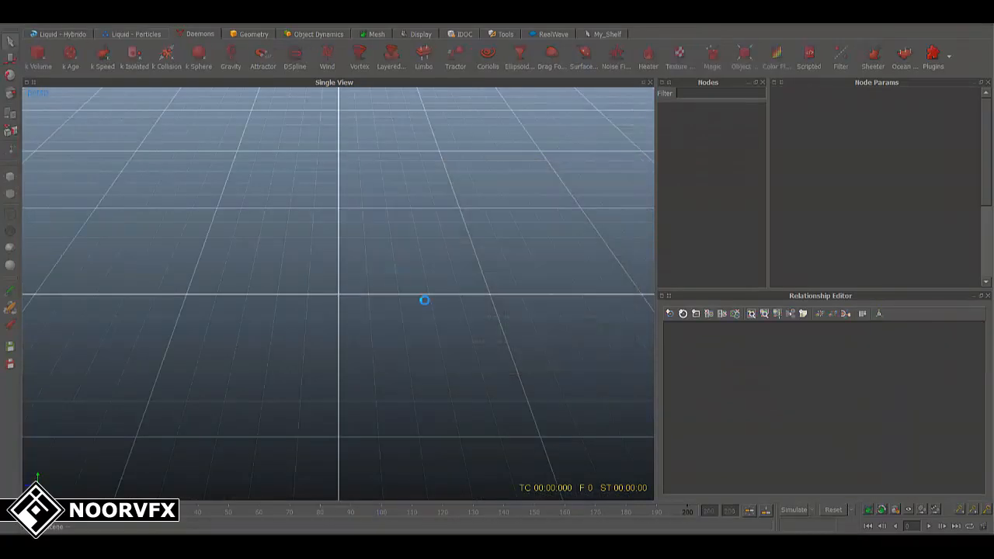
{"action": "left_click_drag", "start_coordinate": [397, 246], "coordinate": [388, 269], "text": "alt"}
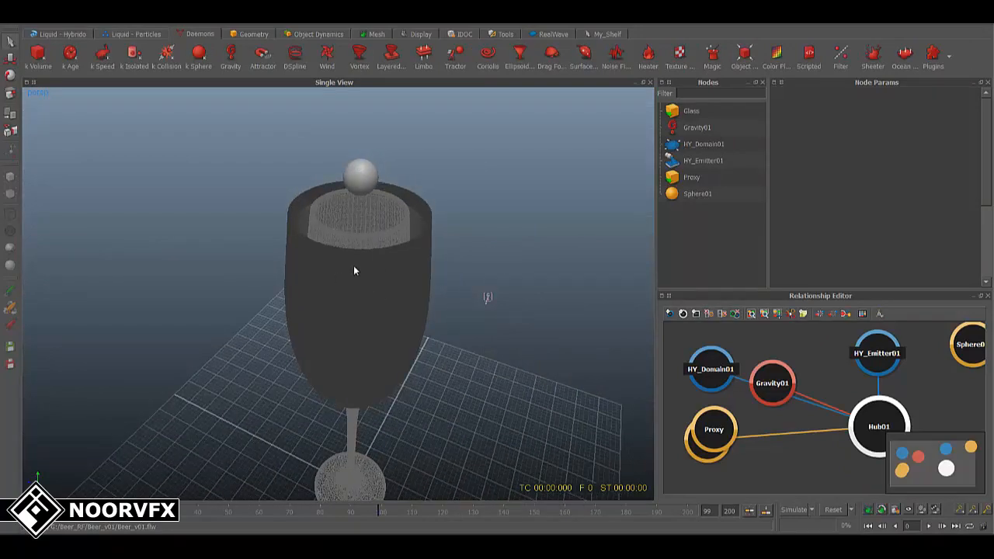
{"action": "left_click_drag", "start_coordinate": [409, 323], "coordinate": [402, 290], "text": "alt"}
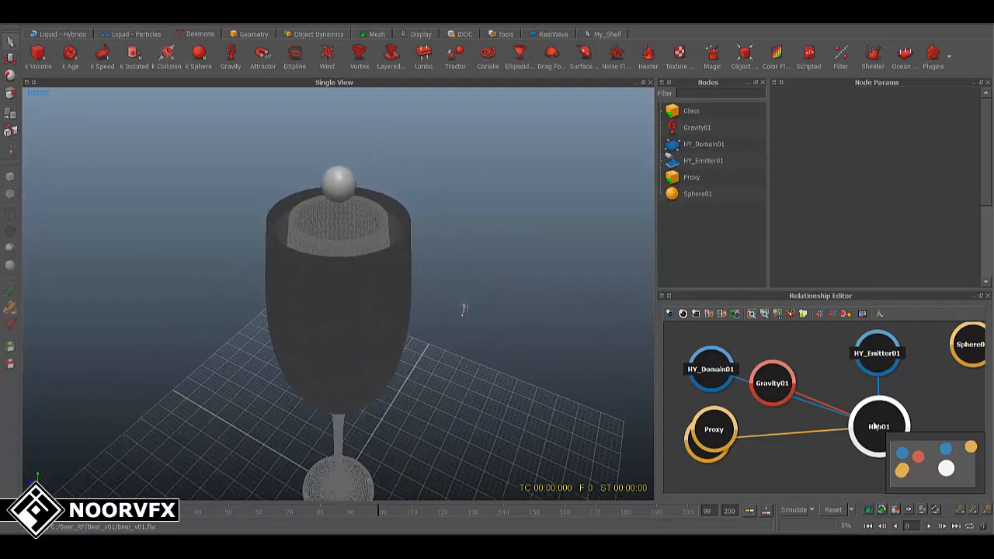
Rename the Sphere01 object as Emit.
{"action": "middle_click_drag", "start_coordinate": [885, 429], "coordinate": [786, 419], "text": "alt"}
{"action": "right_click_drag", "start_coordinate": [839, 410], "coordinate": [686, 386], "text": "alt"}
{"action": "middle_click_drag", "start_coordinate": [738, 400], "coordinate": [770, 423], "text": "alt"}
{"action": "left_click", "coordinate": [889, 381]}
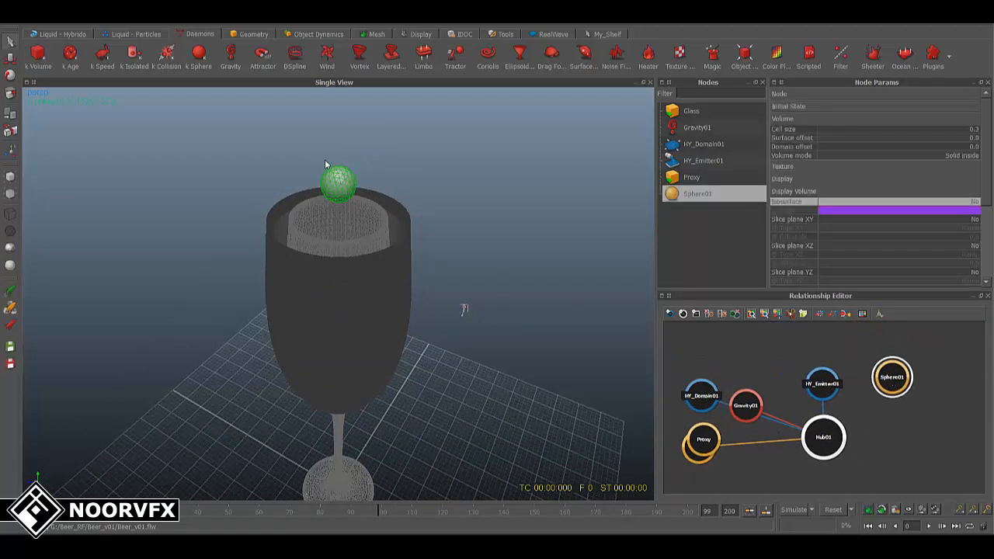
{"action": "right_click", "coordinate": [680, 194]}
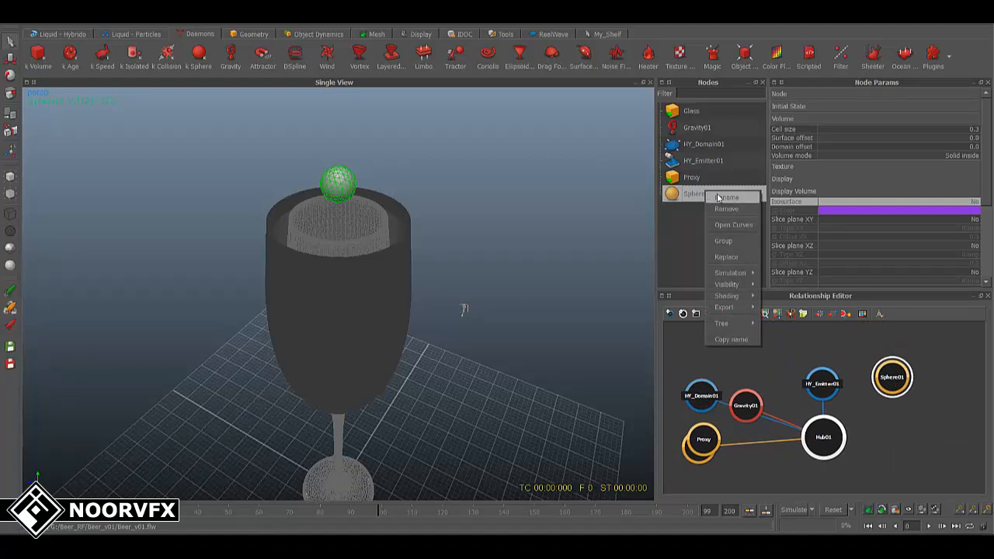
{"action": "left_click", "coordinate": [718, 199]}
{"action": "key", "text": "ctrl+a"}
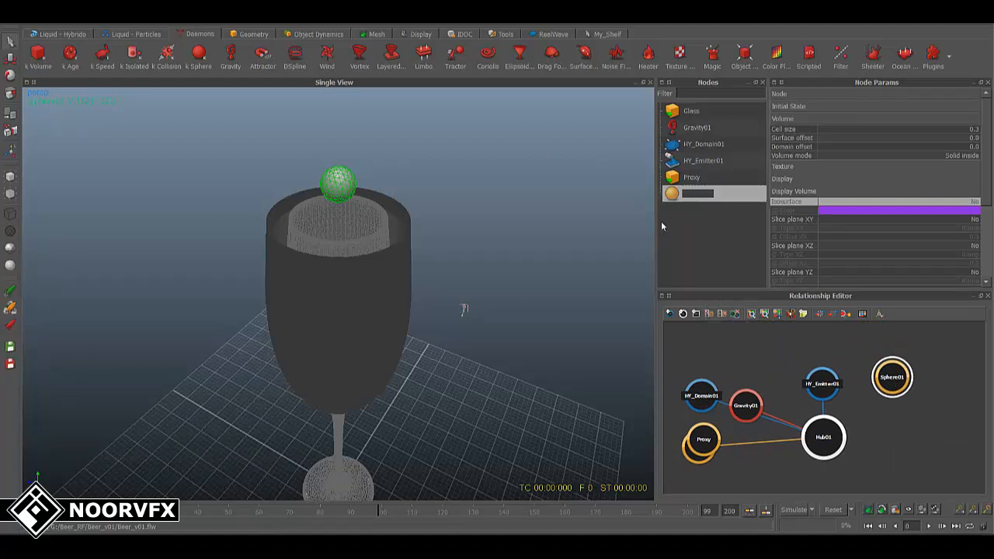
{"action": "type", "text": "Emitte"}
{"action": "key", "text": "BackSpace"}
{"action": "key", "text": "BackSpace"}
{"action": "key", "text": "Return"}
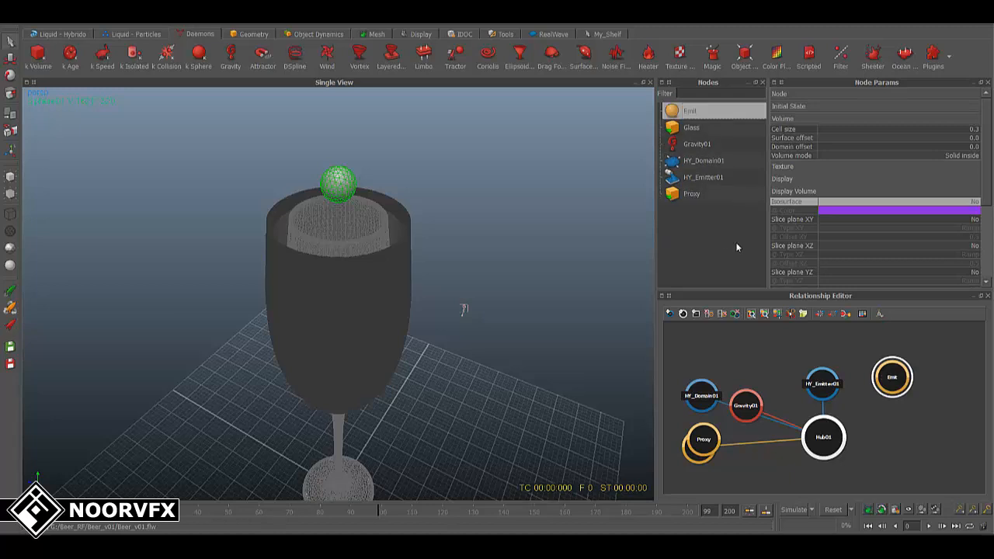
Remove the Glass node's link to Hub01 and place the Glass node beside Emit.
{"action": "left_click", "coordinate": [693, 129]}
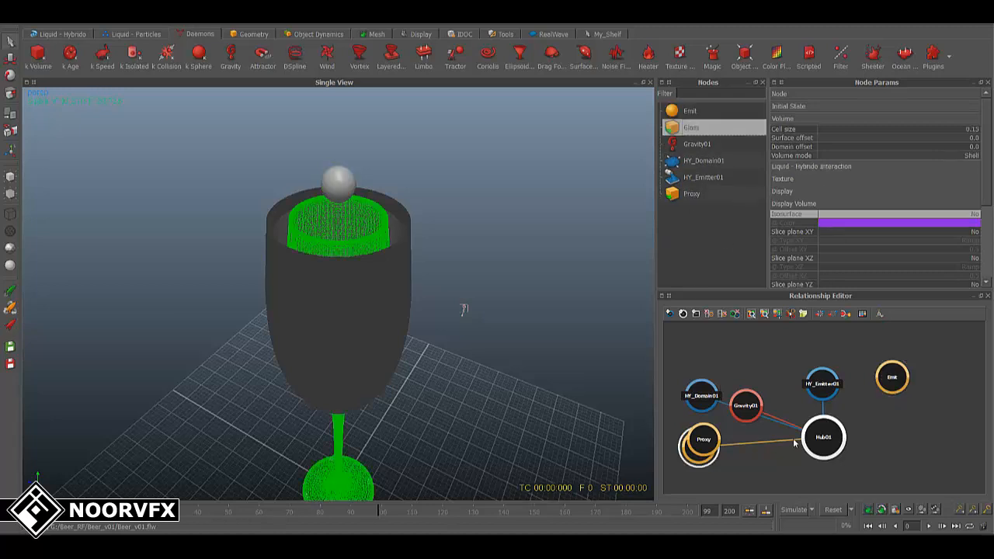
{"action": "middle_click_drag", "start_coordinate": [793, 443], "coordinate": [765, 427]}
{"action": "left_click", "coordinate": [717, 464]}
{"action": "left_click_drag", "start_coordinate": [677, 432], "coordinate": [889, 409]}
{"action": "middle_click_drag", "start_coordinate": [888, 410], "coordinate": [830, 403]}
{"action": "left_click_drag", "start_coordinate": [829, 404], "coordinate": [794, 429]}
{"action": "key", "text": "Delete"}
{"action": "left_click_drag", "start_coordinate": [853, 414], "coordinate": [851, 363]}
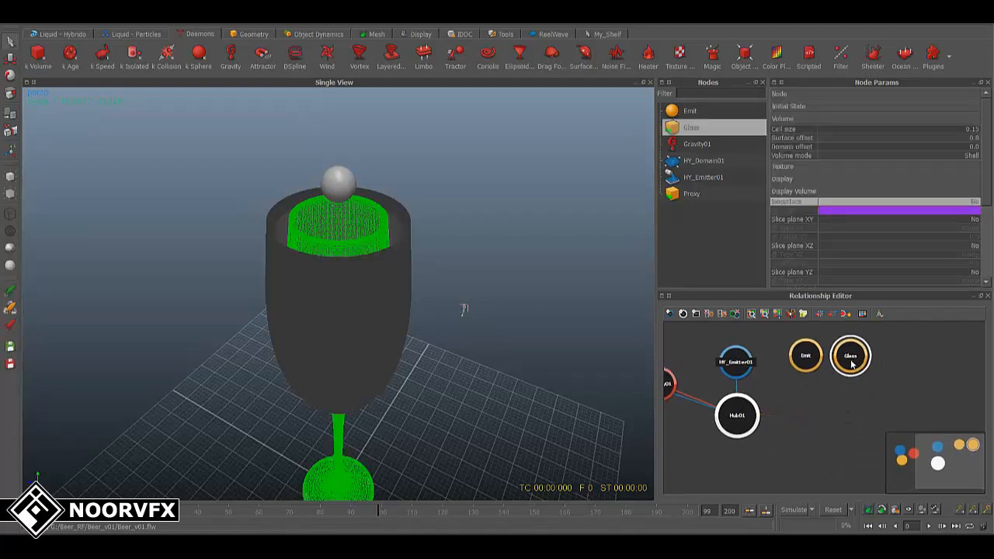
Set both the Glass and Emit objects to inactive in the simulation and check Emit's node parameters.
{"action": "left_click", "coordinate": [12, 329]}
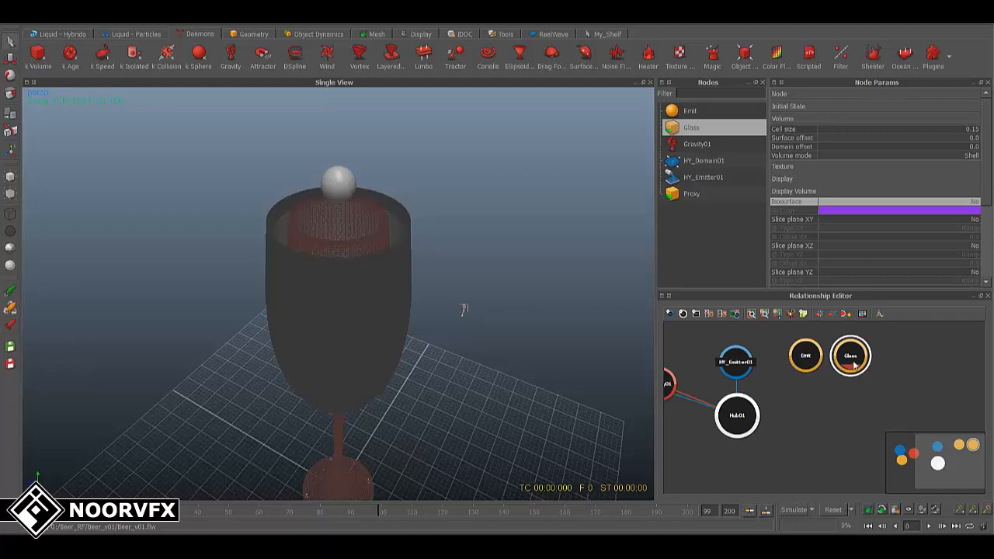
{"action": "left_click_drag", "start_coordinate": [854, 365], "coordinate": [862, 365]}
{"action": "left_click", "coordinate": [795, 359]}
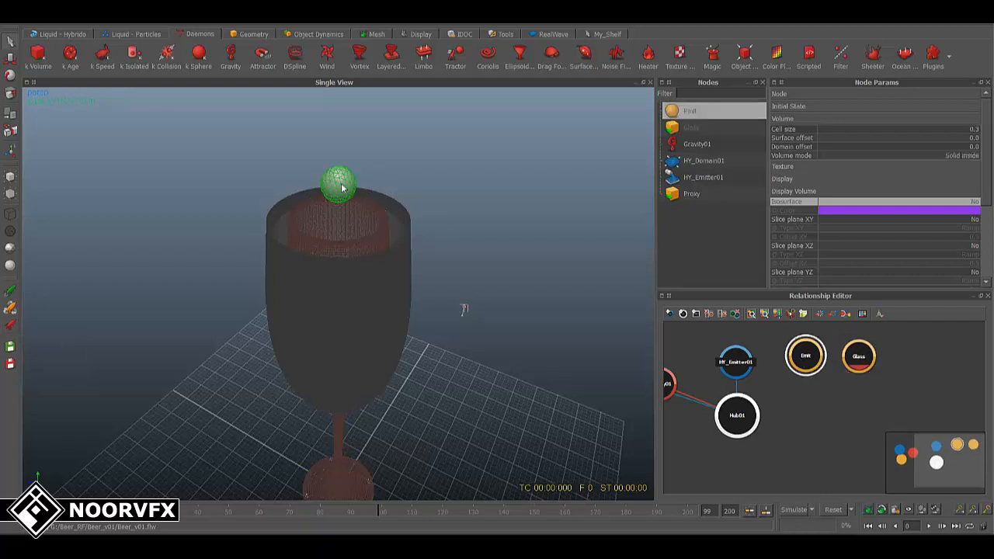
{"action": "left_click", "coordinate": [8, 330]}
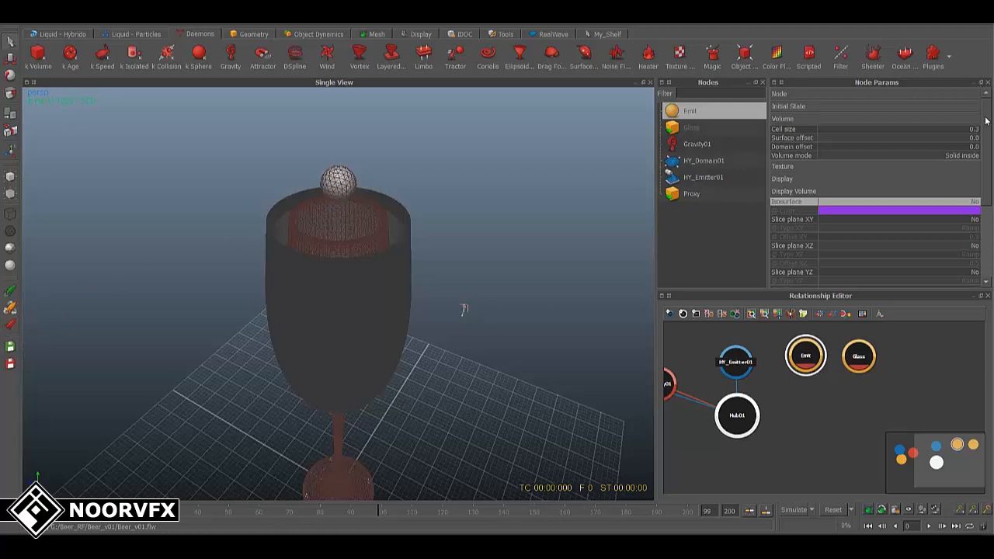
{"action": "scroll", "coordinate": [958, 115], "scroll_direction": "up", "scroll_amount": 3}
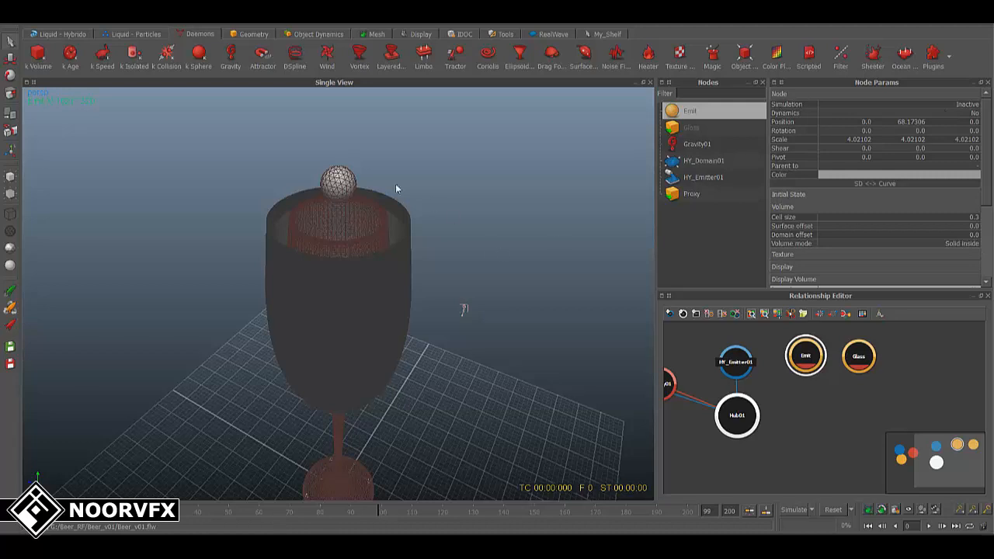
Rearrange the node graph, placing Gravity01 below Proxy and HY_Domain01 above Proxy.
{"action": "left_click", "coordinate": [825, 412]}
{"action": "middle_click_drag", "start_coordinate": [788, 407], "coordinate": [840, 402]}
{"action": "left_click", "coordinate": [712, 407]}
{"action": "left_click_drag", "start_coordinate": [714, 407], "coordinate": [685, 466]}
{"action": "middle_click_drag", "start_coordinate": [728, 408], "coordinate": [778, 409]}
{"action": "left_click", "coordinate": [725, 423]}
{"action": "left_click_drag", "start_coordinate": [719, 377], "coordinate": [723, 371]}
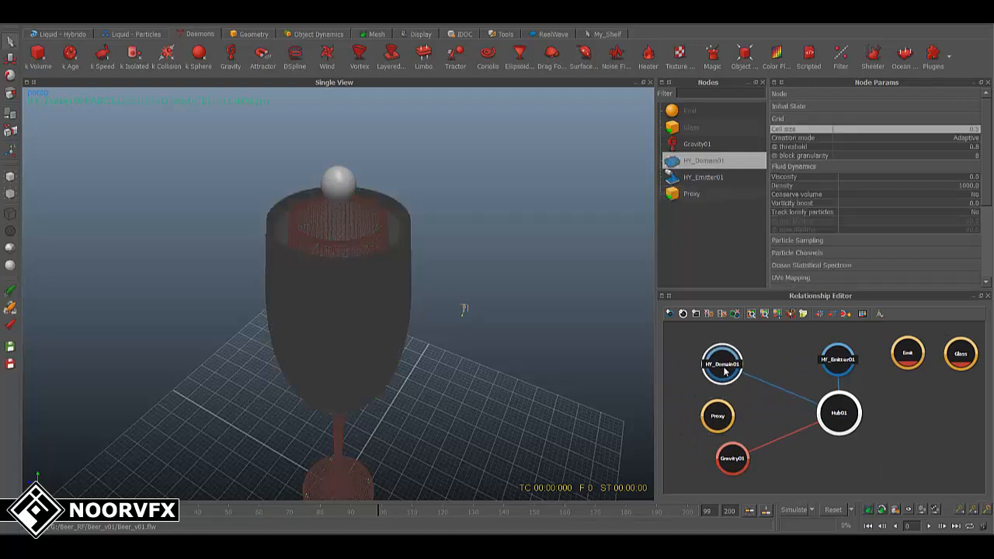
Rename the HY_Domain01 node as Liquid in the relationship graph.
{"action": "left_click", "coordinate": [725, 380]}
{"action": "left_click", "coordinate": [719, 378]}
{"action": "scroll", "coordinate": [730, 381], "scroll_direction": "up", "scroll_amount": 4}
{"action": "scroll", "coordinate": [745, 388], "scroll_direction": "down", "scroll_amount": 2}
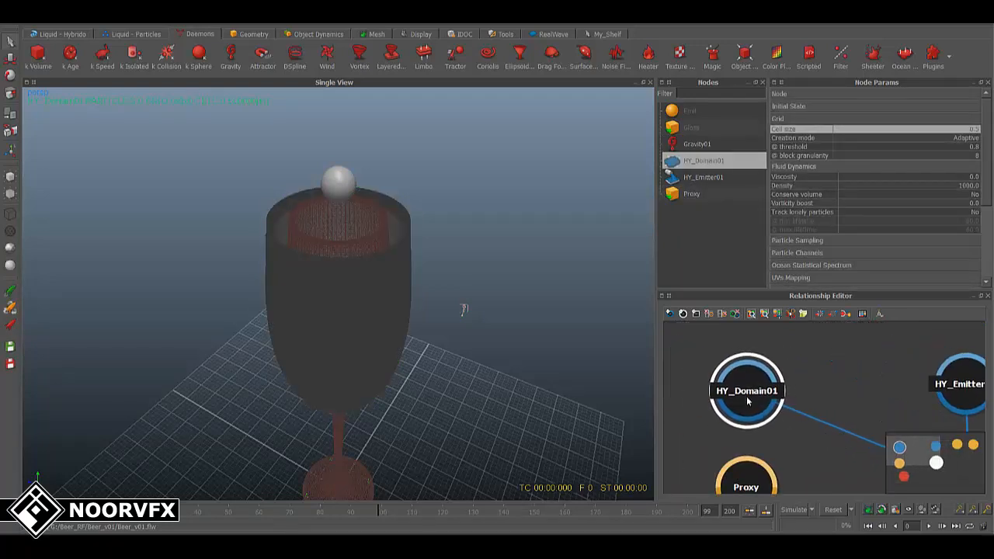
{"action": "left_click_drag", "start_coordinate": [759, 398], "coordinate": [764, 398]}
{"action": "middle_click_drag", "start_coordinate": [796, 401], "coordinate": [775, 395]}
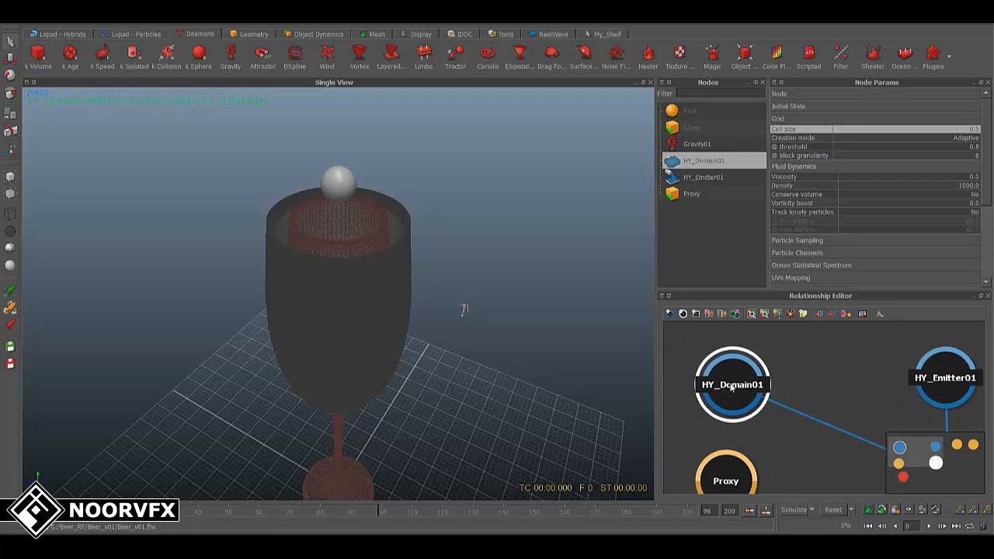
{"action": "right_click", "coordinate": [730, 387]}
{"action": "left_click", "coordinate": [770, 422]}
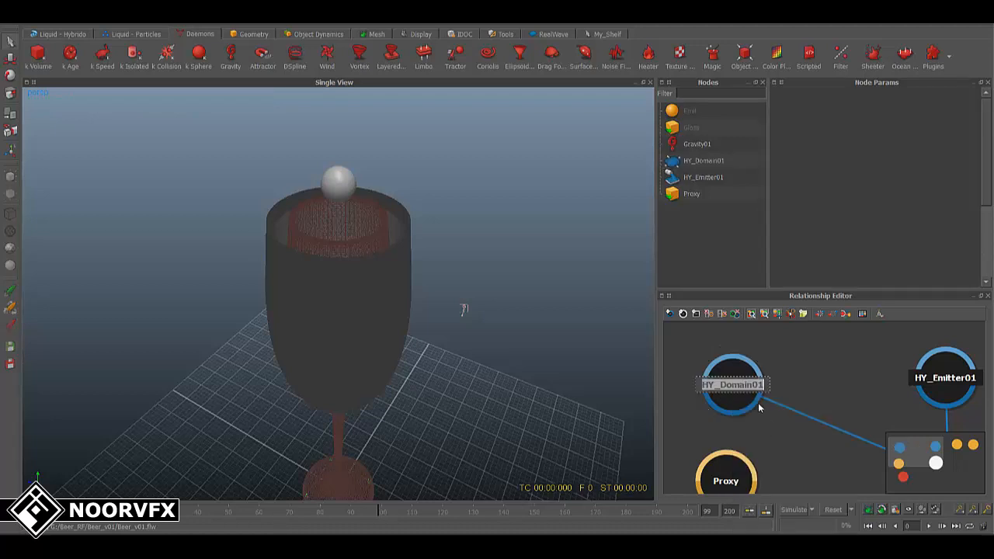
{"action": "key", "text": "BackSpace"}
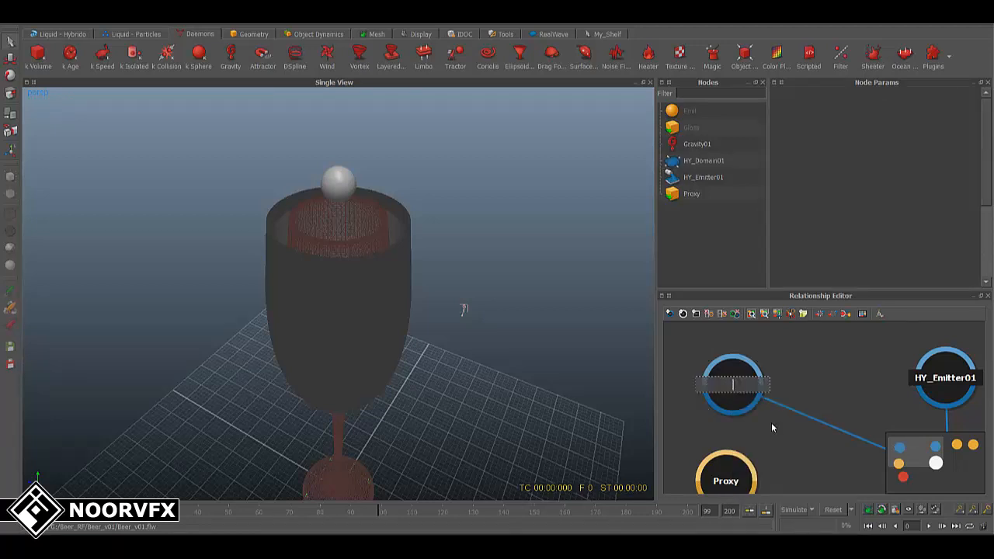
{"action": "type", "text": "Liquid"}
{"action": "key", "text": "Return"}
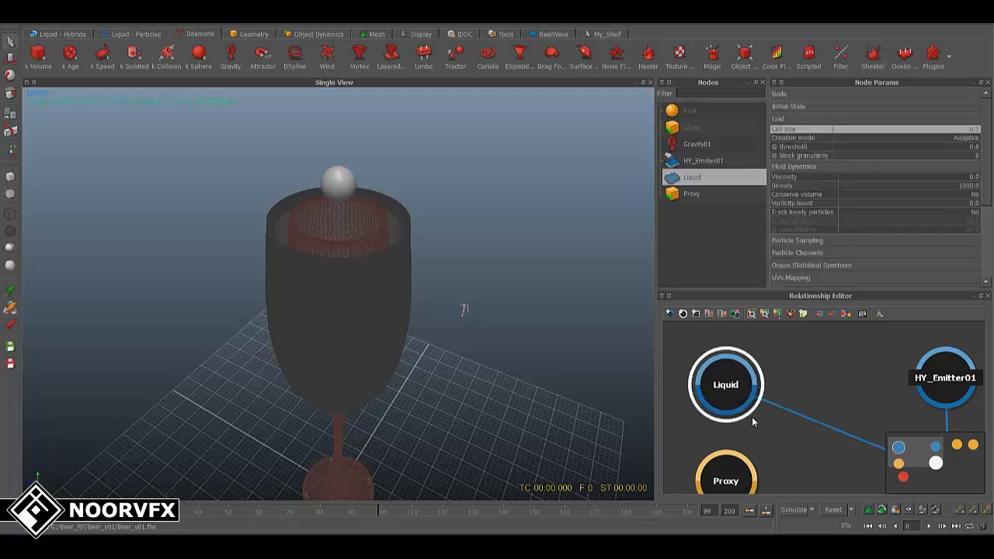
Move the HY_Emitter01 node closer to Liquid and rename it as Emitter.
{"action": "middle_click_drag", "start_coordinate": [871, 408], "coordinate": [838, 409]}
{"action": "left_click", "coordinate": [895, 386]}
{"action": "left_click_drag", "start_coordinate": [896, 386], "coordinate": [857, 384]}
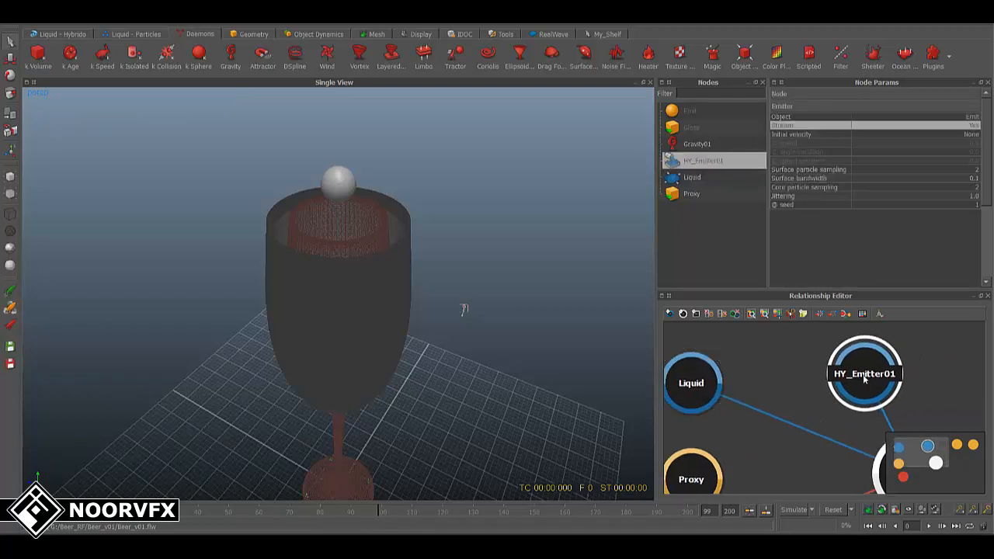
{"action": "right_click", "coordinate": [862, 379]}
{"action": "left_click", "coordinate": [881, 412]}
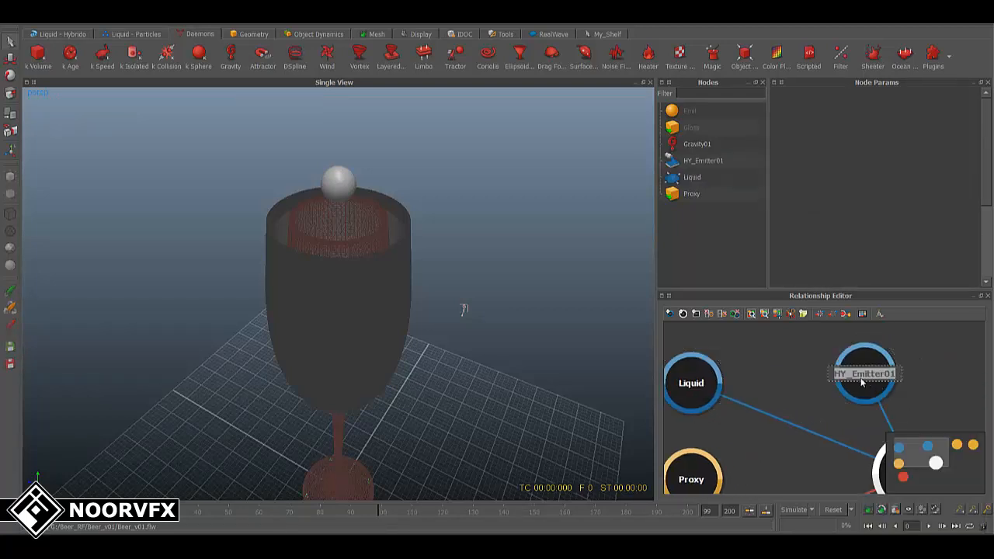
{"action": "left_click", "coordinate": [851, 376]}
{"action": "key", "text": "BackSpace"}
{"action": "key", "text": "BackSpace"}
{"action": "key", "text": "BackSpace"}
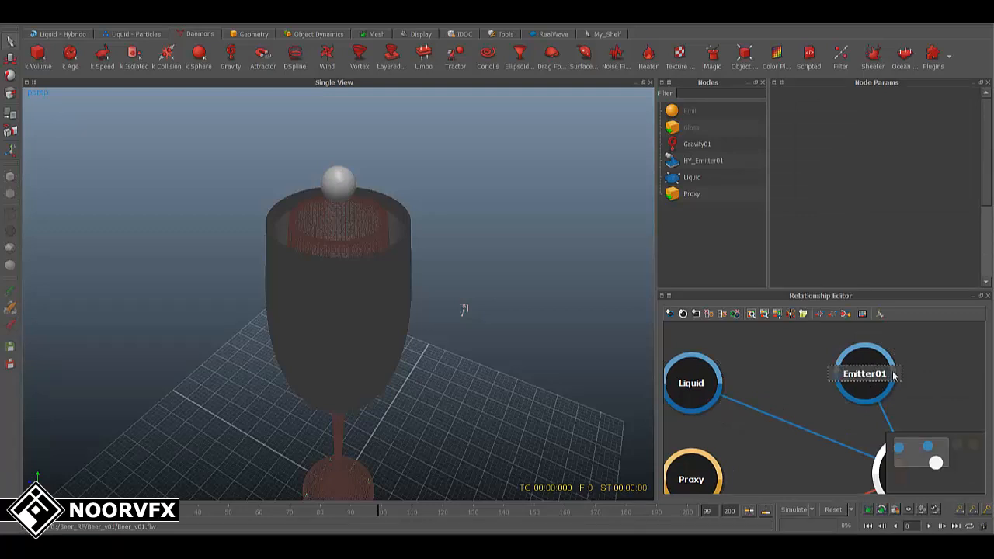
{"action": "key", "text": "BackSpace"}
{"action": "key", "text": "BackSpace"}
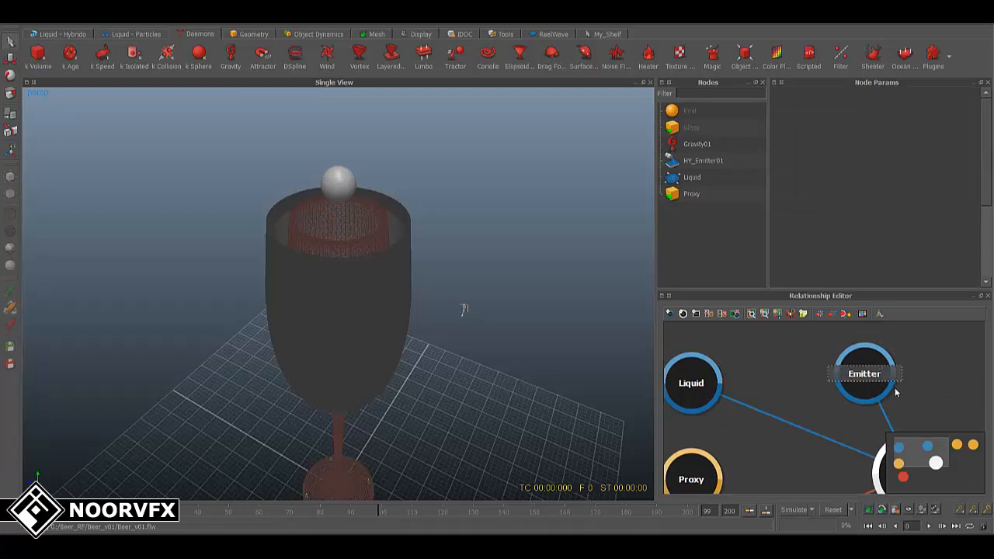
{"action": "key", "text": "Return"}
Delete the Hub01 node from the relationship graph.
{"action": "middle_click_drag", "start_coordinate": [876, 397], "coordinate": [849, 393]}
{"action": "scroll", "coordinate": [792, 354], "scroll_direction": "down", "scroll_amount": 1}
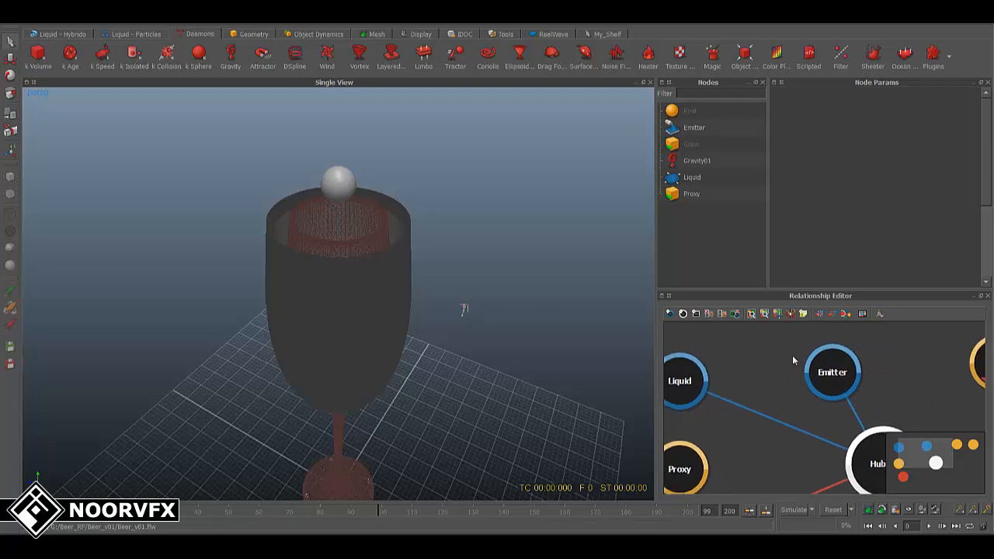
{"action": "middle_click_drag", "start_coordinate": [883, 448], "coordinate": [840, 396]}
{"action": "mouse_move", "coordinate": [804, 428]}
{"action": "middle_mouse_down"}
{"action": "mouse_move", "coordinate": [907, 421]}
{"action": "mouse_move", "coordinate": [785, 424]}
{"action": "mouse_move", "coordinate": [803, 420]}
{"action": "middle_mouse_up"}
{"action": "scroll", "coordinate": [784, 424], "scroll_direction": "down", "scroll_amount": 3}
{"action": "left_click_drag", "start_coordinate": [900, 412], "coordinate": [871, 421]}
{"action": "key", "text": "Delete"}
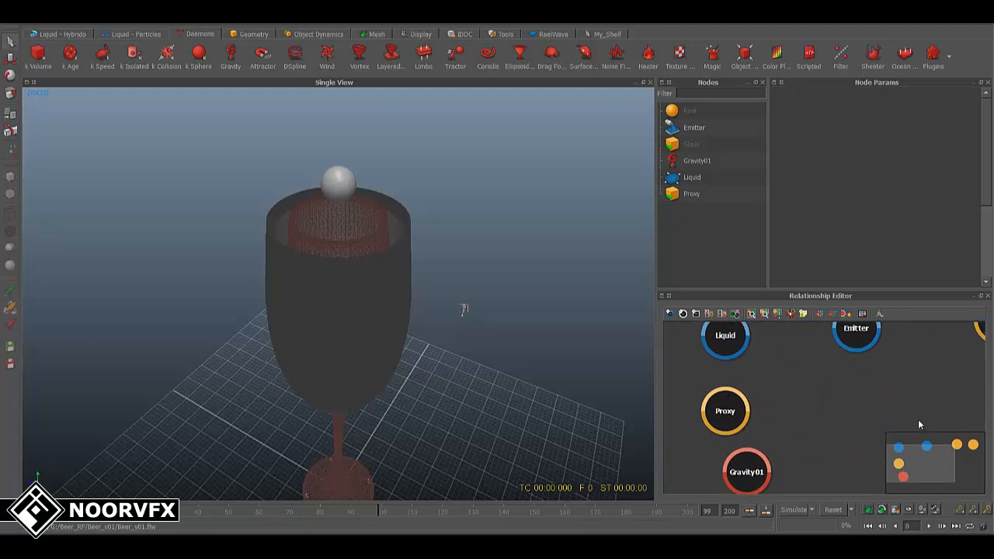
Place the Liquid node directly below Emitter and link Emitter to Liquid.
{"action": "scroll", "coordinate": [893, 407], "scroll_direction": "down", "scroll_amount": 1}
{"action": "middle_click_drag", "start_coordinate": [804, 393], "coordinate": [793, 418]}
{"action": "left_click_drag", "start_coordinate": [740, 380], "coordinate": [867, 450]}
{"action": "middle_click_drag", "start_coordinate": [848, 396], "coordinate": [826, 384]}
{"action": "left_click_drag", "start_coordinate": [832, 450], "coordinate": [832, 459]}
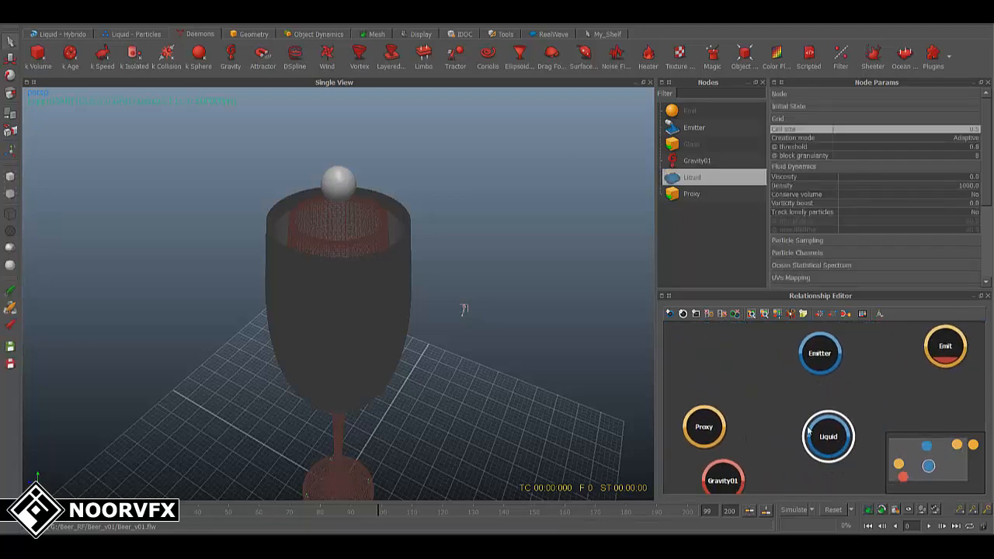
{"action": "middle_click_drag", "start_coordinate": [828, 414], "coordinate": [829, 412]}
{"action": "left_click_drag", "start_coordinate": [828, 370], "coordinate": [833, 433]}
{"action": "left_click_drag", "start_coordinate": [830, 345], "coordinate": [834, 344]}
{"action": "middle_click_drag", "start_coordinate": [807, 385], "coordinate": [837, 369]}
Link the Proxy node to Liquid and shift Proxy slightly away from it.
{"action": "left_click", "coordinate": [748, 415]}
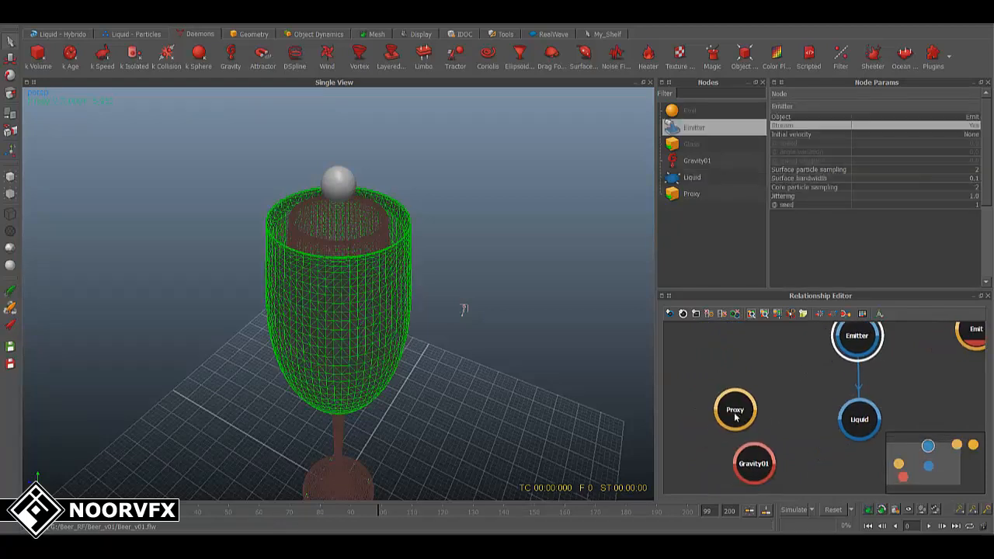
{"action": "left_click_drag", "start_coordinate": [748, 415], "coordinate": [851, 426]}
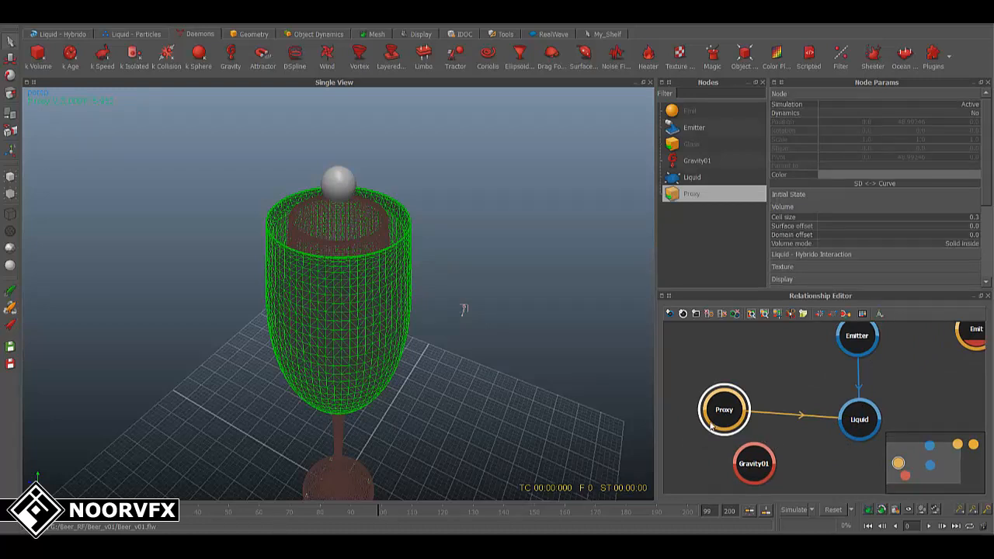
{"action": "left_click_drag", "start_coordinate": [710, 420], "coordinate": [694, 429]}
Link Gravity01 to Liquid and line the Gravity01 node up beneath Proxy.
{"action": "left_click_drag", "start_coordinate": [760, 477], "coordinate": [856, 432]}
{"action": "middle_click_drag", "start_coordinate": [830, 449], "coordinate": [847, 416]}
{"action": "left_click", "coordinate": [750, 462]}
{"action": "left_click_drag", "start_coordinate": [737, 440], "coordinate": [733, 450]}
{"action": "left_click", "coordinate": [769, 467]}
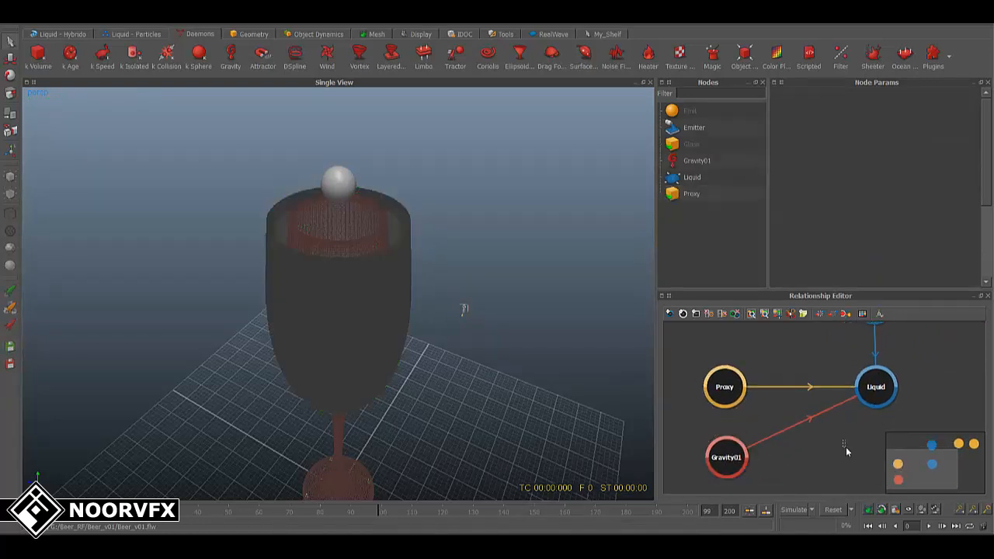
{"action": "middle_click_drag", "start_coordinate": [854, 399], "coordinate": [834, 447]}
{"action": "left_click", "coordinate": [858, 355]}
{"action": "left_click", "coordinate": [808, 386]}
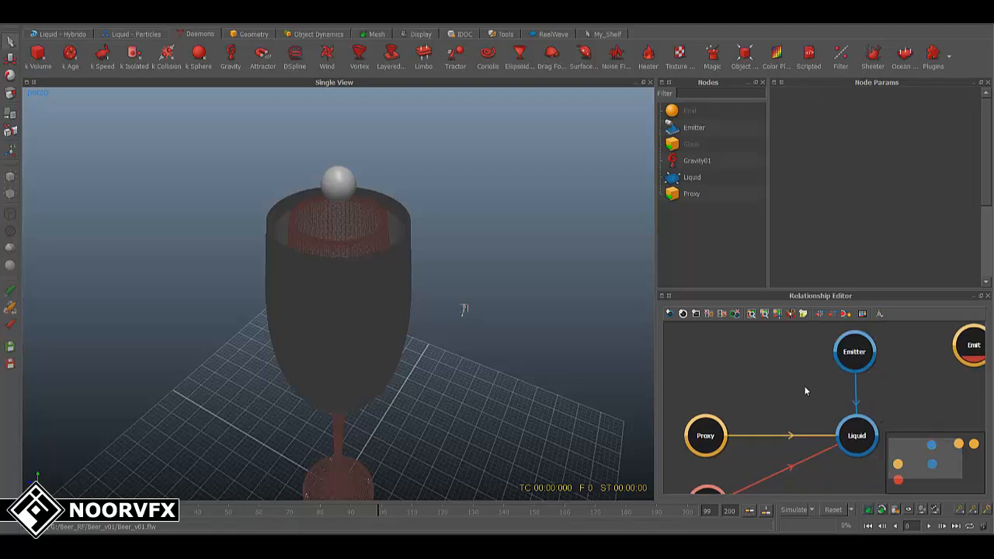
{"action": "middle_click_drag", "start_coordinate": [748, 415], "coordinate": [771, 388]}
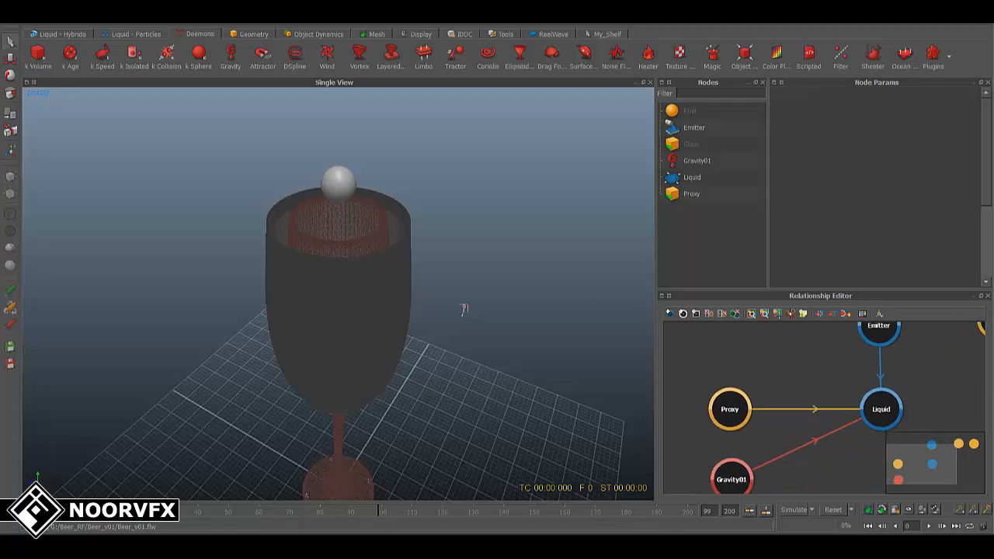
Save the project under the new name Beer_v02.flw in the Beer_v01 folder.
{"action": "left_click", "coordinate": [12, 18]}
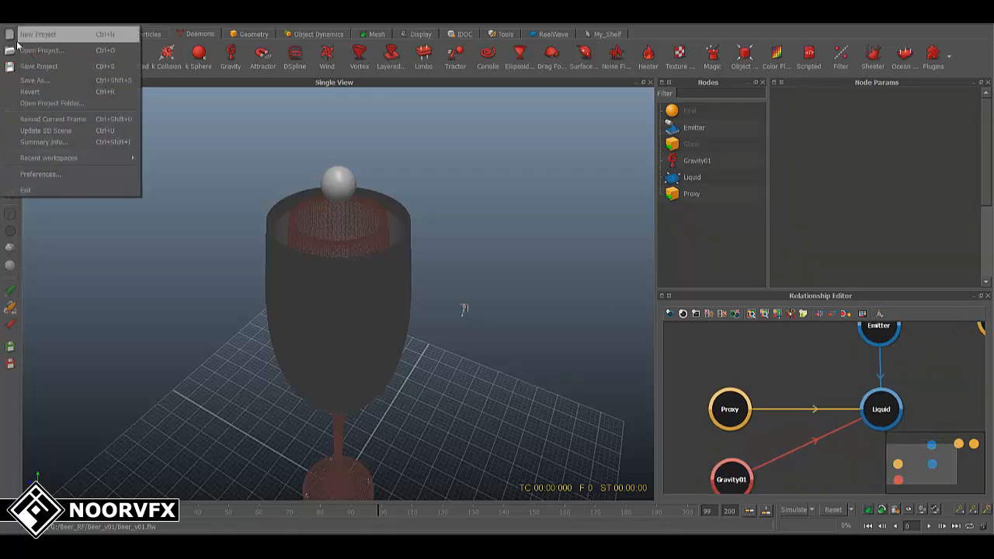
{"action": "left_click", "coordinate": [40, 80]}
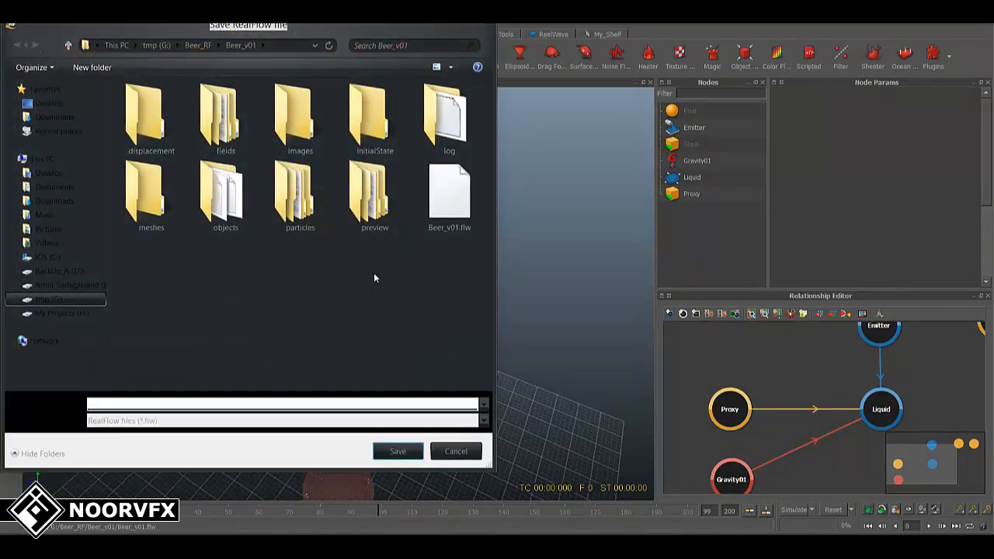
{"action": "left_click", "coordinate": [462, 229]}
{"action": "left_click", "coordinate": [121, 404]}
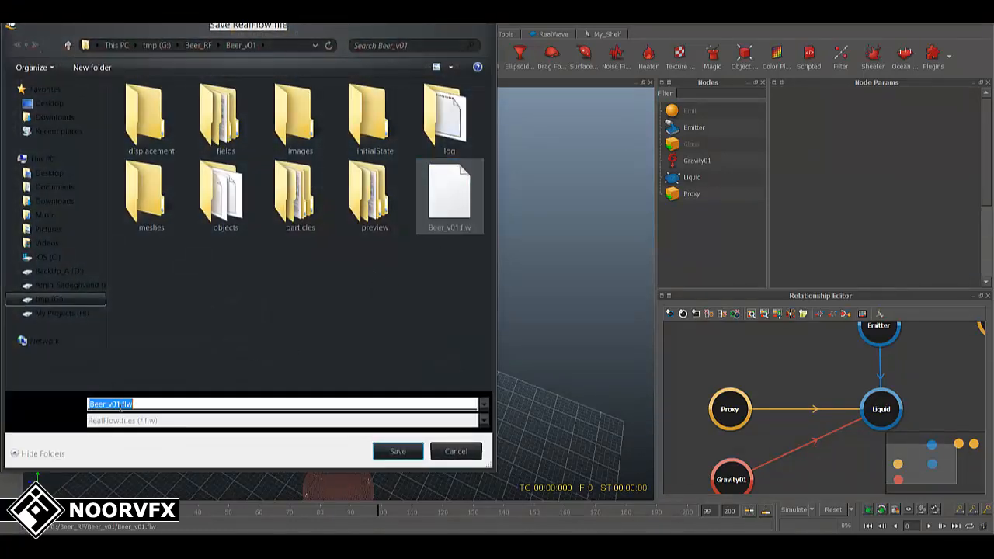
{"action": "key", "text": "BackSpace"}
{"action": "type", "text": "2"}
{"action": "left_click", "coordinate": [392, 448]}
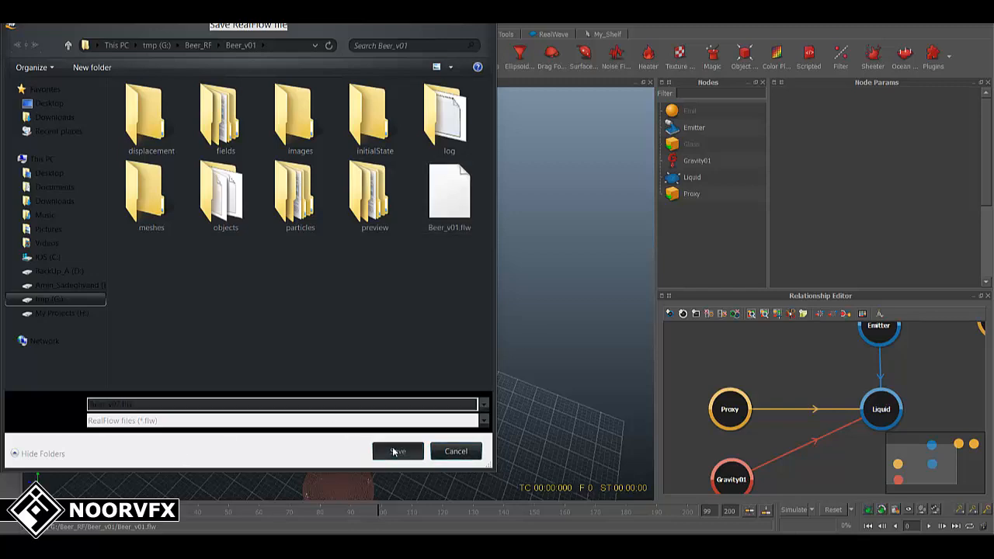
Select the Proxy object and turn on the isosurface display of its collision volume.
{"action": "left_click_drag", "start_coordinate": [482, 417], "coordinate": [477, 384], "text": "alt"}
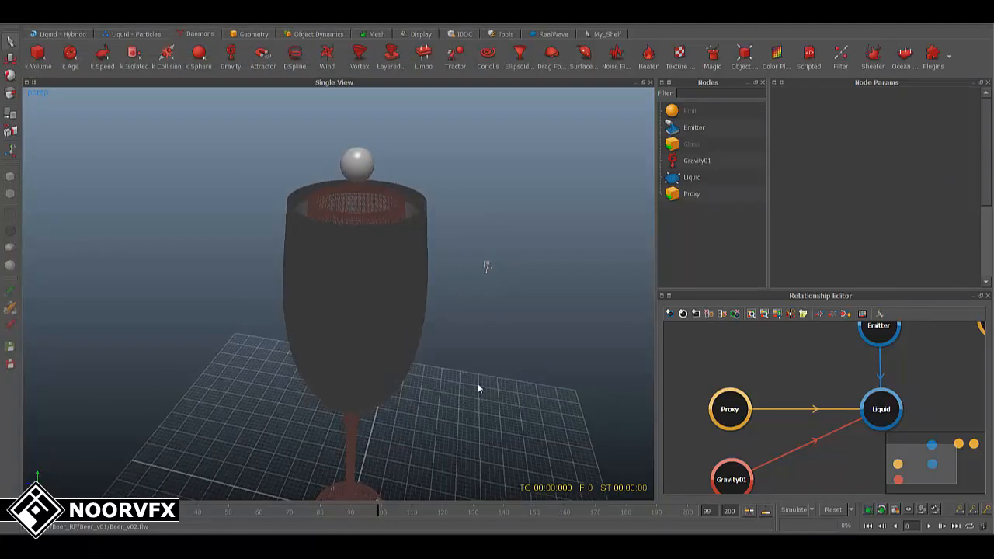
{"action": "right_click_drag", "start_coordinate": [478, 384], "coordinate": [486, 337], "text": "alt"}
{"action": "left_click_drag", "start_coordinate": [487, 337], "coordinate": [481, 384], "text": "alt"}
{"action": "mouse_move", "coordinate": [911, 388]}
{"action": "middle_mouse_down", "text": "alt"}
{"action": "mouse_move", "coordinate": [780, 405]}
{"action": "mouse_move", "coordinate": [799, 418]}
{"action": "mouse_move", "coordinate": [908, 393]}
{"action": "middle_mouse_up", "text": "alt"}
{"action": "left_click", "coordinate": [386, 253]}
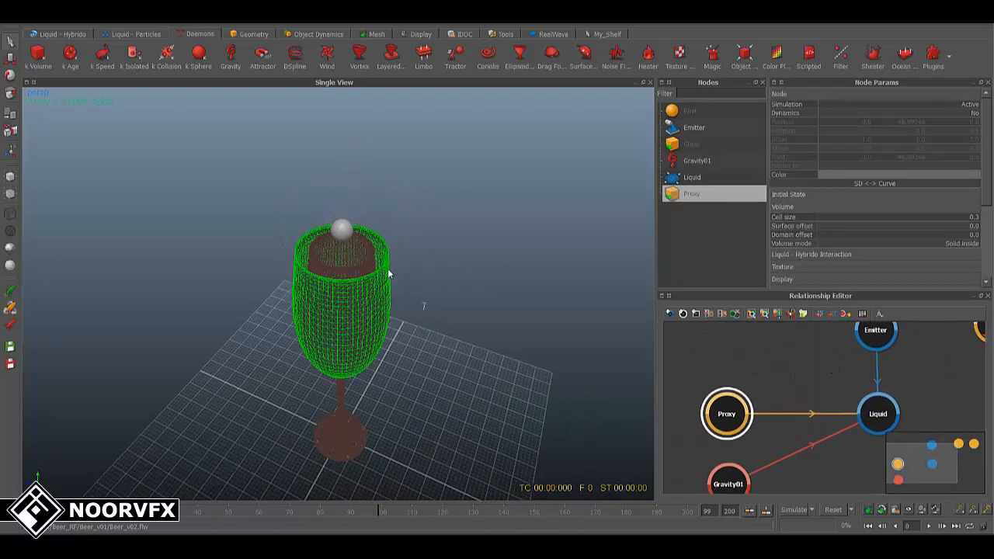
{"action": "right_click_drag", "start_coordinate": [387, 260], "coordinate": [403, 324], "text": "alt"}
{"action": "left_click_drag", "start_coordinate": [401, 326], "coordinate": [417, 330], "text": "alt"}
{"action": "scroll", "coordinate": [960, 252], "scroll_direction": "down", "scroll_amount": 3}
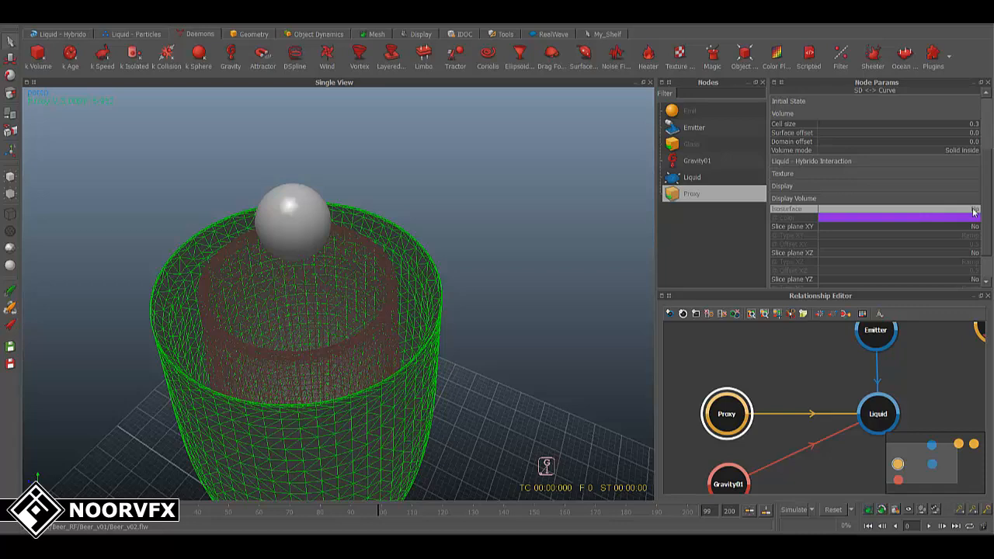
{"action": "left_click_drag", "start_coordinate": [404, 322], "coordinate": [430, 325], "text": "alt"}
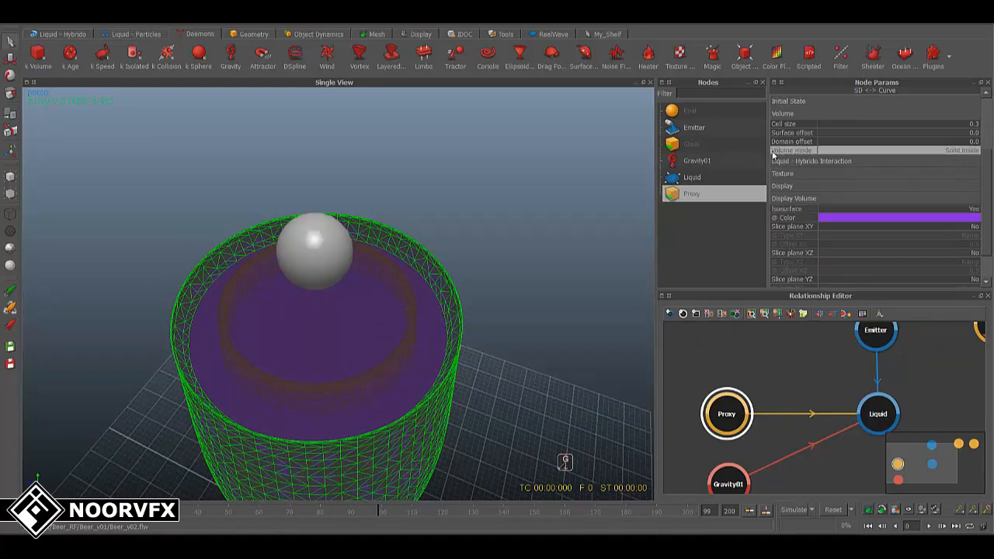
Set Proxy's volume mode to Shell and inspect the hollow interior from above.
{"action": "left_click", "coordinate": [976, 153]}
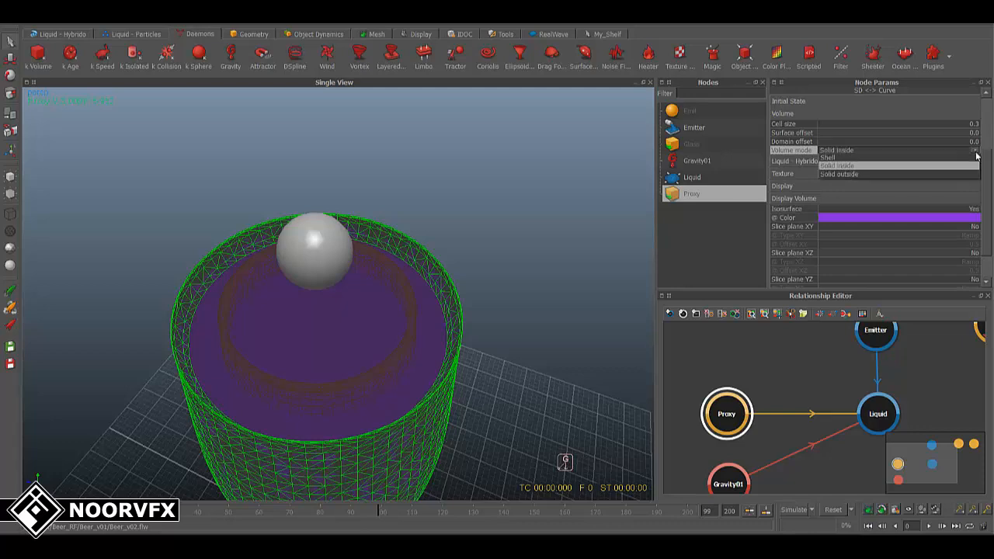
{"action": "left_click", "coordinate": [899, 158]}
{"action": "left_click_drag", "start_coordinate": [495, 362], "coordinate": [406, 339], "text": "alt"}
{"action": "scroll", "coordinate": [389, 318], "scroll_direction": "up", "scroll_amount": 3}
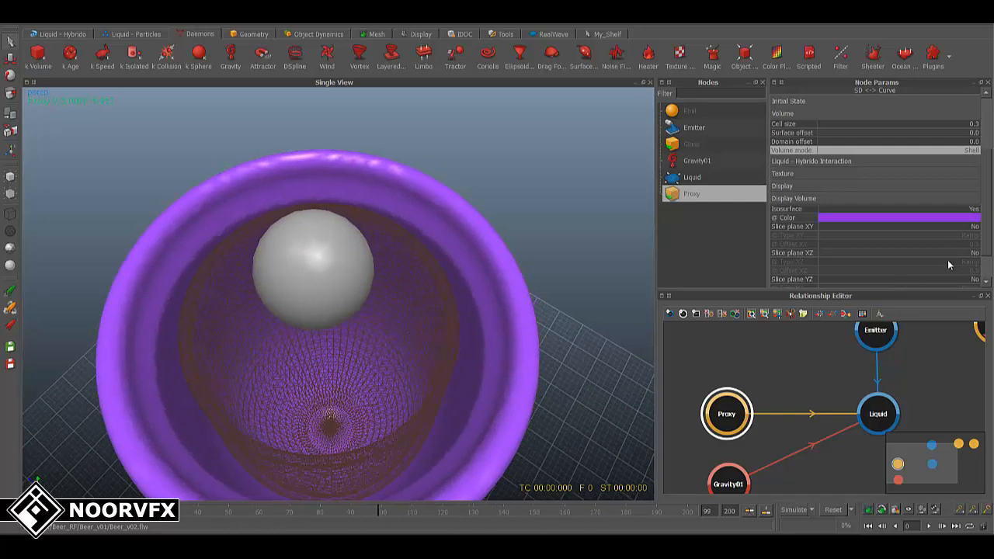
Set Proxy's volume cell size to 1.0 and compare its shell with the glass wall.
{"action": "double_click", "coordinate": [973, 123]}
{"action": "type", "text": "1"}
{"action": "key", "text": "Return"}
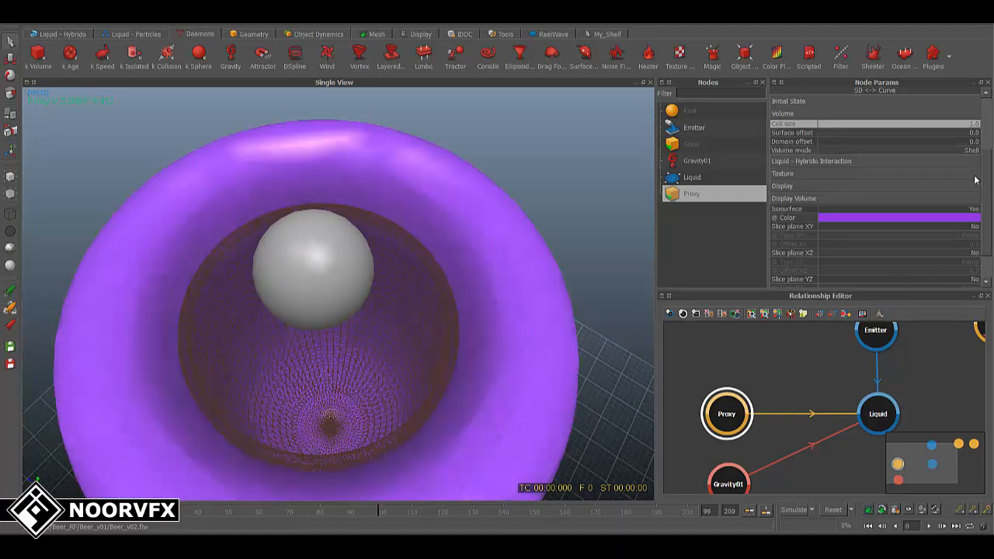
{"action": "left_click_drag", "start_coordinate": [552, 402], "coordinate": [413, 373], "text": "alt"}
{"action": "scroll", "coordinate": [399, 352], "scroll_direction": "up", "scroll_amount": 4}
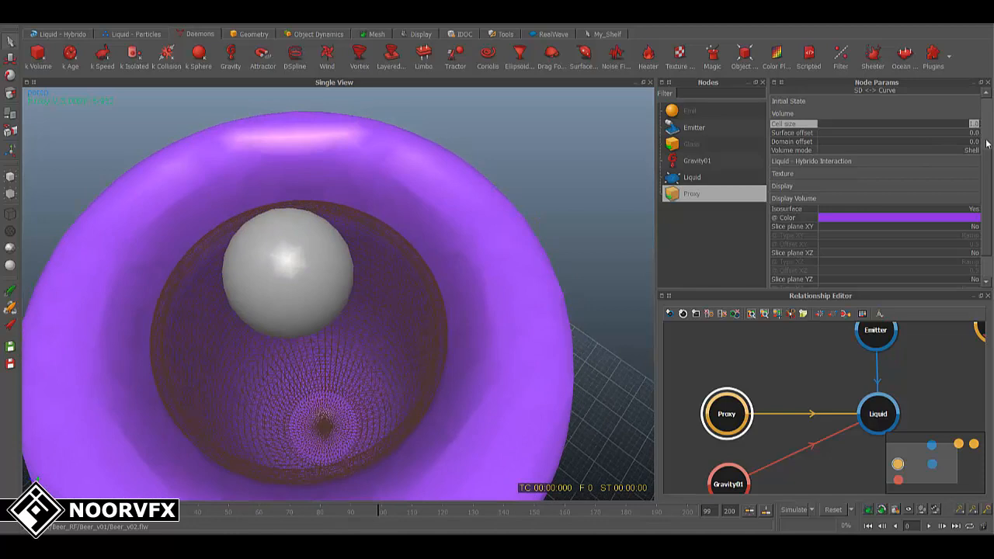
Try cell sizes of 1.2 and 1.3 for Proxy's collision volume.
{"action": "key", "text": "BackSpace"}
{"action": "type", "text": "1.2"}
{"action": "key", "text": "Return"}
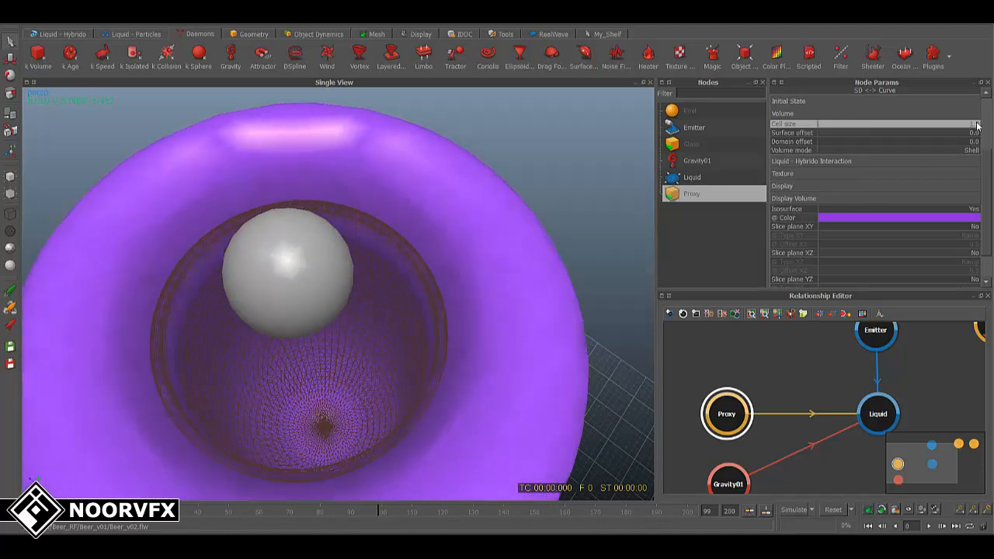
{"action": "key", "text": "BackSpace"}
{"action": "type", "text": "1.3"}
{"action": "key", "text": "Return"}
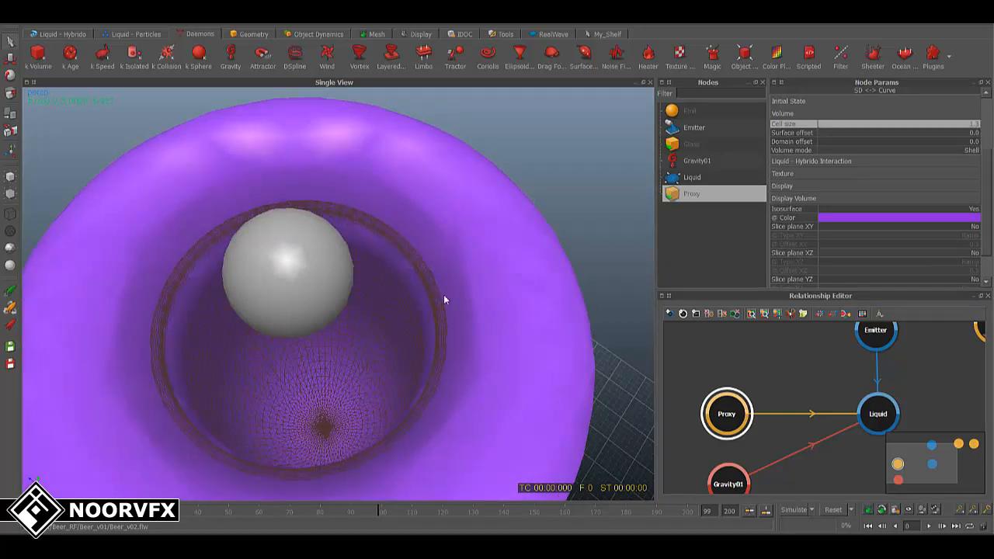
Raise Proxy's cell size through 1.4 to 1.5, checking the shell's inner surface against the glass mesh.
{"action": "left_click_drag", "start_coordinate": [443, 294], "coordinate": [475, 343], "text": "alt"}
{"action": "middle_click_drag", "start_coordinate": [475, 343], "coordinate": [504, 292], "text": "alt"}
{"action": "right_click_drag", "start_coordinate": [505, 293], "coordinate": [513, 313], "text": "alt"}
{"action": "left_click_drag", "start_coordinate": [514, 312], "coordinate": [489, 313], "text": "alt"}
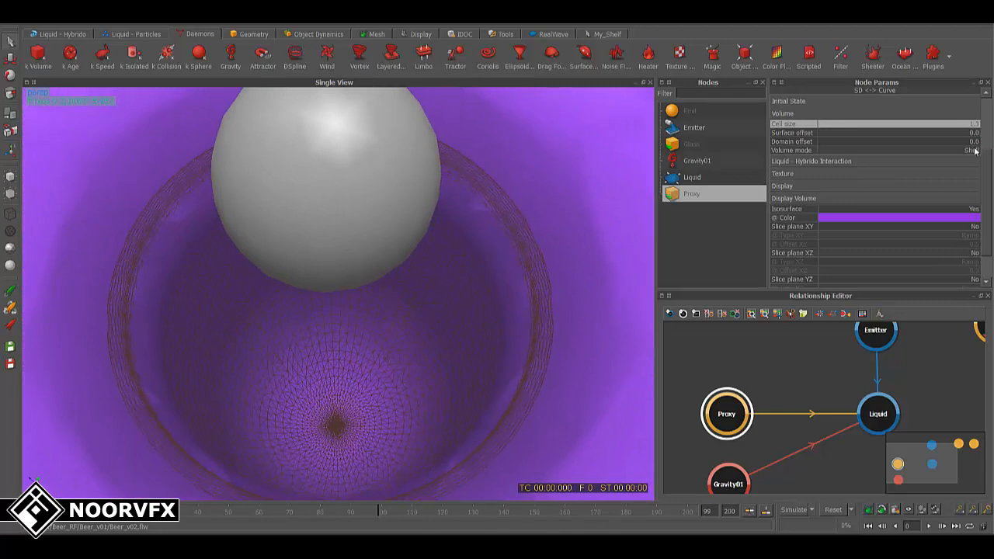
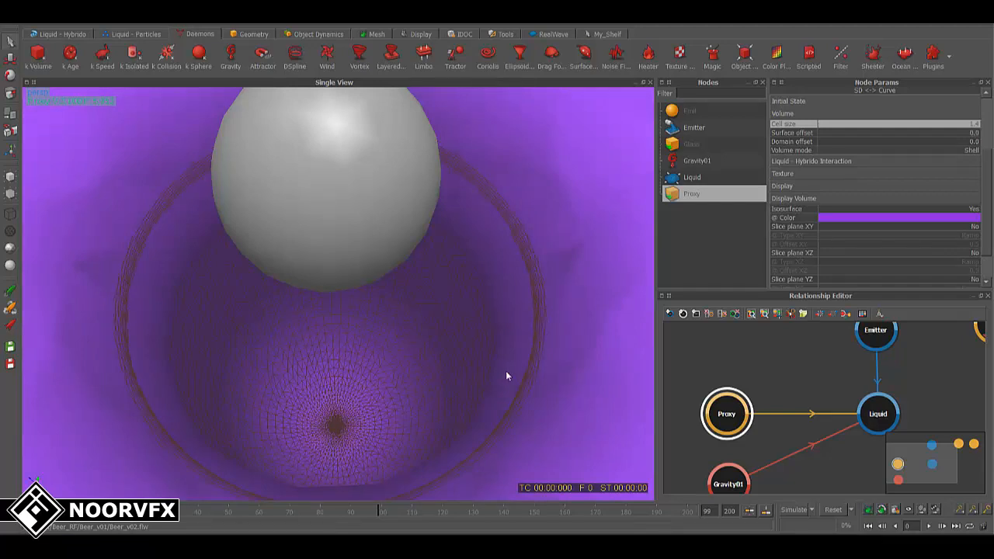
{"action": "scroll", "coordinate": [509, 371], "scroll_direction": "up", "scroll_amount": 3}
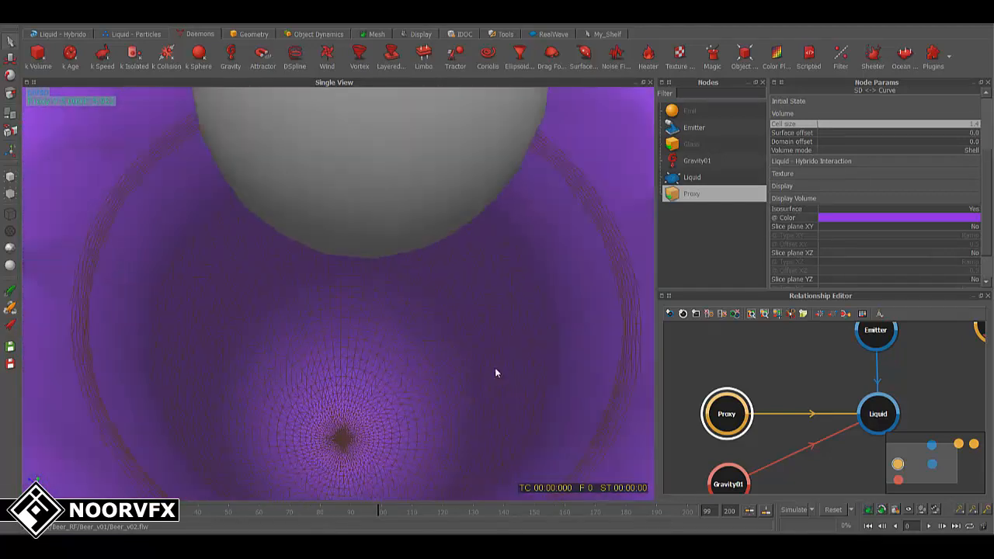
{"action": "scroll", "coordinate": [494, 372], "scroll_direction": "down", "scroll_amount": 5}
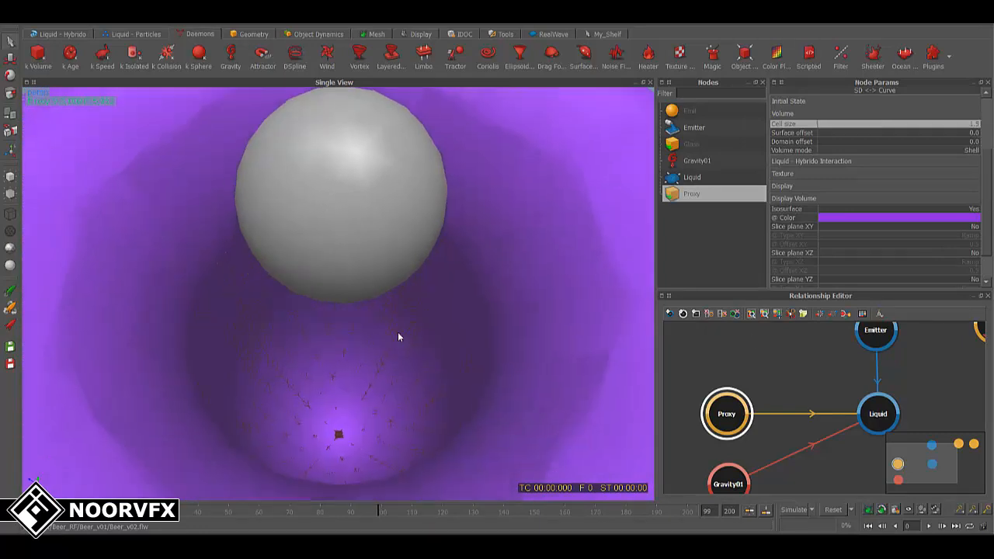
Examine the interior, floor and outer profile of Proxy's collision shell around the glass.
{"action": "right_click_drag", "start_coordinate": [397, 331], "coordinate": [375, 331], "text": "alt"}
{"action": "left_click_drag", "start_coordinate": [375, 331], "coordinate": [266, 351], "text": "alt"}
{"action": "right_click_drag", "start_coordinate": [266, 351], "coordinate": [300, 364], "text": "alt"}
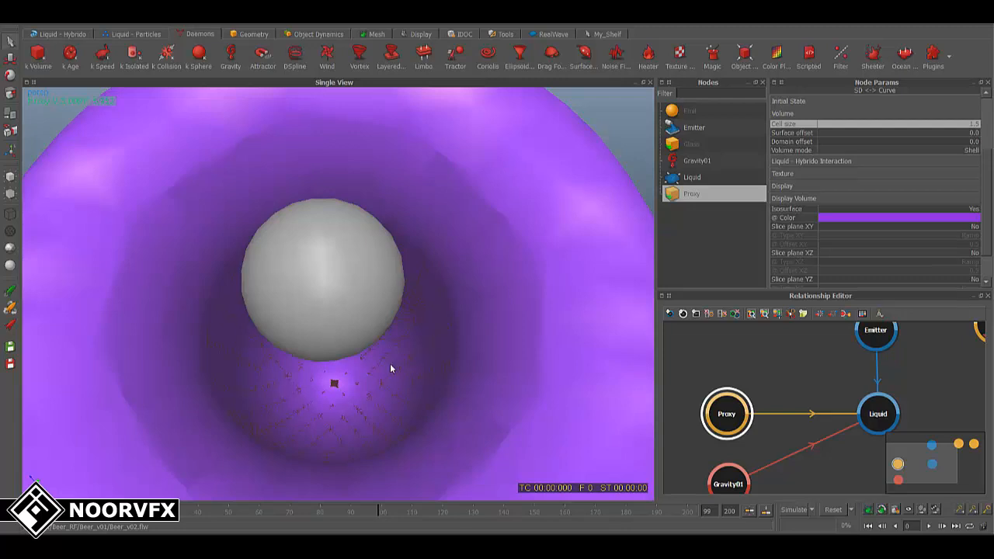
{"action": "middle_click_drag", "start_coordinate": [380, 367], "coordinate": [385, 343], "text": "alt"}
{"action": "right_click_drag", "start_coordinate": [385, 343], "coordinate": [411, 373], "text": "alt"}
{"action": "middle_click_drag", "start_coordinate": [411, 373], "coordinate": [418, 222], "text": "alt"}
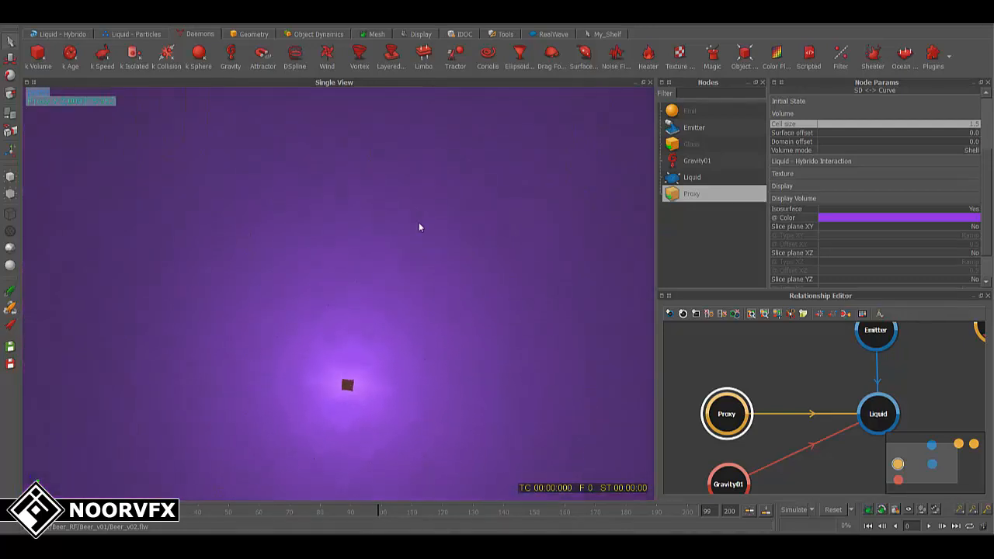
{"action": "right_click_drag", "start_coordinate": [365, 398], "coordinate": [668, 433], "text": "alt"}
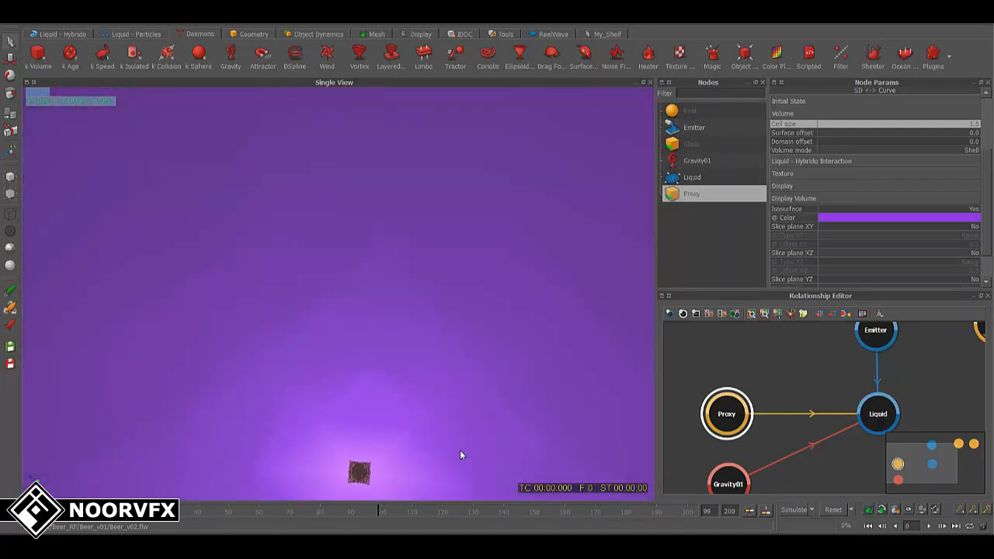
{"action": "middle_click_drag", "start_coordinate": [407, 361], "coordinate": [408, 336], "text": "alt"}
{"action": "right_click_drag", "start_coordinate": [380, 457], "coordinate": [447, 344], "text": "alt"}
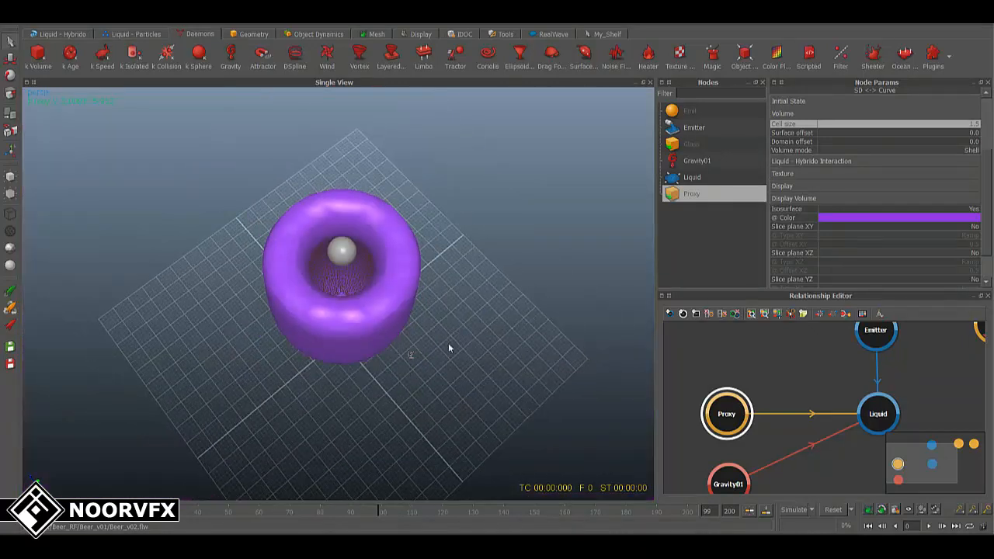
{"action": "left_click_drag", "start_coordinate": [447, 344], "coordinate": [404, 261], "text": "alt"}
{"action": "right_click_drag", "start_coordinate": [404, 264], "coordinate": [417, 354], "text": "alt"}
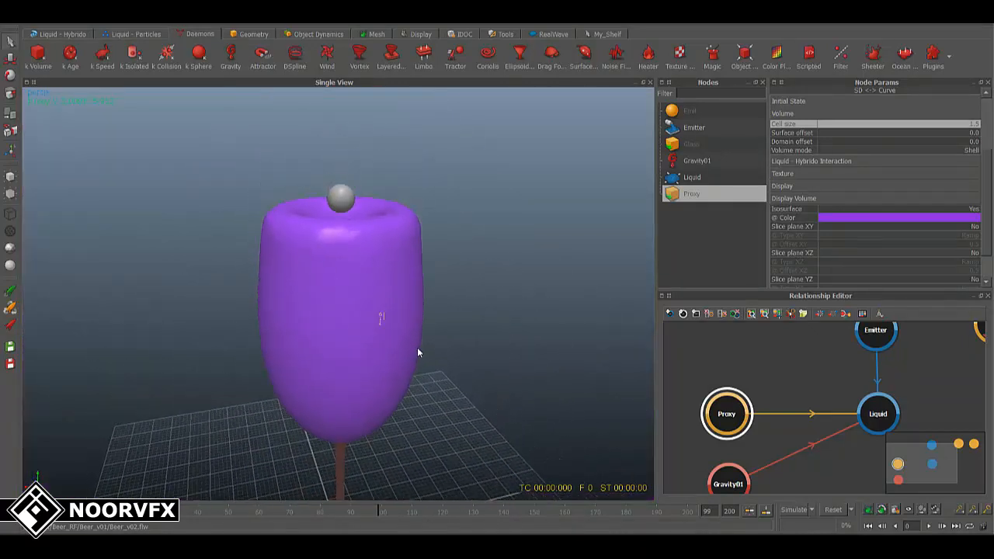
Turn off Proxy's isosurface and display its geometry as a bounding box so the glass mesh is unobstructed.
{"action": "left_click", "coordinate": [969, 209]}
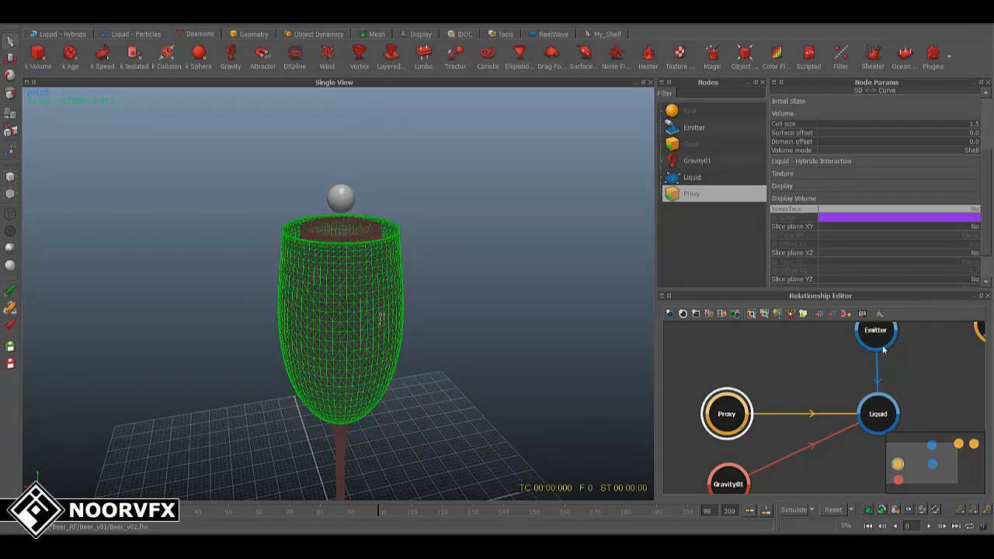
{"action": "left_click_drag", "start_coordinate": [437, 311], "coordinate": [433, 315], "text": "alt"}
{"action": "right_click_drag", "start_coordinate": [438, 282], "coordinate": [443, 304], "text": "alt"}
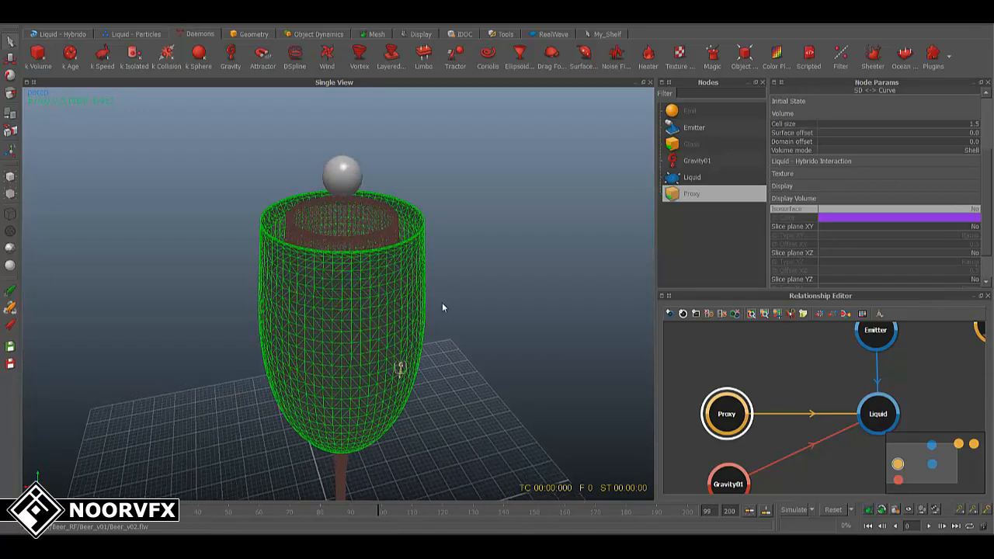
{"action": "mouse_move", "coordinate": [458, 290]}
{"action": "left_mouse_down", "text": "alt"}
{"action": "mouse_move", "coordinate": [476, 321]}
{"action": "mouse_move", "coordinate": [397, 273]}
{"action": "mouse_move", "coordinate": [413, 271]}
{"action": "left_mouse_up", "text": "alt"}
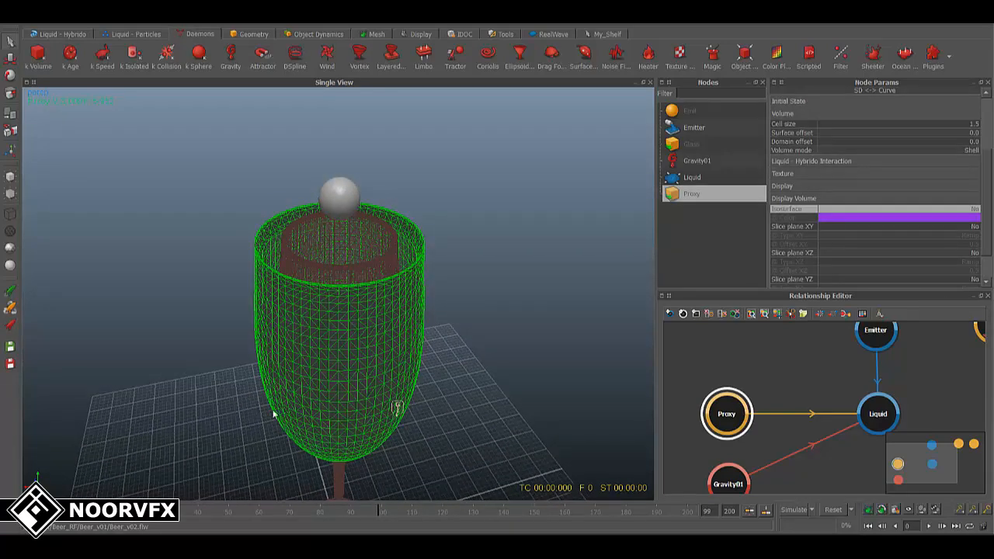
{"action": "left_click", "coordinate": [14, 215]}
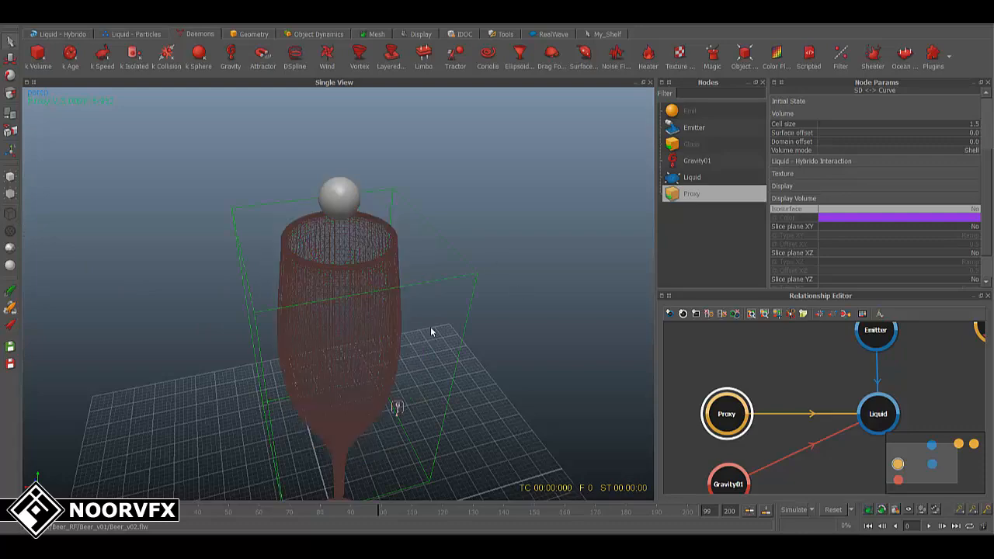
{"action": "left_click_drag", "start_coordinate": [431, 327], "coordinate": [376, 306], "text": "alt"}
{"action": "left_click", "coordinate": [517, 283]}
{"action": "left_click_drag", "start_coordinate": [518, 282], "coordinate": [494, 301], "text": "alt"}
{"action": "left_click", "coordinate": [527, 270]}
{"action": "left_click_drag", "start_coordinate": [561, 293], "coordinate": [543, 324], "text": "alt"}
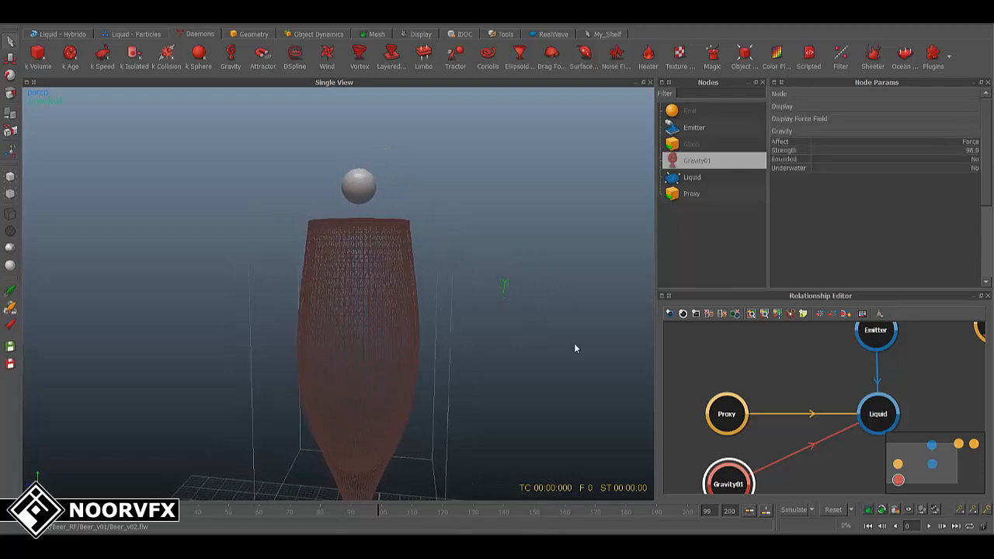
{"action": "left_click_drag", "start_coordinate": [477, 349], "coordinate": [491, 364], "text": "alt"}
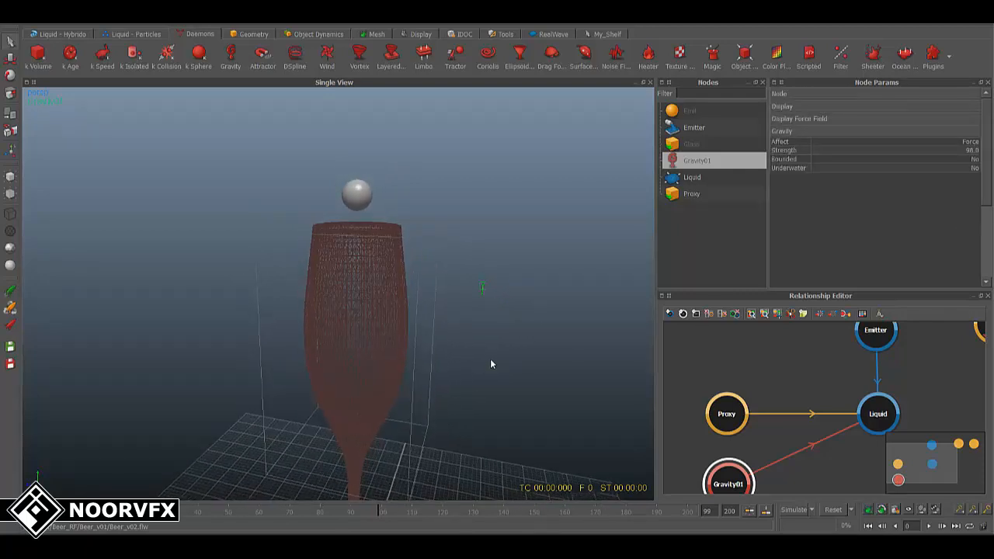
Stretch the Emit sphere vertically to a scale of about 7.5 and raise it above the glass to about Y 80.35.
{"action": "left_click", "coordinate": [367, 195]}
{"action": "left_click_drag", "start_coordinate": [368, 270], "coordinate": [388, 271], "text": "alt"}
{"action": "key", "text": "w"}
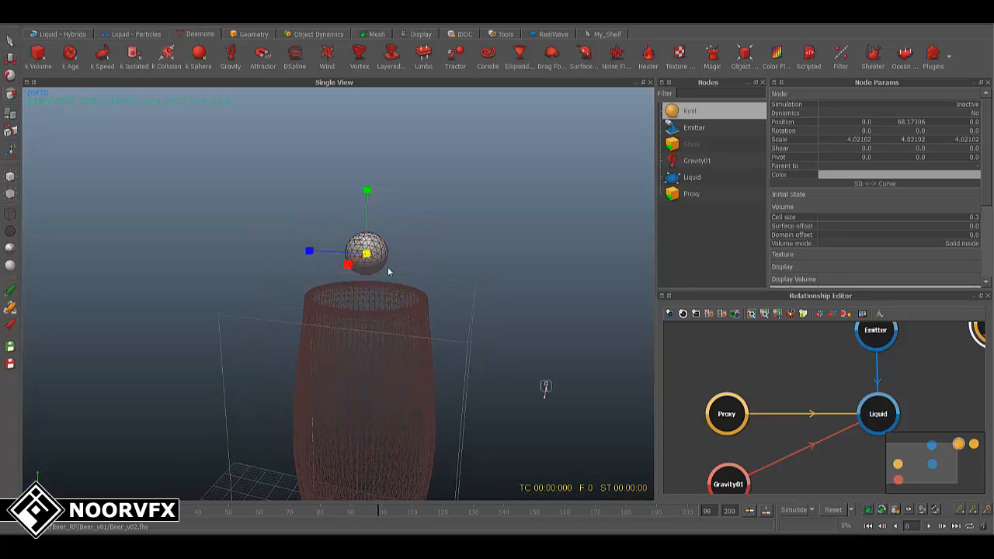
{"action": "left_click_drag", "start_coordinate": [367, 191], "coordinate": [366, 148]}
{"action": "key", "text": "w"}
{"action": "left_click_drag", "start_coordinate": [367, 191], "coordinate": [366, 46]}
{"action": "left_click_drag", "start_coordinate": [399, 254], "coordinate": [505, 353], "text": "alt"}
Set the Emitter node's initial velocity to Constant with a speed of 10.
{"action": "middle_click_drag", "start_coordinate": [900, 356], "coordinate": [845, 382], "text": "alt"}
{"action": "left_click", "coordinate": [830, 366]}
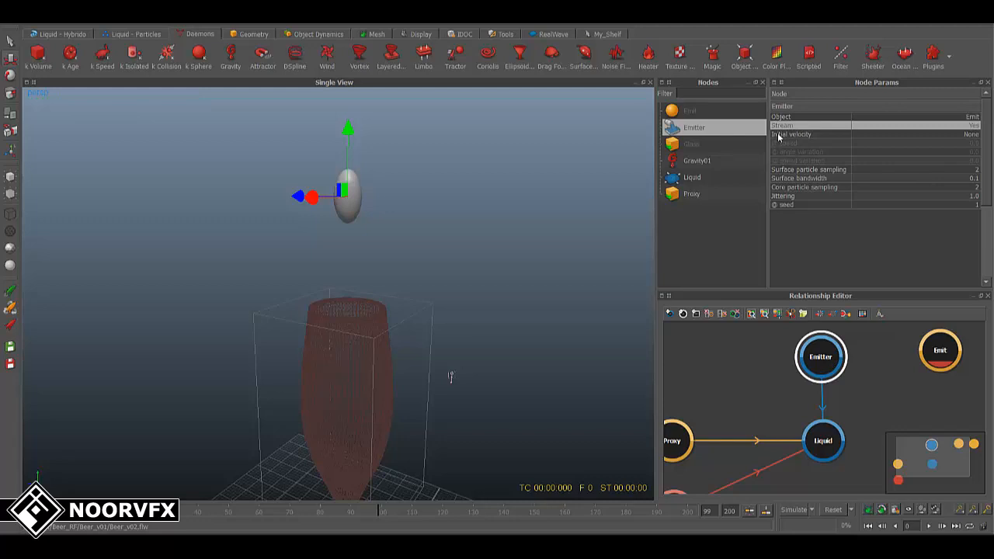
{"action": "left_click", "coordinate": [970, 137]}
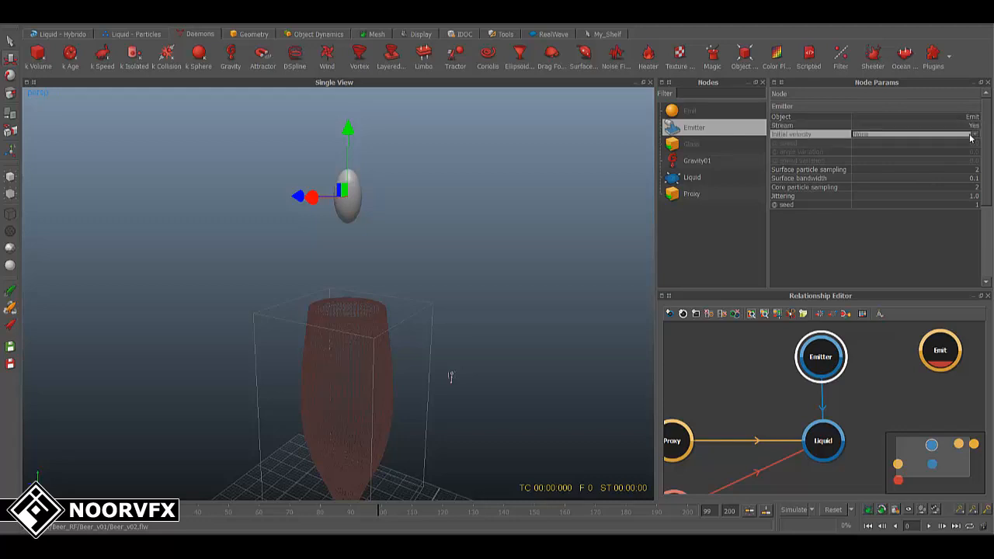
{"action": "left_click", "coordinate": [970, 136]}
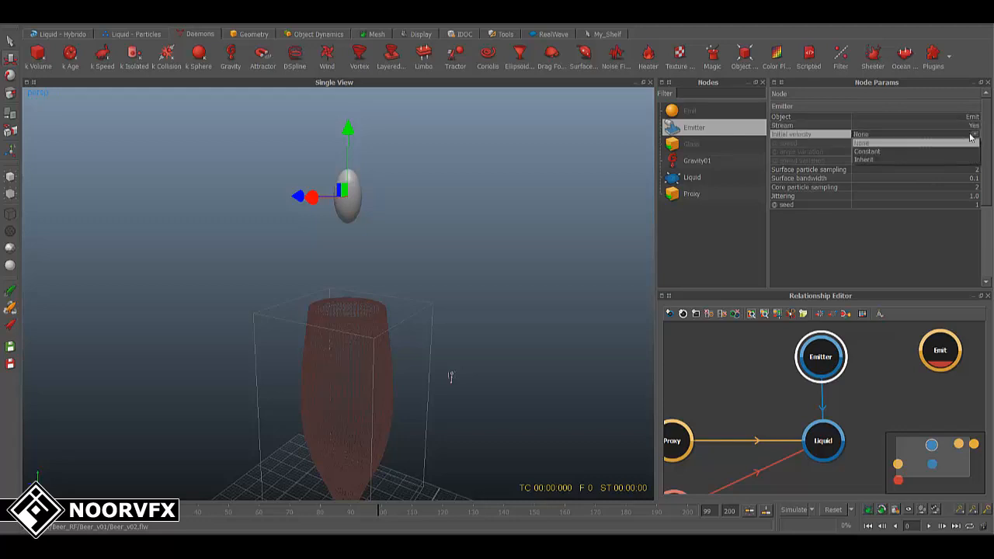
{"action": "left_click", "coordinate": [872, 152]}
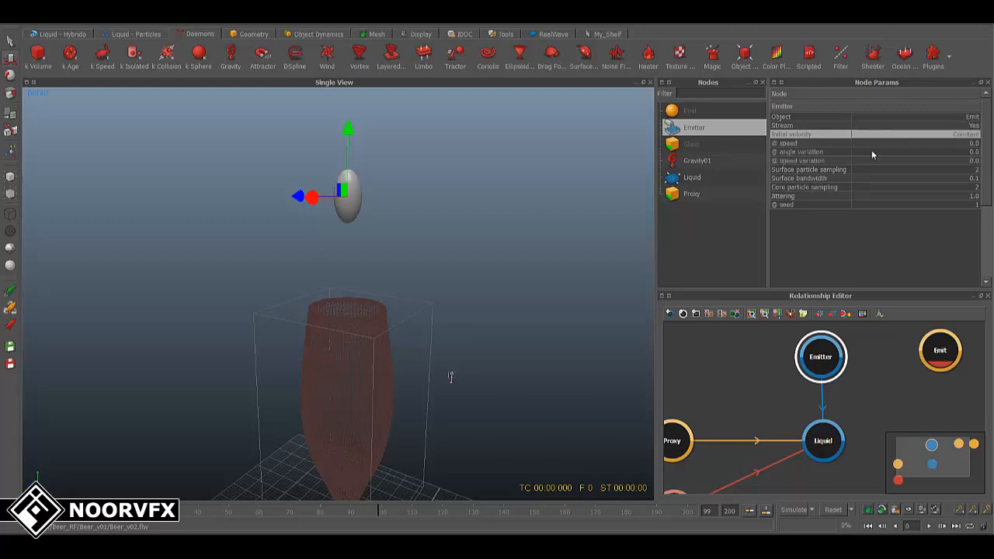
{"action": "double_click", "coordinate": [961, 144]}
{"action": "type", "text": "10"}
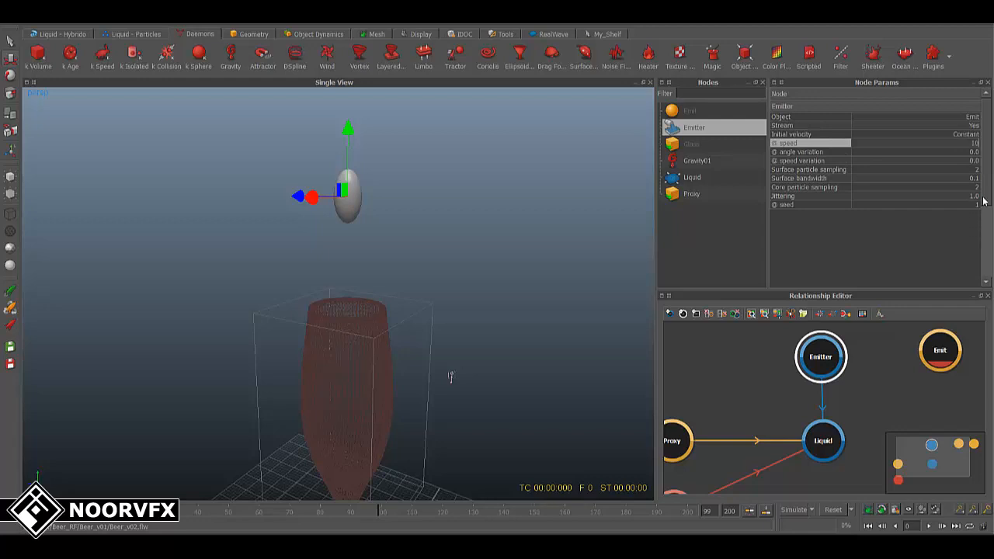
{"action": "key", "text": "Return"}
Reset the simulation and save the project.
{"action": "middle_click_drag", "start_coordinate": [465, 370], "coordinate": [477, 352], "text": "alt"}
{"action": "left_click_drag", "start_coordinate": [476, 353], "coordinate": [470, 357], "text": "alt"}
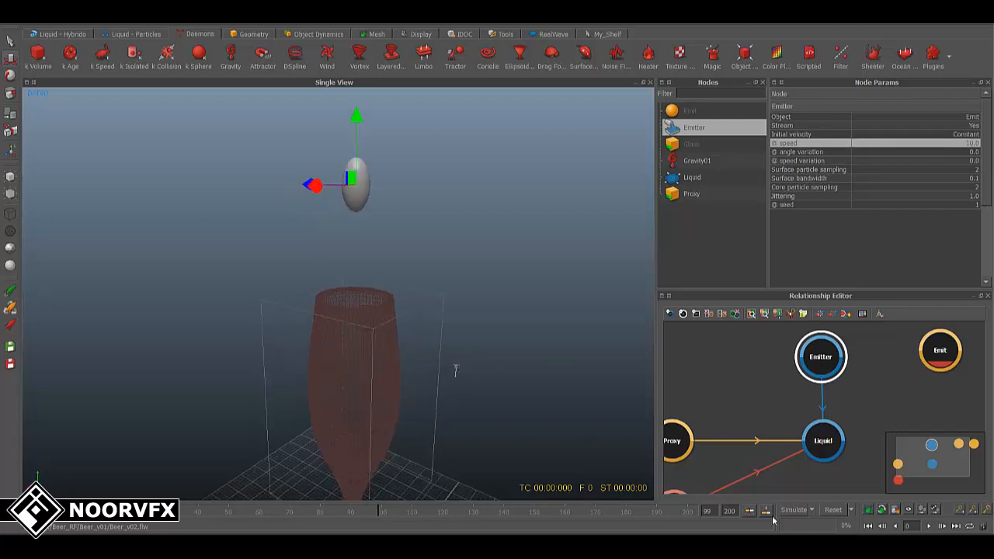
{"action": "left_click", "coordinate": [832, 509]}
{"action": "left_click", "coordinate": [466, 277]}
{"action": "middle_click_drag", "start_coordinate": [501, 346], "coordinate": [490, 337], "text": "alt"}
{"action": "left_click", "coordinate": [11, 22]}
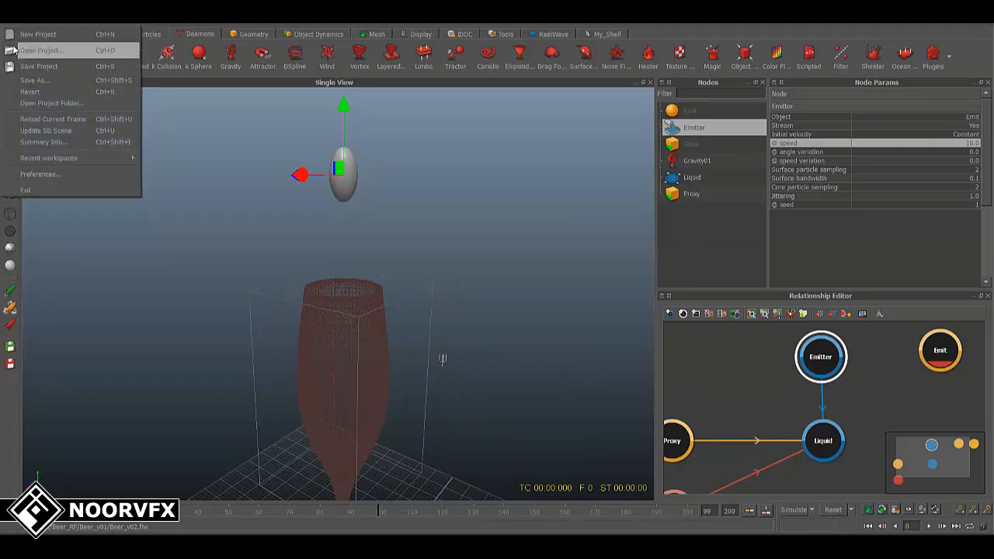
{"action": "left_click", "coordinate": [31, 68]}
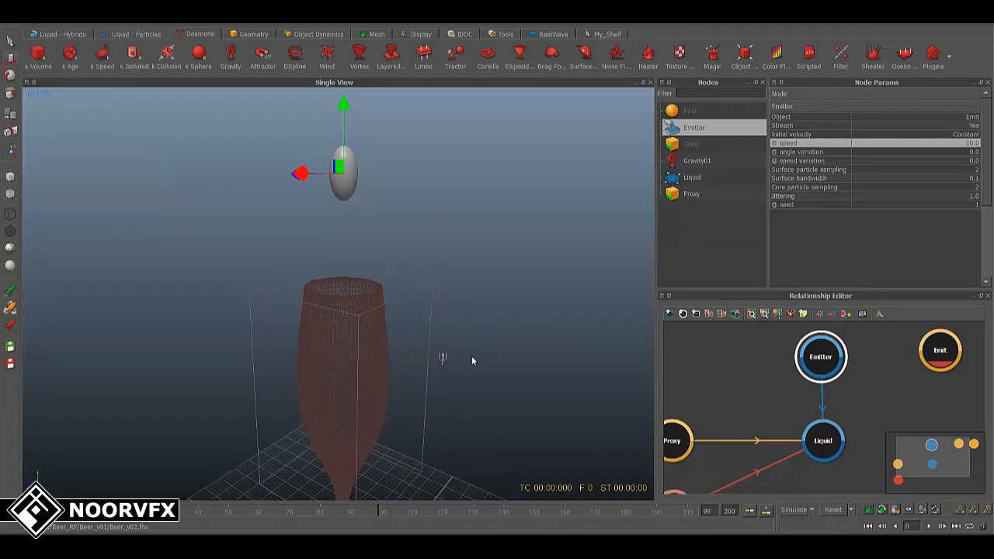
Hide the Emit sphere's geometry in the viewport and run the simulation.
{"action": "left_click", "coordinate": [348, 197]}
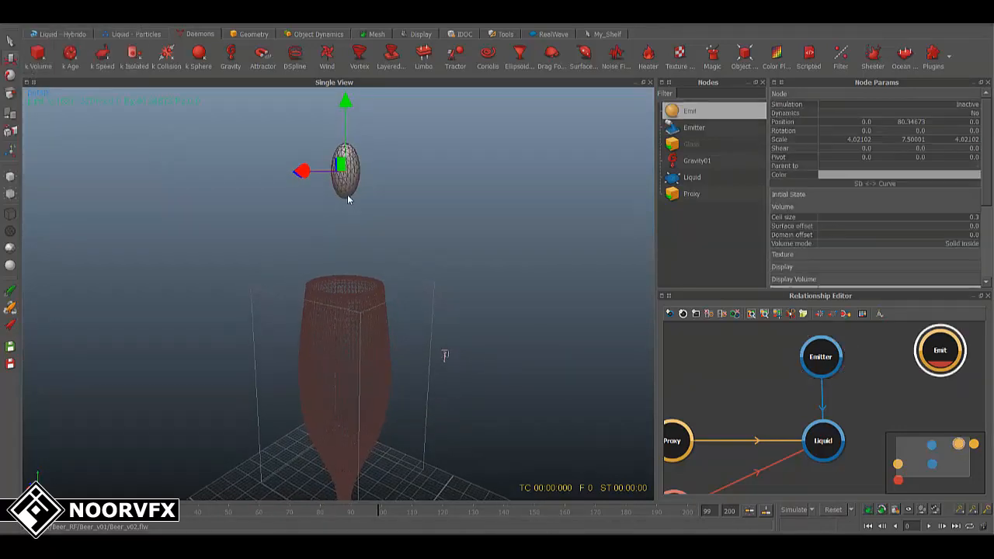
{"action": "left_click", "coordinate": [15, 195]}
{"action": "left_click_drag", "start_coordinate": [354, 362], "coordinate": [379, 343], "text": "alt"}
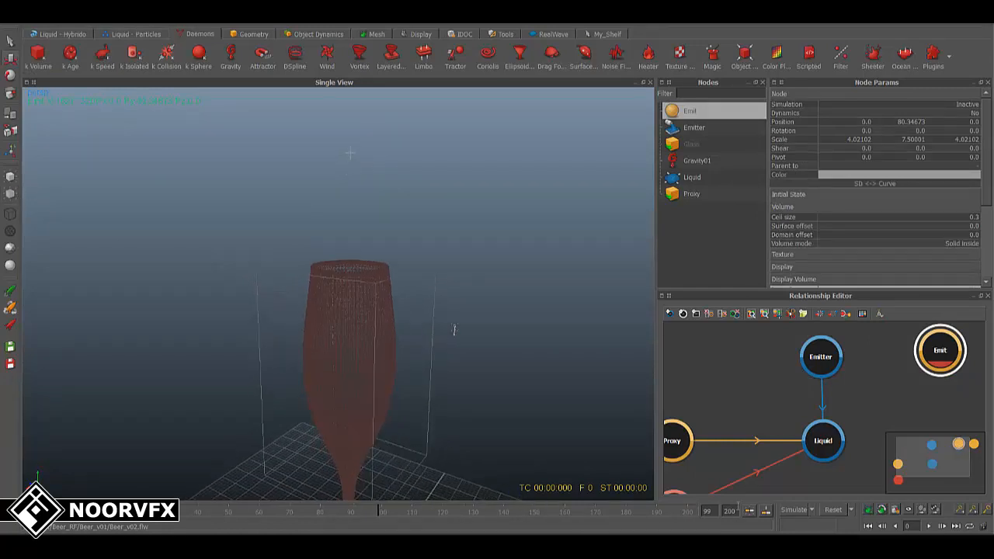
{"action": "left_click", "coordinate": [802, 514]}
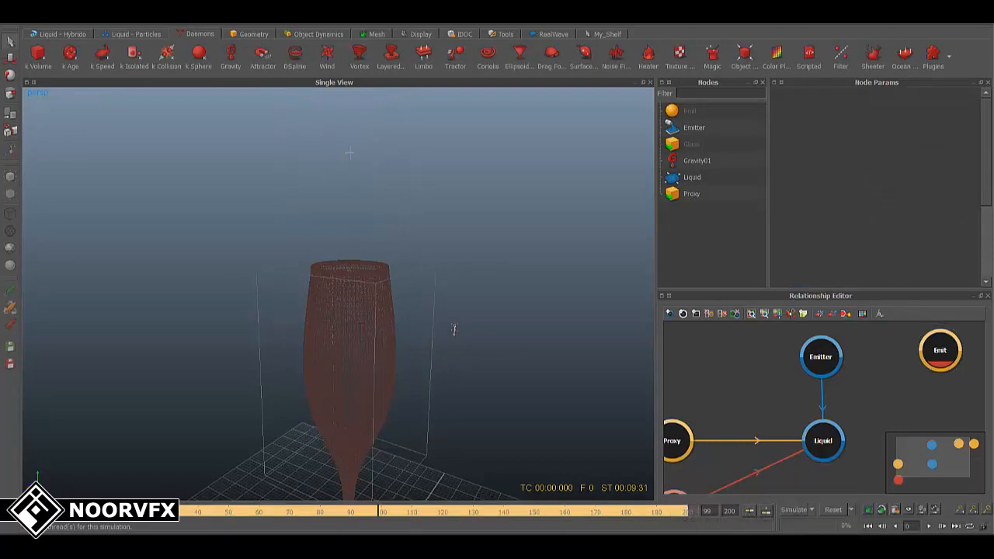
Scrub the simulated pour to frame 173 and check the liquid up close against the glass wall.
{"action": "left_click_drag", "start_coordinate": [77, 513], "coordinate": [604, 514]}
{"action": "left_click_drag", "start_coordinate": [481, 392], "coordinate": [489, 400], "text": "alt"}
{"action": "middle_click_drag", "start_coordinate": [490, 401], "coordinate": [492, 344], "text": "alt"}
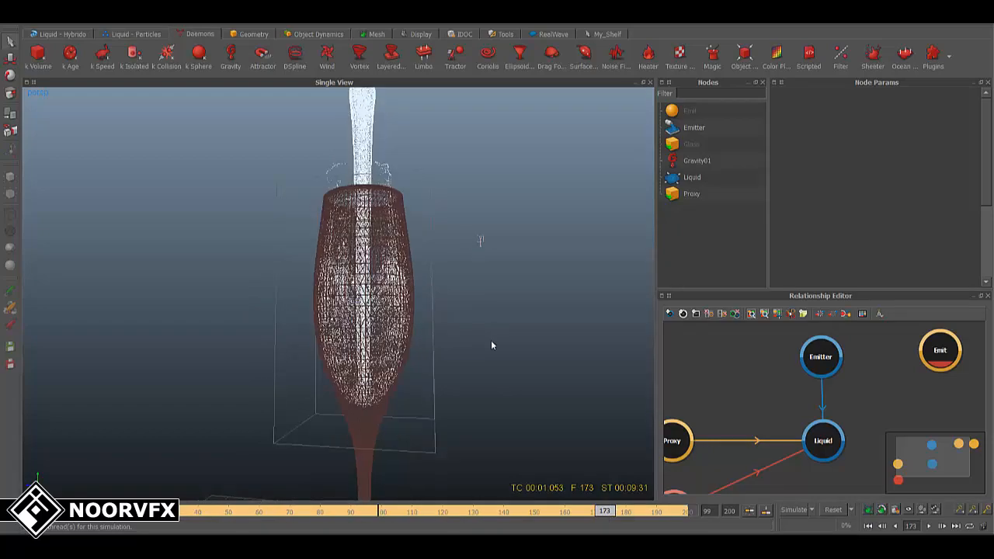
{"action": "right_click_drag", "start_coordinate": [491, 344], "coordinate": [510, 374], "text": "alt"}
{"action": "left_click_drag", "start_coordinate": [510, 374], "coordinate": [435, 351], "text": "alt"}
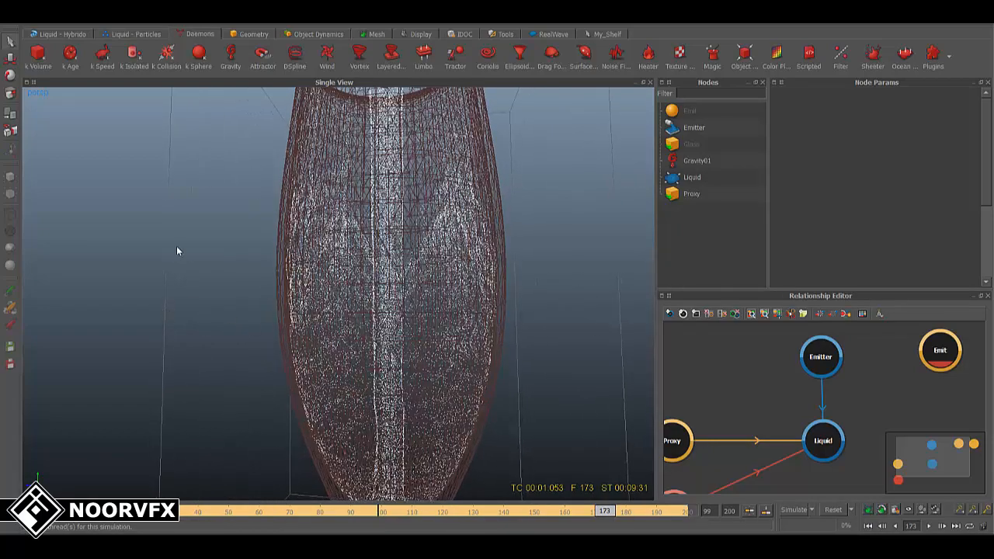
{"action": "left_click_drag", "start_coordinate": [378, 350], "coordinate": [326, 356], "text": "alt"}
{"action": "right_click_drag", "start_coordinate": [380, 365], "coordinate": [460, 408], "text": "alt"}
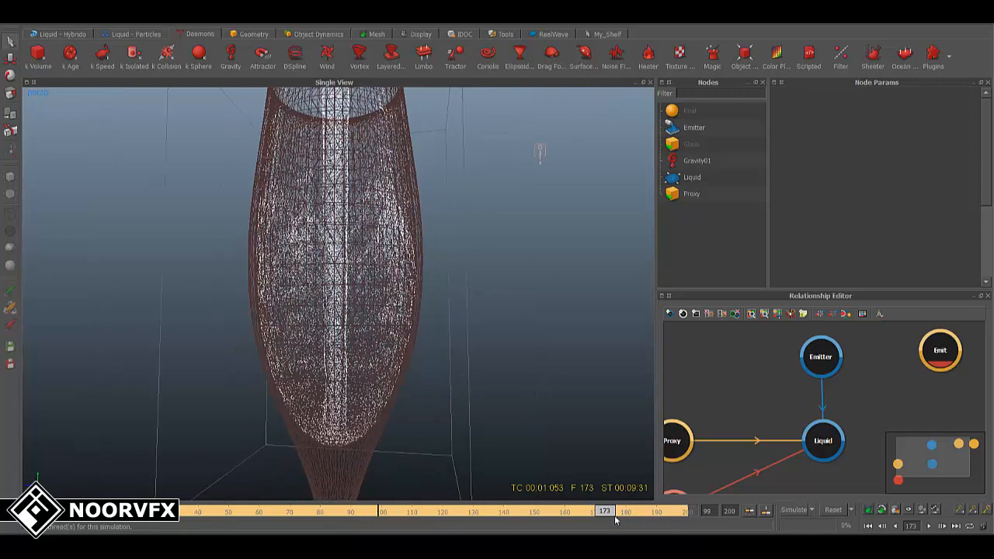
Review the pour and rim splashes at frame 200, and return the timeline to frame 0.
{"action": "left_click_drag", "start_coordinate": [615, 521], "coordinate": [724, 517]}
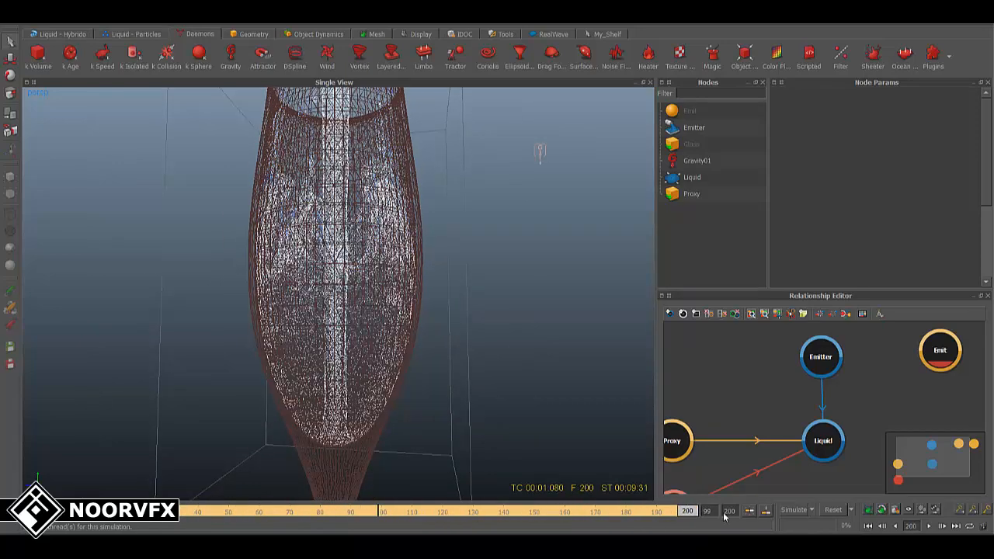
{"action": "middle_click_drag", "start_coordinate": [459, 322], "coordinate": [454, 353], "text": "alt"}
{"action": "right_click_drag", "start_coordinate": [454, 354], "coordinate": [435, 374], "text": "alt"}
{"action": "left_click_drag", "start_coordinate": [435, 374], "coordinate": [432, 382], "text": "alt"}
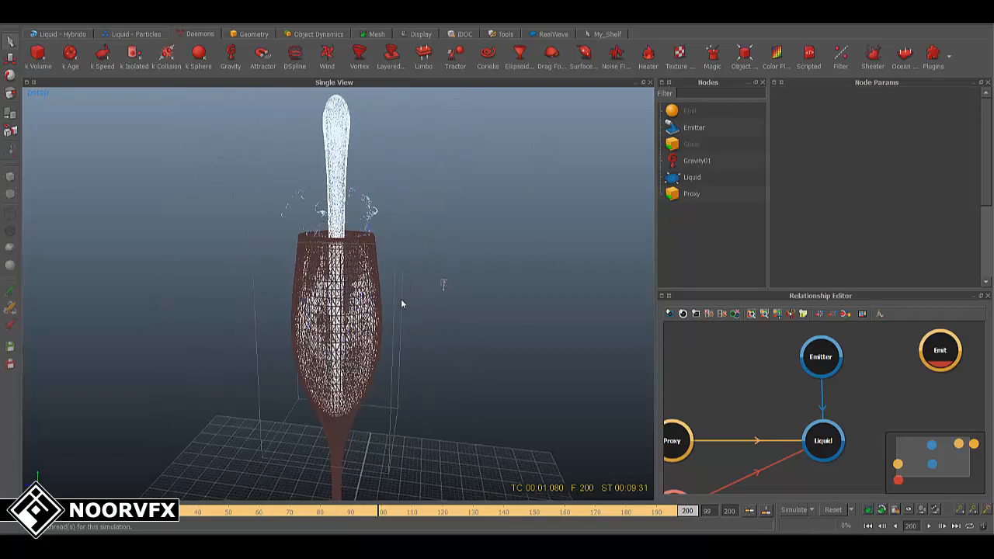
{"action": "middle_click_drag", "start_coordinate": [402, 302], "coordinate": [401, 330], "text": "alt"}
{"action": "mouse_move", "coordinate": [401, 329]}
{"action": "right_mouse_down", "text": "alt"}
{"action": "mouse_move", "coordinate": [400, 321]}
{"action": "mouse_move", "coordinate": [414, 333]}
{"action": "right_mouse_up", "text": "alt"}
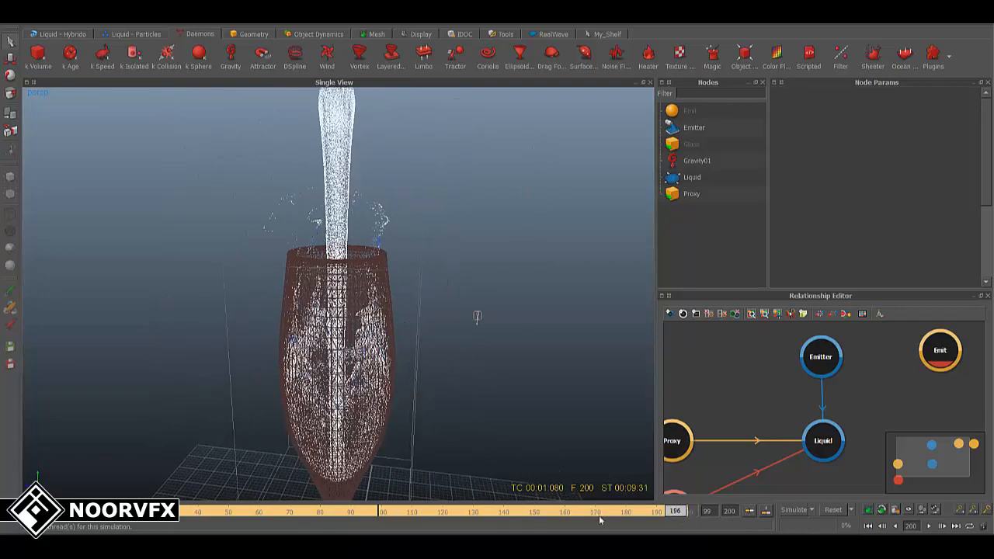
{"action": "left_click_drag", "start_coordinate": [598, 520], "coordinate": [60, 526]}
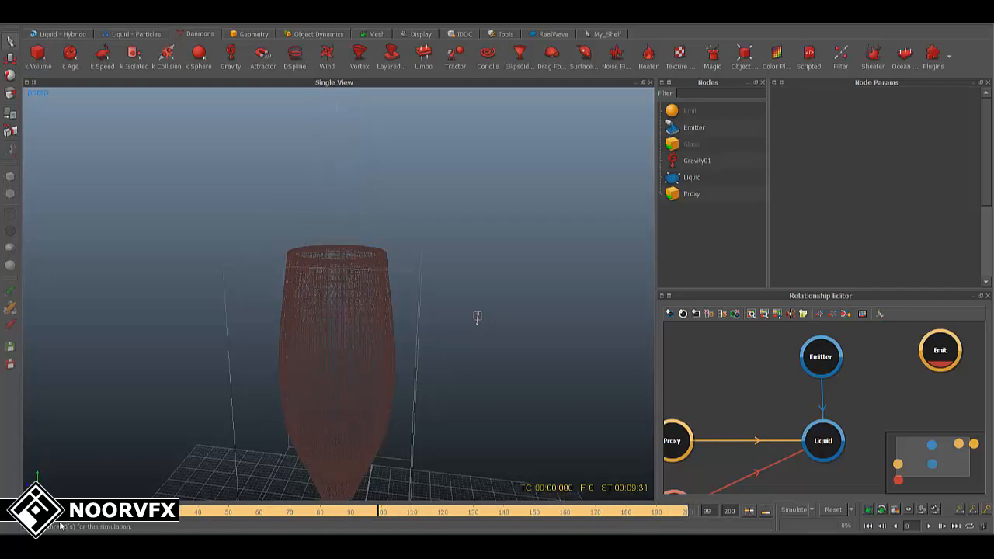
Reset the simulation to clear the cached frames.
{"action": "middle_click_drag", "start_coordinate": [577, 344], "coordinate": [572, 321], "text": "alt"}
{"action": "right_click_drag", "start_coordinate": [570, 323], "coordinate": [553, 323], "text": "alt"}
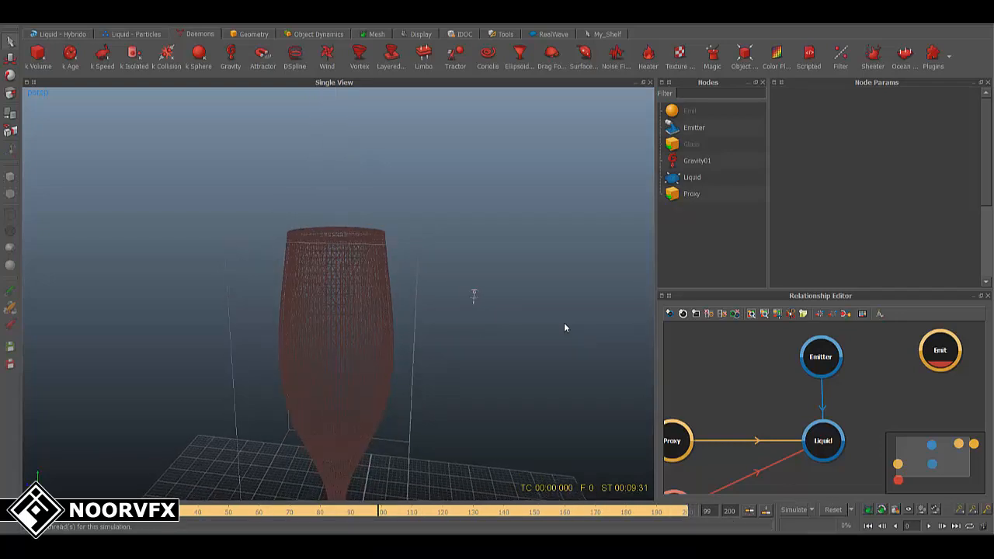
{"action": "middle_click_drag", "start_coordinate": [553, 323], "coordinate": [558, 336], "text": "alt"}
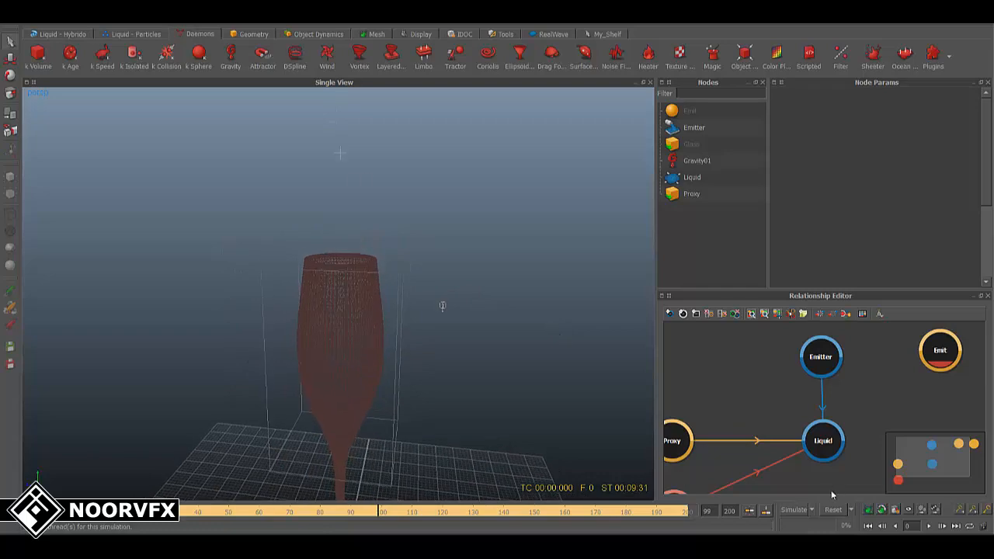
{"action": "left_click", "coordinate": [832, 509]}
{"action": "left_click", "coordinate": [457, 277]}
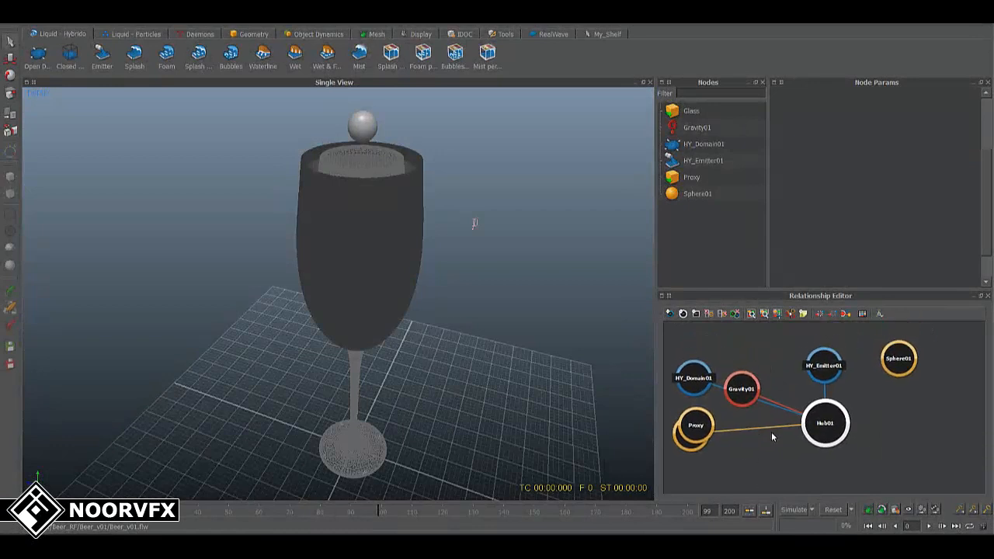
Rearrange the relationship graph with Gravity01 below Hub01, Proxy beside Sphere01 and Glass level with the hub.
{"action": "middle_click_drag", "start_coordinate": [801, 437], "coordinate": [773, 412]}
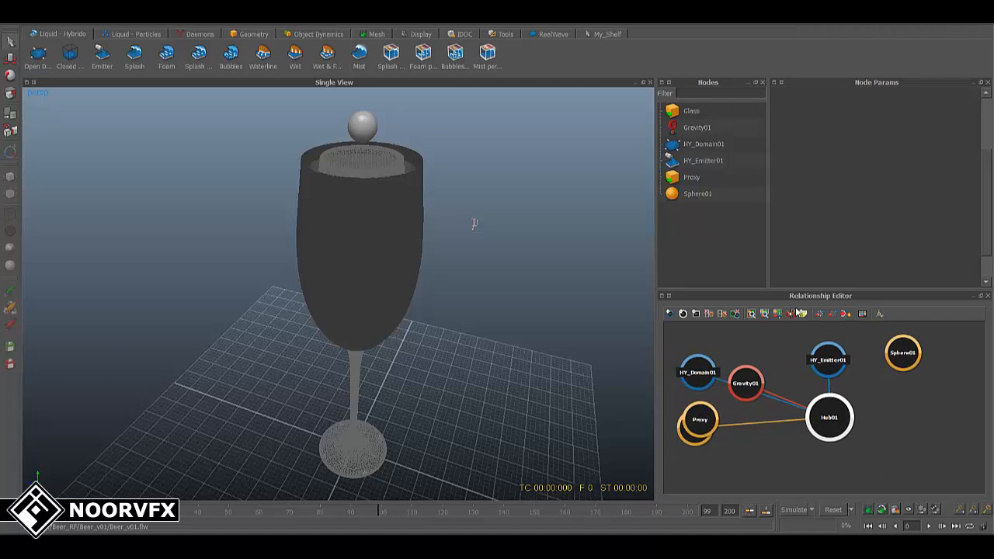
{"action": "left_click_drag", "start_coordinate": [755, 393], "coordinate": [841, 492]}
{"action": "left_click_drag", "start_coordinate": [707, 427], "coordinate": [868, 369]}
{"action": "middle_click_drag", "start_coordinate": [829, 420], "coordinate": [894, 418]}
{"action": "left_click", "coordinate": [673, 437]}
{"action": "left_click_drag", "start_coordinate": [673, 436], "coordinate": [672, 423]}
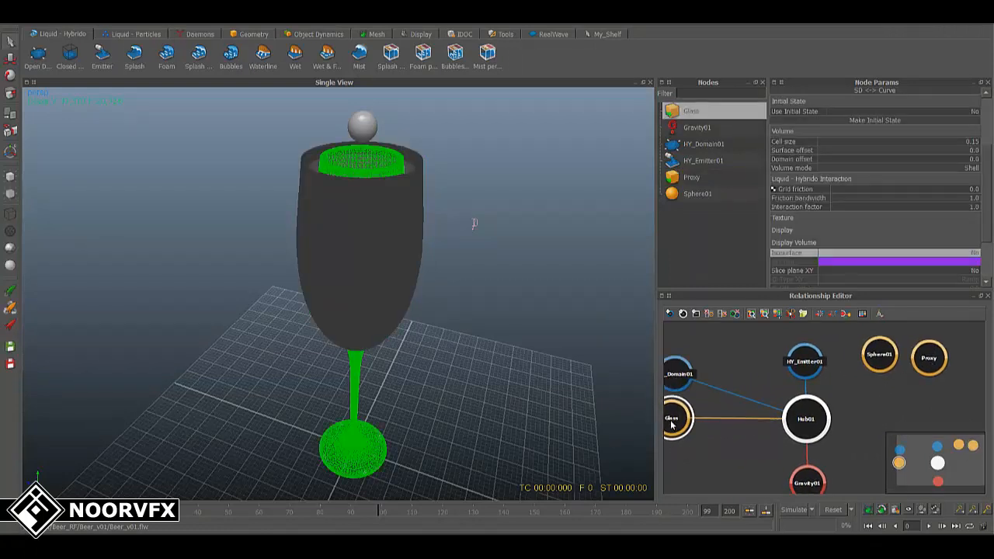
Move HY_Domain01 in the relationship graph closer to HY_Emitter01, keeping it above the Glass–Hub01 link.
{"action": "left_click_drag", "start_coordinate": [680, 386], "coordinate": [732, 381]}
{"action": "left_click", "coordinate": [776, 382]}
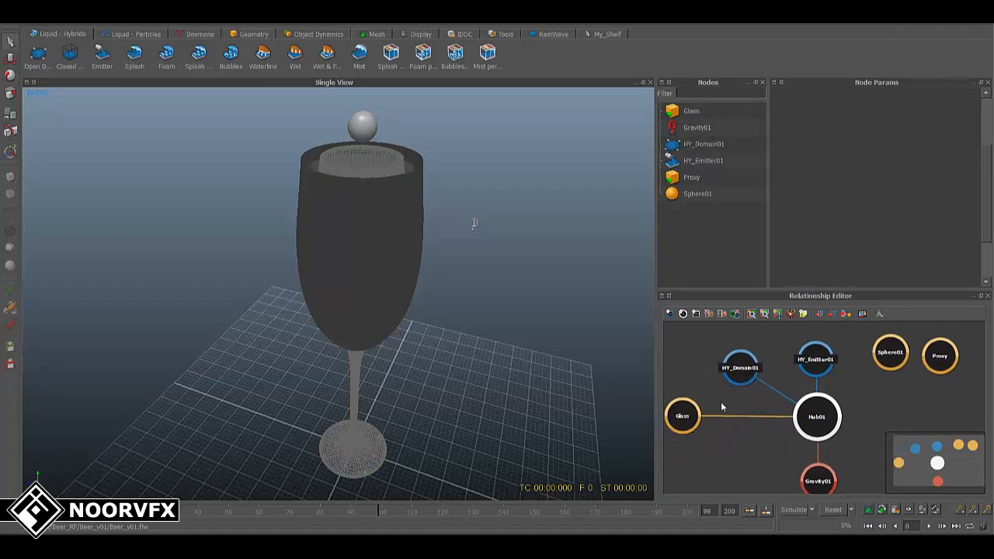
{"action": "left_click", "coordinate": [679, 421]}
{"action": "middle_click_drag", "start_coordinate": [841, 397], "coordinate": [816, 395]}
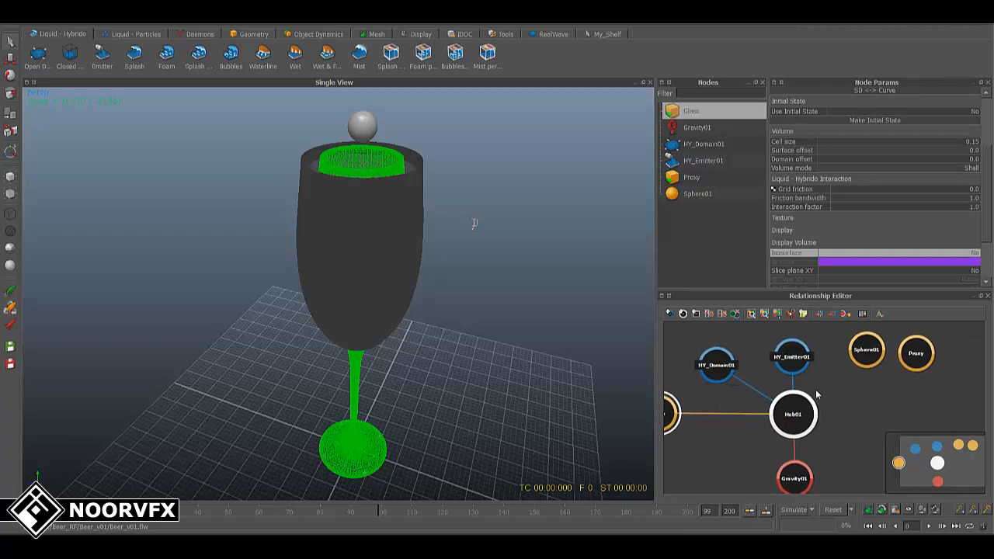
Disconnect Glass from Hub01 and place the Glass node beside Proxy, outside the simulation network.
{"action": "left_click", "coordinate": [714, 435]}
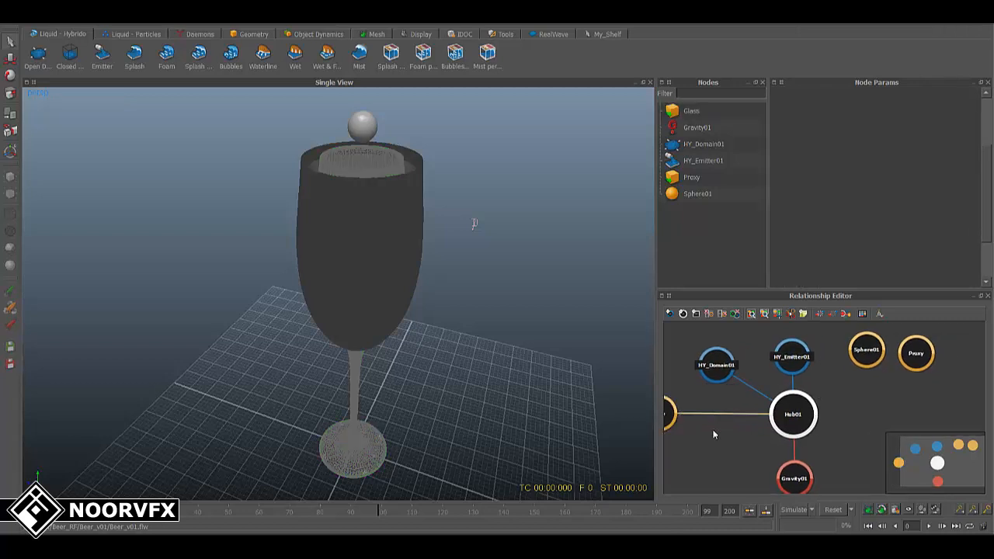
{"action": "left_click_drag", "start_coordinate": [672, 421], "coordinate": [900, 400]}
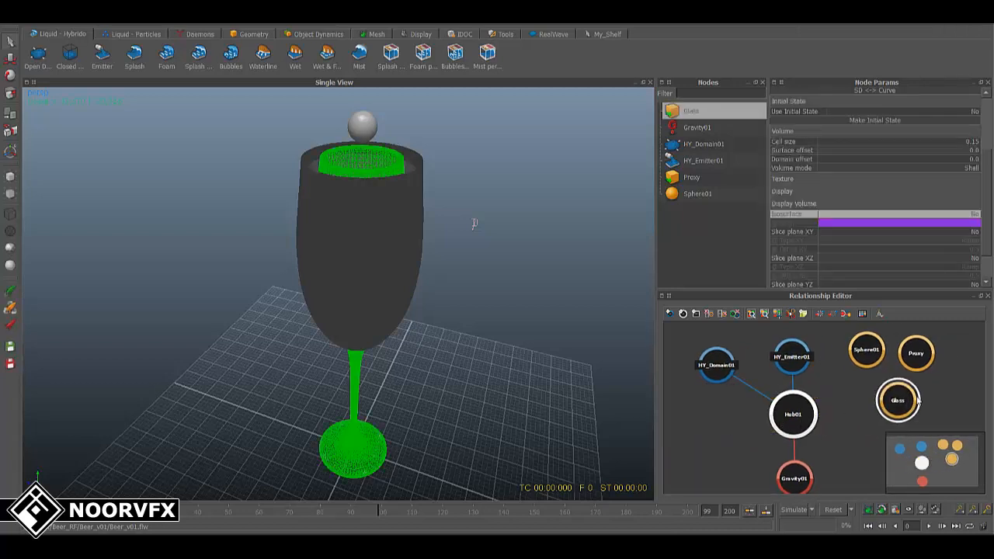
{"action": "middle_click_drag", "start_coordinate": [901, 400], "coordinate": [841, 400]}
{"action": "left_click_drag", "start_coordinate": [839, 406], "coordinate": [910, 365]}
{"action": "left_click", "coordinate": [862, 363]}
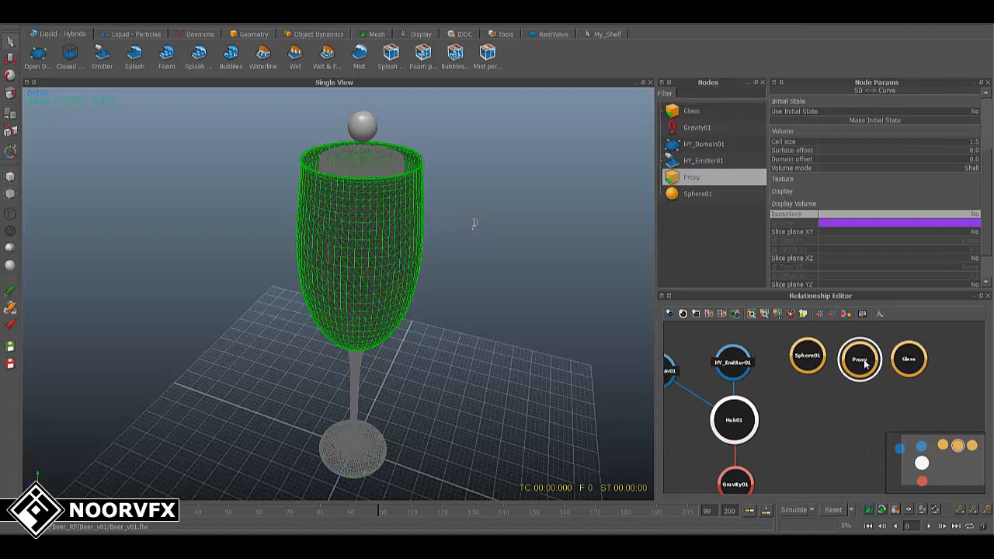
{"action": "left_click", "coordinate": [868, 388]}
Delete Hub01 from the relationship graph and put HY_Domain01 in its place between HY_Emitter01 and Gravity01.
{"action": "middle_click_drag", "start_coordinate": [743, 427], "coordinate": [769, 427]}
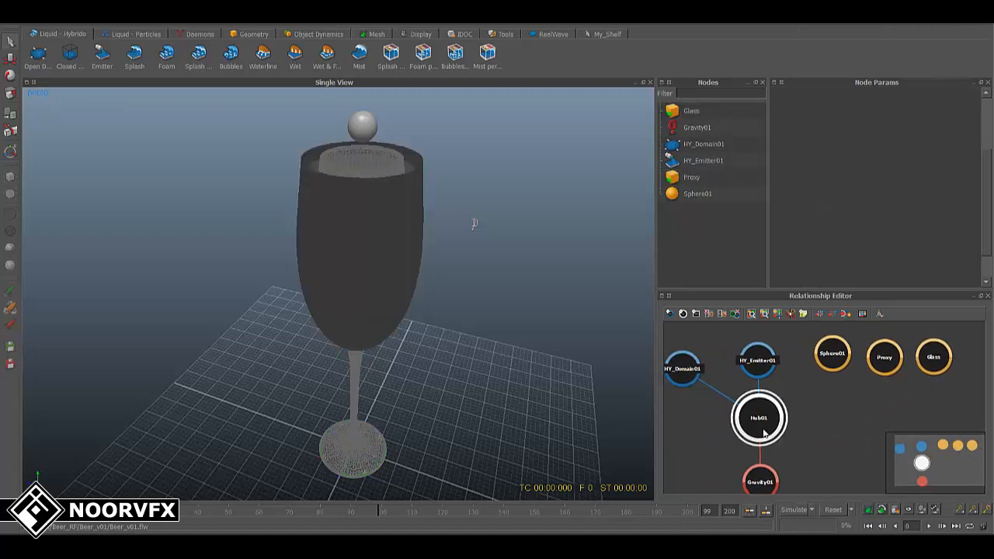
{"action": "key", "text": "Delete"}
{"action": "left_click_drag", "start_coordinate": [683, 374], "coordinate": [757, 431]}
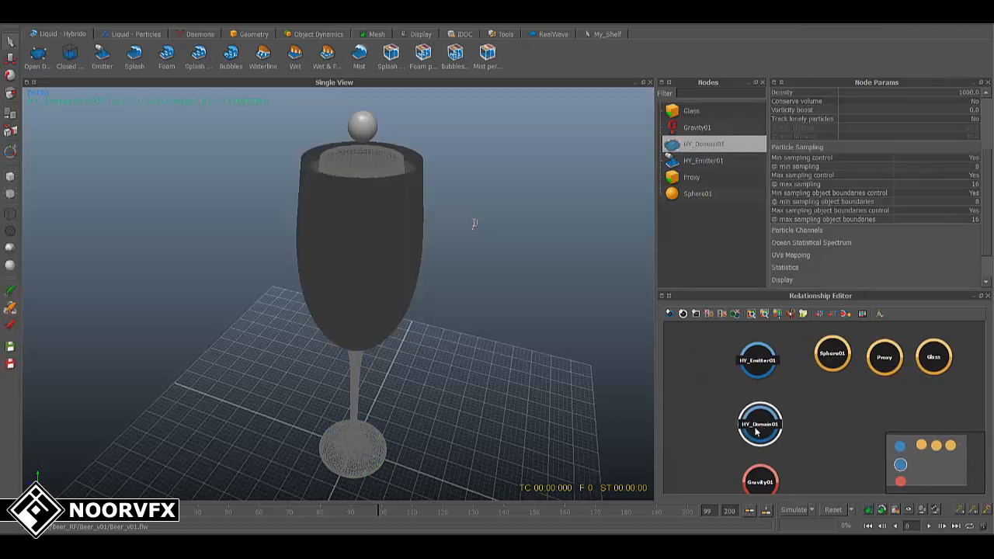
Rename the HY_Domain01 node as Liquid.
{"action": "right_click", "coordinate": [760, 425]}
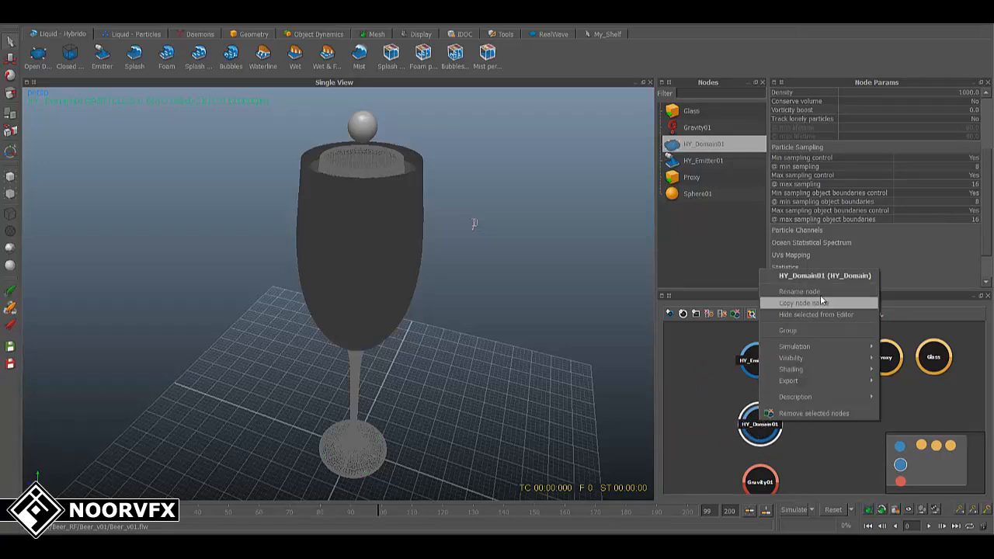
{"action": "left_click", "coordinate": [803, 291]}
{"action": "key", "text": "BackSpace"}
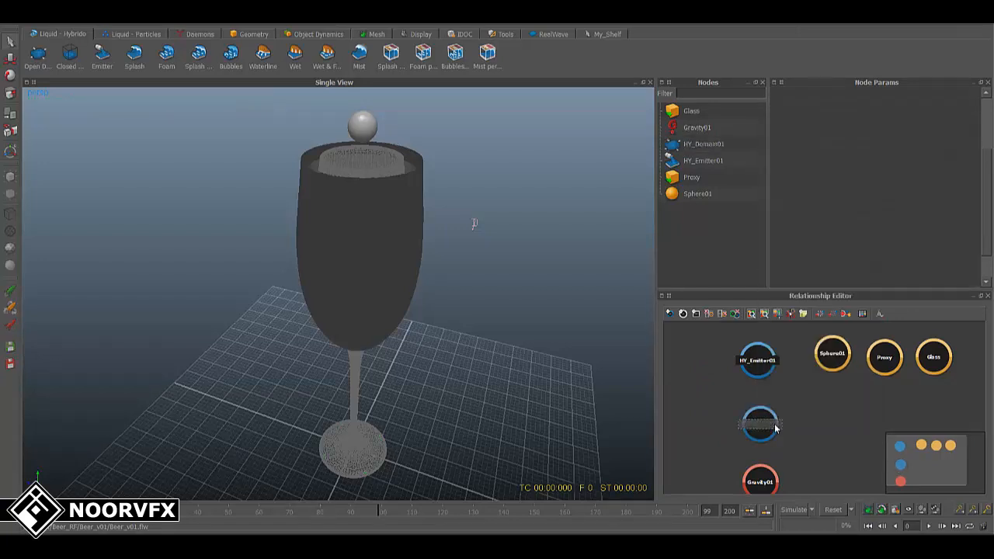
{"action": "type", "text": "Liquid"}
{"action": "key", "text": "Return"}
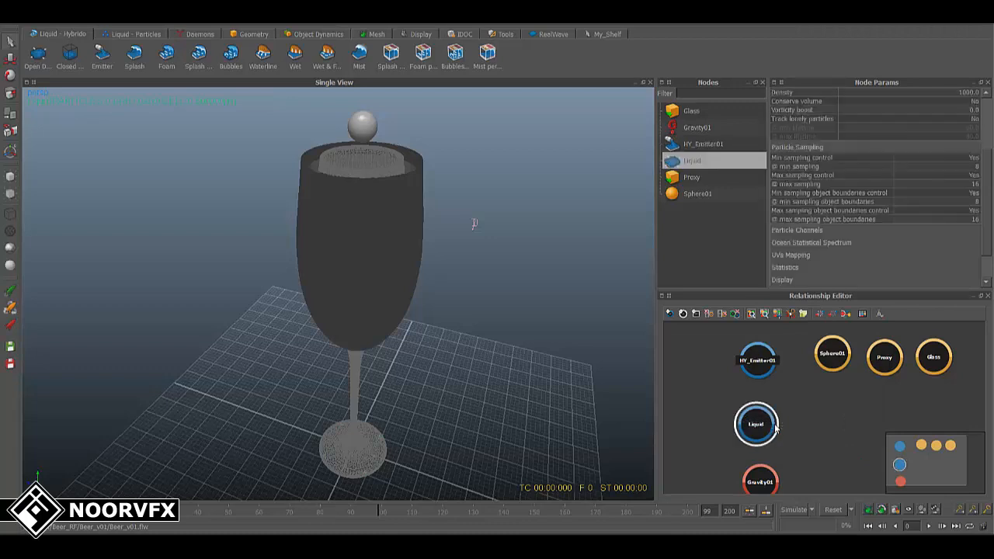
Connect HY_Emitter01 to Liquid, and move Gravity01 to the left of Liquid and link it to Liquid.
{"action": "left_click_drag", "start_coordinate": [763, 428], "coordinate": [767, 426]}
{"action": "left_click_drag", "start_coordinate": [760, 381], "coordinate": [760, 423]}
{"action": "left_click_drag", "start_coordinate": [761, 478], "coordinate": [687, 429]}
{"action": "scroll", "coordinate": [687, 429], "scroll_direction": "up", "scroll_amount": 3}
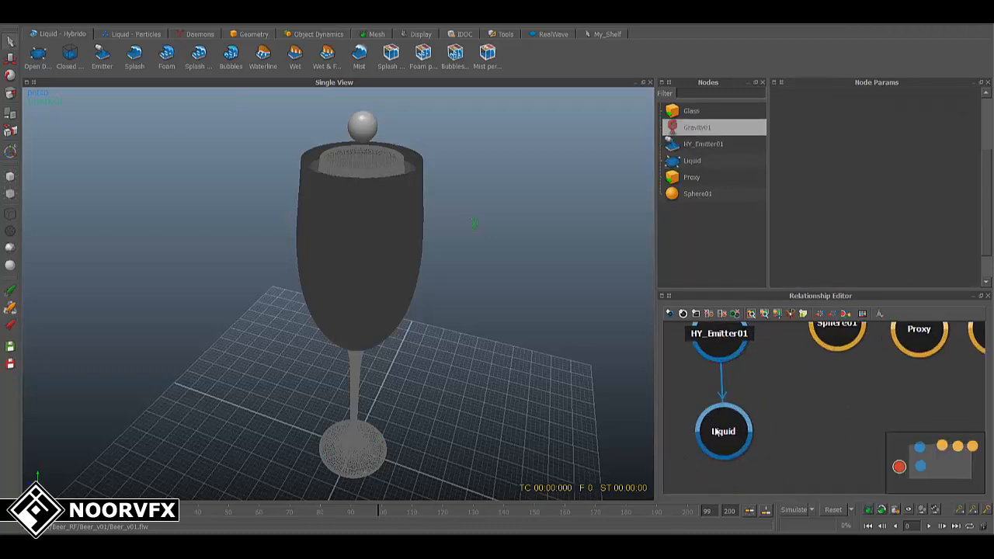
{"action": "middle_click_drag", "start_coordinate": [713, 429], "coordinate": [852, 466]}
{"action": "left_click_drag", "start_coordinate": [782, 473], "coordinate": [863, 469]}
Move Proxy to the right of Liquid and connect it to Liquid in the relationship graph.
{"action": "mouse_move", "coordinate": [800, 445]}
{"action": "middle_mouse_down"}
{"action": "mouse_move", "coordinate": [701, 417]}
{"action": "mouse_move", "coordinate": [663, 438]}
{"action": "middle_mouse_up"}
{"action": "middle_click_drag", "start_coordinate": [891, 414], "coordinate": [783, 423]}
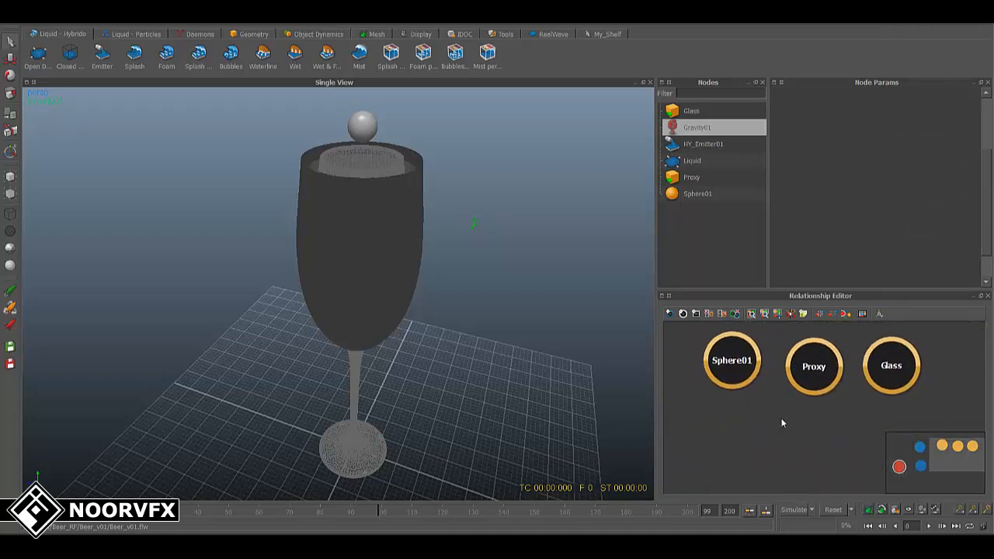
{"action": "left_click", "coordinate": [749, 370]}
{"action": "left_click_drag", "start_coordinate": [802, 387], "coordinate": [731, 456]}
{"action": "middle_click_drag", "start_coordinate": [825, 434], "coordinate": [967, 399]}
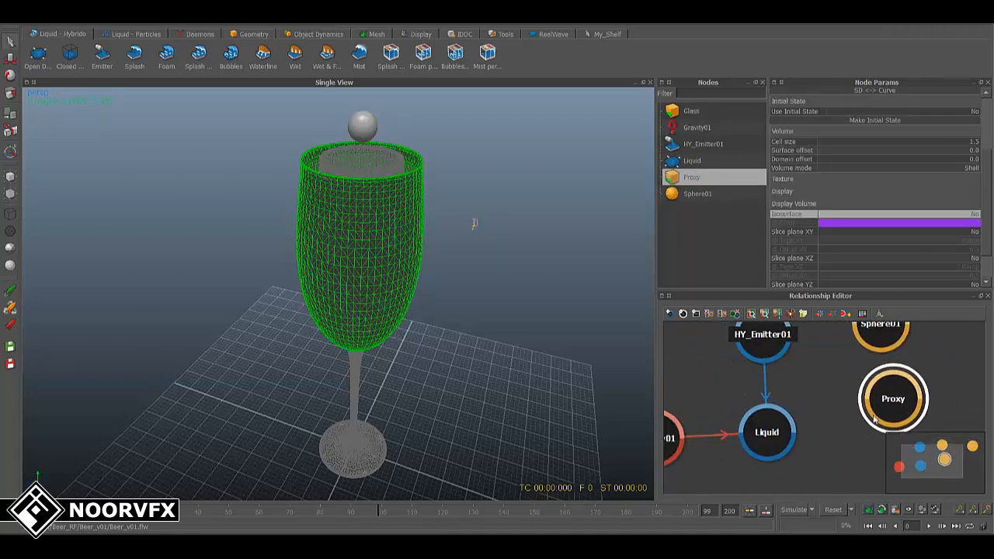
{"action": "left_click_drag", "start_coordinate": [874, 419], "coordinate": [765, 433]}
Place the unconnected Sphere01 node beside Glass, away from the linked nodes.
{"action": "middle_click_drag", "start_coordinate": [817, 405], "coordinate": [690, 411]}
{"action": "mouse_move", "coordinate": [770, 374]}
{"action": "middle_mouse_down"}
{"action": "mouse_move", "coordinate": [803, 385]}
{"action": "mouse_move", "coordinate": [810, 400]}
{"action": "middle_mouse_up"}
{"action": "left_click", "coordinate": [688, 353]}
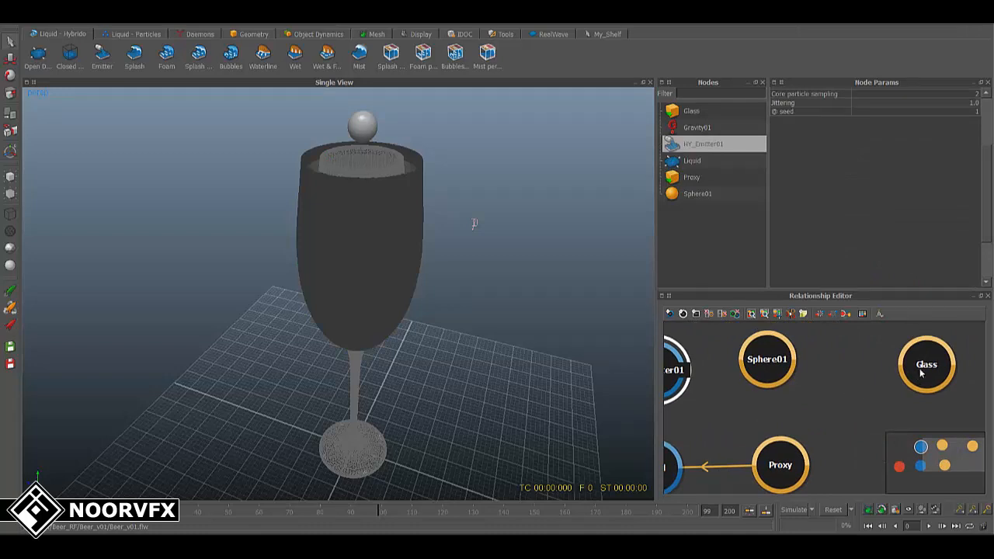
{"action": "left_click", "coordinate": [921, 372]}
{"action": "left_click_drag", "start_coordinate": [777, 374], "coordinate": [850, 381]}
{"action": "left_click", "coordinate": [782, 409]}
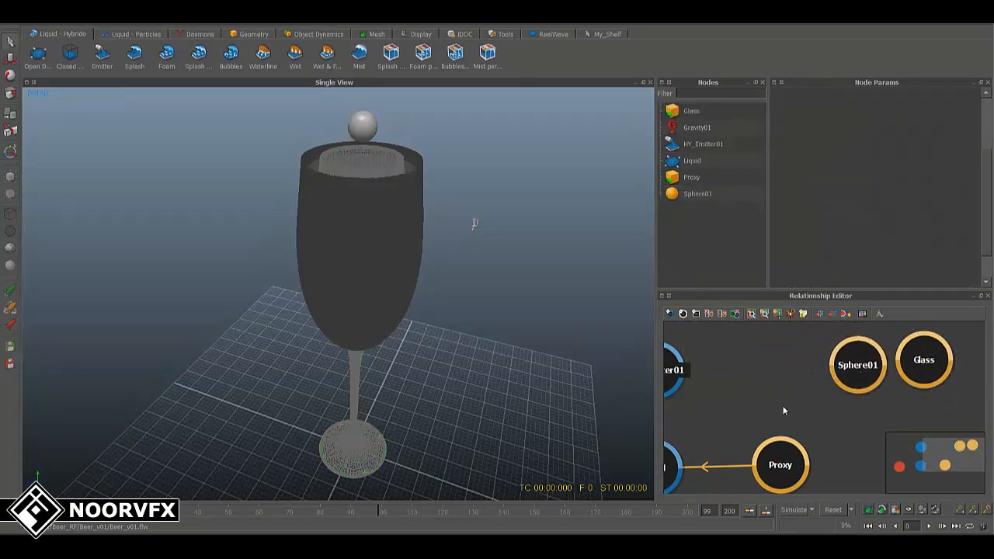
{"action": "middle_click_drag", "start_coordinate": [783, 410], "coordinate": [893, 381]}
Set the Proxy's grid friction to 0.02.
{"action": "left_click", "coordinate": [881, 430]}
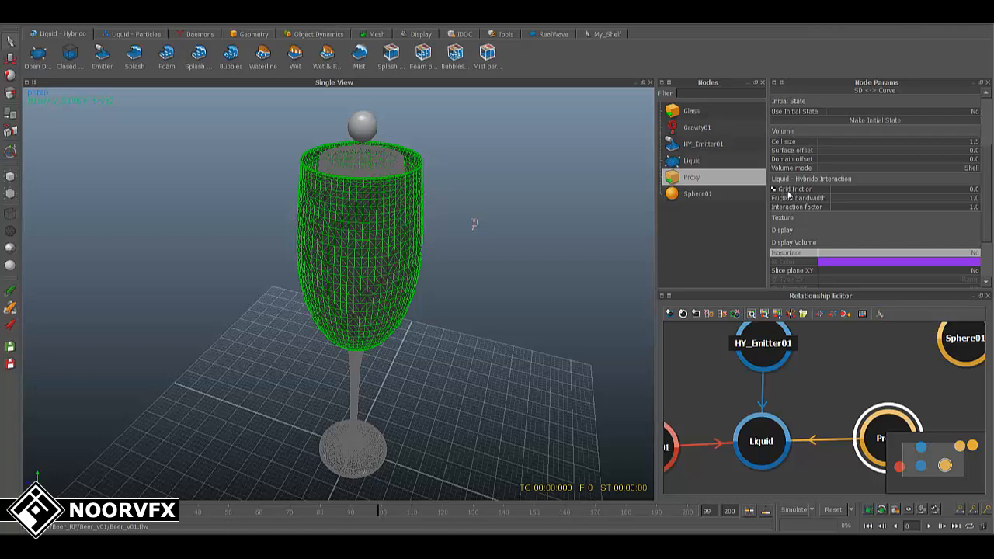
{"action": "left_click", "coordinate": [951, 191]}
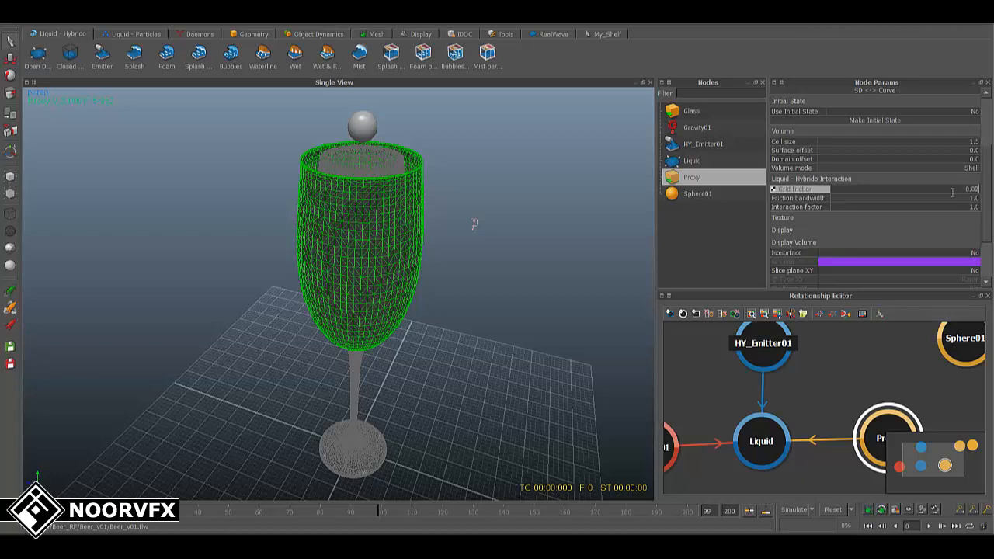
{"action": "key", "text": "Return"}
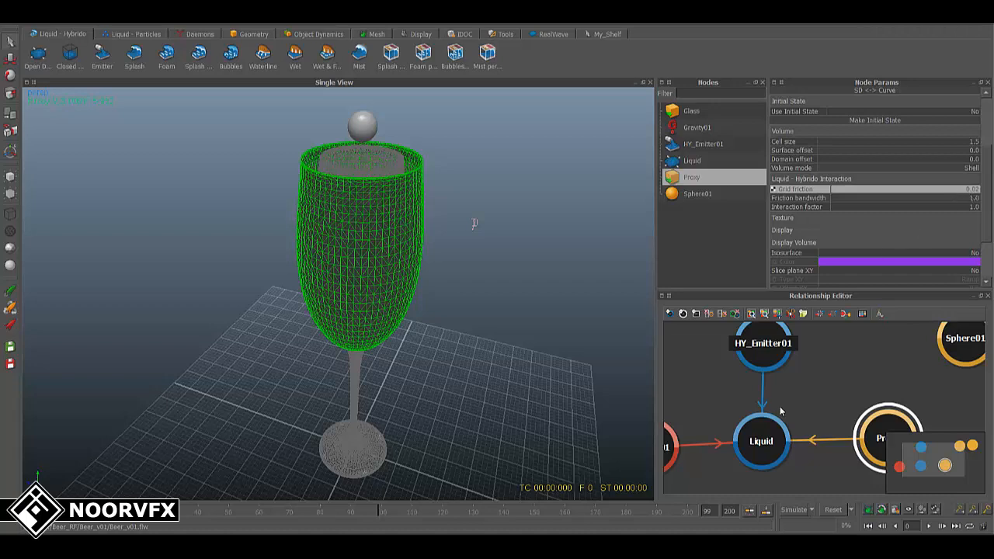
Give HY_Emitter01 a Constant initial velocity with a speed of 50.
{"action": "middle_click_drag", "start_coordinate": [780, 412], "coordinate": [822, 397]}
{"action": "left_click", "coordinate": [693, 429]}
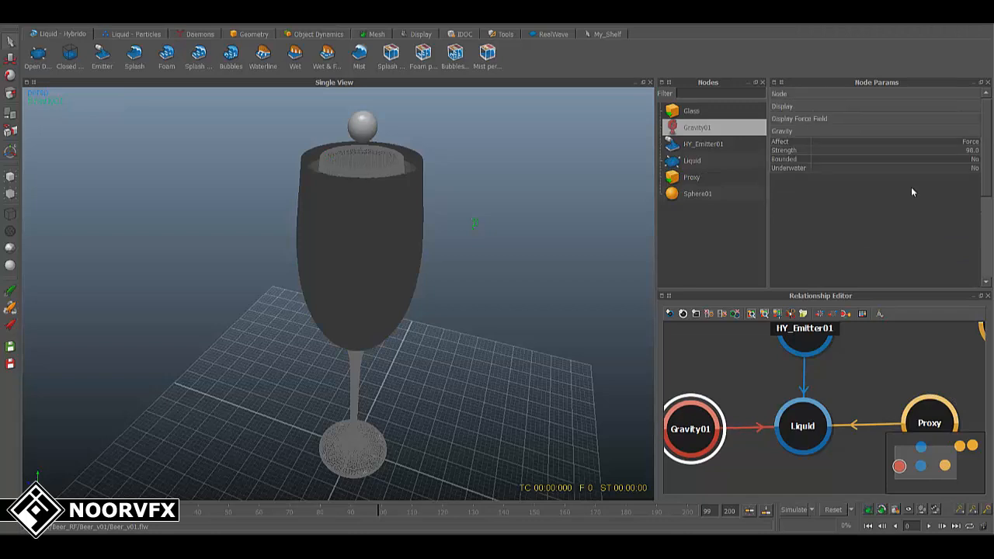
{"action": "middle_click_drag", "start_coordinate": [773, 412], "coordinate": [750, 431]}
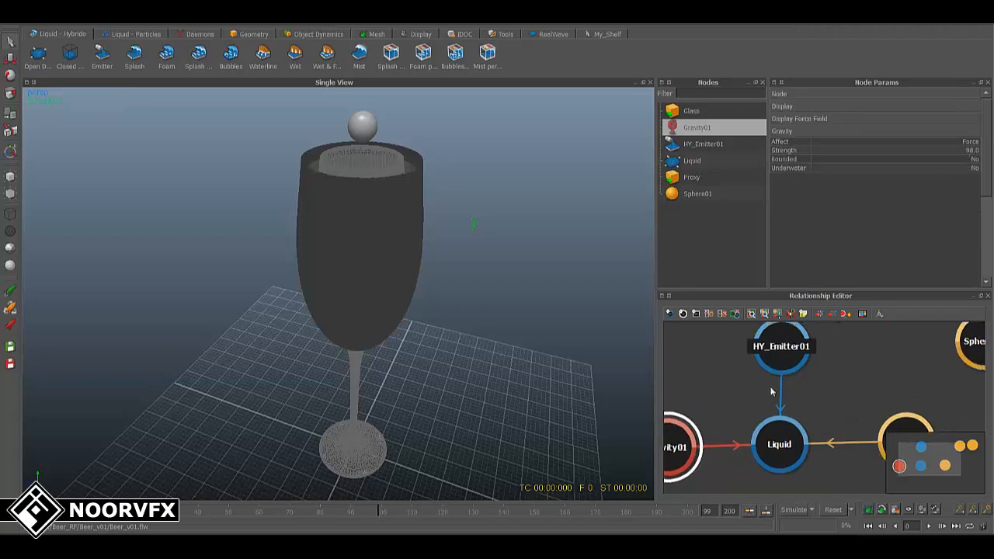
{"action": "left_click", "coordinate": [781, 358]}
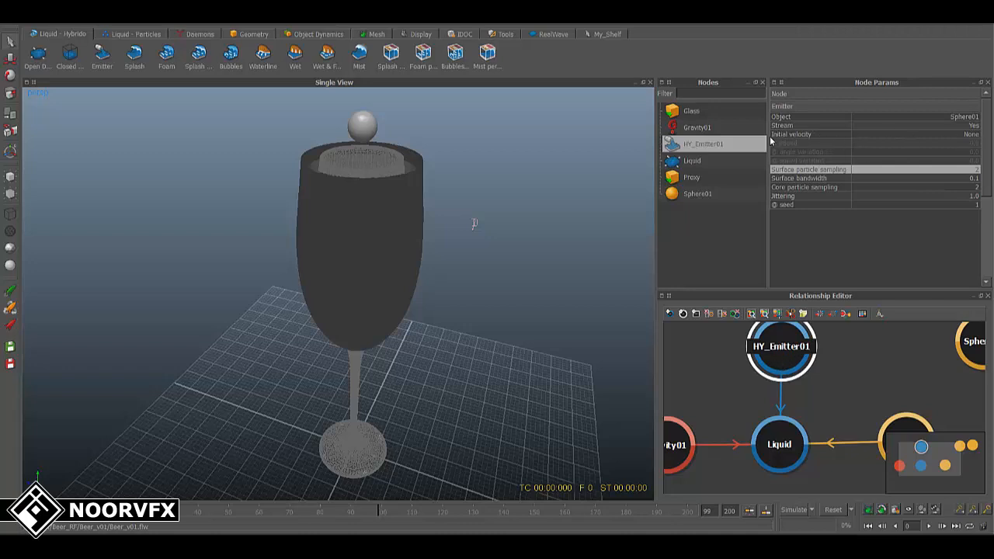
{"action": "left_click", "coordinate": [954, 135]}
{"action": "left_click", "coordinate": [955, 135]}
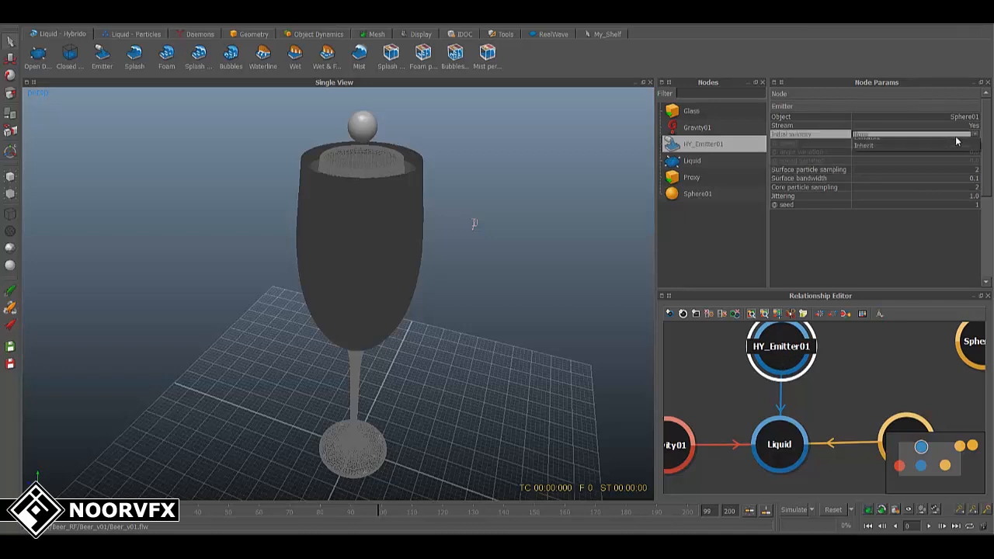
{"action": "left_click", "coordinate": [900, 153]}
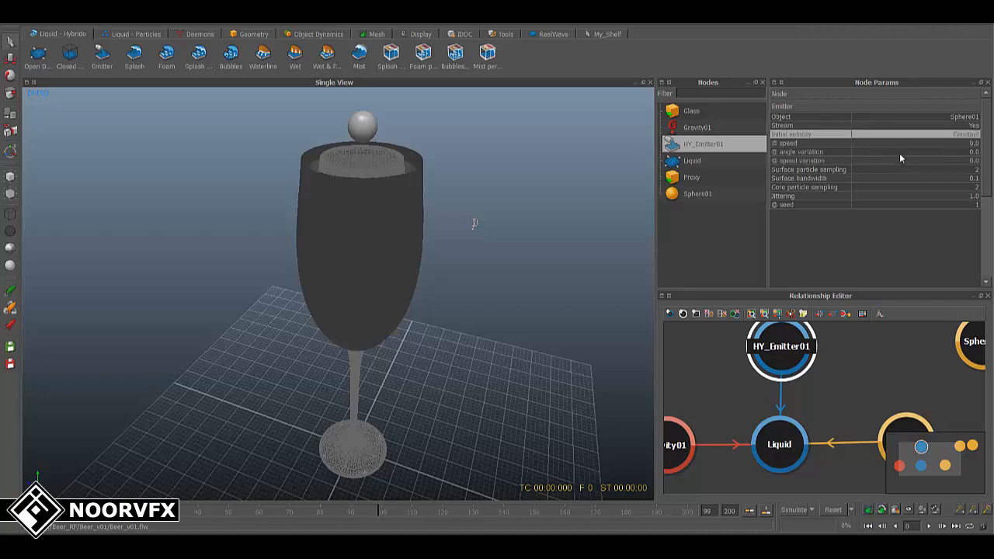
{"action": "double_click", "coordinate": [971, 144]}
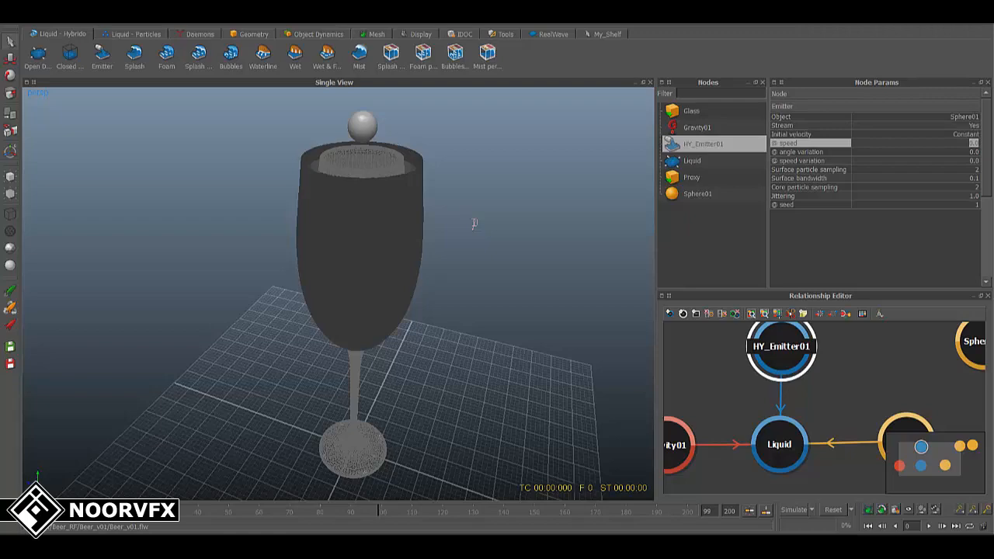
{"action": "type", "text": "50"}
{"action": "key", "text": "Return"}
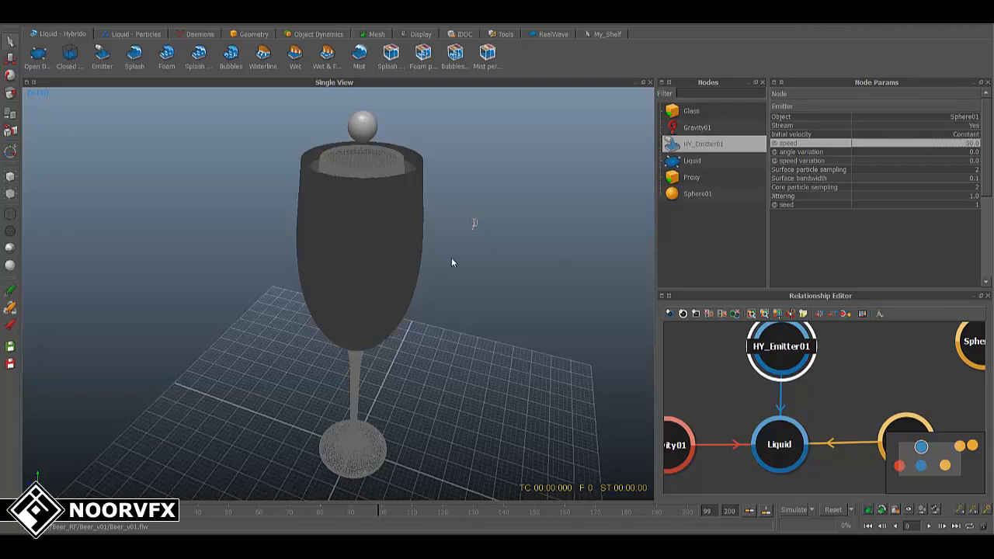
Hide the Proxy mesh in the viewport so the glass wireframe can be seen.
{"action": "left_click_drag", "start_coordinate": [451, 258], "coordinate": [419, 201], "text": "alt"}
{"action": "left_click", "coordinate": [419, 202]}
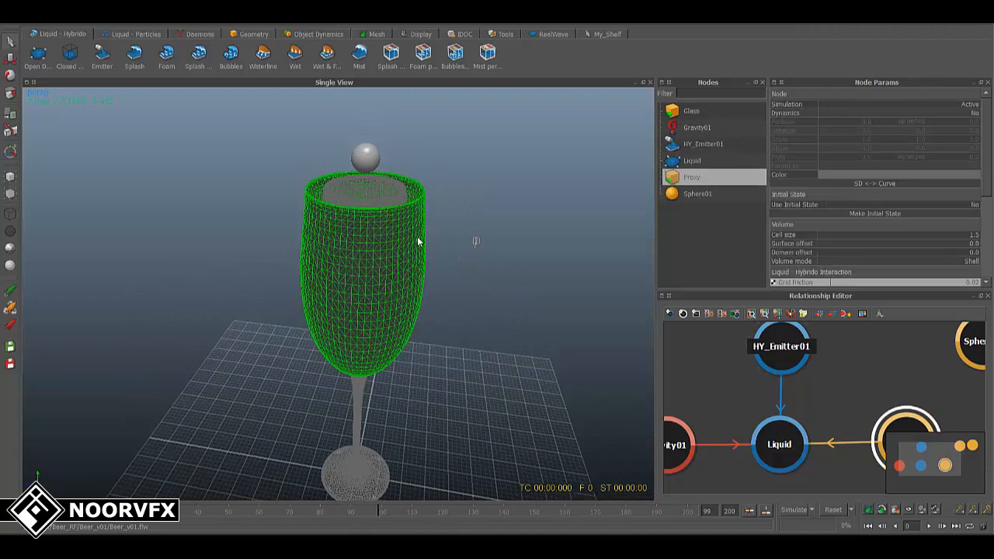
{"action": "left_click", "coordinate": [11, 195]}
Raise Sphere01 above the glass rim to a Y position of about 75.2.
{"action": "middle_click_drag", "start_coordinate": [360, 201], "coordinate": [361, 249], "text": "alt"}
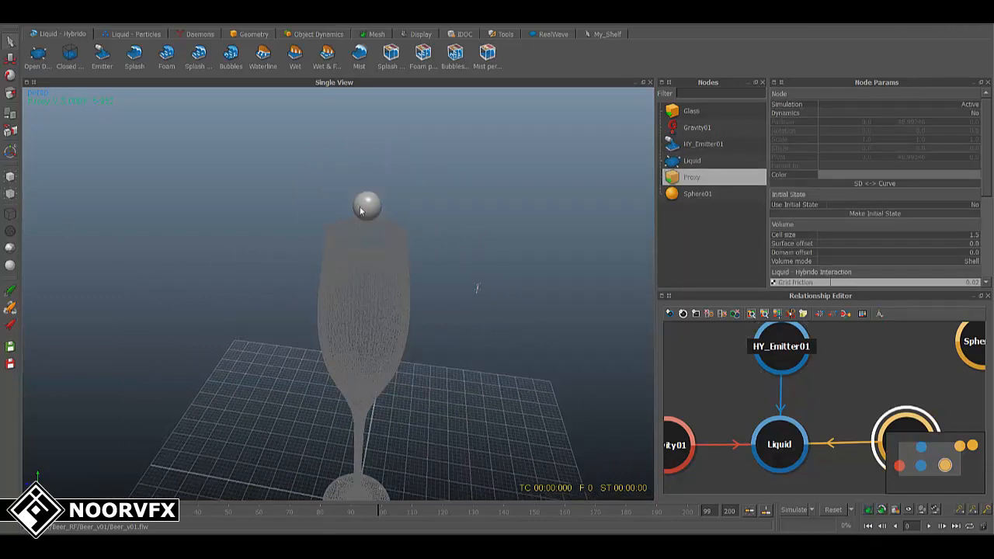
{"action": "left_click", "coordinate": [361, 203]}
{"action": "mouse_move", "coordinate": [376, 250]}
{"action": "left_mouse_down", "text": "alt"}
{"action": "mouse_move", "coordinate": [381, 228]}
{"action": "mouse_move", "coordinate": [381, 264]}
{"action": "left_mouse_up", "text": "alt"}
{"action": "key", "text": "w"}
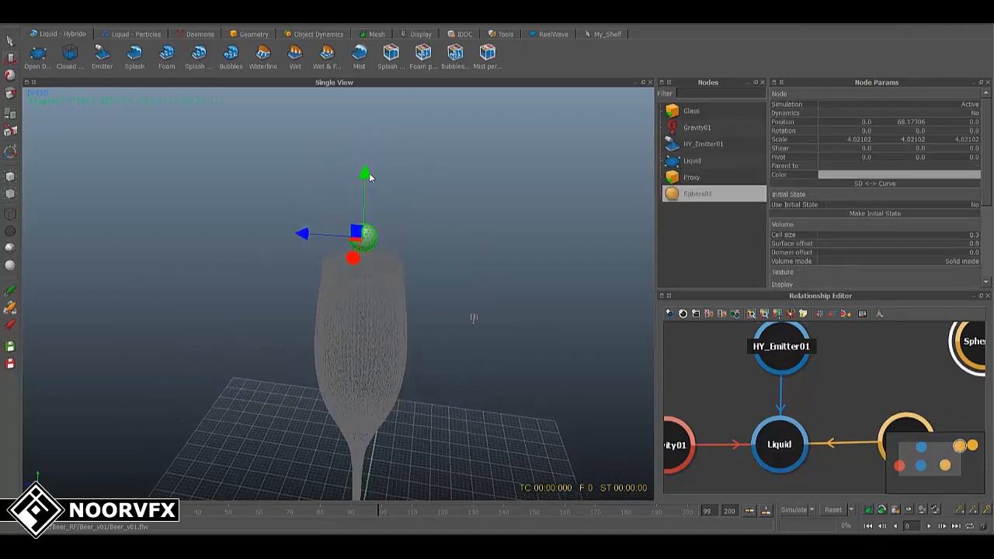
{"action": "left_click_drag", "start_coordinate": [368, 173], "coordinate": [367, 115]}
Shift Sphere01 off the glass centre in the top view, to about X -1.78 and Z 2.26.
{"action": "key", "text": "1"}
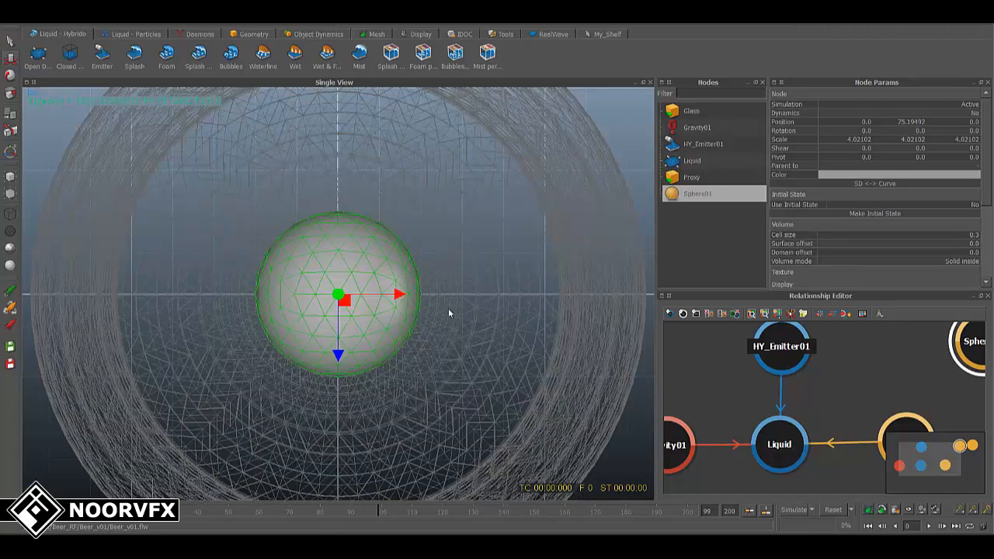
{"action": "right_click_drag", "start_coordinate": [448, 309], "coordinate": [420, 303], "text": "alt"}
{"action": "left_click_drag", "start_coordinate": [344, 304], "coordinate": [282, 382]}
Scale Sphere01 into a narrow upright ellipsoid of about 3.55 in X, 5.59 in Y and 2.99 in Z.
{"action": "key", "text": "3"}
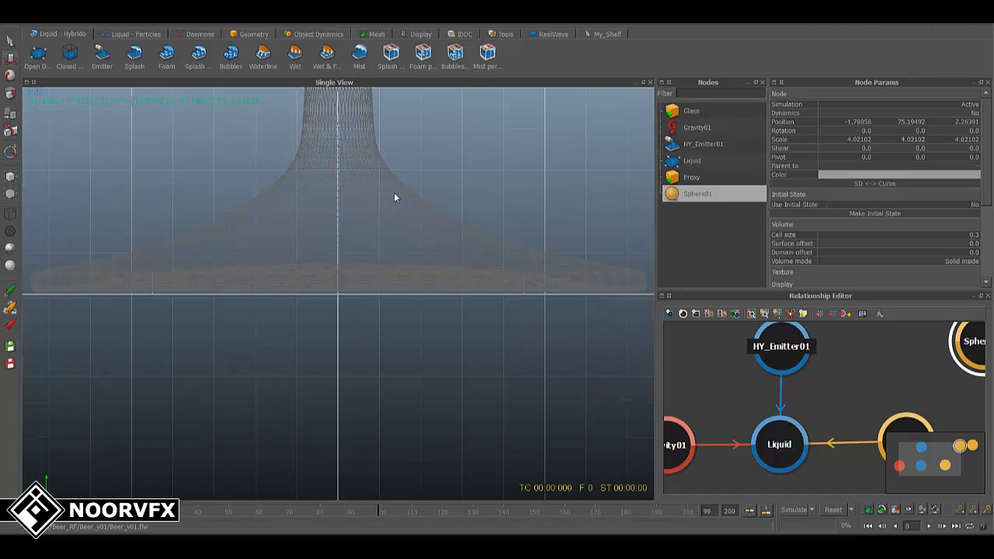
{"action": "left_click_drag", "start_coordinate": [394, 197], "coordinate": [404, 309], "text": "alt"}
{"action": "key", "text": "r"}
{"action": "left_click_drag", "start_coordinate": [331, 174], "coordinate": [331, 137]}
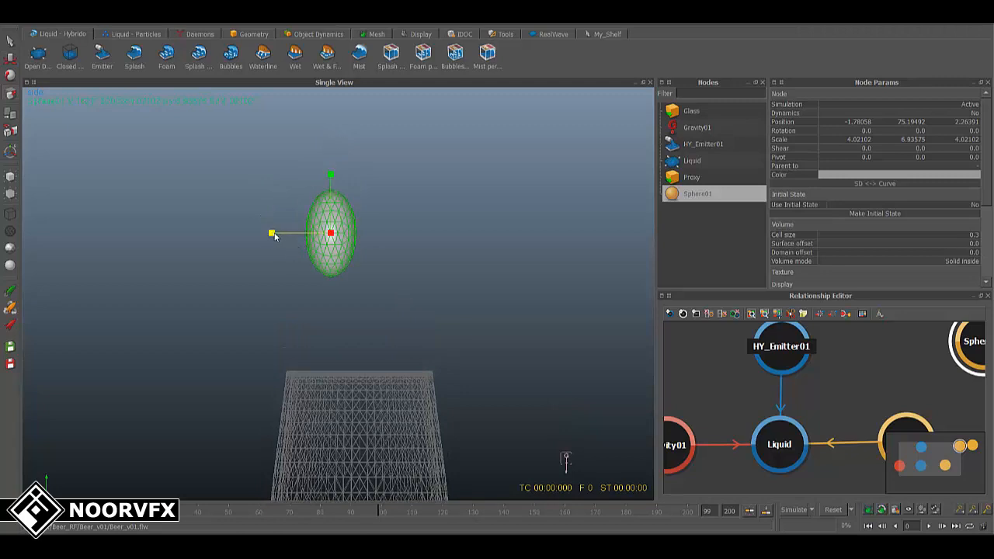
{"action": "left_click_drag", "start_coordinate": [275, 236], "coordinate": [295, 230]}
{"action": "left_click_drag", "start_coordinate": [231, 188], "coordinate": [236, 192]}
{"action": "left_click_drag", "start_coordinate": [328, 235], "coordinate": [462, 220], "text": "alt"}
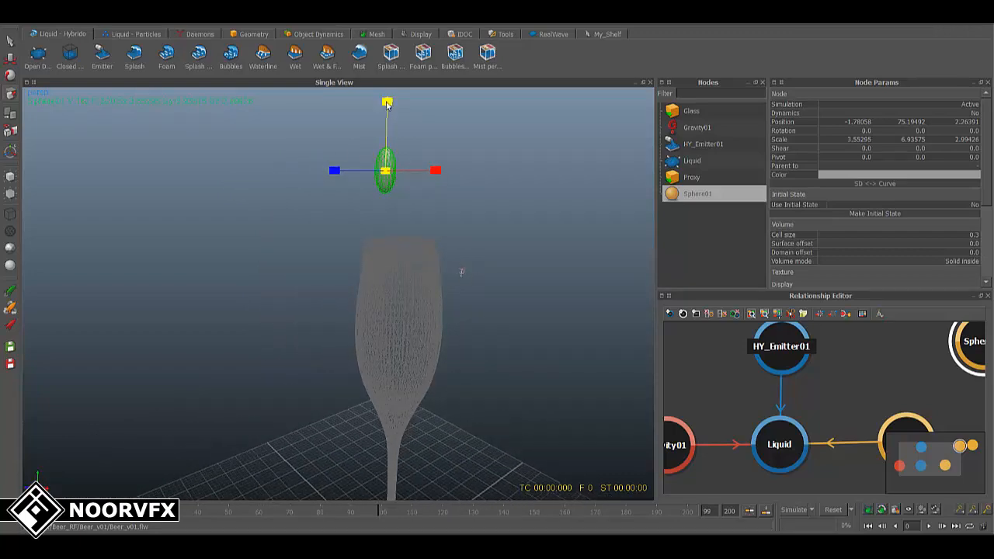
{"action": "left_click_drag", "start_coordinate": [387, 103], "coordinate": [388, 118]}
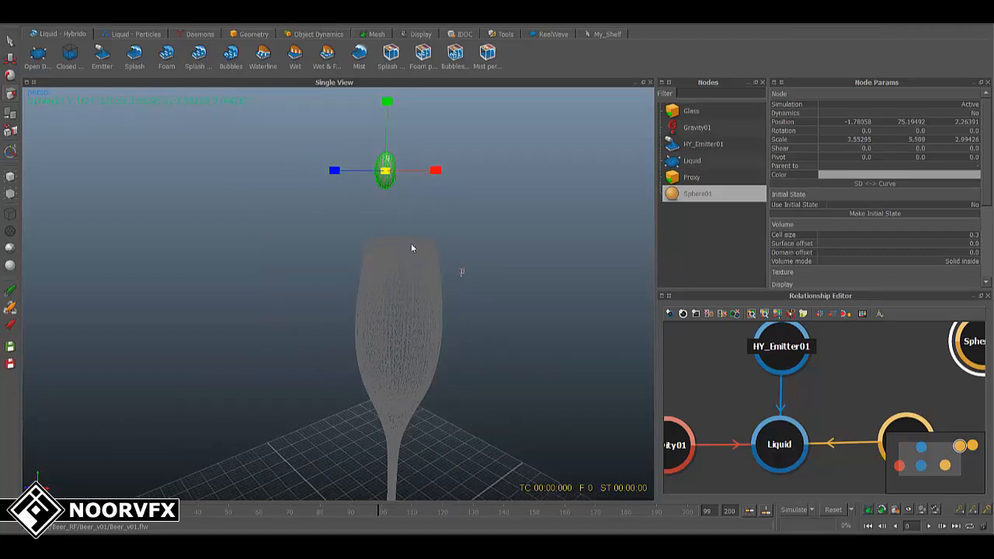
Enter a new fractional cell size for the Liquid domain.
{"action": "left_click_drag", "start_coordinate": [412, 248], "coordinate": [370, 289], "text": "alt"}
{"action": "left_click", "coordinate": [427, 335]}
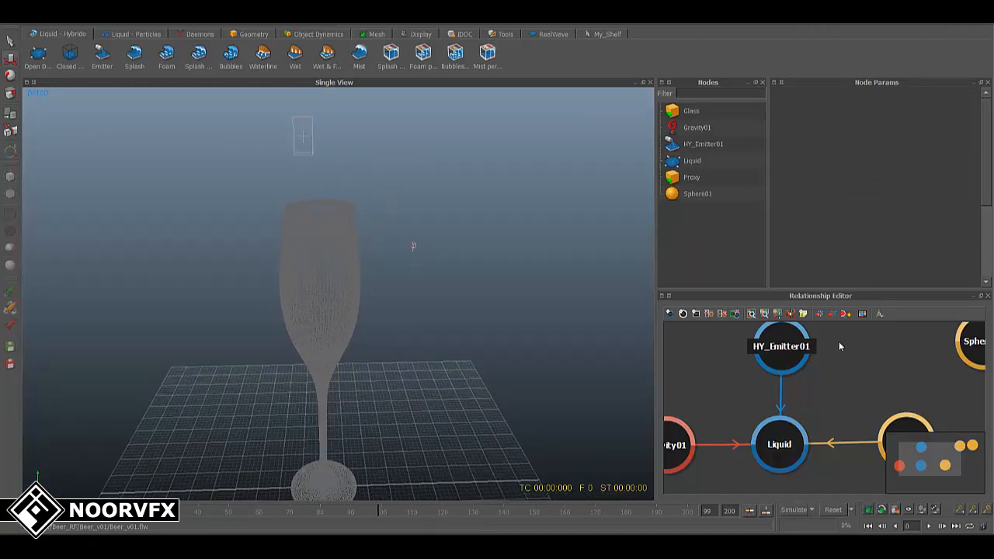
{"action": "left_click", "coordinate": [801, 344]}
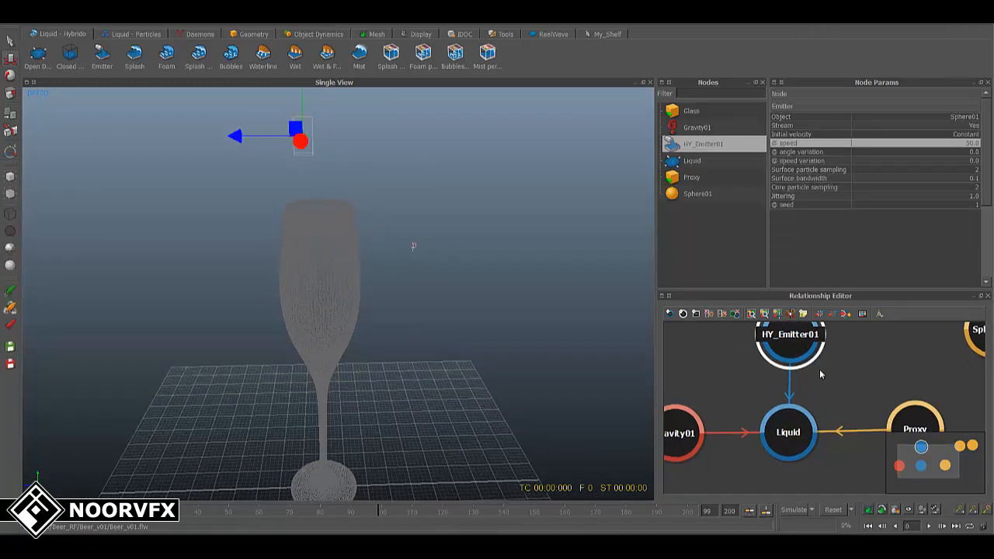
{"action": "left_click", "coordinate": [788, 431]}
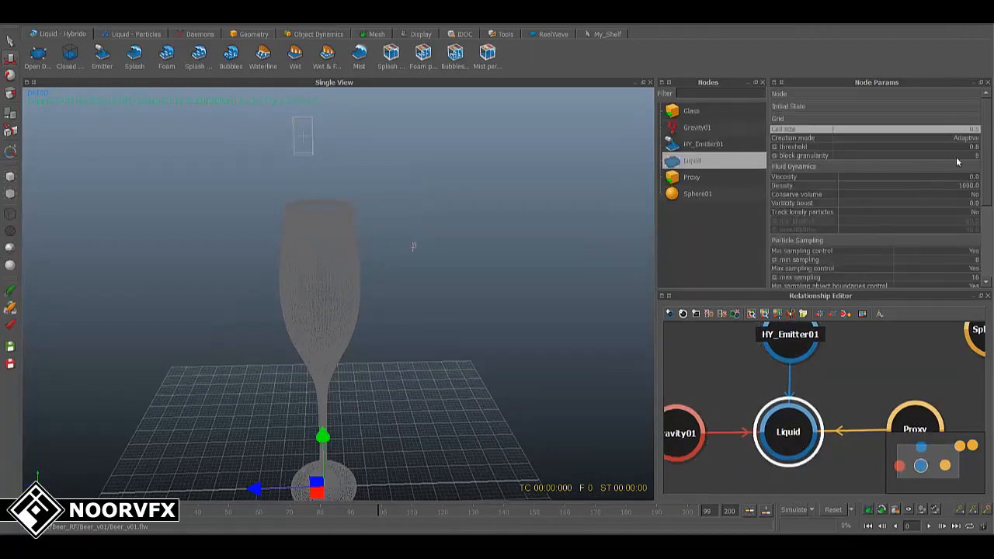
{"action": "type", "text": "."}
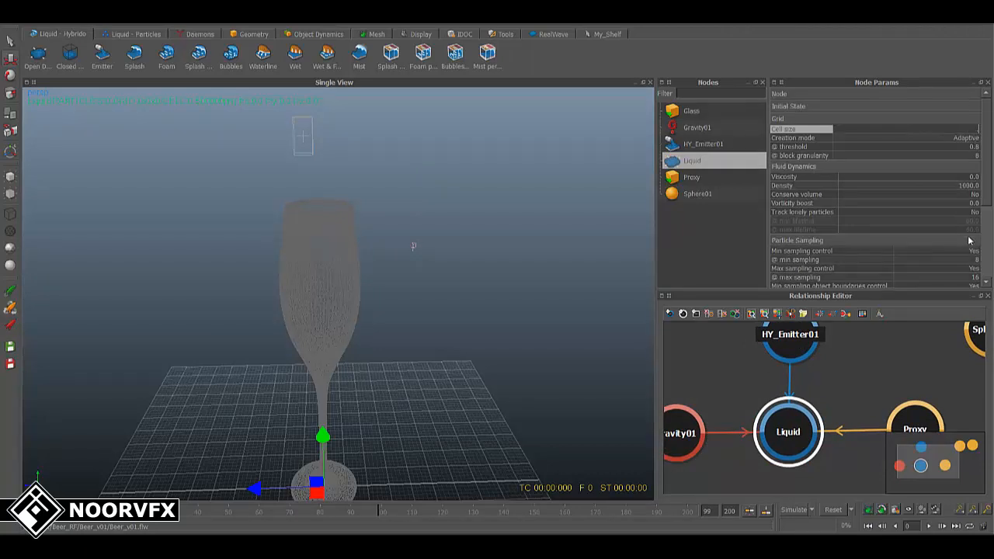
{"action": "key", "text": "Return"}
{"action": "left_click_drag", "start_coordinate": [483, 342], "coordinate": [349, 361], "text": "alt"}
{"action": "left_click_drag", "start_coordinate": [327, 441], "coordinate": [364, 290], "text": "alt"}
{"action": "left_click", "coordinate": [562, 406]}
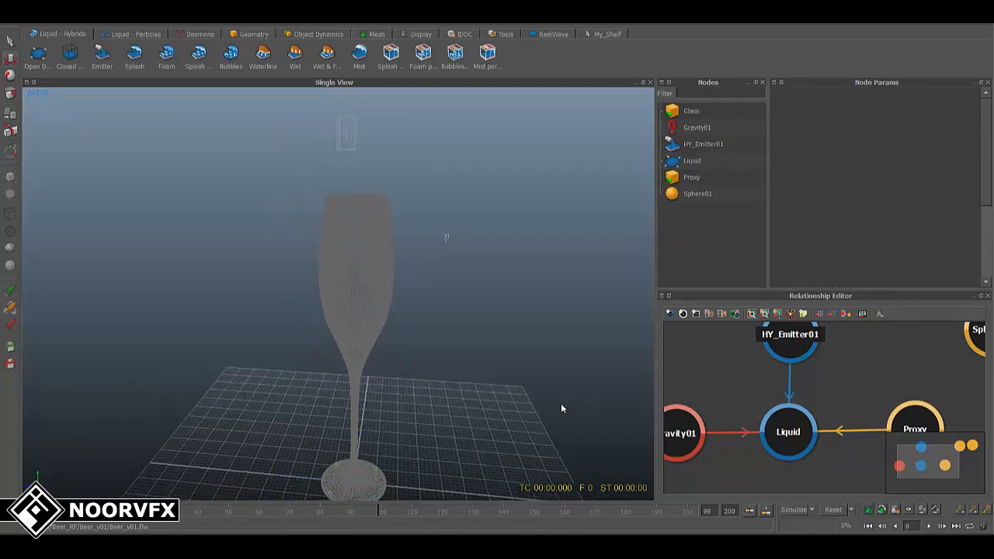
Save the scene as a new version named Beer_v02.flw in the Beer_v01 folder.
{"action": "left_click", "coordinate": [6, 21]}
{"action": "left_click", "coordinate": [48, 79]}
{"action": "scroll", "coordinate": [465, 225], "scroll_direction": "down", "scroll_amount": 3}
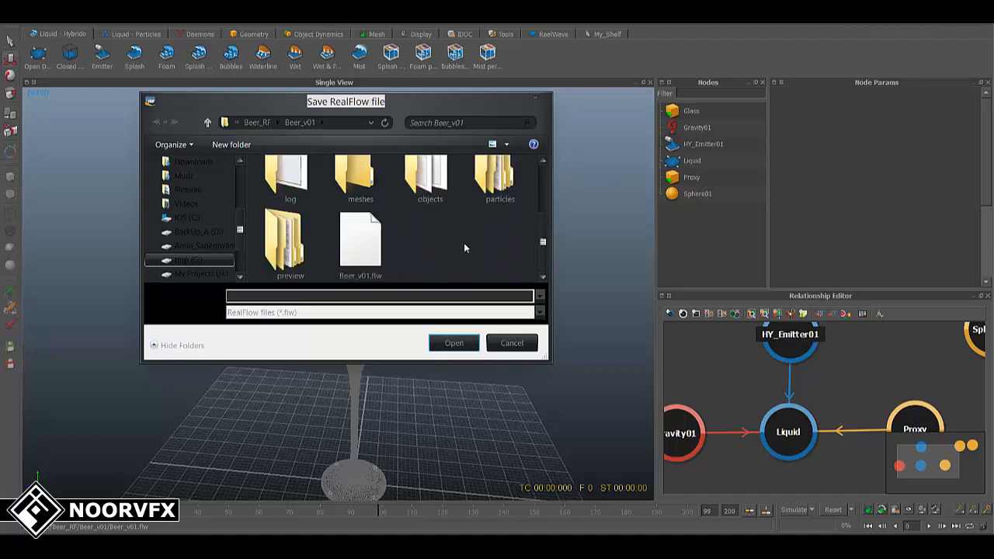
{"action": "left_click", "coordinate": [355, 264]}
{"action": "left_click", "coordinate": [246, 295]}
{"action": "left_click", "coordinate": [256, 296]}
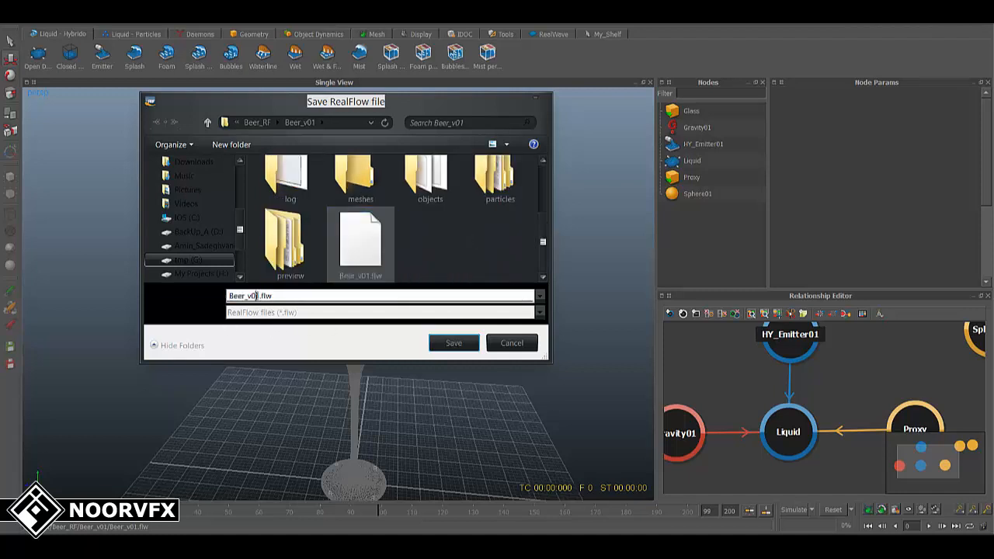
{"action": "key", "text": "BackSpace"}
{"action": "type", "text": "2"}
{"action": "key", "text": "Return"}
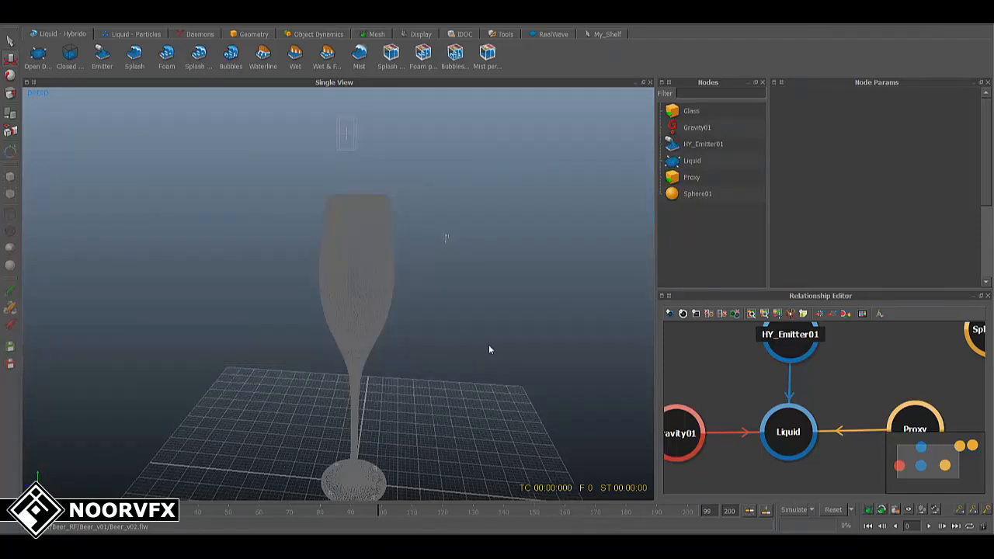
Dismiss the Autodesk Maya 2014 error report without sending it.
{"action": "middle_click_drag", "start_coordinate": [488, 345], "coordinate": [498, 355], "text": "alt"}
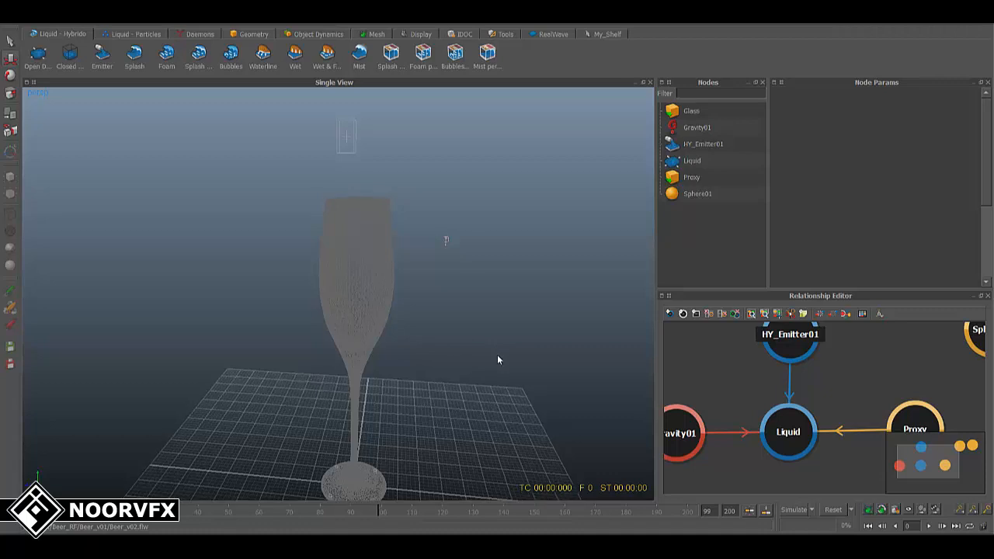
{"action": "left_click", "coordinate": [812, 510]}
{"action": "left_click", "coordinate": [813, 529]}
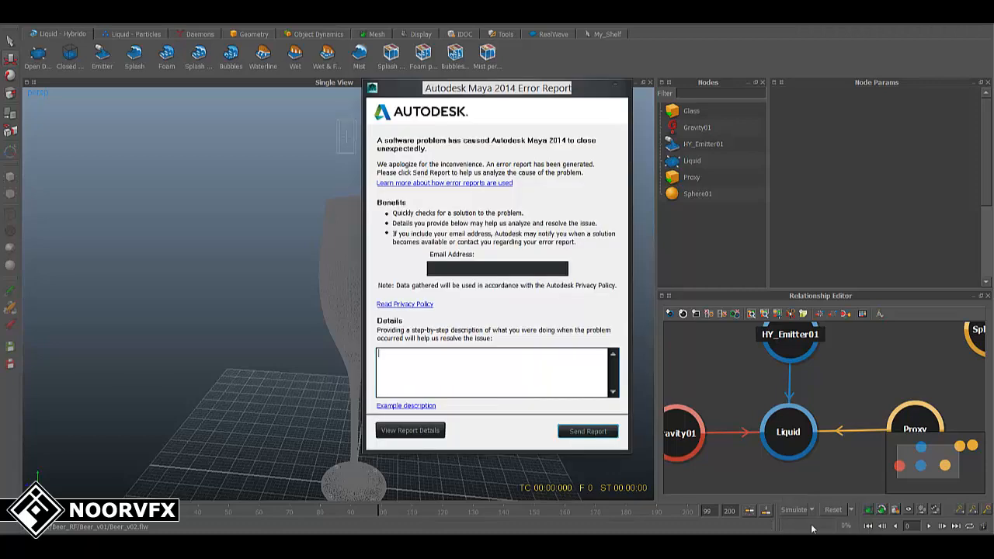
{"action": "left_click", "coordinate": [615, 87]}
{"action": "left_click", "coordinate": [596, 300]}
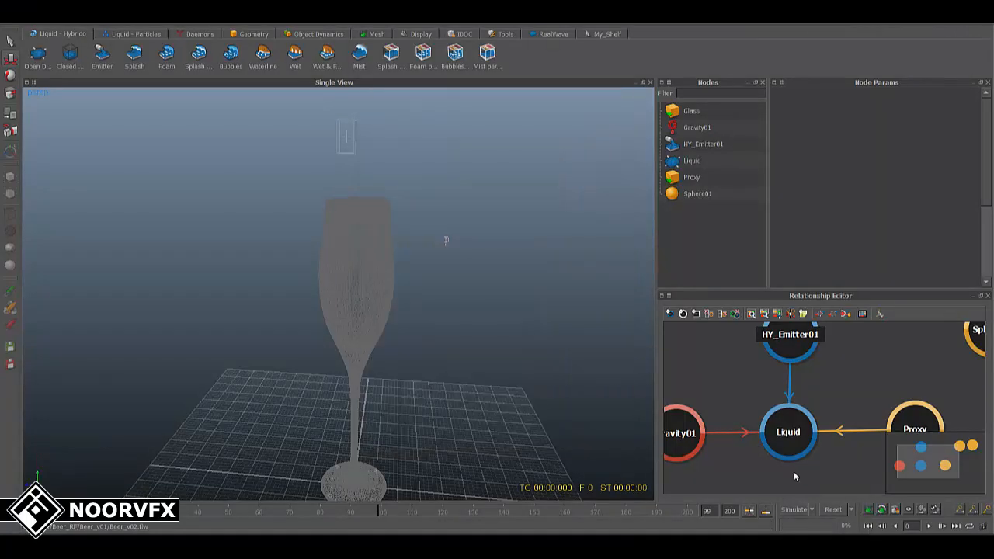
Set the simulation's FPS output to 25 in the simulation options.
{"action": "left_click", "coordinate": [813, 509]}
{"action": "left_click", "coordinate": [823, 535]}
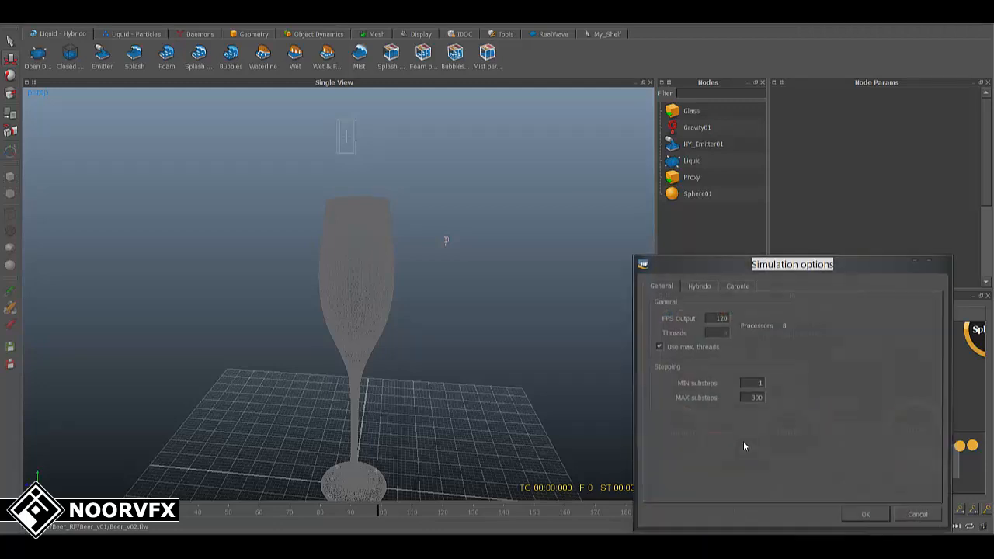
{"action": "left_click_drag", "start_coordinate": [745, 262], "coordinate": [502, 164]}
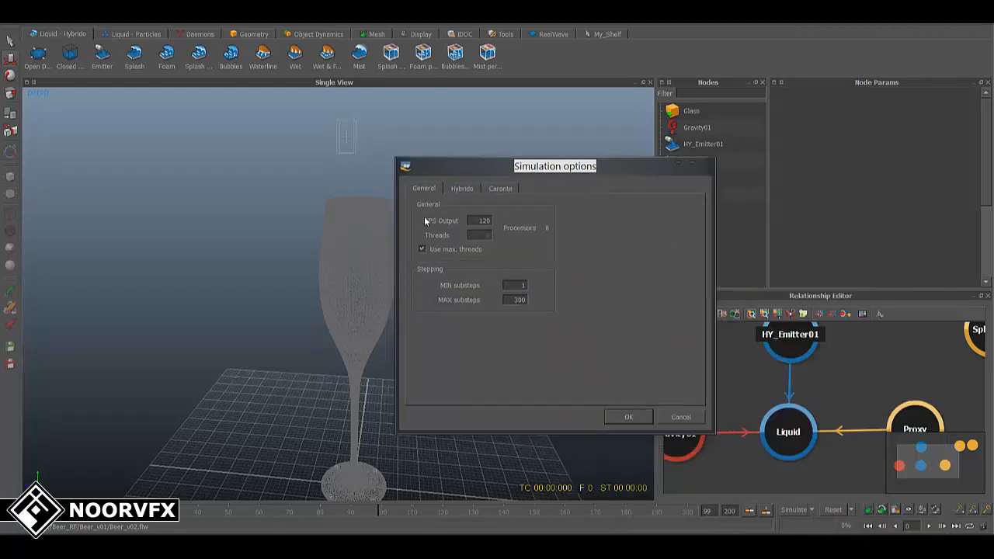
{"action": "double_click", "coordinate": [483, 221]}
{"action": "type", "text": "25"}
{"action": "left_click", "coordinate": [630, 416]}
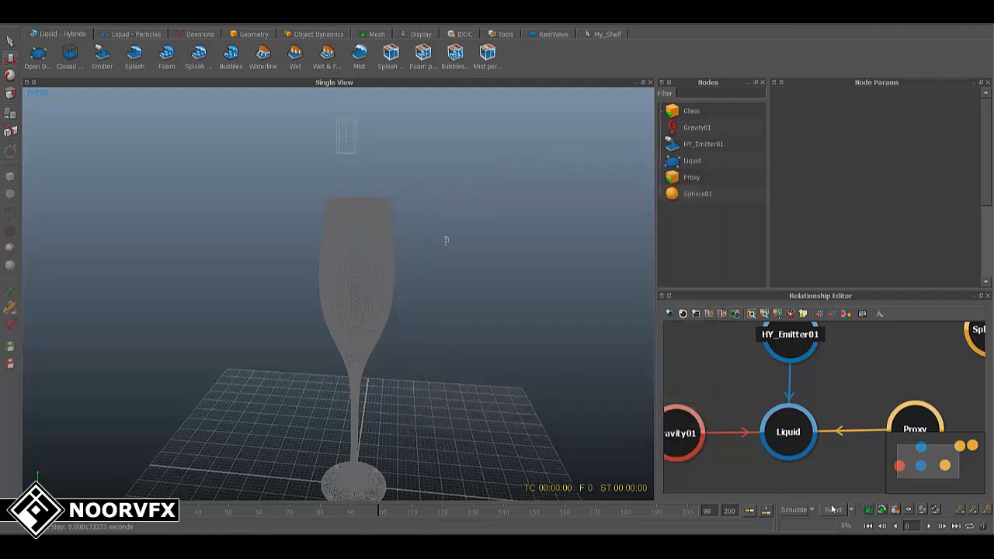
Start the simulation and examine the beer stream as it enters the glass.
{"action": "left_click", "coordinate": [468, 278]}
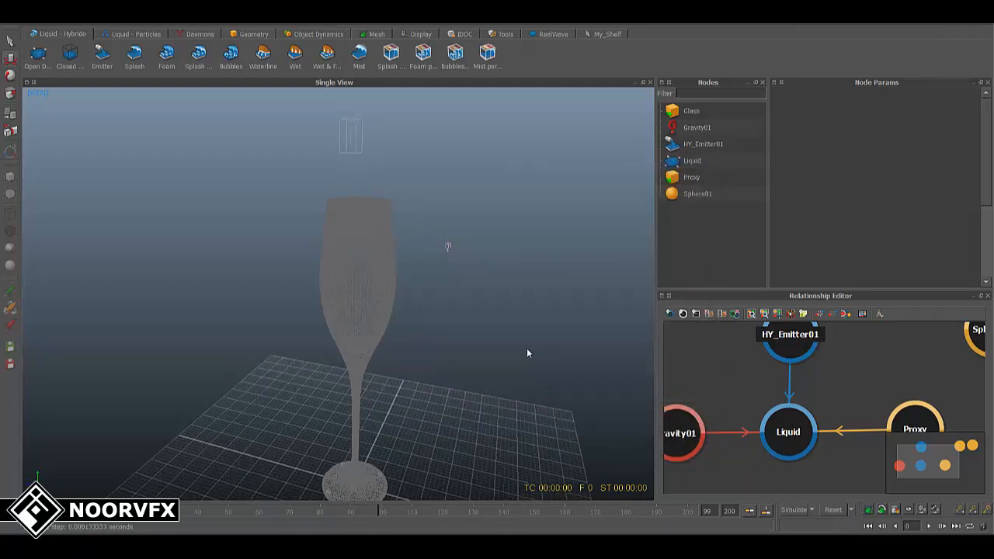
{"action": "left_click", "coordinate": [794, 510]}
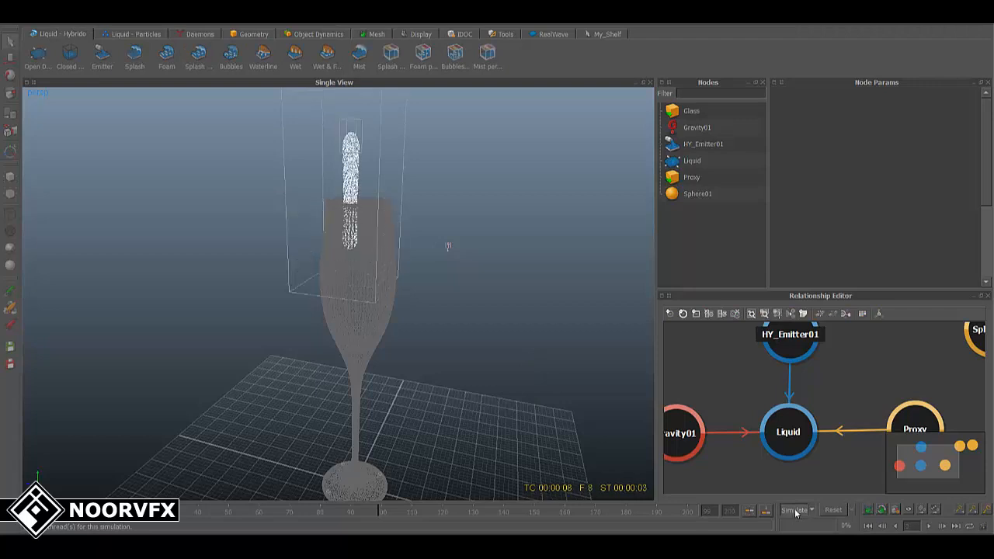
{"action": "left_click_drag", "start_coordinate": [420, 376], "coordinate": [461, 328], "text": "alt"}
{"action": "scroll", "coordinate": [431, 342], "scroll_direction": "up", "scroll_amount": 3}
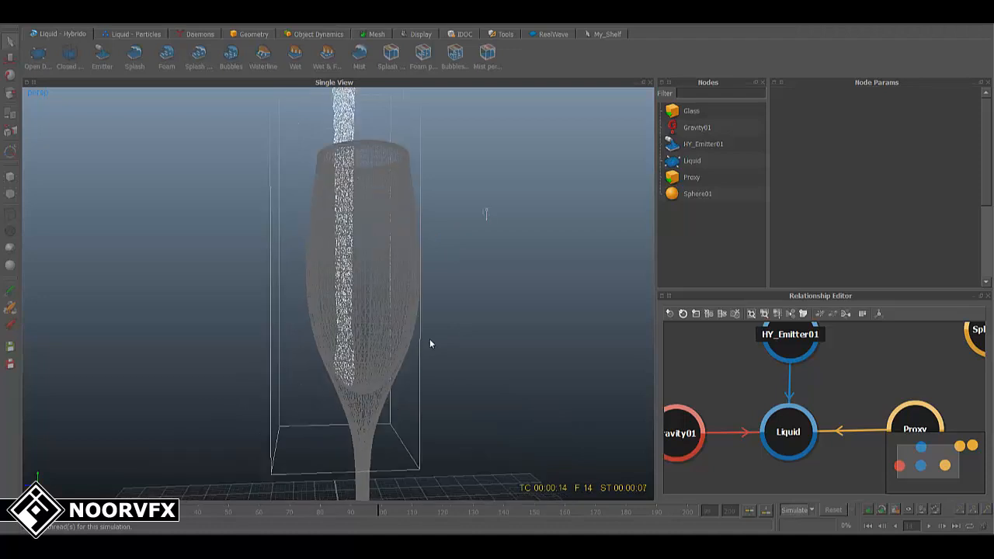
{"action": "scroll", "coordinate": [430, 343], "scroll_direction": "up", "scroll_amount": 2}
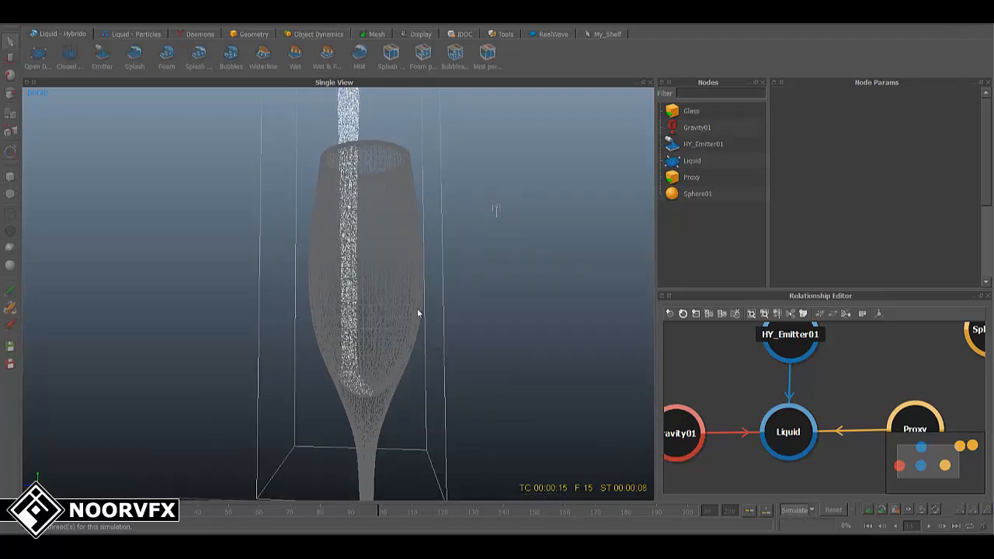
{"action": "left_click_drag", "start_coordinate": [418, 310], "coordinate": [417, 307], "text": "alt"}
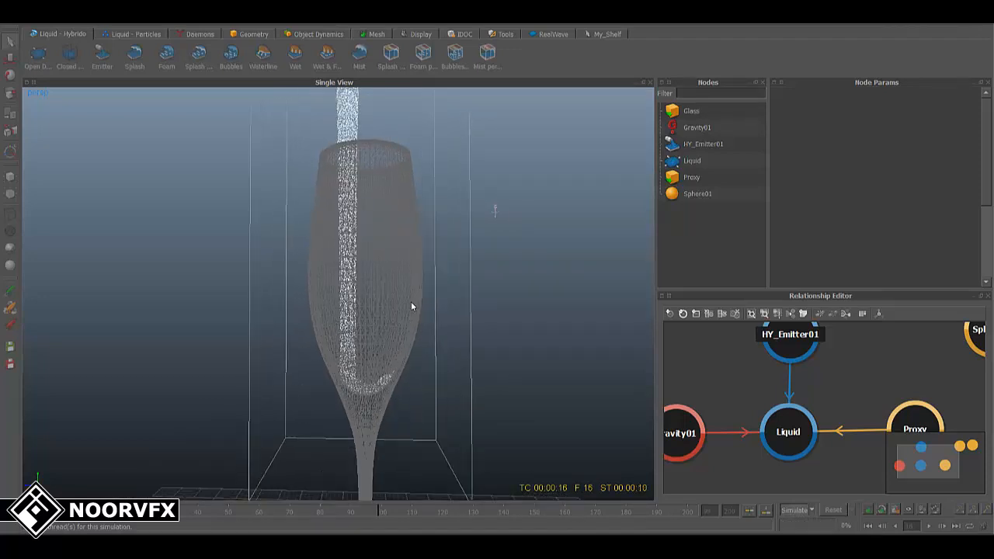
Display the Glass mesh as a bounding box so the liquid particles are unobstructed.
{"action": "left_click", "coordinate": [371, 196]}
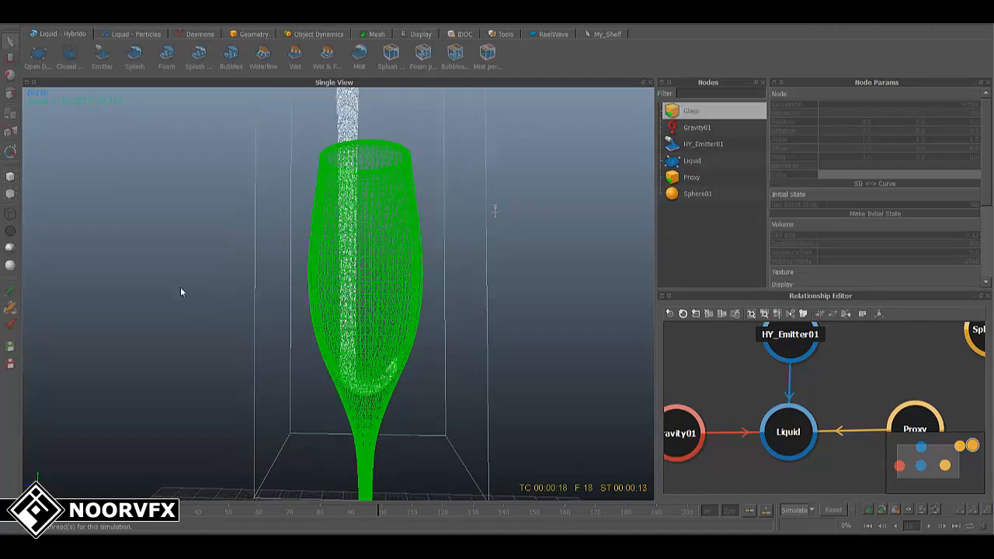
{"action": "left_click", "coordinate": [13, 216]}
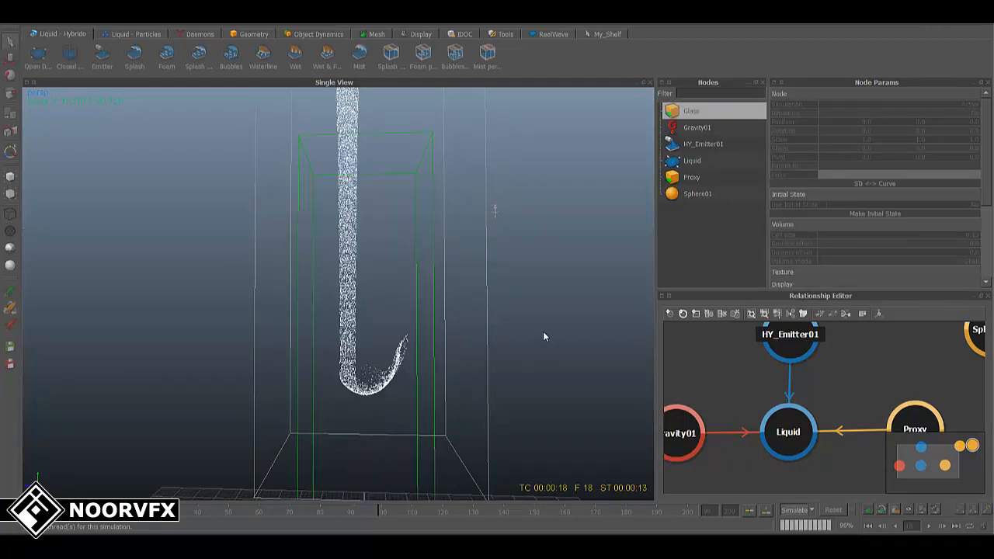
{"action": "left_click", "coordinate": [482, 343]}
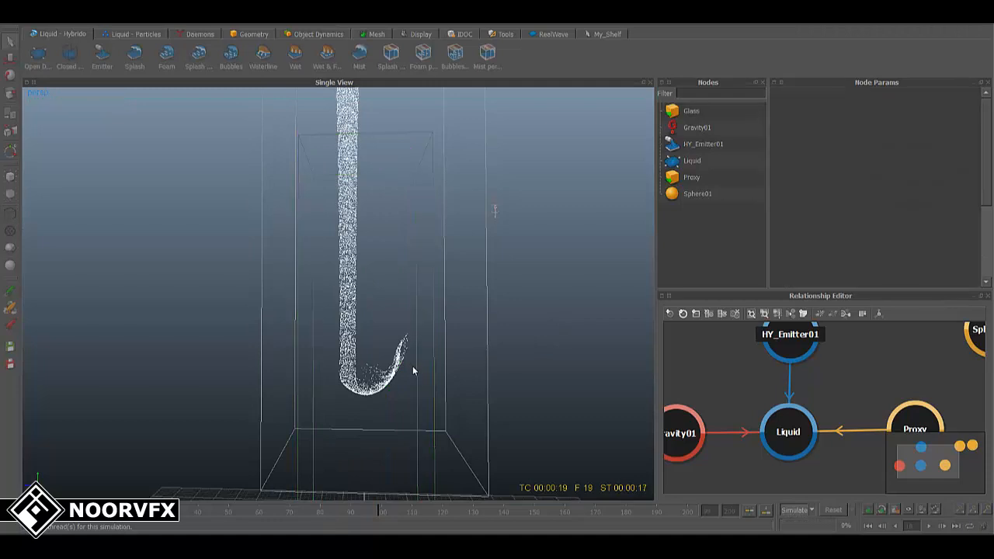
Stop the simulation and return to frame 0.
{"action": "left_click", "coordinate": [781, 512]}
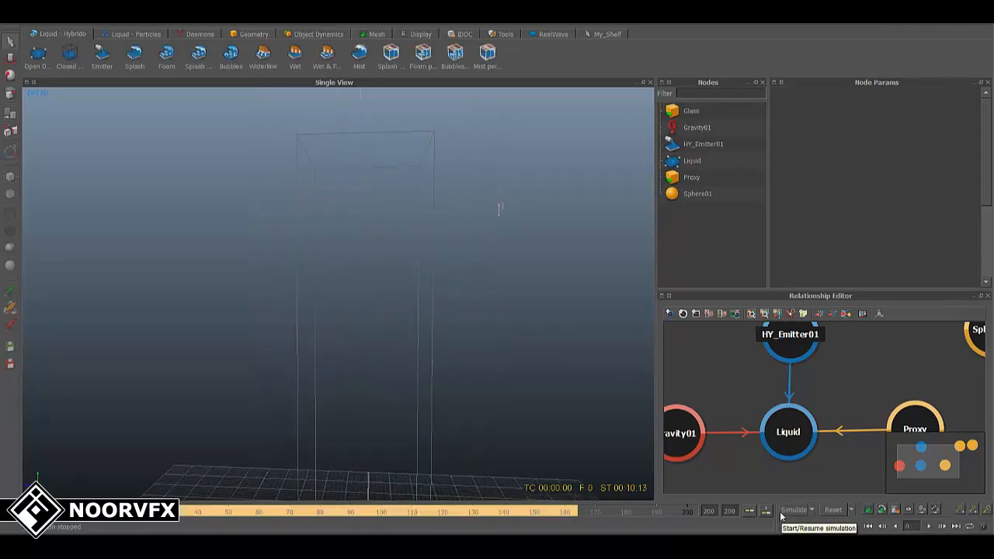
{"action": "left_click", "coordinate": [868, 527]}
{"action": "left_click_drag", "start_coordinate": [570, 368], "coordinate": [575, 405], "text": "alt"}
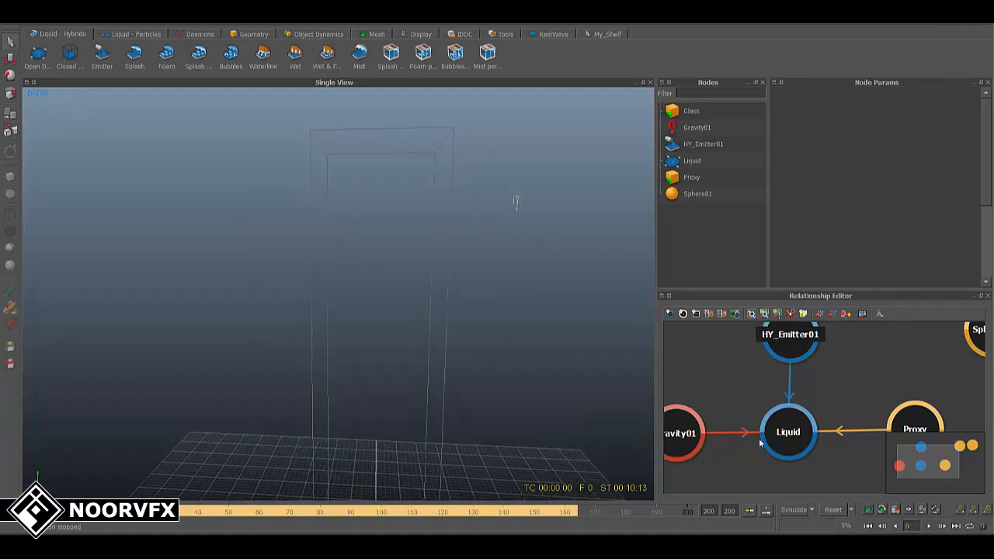
Restore the Glass mesh to wireframe display in the viewport.
{"action": "left_click", "coordinate": [691, 113]}
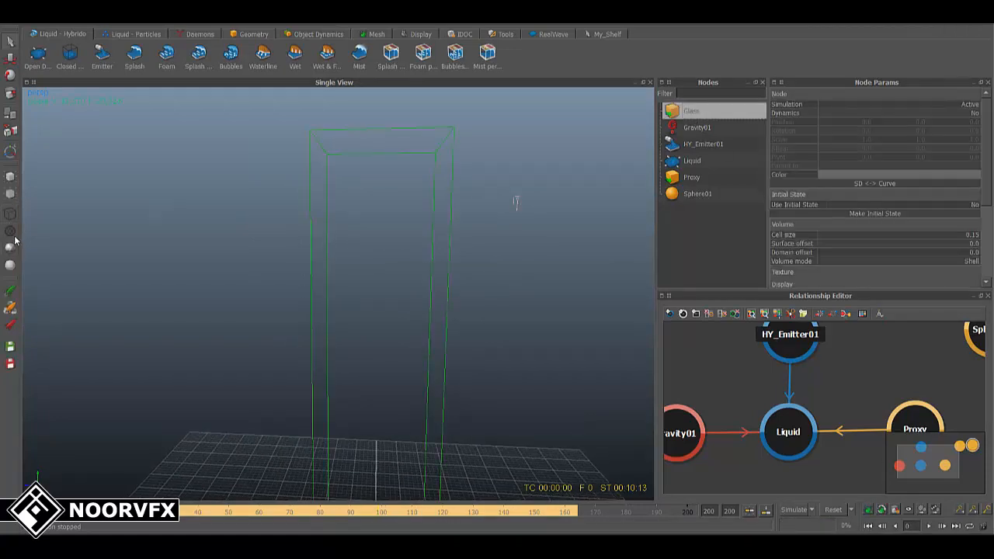
{"action": "left_click", "coordinate": [13, 241]}
{"action": "left_click", "coordinate": [575, 296]}
{"action": "left_click_drag", "start_coordinate": [575, 296], "coordinate": [461, 393], "text": "alt"}
{"action": "scroll", "coordinate": [461, 393], "scroll_direction": "up", "scroll_amount": 3}
Play back the cached simulation and examine how the beer fills the glass.
{"action": "left_click", "coordinate": [930, 526]}
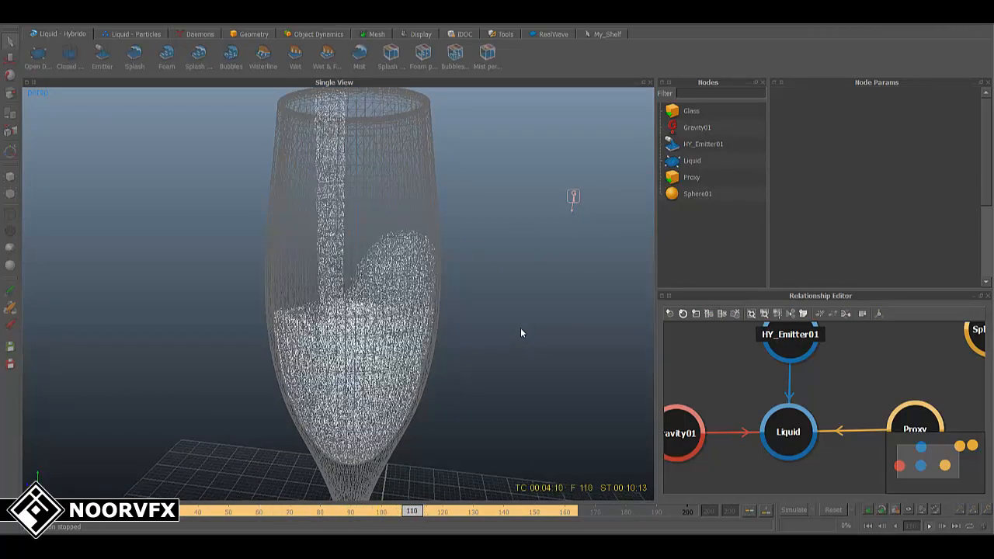
{"action": "right_click_drag", "start_coordinate": [601, 361], "coordinate": [590, 351], "text": "alt"}
{"action": "mouse_move", "coordinate": [589, 350]}
{"action": "left_mouse_down", "text": "alt"}
{"action": "mouse_move", "coordinate": [565, 356]}
{"action": "mouse_move", "coordinate": [576, 360]}
{"action": "left_mouse_up", "text": "alt"}
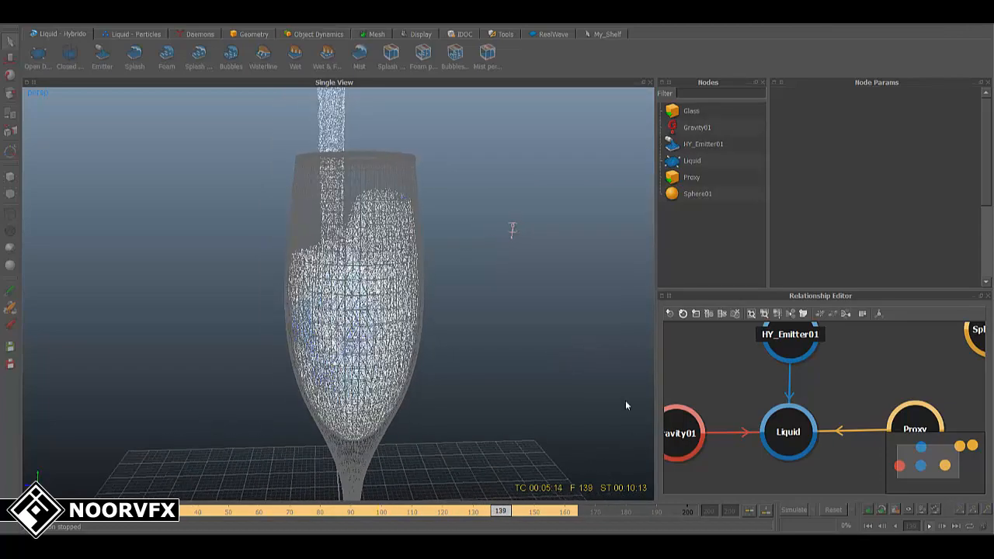
{"action": "left_click", "coordinate": [930, 527]}
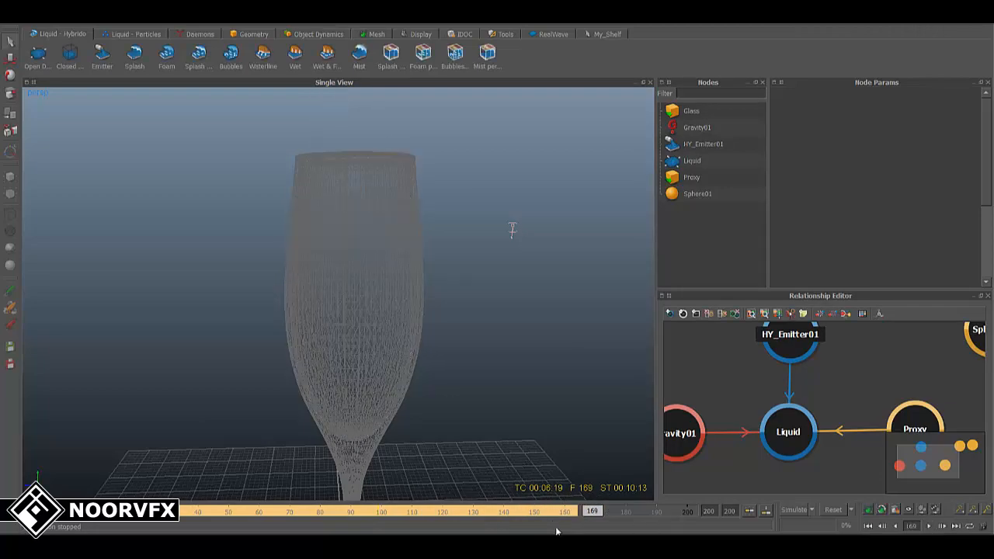
Scrub to frame 150 and examine the fill level and the pouring stream above the rim.
{"action": "left_click_drag", "start_coordinate": [571, 516], "coordinate": [504, 512]}
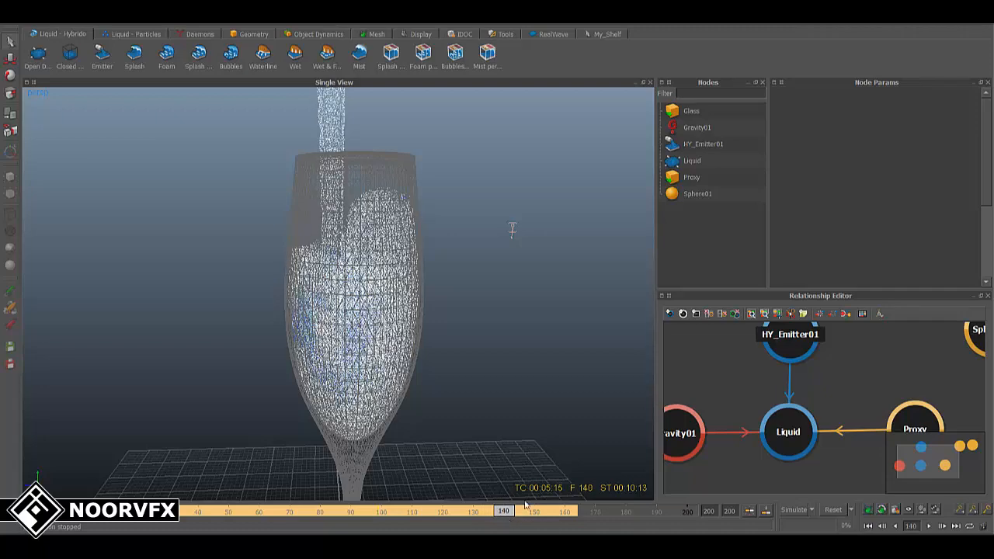
{"action": "left_click_drag", "start_coordinate": [510, 513], "coordinate": [534, 522]}
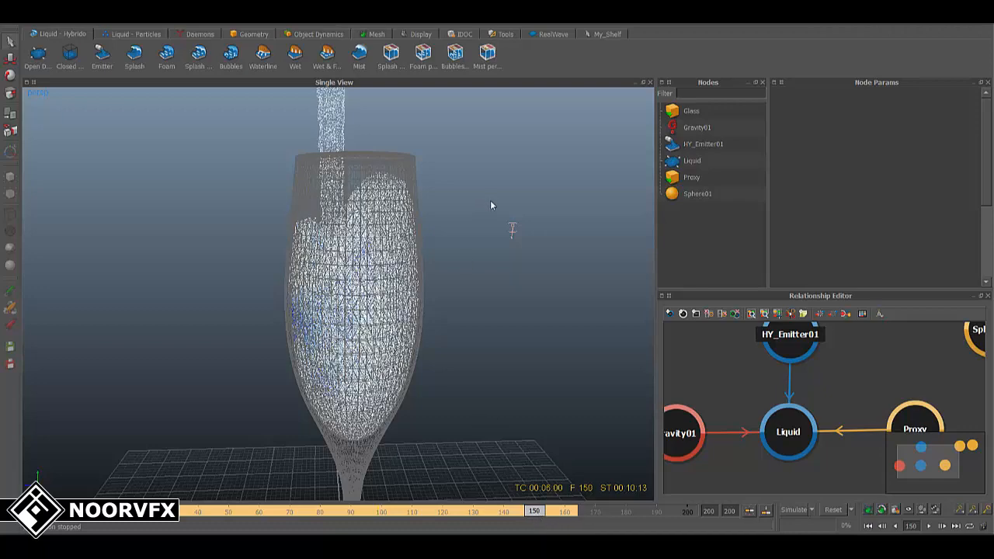
{"action": "left_click_drag", "start_coordinate": [490, 205], "coordinate": [498, 417], "text": "alt"}
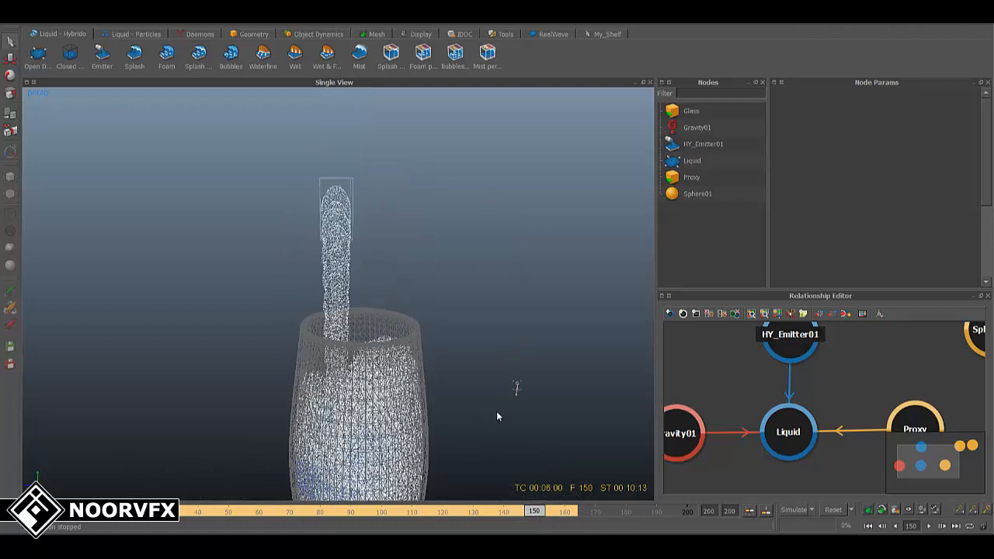
Add a key at frame 149 for the HY_Emitter01 Stream parameter with the value Yes.
{"action": "left_click", "coordinate": [704, 145]}
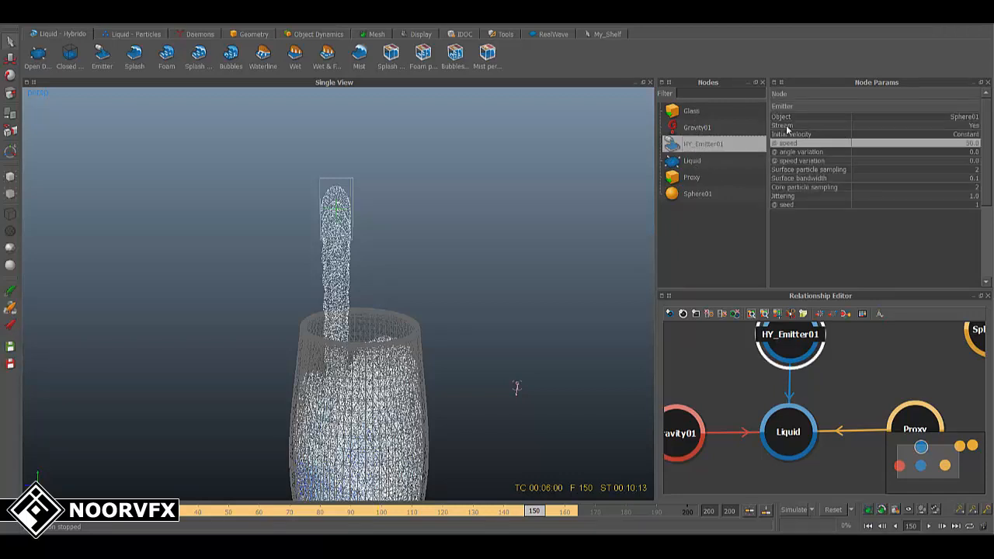
{"action": "left_click", "coordinate": [783, 126]}
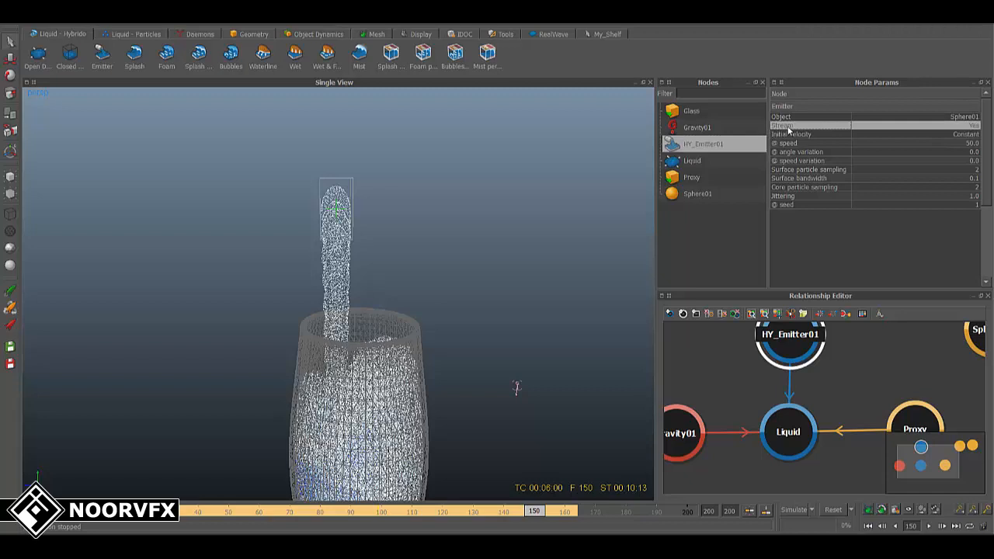
{"action": "left_click_drag", "start_coordinate": [535, 512], "coordinate": [533, 514]}
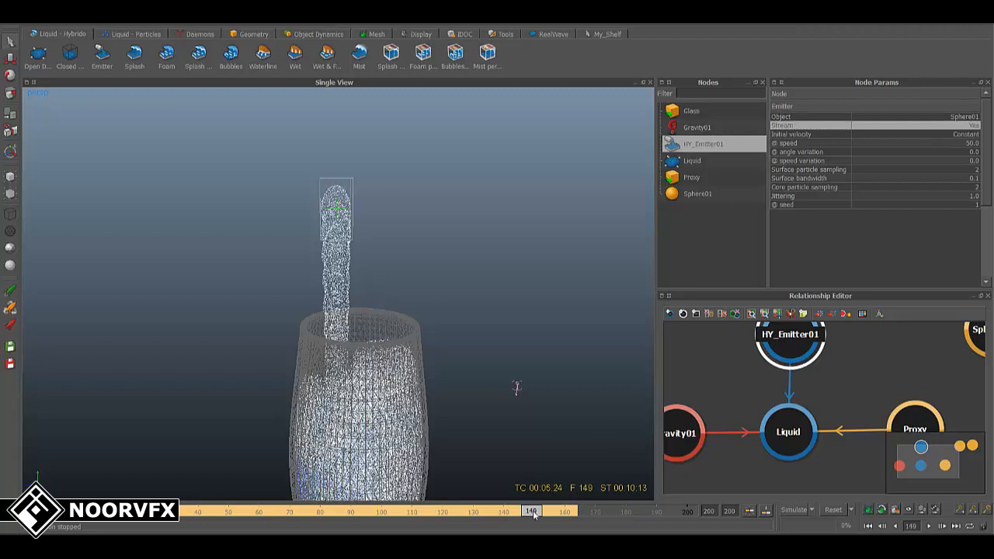
{"action": "right_click", "coordinate": [794, 125]}
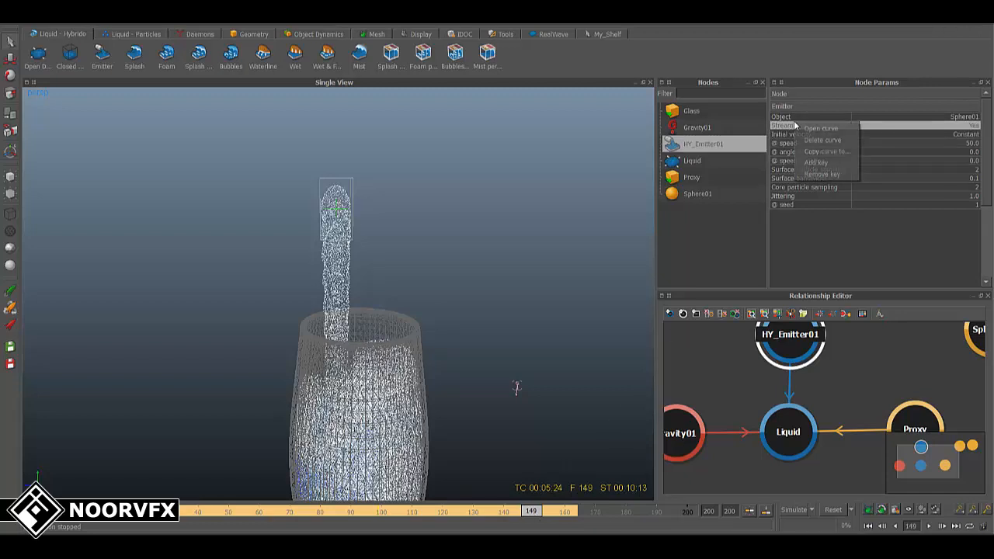
{"action": "left_click", "coordinate": [825, 165]}
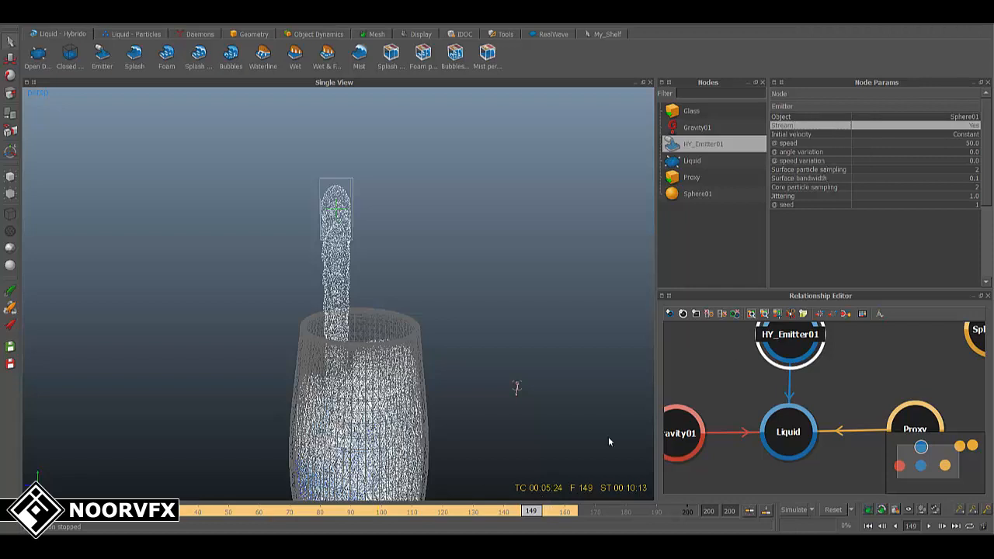
Set the emitter's Stream to No at frame 150 and add a key there.
{"action": "key", "text": "Right"}
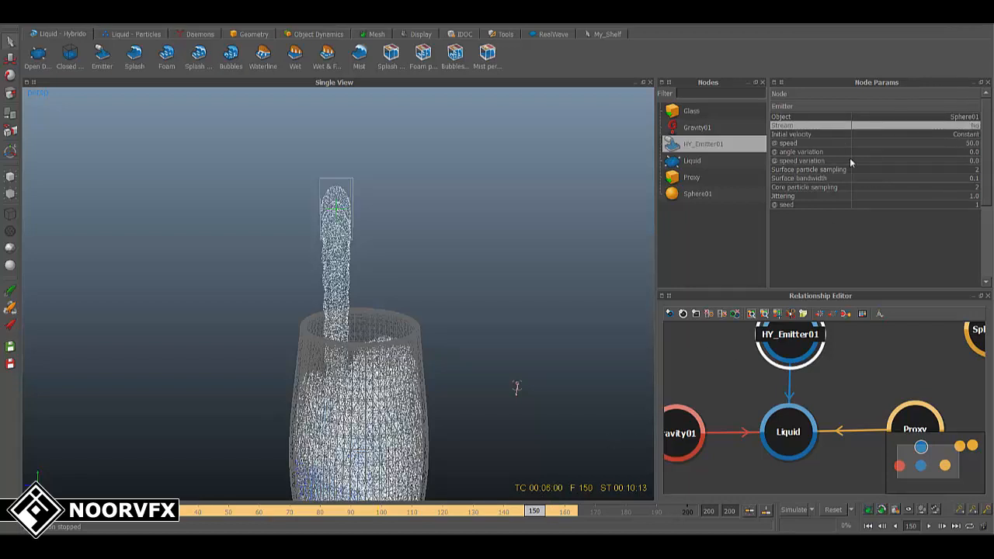
{"action": "left_click", "coordinate": [801, 125]}
{"action": "left_click", "coordinate": [815, 160]}
Change both keys of the emitter's Stream curve to stepped interpolation in the Curve Editor, and close the editor.
{"action": "right_click", "coordinate": [793, 127]}
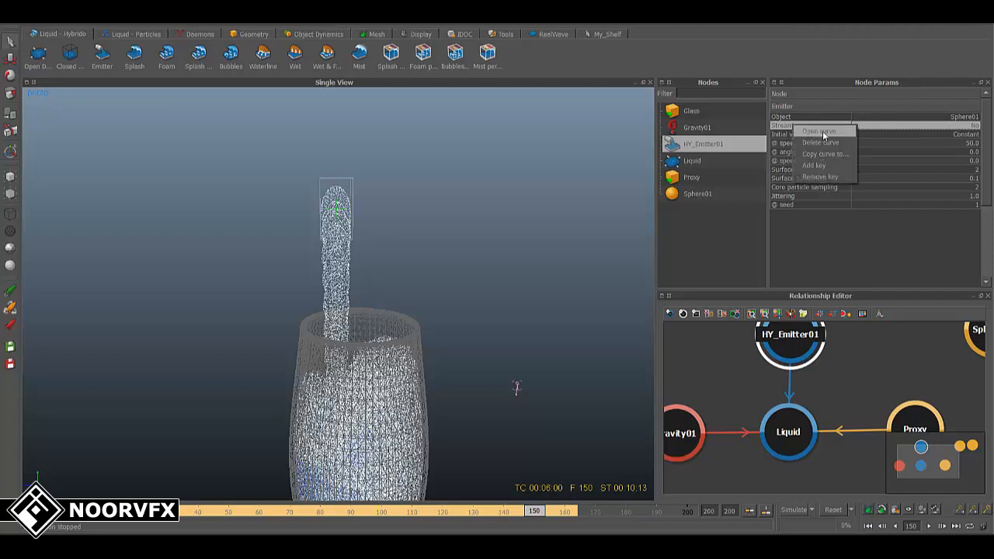
{"action": "left_click", "coordinate": [821, 132]}
{"action": "left_click_drag", "start_coordinate": [409, 223], "coordinate": [711, 332]}
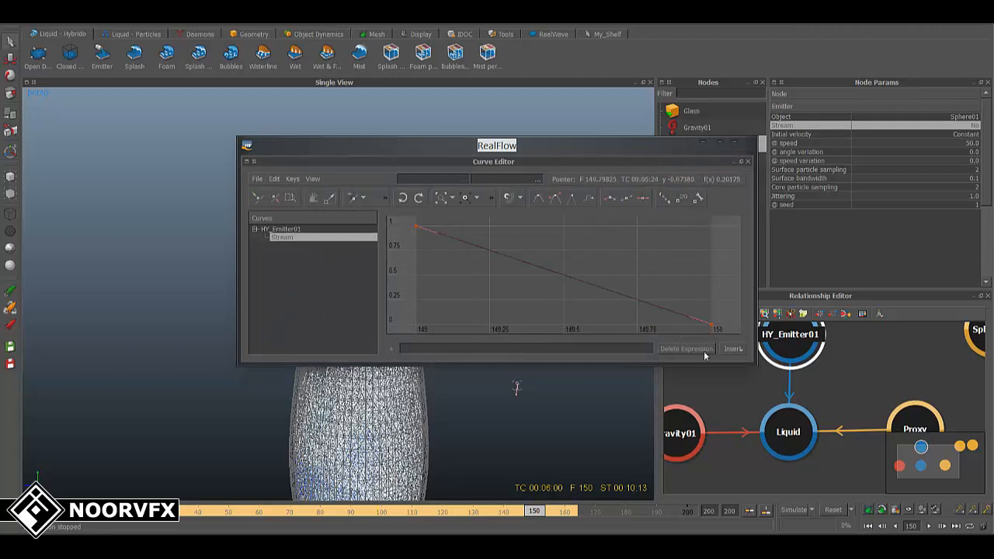
{"action": "left_click", "coordinate": [589, 199]}
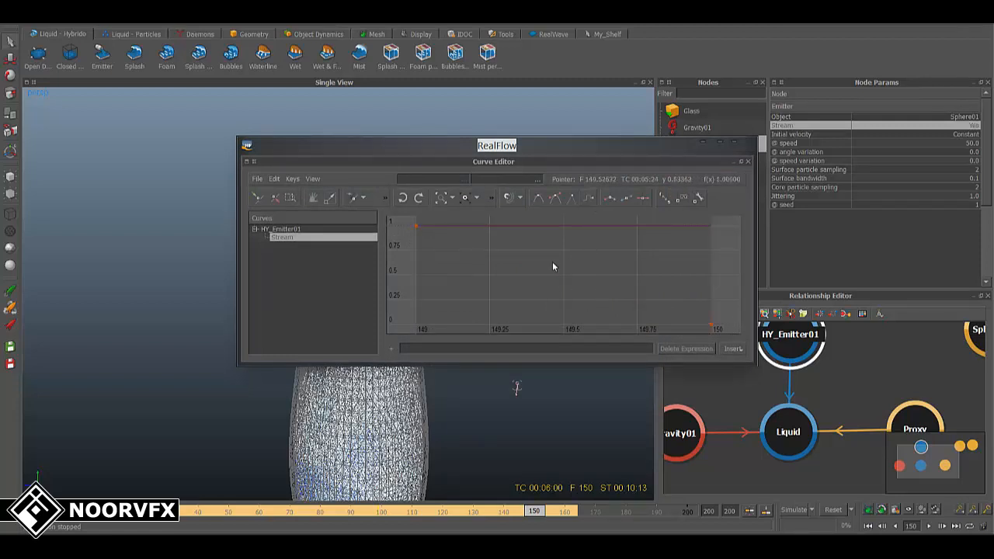
{"action": "left_click", "coordinate": [732, 144]}
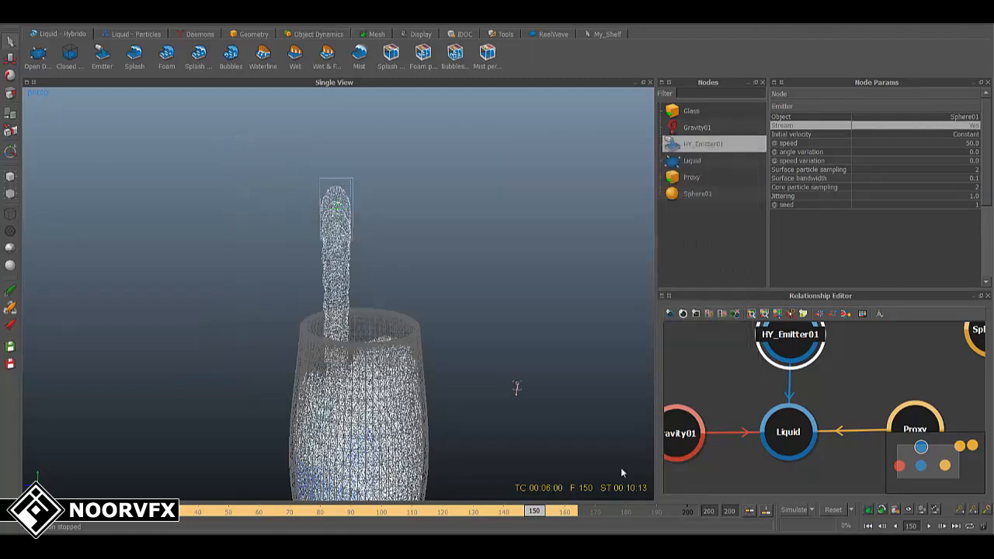
Return to frame 0, preview the start of the pour, and key the emitter's speed at 50.0 on frame 0.
{"action": "left_click_drag", "start_coordinate": [537, 516], "coordinate": [75, 515]}
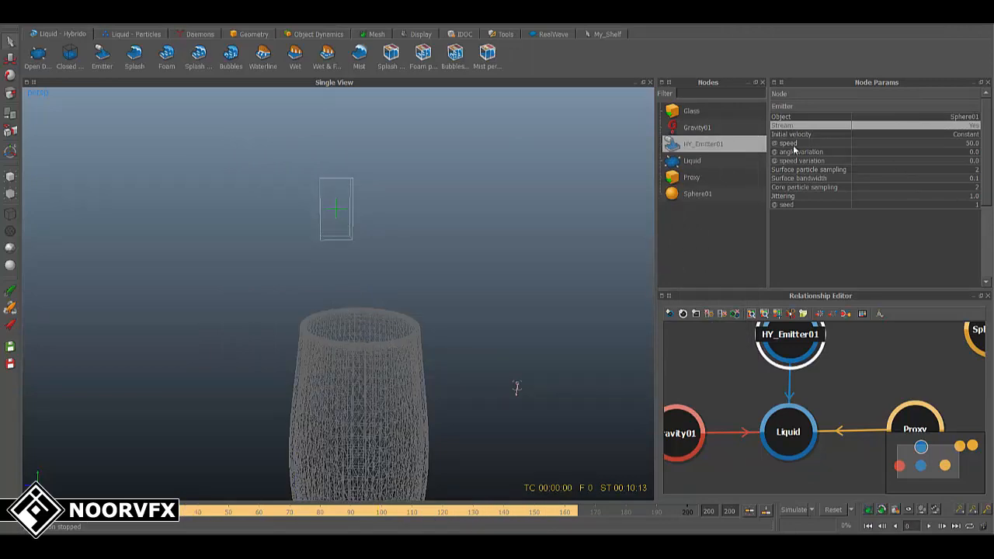
{"action": "key", "text": "alt+v"}
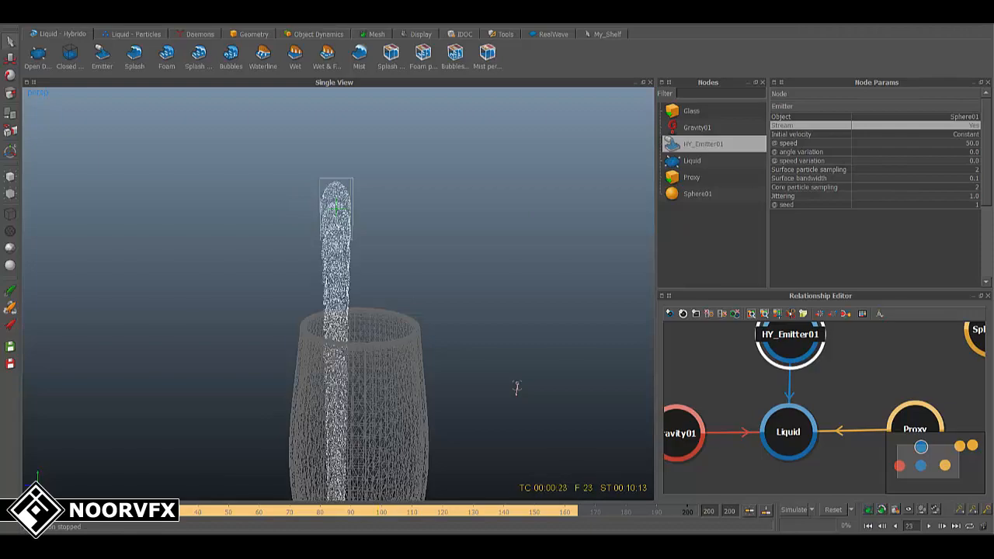
{"action": "middle_click_drag", "start_coordinate": [338, 420], "coordinate": [344, 352], "text": "alt"}
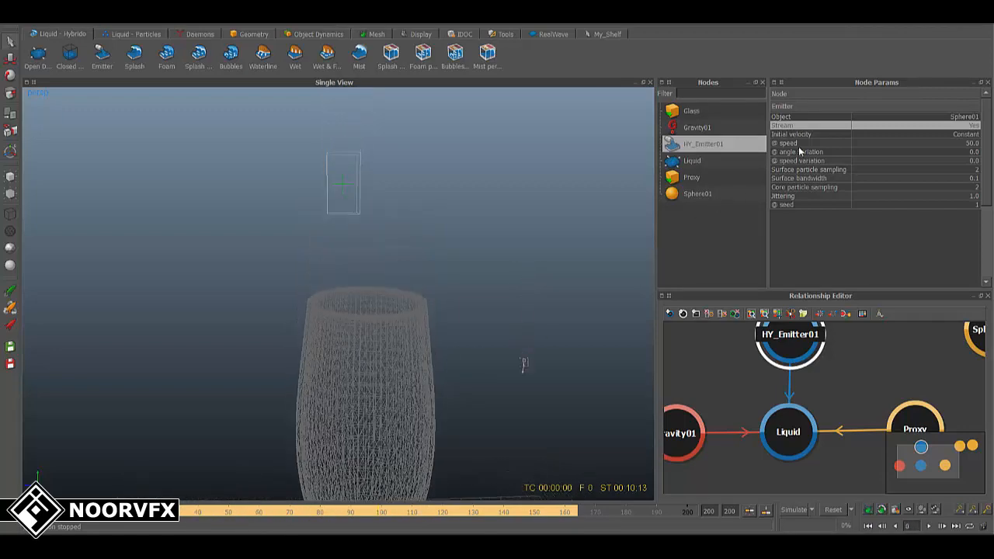
{"action": "left_click", "coordinate": [792, 145]}
{"action": "right_click", "coordinate": [792, 144]}
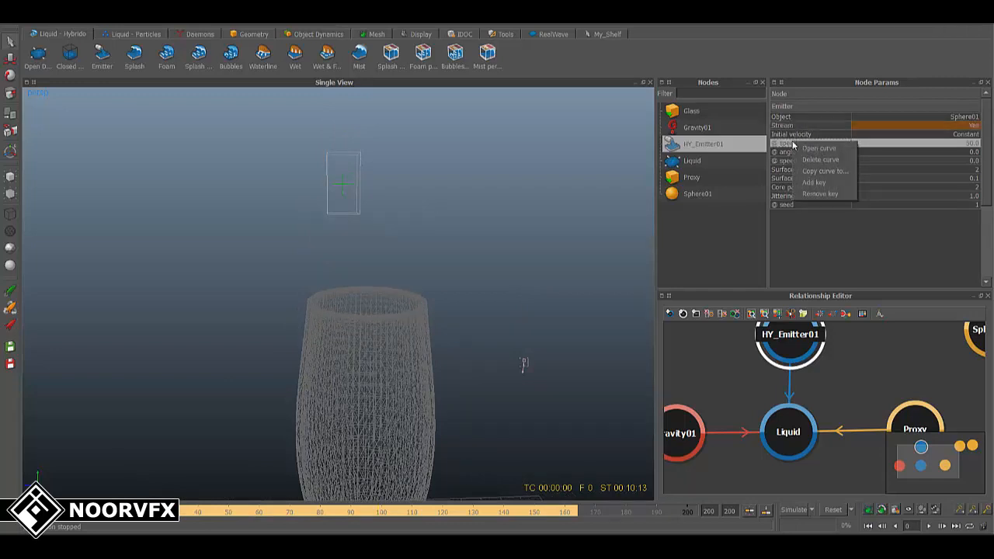
{"action": "left_click", "coordinate": [814, 186]}
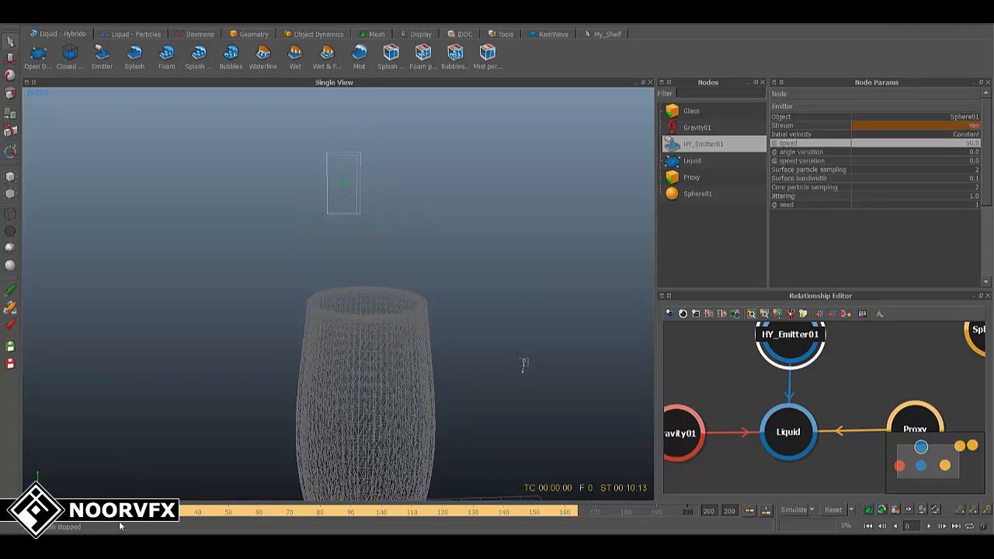
Set the emitter's speed to 70 at frame 15 and add a key there.
{"action": "left_click_drag", "start_coordinate": [79, 514], "coordinate": [123, 522]}
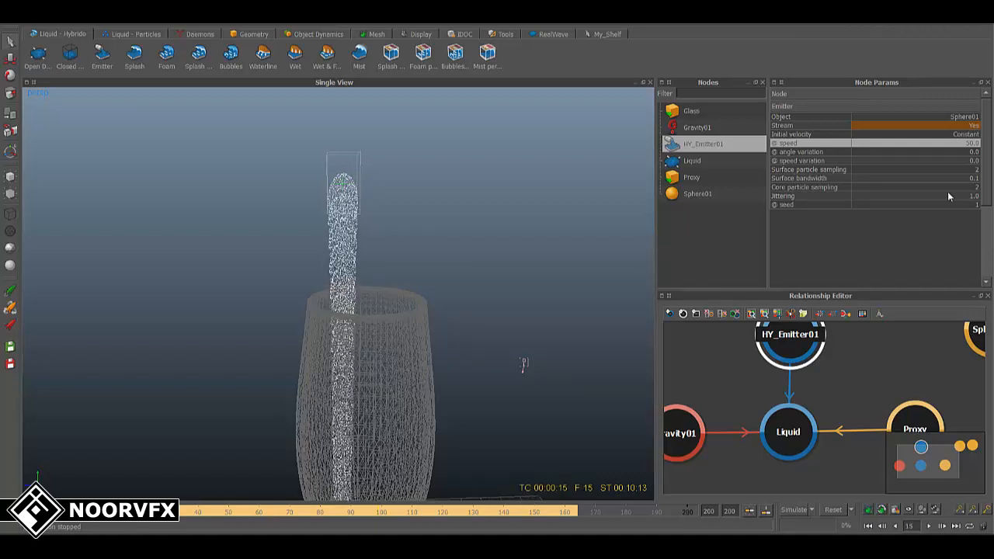
{"action": "double_click", "coordinate": [972, 144]}
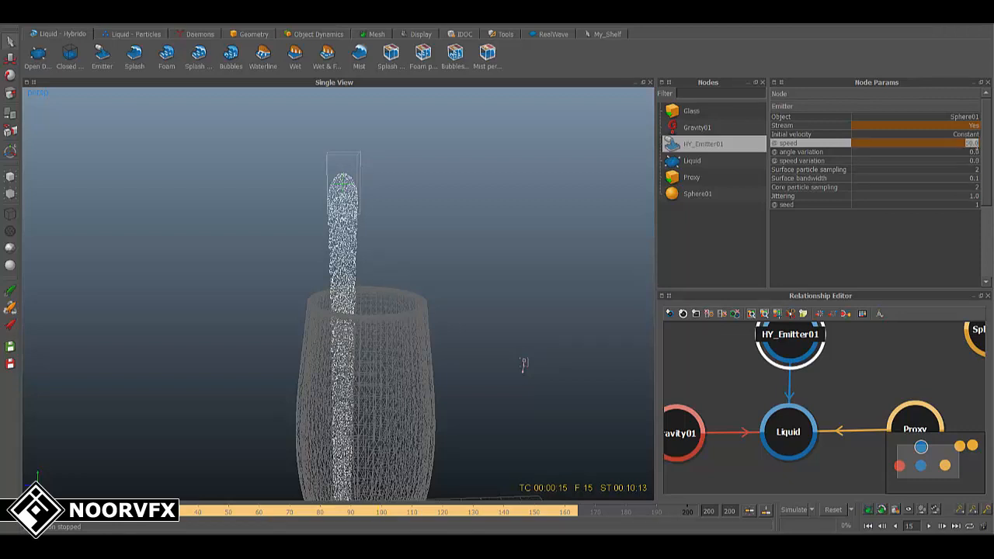
{"action": "type", "text": "70"}
{"action": "key", "text": "Return"}
{"action": "right_click", "coordinate": [802, 144]}
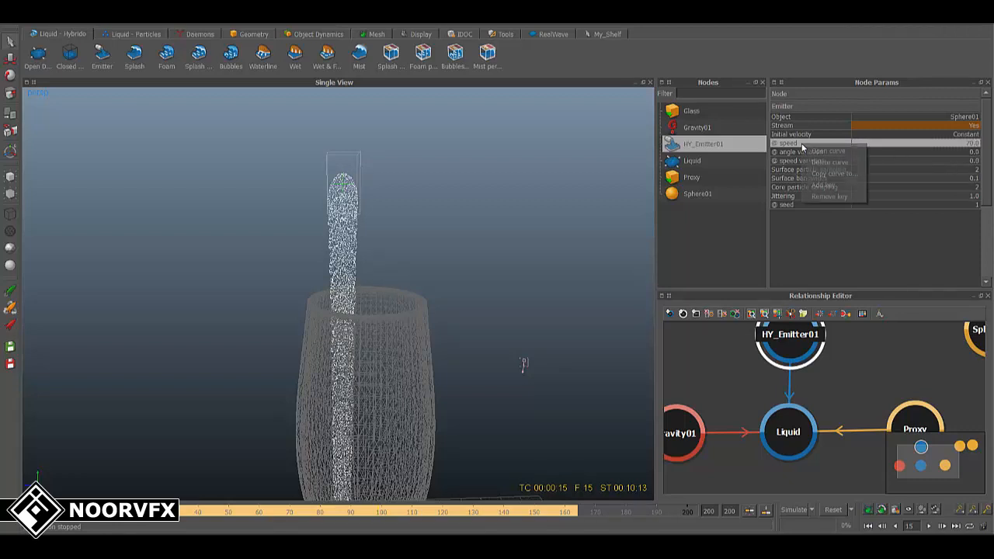
{"action": "left_click", "coordinate": [829, 190]}
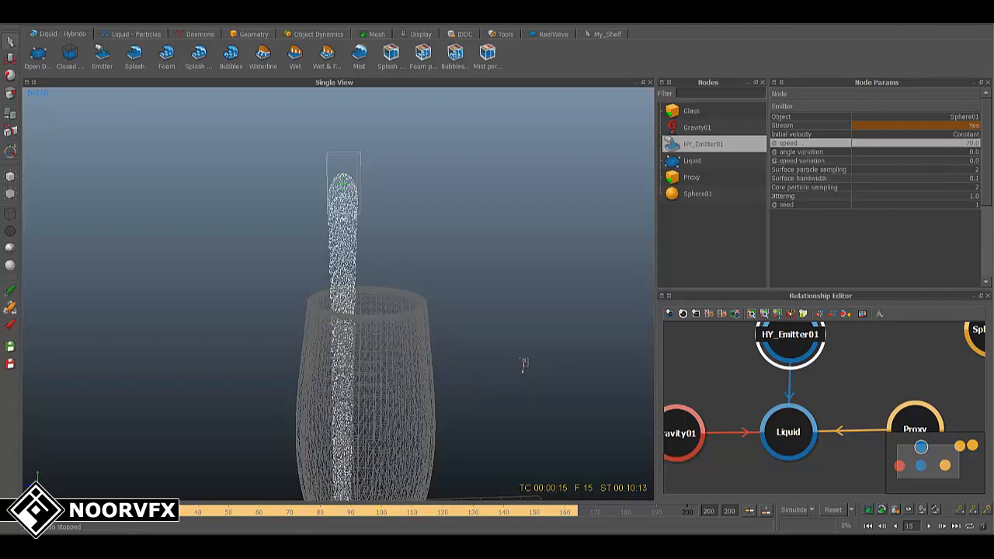
Set the emitter's speed to 30 at frame 28 and add a key there.
{"action": "double_click", "coordinate": [970, 144]}
{"action": "type", "text": "30"}
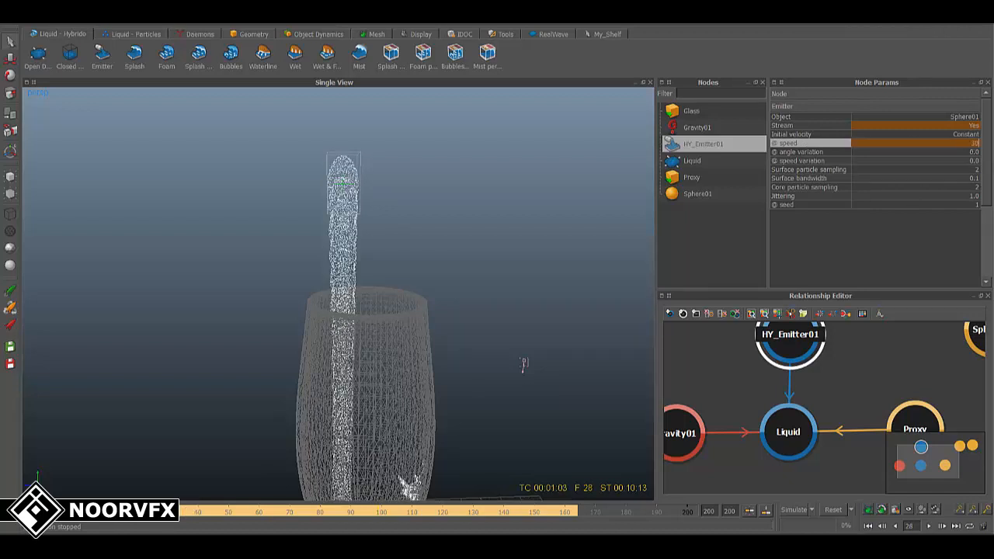
{"action": "key", "text": "Return"}
{"action": "right_click", "coordinate": [805, 144]}
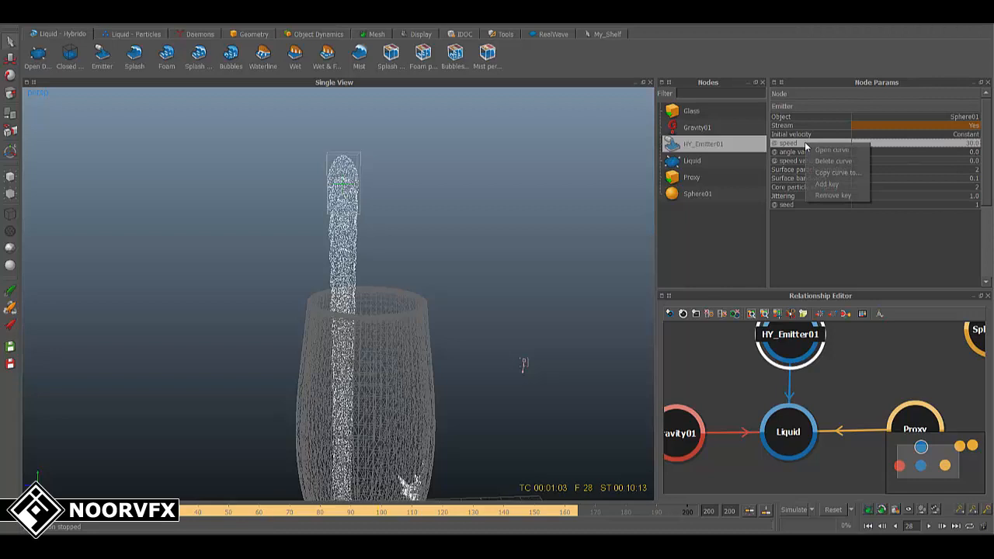
Key the HY_Emitter01 speed at 30 on frame 28 and at 60 on frame 43.
{"action": "left_click", "coordinate": [828, 186]}
{"action": "left_click_drag", "start_coordinate": [182, 516], "coordinate": [209, 519]}
{"action": "double_click", "coordinate": [967, 145]}
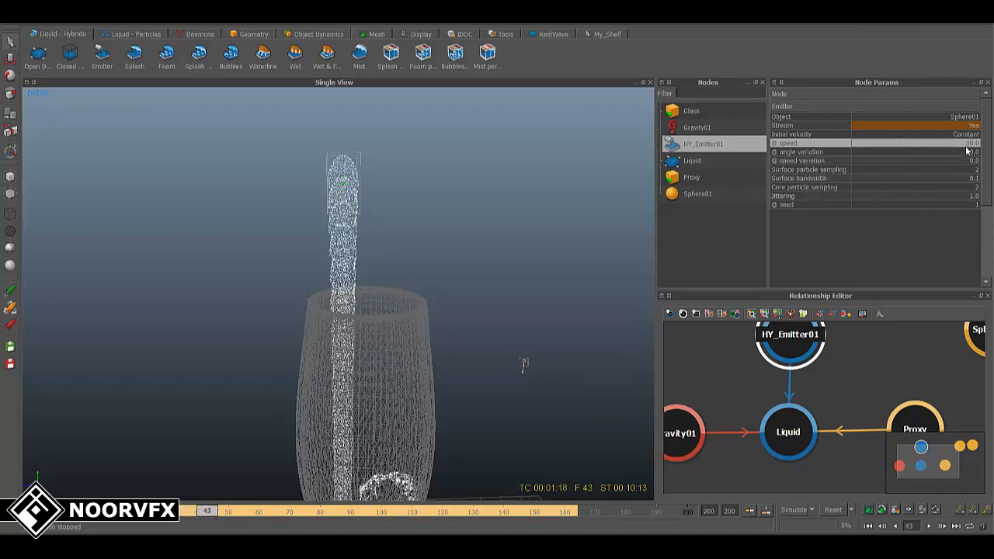
{"action": "key", "text": "Return"}
{"action": "right_click", "coordinate": [800, 145]}
{"action": "left_click", "coordinate": [815, 187]}
Key the HY_Emitter01 speed at 50 on frame 60.
{"action": "left_click_drag", "start_coordinate": [222, 512], "coordinate": [260, 514]}
{"action": "left_click", "coordinate": [971, 147]}
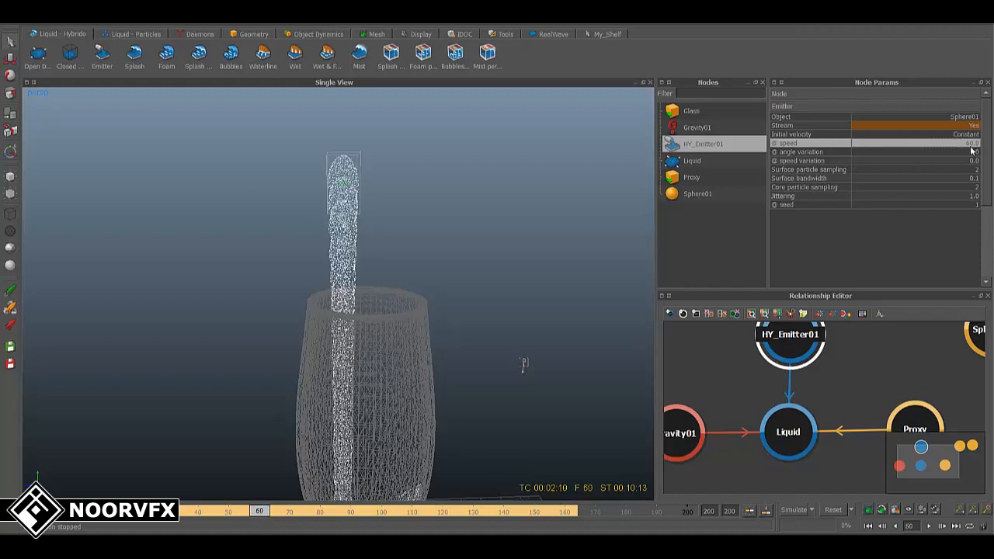
{"action": "right_click", "coordinate": [810, 143]}
{"action": "left_click", "coordinate": [837, 184]}
Open the emitter's speed curve, select all its keys and set the last node behaviour to Loop.
{"action": "right_click", "coordinate": [789, 144]}
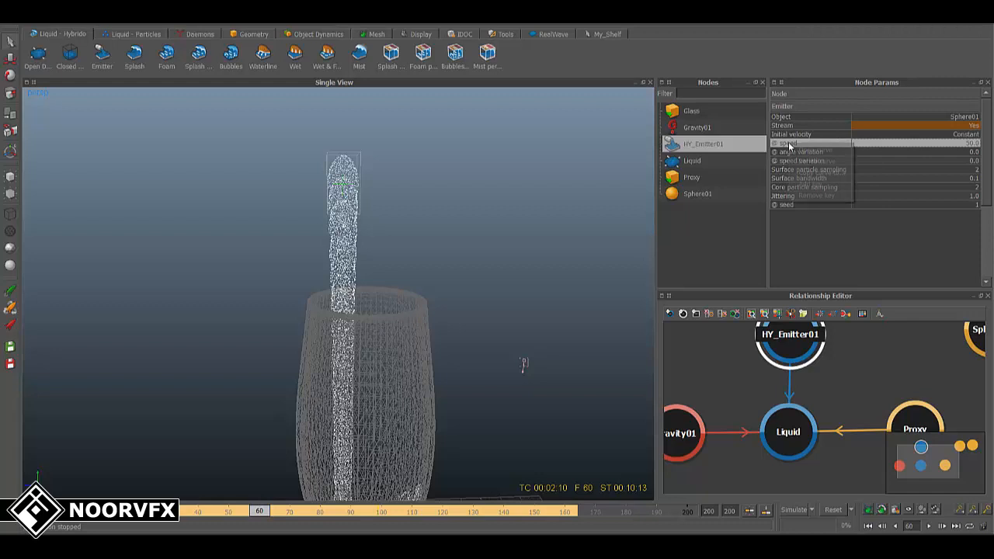
{"action": "left_click", "coordinate": [804, 150]}
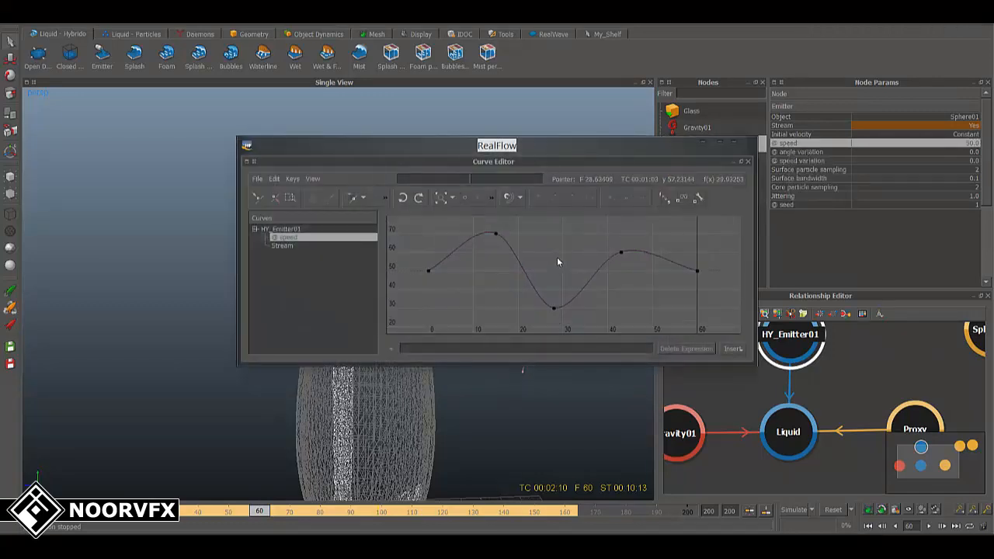
{"action": "left_click_drag", "start_coordinate": [723, 228], "coordinate": [433, 308]}
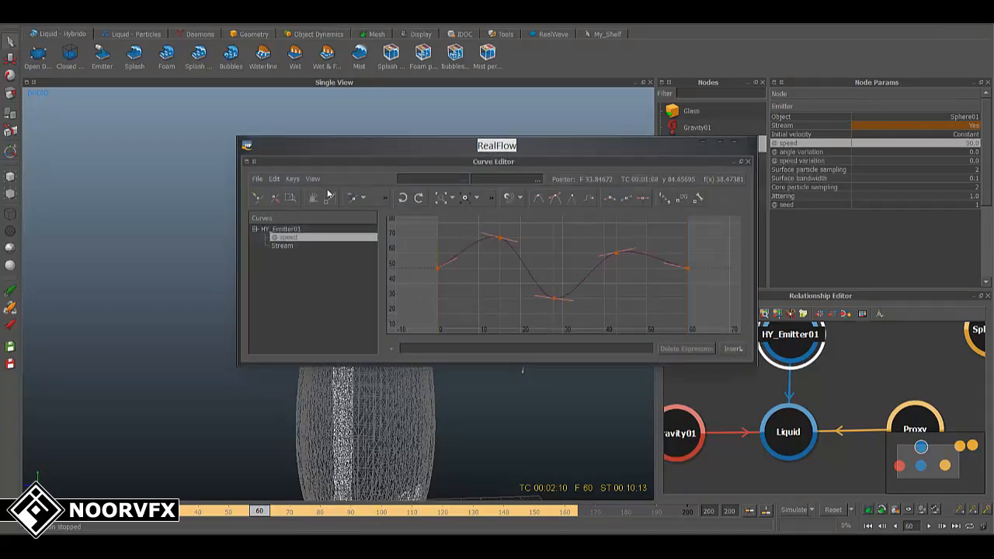
{"action": "left_click", "coordinate": [292, 180]}
{"action": "mouse_move", "coordinate": [334, 253]}
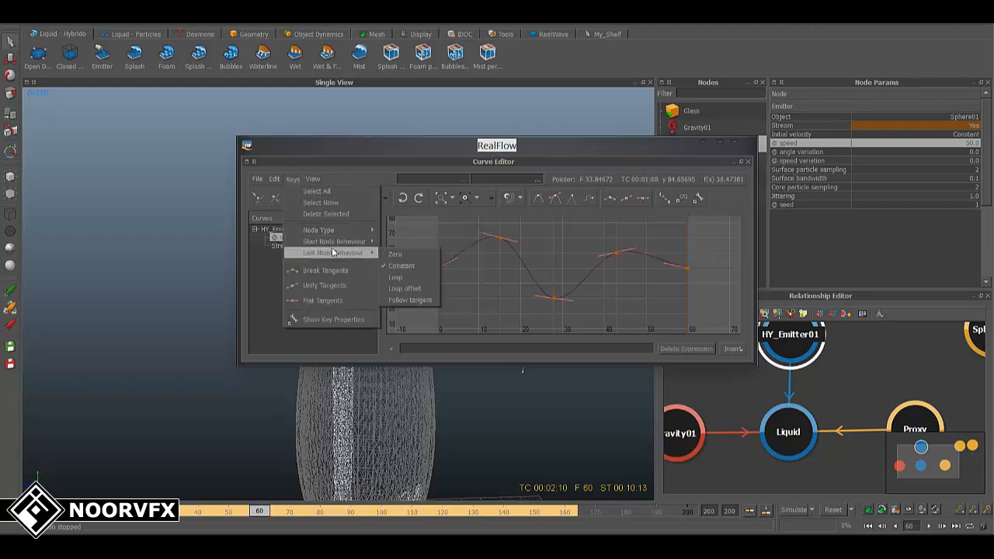
{"action": "left_click", "coordinate": [404, 278]}
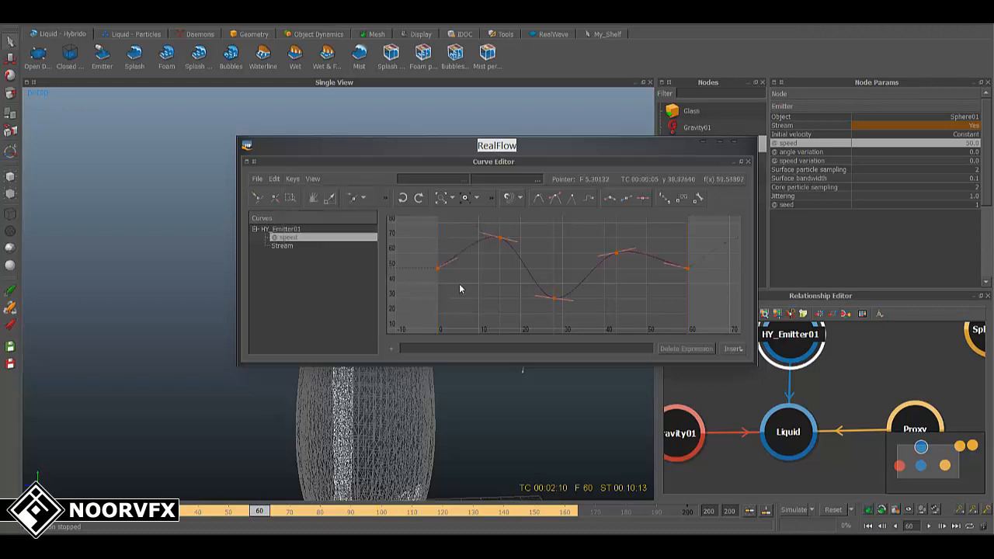
{"action": "middle_click_drag", "start_coordinate": [560, 291], "coordinate": [519, 299], "text": "alt"}
{"action": "right_click_drag", "start_coordinate": [683, 281], "coordinate": [660, 289], "text": "alt"}
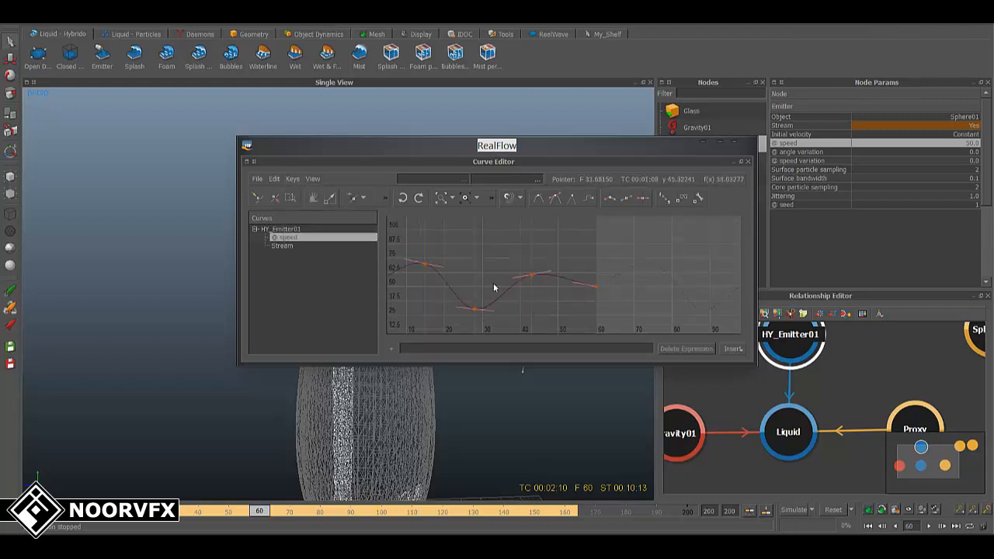
{"action": "middle_click_drag", "start_coordinate": [542, 257], "coordinate": [610, 256], "text": "alt"}
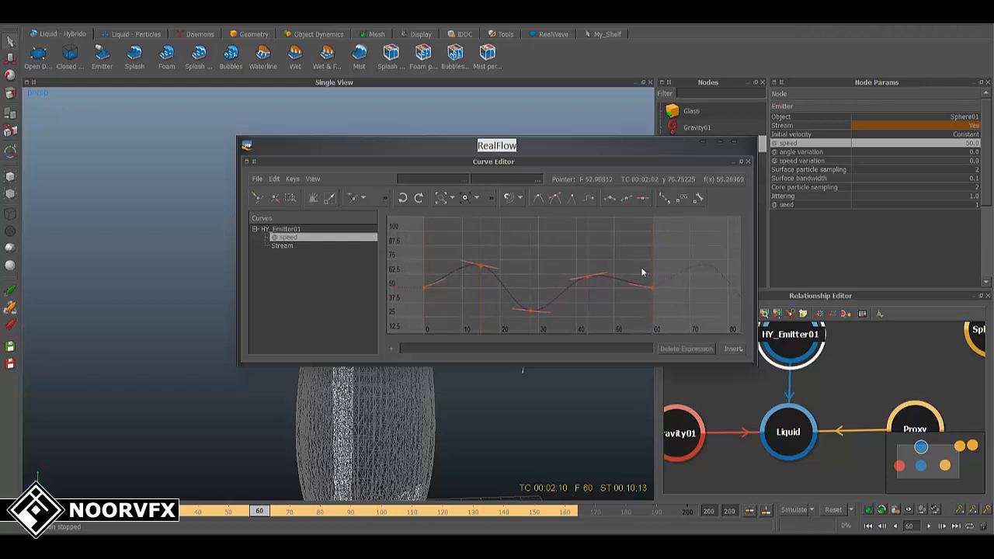
{"action": "left_click", "coordinate": [735, 144]}
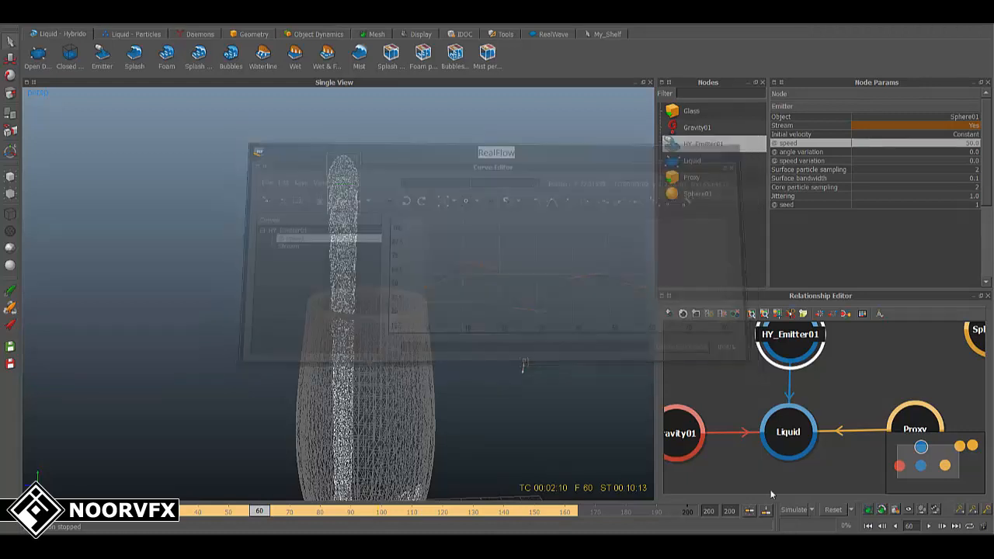
Reset the simulation data and frame the whole glass and emitter in the viewport.
{"action": "left_click", "coordinate": [833, 510]}
{"action": "left_click", "coordinate": [466, 274]}
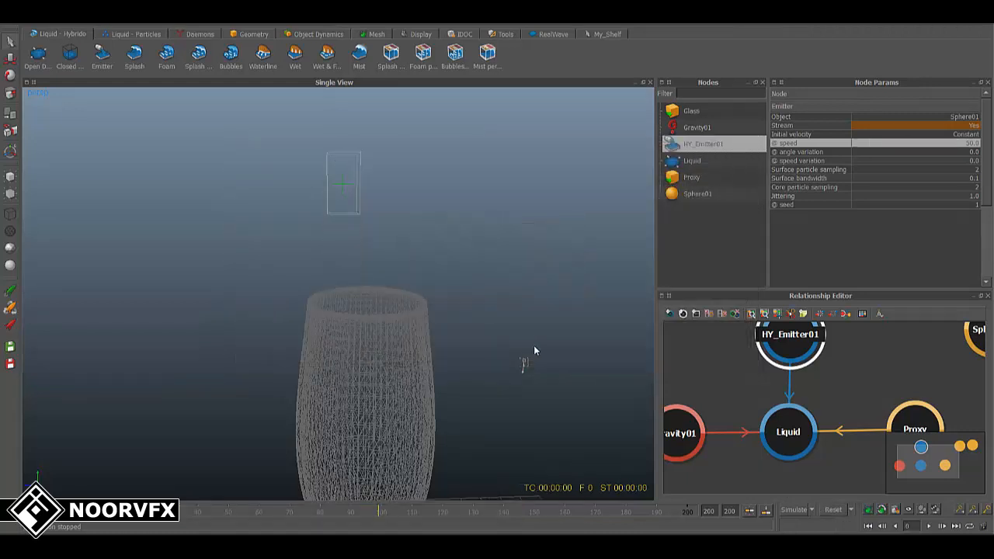
{"action": "right_click_drag", "start_coordinate": [533, 345], "coordinate": [490, 345], "text": "alt"}
{"action": "left_click_drag", "start_coordinate": [490, 344], "coordinate": [460, 309], "text": "alt"}
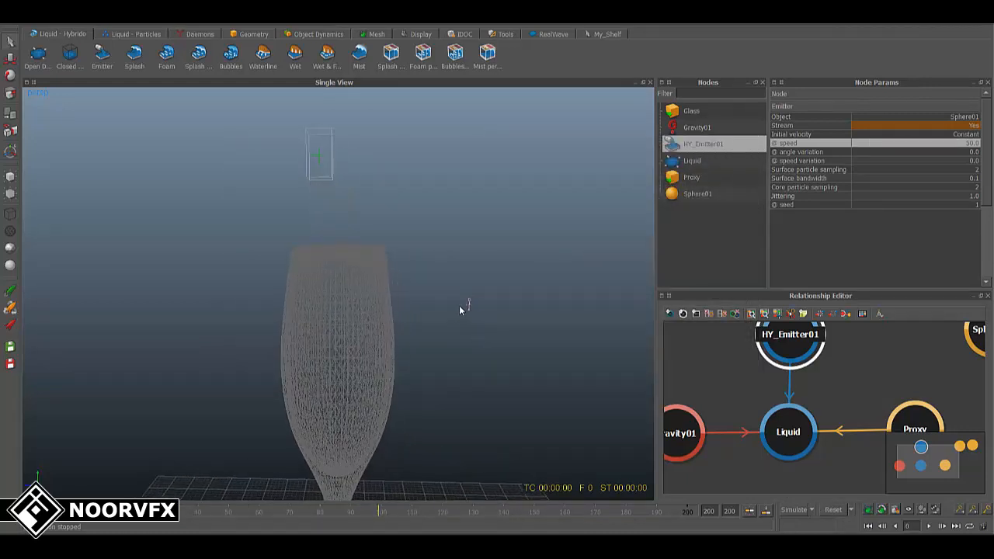
Save the scene as a new version named Beer_v03.flw in the Beer_v01 folder.
{"action": "left_click", "coordinate": [9, 19]}
{"action": "left_click", "coordinate": [29, 80]}
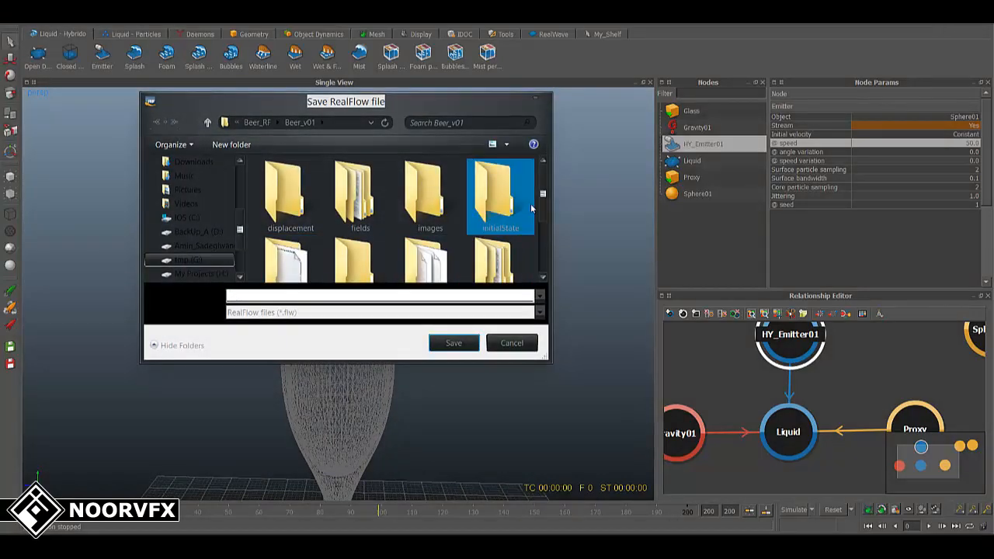
{"action": "scroll", "coordinate": [530, 203], "scroll_direction": "down", "scroll_amount": 2}
{"action": "left_click", "coordinate": [264, 297]}
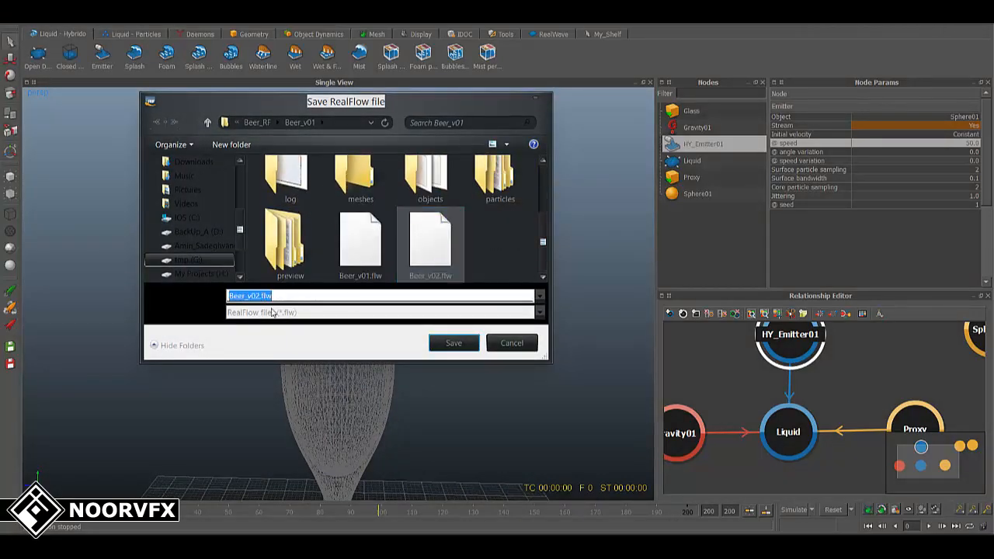
{"action": "left_click", "coordinate": [261, 298]}
{"action": "key", "text": "Return"}
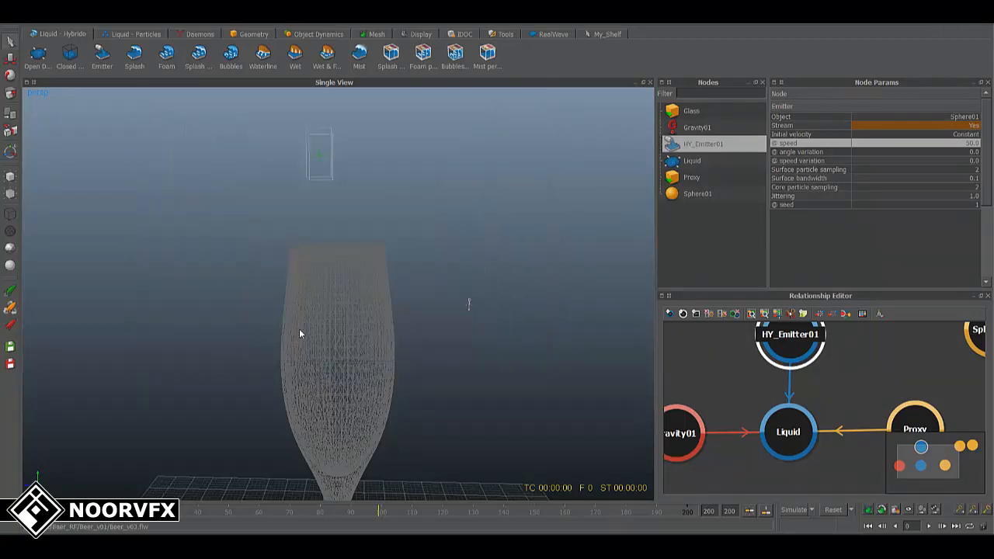
Simulate the stream with the looping speed curve and return to the first frame.
{"action": "left_click", "coordinate": [789, 510]}
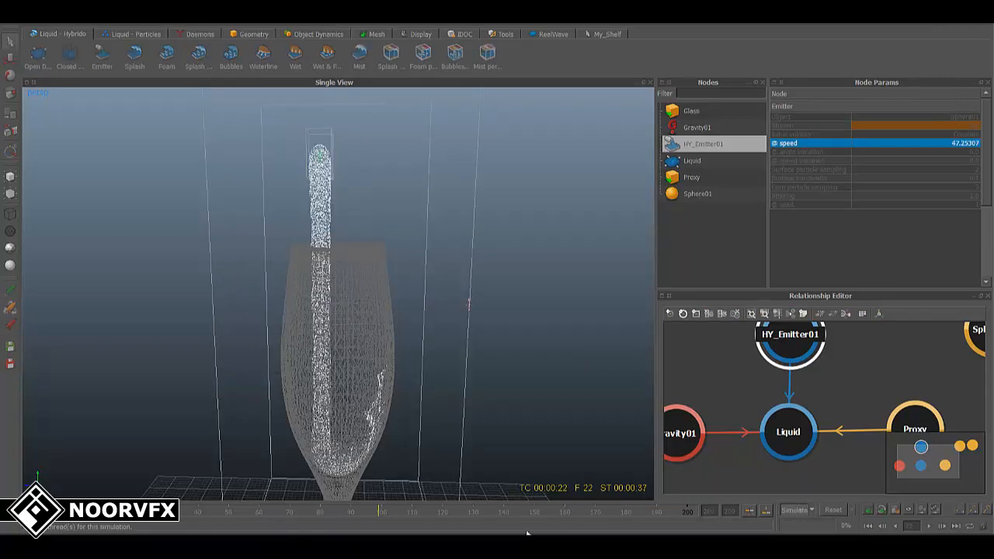
{"action": "left_click_drag", "start_coordinate": [143, 513], "coordinate": [93, 512]}
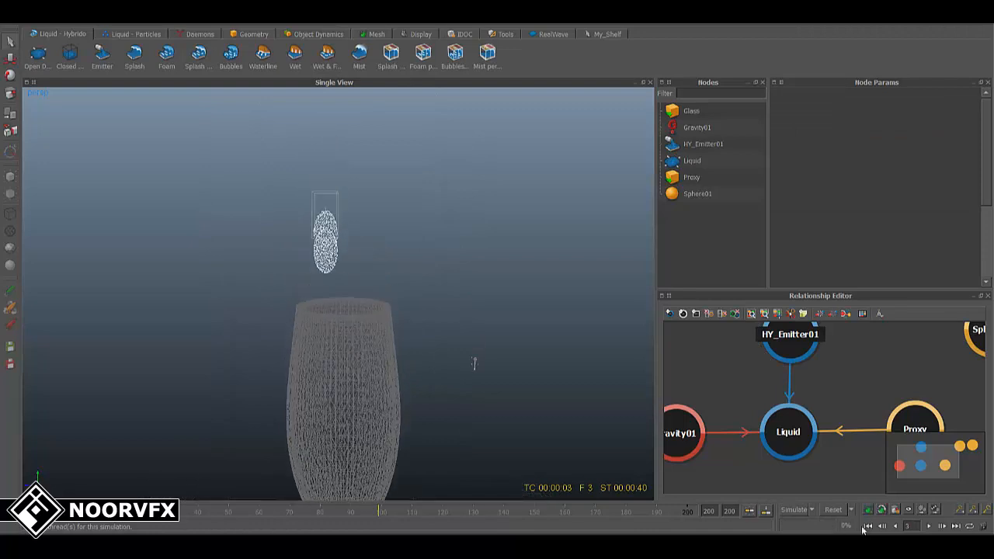
{"action": "left_click", "coordinate": [867, 526]}
Display Sphere01 as a smooth-shaded solid and show it from above the glass.
{"action": "left_click", "coordinate": [337, 196]}
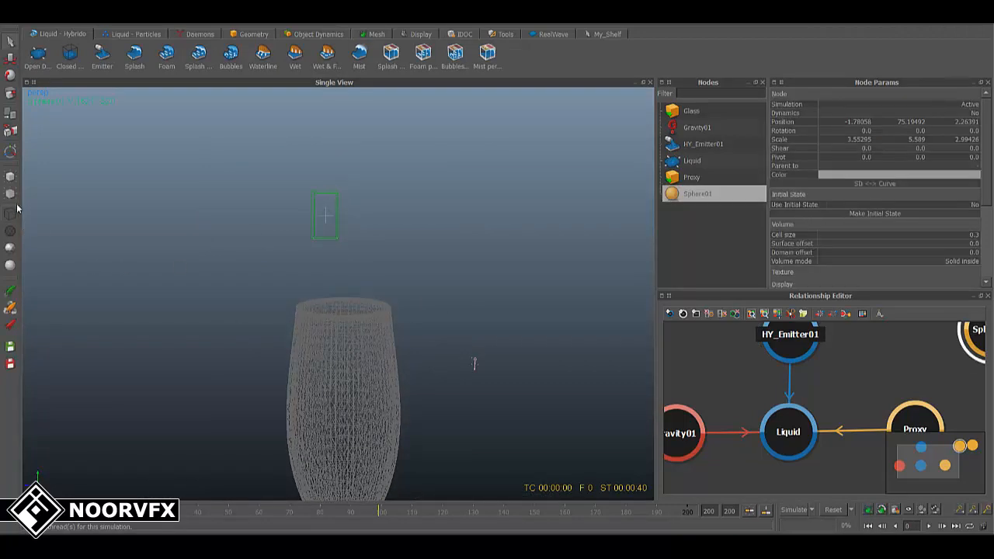
{"action": "left_click", "coordinate": [12, 265]}
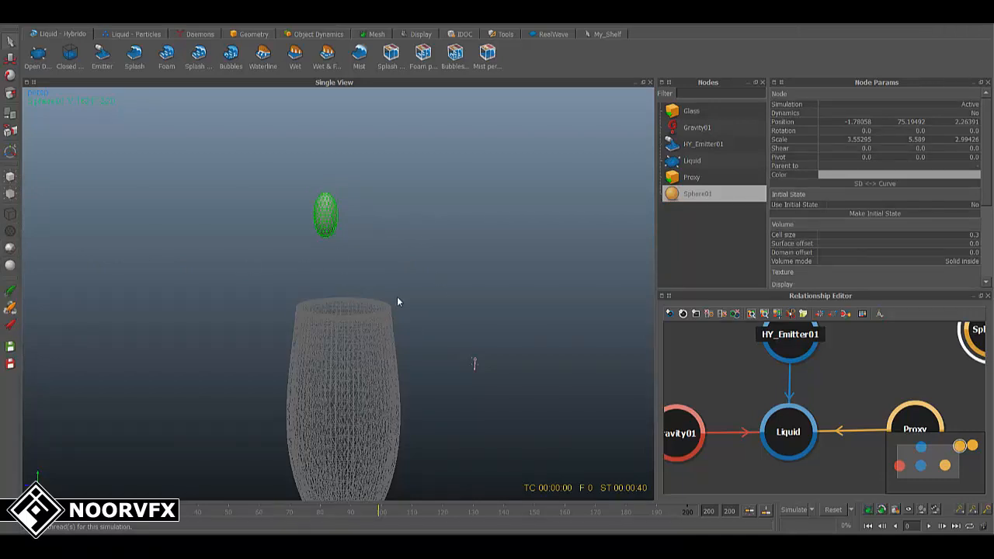
{"action": "key", "text": "1"}
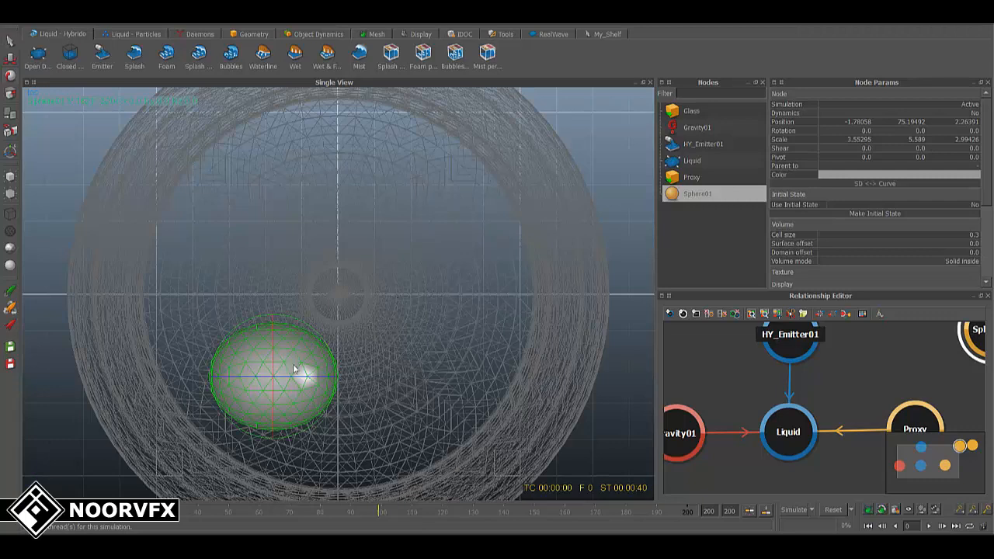
Tilt Sphere01 to a rotation of about 20, 19, 29 so the stream aims diagonally into the glass.
{"action": "left_click", "coordinate": [284, 374]}
{"action": "left_click", "coordinate": [284, 375]}
{"action": "left_click", "coordinate": [285, 381]}
{"action": "mouse_move", "coordinate": [306, 375]}
{"action": "left_mouse_down"}
{"action": "mouse_move", "coordinate": [285, 377]}
{"action": "mouse_move", "coordinate": [297, 379]}
{"action": "left_mouse_up"}
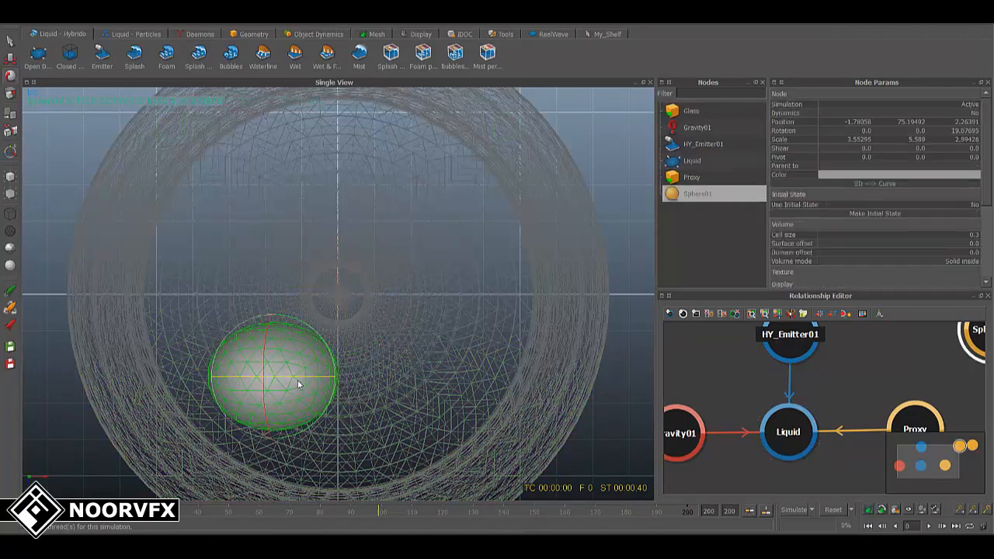
{"action": "left_click", "coordinate": [264, 365]}
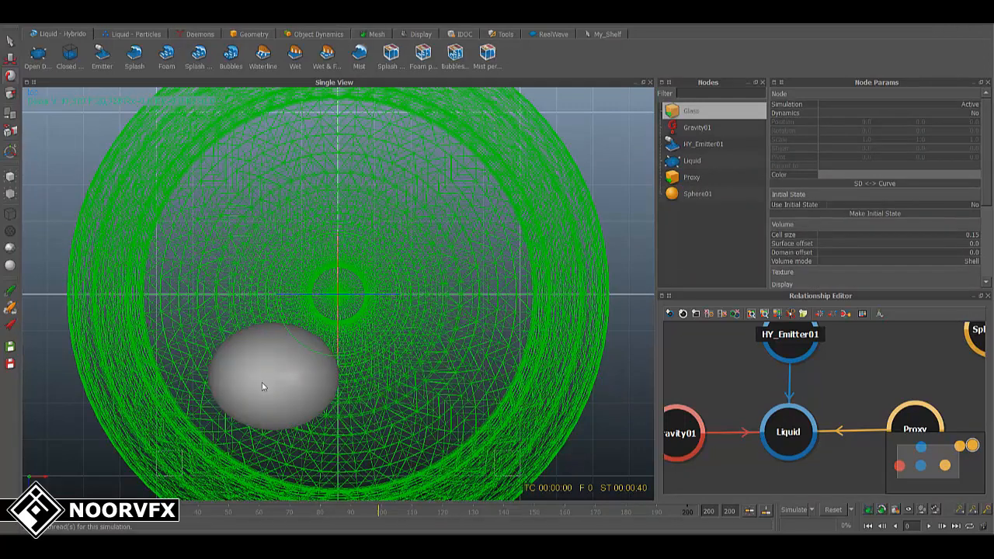
{"action": "left_click", "coordinate": [263, 382]}
{"action": "left_click_drag", "start_coordinate": [265, 361], "coordinate": [301, 365]}
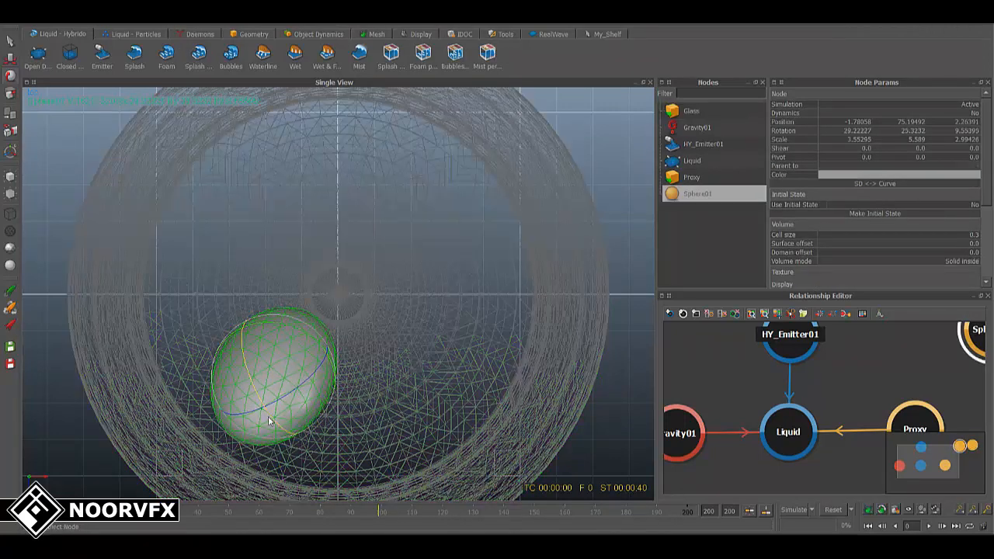
{"action": "left_click_drag", "start_coordinate": [275, 420], "coordinate": [228, 380]}
{"action": "key", "text": "4"}
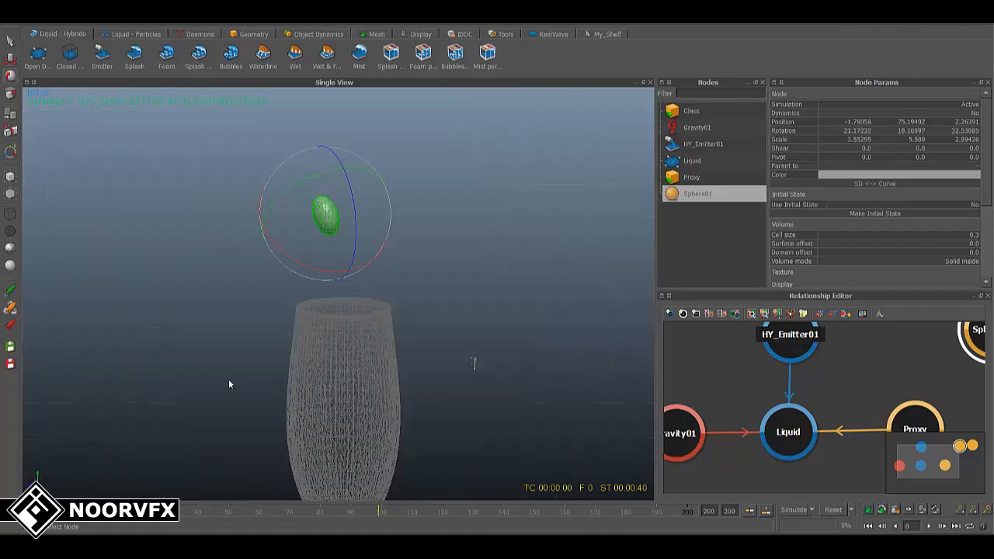
{"action": "left_click_drag", "start_coordinate": [341, 323], "coordinate": [175, 309], "text": "alt"}
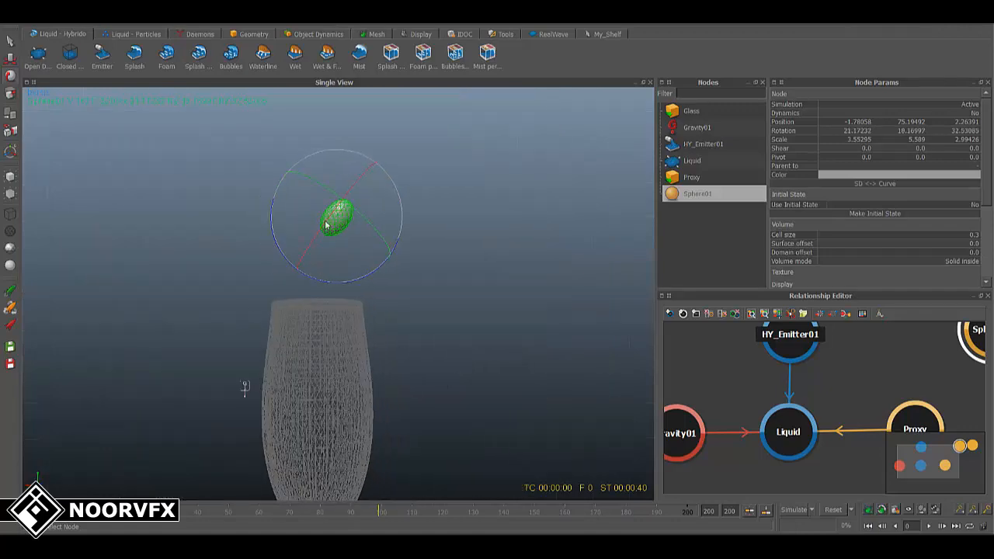
{"action": "left_click_drag", "start_coordinate": [292, 324], "coordinate": [249, 399], "text": "alt"}
{"action": "left_click", "coordinate": [364, 229]}
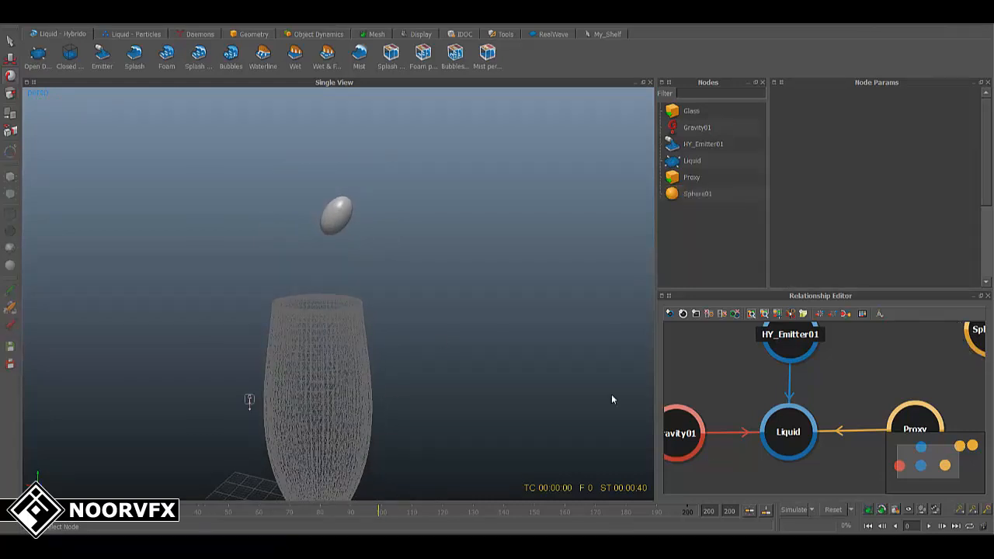
Reset the simulation and run it to test the stream from the tilted sphere.
{"action": "left_click", "coordinate": [833, 510]}
{"action": "left_click", "coordinate": [469, 279]}
{"action": "left_click", "coordinate": [793, 511]}
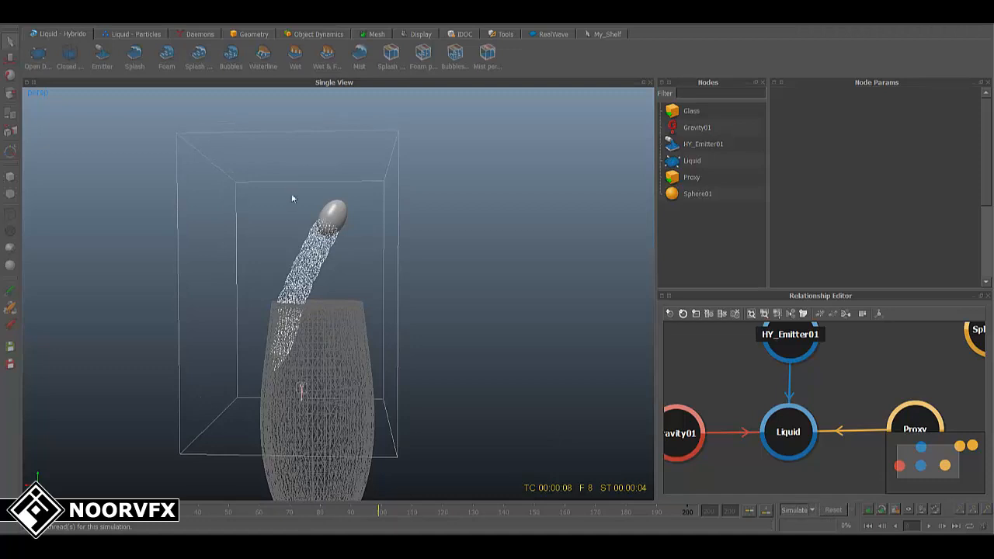
Fine-tune the rotation of Sphere01 to about 18.4, 21.0, 24.1.
{"action": "left_click", "coordinate": [342, 218]}
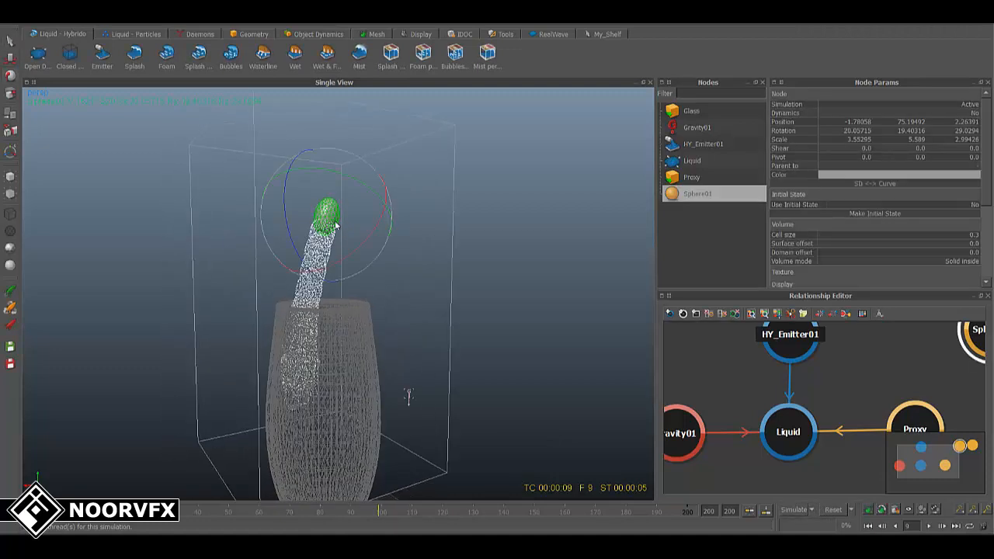
{"action": "left_click_drag", "start_coordinate": [284, 200], "coordinate": [283, 205]}
{"action": "left_click_drag", "start_coordinate": [416, 253], "coordinate": [345, 259], "text": "alt"}
Reset and rerun the simulation briefly to check the stream from the readjusted sphere, stopping it after a few frames.
{"action": "left_click", "coordinate": [833, 512]}
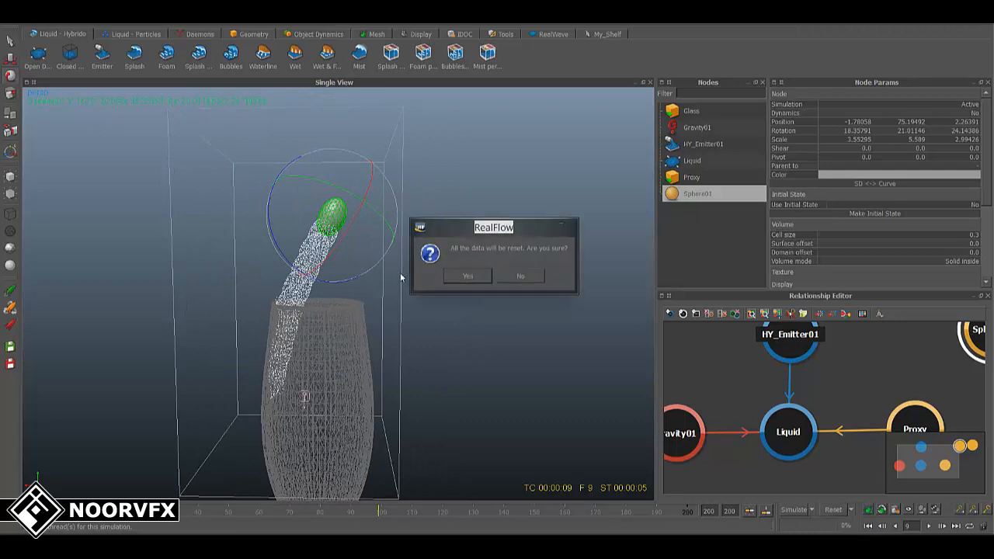
{"action": "left_click", "coordinate": [468, 276]}
{"action": "left_click", "coordinate": [793, 510]}
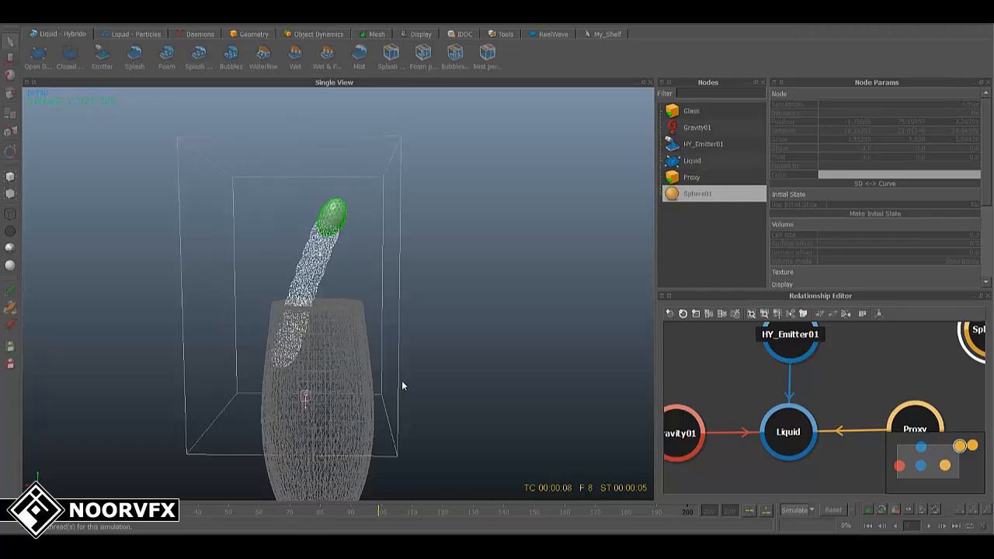
{"action": "left_click", "coordinate": [796, 514]}
Reset the simulation and move Sphere01 in the top view to about -2.55, 74.60, 2.96.
{"action": "left_click", "coordinate": [833, 510]}
{"action": "left_click", "coordinate": [455, 278]}
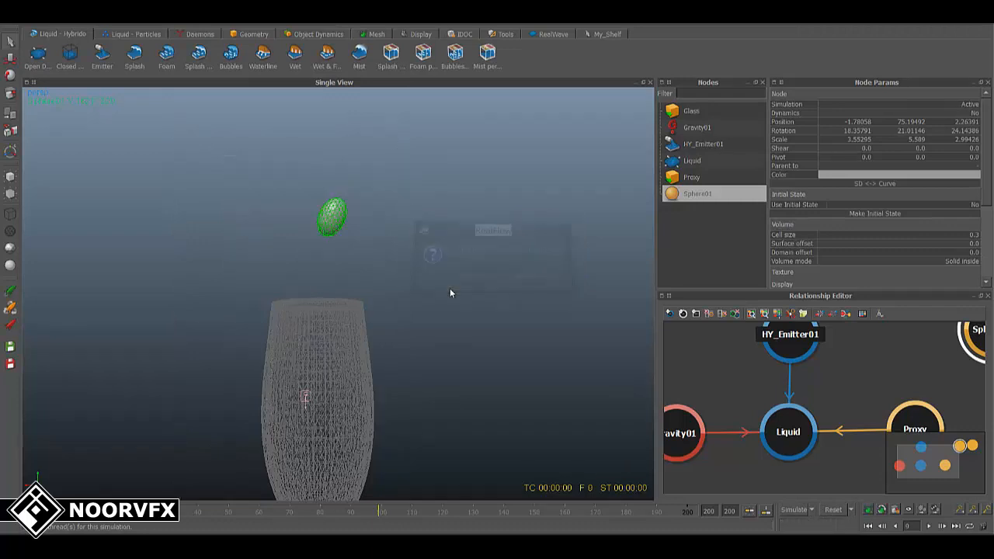
{"action": "key", "text": "1"}
{"action": "key", "text": "w"}
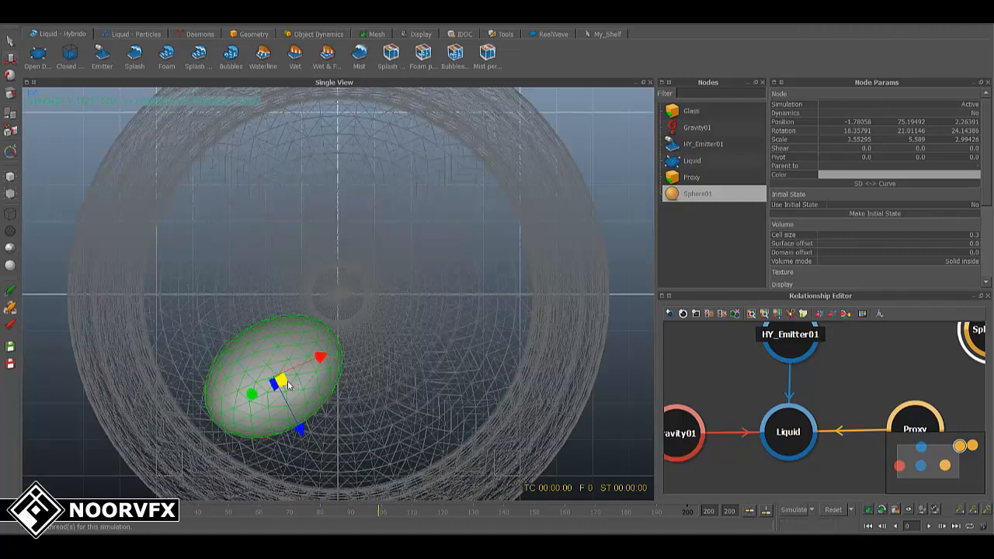
{"action": "left_click_drag", "start_coordinate": [288, 383], "coordinate": [259, 407]}
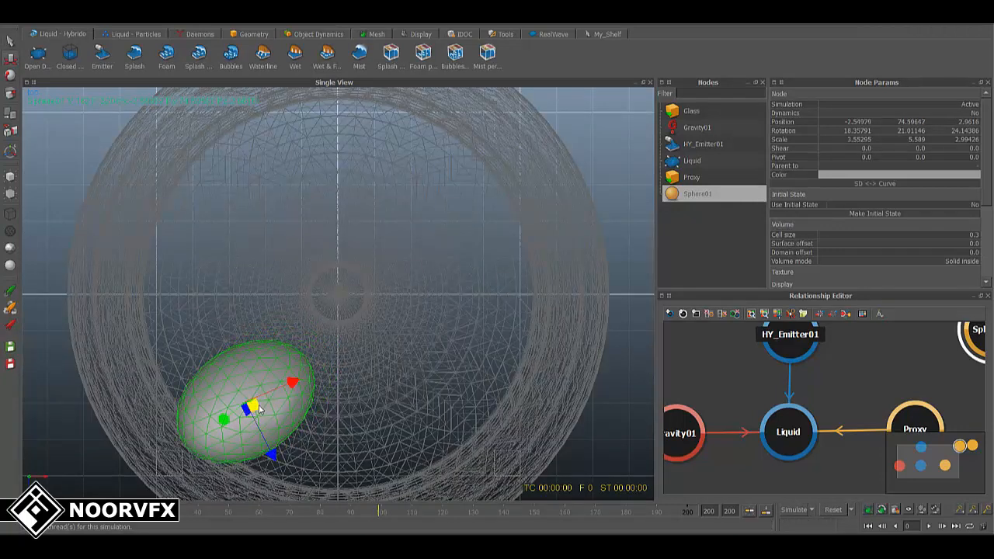
{"action": "key", "text": "4"}
Simulate the stream from the repositioned sphere, keeping the whole glass in view.
{"action": "left_click", "coordinate": [792, 511]}
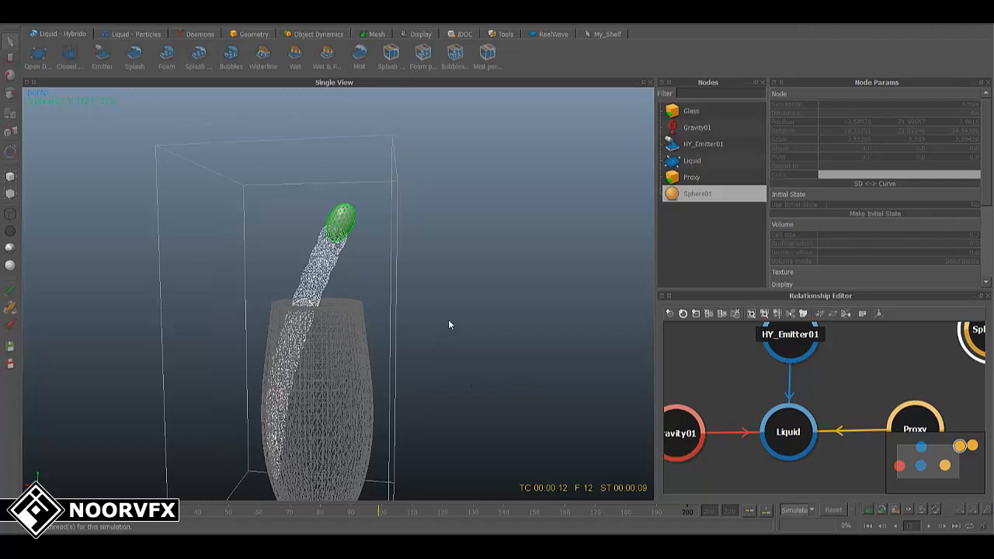
{"action": "middle_click_drag", "start_coordinate": [448, 319], "coordinate": [458, 299], "text": "alt"}
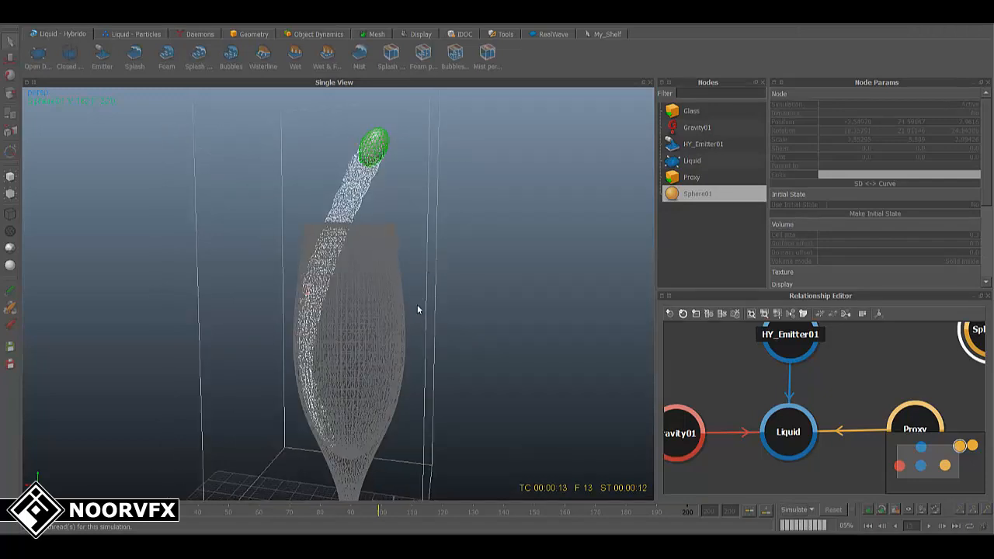
Save the project and simulate the pour over the full 200-frame range.
{"action": "mouse_move", "coordinate": [417, 309]}
{"action": "left_mouse_down", "text": "alt"}
{"action": "mouse_move", "coordinate": [356, 335]}
{"action": "mouse_move", "coordinate": [219, 336]}
{"action": "mouse_move", "coordinate": [200, 359]}
{"action": "mouse_move", "coordinate": [402, 297]}
{"action": "left_mouse_up", "text": "alt"}
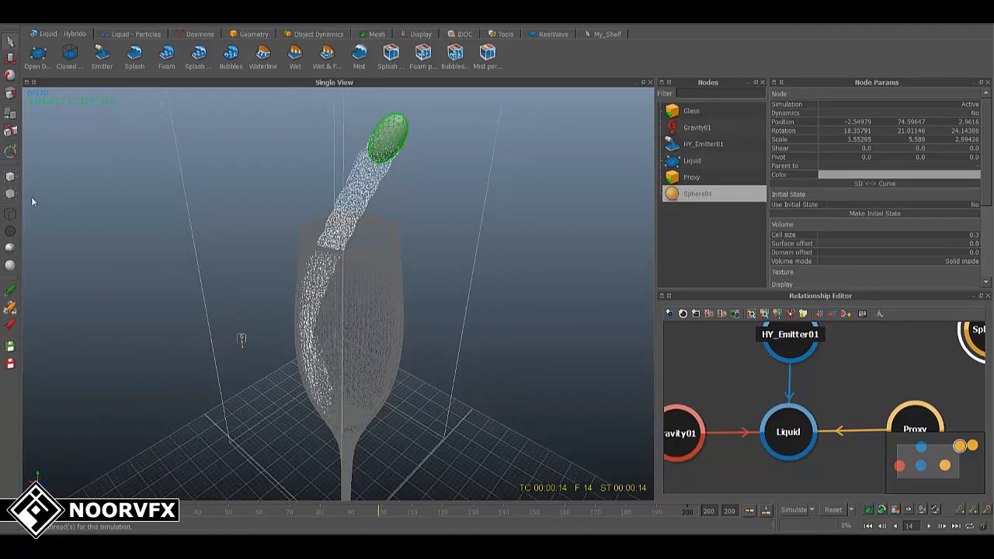
{"action": "left_click_drag", "start_coordinate": [341, 212], "coordinate": [440, 262], "text": "alt"}
{"action": "left_click", "coordinate": [10, 22]}
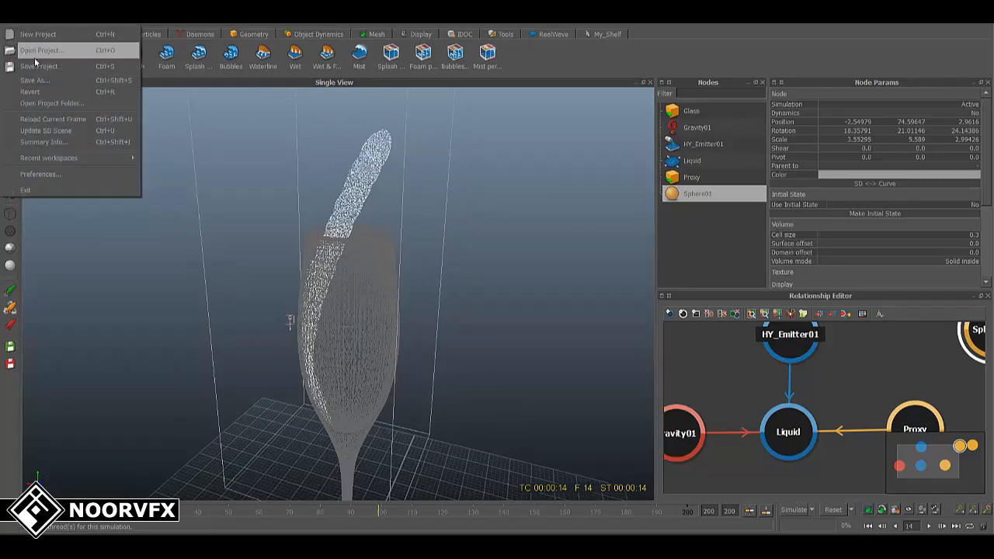
{"action": "left_click", "coordinate": [42, 67]}
{"action": "left_click", "coordinate": [793, 510]}
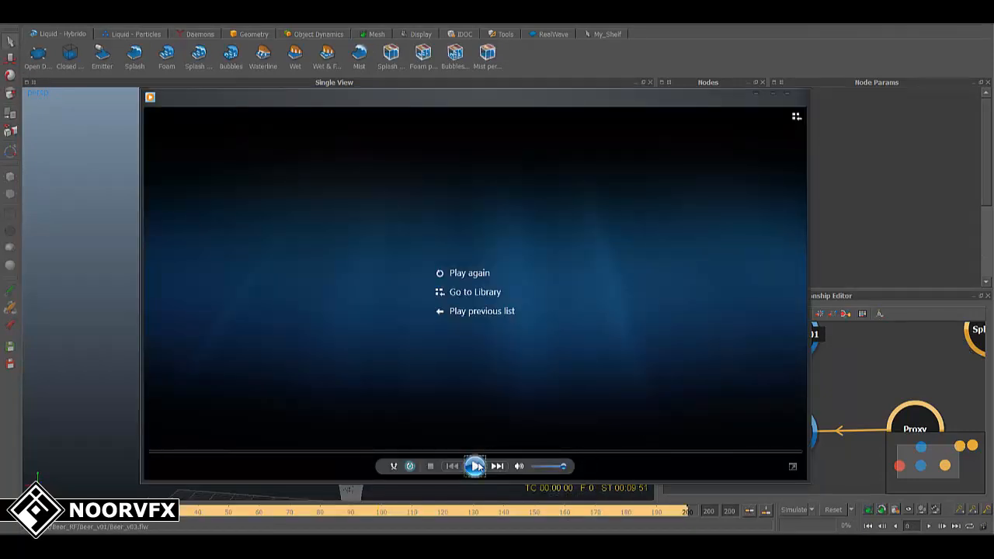
Play the preview video of the 200-frame pour and put the player away.
{"action": "left_click", "coordinate": [475, 466]}
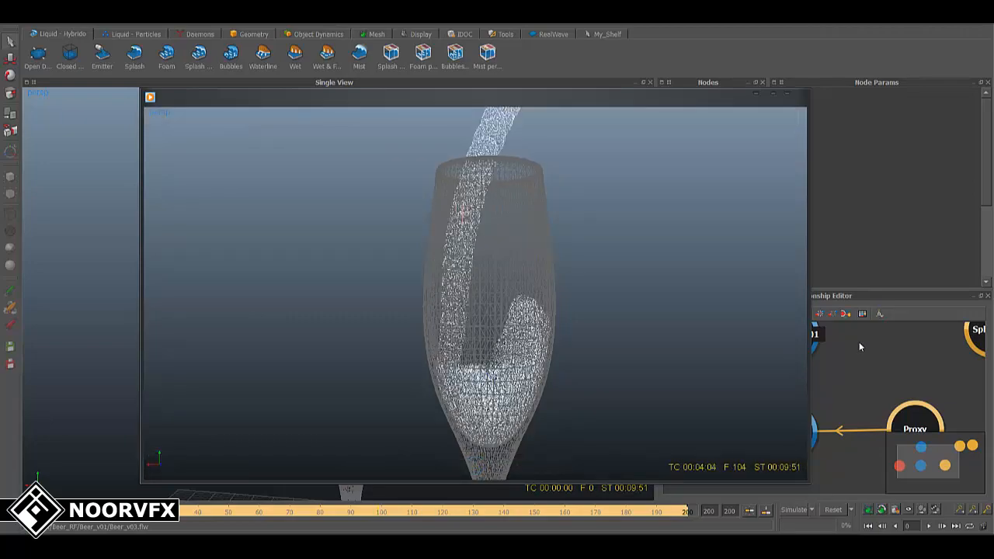
{"action": "mouse_move", "coordinate": [806, 345]}
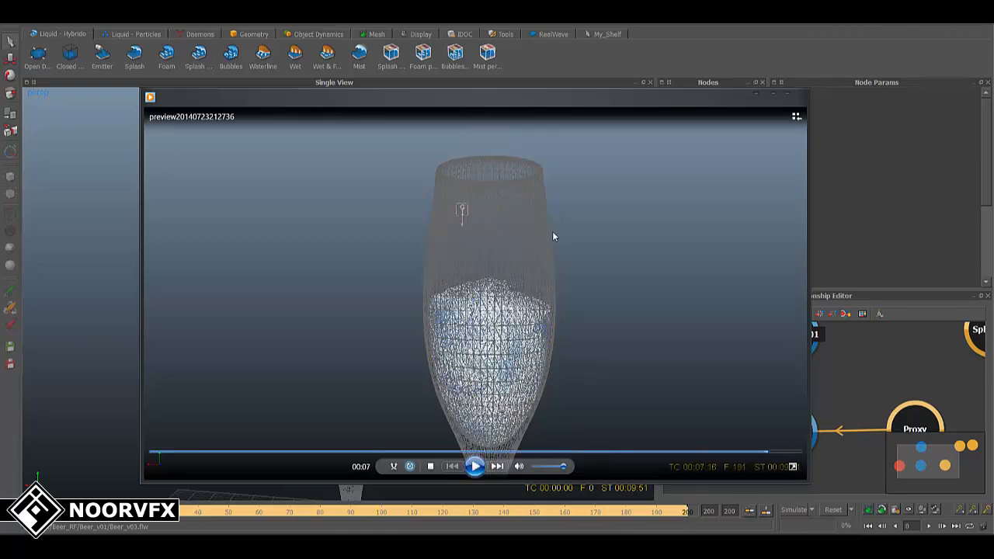
{"action": "left_click", "coordinate": [758, 94]}
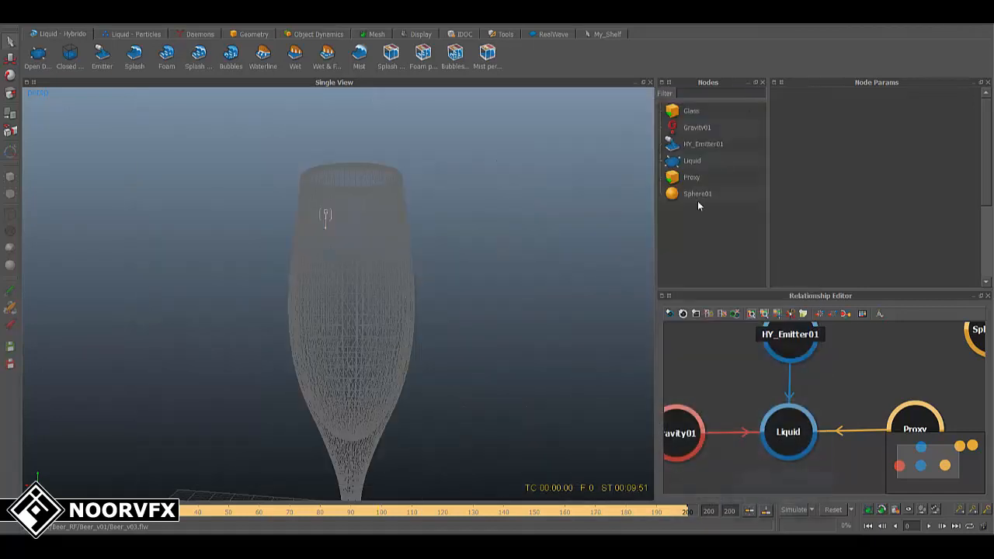
On HY_Emitter01's Stream curve, move the off key from frame 150 to frame 230.
{"action": "left_click", "coordinate": [701, 145]}
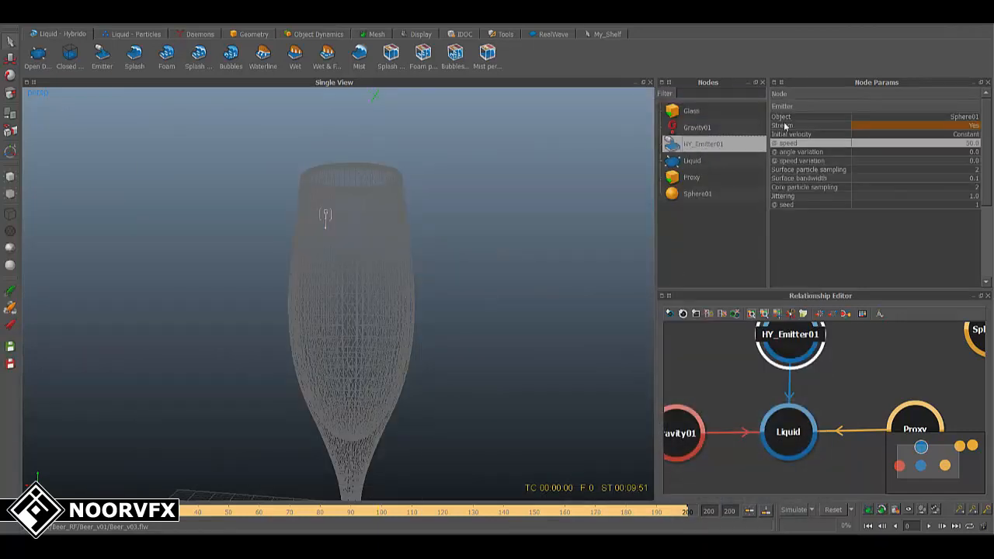
{"action": "left_click", "coordinate": [791, 126]}
{"action": "right_click", "coordinate": [789, 126]}
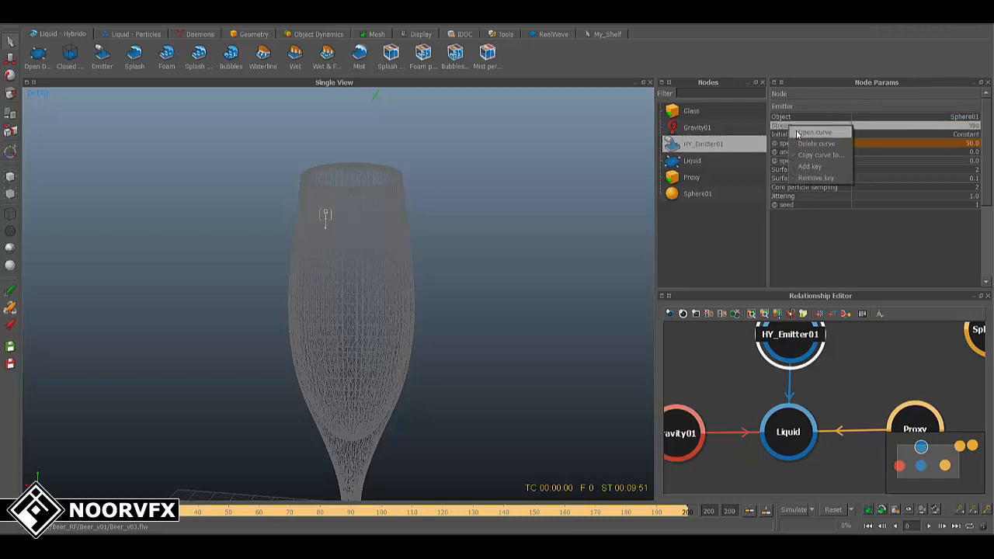
{"action": "left_click", "coordinate": [807, 137]}
{"action": "scroll", "coordinate": [642, 274], "scroll_direction": "down", "scroll_amount": 2}
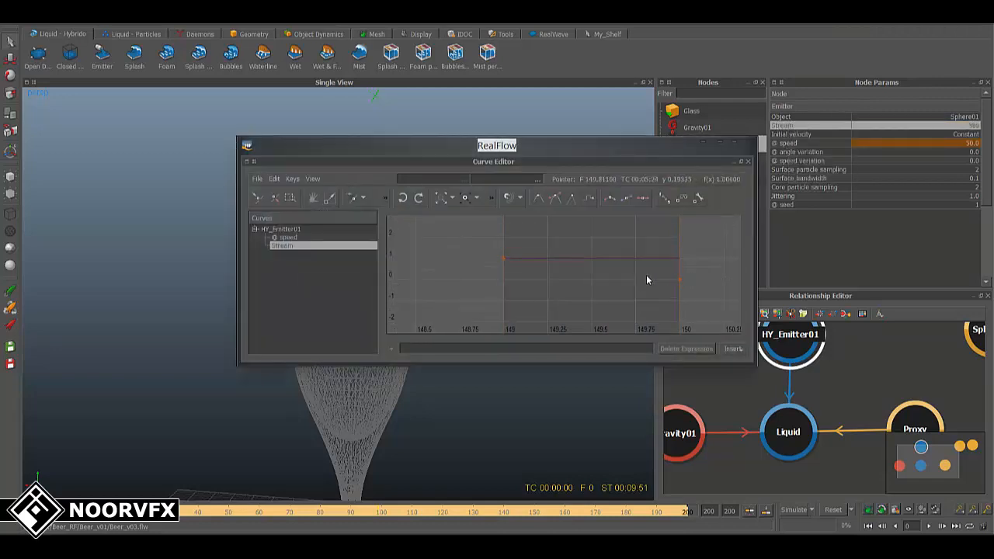
{"action": "left_click", "coordinate": [729, 304]}
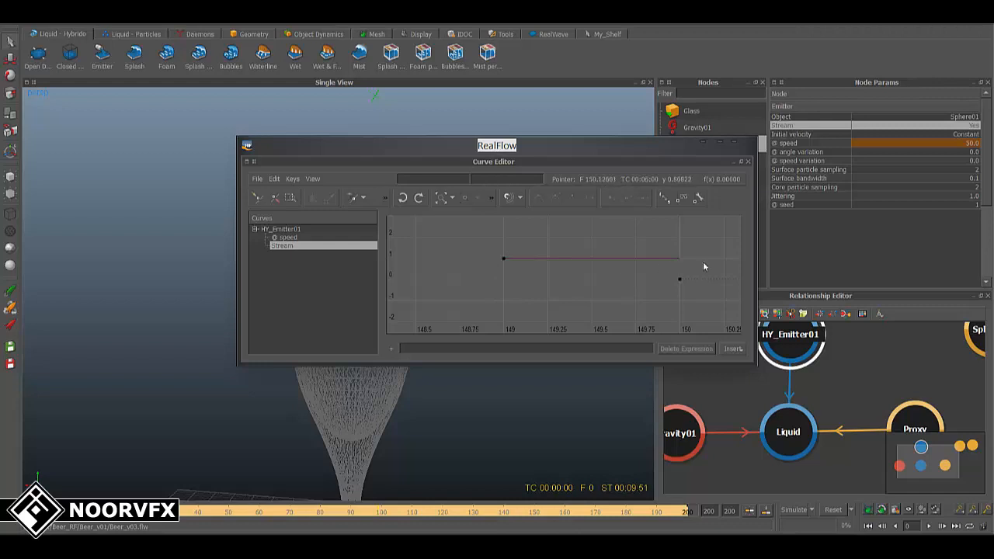
{"action": "left_click_drag", "start_coordinate": [703, 261], "coordinate": [664, 306]}
{"action": "double_click", "coordinate": [445, 180]}
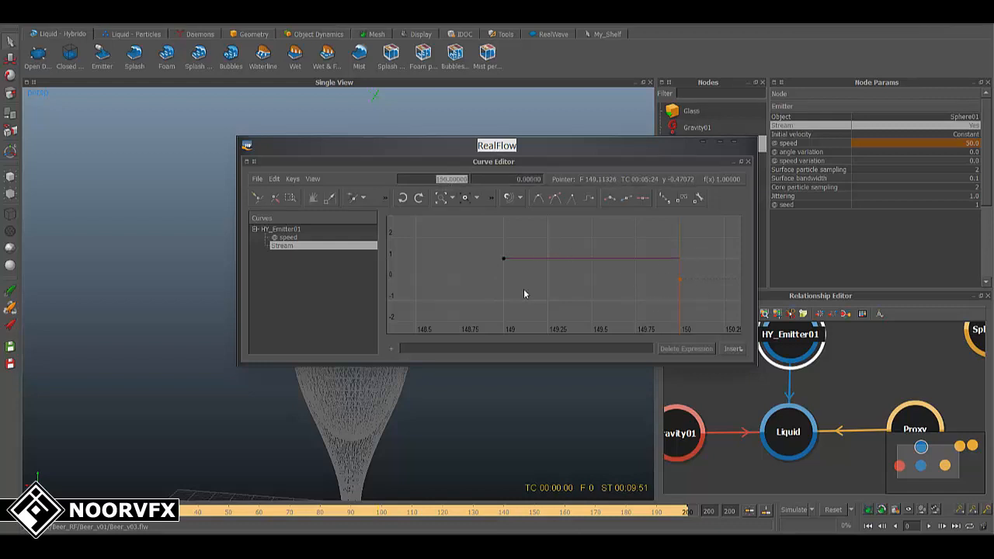
{"action": "type", "text": "210"}
{"action": "key", "text": "BackSpace"}
{"action": "type", "text": "30"}
{"action": "key", "text": "Return"}
Move the Stream curve's on key to frame 229, check both keys, and close the Curve Editor.
{"action": "double_click", "coordinate": [457, 181]}
{"action": "type", "text": "229"}
{"action": "key", "text": "Return"}
{"action": "scroll", "coordinate": [644, 275], "scroll_direction": "down", "scroll_amount": 6}
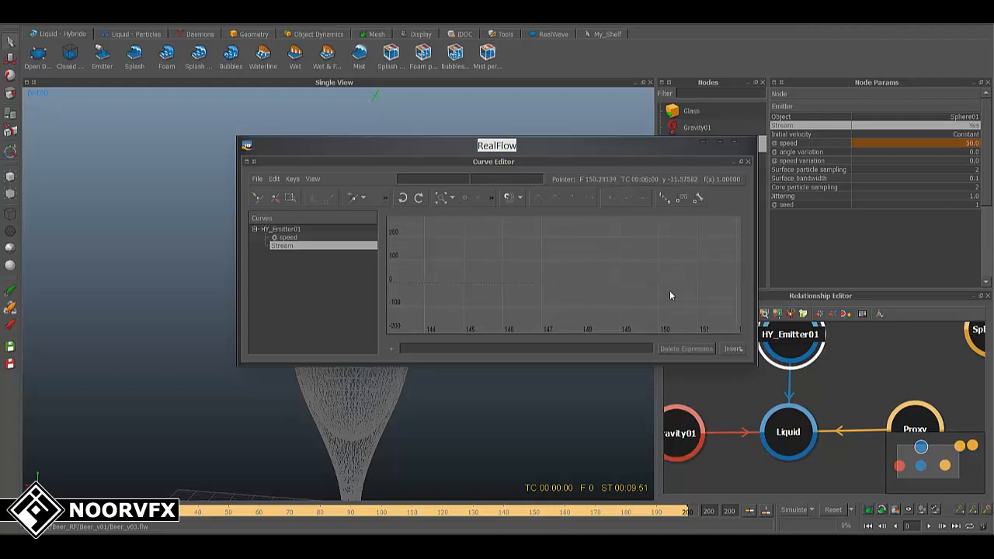
{"action": "scroll", "coordinate": [680, 286], "scroll_direction": "down", "scroll_amount": 2}
{"action": "scroll", "coordinate": [737, 288], "scroll_direction": "down", "scroll_amount": 4}
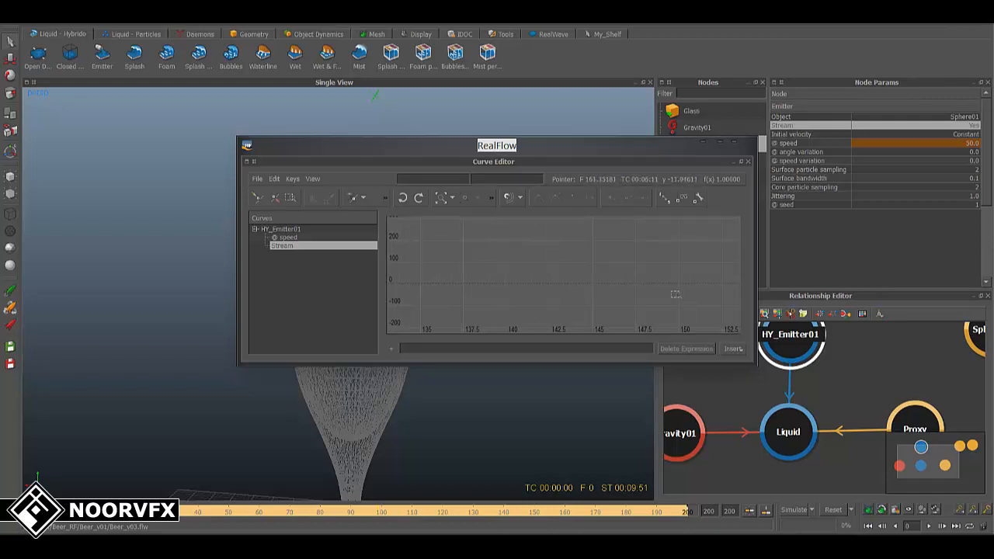
{"action": "scroll", "coordinate": [673, 305], "scroll_direction": "down", "scroll_amount": 4}
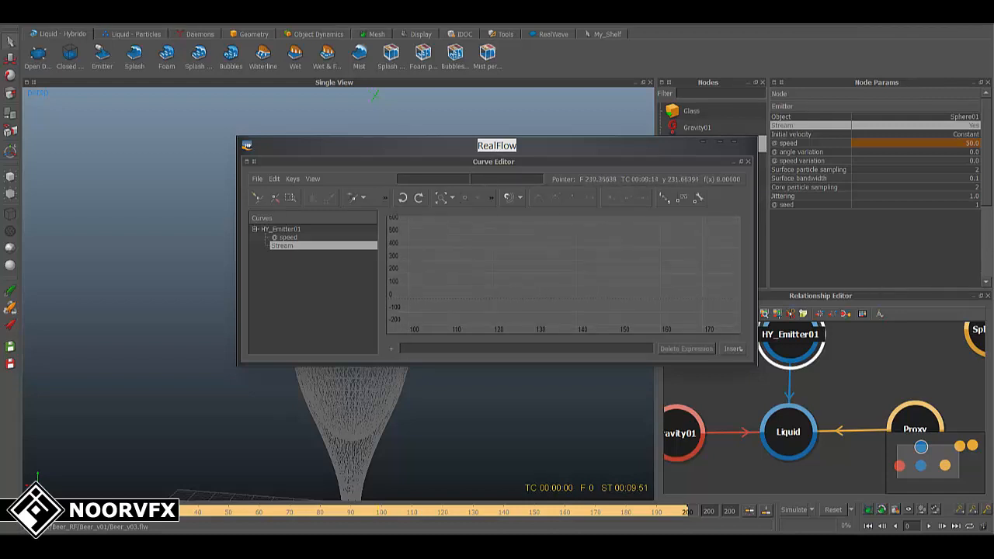
{"action": "scroll", "coordinate": [582, 287], "scroll_direction": "up", "scroll_amount": 3}
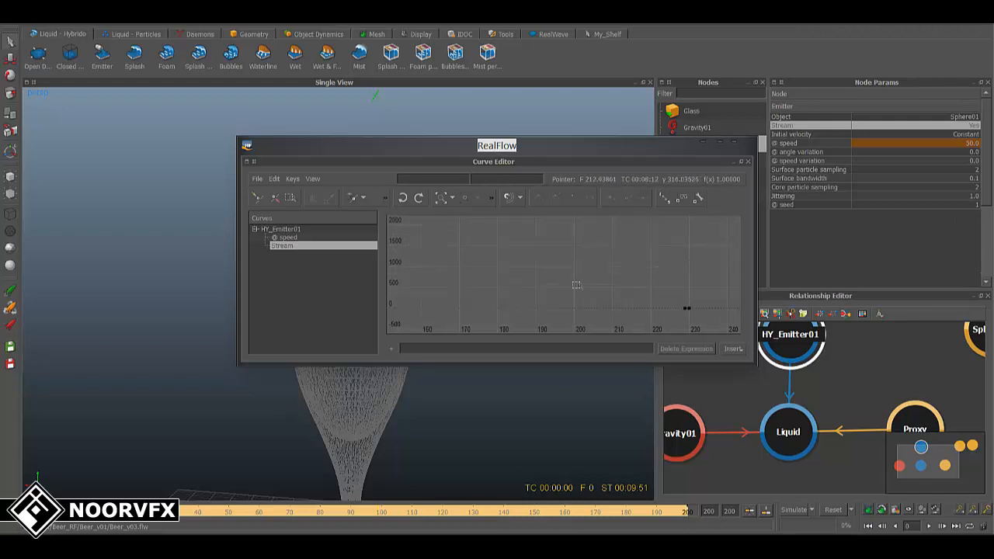
{"action": "scroll", "coordinate": [586, 254], "scroll_direction": "up", "scroll_amount": 4}
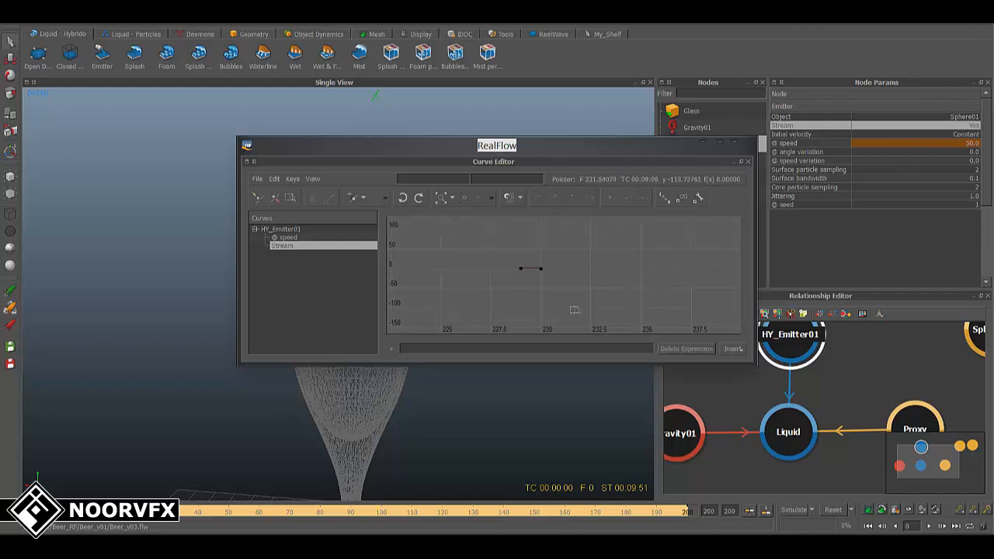
{"action": "left_click", "coordinate": [747, 143]}
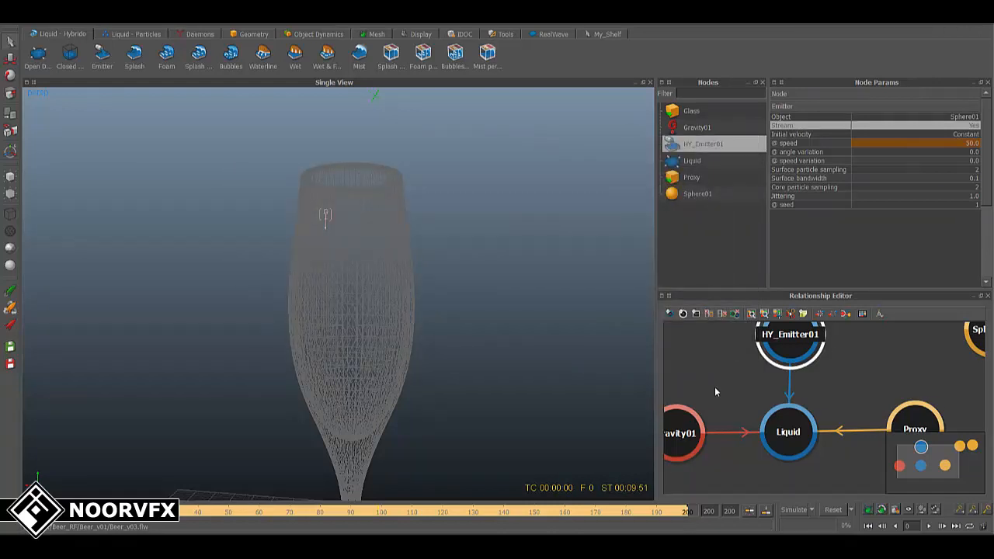
Extend the timeline's end frame to 400.
{"action": "middle_click_drag", "start_coordinate": [715, 386], "coordinate": [723, 387], "text": "alt"}
{"action": "scroll", "coordinate": [557, 360], "scroll_direction": "down", "scroll_amount": 3}
{"action": "left_click_drag", "start_coordinate": [543, 376], "coordinate": [536, 371], "text": "alt"}
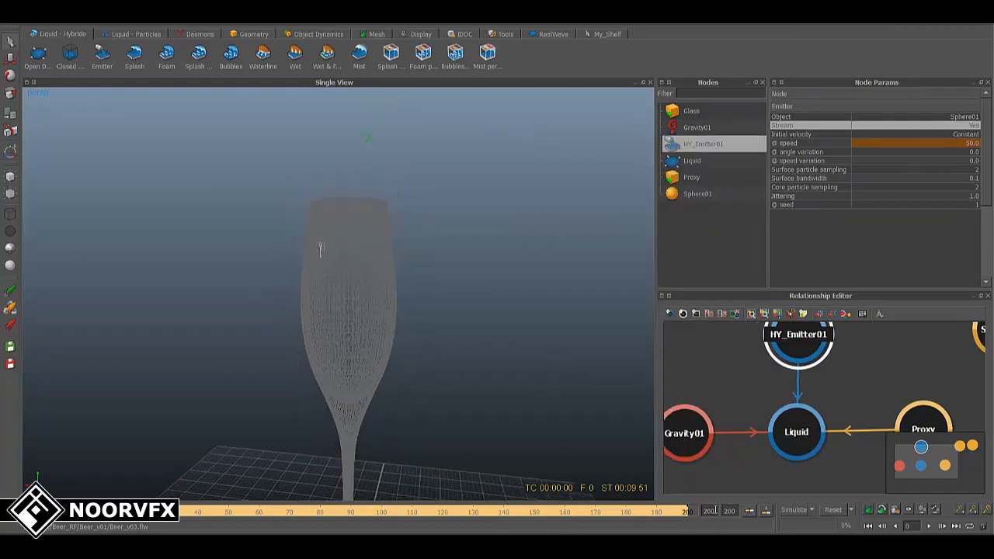
{"action": "double_click", "coordinate": [708, 510]}
{"action": "type", "text": "400"}
{"action": "key", "text": "Return"}
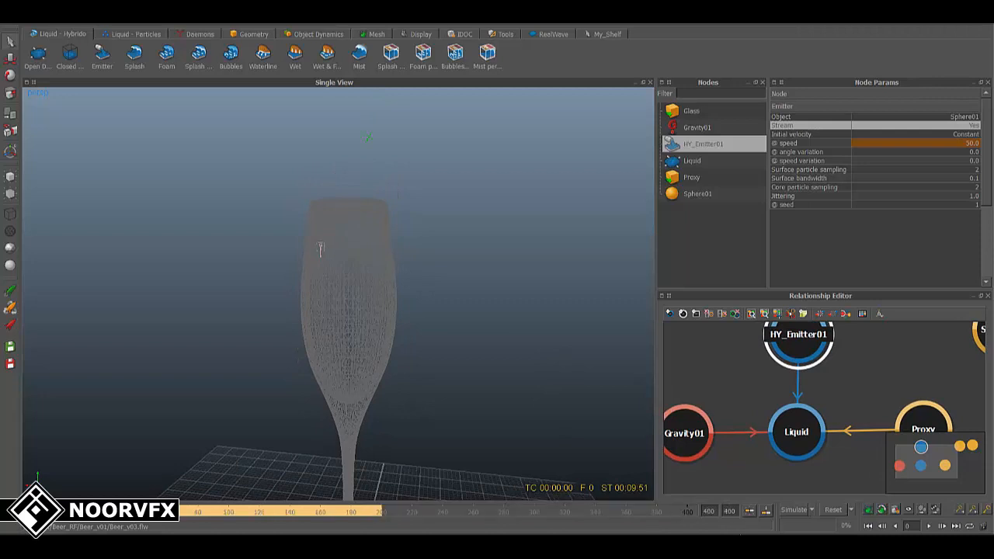
Reset the simulation data and simulate the pour over the full 400 frames with the whole glass in view.
{"action": "left_click", "coordinate": [832, 510]}
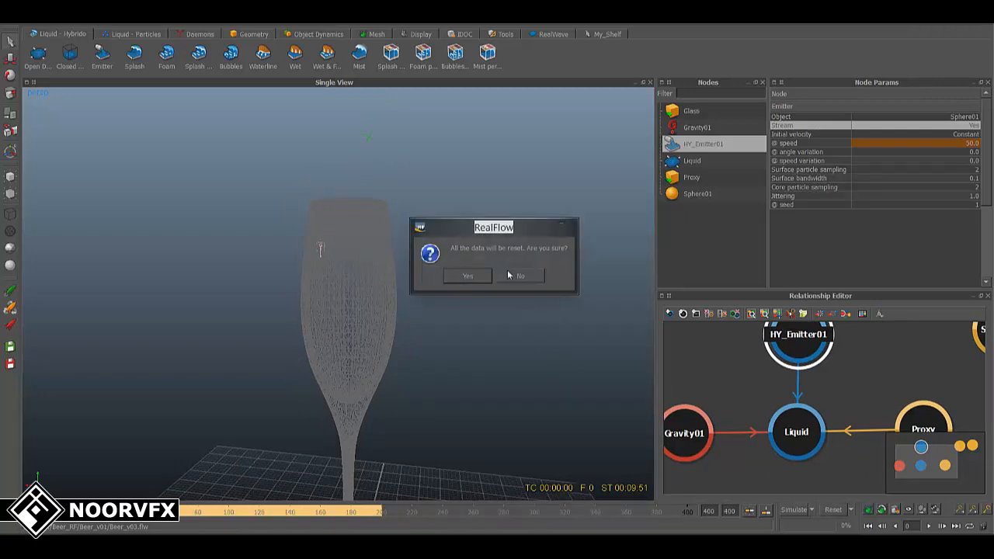
{"action": "left_click", "coordinate": [468, 277]}
{"action": "left_click_drag", "start_coordinate": [449, 262], "coordinate": [458, 276], "text": "alt"}
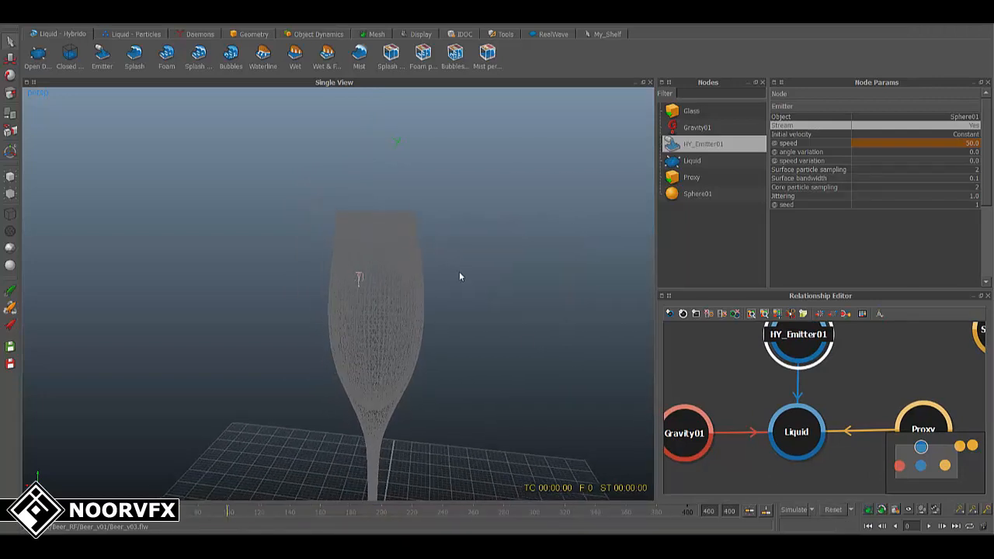
{"action": "left_click", "coordinate": [787, 437]}
{"action": "left_click", "coordinate": [691, 436]}
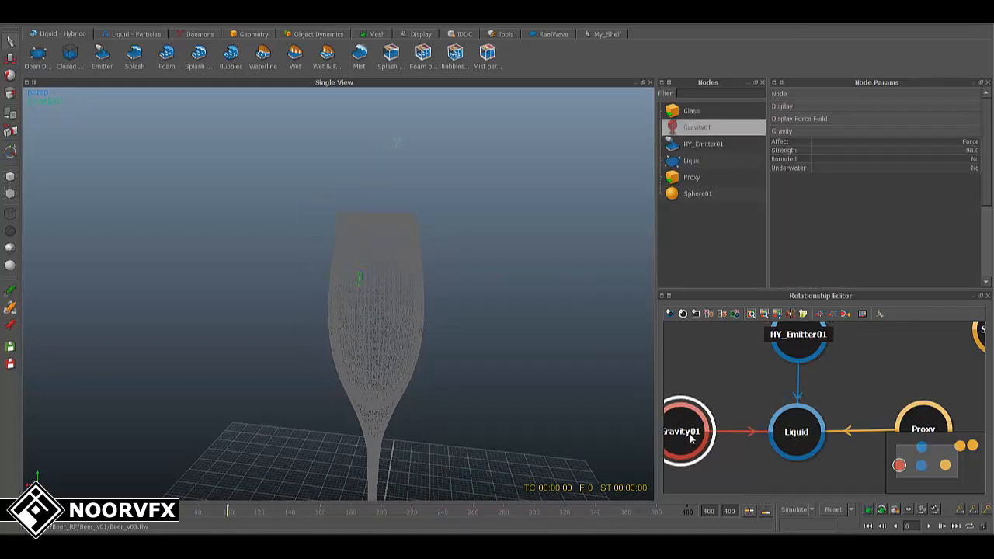
{"action": "left_click_drag", "start_coordinate": [473, 340], "coordinate": [473, 347], "text": "alt"}
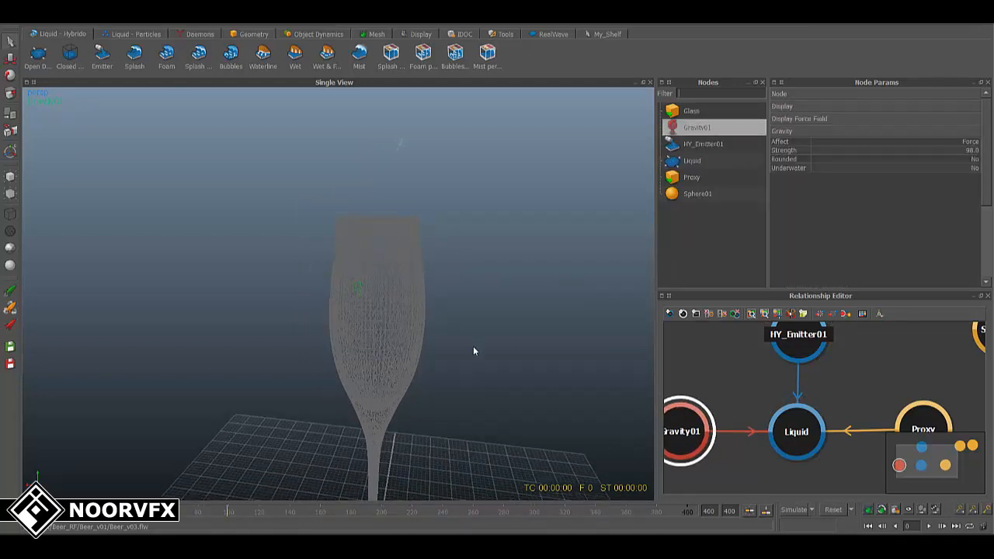
{"action": "left_click_drag", "start_coordinate": [518, 380], "coordinate": [508, 313], "text": "alt"}
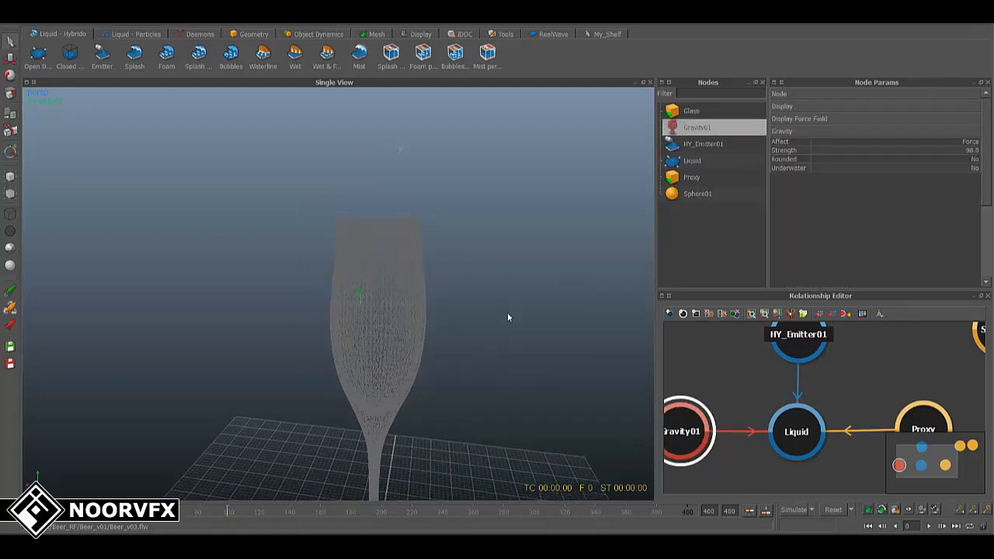
{"action": "left_click", "coordinate": [793, 510]}
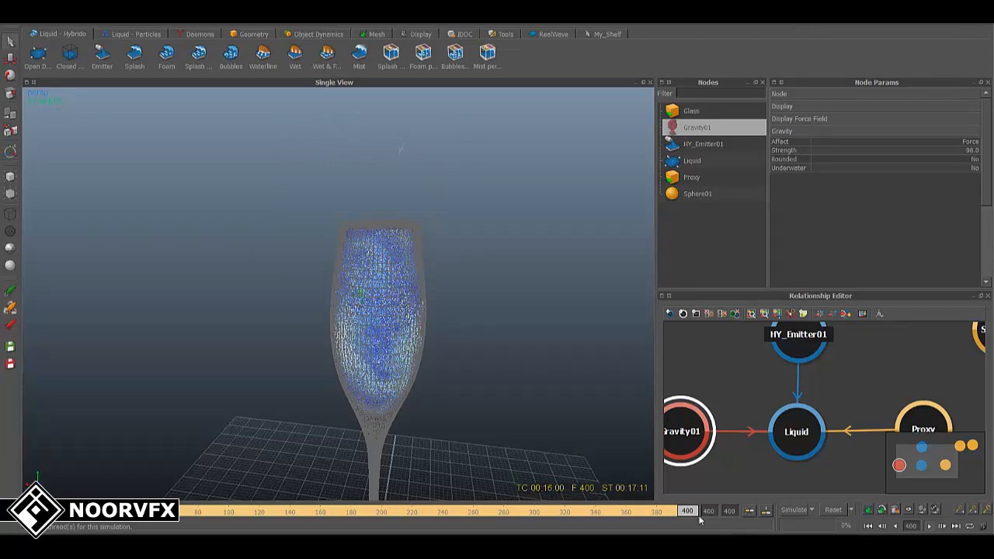
Inspect the liquid level near the glass rim at frame 400.
{"action": "mouse_move", "coordinate": [686, 514]}
{"action": "left_mouse_down"}
{"action": "mouse_move", "coordinate": [140, 510]}
{"action": "mouse_move", "coordinate": [687, 510]}
{"action": "left_mouse_up"}
{"action": "scroll", "coordinate": [405, 242], "scroll_direction": "up", "scroll_amount": 7}
{"action": "middle_click_drag", "start_coordinate": [416, 246], "coordinate": [342, 347], "text": "alt"}
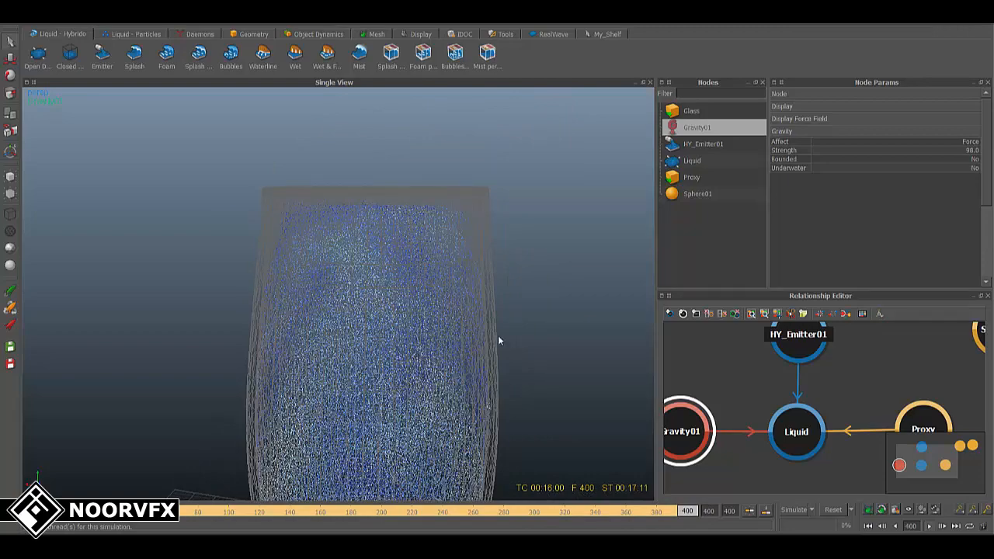
{"action": "scroll", "coordinate": [500, 330], "scroll_direction": "down", "scroll_amount": 5}
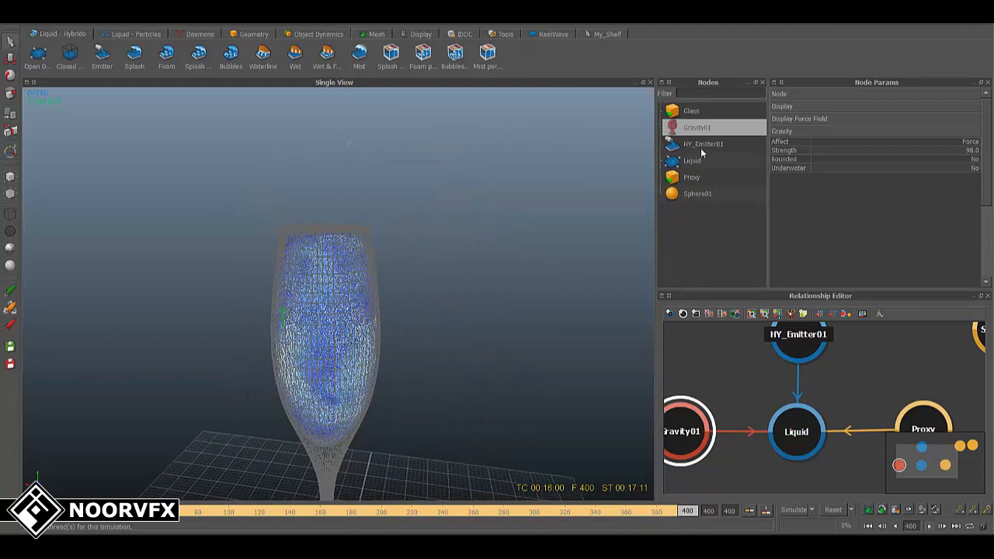
On HY_Emitter01's Stream curve, move the on key at frame 229 to frame 200.
{"action": "left_click", "coordinate": [700, 146]}
{"action": "left_click", "coordinate": [795, 144]}
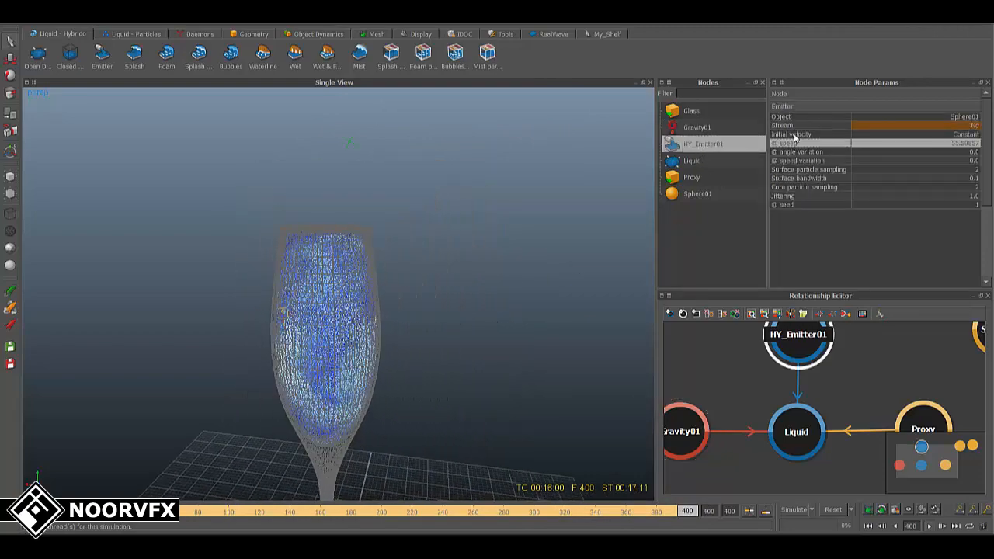
{"action": "right_click", "coordinate": [792, 127]}
{"action": "left_click", "coordinate": [807, 133]}
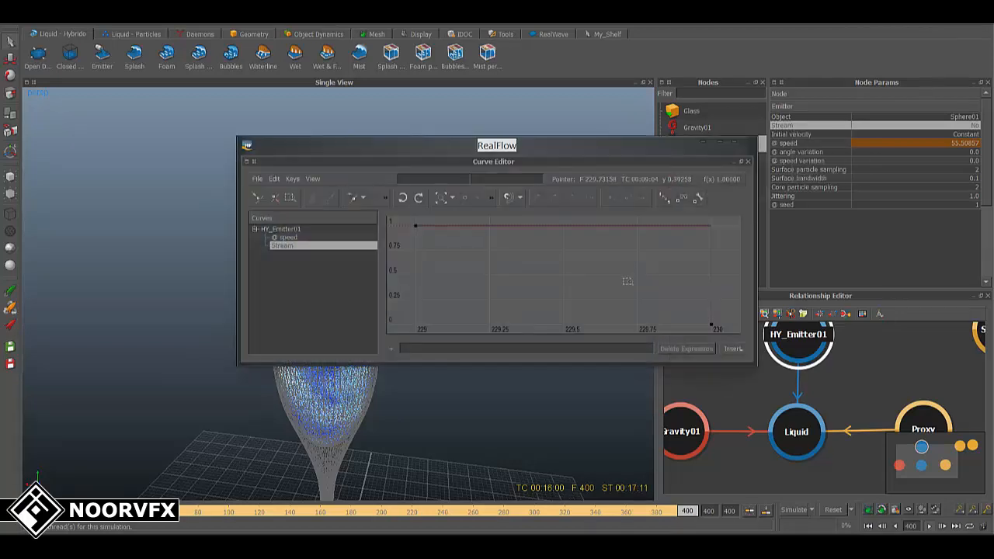
{"action": "right_click_drag", "start_coordinate": [588, 262], "coordinate": [789, 295], "text": "alt"}
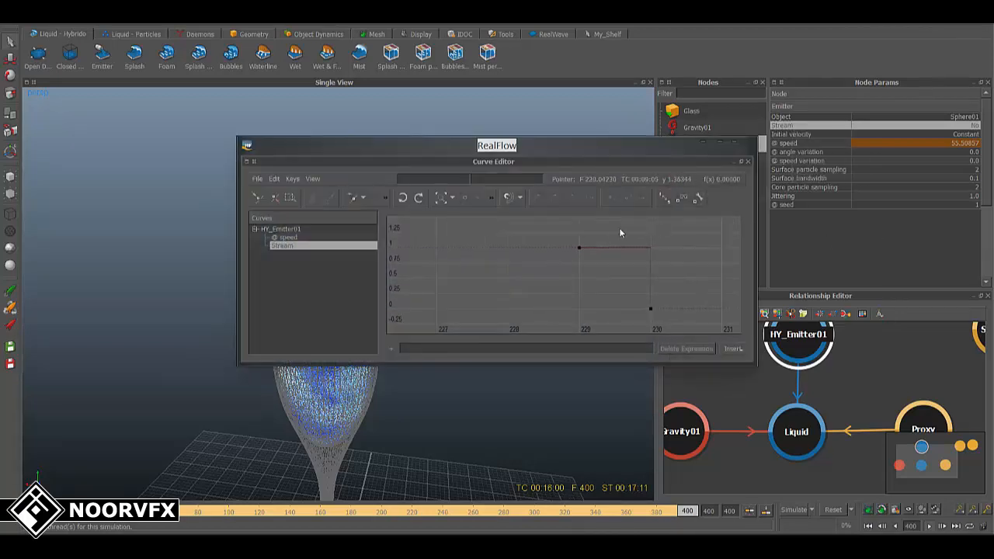
{"action": "left_click_drag", "start_coordinate": [619, 228], "coordinate": [538, 279]}
{"action": "double_click", "coordinate": [449, 180]}
{"action": "type", "text": "200"}
{"action": "key", "text": "Return"}
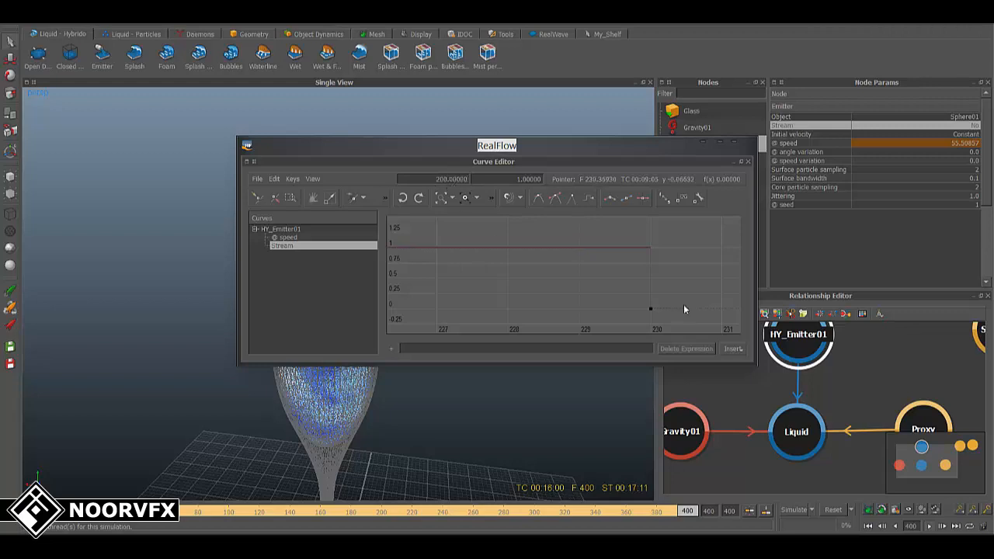
Move the Stream curve's off key to frame 201, check both keys, and close the Curve Editor.
{"action": "double_click", "coordinate": [446, 181]}
{"action": "type", "text": "201"}
{"action": "key", "text": "Return"}
{"action": "middle_click_drag", "start_coordinate": [481, 275], "coordinate": [663, 265]}
{"action": "scroll", "coordinate": [662, 268], "scroll_direction": "down", "scroll_amount": 3}
{"action": "middle_click_drag", "start_coordinate": [450, 292], "coordinate": [551, 295]}
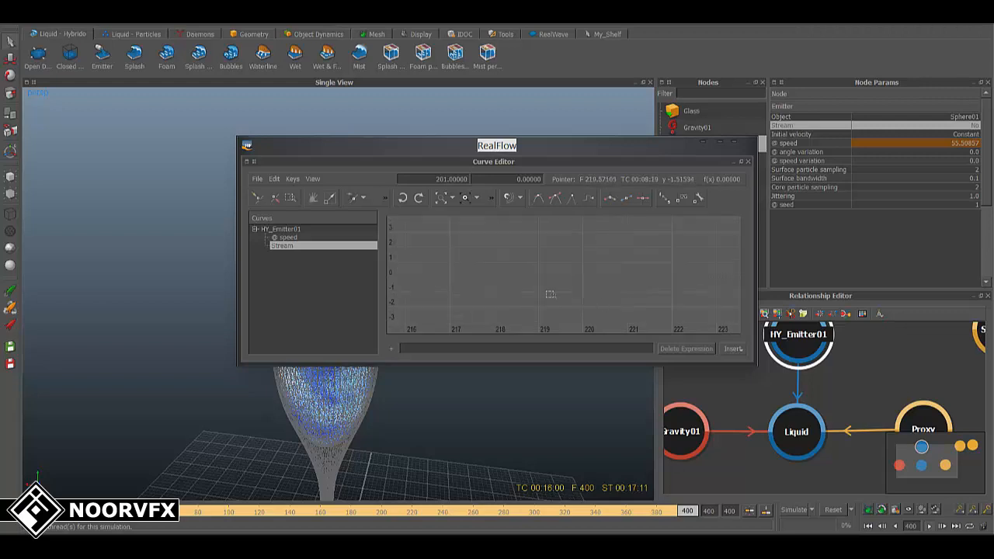
{"action": "scroll", "coordinate": [550, 294], "scroll_direction": "down", "scroll_amount": 5}
{"action": "middle_click_drag", "start_coordinate": [496, 264], "coordinate": [605, 275]}
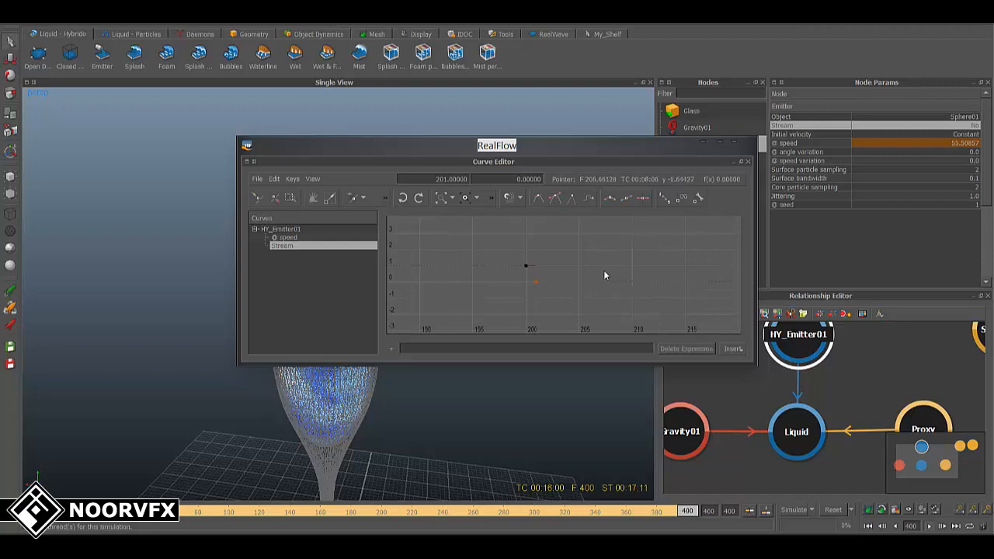
{"action": "left_click", "coordinate": [733, 143]}
Resimulate the pour from frame 198 over the cached data and watch the preview video of the result.
{"action": "left_click_drag", "start_coordinate": [688, 514], "coordinate": [381, 520]}
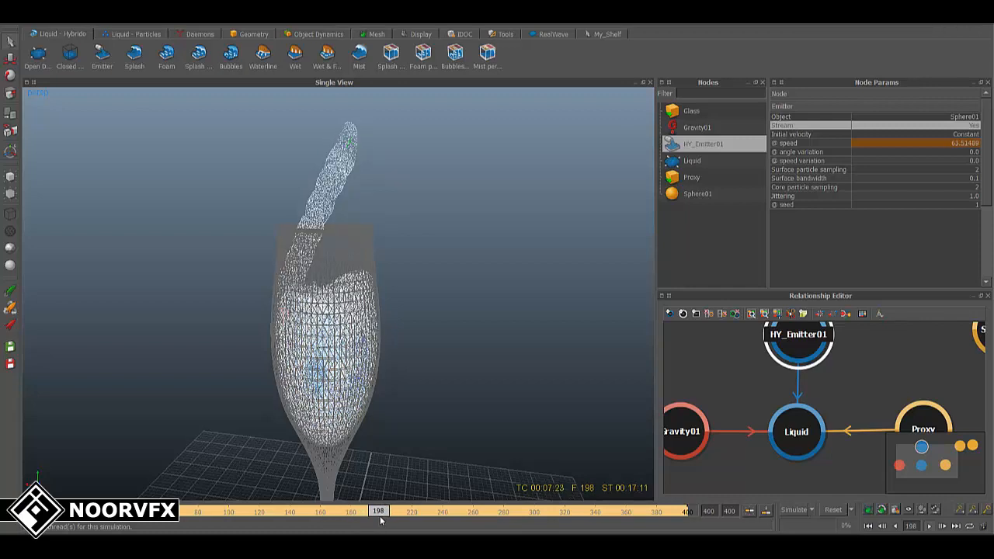
{"action": "left_click", "coordinate": [797, 512]}
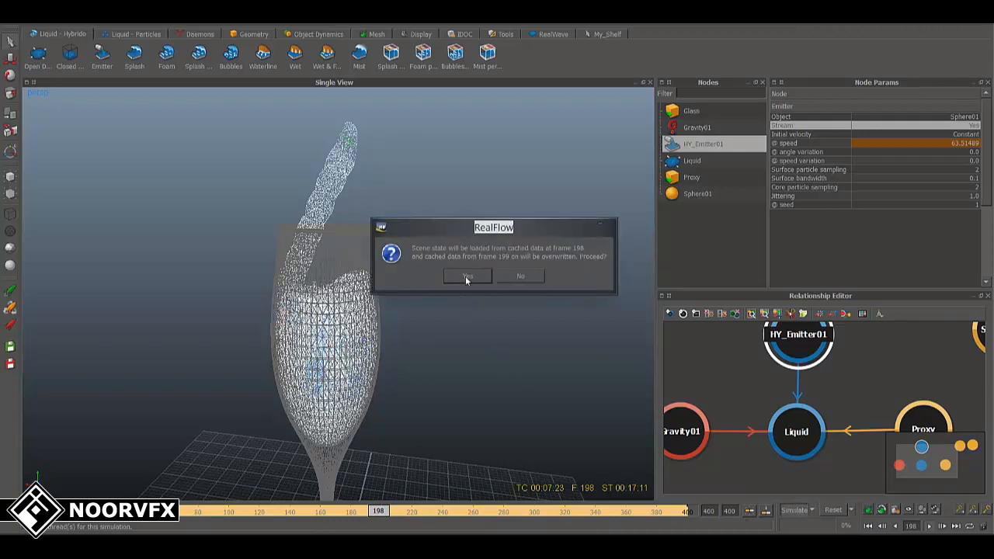
{"action": "left_click", "coordinate": [466, 274]}
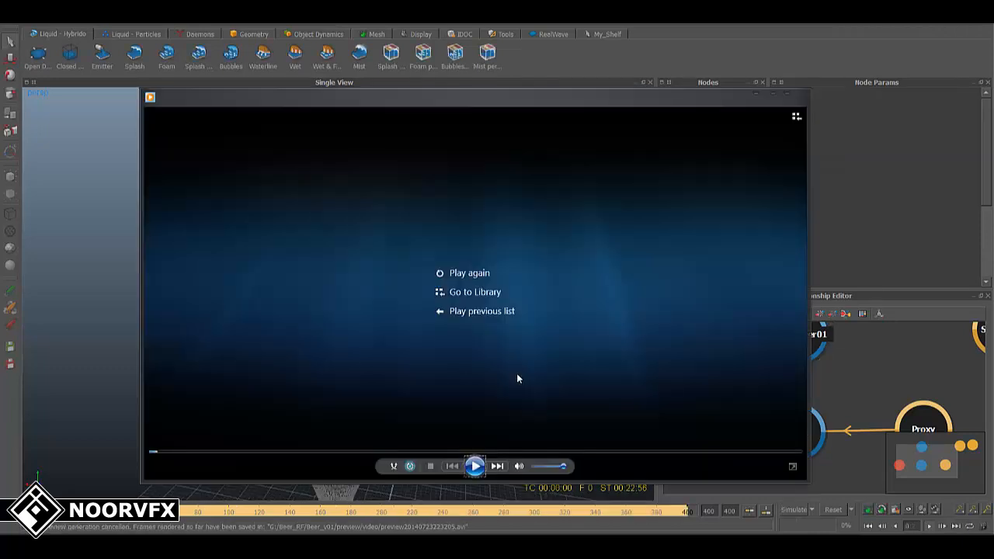
{"action": "left_click", "coordinate": [476, 466]}
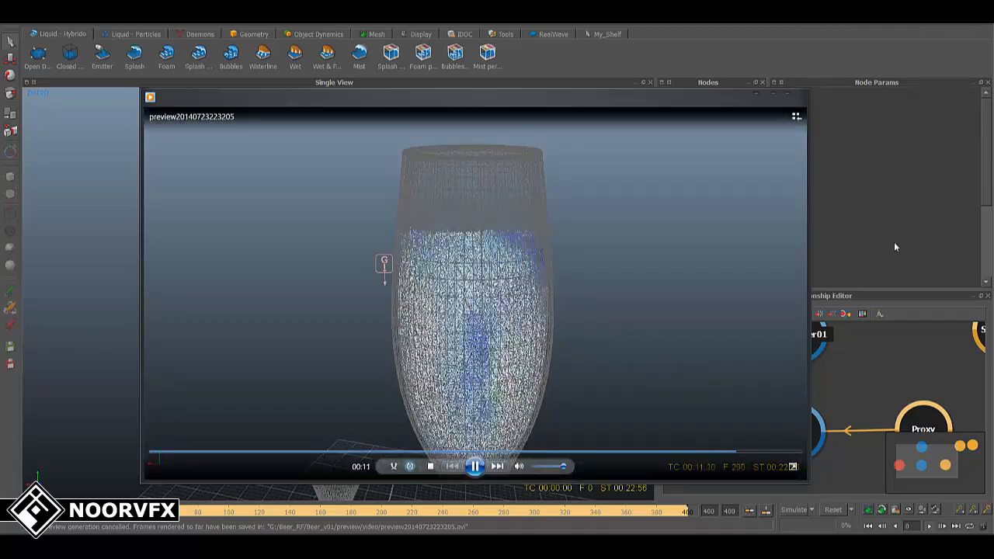
{"action": "left_click", "coordinate": [787, 96]}
Set the Liquid domain's cell size to 0.45 and reset all simulation data.
{"action": "left_click", "coordinate": [832, 509]}
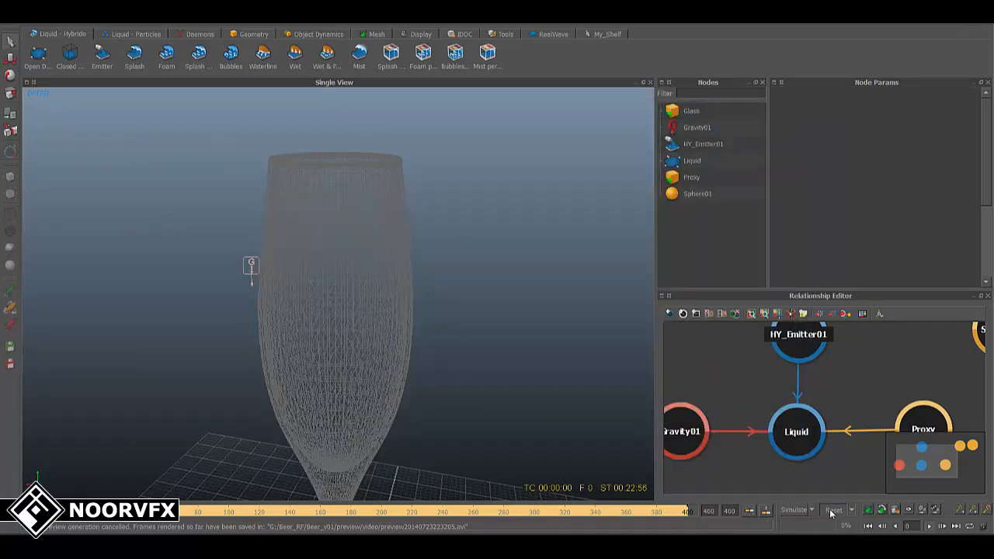
{"action": "left_click", "coordinate": [469, 277]}
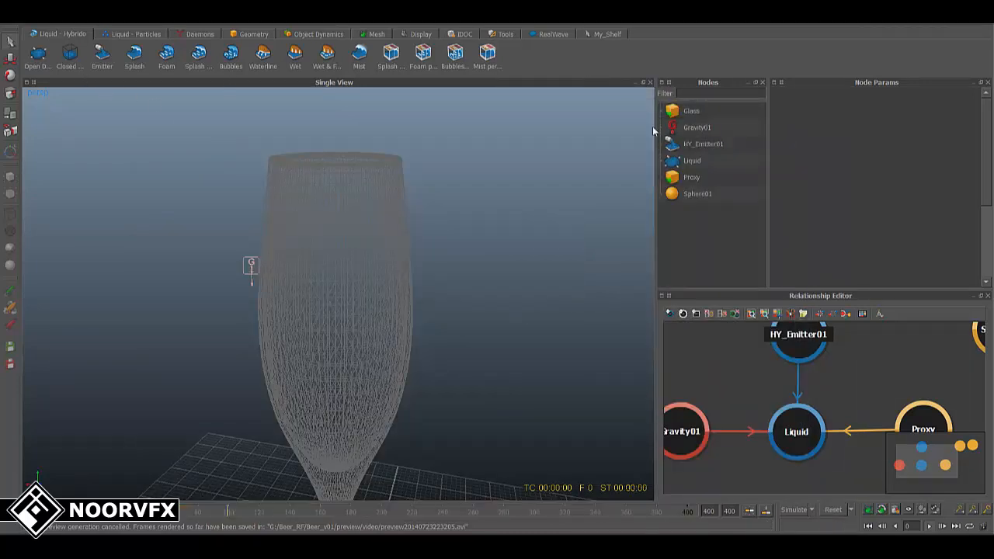
{"action": "left_click", "coordinate": [690, 163]}
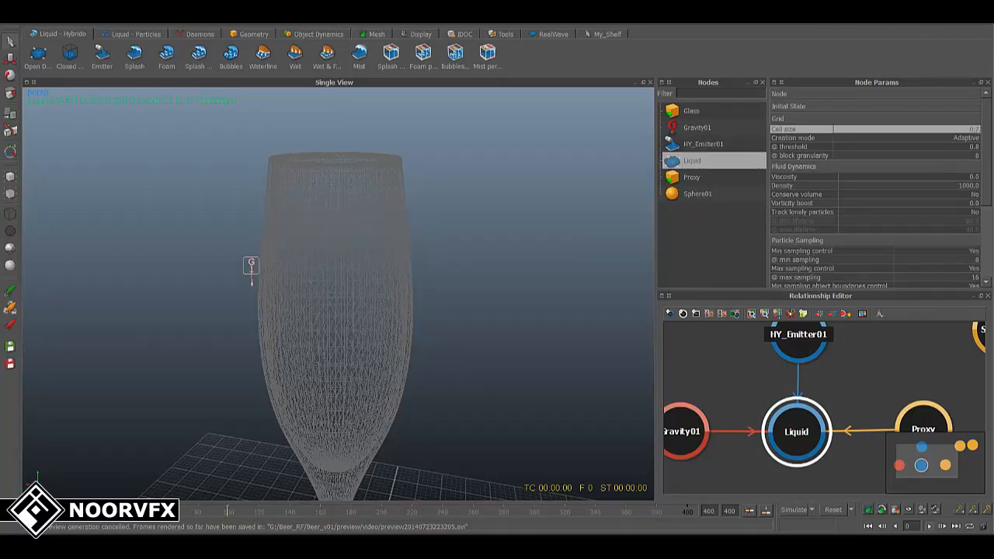
{"action": "double_click", "coordinate": [974, 128]}
{"action": "type", "text": ".4"}
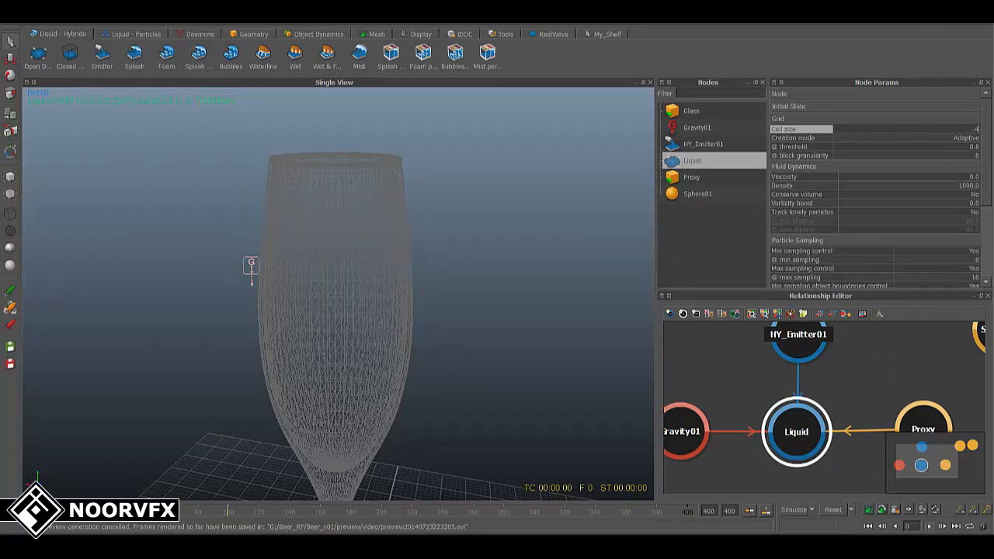
{"action": "type", "text": "5"}
{"action": "key", "text": "Return"}
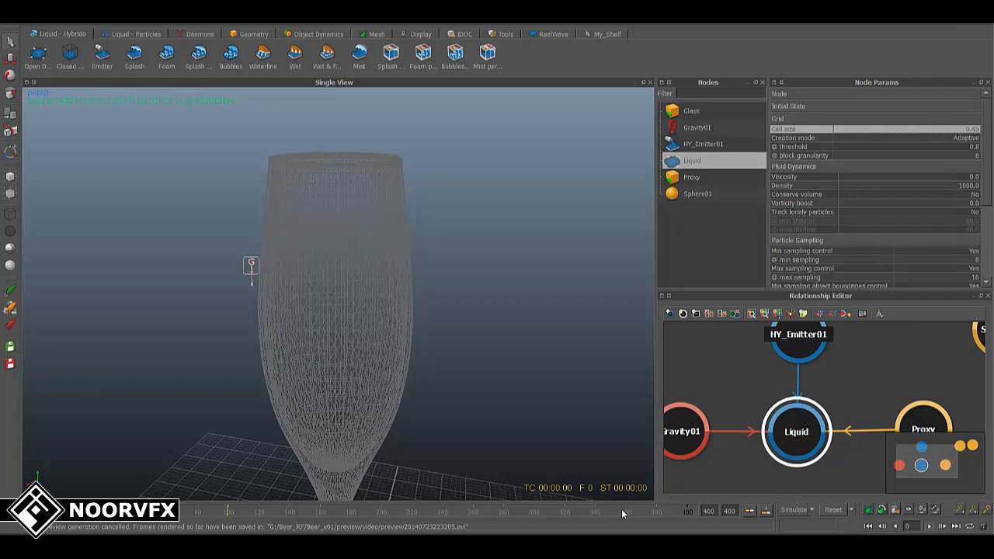
{"action": "left_click", "coordinate": [833, 509]}
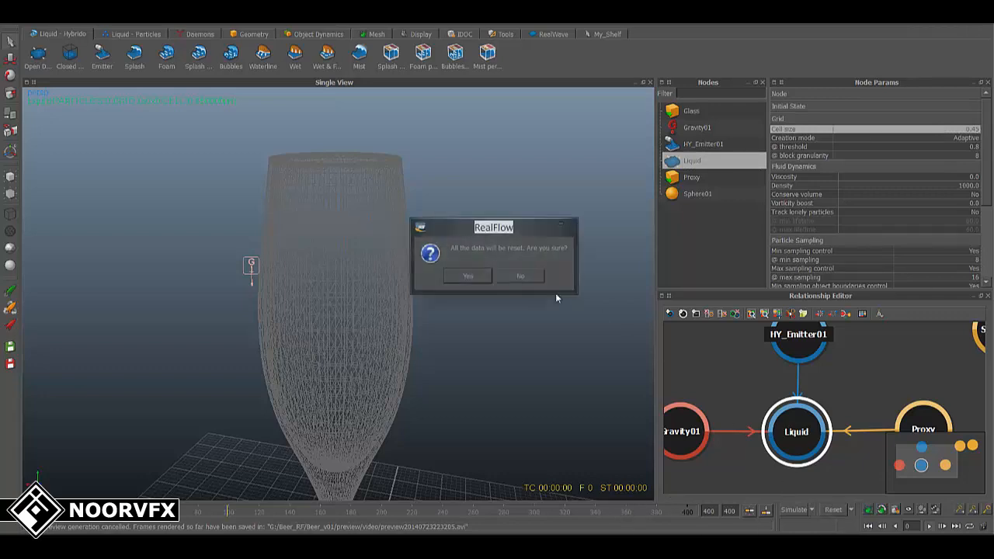
{"action": "left_click", "coordinate": [458, 277]}
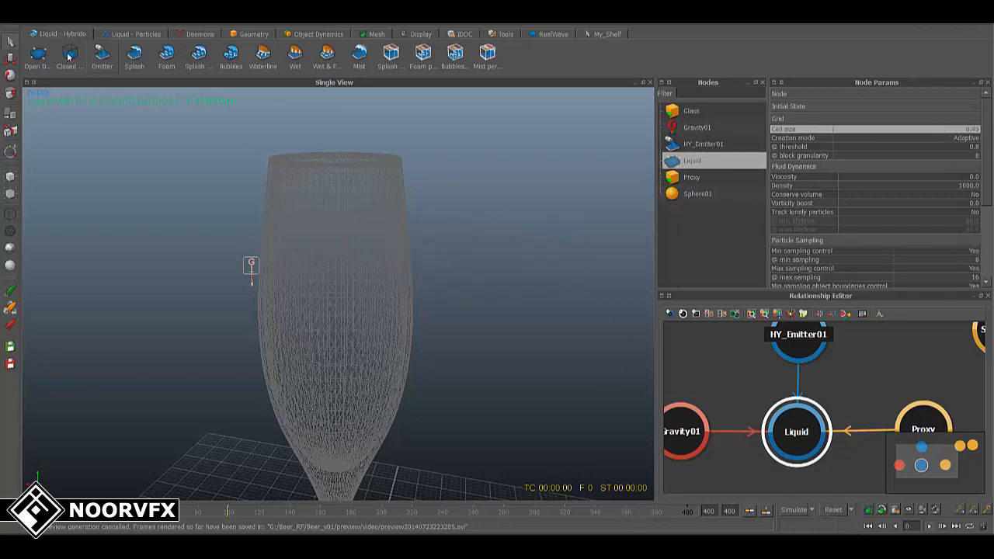
Save the scene in the Beer_v01 folder as a new version named Beer_v04.flw.
{"action": "left_click", "coordinate": [10, 21]}
{"action": "left_click", "coordinate": [39, 82]}
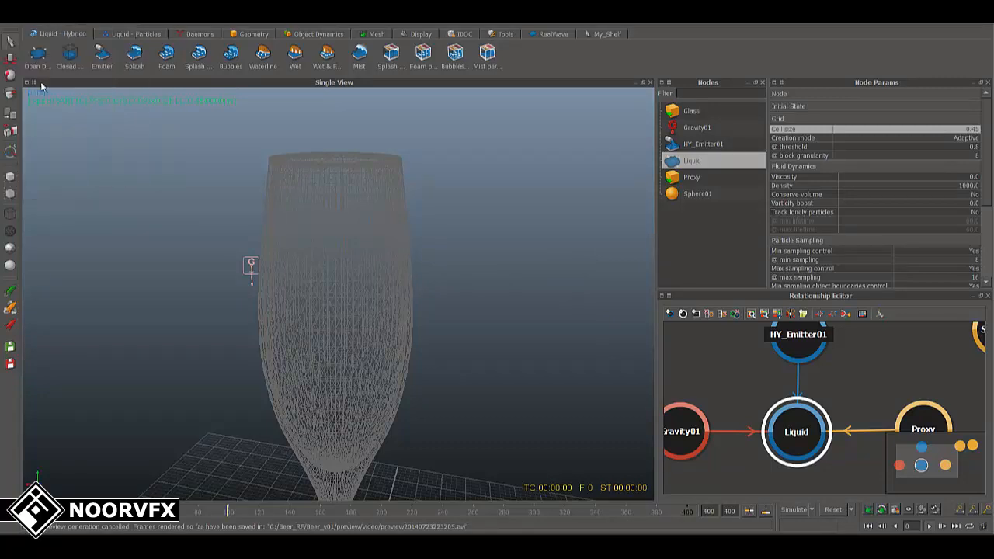
{"action": "scroll", "coordinate": [497, 226], "scroll_direction": "down", "scroll_amount": 3}
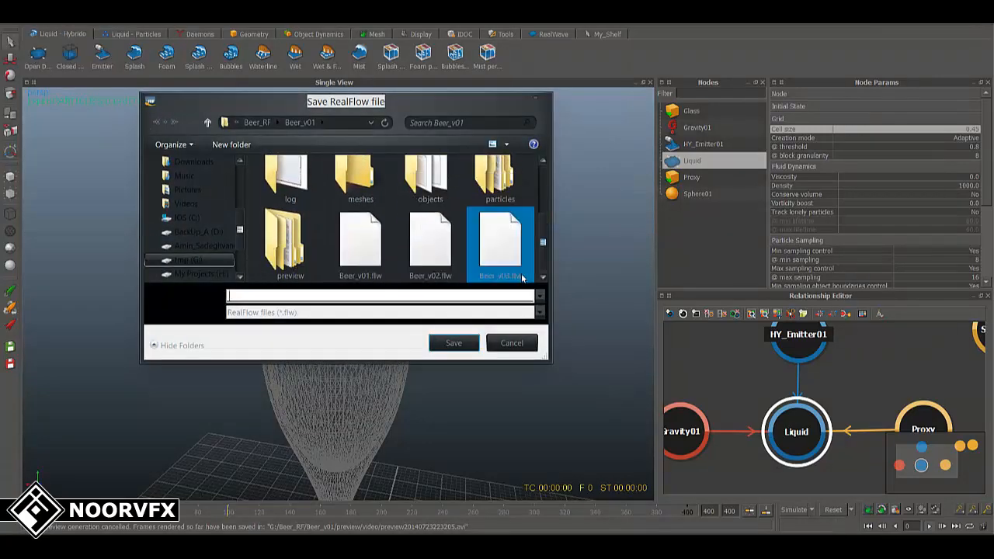
{"action": "left_click", "coordinate": [504, 248]}
{"action": "left_click", "coordinate": [256, 296]}
{"action": "left_click", "coordinate": [259, 296]}
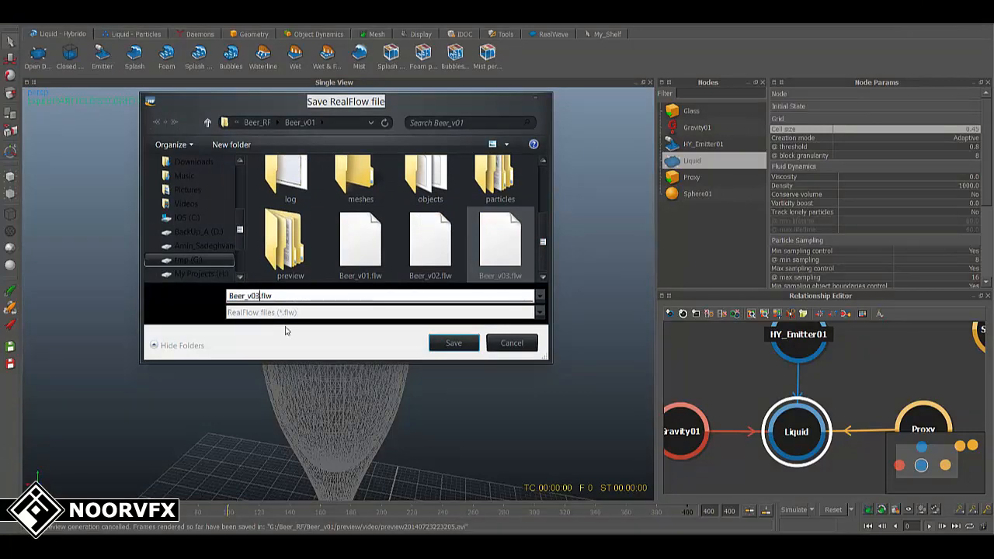
{"action": "key", "text": "BackSpace"}
{"action": "type", "text": "4"}
{"action": "key", "text": "Return"}
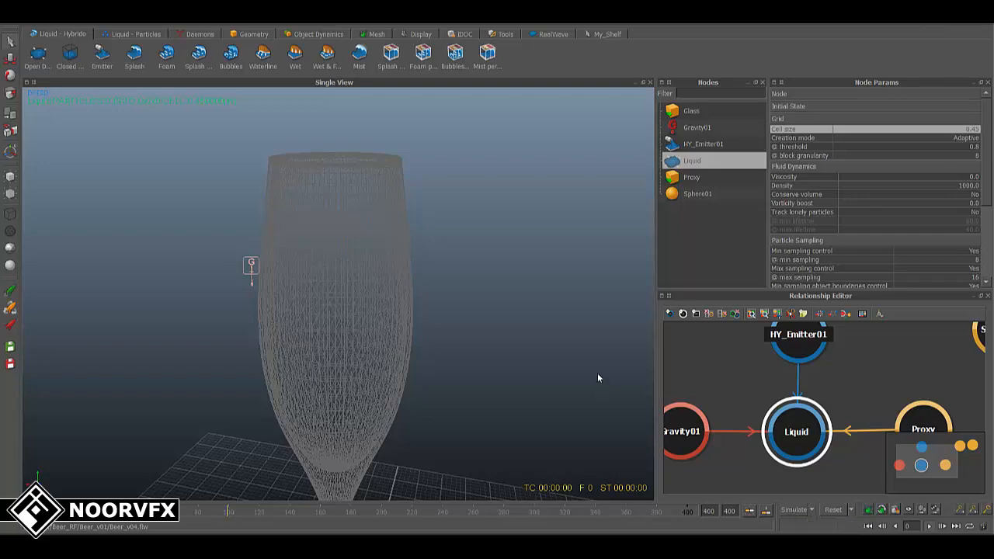
Simulate the finer-resolution pour and review it in the preview video and on the timeline.
{"action": "left_click", "coordinate": [790, 510]}
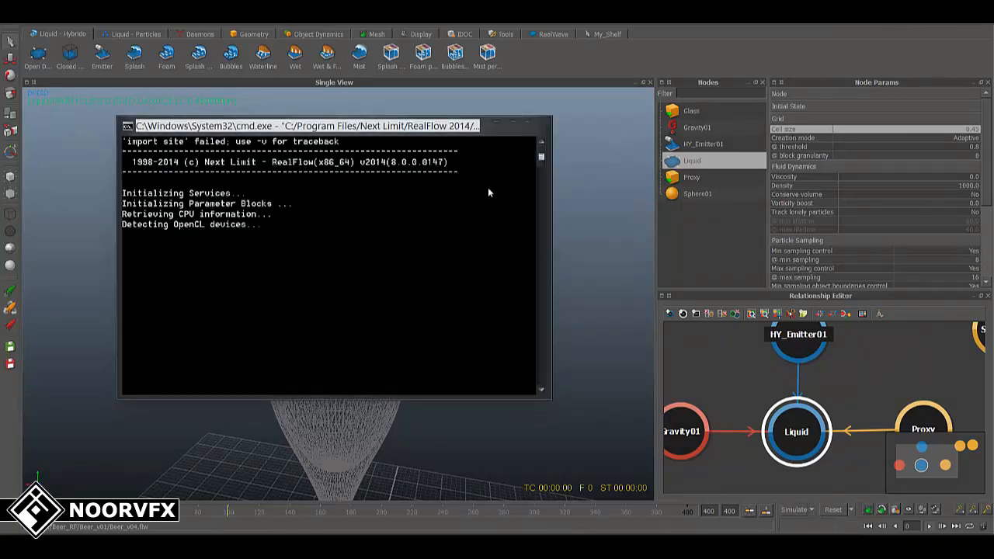
{"action": "left_click_drag", "start_coordinate": [417, 130], "coordinate": [722, 91]}
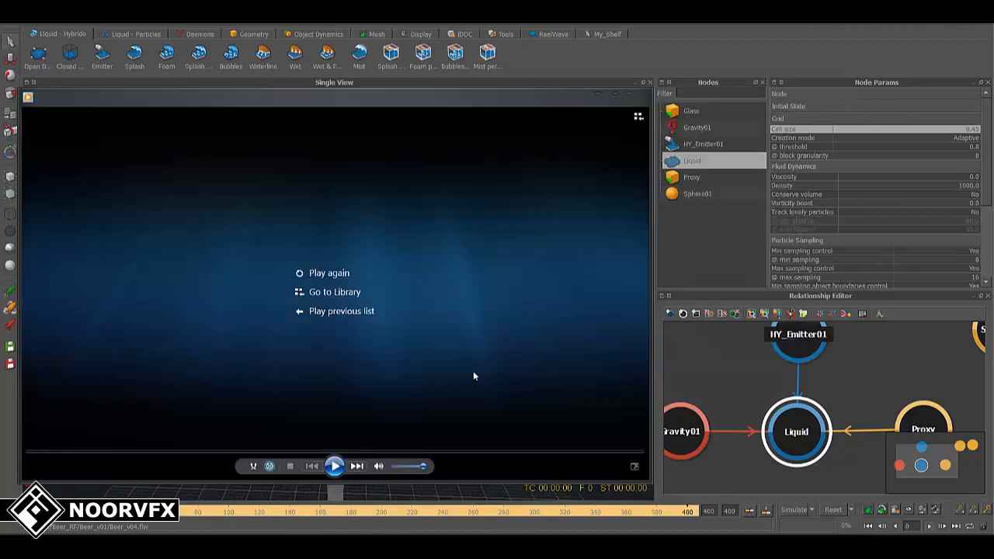
{"action": "left_click", "coordinate": [333, 465]}
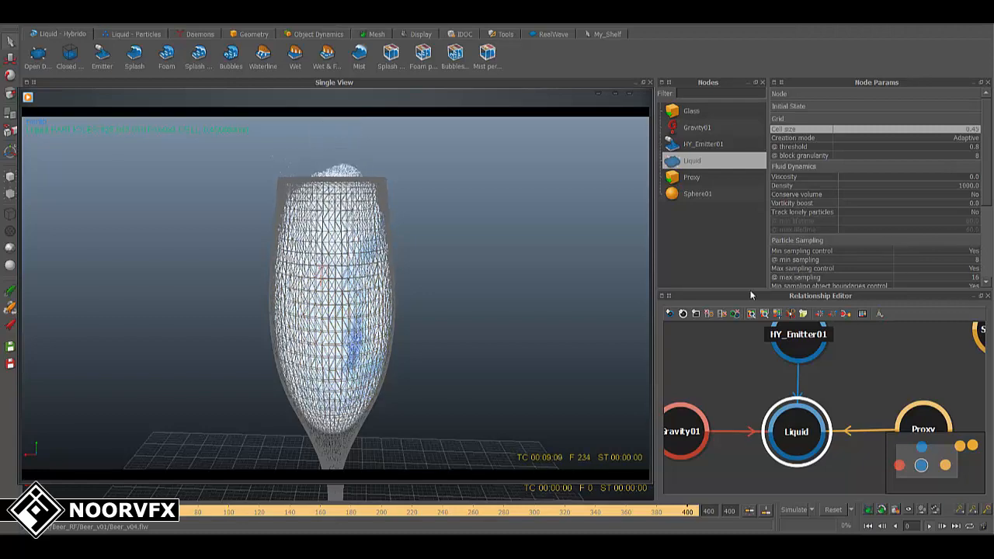
{"action": "mouse_move", "coordinate": [495, 265]}
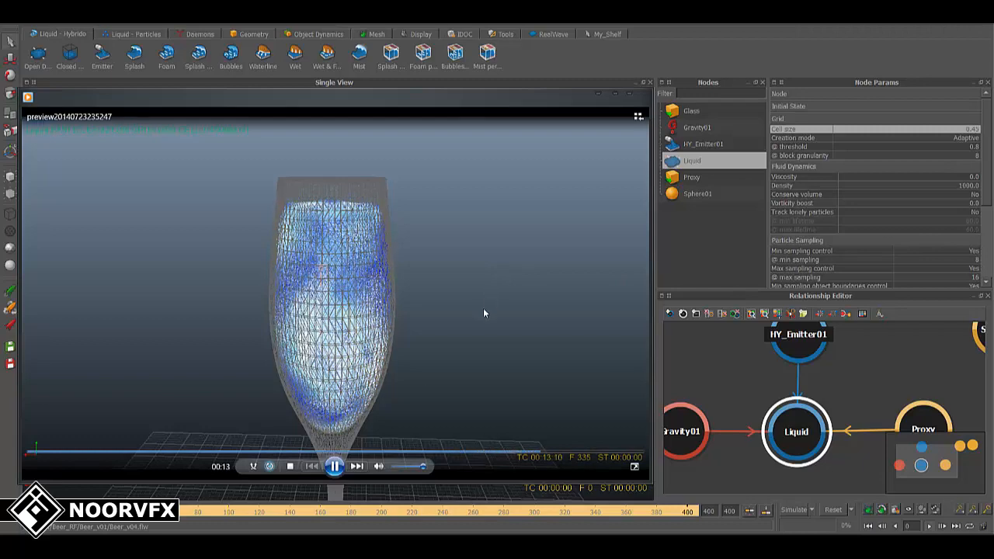
{"action": "left_click", "coordinate": [628, 94]}
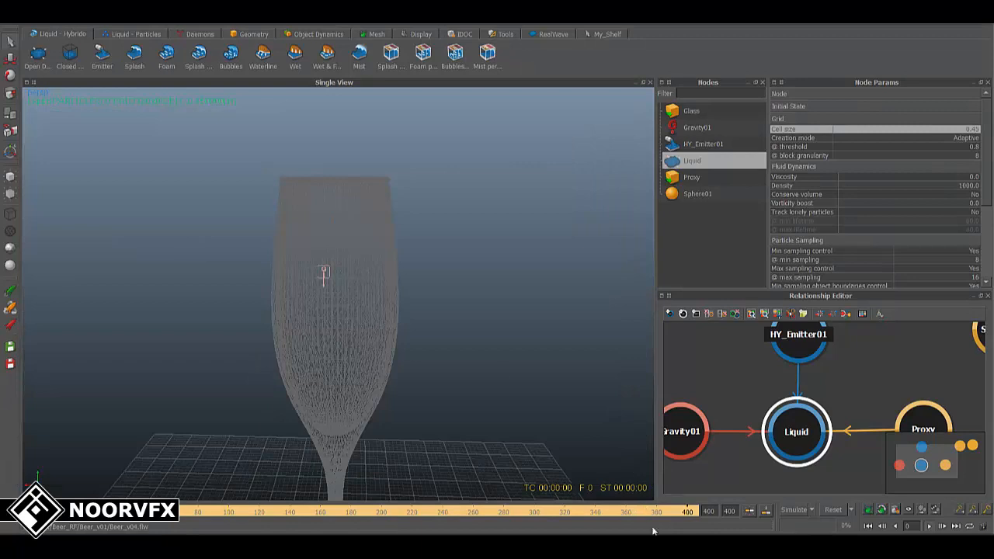
{"action": "left_click_drag", "start_coordinate": [684, 513], "coordinate": [75, 516]}
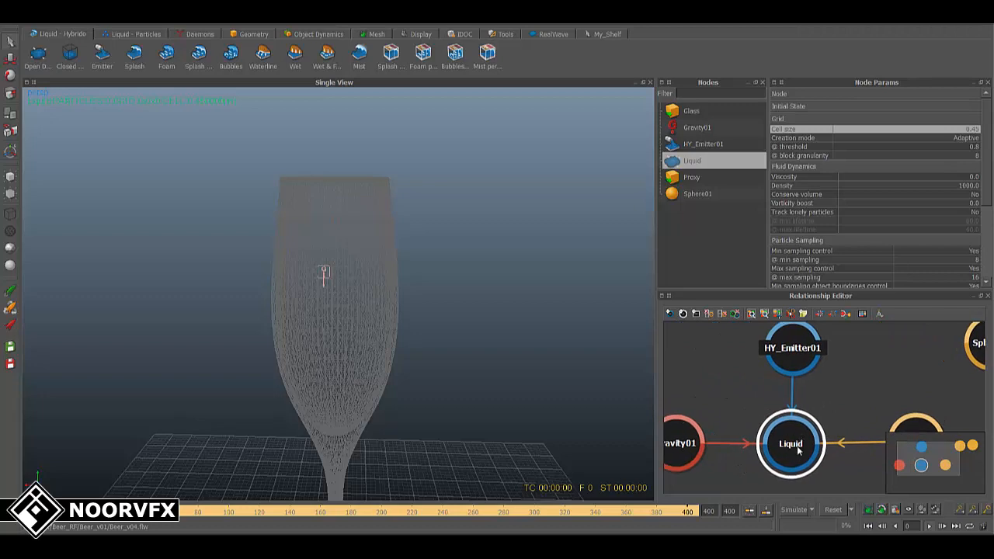
Switch the Liquid node to cache mode and look over the Proxy, Glass and Sphere01 nodes in the Relationship Editor.
{"action": "left_click", "coordinate": [10, 311]}
{"action": "middle_click_drag", "start_coordinate": [823, 389], "coordinate": [755, 396]}
{"action": "scroll", "coordinate": [776, 391], "scroll_direction": "down", "scroll_amount": 3}
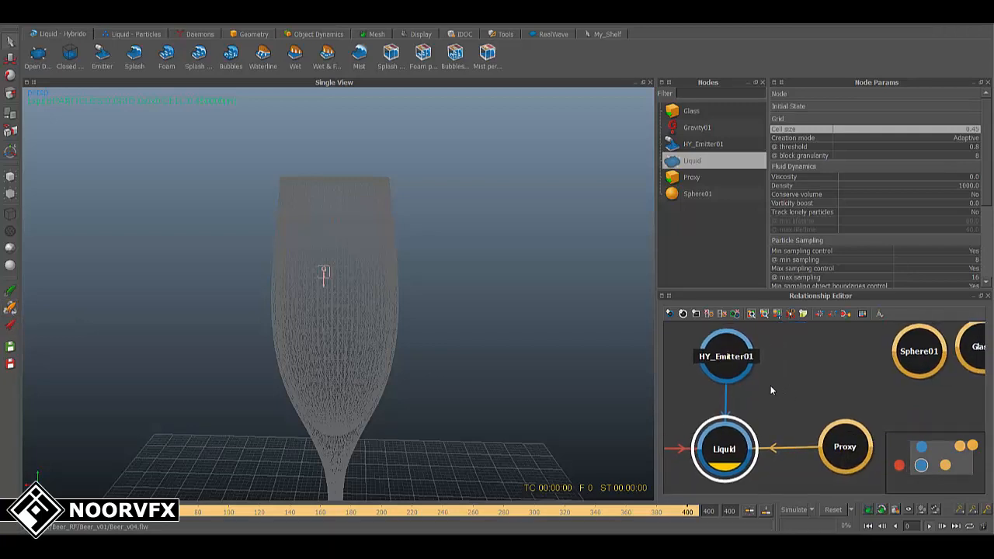
{"action": "left_click", "coordinate": [849, 441]}
{"action": "middle_click_drag", "start_coordinate": [839, 389], "coordinate": [738, 410]}
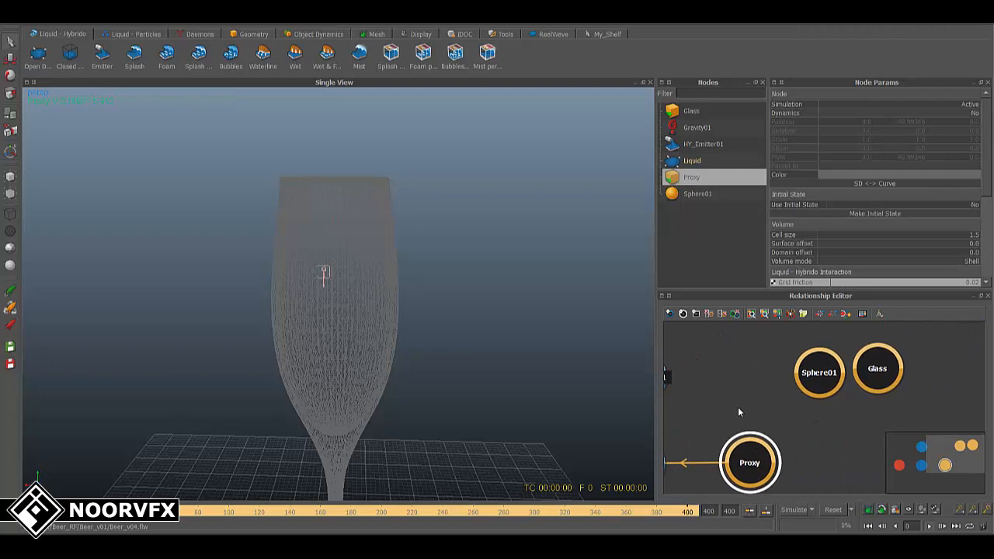
{"action": "left_click", "coordinate": [888, 392]}
{"action": "left_click", "coordinate": [829, 386]}
{"action": "left_click", "coordinate": [775, 420]}
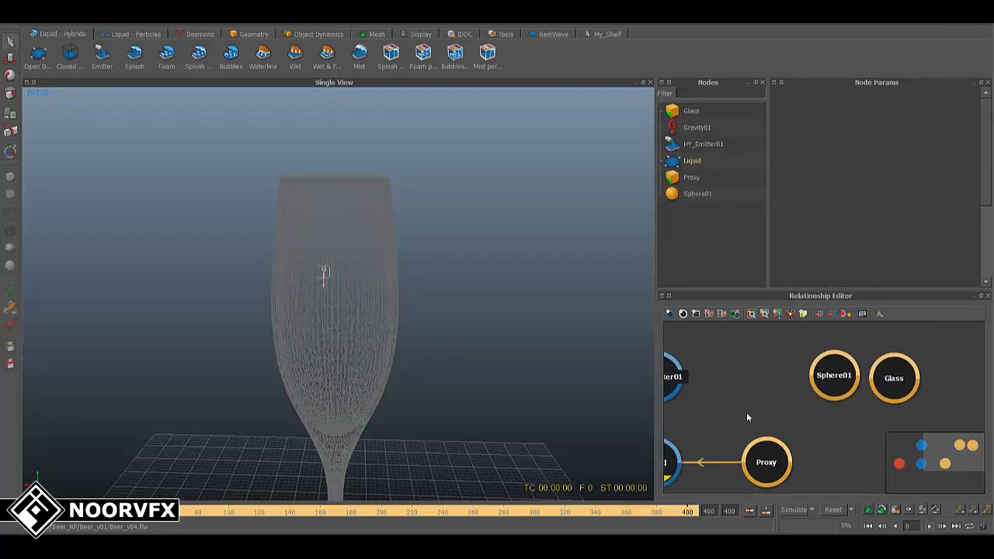
{"action": "middle_click_drag", "start_coordinate": [746, 417], "coordinate": [840, 420]}
Save the scene in the Beer_v01 folder as a new version named Beer_v05.flw.
{"action": "left_click", "coordinate": [12, 24]}
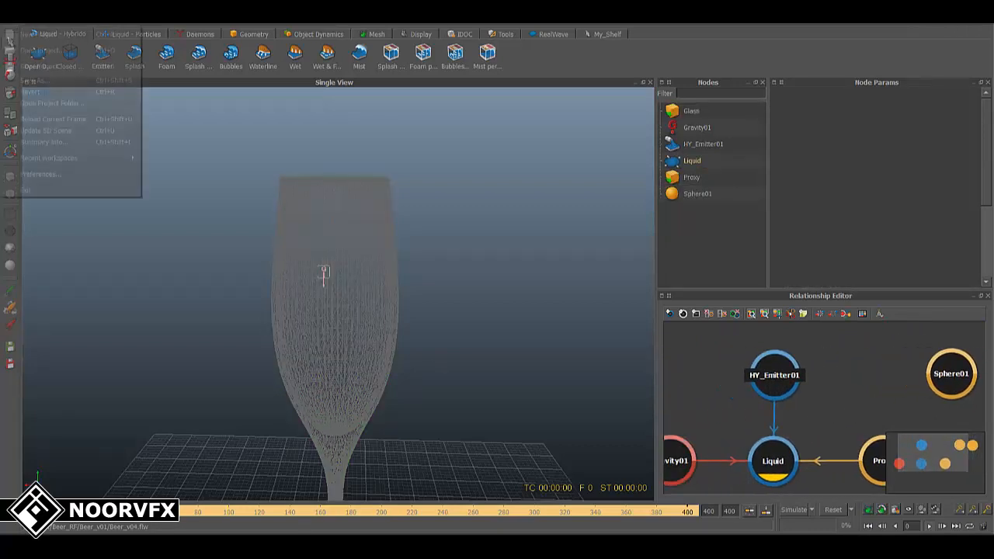
{"action": "left_click", "coordinate": [30, 82]}
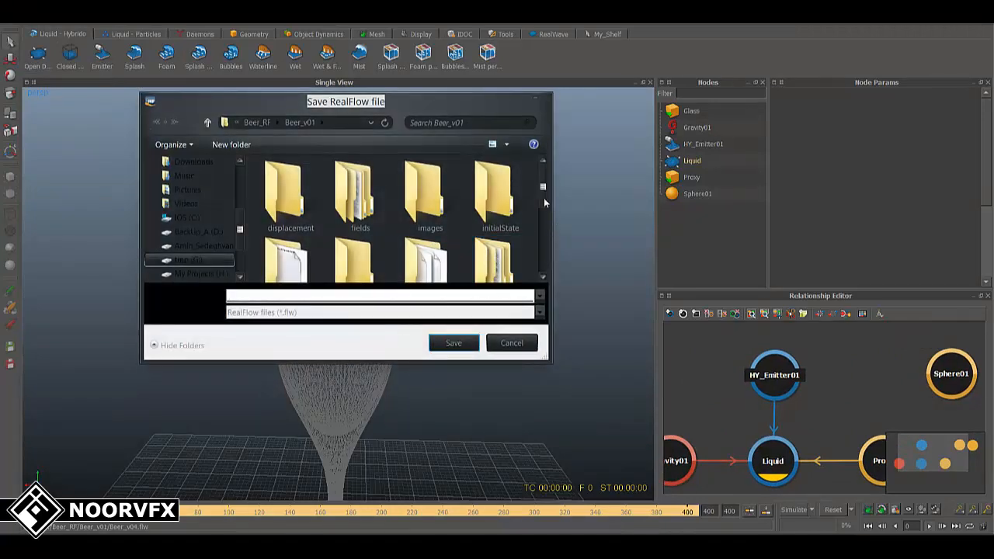
{"action": "left_click_drag", "start_coordinate": [542, 186], "coordinate": [541, 252]}
{"action": "left_click", "coordinate": [311, 261]}
{"action": "left_click", "coordinate": [265, 295]}
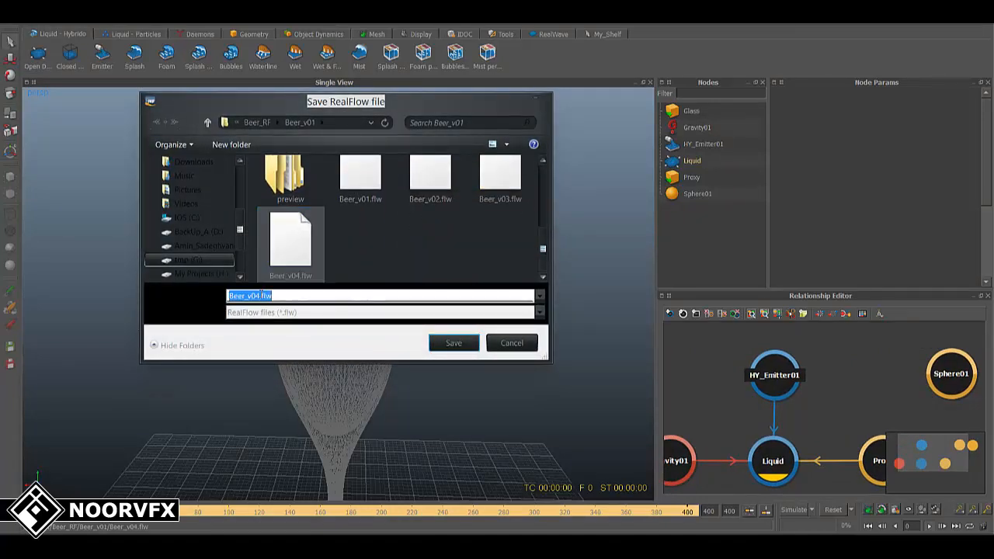
{"action": "left_click", "coordinate": [262, 295]}
{"action": "key", "text": "BackSpace"}
{"action": "type", "text": "5"}
{"action": "key", "text": "Return"}
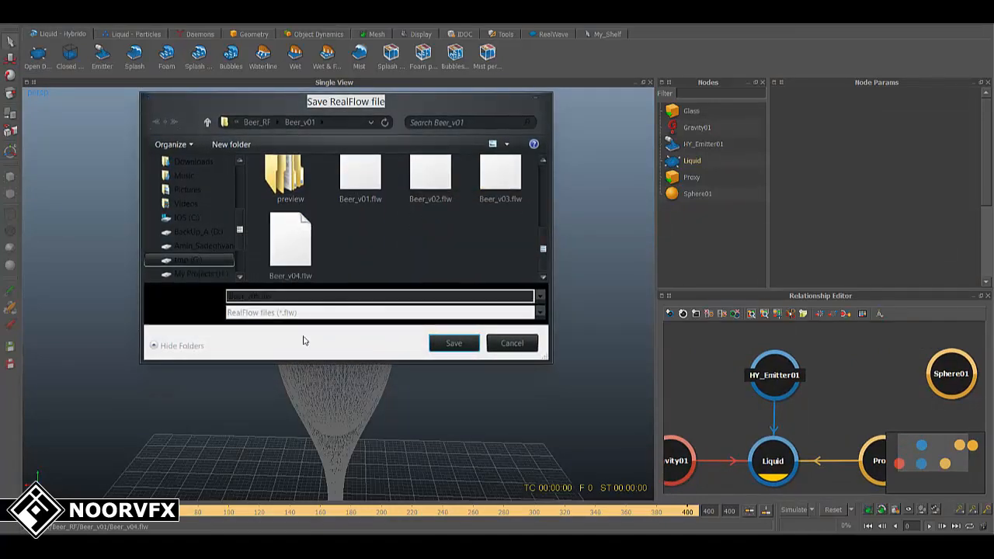
Add a Hybrido Bubbles secondary emitter to the scene and frame the whole glass.
{"action": "left_click_drag", "start_coordinate": [401, 334], "coordinate": [443, 360], "text": "alt"}
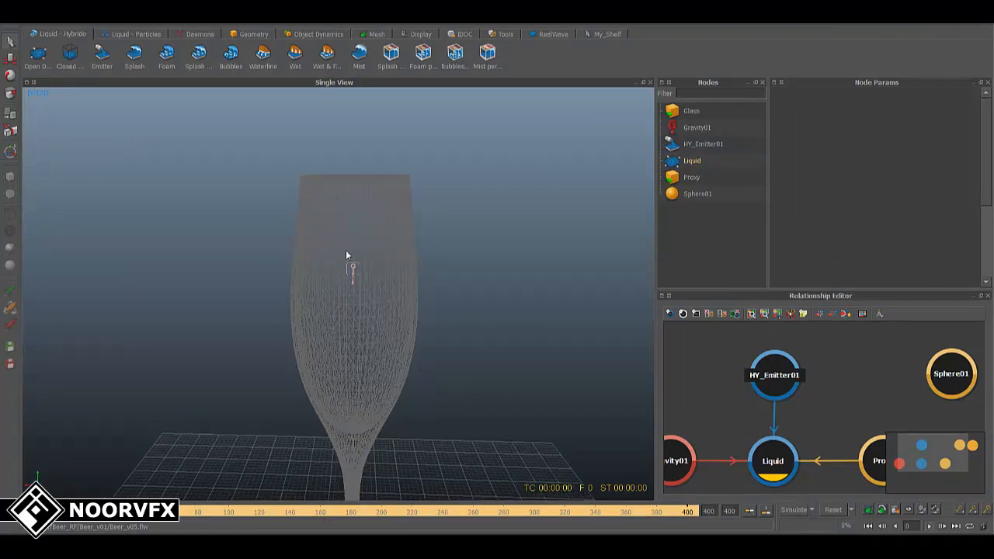
{"action": "left_click", "coordinate": [231, 62]}
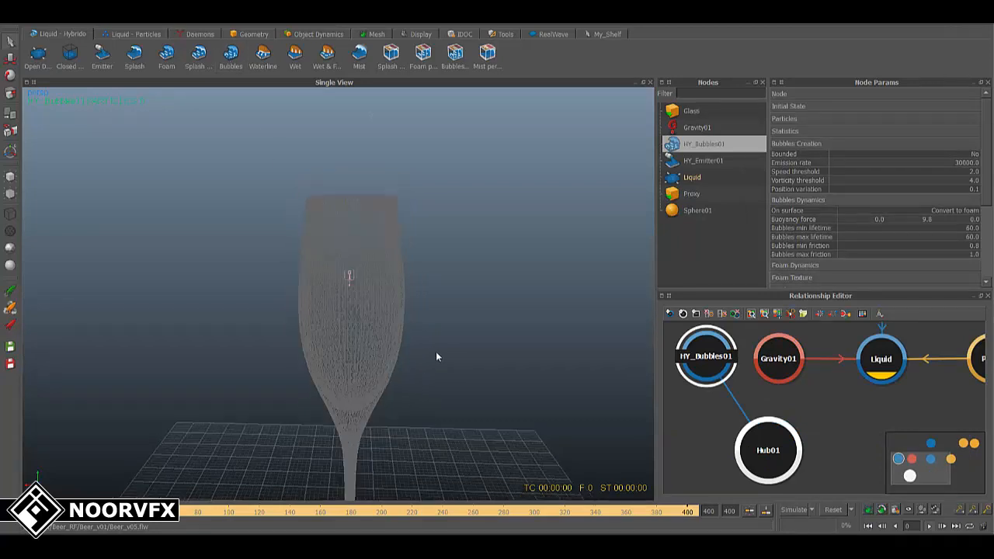
{"action": "left_click_drag", "start_coordinate": [436, 356], "coordinate": [436, 423], "text": "alt"}
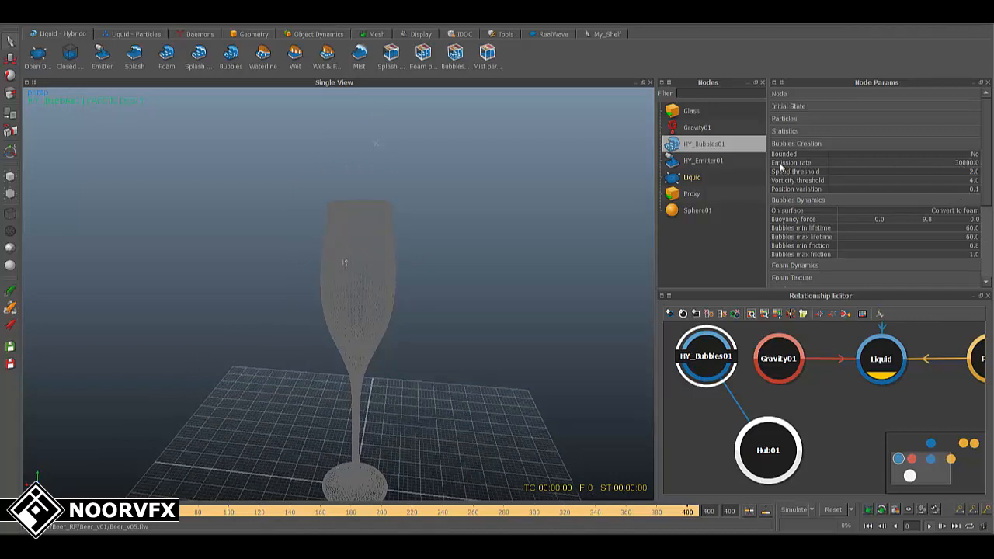
Set the bubbles emitter's emission rate to 5000.
{"action": "left_click", "coordinate": [967, 163]}
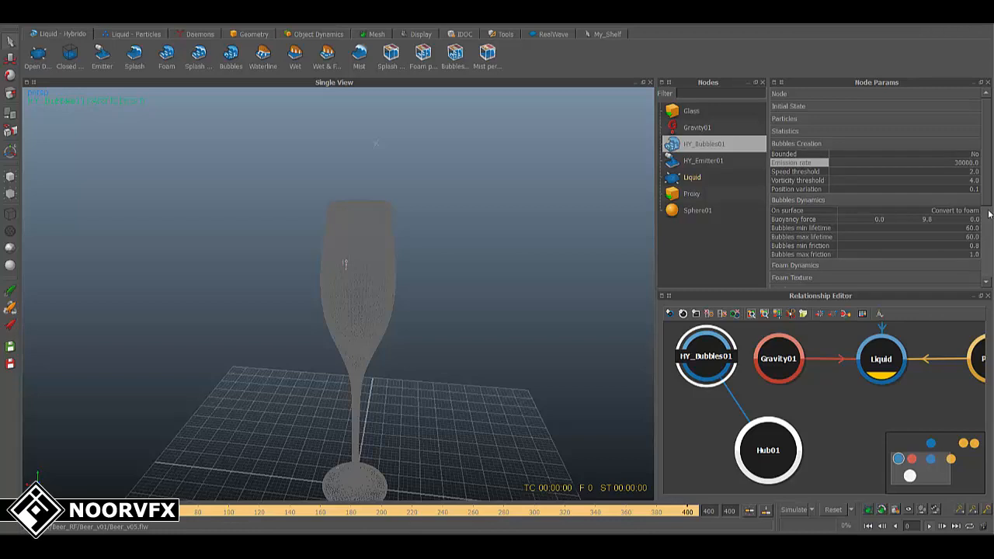
{"action": "double_click", "coordinate": [961, 164]}
{"action": "type", "text": "5000"}
{"action": "key", "text": "Return"}
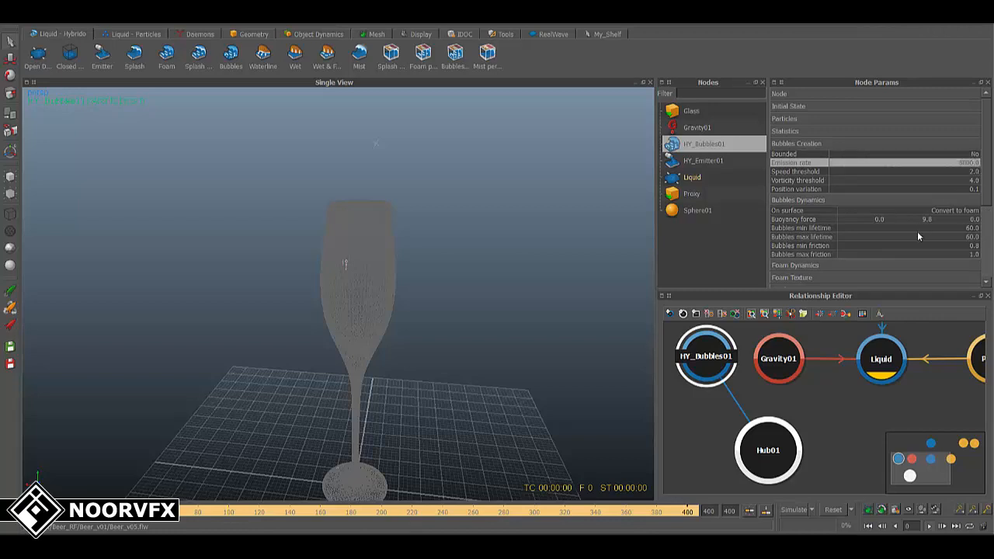
Set the bubbles emitter's minimum bubble lifetime to 5 and maximum bubble lifetime to 12.
{"action": "scroll", "coordinate": [923, 236], "scroll_direction": "down", "scroll_amount": 2}
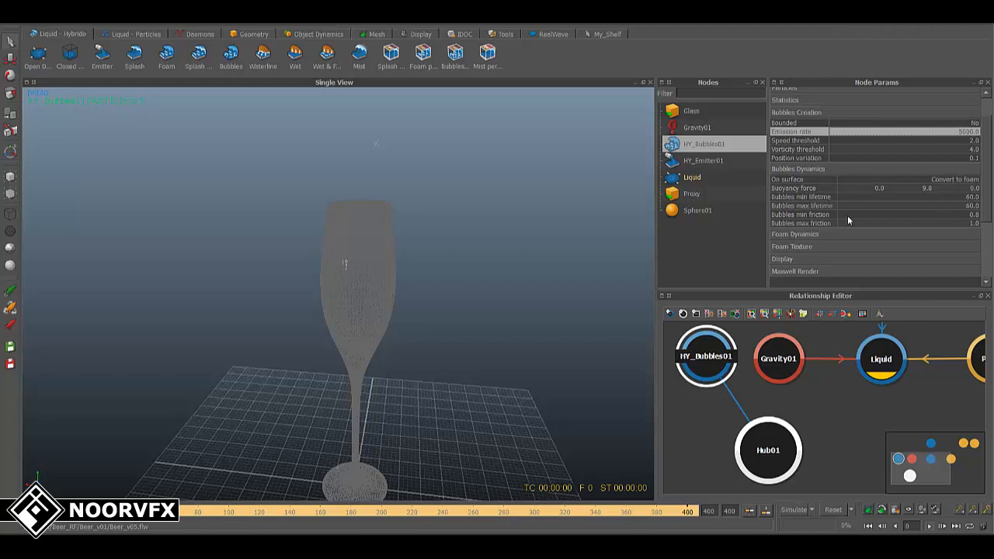
{"action": "double_click", "coordinate": [971, 198]}
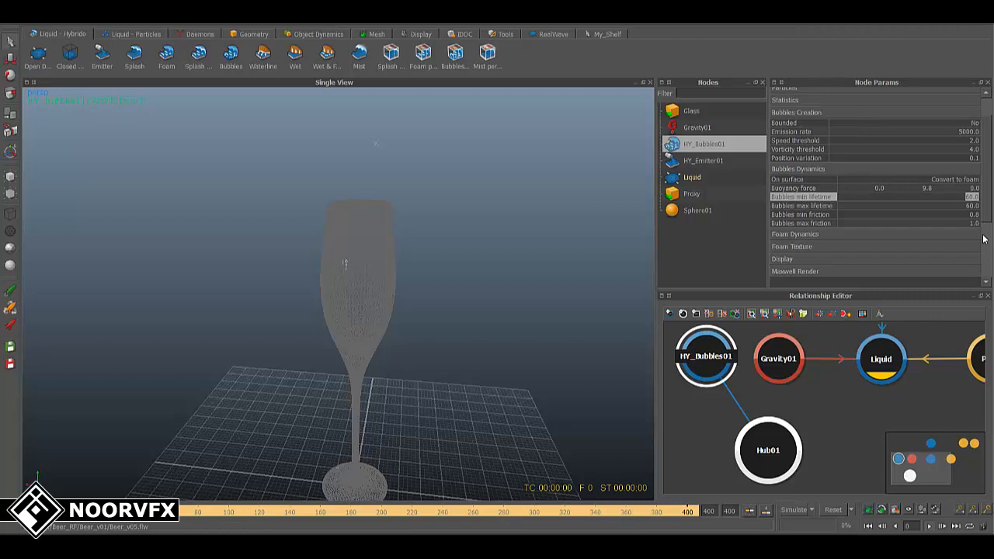
{"action": "type", "text": "5"}
{"action": "double_click", "coordinate": [972, 206]}
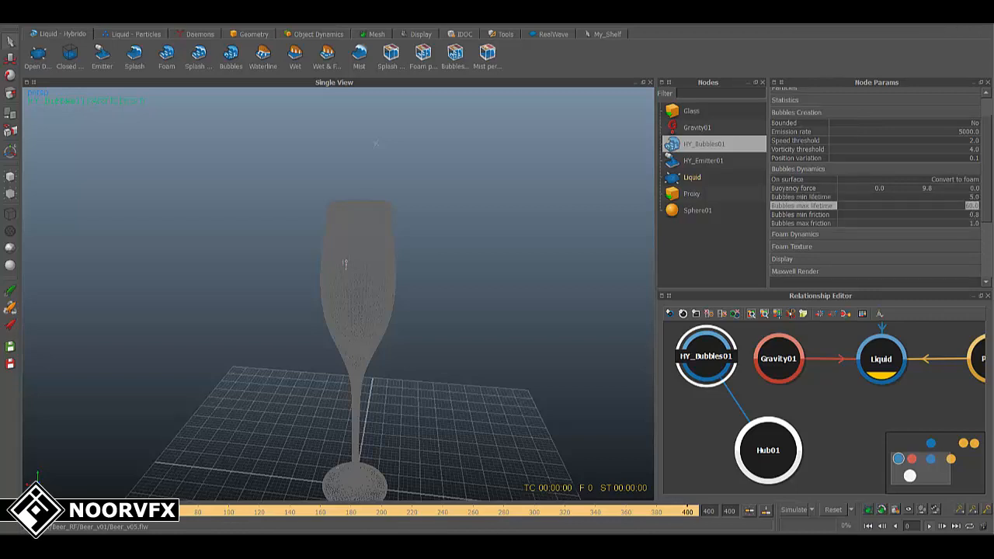
{"action": "type", "text": "12"}
{"action": "key", "text": "Return"}
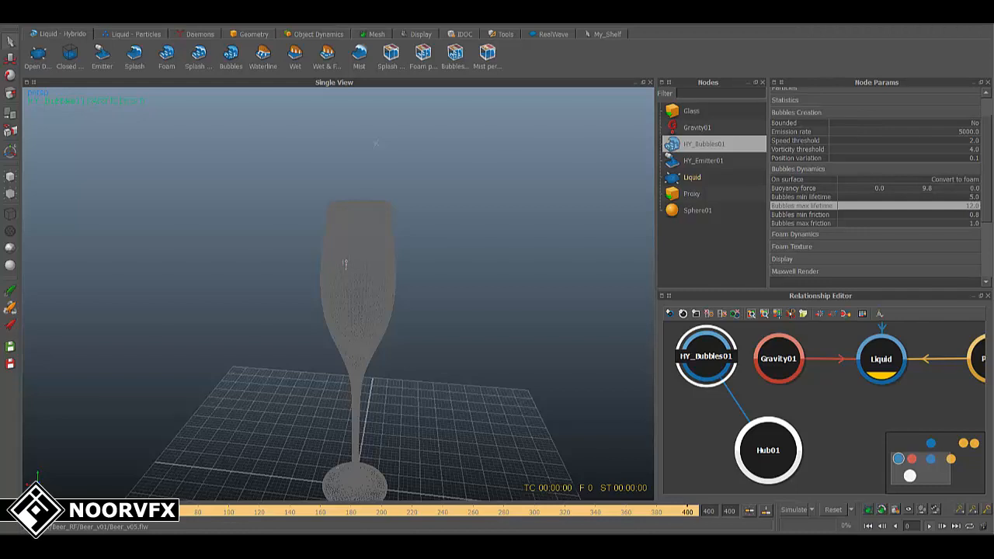
In the bubbles emitter's Foam Dynamics, set the foam minimum lifetime to 5 and maximum lifetime to 12.
{"action": "left_click", "coordinate": [840, 233]}
{"action": "double_click", "coordinate": [972, 169]}
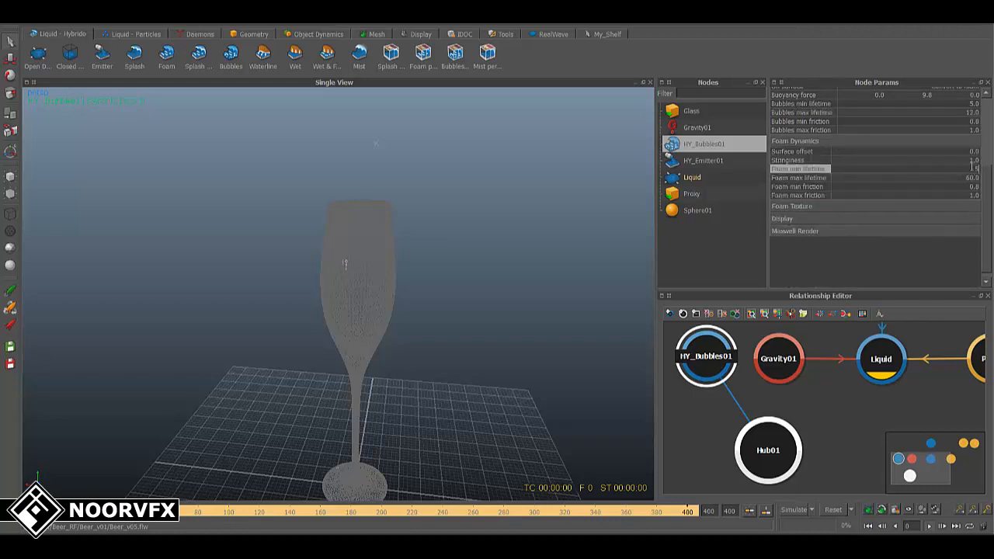
{"action": "type", "text": "5"}
{"action": "key", "text": "Return"}
{"action": "double_click", "coordinate": [959, 177]}
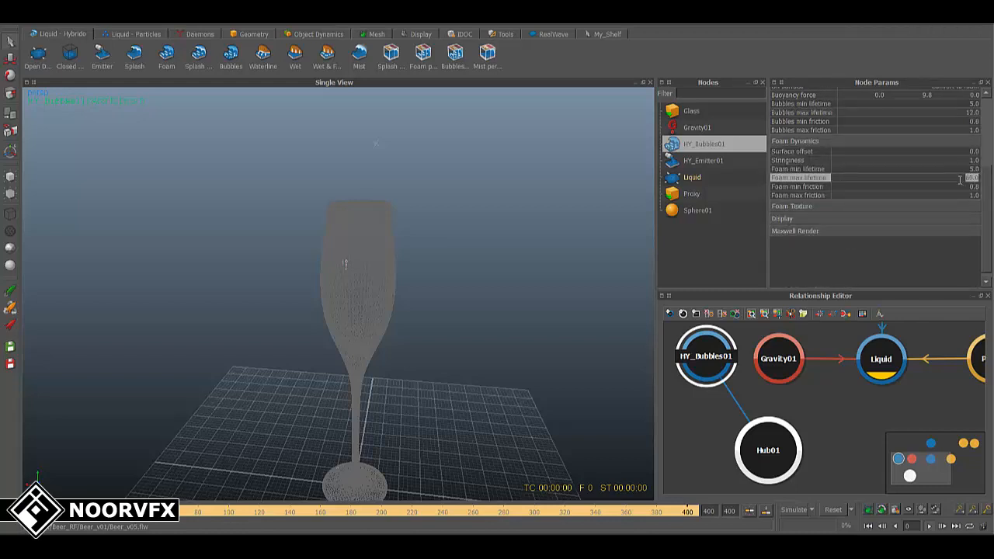
{"action": "type", "text": "12"}
{"action": "key", "text": "Return"}
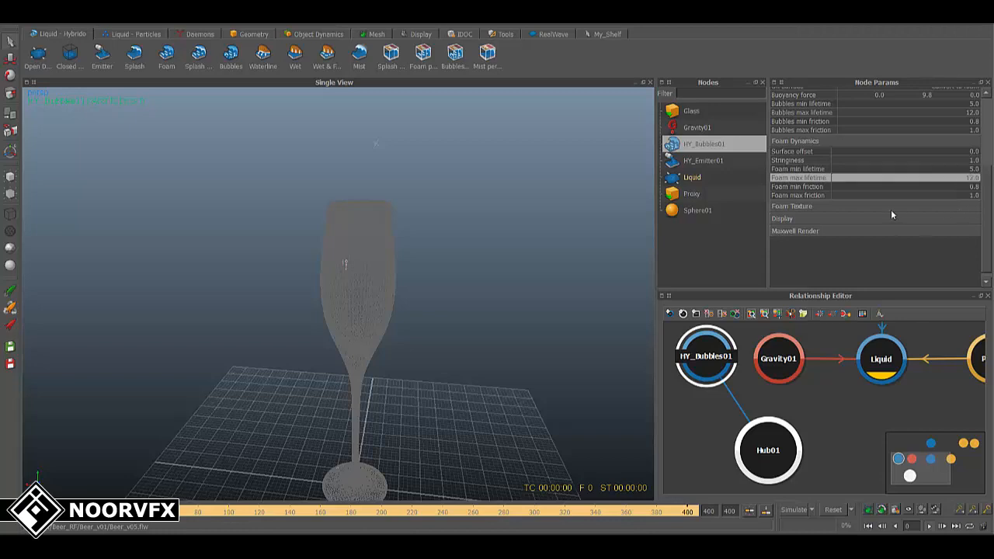
Check Gravity01's strength and set the Y component of HY_Bubbles01's buoyancy force to 98.
{"action": "scroll", "coordinate": [891, 211], "scroll_direction": "up", "scroll_amount": 2}
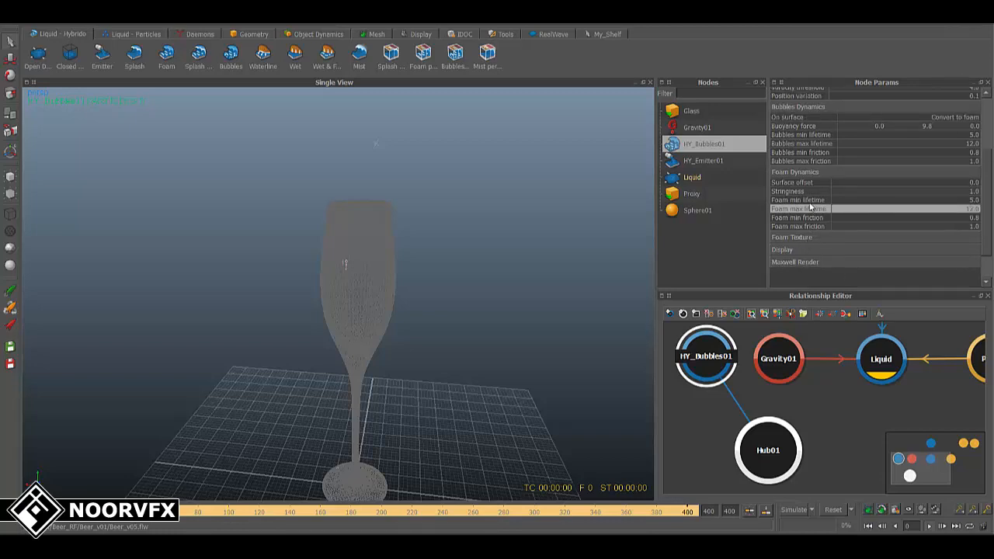
{"action": "scroll", "coordinate": [905, 191], "scroll_direction": "up", "scroll_amount": 2}
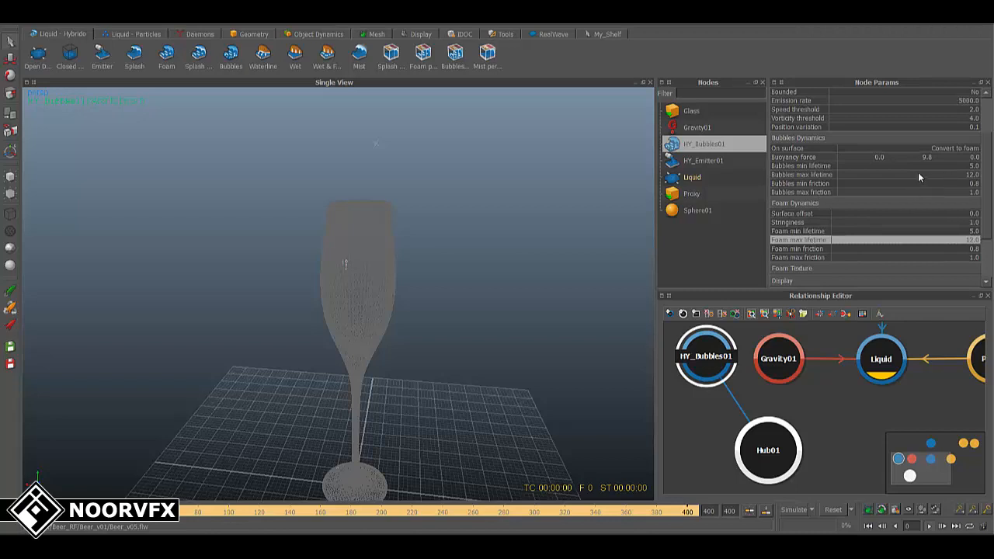
{"action": "scroll", "coordinate": [982, 131], "scroll_direction": "up", "scroll_amount": 2}
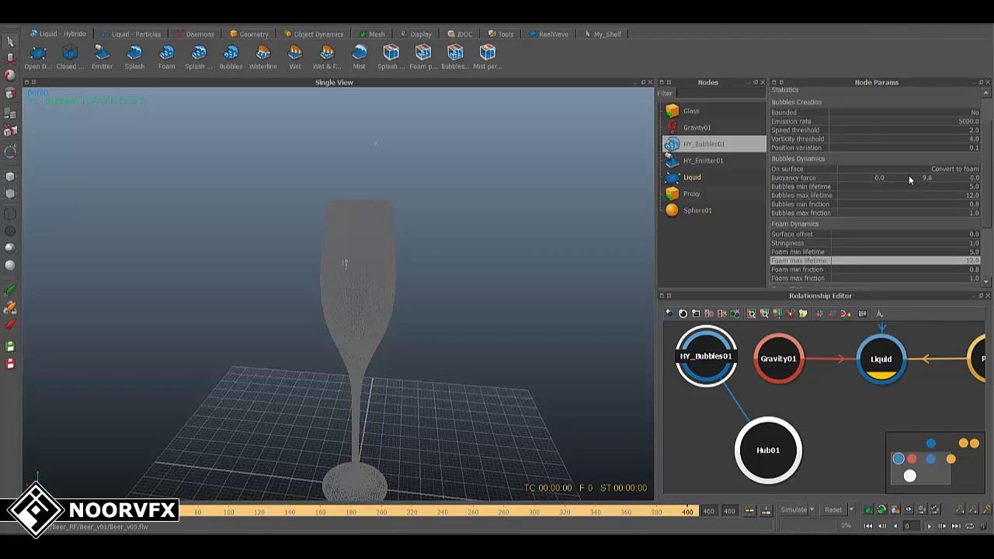
{"action": "left_click", "coordinate": [797, 365]}
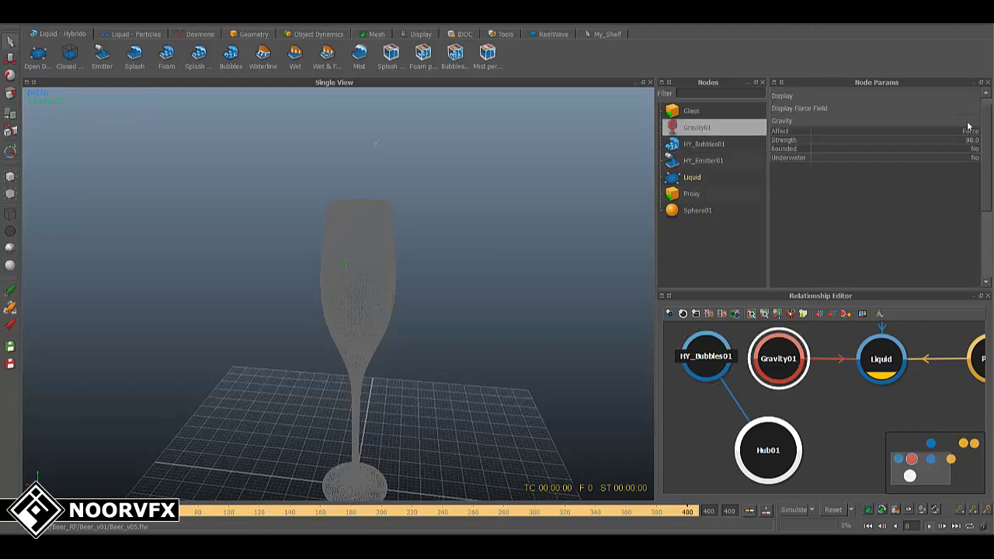
{"action": "middle_click_drag", "start_coordinate": [839, 397], "coordinate": [910, 430]}
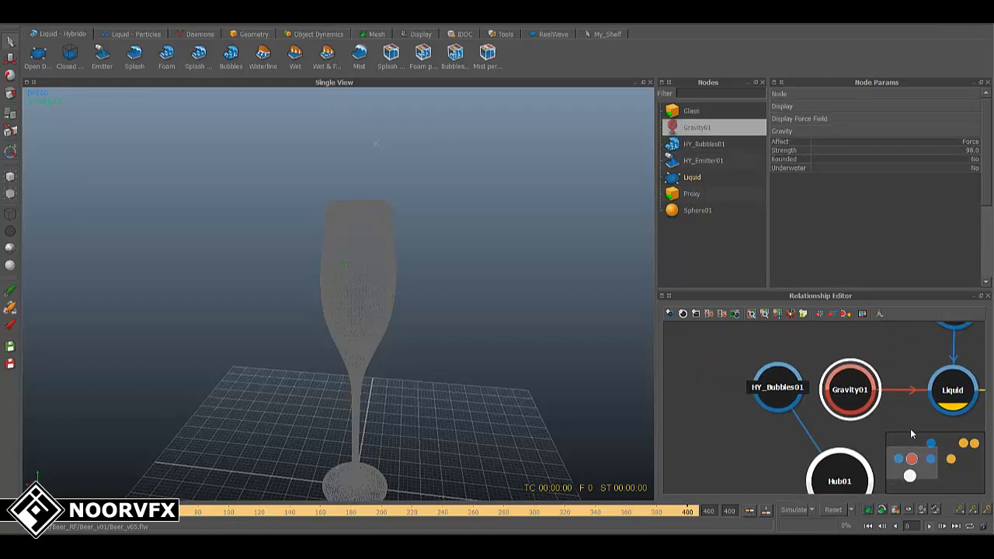
{"action": "left_click", "coordinate": [780, 386]}
{"action": "middle_click_drag", "start_coordinate": [813, 350], "coordinate": [734, 353]}
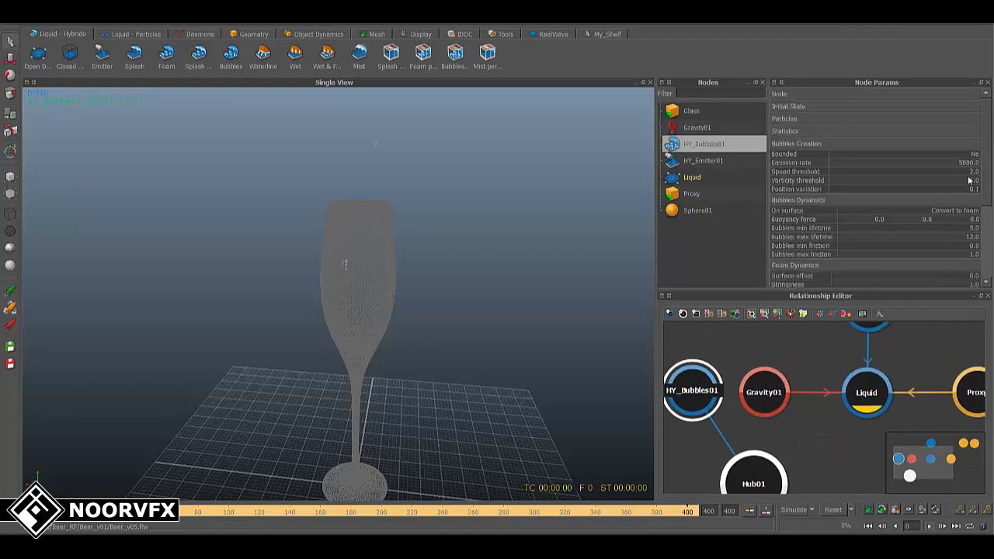
{"action": "double_click", "coordinate": [926, 219]}
{"action": "key", "text": "BackSpace"}
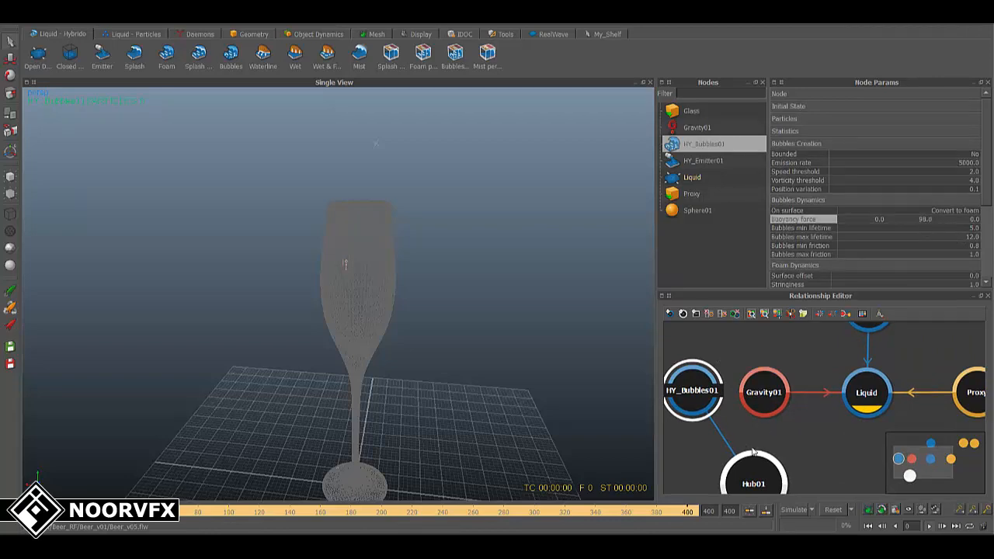
Delete Hub01 and link HY_Bubbles01 to the Liquid node, arranging it below Gravity01 in the Relationship Editor.
{"action": "left_click", "coordinate": [793, 453]}
{"action": "middle_click_drag", "start_coordinate": [796, 455], "coordinate": [786, 416]}
{"action": "left_click", "coordinate": [743, 451]}
{"action": "left_click_drag", "start_coordinate": [688, 359], "coordinate": [851, 464]}
{"action": "left_click", "coordinate": [744, 446]}
{"action": "key", "text": "Delete"}
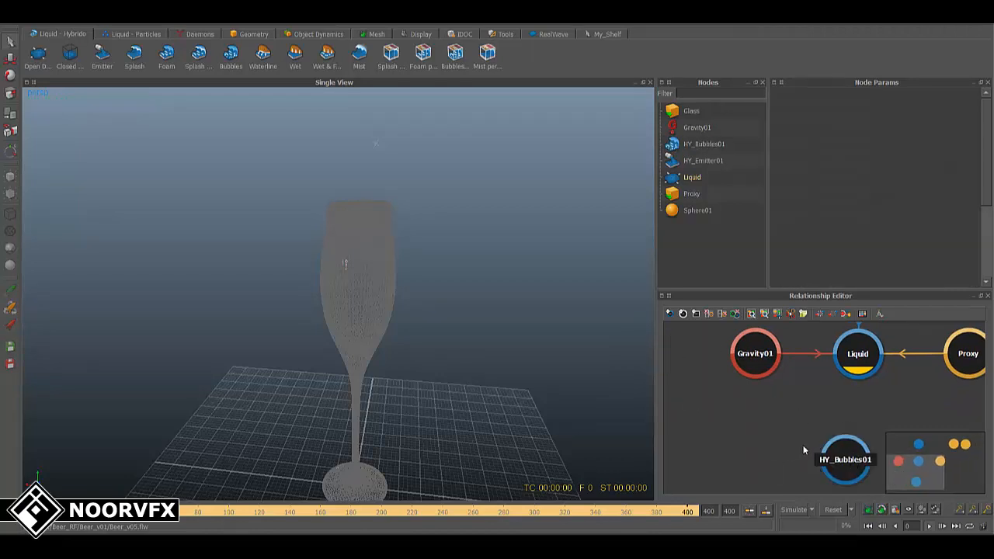
{"action": "left_click", "coordinate": [848, 439]}
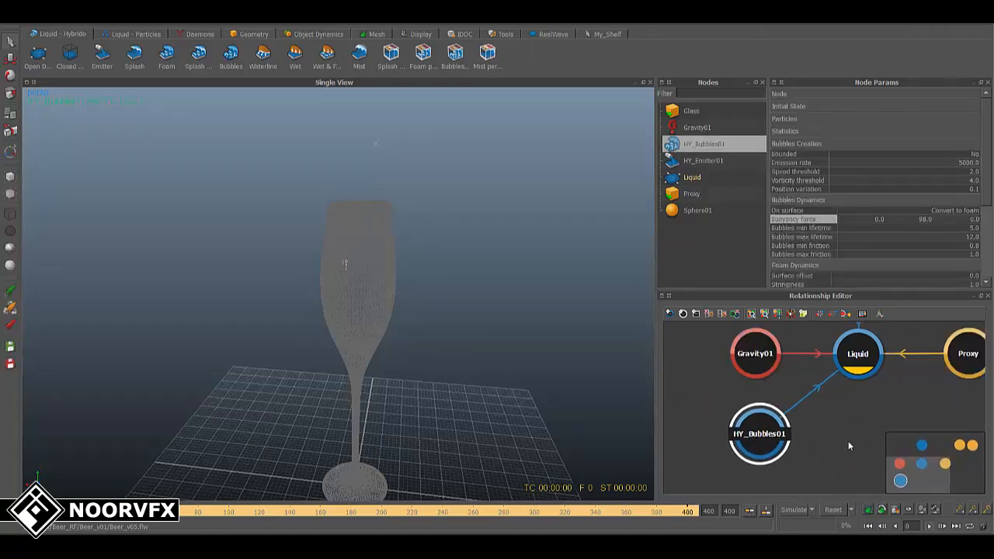
{"action": "left_click", "coordinate": [849, 442]}
{"action": "middle_click_drag", "start_coordinate": [849, 445], "coordinate": [846, 461]}
{"action": "left_click_drag", "start_coordinate": [743, 368], "coordinate": [735, 346]}
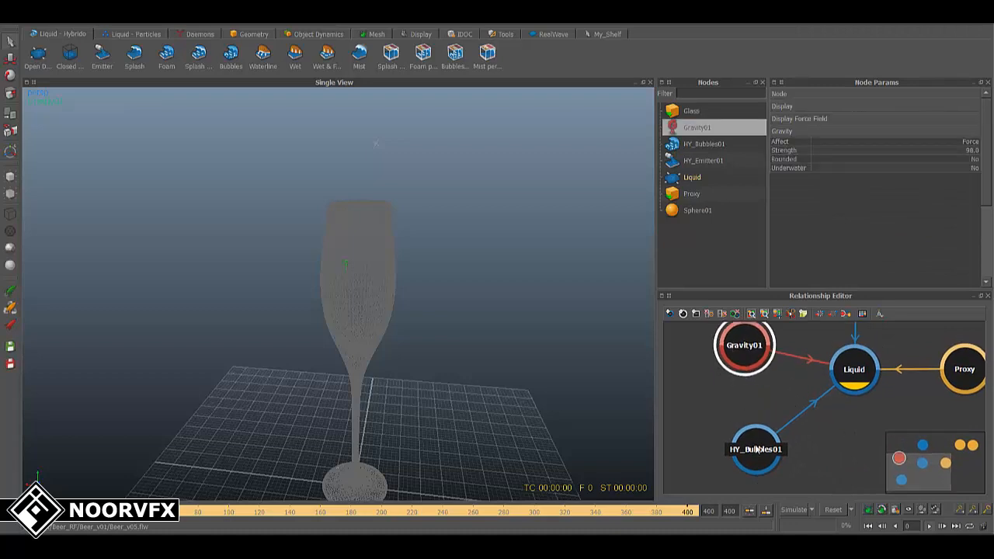
Switch the HY_Emitter01 node to cache mode.
{"action": "left_click", "coordinate": [755, 449]}
{"action": "mouse_move", "coordinate": [818, 415]}
{"action": "middle_mouse_down"}
{"action": "mouse_move", "coordinate": [756, 476]}
{"action": "mouse_move", "coordinate": [814, 406]}
{"action": "middle_mouse_up"}
{"action": "middle_click_drag", "start_coordinate": [832, 353], "coordinate": [832, 395]}
{"action": "left_click", "coordinate": [773, 370]}
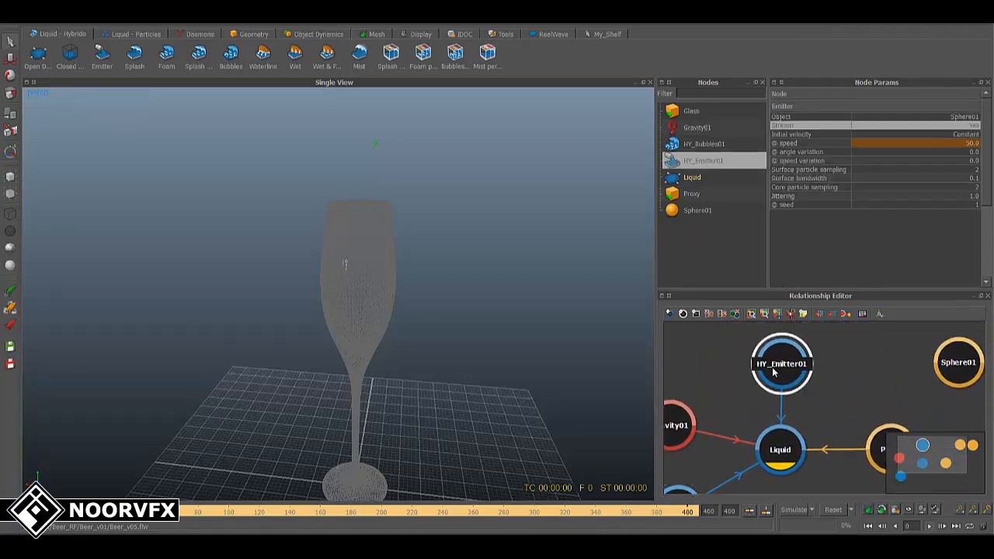
{"action": "left_click", "coordinate": [883, 384]}
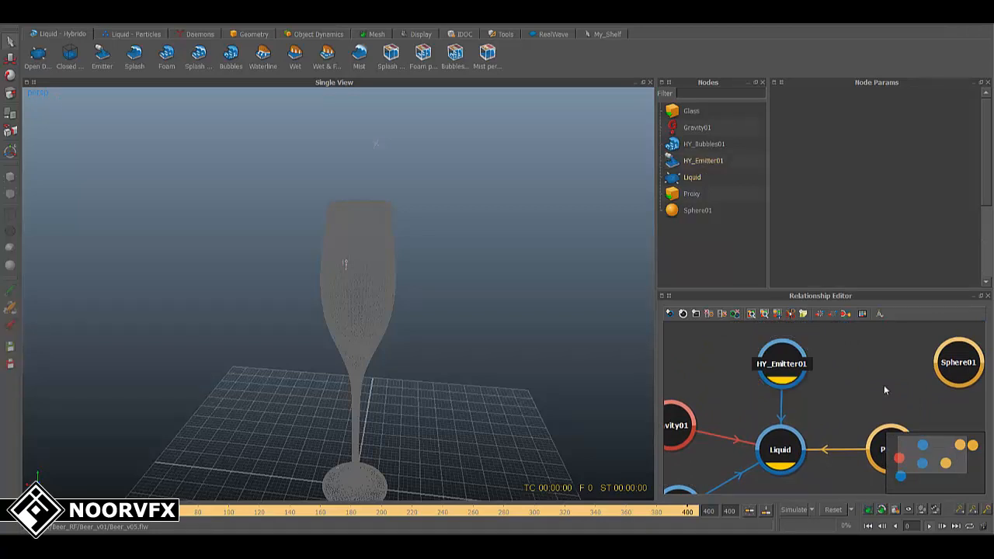
Set the Glass and Sphere01 nodes to inactive and check the Glass node's simulation state.
{"action": "middle_click_drag", "start_coordinate": [884, 384], "coordinate": [791, 365]}
{"action": "left_click", "coordinate": [797, 441]}
{"action": "middle_click_drag", "start_coordinate": [863, 407], "coordinate": [786, 451]}
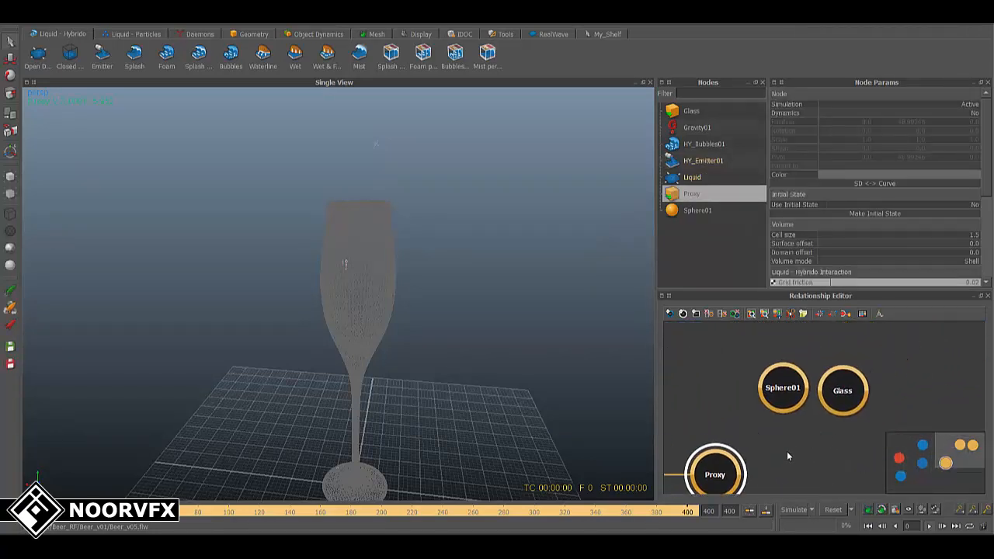
{"action": "left_click", "coordinate": [845, 389]}
{"action": "left_click", "coordinate": [807, 396], "text": "shift"}
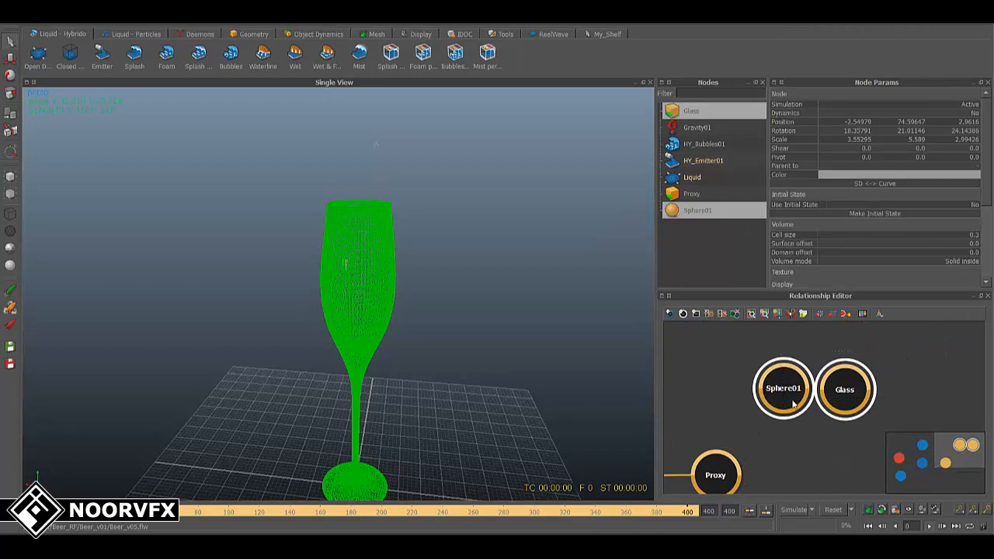
{"action": "left_click", "coordinate": [11, 327]}
{"action": "left_click", "coordinate": [899, 361]}
{"action": "left_click", "coordinate": [851, 400]}
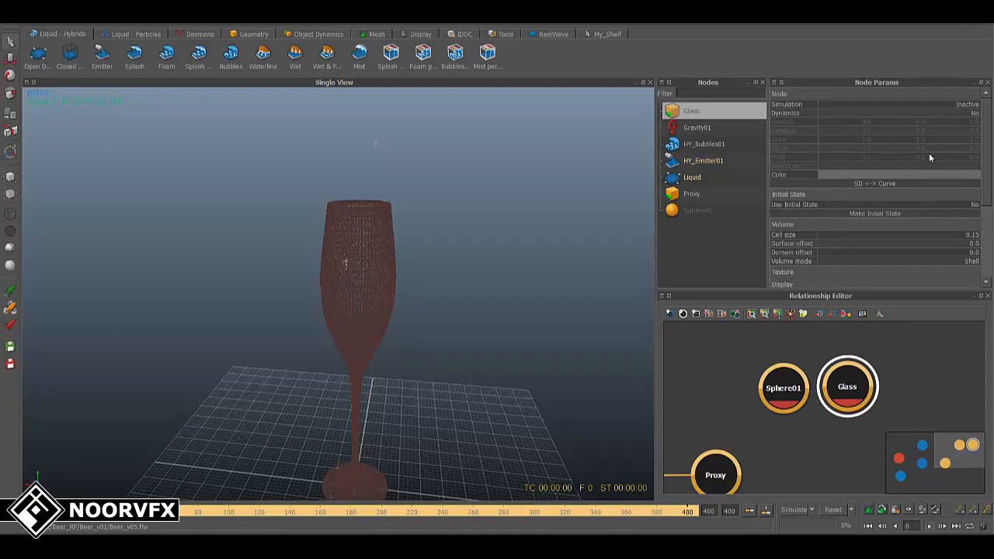
Reset the simulation and confirm the reset.
{"action": "middle_click_drag", "start_coordinate": [728, 412], "coordinate": [867, 378], "text": "alt"}
{"action": "right_click_drag", "start_coordinate": [840, 380], "coordinate": [793, 392], "text": "alt"}
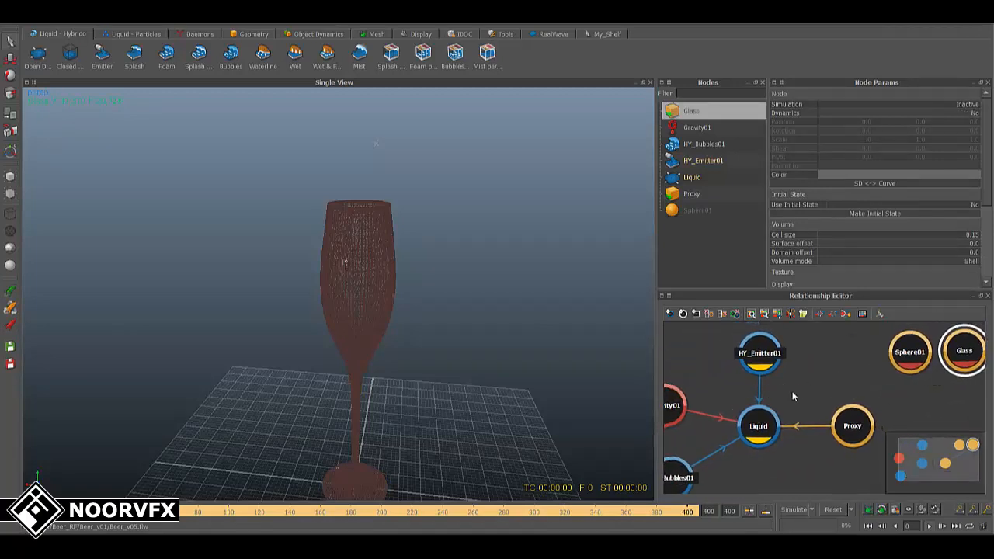
{"action": "middle_click_drag", "start_coordinate": [792, 396], "coordinate": [870, 373], "text": "alt"}
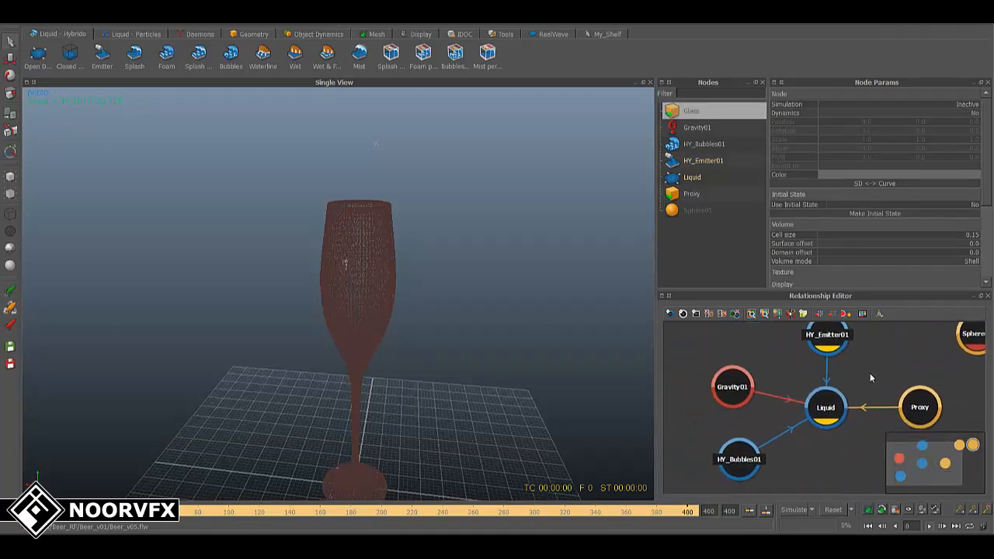
{"action": "left_click", "coordinate": [833, 510]}
{"action": "left_click", "coordinate": [460, 273]}
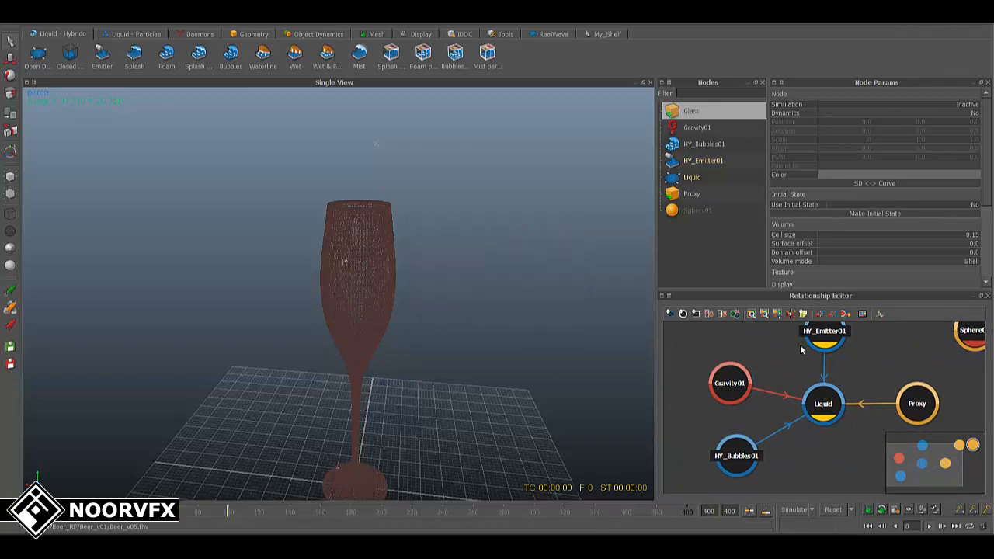
Display the Glass object as a bounding box in the viewport.
{"action": "left_click_drag", "start_coordinate": [909, 404], "coordinate": [686, 344]}
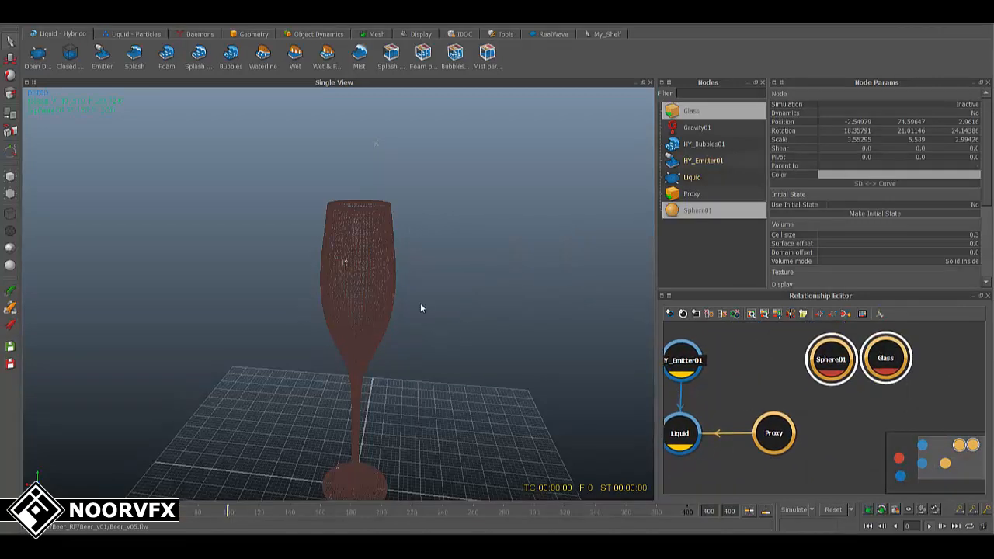
{"action": "left_click", "coordinate": [380, 304]}
{"action": "left_click", "coordinate": [10, 213]}
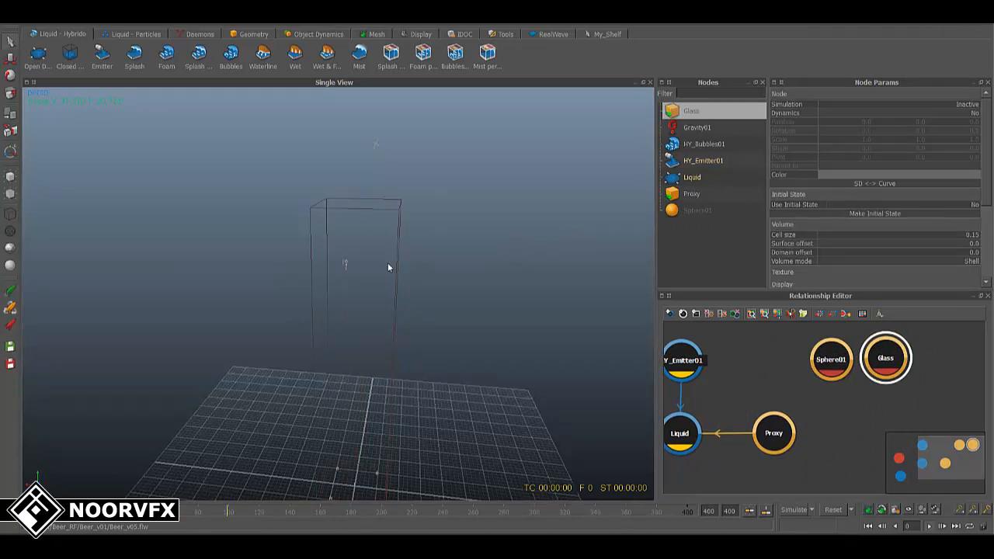
{"action": "left_click_drag", "start_coordinate": [368, 276], "coordinate": [376, 264], "text": "alt"}
{"action": "right_click_drag", "start_coordinate": [376, 264], "coordinate": [399, 287], "text": "alt"}
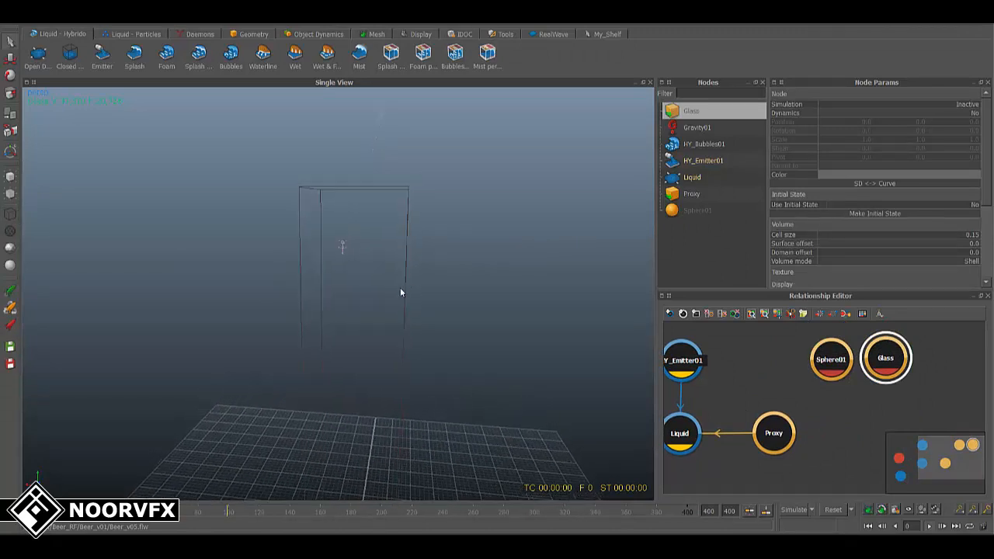
{"action": "middle_click_drag", "start_coordinate": [400, 287], "coordinate": [395, 308], "text": "alt"}
{"action": "left_click_drag", "start_coordinate": [395, 310], "coordinate": [447, 371], "text": "alt"}
{"action": "middle_click_drag", "start_coordinate": [748, 456], "coordinate": [873, 442], "text": "alt"}
Save the project and turn off command-line simulation in the simulation options.
{"action": "left_click", "coordinate": [11, 19]}
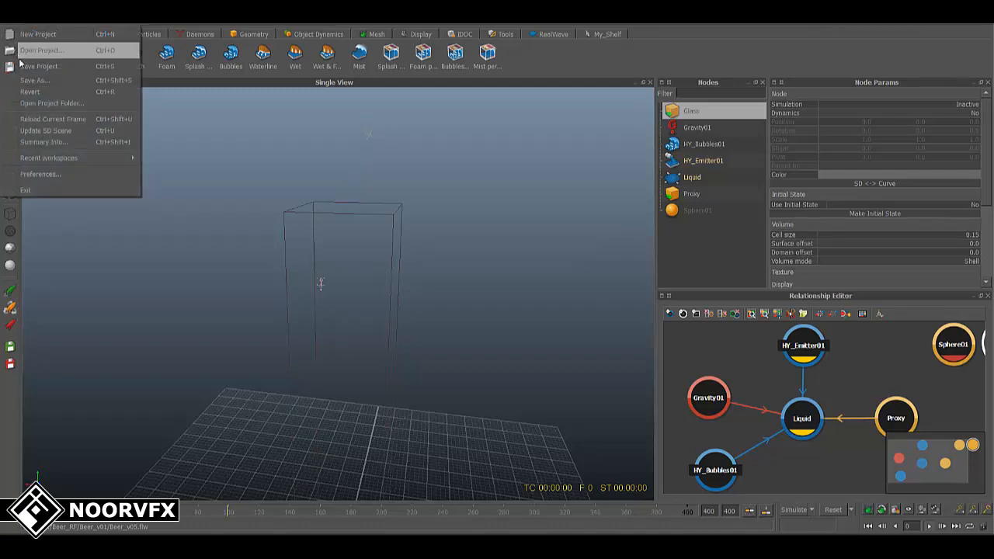
{"action": "left_click", "coordinate": [43, 69]}
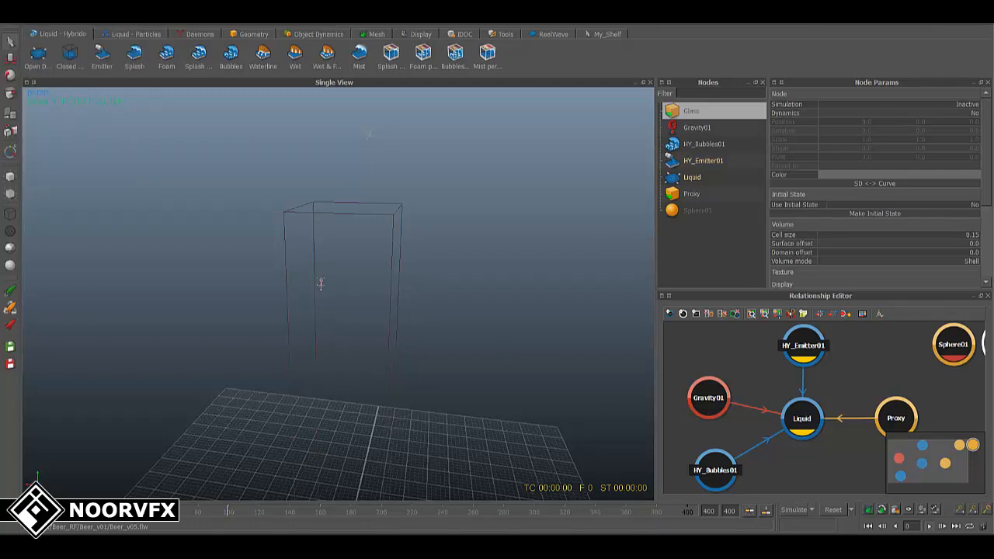
{"action": "right_click", "coordinate": [722, 546]}
{"action": "left_click", "coordinate": [713, 519]}
{"action": "left_click", "coordinate": [813, 510]}
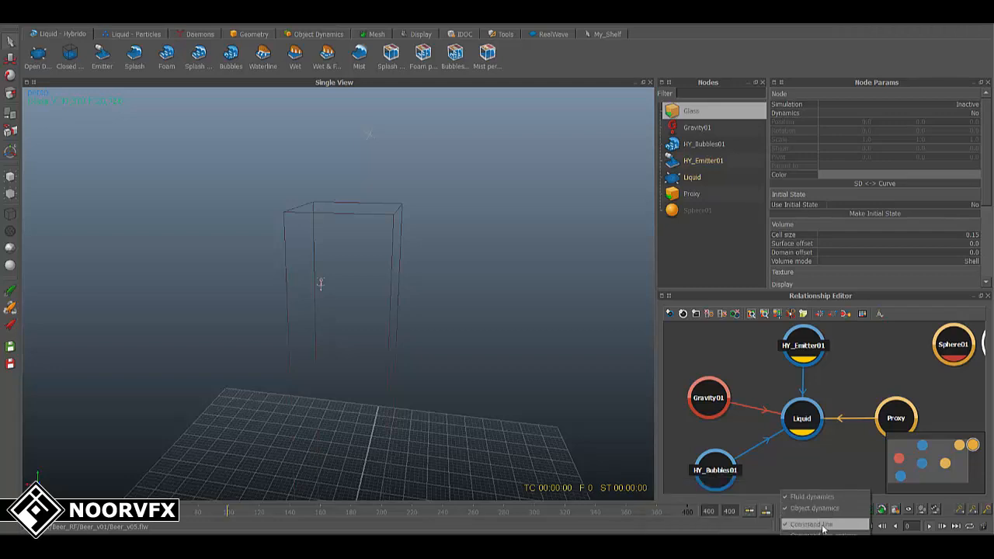
{"action": "left_click", "coordinate": [823, 529]}
Run the simulation with the secondary bubbles and select HY_Bubbles01 to check its parameters.
{"action": "left_click_drag", "start_coordinate": [395, 299], "coordinate": [395, 299], "text": "alt"}
{"action": "middle_click_drag", "start_coordinate": [394, 299], "coordinate": [439, 218], "text": "alt"}
{"action": "left_click_drag", "start_coordinate": [439, 218], "coordinate": [470, 261], "text": "alt"}
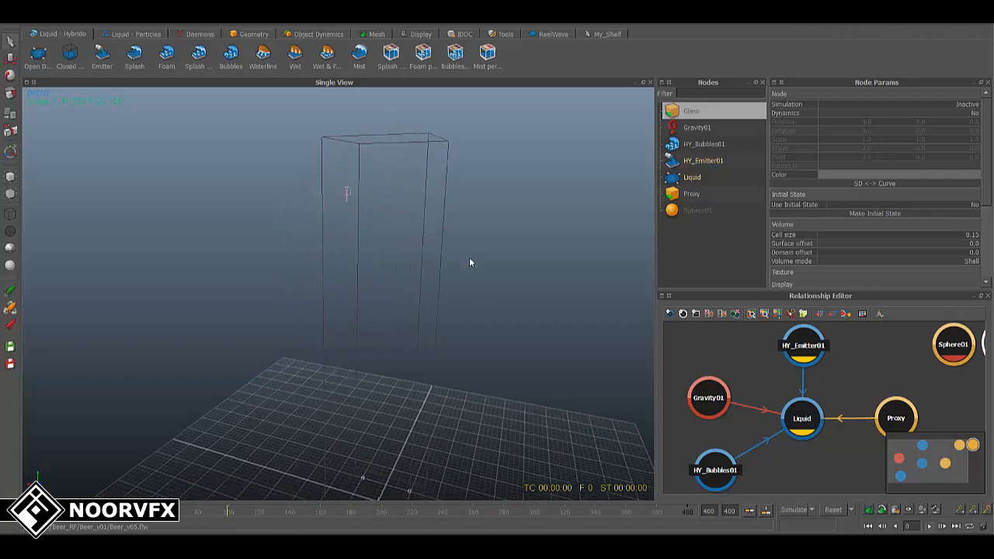
{"action": "middle_click_drag", "start_coordinate": [469, 262], "coordinate": [449, 262], "text": "alt"}
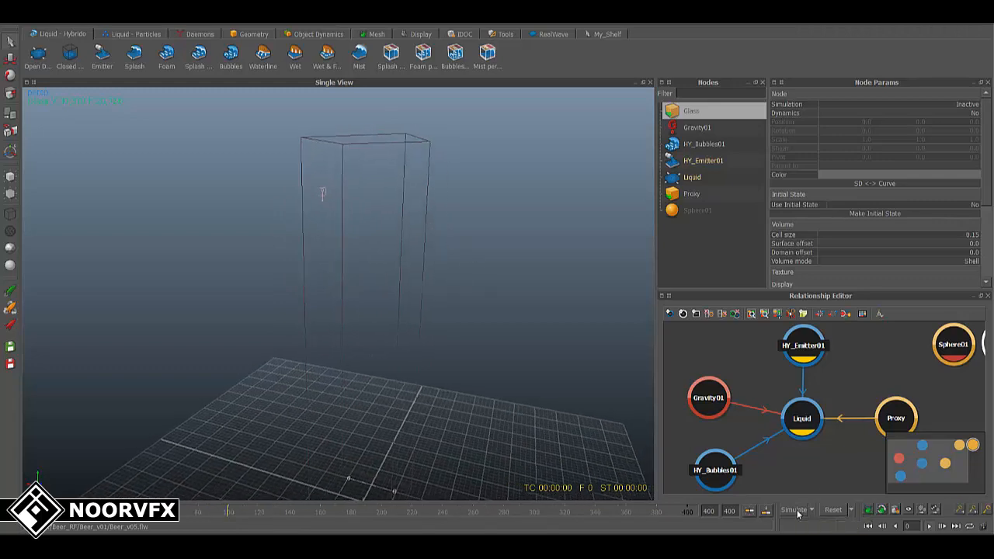
{"action": "left_click", "coordinate": [796, 510]}
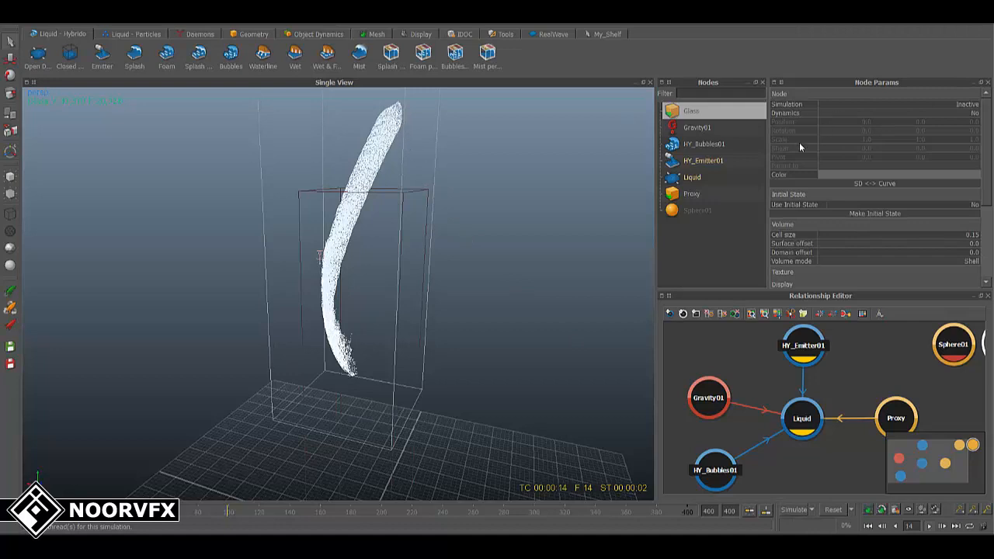
{"action": "left_click", "coordinate": [700, 145]}
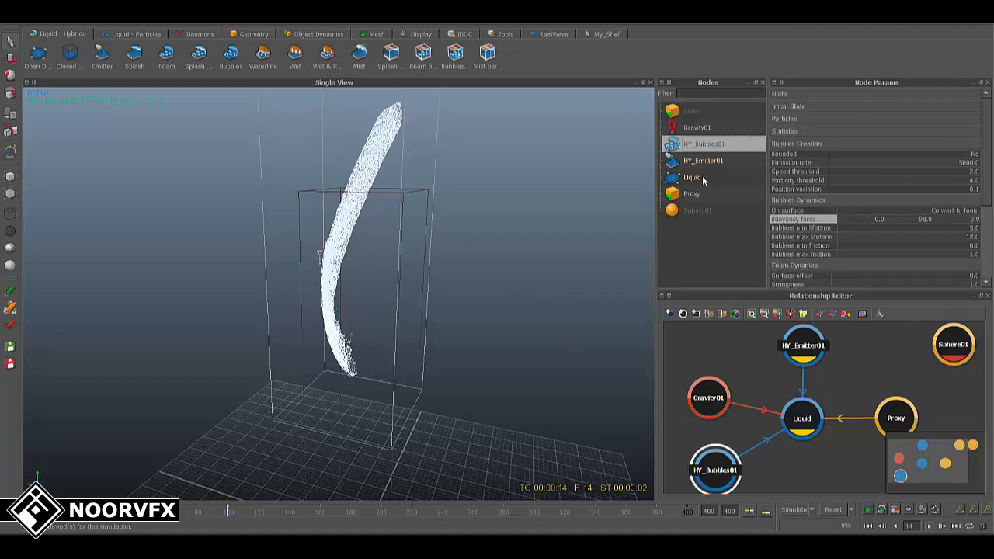
Hide the Liquid particles in the viewport so that the secondary bubbles can be viewed on their own.
{"action": "left_click", "coordinate": [700, 177]}
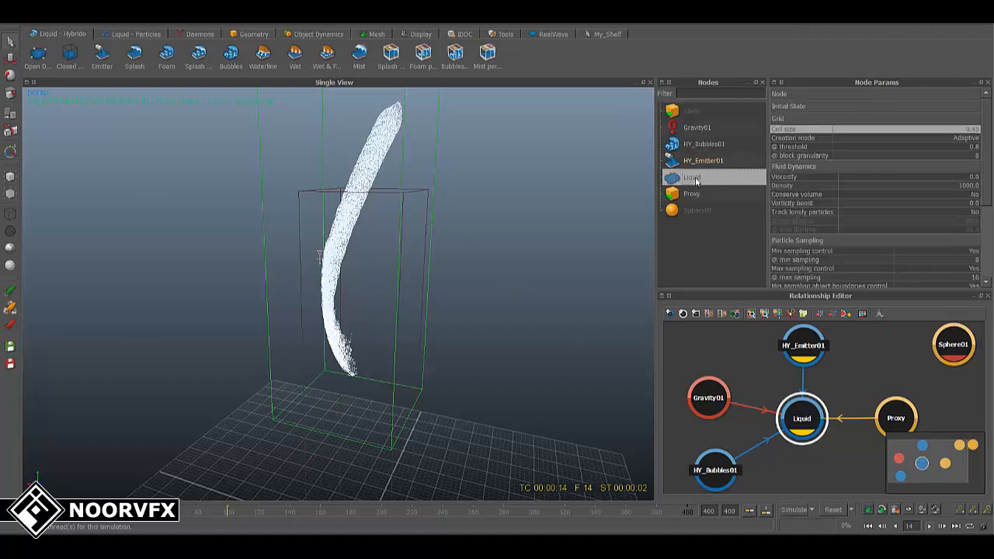
{"action": "left_click", "coordinate": [8, 198]}
{"action": "left_click_drag", "start_coordinate": [386, 283], "coordinate": [395, 315], "text": "alt"}
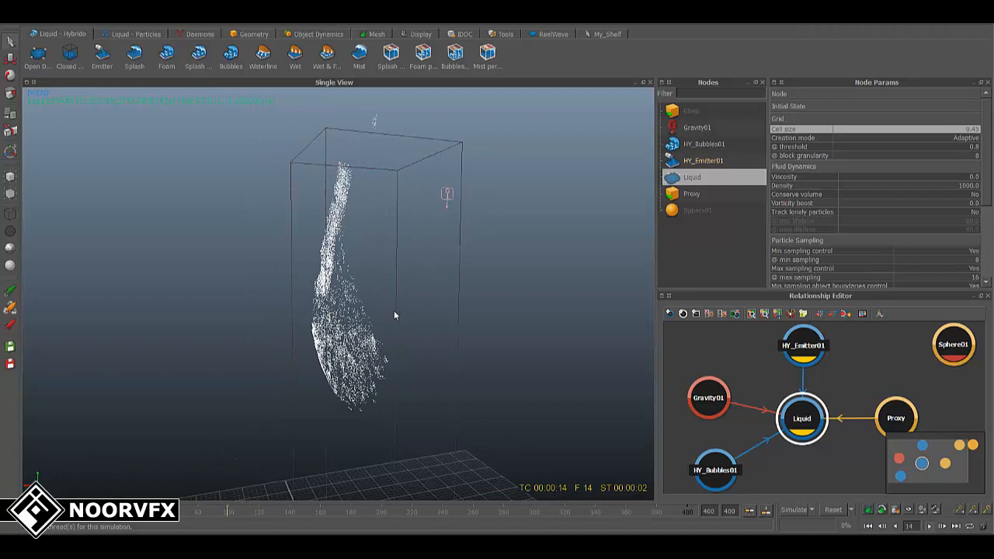
Select HY_Bubbles01 and examine the bubble particles from several angles and at earlier frames.
{"action": "left_click", "coordinate": [703, 145]}
{"action": "left_click_drag", "start_coordinate": [444, 281], "coordinate": [368, 193], "text": "alt"}
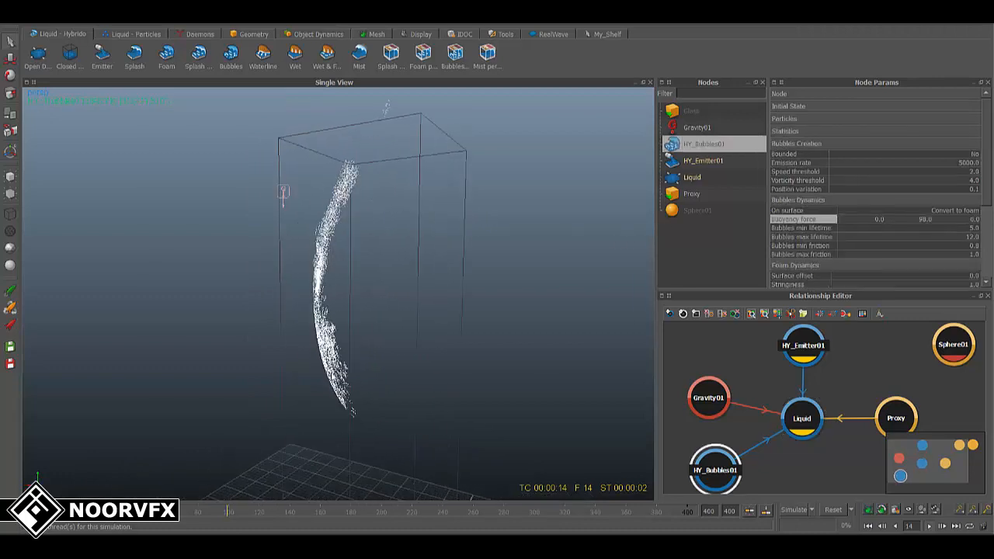
{"action": "left_click_drag", "start_coordinate": [399, 296], "coordinate": [340, 228], "text": "alt"}
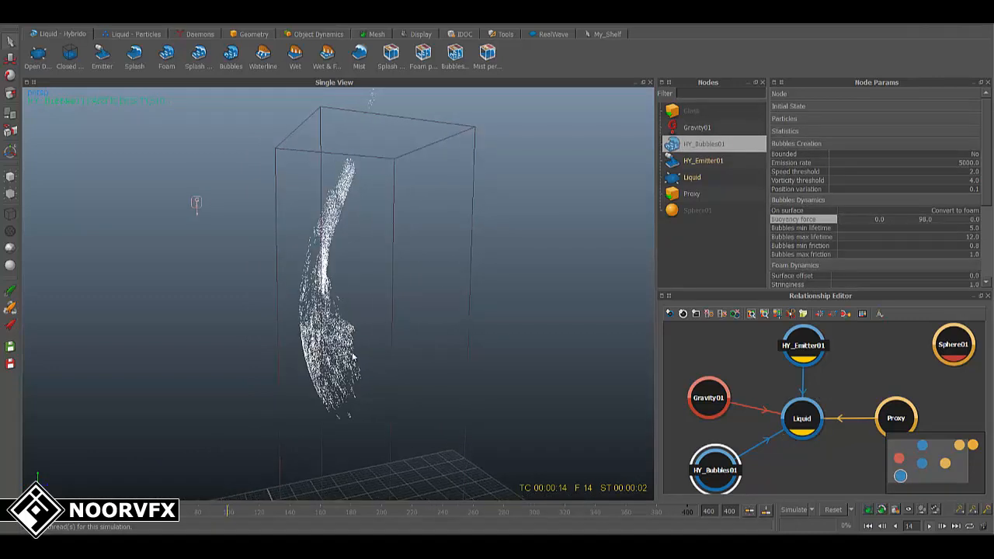
{"action": "left_click_drag", "start_coordinate": [351, 355], "coordinate": [402, 346], "text": "alt"}
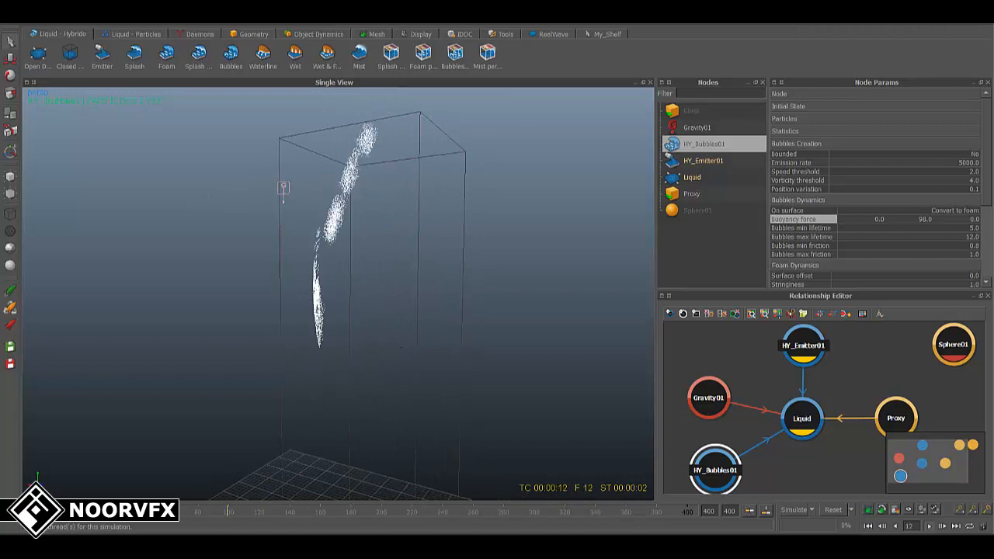
{"action": "left_click_drag", "start_coordinate": [454, 390], "coordinate": [411, 312], "text": "alt"}
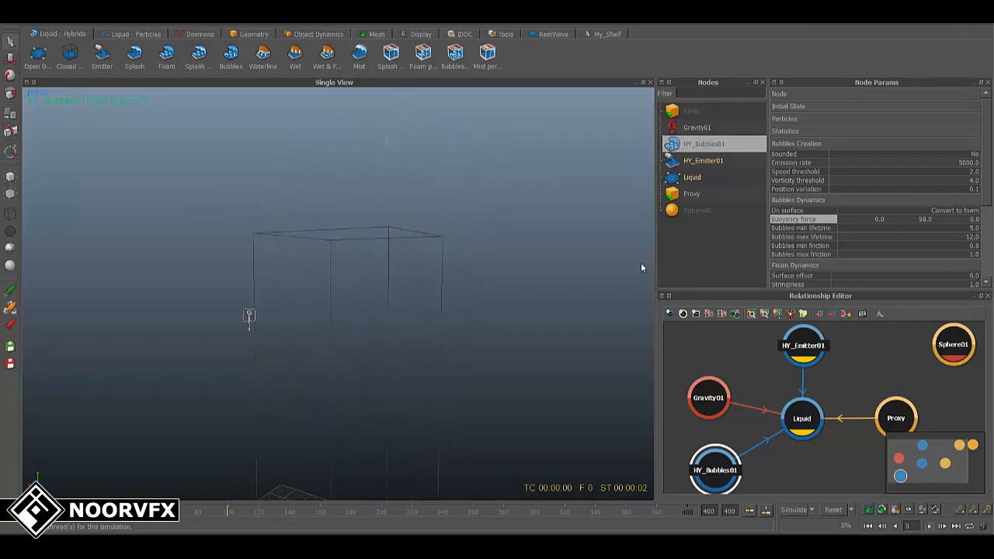
Select Particle cache (.bin) as an export format for HY_Bubbles01.
{"action": "right_click", "coordinate": [697, 148]}
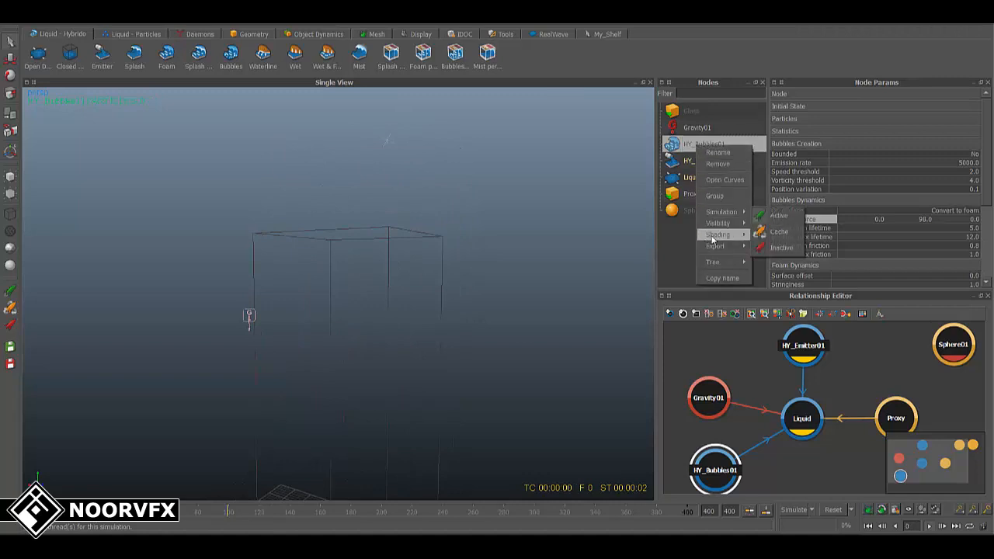
{"action": "mouse_move", "coordinate": [726, 246]}
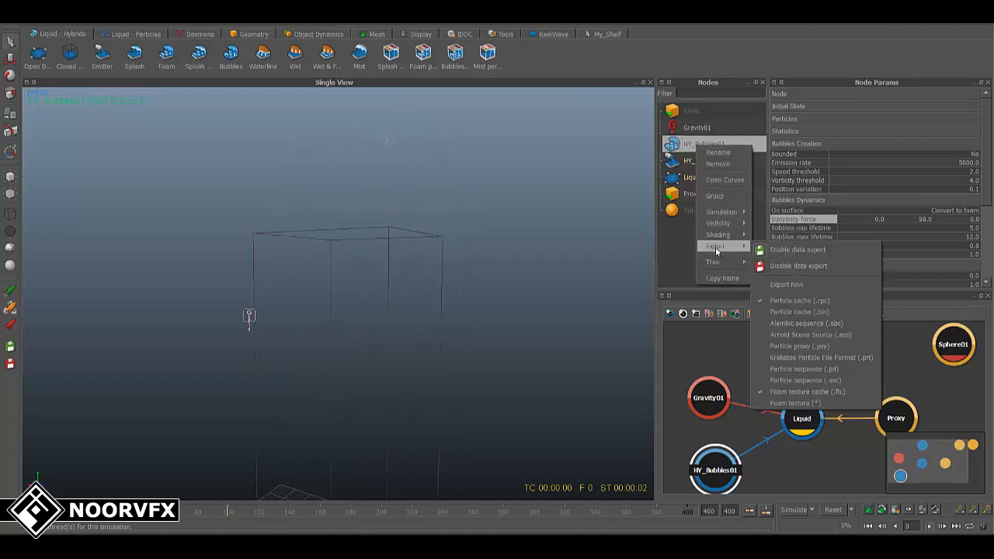
{"action": "left_click", "coordinate": [808, 312]}
Reset all simulation data, confirm the reset, and run the bubble simulation from frame 0.
{"action": "left_click", "coordinate": [832, 509]}
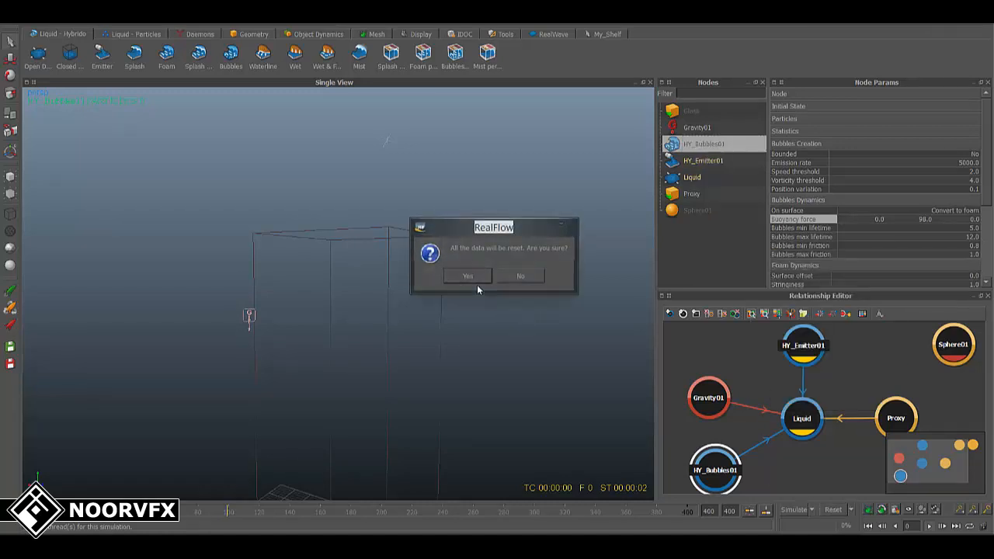
{"action": "left_click", "coordinate": [458, 276]}
{"action": "left_click_drag", "start_coordinate": [503, 327], "coordinate": [495, 291], "text": "alt"}
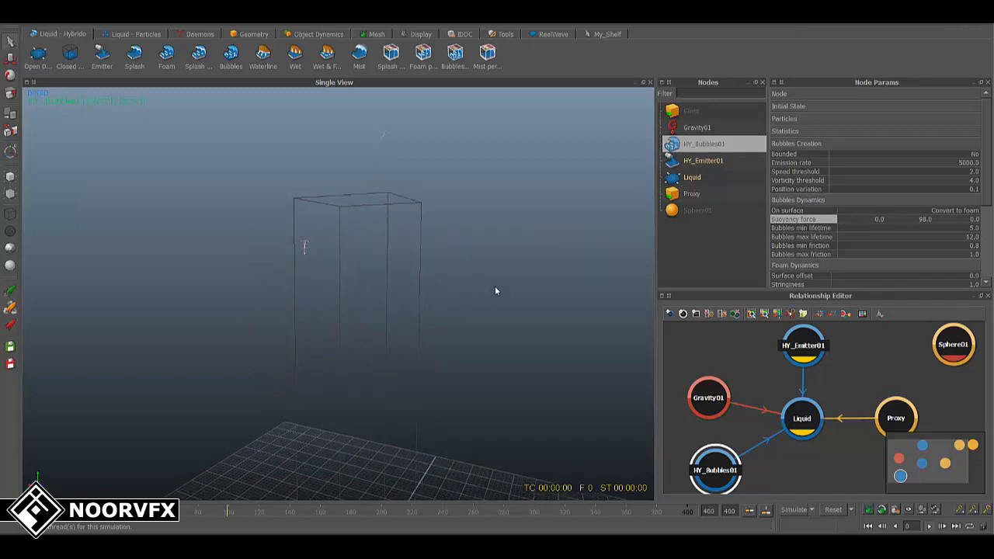
{"action": "left_click", "coordinate": [793, 510]}
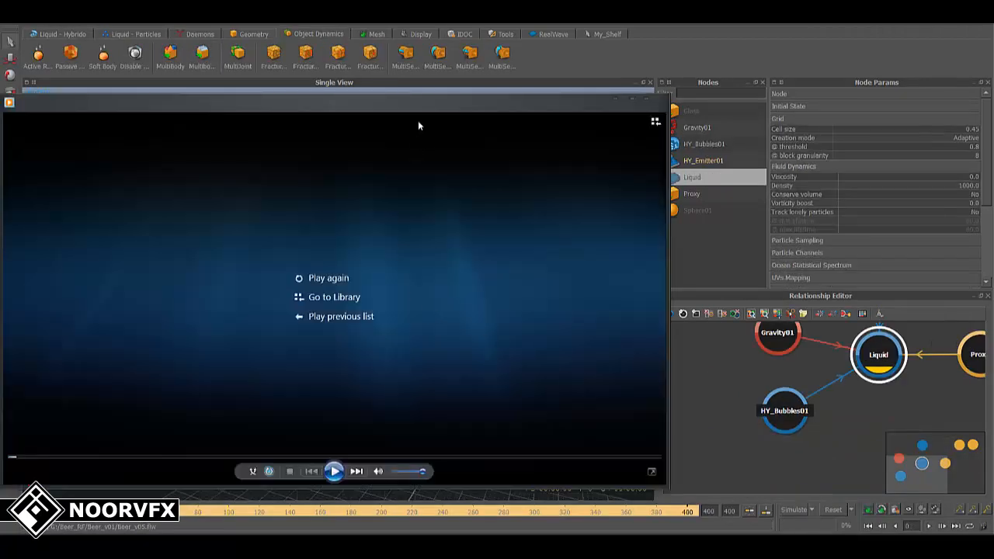
Play the rendered preview video of the bubble simulation and close the player.
{"action": "left_click_drag", "start_coordinate": [425, 111], "coordinate": [457, 109]}
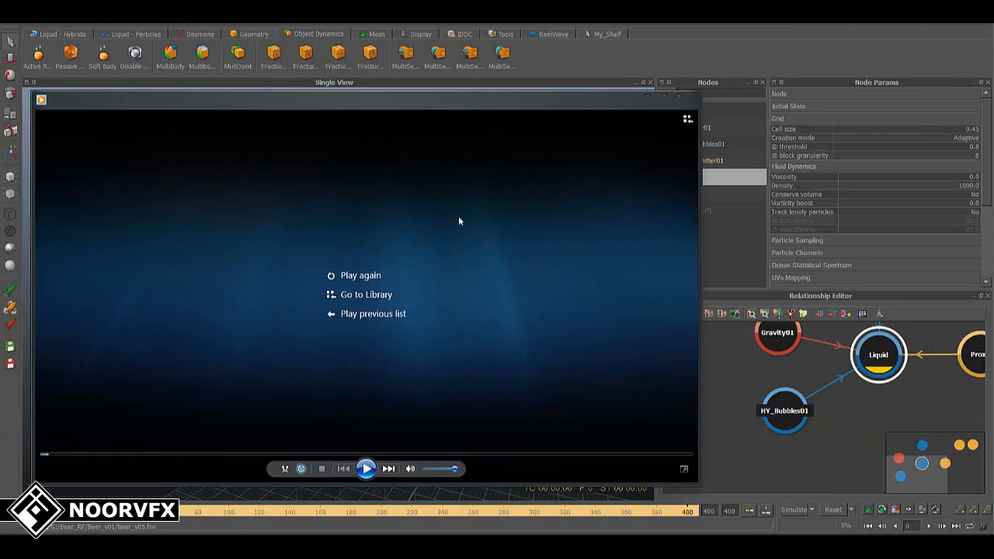
{"action": "left_click", "coordinate": [366, 468]}
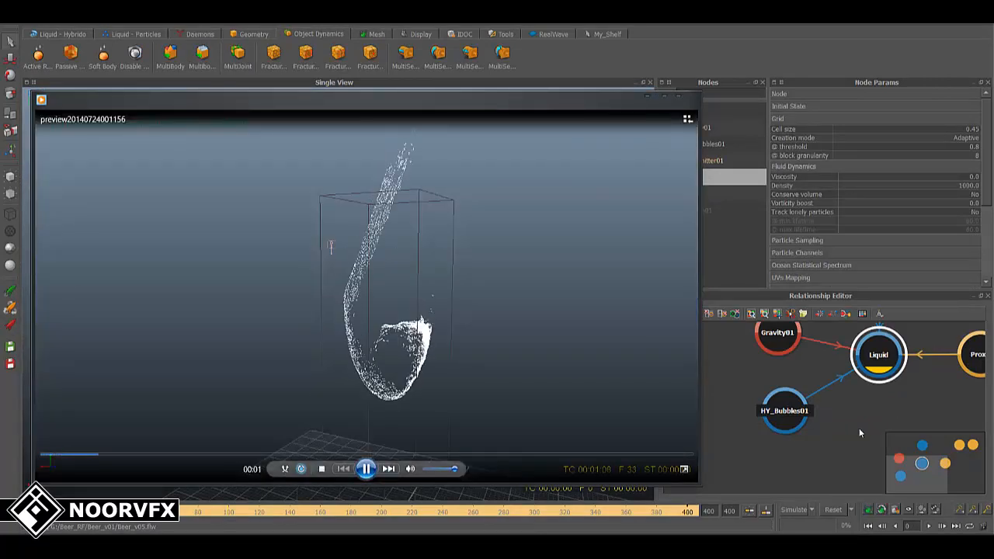
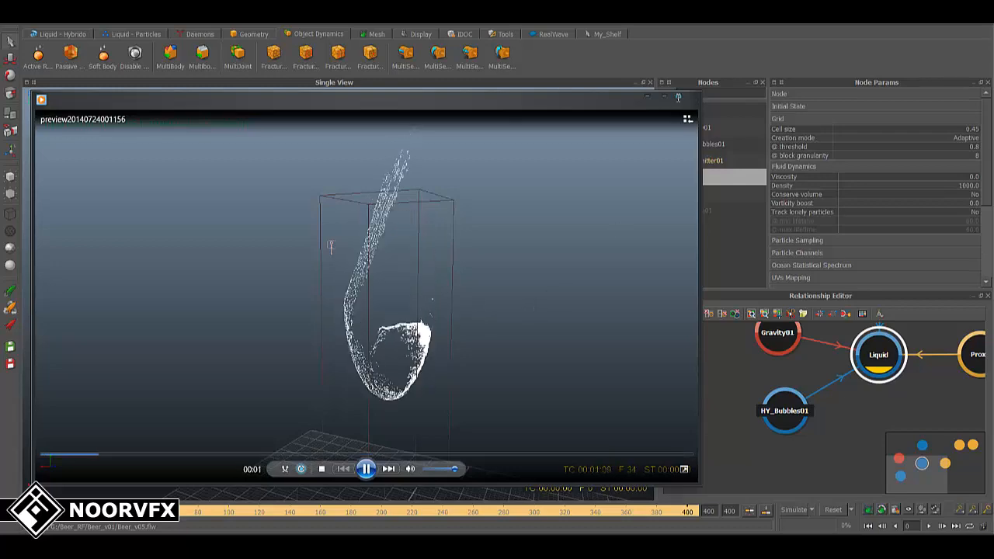
{"action": "left_click", "coordinate": [679, 100]}
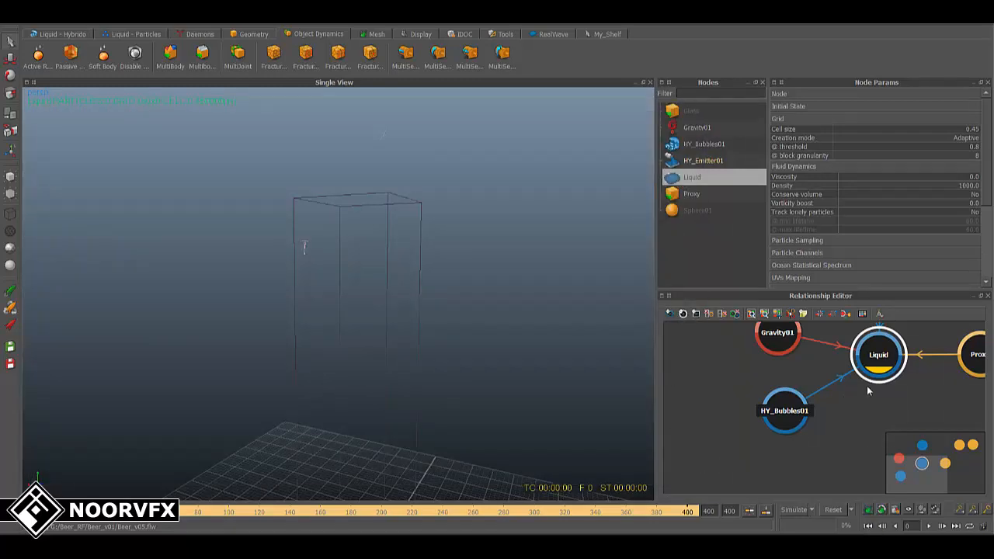
Switch HY_Bubbles01 to cache mode.
{"action": "middle_click_drag", "start_coordinate": [866, 386], "coordinate": [753, 480]}
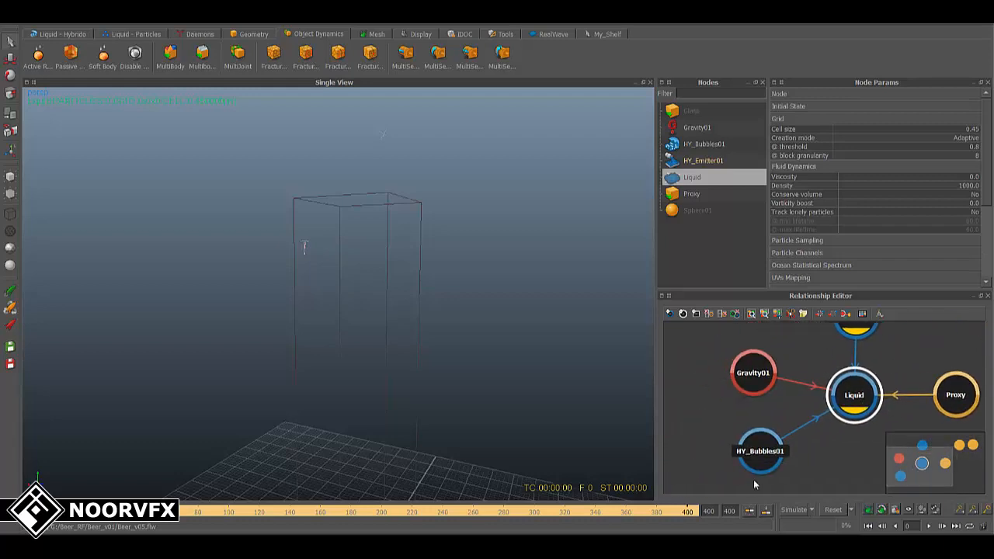
{"action": "left_click", "coordinate": [762, 455]}
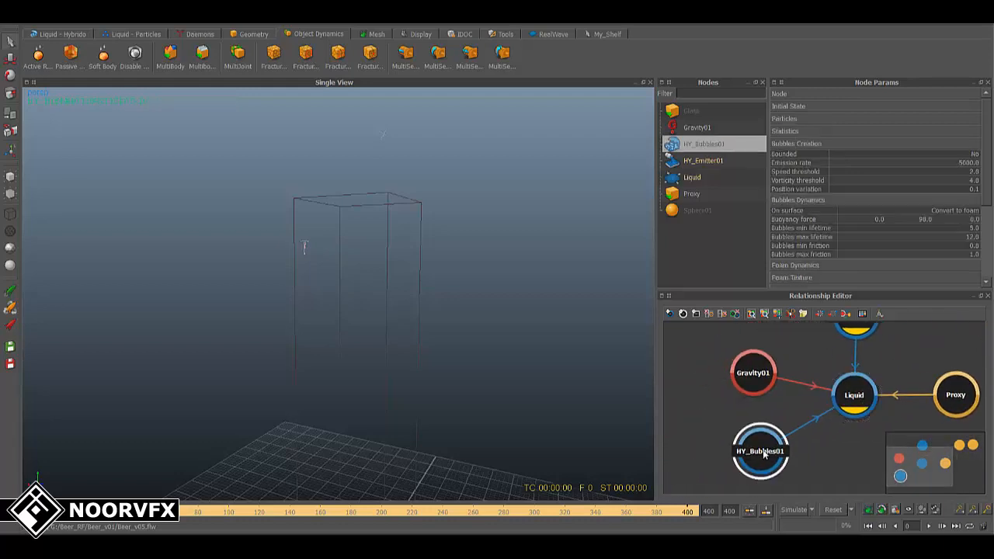
{"action": "left_click", "coordinate": [11, 310]}
Save the project as a new version named Beer_v06.flw in the Beer_v01 folder.
{"action": "left_click", "coordinate": [14, 16]}
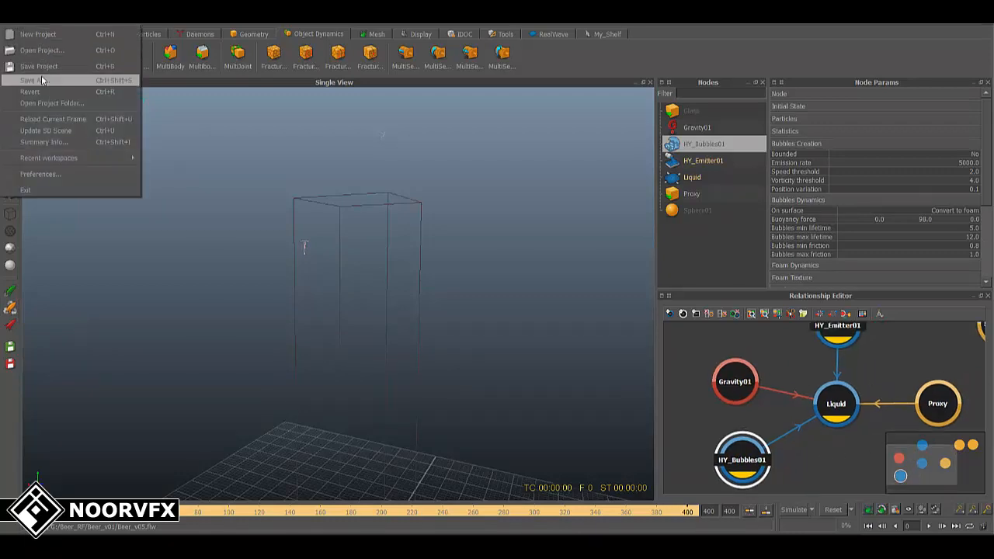
{"action": "left_click", "coordinate": [43, 67]}
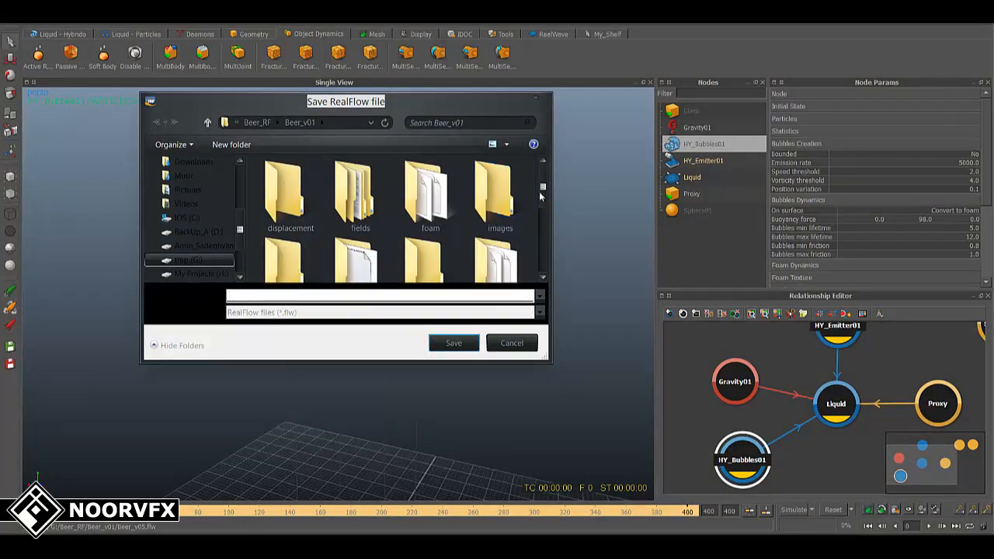
{"action": "scroll", "coordinate": [437, 270], "scroll_direction": "down", "scroll_amount": 2}
{"action": "left_click", "coordinate": [430, 247]}
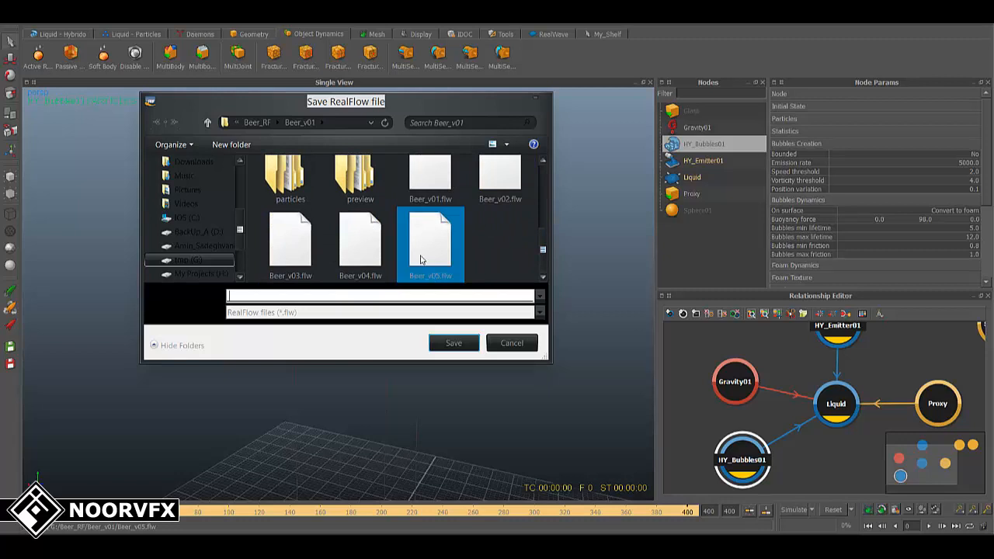
{"action": "left_click", "coordinate": [261, 296]}
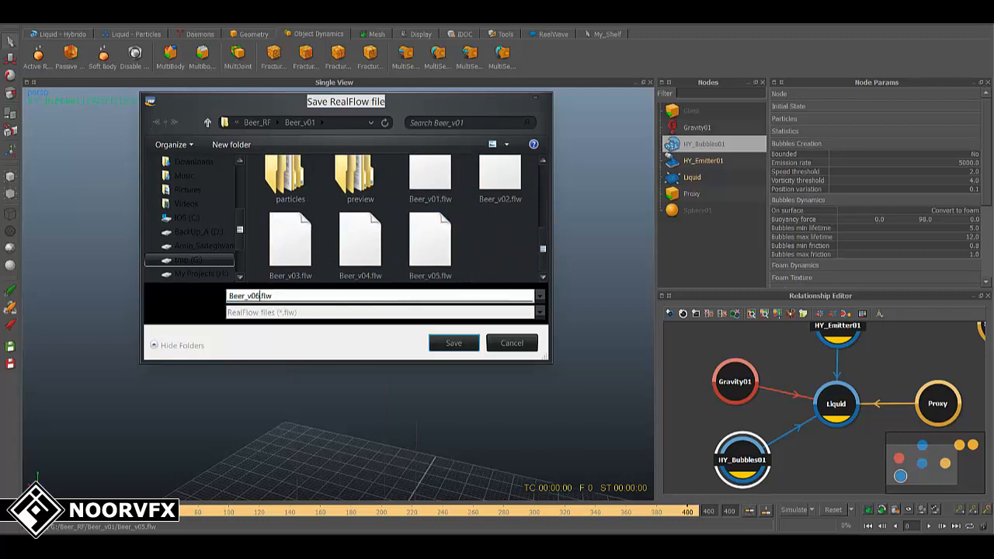
{"action": "key", "text": "Return"}
Show the Liquid particles again and examine the pour at frame 41 from several angles.
{"action": "middle_click_drag", "start_coordinate": [866, 363], "coordinate": [832, 376]}
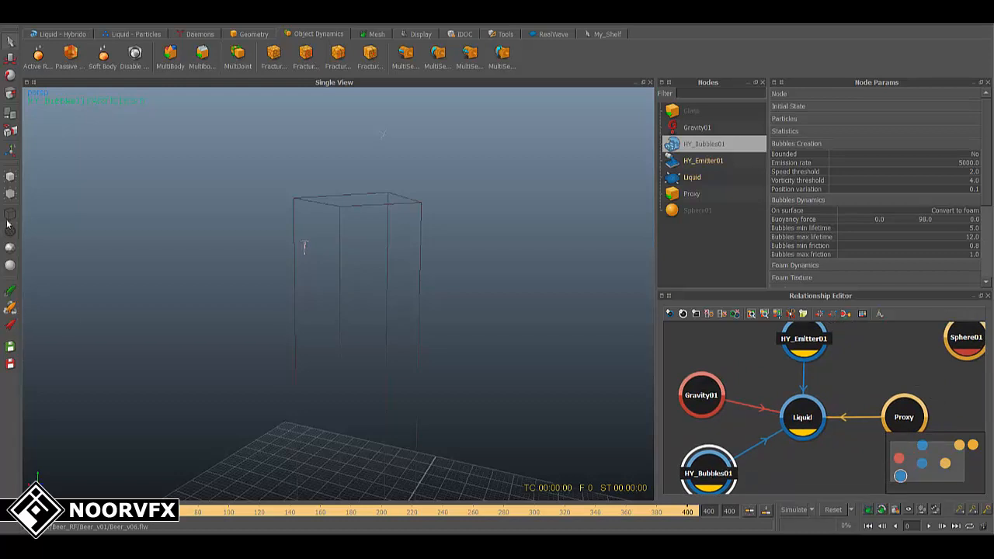
{"action": "left_click", "coordinate": [806, 418]}
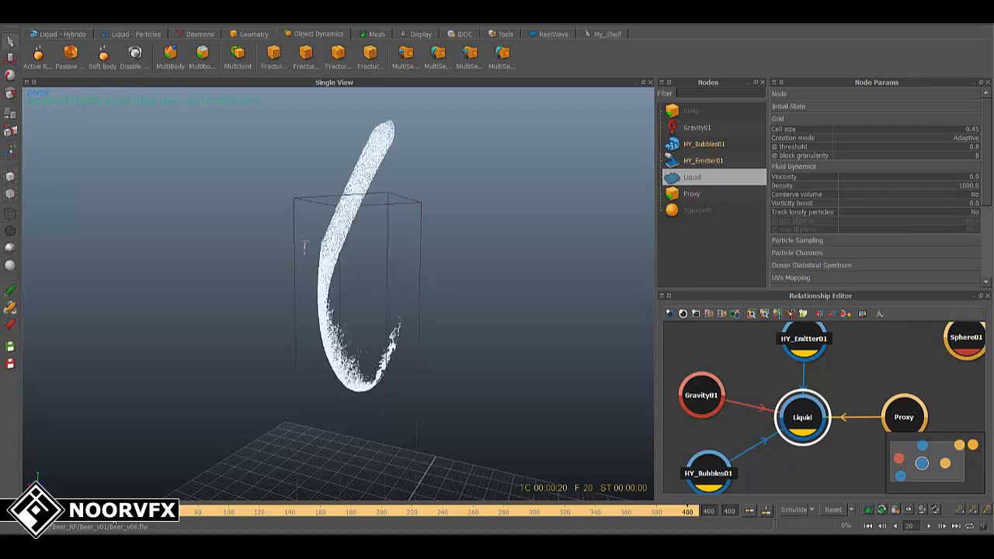
{"action": "scroll", "coordinate": [378, 345], "scroll_direction": "up", "scroll_amount": 3}
{"action": "middle_click_drag", "start_coordinate": [388, 367], "coordinate": [351, 312], "text": "alt"}
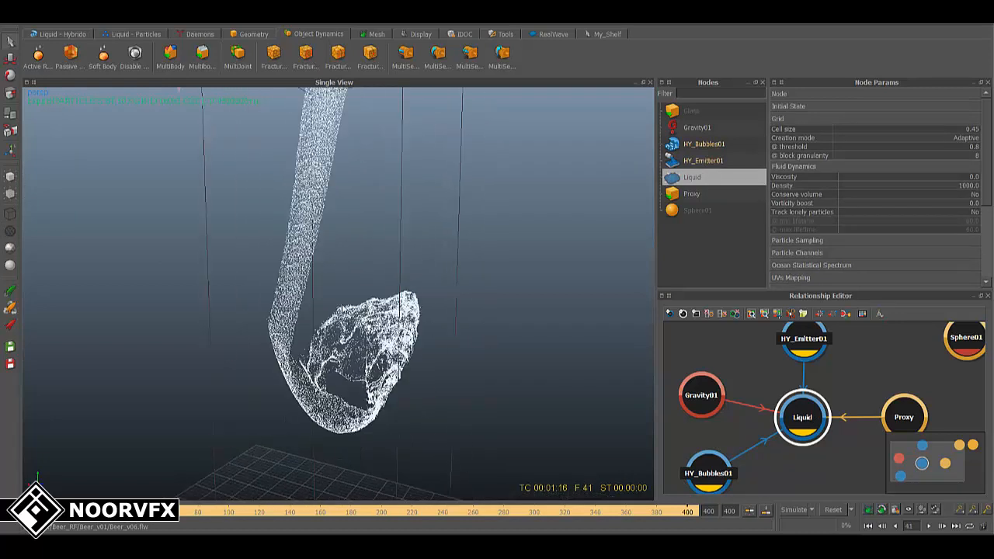
{"action": "left_click_drag", "start_coordinate": [351, 312], "coordinate": [348, 328], "text": "alt"}
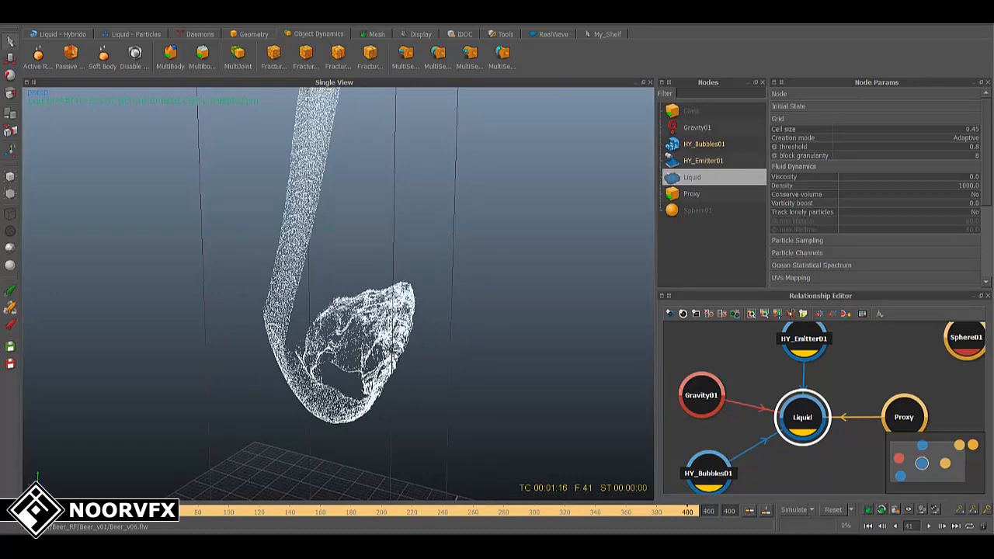
{"action": "mouse_move", "coordinate": [397, 342]}
{"action": "left_mouse_down", "text": "alt"}
{"action": "mouse_move", "coordinate": [436, 301]}
{"action": "mouse_move", "coordinate": [412, 327]}
{"action": "mouse_move", "coordinate": [422, 321]}
{"action": "mouse_move", "coordinate": [379, 307]}
{"action": "mouse_move", "coordinate": [388, 289]}
{"action": "mouse_move", "coordinate": [340, 278]}
{"action": "left_mouse_up", "text": "alt"}
{"action": "scroll", "coordinate": [422, 322], "scroll_direction": "down", "scroll_amount": 3}
{"action": "scroll", "coordinate": [388, 288], "scroll_direction": "up", "scroll_amount": 2}
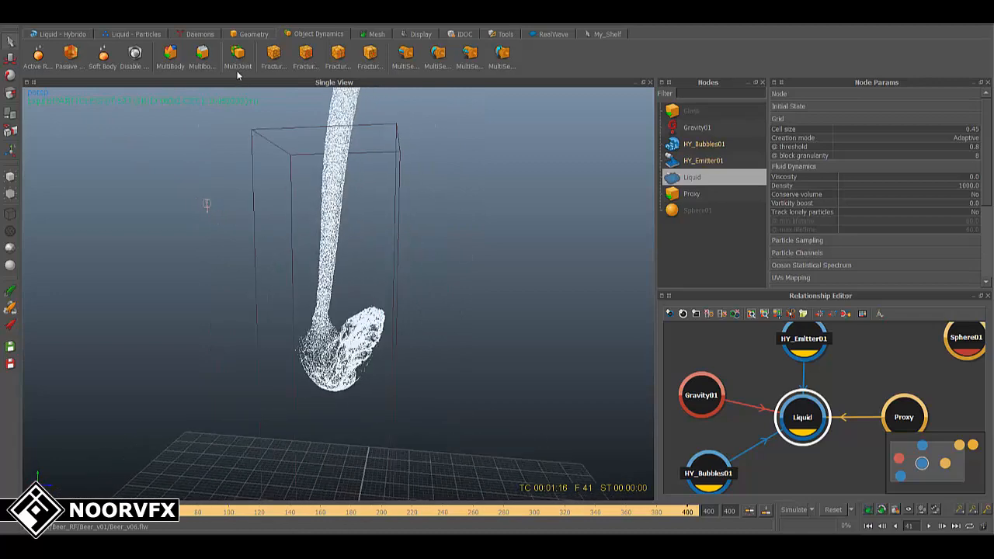
Add a Hybrido mesh to the scene for the liquid.
{"action": "left_click", "coordinate": [371, 34]}
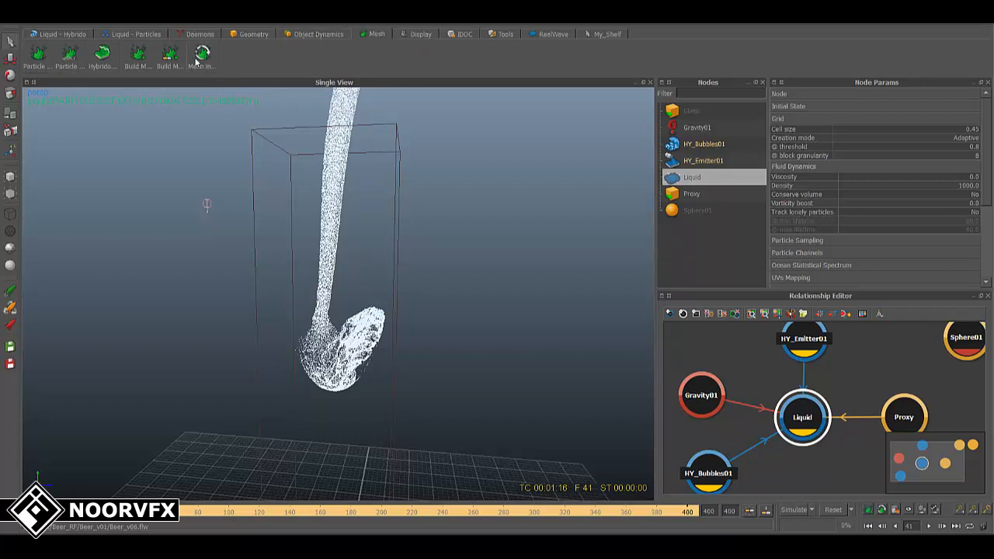
{"action": "left_click", "coordinate": [109, 67]}
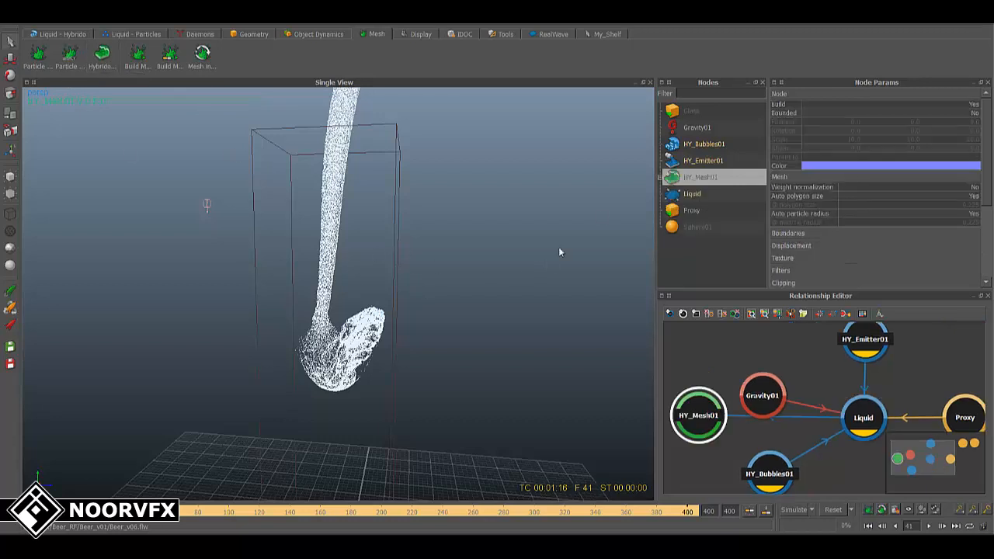
{"action": "left_click_drag", "start_coordinate": [672, 191], "coordinate": [695, 181]}
{"action": "left_click", "coordinate": [541, 343]}
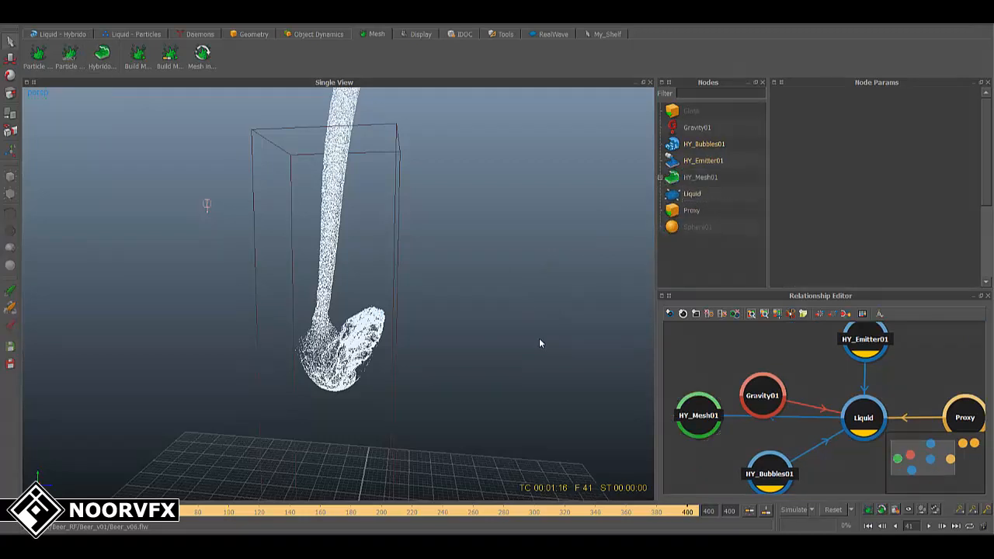
Build HY_Mesh01 at frame 41.
{"action": "left_click", "coordinate": [706, 175]}
{"action": "right_click", "coordinate": [705, 175]}
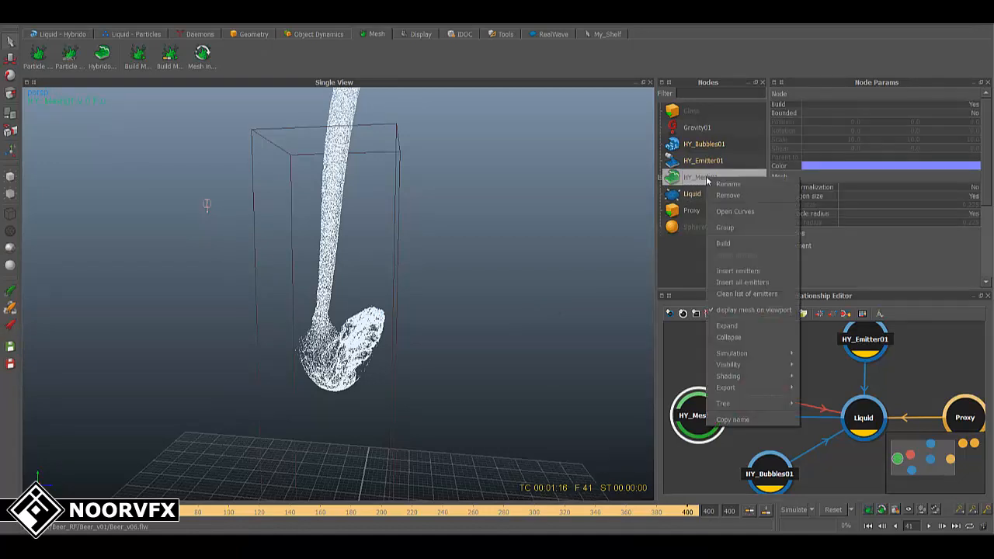
{"action": "left_click", "coordinate": [740, 250]}
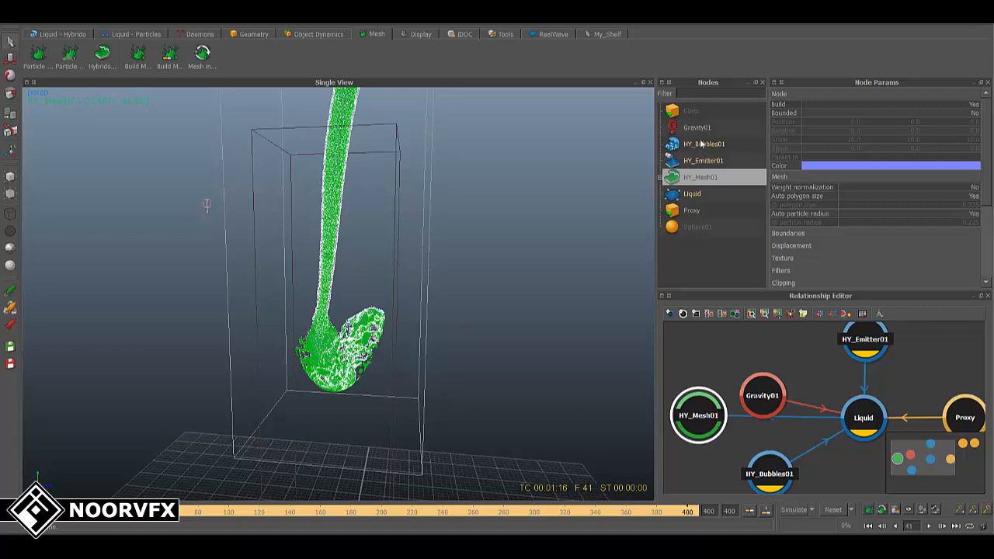
Hide the Liquid particles and inspect the shape of the built mesh up close.
{"action": "left_click", "coordinate": [693, 194]}
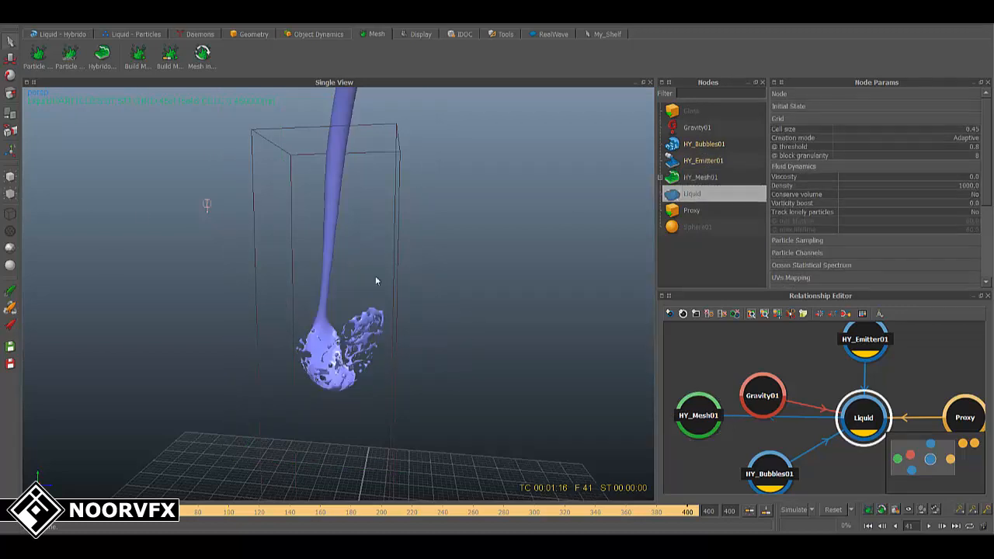
{"action": "left_click_drag", "start_coordinate": [375, 280], "coordinate": [413, 285], "text": "alt"}
{"action": "right_click_drag", "start_coordinate": [413, 286], "coordinate": [453, 315], "text": "alt"}
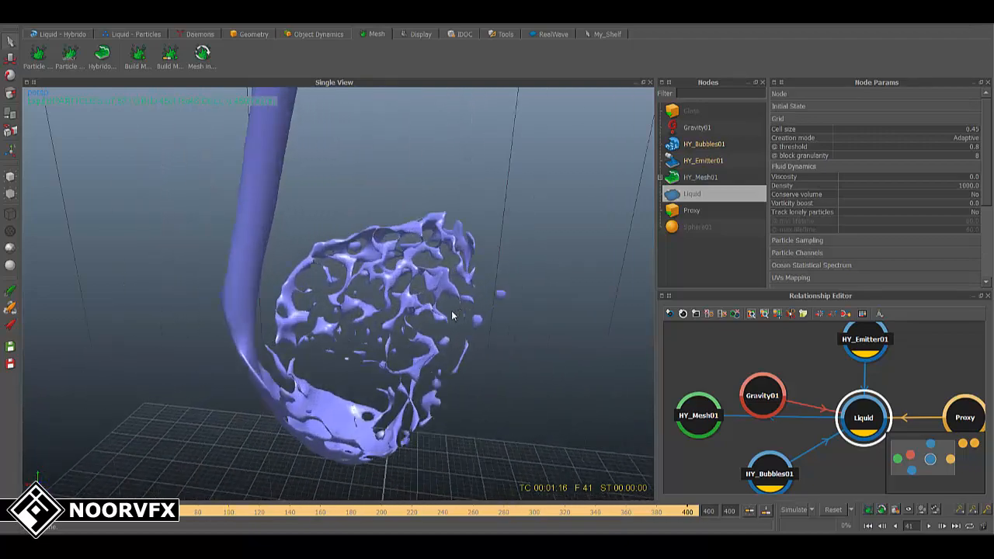
{"action": "left_click_drag", "start_coordinate": [453, 315], "coordinate": [512, 322], "text": "alt"}
Turn off automatic polygon size and particle radius for HY_Mesh01, setting particle radius to 0.35 and polygon size to 0.2.
{"action": "left_click", "coordinate": [714, 179]}
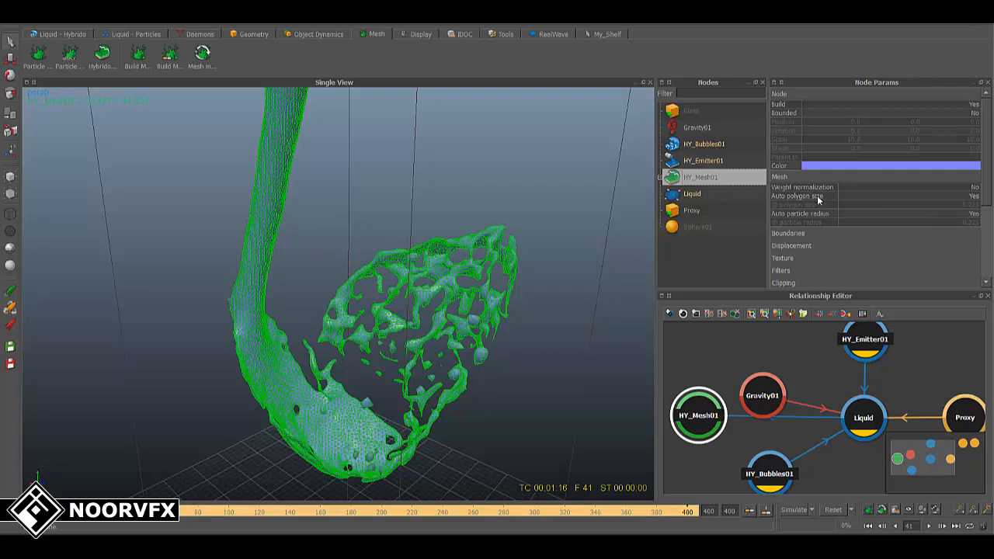
{"action": "left_click", "coordinate": [971, 196]}
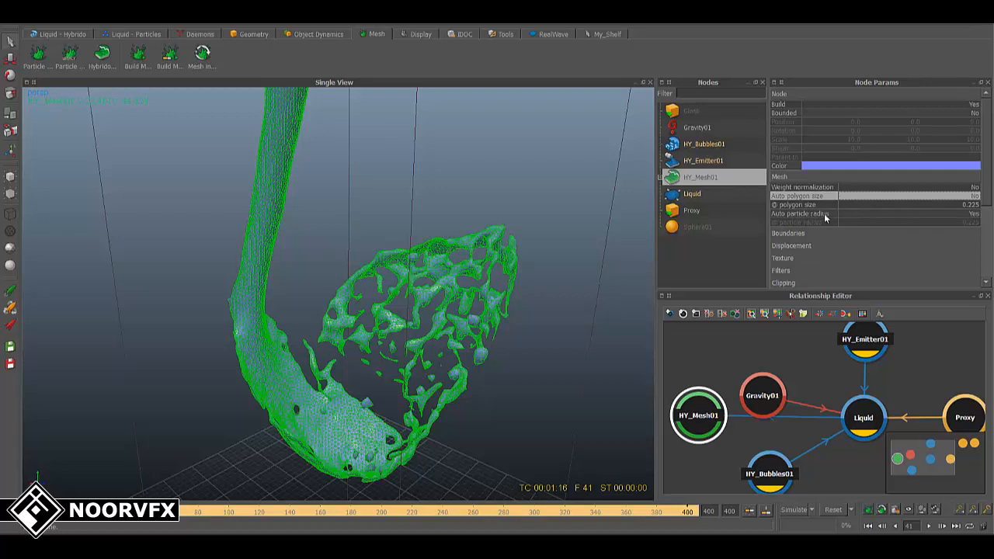
{"action": "left_click", "coordinate": [973, 215]}
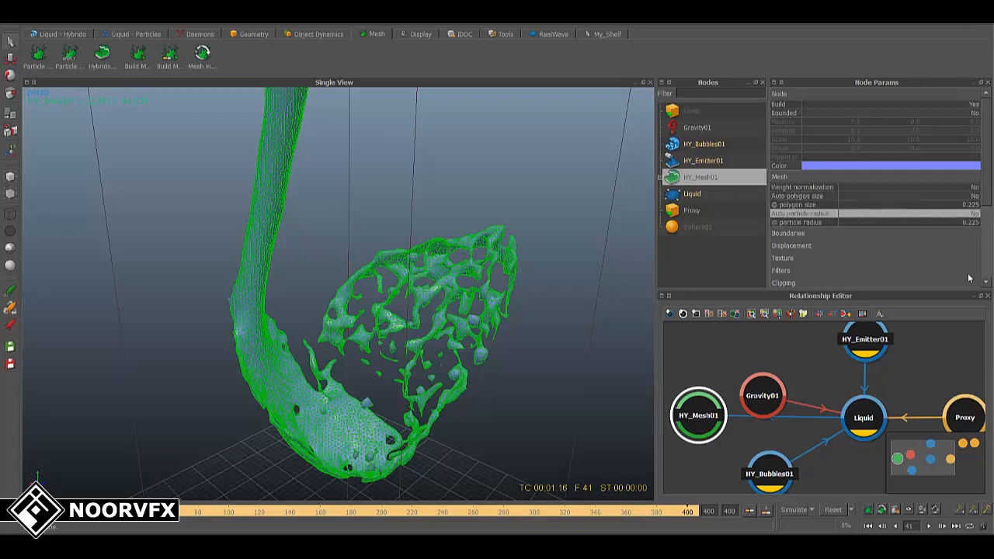
{"action": "double_click", "coordinate": [970, 223]}
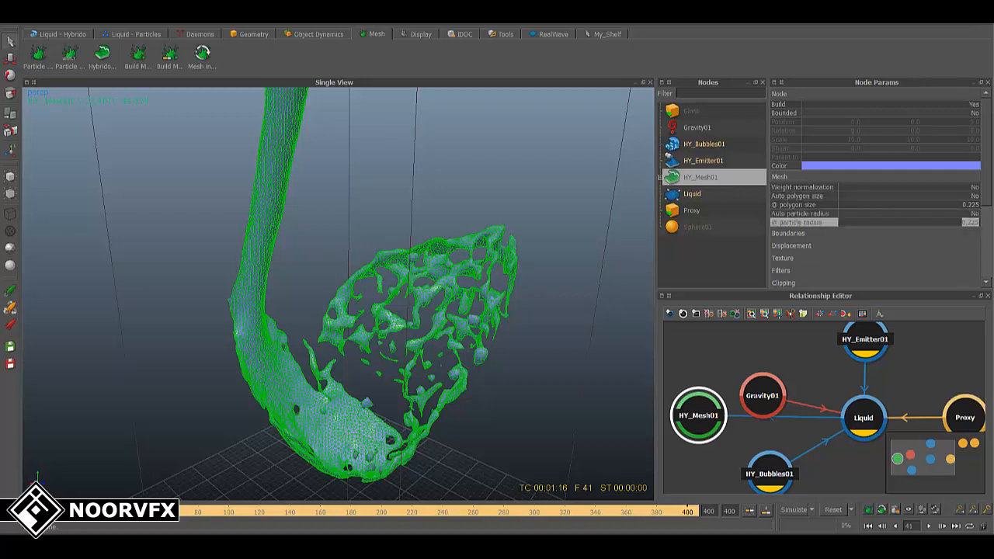
{"action": "type", "text": ".35"}
{"action": "key", "text": "Return"}
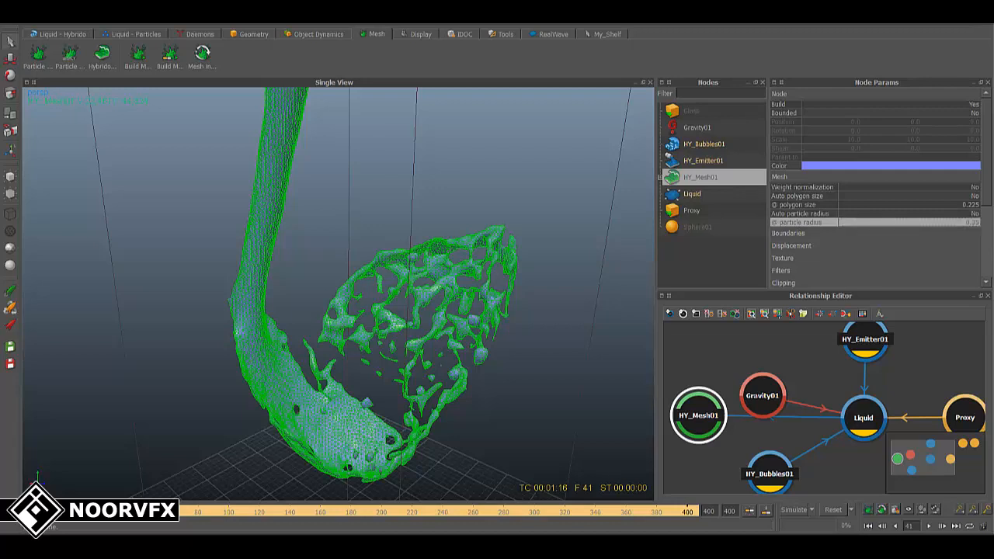
{"action": "double_click", "coordinate": [973, 206]}
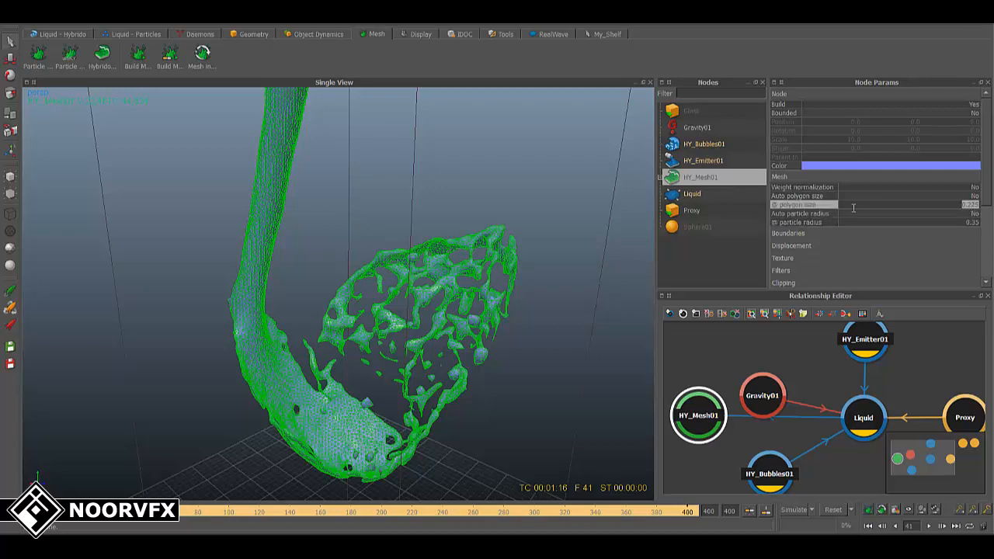
{"action": "type", "text": ".2"}
{"action": "key", "text": "Return"}
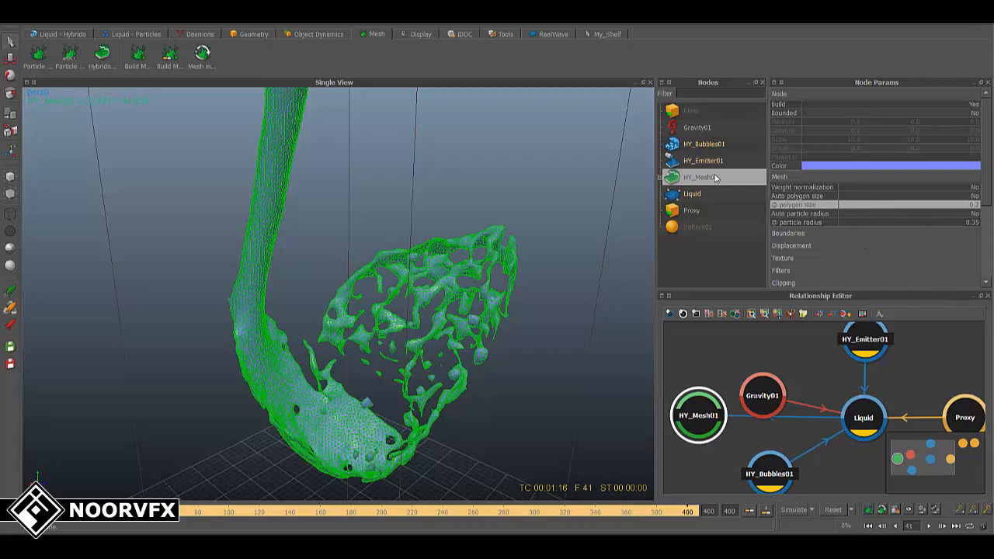
Rebuild HY_Mesh01 at frame 41 and check its shaded shape.
{"action": "right_click", "coordinate": [716, 179]}
{"action": "left_click", "coordinate": [734, 239]}
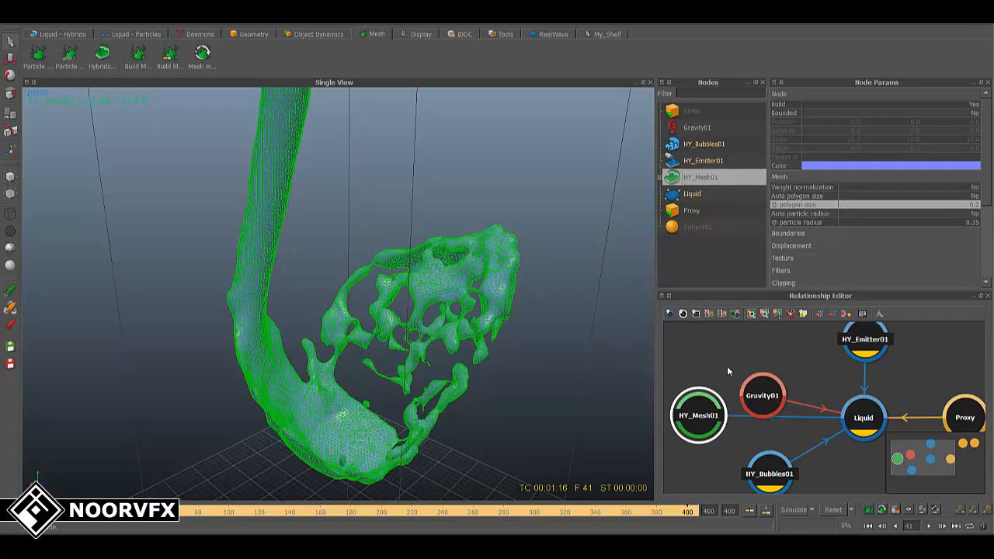
{"action": "left_click", "coordinate": [540, 359]}
{"action": "mouse_move", "coordinate": [540, 360]}
{"action": "left_mouse_down", "text": "alt"}
{"action": "mouse_move", "coordinate": [253, 353]}
{"action": "mouse_move", "coordinate": [409, 318]}
{"action": "mouse_move", "coordinate": [516, 333]}
{"action": "mouse_move", "coordinate": [529, 344]}
{"action": "mouse_move", "coordinate": [496, 337]}
{"action": "left_mouse_up", "text": "alt"}
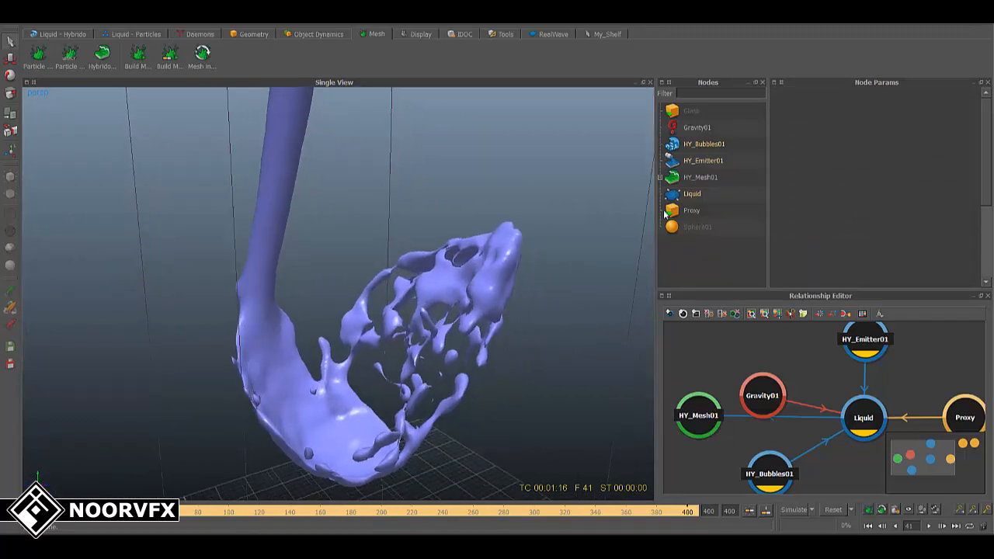
Set the polygon size of HY_Mesh01 to 0.15 and rebuild the mesh at frame 41.
{"action": "left_click", "coordinate": [701, 178]}
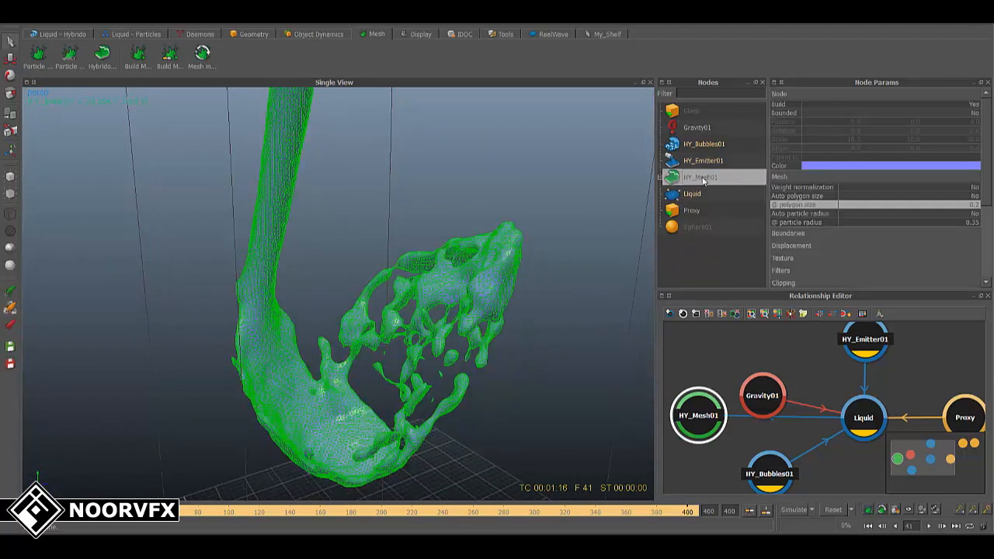
{"action": "double_click", "coordinate": [972, 205]}
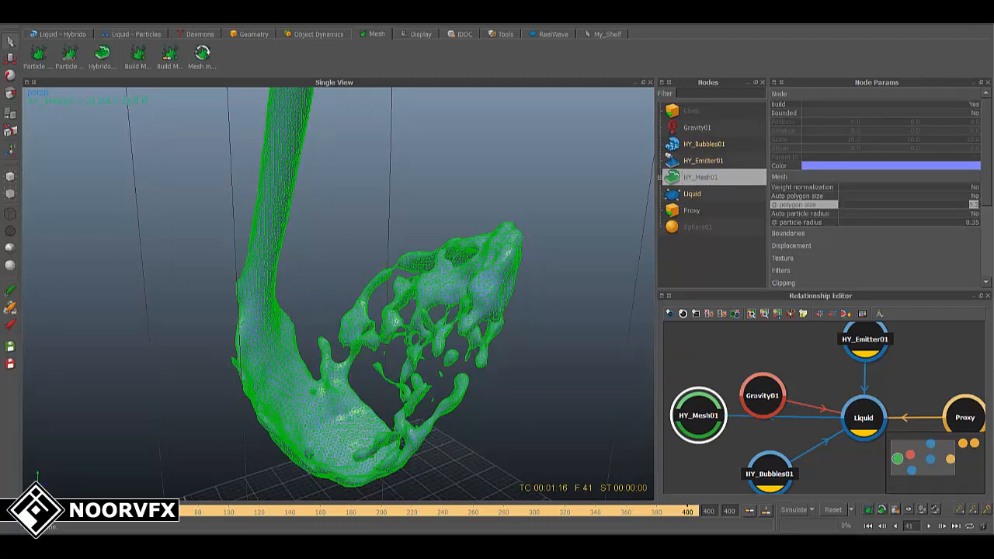
{"action": "type", "text": "0.15"}
{"action": "key", "text": "Return"}
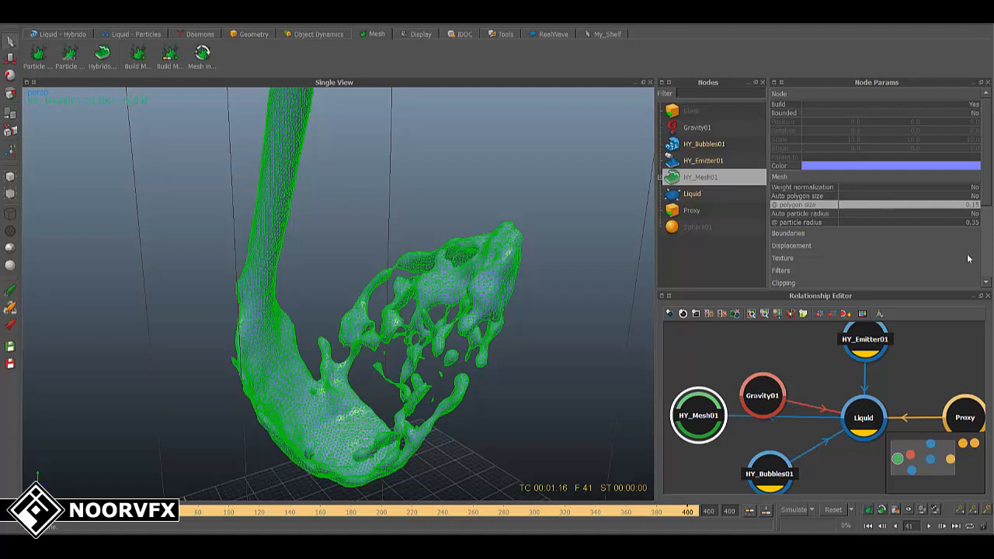
{"action": "right_click", "coordinate": [691, 180]}
{"action": "left_click", "coordinate": [730, 252]}
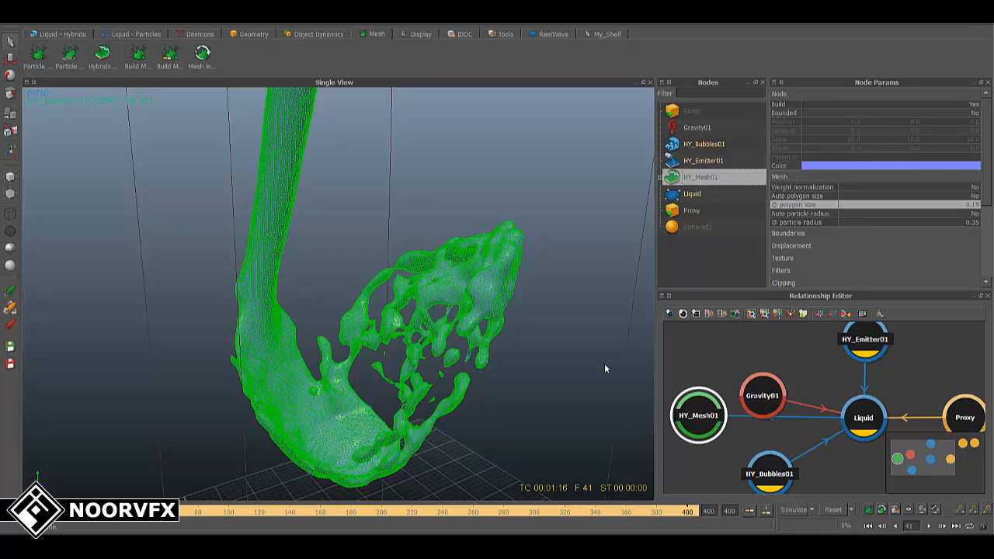
{"action": "left_click", "coordinate": [739, 357]}
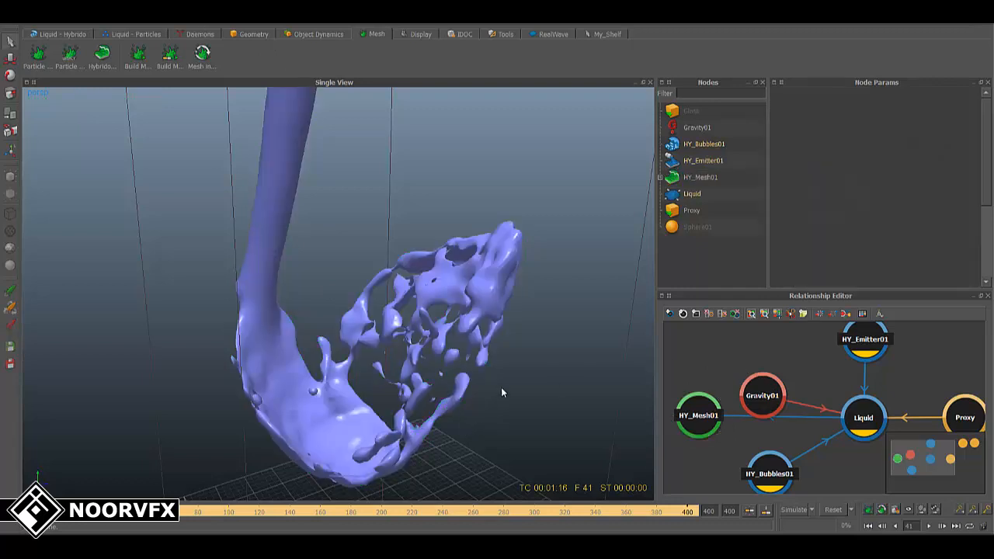
Go to frame 101 and build HY_Mesh01 there.
{"action": "right_click_drag", "start_coordinate": [501, 392], "coordinate": [439, 300], "text": "alt"}
{"action": "middle_click_drag", "start_coordinate": [438, 300], "coordinate": [439, 359], "text": "alt"}
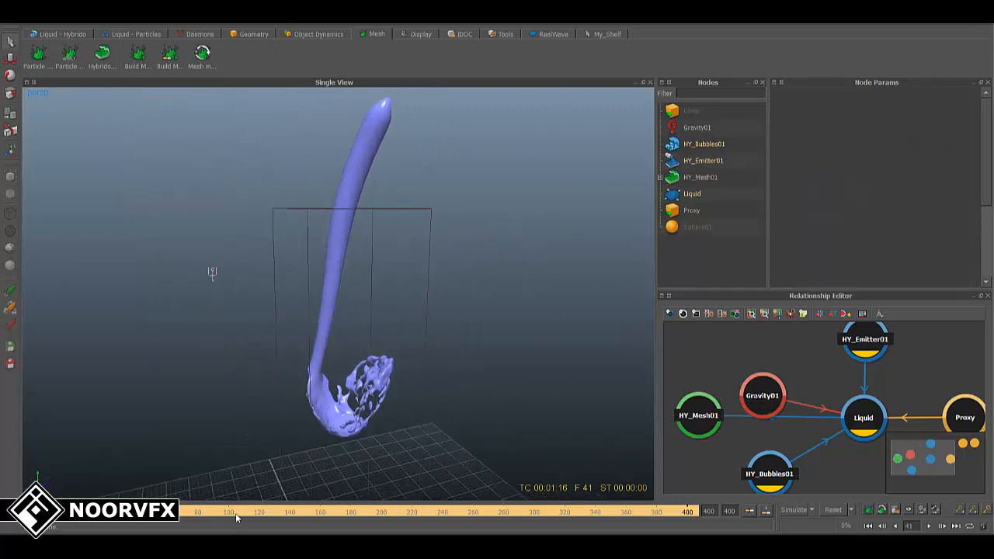
{"action": "right_click", "coordinate": [699, 180]}
{"action": "left_click", "coordinate": [718, 247]}
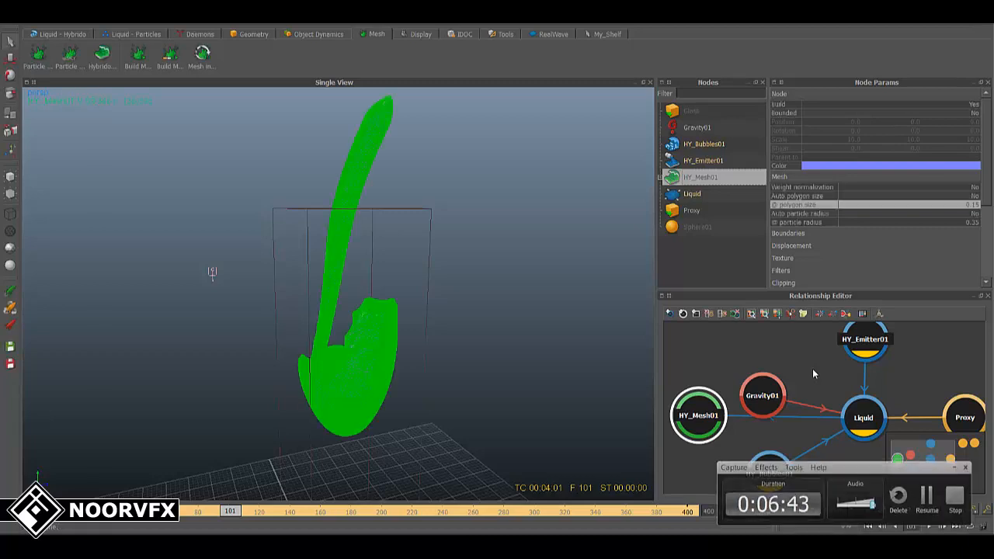
Inspect the mesh built at frame 101 from several angles, both shaded and with its wireframe highlighted.
{"action": "left_click", "coordinate": [787, 363]}
{"action": "left_click_drag", "start_coordinate": [385, 371], "coordinate": [462, 264], "text": "alt"}
{"action": "scroll", "coordinate": [408, 370], "scroll_direction": "up", "scroll_amount": 5}
{"action": "left_click_drag", "start_coordinate": [408, 370], "coordinate": [574, 268], "text": "alt"}
{"action": "left_click", "coordinate": [712, 177]}
{"action": "mouse_move", "coordinate": [450, 334]}
{"action": "left_mouse_down", "text": "alt"}
{"action": "mouse_move", "coordinate": [178, 346]}
{"action": "mouse_move", "coordinate": [442, 350]}
{"action": "mouse_move", "coordinate": [447, 367]}
{"action": "mouse_move", "coordinate": [445, 331]}
{"action": "mouse_move", "coordinate": [448, 347]}
{"action": "left_mouse_up", "text": "alt"}
{"action": "scroll", "coordinate": [448, 350], "scroll_direction": "down", "scroll_amount": 5}
{"action": "scroll", "coordinate": [436, 327], "scroll_direction": "down", "scroll_amount": 6}
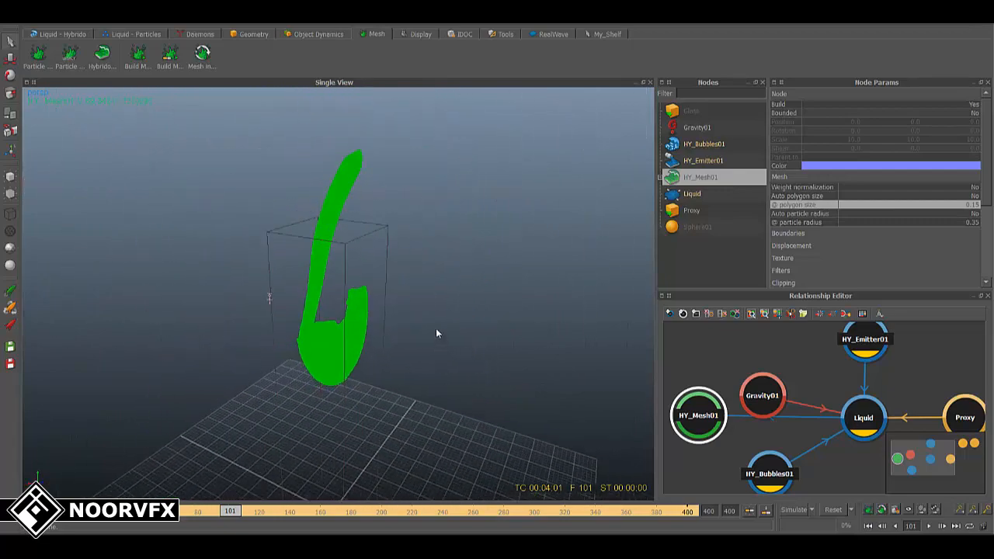
{"action": "scroll", "coordinate": [448, 328], "scroll_direction": "up", "scroll_amount": 4}
Save the scene and build the HY_Mesh01 sequence over the whole timeline from frame 0.
{"action": "left_click", "coordinate": [868, 525]}
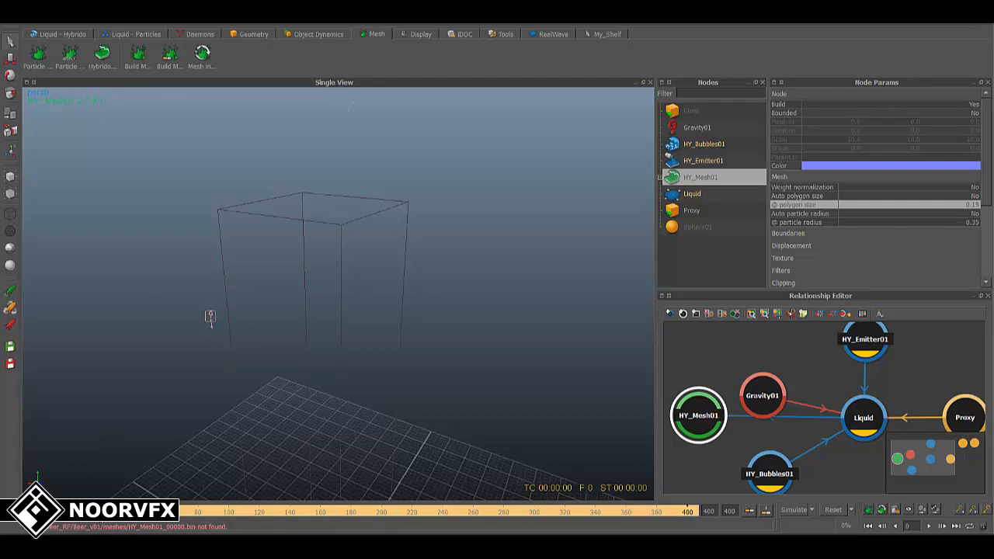
{"action": "left_click", "coordinate": [11, 18]}
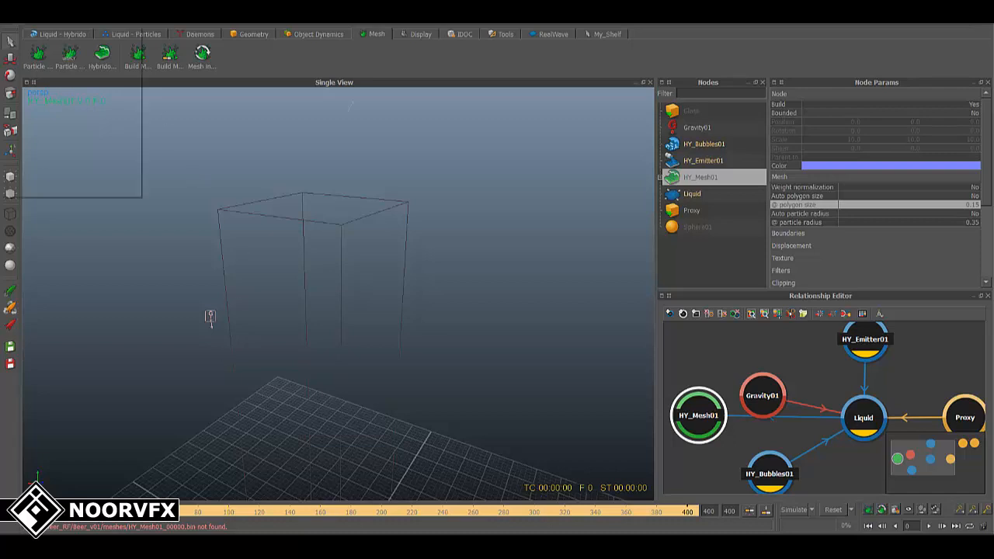
{"action": "left_click", "coordinate": [31, 68]}
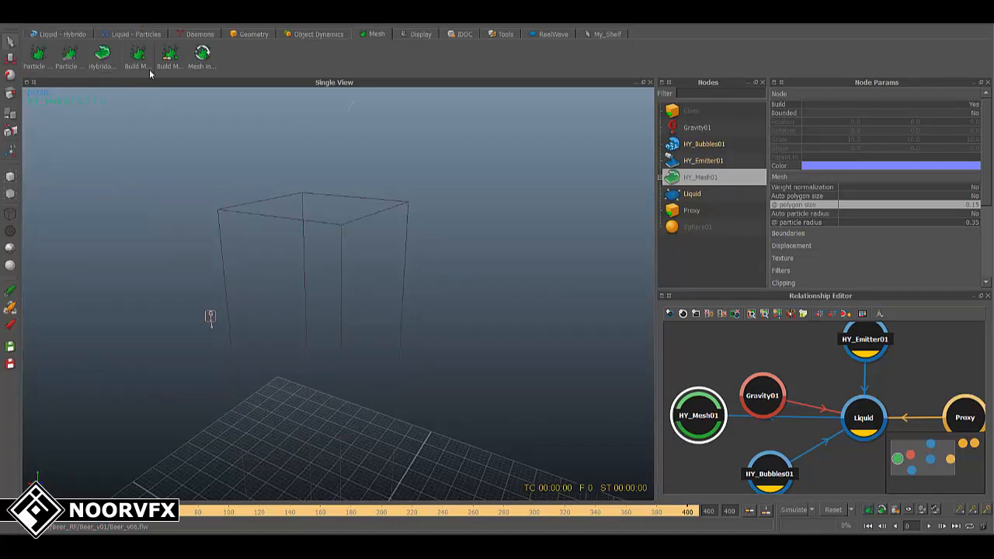
{"action": "left_click", "coordinate": [171, 56]}
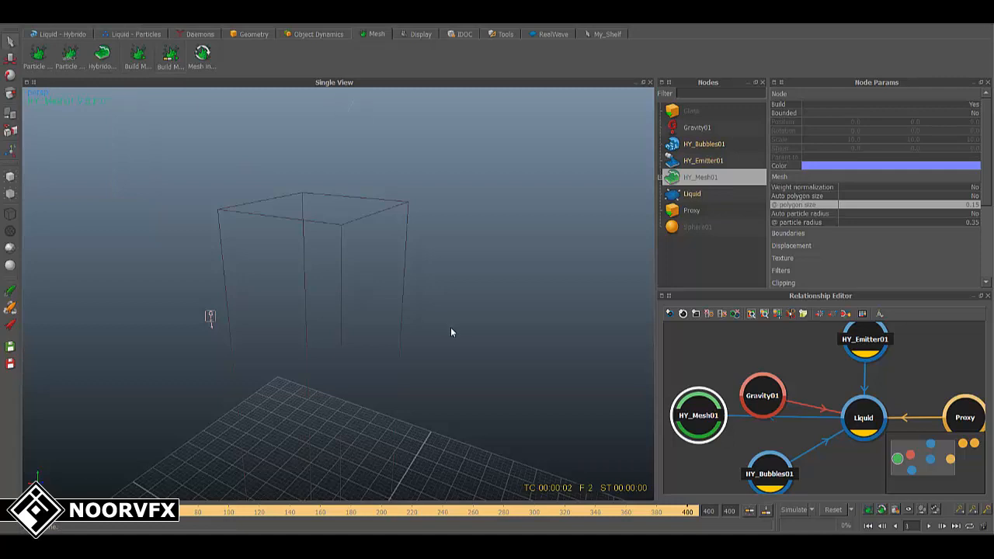
{"action": "left_click", "coordinate": [730, 448]}
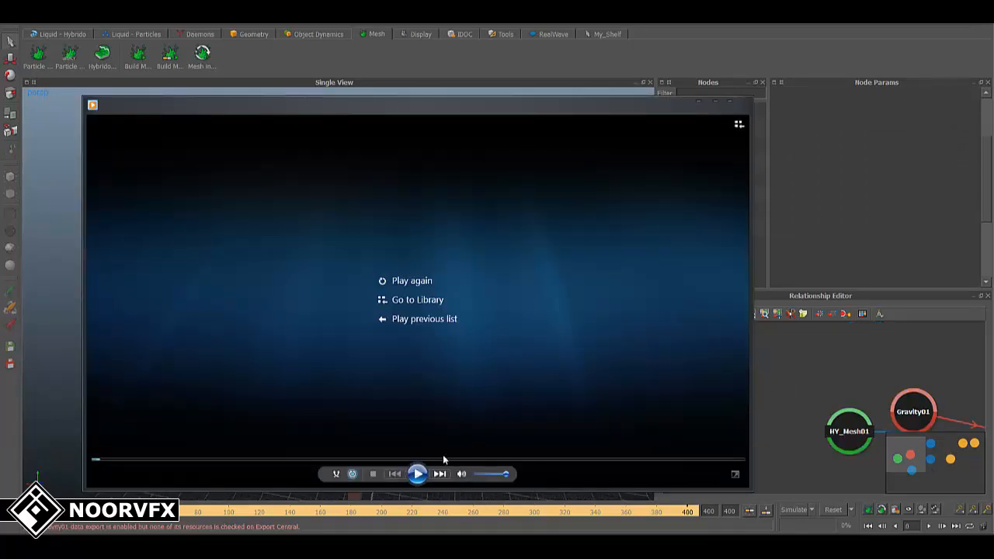
Watch the rendered preview video of the meshed pour in a smaller player window, then close the player.
{"action": "left_click", "coordinate": [416, 473]}
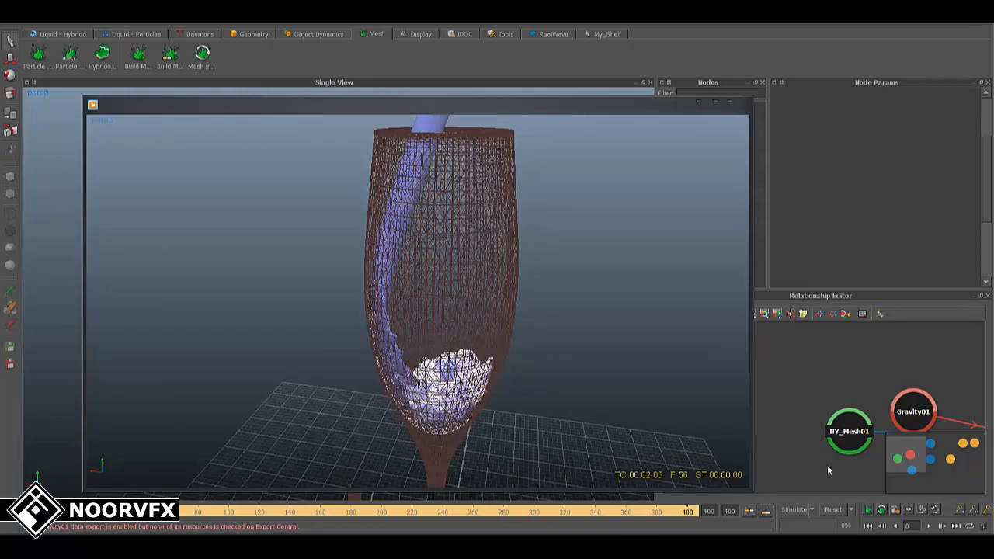
{"action": "left_click_drag", "start_coordinate": [752, 490], "coordinate": [645, 418]}
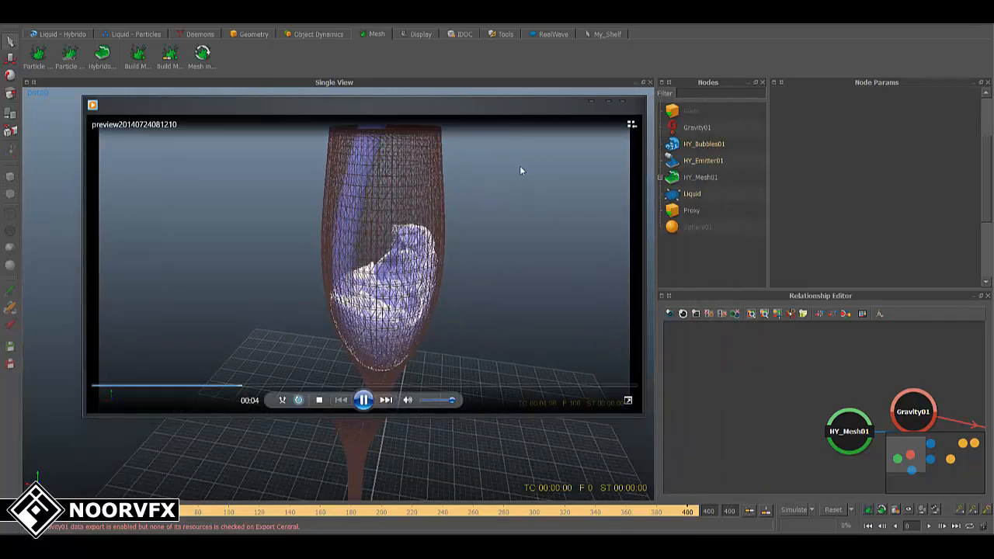
{"action": "left_click_drag", "start_coordinate": [526, 104], "coordinate": [504, 107]}
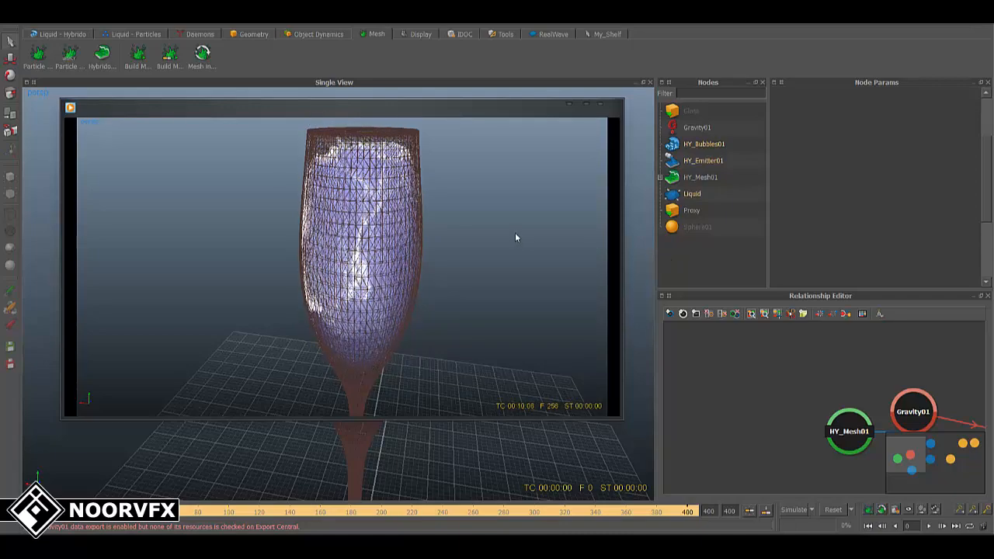
{"action": "mouse_move", "coordinate": [520, 295]}
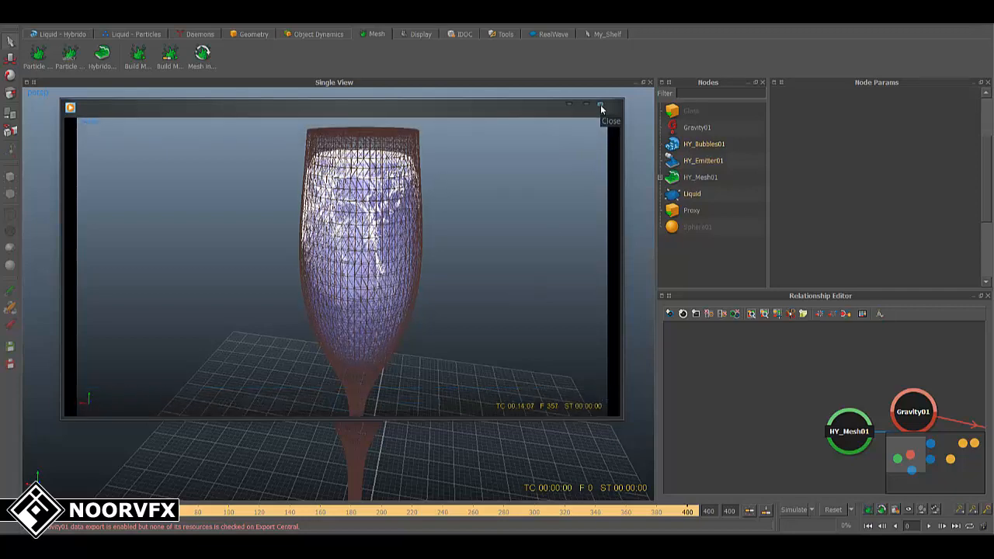
{"action": "left_click", "coordinate": [600, 107]}
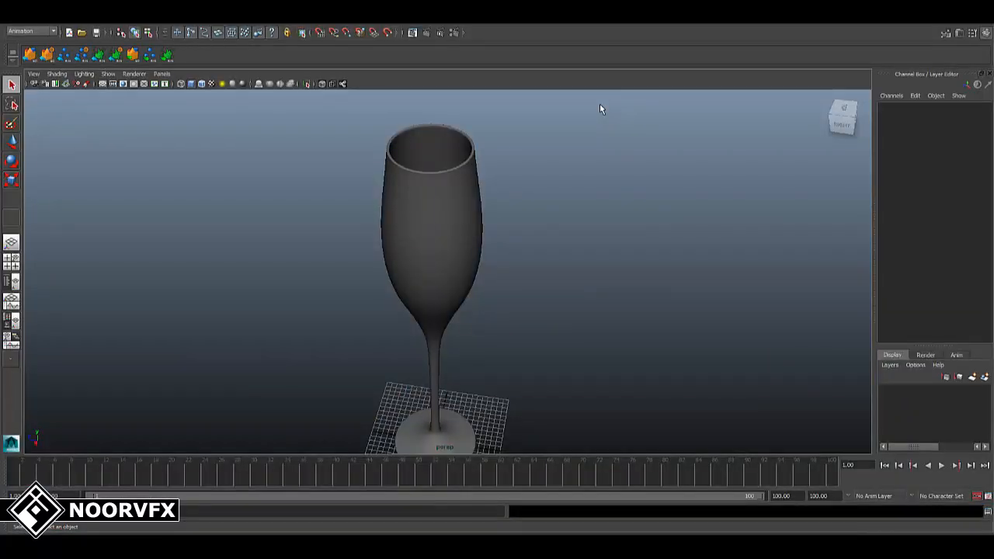
In Maya, import the BIN mesh sequence from G:/Beer_RF/Beer_v01/meshes starting at HY_Mesh01_00000.bin, with padding 5 and sequence offset 0.
{"action": "left_click_drag", "start_coordinate": [561, 272], "coordinate": [498, 280], "text": "alt"}
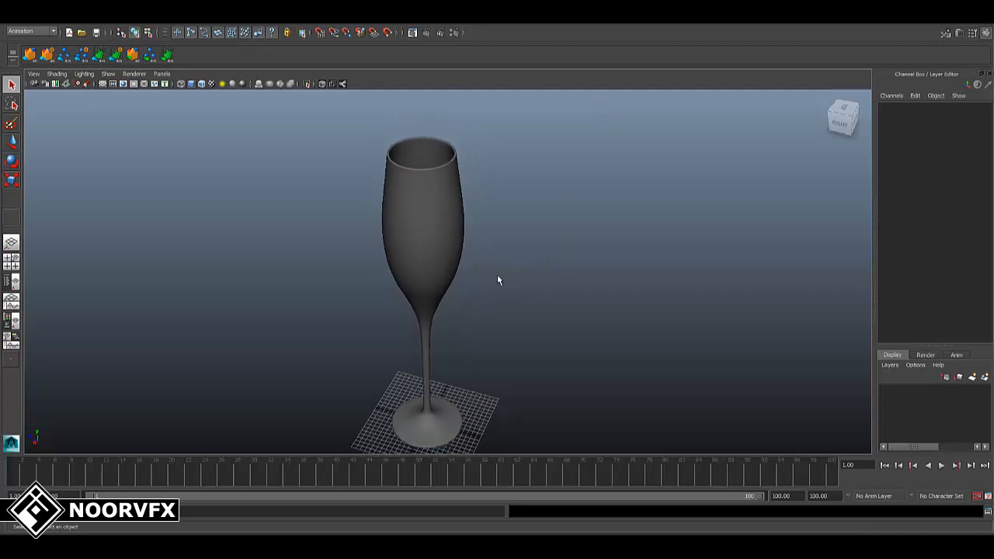
{"action": "middle_click_drag", "start_coordinate": [498, 281], "coordinate": [490, 261], "text": "alt"}
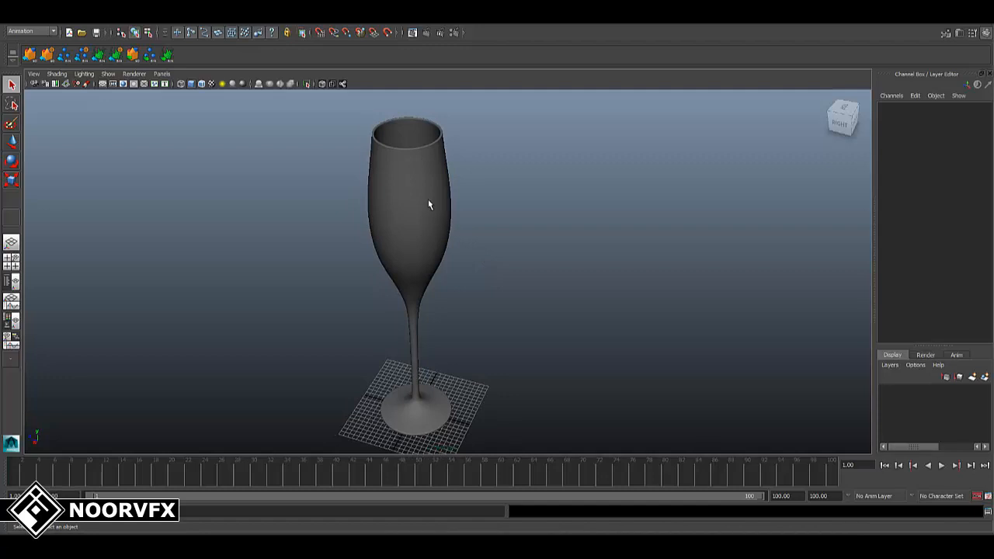
{"action": "middle_click_drag", "start_coordinate": [203, 153], "coordinate": [209, 160], "text": "alt"}
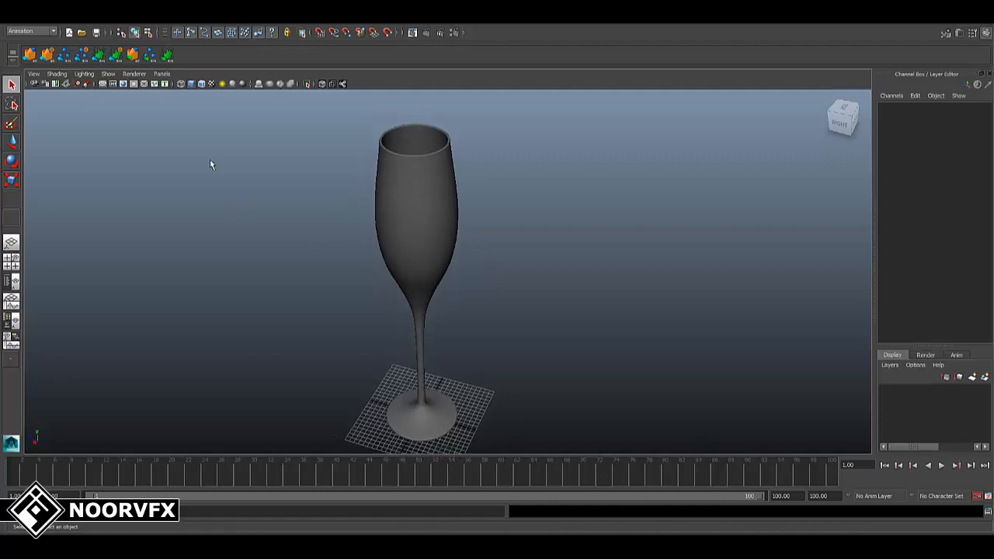
{"action": "left_click", "coordinate": [168, 58]}
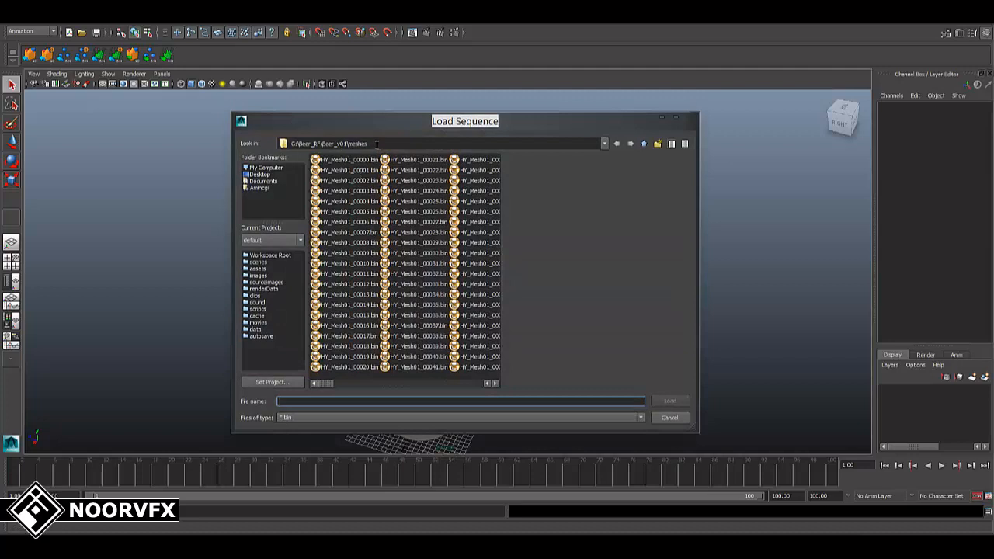
{"action": "left_click_drag", "start_coordinate": [377, 144], "coordinate": [350, 143]}
{"action": "left_click", "coordinate": [340, 160]}
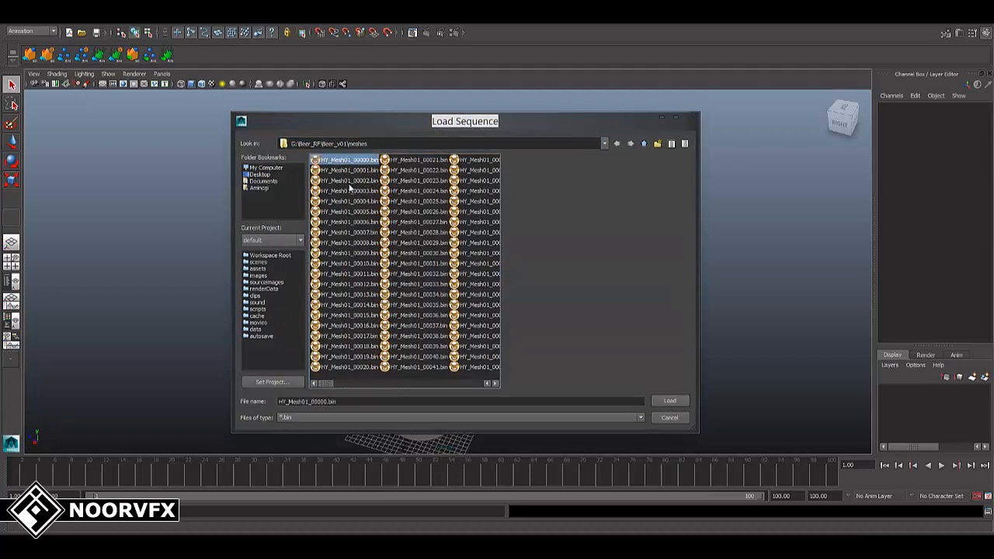
{"action": "mouse_move", "coordinate": [326, 383]}
{"action": "left_mouse_down"}
{"action": "mouse_move", "coordinate": [497, 383]}
{"action": "mouse_move", "coordinate": [324, 384]}
{"action": "left_mouse_up"}
{"action": "left_click", "coordinate": [670, 400]}
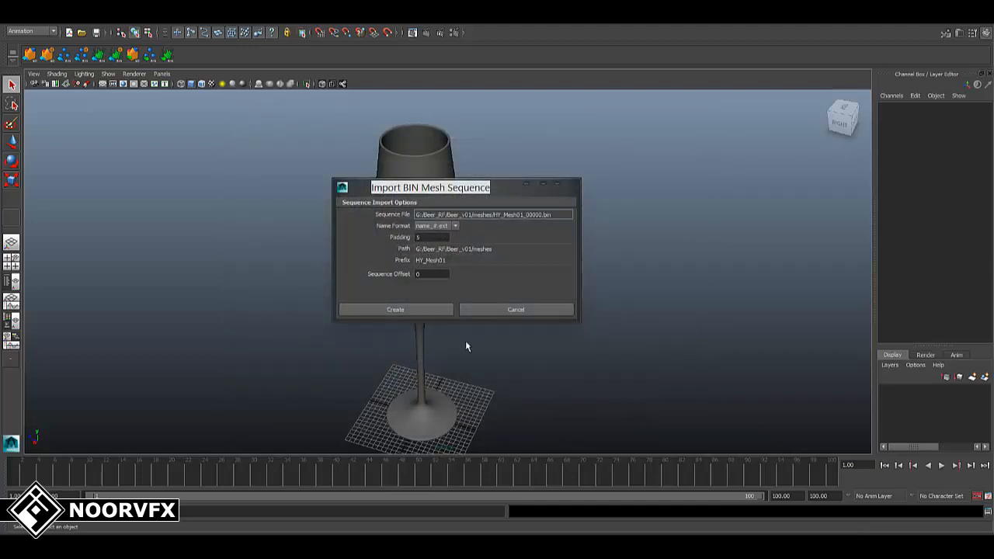
{"action": "left_click", "coordinate": [436, 309]}
Move the timeline to frame 25 and examine the imported liquid mesh inside the glass from above.
{"action": "middle_click_drag", "start_coordinate": [542, 304], "coordinate": [559, 447], "text": "alt"}
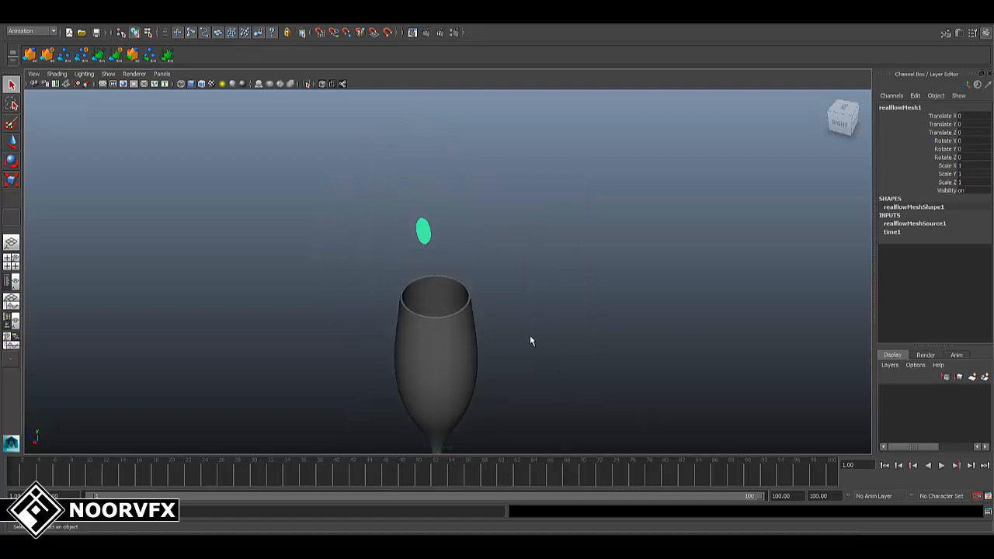
{"action": "left_click", "coordinate": [531, 338]}
{"action": "left_click_drag", "start_coordinate": [530, 338], "coordinate": [532, 344], "text": "alt"}
{"action": "scroll", "coordinate": [531, 344], "scroll_direction": "up", "scroll_amount": 3}
{"action": "left_click_drag", "start_coordinate": [52, 476], "coordinate": [213, 475]}
{"action": "left_click_drag", "start_coordinate": [412, 349], "coordinate": [548, 324], "text": "alt"}
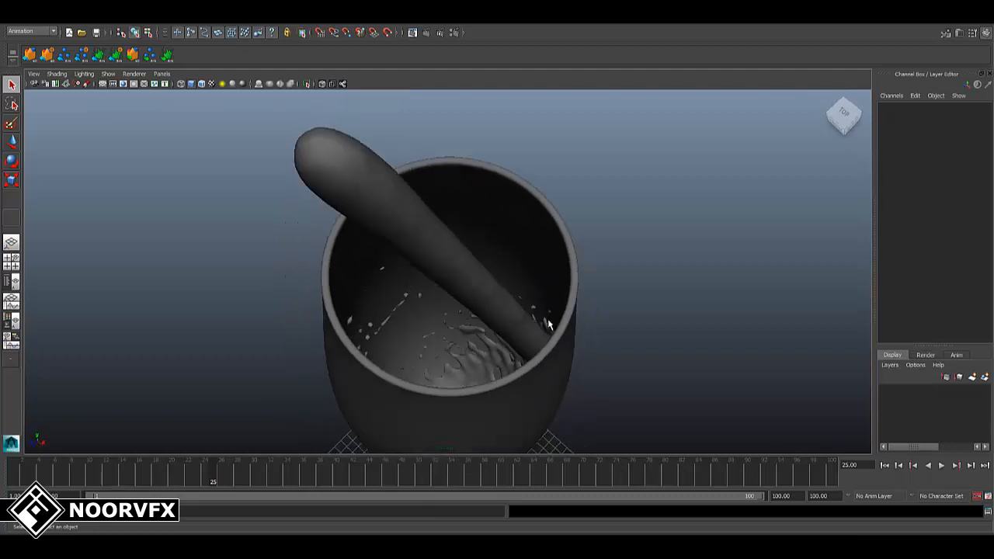
Play the animation while viewing the liquid mesh inside the glass from above, and return the timeline to frame 1.
{"action": "scroll", "coordinate": [548, 323], "scroll_direction": "up", "scroll_amount": 4}
{"action": "middle_click_drag", "start_coordinate": [550, 324], "coordinate": [570, 308], "text": "alt"}
{"action": "scroll", "coordinate": [574, 322], "scroll_direction": "up", "scroll_amount": 3}
{"action": "left_click_drag", "start_coordinate": [583, 344], "coordinate": [587, 347], "text": "alt"}
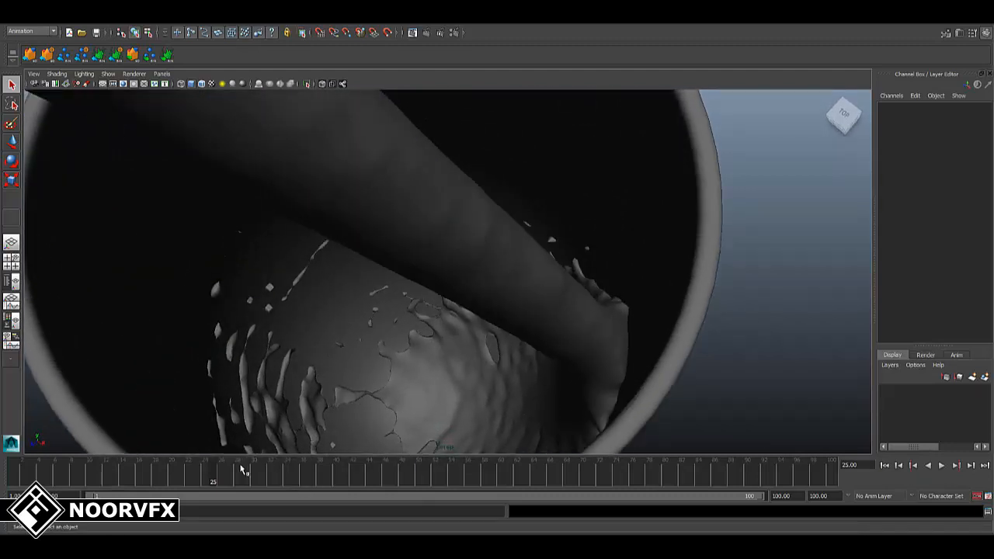
{"action": "key", "text": "alt+v"}
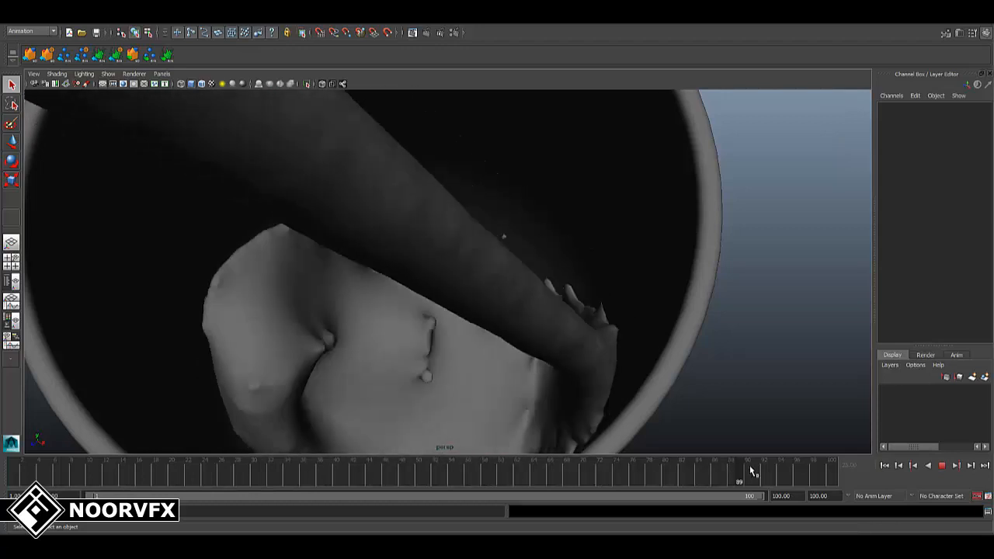
{"action": "left_click", "coordinate": [14, 474]}
{"action": "scroll", "coordinate": [394, 308], "scroll_direction": "down", "scroll_amount": 10}
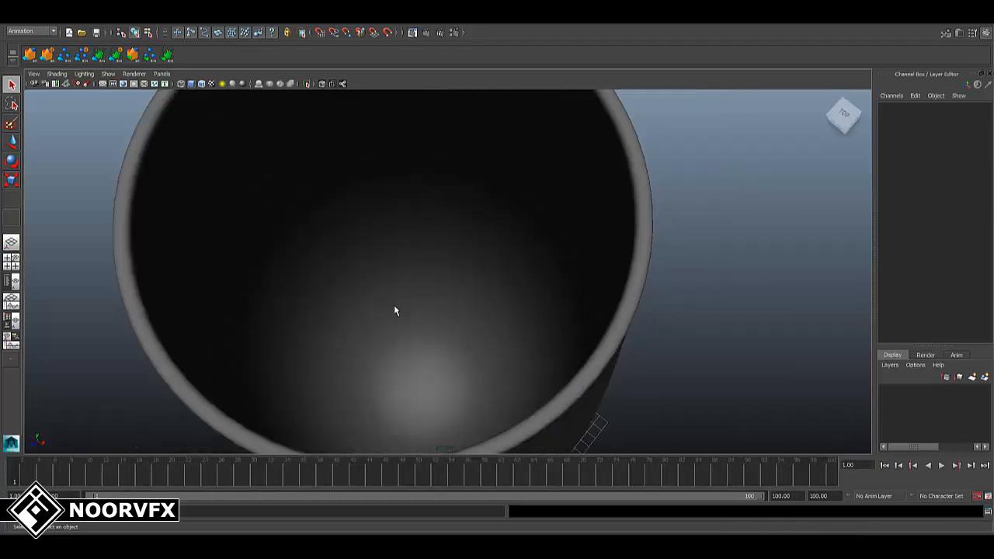
{"action": "left_click_drag", "start_coordinate": [427, 311], "coordinate": [484, 277], "text": "alt"}
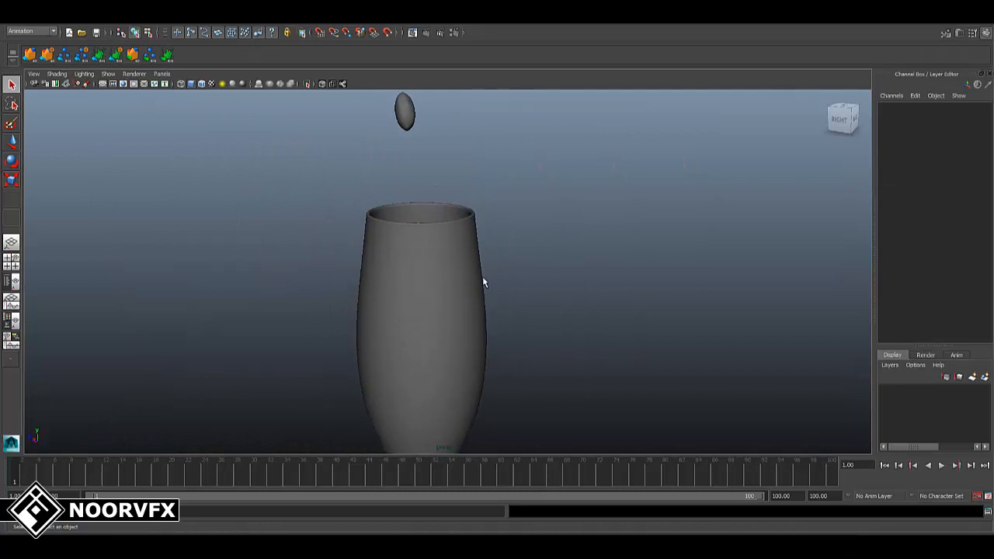
Switch the viewport to wireframe display and view the liquid inside the glass at frame 100.
{"action": "key", "text": "4"}
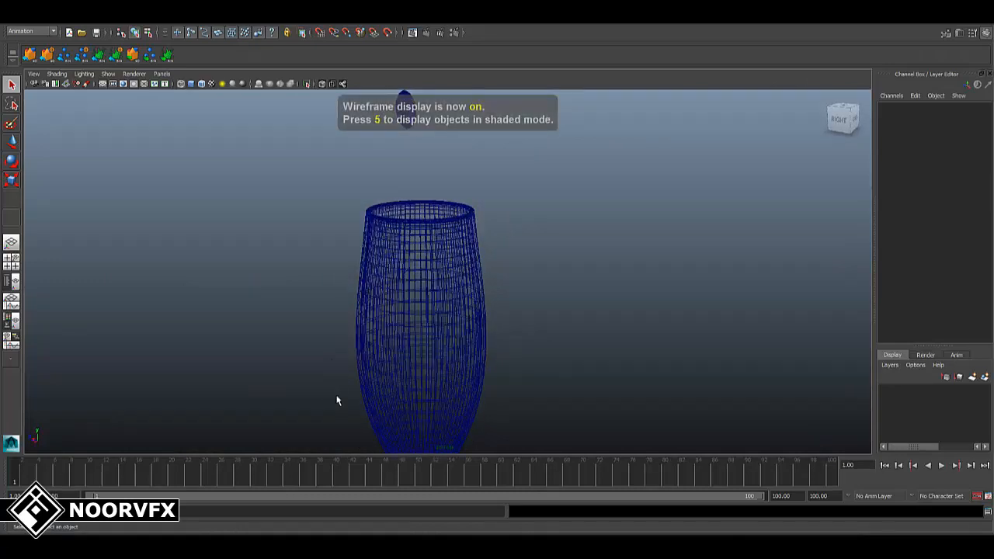
{"action": "left_click", "coordinate": [831, 475]}
{"action": "middle_click_drag", "start_coordinate": [516, 363], "coordinate": [500, 308], "text": "alt"}
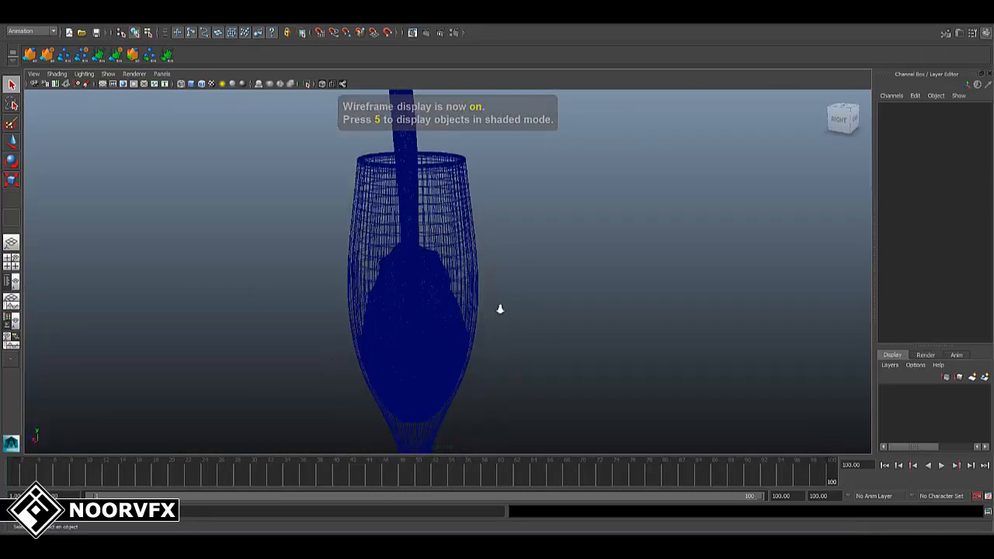
{"action": "left_click_drag", "start_coordinate": [499, 308], "coordinate": [532, 249], "text": "alt"}
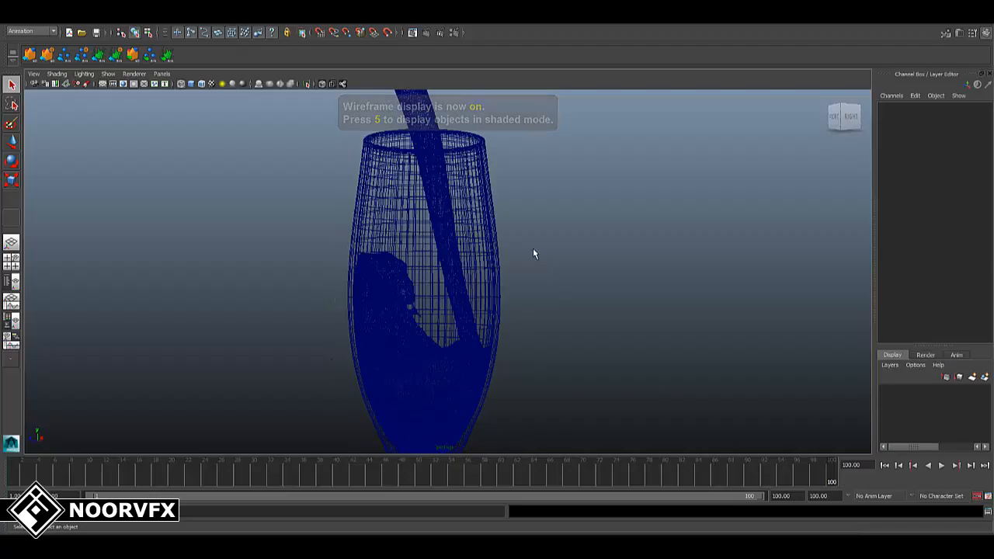
{"action": "middle_click_drag", "start_coordinate": [532, 249], "coordinate": [537, 310], "text": "alt"}
Select the liquid mesh realflowMesh1, examine its wireframe density up close from several sides, and clear the selection.
{"action": "left_click", "coordinate": [434, 126]}
{"action": "left_click_drag", "start_coordinate": [454, 194], "coordinate": [518, 235], "text": "alt"}
{"action": "middle_click_drag", "start_coordinate": [518, 234], "coordinate": [533, 169], "text": "alt"}
{"action": "right_click_drag", "start_coordinate": [533, 168], "coordinate": [557, 303], "text": "alt"}
{"action": "left_click_drag", "start_coordinate": [558, 302], "coordinate": [486, 282], "text": "alt"}
{"action": "right_click_drag", "start_coordinate": [486, 282], "coordinate": [486, 291], "text": "alt"}
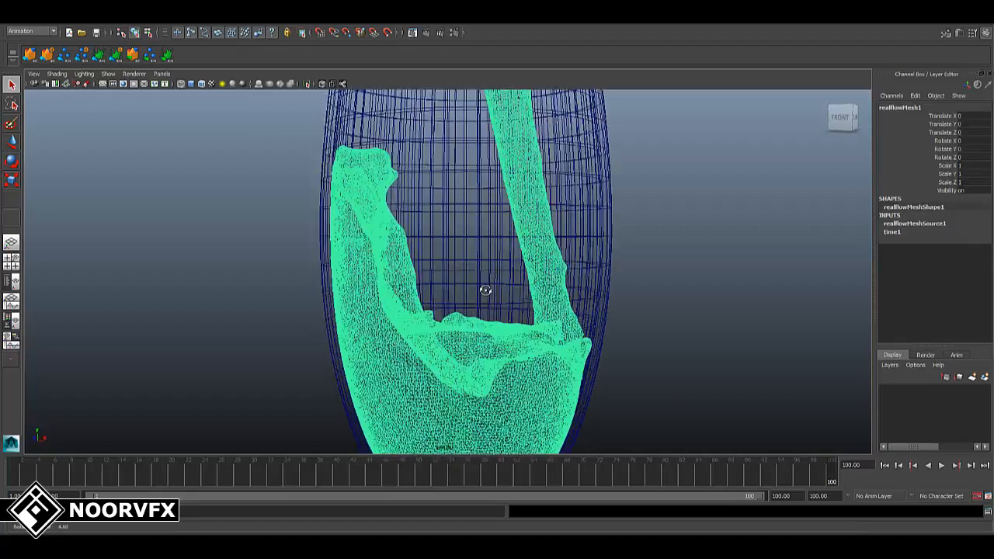
{"action": "left_click_drag", "start_coordinate": [486, 290], "coordinate": [494, 304], "text": "alt"}
{"action": "middle_click_drag", "start_coordinate": [495, 303], "coordinate": [503, 216], "text": "alt"}
{"action": "left_click_drag", "start_coordinate": [503, 215], "coordinate": [464, 284], "text": "alt"}
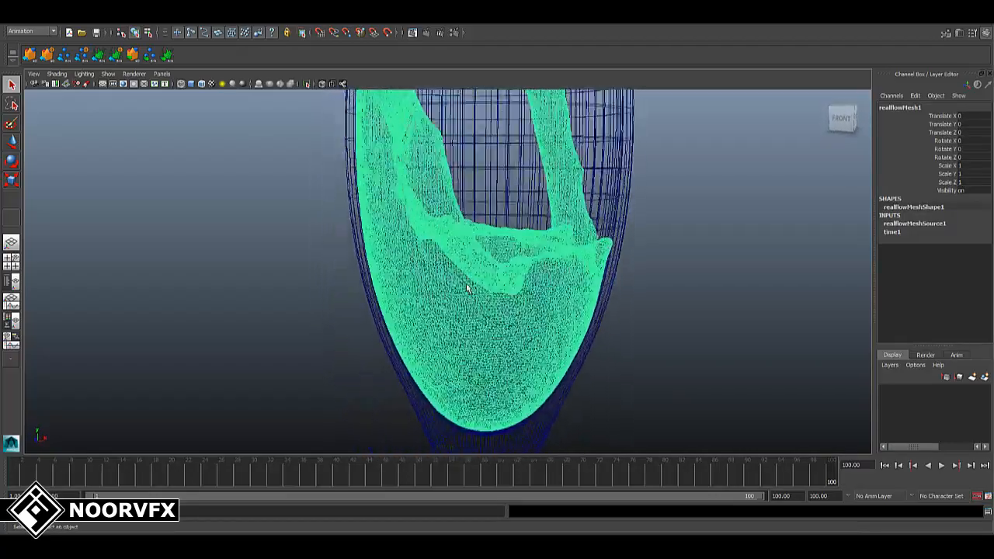
{"action": "right_click_drag", "start_coordinate": [464, 284], "coordinate": [535, 403], "text": "alt"}
{"action": "middle_click_drag", "start_coordinate": [406, 280], "coordinate": [439, 344], "text": "alt"}
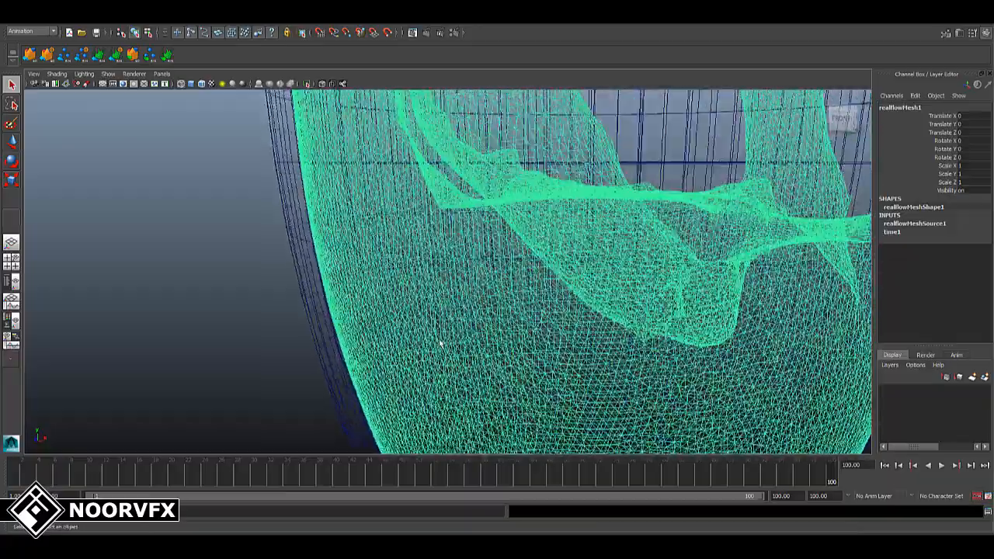
{"action": "right_click_drag", "start_coordinate": [439, 344], "coordinate": [395, 276], "text": "alt"}
{"action": "left_click_drag", "start_coordinate": [394, 276], "coordinate": [194, 269], "text": "alt"}
{"action": "right_click_drag", "start_coordinate": [501, 270], "coordinate": [497, 384], "text": "alt"}
{"action": "middle_click_drag", "start_coordinate": [496, 383], "coordinate": [492, 424], "text": "alt"}
{"action": "left_click_drag", "start_coordinate": [531, 198], "coordinate": [528, 260], "text": "alt"}
{"action": "middle_click_drag", "start_coordinate": [501, 227], "coordinate": [512, 264], "text": "alt"}
{"action": "right_click_drag", "start_coordinate": [512, 264], "coordinate": [469, 232], "text": "alt"}
{"action": "left_click", "coordinate": [643, 268]}
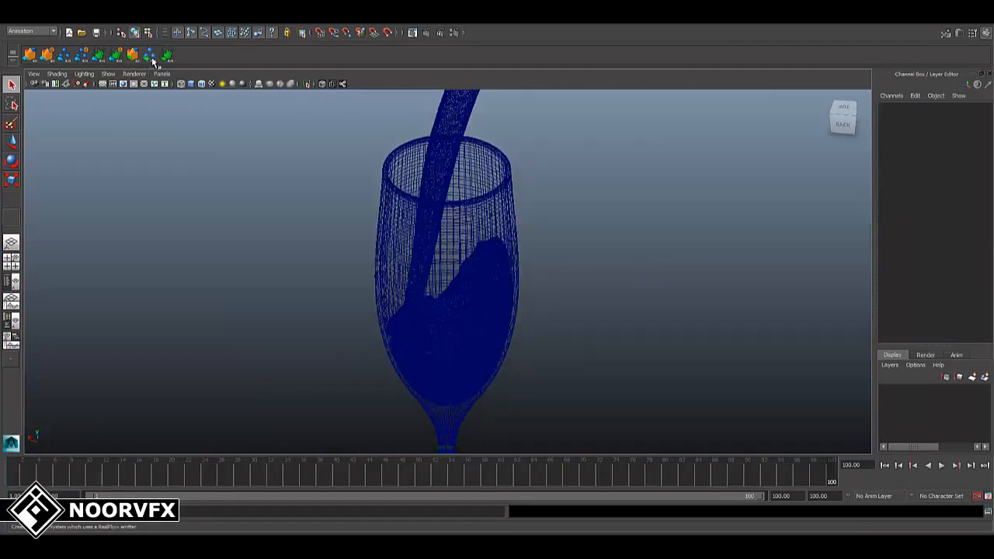
Import the RealFlow particle sequence from G:/Beer_RF/Beer_v01/particles/bin, starting at HY_Bubbles01_00000.bin.
{"action": "left_click", "coordinate": [152, 57]}
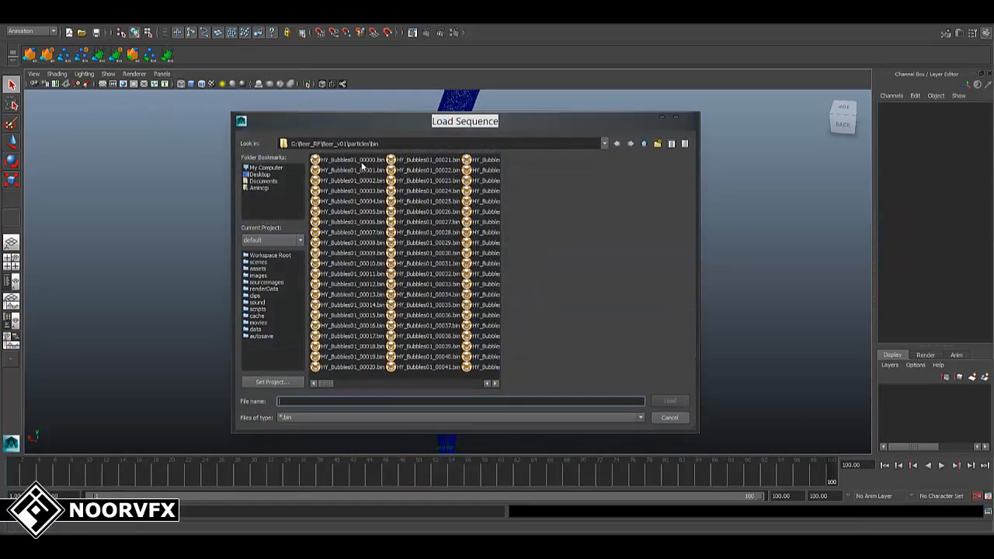
{"action": "double_click", "coordinate": [350, 144]}
{"action": "left_click", "coordinate": [382, 144]}
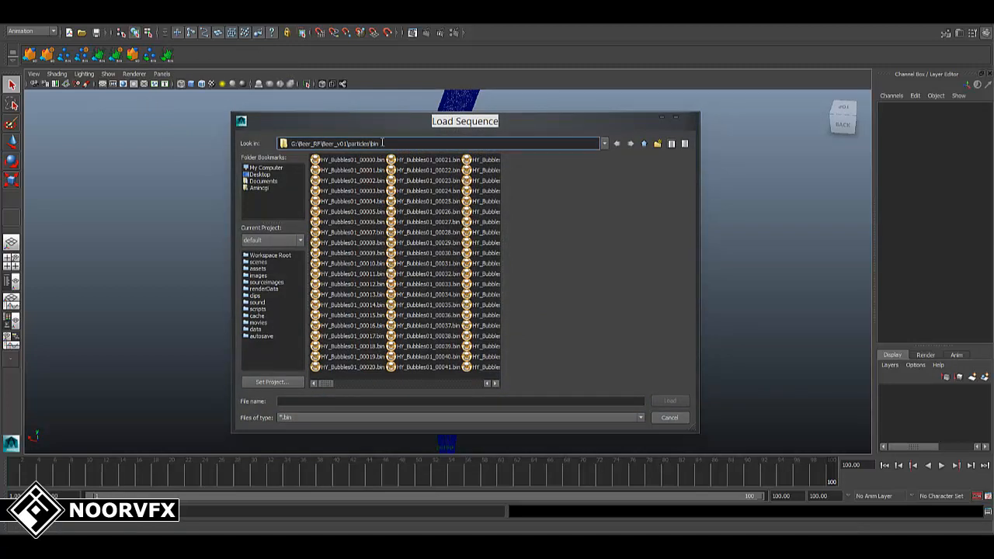
{"action": "left_click", "coordinate": [349, 160]}
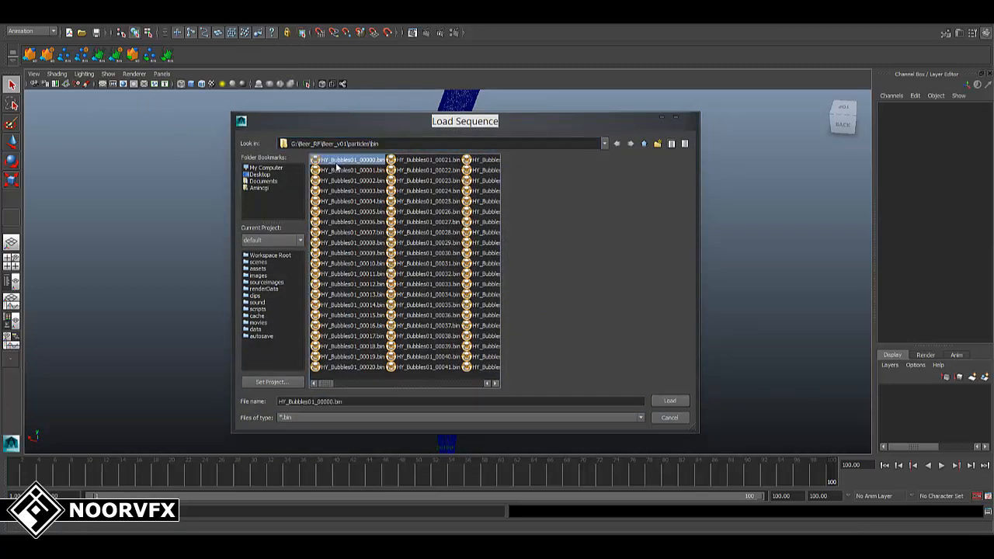
{"action": "left_click", "coordinate": [669, 401]}
{"action": "left_click", "coordinate": [431, 351]}
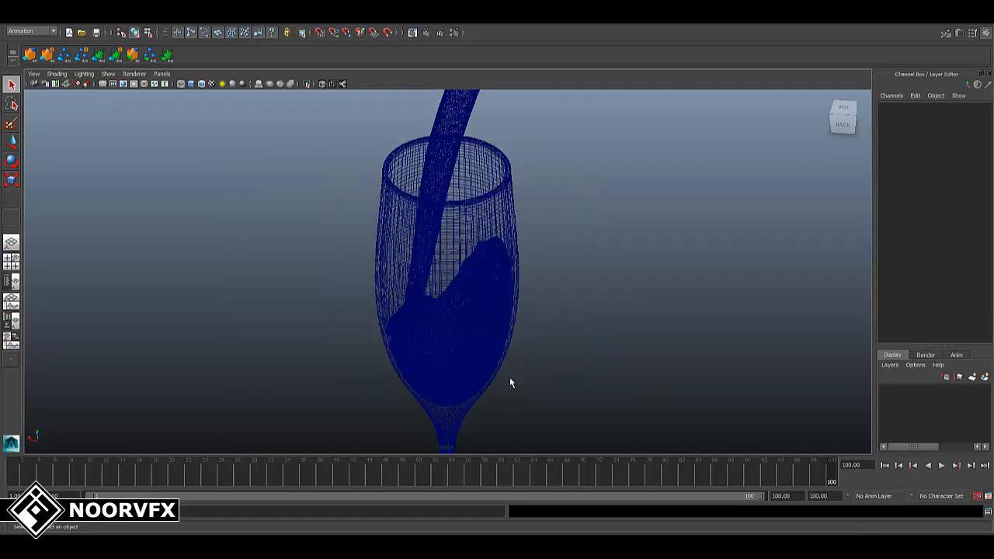
Show the Outliner beside the perspective view and select particle1.
{"action": "middle_click_drag", "start_coordinate": [599, 261], "coordinate": [593, 315], "text": "alt"}
{"action": "left_click_drag", "start_coordinate": [590, 312], "coordinate": [547, 273], "text": "alt"}
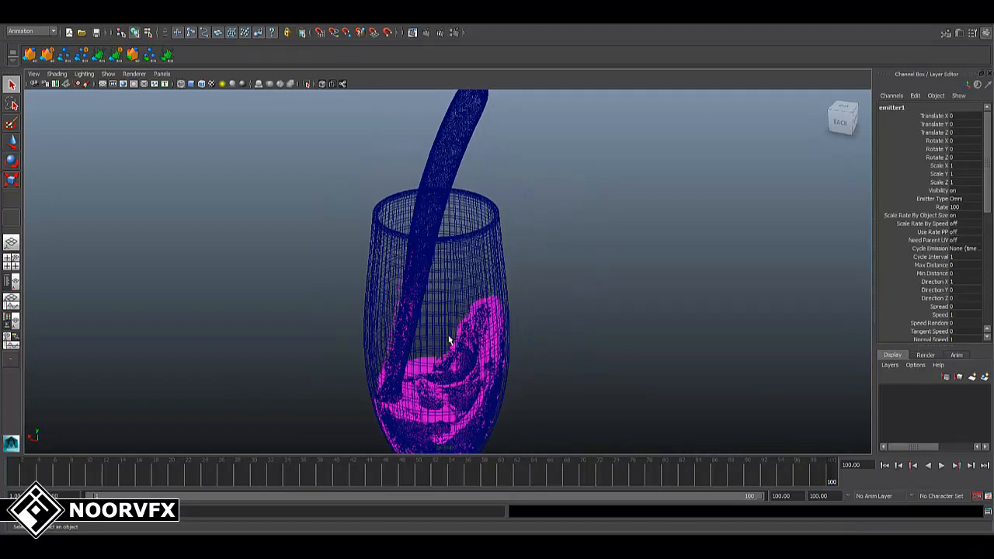
{"action": "left_click", "coordinate": [11, 294]}
{"action": "left_click", "coordinate": [66, 170]}
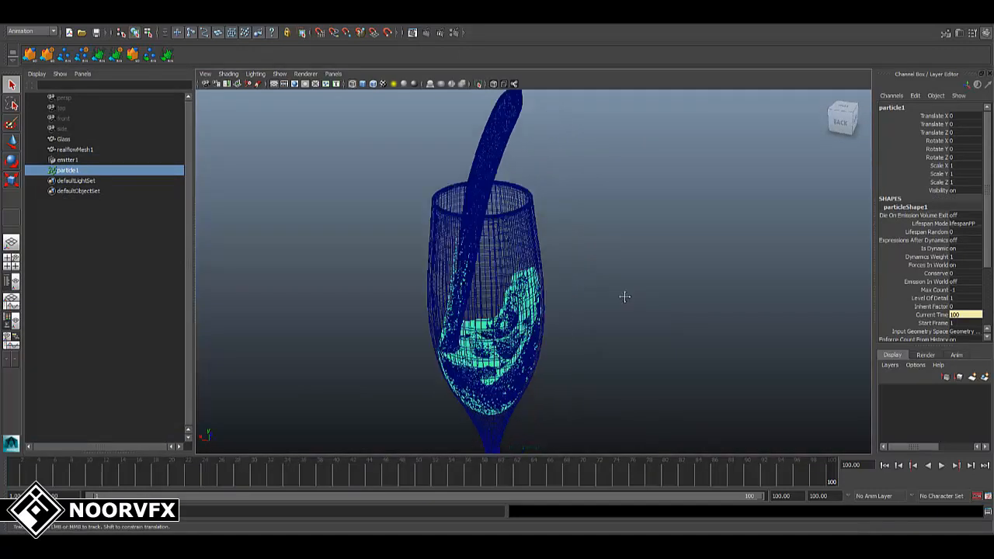
Play the timeline to examine the bubble particles moving in the glass, ending at frame 100.
{"action": "middle_click_drag", "start_coordinate": [624, 297], "coordinate": [616, 289], "text": "alt"}
{"action": "left_click", "coordinate": [53, 476]}
{"action": "key", "text": "alt+v"}
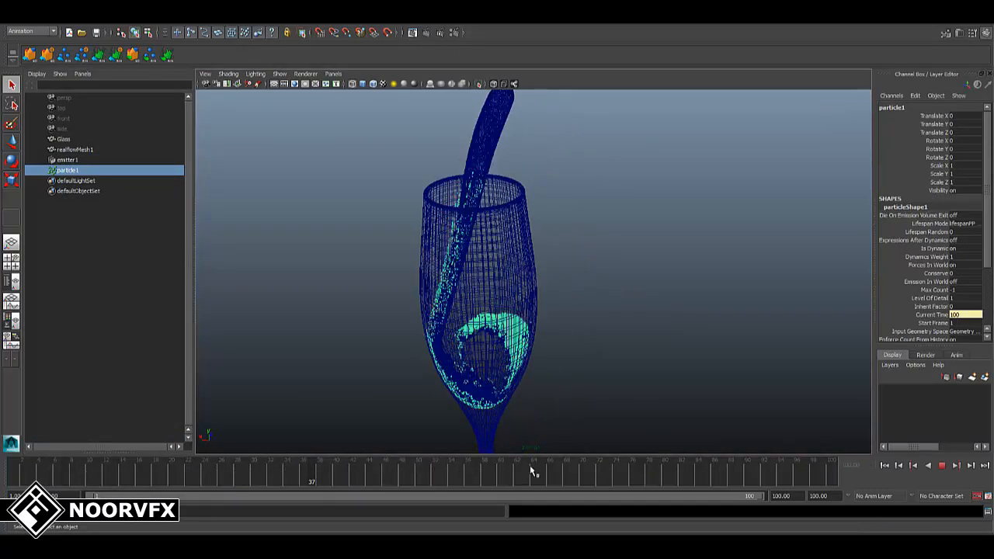
{"action": "left_click", "coordinate": [841, 464]}
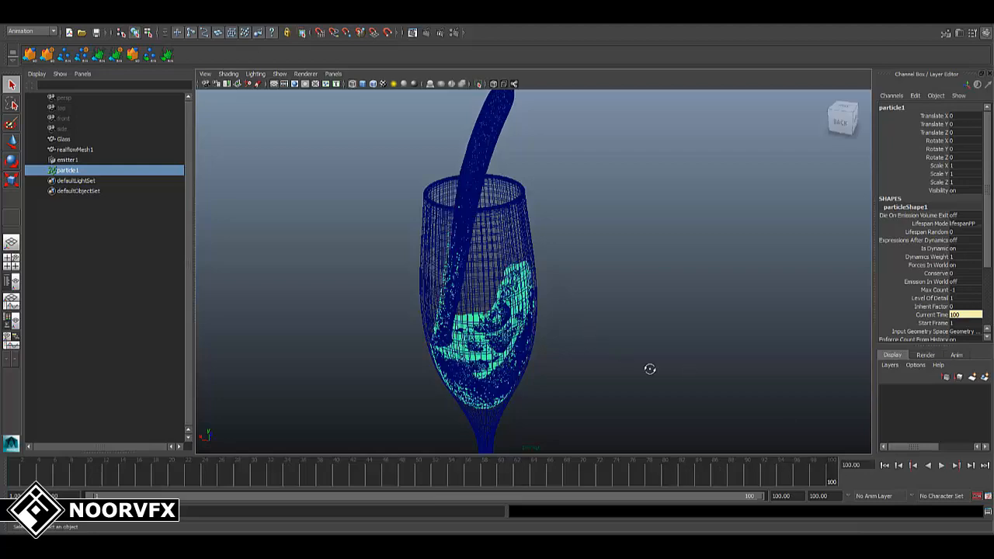
Return the viewport to shaded display, clear the selection and rewind the timeline to frame 1.
{"action": "mouse_move", "coordinate": [650, 369]}
{"action": "left_mouse_down", "text": "alt"}
{"action": "mouse_move", "coordinate": [595, 368]}
{"action": "mouse_move", "coordinate": [635, 329]}
{"action": "mouse_move", "coordinate": [603, 309]}
{"action": "mouse_move", "coordinate": [595, 324]}
{"action": "mouse_move", "coordinate": [580, 308]}
{"action": "mouse_move", "coordinate": [647, 313]}
{"action": "left_mouse_up", "text": "alt"}
{"action": "key", "text": "5"}
{"action": "left_click", "coordinate": [647, 313]}
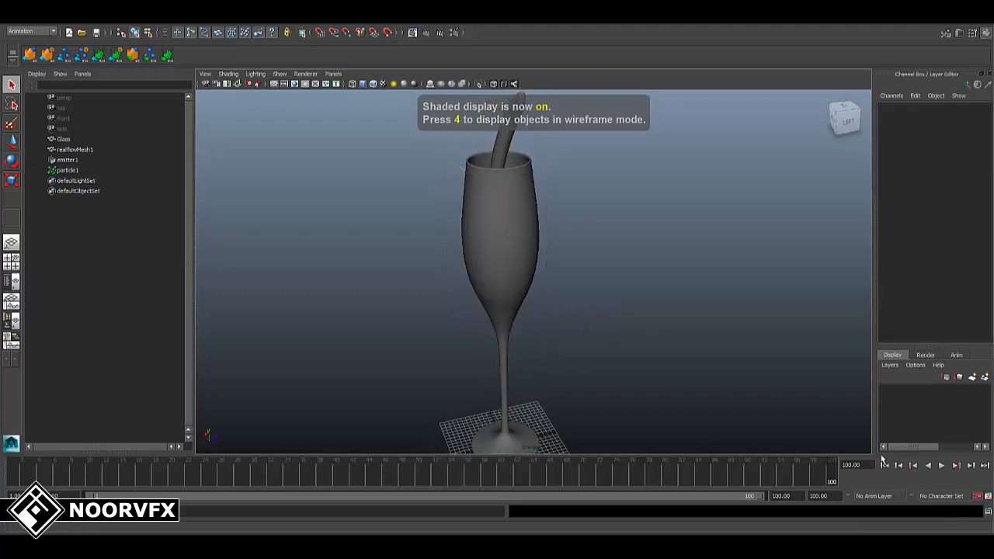
{"action": "left_click", "coordinate": [884, 465]}
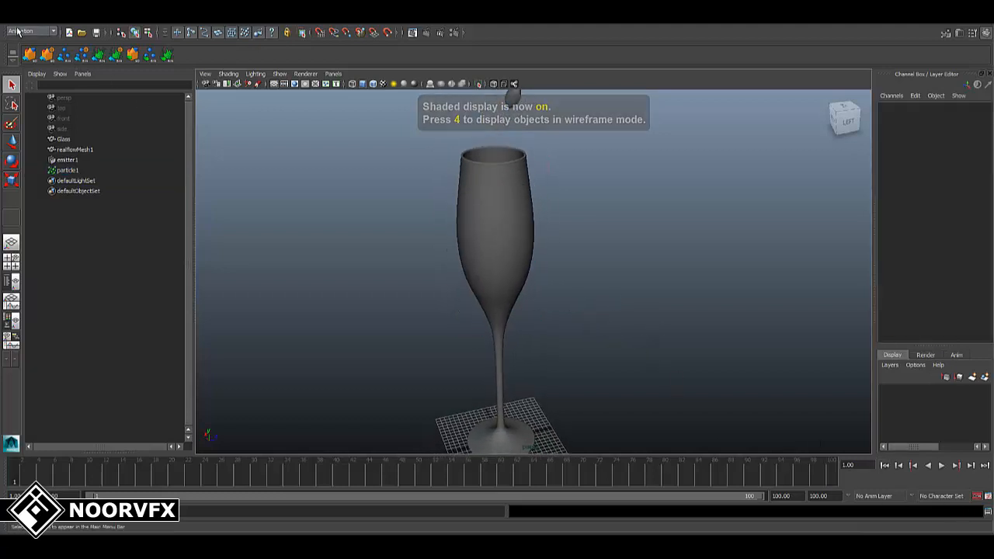
Save the scene as Beer_RF_V01.mb in the scenes folder of G:/Beer.
{"action": "left_click", "coordinate": [11, 18]}
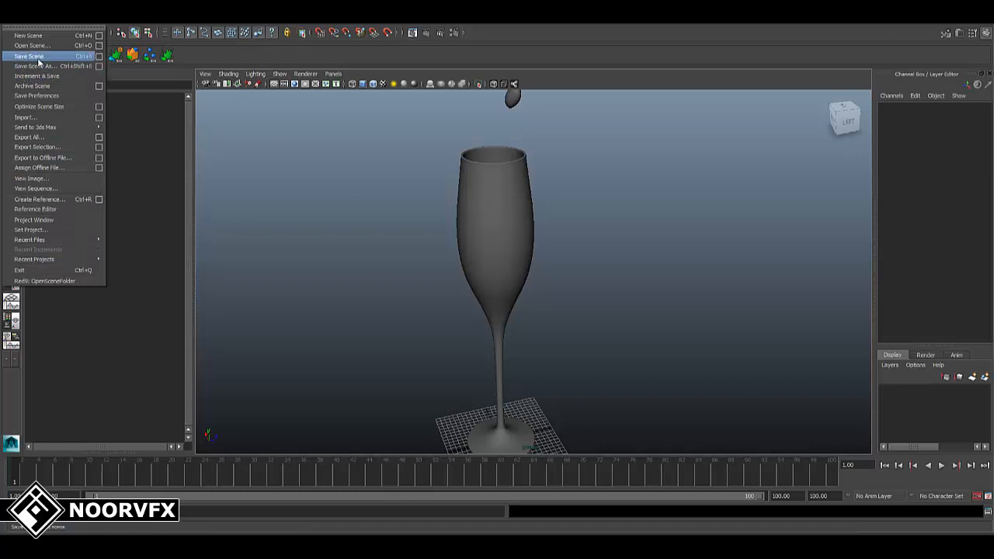
{"action": "left_click", "coordinate": [76, 67]}
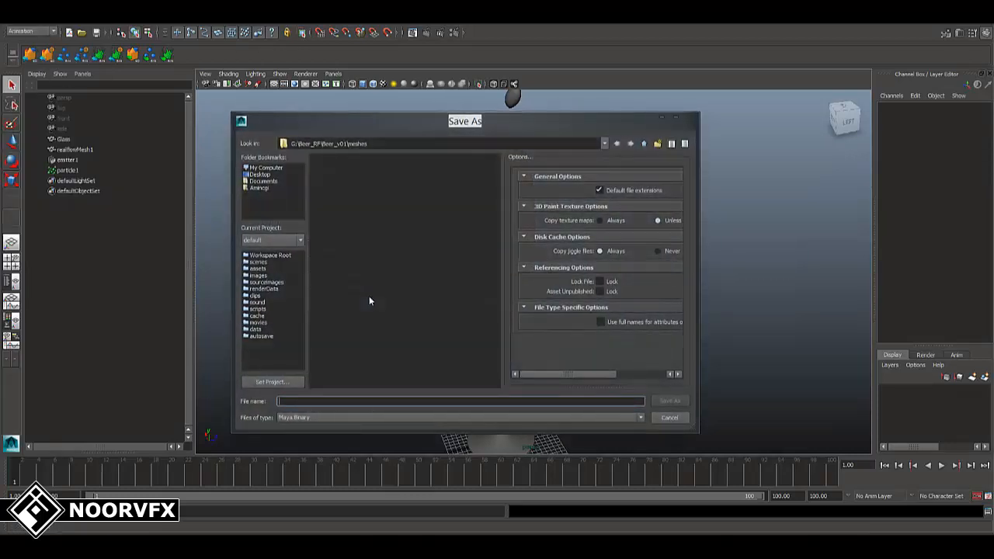
{"action": "left_click", "coordinate": [265, 168]}
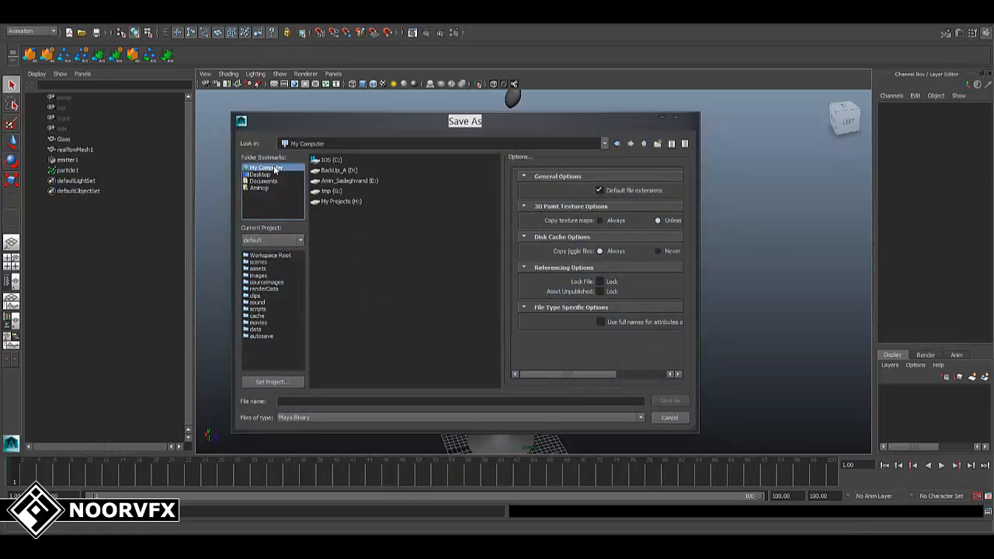
{"action": "double_click", "coordinate": [325, 191]}
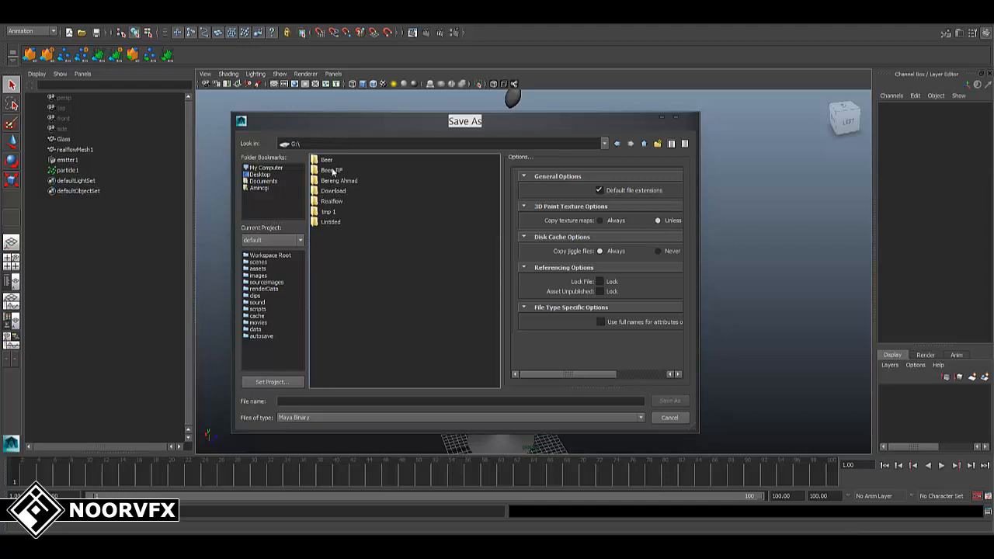
{"action": "double_click", "coordinate": [326, 159]}
{"action": "double_click", "coordinate": [329, 242]}
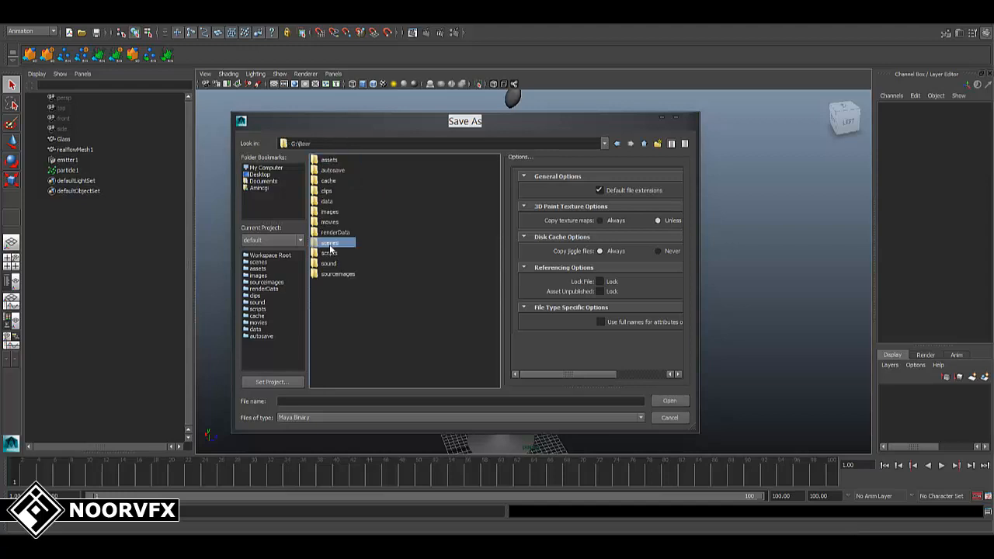
{"action": "left_click", "coordinate": [335, 170]}
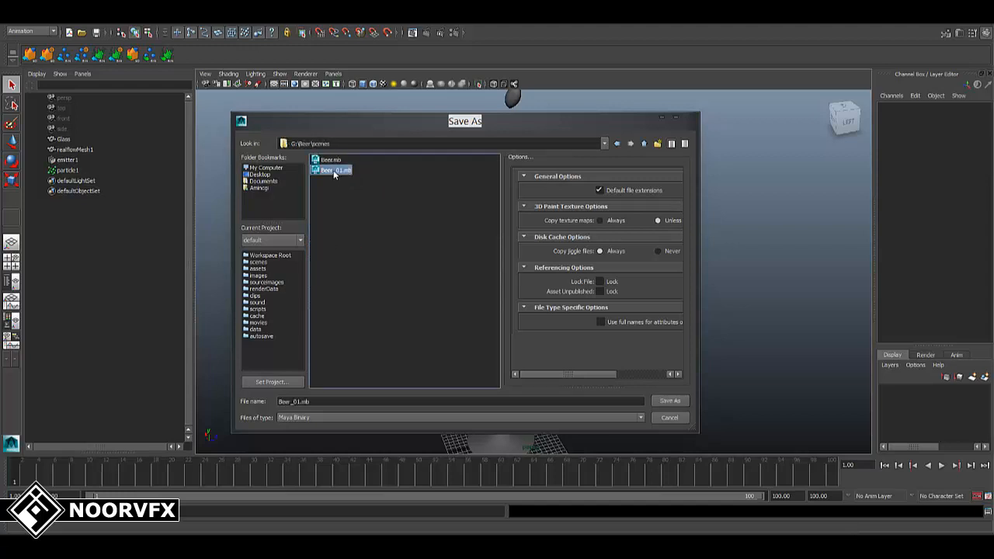
{"action": "left_click", "coordinate": [299, 401]}
{"action": "key", "text": "BackSpace"}
{"action": "key", "text": "BackSpace"}
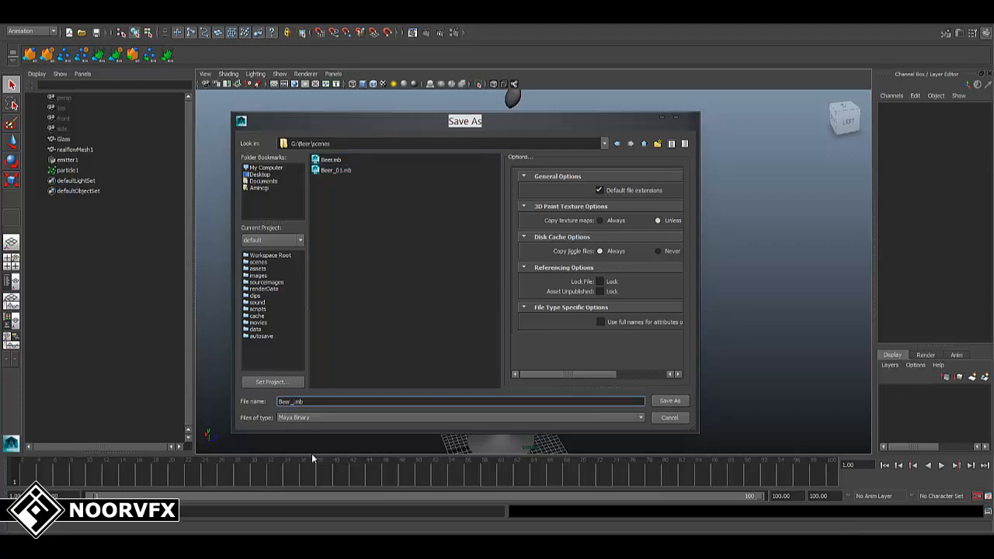
{"action": "type", "text": "RF_V01"}
{"action": "left_click", "coordinate": [669, 401]}
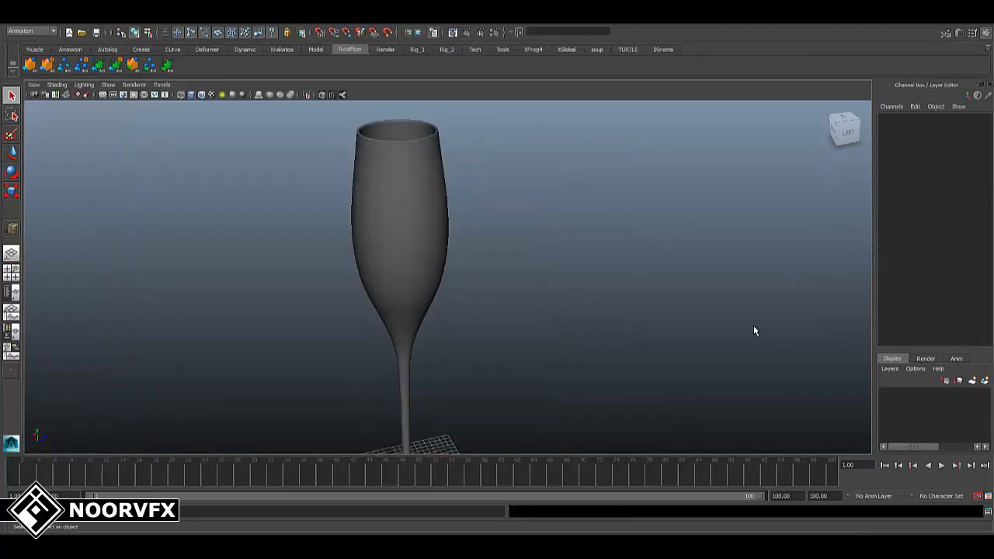
Open the Render Settings beside the glass and set the renderer to mental ray.
{"action": "right_click_drag", "start_coordinate": [596, 312], "coordinate": [472, 290], "text": "alt"}
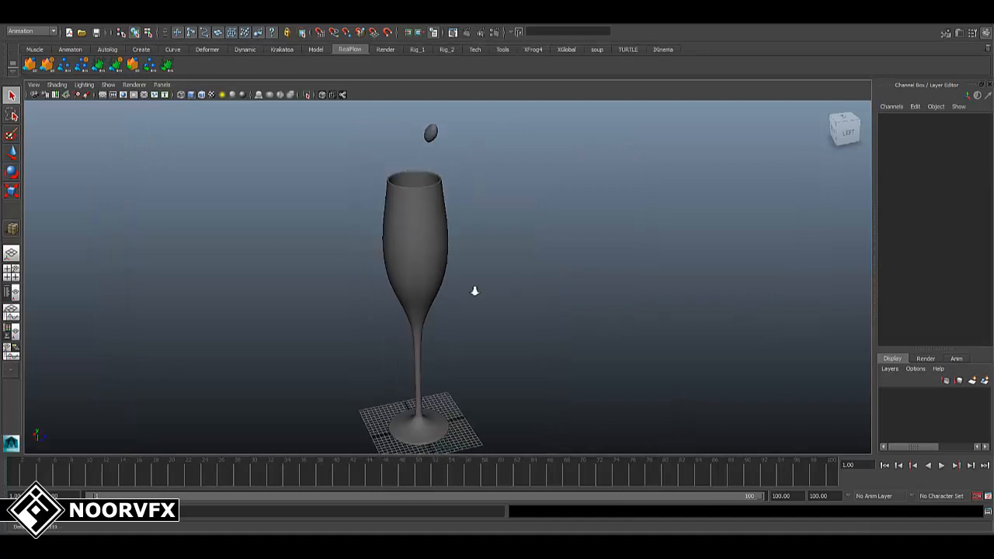
{"action": "left_click_drag", "start_coordinate": [472, 290], "coordinate": [429, 346], "text": "alt"}
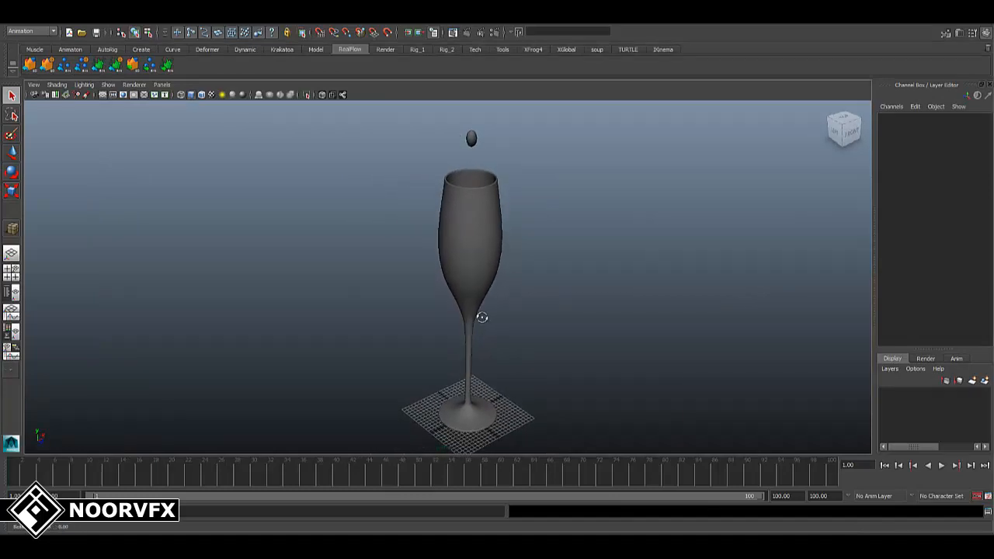
{"action": "left_click_drag", "start_coordinate": [482, 316], "coordinate": [541, 308], "text": "alt"}
{"action": "right_click_drag", "start_coordinate": [541, 308], "coordinate": [559, 333], "text": "alt"}
{"action": "middle_click_drag", "start_coordinate": [559, 333], "coordinate": [541, 321], "text": "alt"}
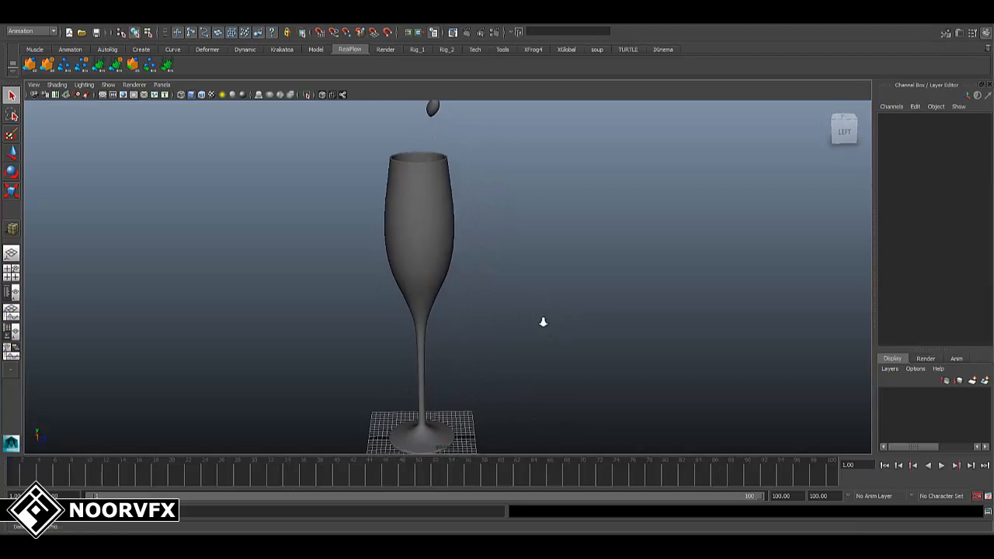
{"action": "left_click", "coordinate": [494, 32]}
{"action": "left_click_drag", "start_coordinate": [425, 85], "coordinate": [675, 88]}
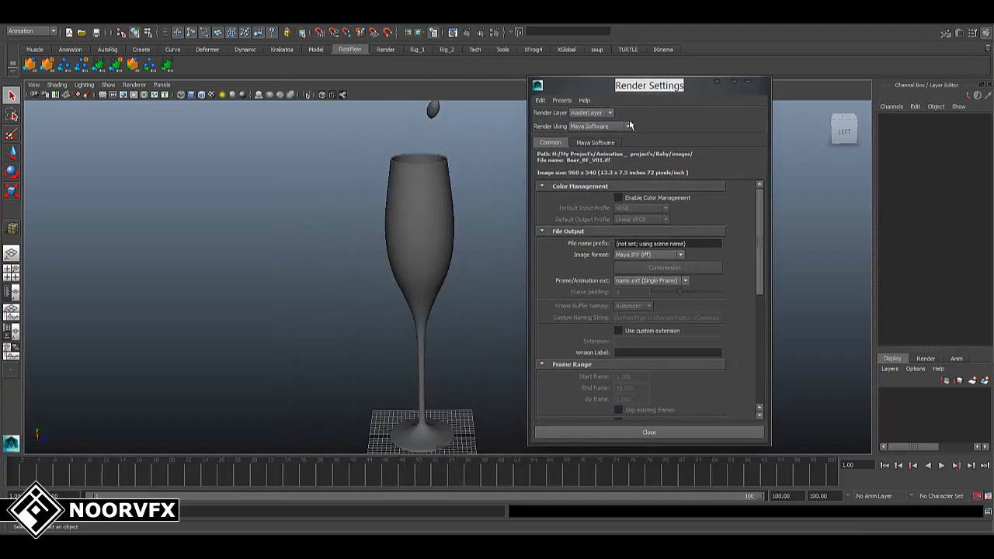
{"action": "left_click", "coordinate": [598, 126]}
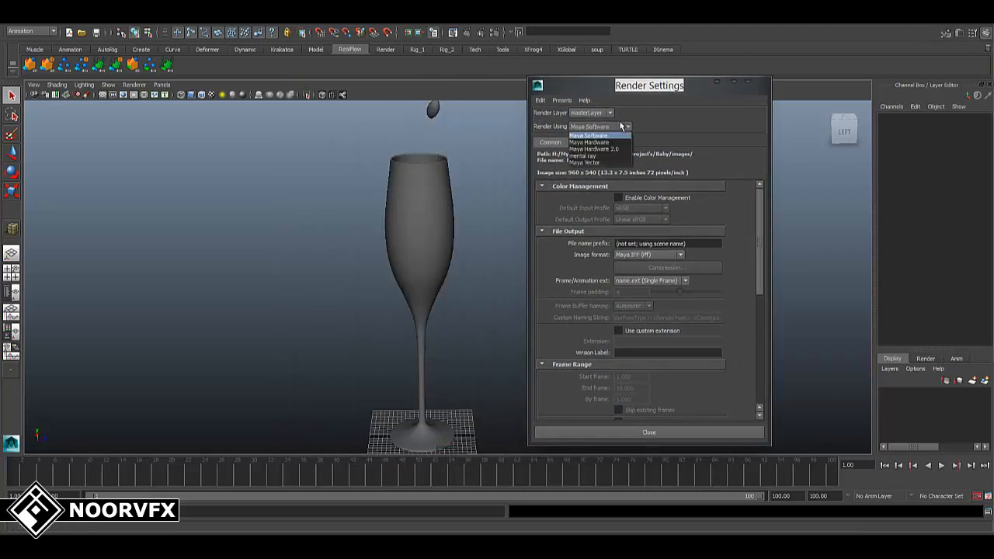
{"action": "left_click", "coordinate": [584, 157]}
{"action": "left_click_drag", "start_coordinate": [672, 90], "coordinate": [759, 104]}
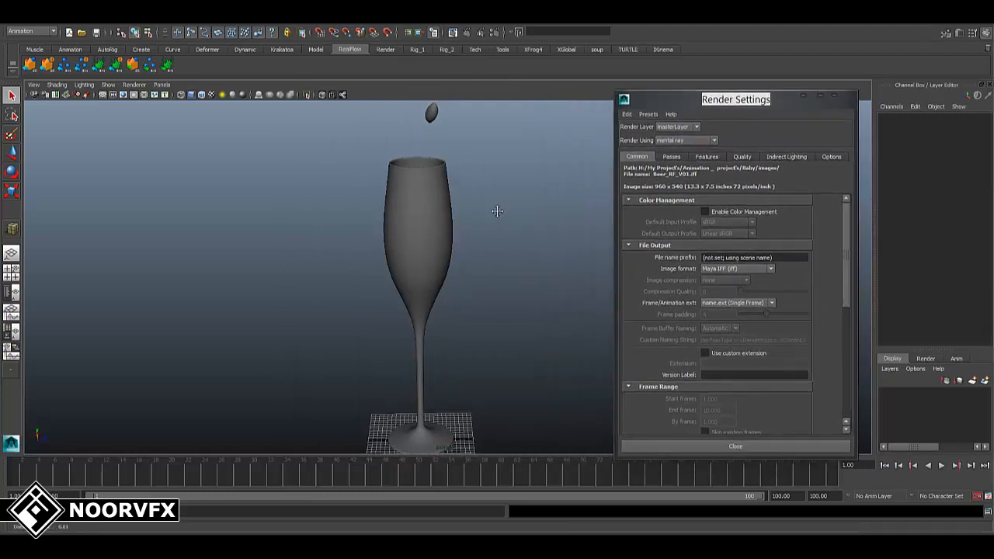
Open the Outliner beside the glass and rename the imported RealFlow mesh as Beer.
{"action": "left_click", "coordinate": [11, 296]}
{"action": "left_click_drag", "start_coordinate": [116, 123], "coordinate": [114, 145]}
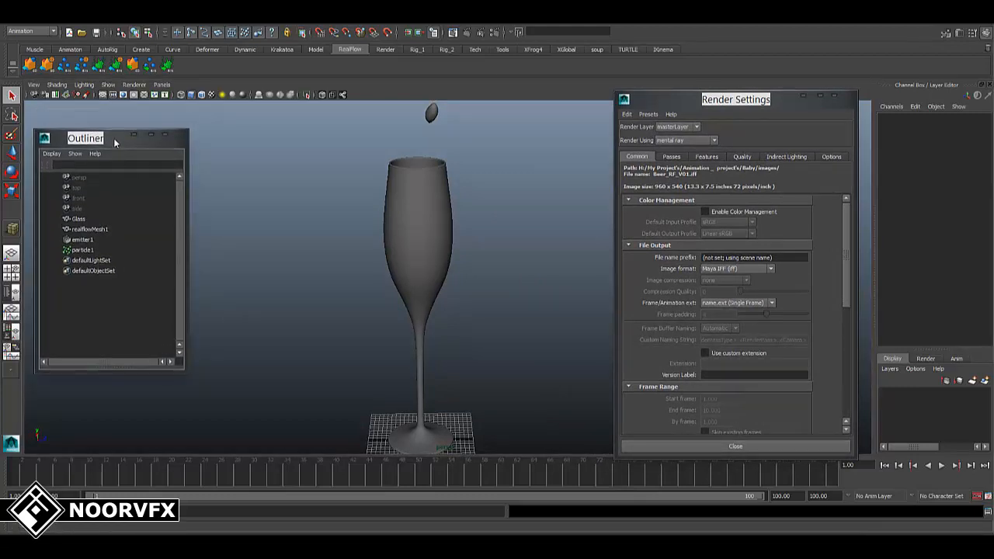
{"action": "left_click", "coordinate": [90, 254]}
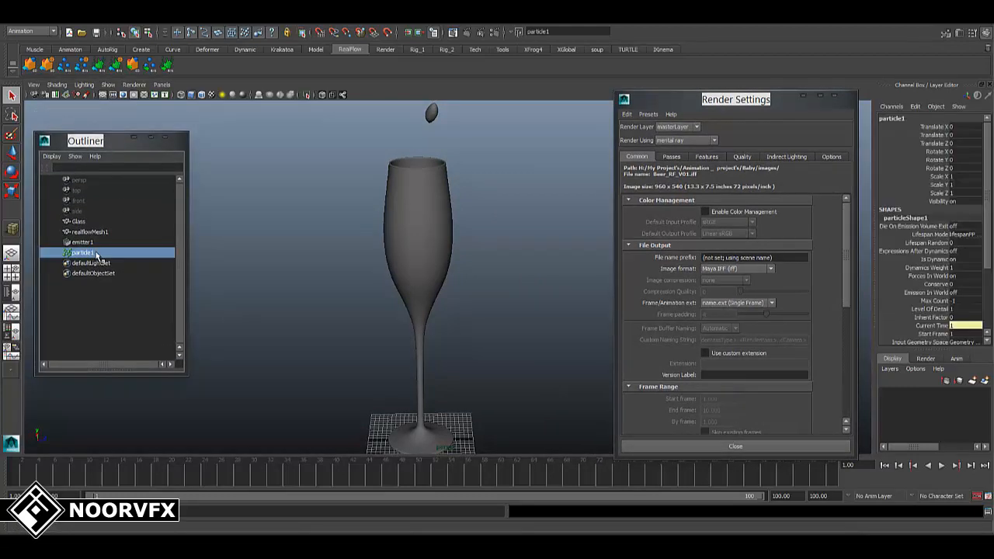
{"action": "left_click", "coordinate": [136, 282]}
{"action": "left_click", "coordinate": [87, 242]}
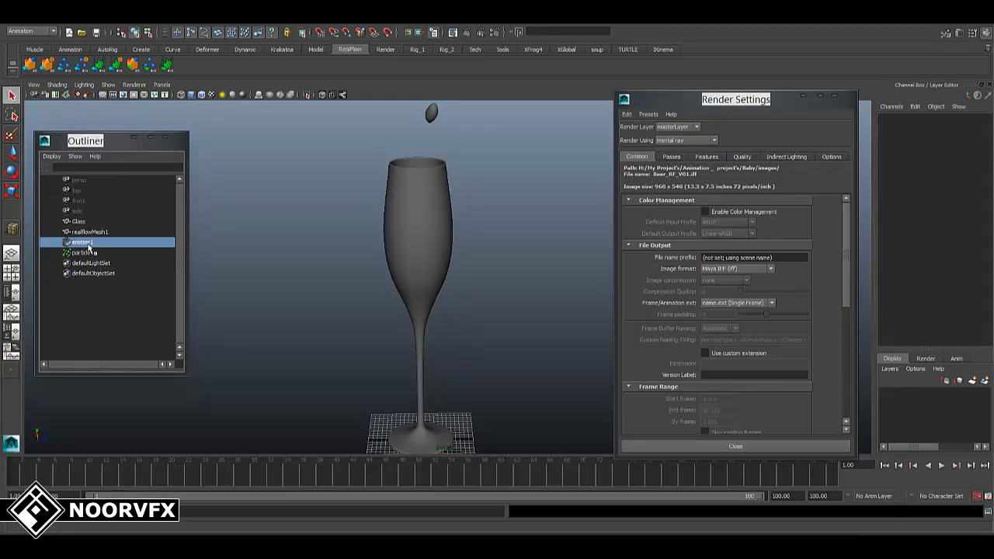
{"action": "left_click", "coordinate": [98, 232]}
{"action": "double_click", "coordinate": [107, 233]}
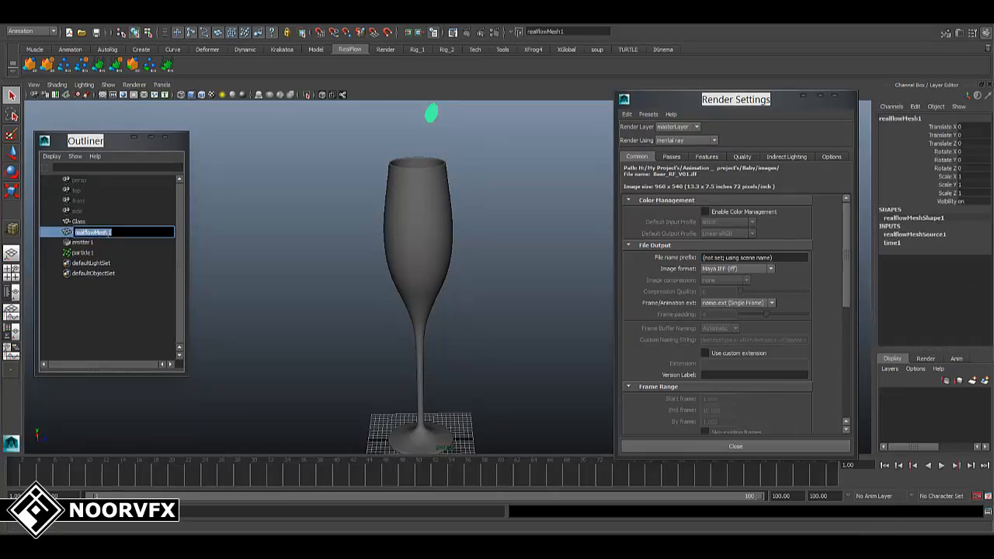
{"action": "type", "text": "Beer"}
{"action": "key", "text": "Return"}
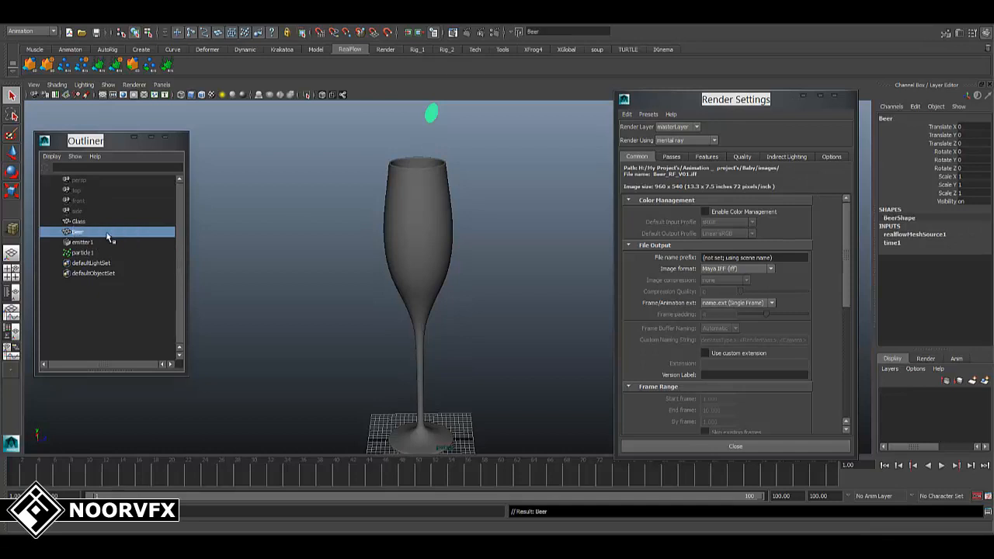
Select the glass, open the Hypershade and enlarge its material and work areas.
{"action": "left_click_drag", "start_coordinate": [68, 477], "coordinate": [11, 470]}
{"action": "left_click", "coordinate": [402, 184]}
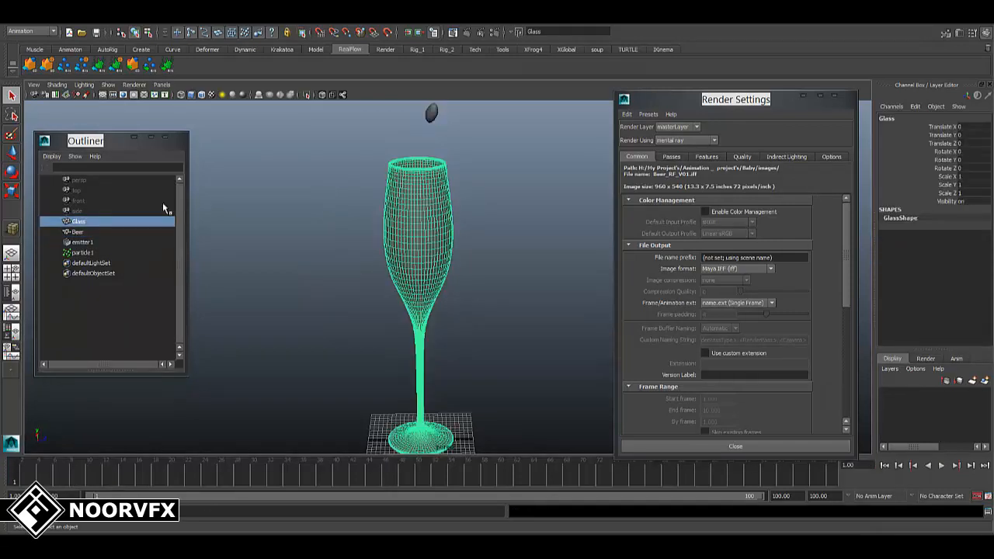
{"action": "left_click", "coordinate": [121, 20]}
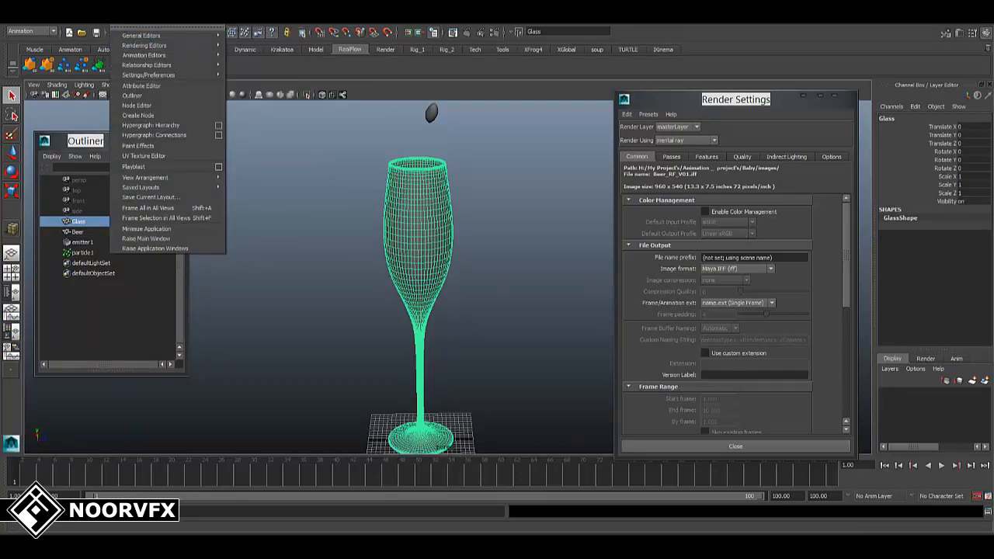
{"action": "mouse_move", "coordinate": [136, 56]}
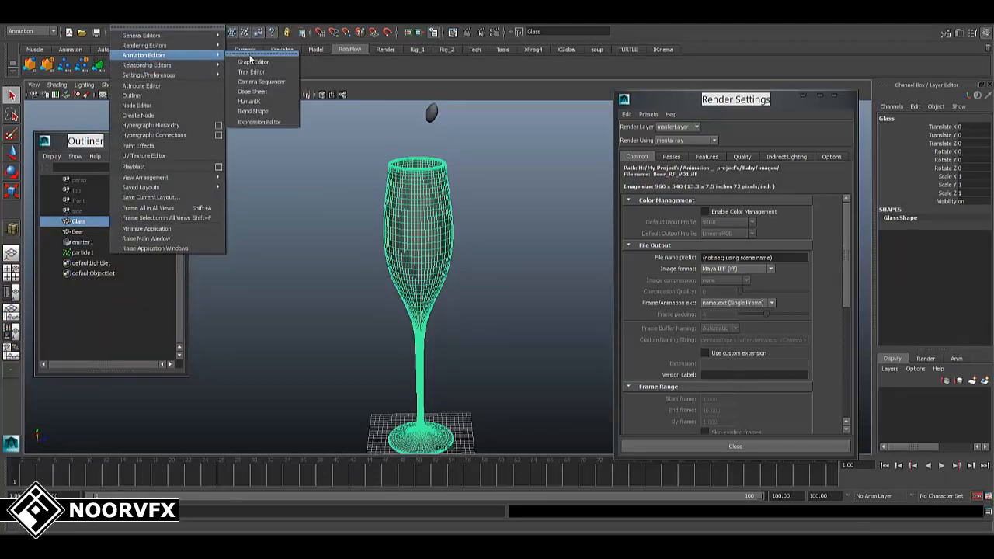
{"action": "mouse_move", "coordinate": [200, 48]}
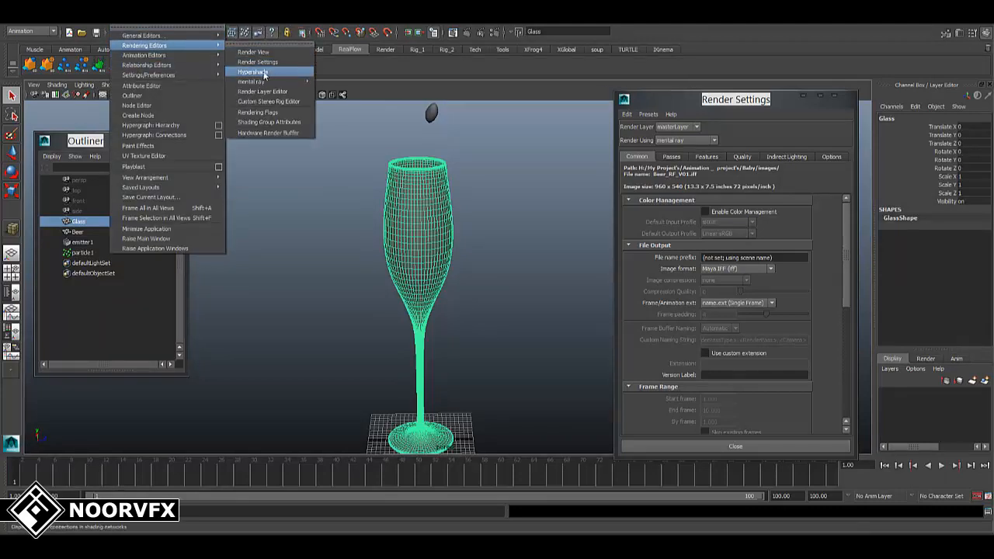
{"action": "left_click", "coordinate": [255, 72]}
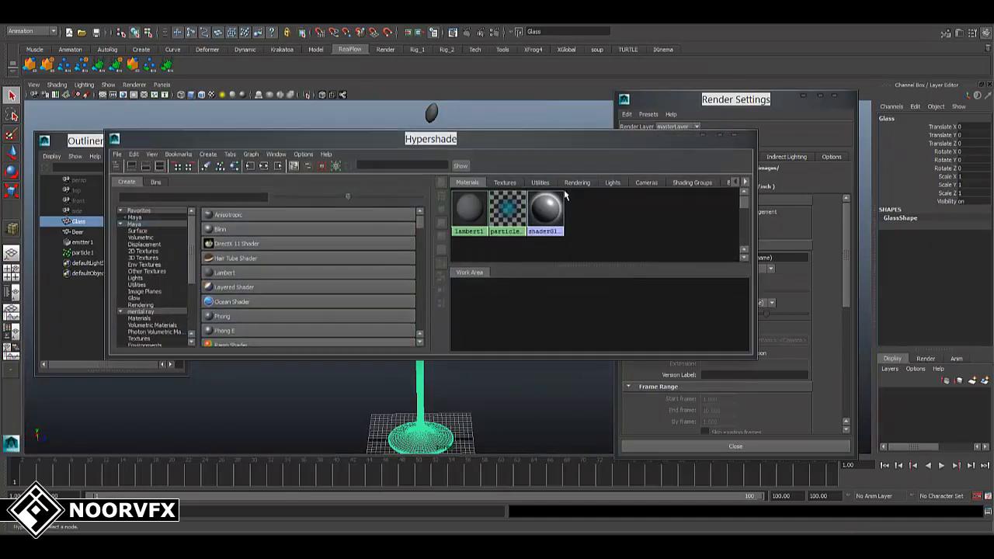
{"action": "left_click_drag", "start_coordinate": [751, 359], "coordinate": [630, 457]}
{"action": "left_click_drag", "start_coordinate": [433, 324], "coordinate": [304, 323]}
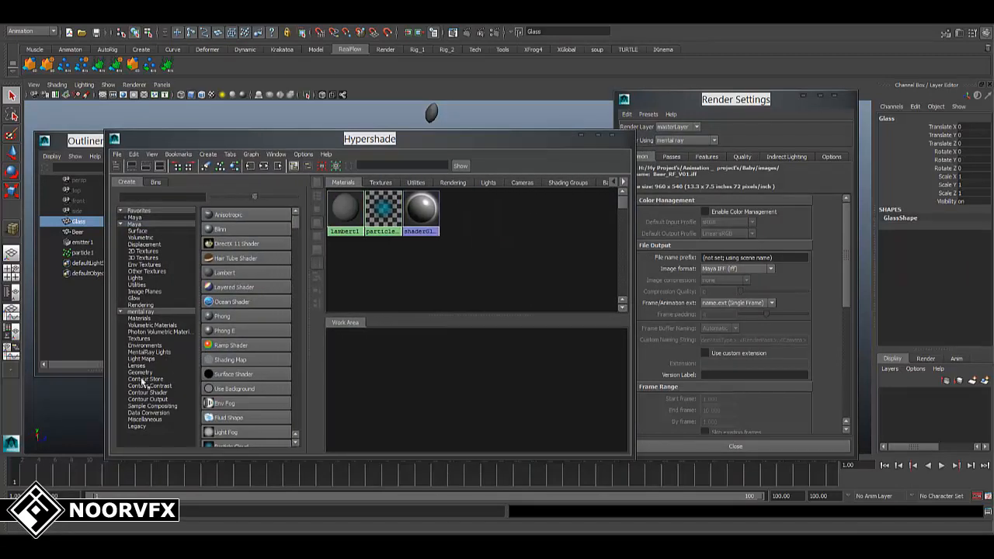
Create a mental ray legacy dielectric_material and open its attributes.
{"action": "left_click", "coordinate": [145, 427]}
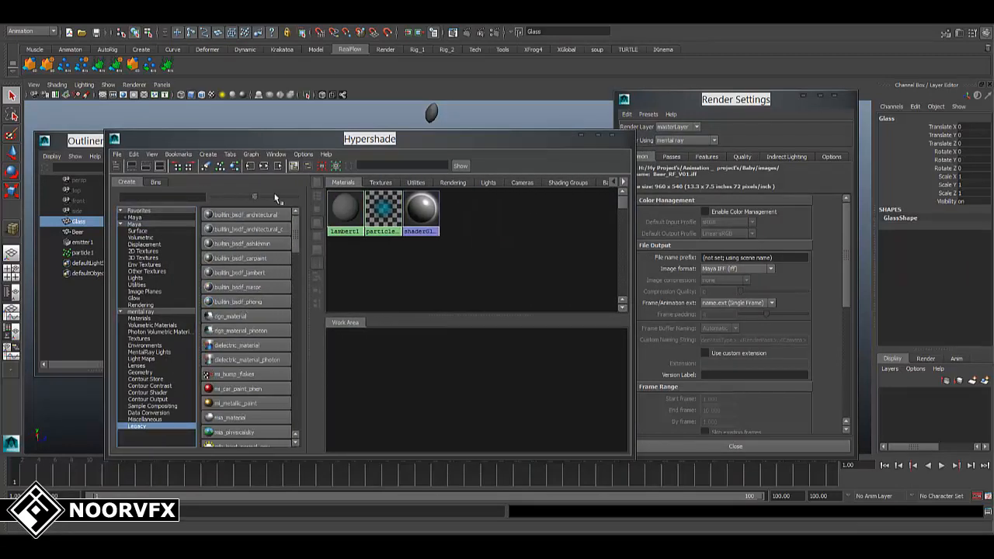
{"action": "left_click_drag", "start_coordinate": [254, 197], "coordinate": [295, 197]}
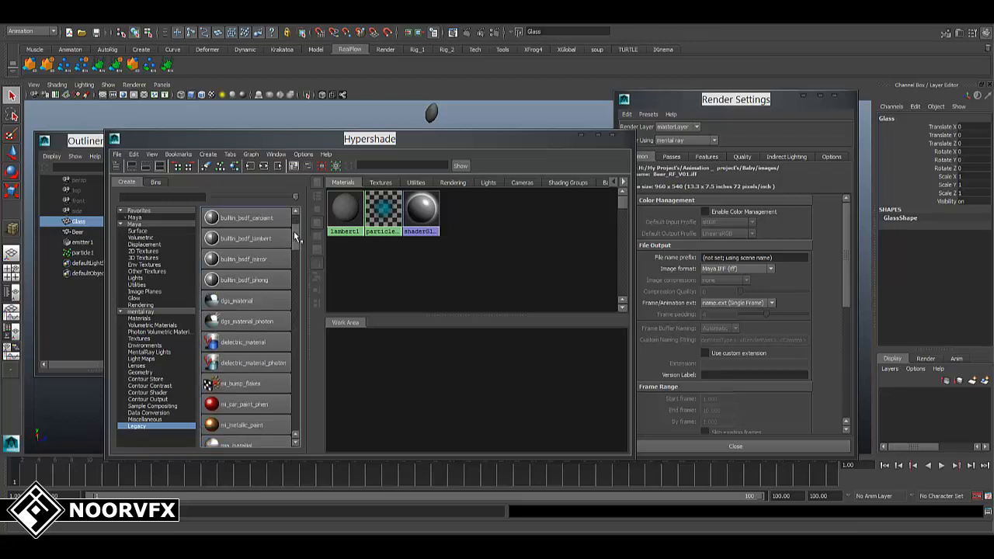
{"action": "left_click_drag", "start_coordinate": [294, 232], "coordinate": [294, 237]}
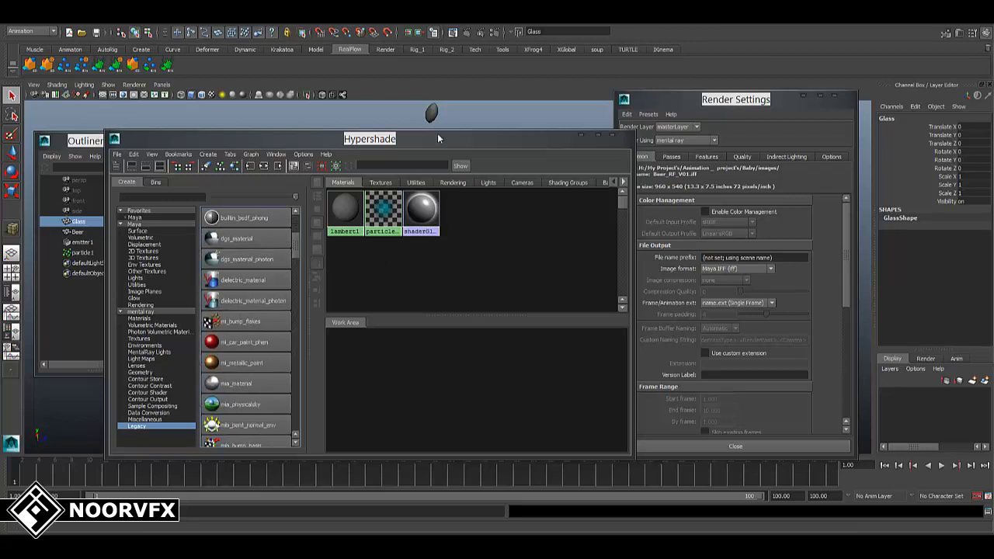
{"action": "left_click_drag", "start_coordinate": [439, 134], "coordinate": [389, 103]}
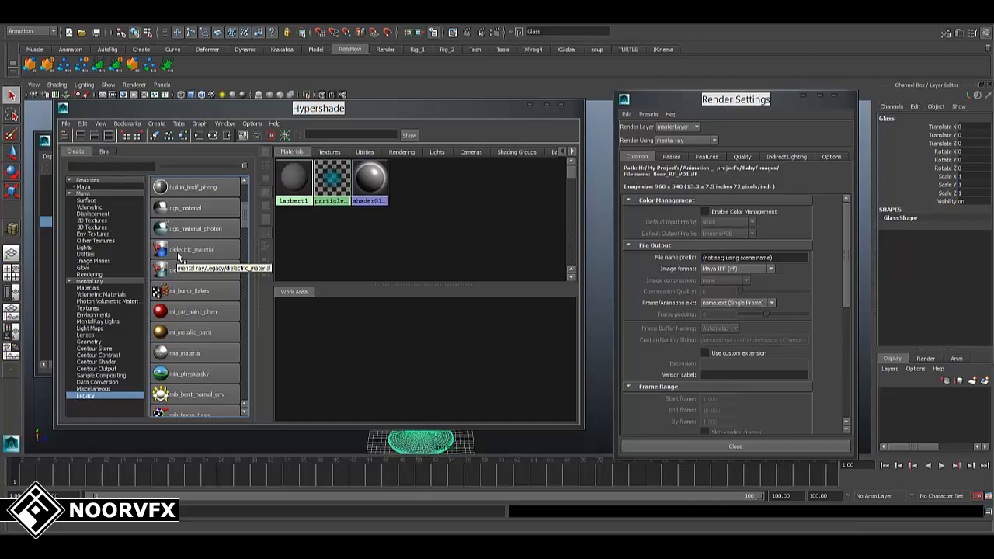
{"action": "left_click", "coordinate": [177, 251]}
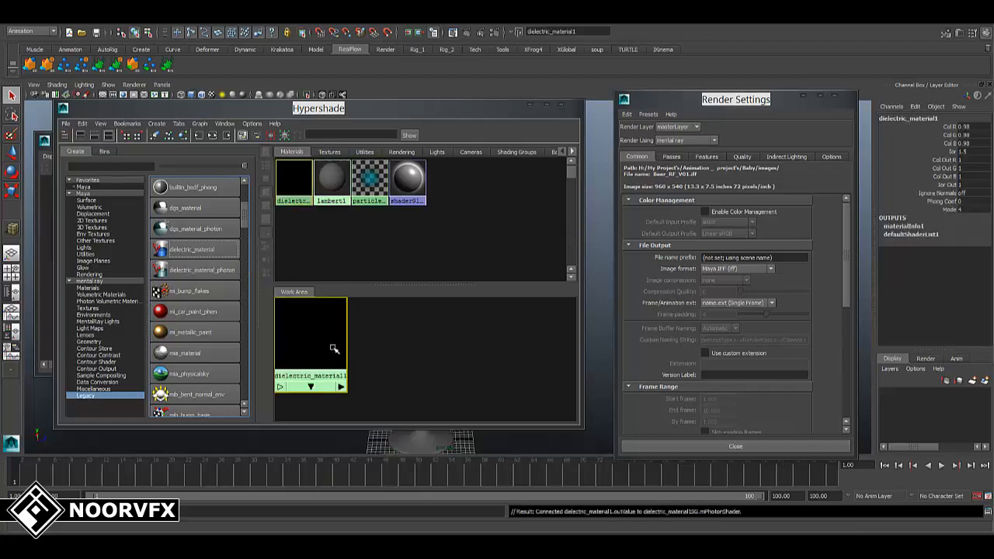
{"action": "mouse_move", "coordinate": [334, 345]}
{"action": "left_mouse_down"}
{"action": "mouse_move", "coordinate": [353, 347]}
{"action": "mouse_move", "coordinate": [347, 359]}
{"action": "left_mouse_up"}
{"action": "double_click", "coordinate": [346, 366]}
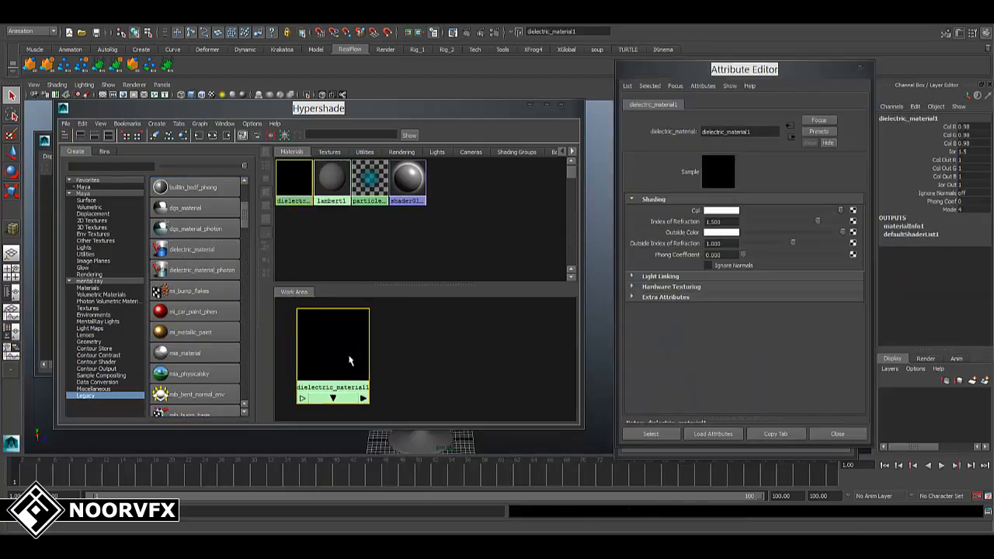
Assign the new dielectric material to the glass in the viewport.
{"action": "left_click", "coordinate": [528, 106]}
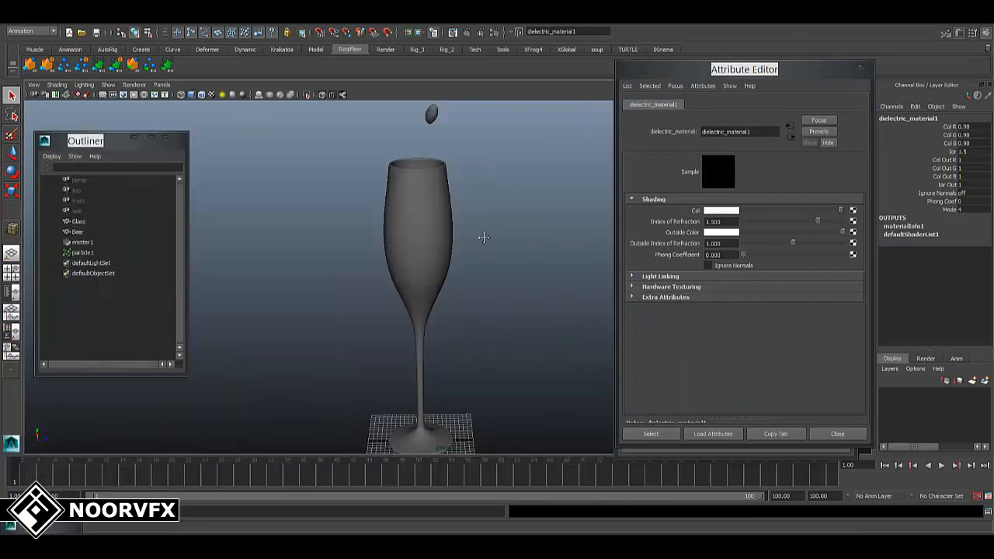
{"action": "middle_click_drag", "start_coordinate": [484, 238], "coordinate": [477, 260], "text": "alt"}
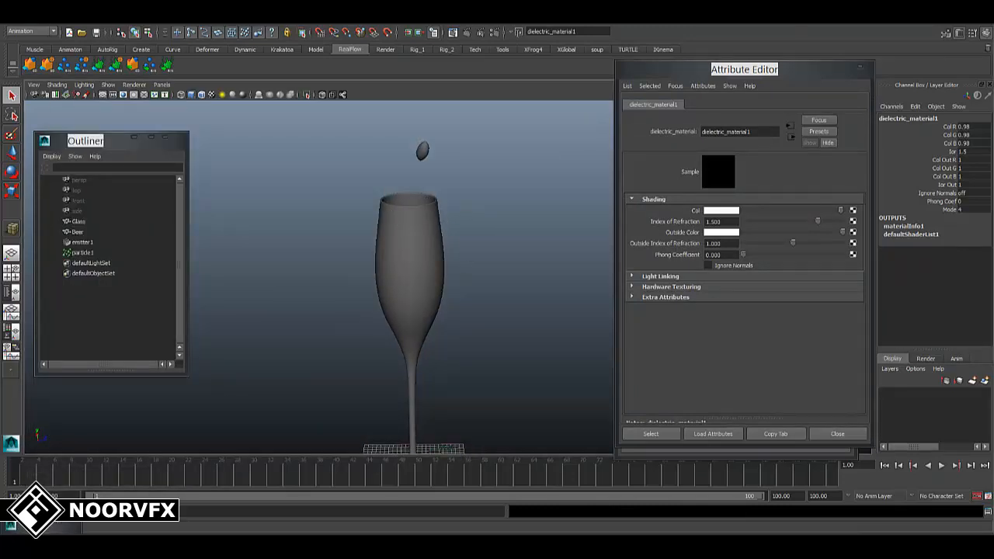
{"action": "left_click", "coordinate": [30, 524]}
{"action": "left_click_drag", "start_coordinate": [454, 109], "coordinate": [813, 142]}
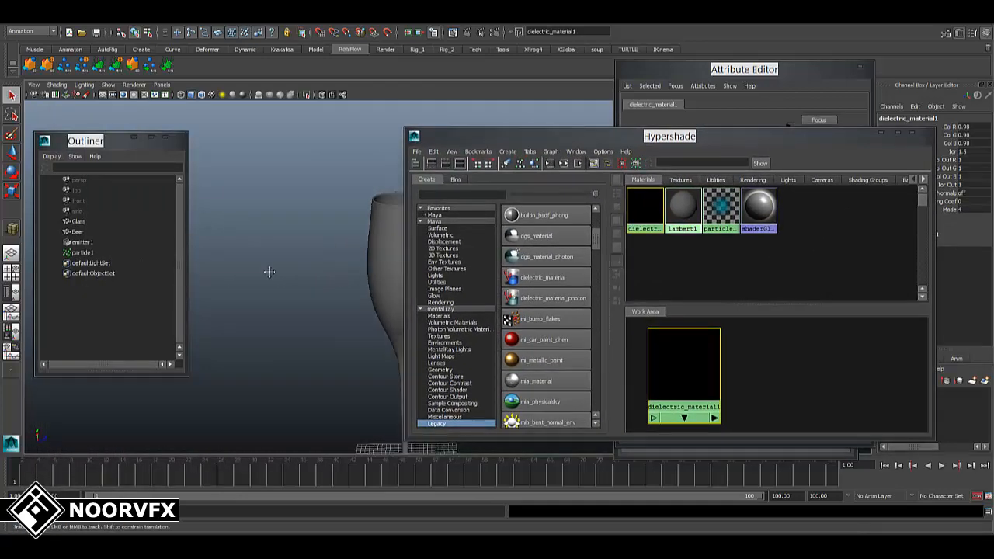
{"action": "middle_click_drag", "start_coordinate": [268, 271], "coordinate": [167, 272], "text": "alt"}
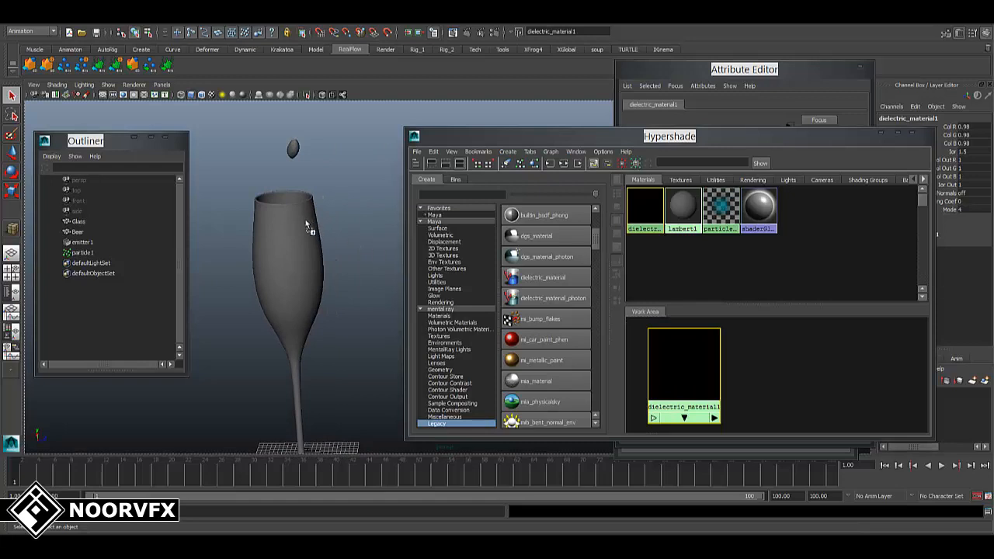
{"action": "middle_click_drag", "start_coordinate": [303, 206], "coordinate": [304, 210]}
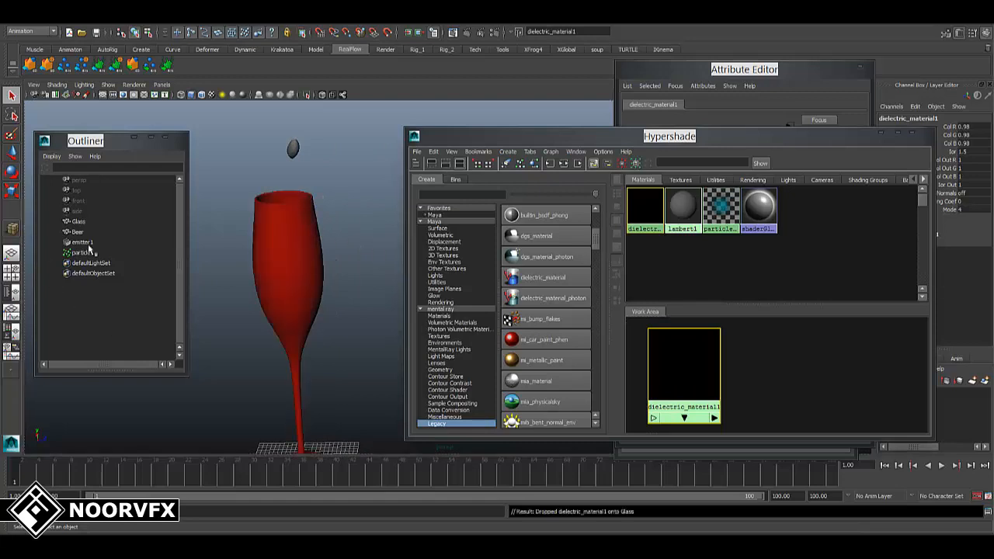
Clear the Hypershade from view and rename the dielectric material as Beer_Mtl.
{"action": "left_click_drag", "start_coordinate": [853, 134], "coordinate": [575, 129]}
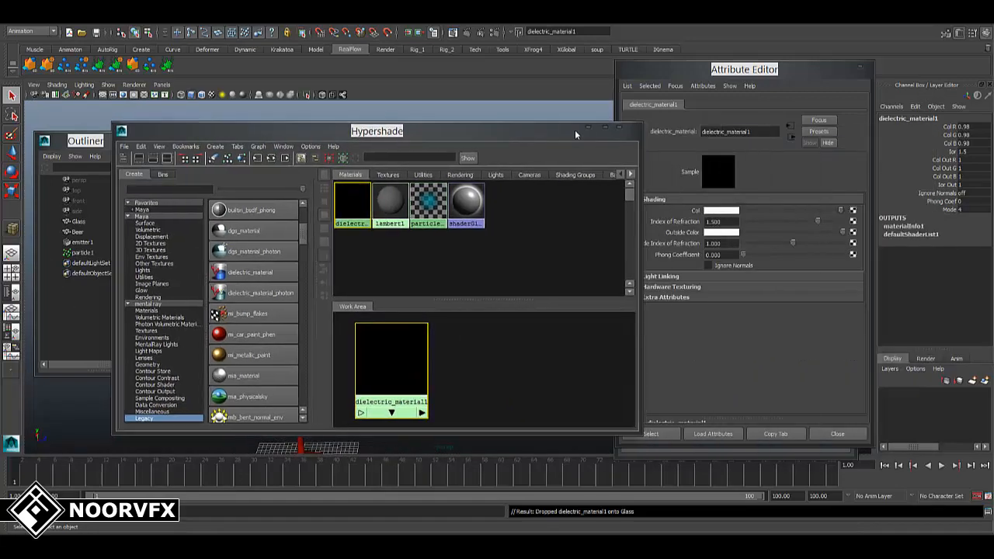
{"action": "left_click", "coordinate": [587, 129]}
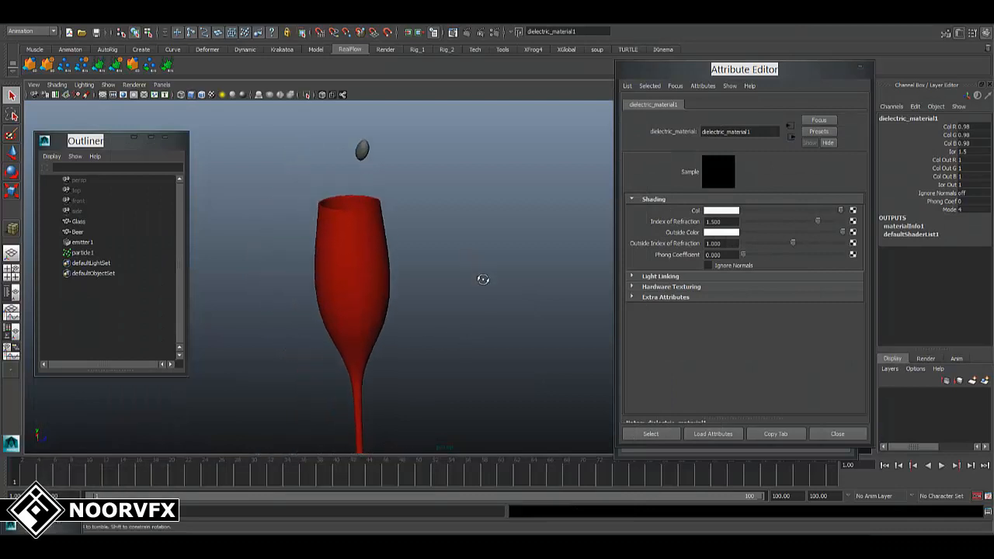
{"action": "left_click_drag", "start_coordinate": [486, 303], "coordinate": [369, 247], "text": "alt"}
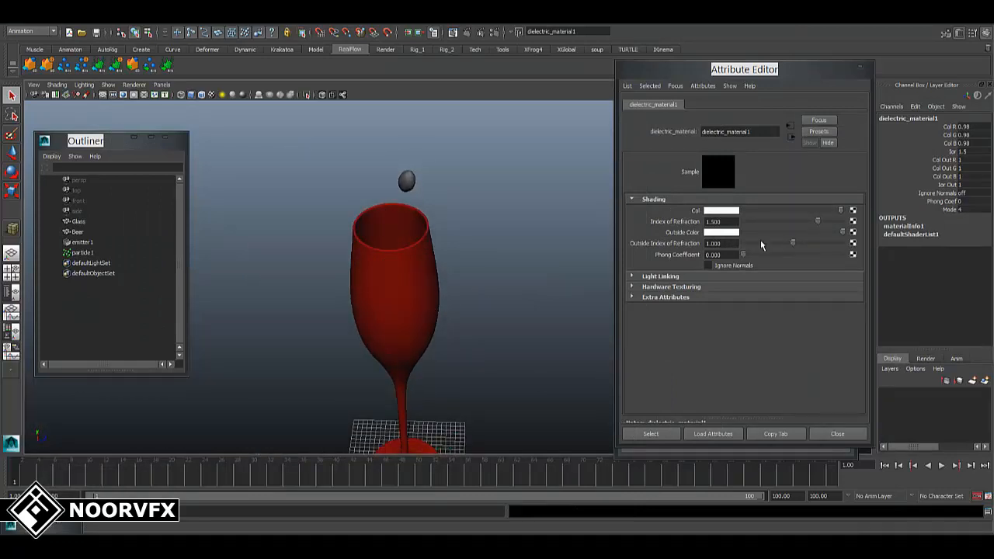
{"action": "double_click", "coordinate": [759, 131]}
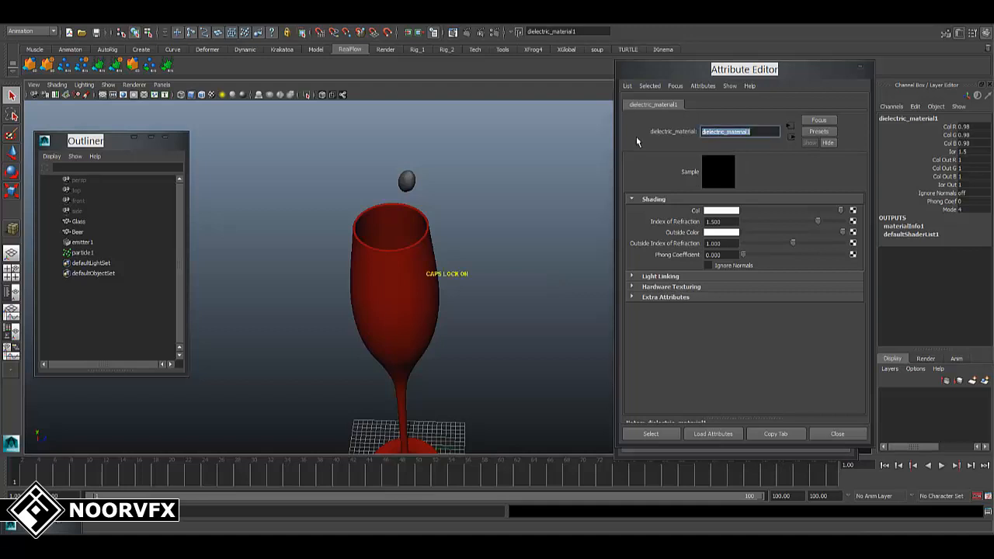
{"action": "type", "text": "Beer_M"}
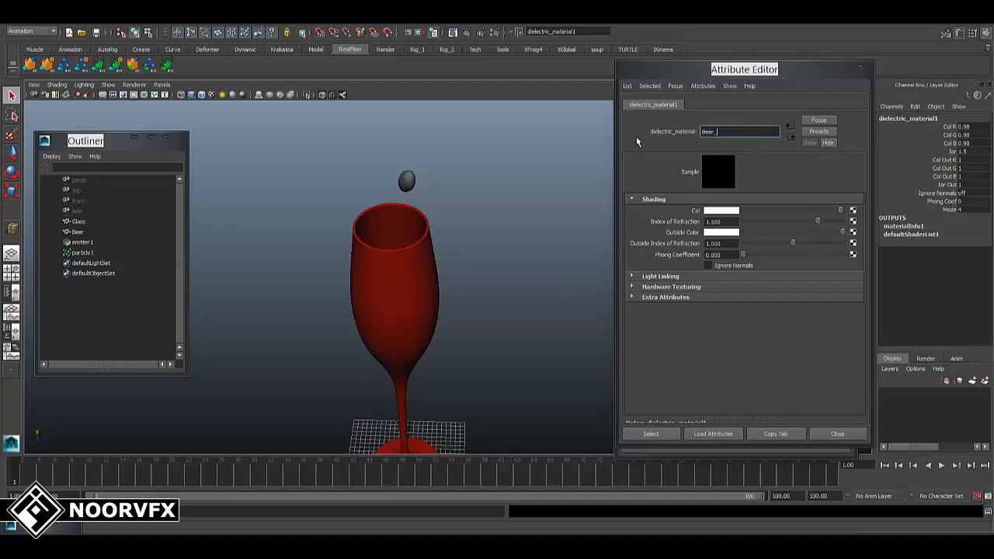
{"action": "type", "text": "tl"}
{"action": "key", "text": "Return"}
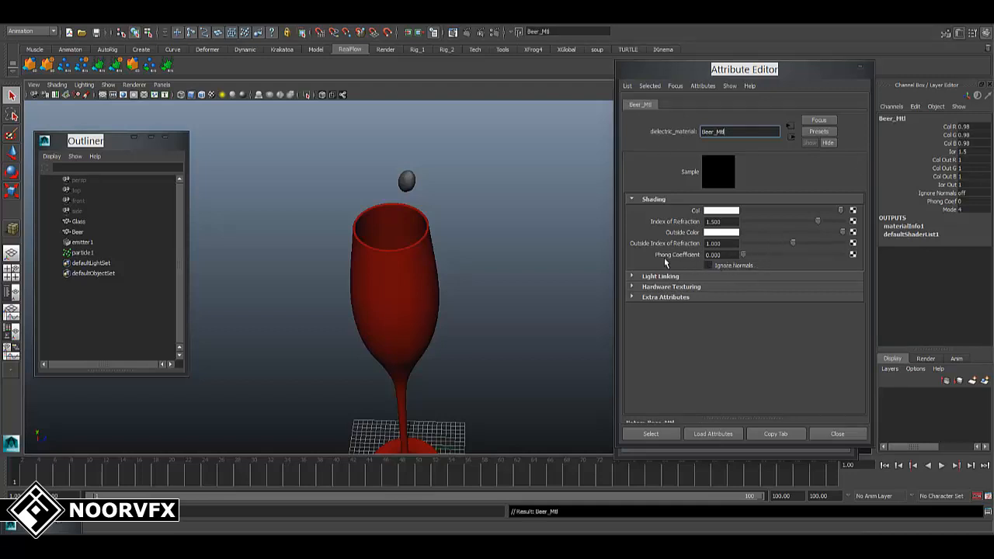
Set Beer_Mtl's Phong Coefficient to 85 and its Outside Index of Refraction to 1.5.
{"action": "left_click_drag", "start_coordinate": [744, 254], "coordinate": [826, 258]}
{"action": "double_click", "coordinate": [722, 254]}
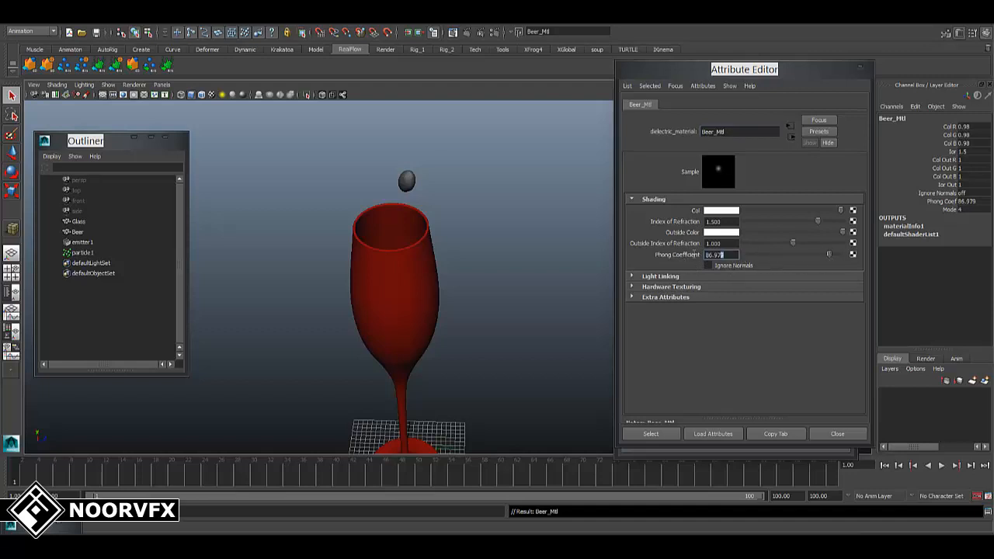
{"action": "type", "text": "85"}
{"action": "key", "text": "Return"}
{"action": "left_click_drag", "start_coordinate": [403, 247], "coordinate": [420, 279], "text": "alt"}
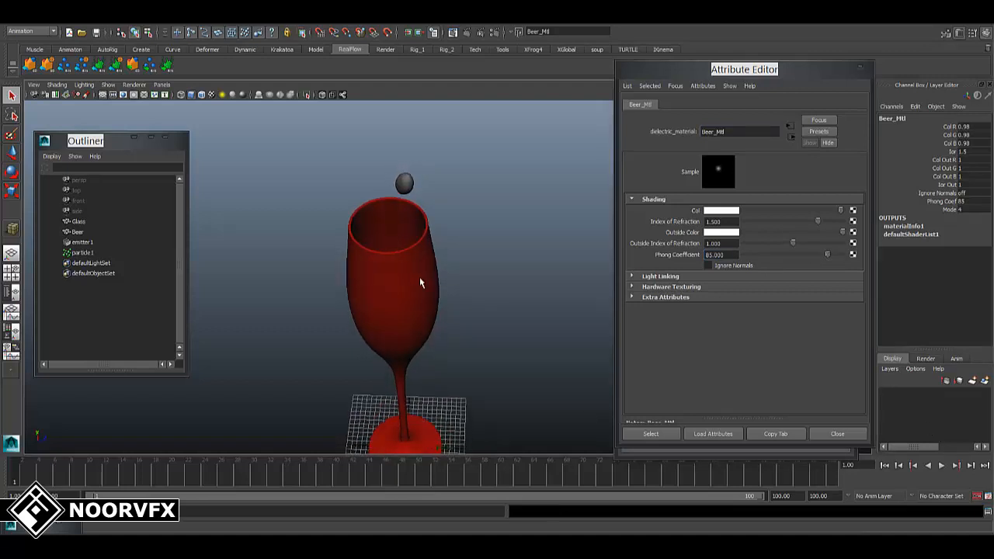
{"action": "double_click", "coordinate": [720, 243]}
{"action": "type", "text": "1.500"}
{"action": "key", "text": "Return"}
{"action": "left_click_drag", "start_coordinate": [485, 247], "coordinate": [489, 185], "text": "alt"}
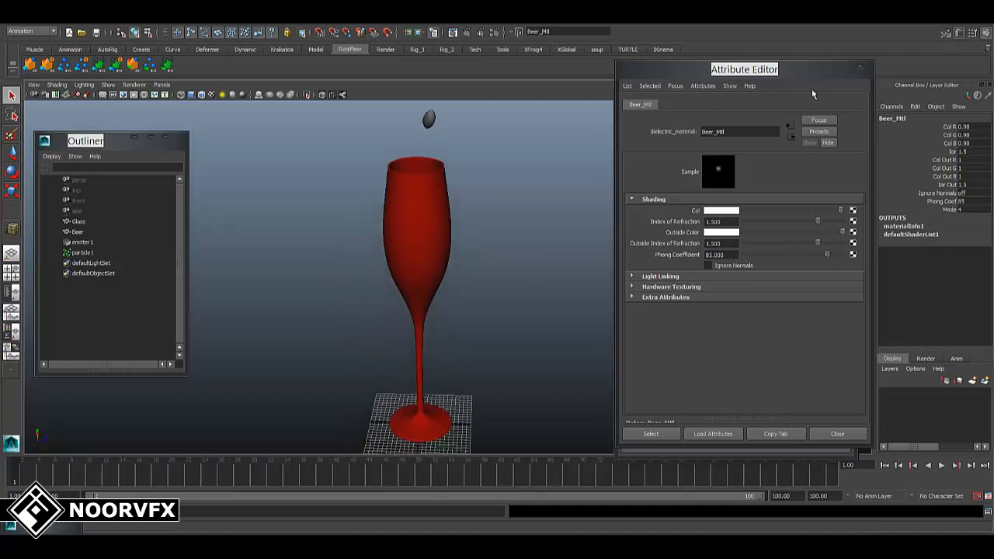
Put the material attributes away and set the Unified Sampling quality to 1 in the mental ray Render Settings.
{"action": "left_click", "coordinate": [859, 69]}
{"action": "left_click_drag", "start_coordinate": [523, 290], "coordinate": [526, 275], "text": "alt"}
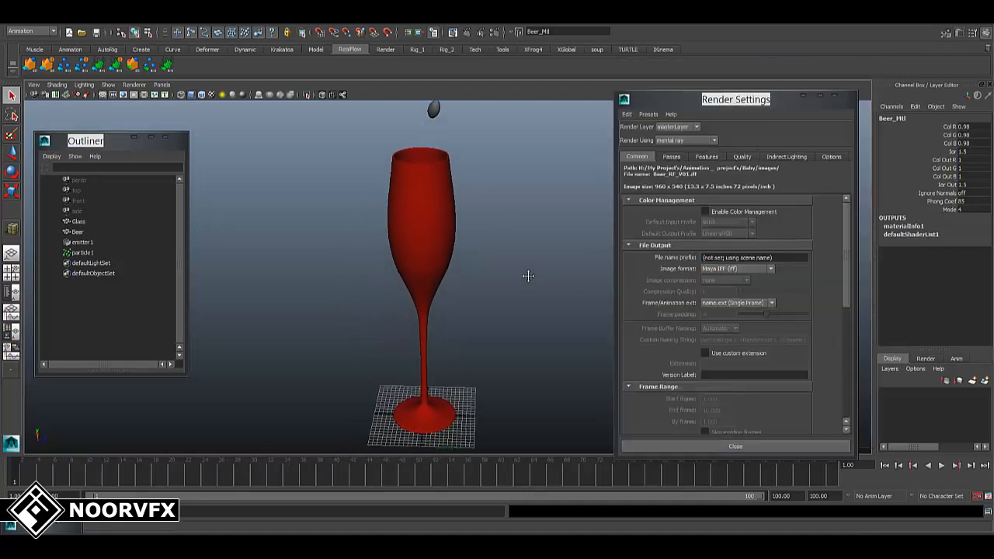
{"action": "left_click", "coordinate": [835, 98]}
{"action": "left_click", "coordinate": [495, 32]}
{"action": "left_click", "coordinate": [743, 157]}
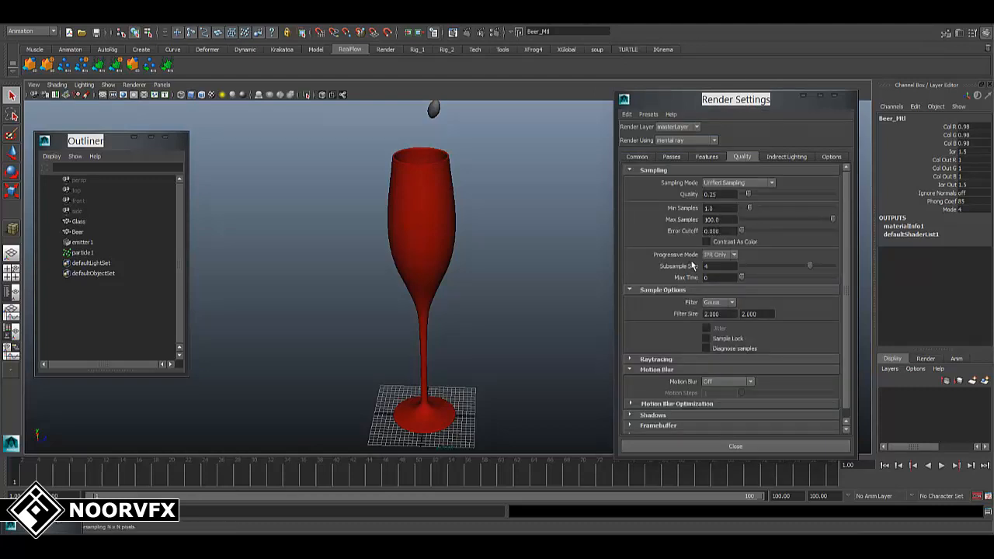
{"action": "left_click_drag", "start_coordinate": [757, 101], "coordinate": [755, 93]}
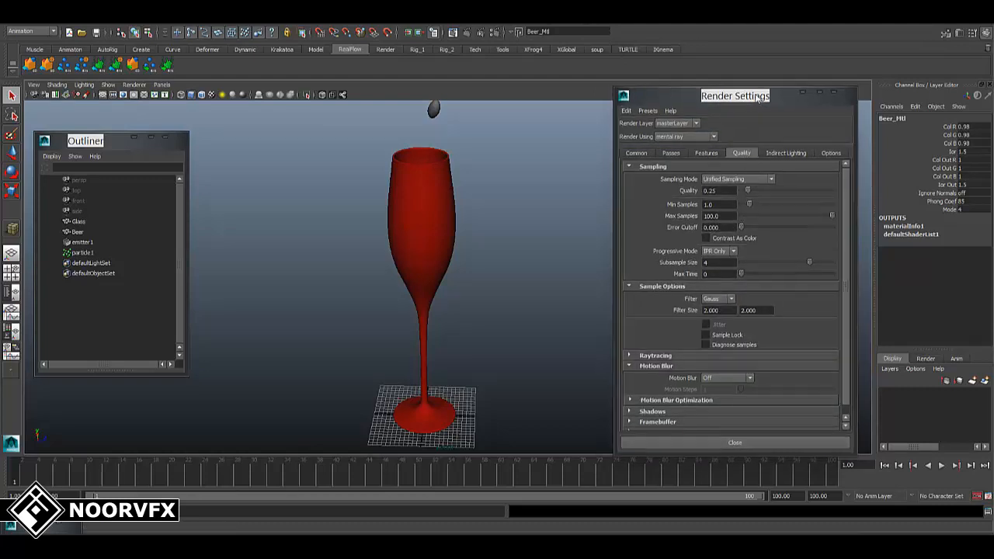
{"action": "double_click", "coordinate": [727, 184]}
{"action": "type", "text": "1"}
{"action": "key", "text": "Return"}
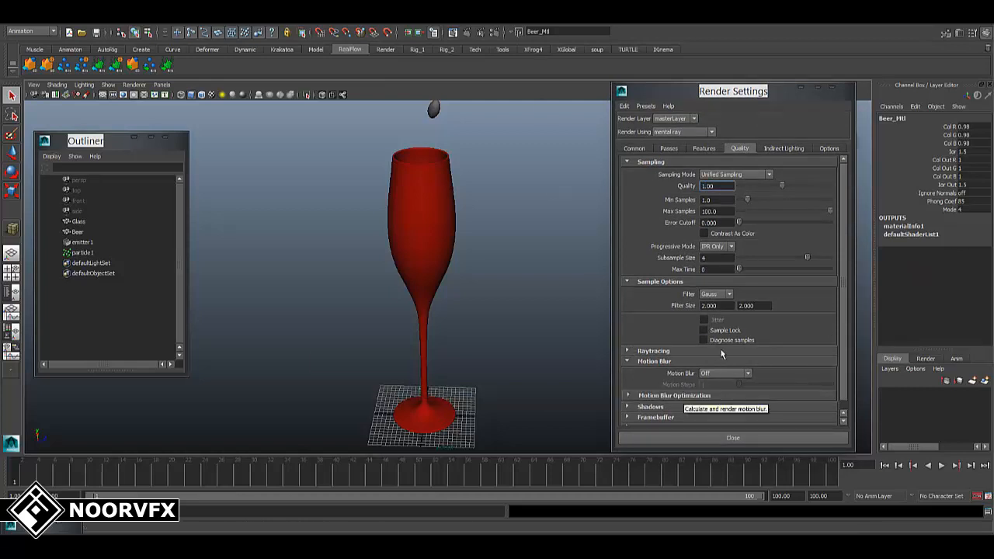
Enable Sample Lock in the mental ray sample options and show the resolution gate with the glass framed larger in the viewport.
{"action": "left_click", "coordinate": [723, 333]}
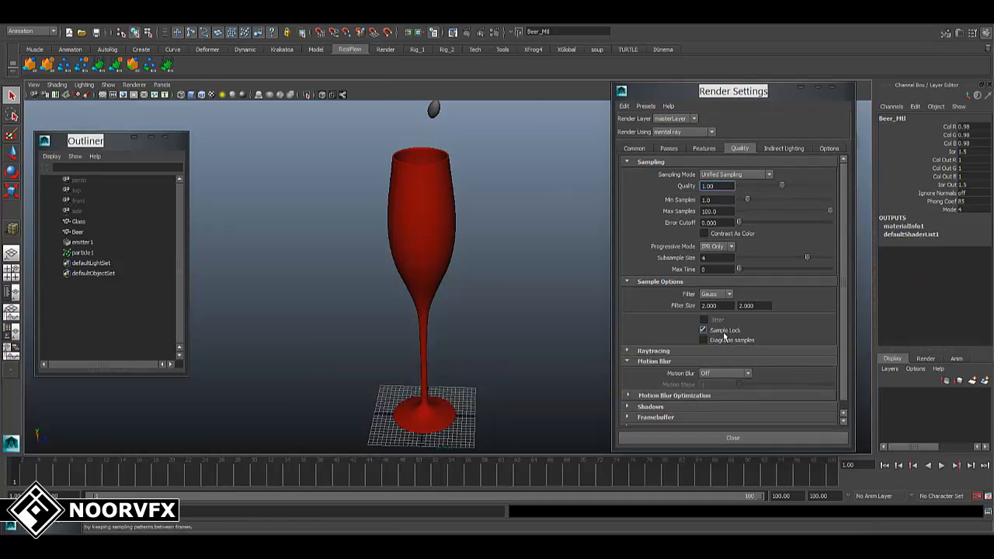
{"action": "right_click_drag", "start_coordinate": [495, 193], "coordinate": [507, 157], "text": "alt"}
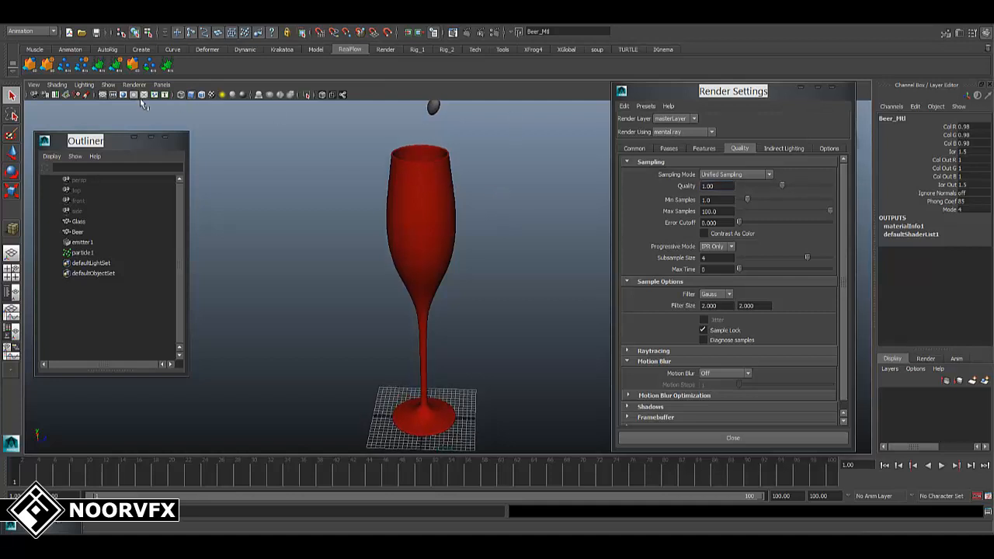
{"action": "left_click", "coordinate": [125, 94]}
{"action": "right_click_drag", "start_coordinate": [449, 305], "coordinate": [502, 336], "text": "alt"}
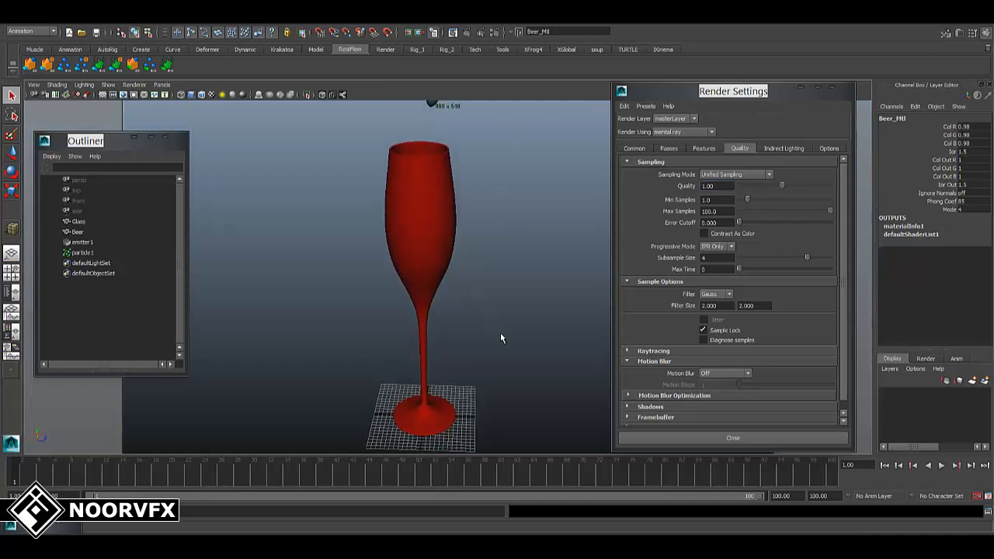
{"action": "left_click_drag", "start_coordinate": [503, 319], "coordinate": [504, 316], "text": "alt"}
{"action": "right_click_drag", "start_coordinate": [503, 316], "coordinate": [541, 337], "text": "alt"}
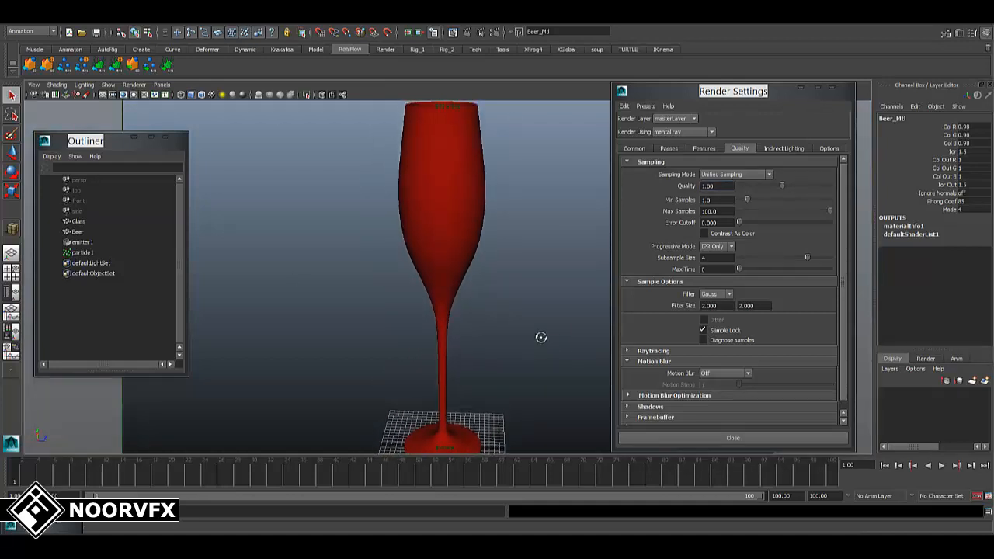
Render the framed perspective view of the glass with mental ray in the Render View.
{"action": "left_click", "coordinate": [453, 32]}
{"action": "left_click", "coordinate": [264, 103]}
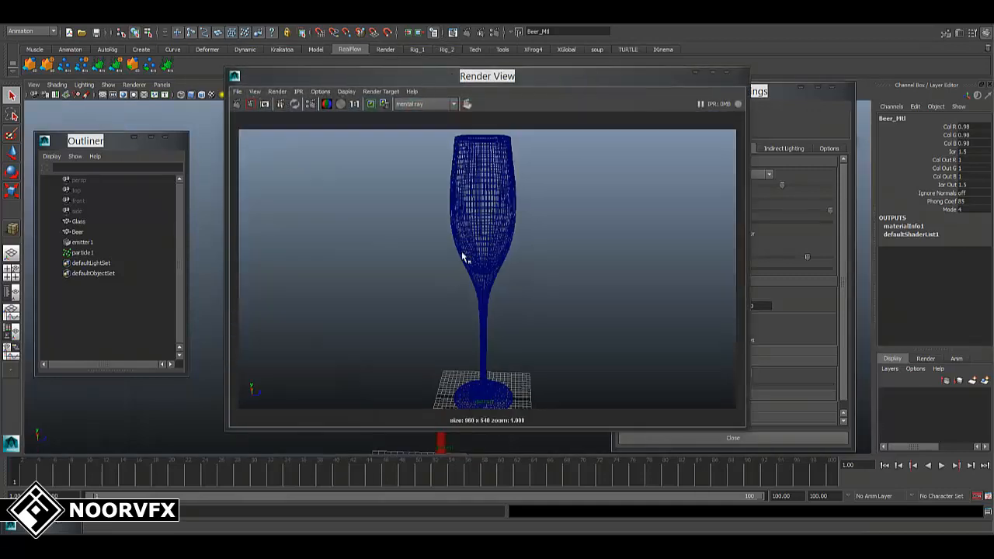
{"action": "left_click", "coordinate": [236, 103]}
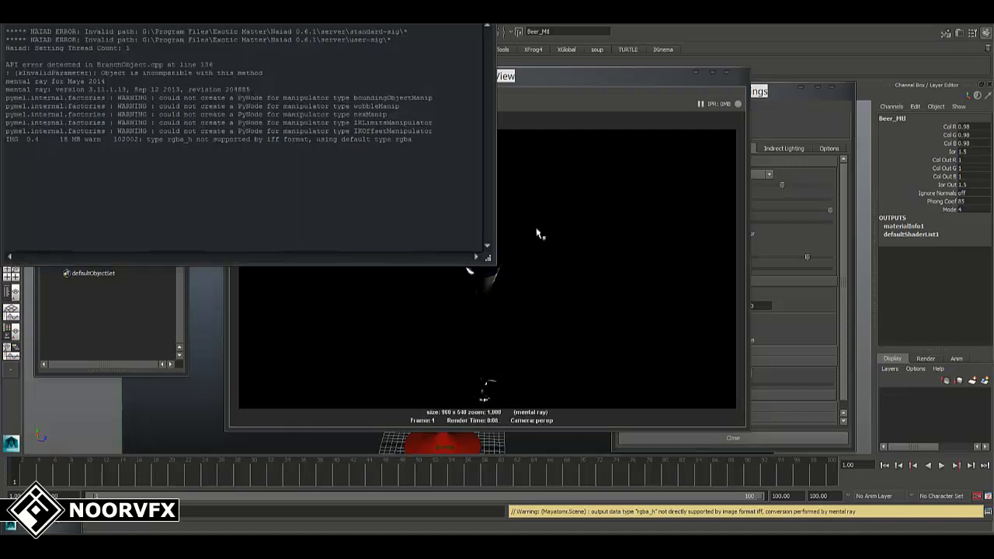
{"action": "left_click", "coordinate": [489, 325]}
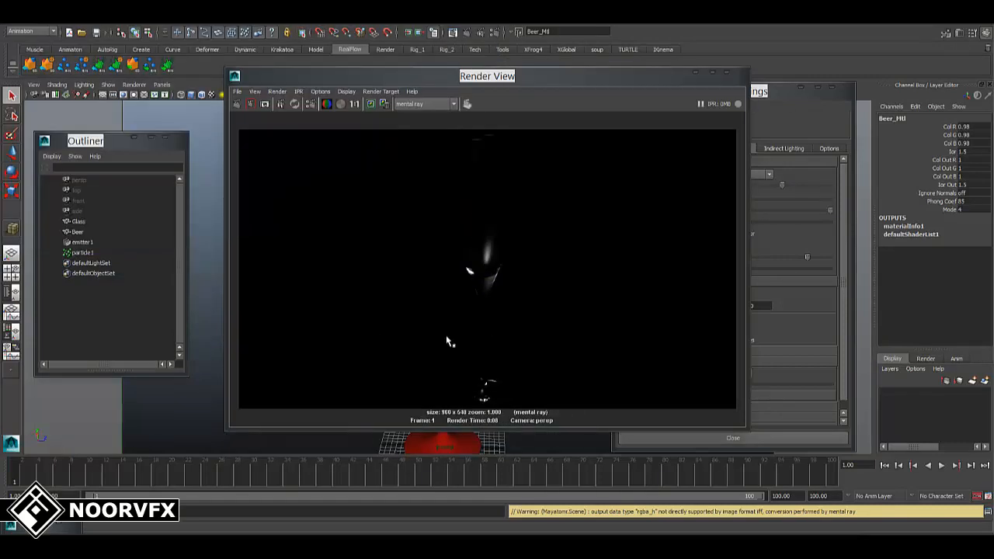
Compare the render's alpha channel with its RGB image, close the Render View and clear the selection.
{"action": "left_click", "coordinate": [340, 104]}
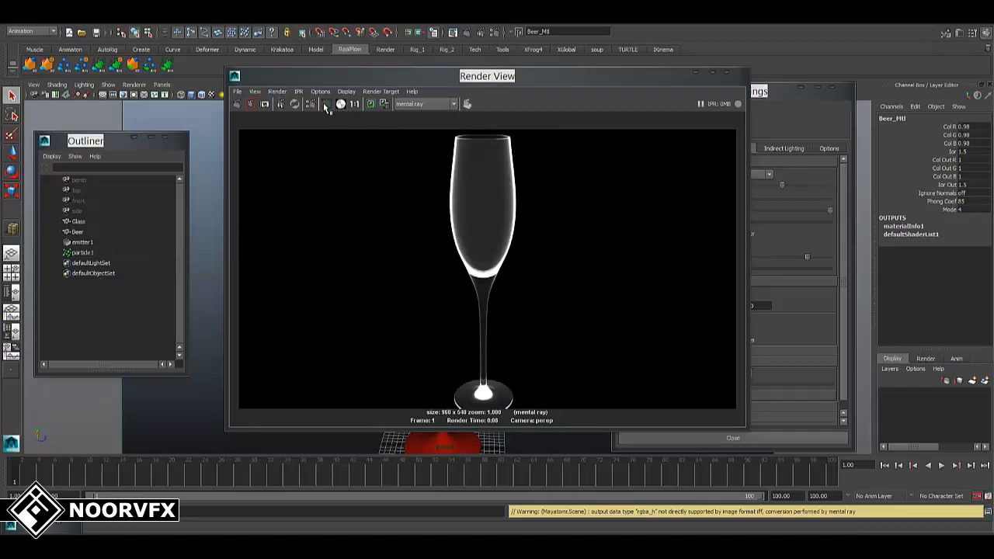
{"action": "left_click", "coordinate": [326, 106]}
{"action": "left_click", "coordinate": [341, 105]}
{"action": "left_click", "coordinate": [328, 106]}
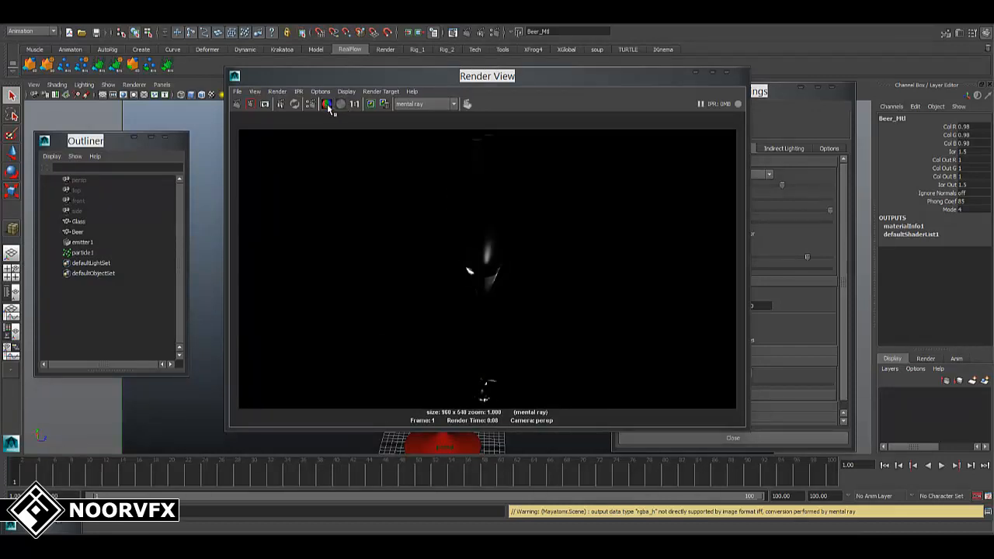
{"action": "left_click", "coordinate": [726, 73]}
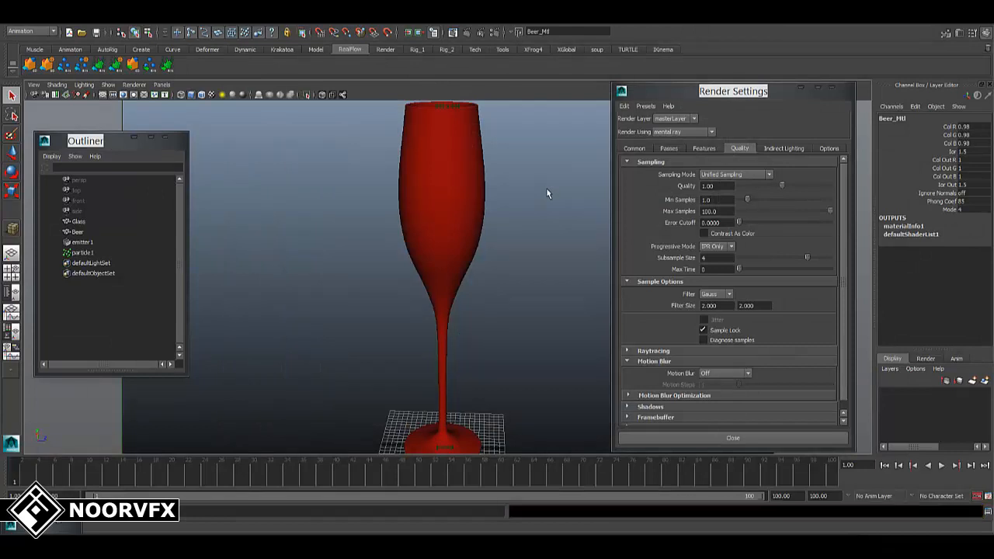
{"action": "left_click", "coordinate": [551, 200]}
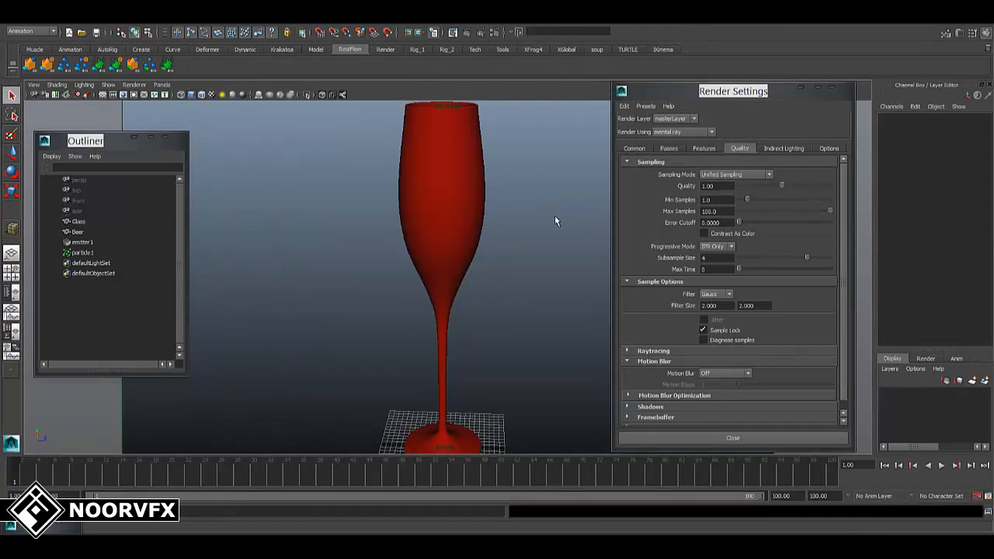
Create an image-based lighting node from the mental ray indirect lighting environment settings.
{"action": "left_click", "coordinate": [783, 149]}
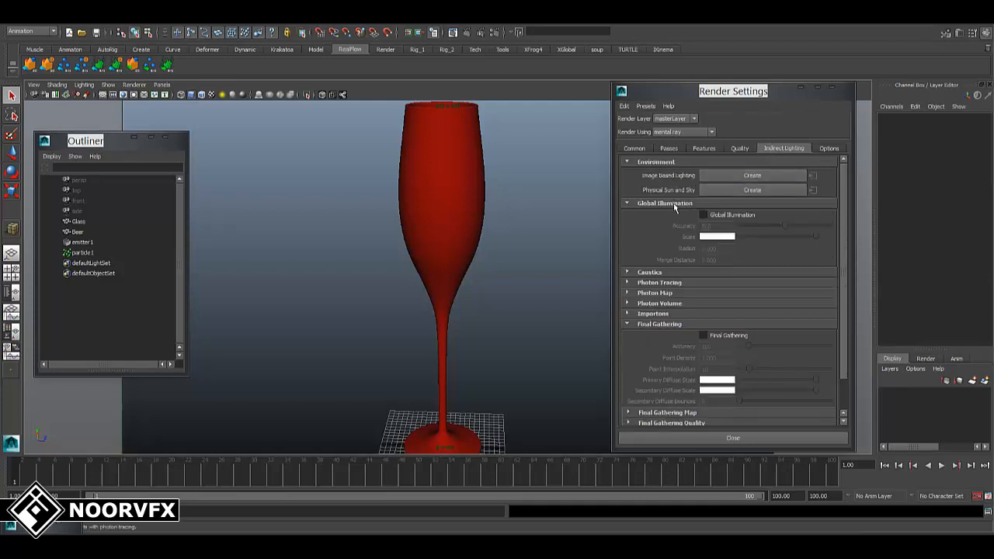
{"action": "left_click", "coordinate": [742, 176]}
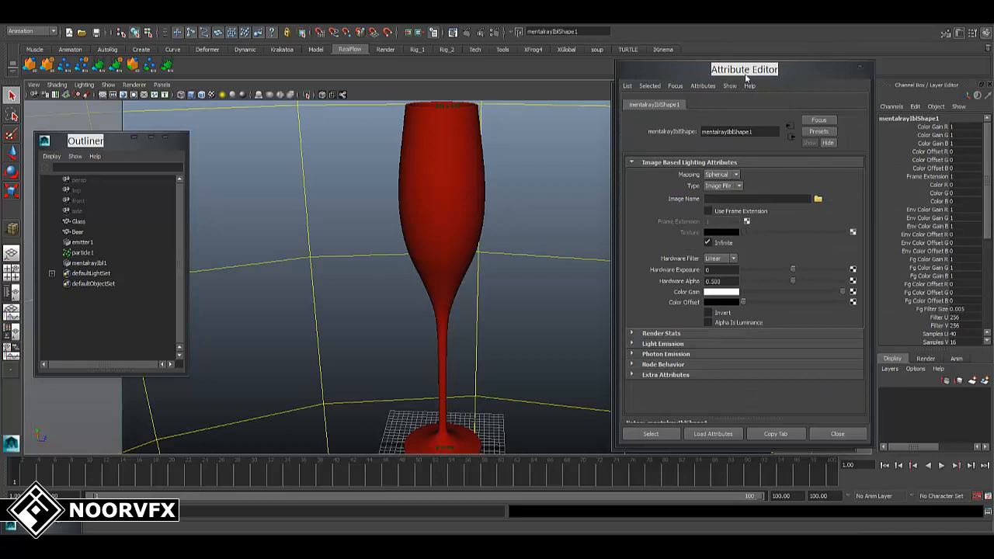
{"action": "left_click_drag", "start_coordinate": [745, 76], "coordinate": [753, 76]}
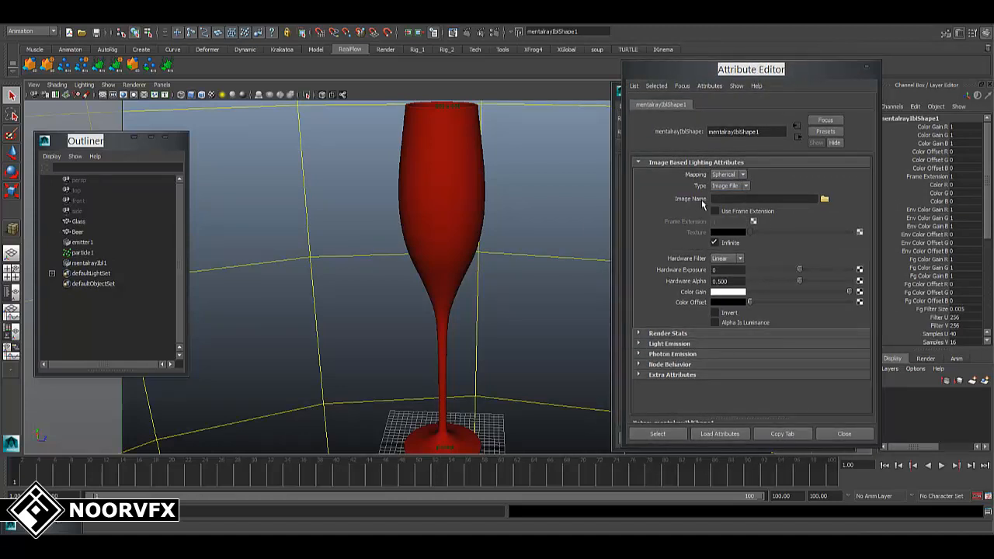
Load kitchen_cross.hdr from G:\Beer\sourceimages as the lighting sphere's image and put its attributes away.
{"action": "left_click", "coordinate": [825, 200]}
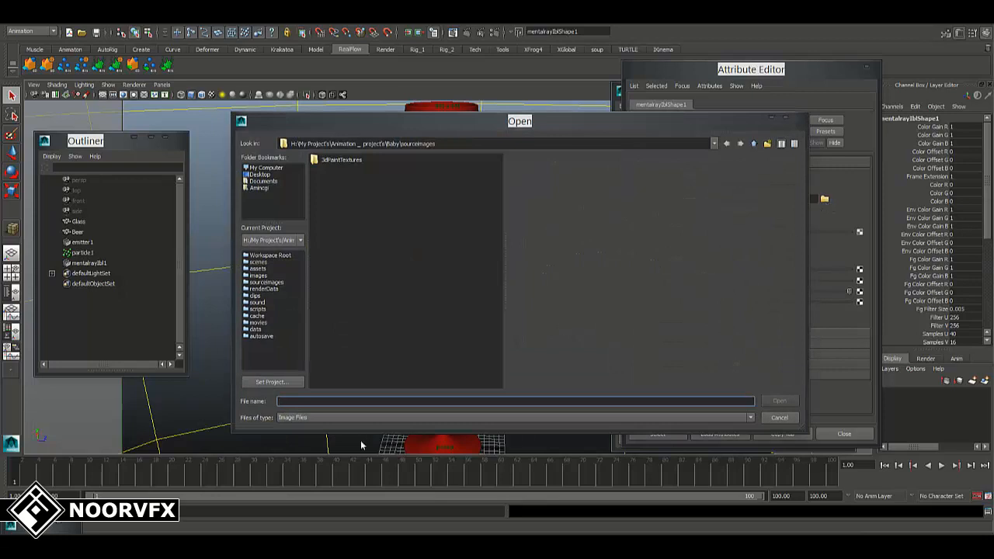
{"action": "type", "text": "G:\\Beer\\sourceimages"}
{"action": "key", "text": "Return"}
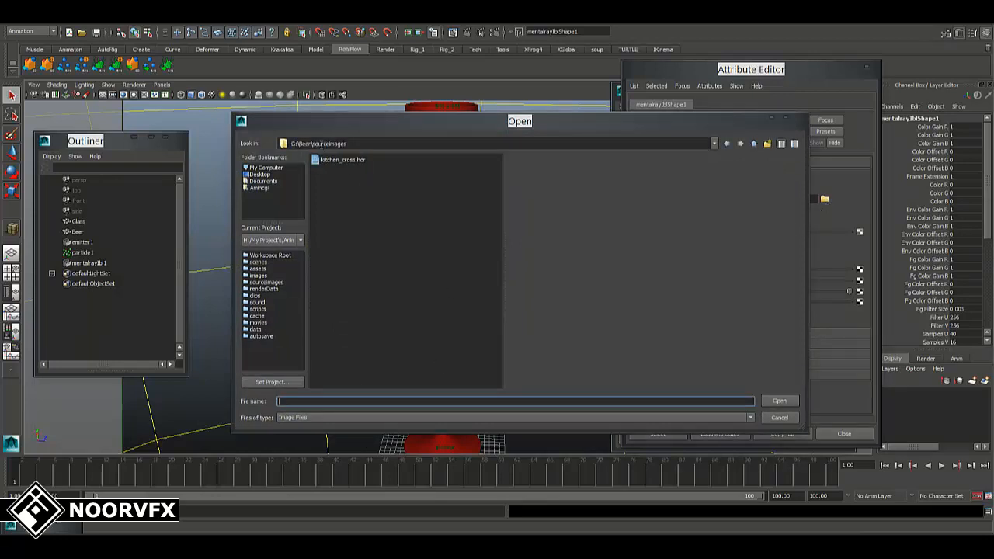
{"action": "left_click", "coordinate": [328, 160]}
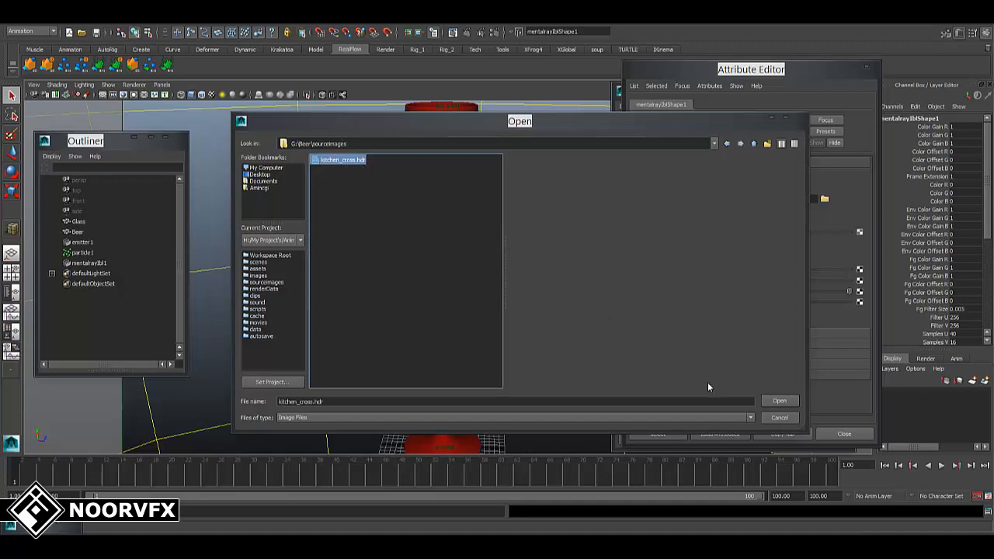
{"action": "left_click", "coordinate": [789, 403]}
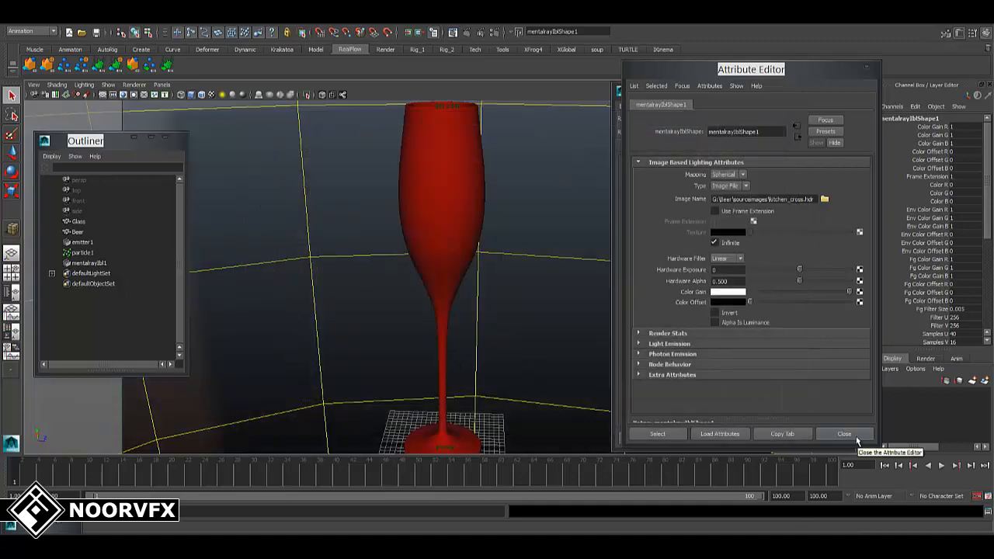
{"action": "left_click", "coordinate": [865, 69]}
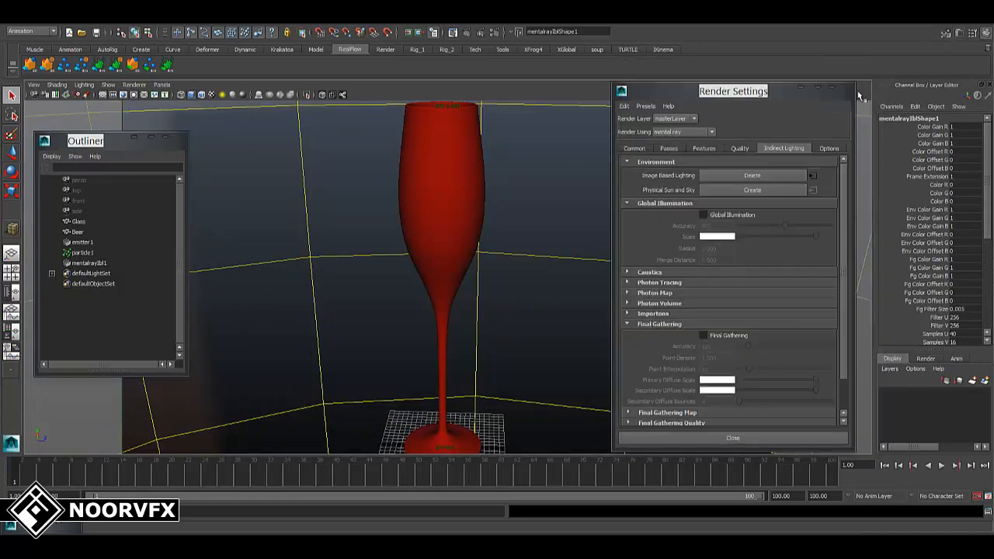
Rotate the image-based lighting sphere around the glass to about -234 degrees on Y.
{"action": "left_click", "coordinate": [586, 194]}
{"action": "left_click", "coordinate": [939, 160]}
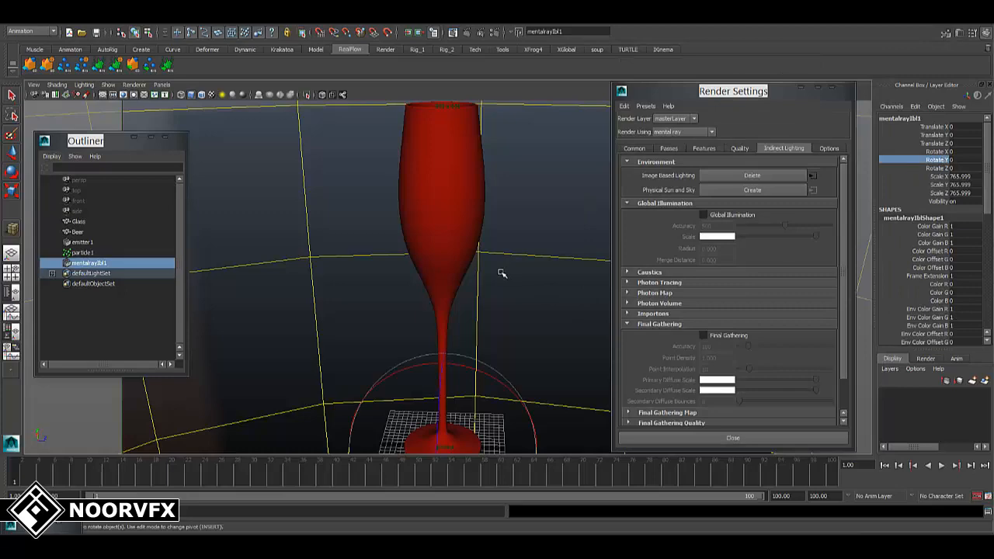
{"action": "middle_click_drag", "start_coordinate": [501, 272], "coordinate": [432, 289]}
{"action": "key", "text": "ctrl+z"}
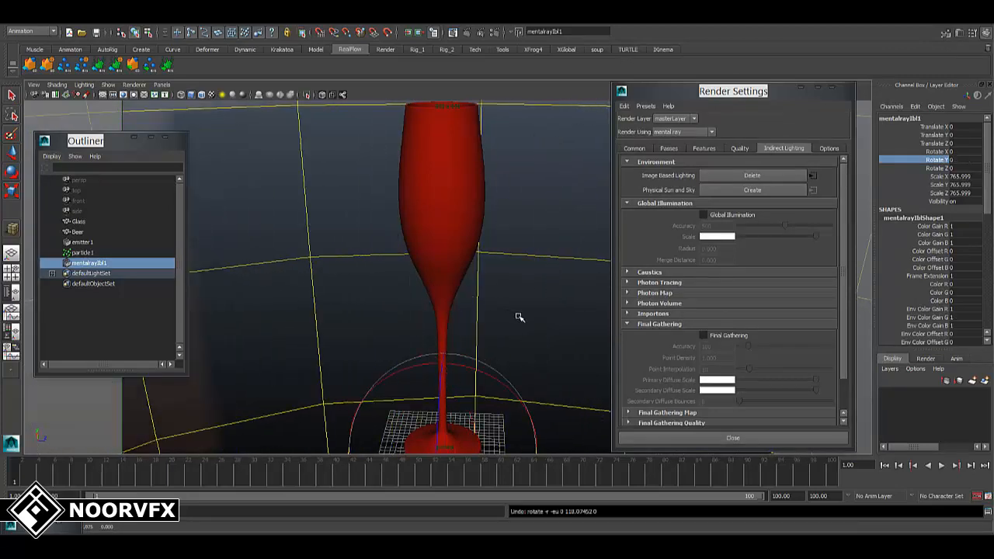
{"action": "right_click_drag", "start_coordinate": [538, 344], "coordinate": [171, 136], "text": "alt"}
{"action": "right_click_drag", "start_coordinate": [504, 279], "coordinate": [389, 226], "text": "alt"}
{"action": "left_click_drag", "start_coordinate": [497, 272], "coordinate": [453, 274], "text": "alt"}
{"action": "right_click_drag", "start_coordinate": [452, 273], "coordinate": [566, 366], "text": "alt"}
{"action": "middle_click_drag", "start_coordinate": [458, 366], "coordinate": [395, 364]}
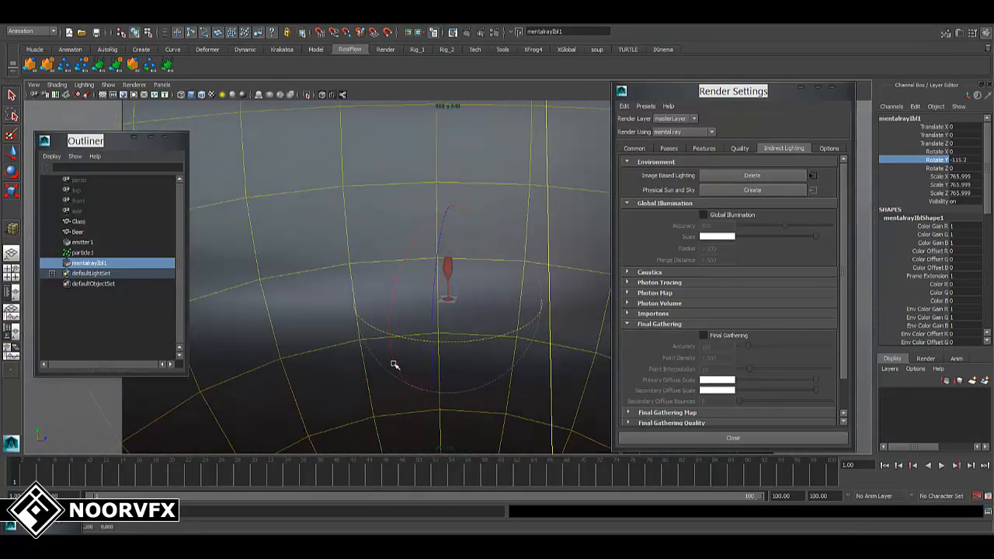
{"action": "right_click_drag", "start_coordinate": [496, 288], "coordinate": [342, 171], "text": "alt"}
{"action": "left_click_drag", "start_coordinate": [493, 235], "coordinate": [489, 263], "text": "alt"}
{"action": "middle_click_drag", "start_coordinate": [489, 263], "coordinate": [412, 275], "text": "alt"}
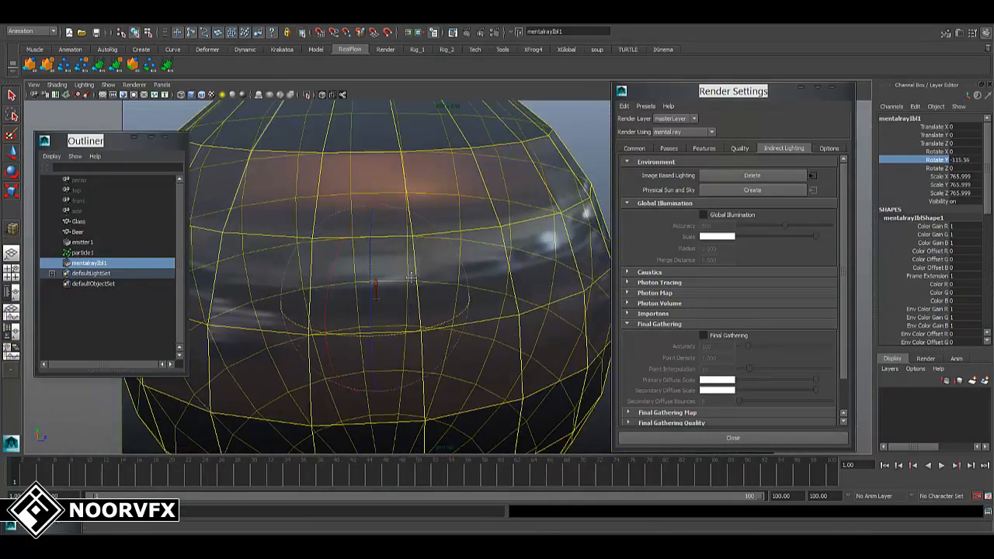
{"action": "middle_click_drag", "start_coordinate": [497, 308], "coordinate": [621, 311]}
Move the image-based lighting sphere down to about -185 on Y.
{"action": "key", "text": "w"}
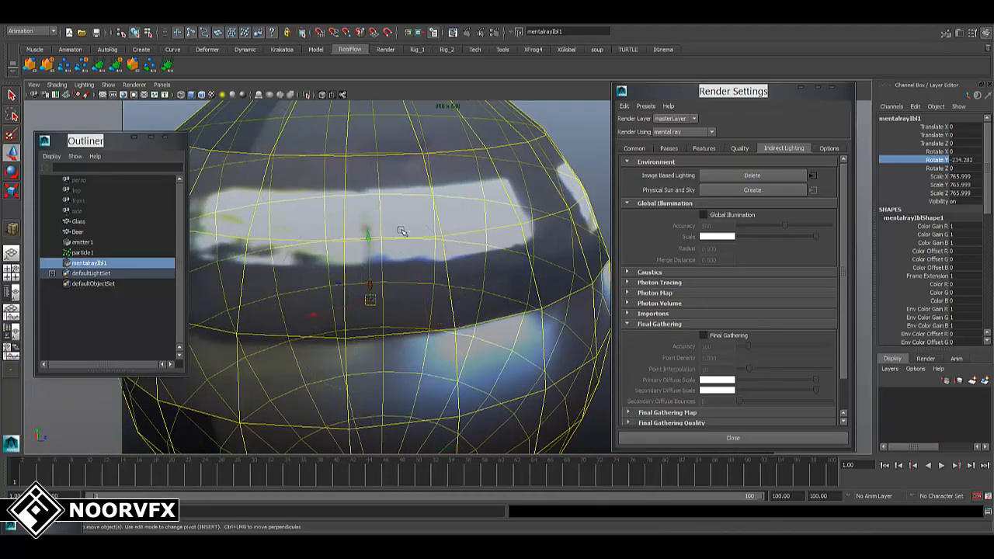
{"action": "left_click_drag", "start_coordinate": [365, 273], "coordinate": [365, 275]}
{"action": "left_click_drag", "start_coordinate": [368, 236], "coordinate": [371, 287]}
Frame the glass bowl close up from the side against the HDR background and create a camera from that view.
{"action": "right_click_drag", "start_coordinate": [395, 268], "coordinate": [481, 264], "text": "alt"}
{"action": "middle_click_drag", "start_coordinate": [497, 261], "coordinate": [577, 217], "text": "alt"}
{"action": "left_click_drag", "start_coordinate": [577, 218], "coordinate": [457, 171], "text": "alt"}
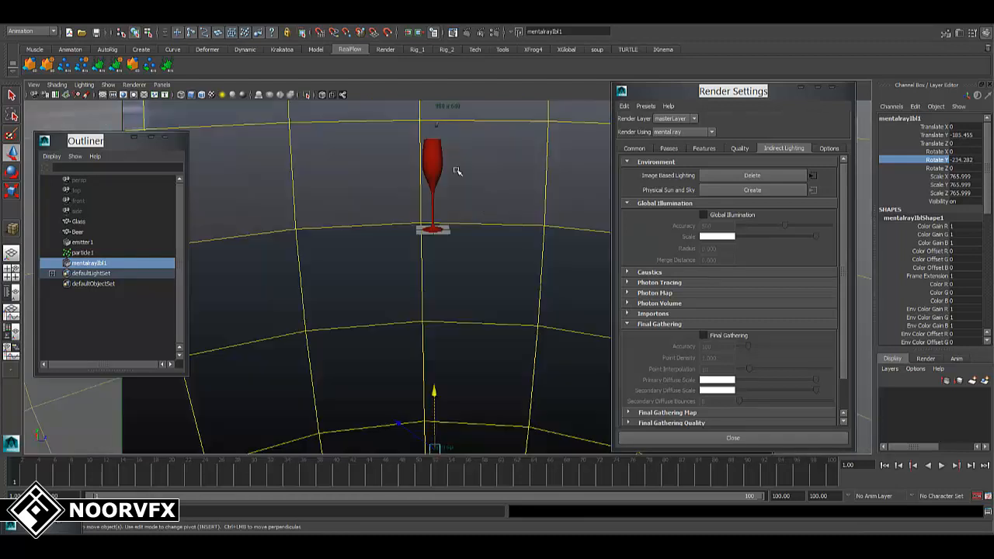
{"action": "middle_click_drag", "start_coordinate": [458, 171], "coordinate": [453, 241], "text": "alt"}
{"action": "right_click_drag", "start_coordinate": [452, 241], "coordinate": [475, 247], "text": "alt"}
{"action": "left_click_drag", "start_coordinate": [475, 247], "coordinate": [427, 213], "text": "alt"}
{"action": "middle_click_drag", "start_coordinate": [427, 213], "coordinate": [508, 349], "text": "alt"}
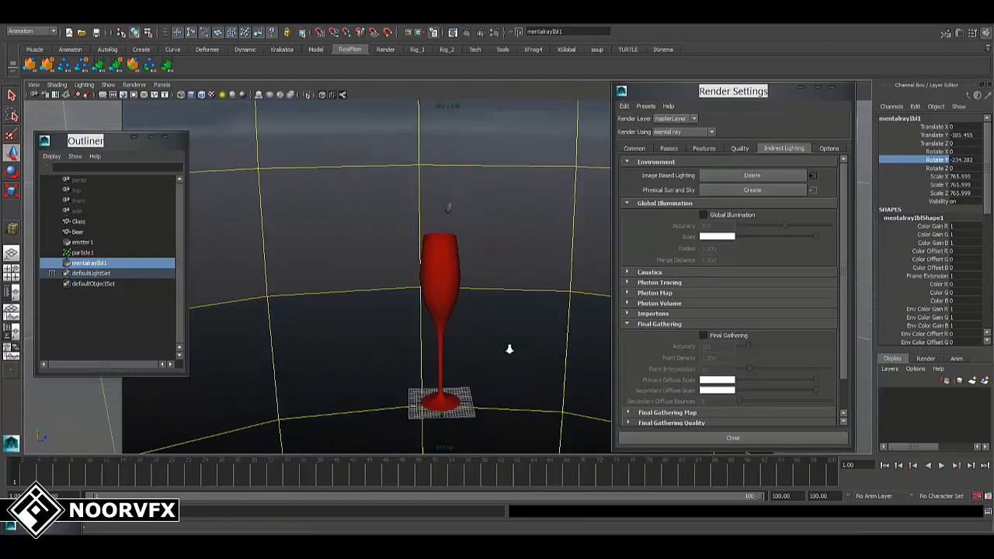
{"action": "right_click_drag", "start_coordinate": [507, 349], "coordinate": [535, 334], "text": "alt"}
{"action": "left_click_drag", "start_coordinate": [536, 334], "coordinate": [506, 316], "text": "alt"}
{"action": "middle_click_drag", "start_coordinate": [505, 315], "coordinate": [505, 278], "text": "alt"}
{"action": "left_click_drag", "start_coordinate": [506, 277], "coordinate": [537, 282], "text": "alt"}
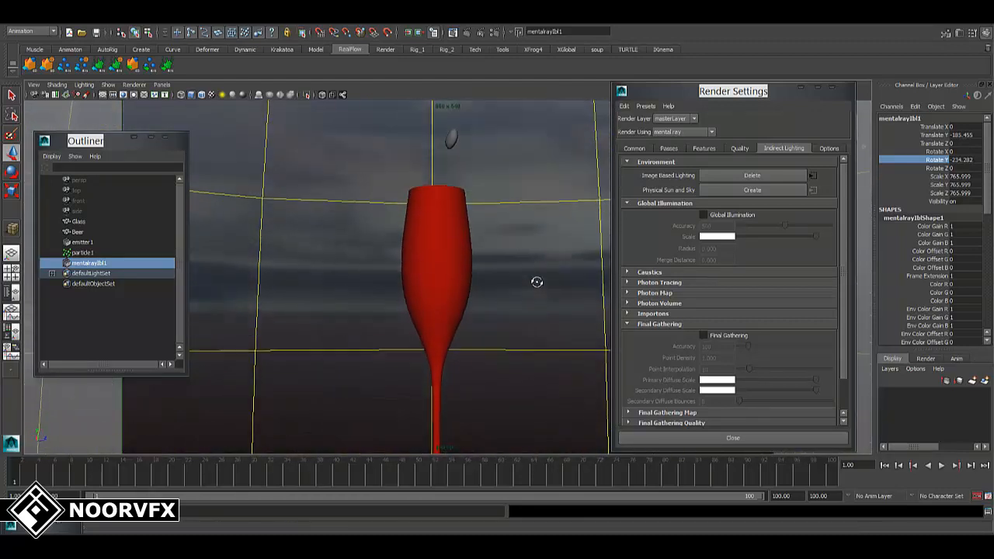
{"action": "middle_click_drag", "start_coordinate": [536, 282], "coordinate": [522, 247], "text": "alt"}
{"action": "left_click_drag", "start_coordinate": [507, 270], "coordinate": [506, 275], "text": "alt"}
{"action": "middle_click_drag", "start_coordinate": [506, 275], "coordinate": [506, 267], "text": "alt"}
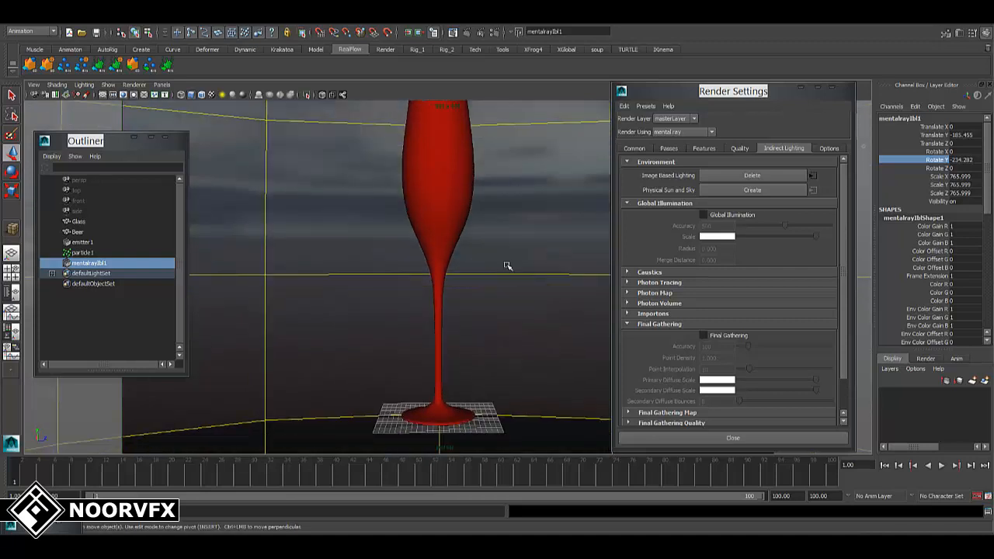
{"action": "middle_click_drag", "start_coordinate": [503, 174], "coordinate": [496, 240], "text": "alt"}
{"action": "right_click_drag", "start_coordinate": [497, 240], "coordinate": [545, 315], "text": "alt"}
{"action": "left_click_drag", "start_coordinate": [546, 316], "coordinate": [519, 240], "text": "alt"}
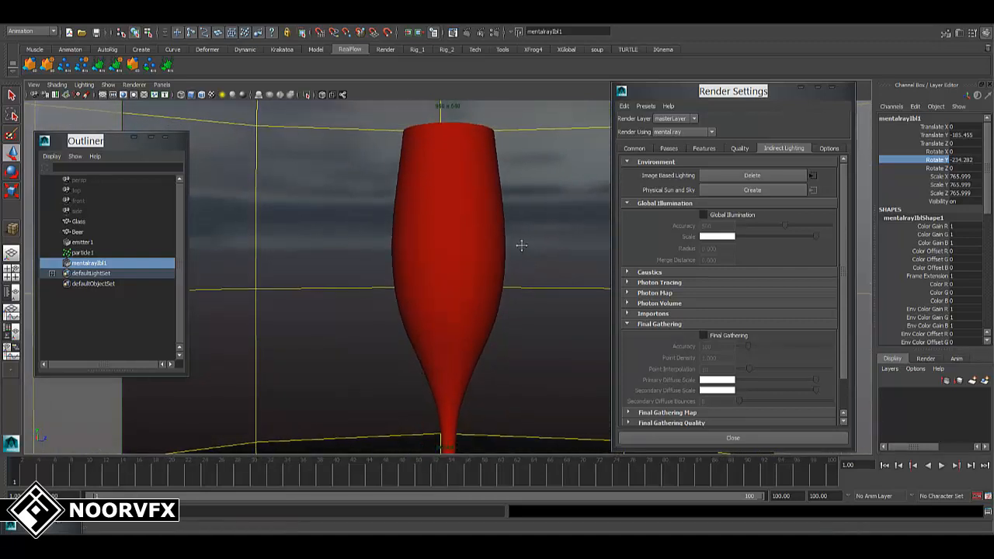
{"action": "left_click", "coordinate": [33, 85]}
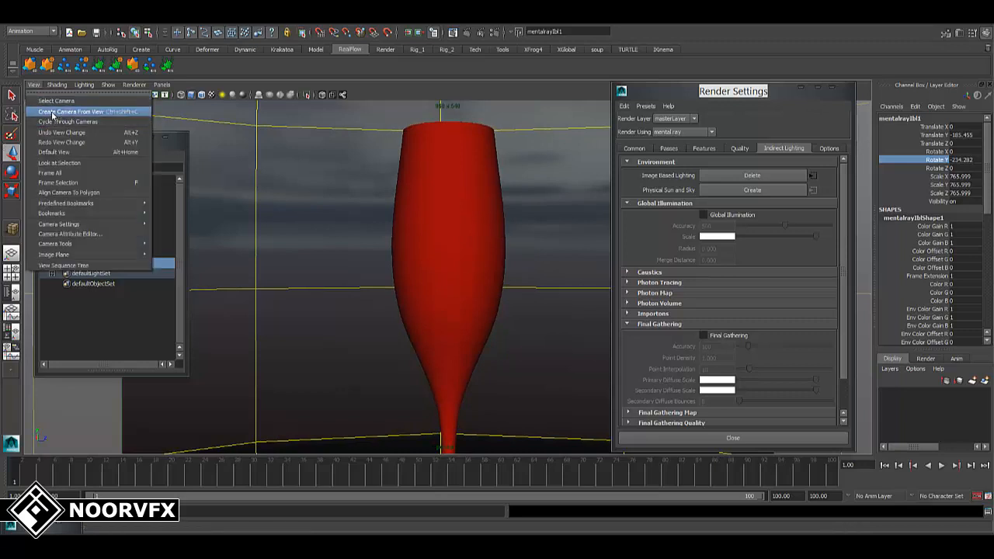
{"action": "left_click", "coordinate": [88, 112]}
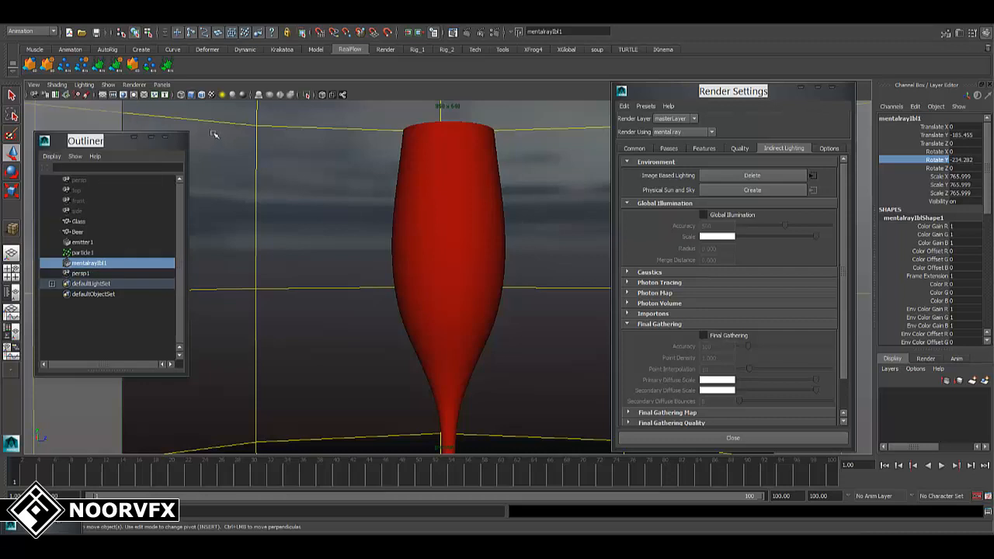
Rename the new camera as Shot.
{"action": "double_click", "coordinate": [84, 273]}
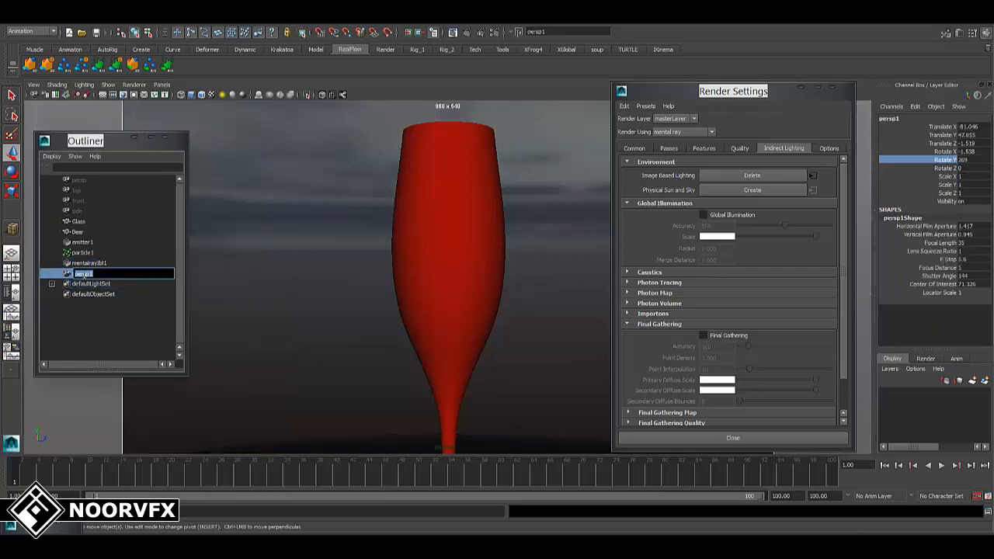
{"action": "type", "text": "sl"}
{"action": "key", "text": "Return"}
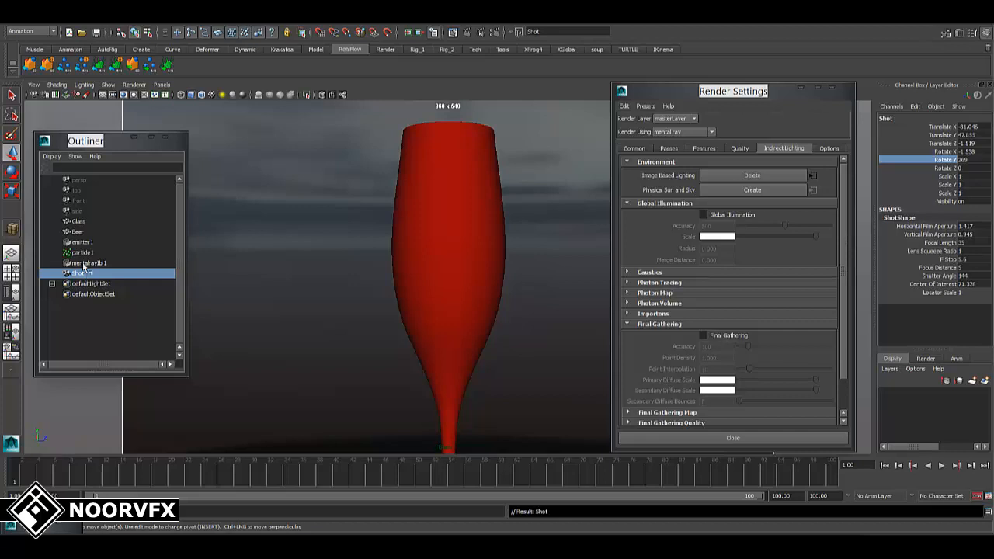
Set the Shot camera's gate mask color to black and its gate mask opacity to 1.000.
{"action": "left_click", "coordinate": [162, 85]}
{"action": "left_click", "coordinate": [258, 95]}
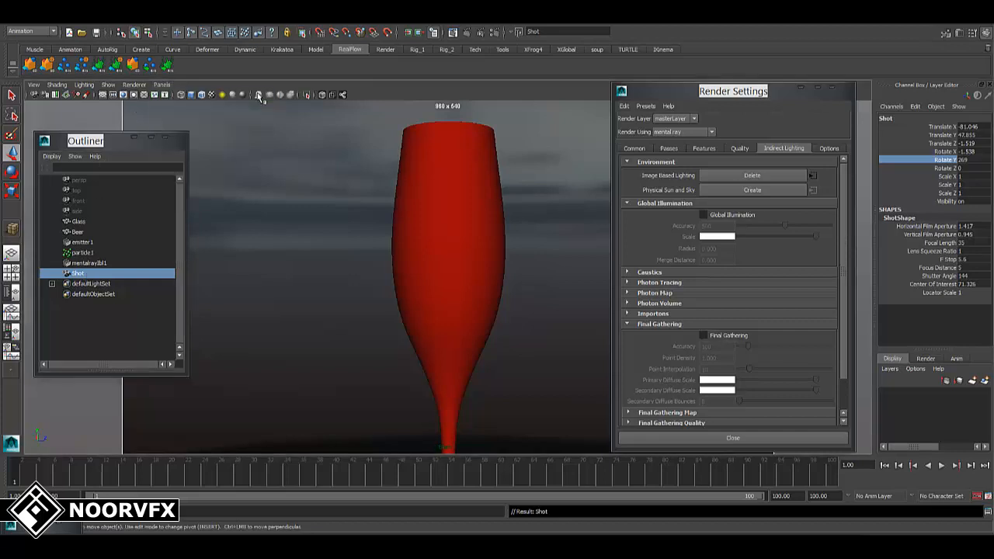
{"action": "left_click", "coordinate": [48, 98]}
{"action": "scroll", "coordinate": [784, 362], "scroll_direction": "down", "scroll_amount": 5}
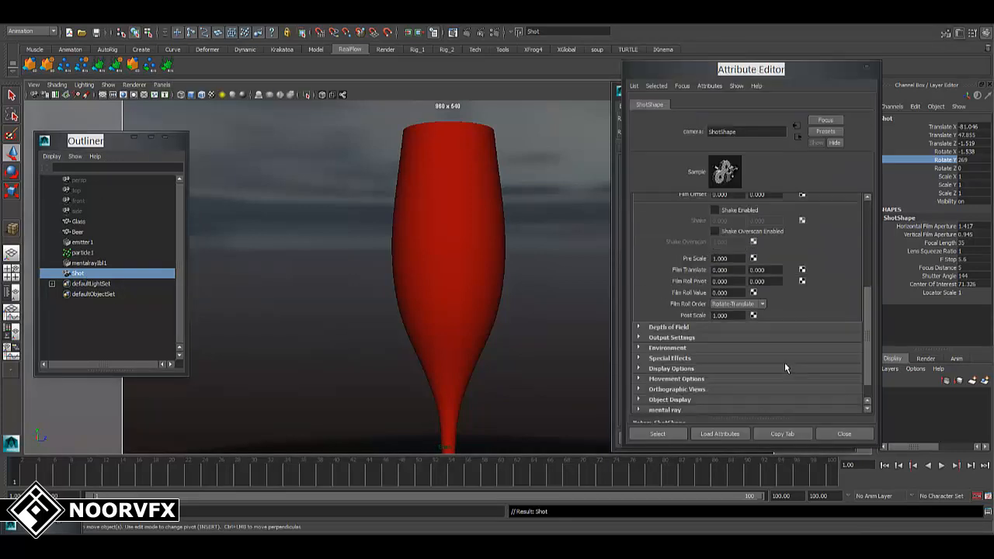
{"action": "left_click", "coordinate": [658, 344]}
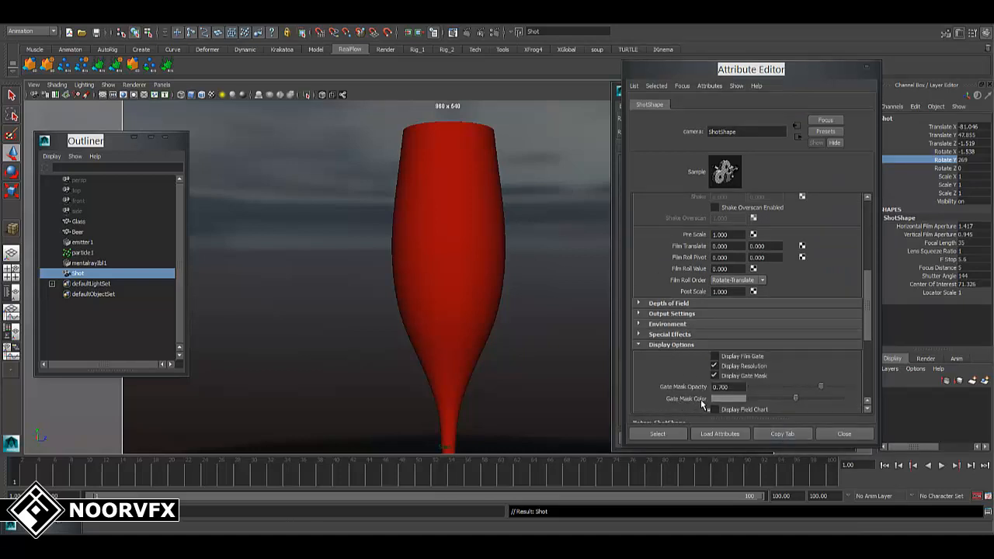
{"action": "left_click_drag", "start_coordinate": [760, 398], "coordinate": [750, 398]}
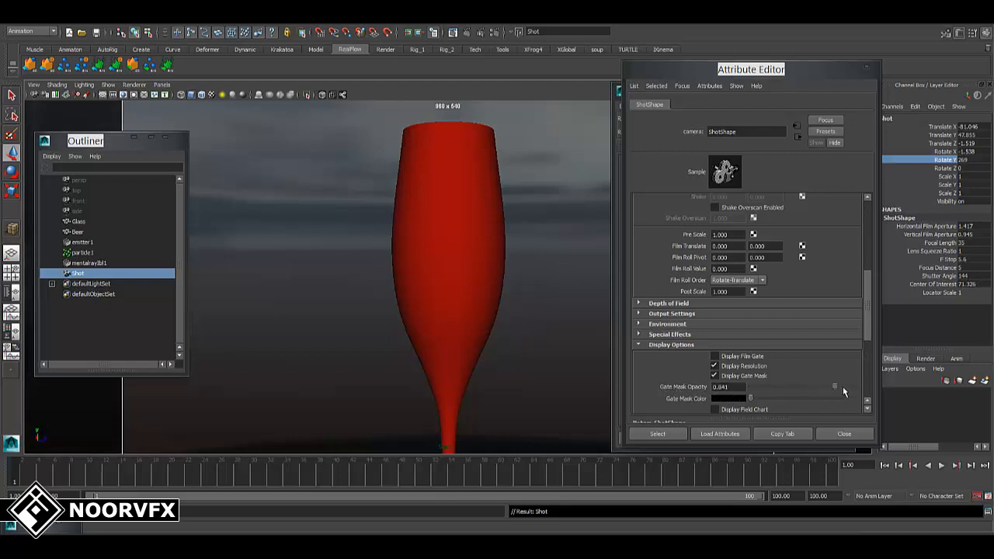
Set the Shot camera's overscan to 1.5 and close its attributes.
{"action": "scroll", "coordinate": [800, 382], "scroll_direction": "down", "scroll_amount": 3}
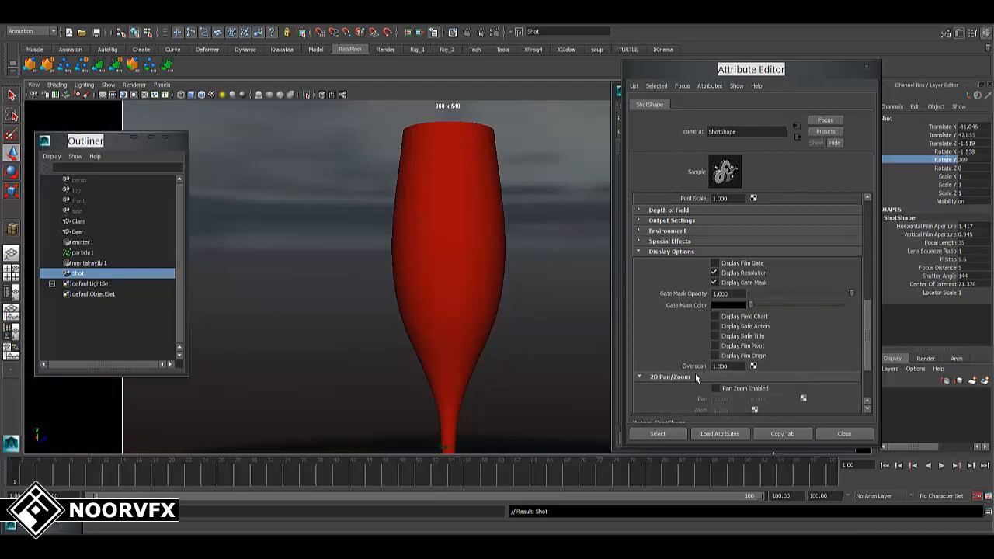
{"action": "left_click", "coordinate": [731, 366]}
{"action": "type", "text": "1.5"}
{"action": "key", "text": "Return"}
{"action": "left_click", "coordinate": [843, 433]}
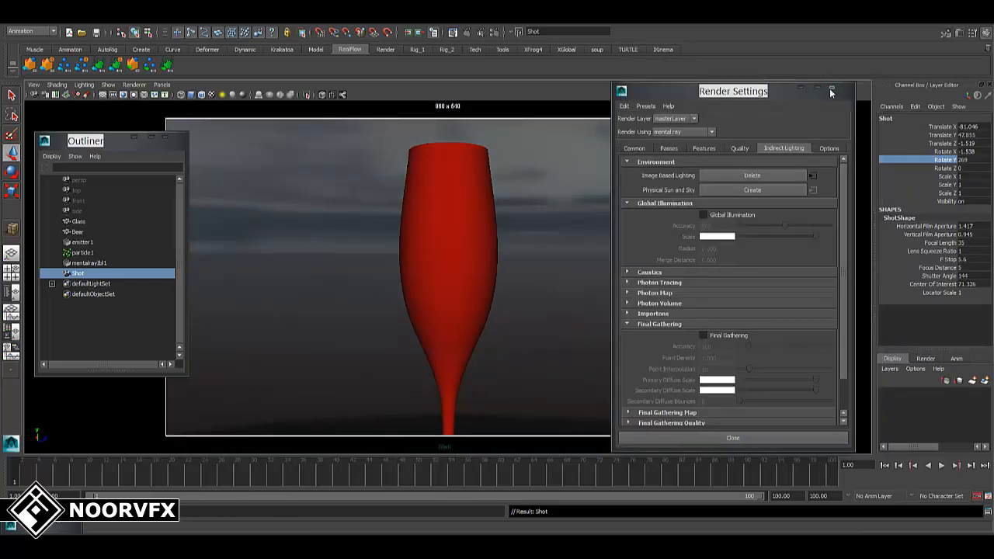
Reframe the Shot camera slightly closer to the glass, tilted to look down from a little above.
{"action": "right_click_drag", "start_coordinate": [539, 257], "coordinate": [549, 264], "text": "alt"}
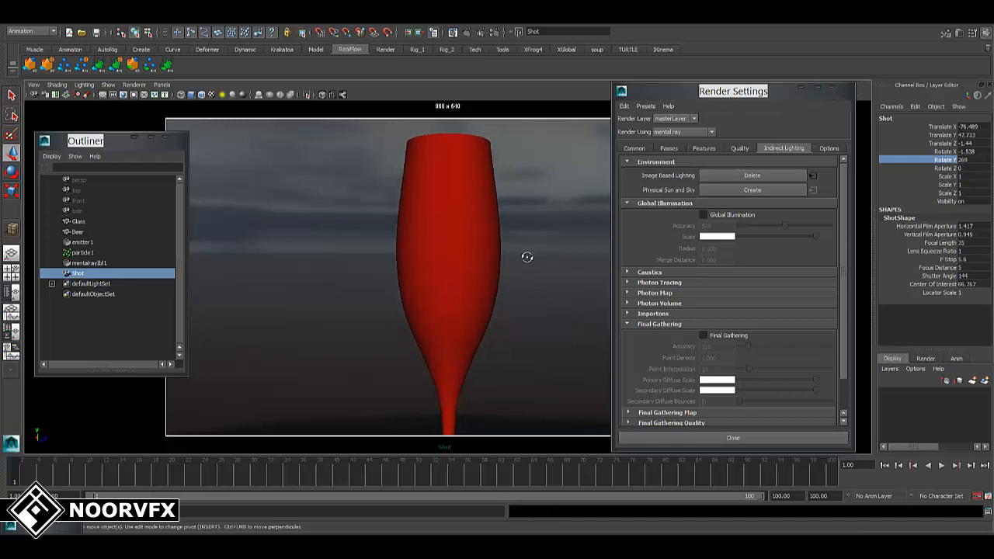
{"action": "left_click_drag", "start_coordinate": [526, 257], "coordinate": [523, 245], "text": "alt"}
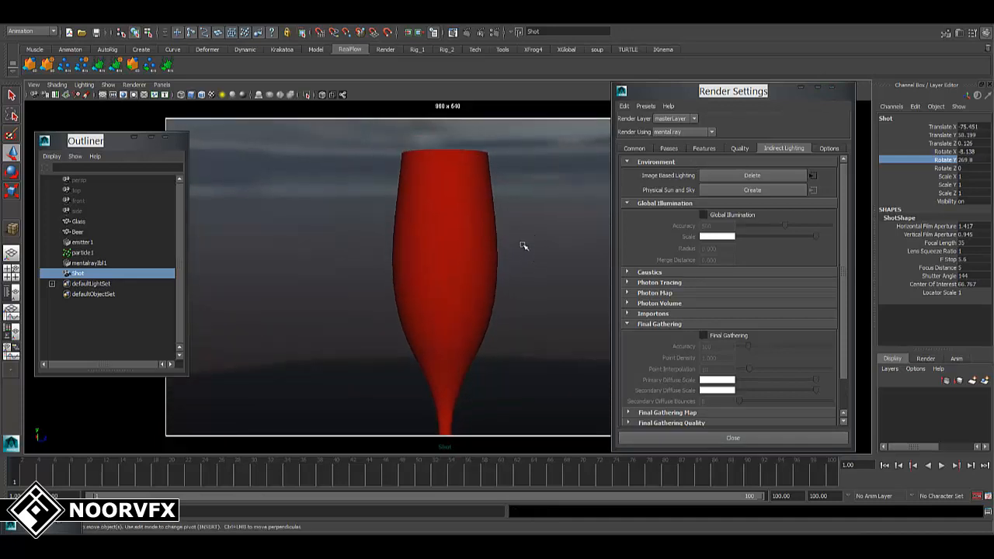
{"action": "key", "text": "4"}
{"action": "key", "text": "5"}
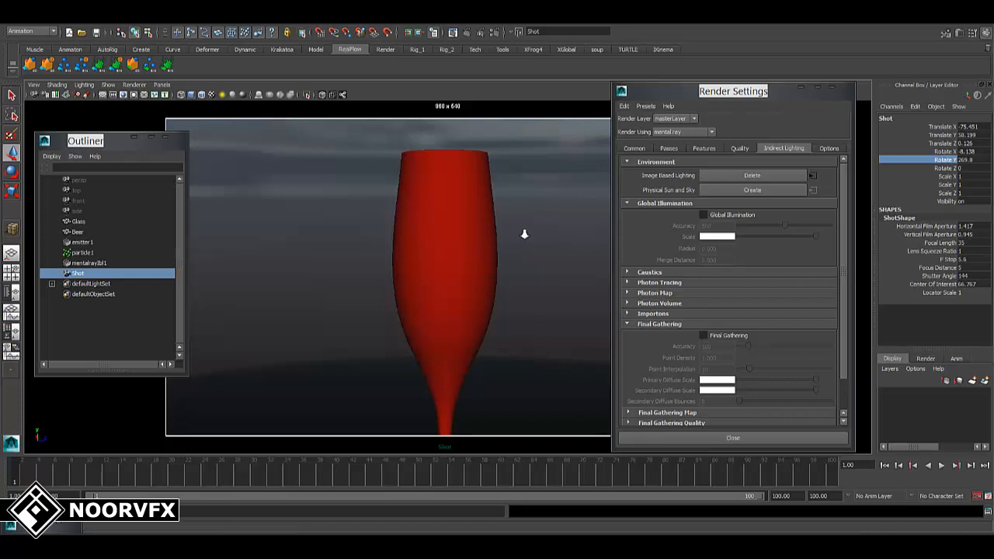
{"action": "right_click_drag", "start_coordinate": [524, 233], "coordinate": [534, 244], "text": "alt"}
{"action": "left_click", "coordinate": [576, 287]}
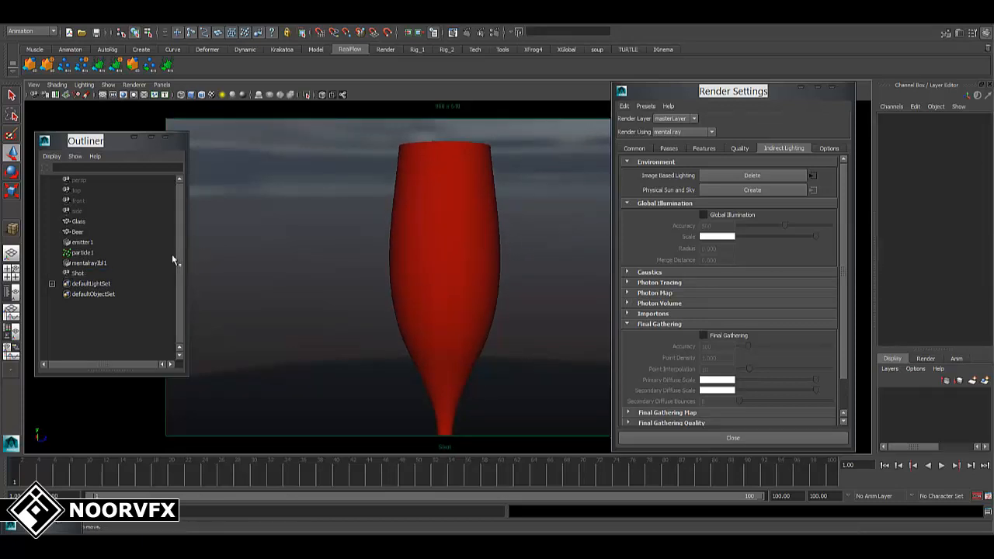
Rotate the image-based lighting sphere to about -462 degrees on Y so the bright HDR areas sit behind the glass.
{"action": "left_click", "coordinate": [89, 263]}
{"action": "left_click", "coordinate": [937, 160]}
{"action": "key", "text": "e"}
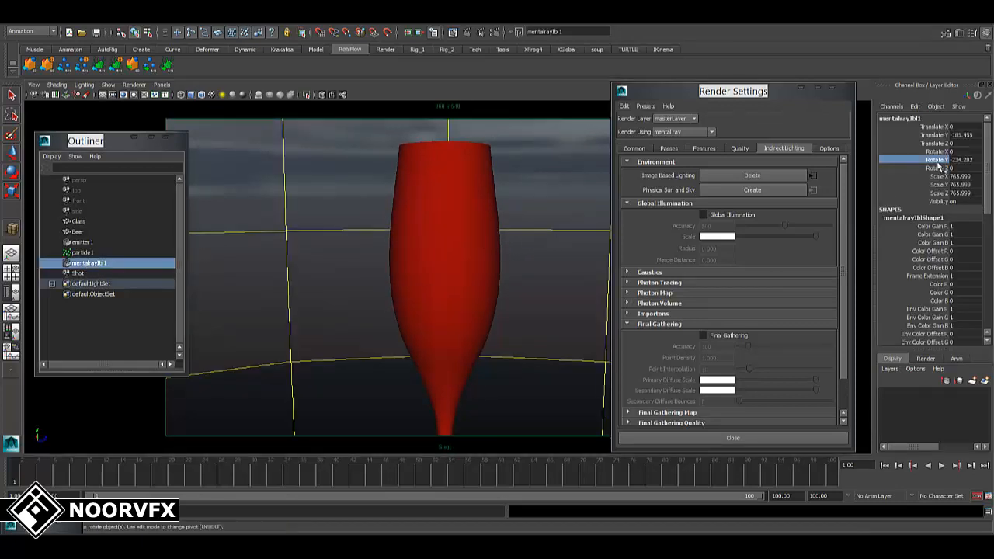
{"action": "middle_click_drag", "start_coordinate": [361, 324], "coordinate": [677, 323]}
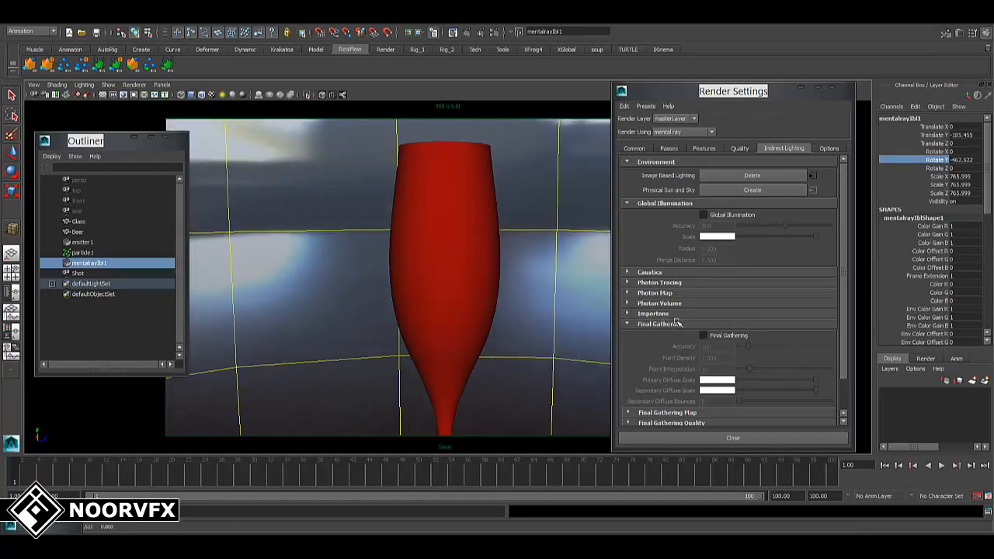
{"action": "left_click", "coordinate": [832, 88]}
{"action": "left_click", "coordinate": [117, 334]}
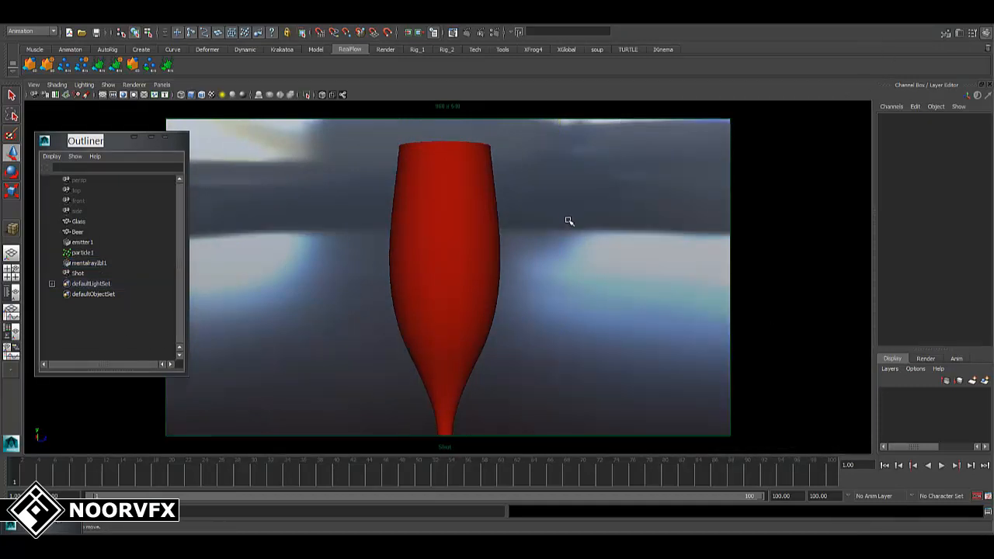
Render the scene with mental ray through the Shot camera.
{"action": "left_click", "coordinate": [453, 33]}
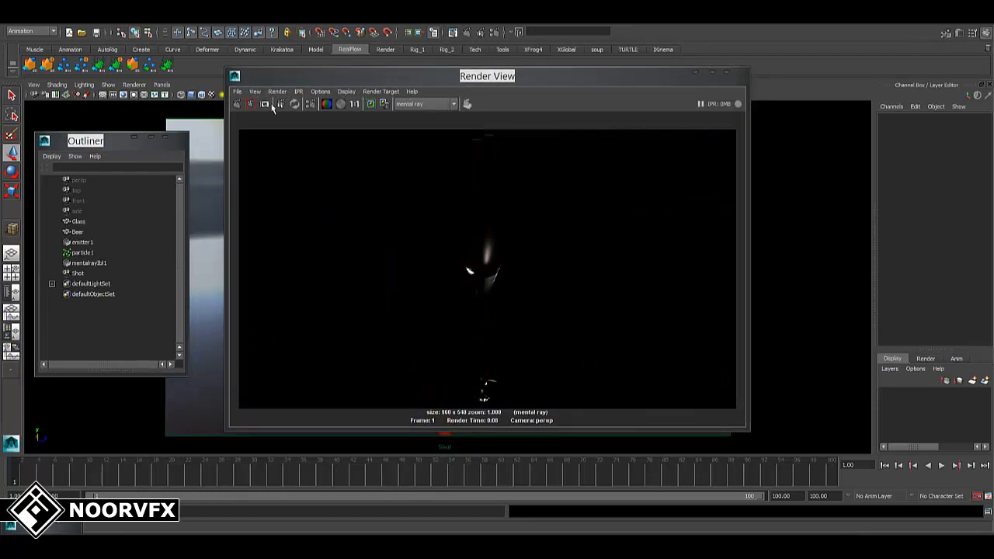
{"action": "left_click", "coordinate": [267, 105]}
{"action": "right_click", "coordinate": [435, 218]}
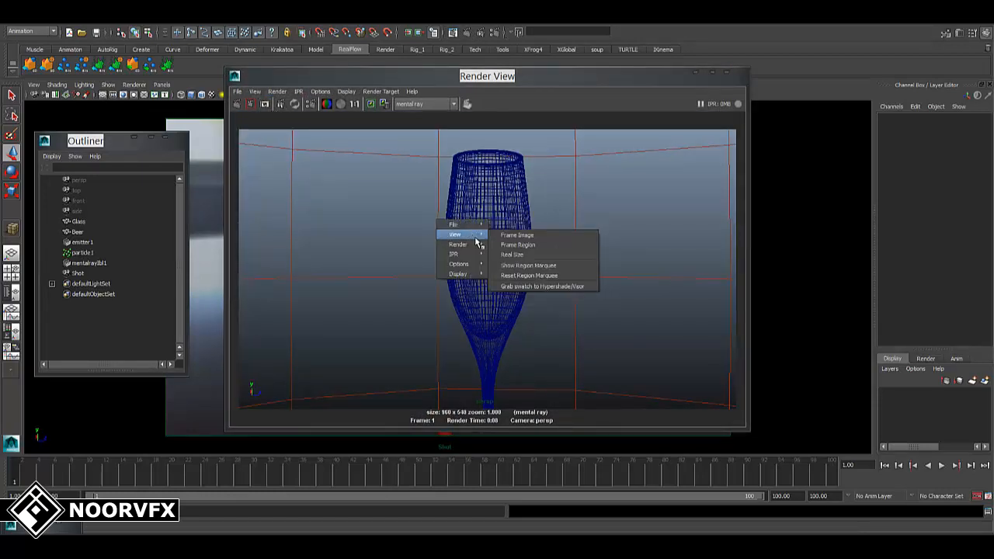
{"action": "mouse_move", "coordinate": [459, 244]}
{"action": "mouse_move", "coordinate": [586, 286]}
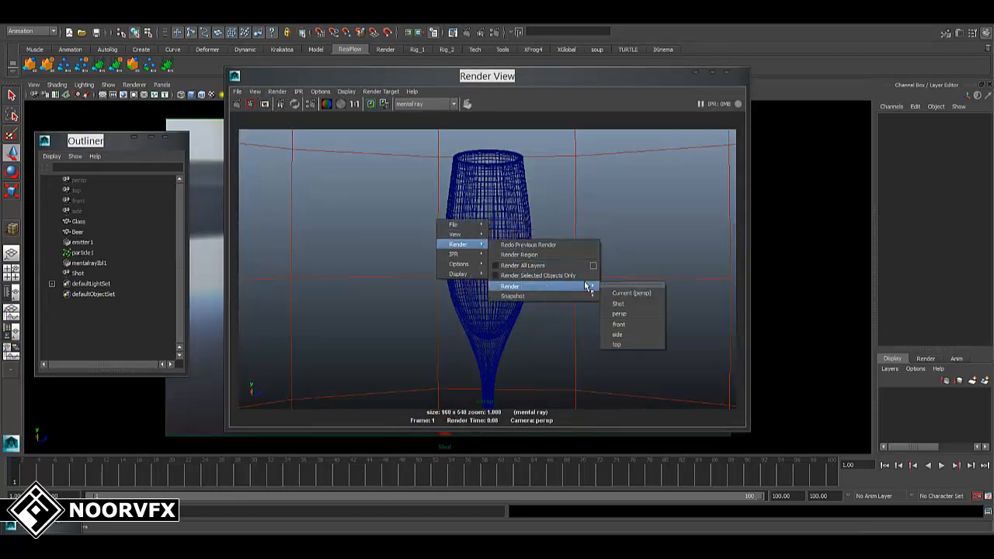
{"action": "left_click", "coordinate": [626, 304]}
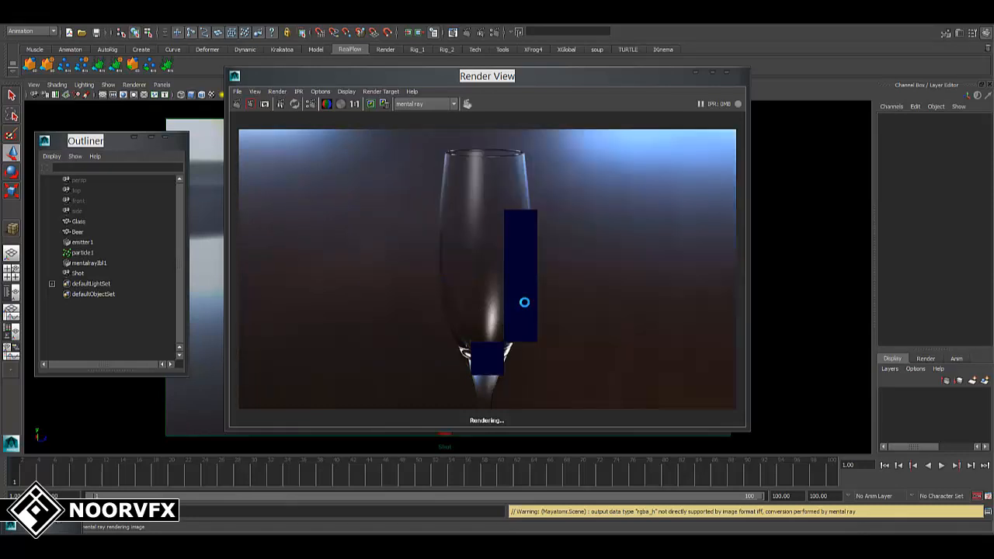
Set the mental ray raytracing limits to 10 reflections, 10 refractions and a max trace depth of 20.
{"action": "left_click_drag", "start_coordinate": [564, 77], "coordinate": [539, 95]}
{"action": "left_click", "coordinate": [503, 34]}
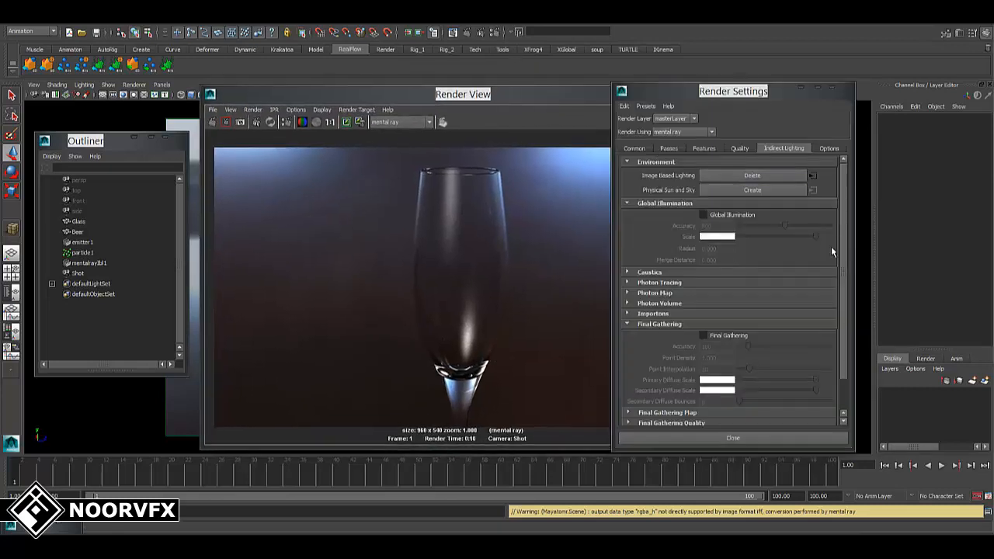
{"action": "left_click", "coordinate": [740, 149]}
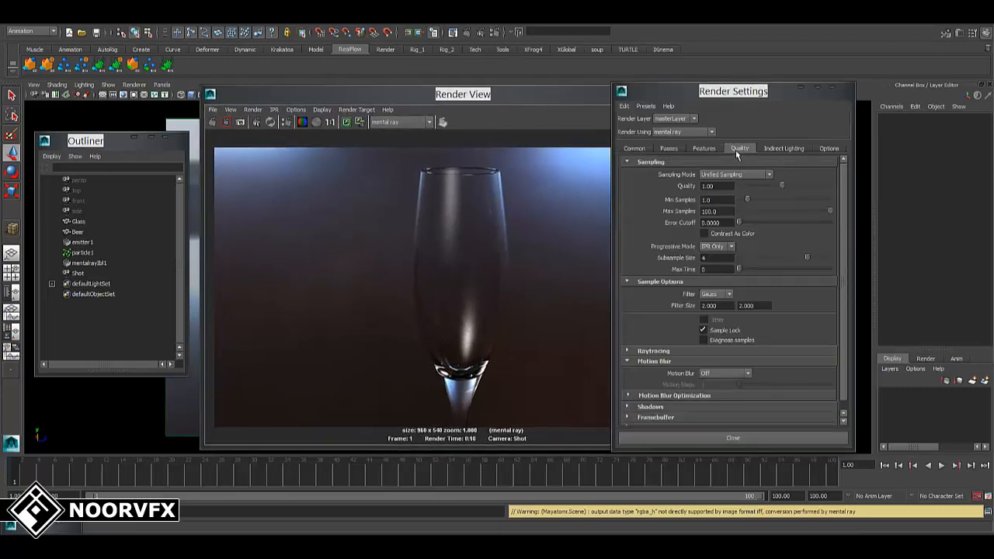
{"action": "scroll", "coordinate": [777, 279], "scroll_direction": "down", "scroll_amount": 1}
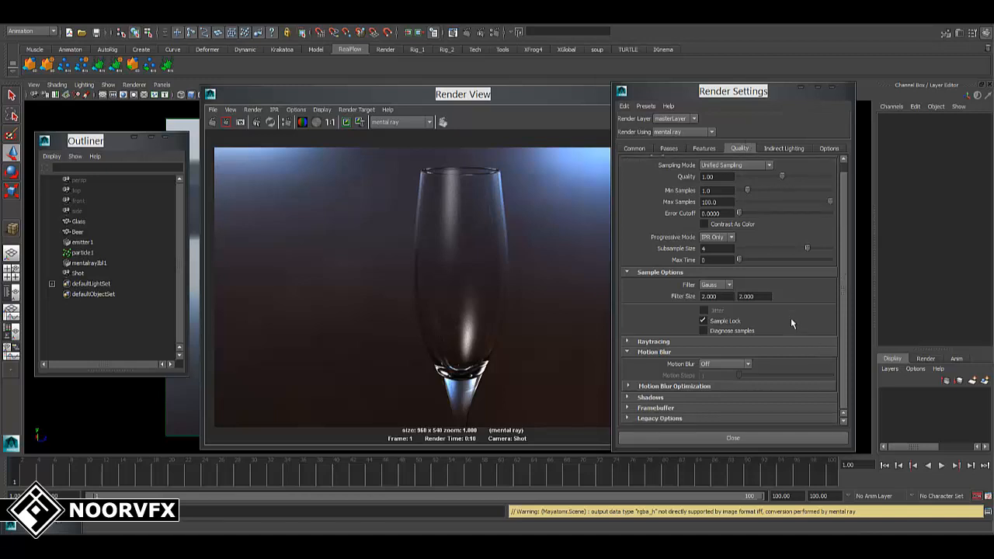
{"action": "left_click", "coordinate": [634, 342]}
{"action": "scroll", "coordinate": [652, 357], "scroll_direction": "down", "scroll_amount": 3}
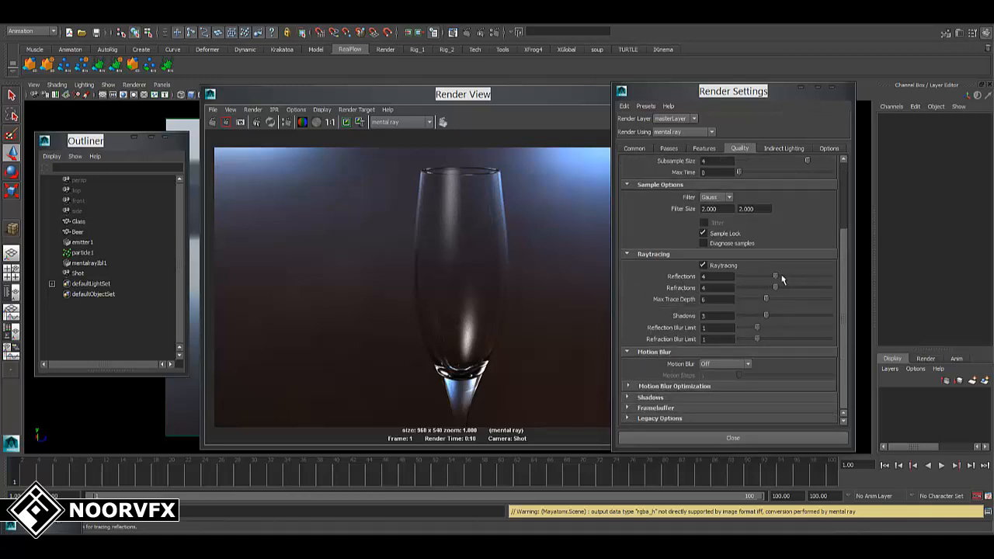
{"action": "left_click_drag", "start_coordinate": [774, 276], "coordinate": [873, 281]}
{"action": "left_click_drag", "start_coordinate": [775, 287], "coordinate": [854, 311]}
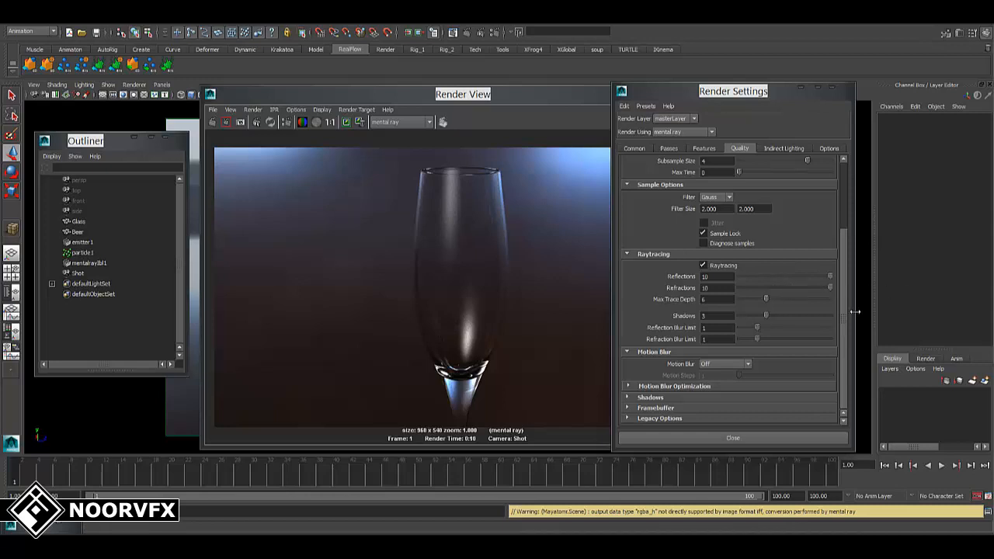
{"action": "double_click", "coordinate": [723, 302]}
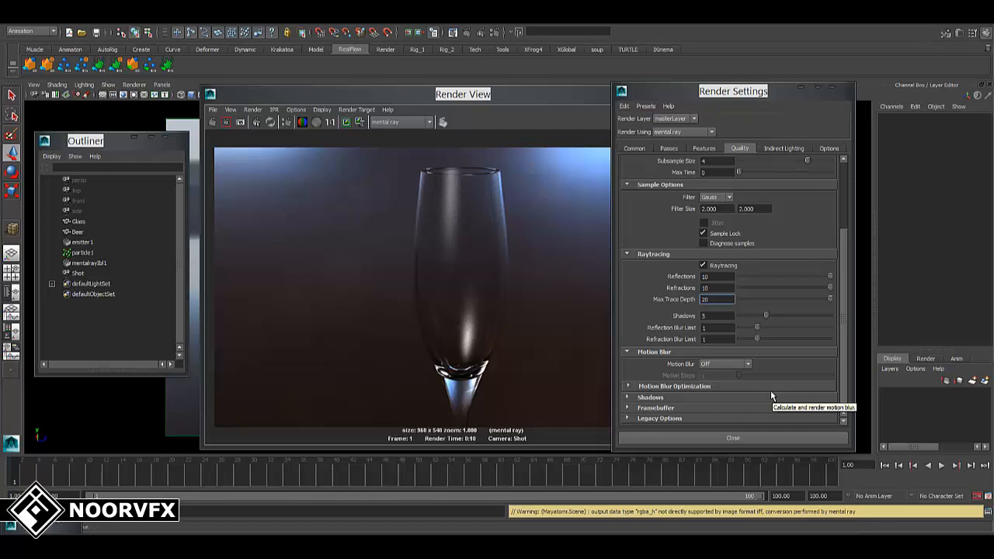
Keep the current render, render the Shot camera again and compare the two images.
{"action": "left_click_drag", "start_coordinate": [769, 91], "coordinate": [792, 92]}
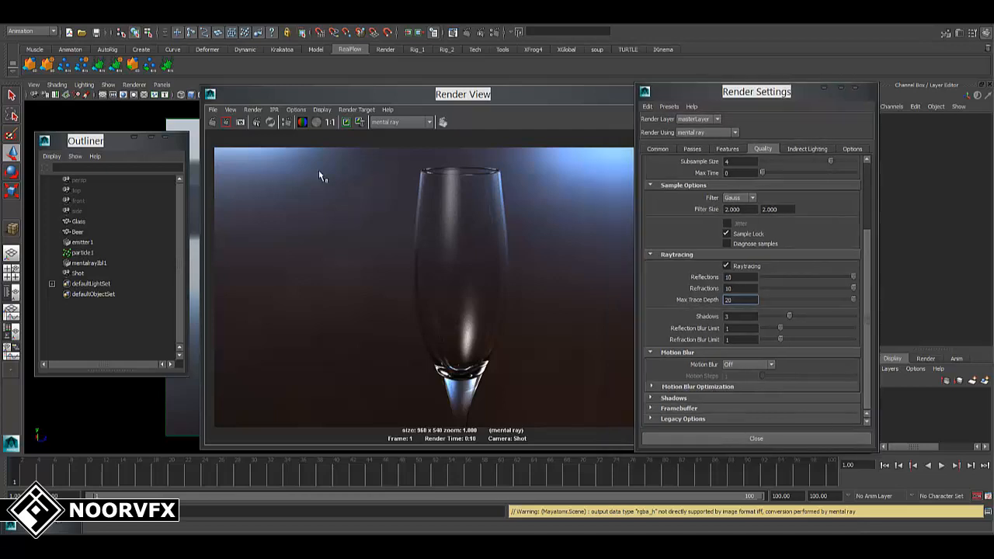
{"action": "left_click", "coordinate": [345, 122]}
{"action": "left_click", "coordinate": [212, 123]}
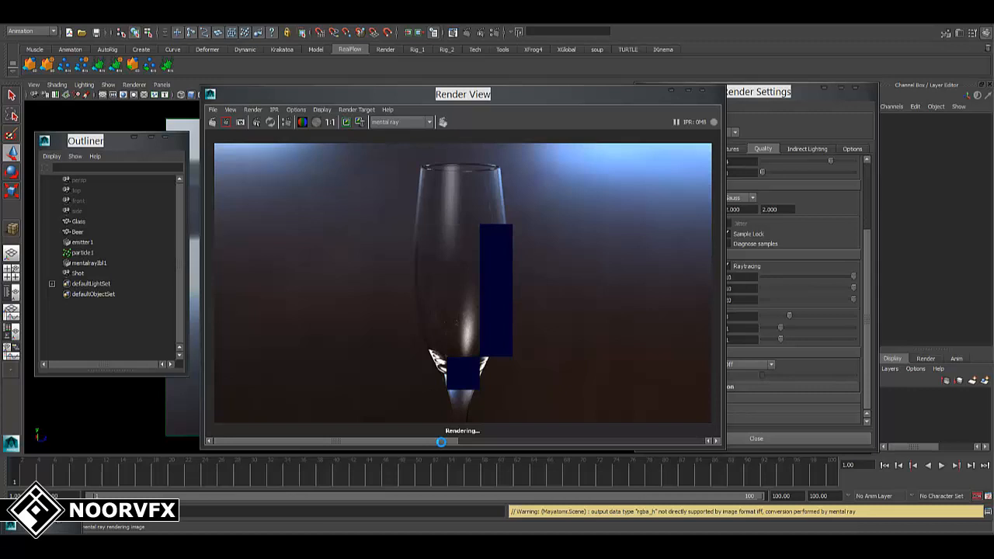
{"action": "left_click_drag", "start_coordinate": [441, 441], "coordinate": [664, 431]}
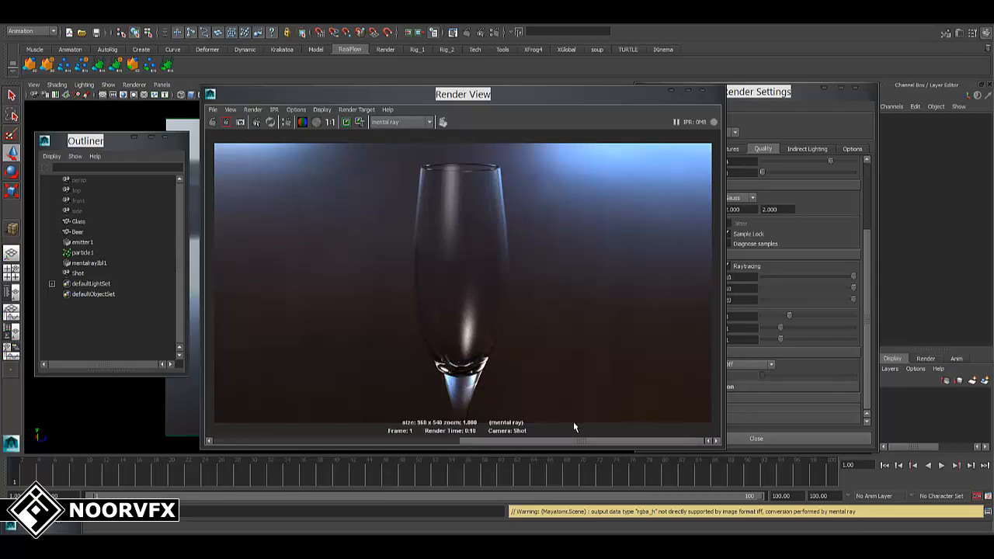
{"action": "left_click_drag", "start_coordinate": [574, 427], "coordinate": [146, 435]}
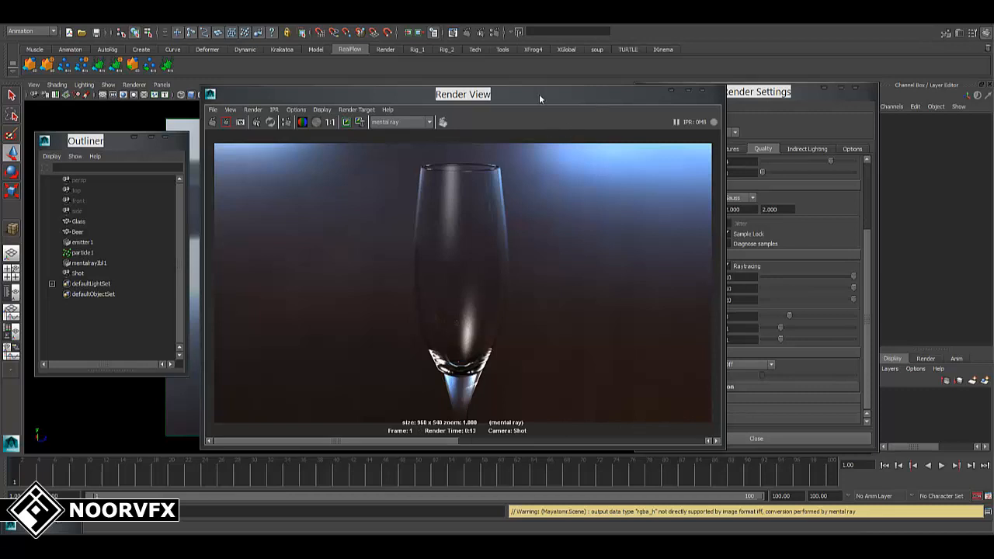
Set the raytracing max trace depth to 10 and both refractions and reflections to 12.
{"action": "left_click_drag", "start_coordinate": [539, 98], "coordinate": [401, 97]}
{"action": "left_click", "coordinate": [739, 299]}
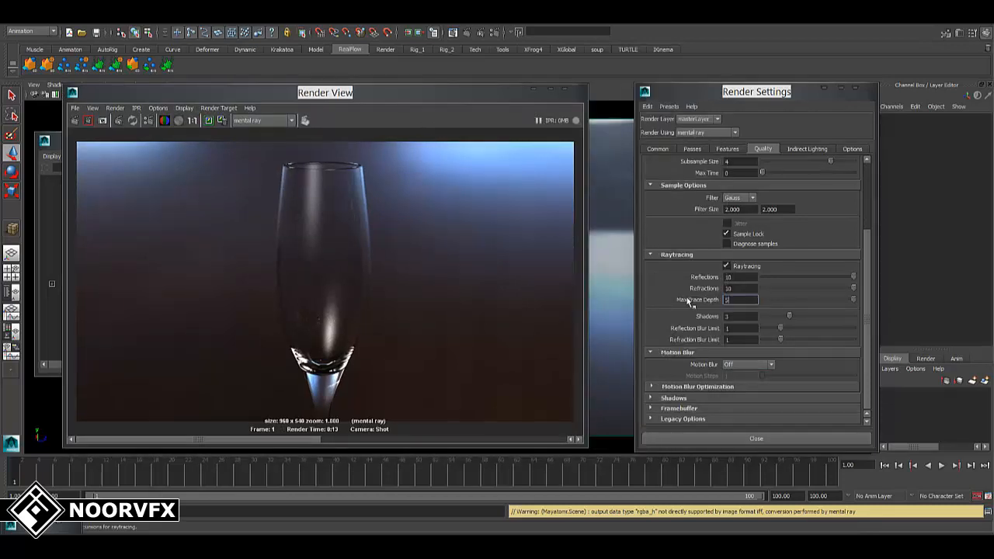
{"action": "type", "text": "10"}
{"action": "key", "text": "Return"}
{"action": "key", "text": "shift+Tab"}
{"action": "type", "text": "12"}
{"action": "key", "text": "Return"}
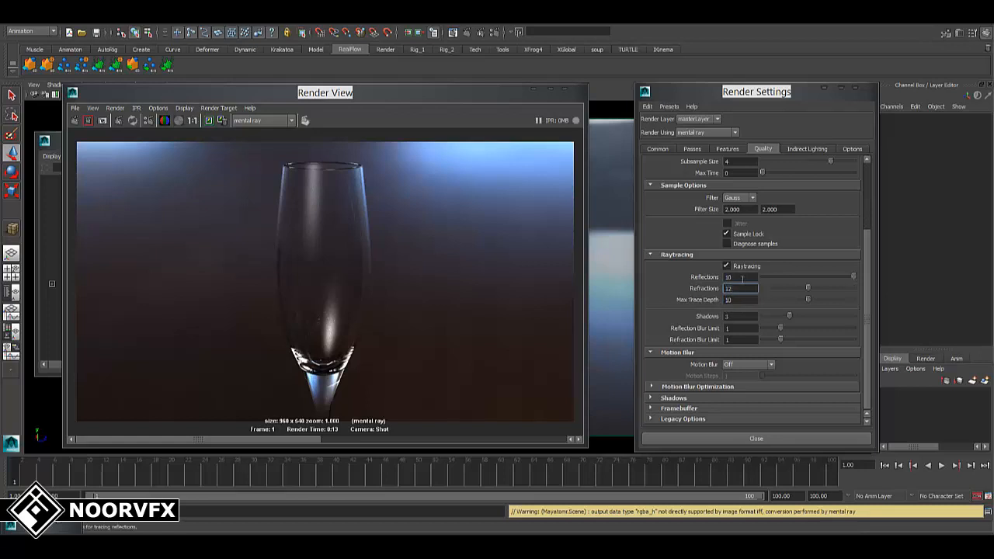
{"action": "key", "text": "shift+Tab"}
{"action": "type", "text": "12"}
{"action": "key", "text": "Return"}
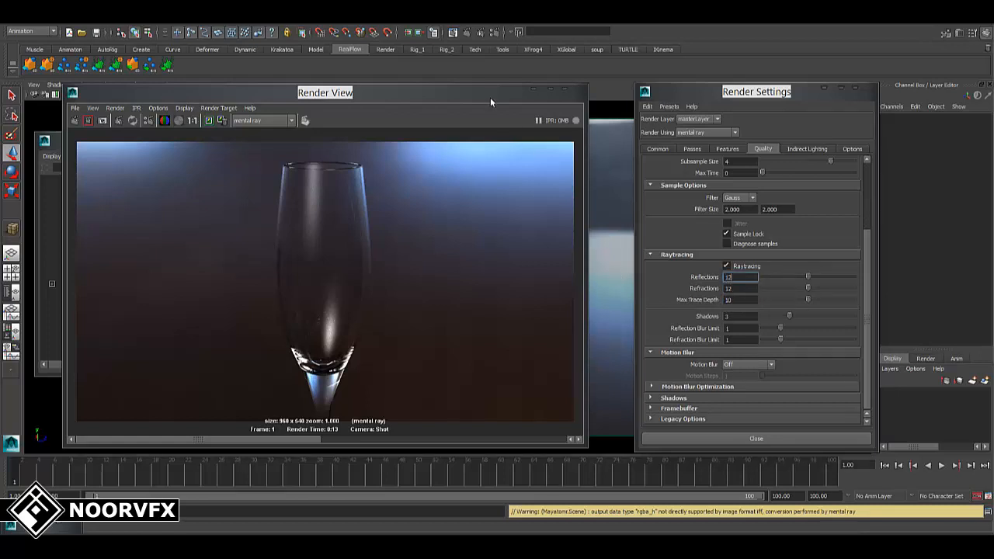
Raise the Unified Sampling quality for the mental ray render and bring the rendered image back into full view.
{"action": "left_click_drag", "start_coordinate": [490, 98], "coordinate": [523, 100]}
{"action": "left_click_drag", "start_coordinate": [868, 241], "coordinate": [868, 179]}
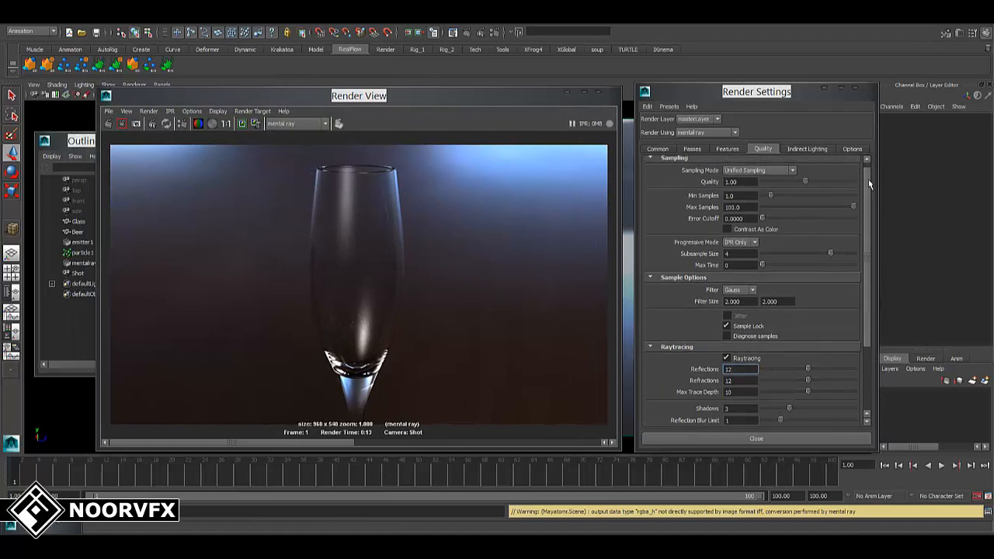
{"action": "left_click_drag", "start_coordinate": [735, 182], "coordinate": [709, 181]}
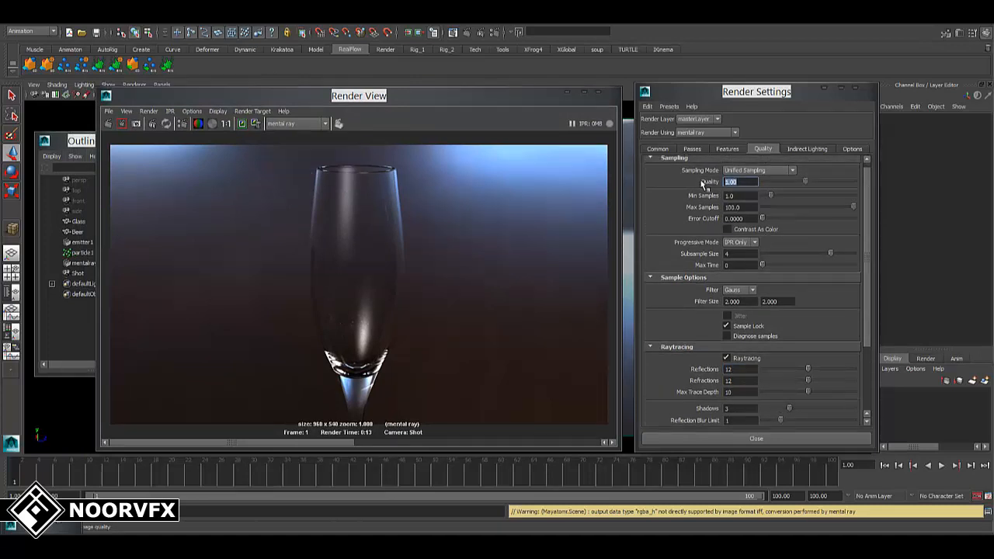
{"action": "left_click_drag", "start_coordinate": [515, 100], "coordinate": [680, 98]}
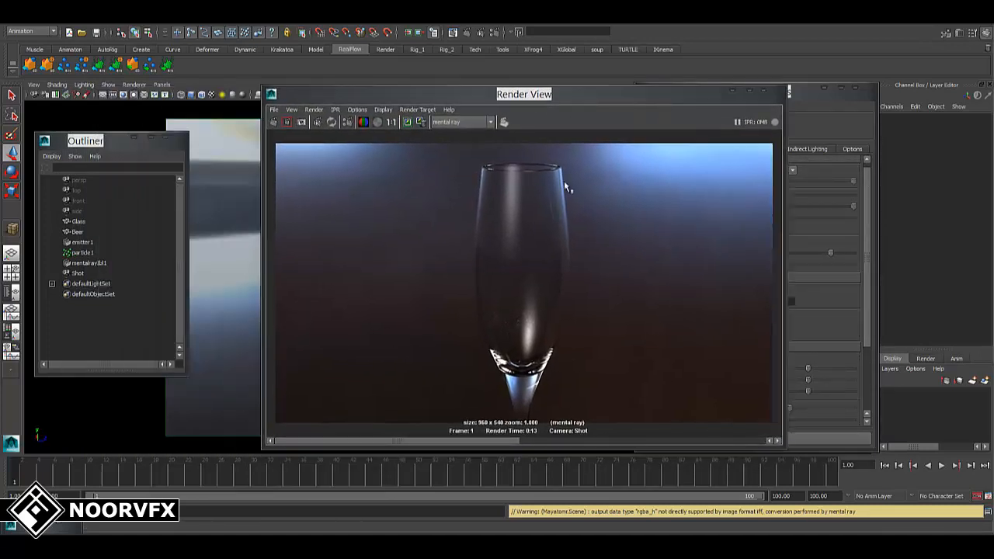
Keep the current image, re-render the Shot camera and compare the glass rim up close between the two renders.
{"action": "left_click", "coordinate": [407, 121]}
{"action": "left_click", "coordinate": [274, 121]}
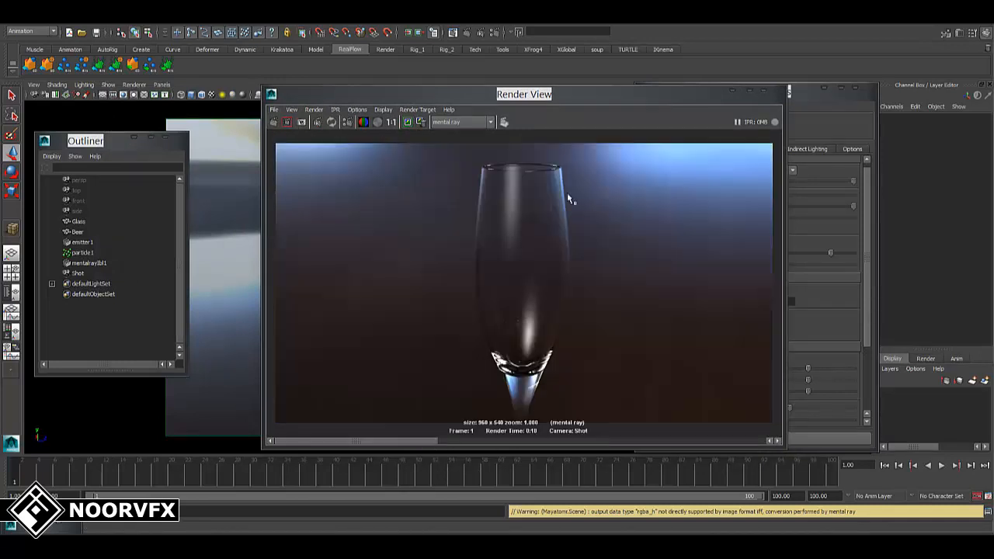
{"action": "scroll", "coordinate": [567, 193], "scroll_direction": "up", "scroll_amount": 8}
{"action": "middle_click_drag", "start_coordinate": [526, 206], "coordinate": [572, 304], "text": "alt"}
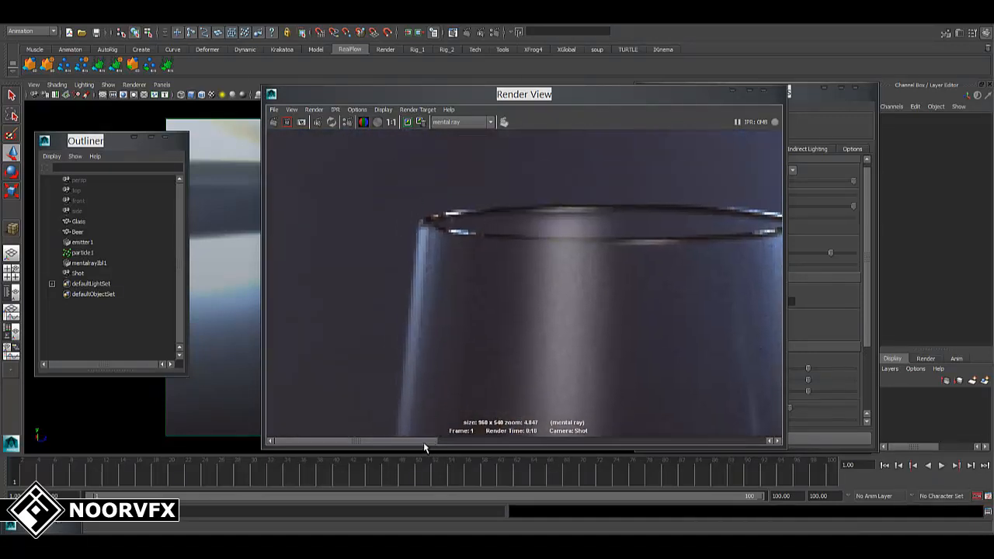
{"action": "left_click_drag", "start_coordinate": [518, 439], "coordinate": [375, 440]}
{"action": "scroll", "coordinate": [512, 332], "scroll_direction": "down", "scroll_amount": 8}
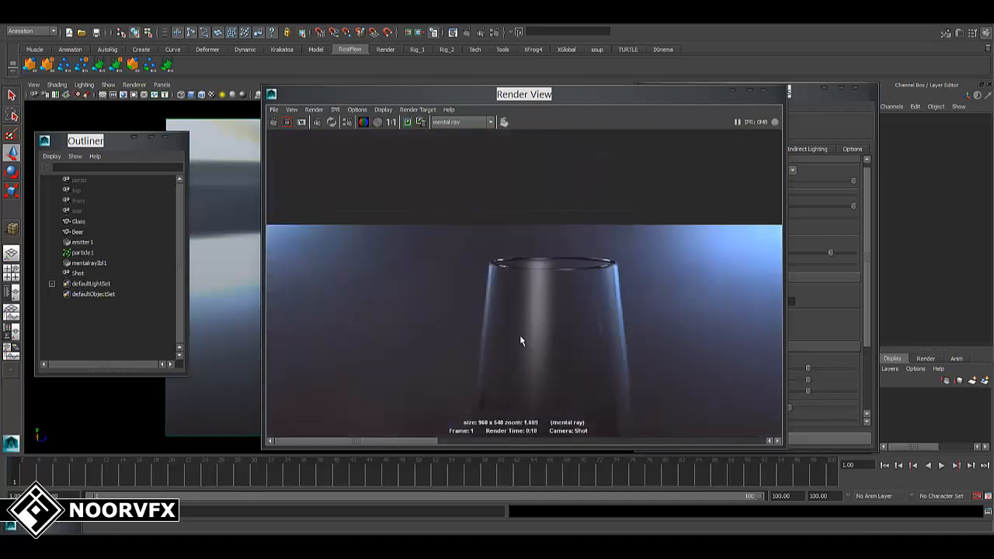
{"action": "middle_click_drag", "start_coordinate": [569, 342], "coordinate": [558, 199], "text": "alt"}
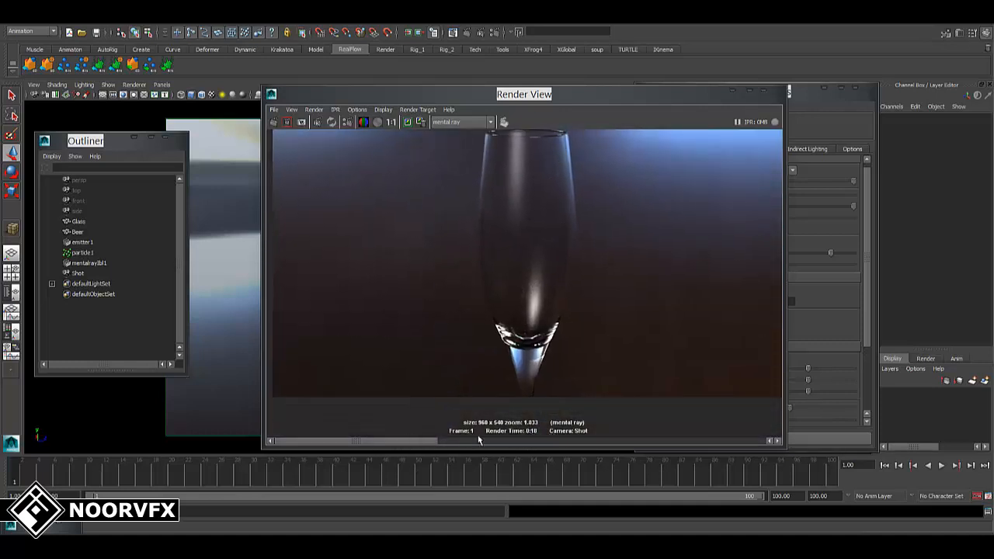
{"action": "left_click_drag", "start_coordinate": [478, 440], "coordinate": [388, 444]}
Close the Render View and render settings, check the pour around frame 13 in wireframe and return to frame 1.
{"action": "left_click", "coordinate": [765, 92]}
{"action": "left_click", "coordinate": [856, 91]}
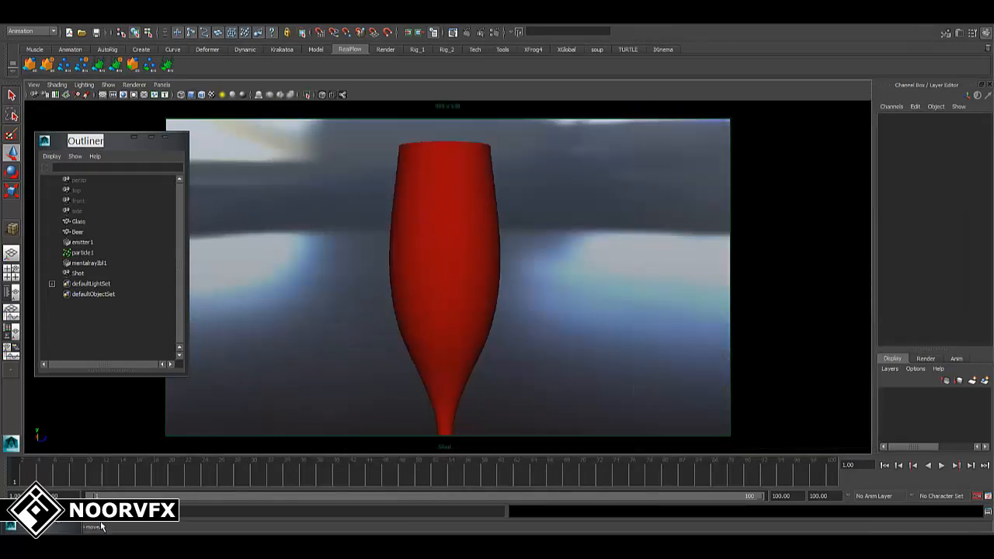
{"action": "left_click_drag", "start_coordinate": [43, 483], "coordinate": [116, 476]}
{"action": "key", "text": "4"}
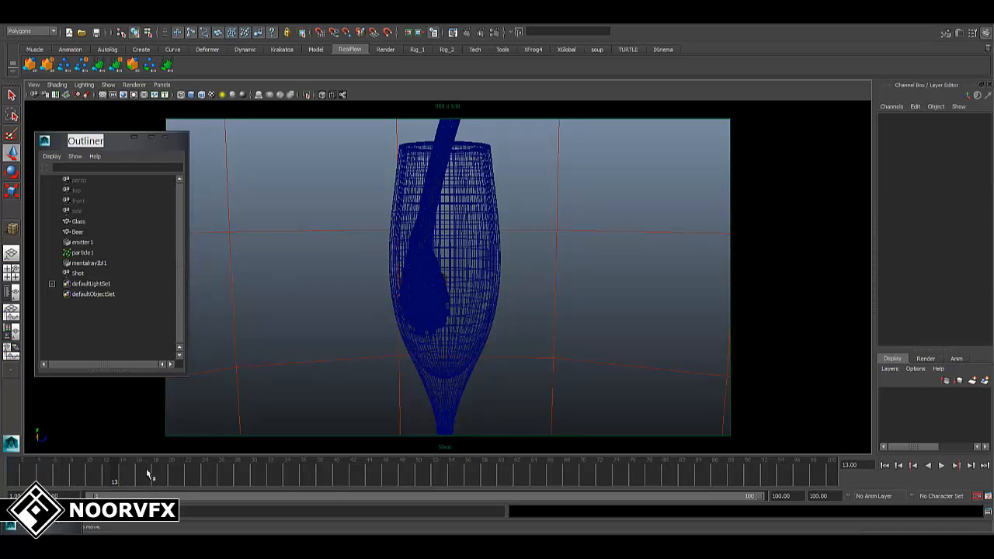
{"action": "left_click_drag", "start_coordinate": [148, 475], "coordinate": [2, 481]}
Hide the Glass object and particle1 by setting the Visibility of each to 0.
{"action": "left_click", "coordinate": [496, 185]}
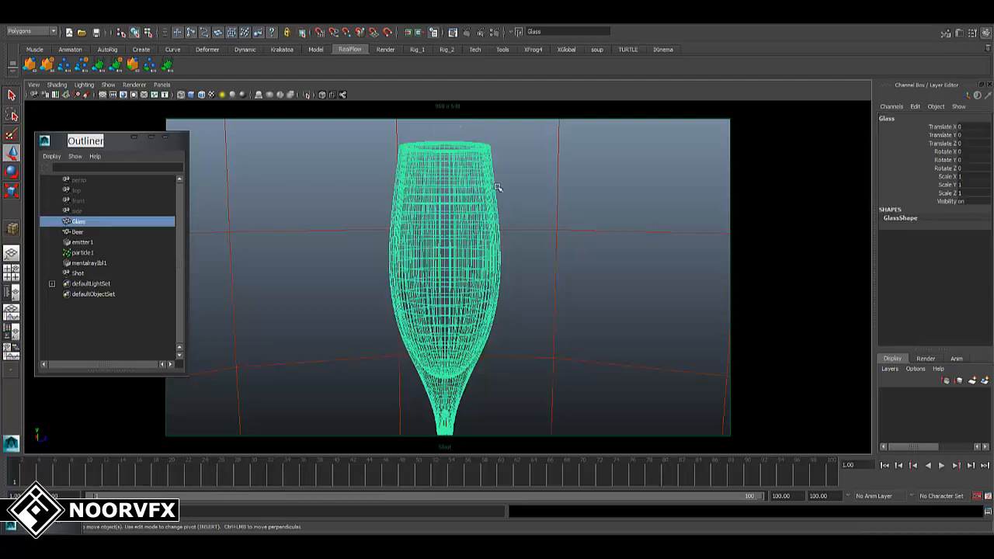
{"action": "double_click", "coordinate": [977, 201]}
{"action": "type", "text": "0"}
{"action": "key", "text": "Return"}
{"action": "left_click", "coordinate": [83, 253]}
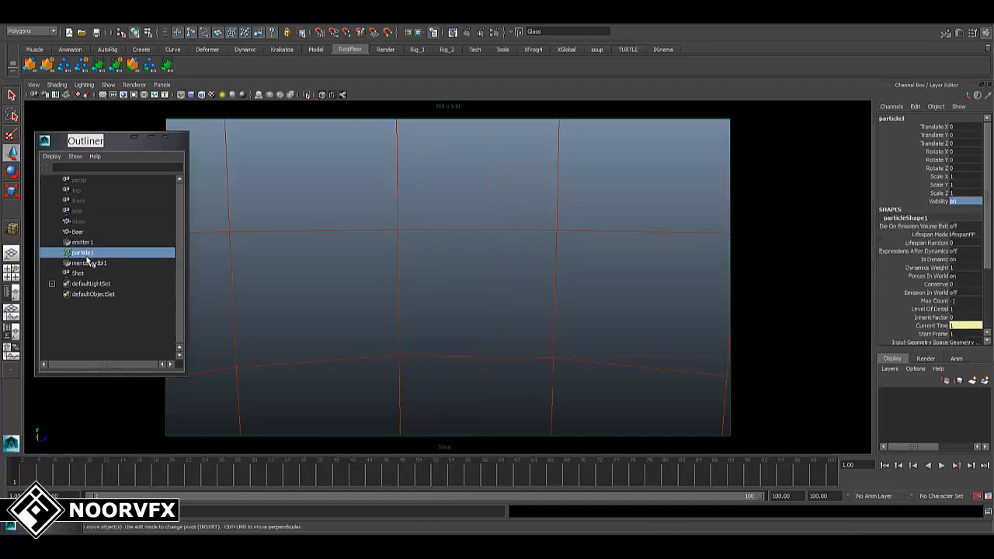
{"action": "left_click", "coordinate": [965, 201]}
{"action": "type", "text": "0"}
{"action": "key", "text": "Return"}
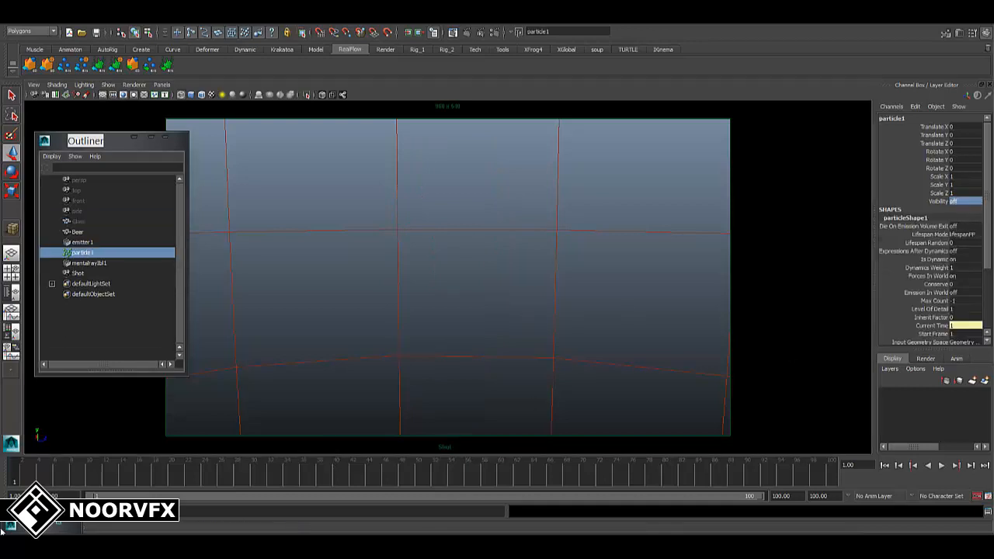
Preview the Beer mesh animation on its own in textured display, playing it from frame 19, and return to frame 1.
{"action": "left_click_drag", "start_coordinate": [41, 474], "coordinate": [165, 467]}
{"action": "key", "text": "6"}
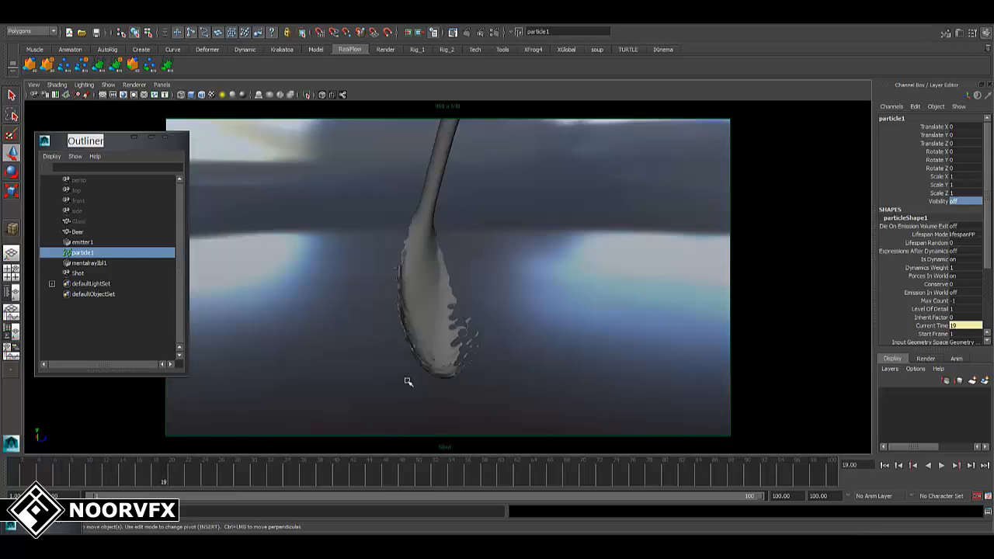
{"action": "key", "text": "alt+v"}
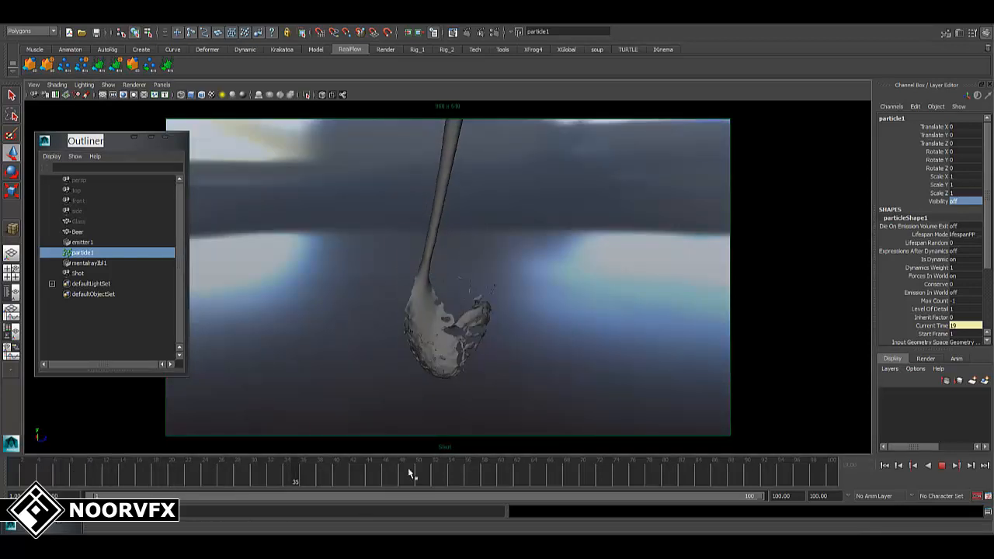
{"action": "left_click_drag", "start_coordinate": [32, 474], "coordinate": [16, 472]}
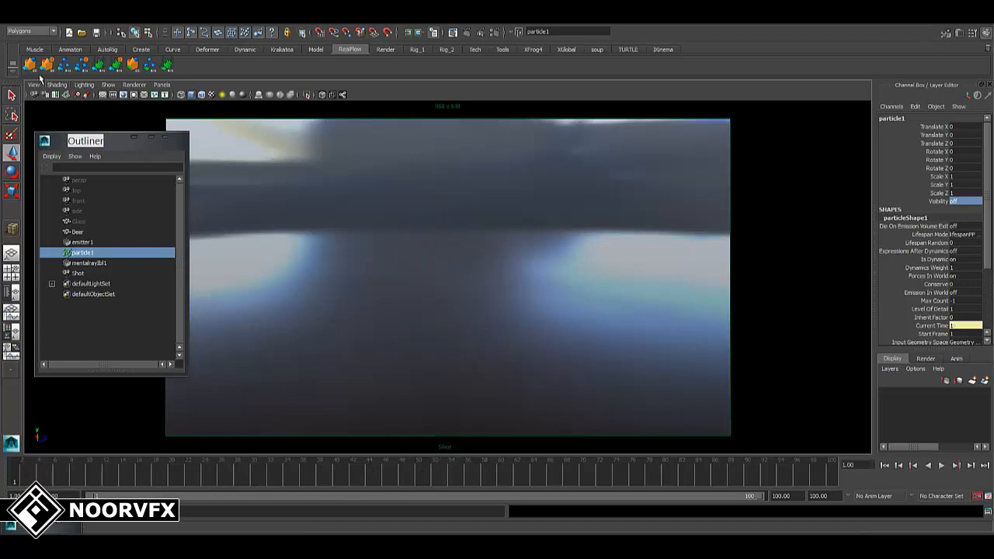
Save the scene as Beer_RF_V01.mb and save a new version of it as Beer_RF_V02.mb in the scenes folder.
{"action": "left_click", "coordinate": [11, 21]}
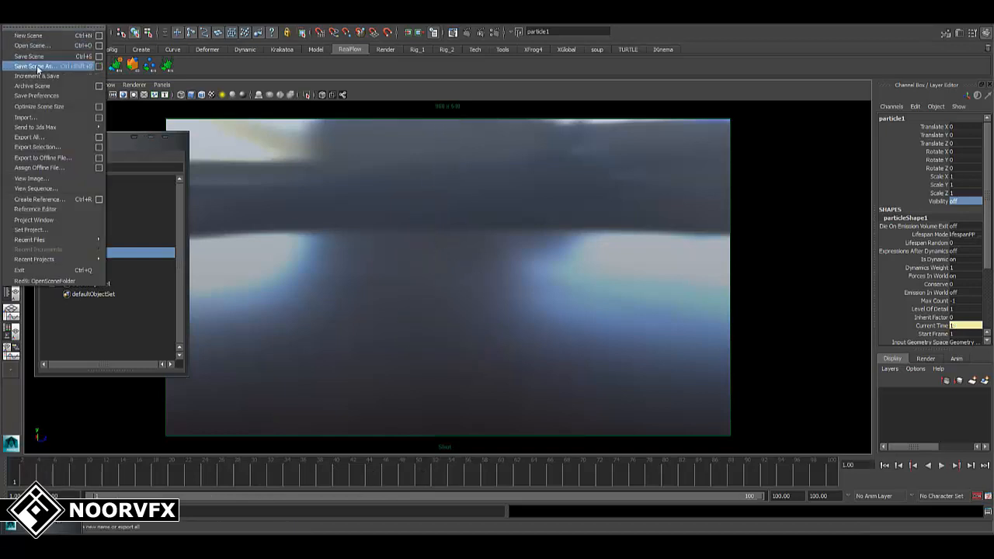
{"action": "left_click", "coordinate": [38, 69]}
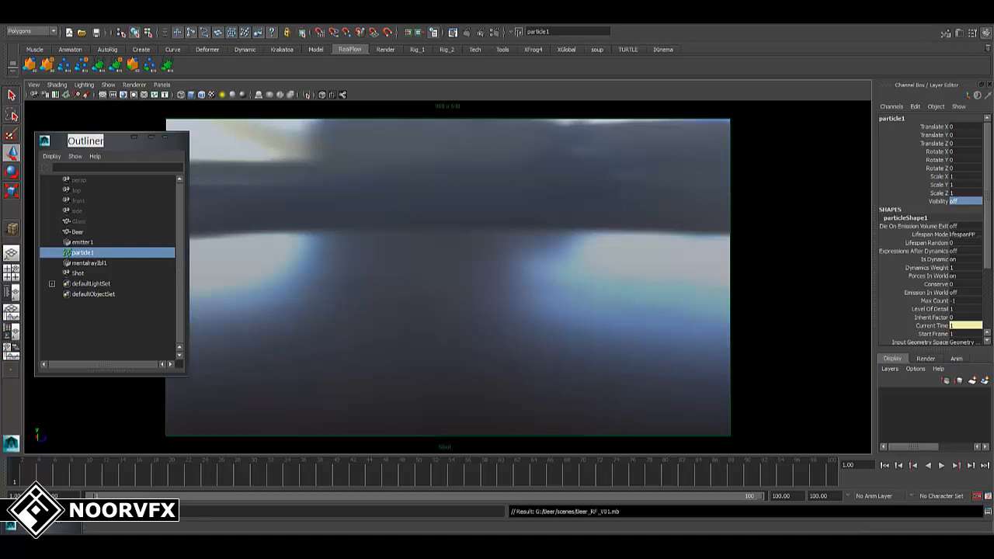
{"action": "left_click", "coordinate": [11, 21]}
{"action": "left_click", "coordinate": [47, 66]}
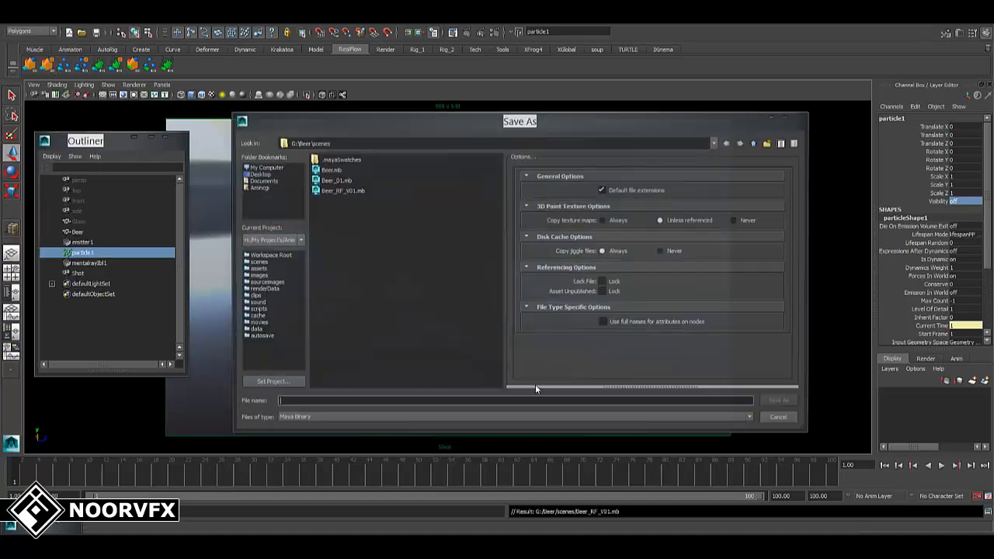
{"action": "left_click", "coordinate": [316, 401]}
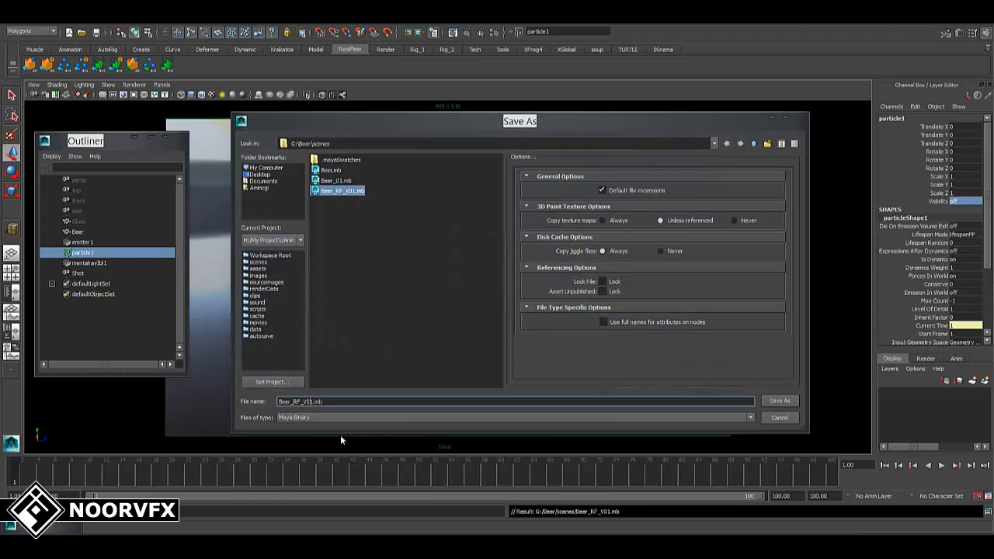
{"action": "key", "text": "BackSpace"}
{"action": "type", "text": "2"}
{"action": "key", "text": "Return"}
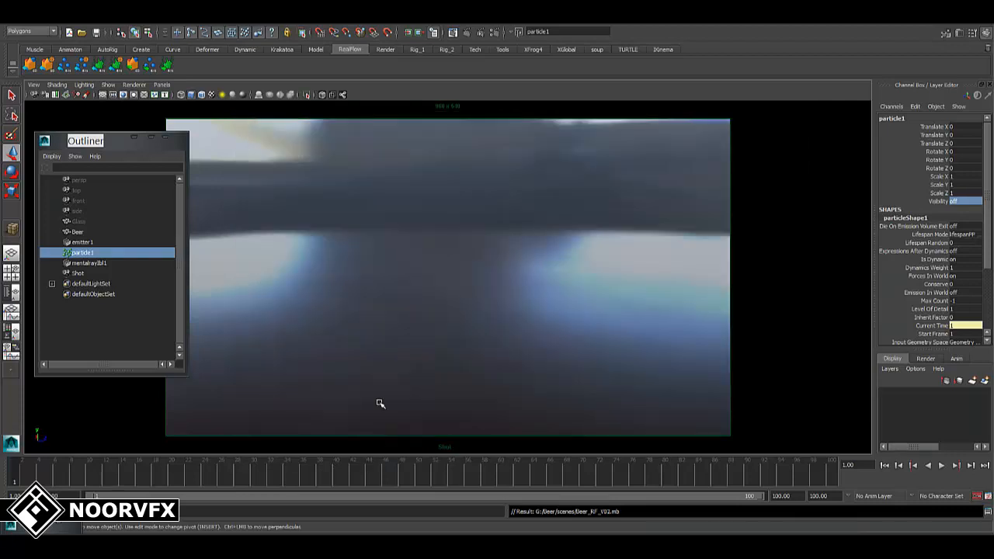
Create a mental ray dielectric_material in a cleared Hypershade work area and rename it Beer_Liquid.
{"action": "left_click", "coordinate": [33, 527]}
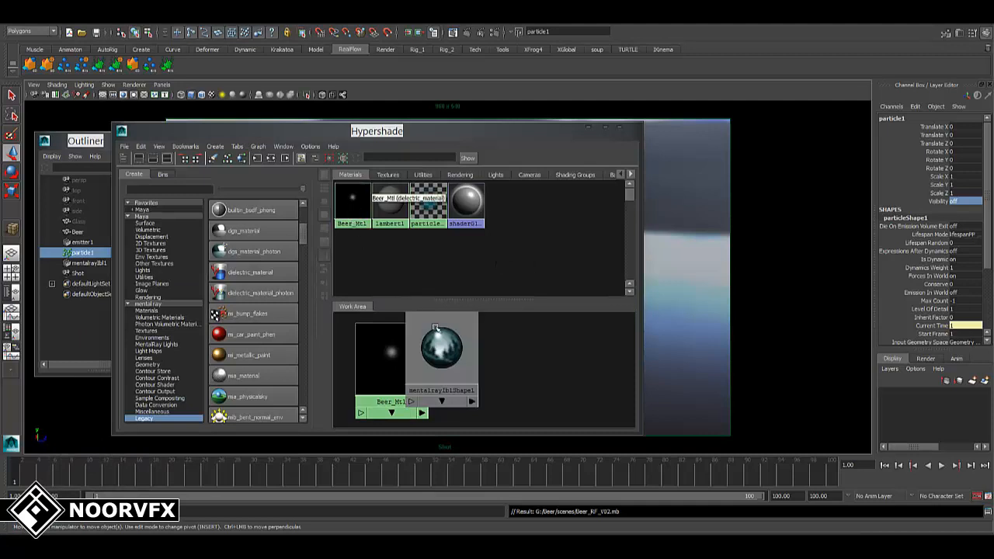
{"action": "left_click", "coordinate": [214, 160]}
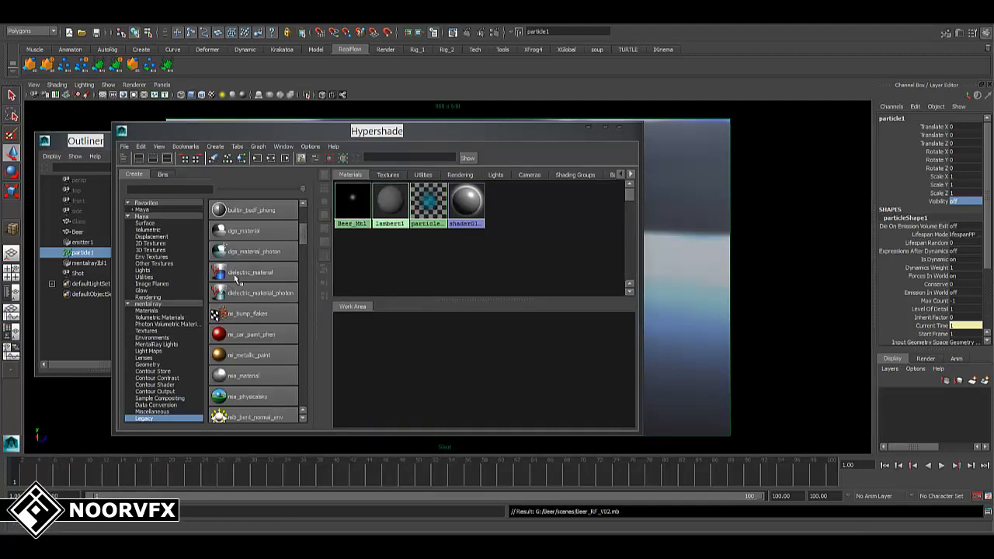
{"action": "left_click", "coordinate": [235, 275]}
{"action": "left_click_drag", "start_coordinate": [372, 362], "coordinate": [441, 359]}
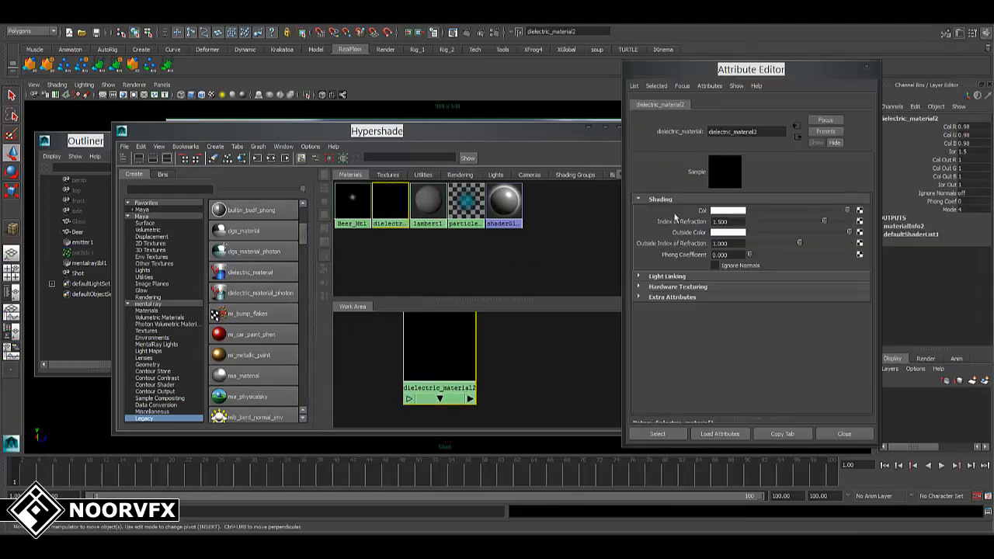
{"action": "double_click", "coordinate": [746, 132]}
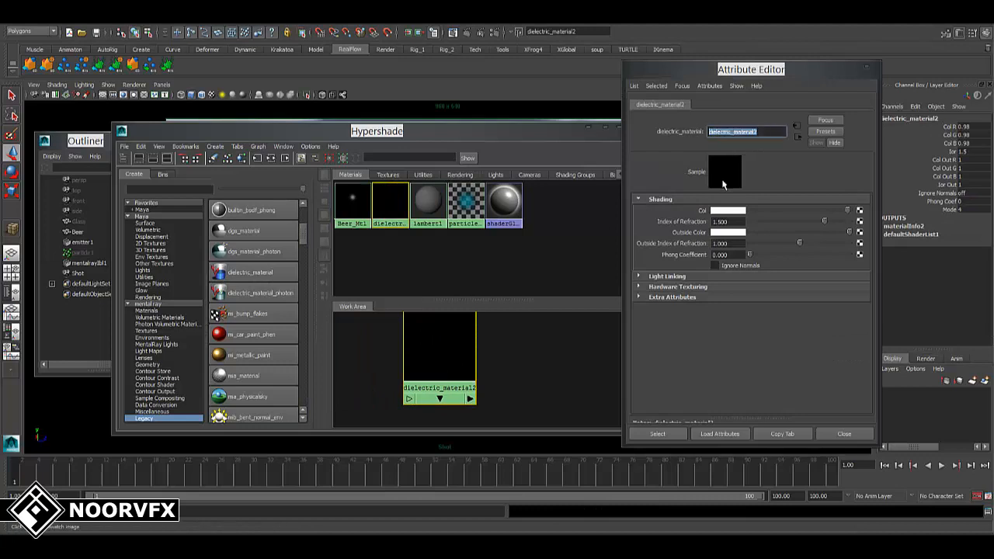
{"action": "type", "text": "g"}
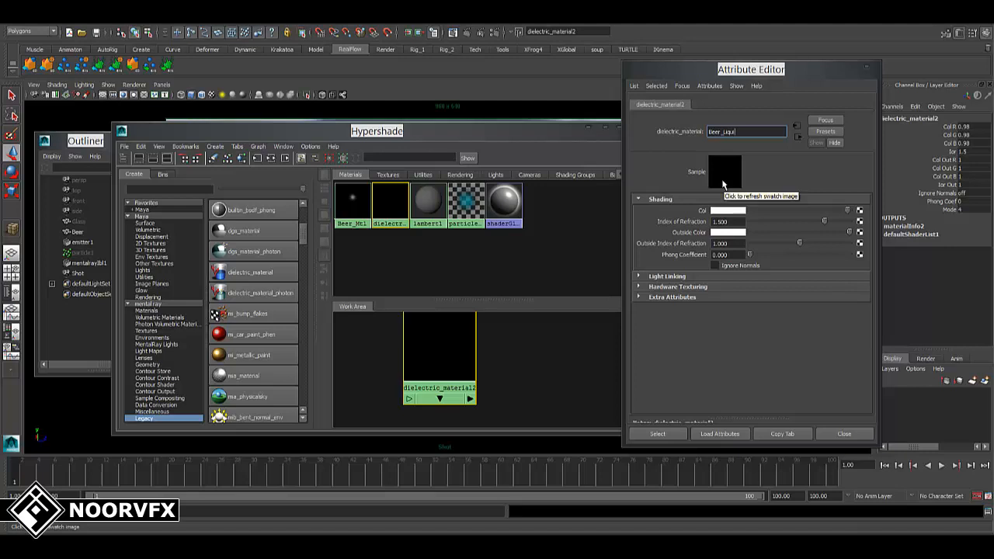
{"action": "key", "text": "Return"}
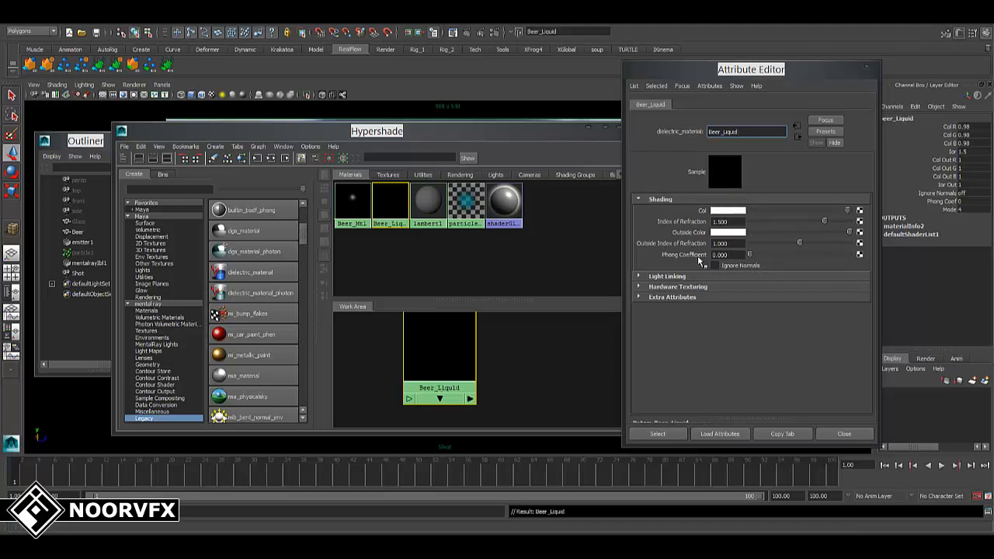
Set Beer_Liquid's Phong Coefficient to 90 and its Outside Index of Refraction to 1.33.
{"action": "left_click_drag", "start_coordinate": [739, 255], "coordinate": [678, 257]}
{"action": "key", "text": "Return"}
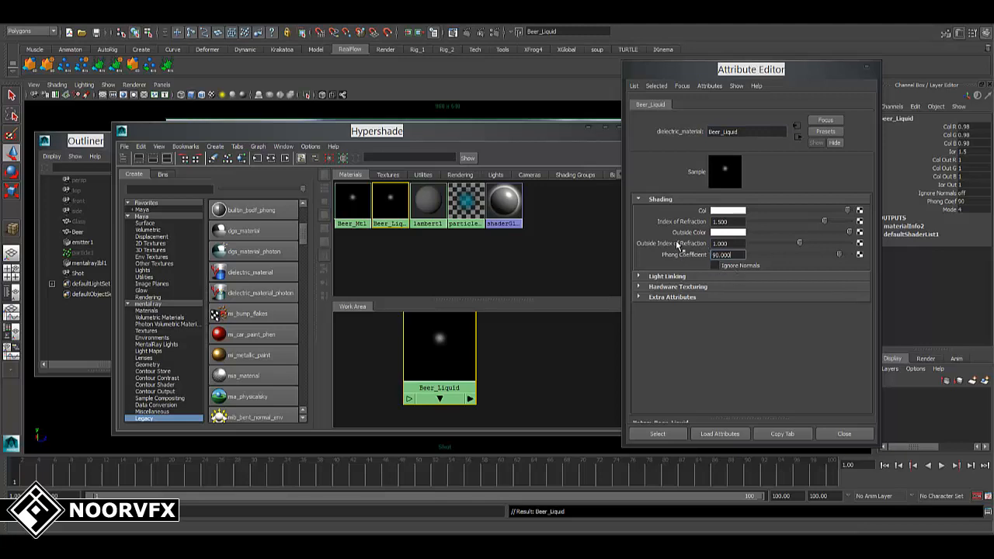
{"action": "left_click_drag", "start_coordinate": [736, 241], "coordinate": [678, 245]}
{"action": "type", "text": "33"}
{"action": "key", "text": "Return"}
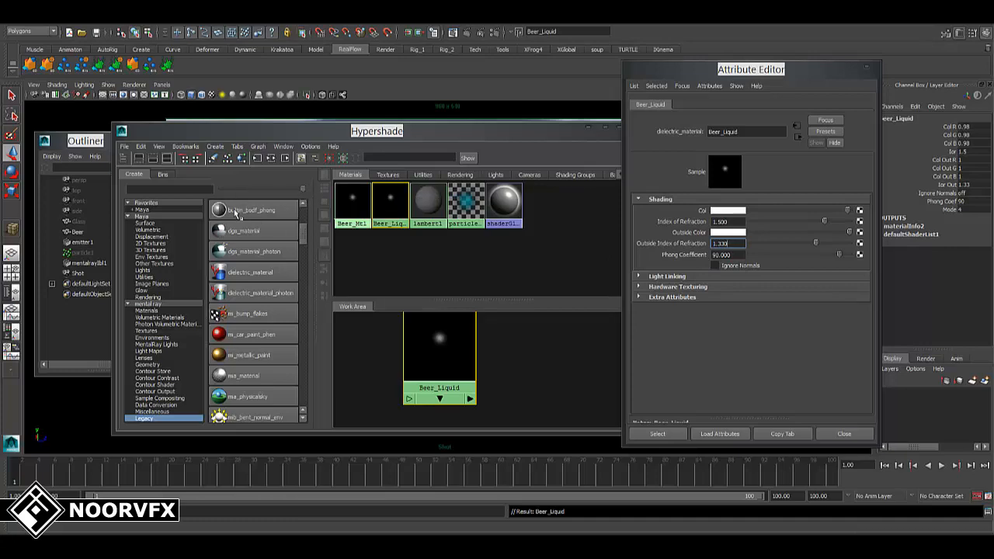
Assign the Beer_Liquid material to the beer splash mesh in the viewport and close Hypershade.
{"action": "left_click_drag", "start_coordinate": [473, 140], "coordinate": [743, 171]}
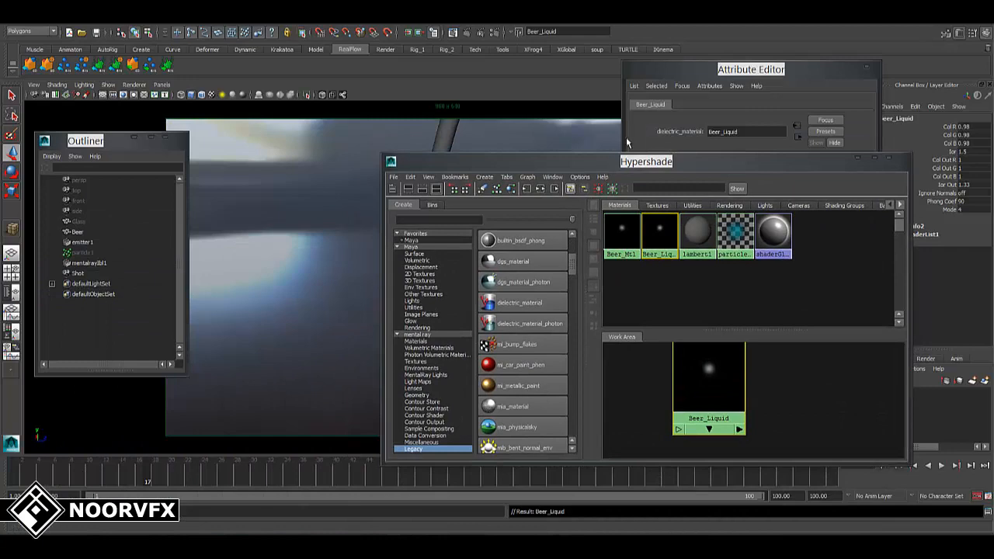
{"action": "left_click_drag", "start_coordinate": [643, 167], "coordinate": [724, 204]}
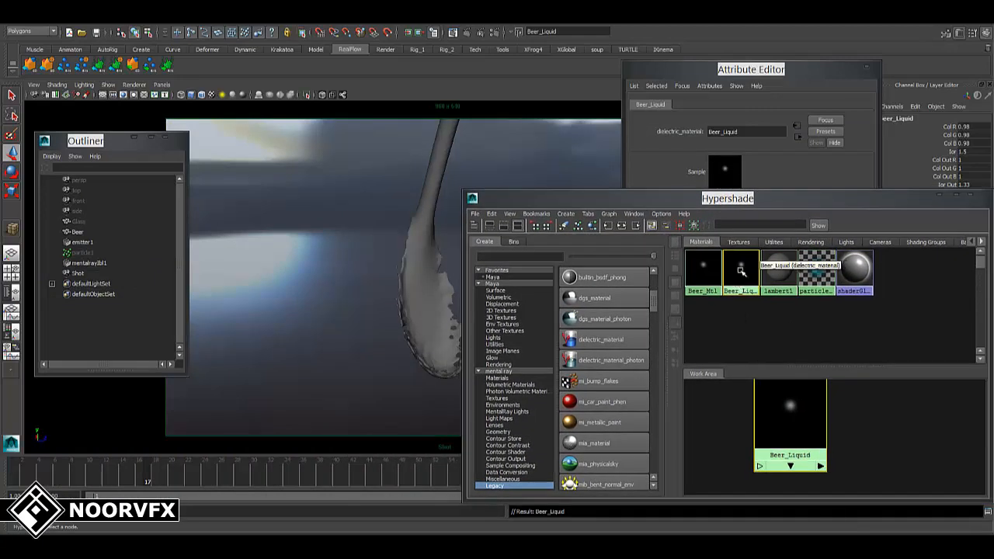
{"action": "middle_click_drag", "start_coordinate": [730, 274], "coordinate": [431, 250]}
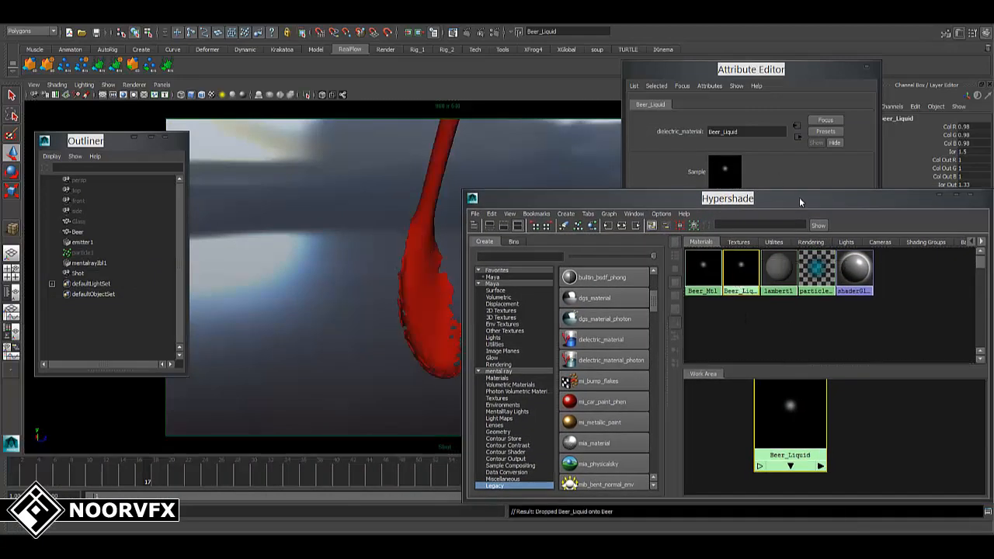
{"action": "left_click_drag", "start_coordinate": [799, 200], "coordinate": [378, 153]}
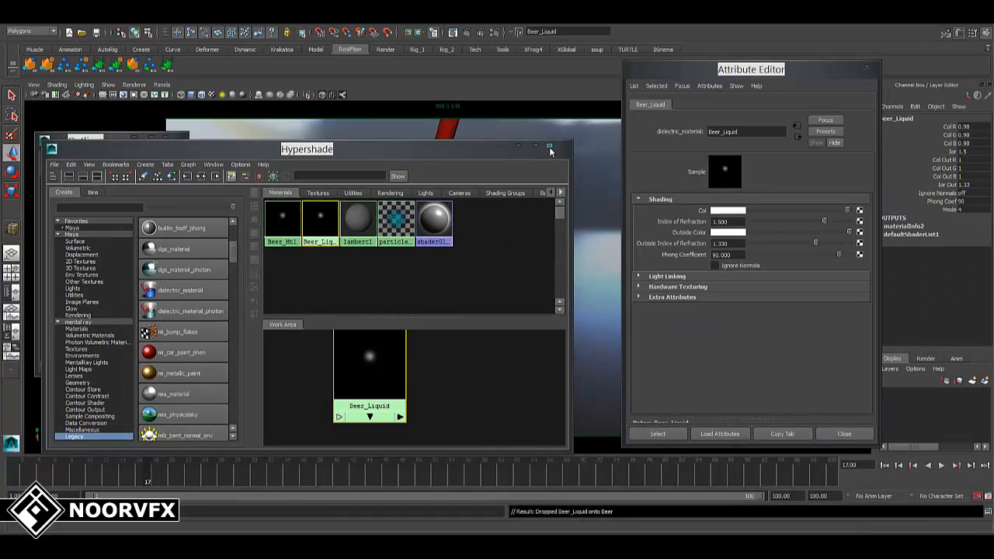
{"action": "left_click", "coordinate": [550, 149]}
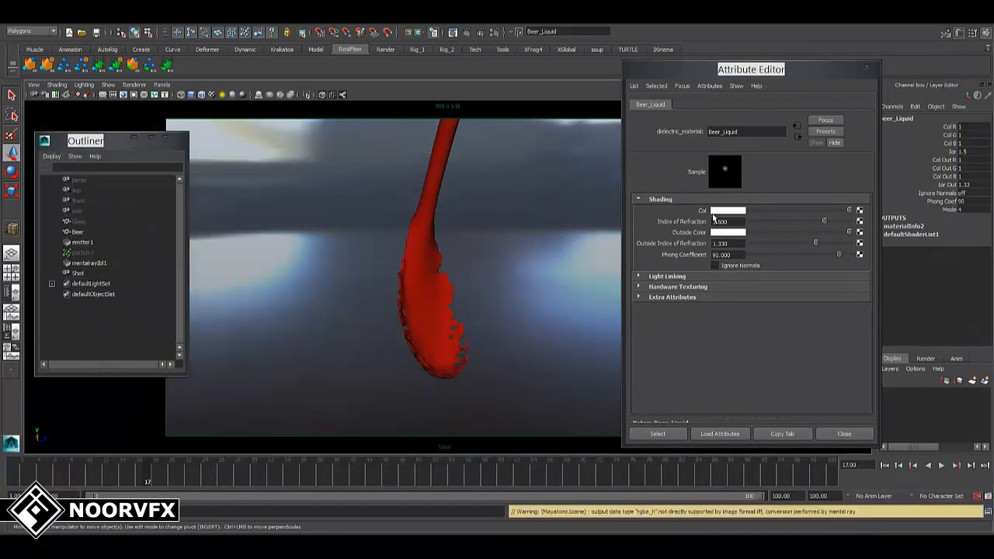
Load Color.jpg from G:\Beer\sourceimages into the colour picker and sample its amber orange as Beer_Liquid's Col.
{"action": "left_click", "coordinate": [724, 211]}
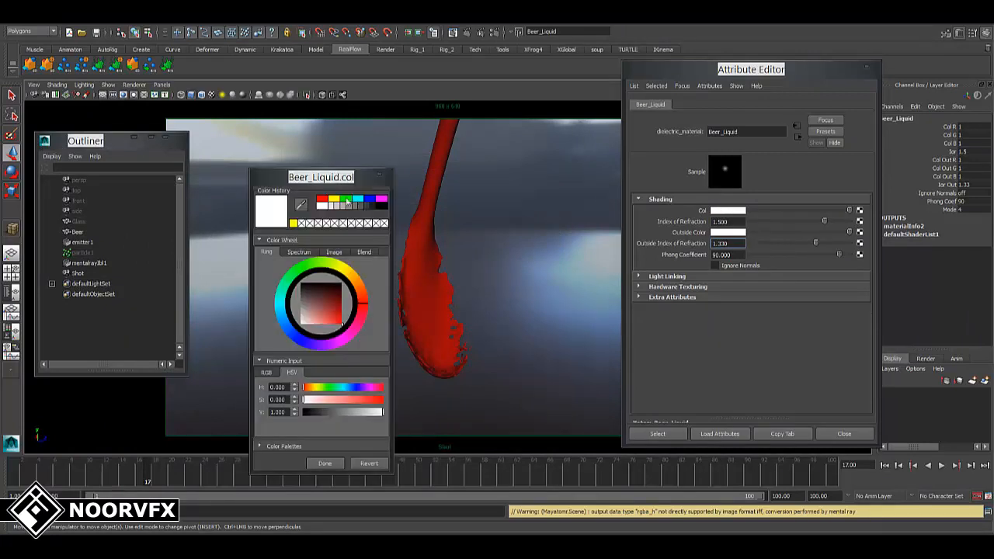
{"action": "left_click_drag", "start_coordinate": [342, 177], "coordinate": [608, 133]}
{"action": "left_click", "coordinate": [602, 210]}
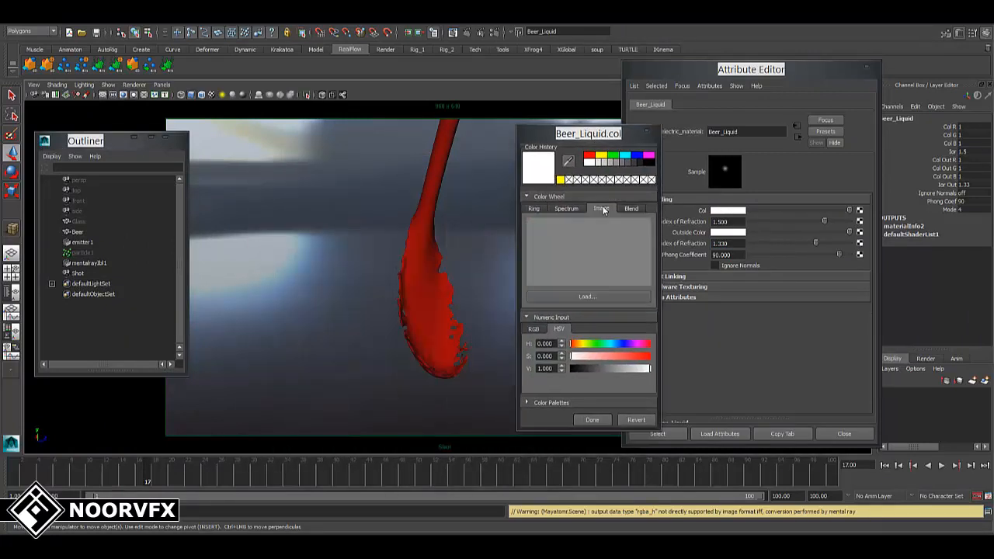
{"action": "left_click", "coordinate": [582, 297]}
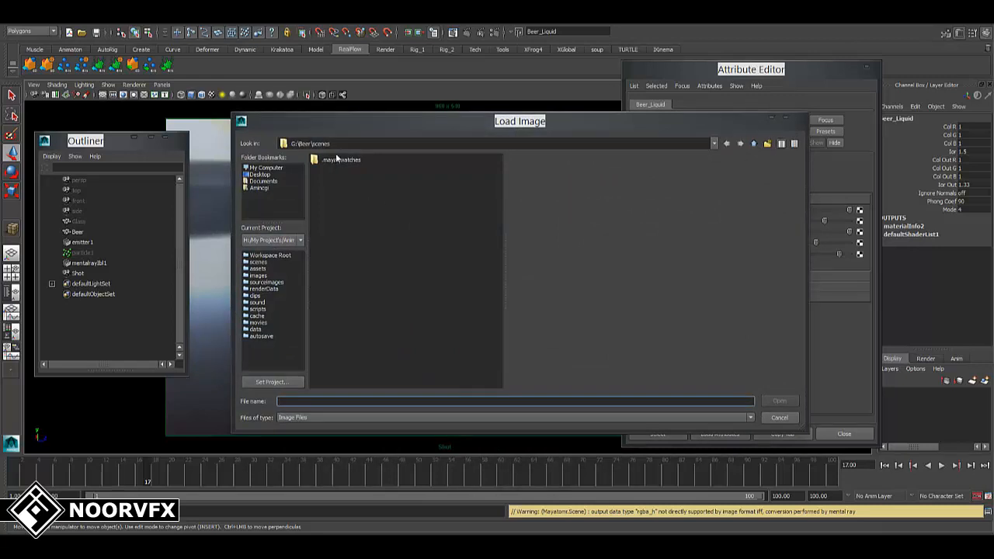
{"action": "left_click", "coordinate": [752, 143]}
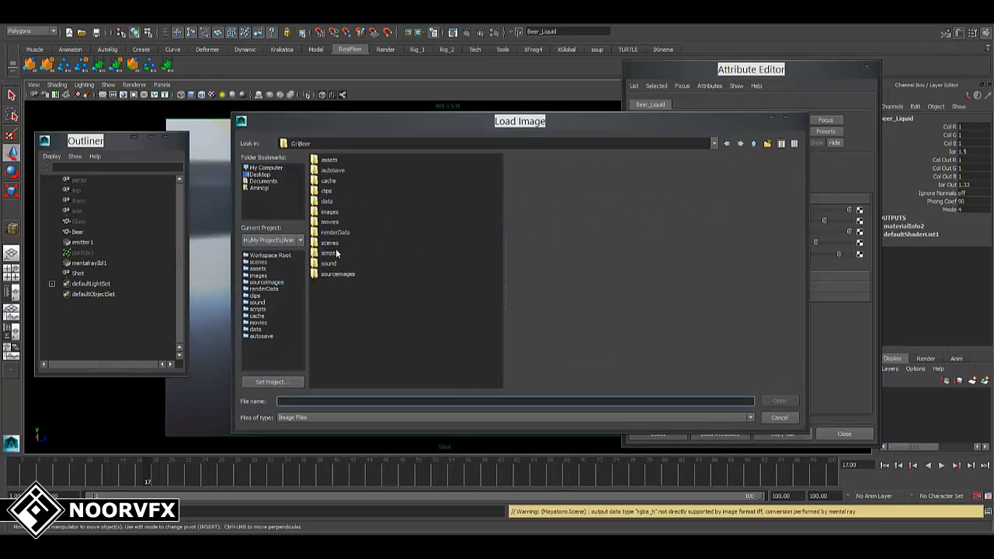
{"action": "double_click", "coordinate": [340, 270]}
{"action": "left_click", "coordinate": [329, 160]}
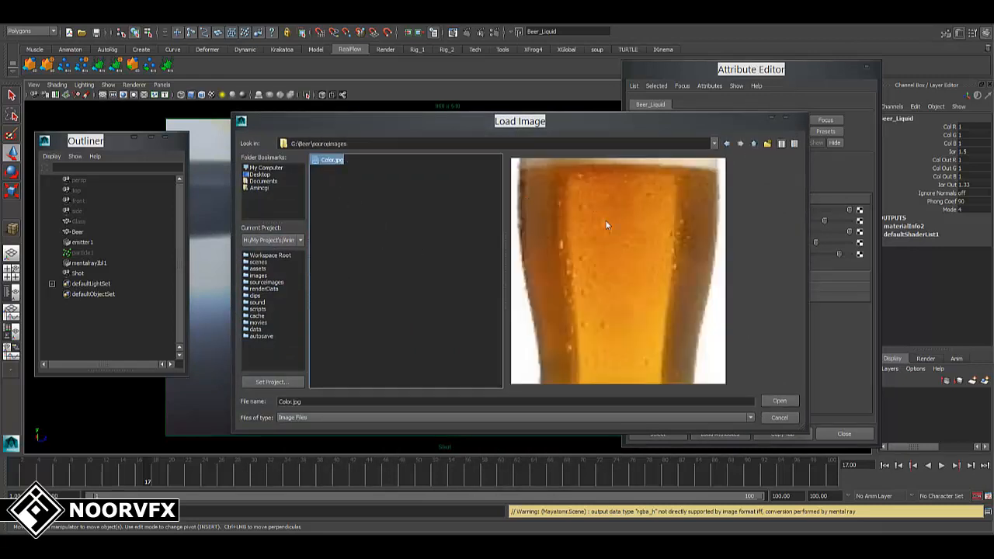
{"action": "double_click", "coordinate": [337, 162]}
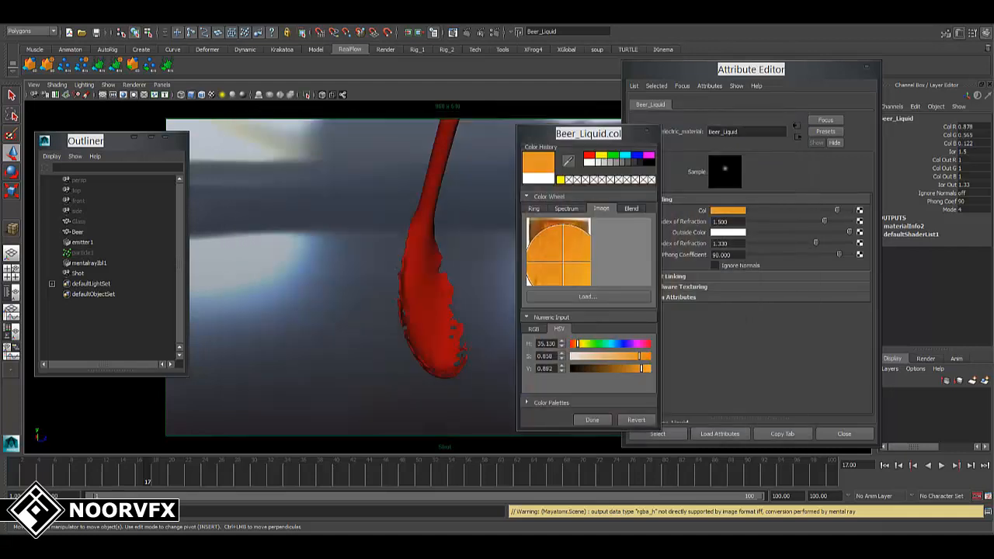
{"action": "left_click_drag", "start_coordinate": [563, 262], "coordinate": [569, 263]}
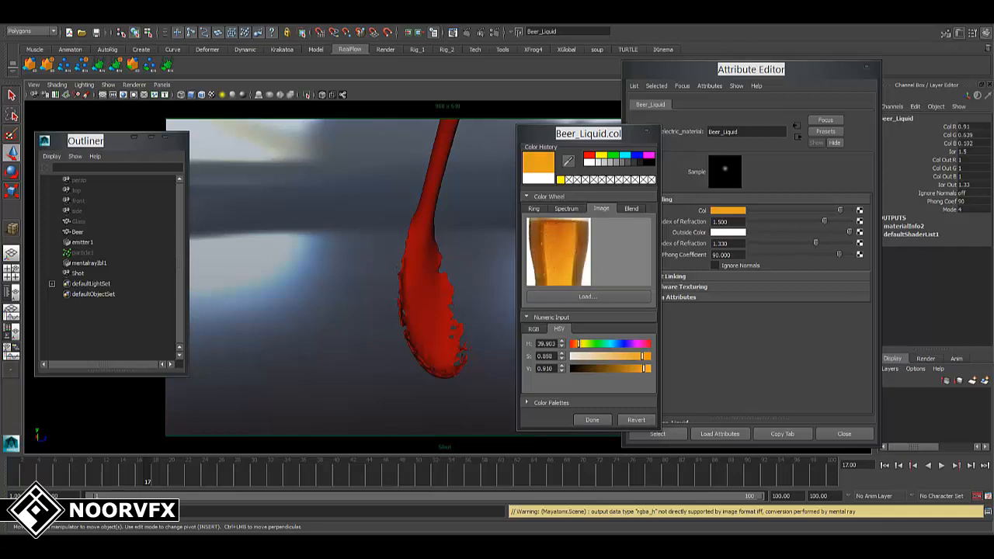
{"action": "left_click", "coordinate": [603, 421]}
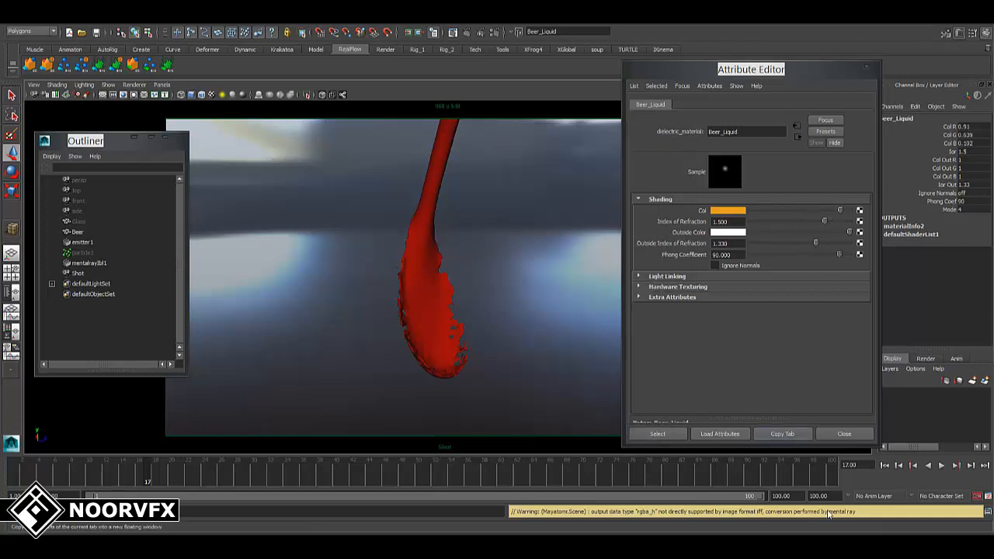
Play the animation from the start to frame 24, render that frame with mental ray, and close the render.
{"action": "left_click", "coordinate": [885, 466]}
{"action": "left_click", "coordinate": [941, 465]}
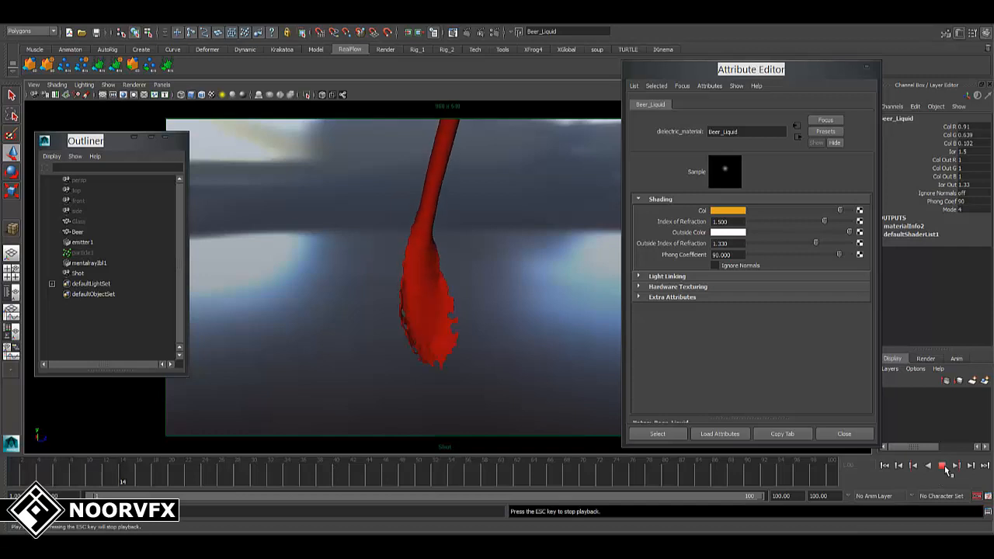
{"action": "left_click", "coordinate": [941, 465]}
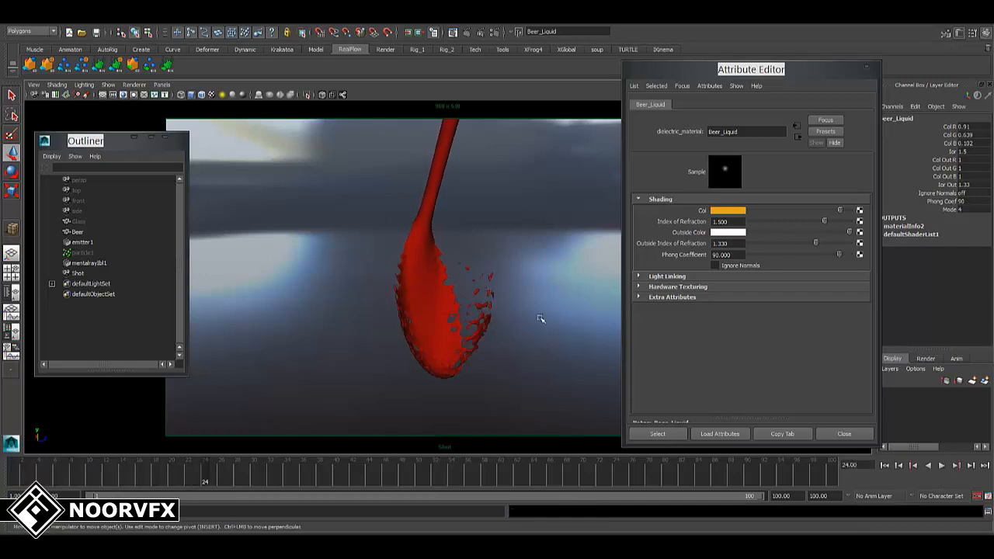
{"action": "left_click", "coordinate": [453, 33]}
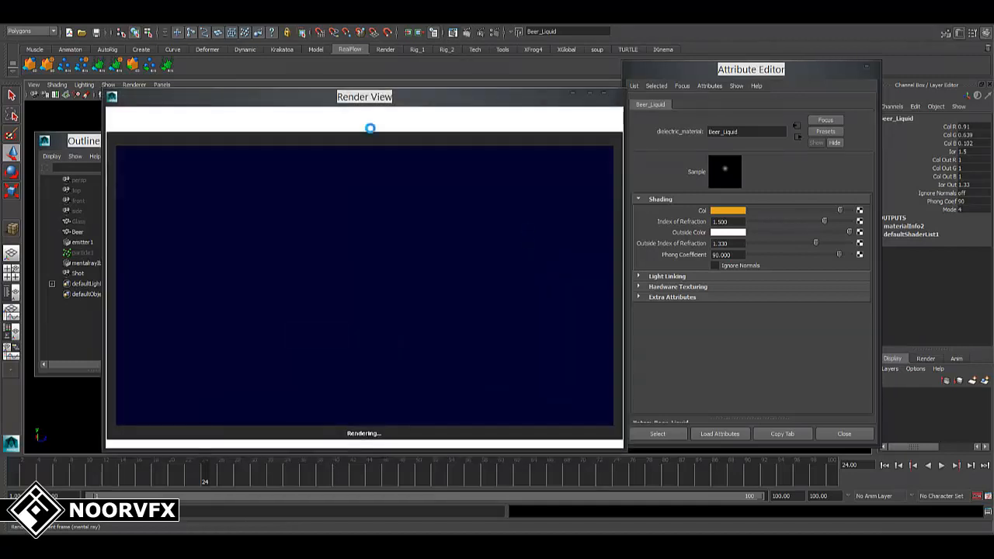
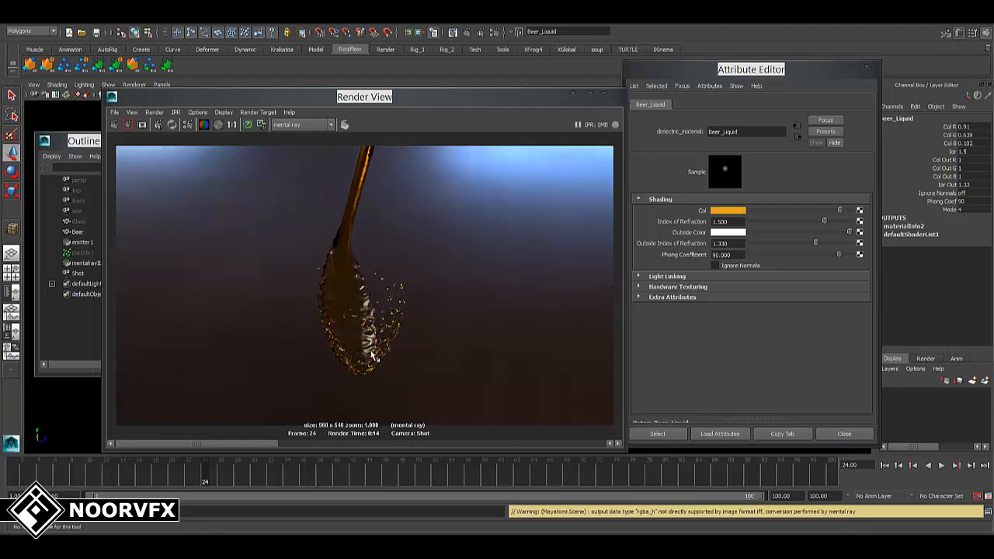
{"action": "left_click", "coordinate": [605, 94]}
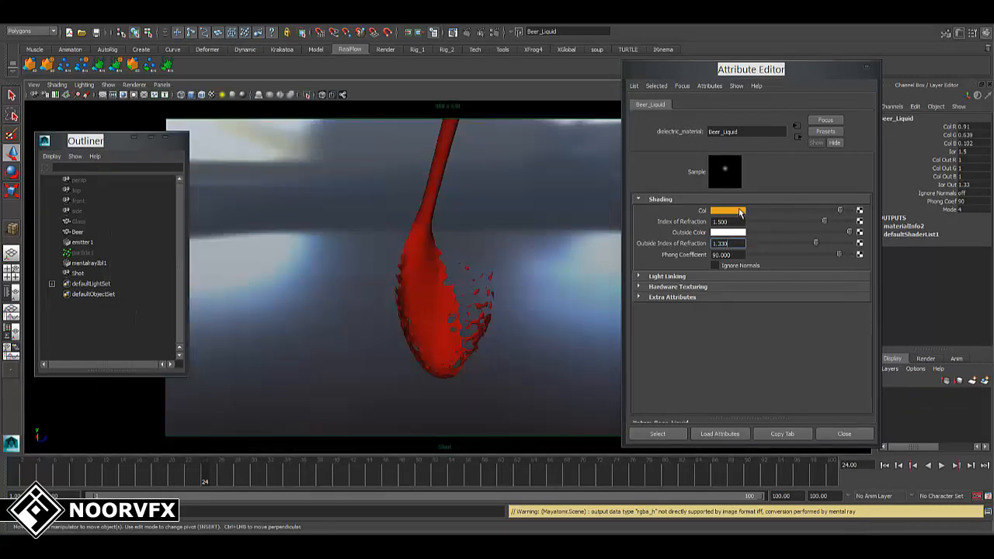
Reduce the saturation of Beer_Liquid's Col to RGB 0.91, 0.696, 0.271 and re-render frame 24 to compare the results.
{"action": "left_click", "coordinate": [740, 211]}
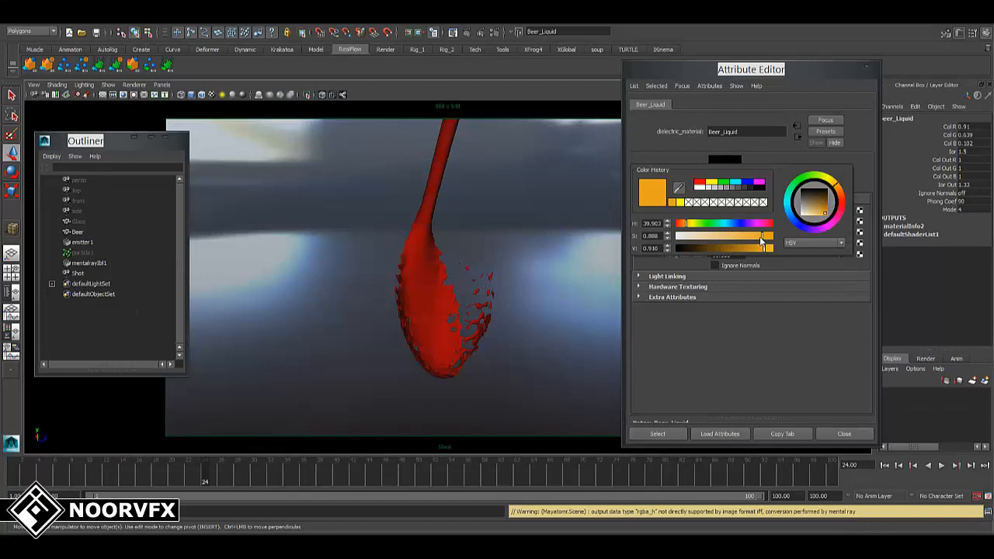
{"action": "left_click_drag", "start_coordinate": [761, 243], "coordinate": [741, 241]}
{"action": "left_click", "coordinate": [453, 34]}
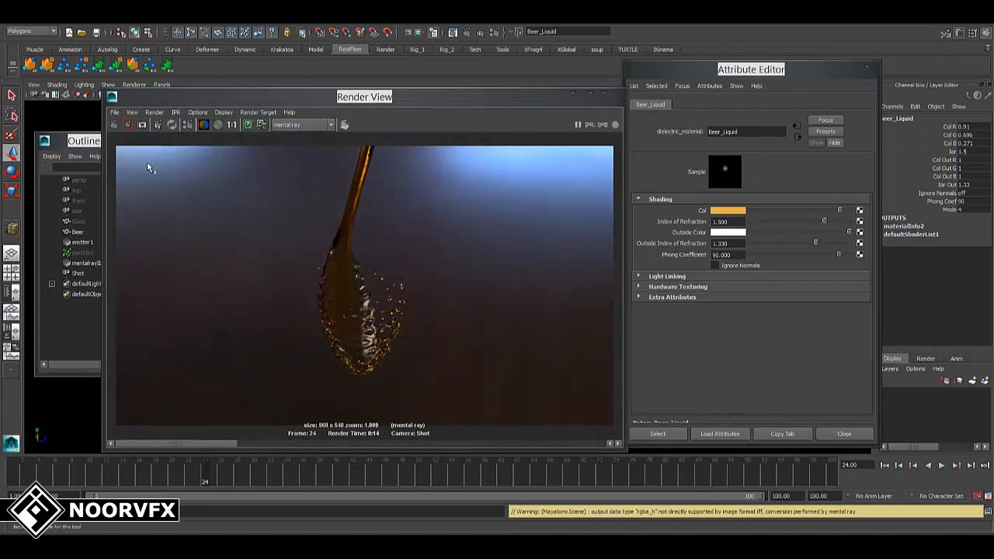
{"action": "left_click", "coordinate": [115, 124]}
{"action": "left_click_drag", "start_coordinate": [225, 446], "coordinate": [166, 425]}
{"action": "left_click", "coordinate": [603, 94]}
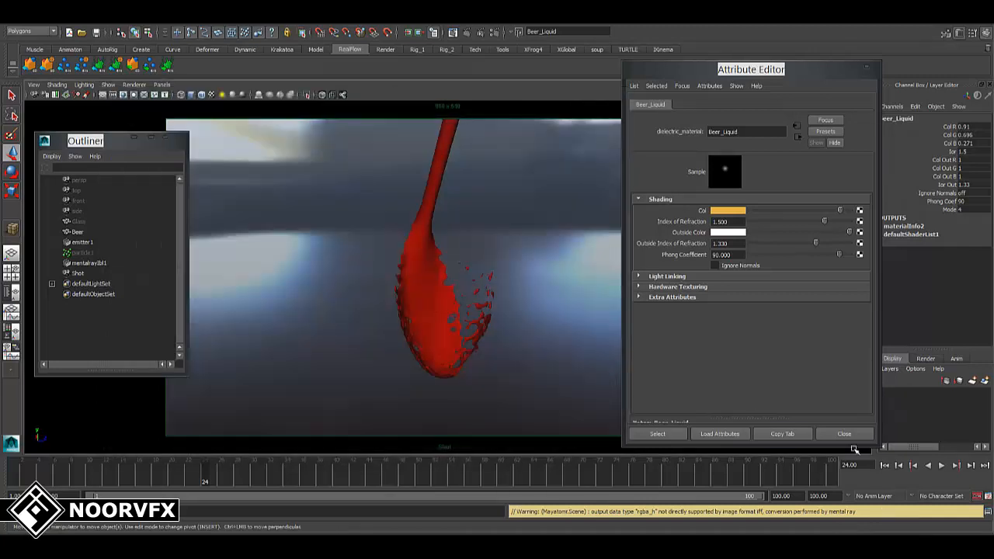
Close the material attributes, return the timeline to frame 1, and hide the Beer mesh.
{"action": "left_click", "coordinate": [844, 433]}
{"action": "left_click", "coordinate": [621, 332]}
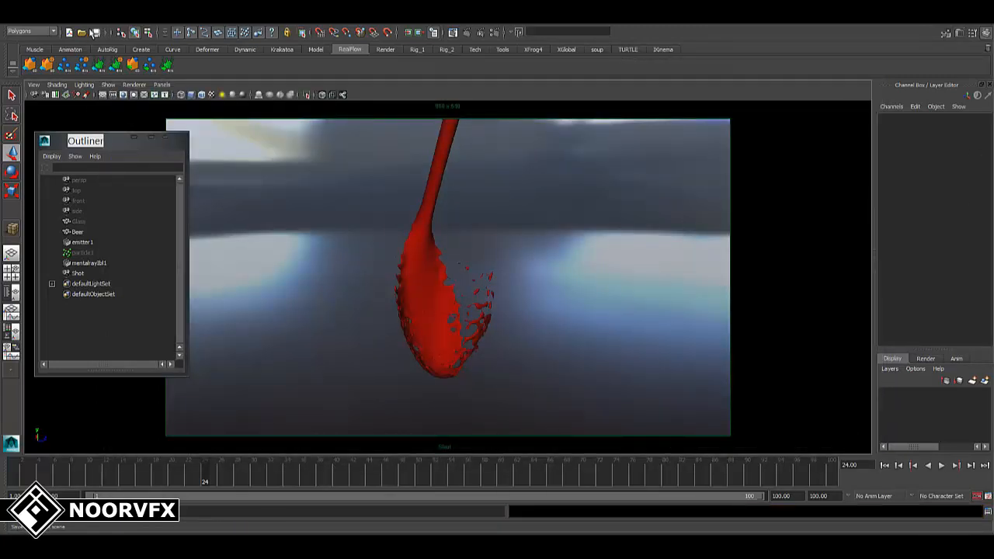
{"action": "left_click", "coordinate": [188, 473]}
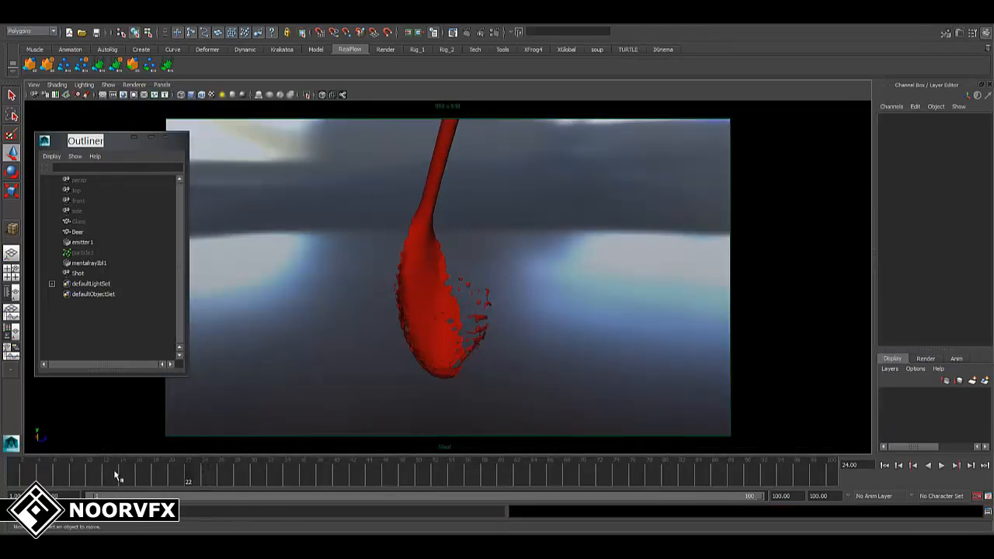
{"action": "left_click_drag", "start_coordinate": [116, 475], "coordinate": [16, 475]}
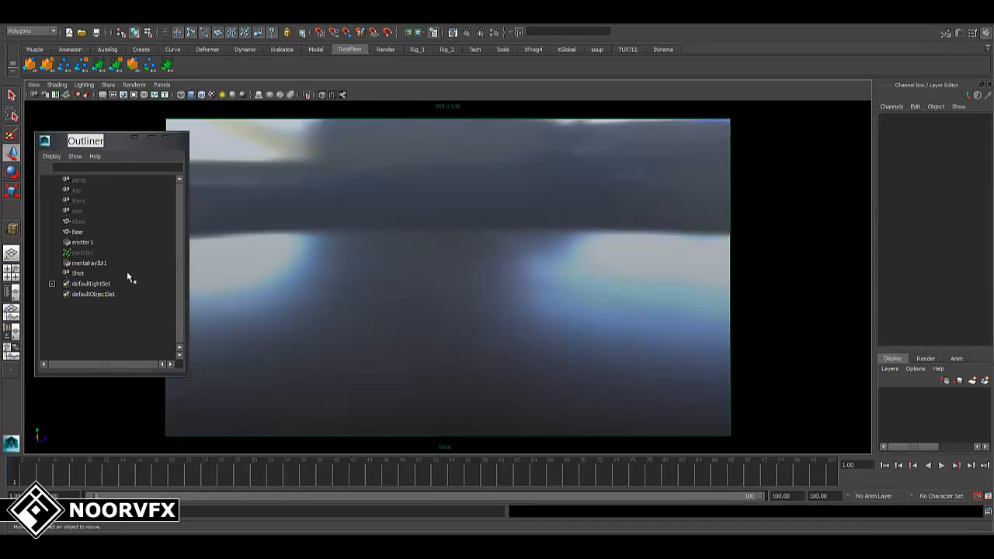
{"action": "left_click", "coordinate": [77, 233]}
{"action": "key", "text": "ctrl+h"}
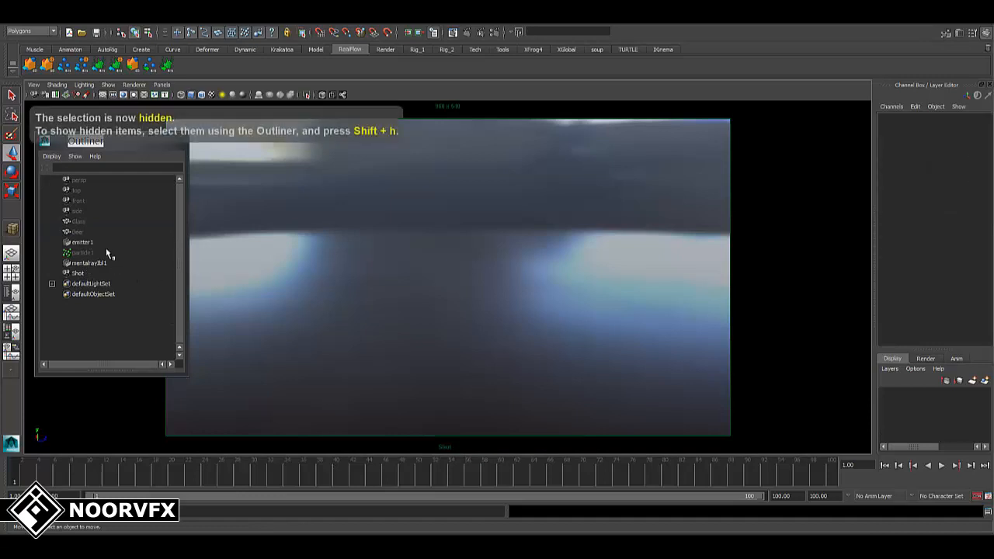
Unhide particle1 and scrub the timeline to frame 17.
{"action": "left_click", "coordinate": [83, 253]}
{"action": "key", "text": "shift+h"}
{"action": "left_click_drag", "start_coordinate": [15, 468], "coordinate": [148, 463]}
Open particle1's shape attributes, add the attributes for its Points render type, and set Point Size to 1.
{"action": "key", "text": "ctrl+a"}
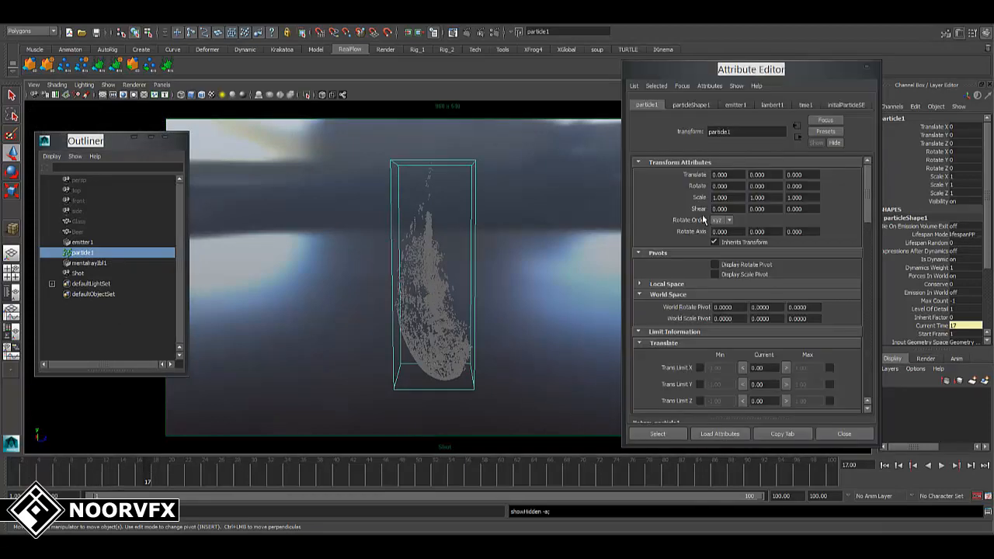
{"action": "left_click_drag", "start_coordinate": [779, 71], "coordinate": [757, 71]}
{"action": "left_click", "coordinate": [669, 102]}
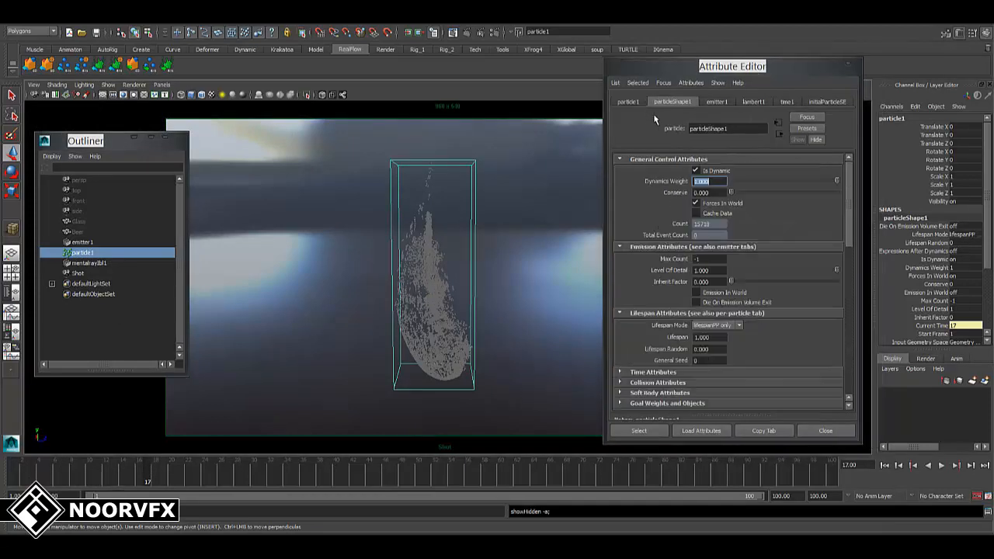
{"action": "left_click_drag", "start_coordinate": [844, 211], "coordinate": [850, 288]}
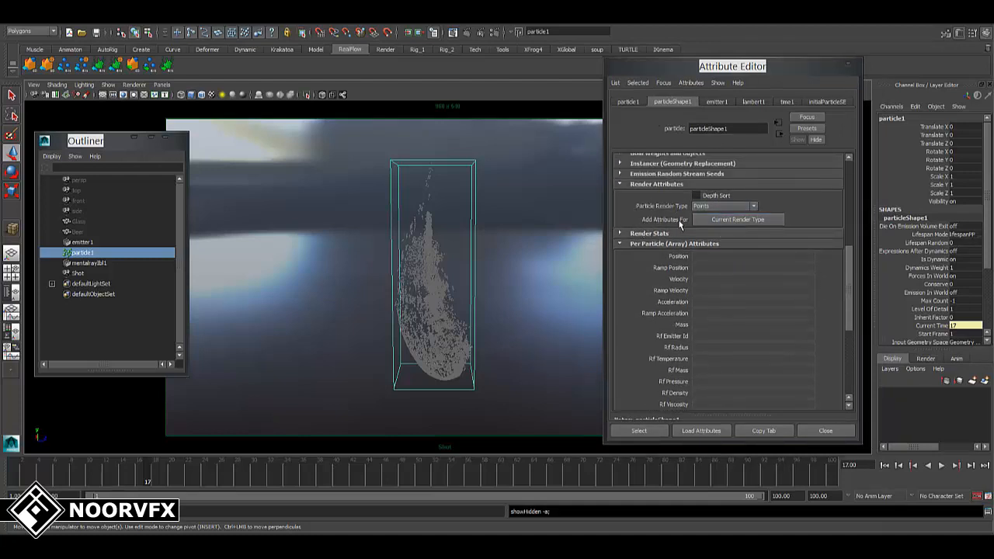
{"action": "left_click", "coordinate": [730, 220]}
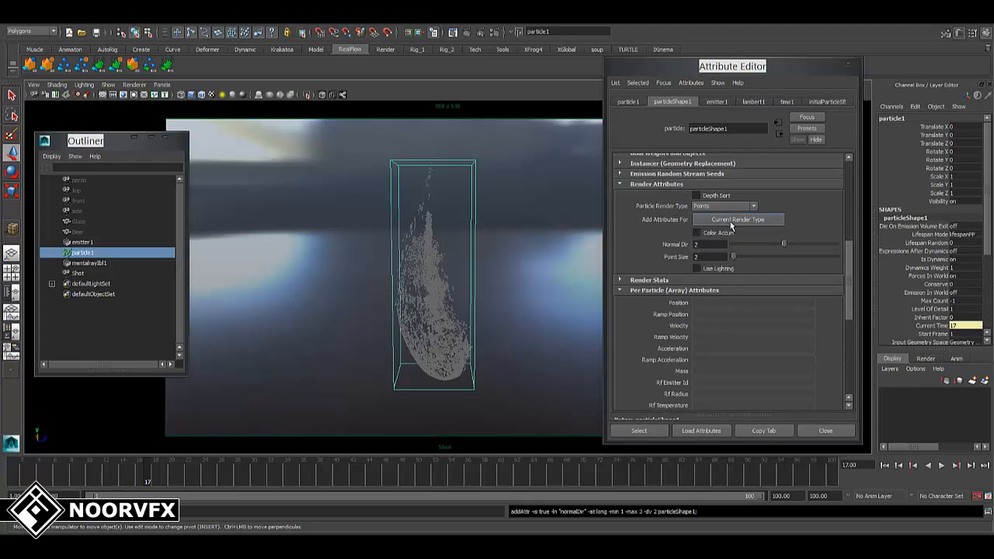
{"action": "double_click", "coordinate": [706, 257]}
{"action": "type", "text": "1"}
{"action": "key", "text": "Return"}
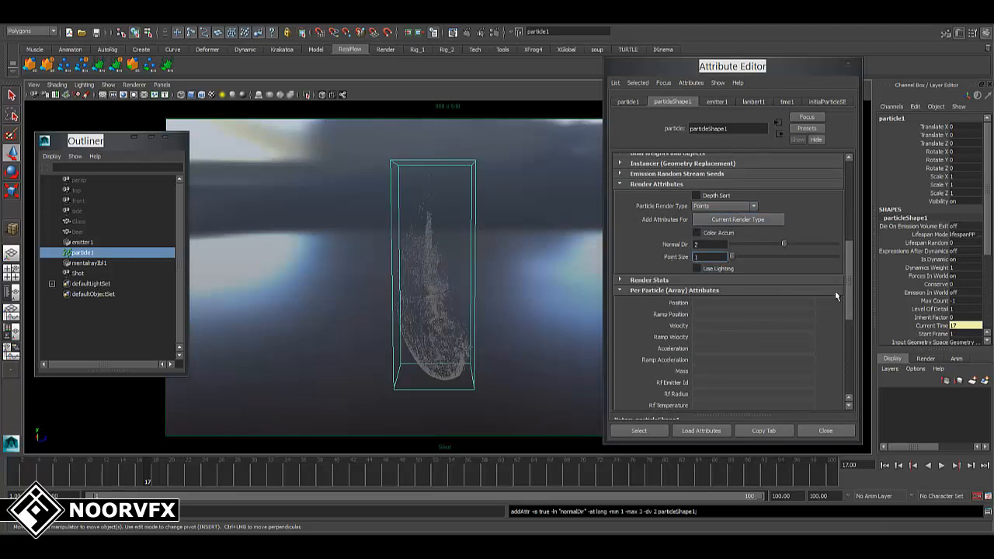
Scrub to frame 29, render it with mental ray, inspect the alpha and color channels, and close the render.
{"action": "scroll", "coordinate": [847, 278], "scroll_direction": "down", "scroll_amount": 5}
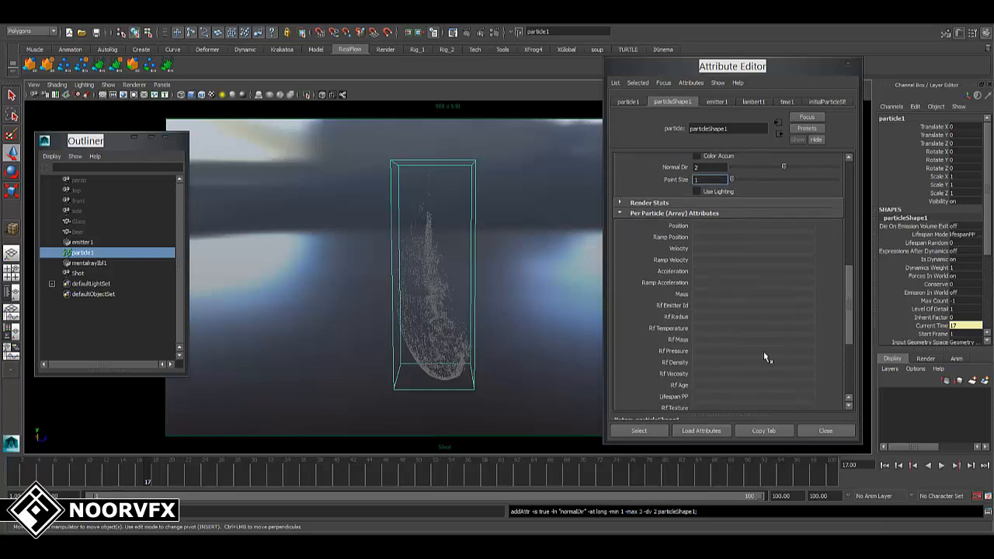
{"action": "left_click_drag", "start_coordinate": [175, 477], "coordinate": [245, 476]}
{"action": "scroll", "coordinate": [792, 357], "scroll_direction": "down", "scroll_amount": 6}
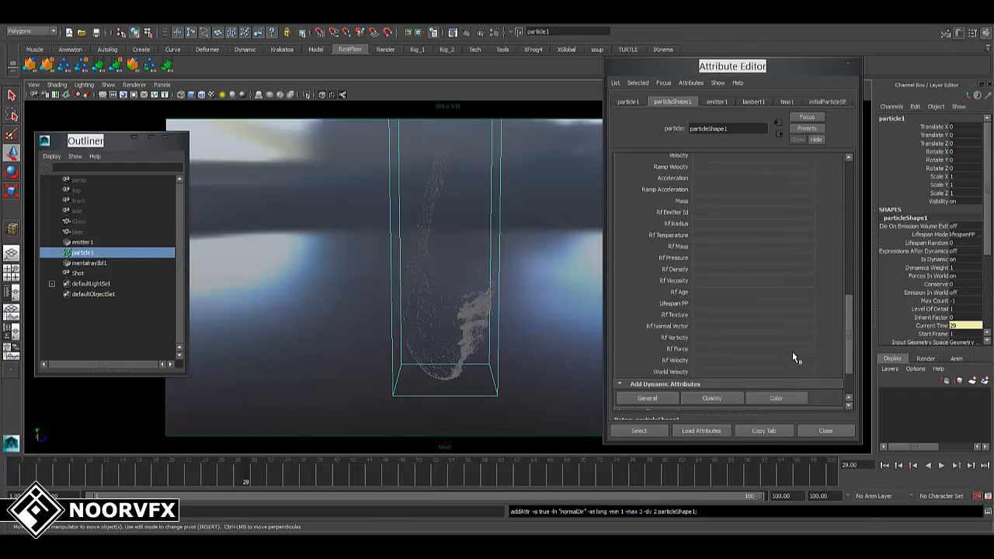
{"action": "left_click", "coordinate": [453, 32]}
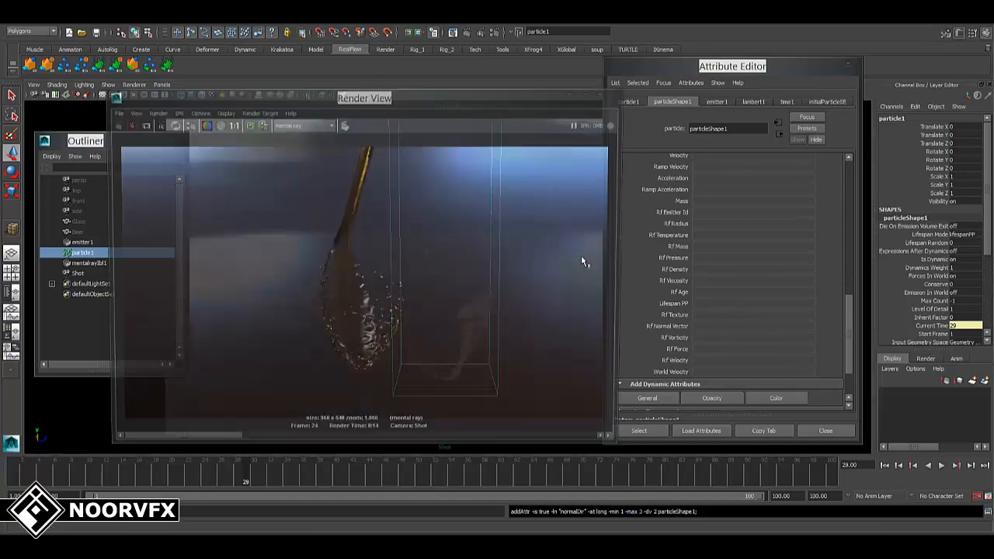
{"action": "left_click", "coordinate": [114, 124]}
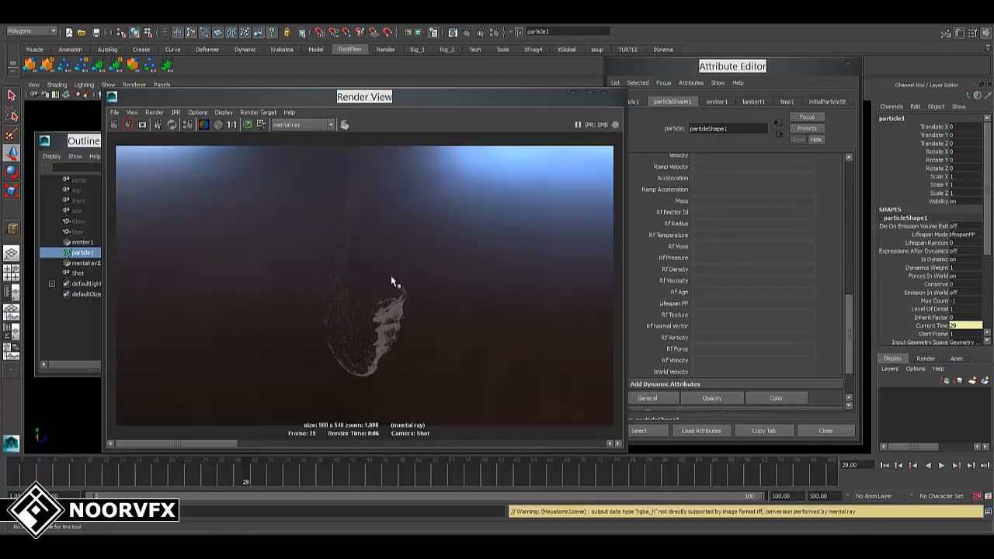
{"action": "left_click", "coordinate": [218, 124]}
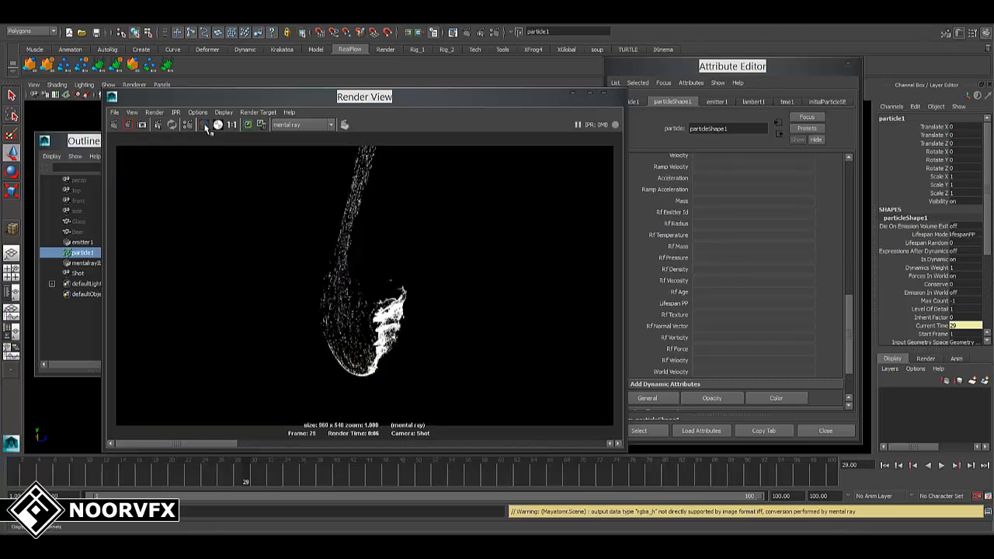
{"action": "left_click", "coordinate": [204, 124]}
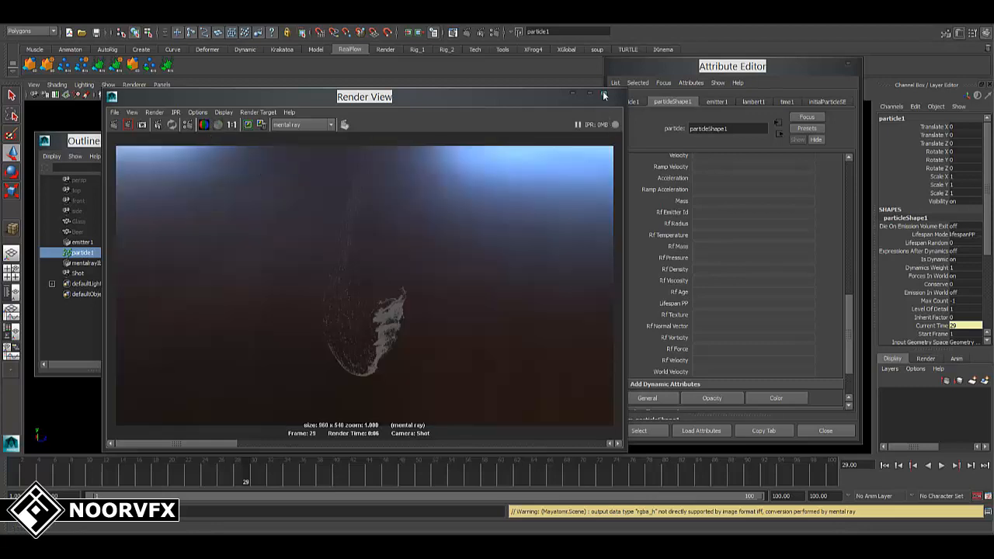
{"action": "left_click", "coordinate": [603, 95]}
Add a per-particle opacity attribute to particleShape1.
{"action": "left_click_drag", "start_coordinate": [849, 321], "coordinate": [849, 334]}
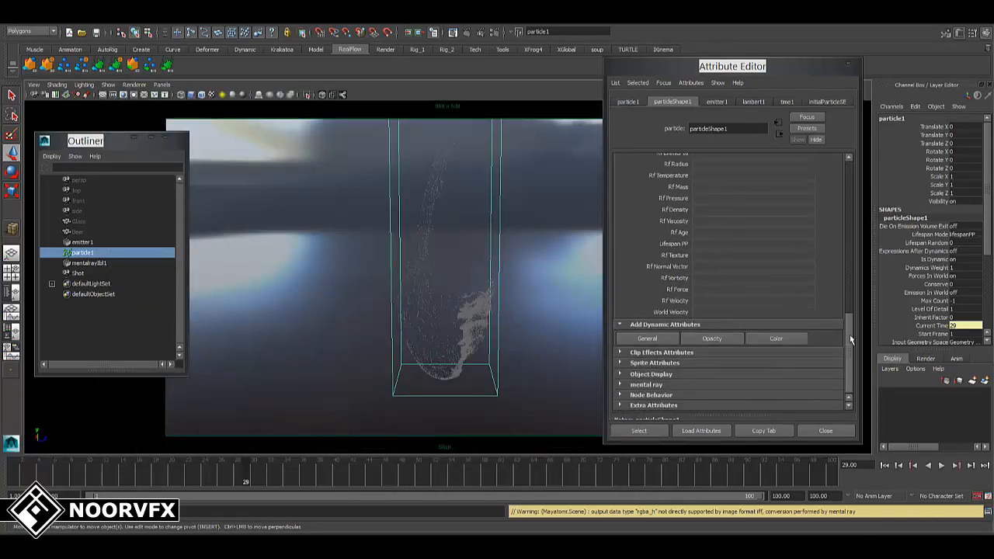
{"action": "scroll", "coordinate": [753, 402], "scroll_direction": "up", "scroll_amount": 4}
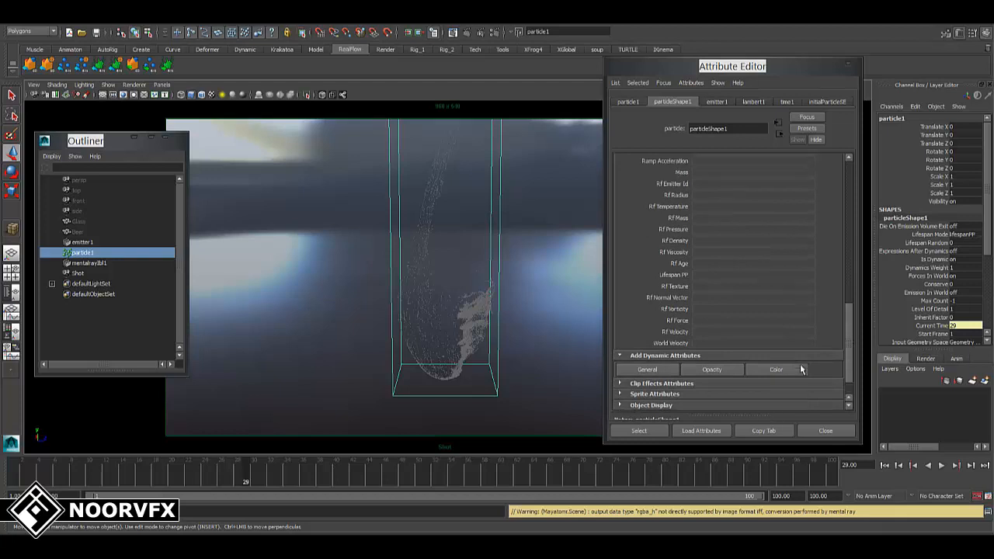
{"action": "scroll", "coordinate": [801, 369], "scroll_direction": "down", "scroll_amount": 3}
{"action": "scroll", "coordinate": [814, 380], "scroll_direction": "down", "scroll_amount": 1}
{"action": "left_click", "coordinate": [712, 338]}
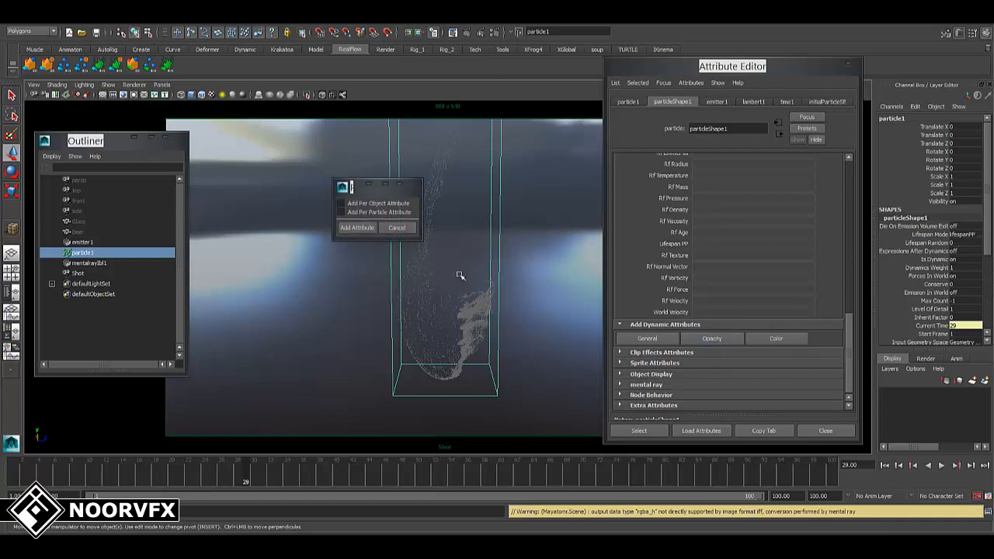
{"action": "left_click_drag", "start_coordinate": [367, 192], "coordinate": [633, 207]}
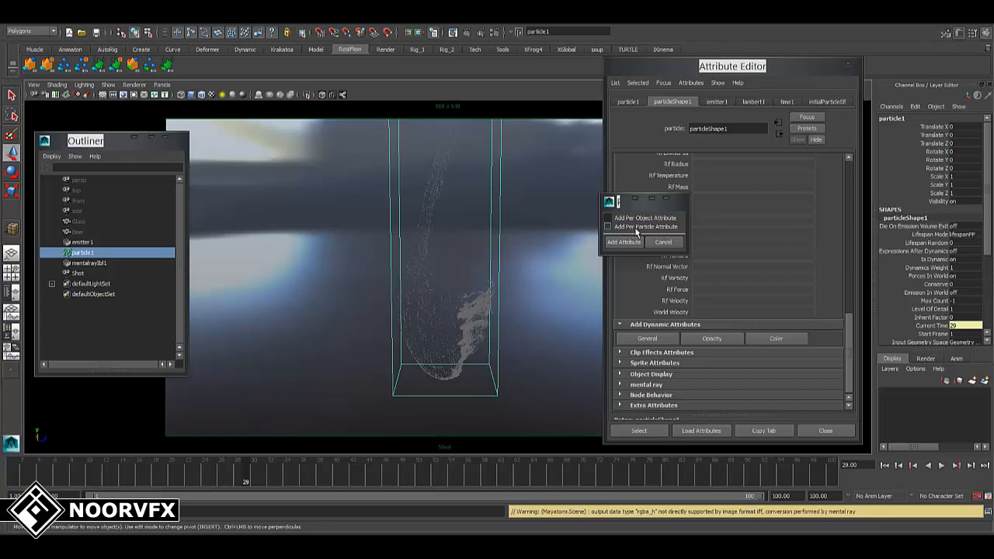
{"action": "left_click", "coordinate": [608, 227]}
{"action": "left_click", "coordinate": [625, 242]}
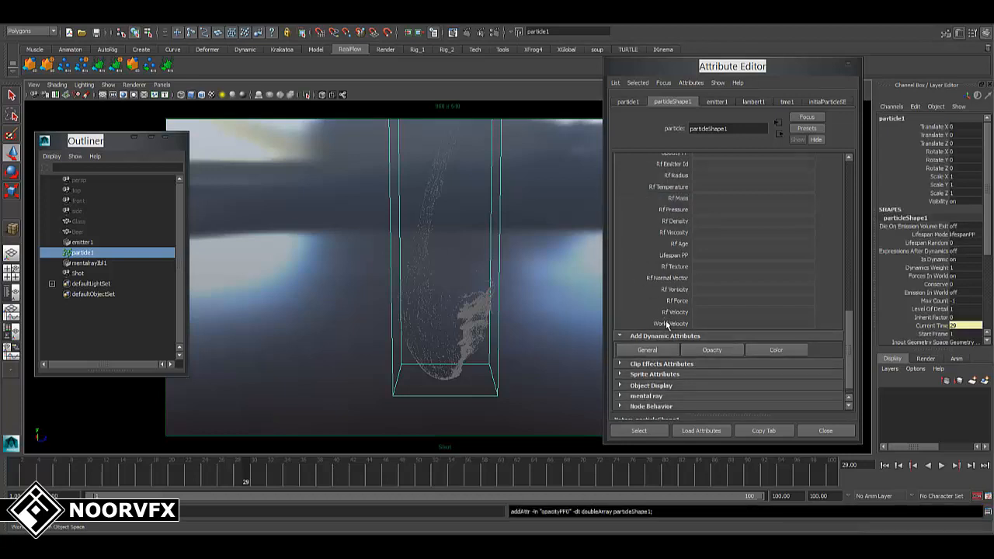
Create the creation expression "particleShape1.opacityPP = rand(0.1,1);" for the particles' Opacity PP and close the expression editor.
{"action": "scroll", "coordinate": [726, 278], "scroll_direction": "up", "scroll_amount": 2}
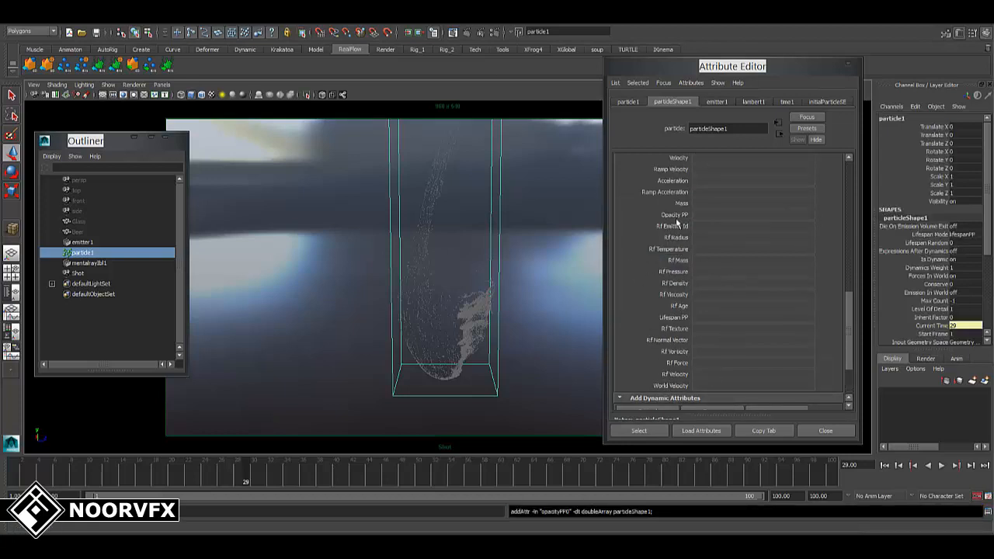
{"action": "left_click", "coordinate": [706, 216]}
{"action": "right_click", "coordinate": [705, 215]}
{"action": "left_click", "coordinate": [722, 220]}
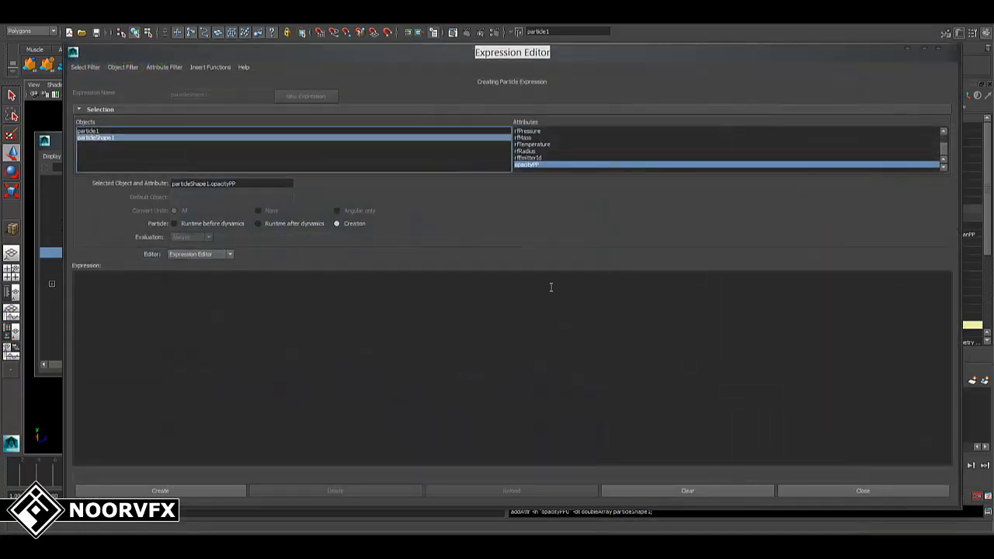
{"action": "left_click", "coordinate": [959, 47]}
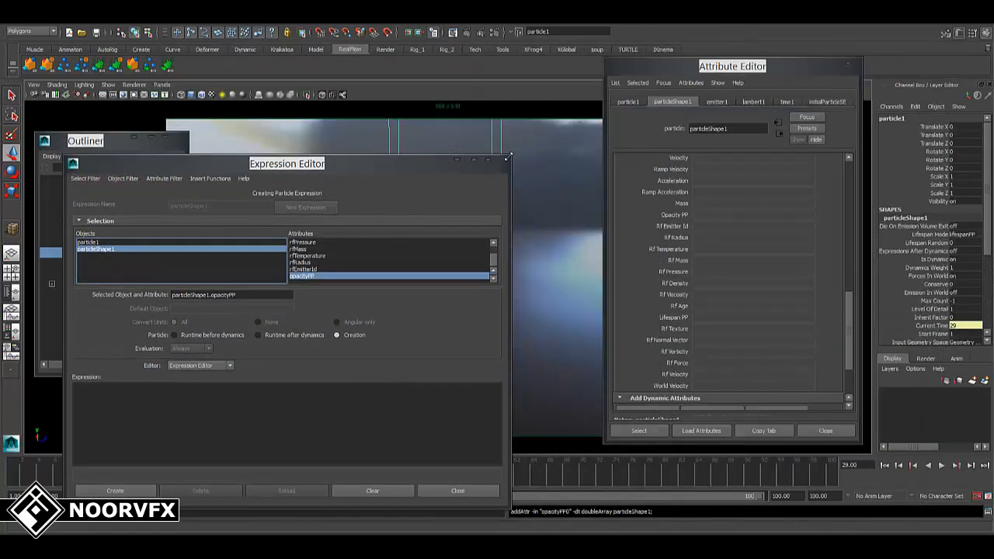
{"action": "left_click_drag", "start_coordinate": [380, 167], "coordinate": [784, 114]}
{"action": "left_click_drag", "start_coordinate": [651, 240], "coordinate": [577, 353]}
{"action": "left_click", "coordinate": [611, 345]}
{"action": "scroll", "coordinate": [611, 345], "scroll_direction": "up", "scroll_amount": 5, "text": "ctrl"}
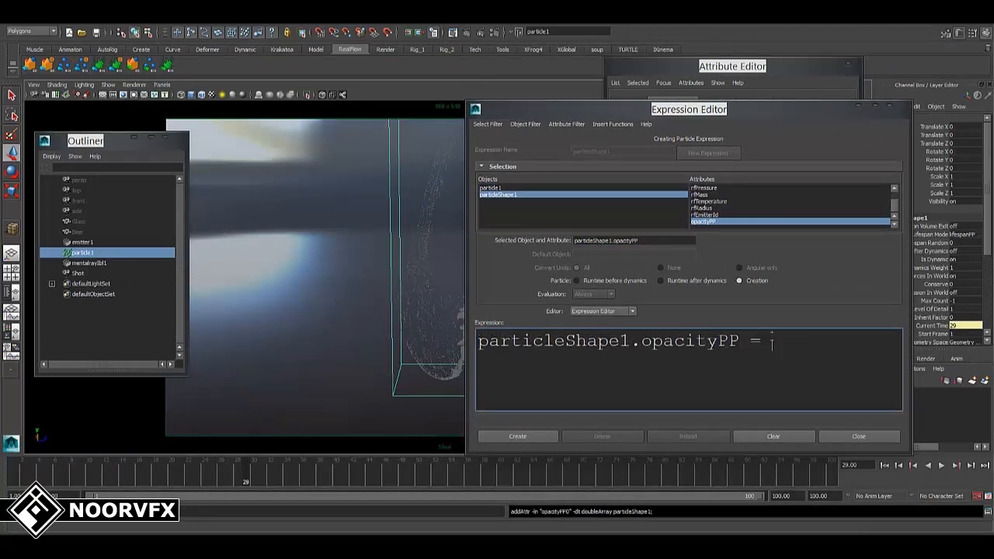
{"action": "type", "text": "= rand(0.1"}
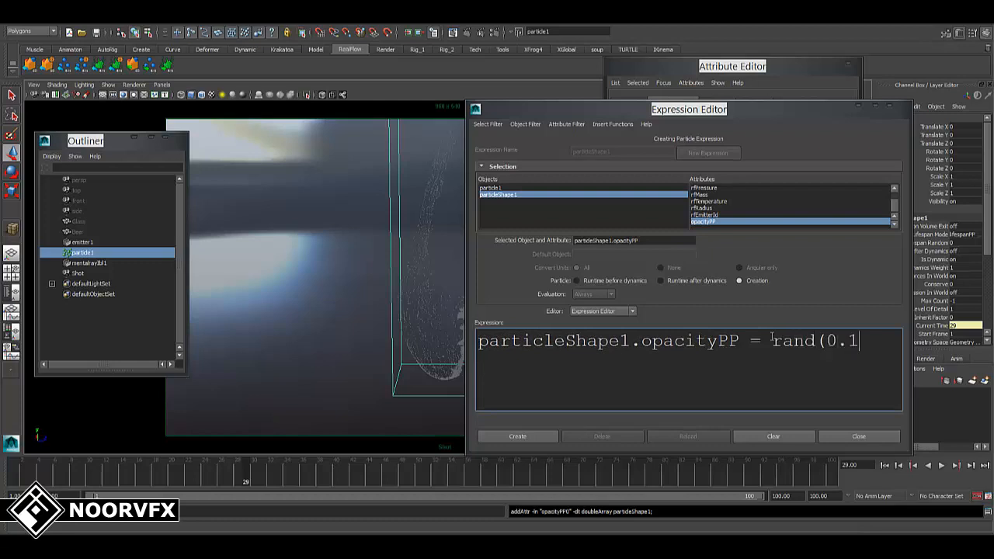
{"action": "type", "text": ",1);"}
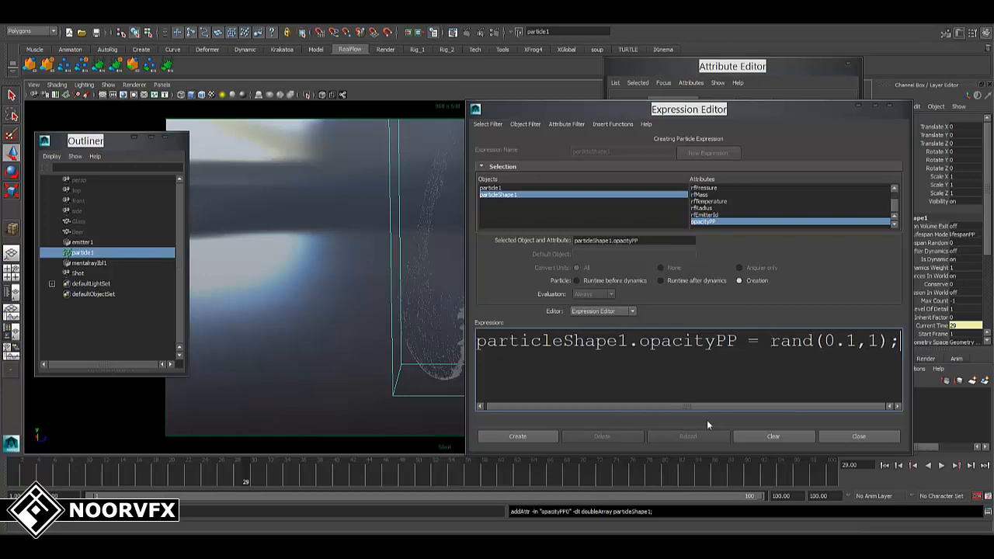
{"action": "left_click", "coordinate": [515, 435]}
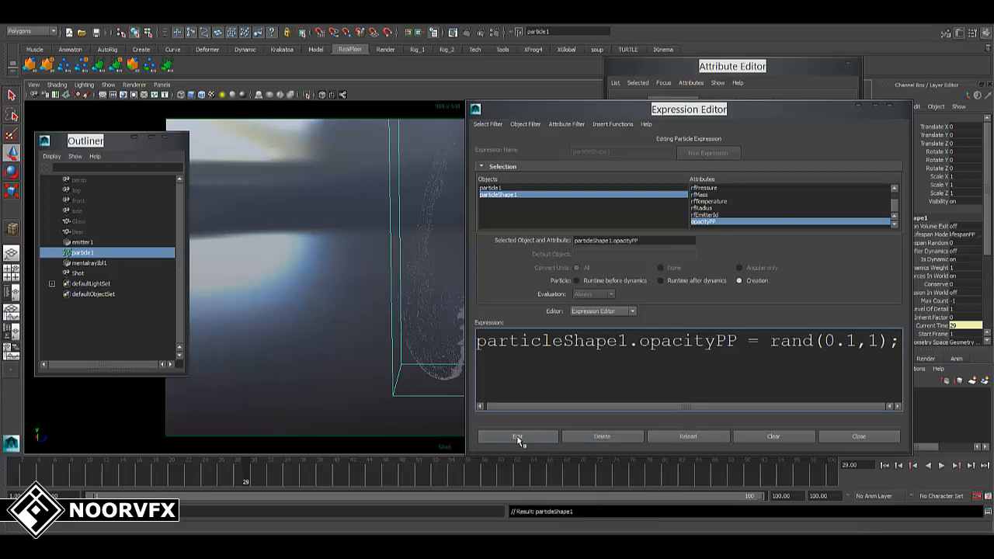
{"action": "left_click", "coordinate": [858, 436]}
Play the particle animation from the first frame and stop it at frame 35.
{"action": "left_click", "coordinate": [884, 466]}
{"action": "left_click", "coordinate": [941, 466]}
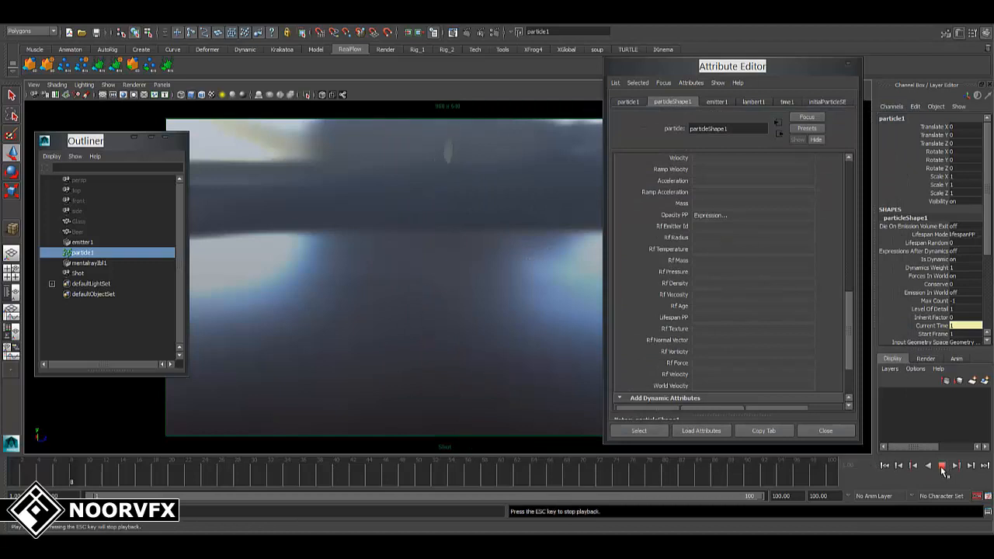
{"action": "left_click", "coordinate": [940, 466]}
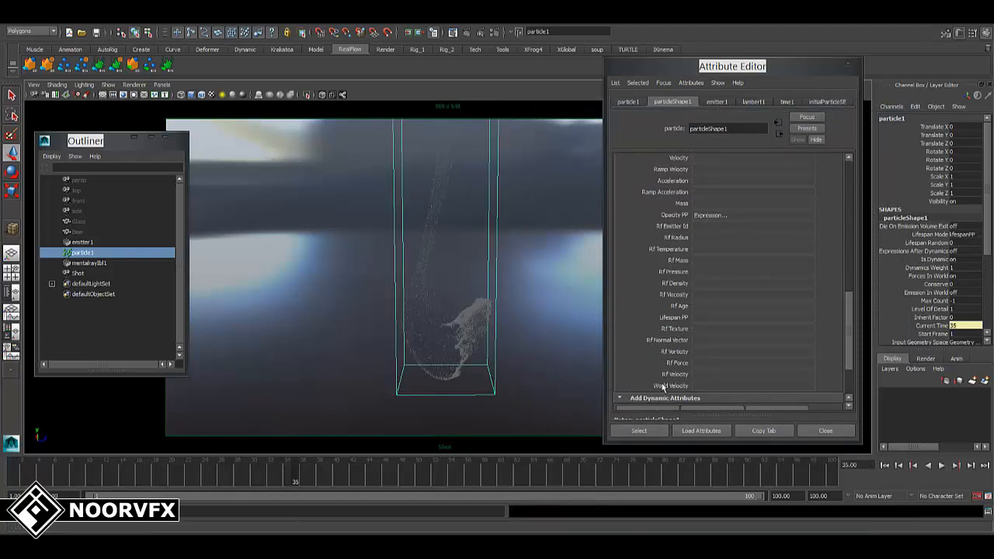
Add a per-object color attribute to particleShape1.
{"action": "scroll", "coordinate": [821, 311], "scroll_direction": "down", "scroll_amount": 3}
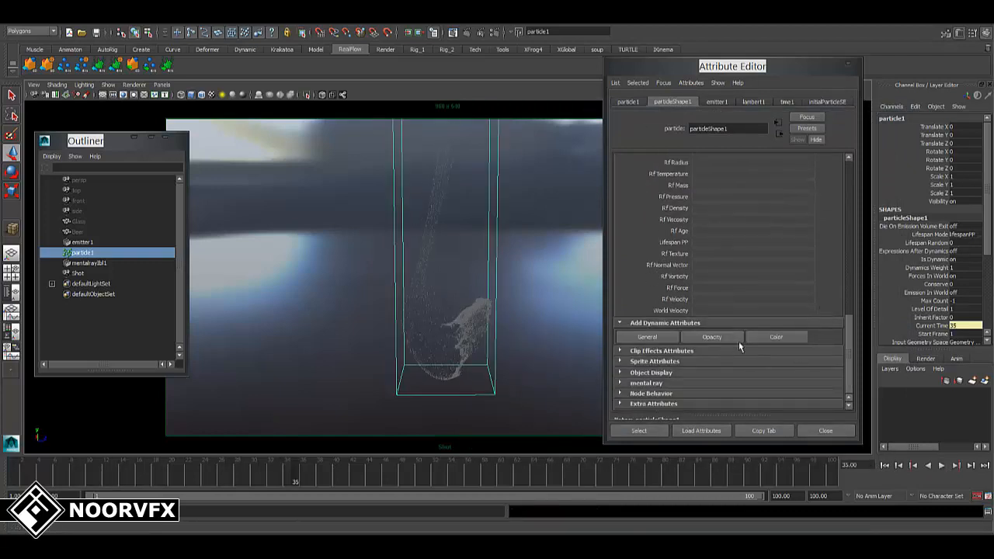
{"action": "left_click", "coordinate": [770, 338]}
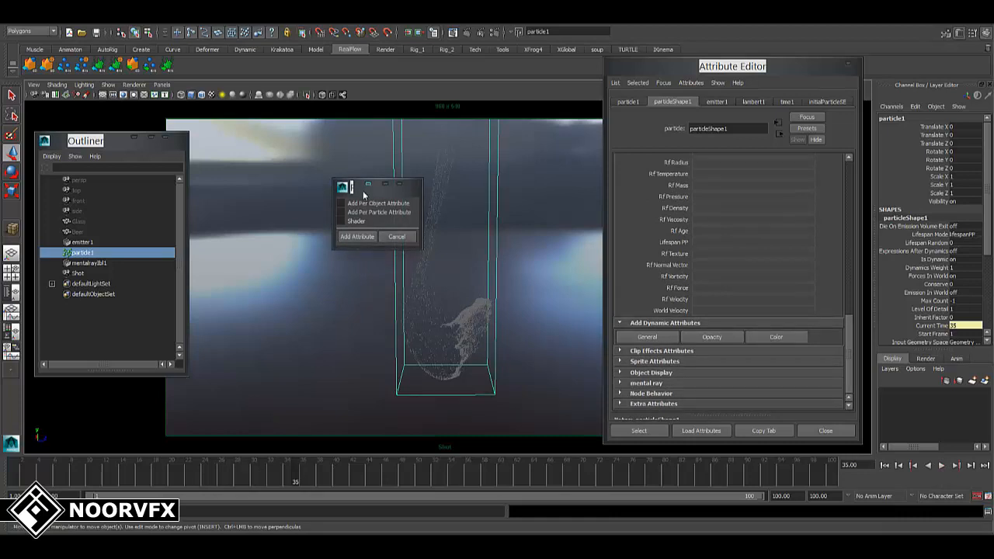
{"action": "left_click_drag", "start_coordinate": [412, 188], "coordinate": [612, 209]}
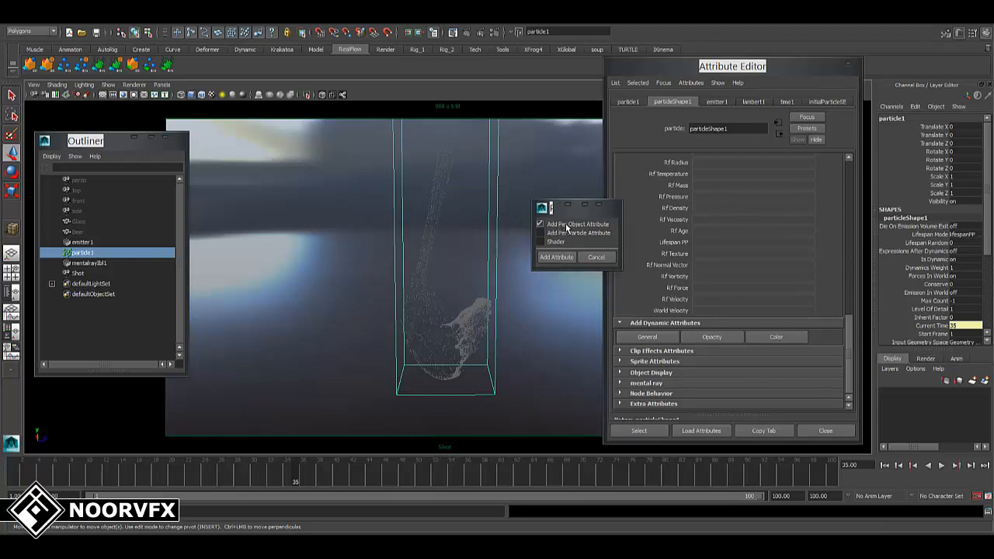
{"action": "left_click", "coordinate": [557, 257]}
Set the particles' Color Red, Color Green and Color Blue each to 1 in the render attributes.
{"action": "scroll", "coordinate": [772, 307], "scroll_direction": "up", "scroll_amount": 4}
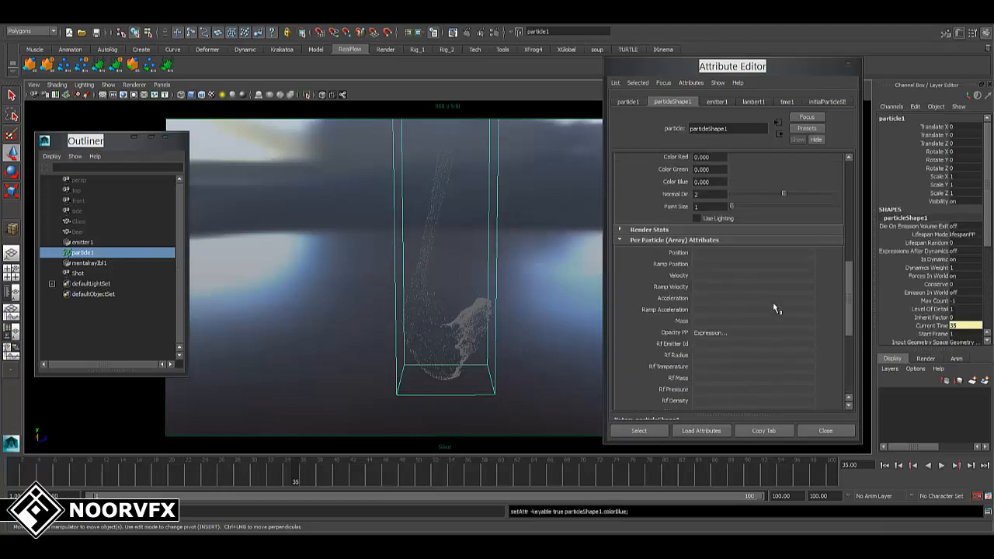
{"action": "scroll", "coordinate": [772, 307], "scroll_direction": "up", "scroll_amount": 3}
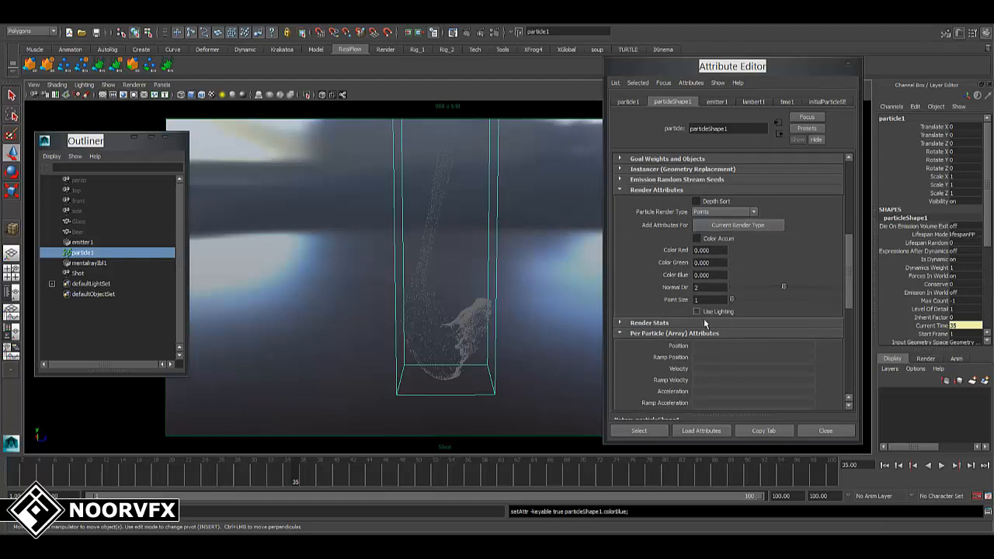
{"action": "double_click", "coordinate": [708, 250]}
{"action": "type", "text": "1"}
{"action": "key", "text": "Return"}
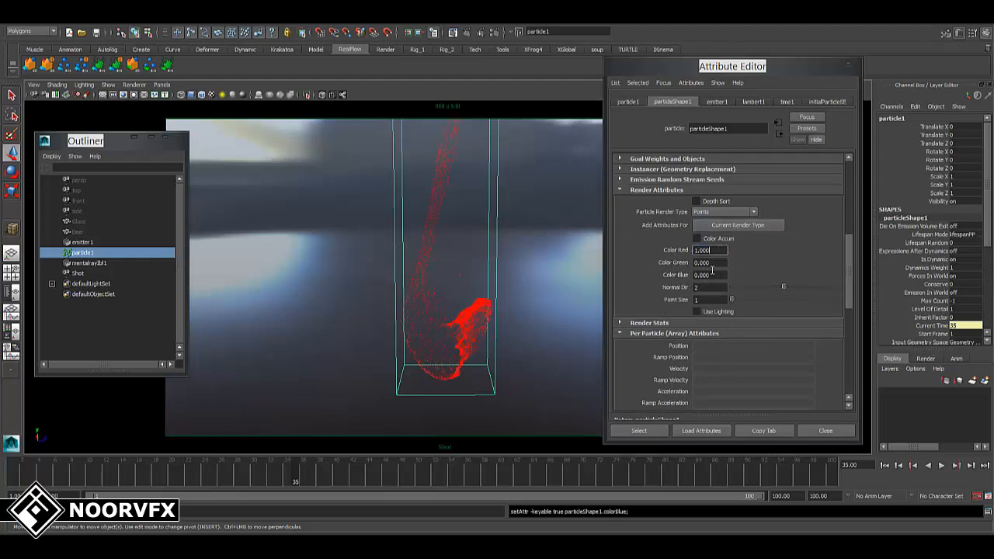
{"action": "double_click", "coordinate": [708, 262]}
{"action": "type", "text": "1"}
{"action": "key", "text": "Return"}
{"action": "double_click", "coordinate": [708, 275]}
{"action": "type", "text": "1"}
{"action": "key", "text": "Return"}
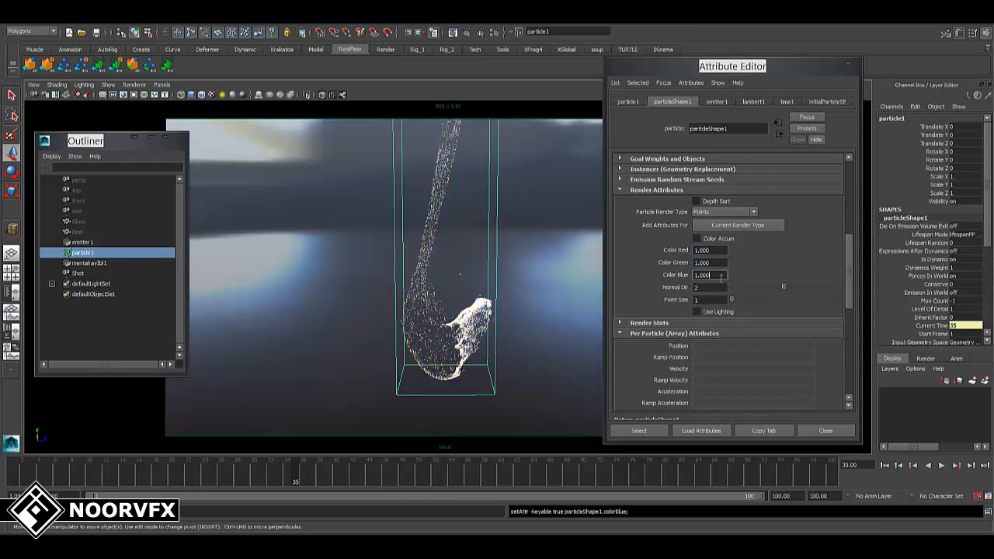
{"action": "left_click_drag", "start_coordinate": [720, 278], "coordinate": [675, 286]}
{"action": "key", "text": "Return"}
{"action": "double_click", "coordinate": [716, 275]}
{"action": "type", "text": "1"}
{"action": "key", "text": "Return"}
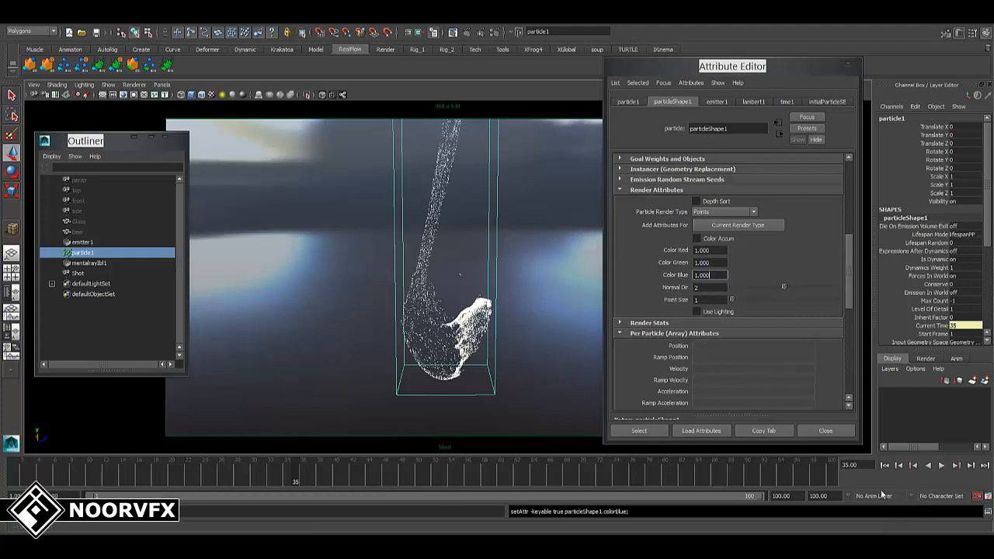
Replay the animation from the first frame, stop at frame 29, and close the particle attributes.
{"action": "left_click", "coordinate": [884, 465]}
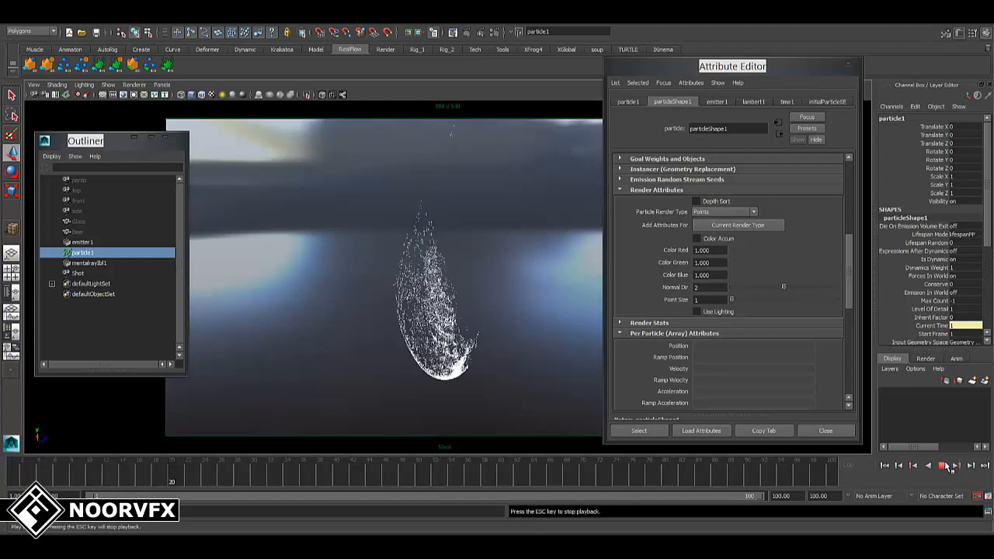
{"action": "left_click", "coordinate": [945, 465]}
{"action": "left_click", "coordinate": [846, 431]}
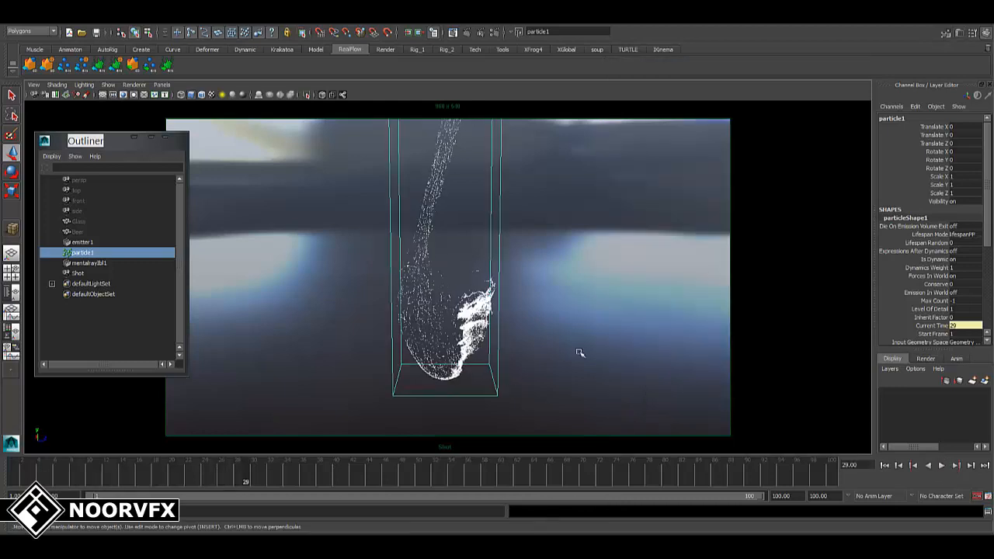
Render the particles at frame 29, and replay the animation from the first frame, stopping at frame 28.
{"action": "left_click", "coordinate": [467, 32]}
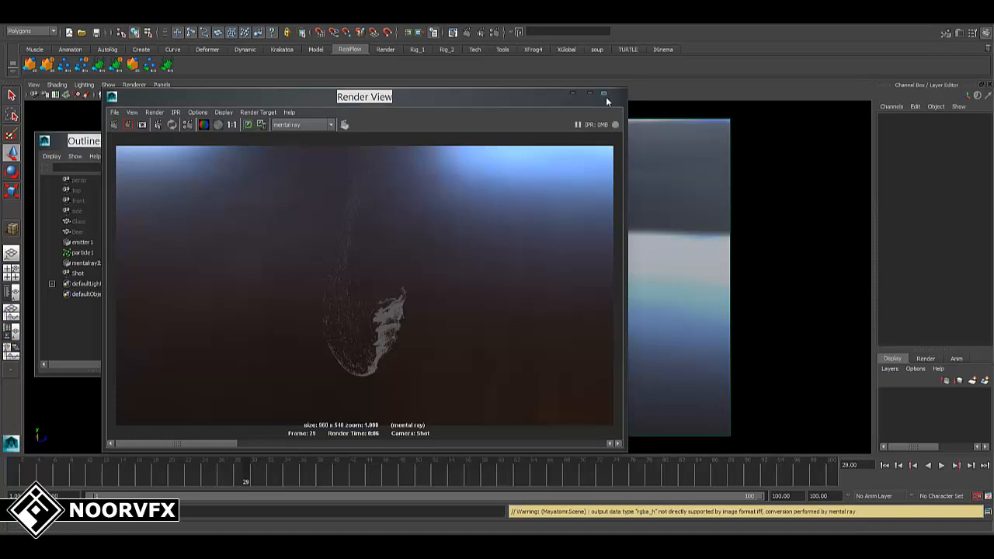
{"action": "left_click", "coordinate": [603, 94]}
{"action": "left_click", "coordinate": [884, 466]}
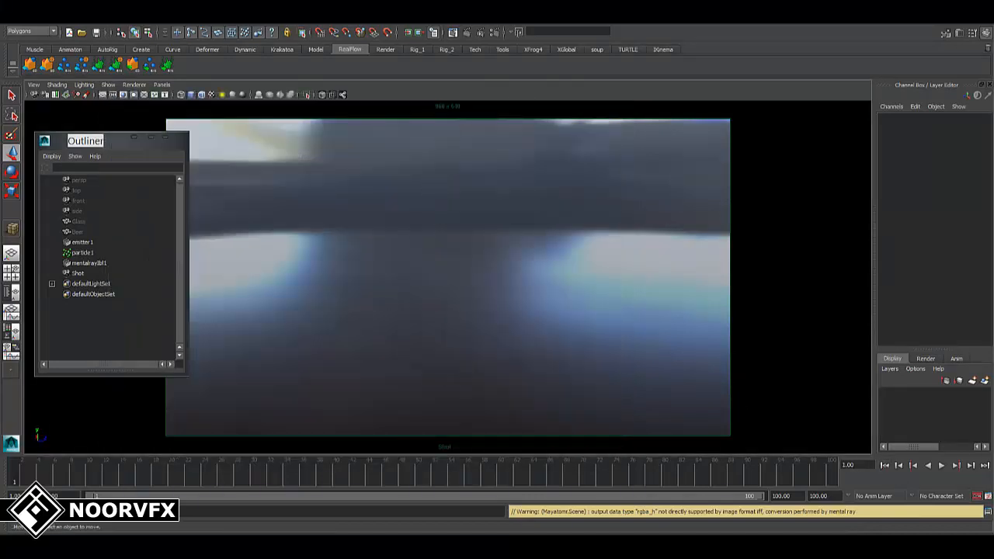
{"action": "key", "text": "alt+v"}
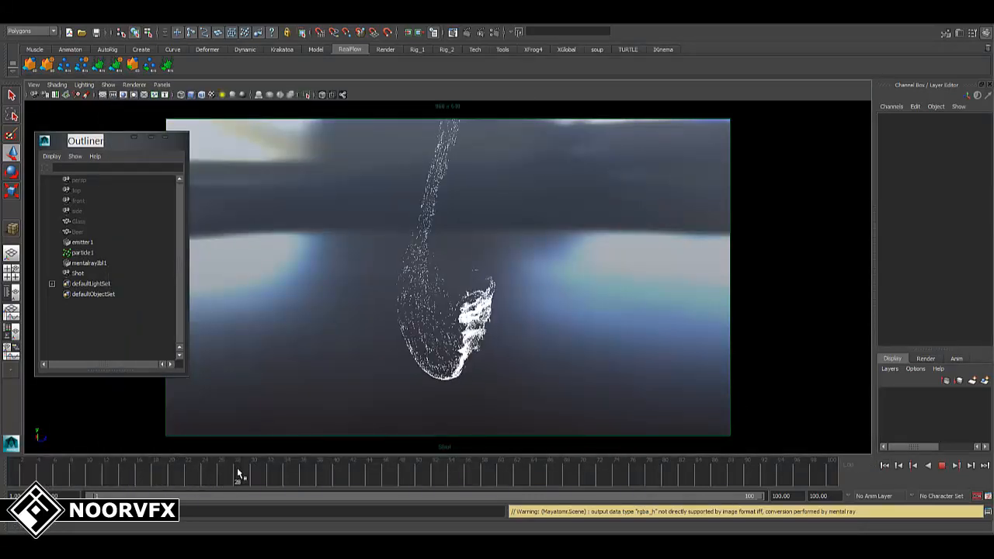
Assign a new Lambert material to particle1 and name it Particel_mtl.
{"action": "left_click", "coordinate": [472, 314]}
{"action": "key", "text": "ctrl+a"}
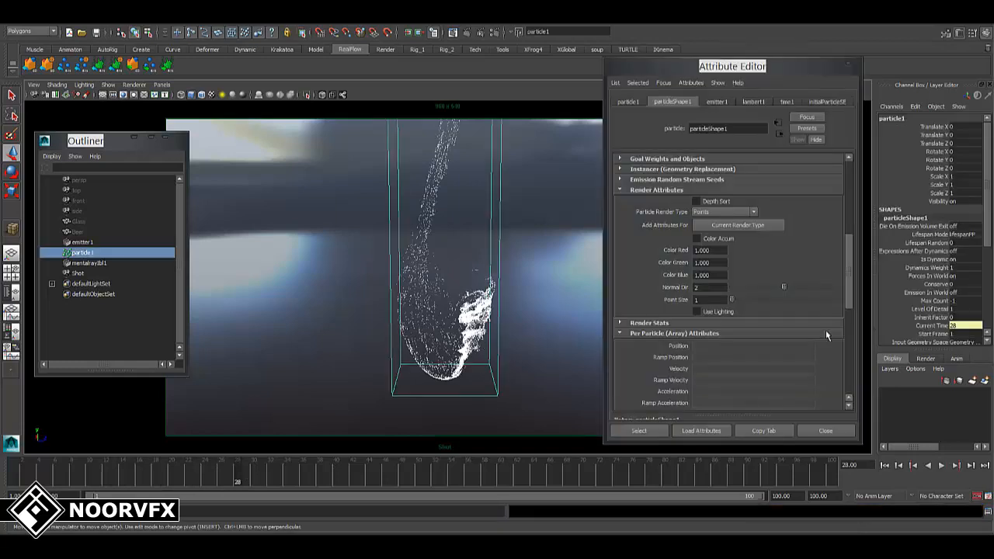
{"action": "scroll", "coordinate": [827, 336], "scroll_direction": "down", "scroll_amount": 8}
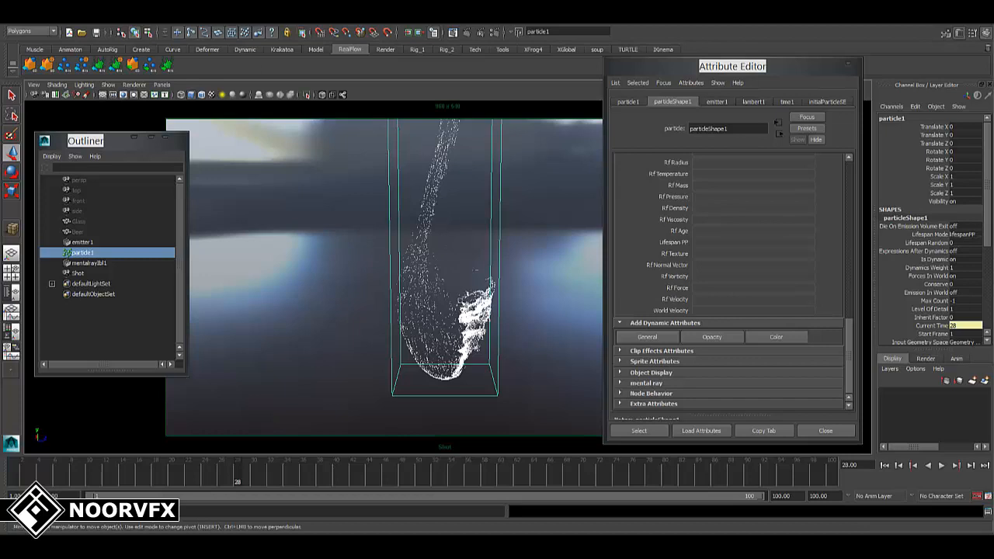
{"action": "right_click_drag", "start_coordinate": [424, 232], "coordinate": [497, 439]}
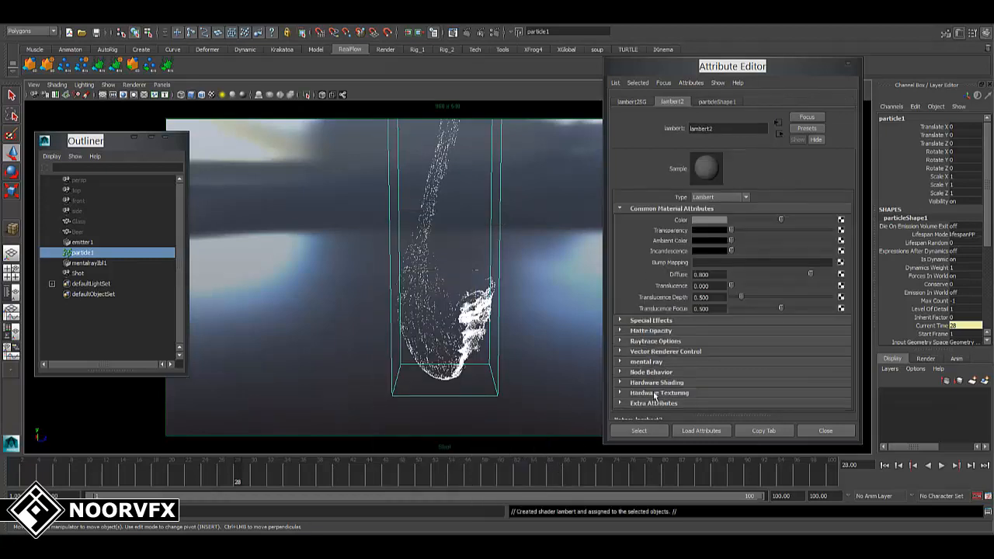
{"action": "left_click_drag", "start_coordinate": [718, 128], "coordinate": [639, 129]}
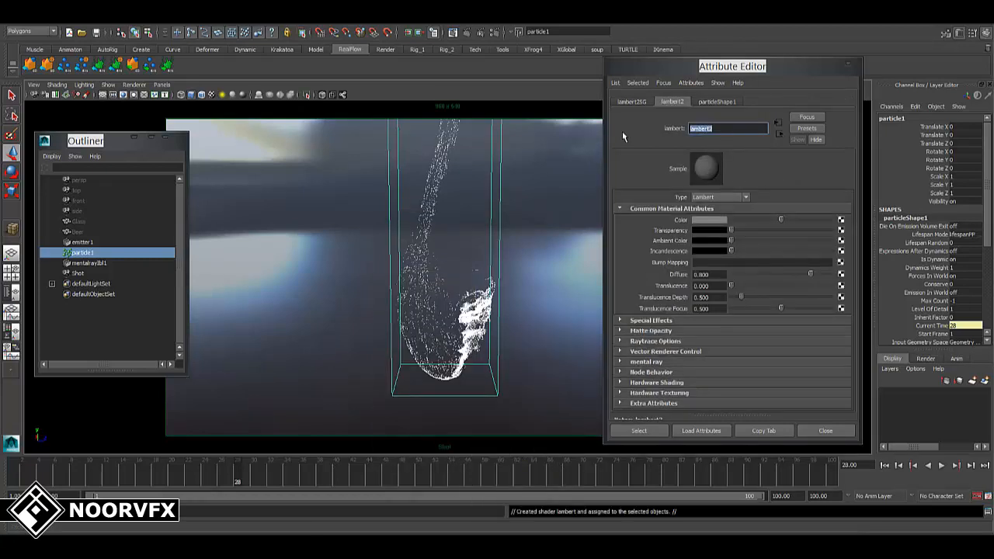
{"action": "type", "text": "Particel_mtl"}
{"action": "key", "text": "Return"}
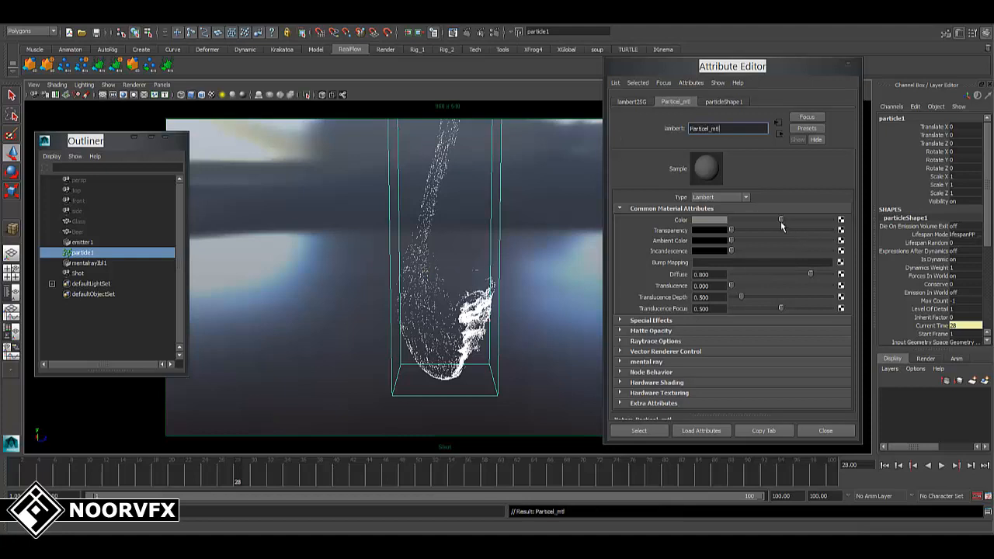
Set the particle material's Color to white and its Diffuse to 1, and close its attributes.
{"action": "left_click_drag", "start_coordinate": [781, 219], "coordinate": [830, 220]}
{"action": "left_click_drag", "start_coordinate": [809, 274], "coordinate": [830, 274]}
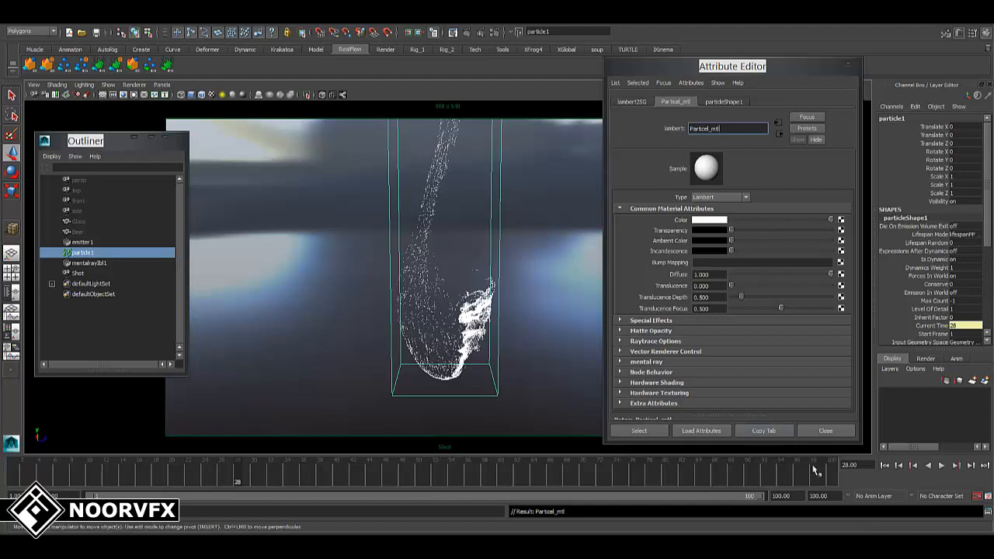
{"action": "left_click", "coordinate": [825, 430]}
Render the shaded particles at frame 28, close the render, and return to the first frame.
{"action": "mouse_move", "coordinate": [232, 473]}
{"action": "left_mouse_down"}
{"action": "mouse_move", "coordinate": [89, 471]}
{"action": "mouse_move", "coordinate": [239, 471]}
{"action": "left_mouse_up"}
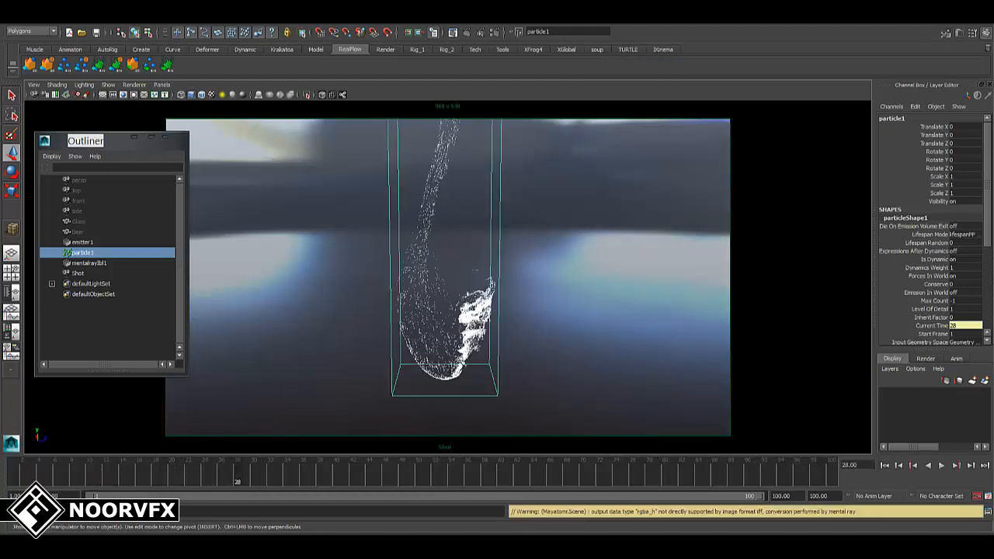
{"action": "left_click", "coordinate": [466, 33]}
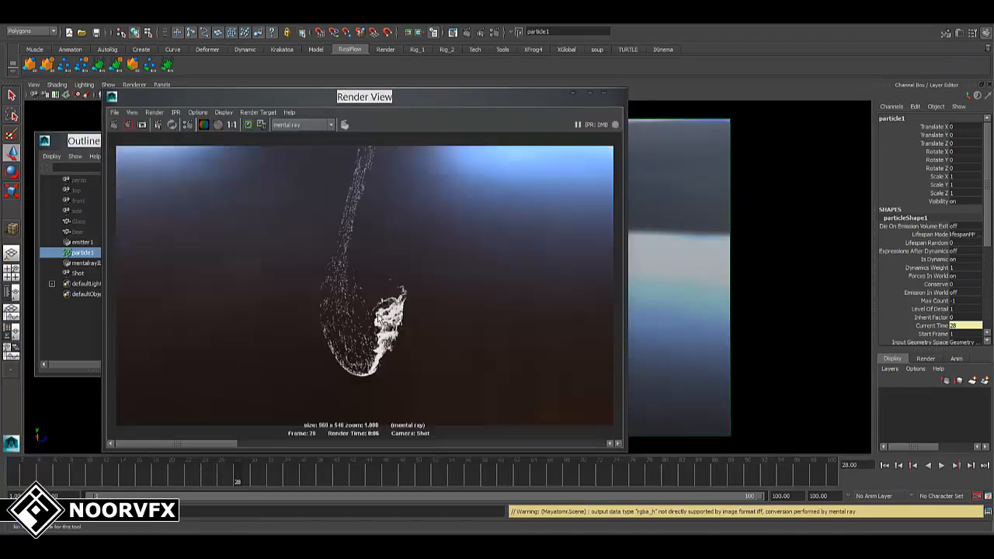
{"action": "left_click_drag", "start_coordinate": [286, 444], "coordinate": [630, 104]}
{"action": "left_click", "coordinate": [605, 95]}
{"action": "left_click", "coordinate": [885, 465]}
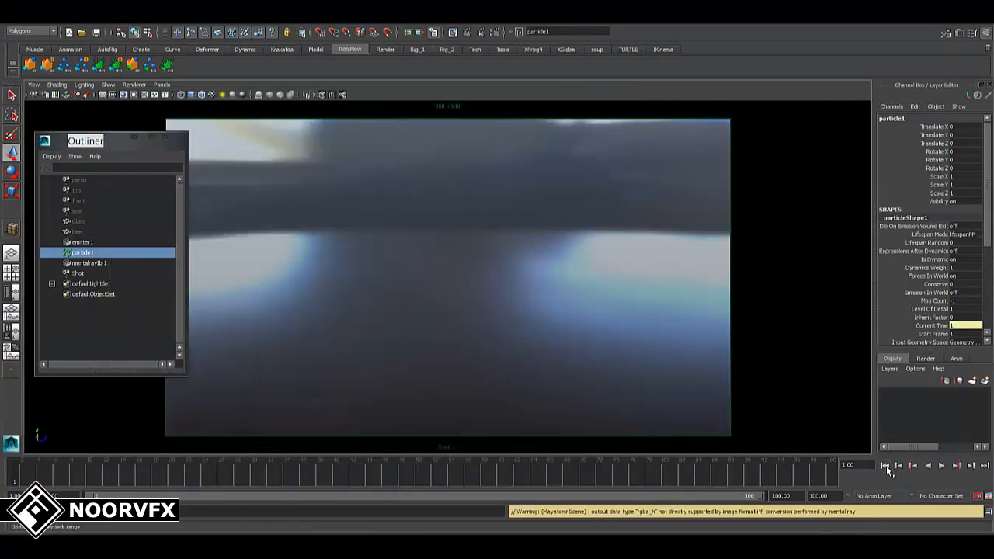
Put the Outliner away and save the scene under the new name Beer_RF_V03.mb.
{"action": "left_click", "coordinate": [366, 206]}
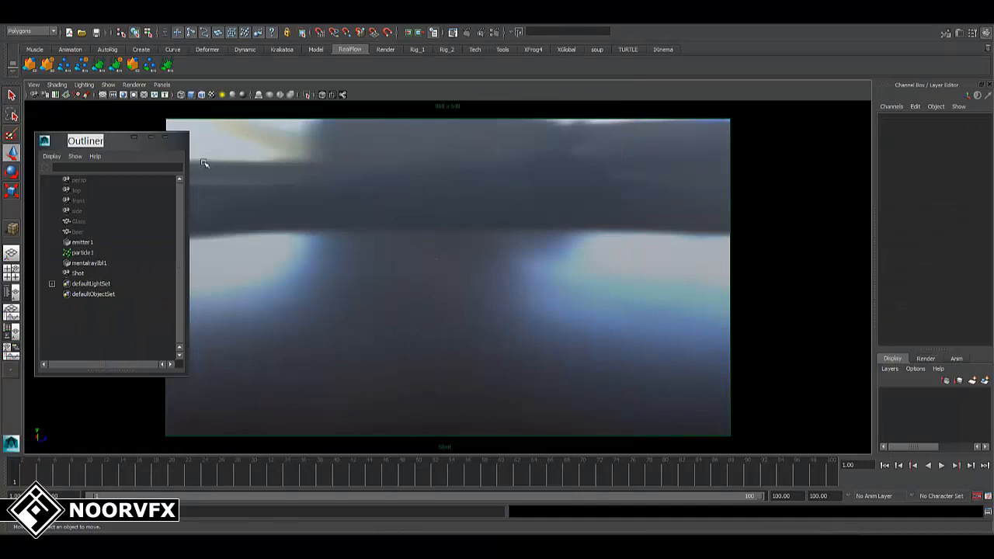
{"action": "left_click_drag", "start_coordinate": [189, 153], "coordinate": [165, 153]}
{"action": "left_click", "coordinate": [110, 137]}
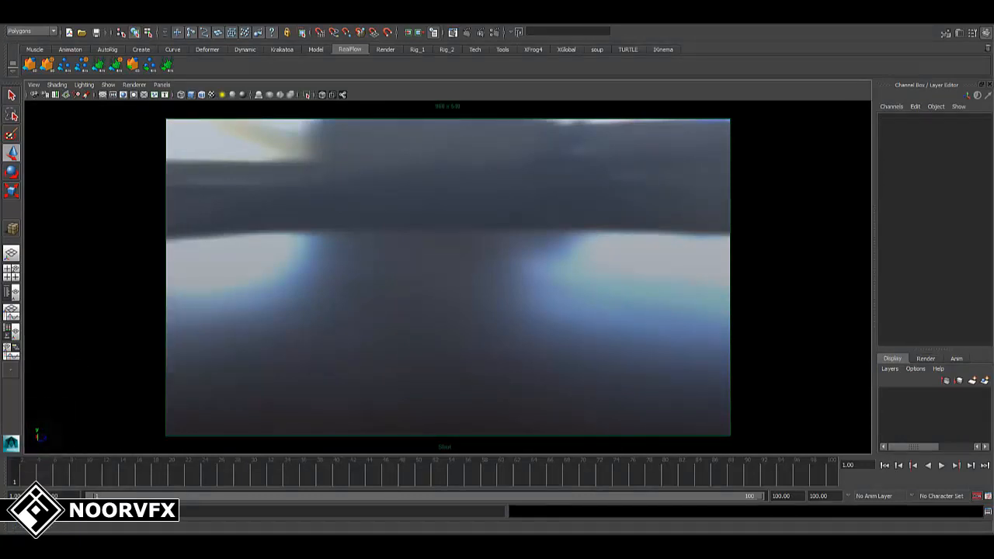
{"action": "left_click", "coordinate": [9, 20]}
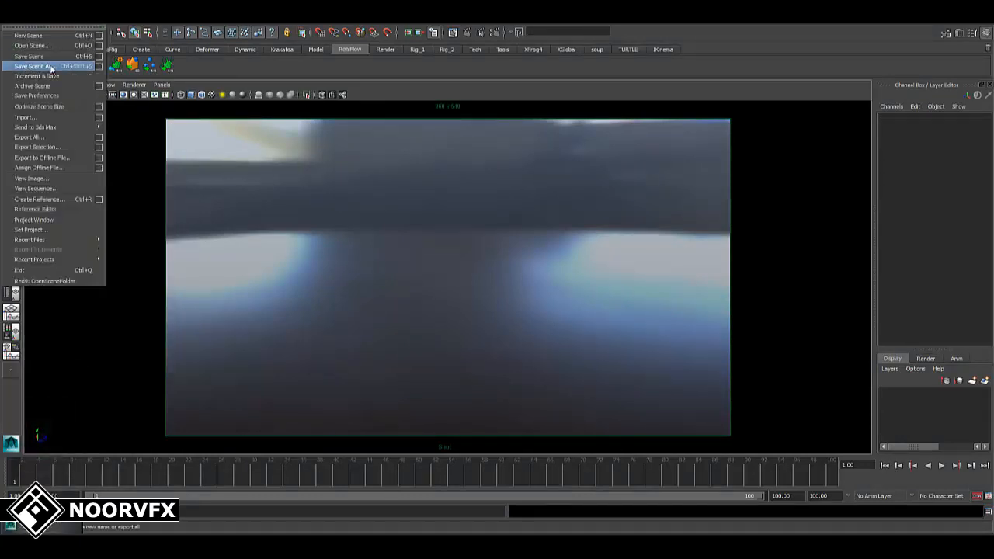
{"action": "left_click", "coordinate": [51, 66]}
{"action": "left_click", "coordinate": [342, 201]}
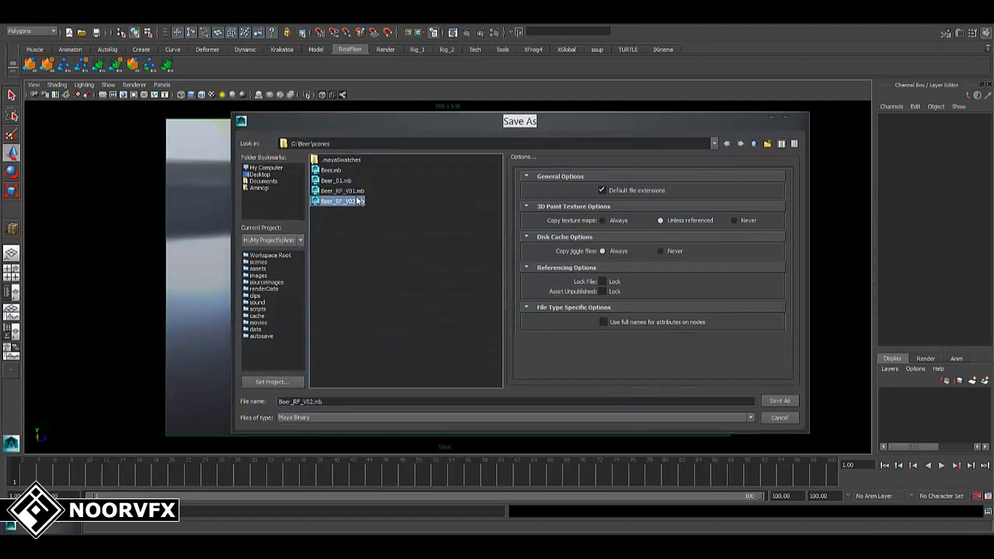
{"action": "left_click", "coordinate": [313, 401]}
{"action": "key", "text": "BackSpace"}
{"action": "type", "text": "3"}
{"action": "key", "text": "Return"}
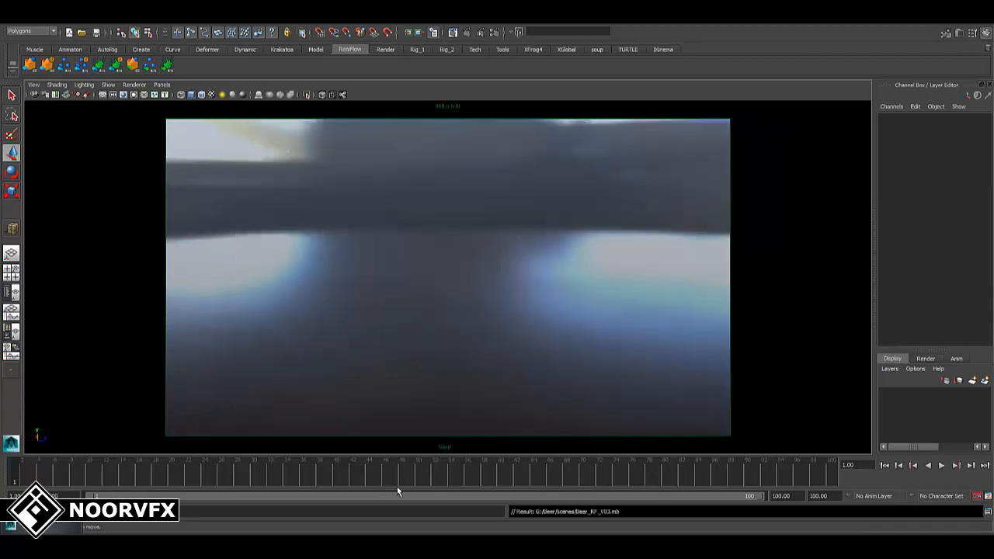
Bring back the Outliner and make the hidden Glass object visible.
{"action": "left_click", "coordinate": [34, 526]}
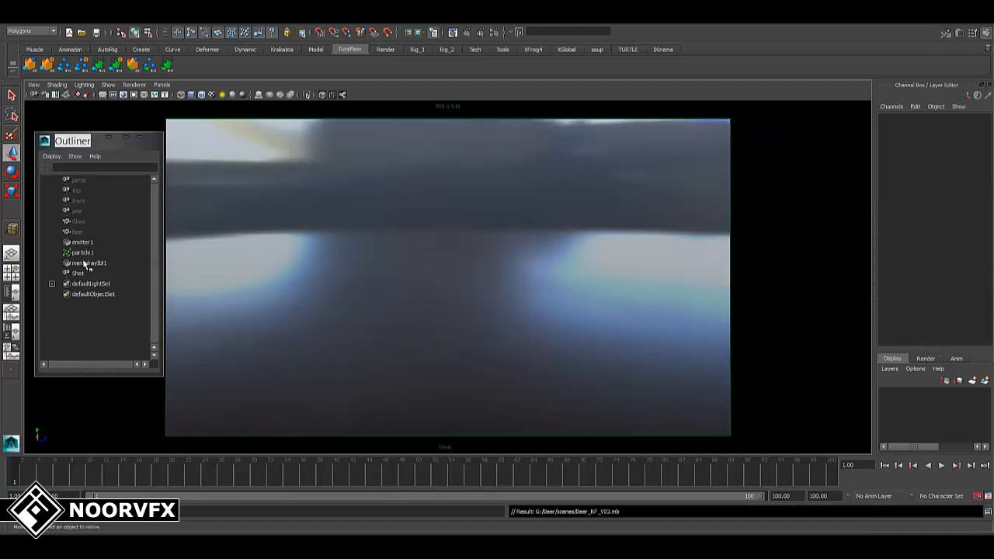
{"action": "left_click", "coordinate": [79, 222]}
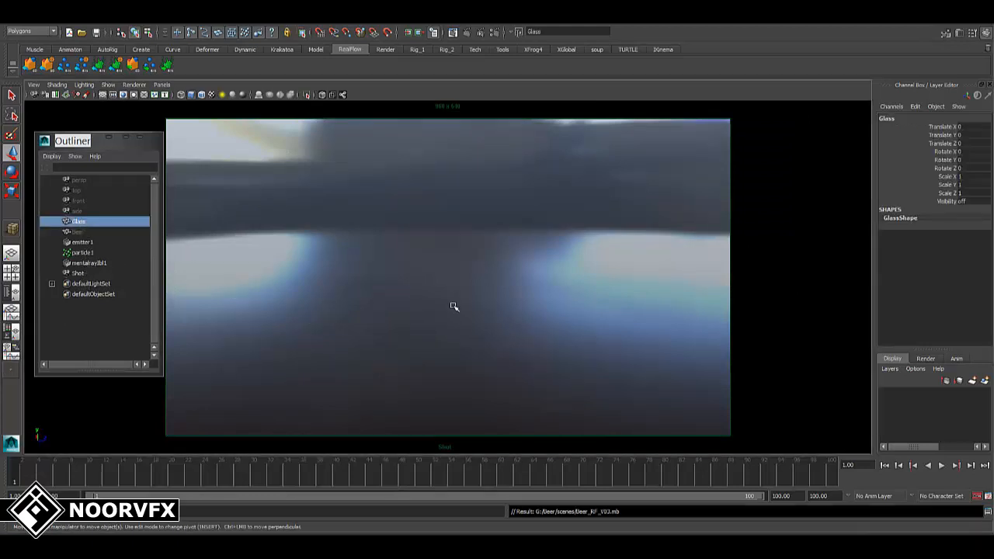
{"action": "key", "text": "shift+h"}
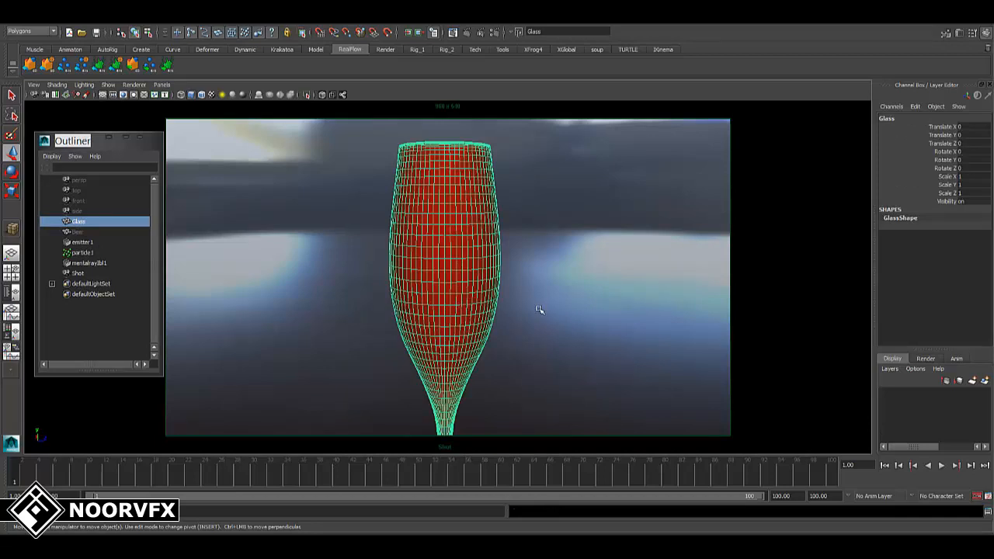
{"action": "left_click", "coordinate": [539, 310]}
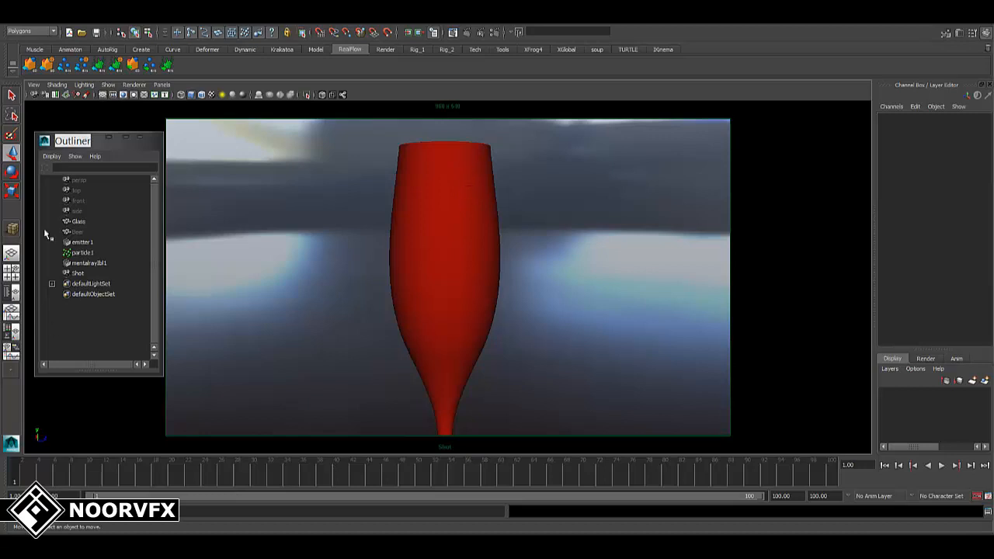
Switch to the perspective view and turn off the visibility of mentalrayIbl1.
{"action": "left_click", "coordinate": [276, 289]}
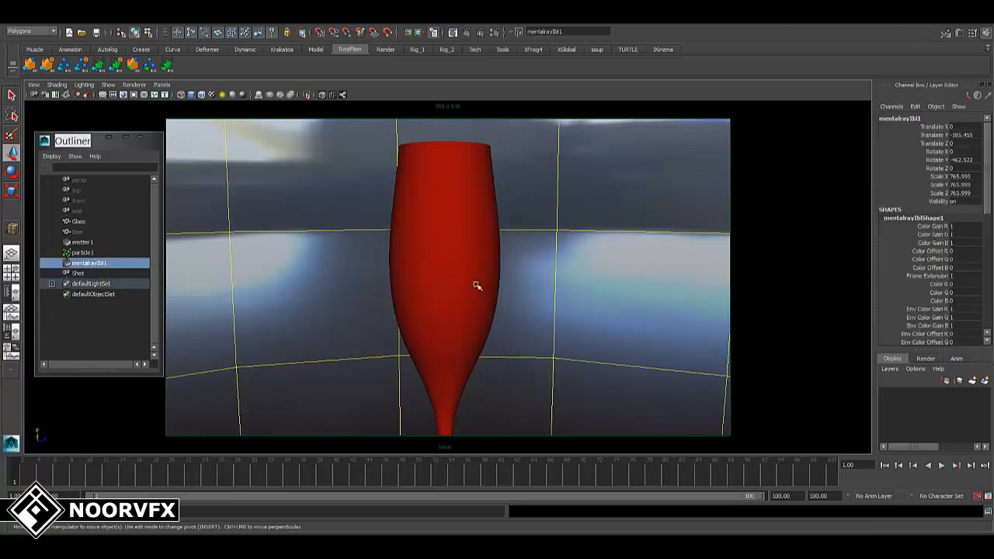
{"action": "key", "text": "space"}
{"action": "left_click_drag", "start_coordinate": [581, 279], "coordinate": [582, 241]}
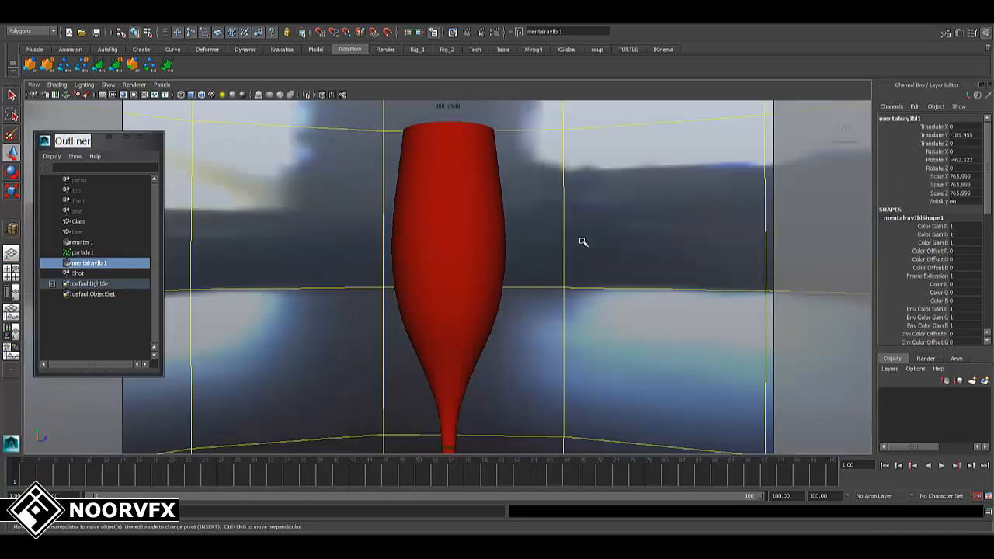
{"action": "left_click_drag", "start_coordinate": [501, 268], "coordinate": [401, 288], "text": "alt"}
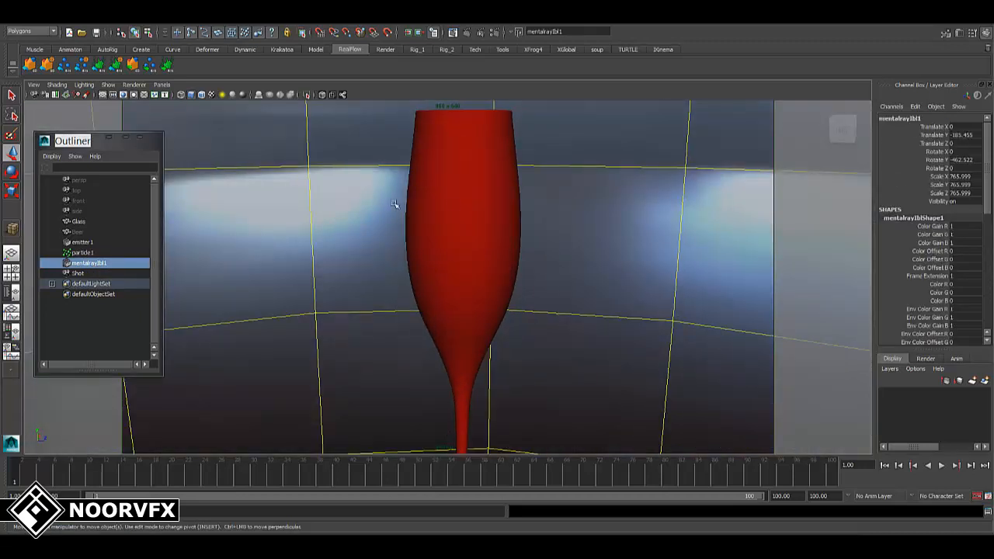
{"action": "mouse_move", "coordinate": [641, 256]}
{"action": "left_mouse_down", "text": "alt"}
{"action": "mouse_move", "coordinate": [636, 243]}
{"action": "mouse_move", "coordinate": [625, 262]}
{"action": "left_mouse_up", "text": "alt"}
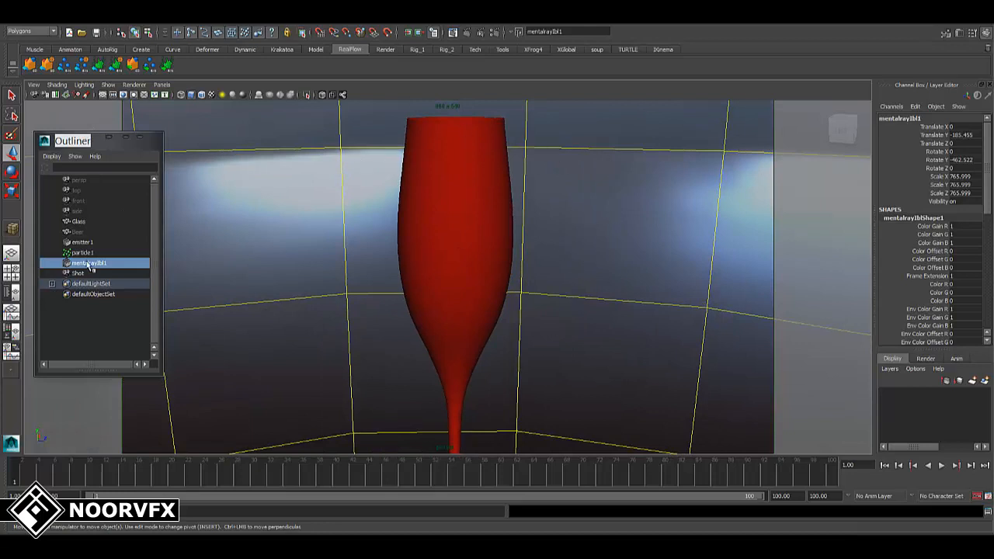
{"action": "double_click", "coordinate": [962, 202]}
{"action": "type", "text": "0"}
{"action": "key", "text": "Return"}
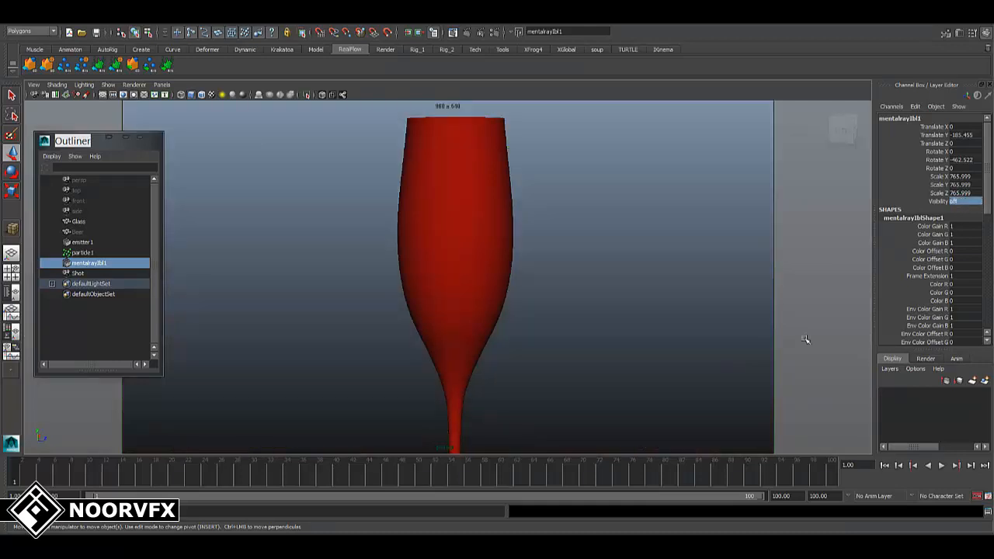
{"action": "left_click", "coordinate": [661, 314]}
Inspect the whole glass from rim to base at several angles, and save the scene.
{"action": "scroll", "coordinate": [661, 339], "scroll_direction": "down", "scroll_amount": 5}
{"action": "left_click_drag", "start_coordinate": [530, 272], "coordinate": [503, 315], "text": "alt"}
{"action": "middle_click_drag", "start_coordinate": [487, 281], "coordinate": [445, 335], "text": "alt"}
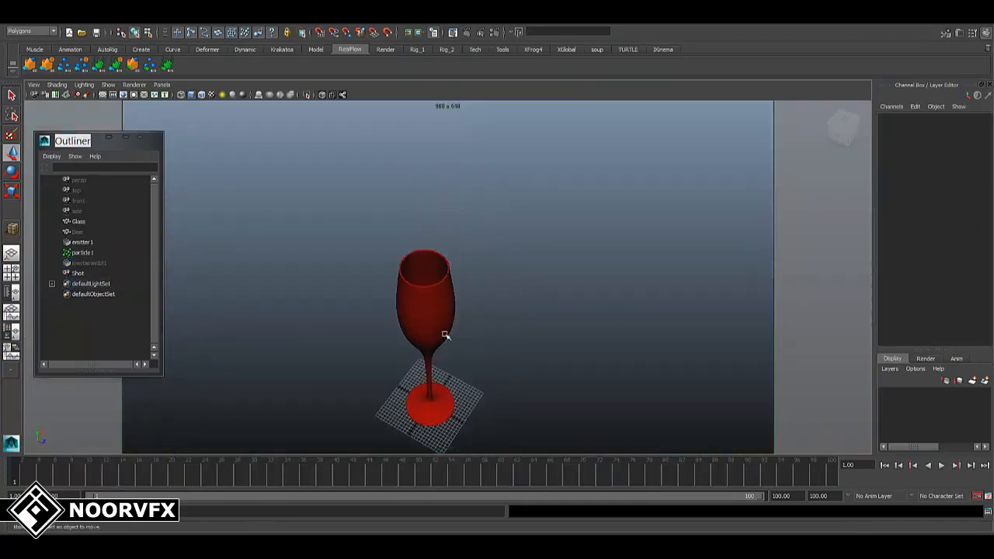
{"action": "scroll", "coordinate": [436, 302], "scroll_direction": "up", "scroll_amount": 5}
{"action": "left_click_drag", "start_coordinate": [433, 296], "coordinate": [505, 241], "text": "alt"}
{"action": "middle_click_drag", "start_coordinate": [504, 241], "coordinate": [524, 184], "text": "alt"}
{"action": "scroll", "coordinate": [556, 343], "scroll_direction": "down", "scroll_amount": 2}
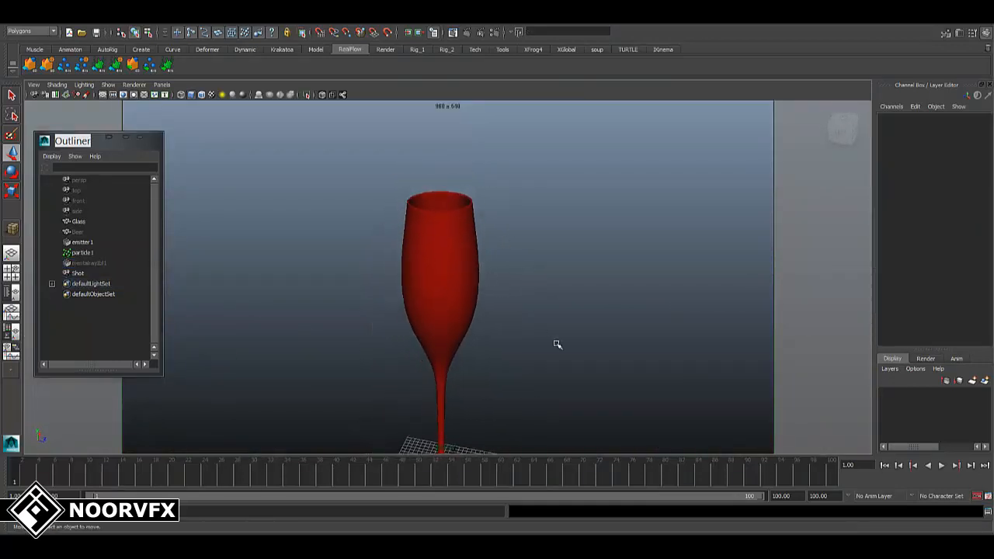
{"action": "middle_click_drag", "start_coordinate": [557, 344], "coordinate": [561, 316], "text": "alt"}
{"action": "scroll", "coordinate": [553, 306], "scroll_direction": "down", "scroll_amount": 1}
{"action": "left_click_drag", "start_coordinate": [553, 308], "coordinate": [542, 277], "text": "alt"}
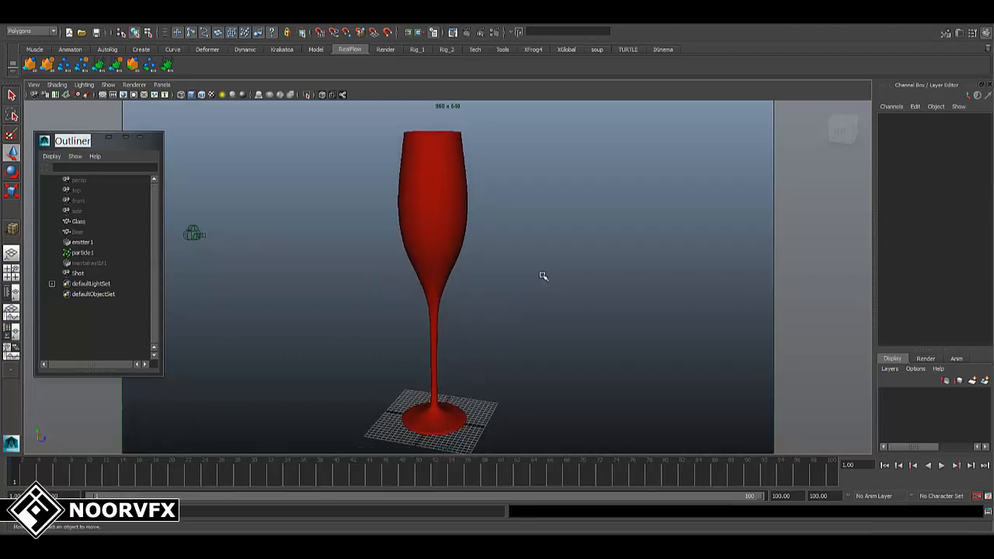
{"action": "left_click", "coordinate": [97, 32]}
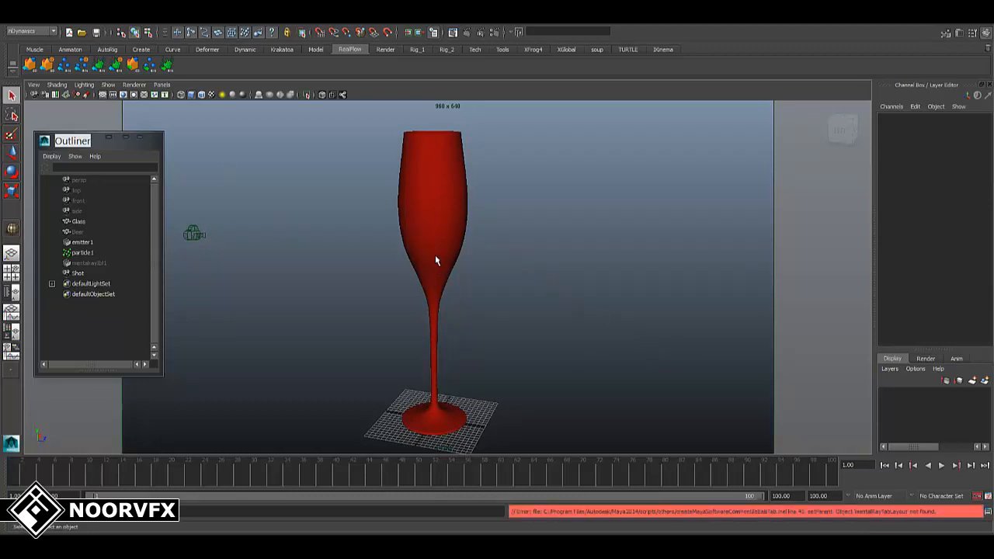
Duplicate the Glass object and isolate the copy in the view.
{"action": "left_click", "coordinate": [452, 230]}
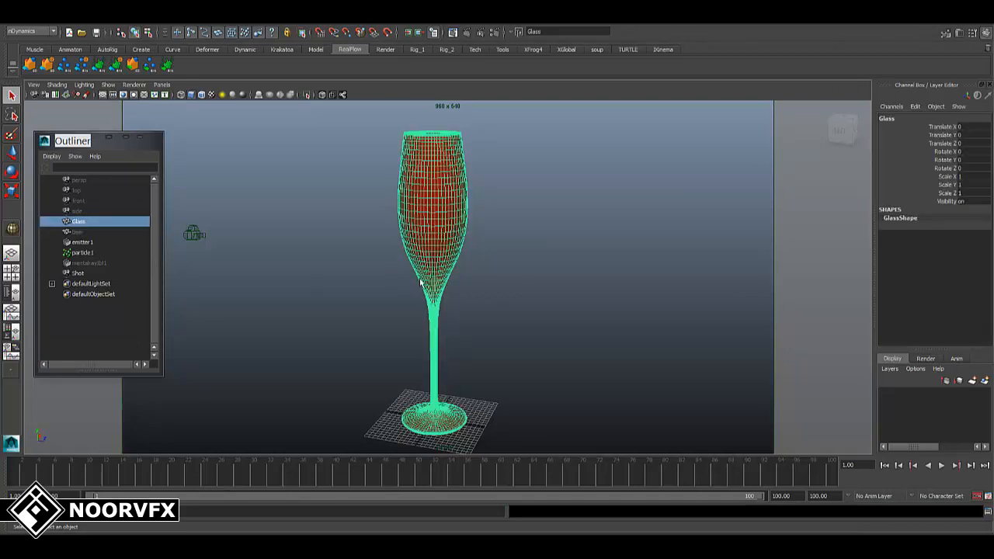
{"action": "key", "text": "ctrl+d"}
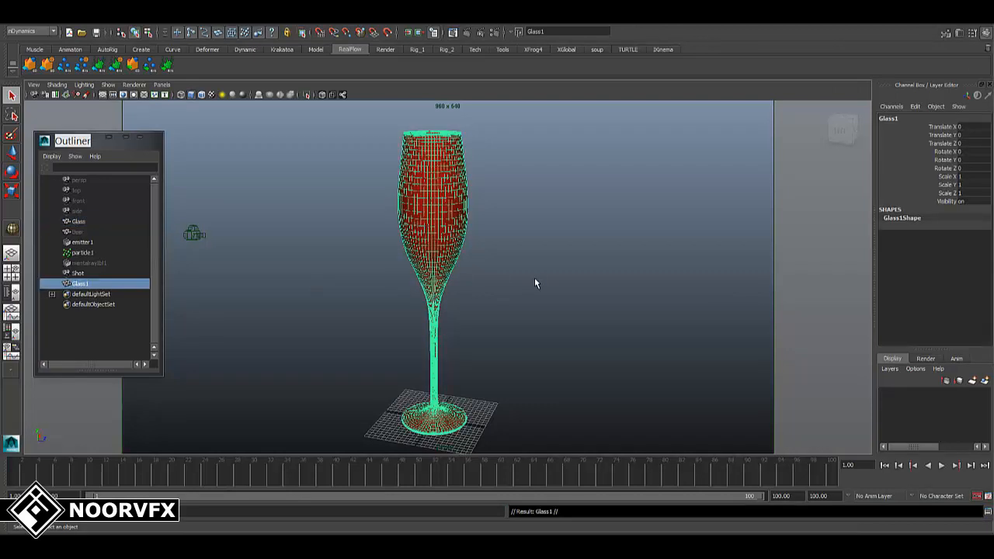
{"action": "left_click", "coordinate": [307, 95]}
Delete the stem and base faces of the duplicated glass, keeping only the bowl.
{"action": "left_click_drag", "start_coordinate": [481, 345], "coordinate": [493, 322], "text": "alt"}
{"action": "middle_click_drag", "start_coordinate": [493, 322], "coordinate": [519, 238], "text": "alt"}
{"action": "left_click_drag", "start_coordinate": [520, 238], "coordinate": [560, 221], "text": "alt"}
{"action": "right_click_drag", "start_coordinate": [560, 221], "coordinate": [561, 244]}
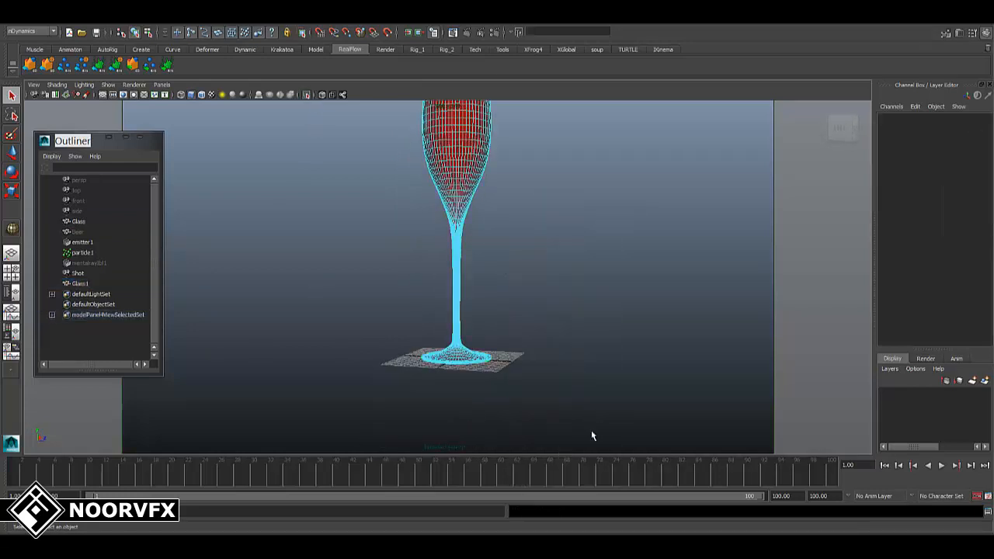
{"action": "left_click_drag", "start_coordinate": [578, 433], "coordinate": [333, 215]}
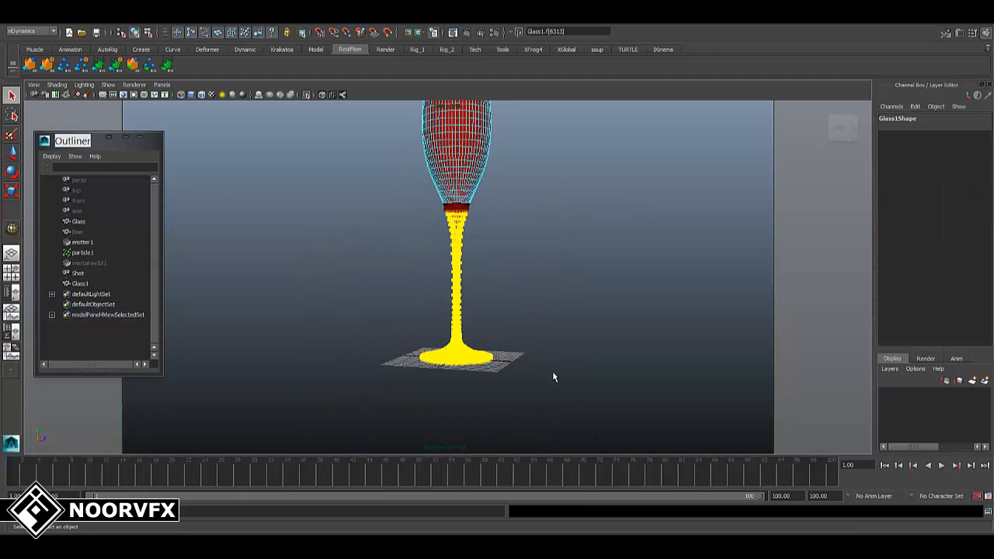
{"action": "key", "text": "Delete"}
{"action": "scroll", "coordinate": [587, 358], "scroll_direction": "up", "scroll_amount": 4}
{"action": "middle_click_drag", "start_coordinate": [466, 179], "coordinate": [469, 367], "text": "alt"}
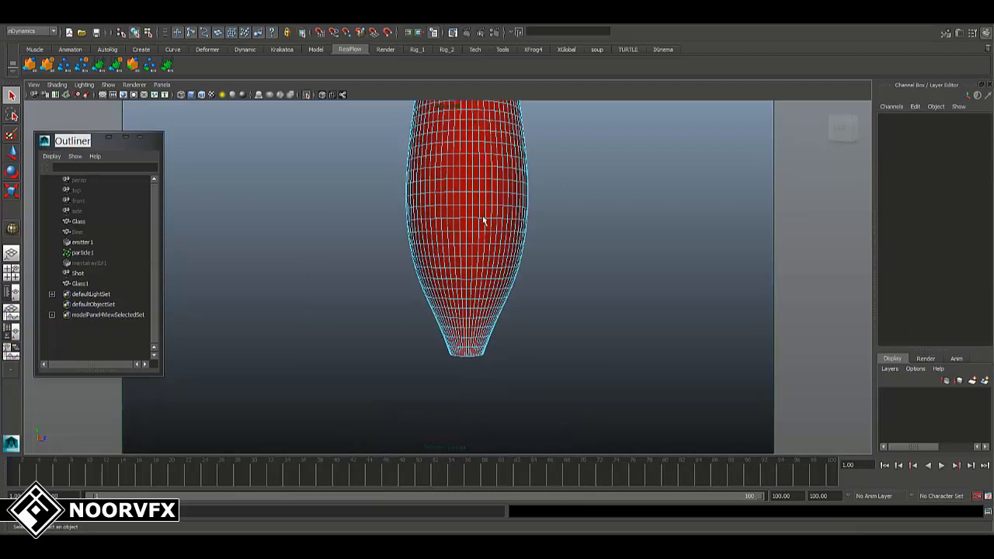
Delete the face rings forming the rim at the top of the duplicated bowl.
{"action": "middle_click_drag", "start_coordinate": [497, 174], "coordinate": [476, 272], "text": "alt"}
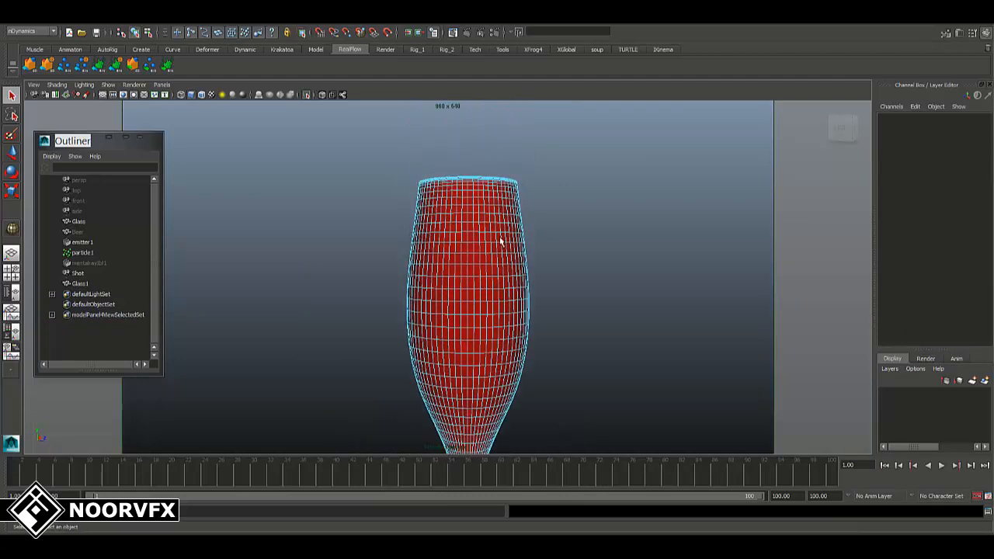
{"action": "left_click_drag", "start_coordinate": [501, 242], "coordinate": [563, 329], "text": "alt"}
{"action": "scroll", "coordinate": [510, 272], "scroll_direction": "up", "scroll_amount": 3}
{"action": "scroll", "coordinate": [510, 272], "scroll_direction": "up", "scroll_amount": 4}
{"action": "left_click_drag", "start_coordinate": [510, 272], "coordinate": [556, 319], "text": "alt"}
{"action": "middle_click_drag", "start_coordinate": [557, 320], "coordinate": [534, 412], "text": "alt"}
{"action": "left_click_drag", "start_coordinate": [533, 319], "coordinate": [532, 271], "text": "alt"}
{"action": "middle_click_drag", "start_coordinate": [532, 271], "coordinate": [527, 371], "text": "alt"}
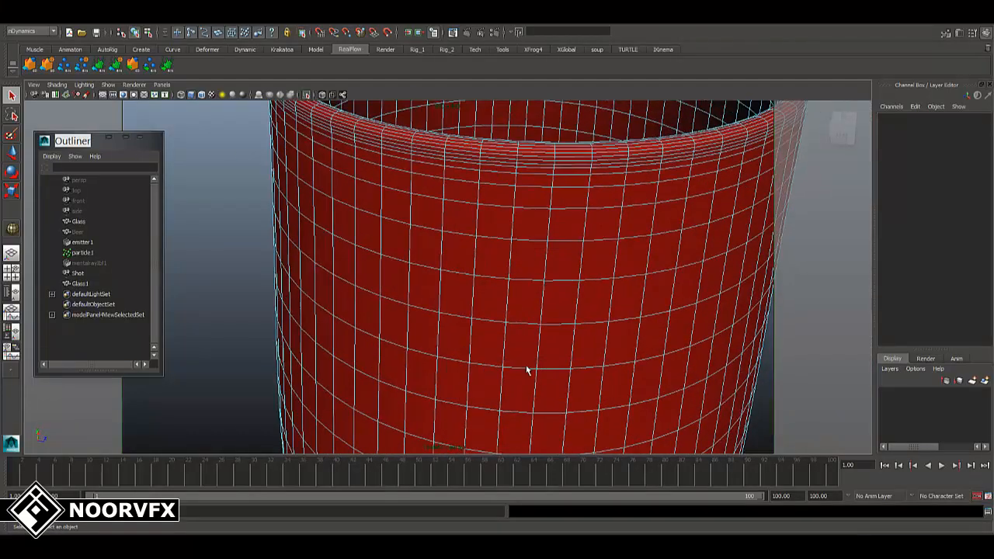
{"action": "left_click", "coordinate": [501, 181]}
{"action": "double_click", "coordinate": [532, 182], "text": "shift"}
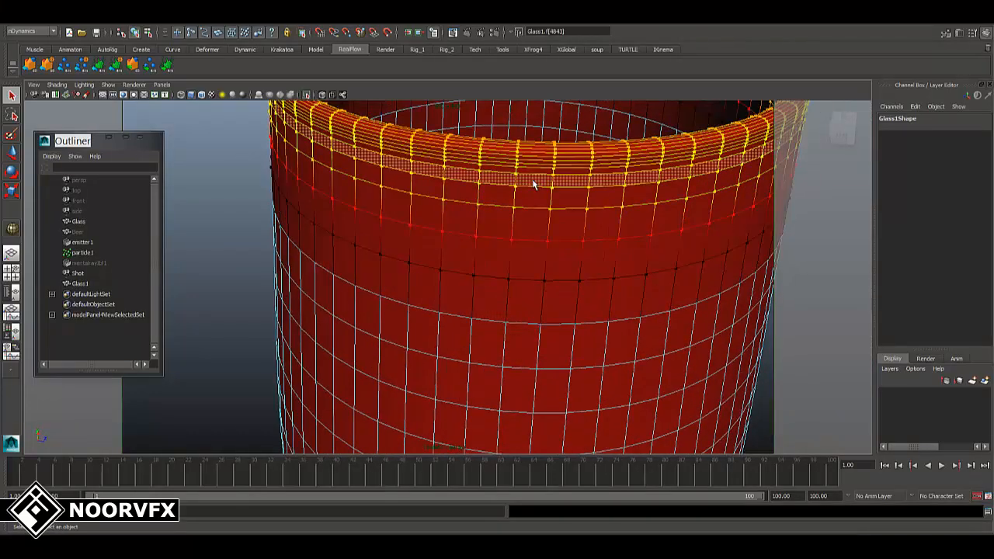
{"action": "key", "text": "Delete"}
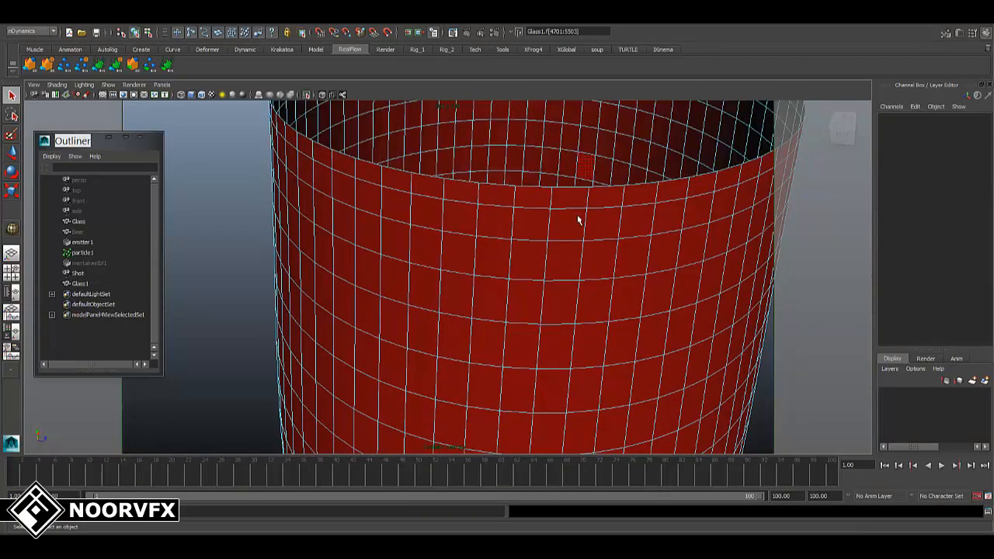
Select the trimmed Glass1 bowl as a whole object and delete its construction history.
{"action": "scroll", "coordinate": [483, 281], "scroll_direction": "down", "scroll_amount": 10}
{"action": "left_click_drag", "start_coordinate": [534, 344], "coordinate": [536, 224], "text": "alt"}
{"action": "scroll", "coordinate": [484, 321], "scroll_direction": "up", "scroll_amount": 5}
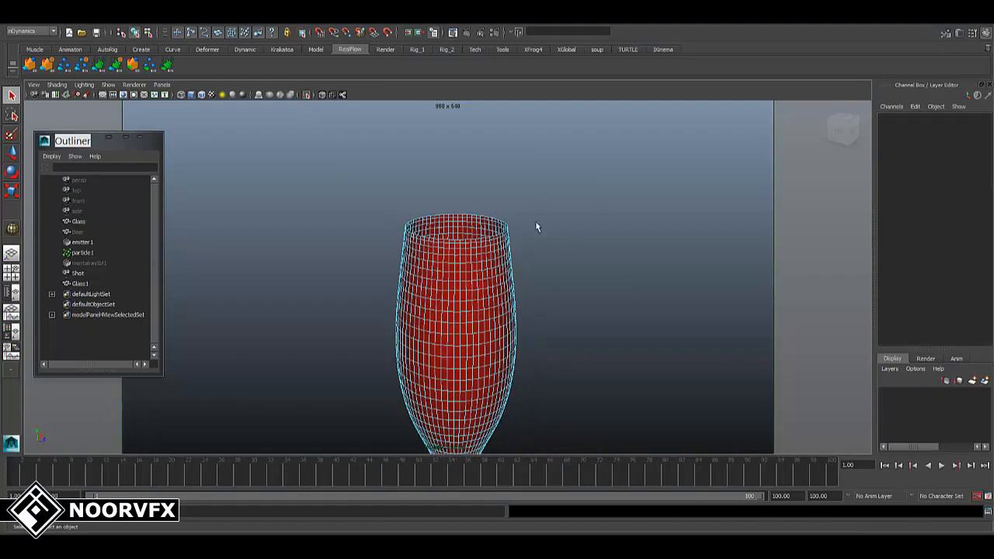
{"action": "left_click", "coordinate": [535, 224]}
{"action": "left_click", "coordinate": [433, 231]}
{"action": "scroll", "coordinate": [534, 330], "scroll_direction": "down", "scroll_amount": 2}
{"action": "left_click_drag", "start_coordinate": [533, 330], "coordinate": [529, 263], "text": "alt"}
{"action": "middle_click_drag", "start_coordinate": [529, 262], "coordinate": [529, 283], "text": "alt"}
{"action": "key", "text": "w"}
{"action": "middle_click_drag", "start_coordinate": [501, 237], "coordinate": [489, 239], "text": "alt"}
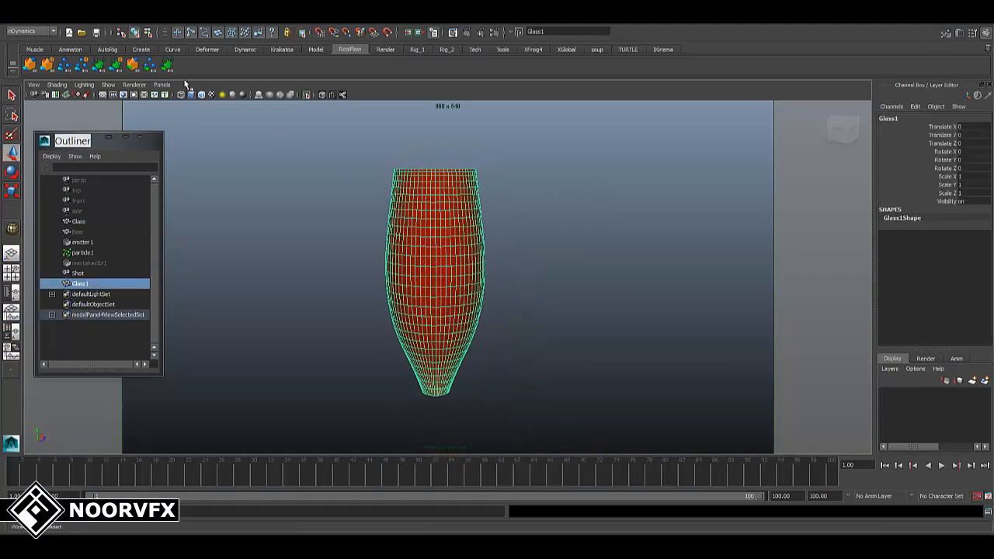
{"action": "left_click", "coordinate": [26, 20]}
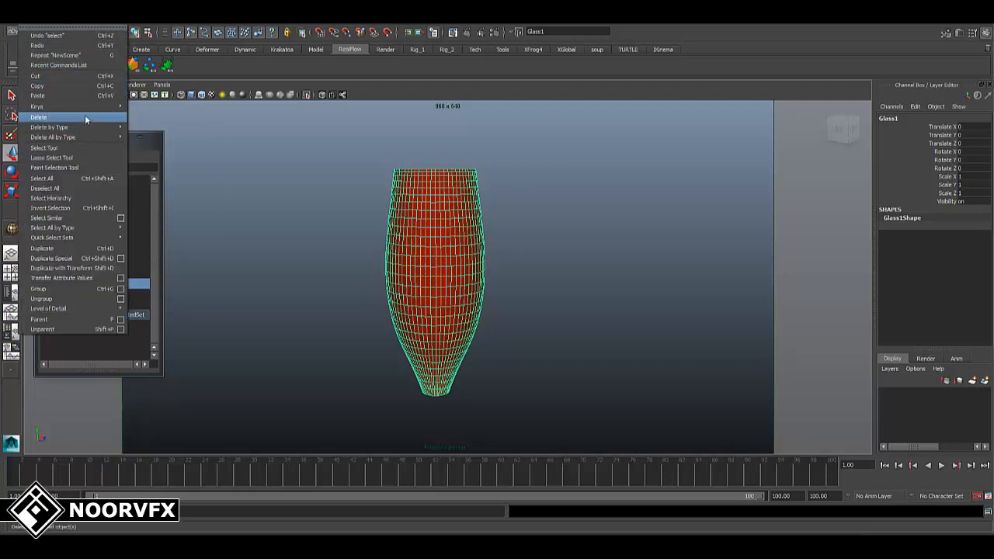
{"action": "mouse_move", "coordinate": [62, 127]}
{"action": "left_click", "coordinate": [145, 132]}
{"action": "left_click_drag", "start_coordinate": [497, 272], "coordinate": [467, 272], "text": "alt"}
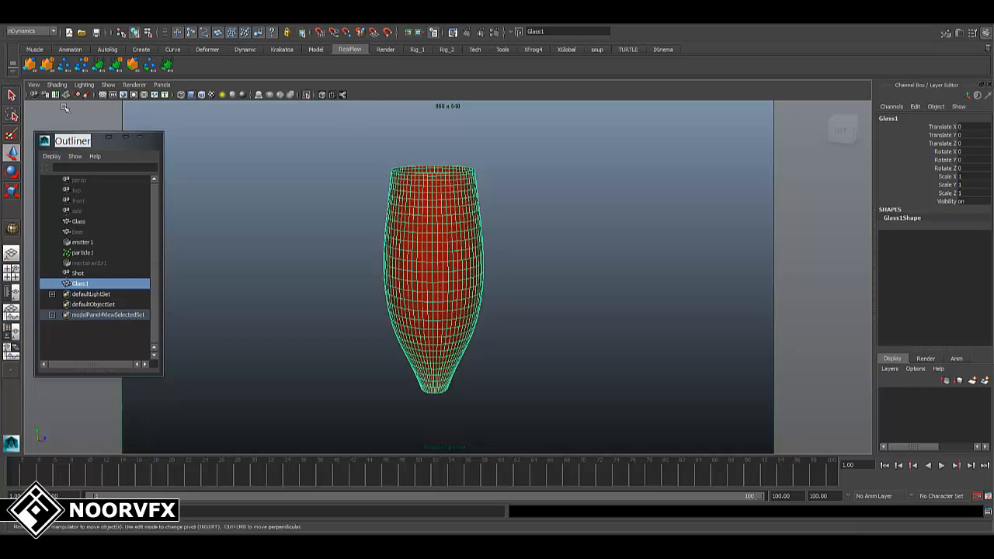
Apply a planar UV mapping to Glass1 with reset settings, fitted to the bounding box and projected from the X axis.
{"action": "left_click", "coordinate": [31, 31]}
{"action": "left_click", "coordinate": [32, 47]}
{"action": "left_click", "coordinate": [357, 21]}
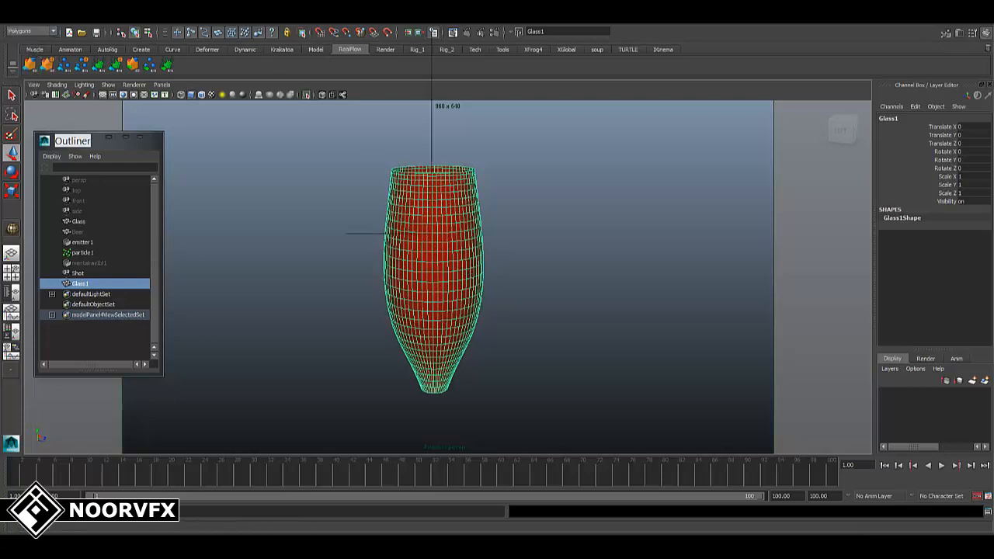
{"action": "mouse_move", "coordinate": [329, 21]}
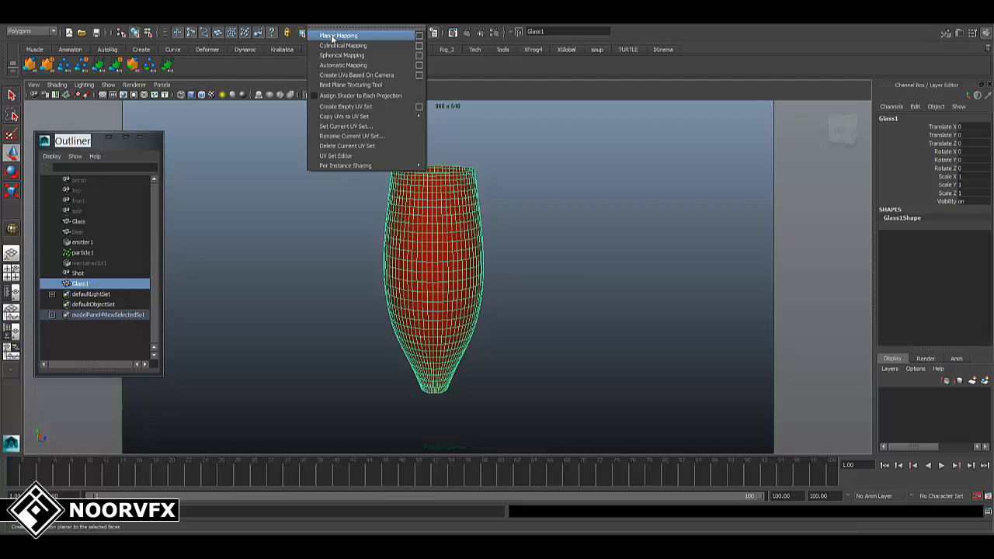
{"action": "left_click", "coordinate": [418, 36]}
{"action": "left_click", "coordinate": [589, 128]}
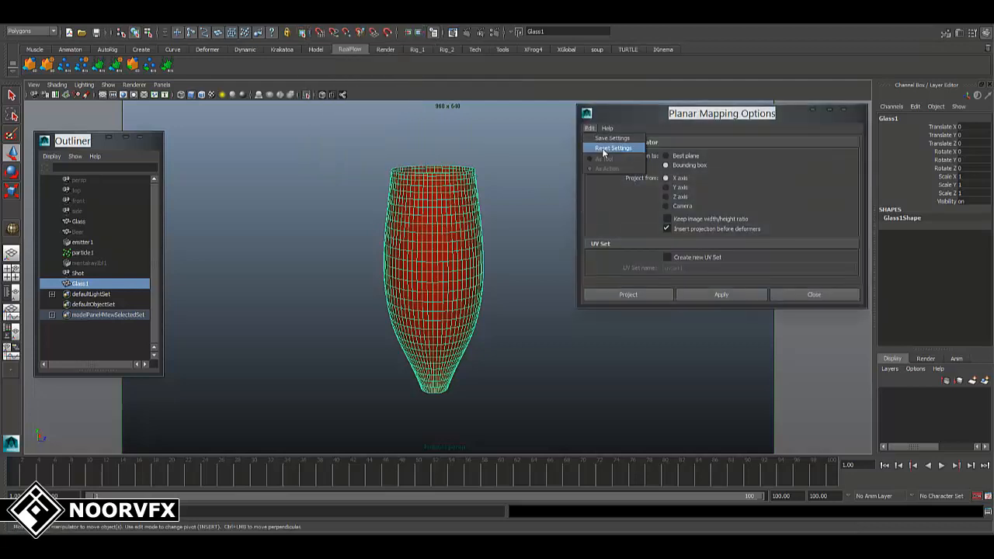
{"action": "right_click_drag", "start_coordinate": [553, 309], "coordinate": [512, 252], "text": "alt"}
{"action": "left_click_drag", "start_coordinate": [513, 252], "coordinate": [458, 365], "text": "alt"}
{"action": "middle_click_drag", "start_coordinate": [458, 373], "coordinate": [457, 319], "text": "alt"}
{"action": "left_click_drag", "start_coordinate": [457, 319], "coordinate": [512, 321], "text": "alt"}
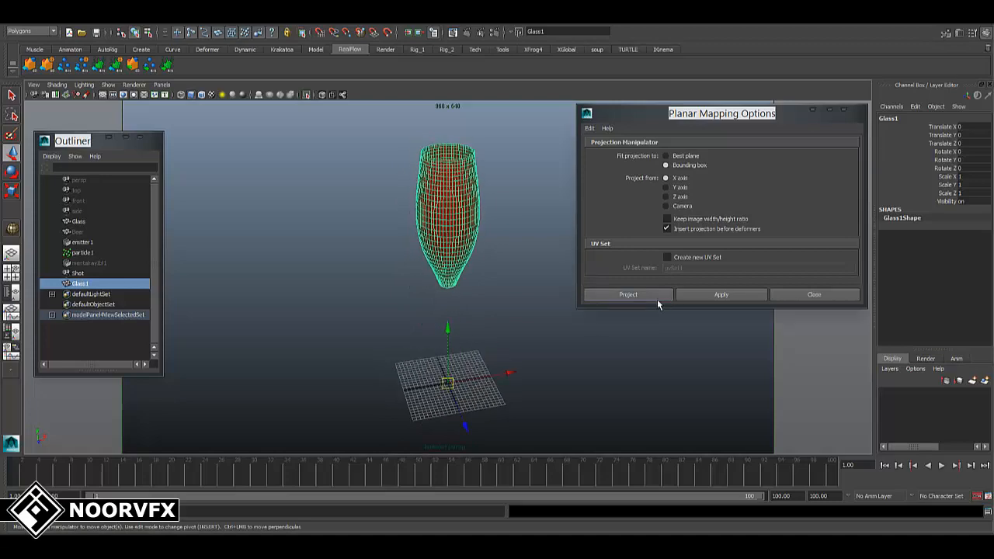
{"action": "left_click", "coordinate": [657, 299]}
Reselect the Glass1 bowl, assign it a new Lambert material and lighten the material's color.
{"action": "left_click_drag", "start_coordinate": [490, 227], "coordinate": [501, 221], "text": "alt"}
{"action": "left_click_drag", "start_coordinate": [382, 177], "coordinate": [423, 198], "text": "alt"}
{"action": "right_click_drag", "start_coordinate": [425, 200], "coordinate": [498, 127]}
{"action": "left_click", "coordinate": [431, 220]}
{"action": "right_click_drag", "start_coordinate": [436, 225], "coordinate": [490, 249], "text": "alt"}
{"action": "middle_click_drag", "start_coordinate": [490, 249], "coordinate": [539, 330], "text": "alt"}
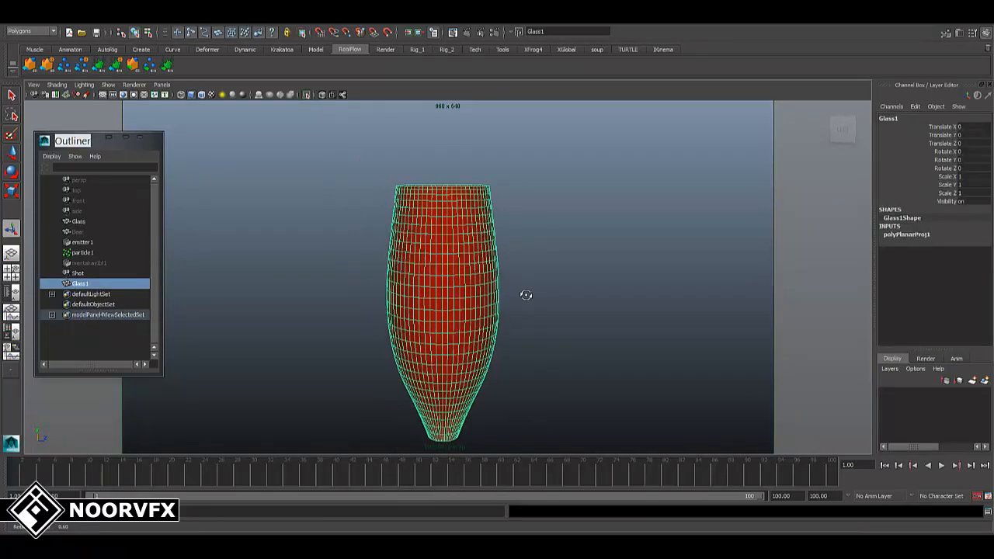
{"action": "left_click_drag", "start_coordinate": [526, 294], "coordinate": [522, 298], "text": "alt"}
{"action": "right_click", "coordinate": [458, 233]}
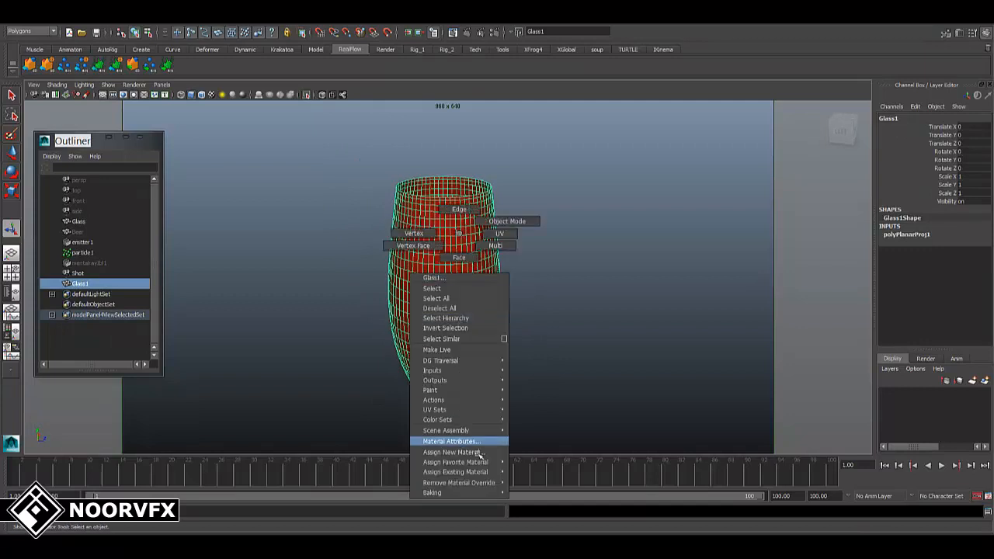
{"action": "mouse_move", "coordinate": [491, 465]}
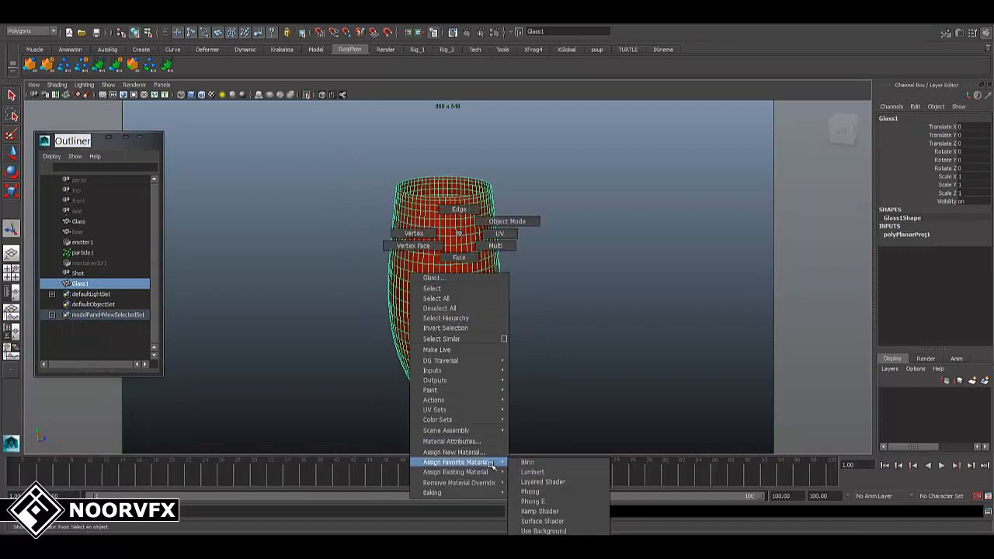
{"action": "left_click", "coordinate": [537, 472]}
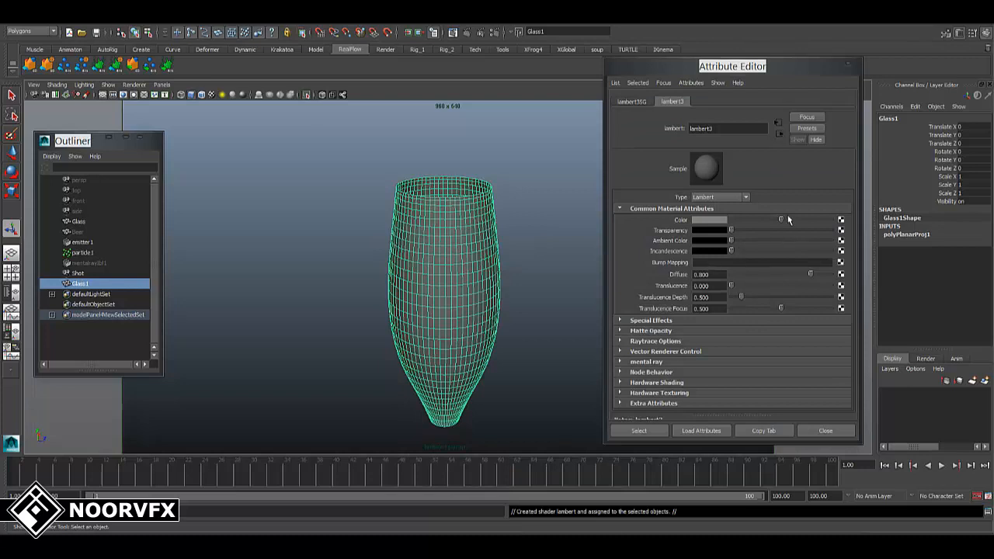
{"action": "left_click_drag", "start_coordinate": [788, 219], "coordinate": [801, 220]}
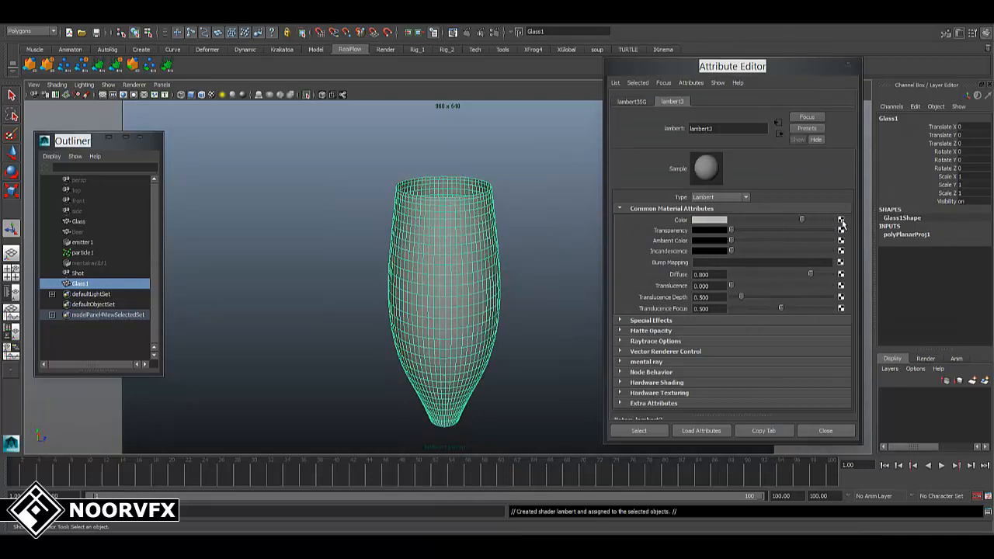
Connect a Ramp texture to the Lambert's color and display textures in the viewport.
{"action": "left_click", "coordinate": [841, 221]}
{"action": "left_click_drag", "start_coordinate": [447, 190], "coordinate": [667, 51]}
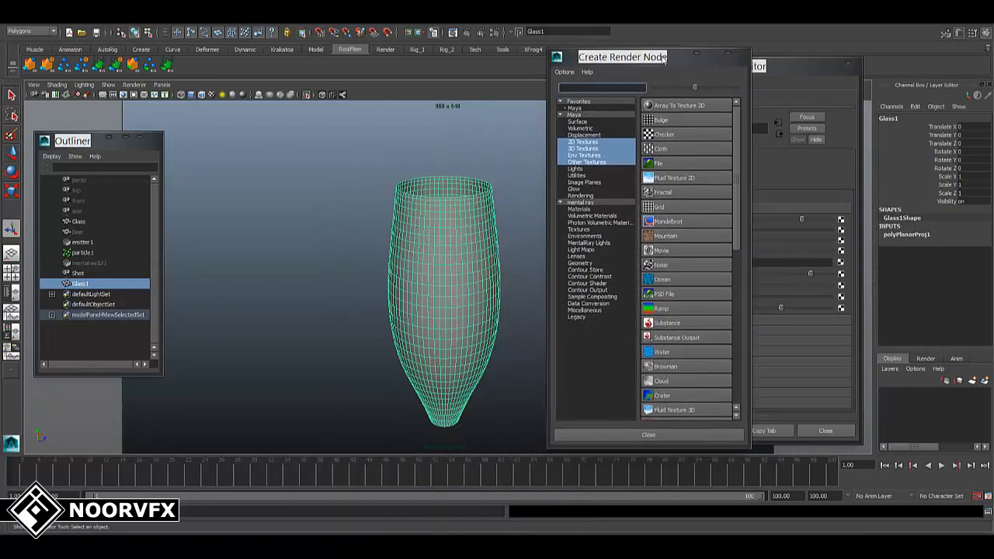
{"action": "left_click", "coordinate": [667, 301]}
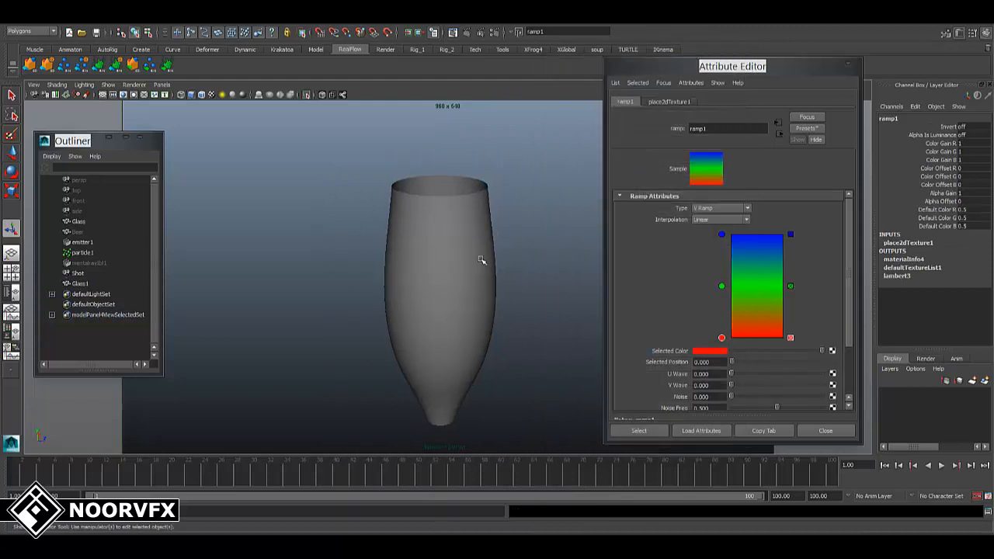
{"action": "key", "text": "6"}
{"action": "middle_click_drag", "start_coordinate": [539, 303], "coordinate": [510, 303], "text": "alt"}
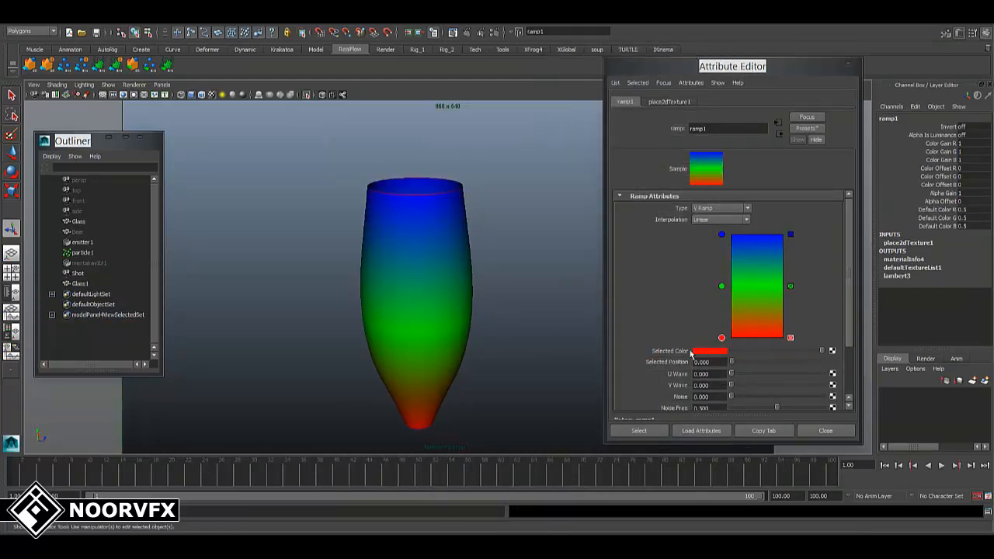
Recolor the ramp with black at both ends and white at the middle position.
{"action": "left_click_drag", "start_coordinate": [746, 352], "coordinate": [691, 352]}
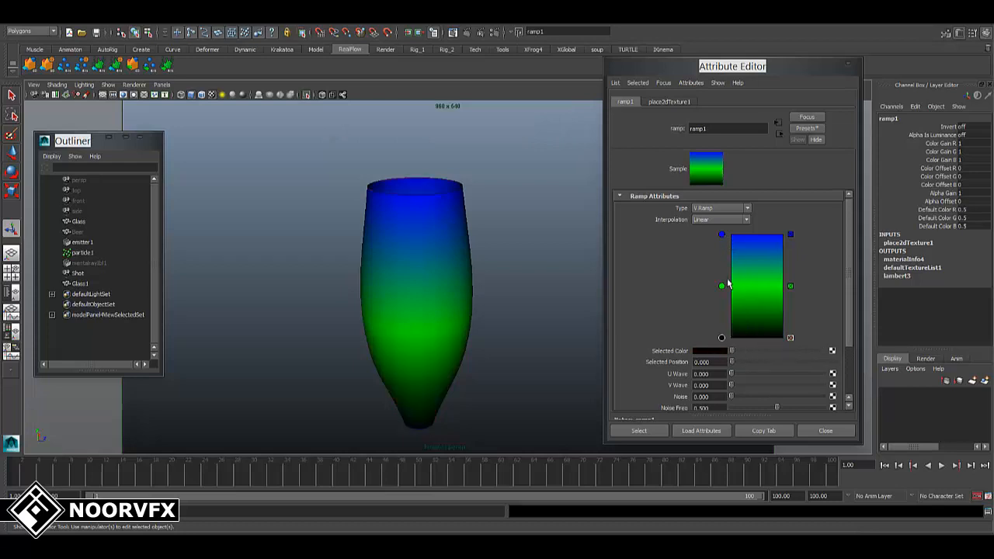
{"action": "left_click", "coordinate": [722, 235]}
{"action": "left_click_drag", "start_coordinate": [760, 351], "coordinate": [692, 351]}
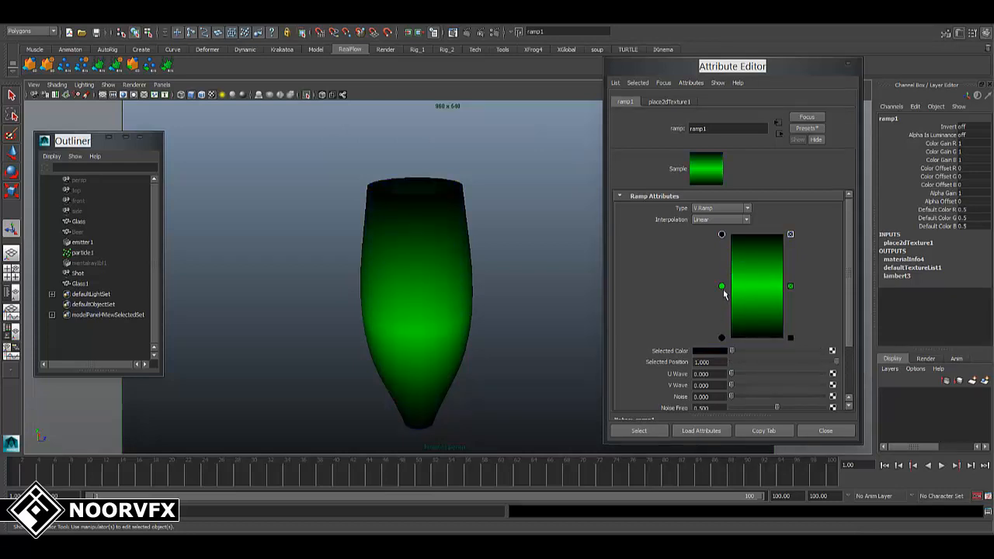
{"action": "left_click", "coordinate": [721, 286]}
{"action": "left_click_drag", "start_coordinate": [773, 356], "coordinate": [872, 353]}
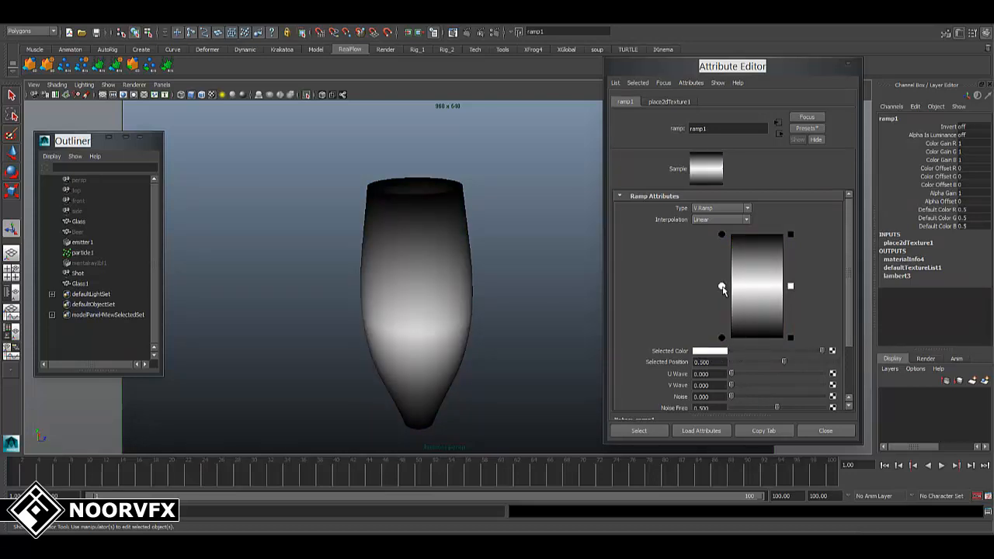
Spread the ramp's white area between two white markers at positions 0.325 and 0.820.
{"action": "left_click_drag", "start_coordinate": [722, 287], "coordinate": [742, 247]}
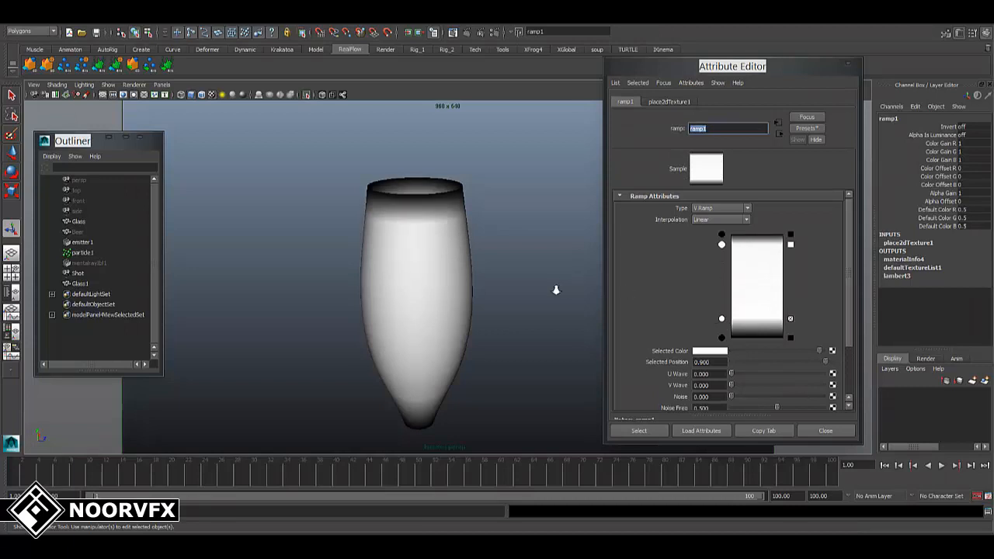
{"action": "scroll", "coordinate": [556, 289], "scroll_direction": "down", "scroll_amount": 2}
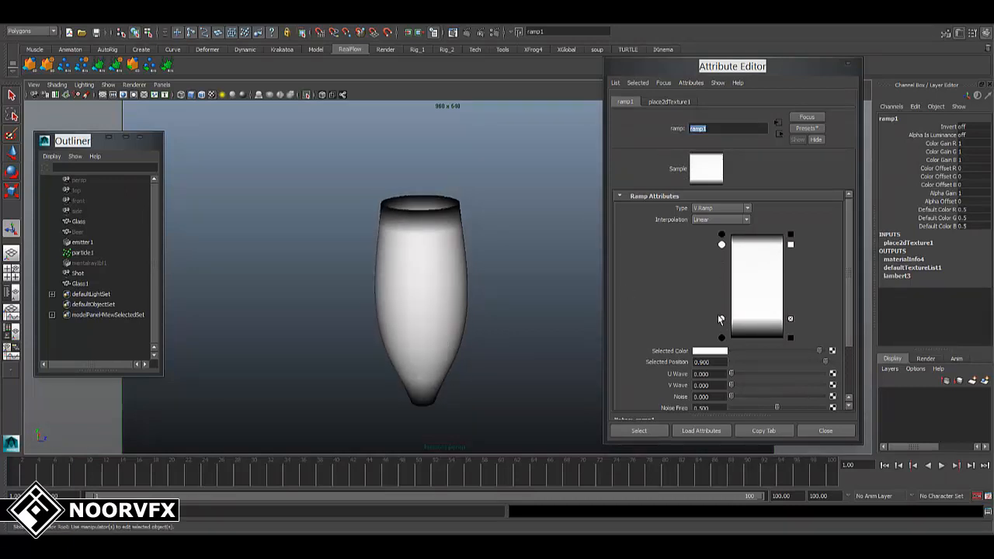
{"action": "left_click_drag", "start_coordinate": [719, 319], "coordinate": [722, 306]}
{"action": "left_click_drag", "start_coordinate": [721, 244], "coordinate": [722, 253]}
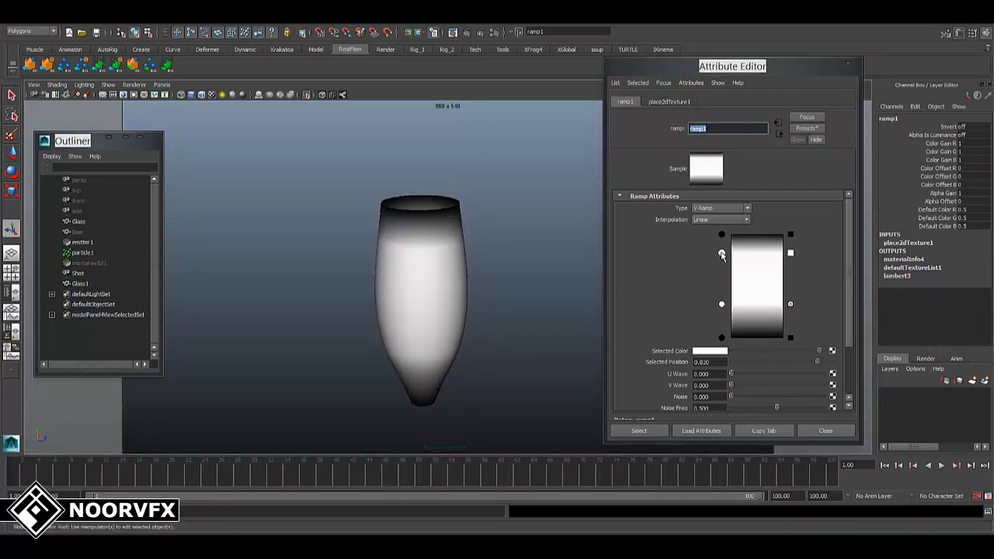
{"action": "left_click_drag", "start_coordinate": [471, 341], "coordinate": [461, 322], "text": "alt"}
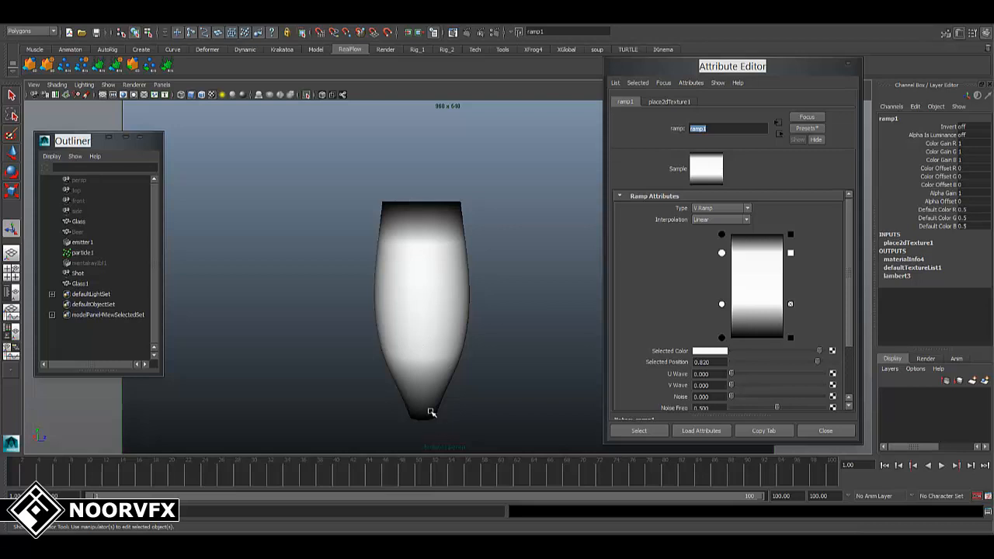
Adjust the ramp's fades by moving the upper white marker to 0.770 and nudging the lower white marker slightly up.
{"action": "mouse_move", "coordinate": [440, 288]}
{"action": "left_mouse_down", "text": "alt"}
{"action": "mouse_move", "coordinate": [452, 281]}
{"action": "mouse_move", "coordinate": [449, 294]}
{"action": "left_mouse_up", "text": "alt"}
{"action": "left_click_drag", "start_coordinate": [721, 257], "coordinate": [722, 266]}
{"action": "left_click", "coordinate": [721, 303]}
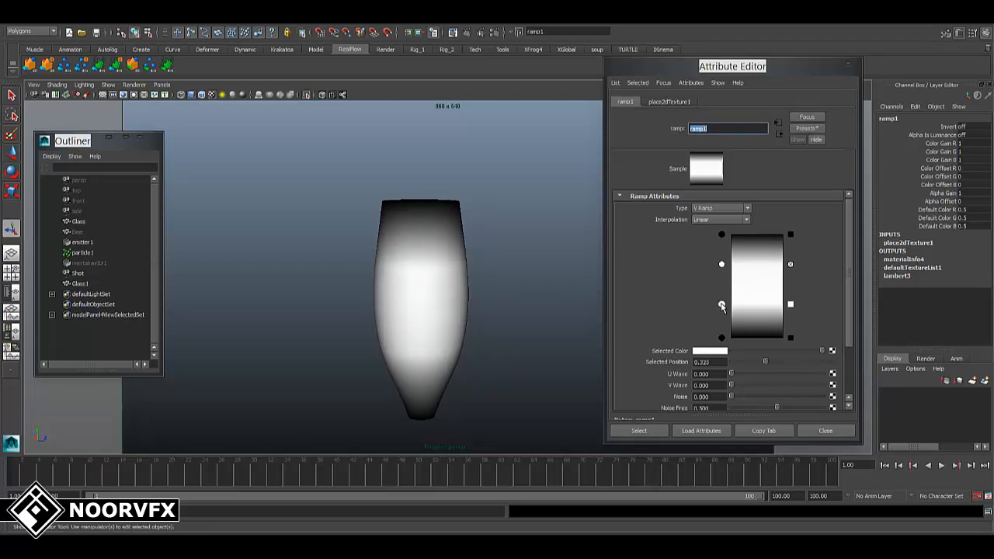
{"action": "left_click_drag", "start_coordinate": [722, 267], "coordinate": [722, 258]}
{"action": "mouse_move", "coordinate": [526, 319]}
{"action": "left_mouse_down", "text": "alt"}
{"action": "mouse_move", "coordinate": [544, 318]}
{"action": "mouse_move", "coordinate": [530, 319]}
{"action": "left_mouse_up", "text": "alt"}
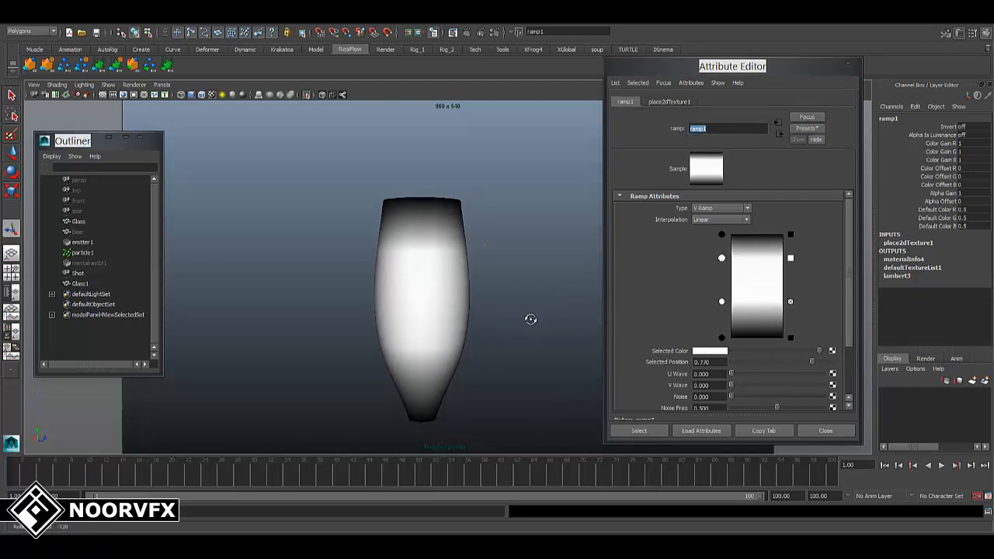
Break up the ramp's black-to-white transitions by setting its Noise to 0.068.
{"action": "scroll", "coordinate": [791, 382], "scroll_direction": "down", "scroll_amount": 3}
{"action": "left_click_drag", "start_coordinate": [730, 328], "coordinate": [737, 330]}
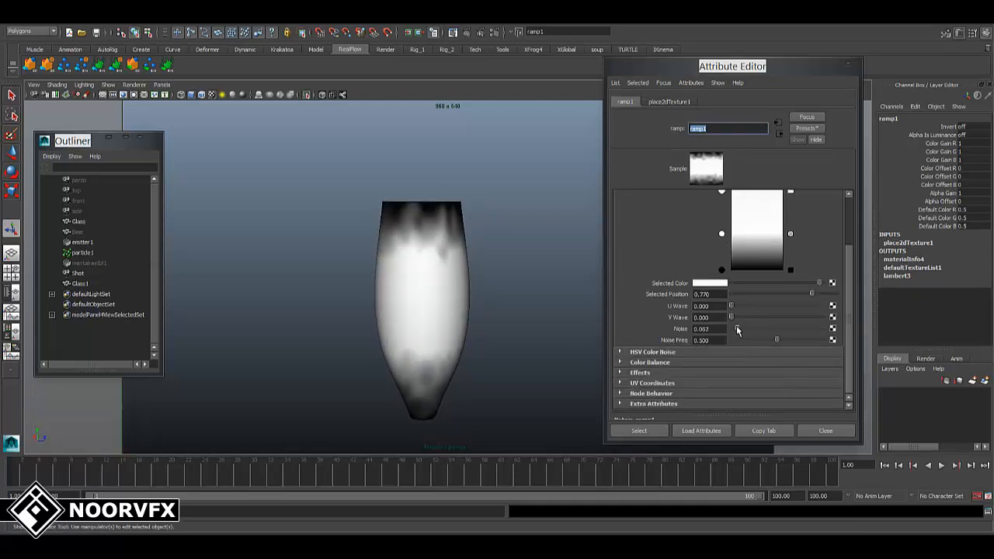
{"action": "left_click_drag", "start_coordinate": [517, 326], "coordinate": [548, 319], "text": "alt"}
{"action": "left_click_drag", "start_coordinate": [736, 329], "coordinate": [737, 332]}
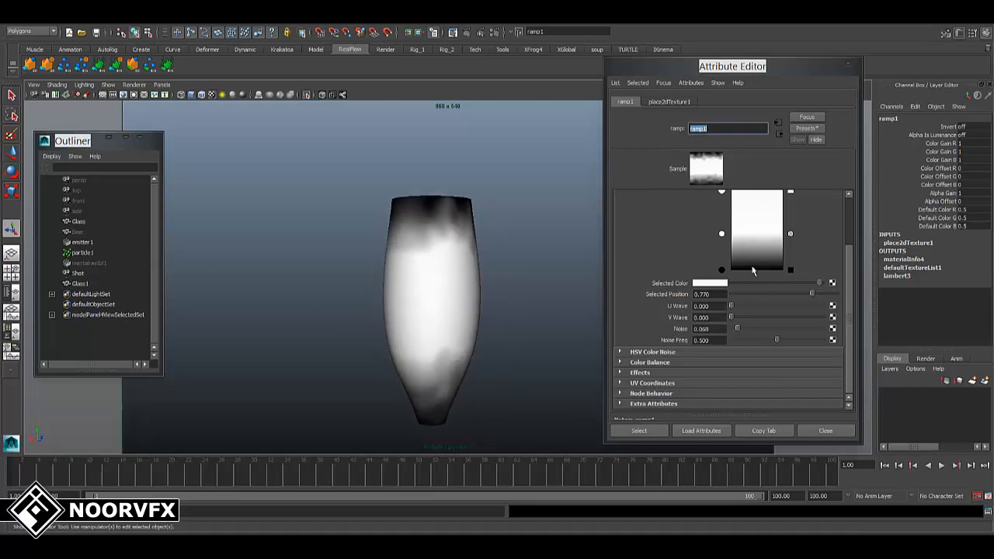
Pull both black end markers slightly inward, the upper one to 0.970, and move the upper white marker to 0.790.
{"action": "left_click", "coordinate": [721, 271]}
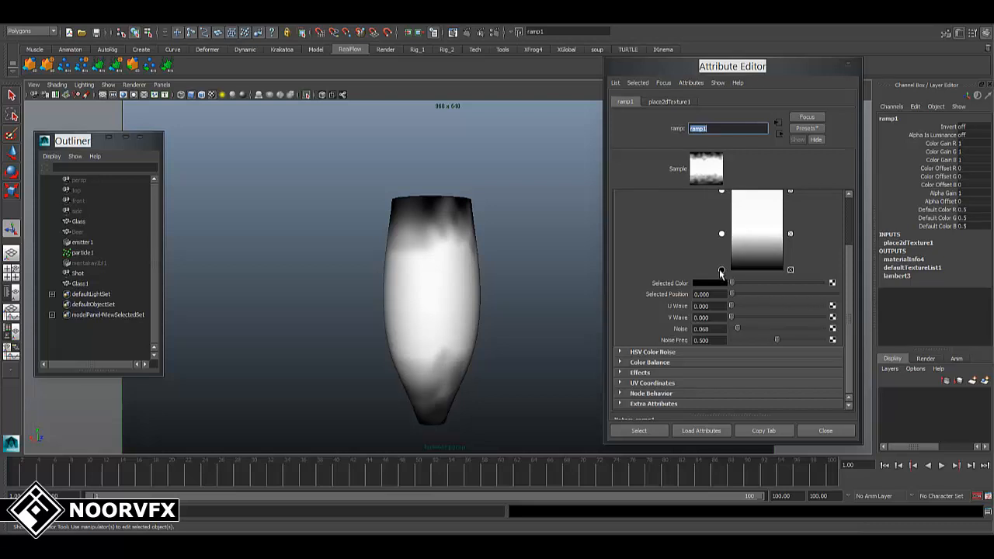
{"action": "left_click_drag", "start_coordinate": [720, 274], "coordinate": [718, 269]}
{"action": "scroll", "coordinate": [753, 303], "scroll_direction": "up", "scroll_amount": 2}
{"action": "left_click", "coordinate": [722, 238]}
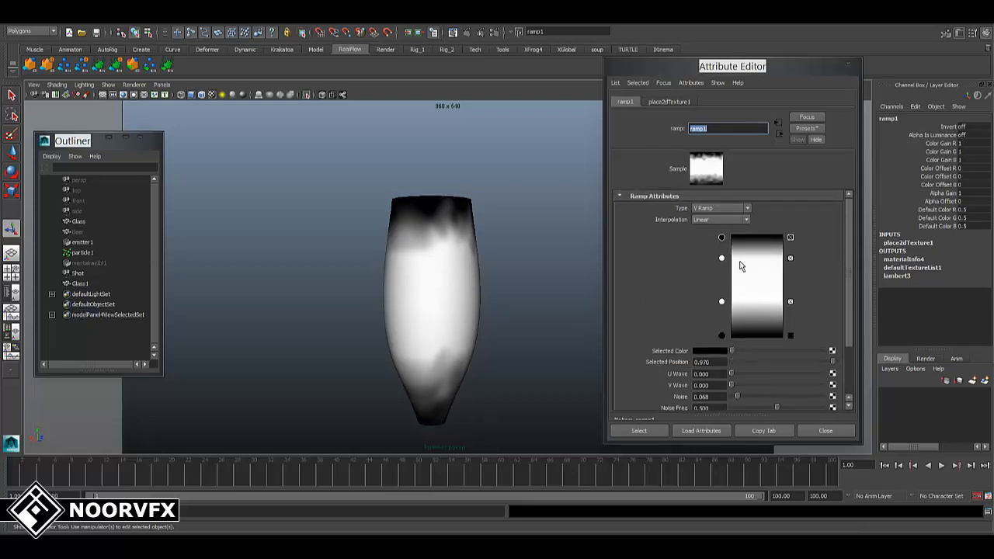
{"action": "left_click", "coordinate": [721, 257]}
{"action": "left_click_drag", "start_coordinate": [722, 257], "coordinate": [722, 257]}
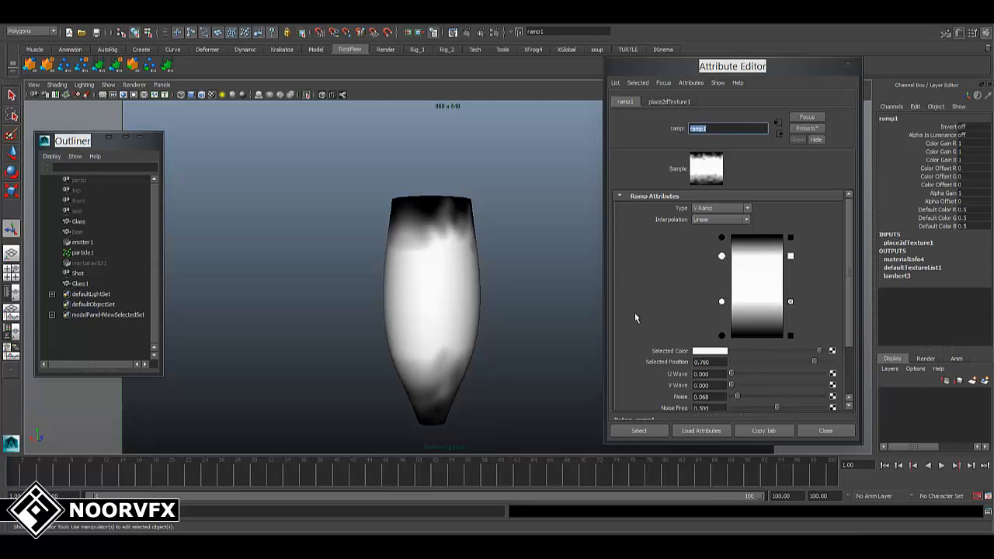
{"action": "left_click_drag", "start_coordinate": [541, 352], "coordinate": [442, 377], "text": "alt"}
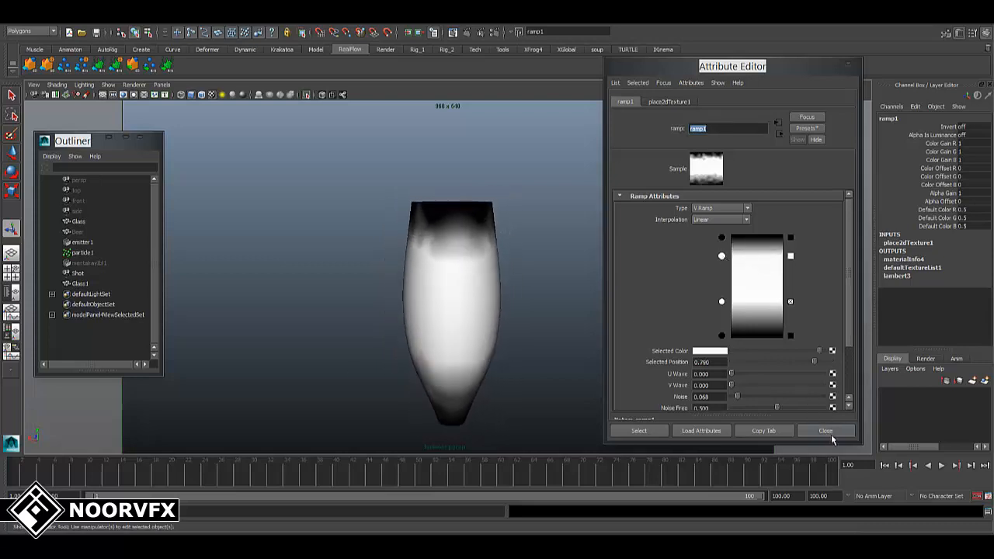
Close the ramp's attributes and select the bowl copy Glass1 in the view.
{"action": "scroll", "coordinate": [748, 381], "scroll_direction": "down", "scroll_amount": 3}
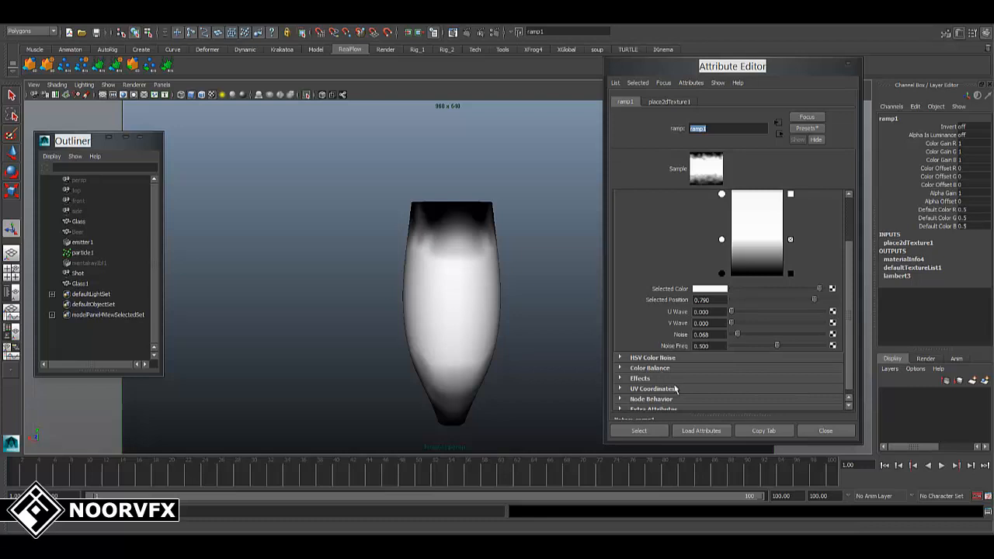
{"action": "scroll", "coordinate": [675, 388], "scroll_direction": "down", "scroll_amount": 1}
{"action": "left_click", "coordinate": [838, 431]}
{"action": "left_click_drag", "start_coordinate": [477, 337], "coordinate": [422, 262], "text": "alt"}
{"action": "left_click", "coordinate": [465, 273]}
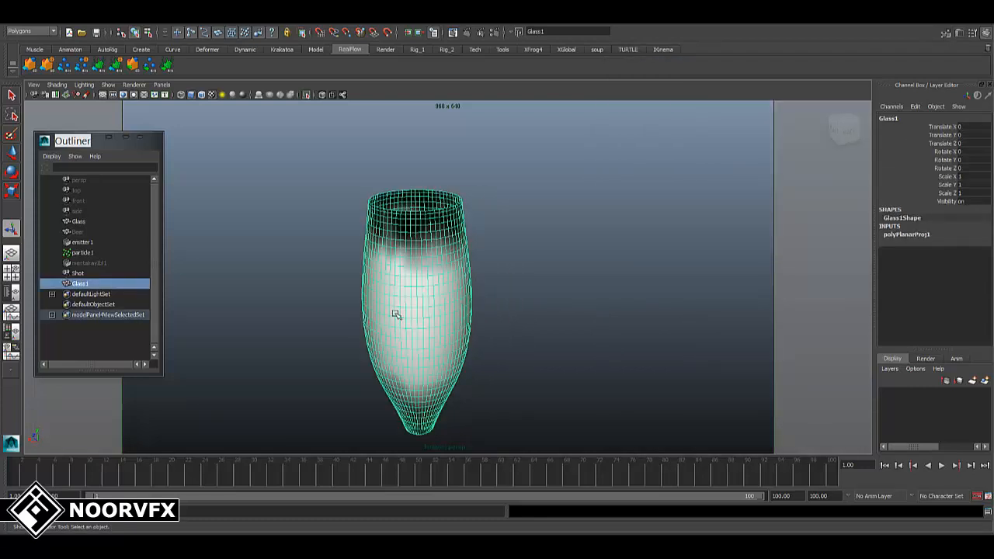
Switch to the nDynamics menu set and set the nParticle creation style to Points.
{"action": "left_click", "coordinate": [38, 30]}
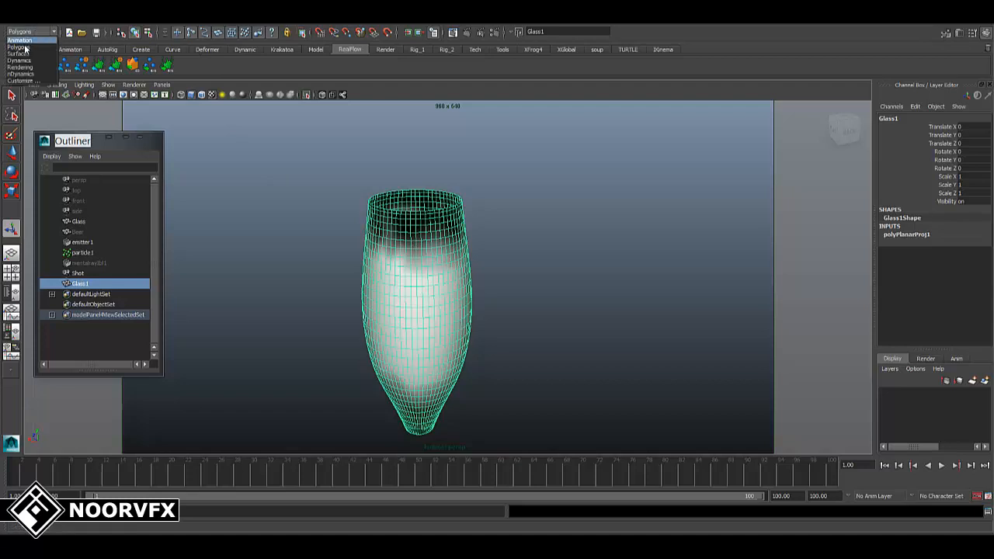
{"action": "left_click", "coordinate": [31, 73]}
{"action": "left_click", "coordinate": [177, 22]}
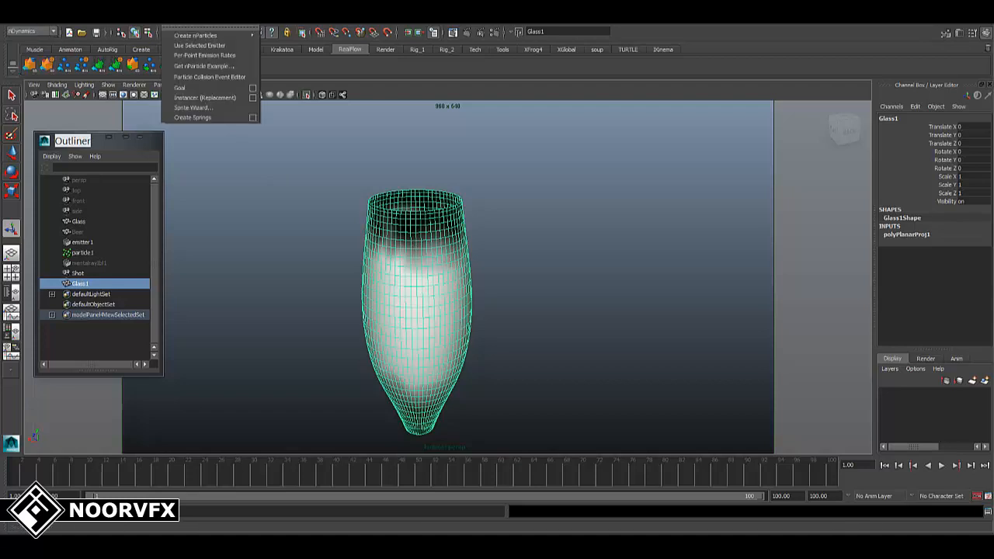
{"action": "left_click", "coordinate": [186, 30]}
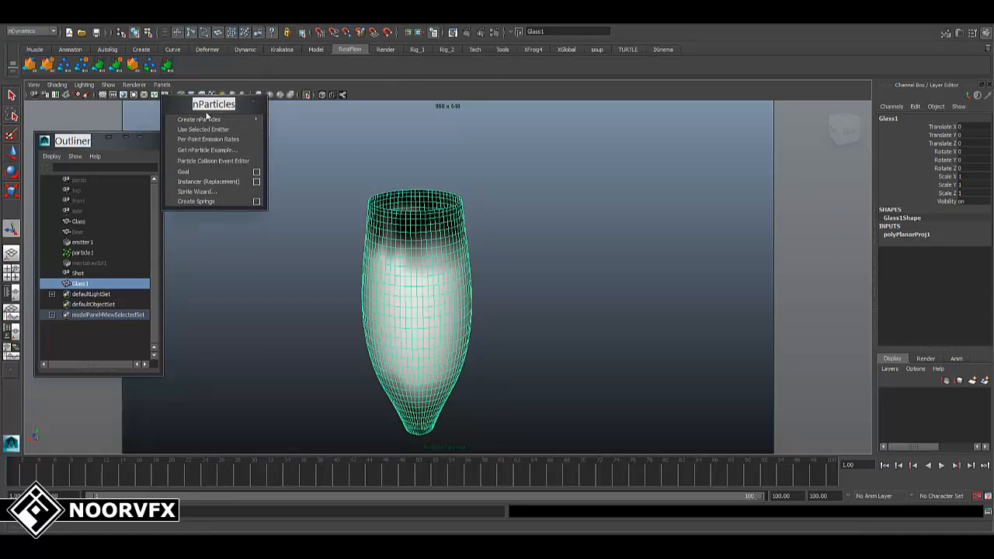
{"action": "mouse_move", "coordinate": [190, 132]}
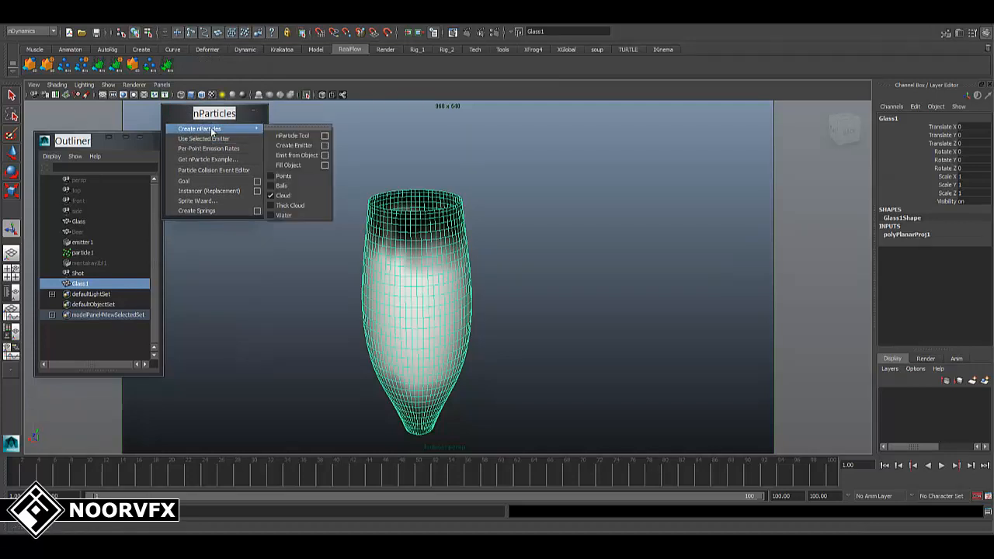
{"action": "left_click", "coordinate": [298, 128]}
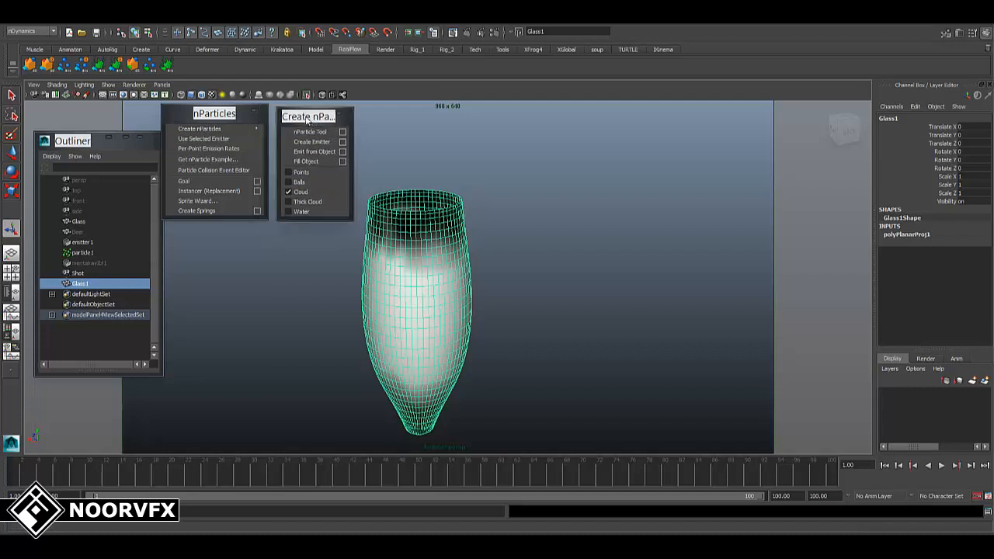
{"action": "left_click", "coordinate": [306, 173]}
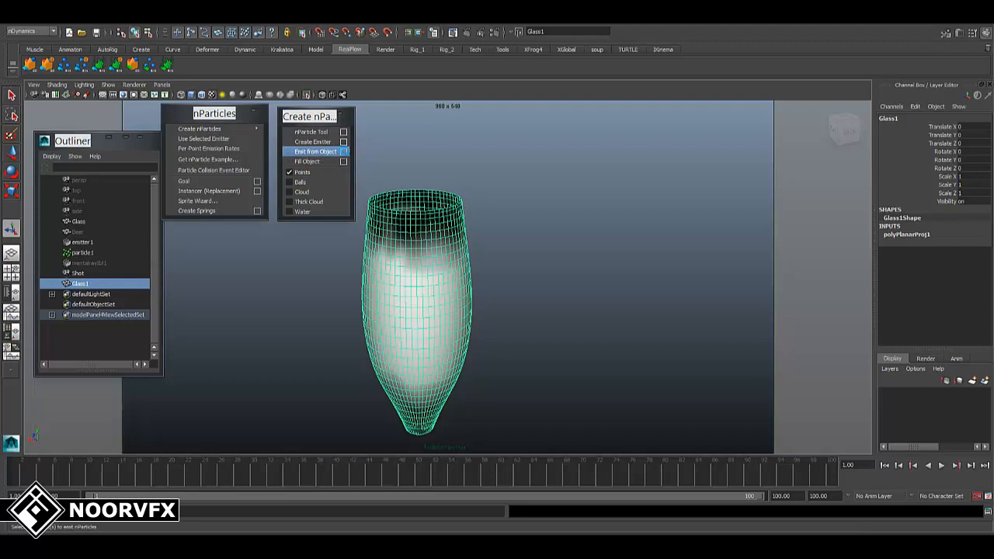
Emit nParticles from the bowl copy with a reset emitter named Bub, type Surface, with Speed and Normal speed at 0.
{"action": "left_click", "coordinate": [344, 151]}
{"action": "left_click", "coordinate": [589, 129]}
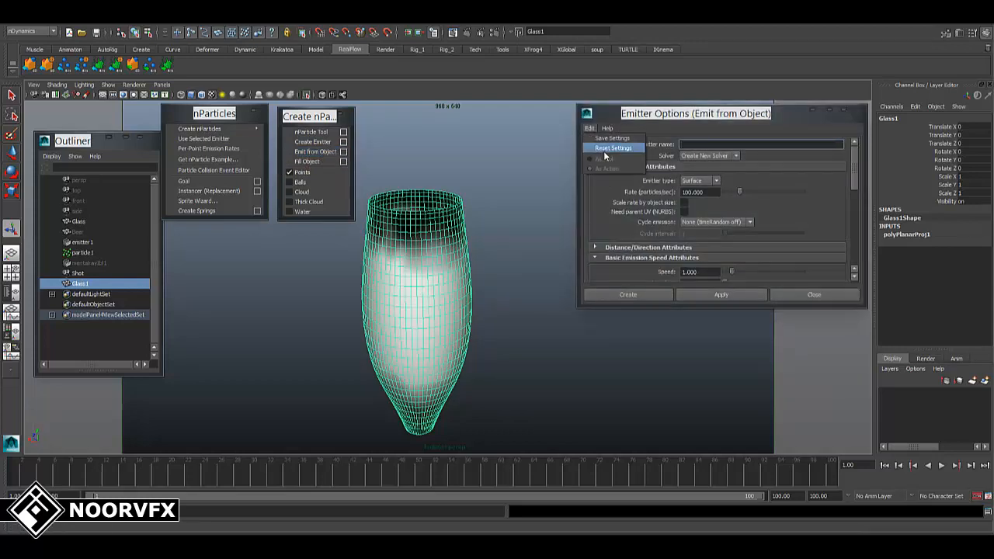
{"action": "left_click", "coordinate": [604, 159]}
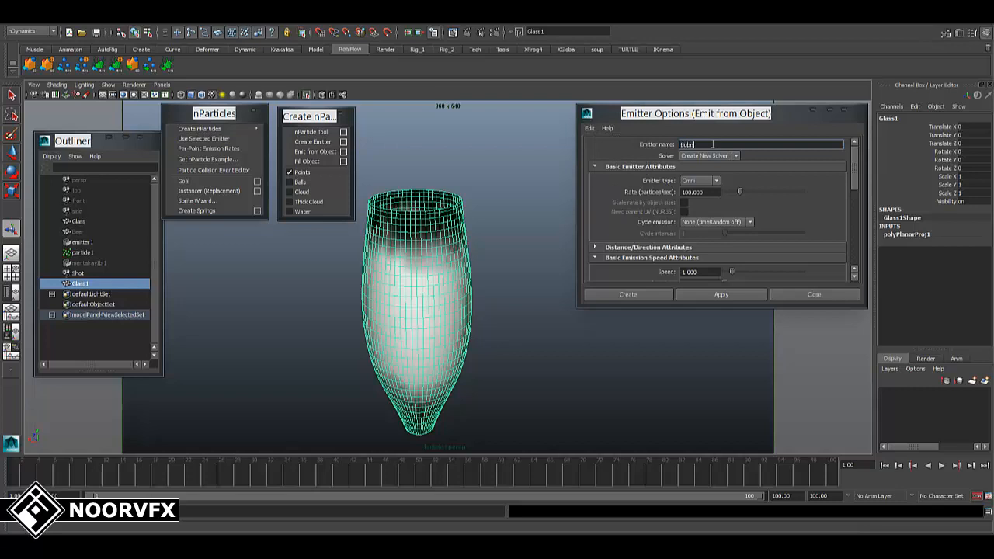
{"action": "left_click", "coordinate": [701, 180]}
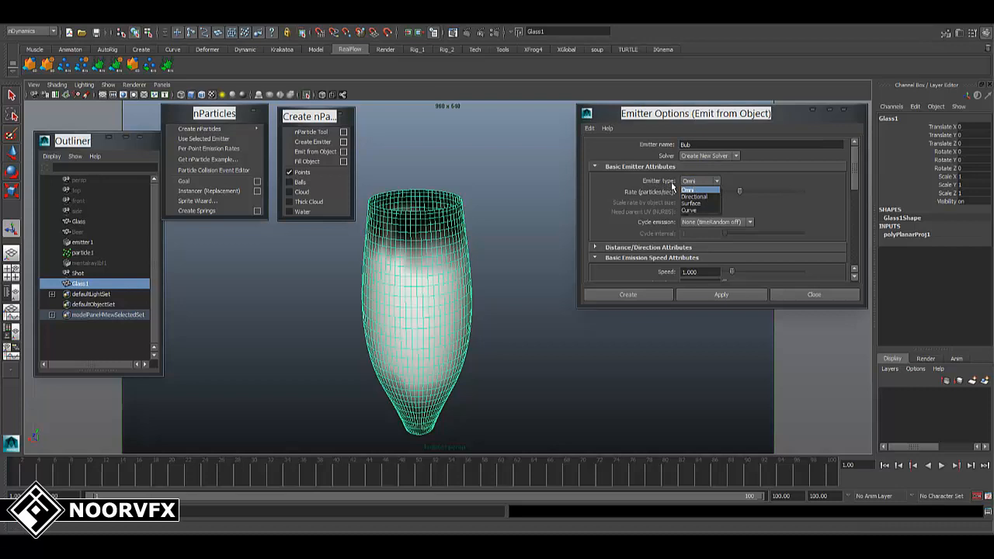
{"action": "left_click", "coordinate": [695, 203]}
{"action": "scroll", "coordinate": [826, 251], "scroll_direction": "down", "scroll_amount": 3}
{"action": "left_click_drag", "start_coordinate": [731, 178], "coordinate": [721, 179]}
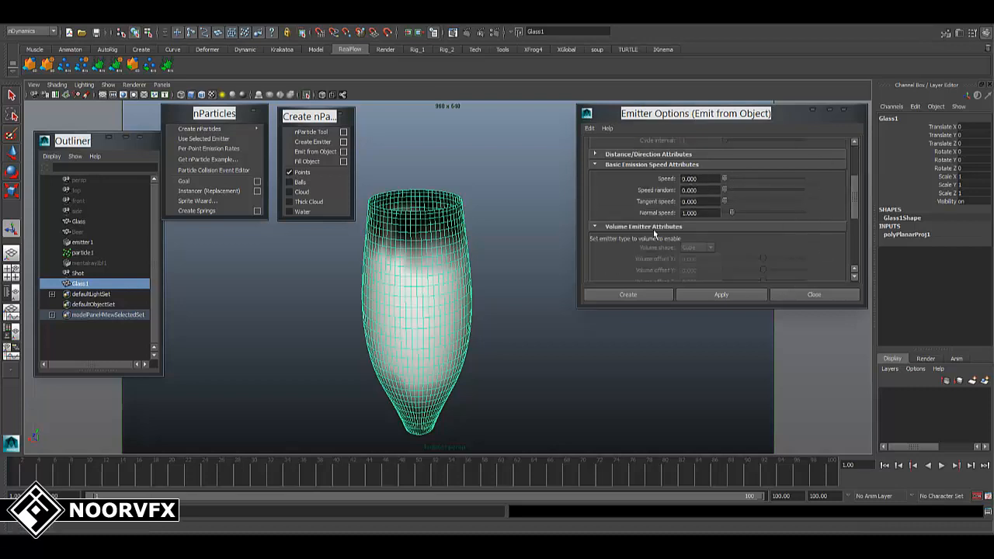
{"action": "left_click", "coordinate": [652, 294]}
Exit the isolated view, play the simulation with the full glass visible, and rewind to the first frame.
{"action": "middle_click_drag", "start_coordinate": [531, 279], "coordinate": [549, 279], "text": "alt"}
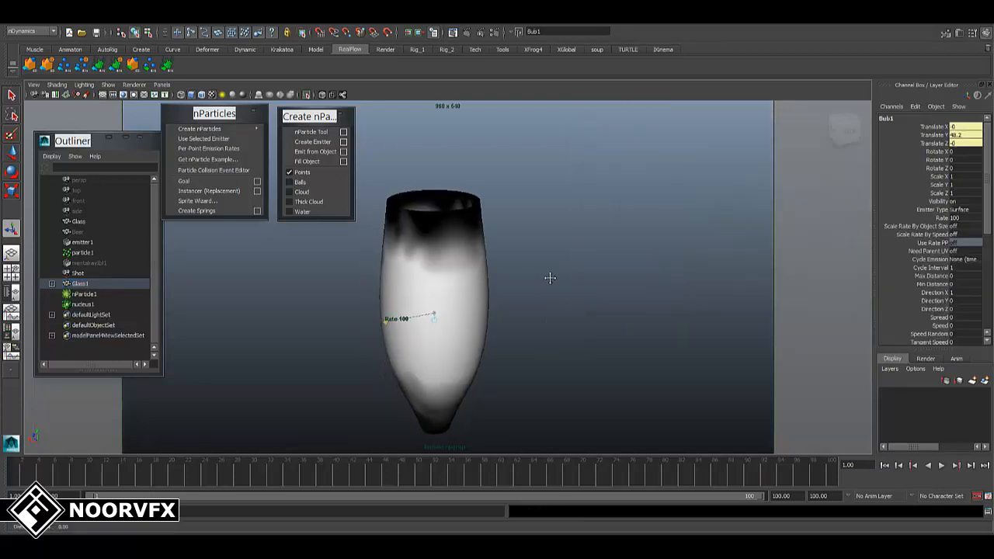
{"action": "left_click", "coordinate": [306, 94]}
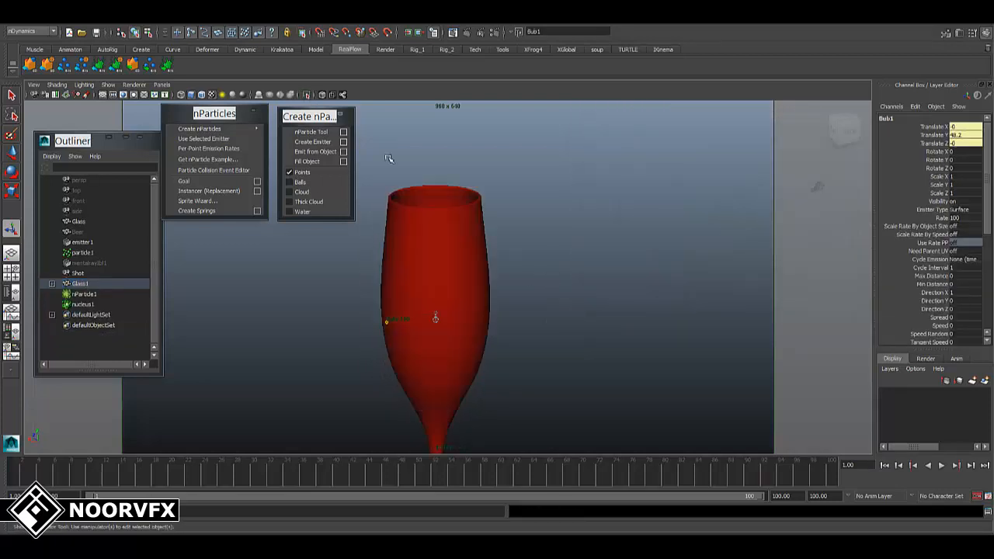
{"action": "left_click", "coordinate": [623, 305]}
{"action": "left_click", "coordinate": [941, 465]}
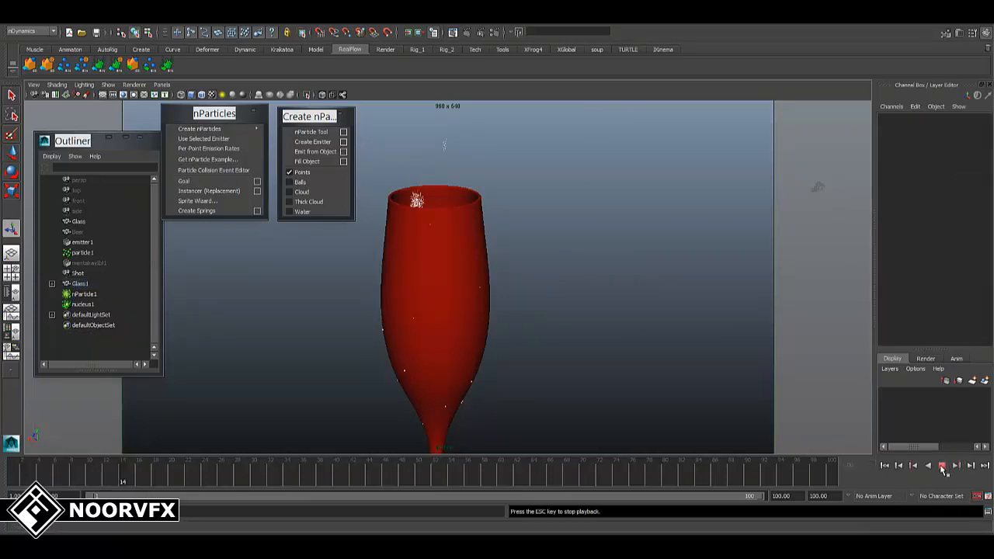
{"action": "left_click", "coordinate": [884, 465]}
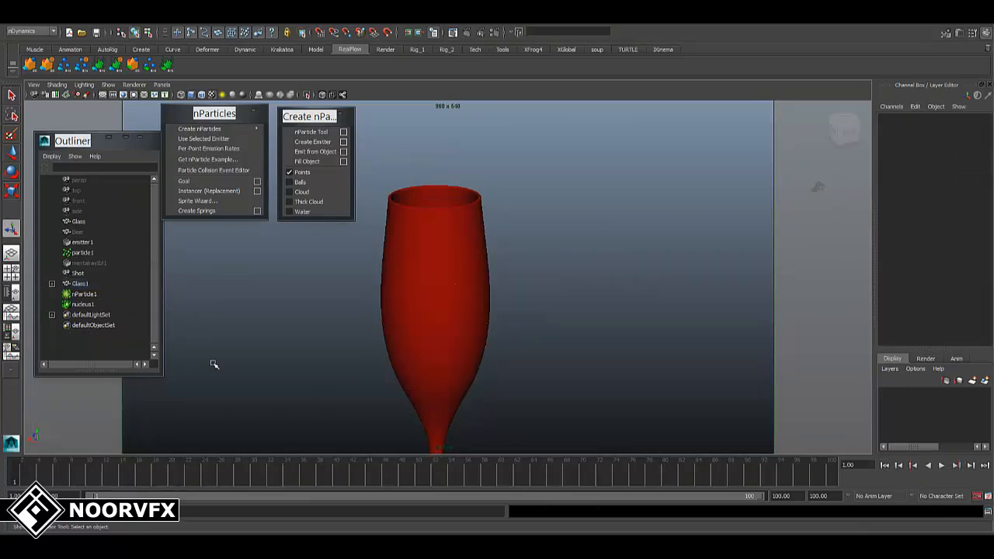
Hide the old particle1 object and play the simulation to about frame 37.
{"action": "left_click", "coordinate": [81, 252]}
{"action": "key", "text": "ctrl+h"}
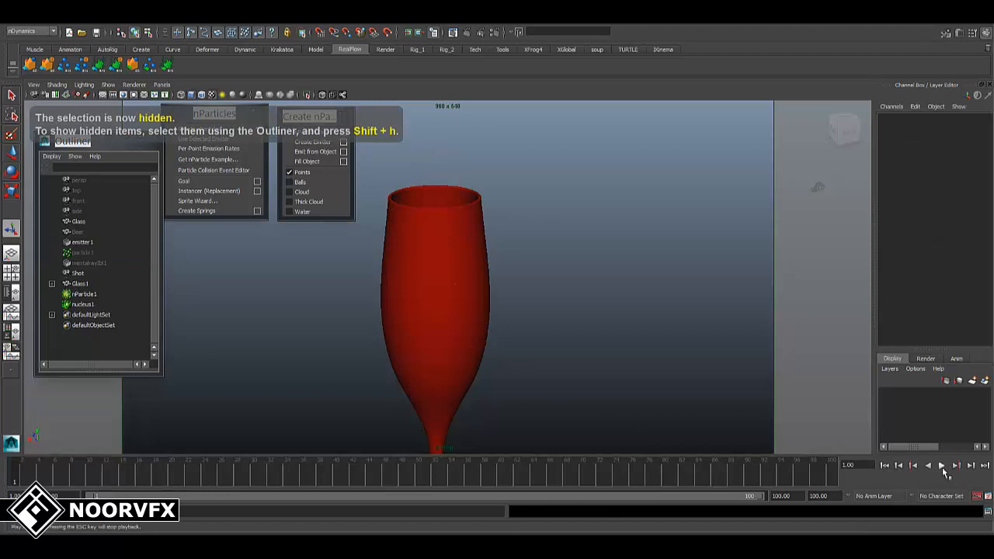
{"action": "left_click", "coordinate": [942, 466]}
{"action": "left_click", "coordinate": [941, 467]}
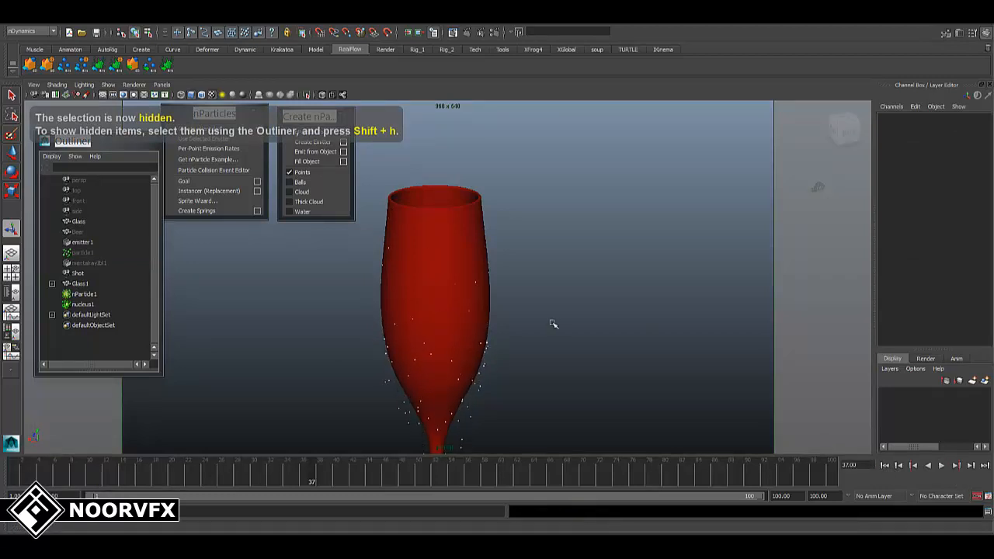
Enable Ignore Solver Wind and Ignore Solver Gravity in the Dynamic Properties of nParticle1.
{"action": "left_click_drag", "start_coordinate": [552, 324], "coordinate": [500, 366], "text": "alt"}
{"action": "key", "text": "q"}
{"action": "left_click", "coordinate": [502, 379]}
{"action": "key", "text": "ctrl+a"}
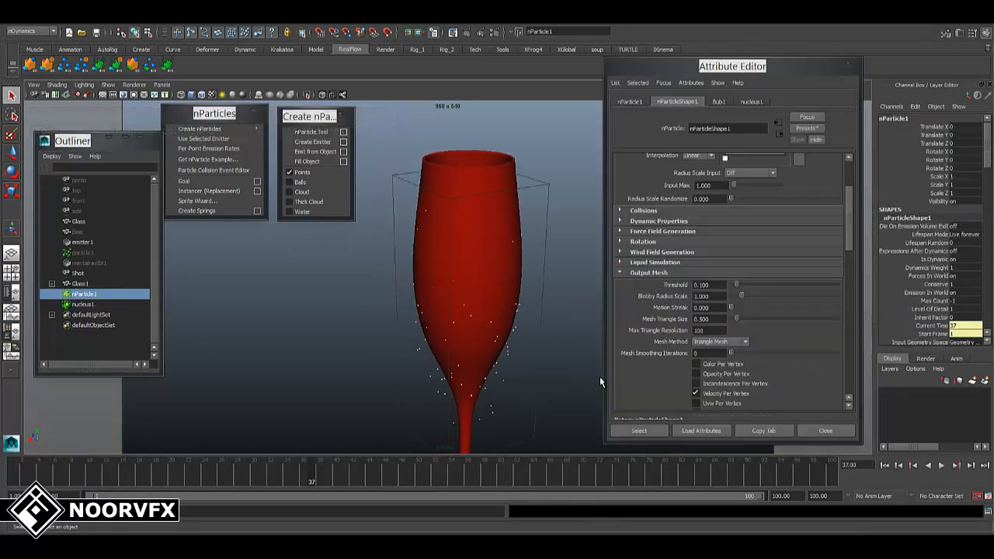
{"action": "left_click_drag", "start_coordinate": [849, 208], "coordinate": [849, 180]}
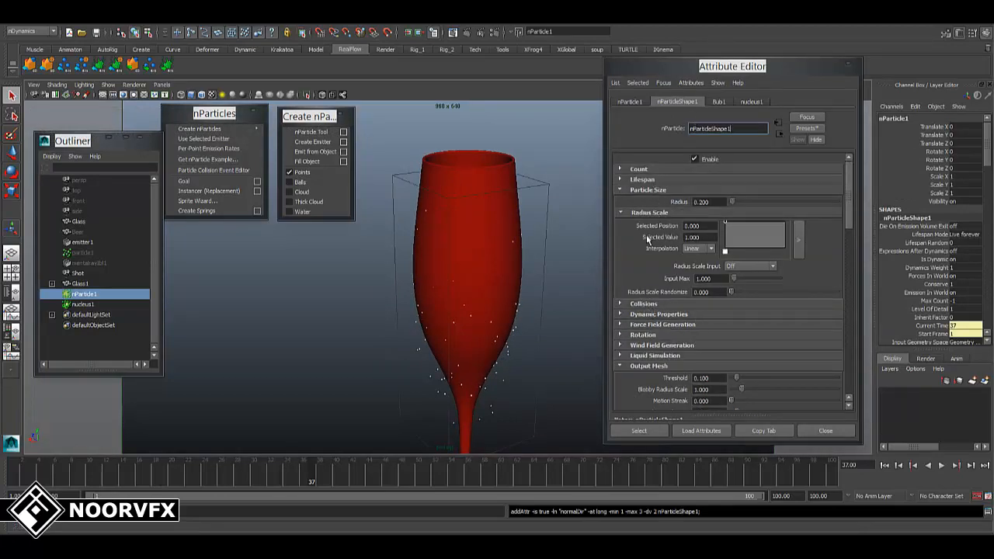
{"action": "scroll", "coordinate": [679, 303], "scroll_direction": "down", "scroll_amount": 5}
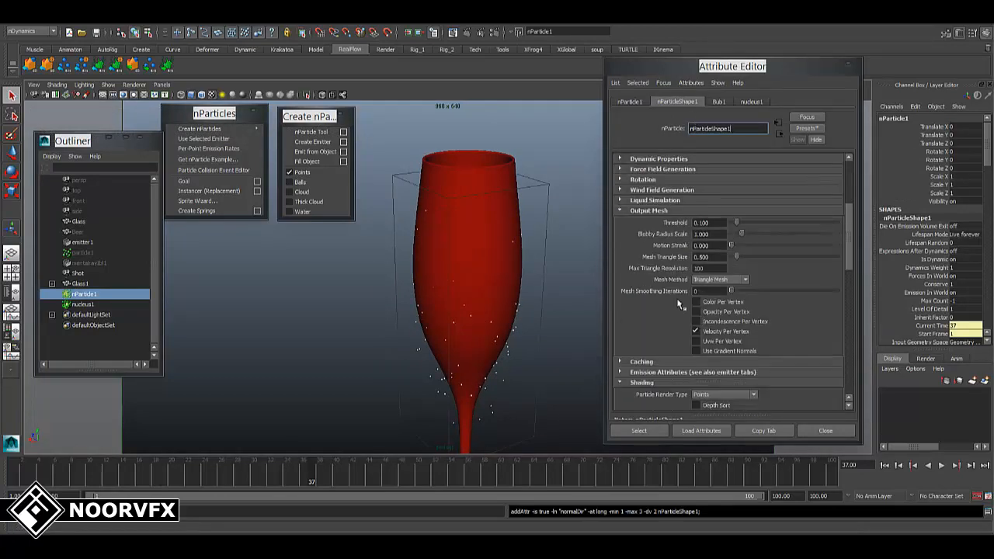
{"action": "scroll", "coordinate": [680, 304], "scroll_direction": "up", "scroll_amount": 5}
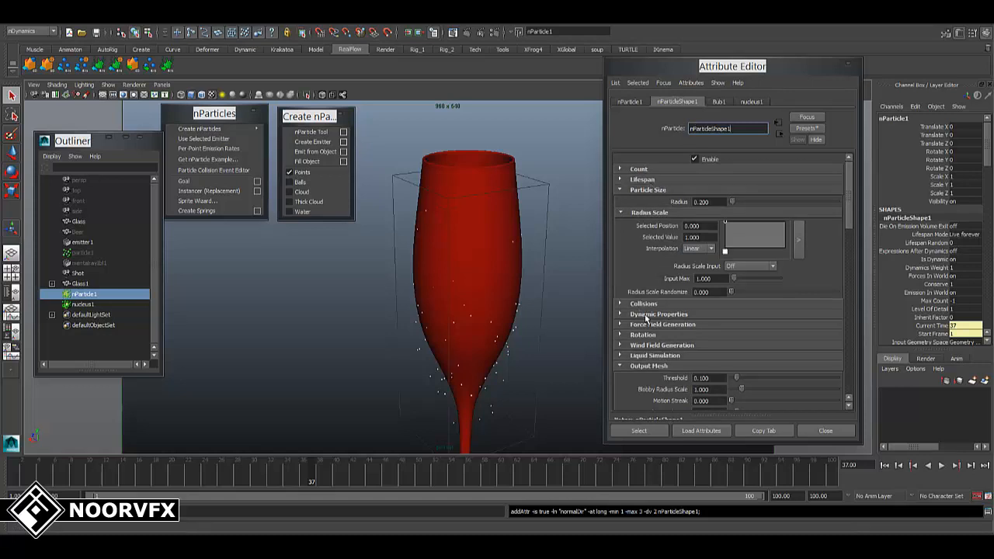
{"action": "left_click", "coordinate": [644, 316]}
{"action": "scroll", "coordinate": [739, 282], "scroll_direction": "down", "scroll_amount": 3}
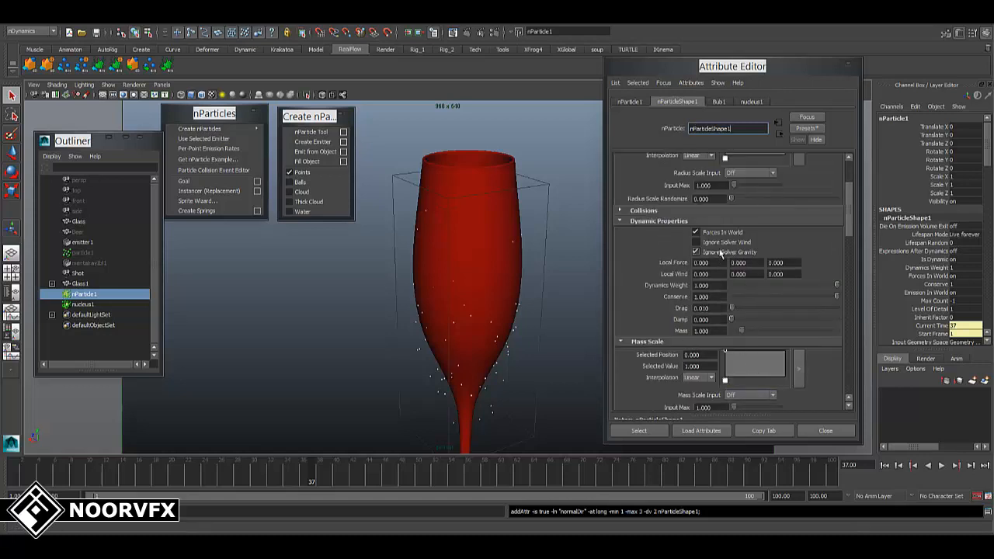
{"action": "left_click", "coordinate": [695, 241]}
Play the simulation to about frame 92 and check how the particles sit on the glass.
{"action": "left_click", "coordinate": [940, 465]}
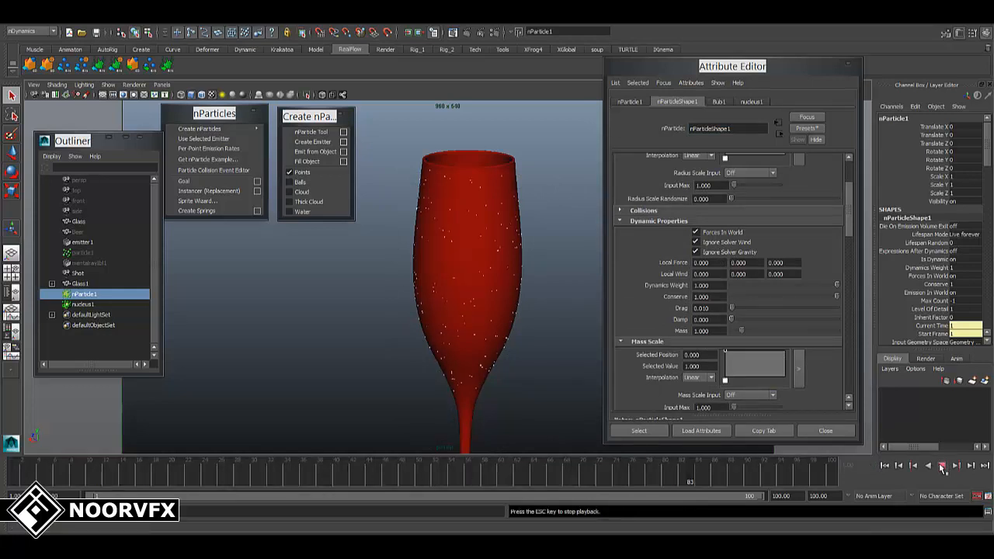
{"action": "left_click", "coordinate": [938, 464]}
{"action": "left_click_drag", "start_coordinate": [545, 289], "coordinate": [509, 289], "text": "alt"}
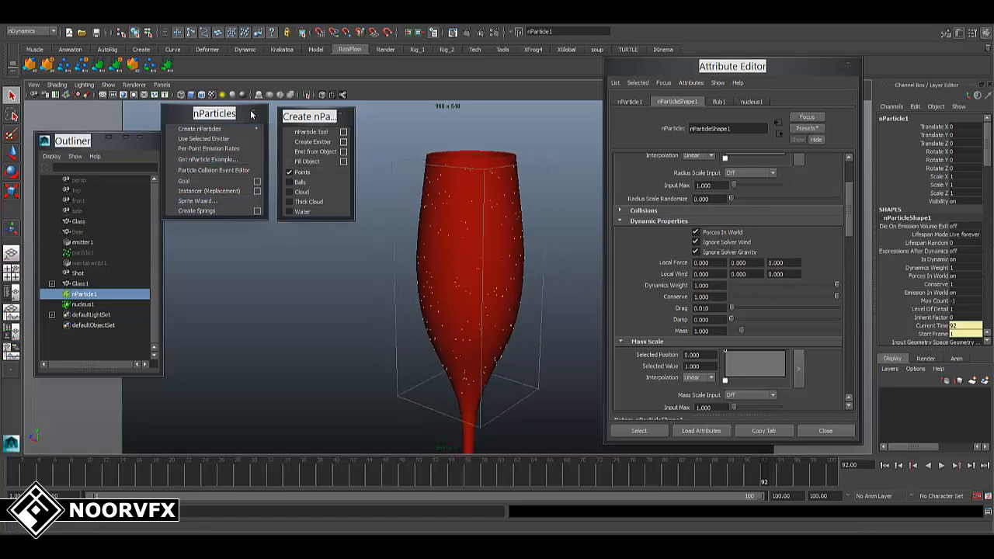
Dismiss the floating nParticle menus and convert nParticle1 to polygons.
{"action": "left_click", "coordinate": [263, 114]}
{"action": "left_click", "coordinate": [346, 116]}
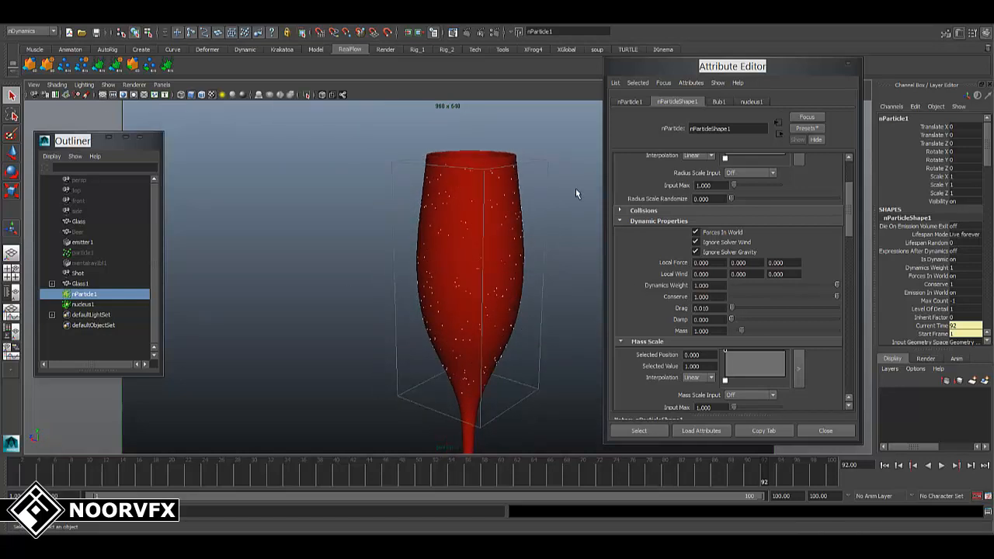
{"action": "left_click", "coordinate": [47, 22]}
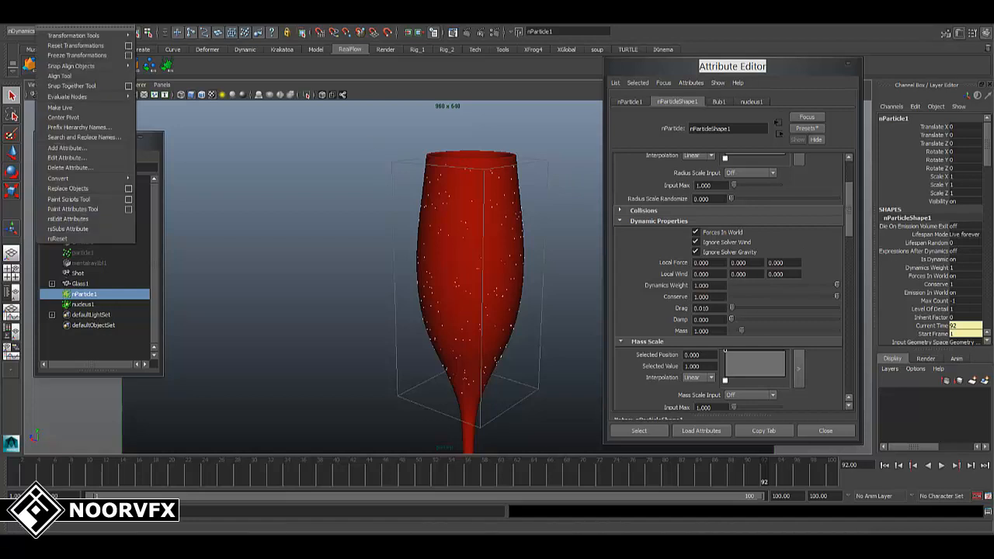
{"action": "mouse_move", "coordinate": [57, 181]}
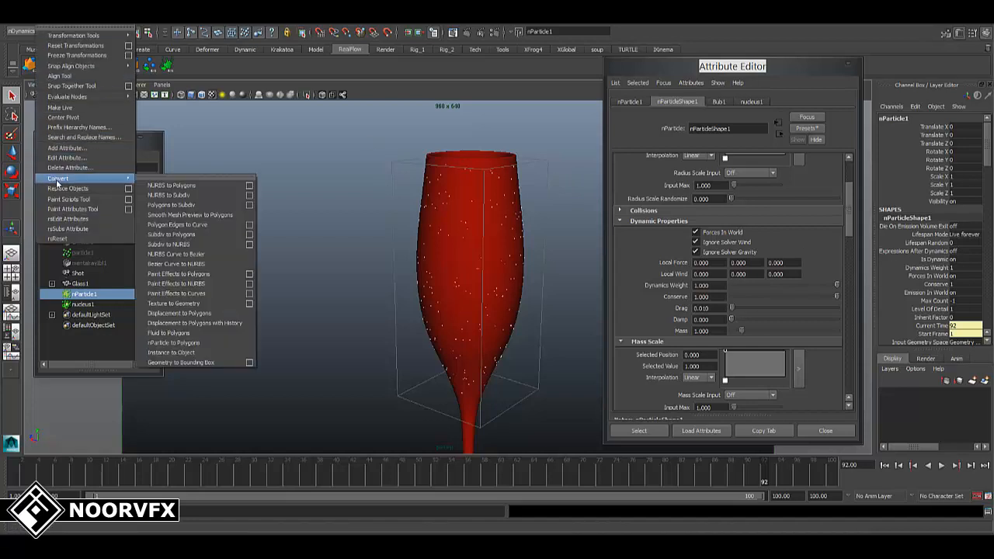
{"action": "left_click", "coordinate": [191, 344]}
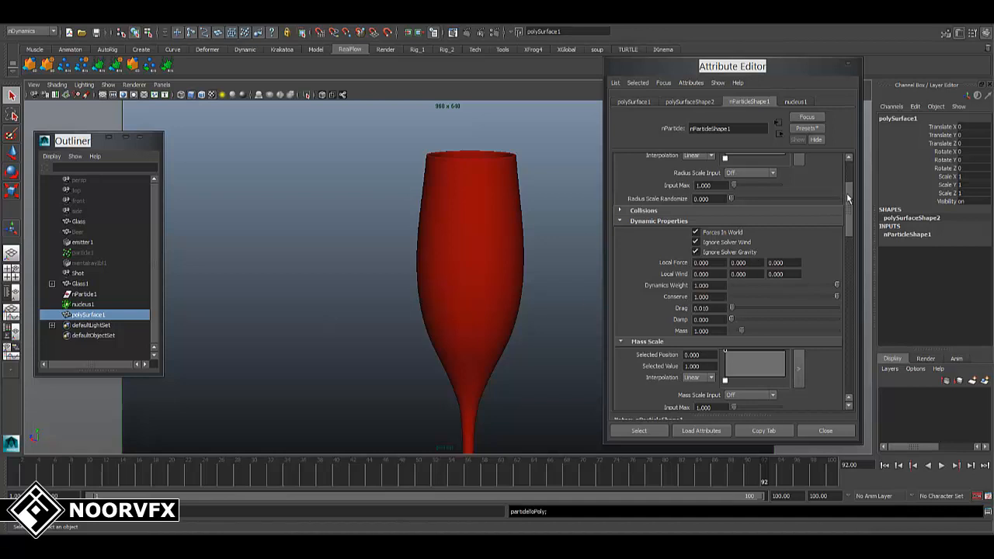
Replay the simulation from the first frame to about frame 50 to check the converted particle mesh.
{"action": "left_click_drag", "start_coordinate": [848, 199], "coordinate": [850, 164]}
{"action": "left_click", "coordinate": [885, 464]}
{"action": "left_click", "coordinate": [942, 465]}
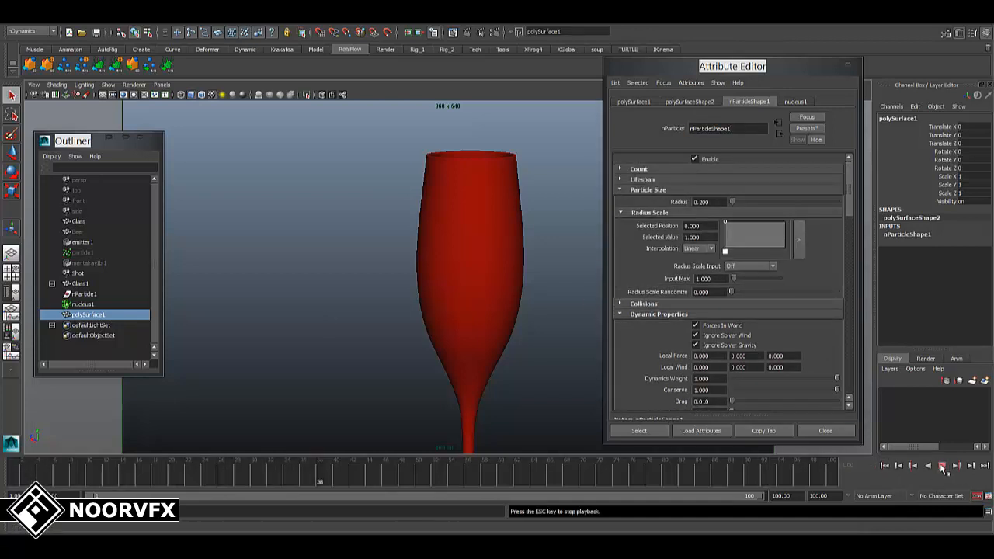
{"action": "left_click", "coordinate": [941, 464]}
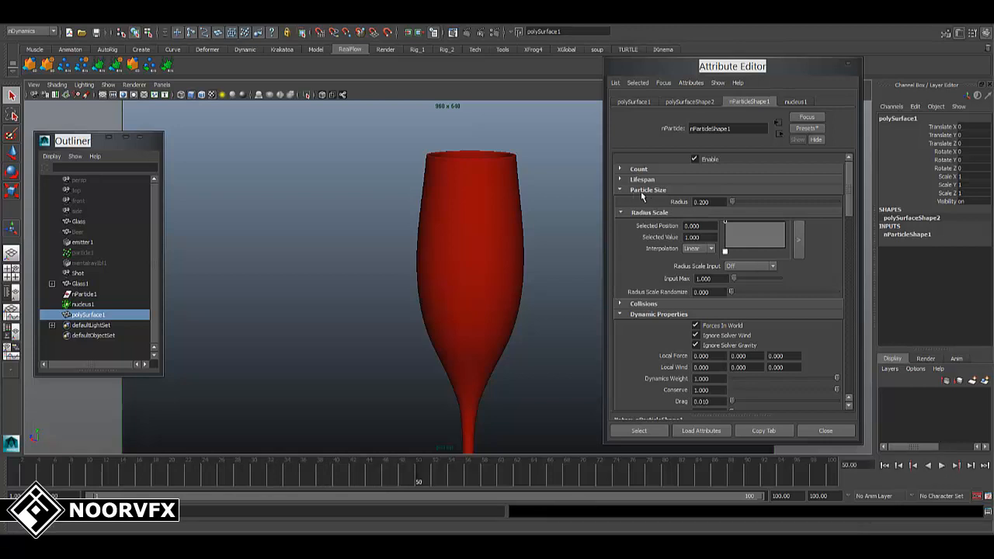
Set the nParticle Radius to 1 and replay the simulation to about frame 98 to inspect the bubble mesh.
{"action": "double_click", "coordinate": [720, 201]}
{"action": "type", "text": "1"}
{"action": "key", "text": "Return"}
{"action": "left_click", "coordinate": [883, 465]}
{"action": "left_click", "coordinate": [941, 465]}
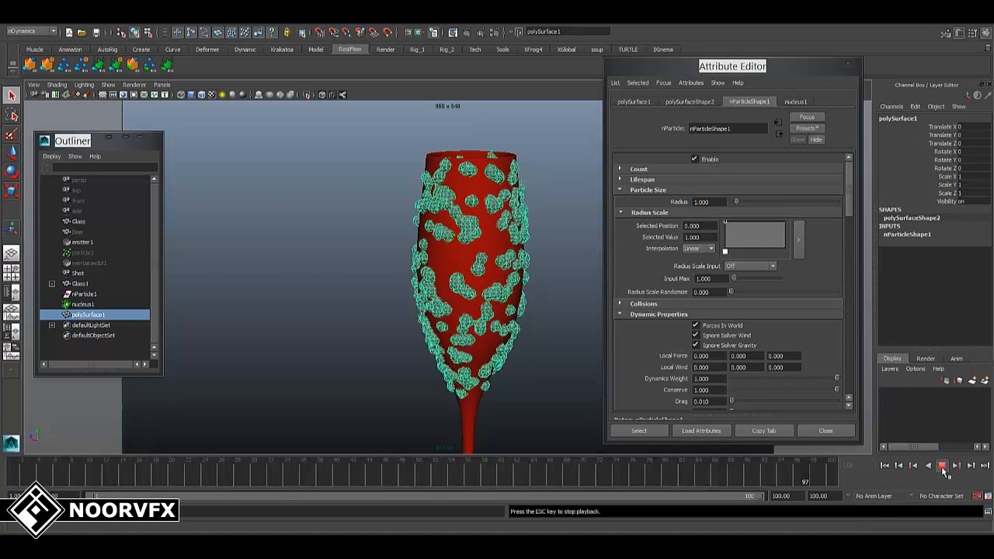
{"action": "left_click", "coordinate": [942, 466]}
{"action": "left_click_drag", "start_coordinate": [434, 305], "coordinate": [483, 295], "text": "alt"}
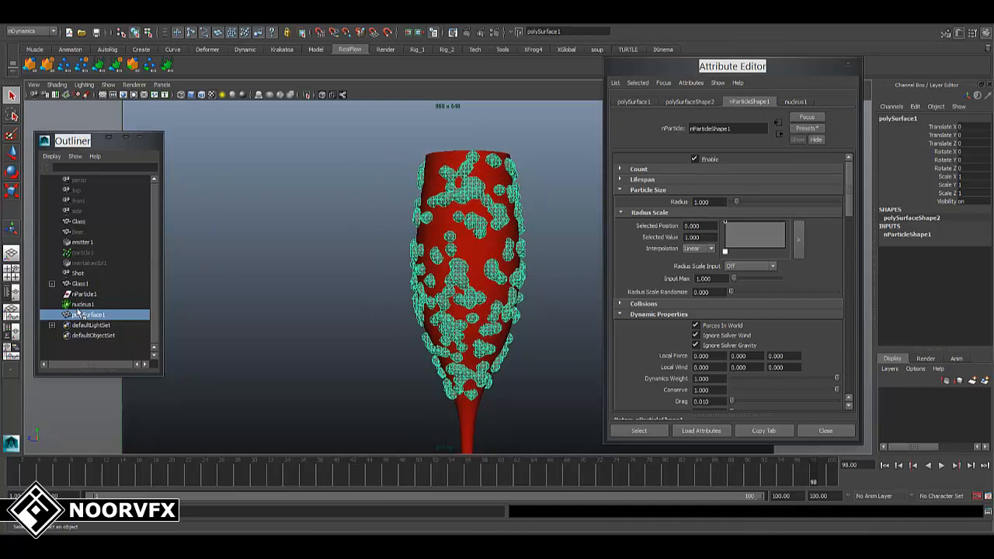
Set the Rate of the Bub1 emitter under Glass1 to 300 and replay the simulation from the start to about frame 89.
{"action": "left_click", "coordinate": [53, 285]}
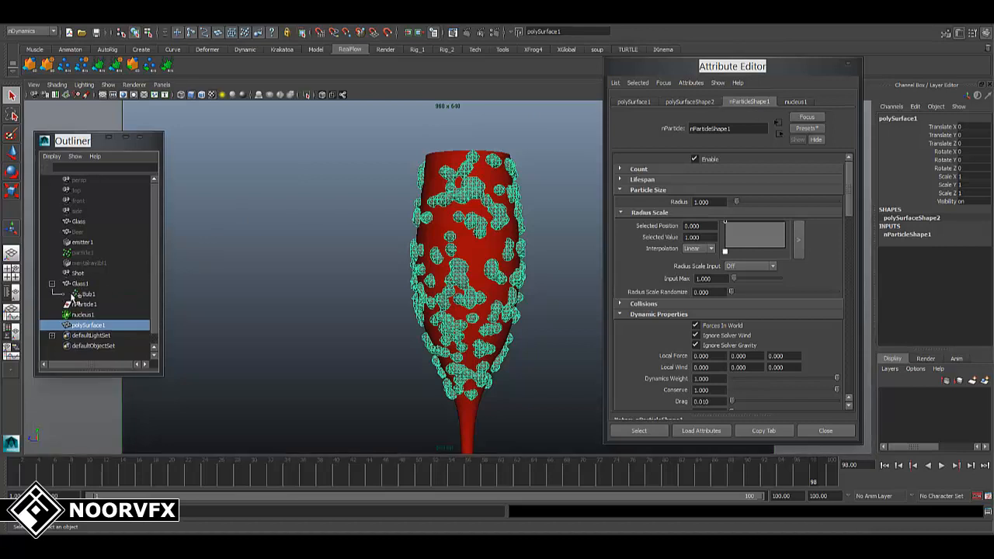
{"action": "left_click", "coordinate": [85, 294]}
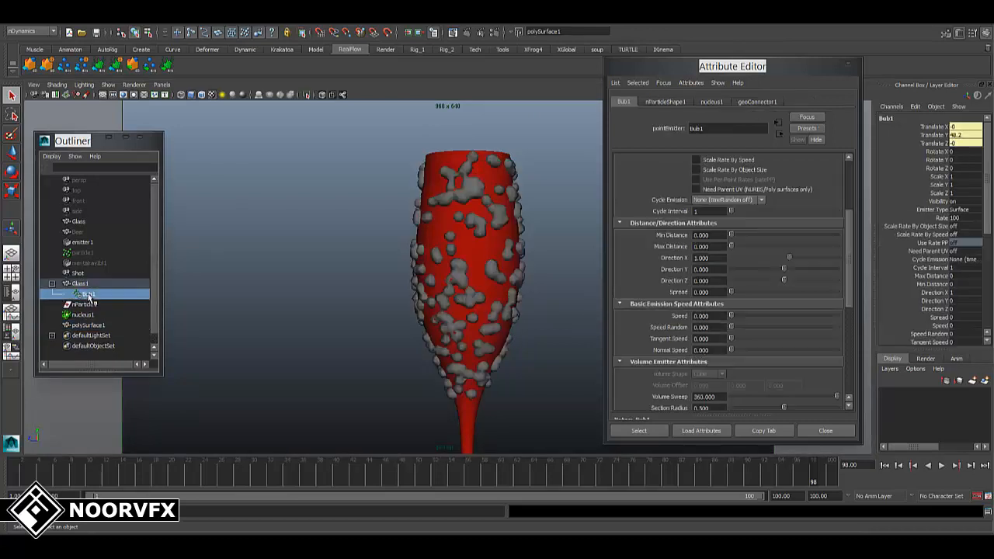
{"action": "left_click", "coordinate": [966, 218]}
{"action": "type", "text": "300"}
{"action": "key", "text": "Return"}
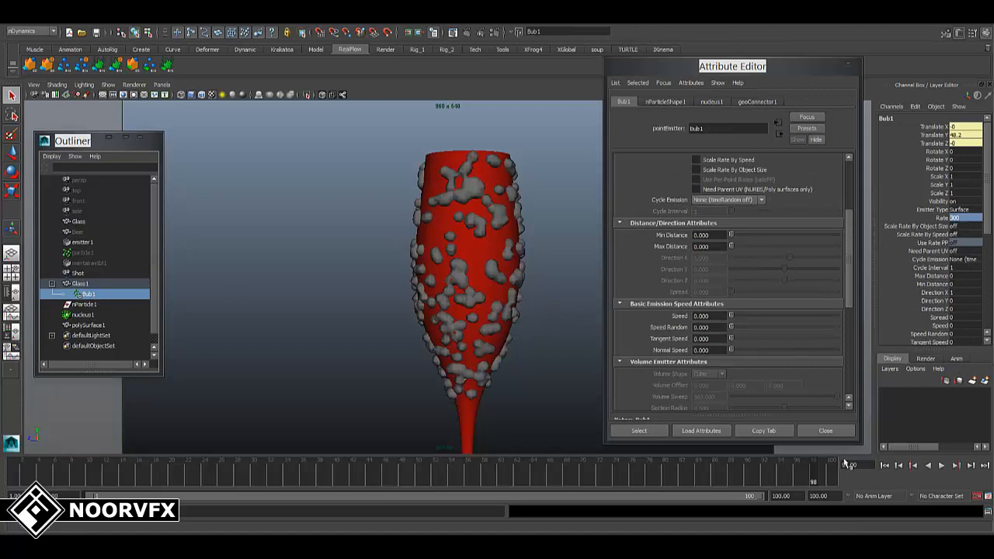
{"action": "left_click", "coordinate": [884, 465]}
{"action": "left_click", "coordinate": [941, 465]}
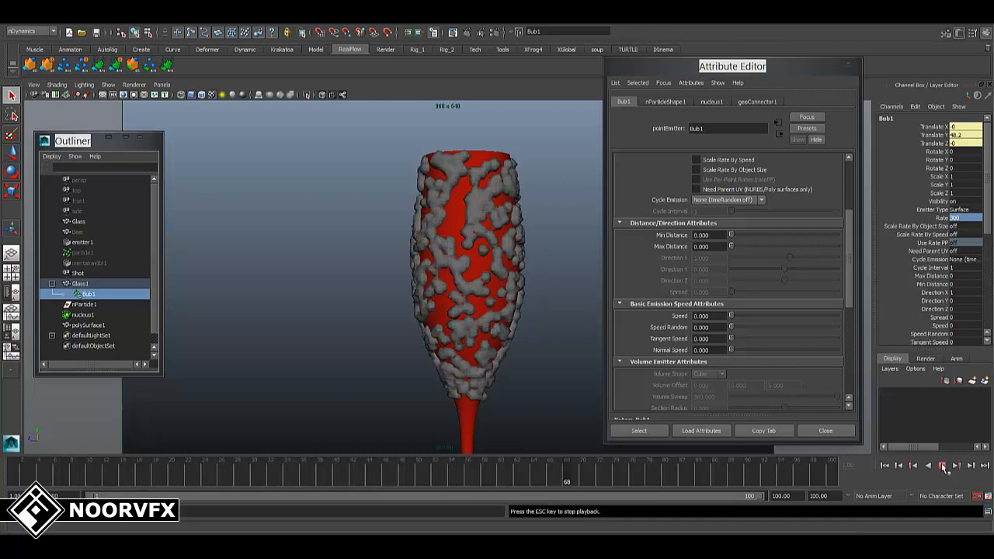
{"action": "left_click", "coordinate": [942, 466]}
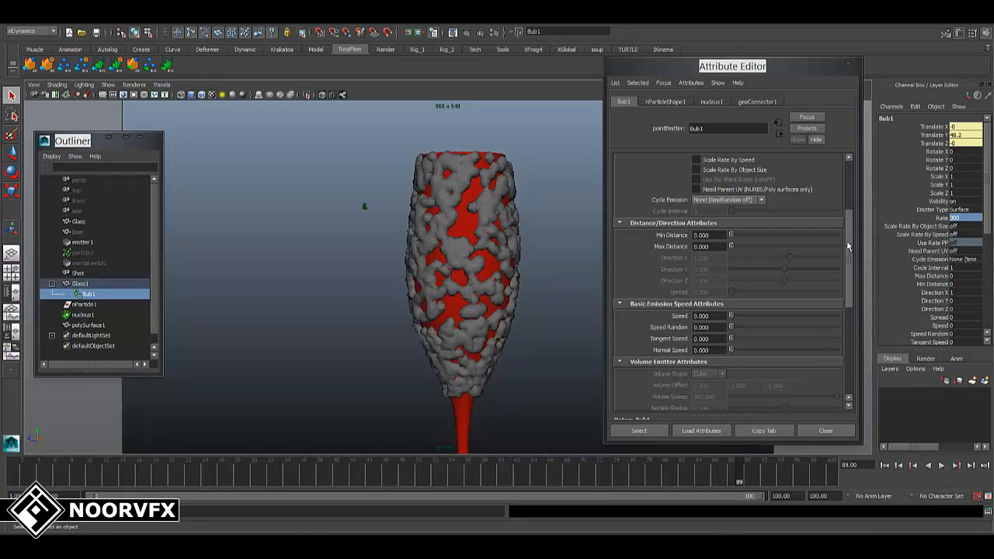
Connect the ramp1 texture from the Hypershade to the Bub1 emitter's Texture Rate, with Enable Texture Rate on.
{"action": "left_click_drag", "start_coordinate": [847, 246], "coordinate": [844, 353]}
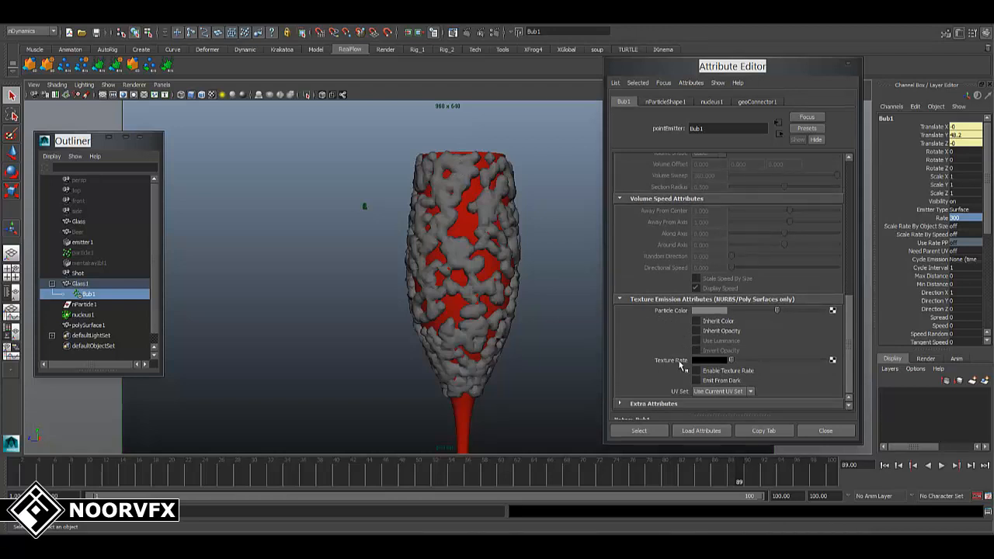
{"action": "left_click", "coordinate": [124, 23]}
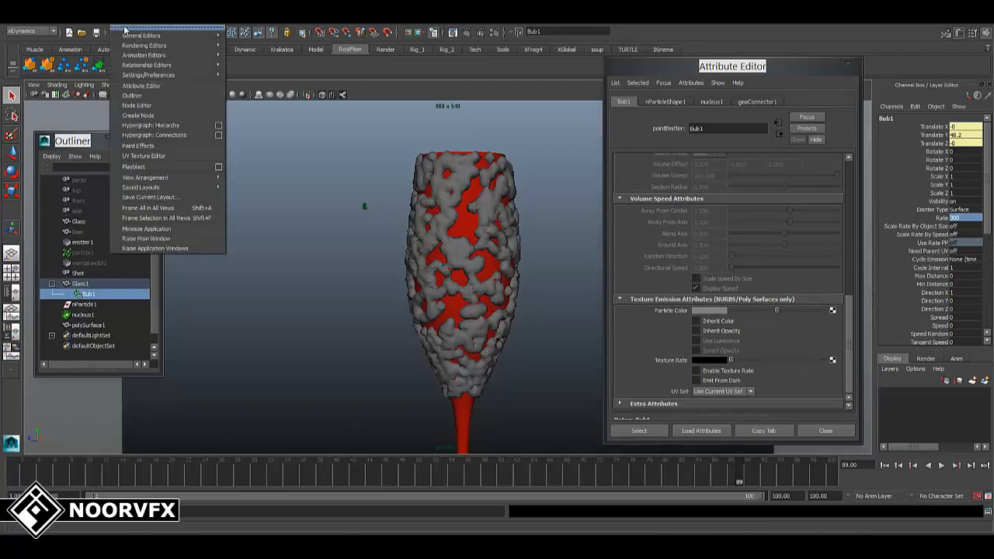
{"action": "mouse_move", "coordinate": [159, 57]}
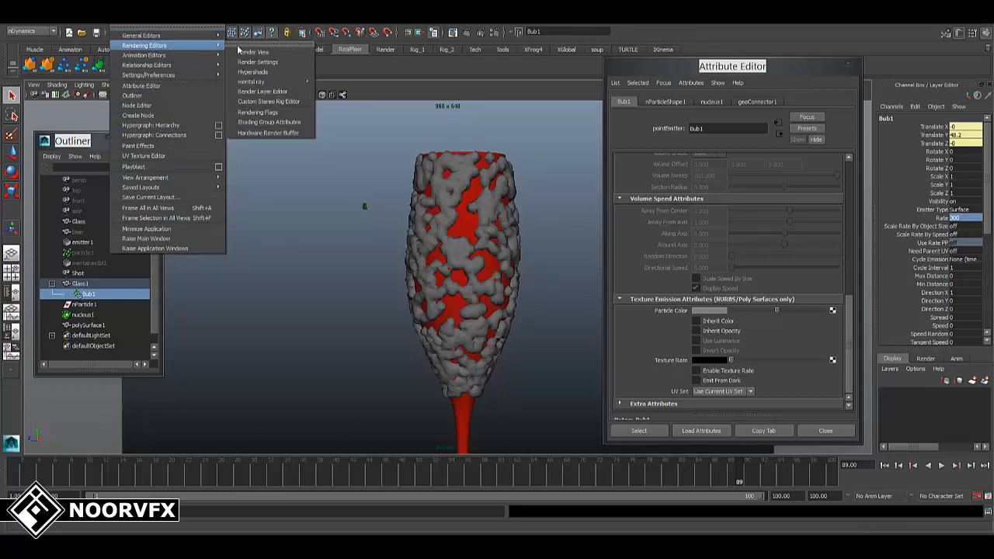
{"action": "left_click", "coordinate": [253, 72]}
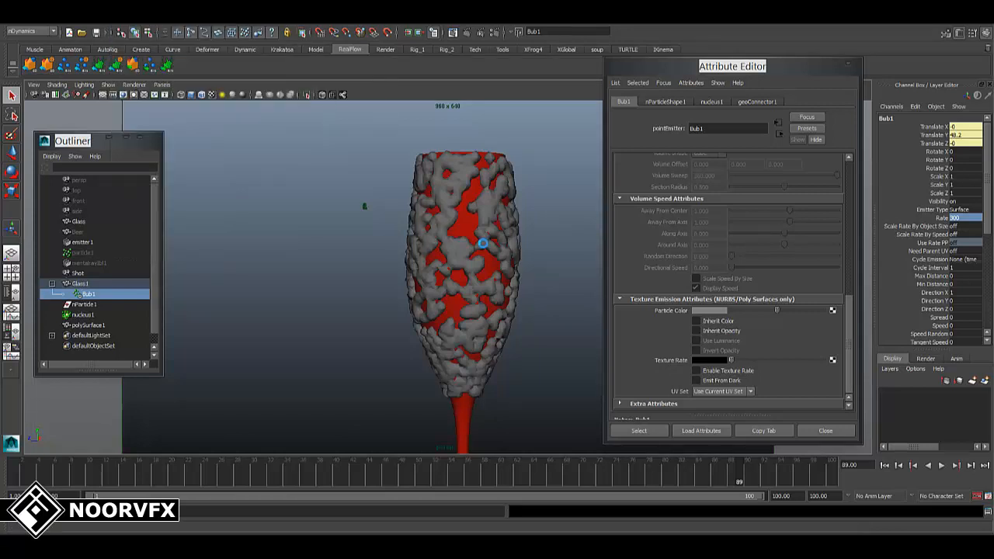
{"action": "left_click", "coordinate": [319, 192]}
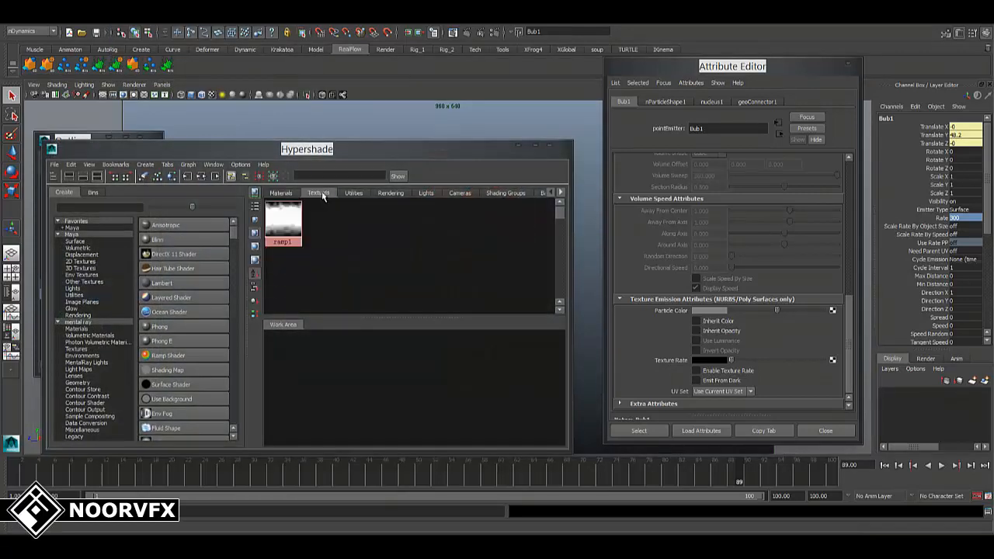
{"action": "middle_click_drag", "start_coordinate": [288, 225], "coordinate": [681, 364]}
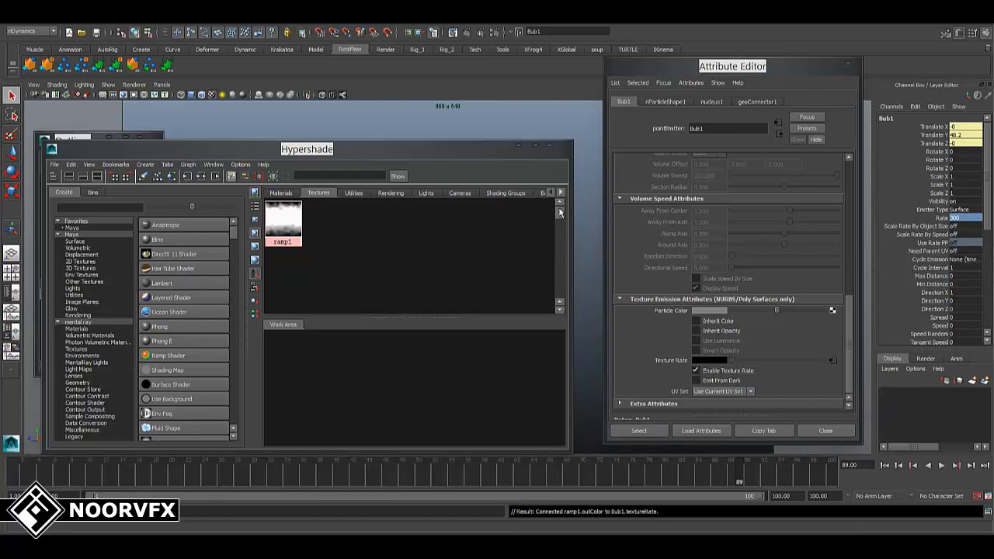
{"action": "left_click", "coordinate": [549, 146]}
Replay the simulation from the first frame to about frame 98 and examine the bubble distribution around the glass.
{"action": "left_click", "coordinate": [885, 464]}
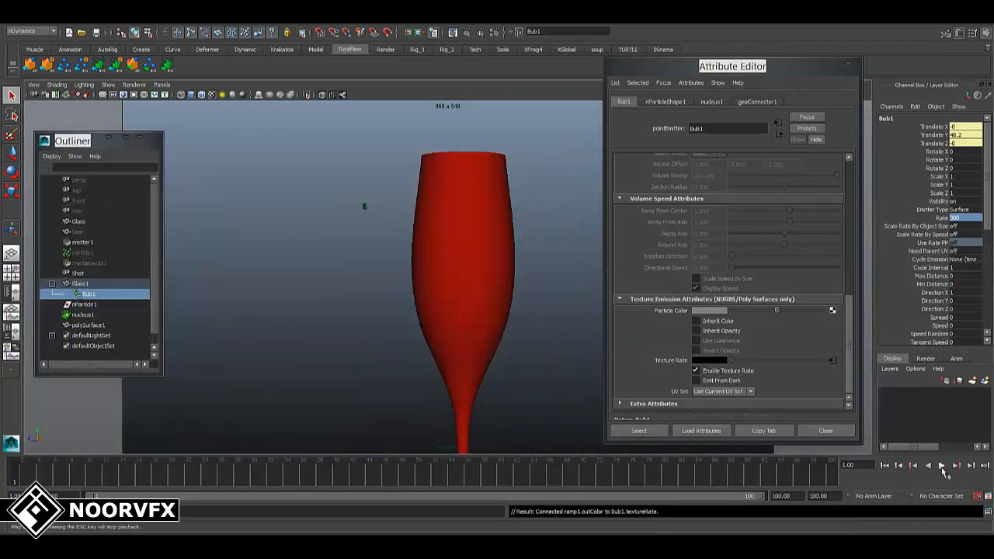
{"action": "left_click", "coordinate": [941, 465]}
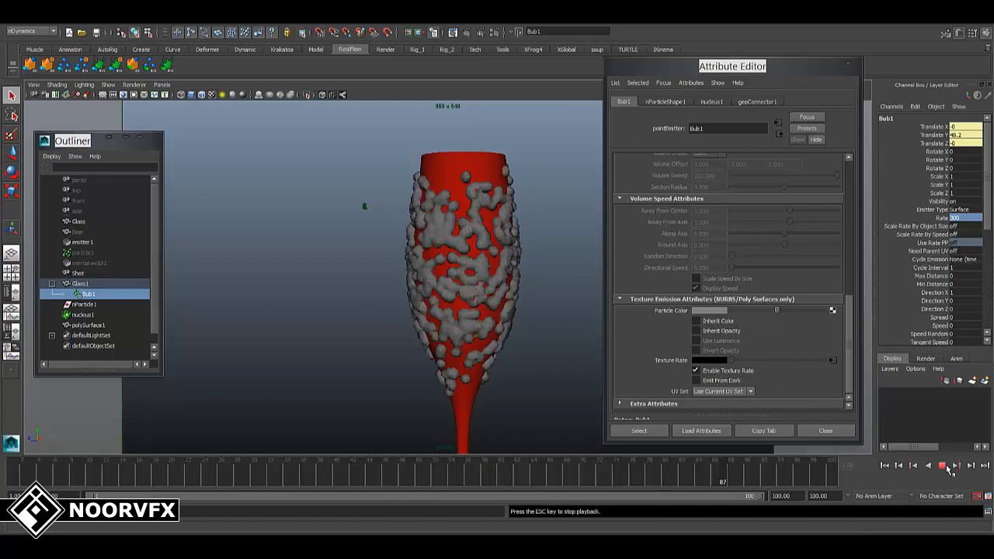
{"action": "left_click", "coordinate": [943, 465]}
{"action": "left_click_drag", "start_coordinate": [456, 307], "coordinate": [320, 309], "text": "alt"}
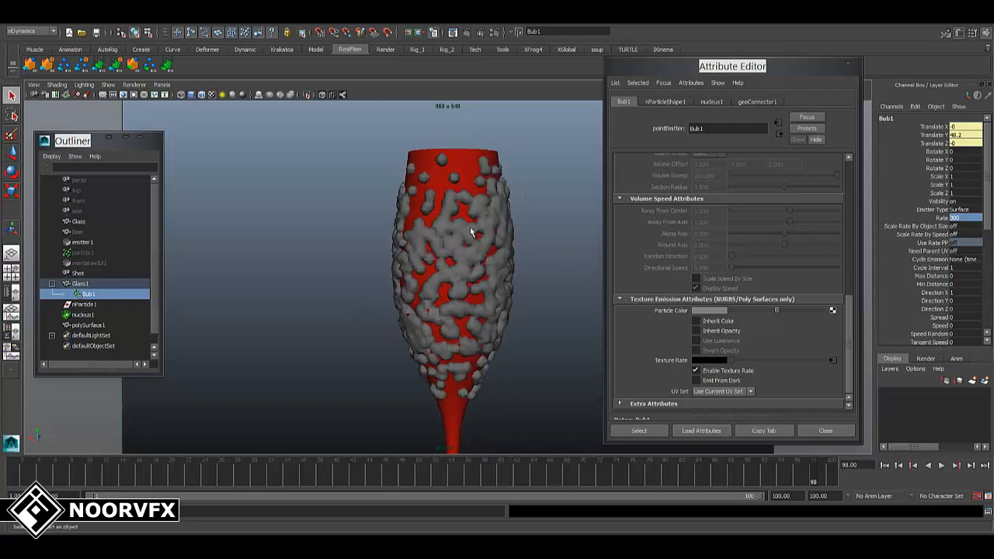
{"action": "left_click_drag", "start_coordinate": [459, 317], "coordinate": [693, 324], "text": "alt"}
{"action": "left_click_drag", "start_coordinate": [588, 327], "coordinate": [499, 329], "text": "alt"}
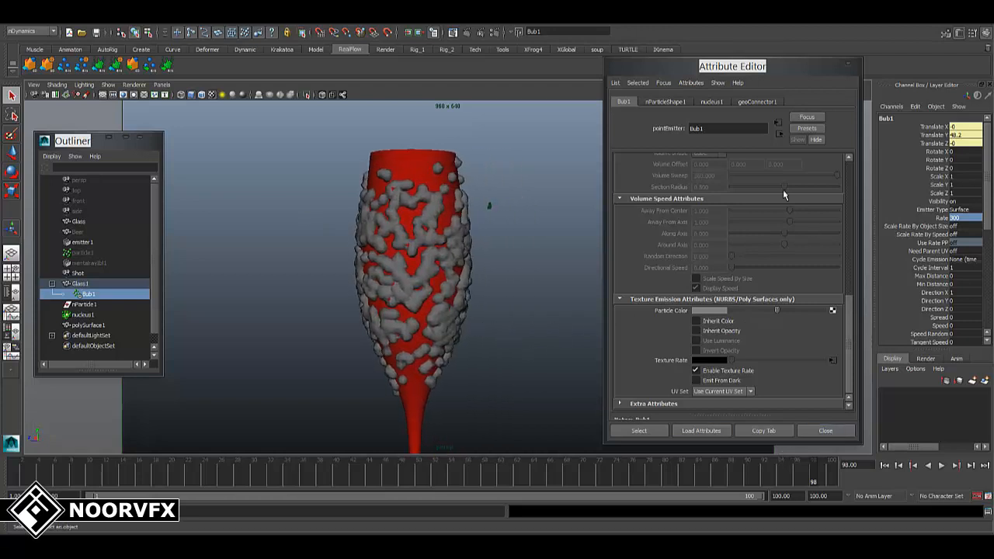
Set nParticleShape1's Radius Scale Randomize to 0.2 and replay the simulation from the start to about frame 98.
{"action": "left_click", "coordinate": [664, 101]}
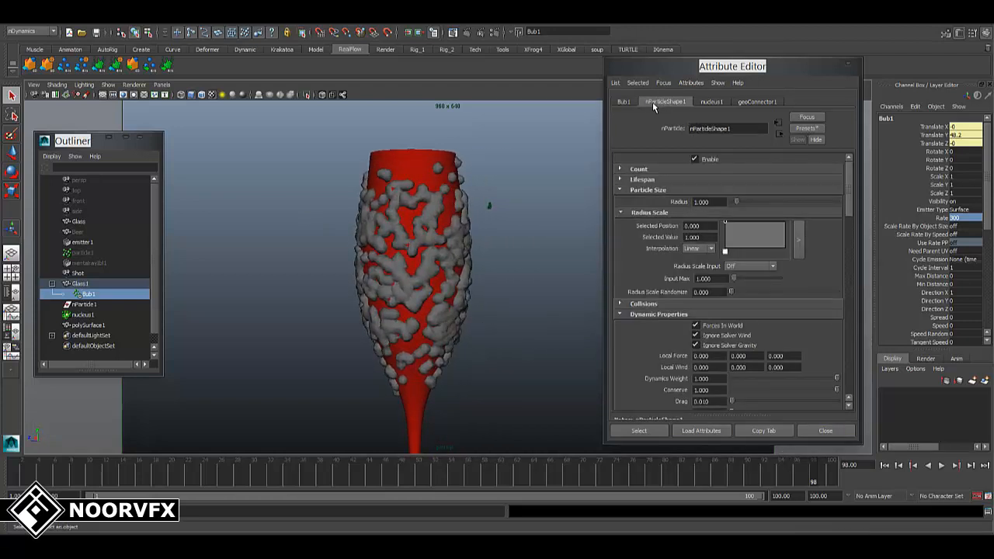
{"action": "left_click_drag", "start_coordinate": [848, 183], "coordinate": [848, 191]}
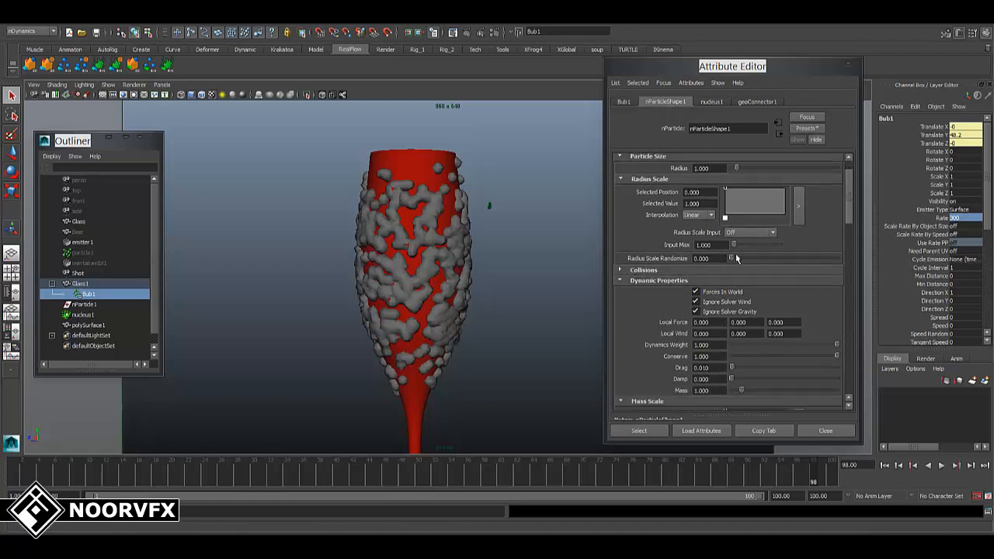
{"action": "left_click", "coordinate": [701, 258]}
{"action": "type", "text": "0.2"}
{"action": "key", "text": "Return"}
{"action": "scroll", "coordinate": [789, 333], "scroll_direction": "down", "scroll_amount": 4}
{"action": "scroll", "coordinate": [788, 335], "scroll_direction": "down", "scroll_amount": 6}
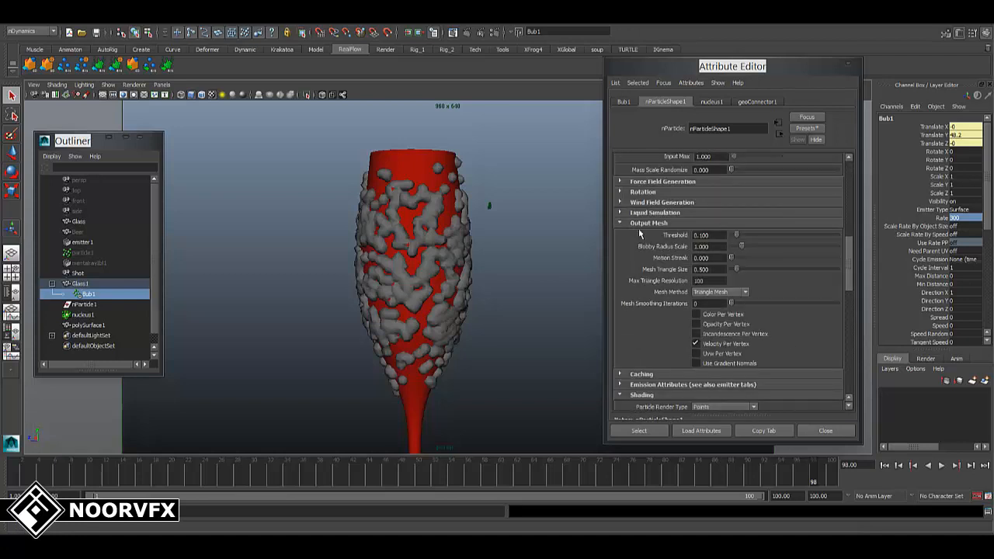
{"action": "left_click", "coordinate": [883, 465]}
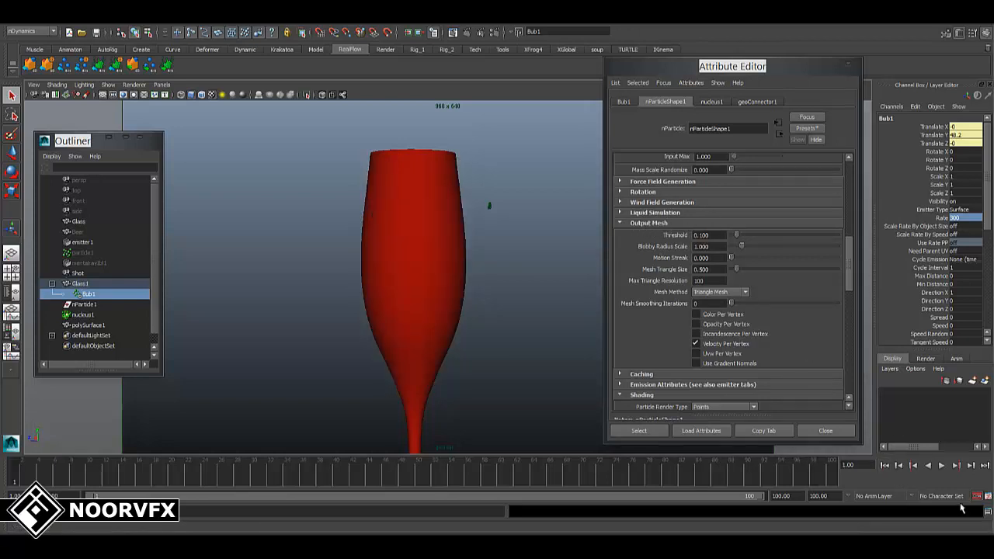
{"action": "left_click", "coordinate": [942, 465]}
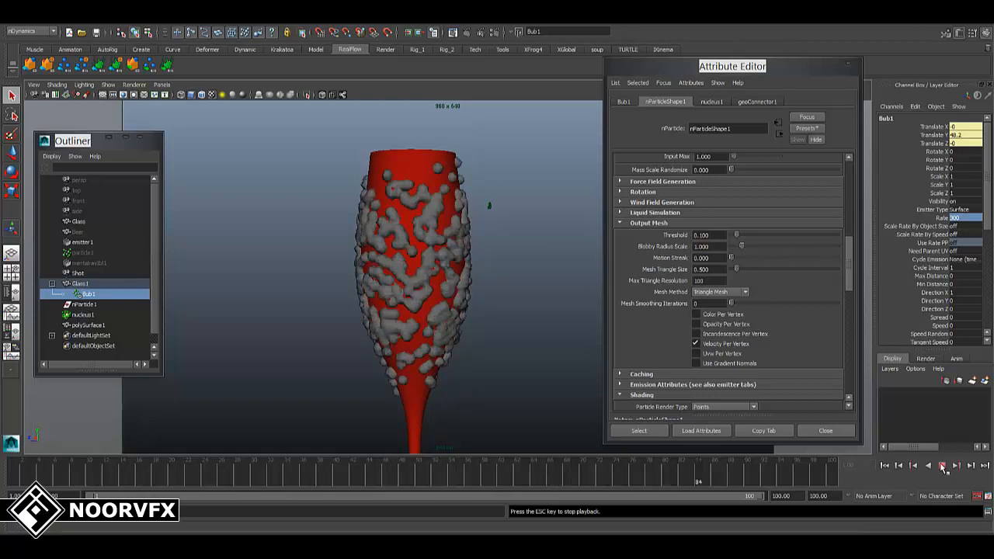
{"action": "left_click", "coordinate": [942, 466]}
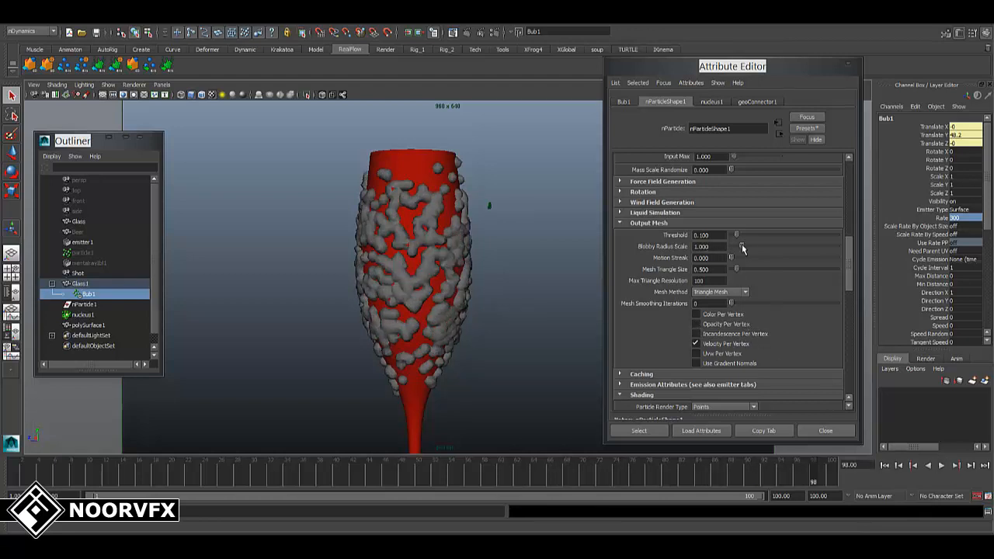
Set the output mesh's Blobby Radius Scale to 0.5 and check the bubbles on the glass up close.
{"action": "left_click_drag", "start_coordinate": [742, 246], "coordinate": [662, 247]}
{"action": "type", "text": ".5"}
{"action": "key", "text": "Return"}
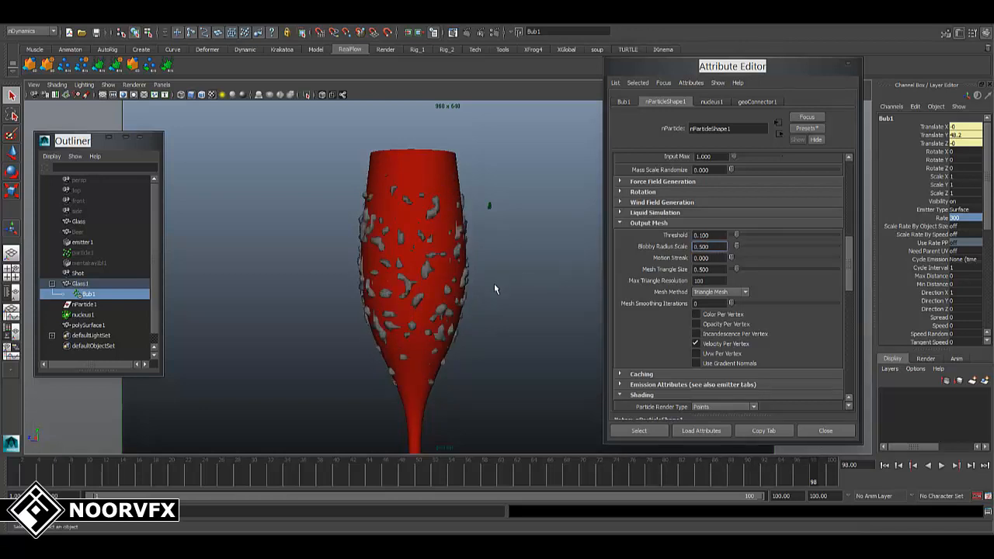
{"action": "scroll", "coordinate": [494, 284], "scroll_direction": "up", "scroll_amount": 2}
{"action": "left_click_drag", "start_coordinate": [495, 285], "coordinate": [541, 299], "text": "alt"}
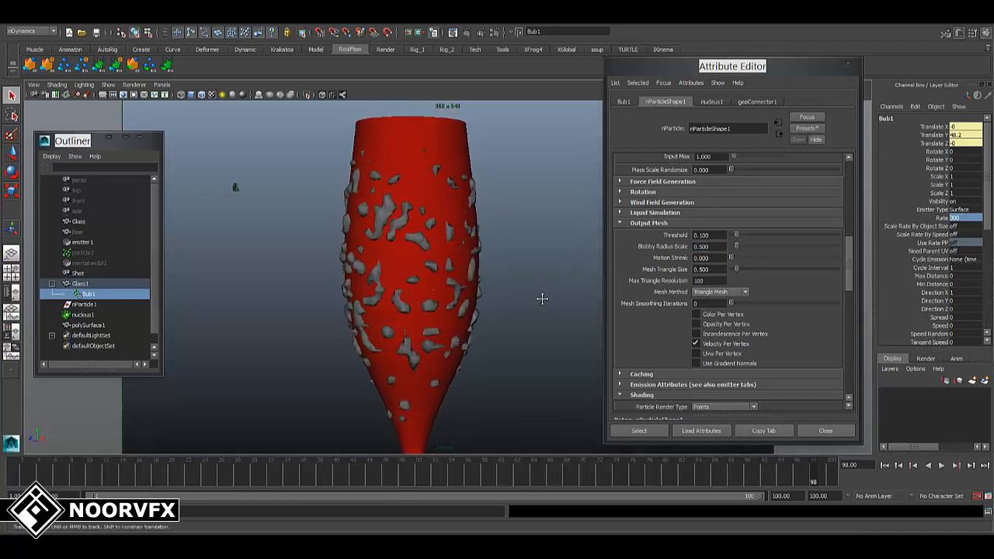
{"action": "middle_click_drag", "start_coordinate": [541, 299], "coordinate": [530, 299], "text": "alt"}
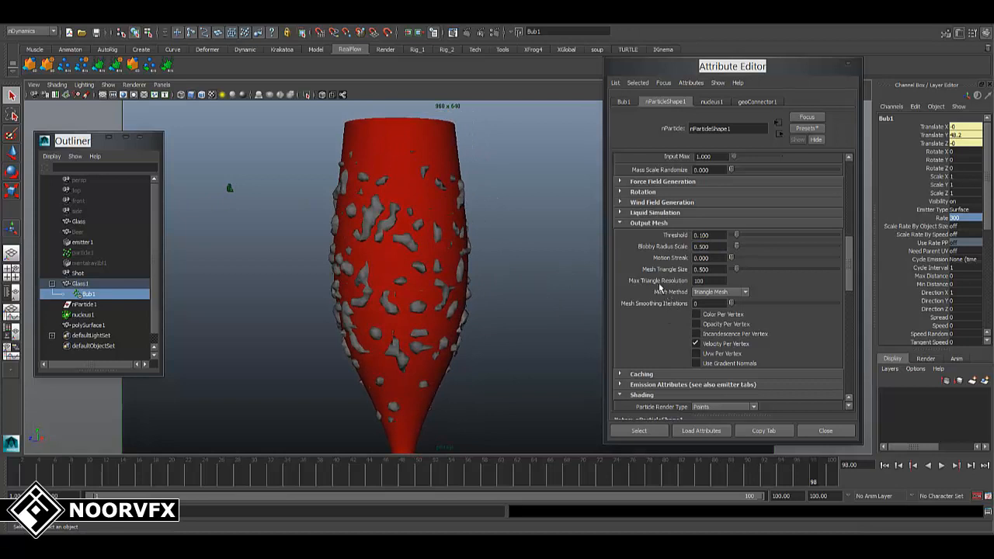
Change the output mesh's Mesh Method to Quad Mesh and set Max Triangle Resolution to 250.
{"action": "left_click", "coordinate": [718, 291]}
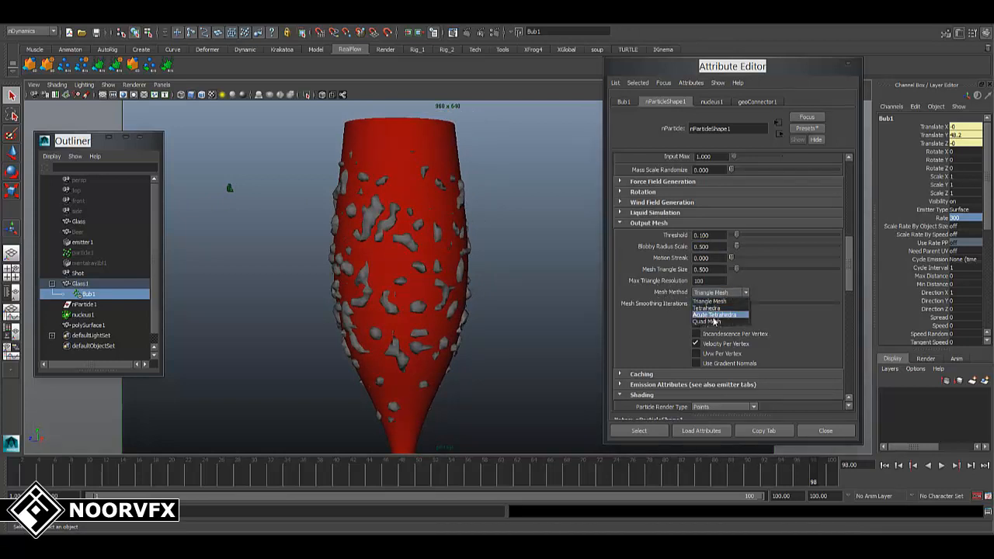
{"action": "left_click", "coordinate": [714, 323]}
{"action": "left_click_drag", "start_coordinate": [508, 305], "coordinate": [503, 312], "text": "alt"}
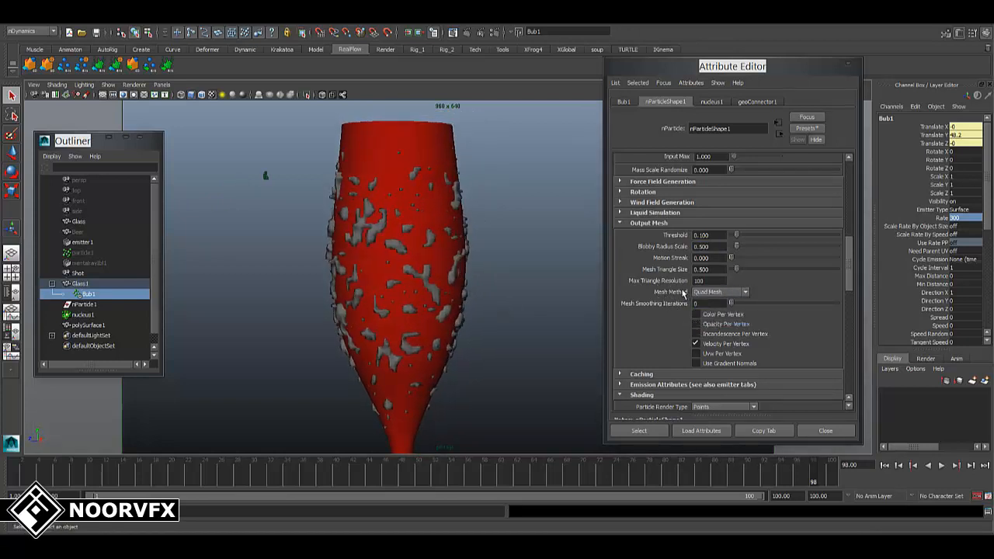
{"action": "left_click", "coordinate": [712, 282]}
{"action": "key", "text": "Return"}
{"action": "mouse_move", "coordinate": [524, 295]}
{"action": "left_mouse_down", "text": "alt"}
{"action": "mouse_move", "coordinate": [515, 299]}
{"action": "mouse_move", "coordinate": [531, 294]}
{"action": "left_mouse_up", "text": "alt"}
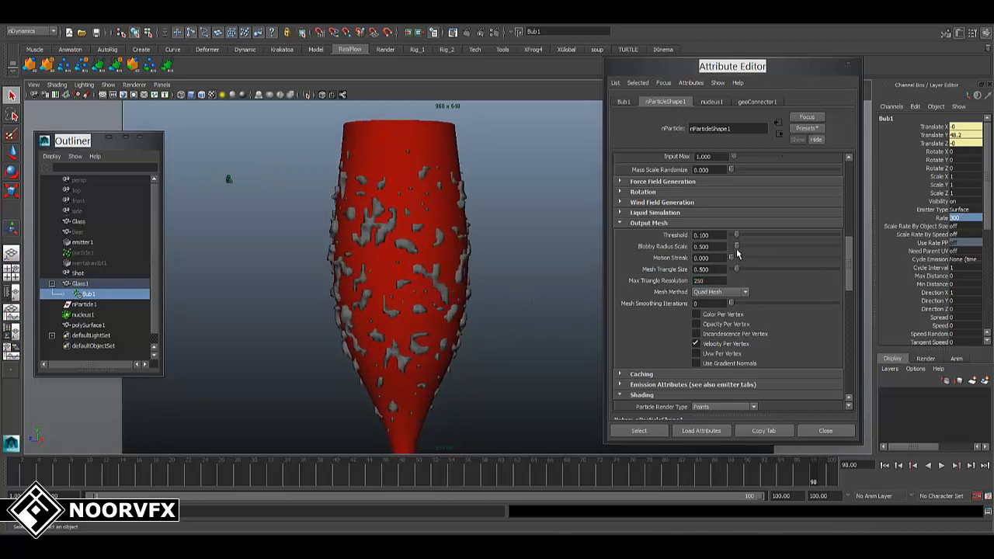
Reduce the output mesh's Mesh Triangle Size to 0.2 and refine it further to 0.15.
{"action": "left_click", "coordinate": [717, 270]}
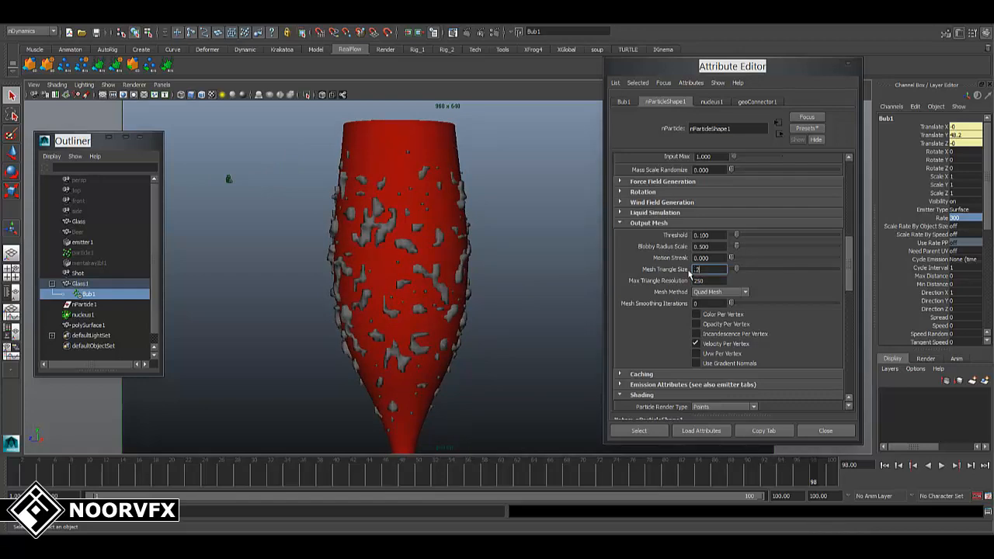
{"action": "type", "text": ".2"}
{"action": "key", "text": "Return"}
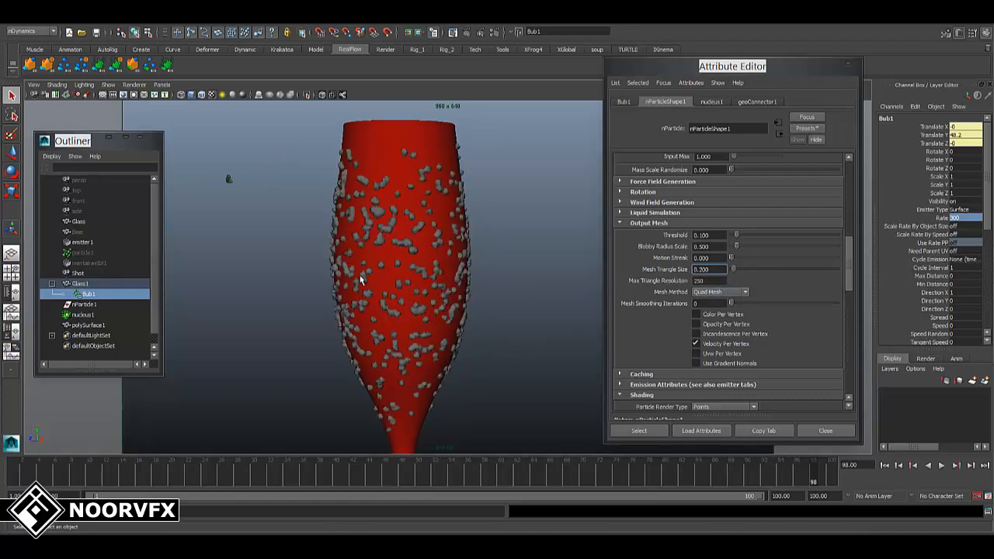
{"action": "left_click_drag", "start_coordinate": [360, 280], "coordinate": [394, 274], "text": "alt"}
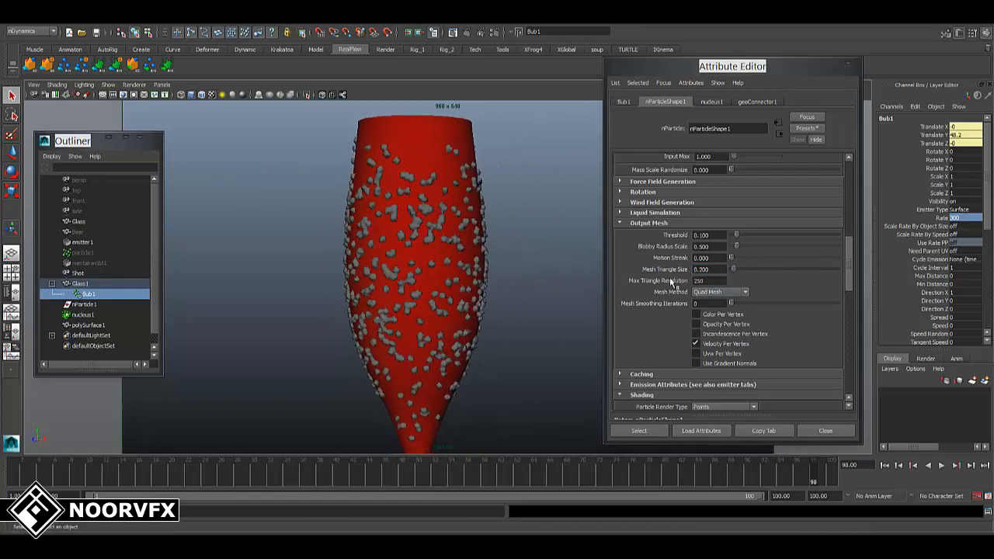
{"action": "left_click", "coordinate": [714, 270]}
{"action": "key", "text": "Return"}
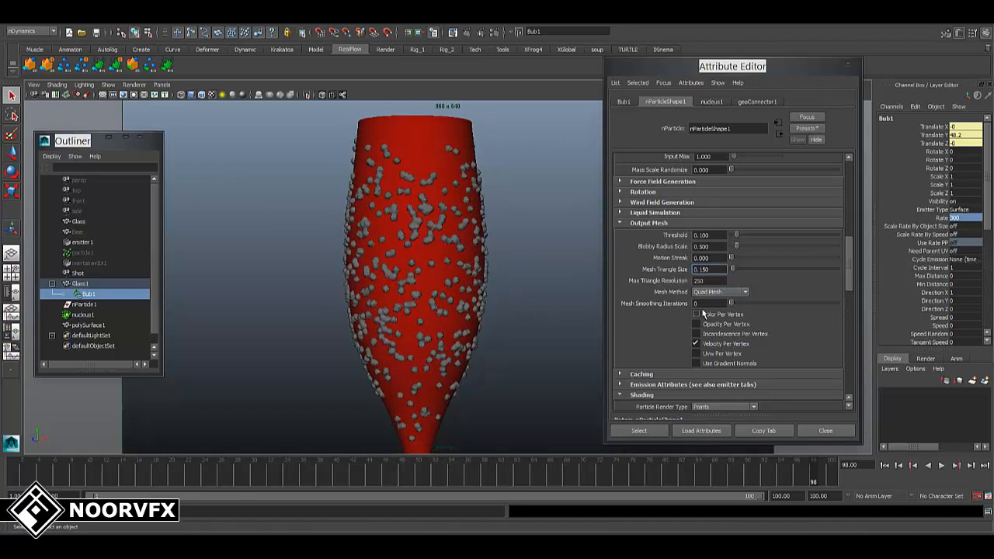
Try 2 Mesh Smoothing Iterations on the bubble mesh and raise the setting to 3.
{"action": "left_click_drag", "start_coordinate": [703, 304], "coordinate": [671, 305]}
{"action": "type", "text": "2"}
{"action": "key", "text": "Return"}
{"action": "type", "text": "3"}
{"action": "mouse_move", "coordinate": [475, 305]}
{"action": "left_mouse_down", "text": "alt"}
{"action": "mouse_move", "coordinate": [574, 295]}
{"action": "mouse_move", "coordinate": [500, 300]}
{"action": "mouse_move", "coordinate": [472, 277]}
{"action": "mouse_move", "coordinate": [465, 291]}
{"action": "left_mouse_up", "text": "alt"}
Set the output mesh's Threshold to 0.2.
{"action": "double_click", "coordinate": [703, 234]}
{"action": "type", "text": "0.2"}
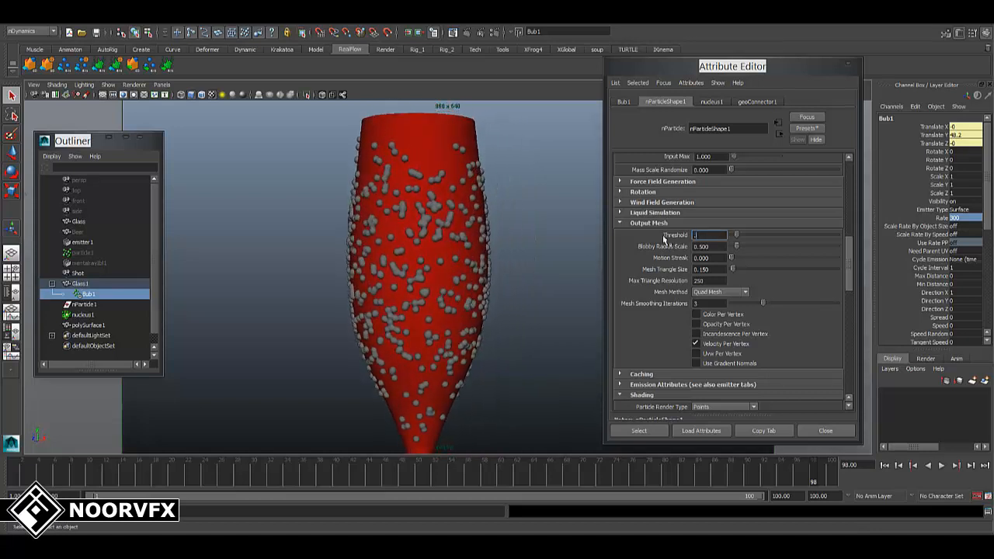
{"action": "key", "text": "Return"}
Try a Blobby Radius Scale of 0.75 on the bubble mesh and set it back to 0.5.
{"action": "left_click_drag", "start_coordinate": [720, 246], "coordinate": [686, 254]}
{"action": "type", "text": ".75"}
{"action": "key", "text": "Return"}
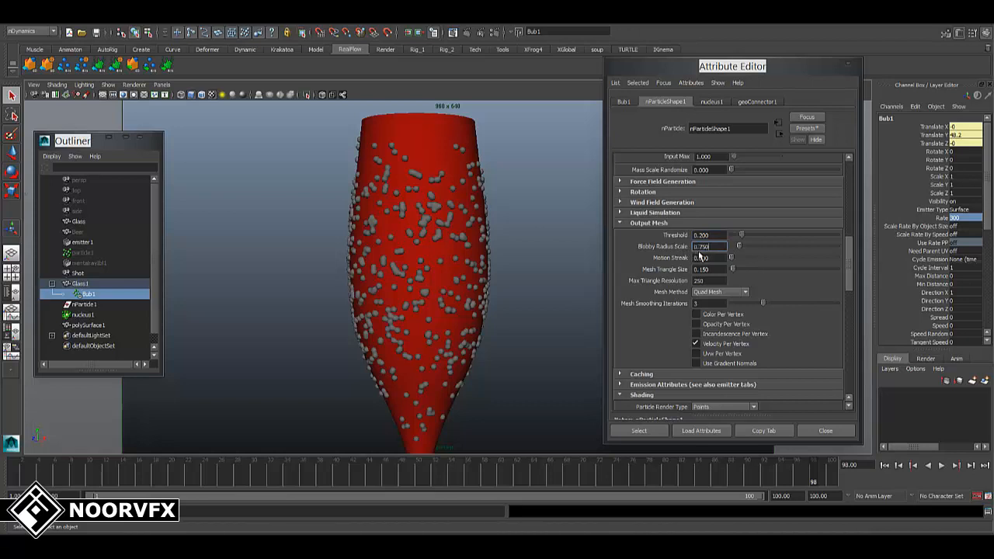
{"action": "left_click_drag", "start_coordinate": [541, 340], "coordinate": [528, 316], "text": "alt"}
{"action": "left_click_drag", "start_coordinate": [714, 246], "coordinate": [660, 262]}
{"action": "type", "text": "."}
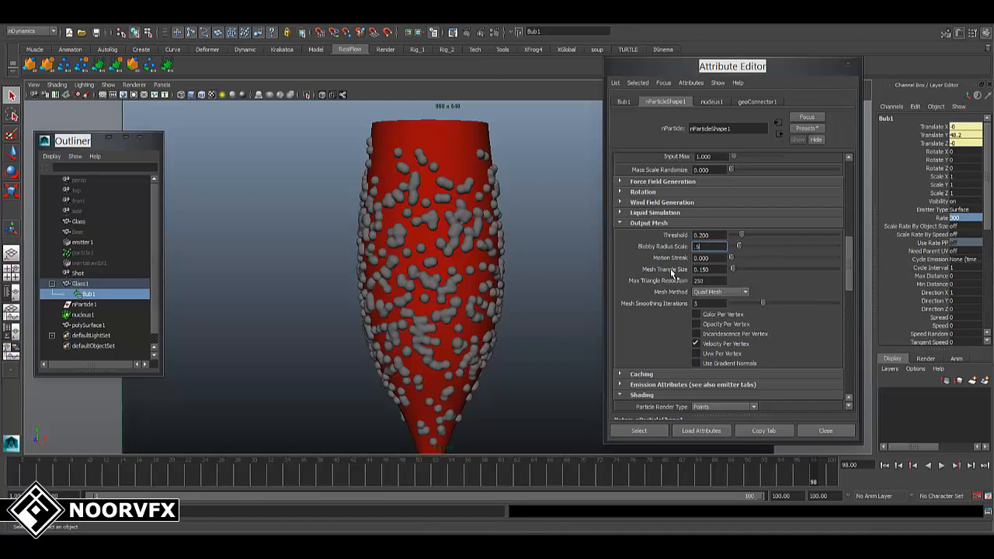
{"action": "type", "text": "5"}
{"action": "key", "text": "Return"}
{"action": "key", "text": "Tab"}
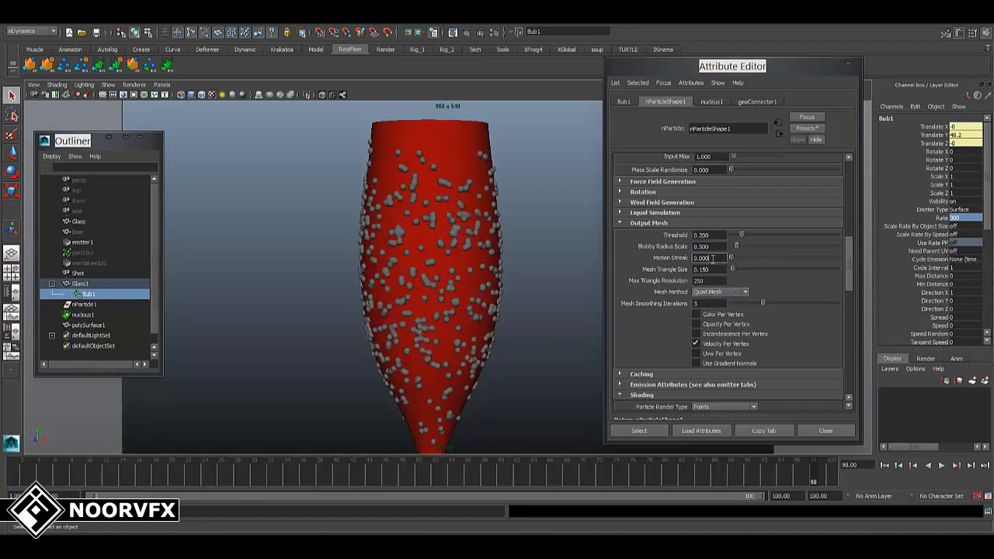
Set the bubble mesh's Motion Streak to 1 and try Mesh Triangle Size values of 0.35 and 0.4.
{"action": "type", "text": "1"}
{"action": "left_click_drag", "start_coordinate": [731, 268], "coordinate": [736, 269]}
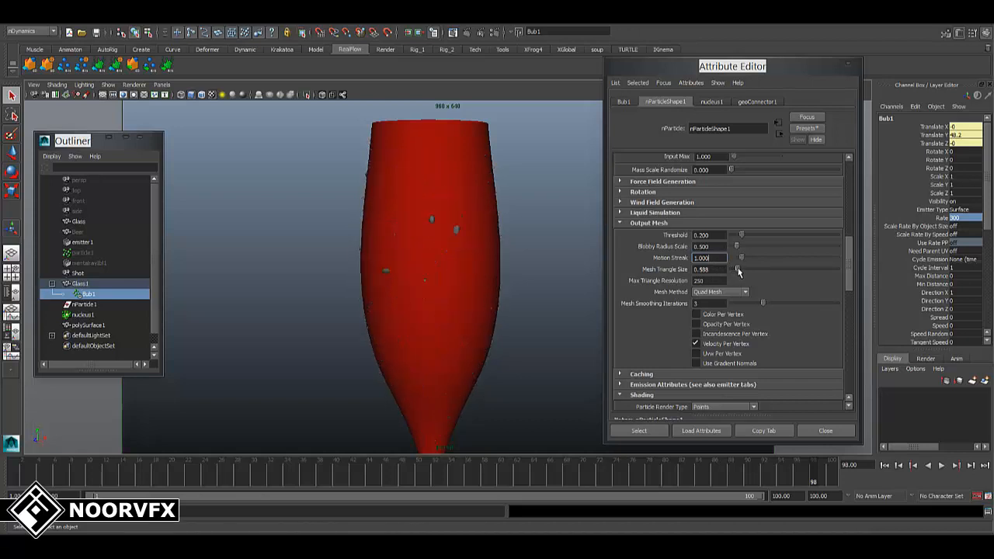
{"action": "key", "text": "Tab"}
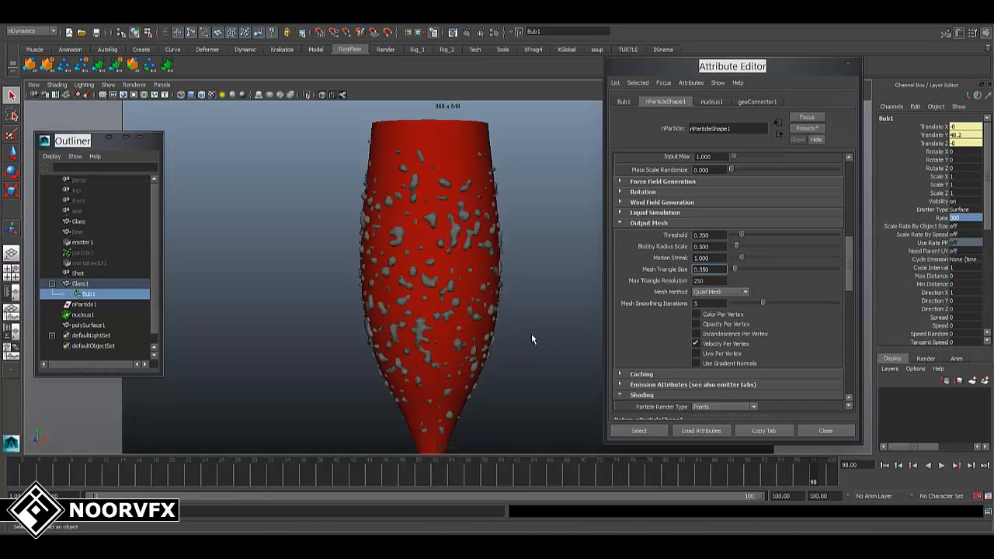
{"action": "left_click_drag", "start_coordinate": [480, 309], "coordinate": [561, 300], "text": "alt"}
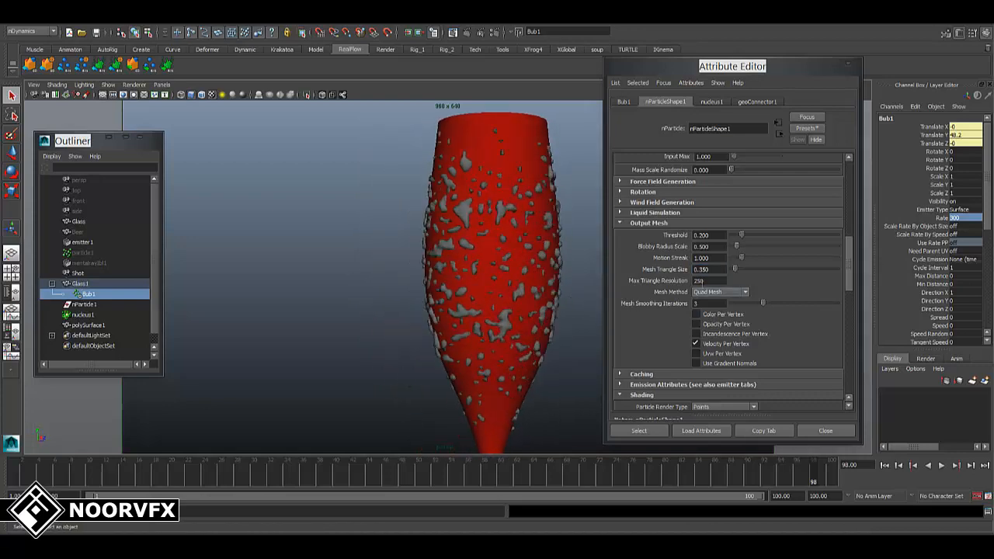
{"action": "left_click_drag", "start_coordinate": [714, 270], "coordinate": [656, 272]}
{"action": "key", "text": "Return"}
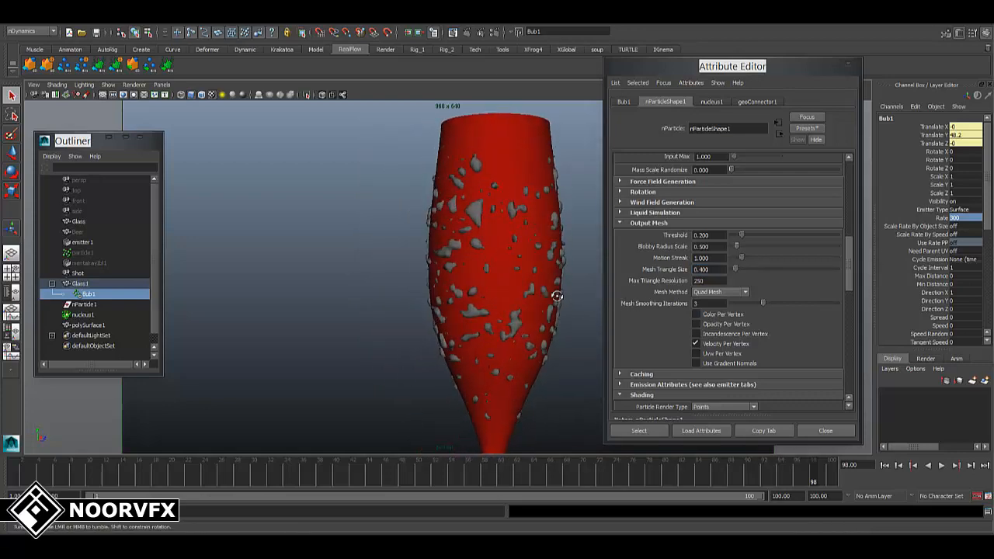
{"action": "left_click_drag", "start_coordinate": [515, 293], "coordinate": [505, 315], "text": "alt"}
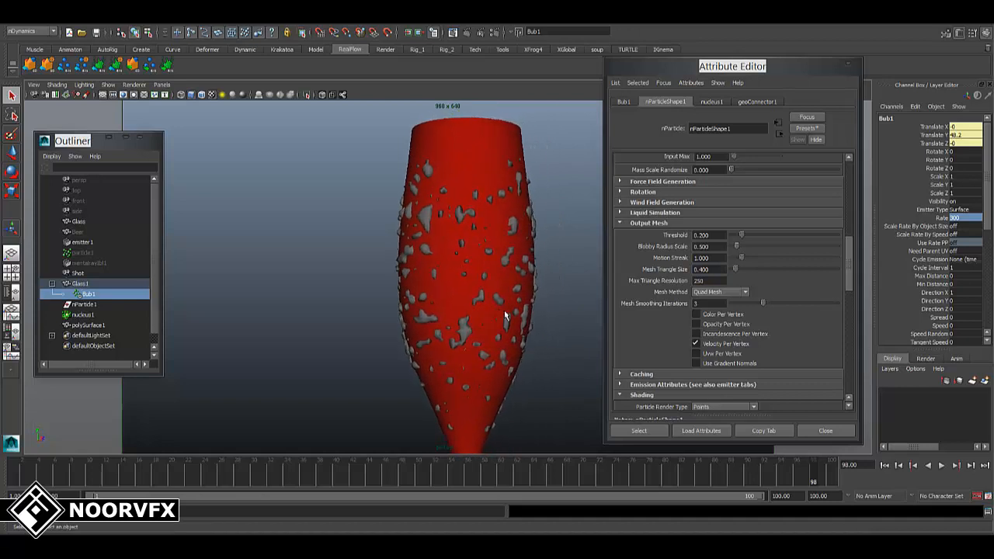
Set the output mesh's Max Triangle Resolution to 400 and Mesh Smoothing Iterations to 5.
{"action": "left_click_drag", "start_coordinate": [708, 281], "coordinate": [657, 286]}
{"action": "mouse_move", "coordinate": [477, 298]}
{"action": "left_mouse_down", "text": "alt"}
{"action": "mouse_move", "coordinate": [488, 295]}
{"action": "mouse_move", "coordinate": [478, 298]}
{"action": "left_mouse_up", "text": "alt"}
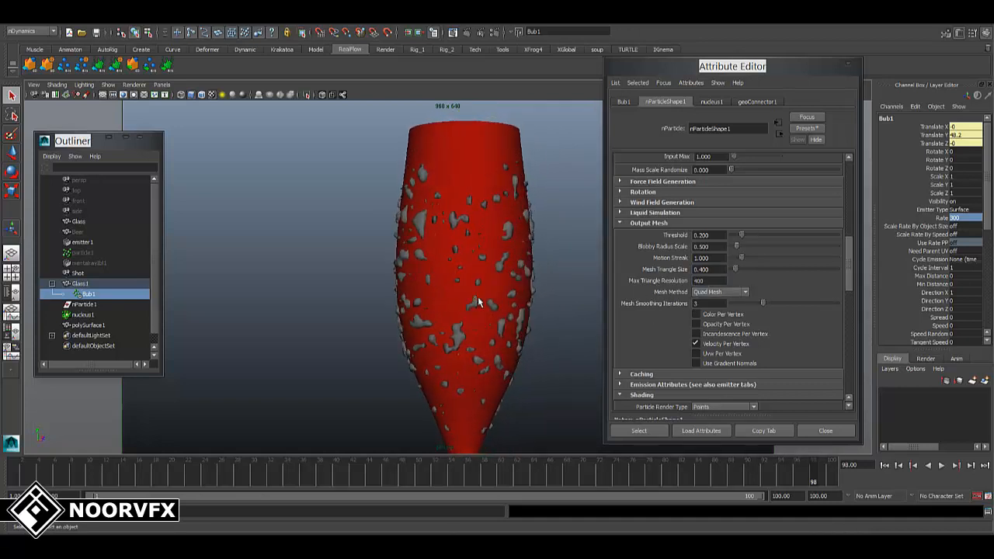
{"action": "left_click_drag", "start_coordinate": [763, 304], "coordinate": [782, 304]}
{"action": "left_click_drag", "start_coordinate": [504, 307], "coordinate": [581, 309], "text": "alt"}
Try a Mesh Triangle Size of 0.3 on the bubble mesh and change it to 0.38.
{"action": "left_click_drag", "start_coordinate": [724, 268], "coordinate": [647, 273]}
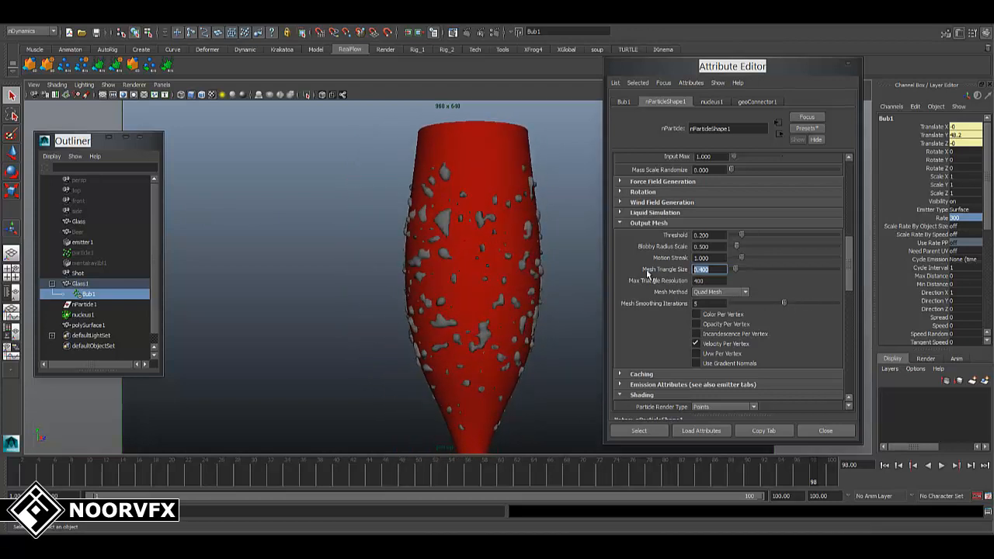
{"action": "type", "text": "0.300"}
{"action": "key", "text": "Return"}
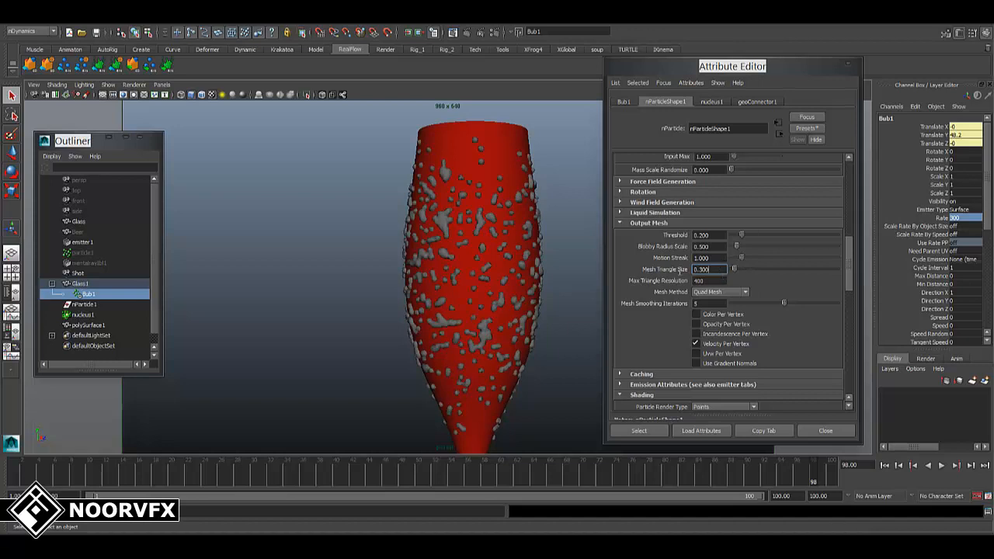
{"action": "type", "text": ".38"}
{"action": "key", "text": "Return"}
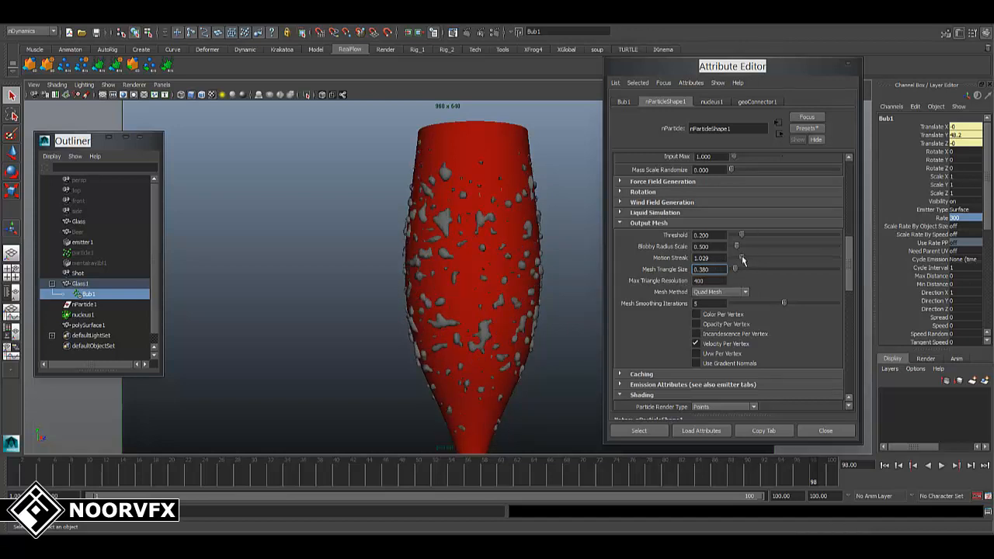
Lower the output mesh's Motion Streak to 0.245 and set Blobby Radius Scale to 0.55.
{"action": "mouse_move", "coordinate": [742, 260]}
{"action": "left_mouse_down"}
{"action": "mouse_move", "coordinate": [731, 260]}
{"action": "mouse_move", "coordinate": [737, 247]}
{"action": "mouse_move", "coordinate": [623, 256]}
{"action": "left_mouse_up"}
{"action": "type", "text": "."}
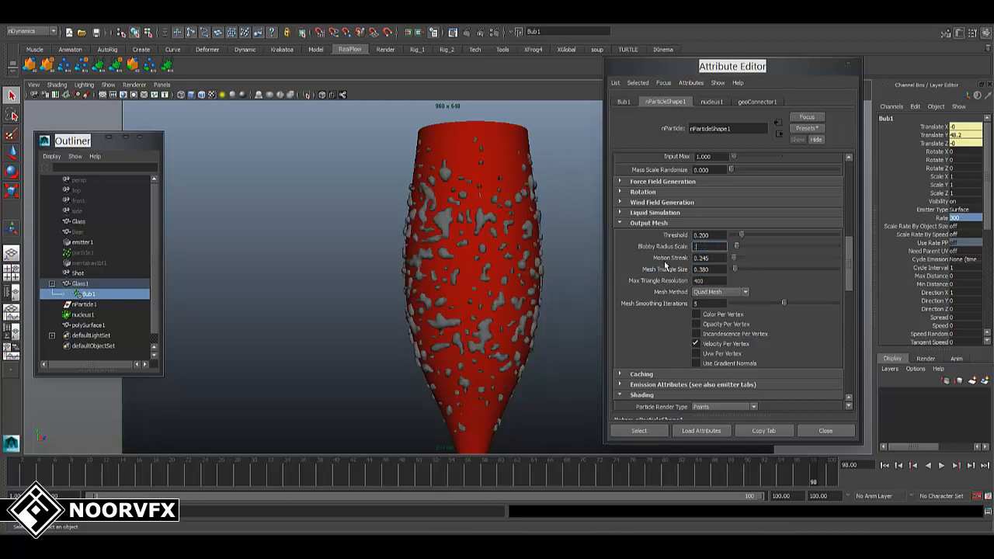
{"action": "type", "text": "55"}
{"action": "key", "text": "Return"}
Raise the output mesh's Threshold to 0.422 and set Blobby Radius Scale to 0.6.
{"action": "left_click_drag", "start_coordinate": [741, 234], "coordinate": [753, 237]}
{"action": "left_click_drag", "start_coordinate": [497, 343], "coordinate": [447, 327], "text": "alt"}
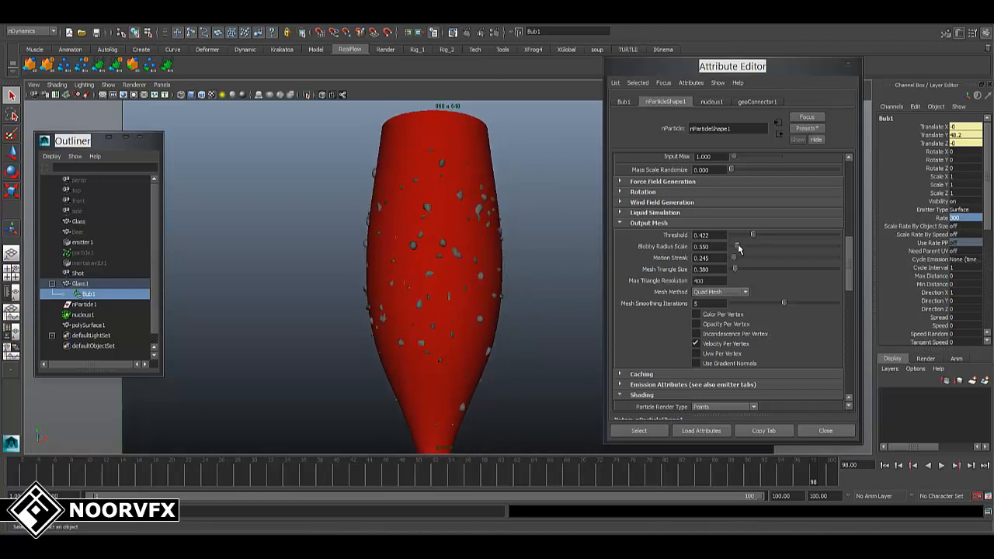
{"action": "left_click_drag", "start_coordinate": [738, 247], "coordinate": [738, 246]}
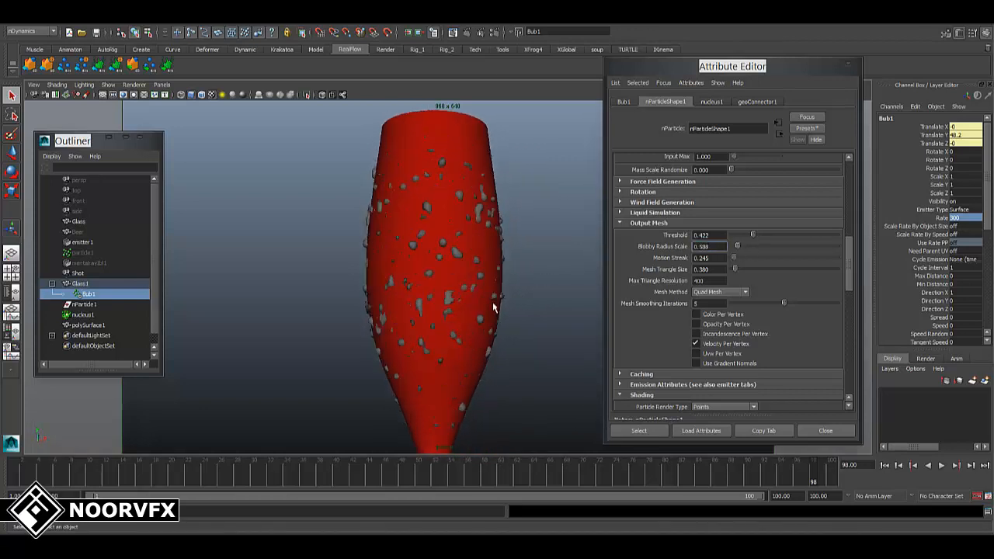
{"action": "left_click_drag", "start_coordinate": [492, 308], "coordinate": [664, 293], "text": "alt"}
{"action": "left_click_drag", "start_coordinate": [714, 250], "coordinate": [607, 254]}
{"action": "type", "text": ".6"}
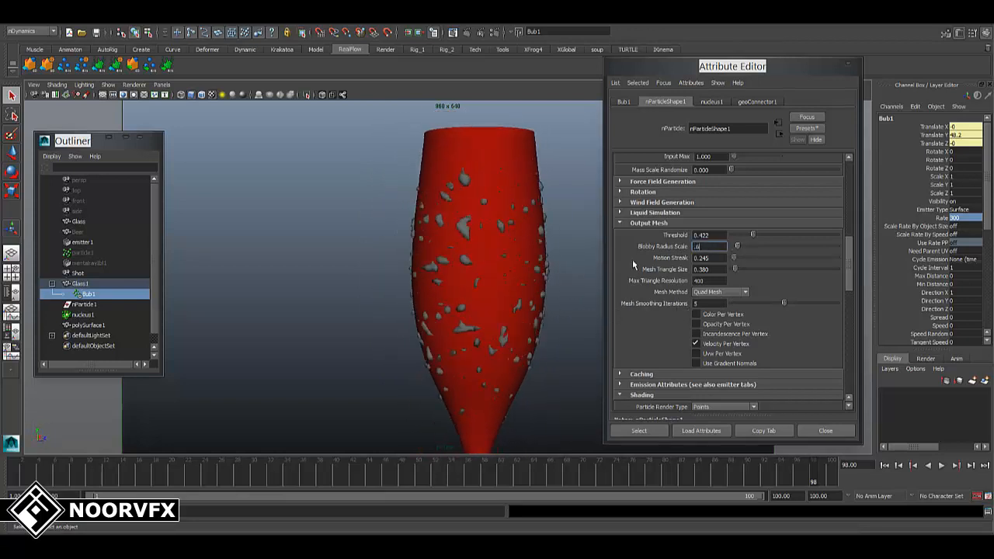
{"action": "key", "text": "Return"}
Set the bubble mesh's Mesh Triangle Size to 0.35 and close the Attribute Editor.
{"action": "left_click", "coordinate": [734, 256]}
{"action": "left_click_drag", "start_coordinate": [736, 269], "coordinate": [652, 267]}
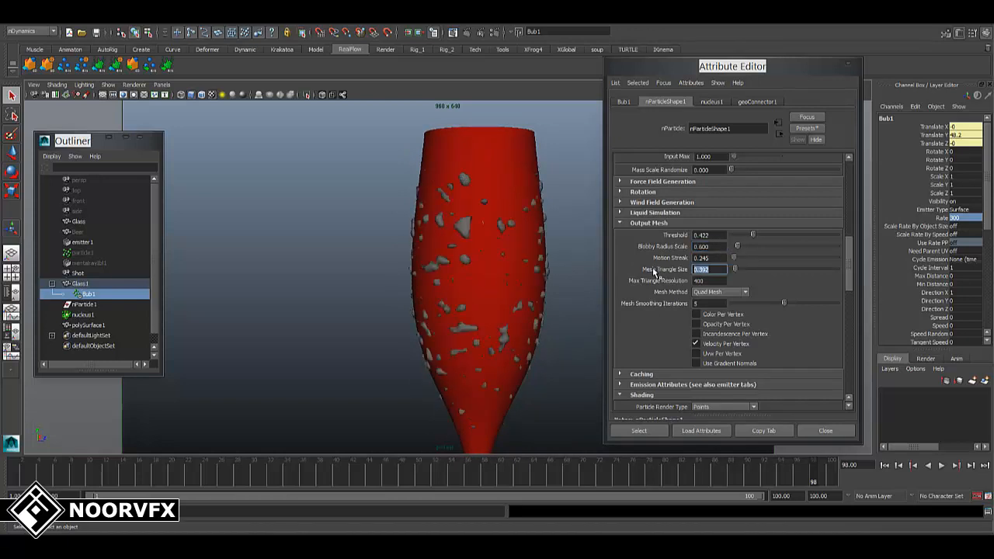
{"action": "type", "text": ".35"}
{"action": "key", "text": "Return"}
{"action": "left_click_drag", "start_coordinate": [506, 300], "coordinate": [458, 334], "text": "alt"}
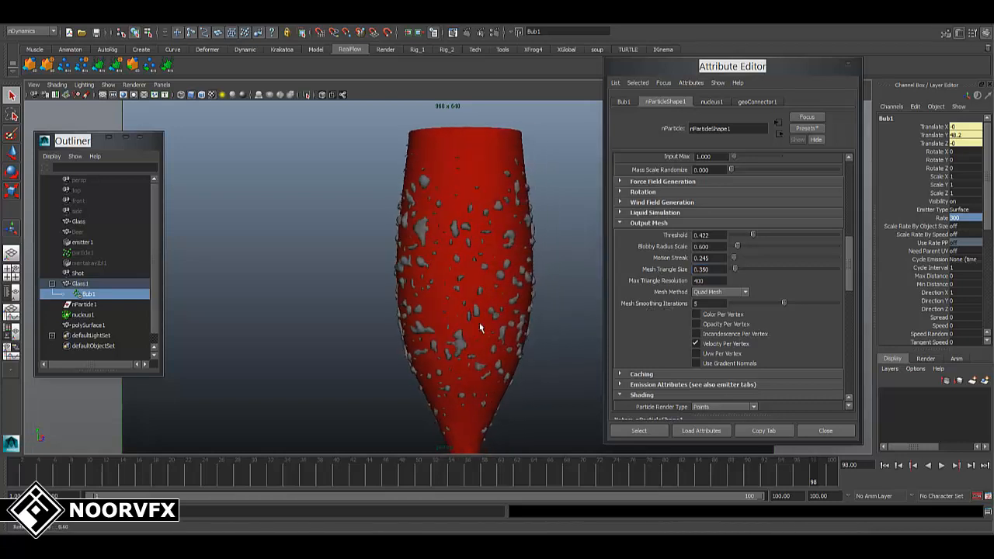
{"action": "left_click", "coordinate": [847, 62]}
Select the bubble mesh polySurface1 on the glass and delete its construction history.
{"action": "left_click_drag", "start_coordinate": [372, 295], "coordinate": [424, 295], "text": "alt"}
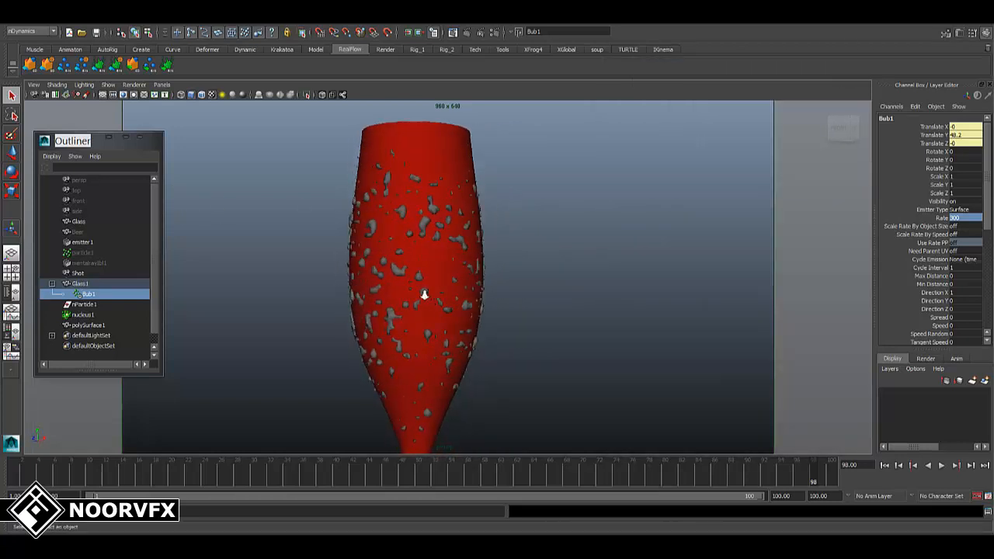
{"action": "scroll", "coordinate": [424, 295], "scroll_direction": "up", "scroll_amount": 5}
{"action": "left_click_drag", "start_coordinate": [320, 282], "coordinate": [389, 287], "text": "alt"}
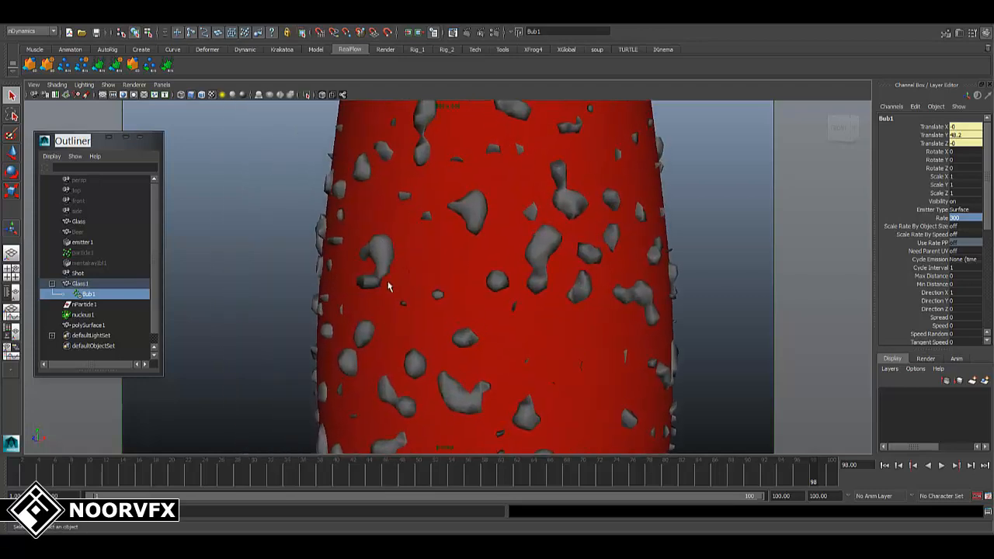
{"action": "left_click", "coordinate": [381, 265]}
{"action": "scroll", "coordinate": [388, 260], "scroll_direction": "down", "scroll_amount": 5}
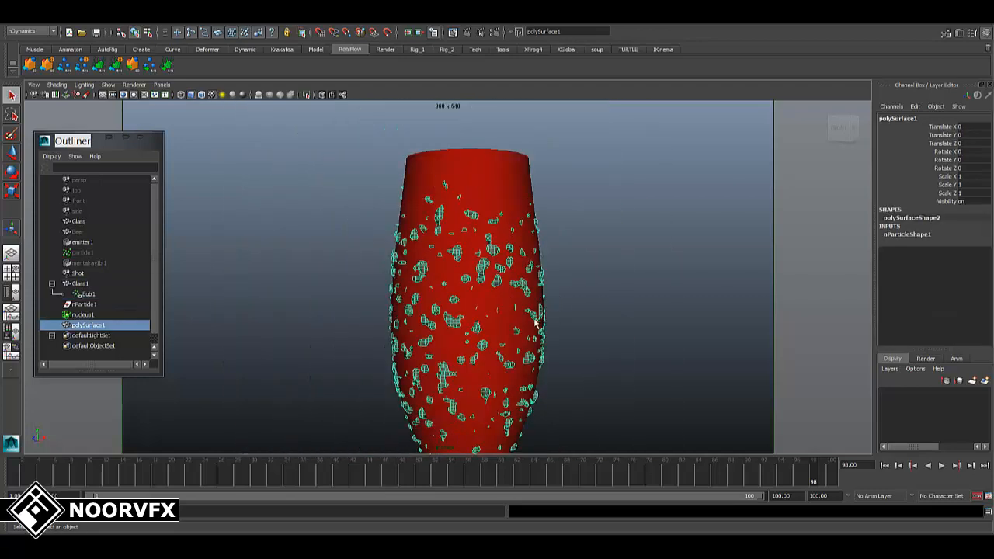
{"action": "middle_click_drag", "start_coordinate": [547, 324], "coordinate": [529, 312], "text": "alt"}
{"action": "left_click", "coordinate": [28, 21]}
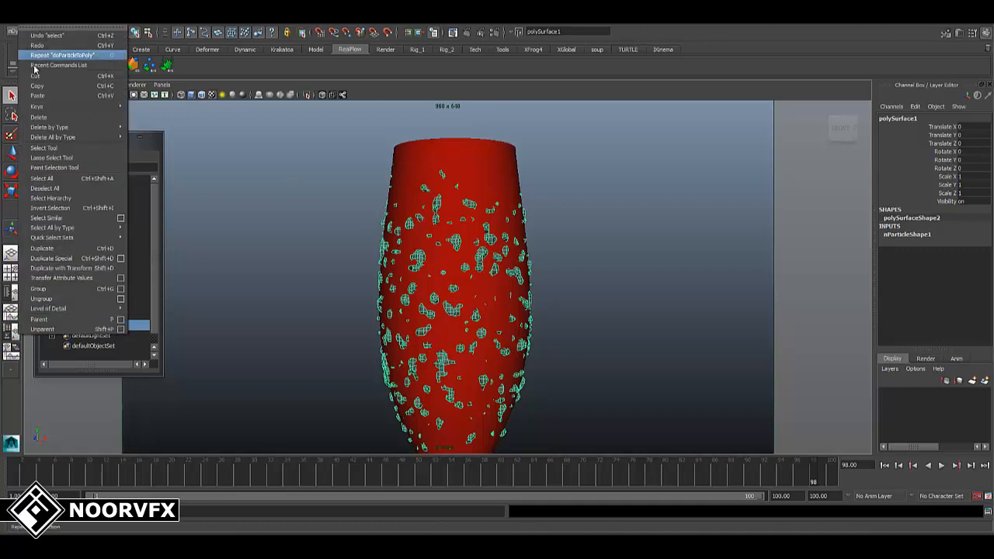
{"action": "mouse_move", "coordinate": [107, 129]}
{"action": "left_click", "coordinate": [157, 136]}
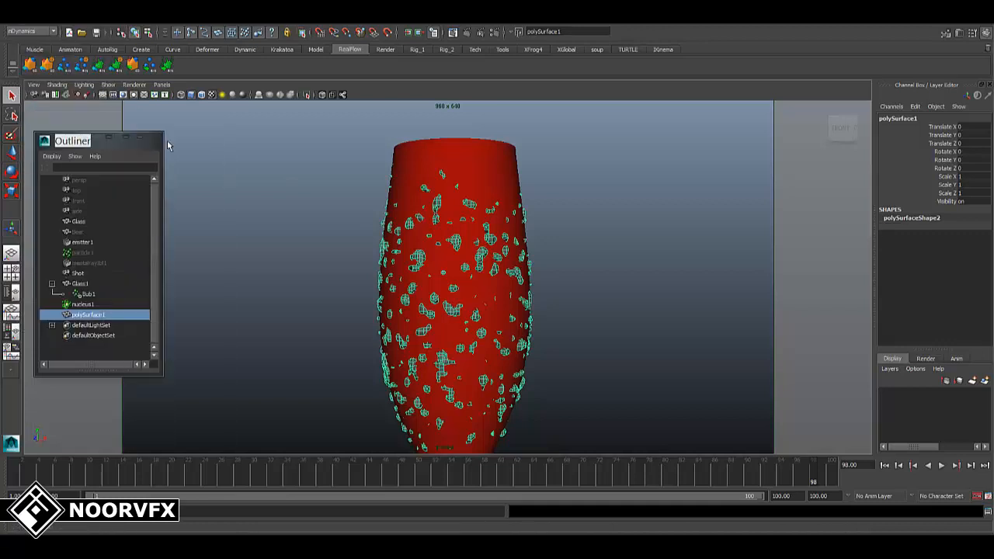
Delete the Glass1 emitter surface with its Bub1 emitter, and the nucleus1 solver, from the scene.
{"action": "left_click", "coordinate": [52, 284]}
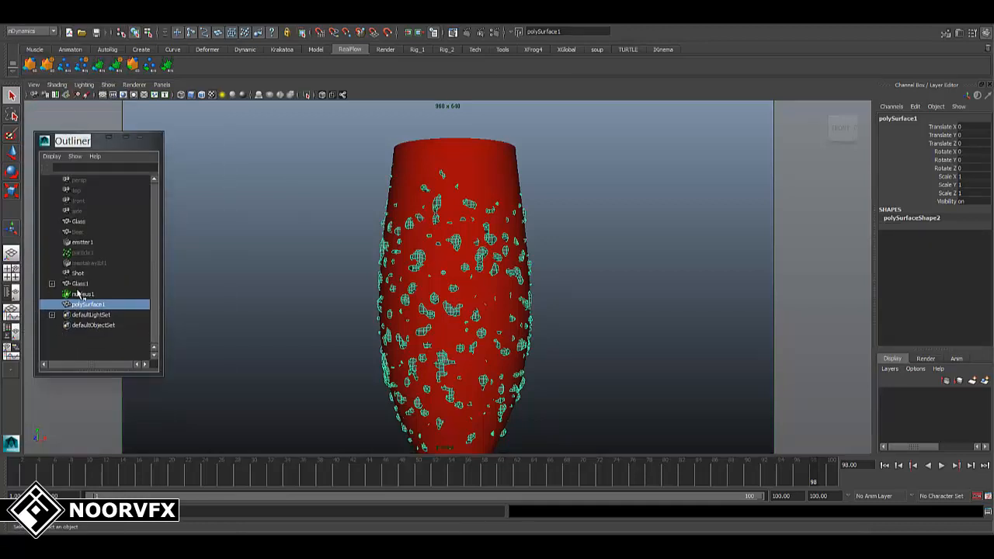
{"action": "left_click", "coordinate": [79, 284]}
{"action": "key", "text": "Delete"}
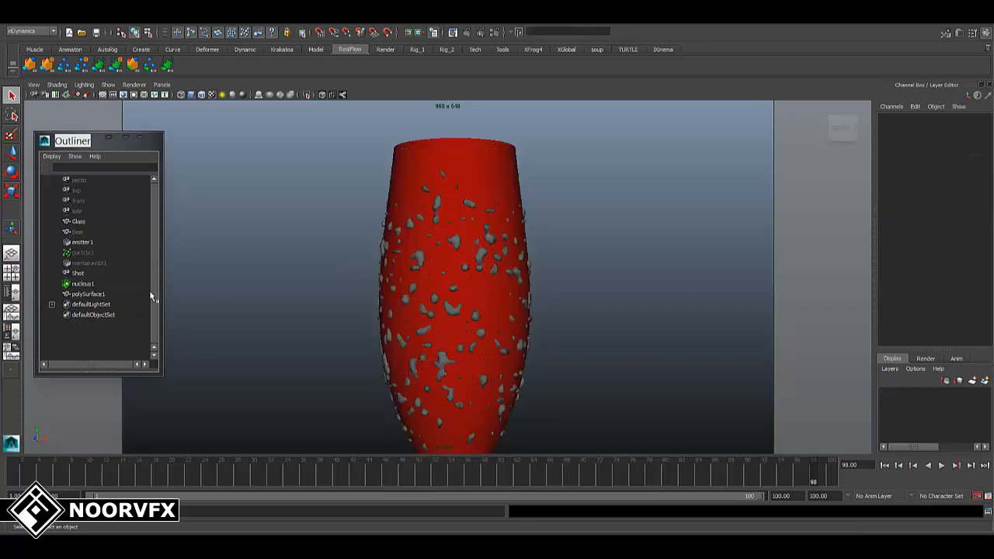
{"action": "left_click", "coordinate": [84, 284]}
{"action": "key", "text": "Delete"}
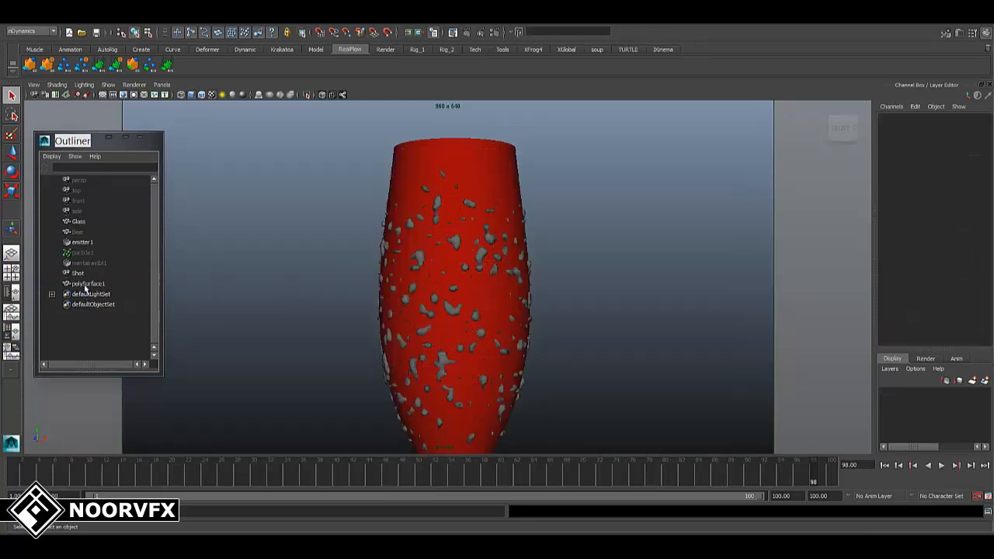
Rename the polySurface1 bubble mesh as Bub.
{"action": "left_click", "coordinate": [87, 285]}
{"action": "double_click", "coordinate": [87, 284]}
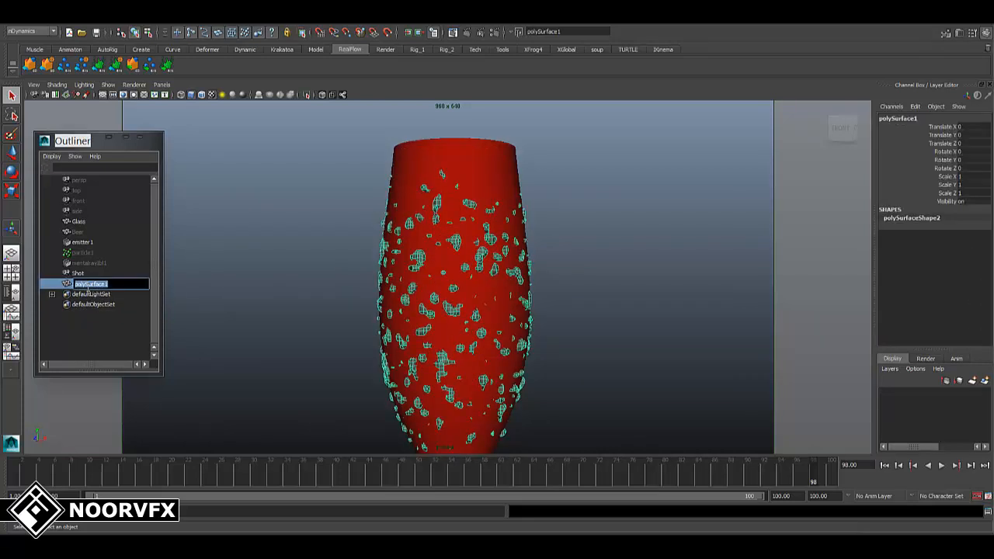
{"action": "type", "text": "Bub"}
{"action": "key", "text": "Return"}
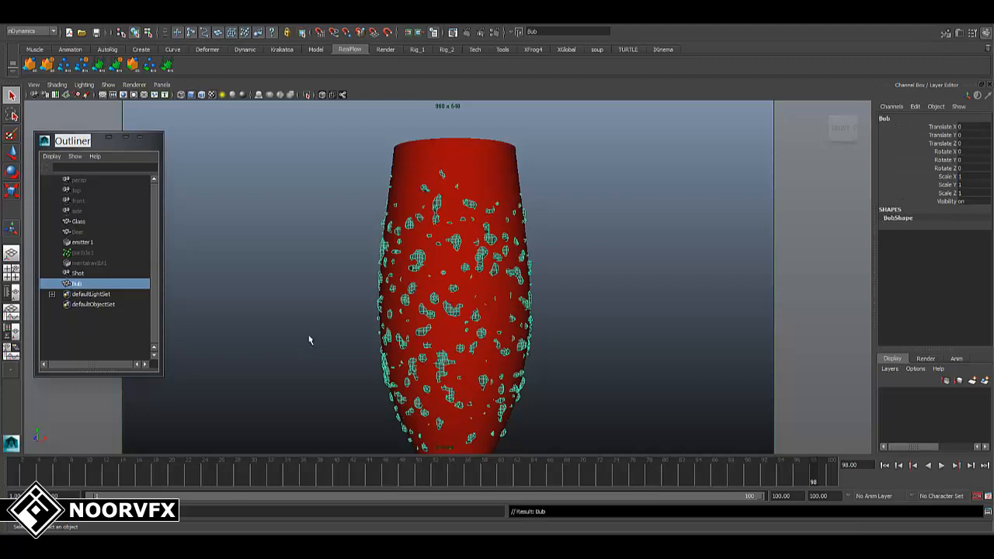
Display the Bub mesh in smooth mesh preview and deselect it.
{"action": "right_click_drag", "start_coordinate": [557, 282], "coordinate": [614, 424], "text": "alt"}
{"action": "middle_click_drag", "start_coordinate": [544, 334], "coordinate": [590, 361], "text": "alt"}
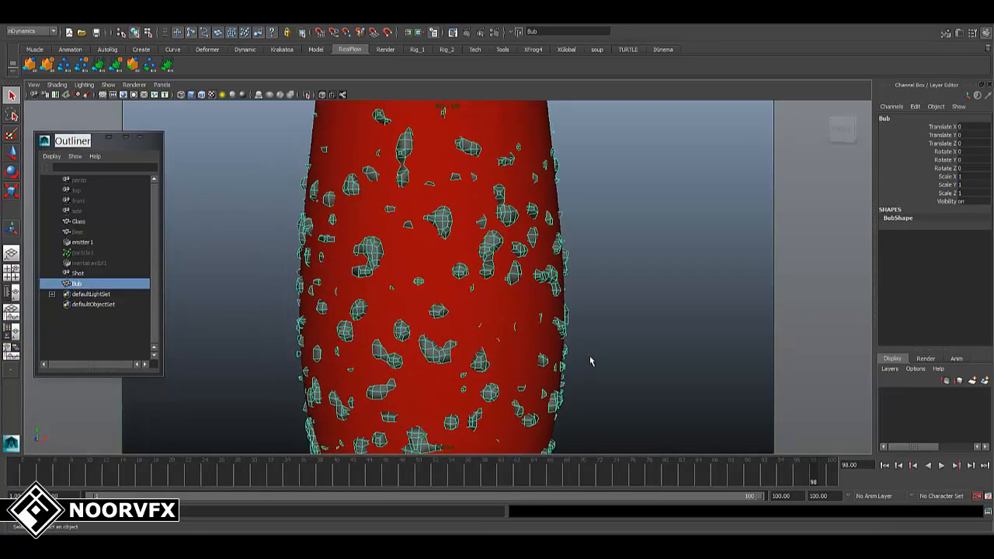
{"action": "right_click_drag", "start_coordinate": [589, 360], "coordinate": [609, 385], "text": "alt"}
{"action": "key", "text": "3"}
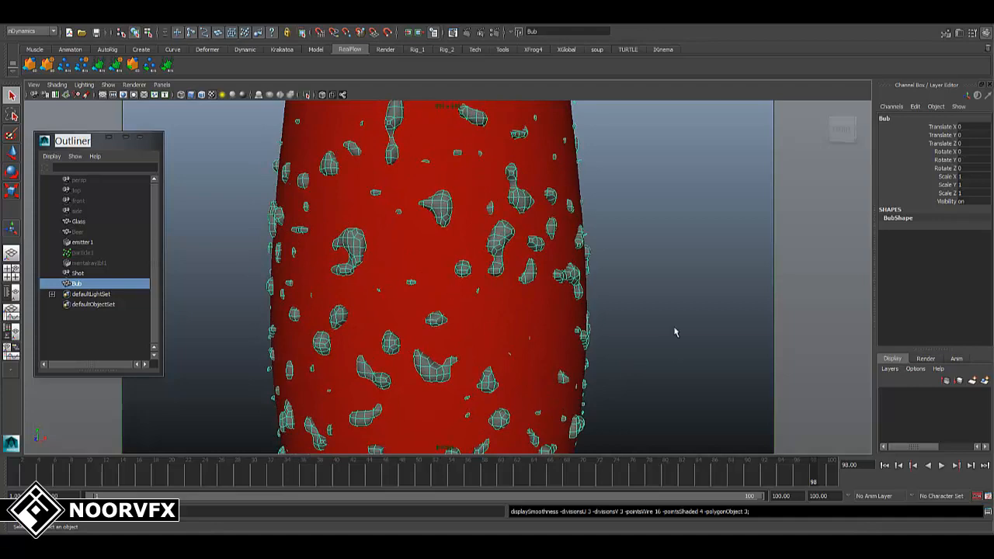
{"action": "left_click", "coordinate": [675, 332]}
Examine the shape and distribution of the smoothed bubbles around the glass, up close and from a distance.
{"action": "scroll", "coordinate": [535, 291], "scroll_direction": "down", "scroll_amount": 2}
{"action": "mouse_move", "coordinate": [541, 292]}
{"action": "left_mouse_down", "text": "alt"}
{"action": "mouse_move", "coordinate": [614, 290]}
{"action": "mouse_move", "coordinate": [681, 316]}
{"action": "mouse_move", "coordinate": [614, 269]}
{"action": "mouse_move", "coordinate": [561, 317]}
{"action": "mouse_move", "coordinate": [541, 289]}
{"action": "left_mouse_up", "text": "alt"}
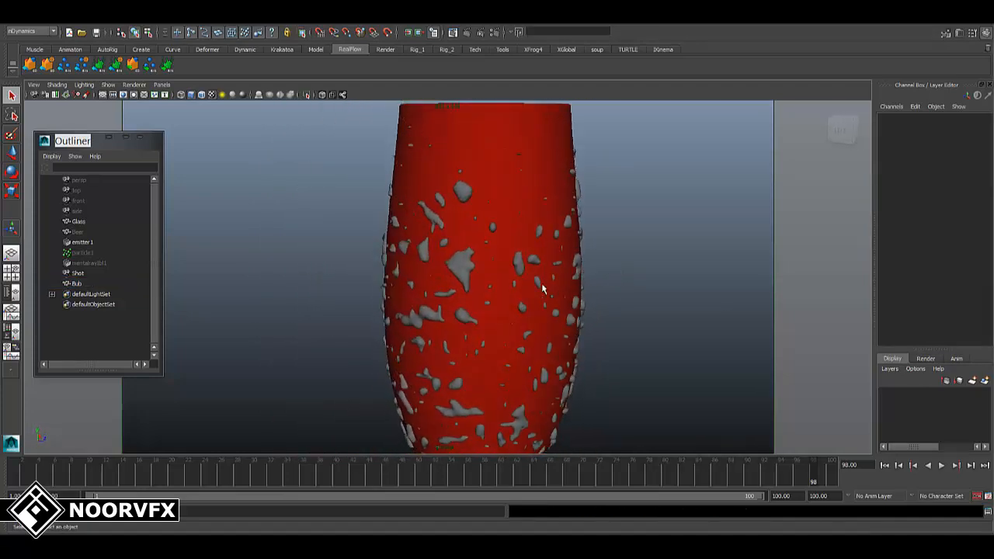
{"action": "right_click_drag", "start_coordinate": [542, 284], "coordinate": [677, 312], "text": "alt"}
{"action": "middle_click_drag", "start_coordinate": [677, 312], "coordinate": [640, 325], "text": "alt"}
{"action": "left_click", "coordinate": [625, 266]}
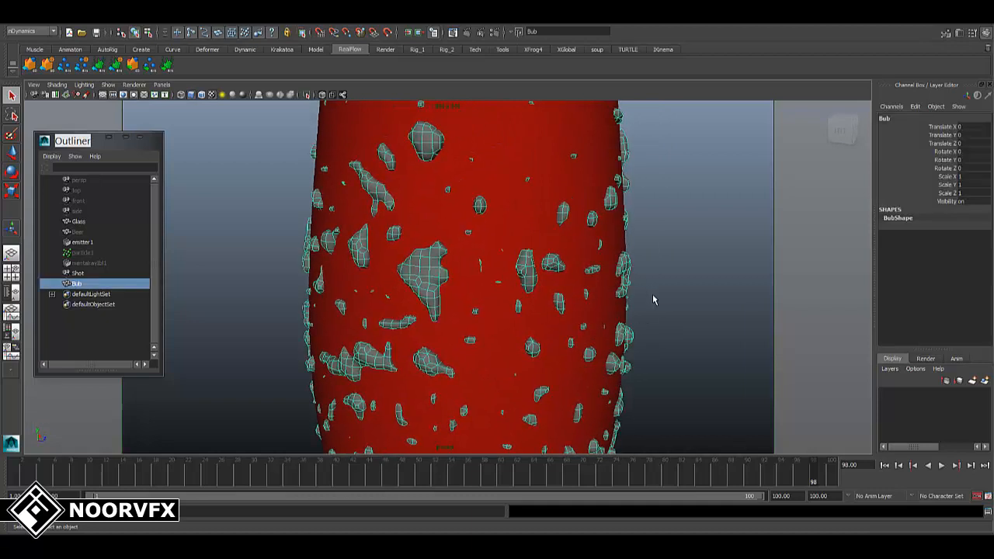
{"action": "left_click", "coordinate": [682, 327]}
{"action": "scroll", "coordinate": [681, 327], "scroll_direction": "down", "scroll_amount": 8}
{"action": "mouse_move", "coordinate": [521, 332]}
{"action": "left_mouse_down", "text": "alt"}
{"action": "mouse_move", "coordinate": [480, 313]}
{"action": "mouse_move", "coordinate": [522, 334]}
{"action": "left_mouse_up", "text": "alt"}
{"action": "scroll", "coordinate": [522, 336], "scroll_direction": "up", "scroll_amount": 3}
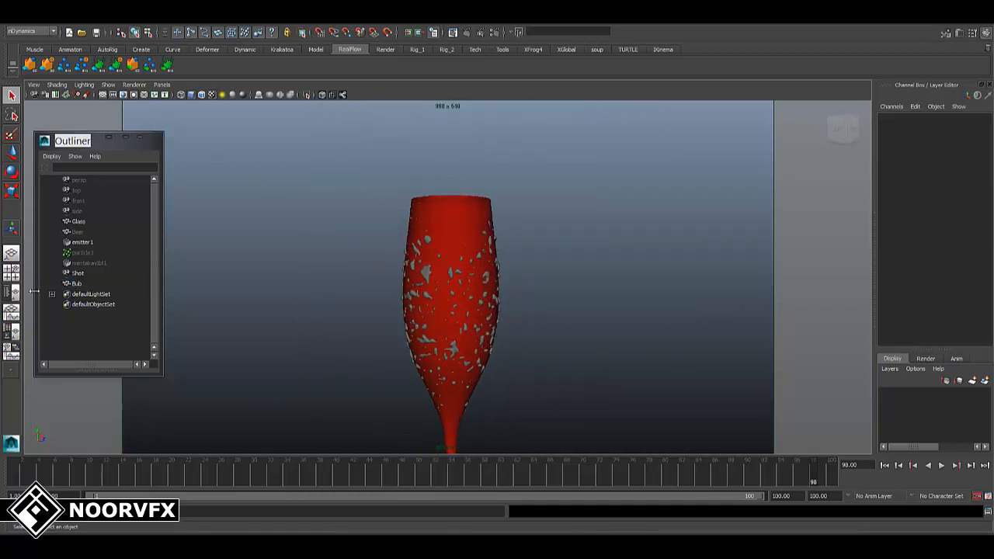
Open the Hypershade and move its window clear of the Outliner.
{"action": "left_click", "coordinate": [95, 21]}
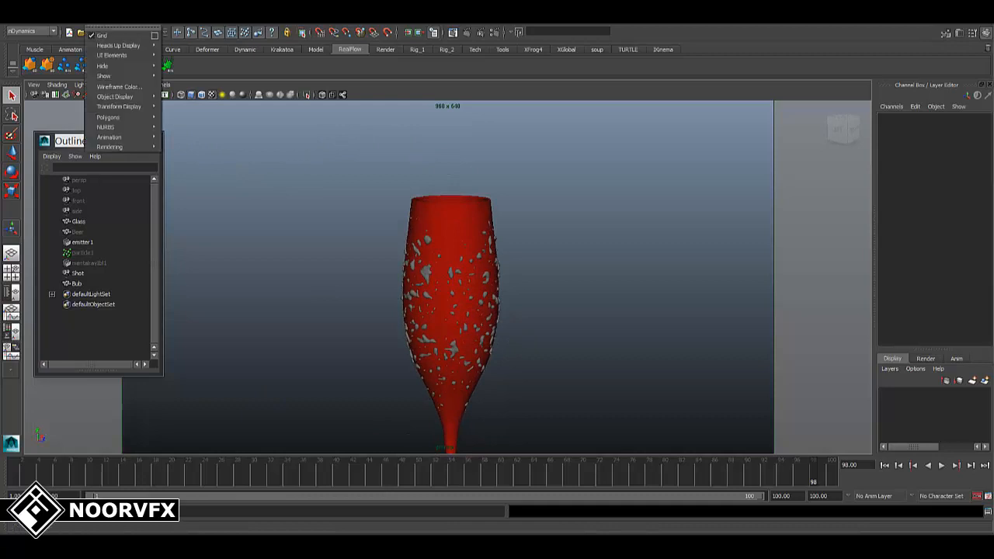
{"action": "mouse_move", "coordinate": [122, 21]}
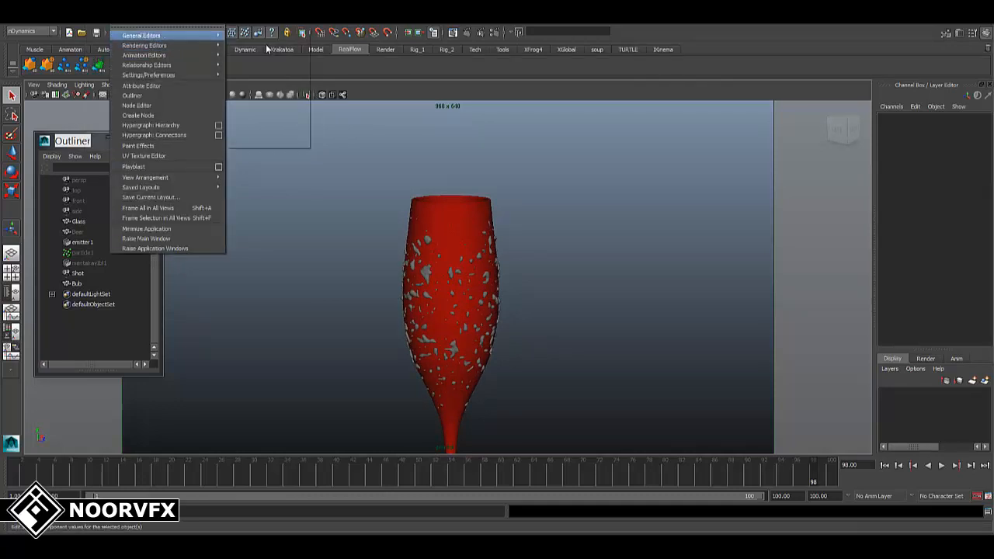
{"action": "mouse_move", "coordinate": [210, 46]}
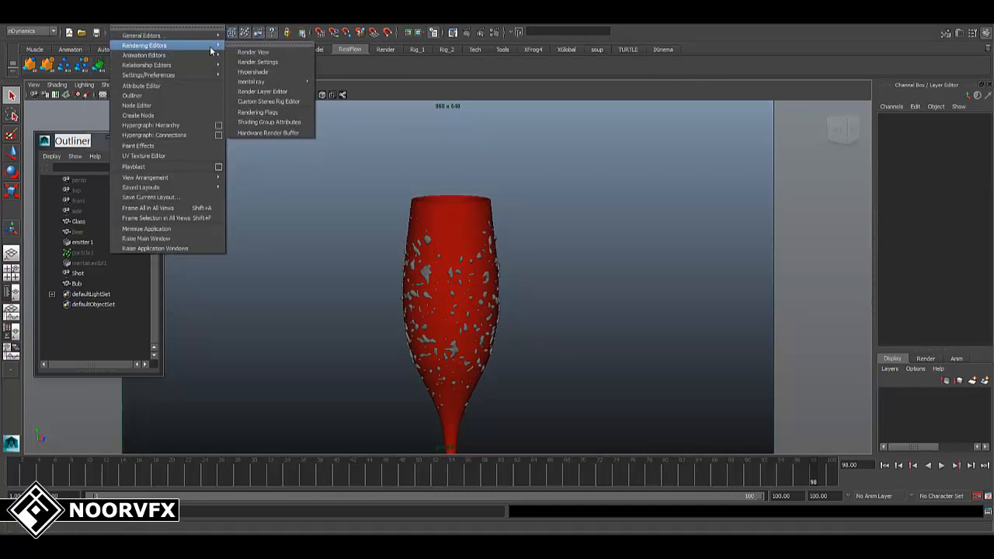
{"action": "left_click", "coordinate": [260, 71]}
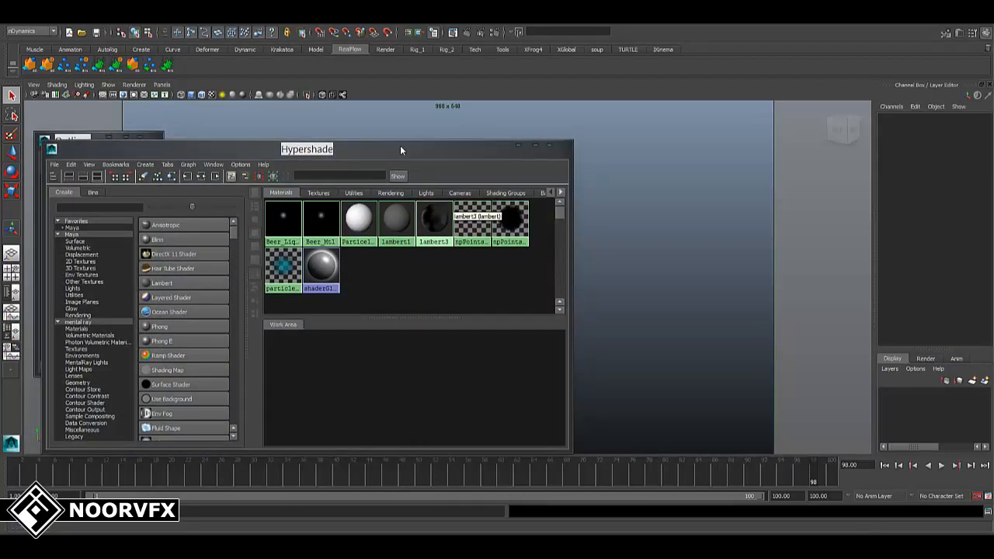
{"action": "left_click_drag", "start_coordinate": [400, 145], "coordinate": [825, 101]}
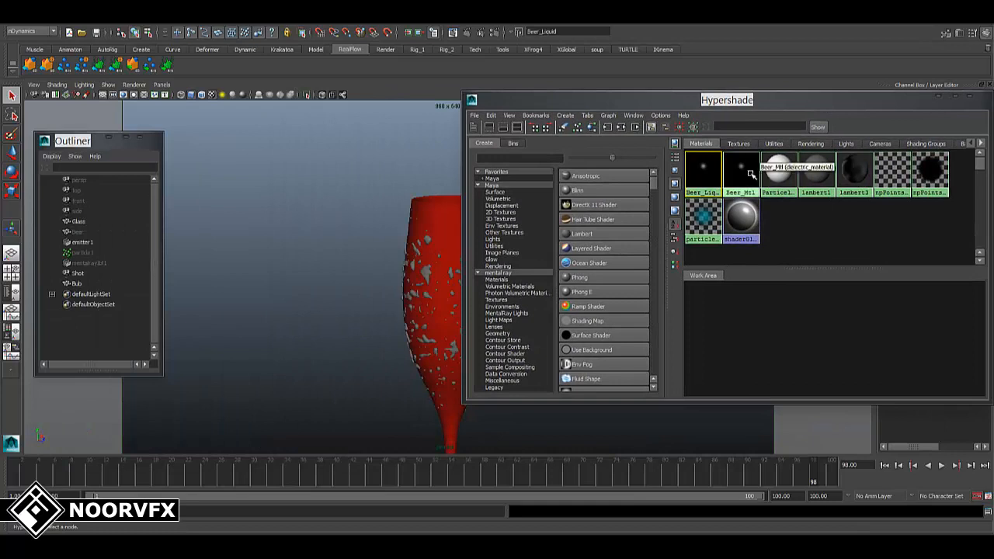
Assign the Beer_Liquid material to the Bub mesh, deselect it and close the Hypershade.
{"action": "left_click", "coordinate": [740, 178]}
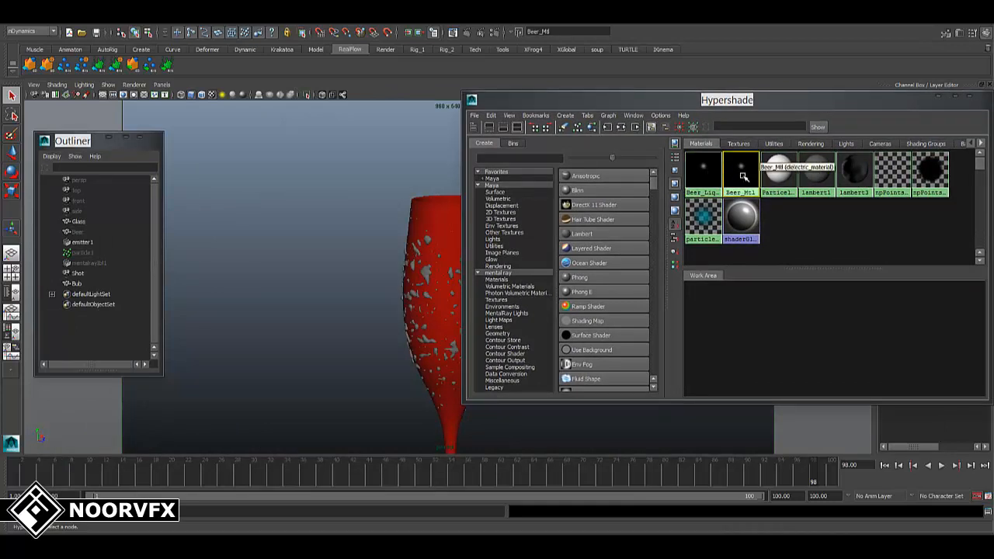
{"action": "middle_click_drag", "start_coordinate": [398, 273], "coordinate": [366, 276], "text": "alt"}
{"action": "scroll", "coordinate": [366, 277], "scroll_direction": "up", "scroll_amount": 3}
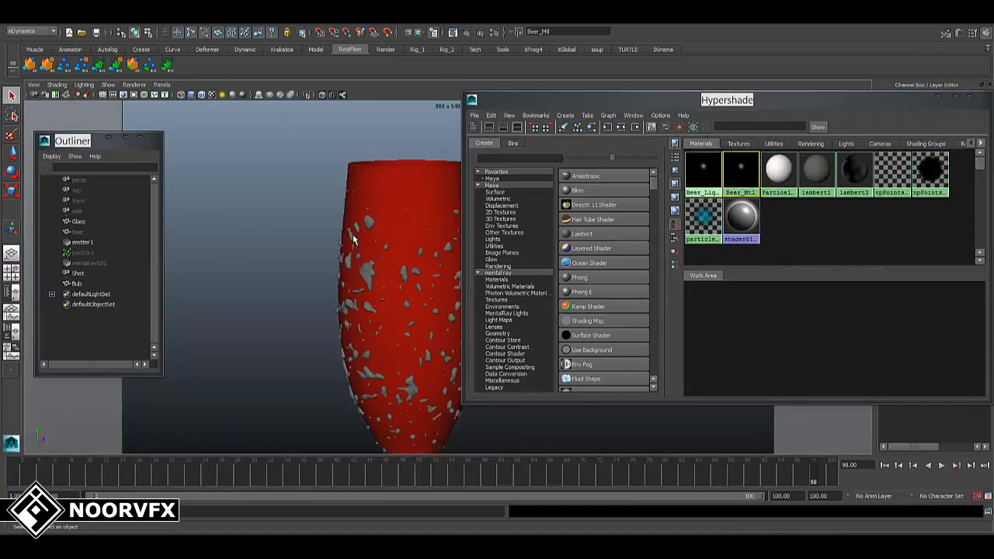
{"action": "left_click", "coordinate": [353, 239]}
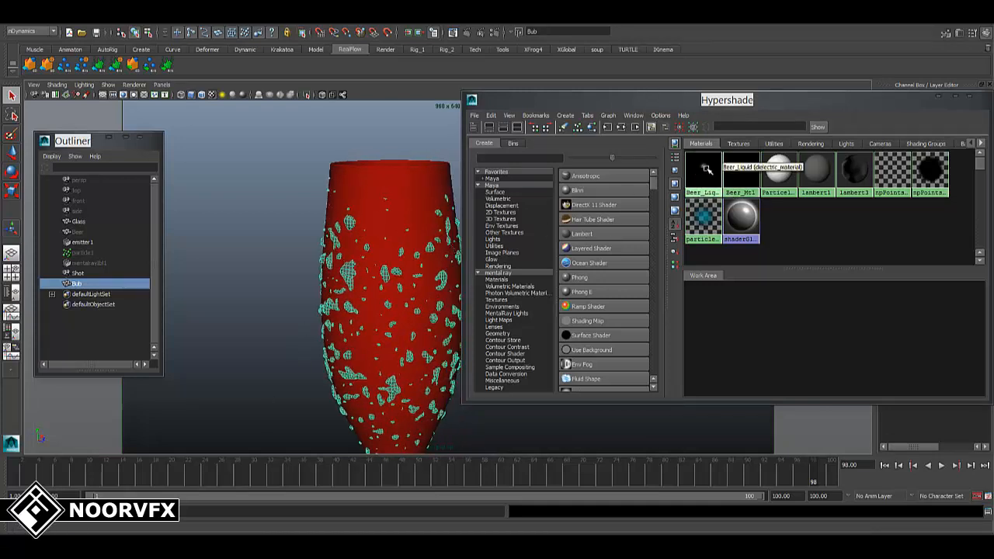
{"action": "right_click_drag", "start_coordinate": [706, 168], "coordinate": [678, 145]}
{"action": "left_click", "coordinate": [262, 265]}
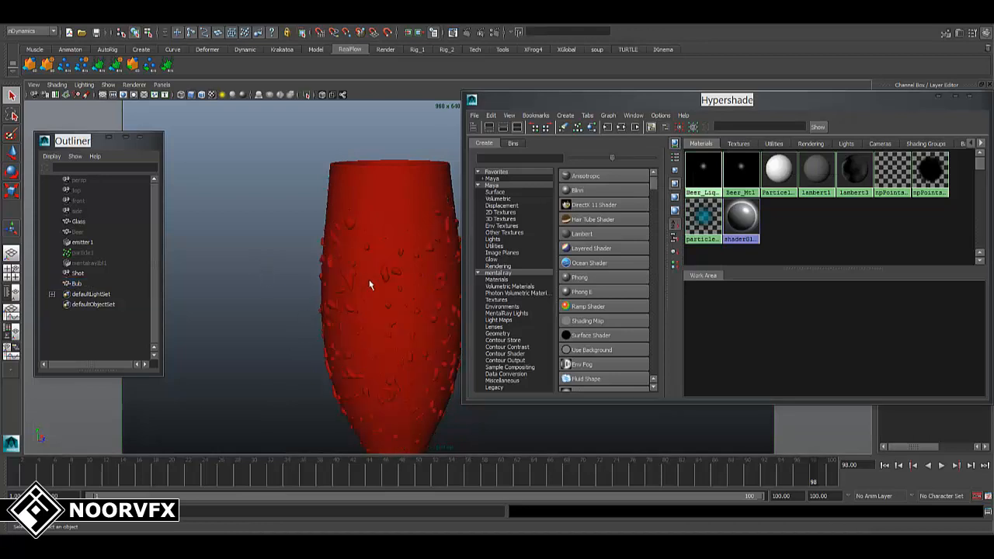
{"action": "left_click", "coordinate": [970, 99]}
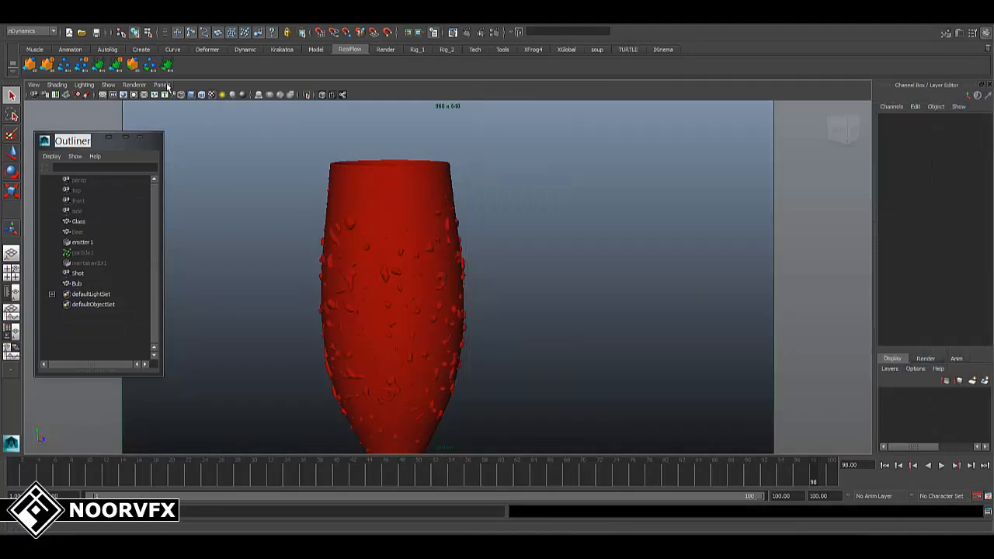
Look through the Shot camera and set the current time to frame 1.
{"action": "left_click", "coordinate": [161, 85]}
{"action": "mouse_move", "coordinate": [187, 97]}
{"action": "left_click", "coordinate": [255, 95]}
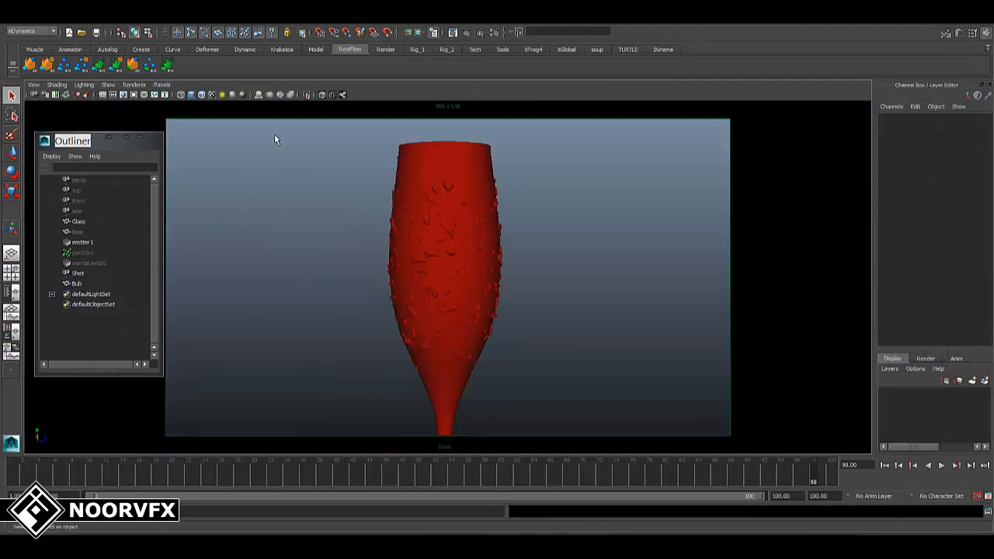
{"action": "left_click_drag", "start_coordinate": [24, 475], "coordinate": [1, 474]}
Save the scene as a new version named Beer_RF_V04.mb in the Beer scenes folder.
{"action": "left_click", "coordinate": [15, 29]}
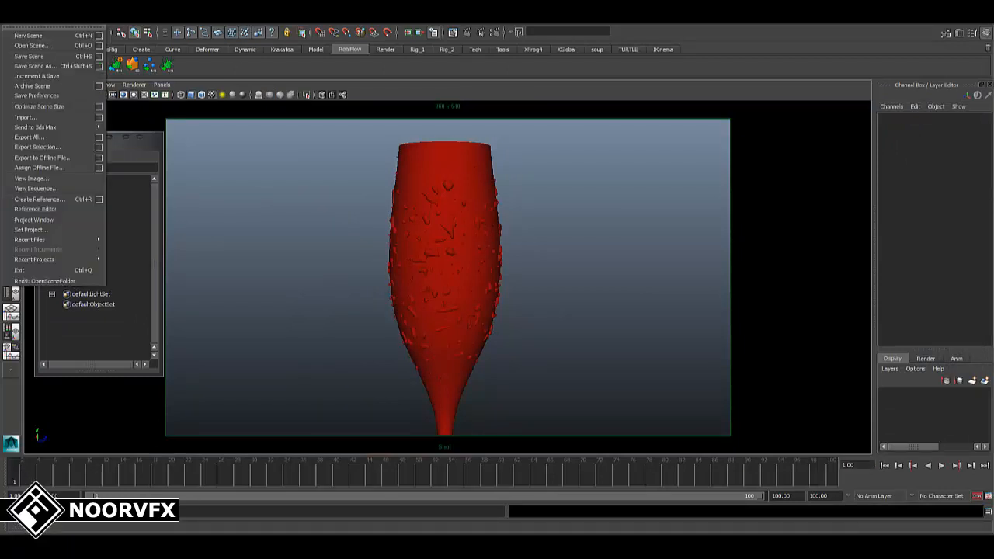
{"action": "left_click", "coordinate": [42, 68]}
{"action": "left_click", "coordinate": [354, 212]}
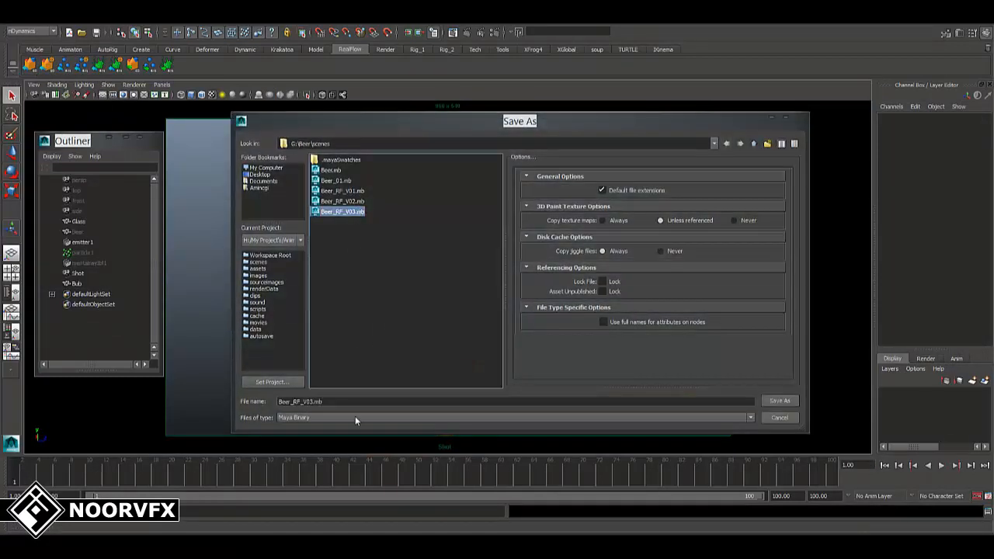
{"action": "left_click", "coordinate": [309, 401]}
{"action": "key", "text": "BackSpace"}
{"action": "type", "text": "4"}
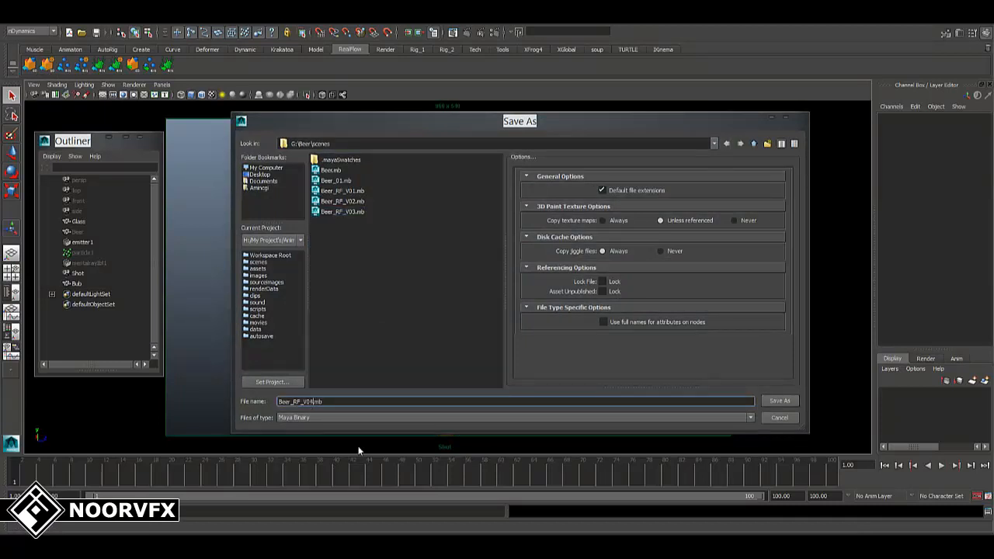
{"action": "key", "text": "Return"}
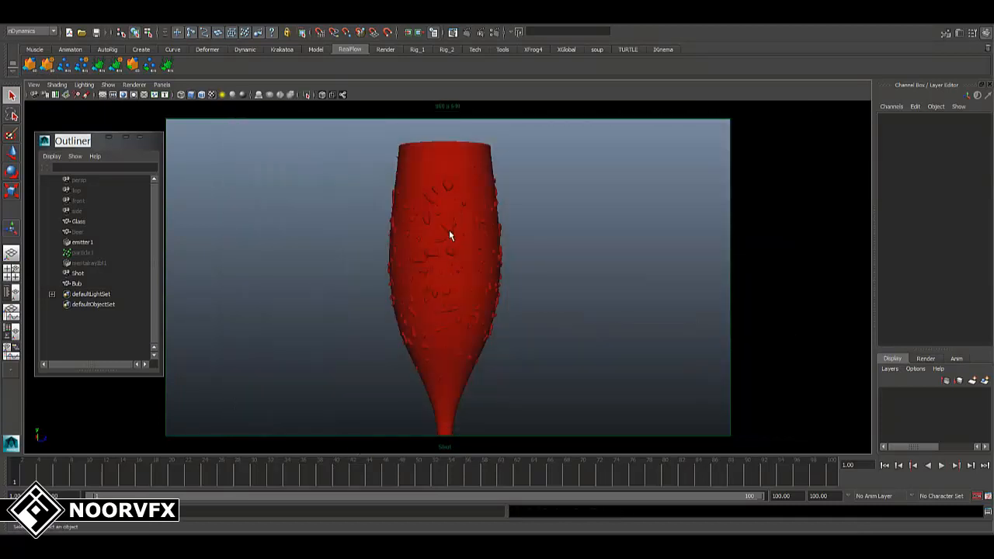
Rotate the Bub mesh around the glass to about -147.6 degrees in Rotate Y, deselect it and save the scene.
{"action": "left_click", "coordinate": [449, 231]}
{"action": "left_click", "coordinate": [945, 160]}
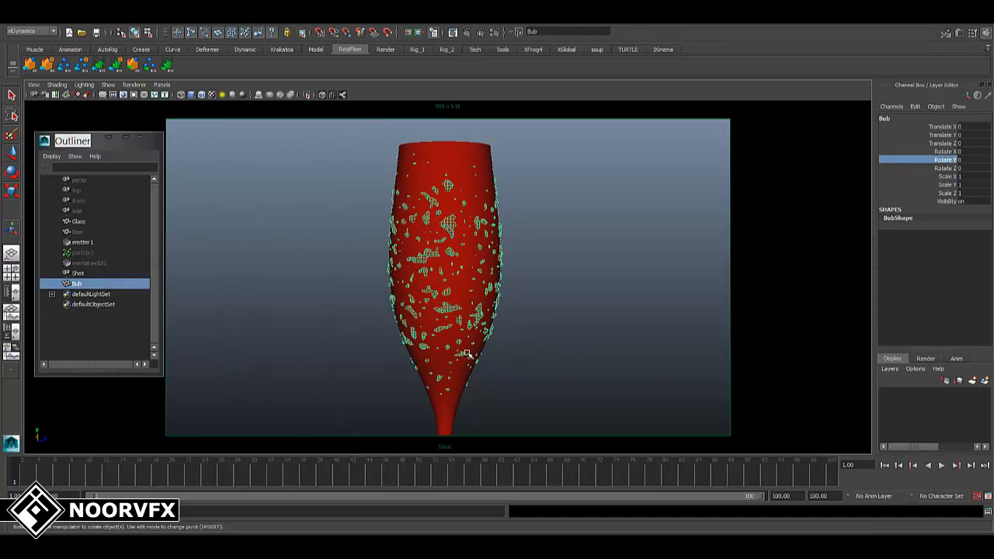
{"action": "middle_click_drag", "start_coordinate": [465, 353], "coordinate": [694, 351]}
{"action": "left_click", "coordinate": [641, 337]}
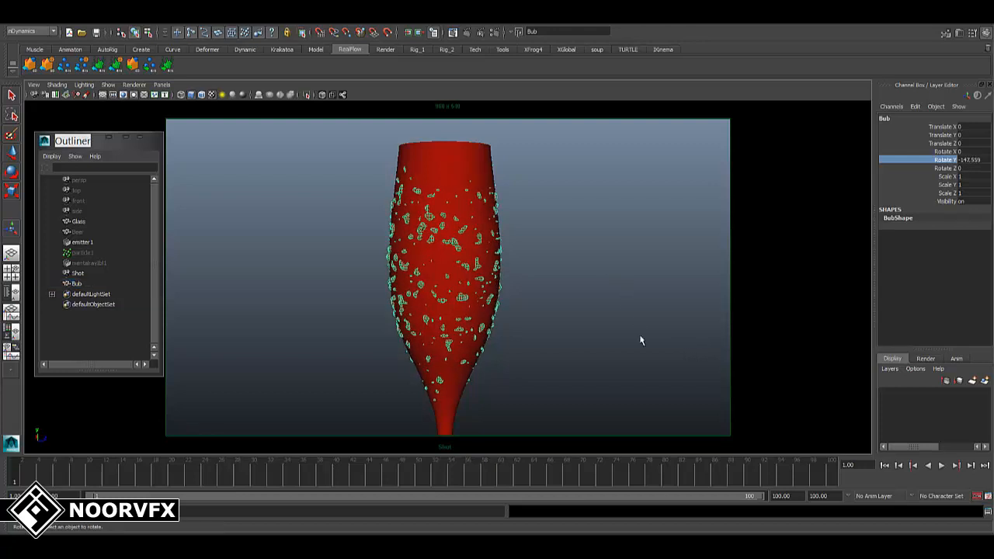
{"action": "left_click", "coordinate": [96, 32]}
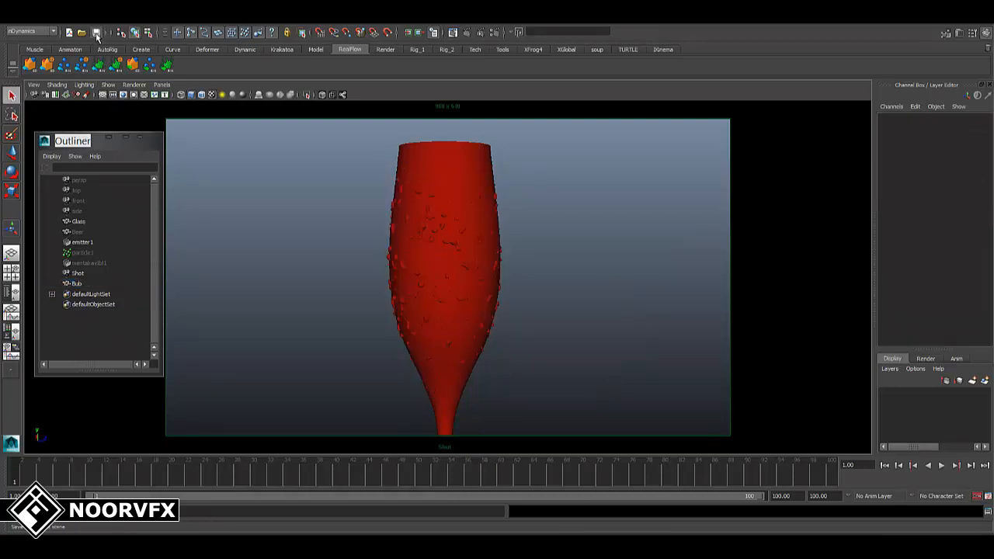
Render frame 1 from the Shot camera with mental ray in the Render View.
{"action": "left_click", "coordinate": [455, 33]}
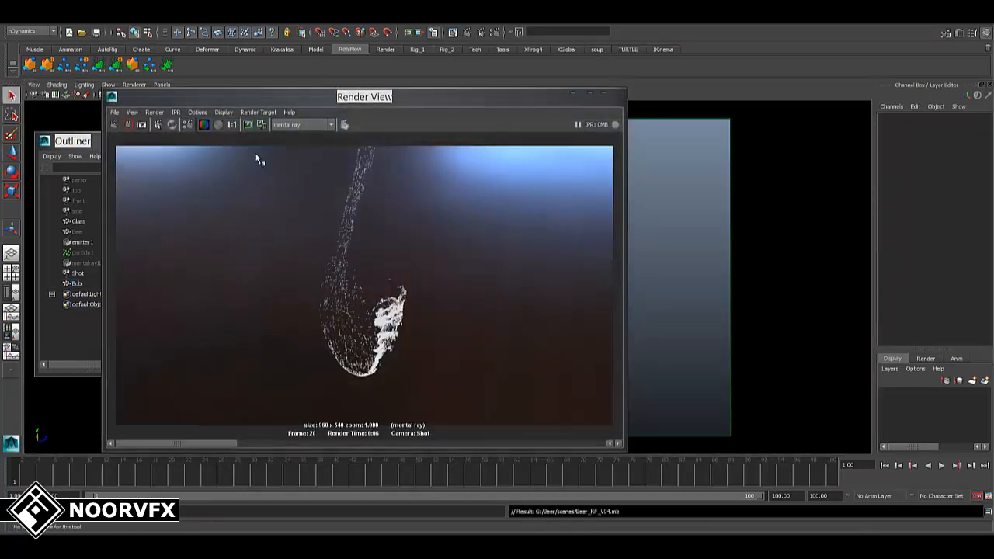
{"action": "left_click_drag", "start_coordinate": [176, 99], "coordinate": [359, 102]}
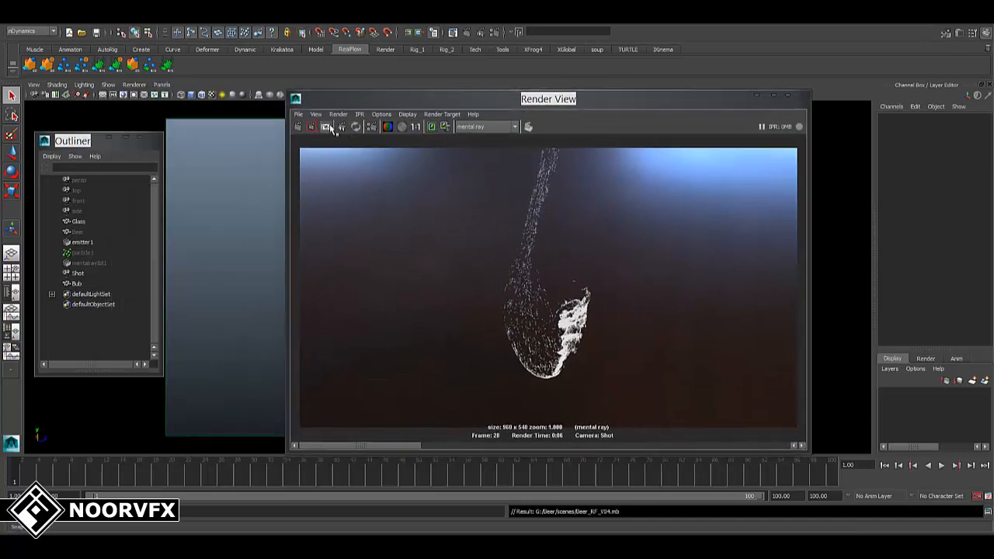
{"action": "left_click", "coordinate": [327, 126]}
{"action": "right_click", "coordinate": [566, 270]}
{"action": "mouse_move", "coordinate": [583, 290]}
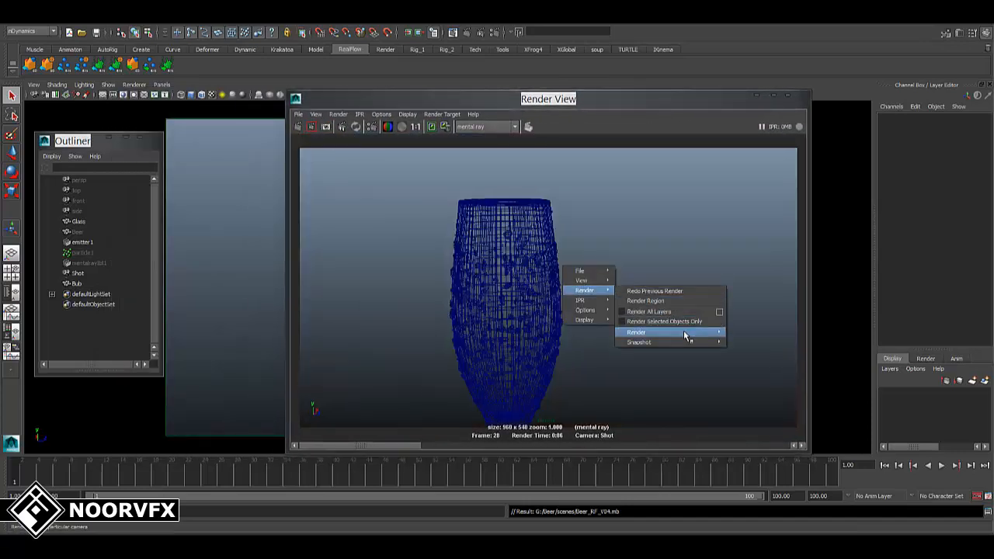
{"action": "mouse_move", "coordinate": [699, 333]}
{"action": "left_click", "coordinate": [758, 350]}
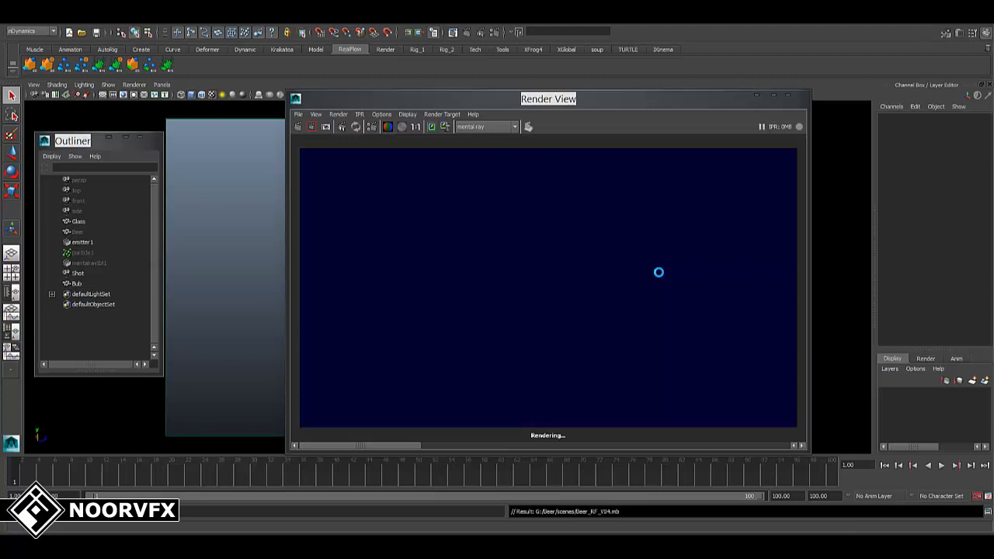
{"action": "left_click_drag", "start_coordinate": [619, 98], "coordinate": [540, 101]}
Check the render's alpha channel, return to the colour image and close the Render View.
{"action": "left_click", "coordinate": [324, 129]}
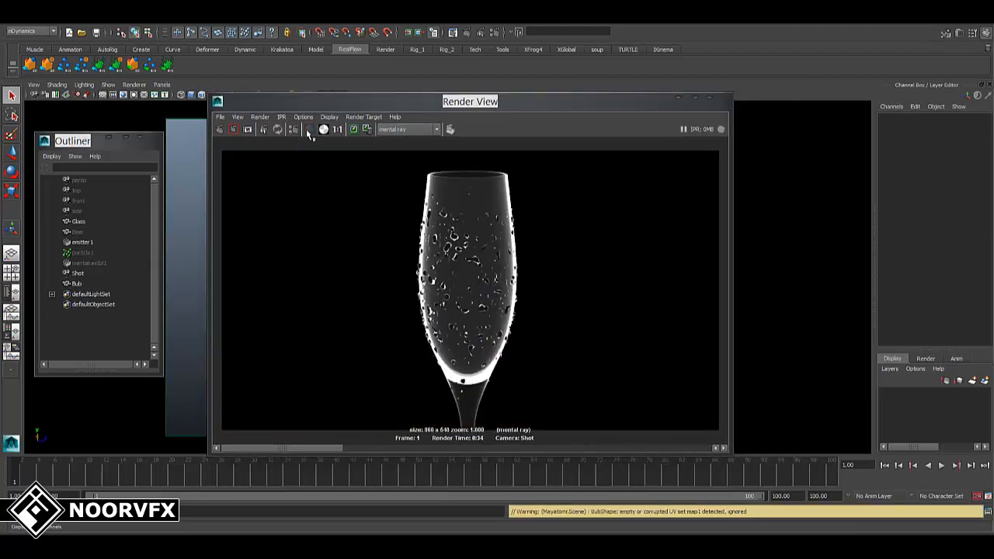
{"action": "left_click", "coordinate": [308, 130]}
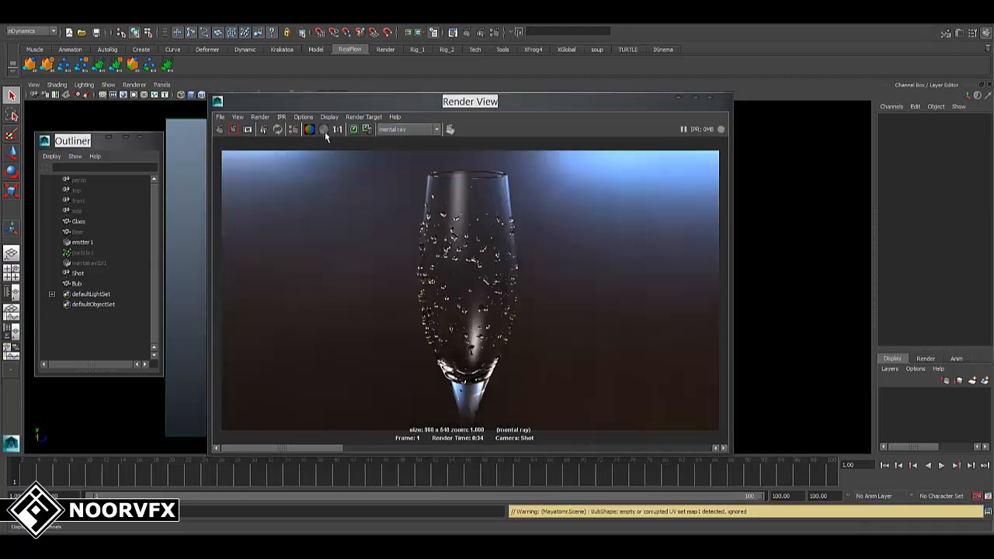
{"action": "left_click", "coordinate": [709, 100]}
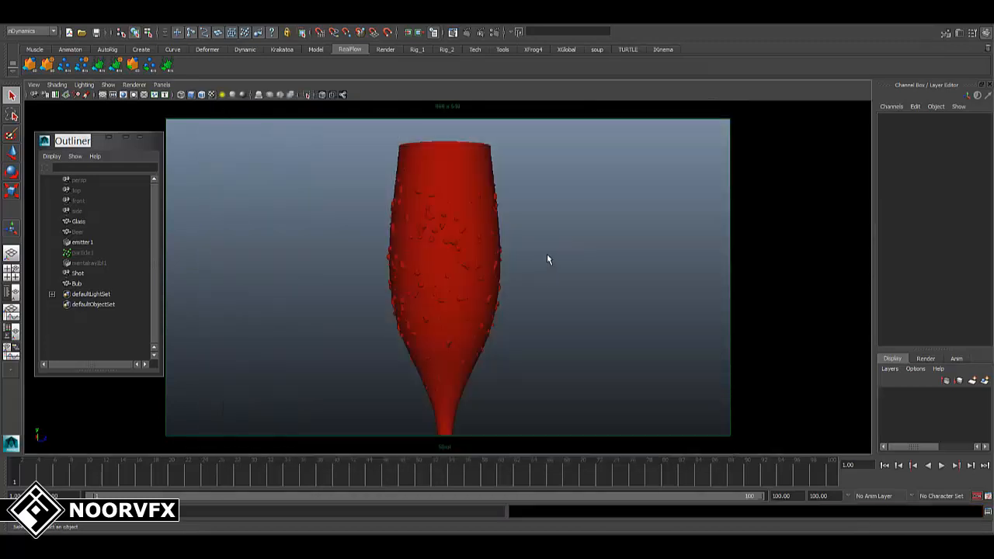
Duplicate the Beer_Liquid material with its shading network in the Hypershade.
{"action": "left_click", "coordinate": [122, 22]}
{"action": "mouse_move", "coordinate": [144, 47]}
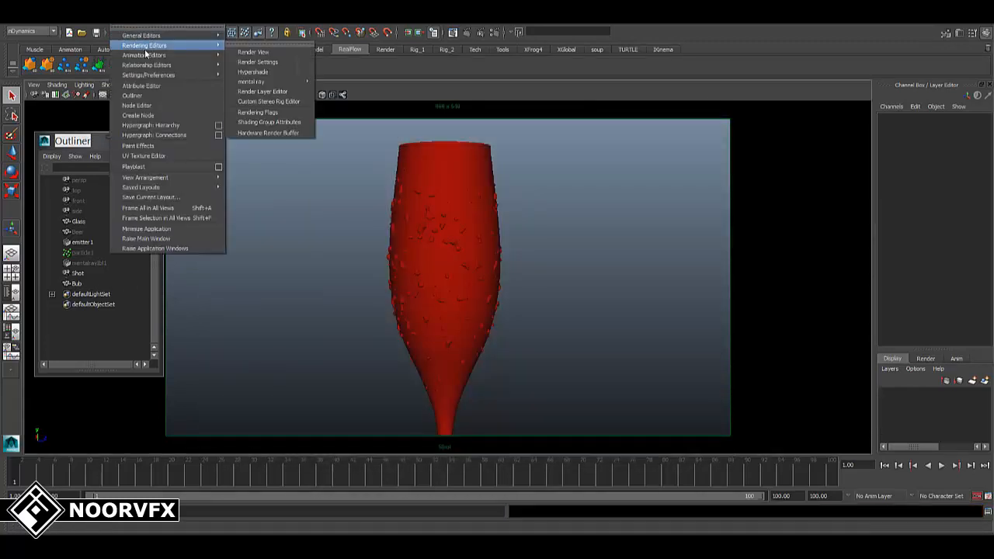
{"action": "left_click", "coordinate": [253, 72]}
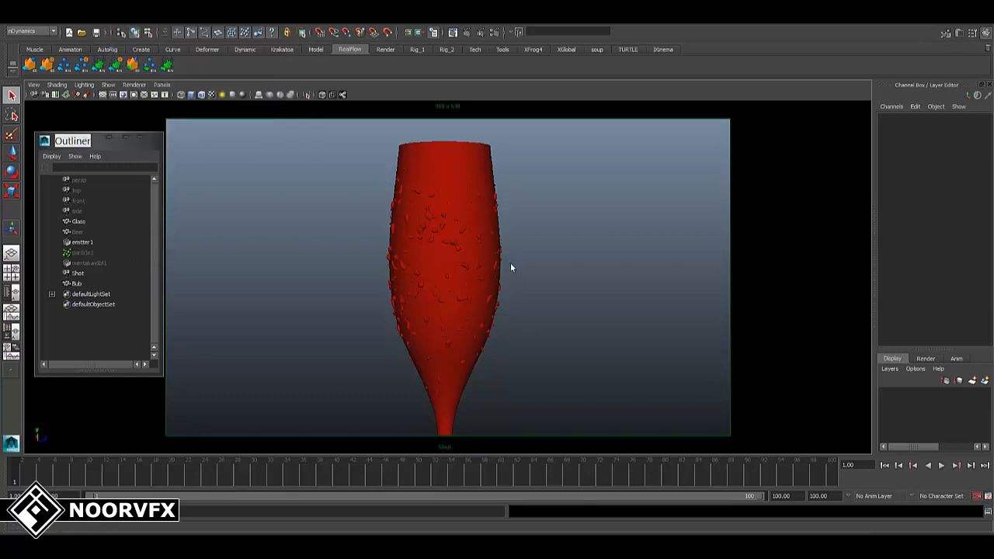
{"action": "left_click", "coordinate": [708, 171]}
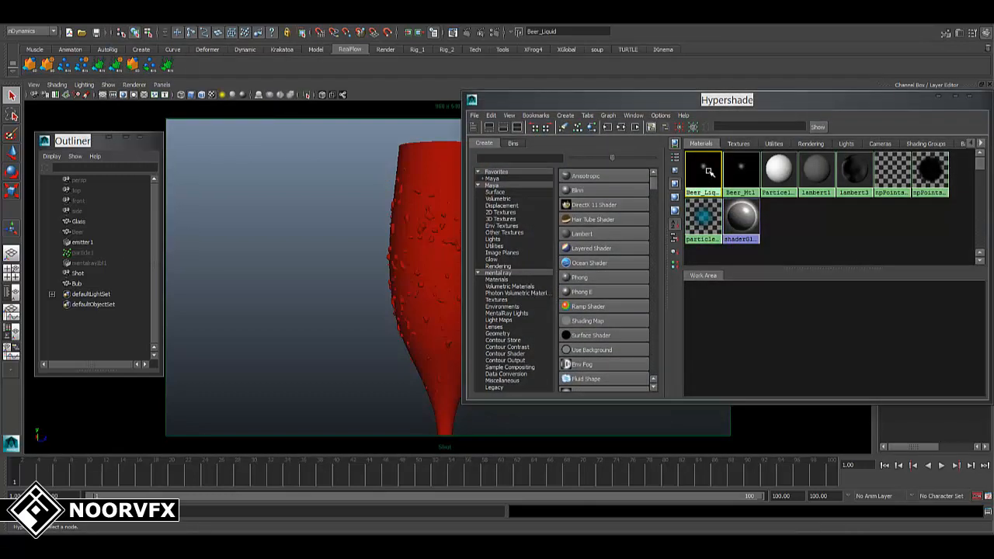
{"action": "left_click", "coordinate": [491, 115]}
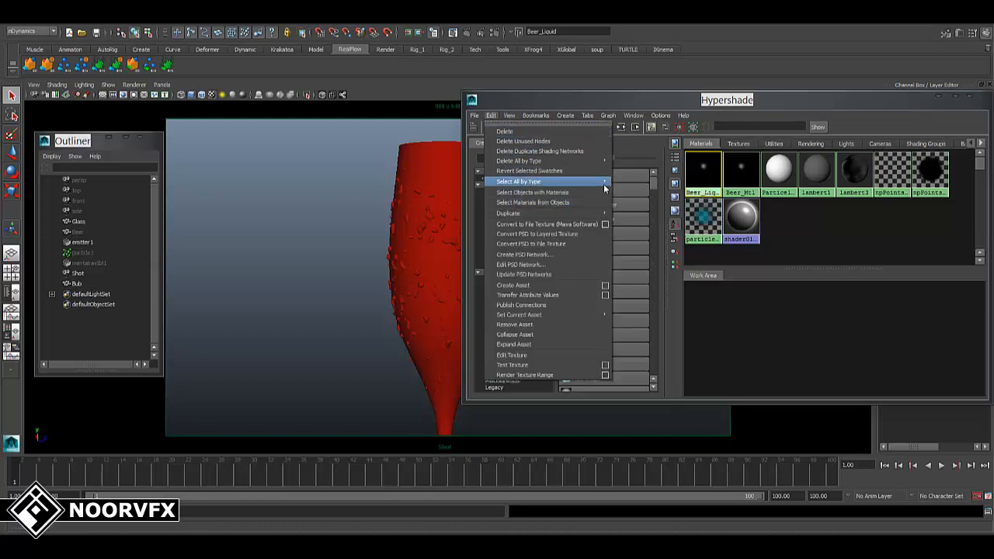
{"action": "mouse_move", "coordinate": [603, 184]}
{"action": "mouse_move", "coordinate": [605, 212]}
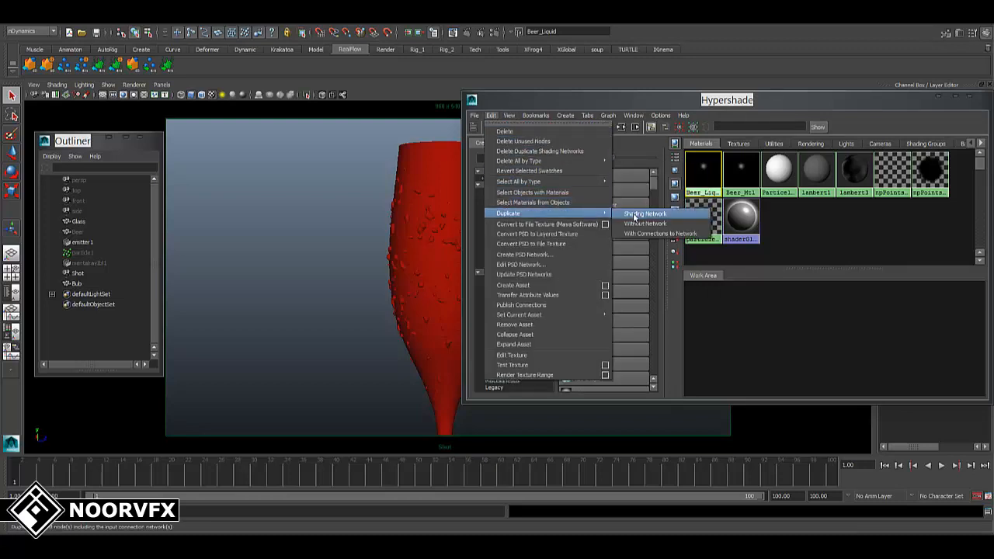
{"action": "left_click", "coordinate": [644, 214]}
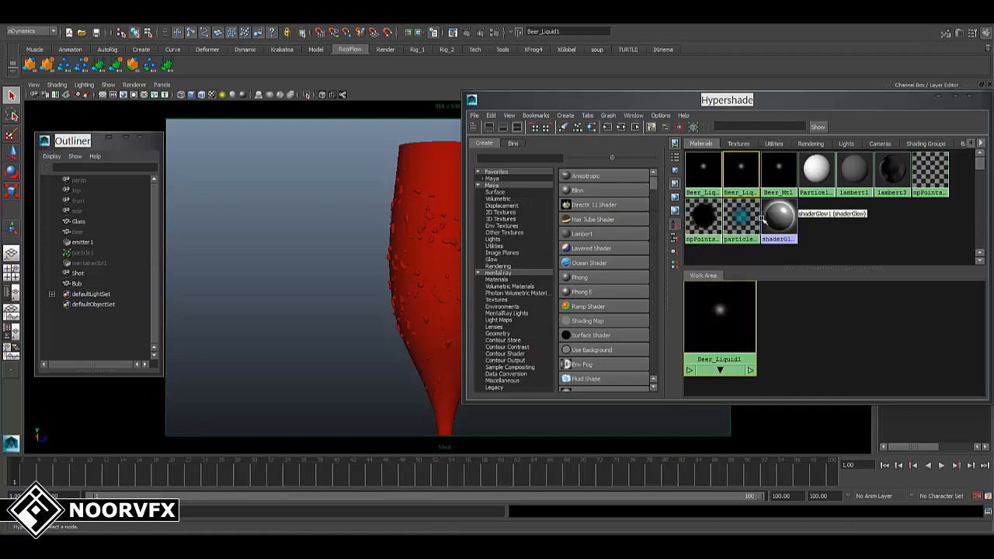
Rename the duplicated Beer_Liquid1 dielectric material as Bub_Mtl.
{"action": "double_click", "coordinate": [742, 174]}
{"action": "left_click", "coordinate": [730, 128]}
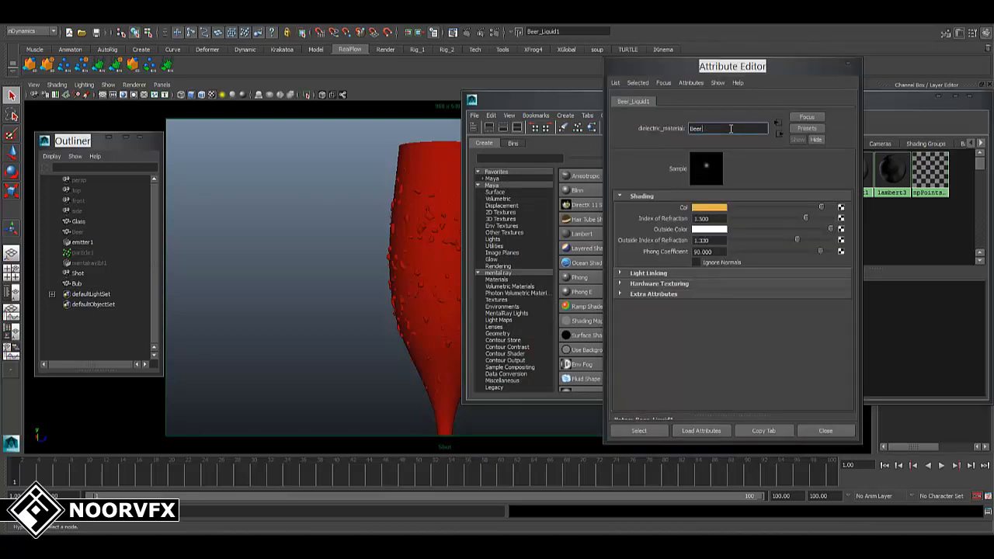
{"action": "type", "text": "Bub1"}
{"action": "key", "text": "Return"}
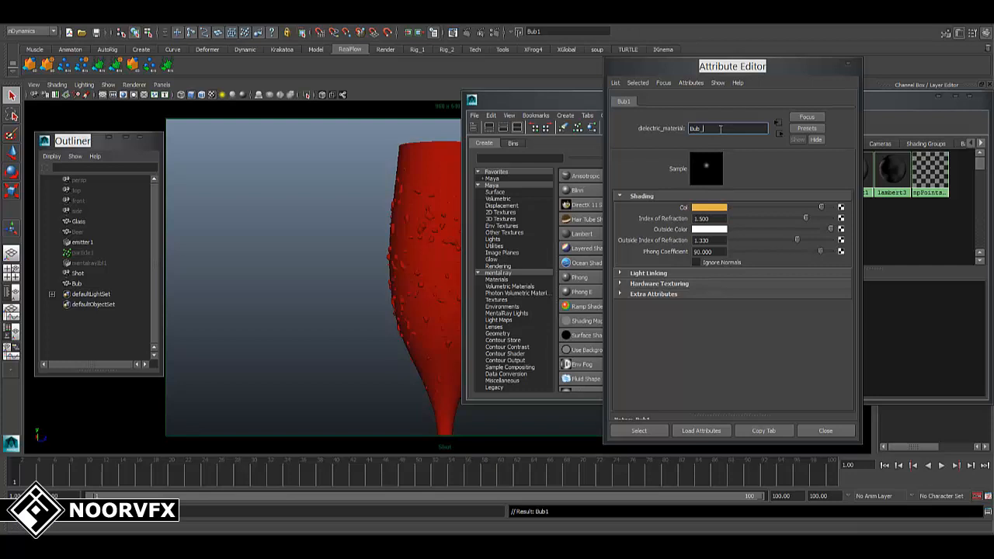
{"action": "type", "text": "Mtl"}
{"action": "key", "text": "Return"}
Set Bub_Mtl's Index of Refraction to 1.4 and its Phong Coefficient to 70, and close the Attribute Editor.
{"action": "left_click", "coordinate": [718, 239]}
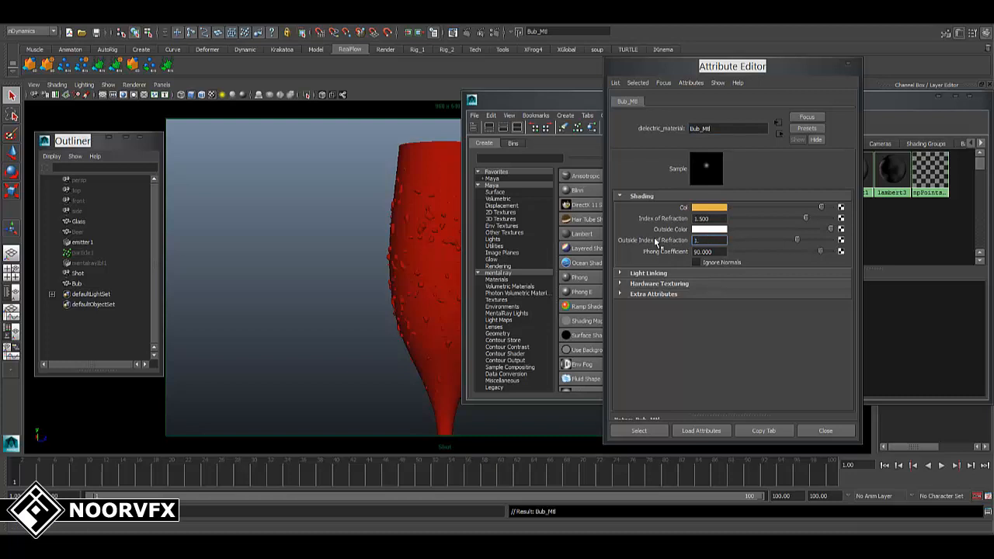
{"action": "left_click", "coordinate": [711, 219]}
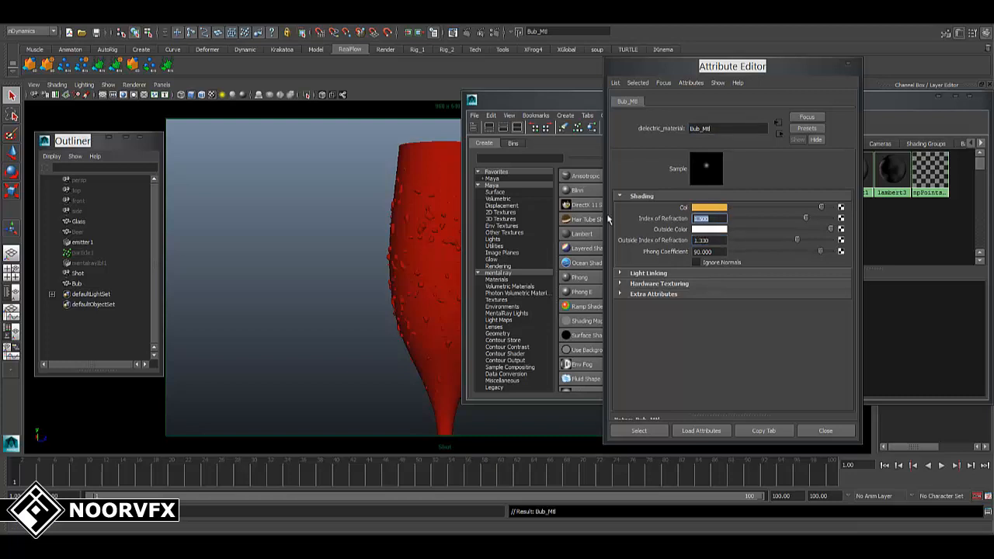
{"action": "key", "text": "Return"}
{"action": "left_click_drag", "start_coordinate": [720, 218], "coordinate": [619, 218]}
{"action": "type", "text": "1.4"}
{"action": "key", "text": "Return"}
{"action": "left_click_drag", "start_coordinate": [709, 253], "coordinate": [594, 250]}
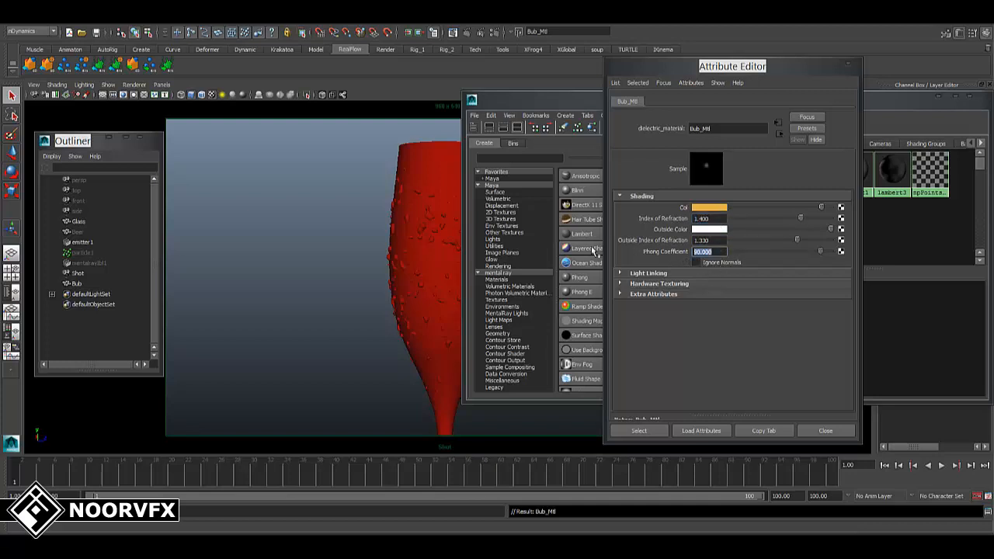
{"action": "type", "text": "70"}
{"action": "key", "text": "Return"}
{"action": "left_click", "coordinate": [821, 432]}
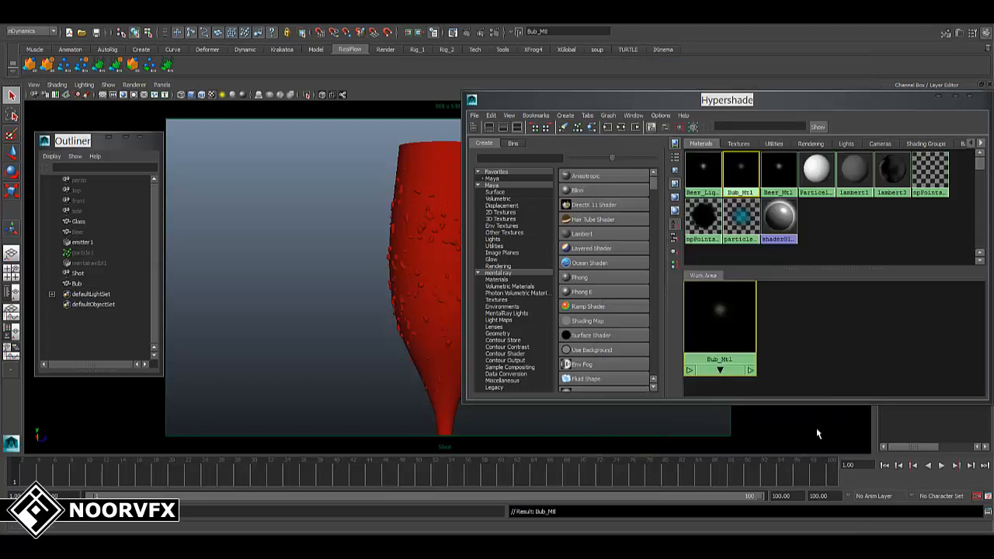
Assign Bub_Mtl to the Bub mesh and close the Hypershade.
{"action": "left_click", "coordinate": [430, 220]}
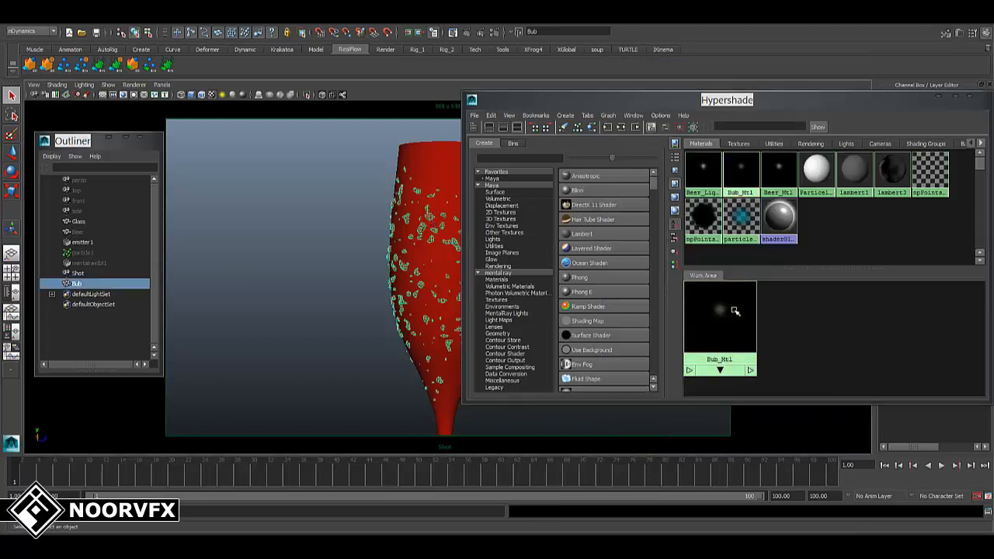
{"action": "right_click_drag", "start_coordinate": [719, 314], "coordinate": [714, 281]}
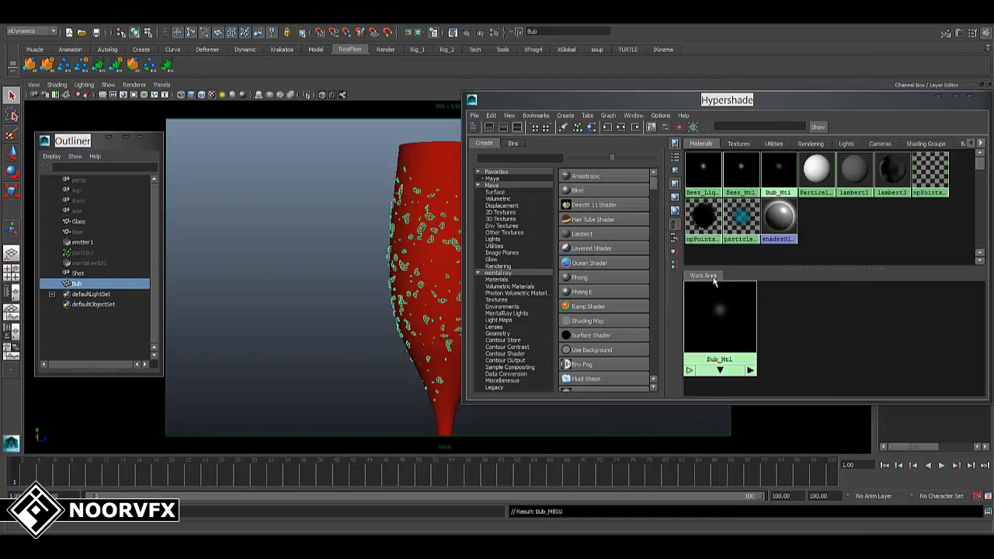
{"action": "left_click", "coordinate": [969, 100]}
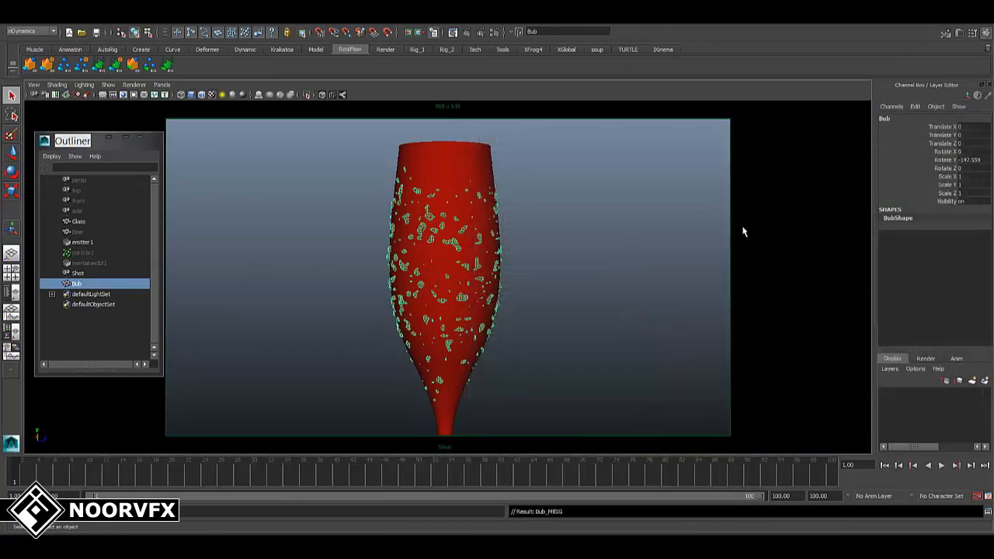
Keep the current image, render frame 1 with the new bubble material, compare the two renders and close the Render View.
{"action": "left_click", "coordinate": [477, 214]}
{"action": "left_click", "coordinate": [454, 34]}
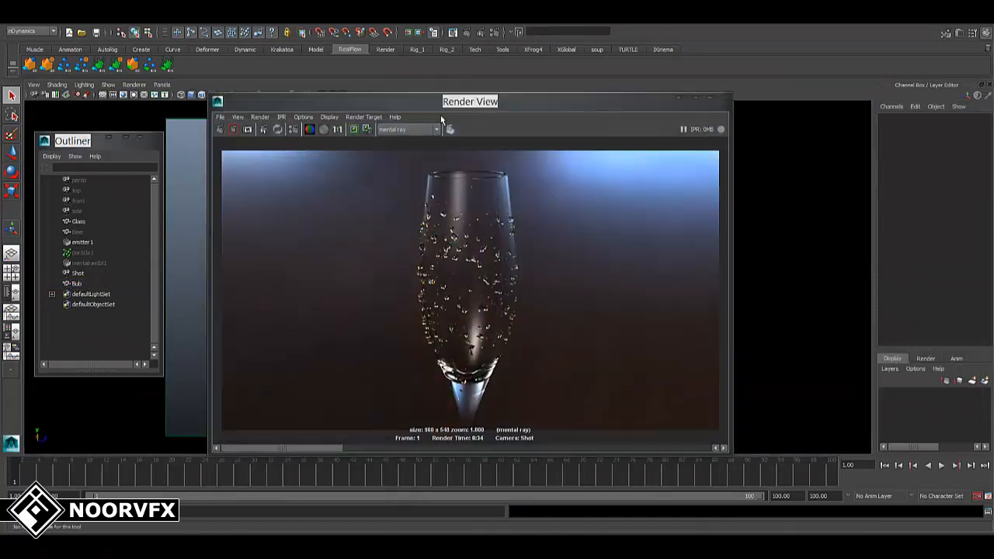
{"action": "left_click", "coordinate": [351, 133]}
{"action": "left_click", "coordinate": [222, 134]}
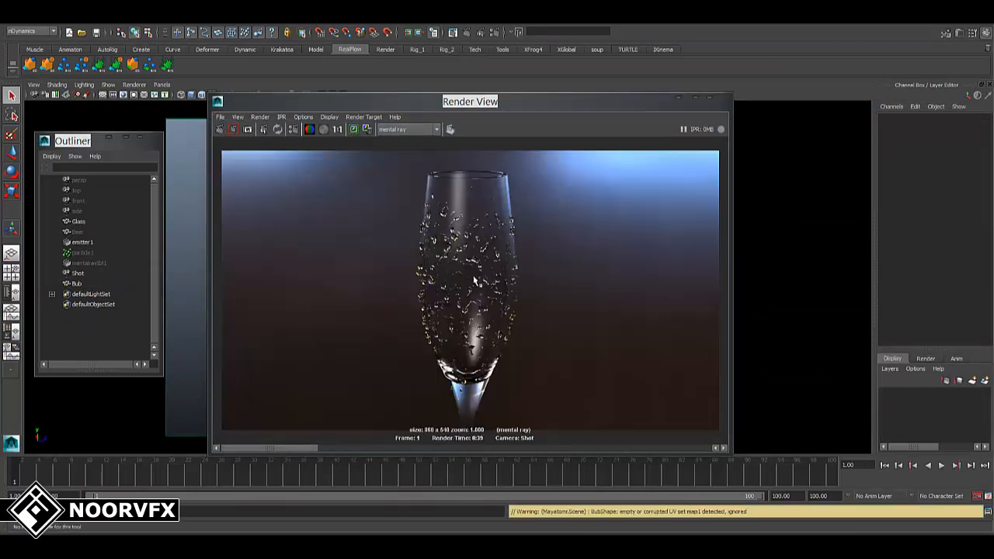
{"action": "left_click_drag", "start_coordinate": [303, 449], "coordinate": [271, 450]}
{"action": "left_click", "coordinate": [710, 99]}
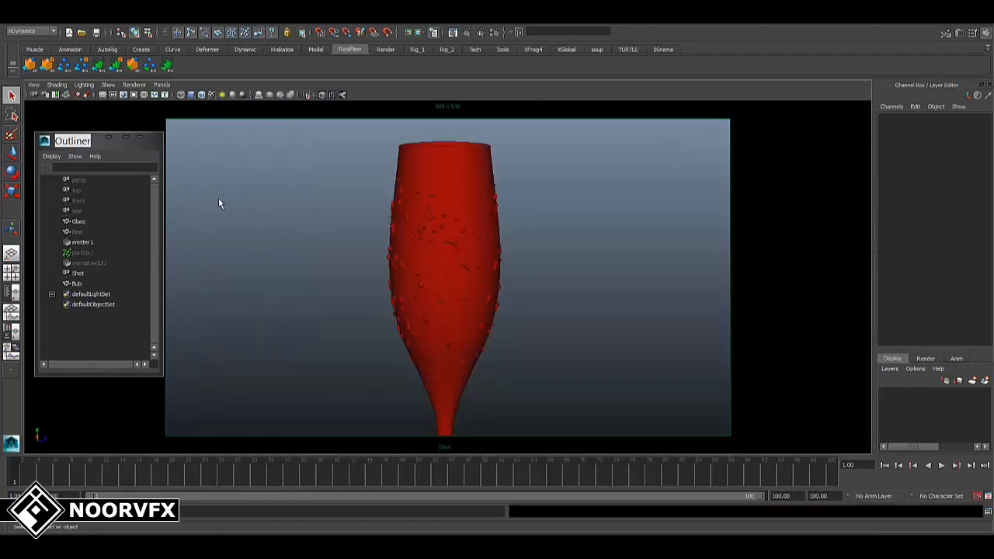
Unhide the Beer mesh, preview the animation briefly and return to frame 1.
{"action": "left_click", "coordinate": [81, 230]}
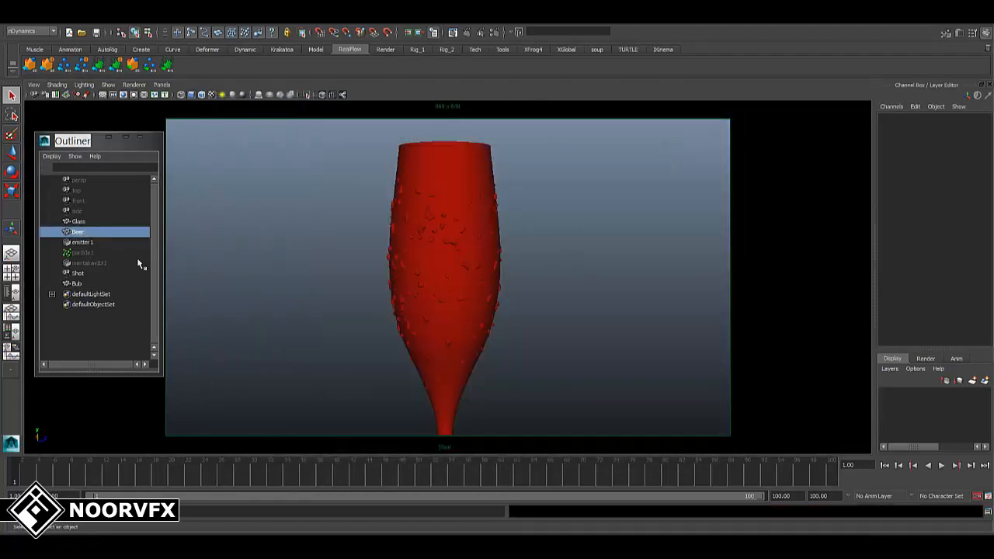
{"action": "key", "text": "shift+h"}
{"action": "left_click", "coordinate": [524, 263]}
{"action": "key", "text": "alt+v"}
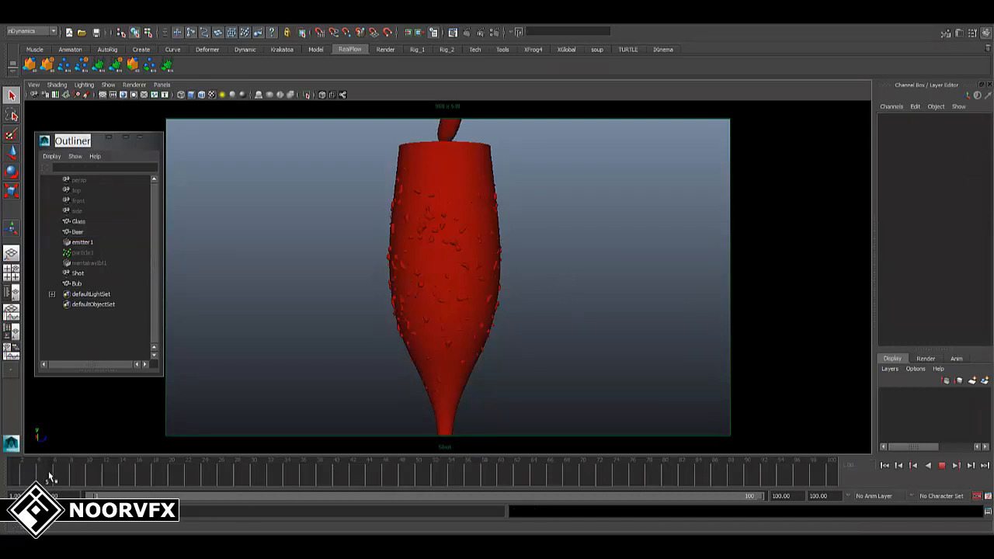
{"action": "left_click_drag", "start_coordinate": [95, 474], "coordinate": [2, 478]}
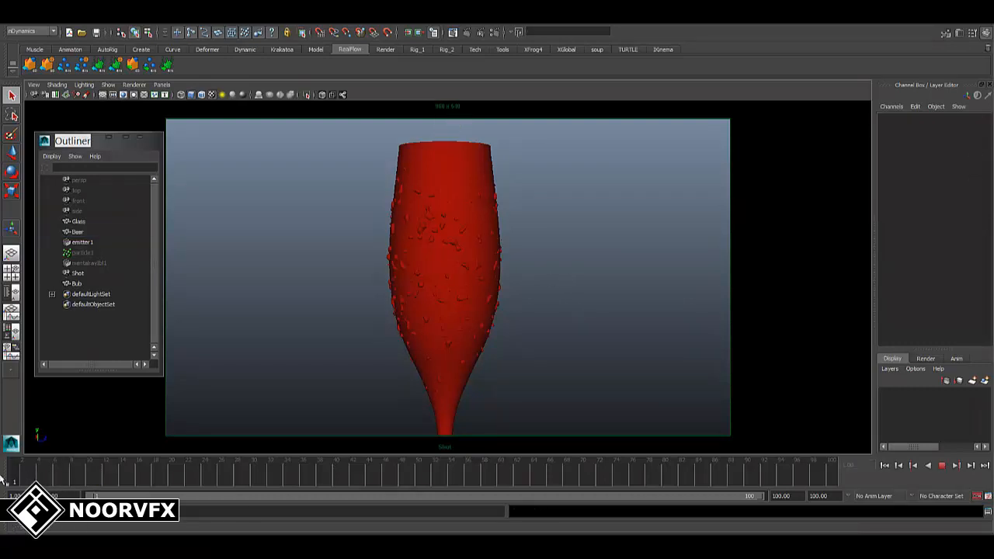
Unhide particle1 and play the animation in wireframe display, stopping at frame 50.
{"action": "left_click", "coordinate": [76, 253]}
{"action": "left_click", "coordinate": [753, 273]}
{"action": "key", "text": "4"}
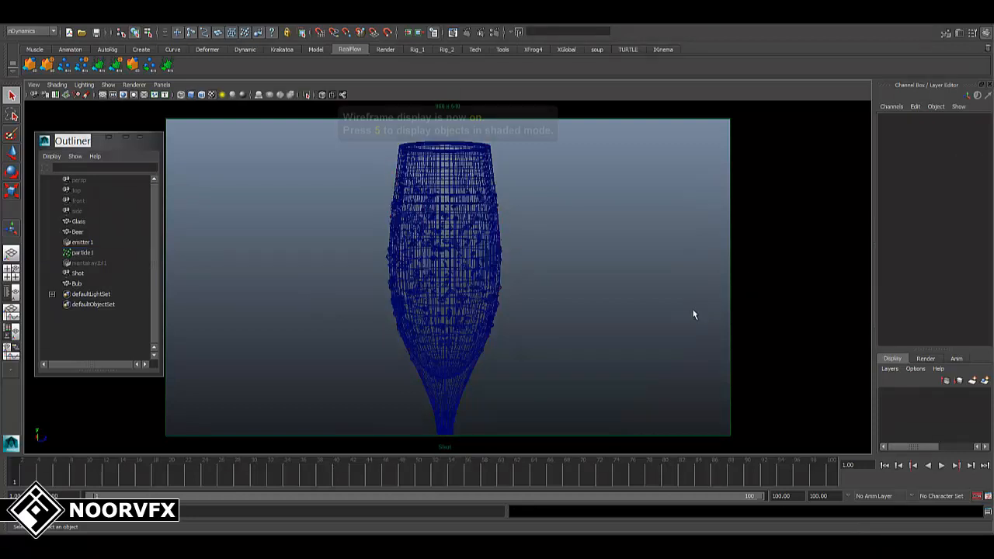
{"action": "key", "text": "alt+v"}
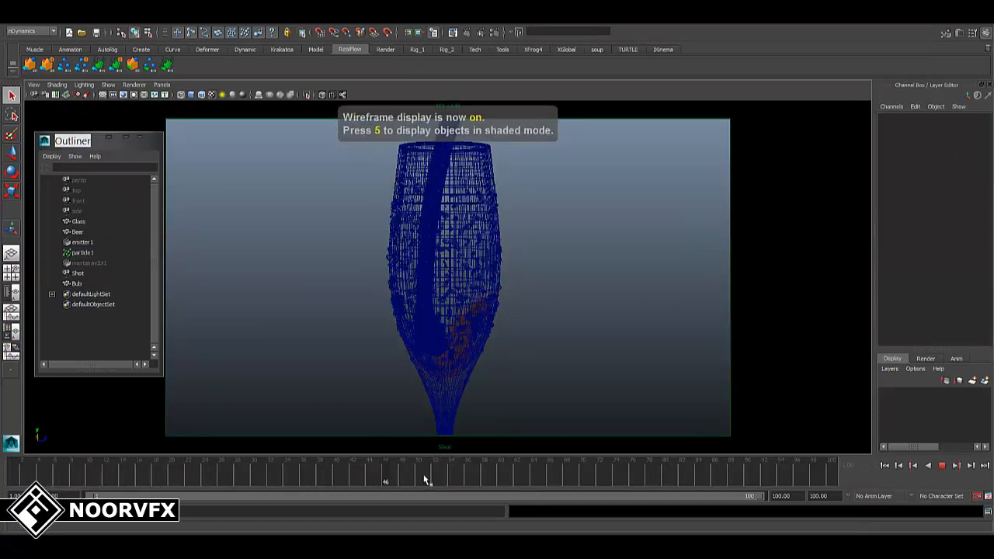
{"action": "key", "text": "alt+v"}
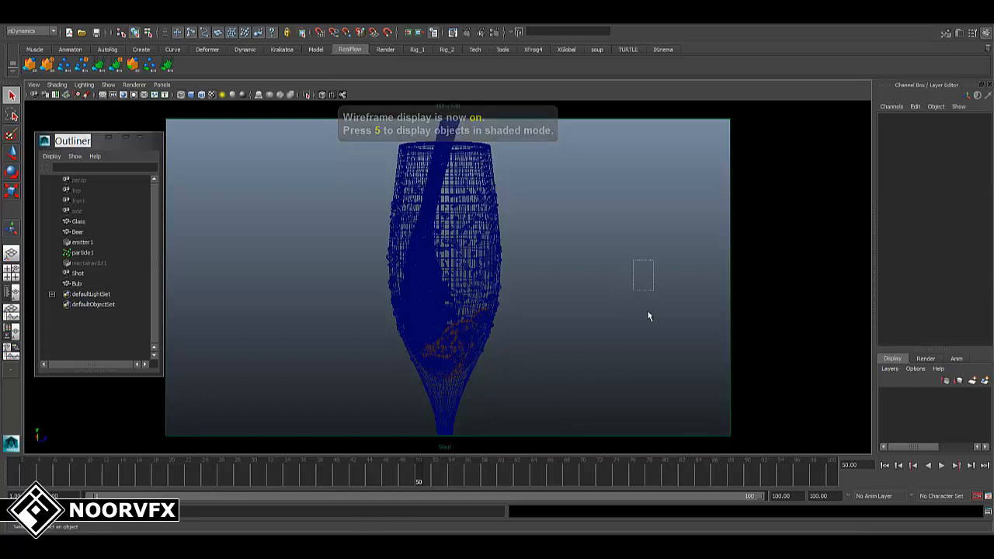
Render frame 50 in the Render View and compare it with the previously kept images.
{"action": "left_click", "coordinate": [452, 33]}
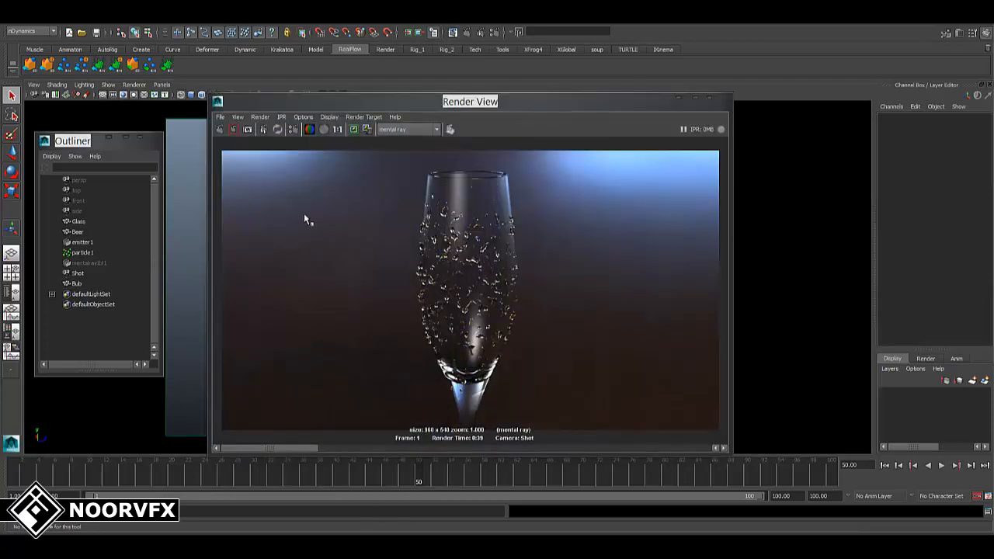
{"action": "left_click", "coordinate": [219, 130]}
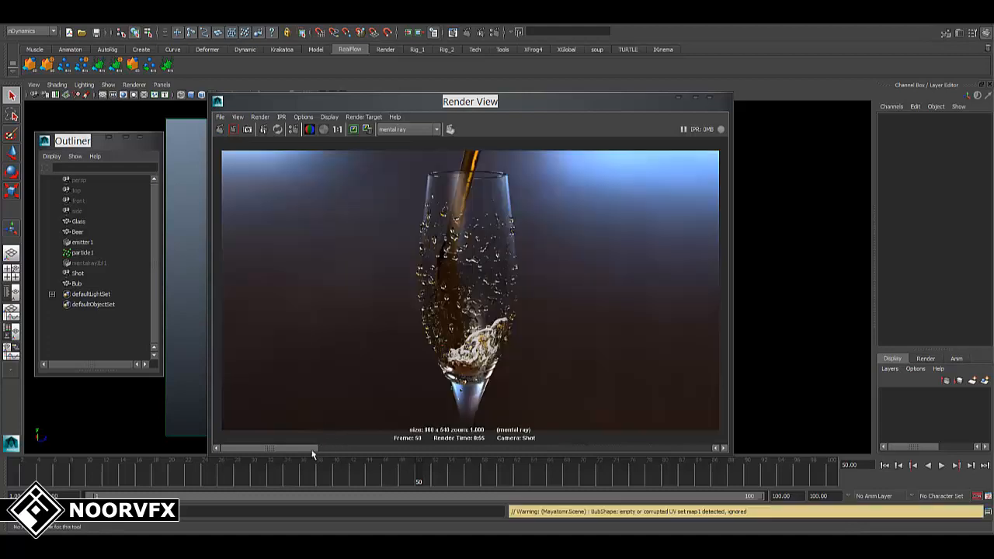
{"action": "left_click", "coordinate": [345, 448]}
{"action": "left_click", "coordinate": [304, 448]}
{"action": "left_click", "coordinate": [364, 447]}
{"action": "left_click", "coordinate": [303, 448]}
{"action": "left_click", "coordinate": [368, 447]}
{"action": "left_click", "coordinate": [310, 448]}
Examine the frame 50 render up close in colour and alpha, then close it and return to shaded display.
{"action": "scroll", "coordinate": [427, 252], "scroll_direction": "up", "scroll_amount": 4}
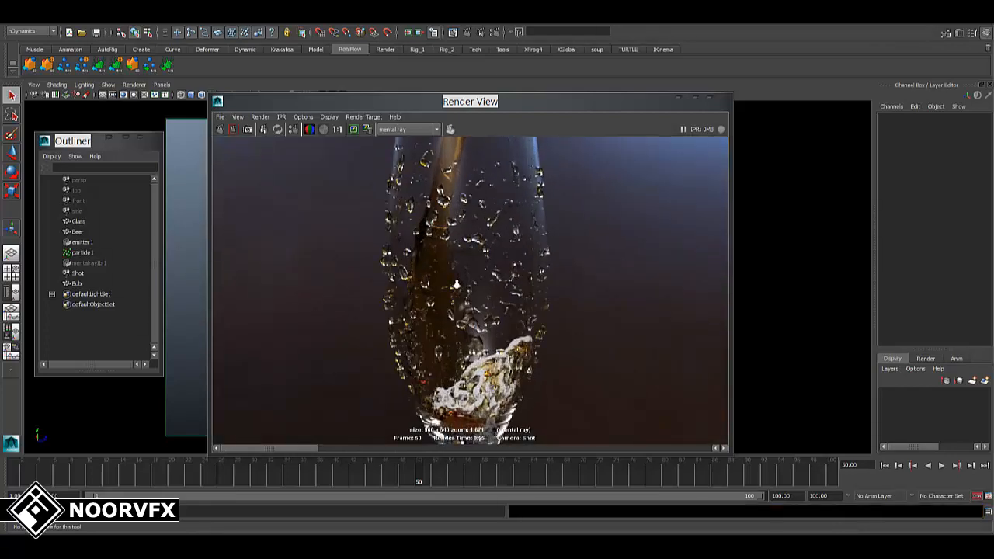
{"action": "left_click", "coordinate": [323, 131]}
{"action": "scroll", "coordinate": [537, 312], "scroll_direction": "down", "scroll_amount": 5}
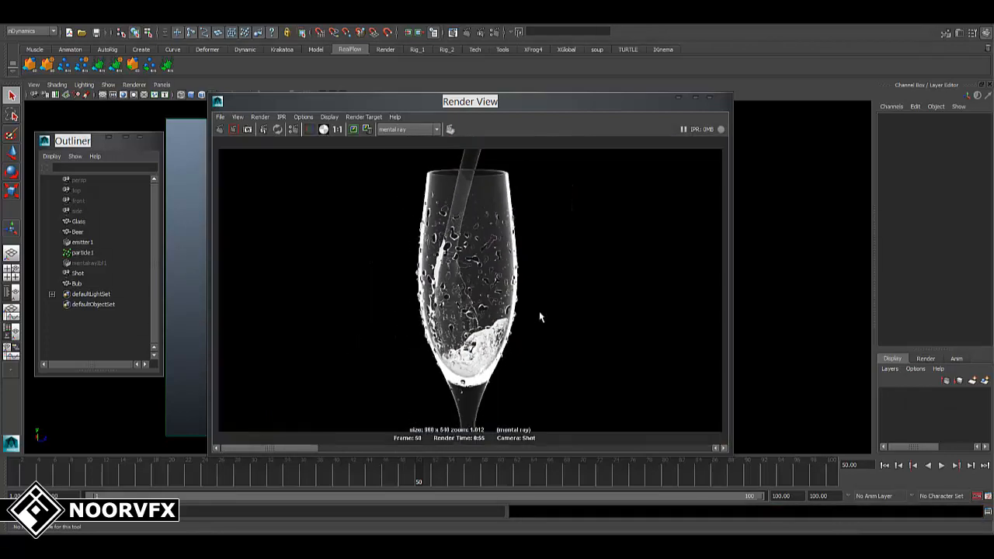
{"action": "scroll", "coordinate": [539, 312], "scroll_direction": "up", "scroll_amount": 2}
{"action": "left_click", "coordinate": [309, 129]}
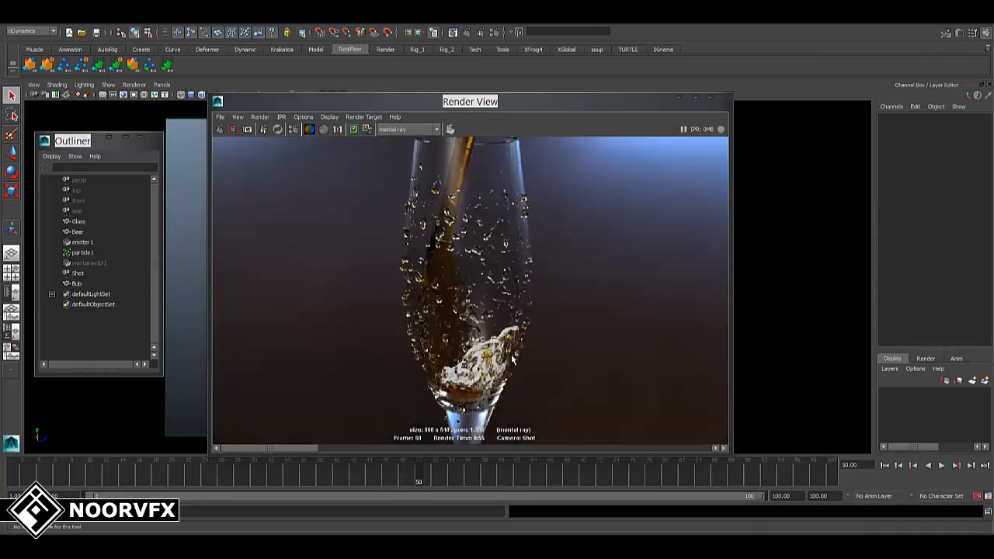
{"action": "right_click_drag", "start_coordinate": [512, 359], "coordinate": [691, 357], "text": "alt"}
{"action": "middle_click_drag", "start_coordinate": [630, 434], "coordinate": [636, 264], "text": "alt"}
{"action": "right_click_drag", "start_coordinate": [636, 350], "coordinate": [194, 256], "text": "alt"}
{"action": "middle_click_drag", "start_coordinate": [504, 295], "coordinate": [484, 301], "text": "alt"}
{"action": "right_click_drag", "start_coordinate": [485, 302], "coordinate": [507, 307], "text": "alt"}
{"action": "middle_click_drag", "start_coordinate": [507, 307], "coordinate": [526, 291], "text": "alt"}
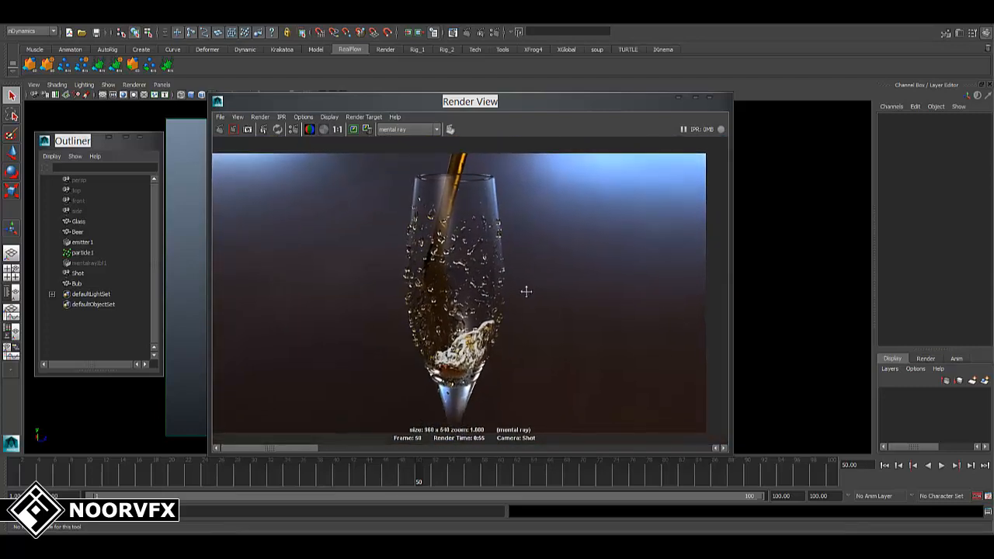
{"action": "left_click", "coordinate": [709, 99]}
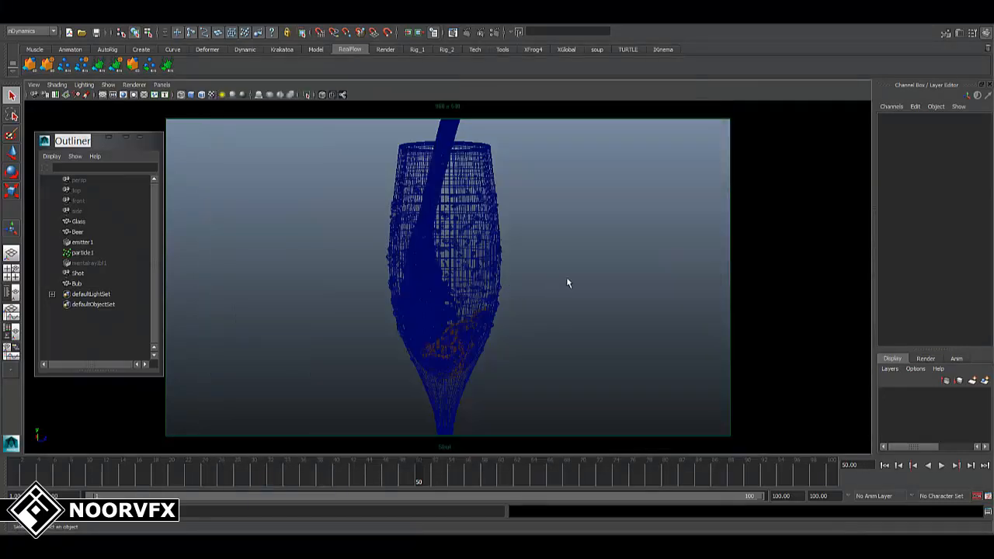
{"action": "key", "text": "5"}
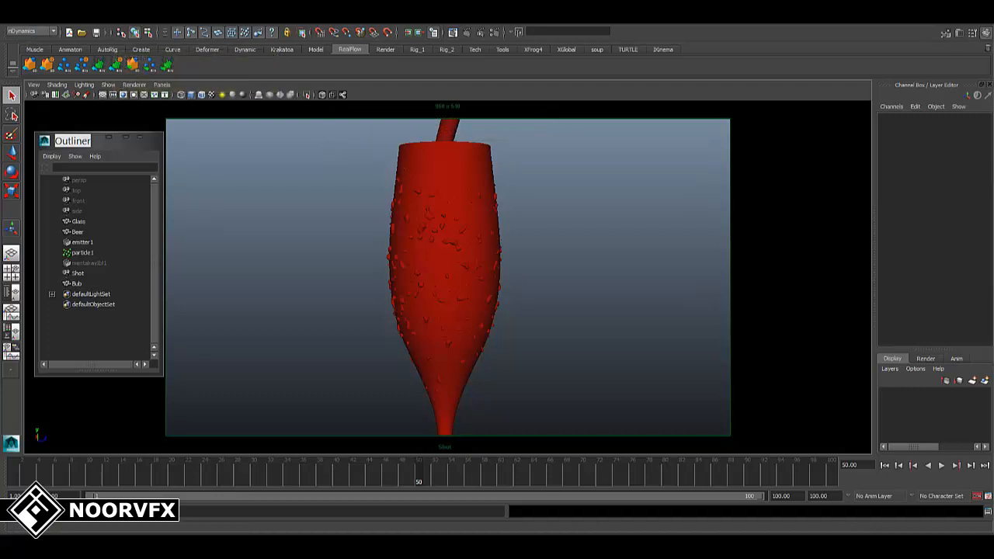
Save the scene as a new version named Beer_RF_V05.mb in the scenes folder.
{"action": "left_click", "coordinate": [10, 28]}
{"action": "left_click", "coordinate": [46, 66]}
{"action": "left_click", "coordinate": [352, 224]}
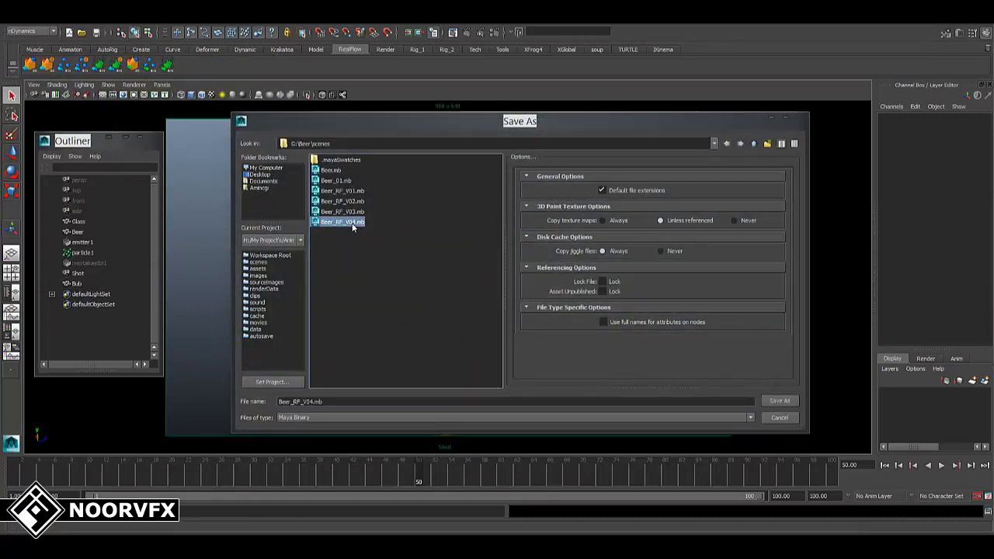
{"action": "left_click", "coordinate": [305, 402]}
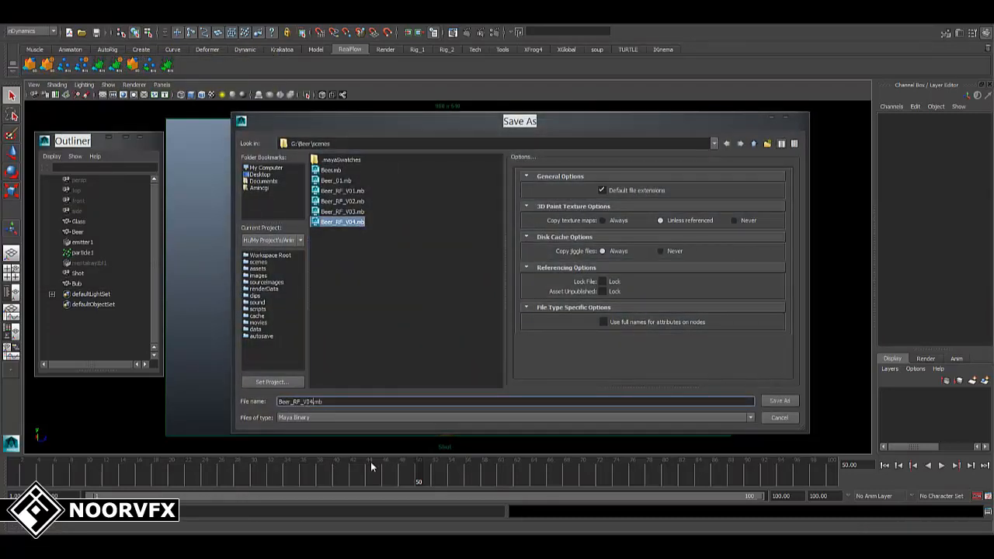
{"action": "key", "text": "BackSpace"}
{"action": "type", "text": "5"}
{"action": "key", "text": "Return"}
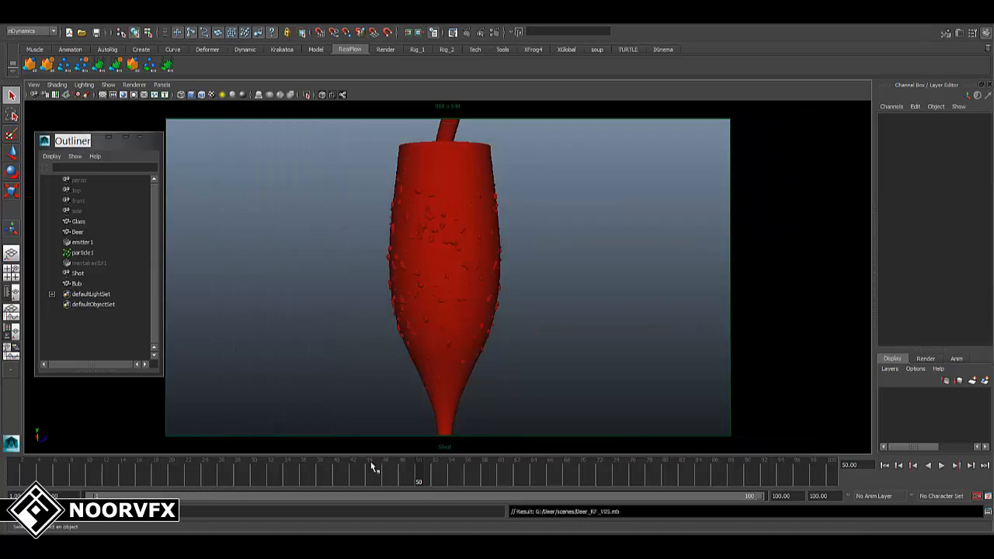
Unhide the mentalrayIbl1 image-based lighting node from the Outliner.
{"action": "left_click", "coordinate": [470, 155]}
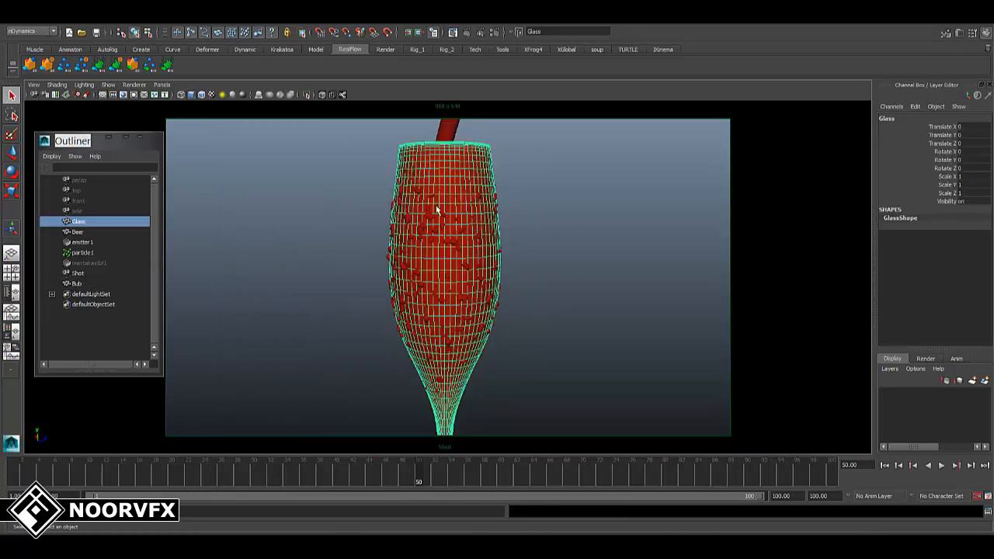
{"action": "left_click_drag", "start_coordinate": [78, 231], "coordinate": [89, 263]}
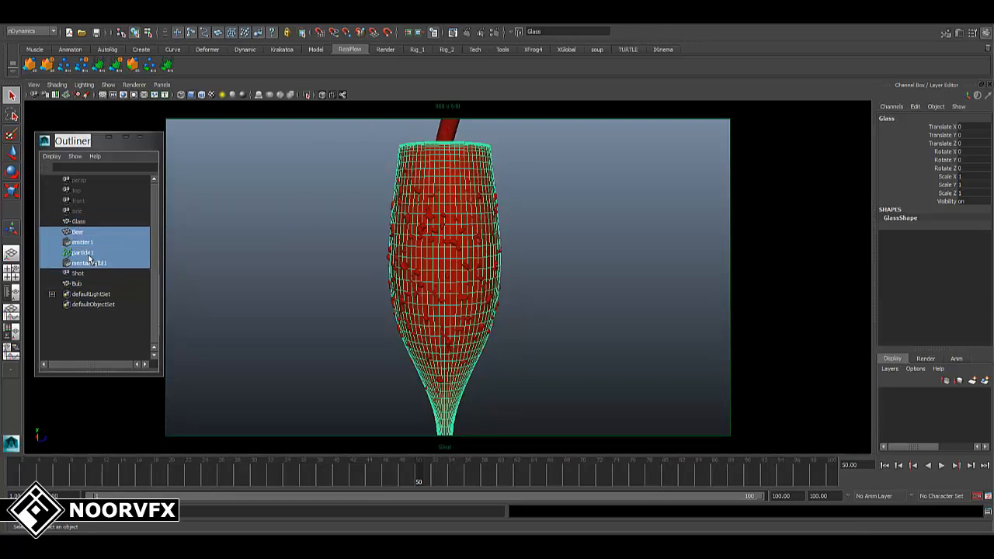
{"action": "left_click", "coordinate": [77, 231]}
{"action": "left_click", "coordinate": [87, 253], "text": "shift"}
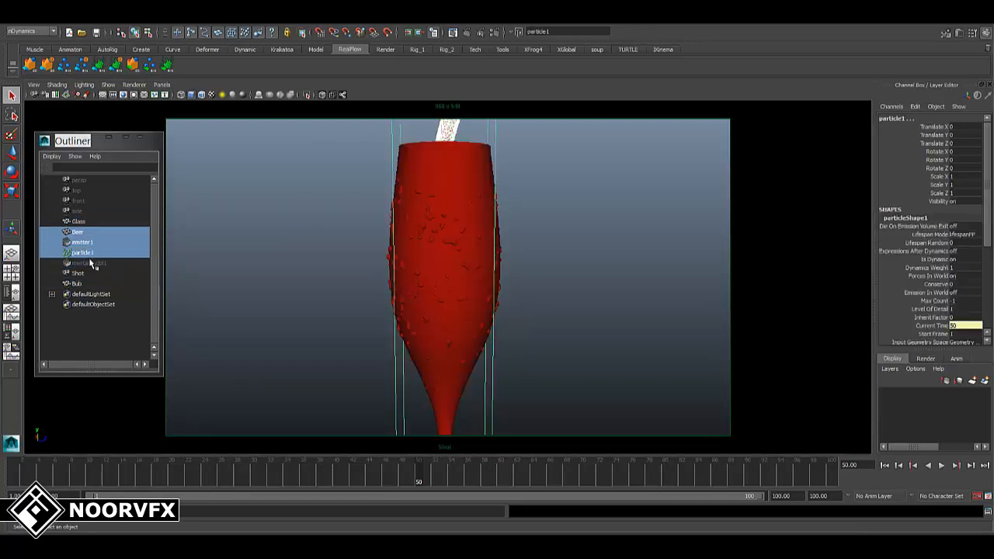
{"action": "left_click", "coordinate": [91, 262]}
{"action": "key", "text": "shift+h"}
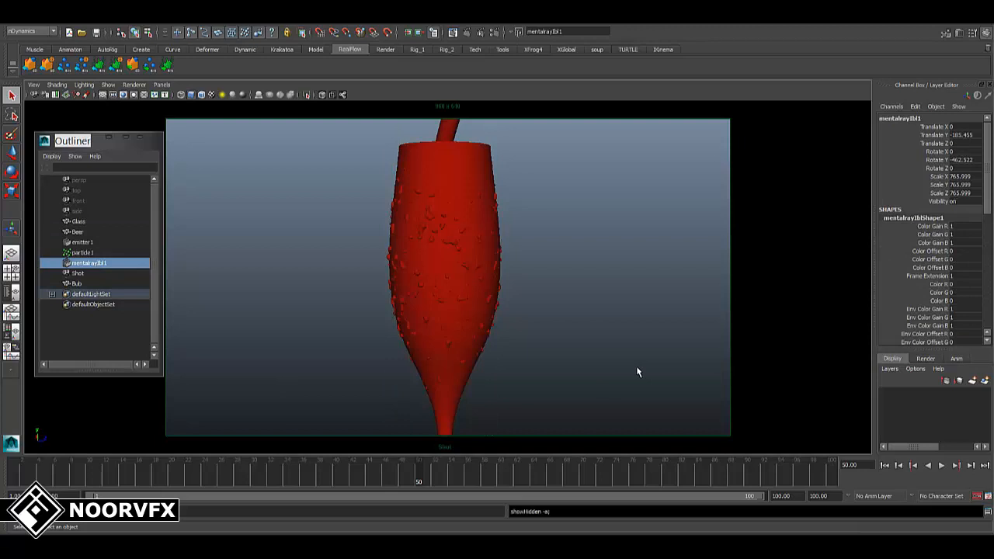
{"action": "left_click", "coordinate": [611, 366]}
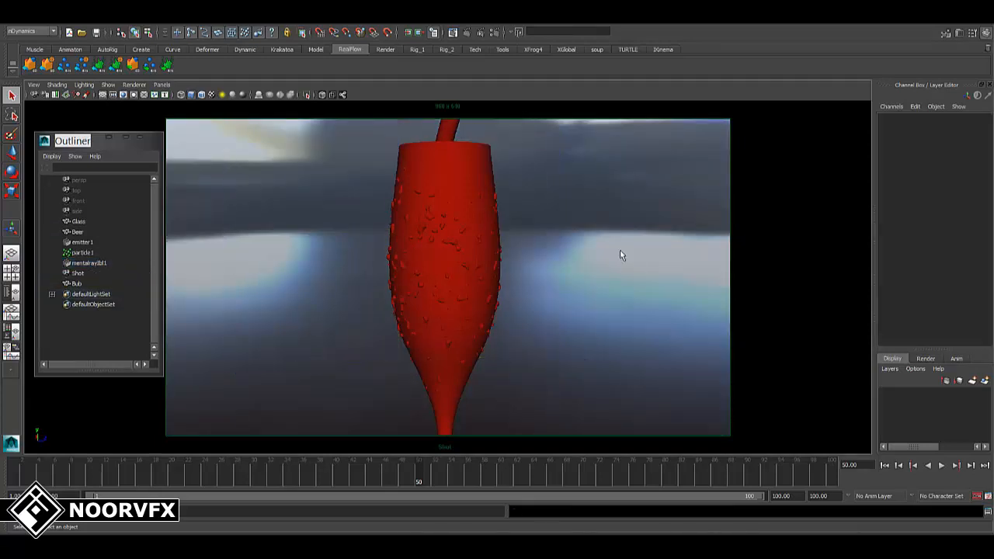
Hide Beer, emitter1, particle1 and Bub, moving Bub directly below Glass in the Outliner.
{"action": "left_click_drag", "start_coordinate": [88, 254], "coordinate": [83, 236]}
{"action": "key", "text": "ctrl+h"}
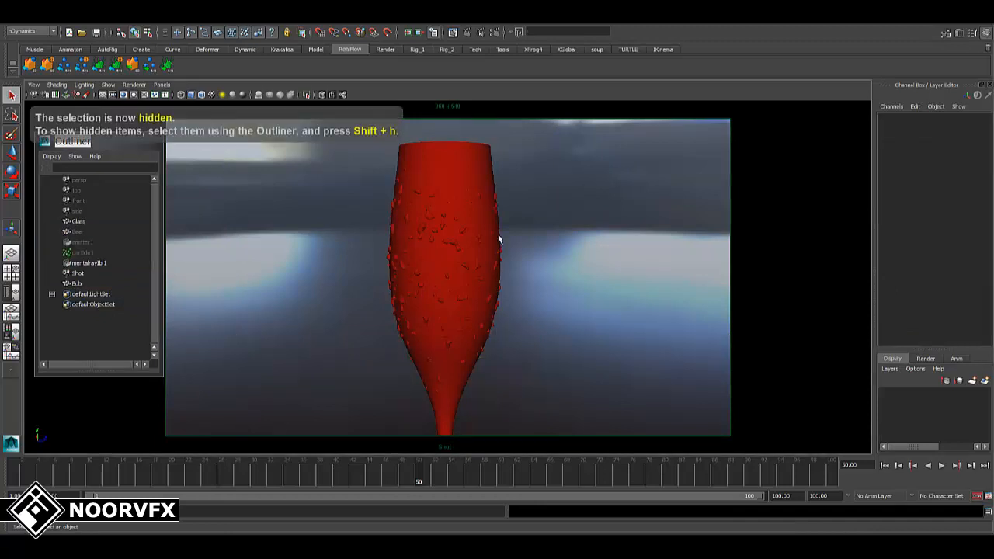
{"action": "left_click", "coordinate": [78, 283]}
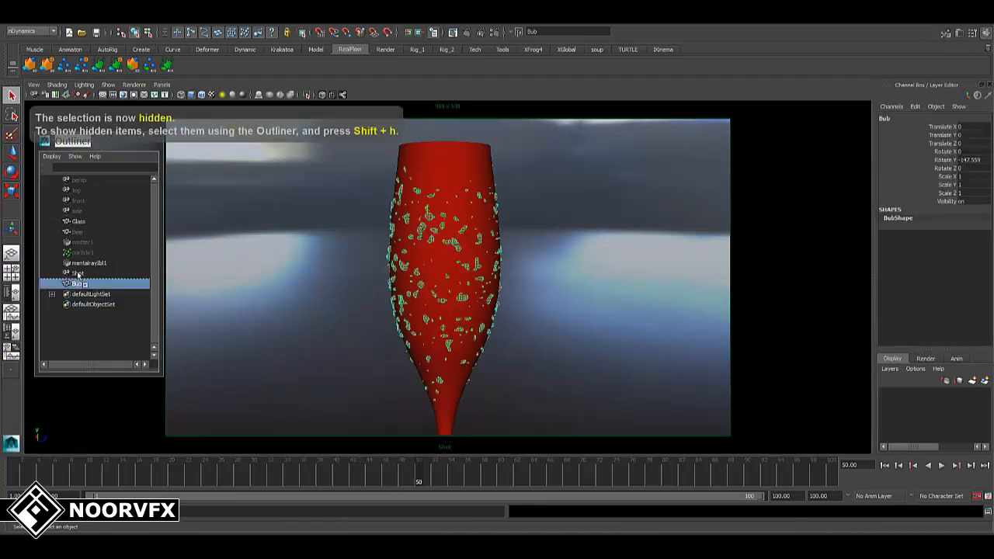
{"action": "middle_click_drag", "start_coordinate": [78, 283], "coordinate": [107, 239]}
{"action": "key", "text": "ctrl+h"}
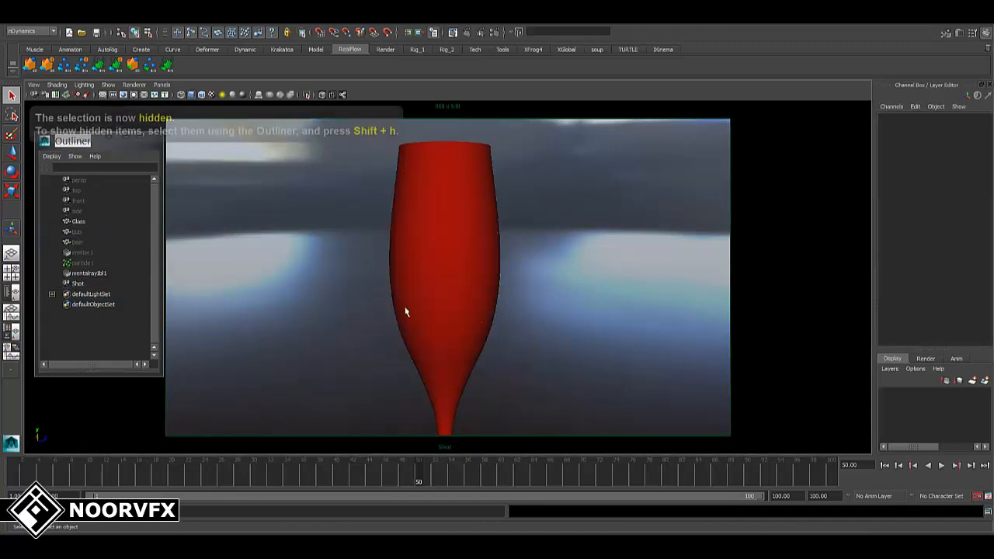
Keep the viewport in shaded display and rewind the timeline to frame 1.
{"action": "key", "text": "5"}
{"action": "key", "text": "4"}
{"action": "key", "text": "5"}
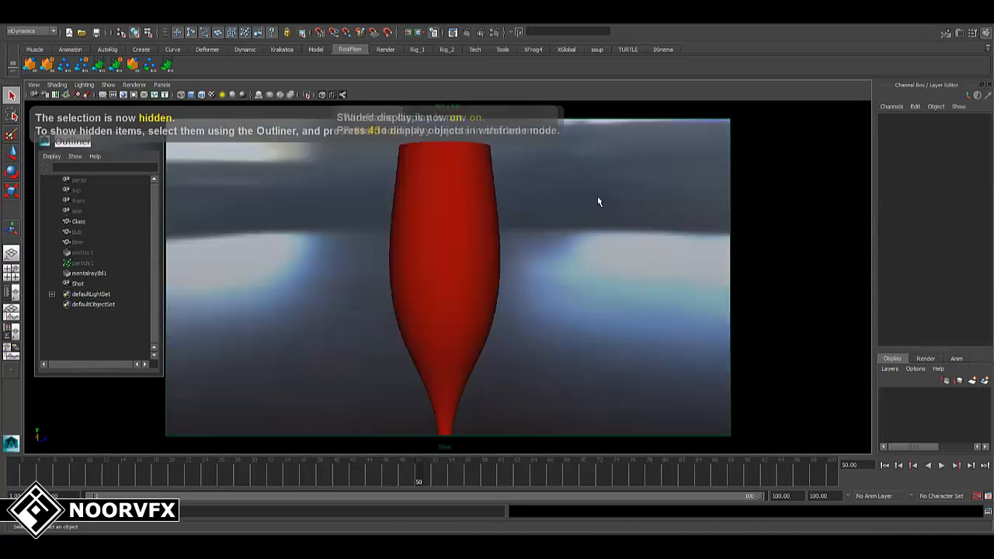
{"action": "left_click", "coordinate": [885, 465]}
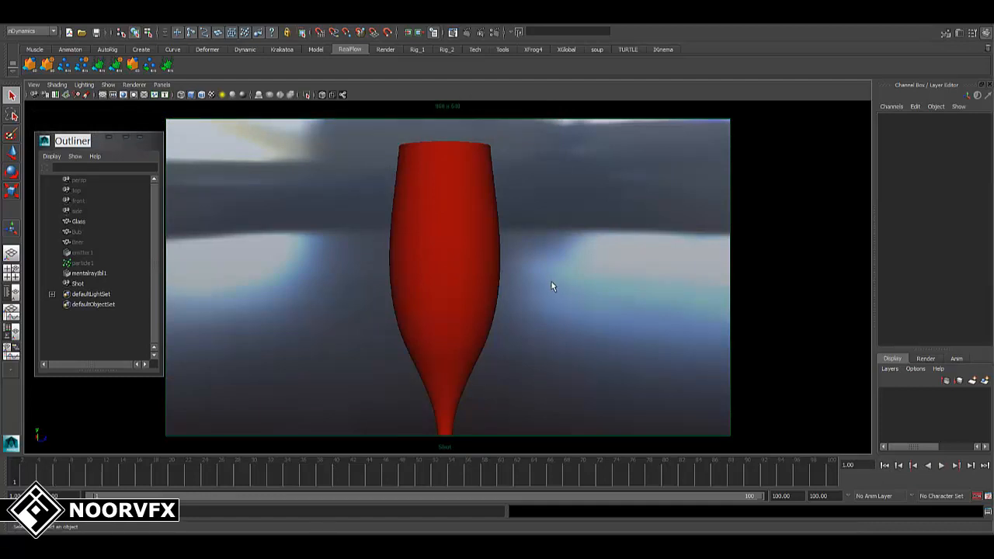
Open the Render Settings window and create a directional light in the scene.
{"action": "left_click", "coordinate": [495, 32]}
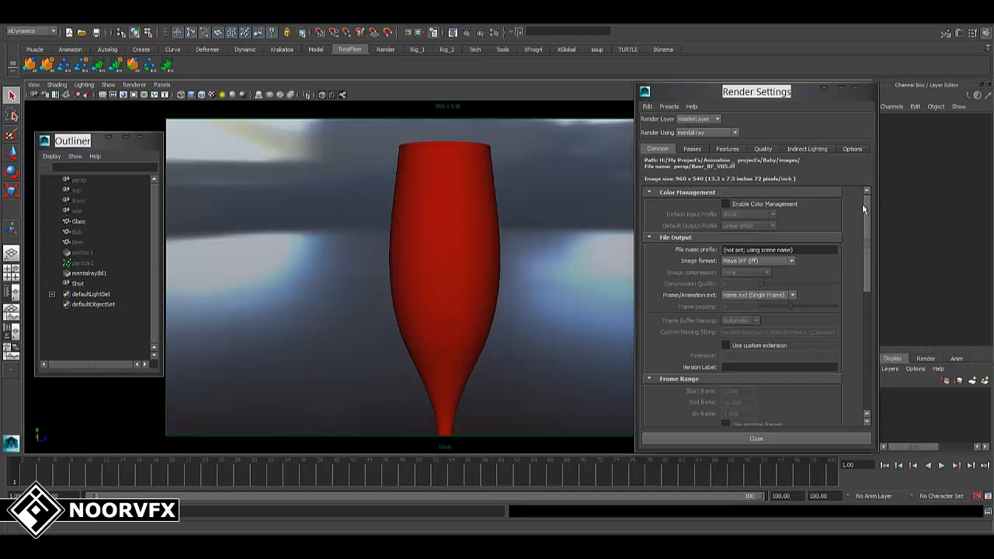
{"action": "left_click", "coordinate": [453, 32]}
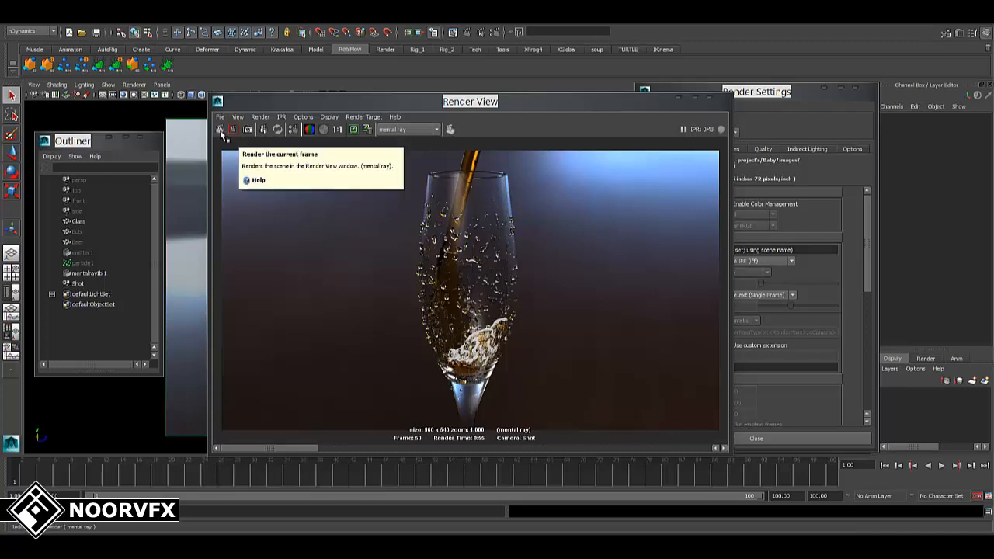
{"action": "left_click", "coordinate": [708, 102]}
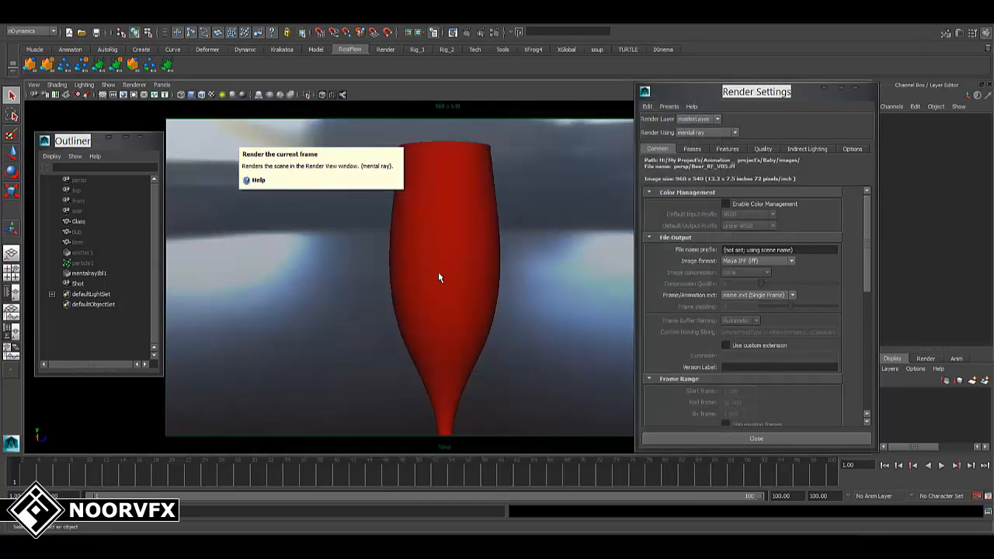
{"action": "left_click", "coordinate": [84, 29]}
{"action": "mouse_move", "coordinate": [76, 63]}
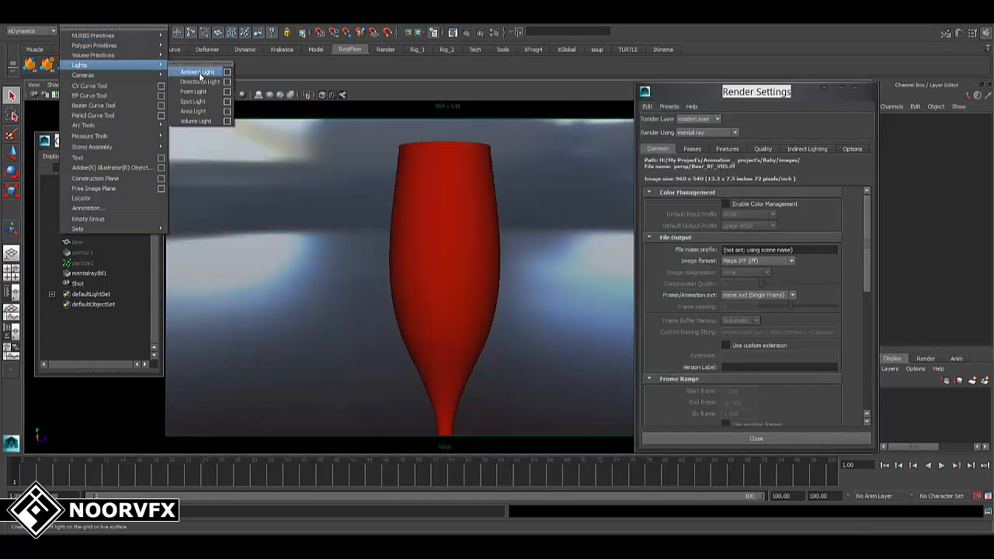
{"action": "left_click", "coordinate": [203, 83]}
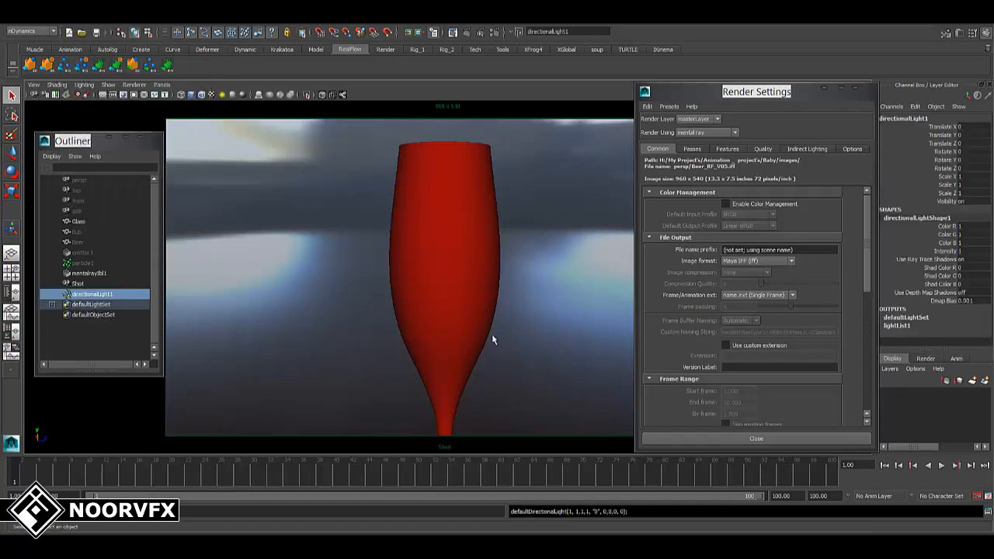
In the perspective view, enlarge the directional light to a scale of about 46 and place it in front of the glass, returning to the Shot camera.
{"action": "left_click", "coordinate": [857, 89]}
{"action": "key", "text": "w"}
{"action": "key", "text": "space"}
{"action": "left_click_drag", "start_coordinate": [559, 405], "coordinate": [561, 342]}
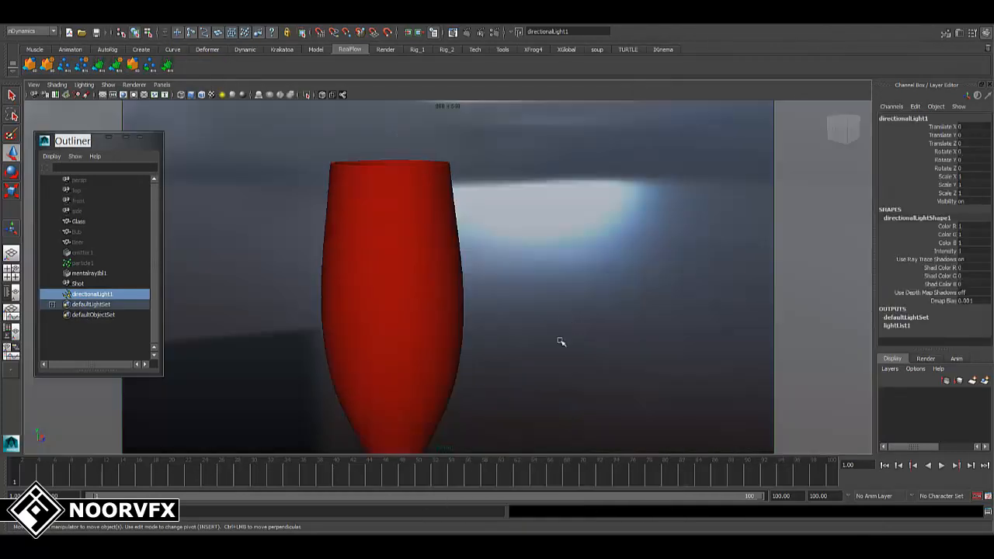
{"action": "scroll", "coordinate": [530, 372], "scroll_direction": "down", "scroll_amount": 10}
{"action": "left_click_drag", "start_coordinate": [528, 372], "coordinate": [399, 324], "text": "alt"}
{"action": "key", "text": "r"}
{"action": "key", "text": "w"}
{"action": "left_click", "coordinate": [162, 84]}
{"action": "mouse_move", "coordinate": [218, 94]}
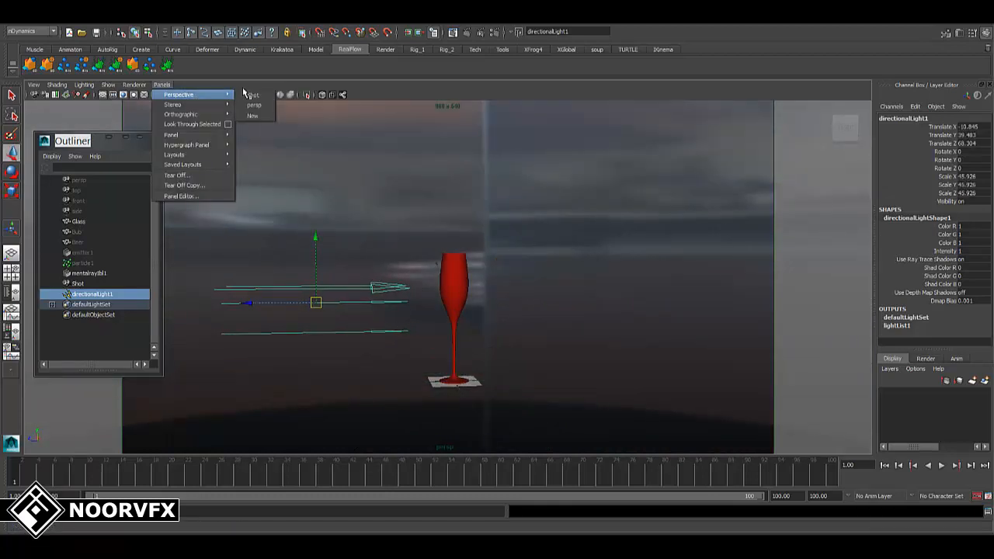
{"action": "left_click", "coordinate": [253, 95]}
{"action": "middle_click_drag", "start_coordinate": [628, 330], "coordinate": [569, 330]}
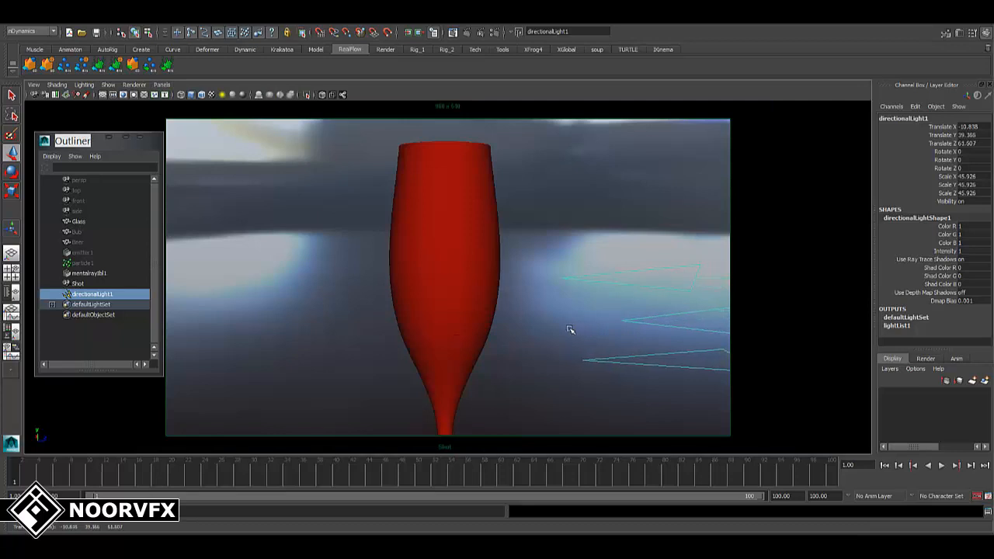
Rotate the directional light to about -10.6, -9.2, -3.3 so it aims at the glass, and return to the Shot camera.
{"action": "key", "text": "space"}
{"action": "left_click_drag", "start_coordinate": [587, 334], "coordinate": [682, 315]}
{"action": "key", "text": "e"}
{"action": "left_click_drag", "start_coordinate": [476, 308], "coordinate": [415, 298]}
{"action": "key", "text": "w"}
{"action": "left_click_drag", "start_coordinate": [485, 354], "coordinate": [554, 350], "text": "alt"}
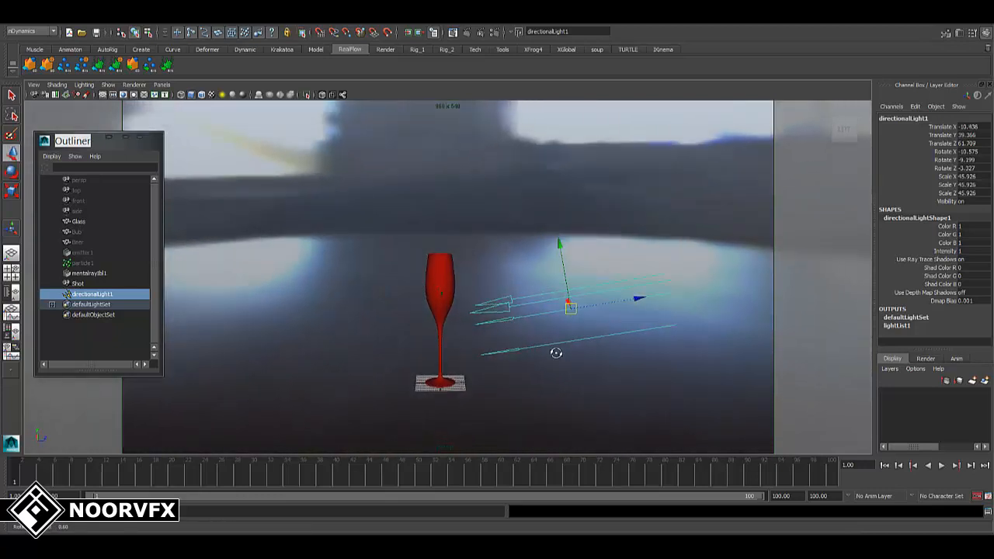
{"action": "left_click", "coordinate": [162, 85]}
{"action": "mouse_move", "coordinate": [218, 94]}
{"action": "left_click", "coordinate": [249, 106]}
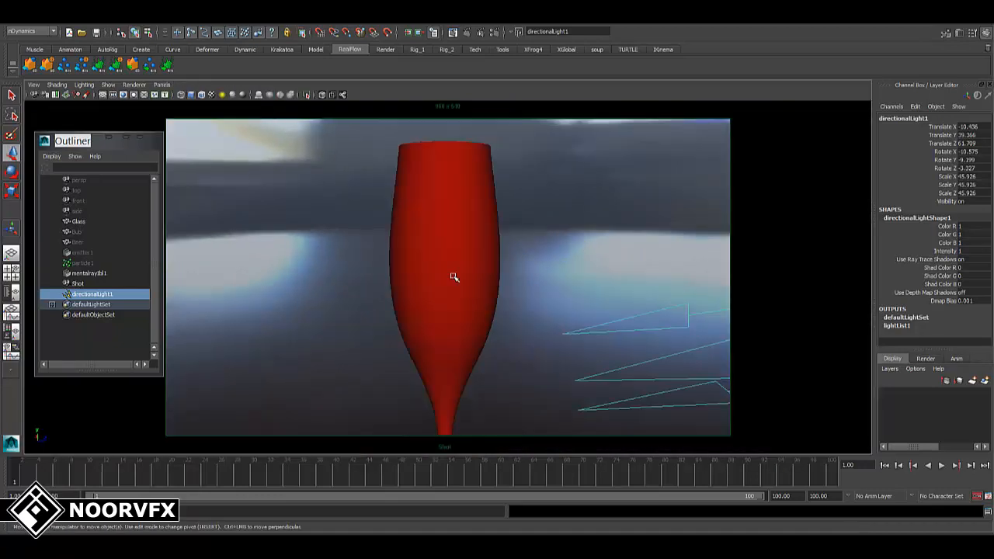
Render the glass through the Shot camera and compare the result with the previously kept renders.
{"action": "left_click", "coordinate": [465, 32]}
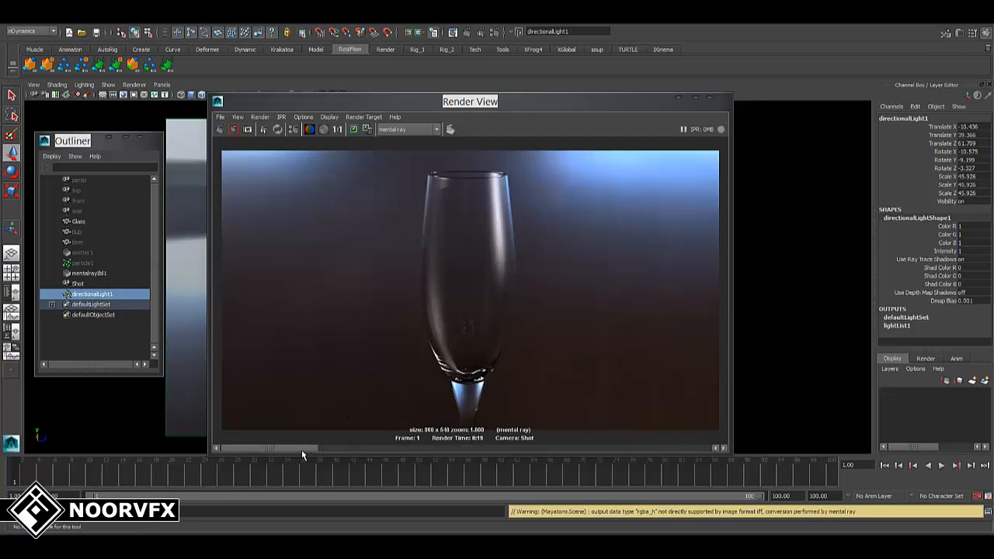
{"action": "left_click_drag", "start_coordinate": [301, 450], "coordinate": [274, 452]}
{"action": "left_click", "coordinate": [340, 450]}
{"action": "left_click", "coordinate": [312, 451]}
{"action": "left_click", "coordinate": [330, 451]}
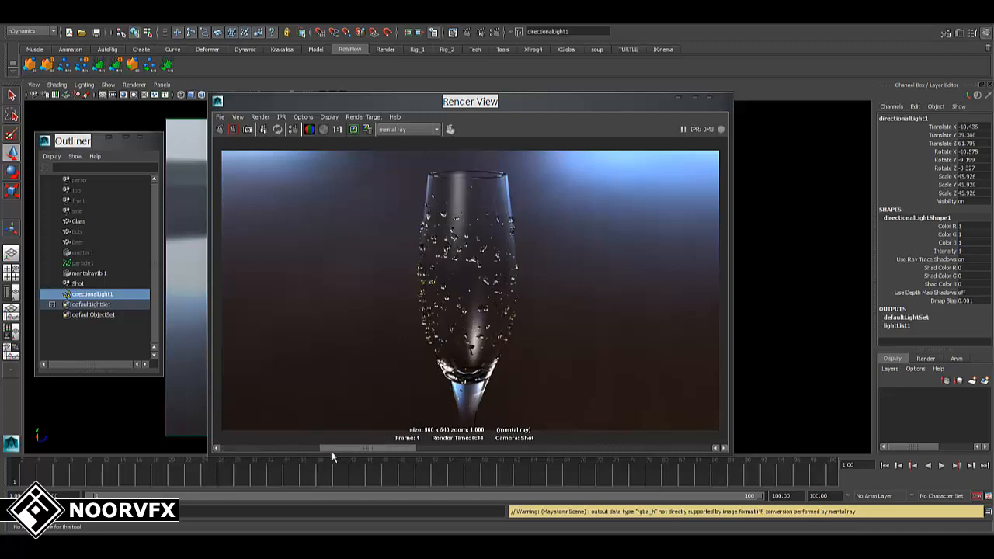
{"action": "left_click", "coordinate": [313, 451]}
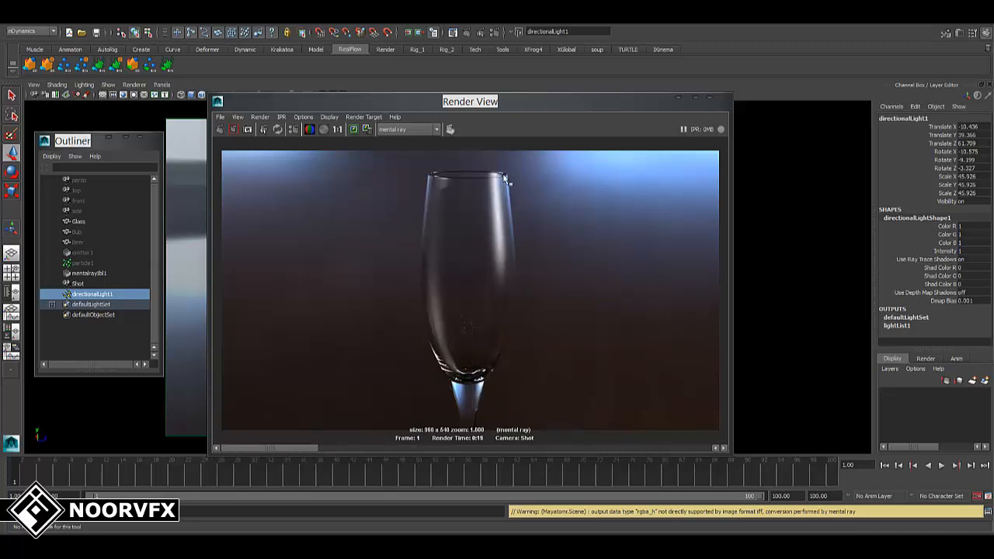
Move the directional light to about 0.5, 37.8, 61.1, rotate it to about -13.6, 3.1, -8, and return to the Shot camera.
{"action": "left_click", "coordinate": [713, 98]}
{"action": "key", "text": "e"}
{"action": "key", "text": "space"}
{"action": "left_click_drag", "start_coordinate": [691, 355], "coordinate": [688, 260]}
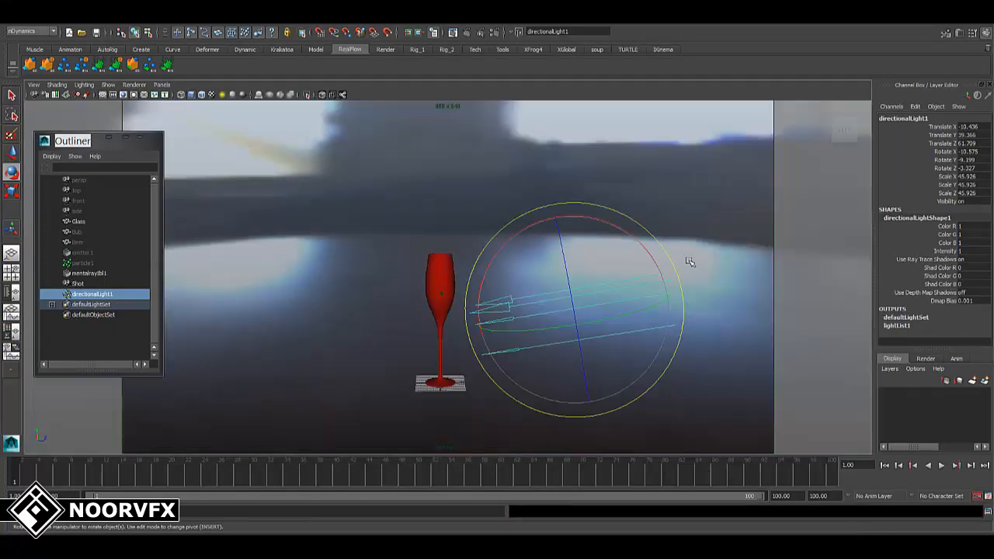
{"action": "left_click_drag", "start_coordinate": [612, 306], "coordinate": [519, 343], "text": "alt"}
{"action": "key", "text": "w"}
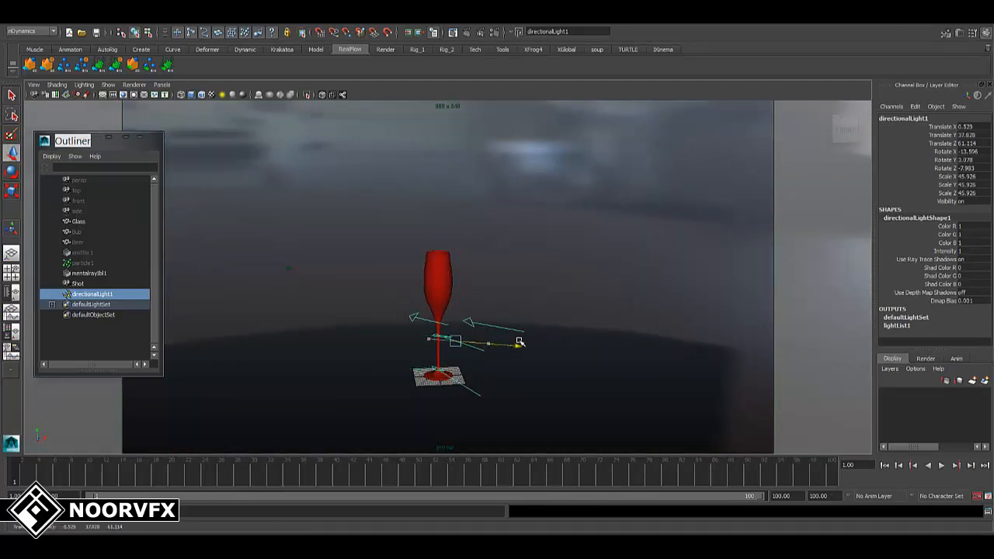
{"action": "left_click", "coordinate": [161, 84]}
{"action": "left_click", "coordinate": [254, 99]}
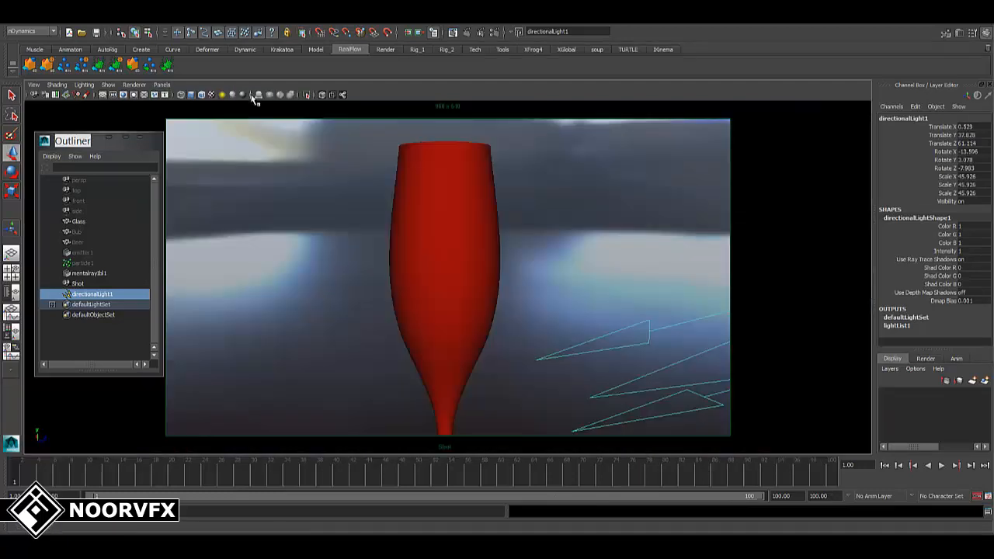
Render the glass again with the adjusted light and compare it with the earlier kept renders.
{"action": "left_click", "coordinate": [452, 34]}
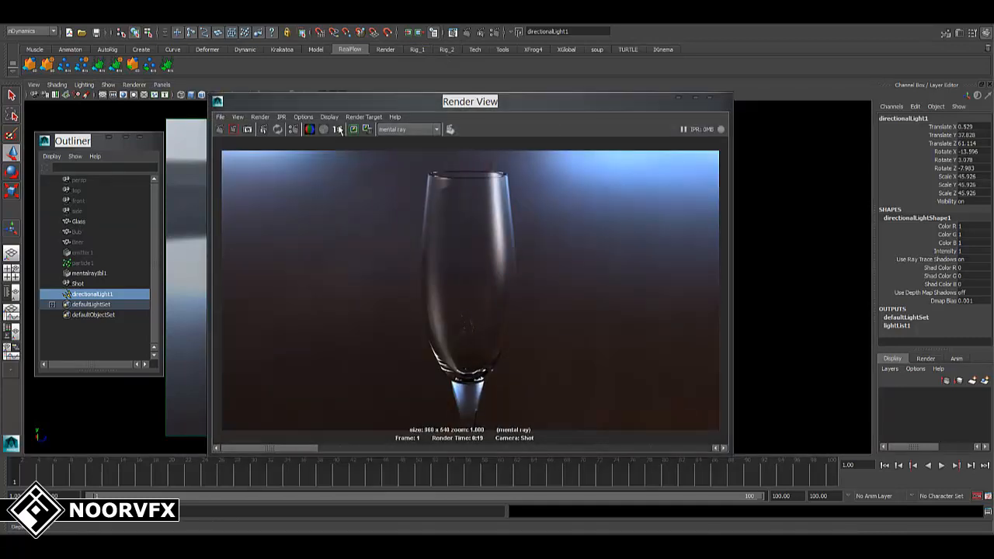
{"action": "left_click", "coordinate": [220, 129]}
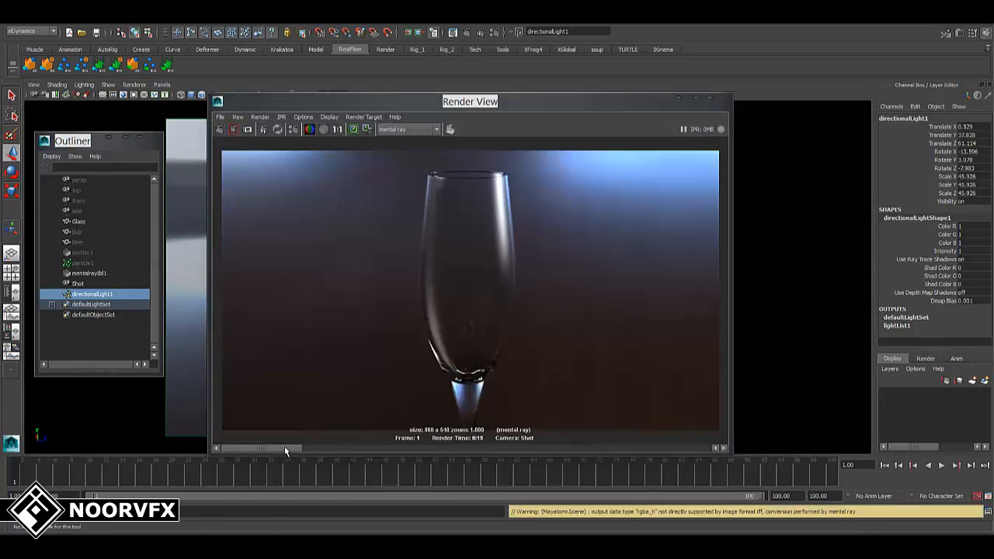
{"action": "left_click_drag", "start_coordinate": [284, 449], "coordinate": [236, 448]}
{"action": "left_click_drag", "start_coordinate": [469, 103], "coordinate": [489, 98]}
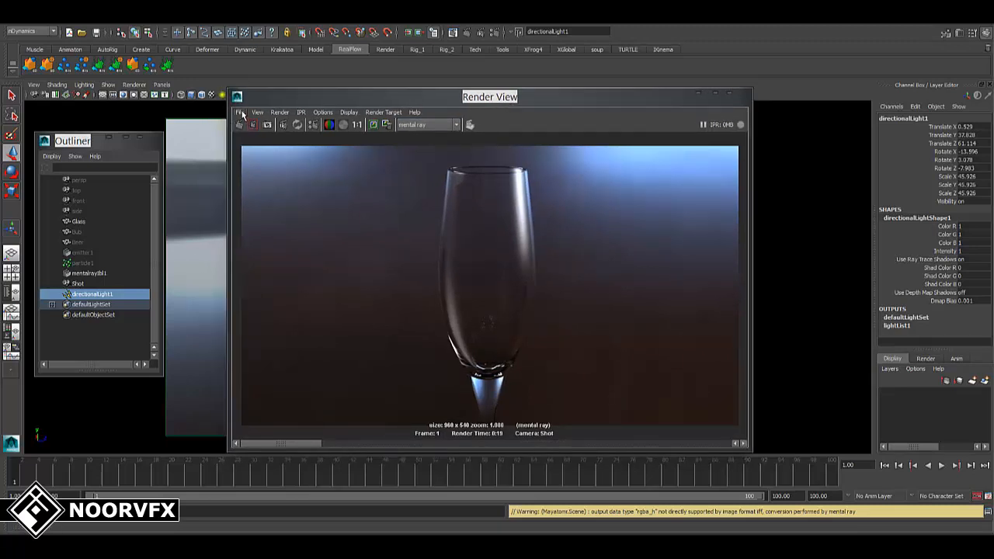
Turn off Primary Visibility in the render stats of the mentalrayIbl1 environment.
{"action": "left_click", "coordinate": [737, 95]}
{"action": "left_click", "coordinate": [621, 209]}
{"action": "left_click", "coordinate": [645, 261]}
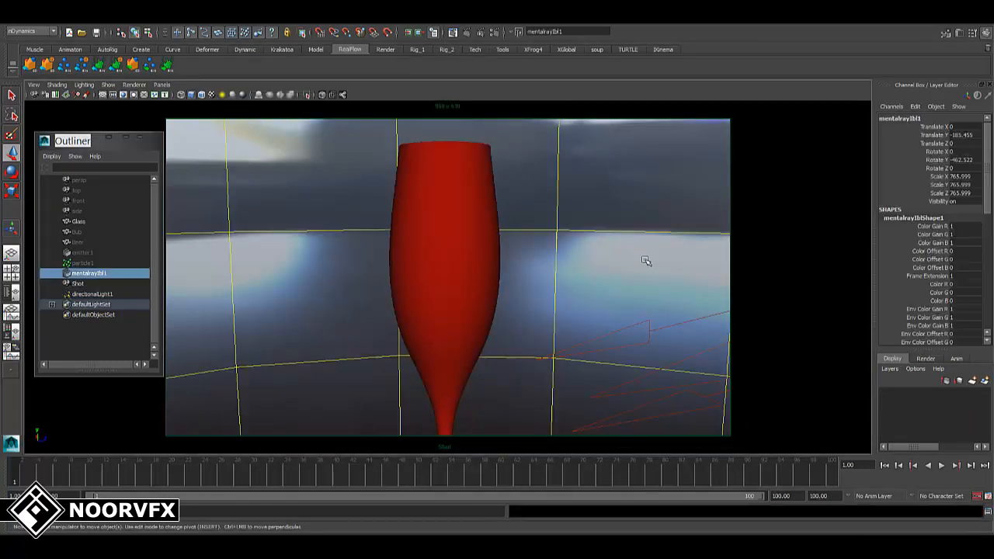
{"action": "key", "text": "ctrl+a"}
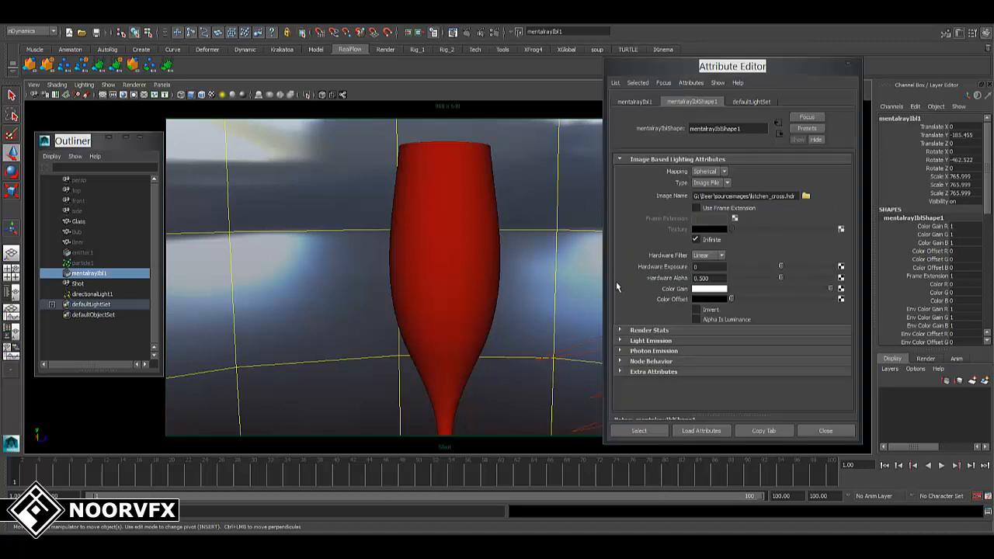
{"action": "left_click", "coordinate": [647, 331]}
{"action": "scroll", "coordinate": [794, 370], "scroll_direction": "down", "scroll_amount": 2}
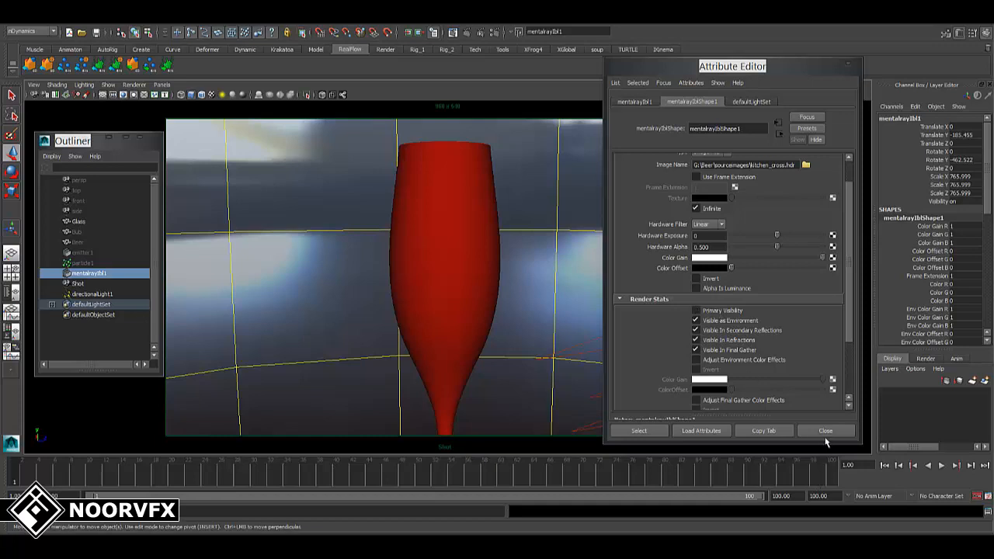
{"action": "left_click", "coordinate": [825, 432]}
Render the glass without the visible environment, checking its alpha channel and comparing it with the kept renders.
{"action": "left_click", "coordinate": [454, 32]}
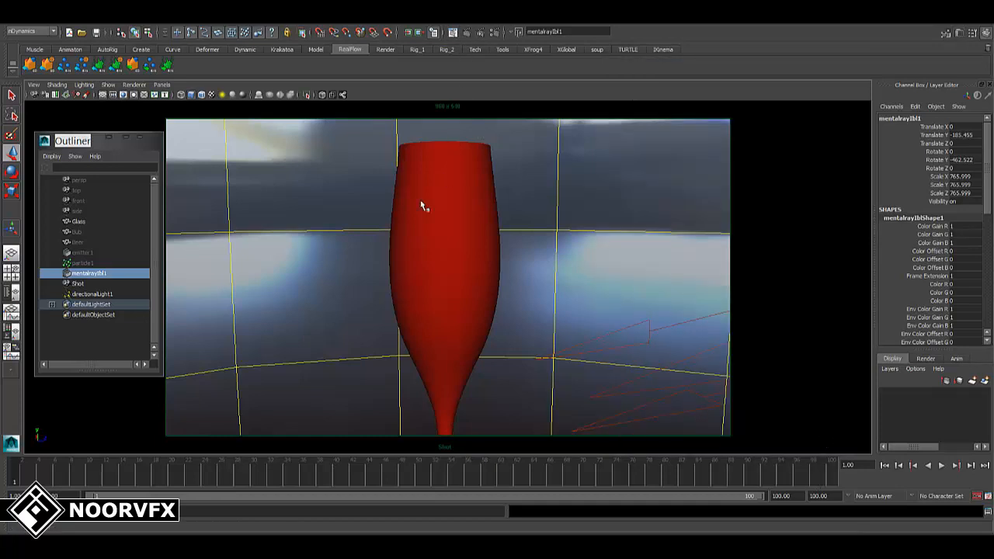
{"action": "left_click", "coordinate": [240, 125]}
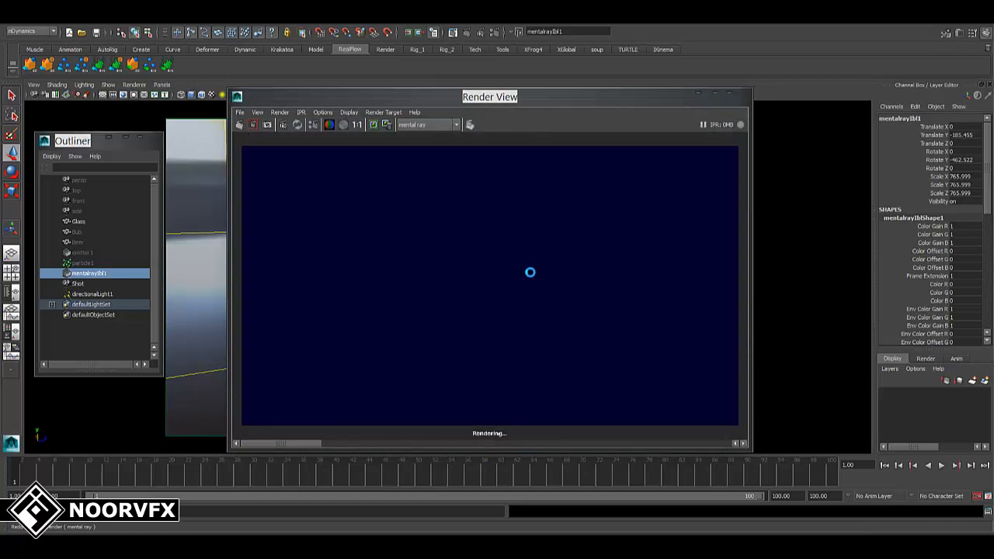
{"action": "left_click", "coordinate": [342, 126]}
{"action": "left_click", "coordinate": [328, 125]}
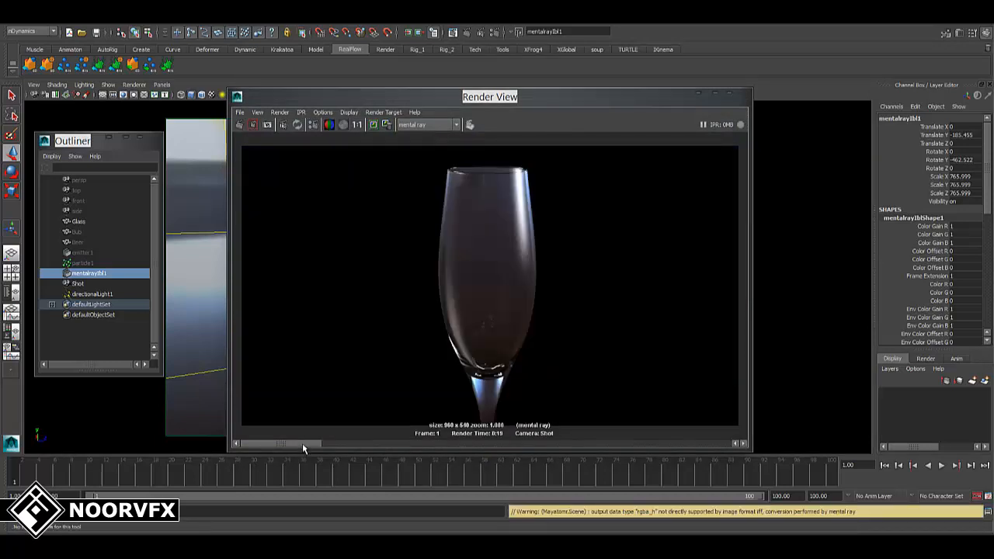
{"action": "left_click_drag", "start_coordinate": [302, 442], "coordinate": [273, 443]}
Start saving the rendered image in Targa format and create a folder named Glass inside the project's images folder.
{"action": "left_click", "coordinate": [240, 112]}
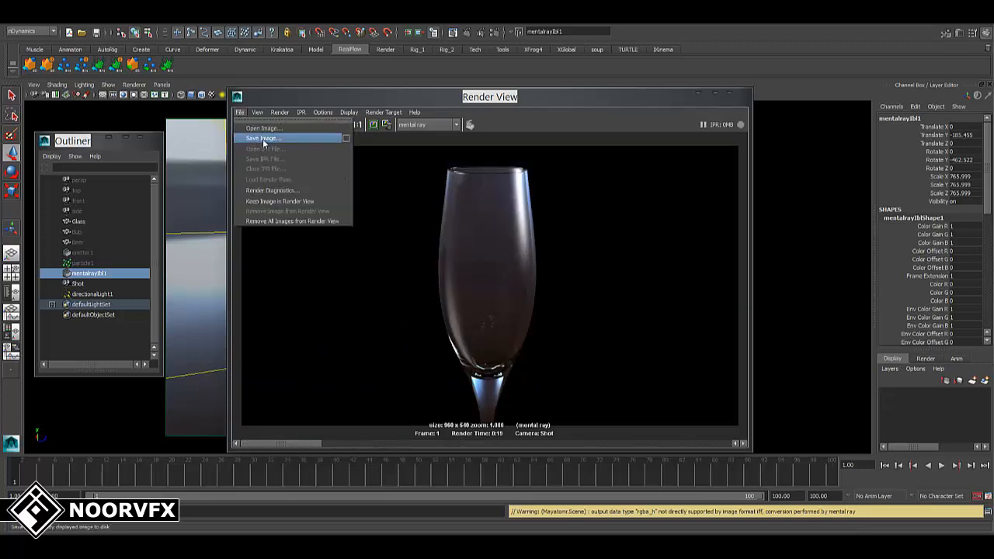
{"action": "left_click", "coordinate": [256, 137]}
{"action": "left_click", "coordinate": [296, 414]}
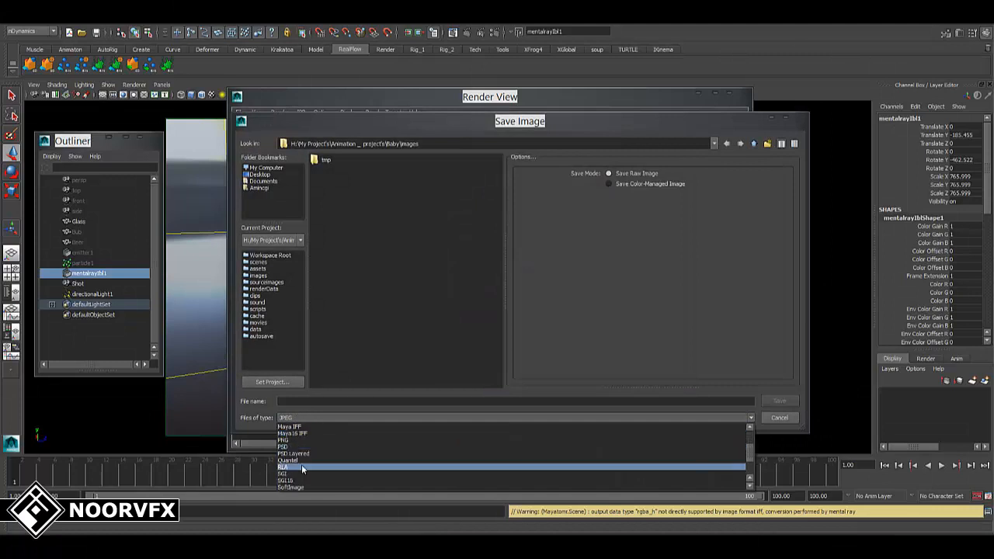
{"action": "scroll", "coordinate": [294, 488], "scroll_direction": "down", "scroll_amount": 2}
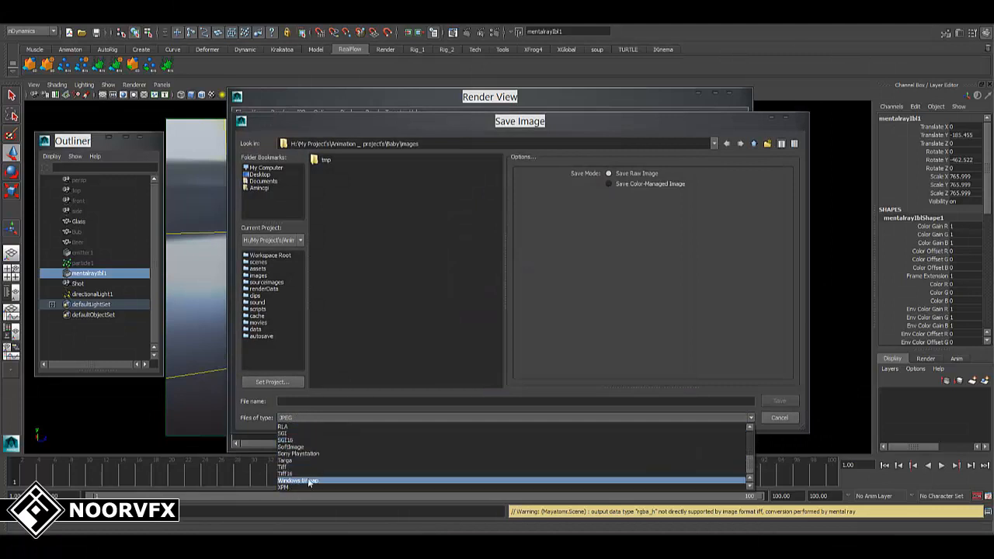
{"action": "left_click", "coordinate": [288, 460]}
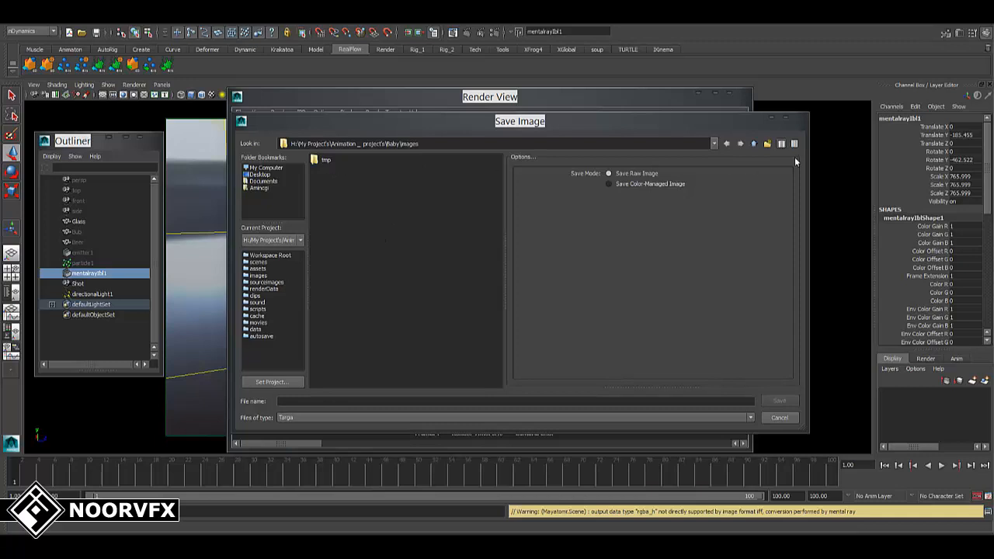
{"action": "left_click", "coordinate": [767, 146]}
{"action": "type", "text": "Gla"}
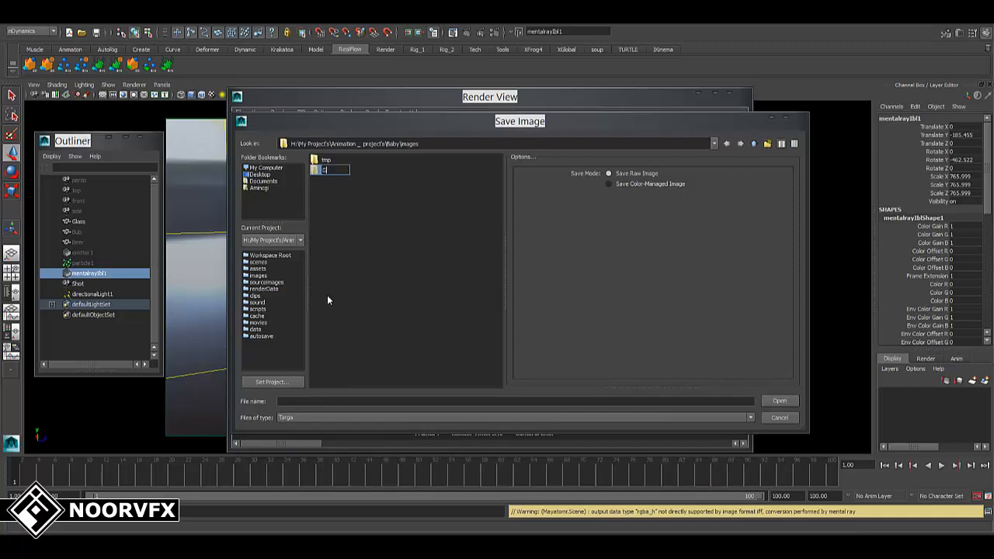
{"action": "type", "text": "ss"}
{"action": "key", "text": "Return"}
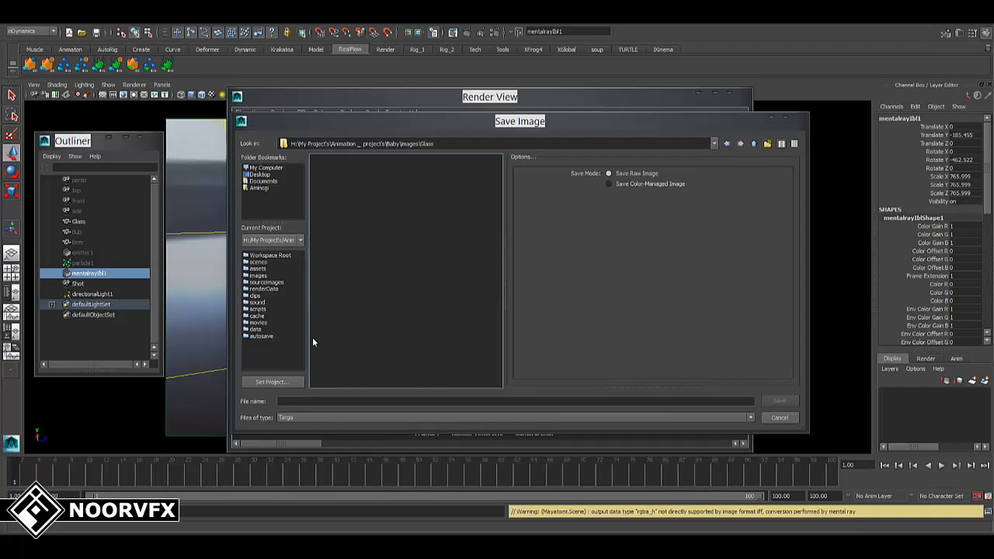
Save the render under the file name Glass and put the Render View away.
{"action": "left_click", "coordinate": [316, 402]}
{"action": "type", "text": "G"}
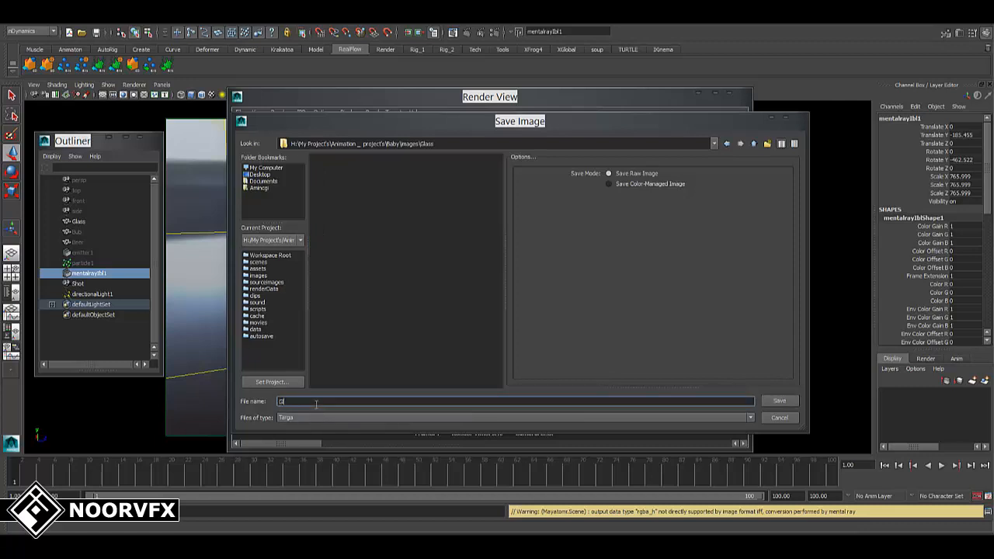
{"action": "type", "text": "lass"}
{"action": "key", "text": "Return"}
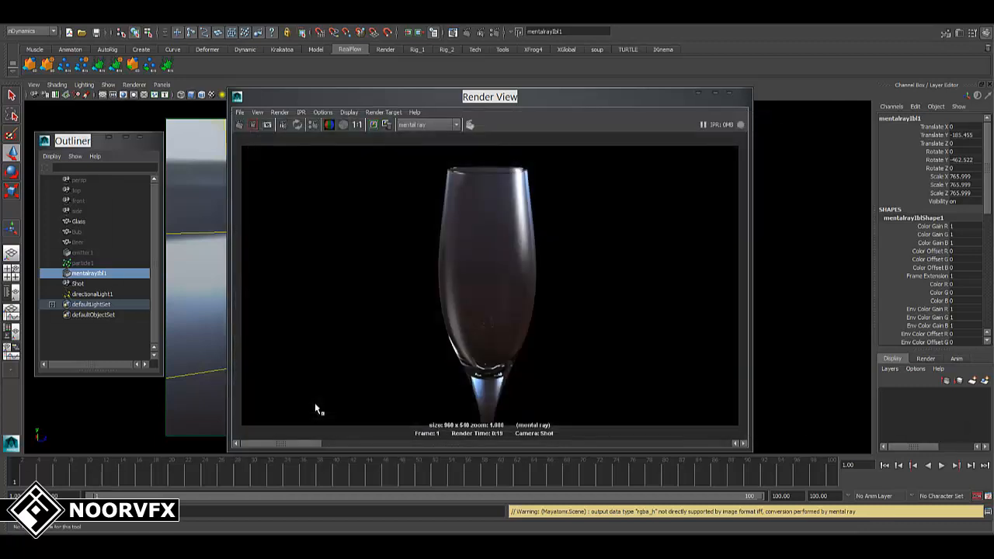
{"action": "left_click", "coordinate": [729, 95]}
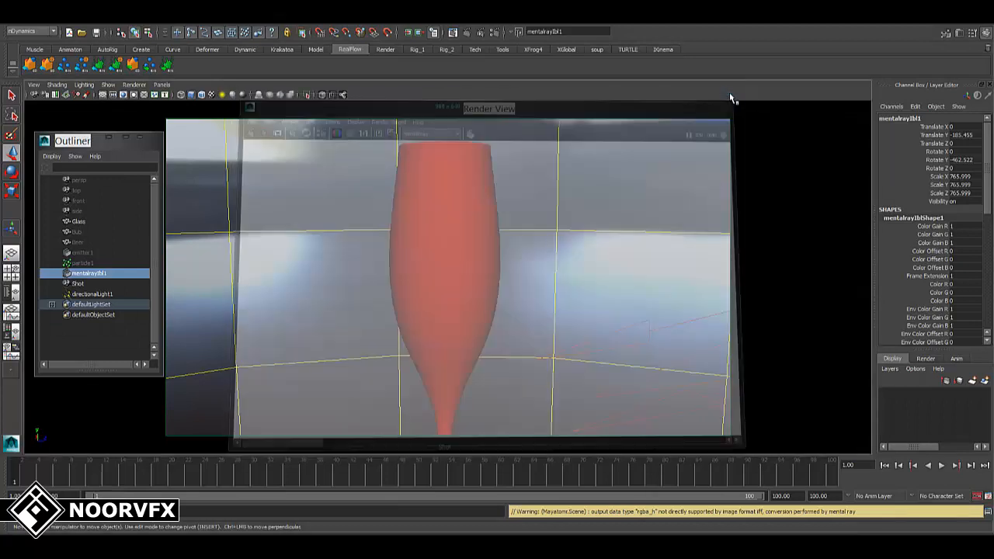
Unhide the Bub bubble mesh and set its Rotate Y to -150.
{"action": "left_click", "coordinate": [80, 233]}
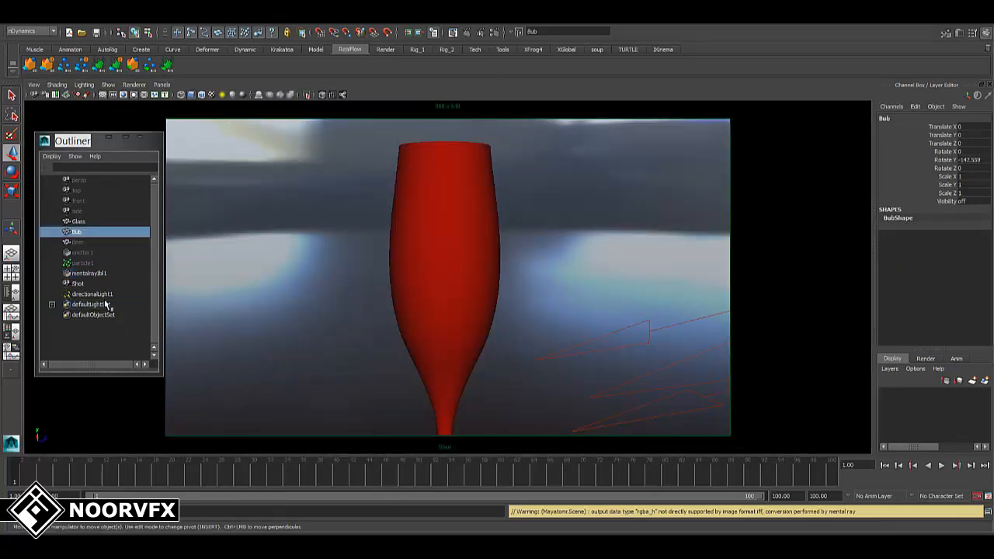
{"action": "key", "text": "shift+h"}
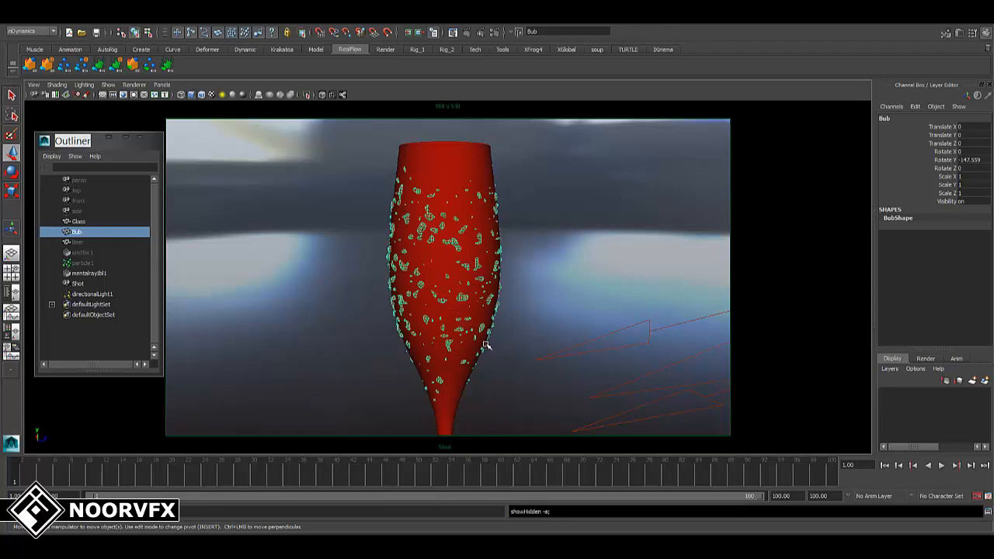
{"action": "double_click", "coordinate": [973, 160]}
{"action": "key", "text": "BackSpace"}
{"action": "type", "text": "-150"}
{"action": "key", "text": "Return"}
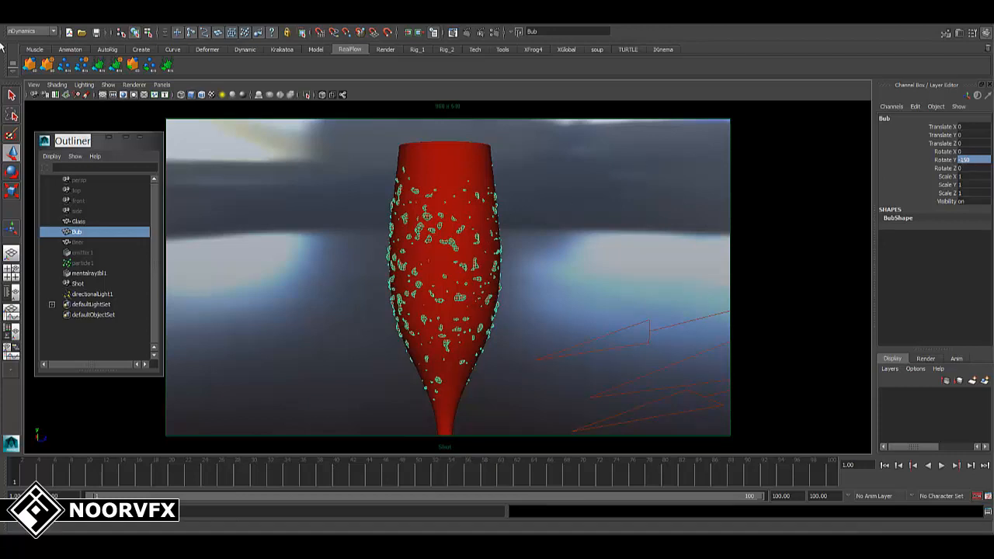
Freeze the transformations of the Bub mesh and select the Glass mesh.
{"action": "left_click", "coordinate": [45, 16]}
{"action": "left_click", "coordinate": [65, 49]}
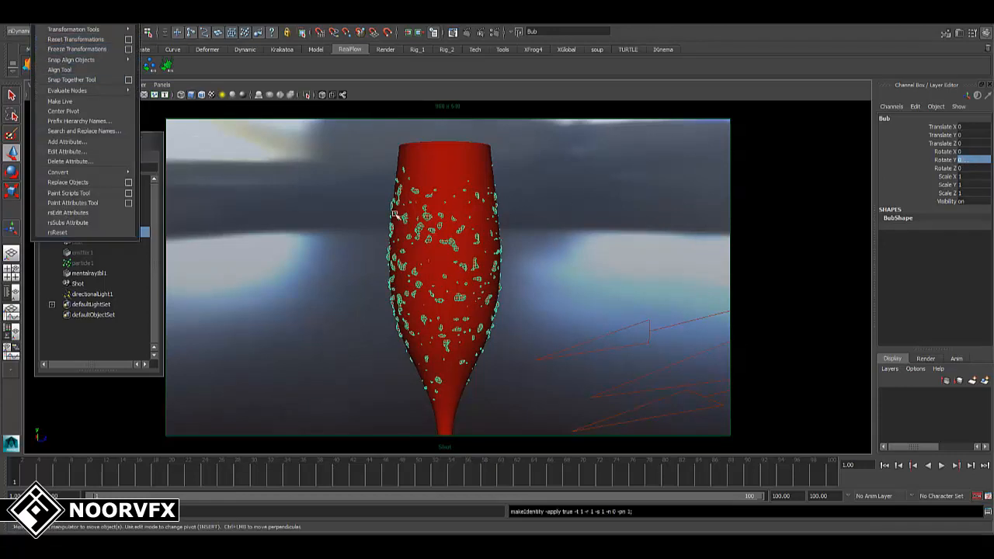
{"action": "left_click", "coordinate": [639, 251]}
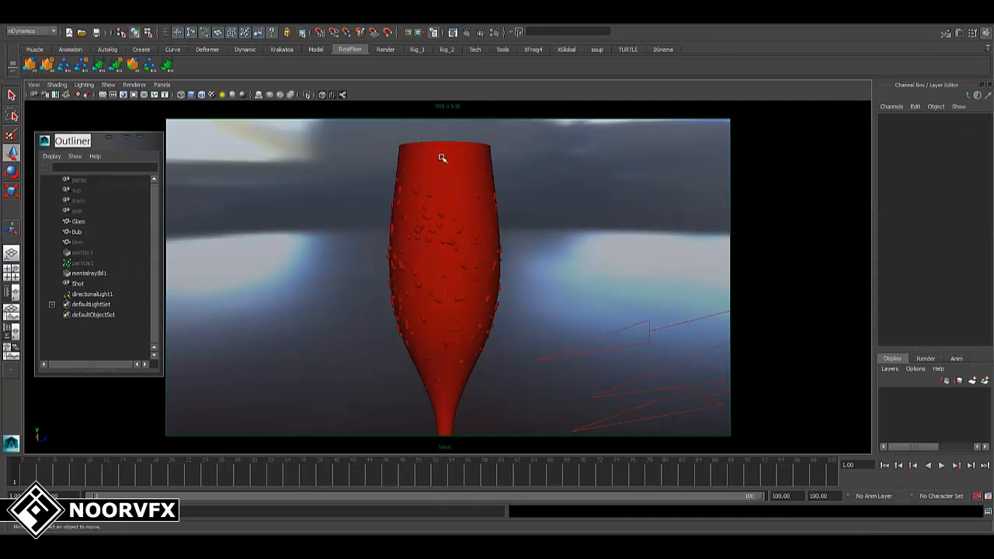
{"action": "left_click", "coordinate": [466, 228]}
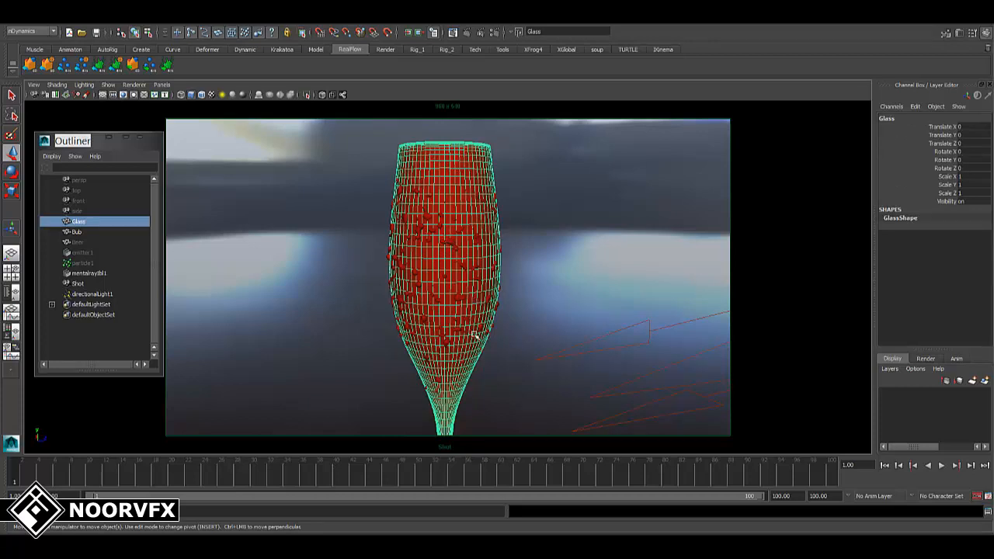
Inspect the Glass mesh's Beer_Mtl dielectric material, including its shading and light linking settings.
{"action": "key", "text": "ctrl+a"}
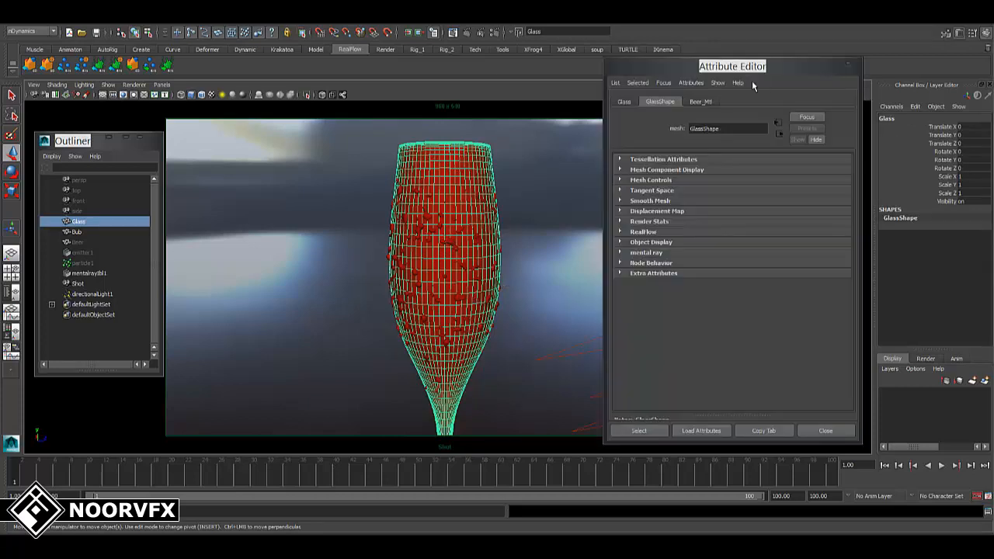
{"action": "left_click", "coordinate": [699, 101]}
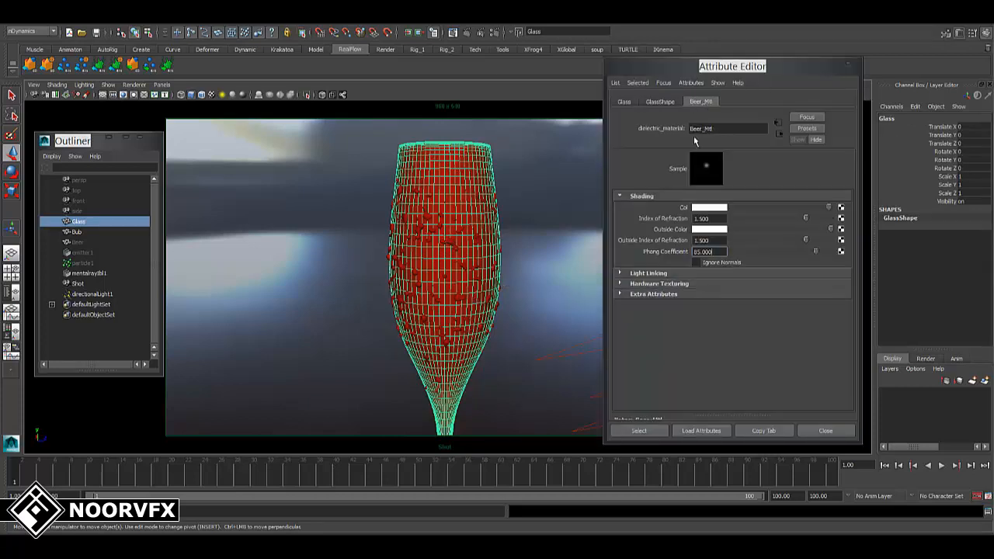
{"action": "left_click", "coordinate": [647, 274]}
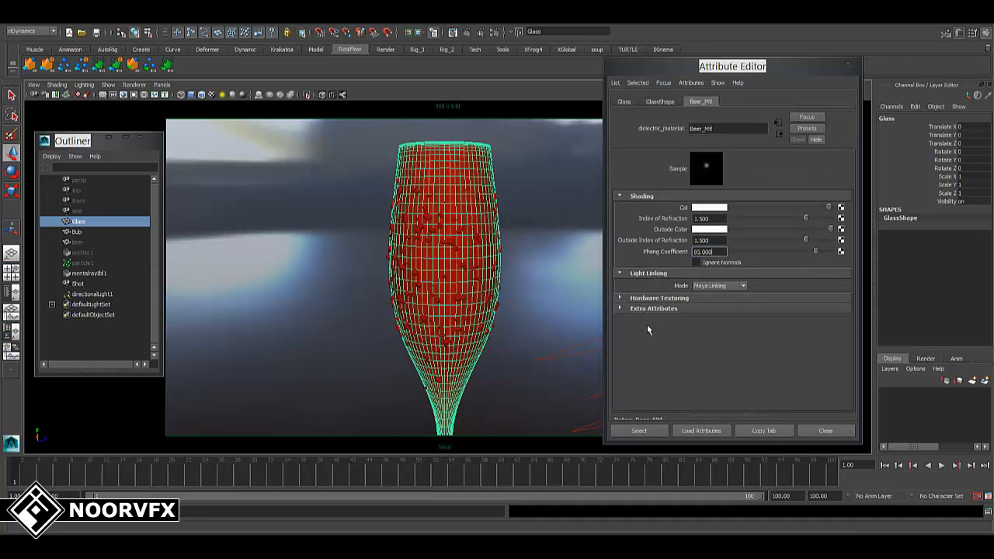
{"action": "left_click", "coordinate": [847, 64]}
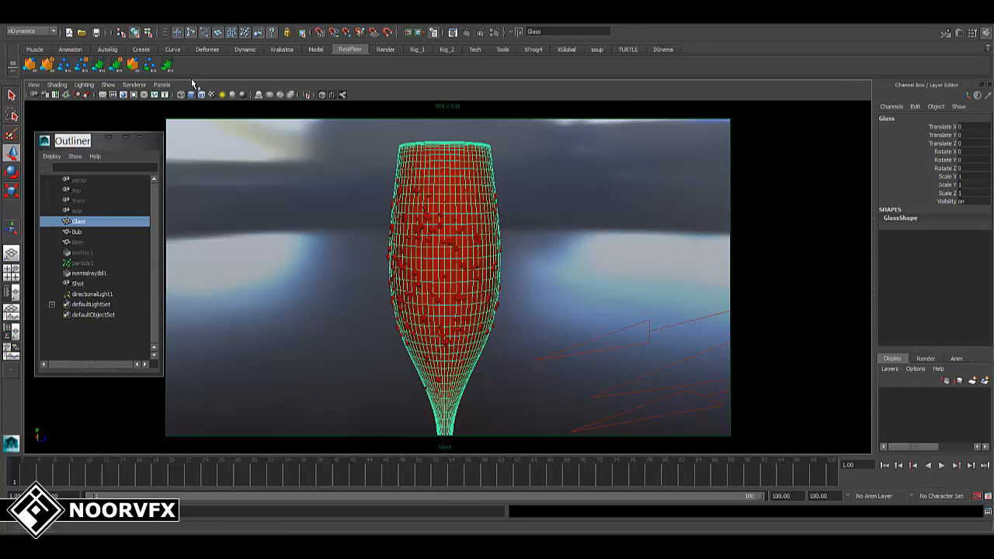
Try assigning a new Surface Shader to the Glass mesh and inspect its Hardware Texturing and mental ray settings.
{"action": "right_click_drag", "start_coordinate": [461, 153], "coordinate": [547, 439]}
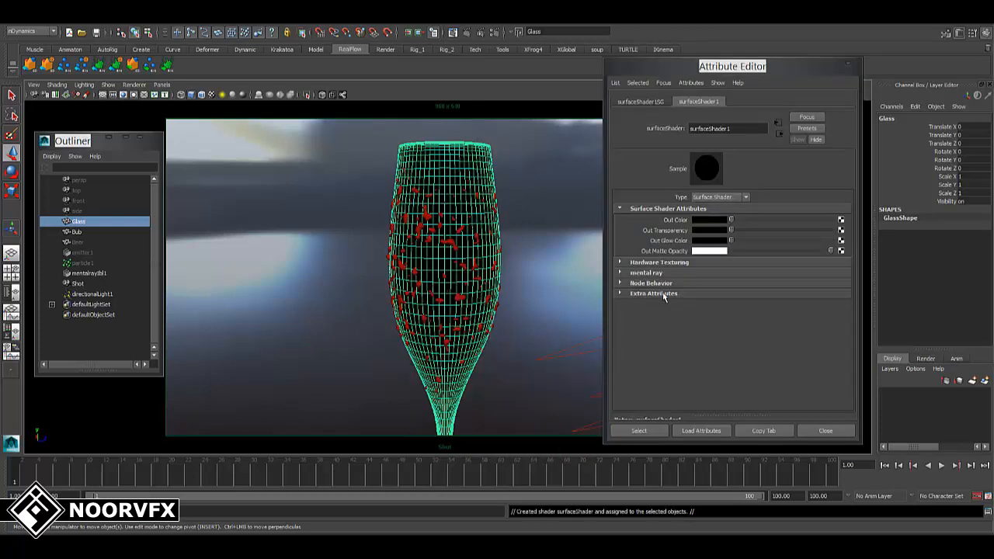
{"action": "left_click", "coordinate": [652, 263]}
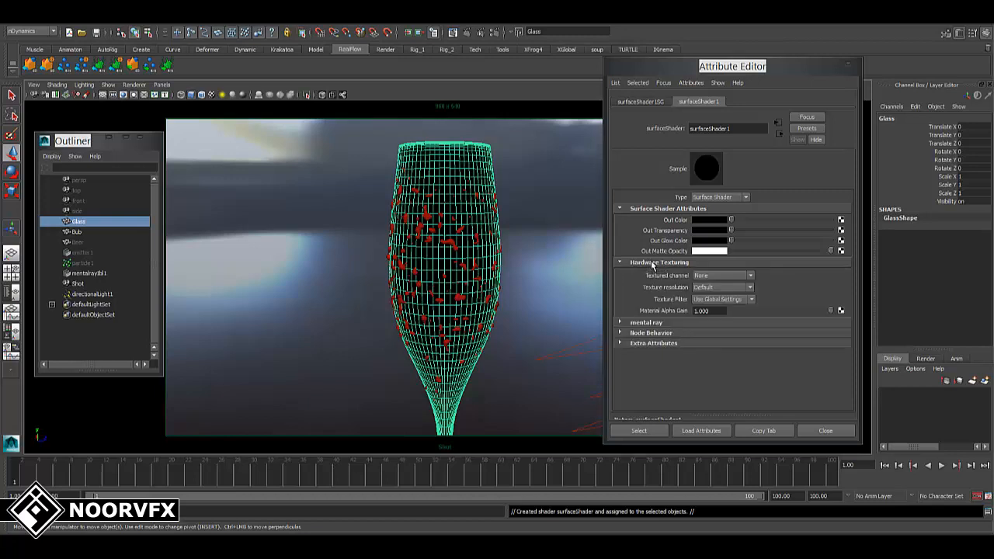
{"action": "left_click", "coordinate": [653, 262]}
{"action": "left_click", "coordinate": [649, 274]}
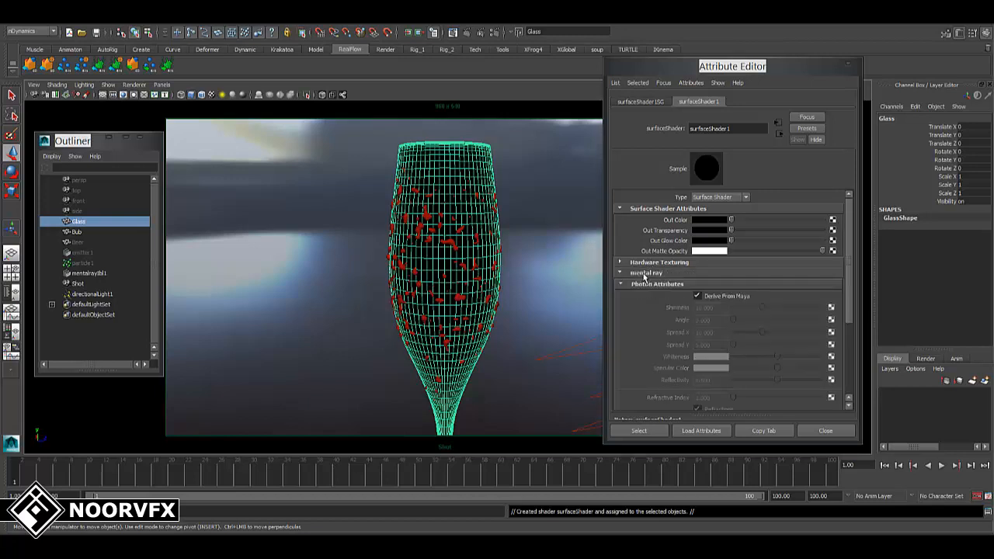
{"action": "left_click", "coordinate": [650, 275]}
{"action": "left_click", "coordinate": [652, 263]}
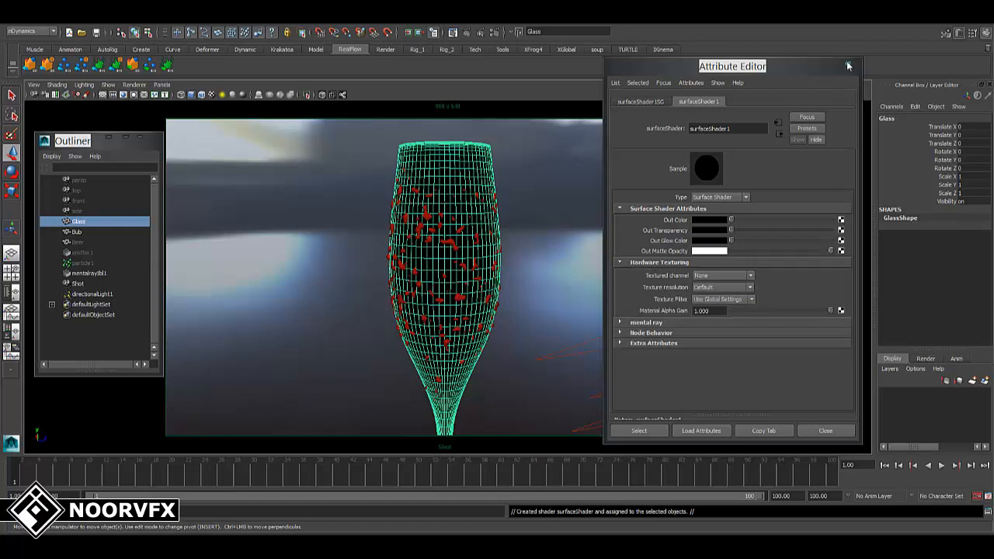
{"action": "left_click", "coordinate": [848, 66]}
Test-render the glass and bubbles with the Surface Shader, and undo its assignment to the Glass mesh.
{"action": "left_click", "coordinate": [500, 114]}
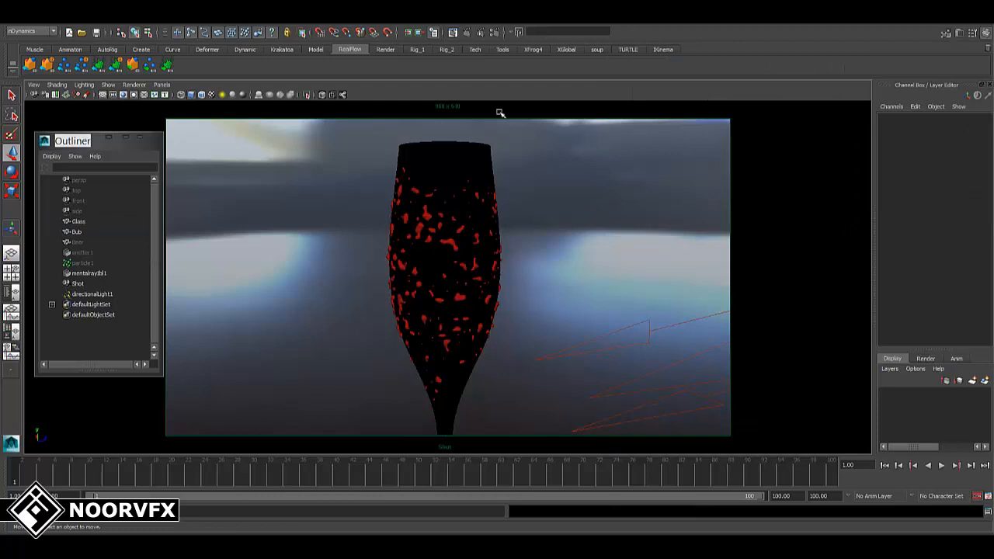
{"action": "left_click", "coordinate": [453, 34]}
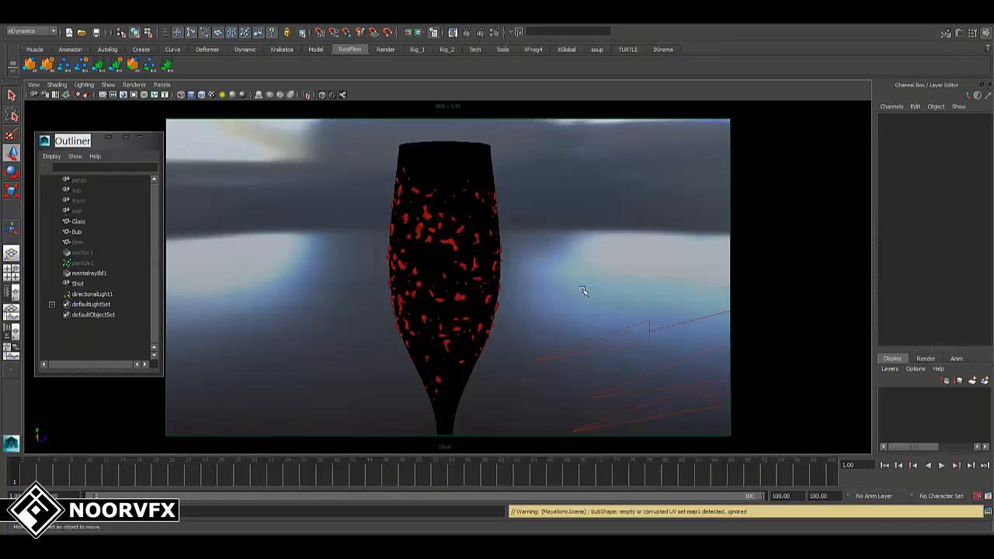
{"action": "key", "text": "ctrl+z"}
{"action": "key", "text": "ctrl+z"}
{"action": "key", "text": "ctrl+z"}
{"action": "left_click", "coordinate": [574, 187]}
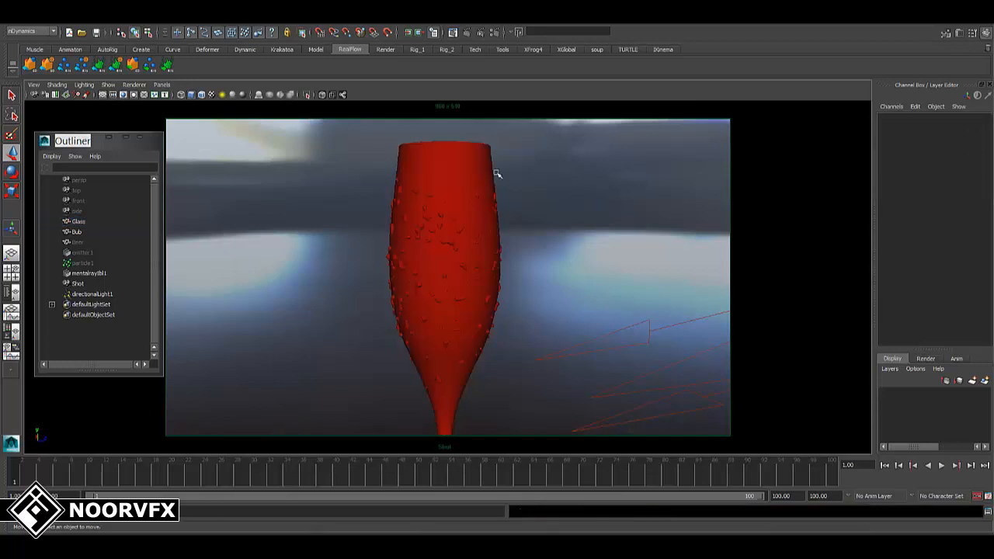
Assign a new Use Background material to the Glass object.
{"action": "left_click", "coordinate": [474, 162]}
{"action": "right_click", "coordinate": [463, 156]}
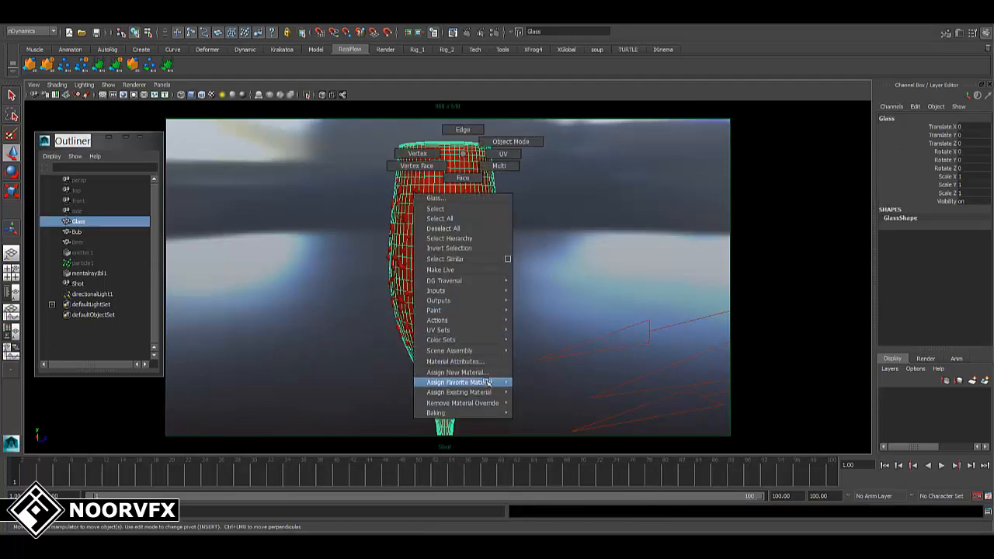
{"action": "mouse_move", "coordinate": [488, 382]}
{"action": "left_click", "coordinate": [534, 448]}
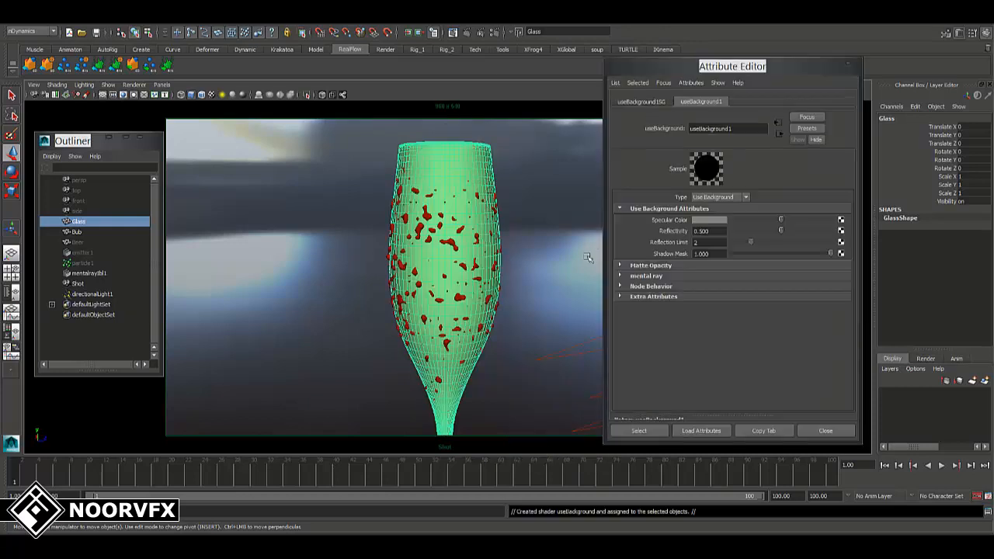
Set the reflectivity of the glass's Use Background material to 0 and close its attributes.
{"action": "left_click", "coordinate": [652, 265]}
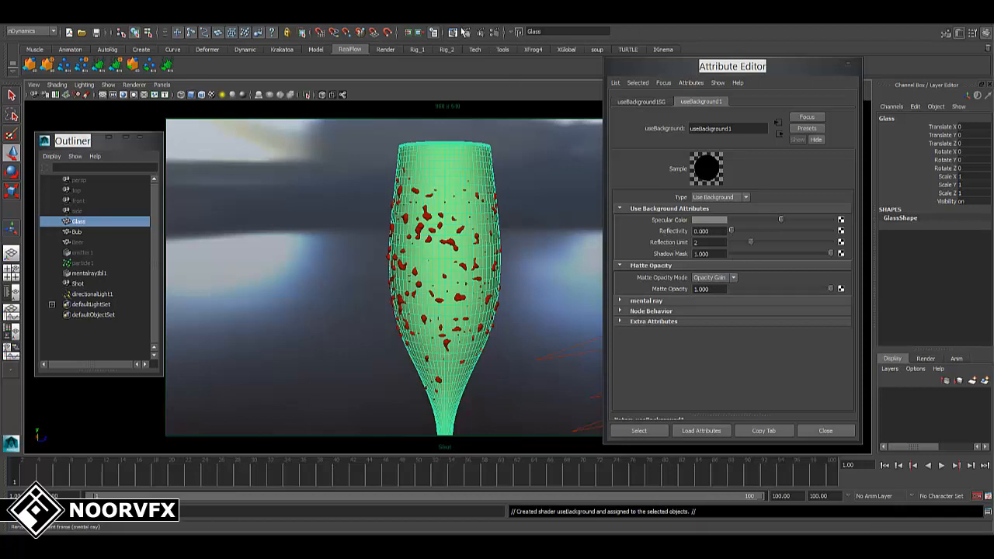
{"action": "left_click", "coordinate": [453, 32]}
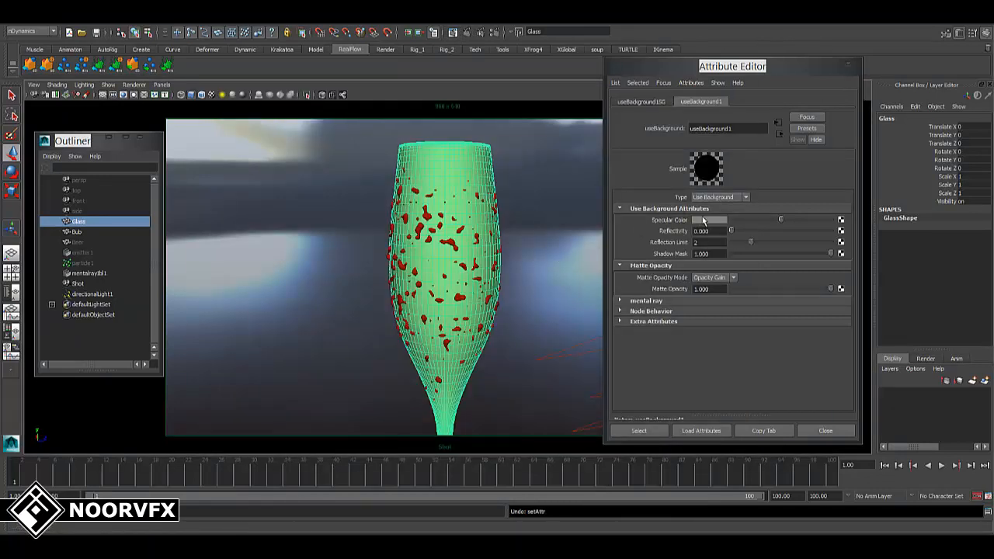
{"action": "left_click", "coordinate": [734, 252]}
{"action": "left_click", "coordinate": [847, 66]}
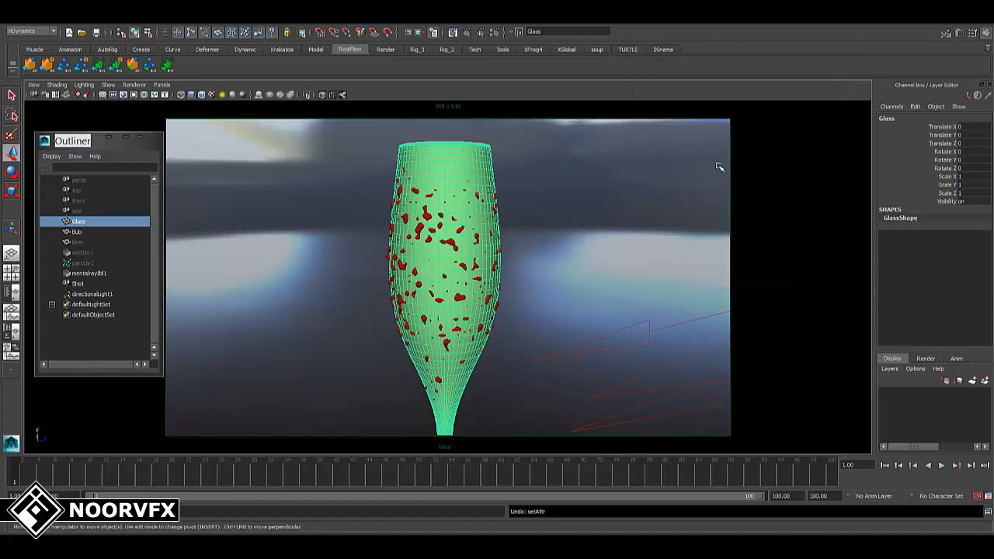
Deselect everything, render the Shot camera view with mental ray, and switch the render display from alpha to the colour channels.
{"action": "left_click", "coordinate": [661, 217]}
{"action": "left_click", "coordinate": [574, 204]}
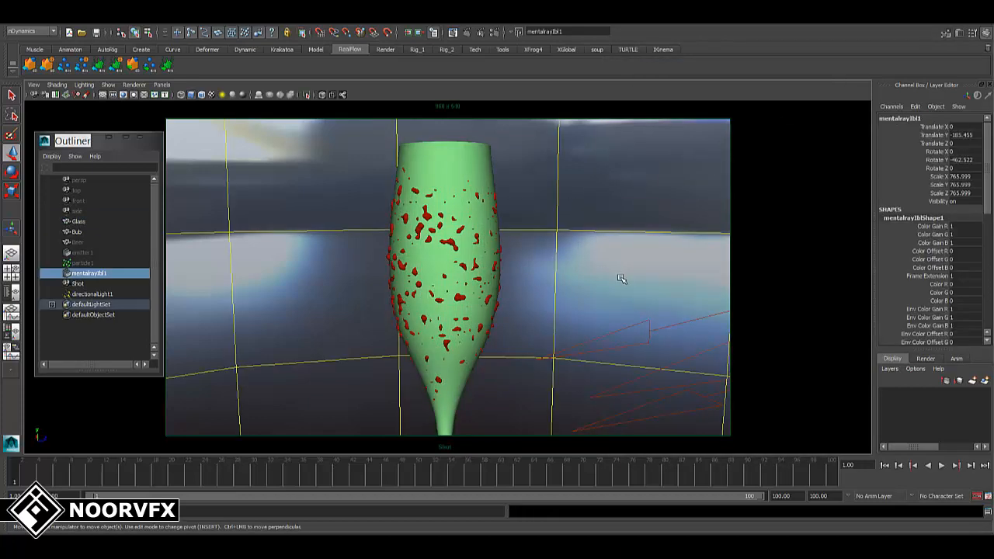
{"action": "left_click", "coordinate": [600, 200]}
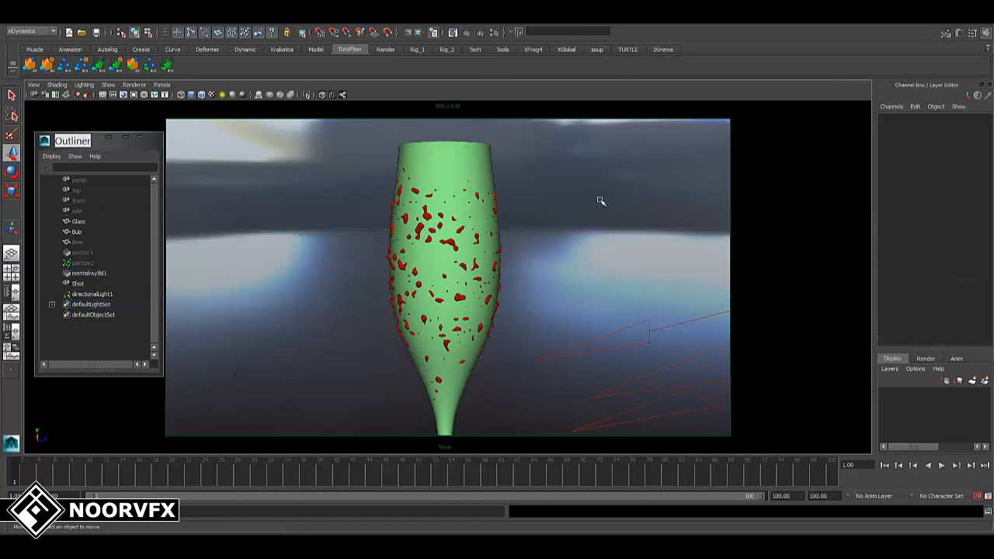
{"action": "left_click", "coordinate": [465, 32]}
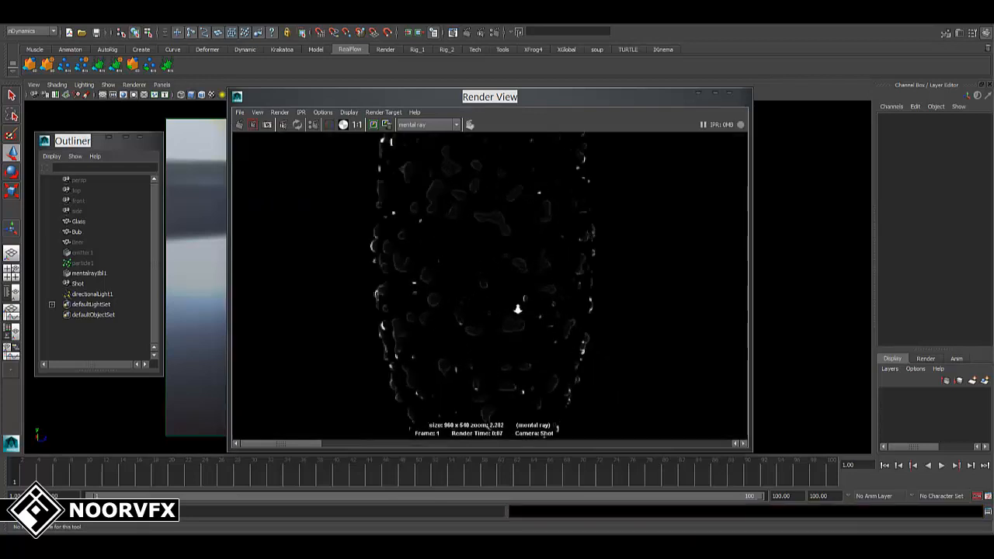
{"action": "right_click_drag", "start_coordinate": [518, 309], "coordinate": [556, 309], "text": "alt"}
{"action": "scroll", "coordinate": [603, 322], "scroll_direction": "down", "scroll_amount": 5}
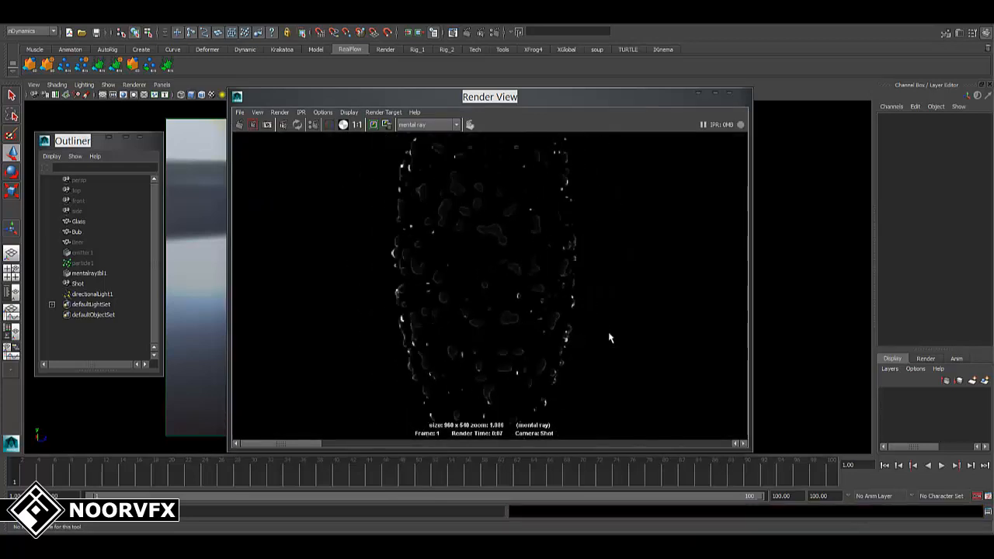
{"action": "left_click", "coordinate": [329, 125]}
{"action": "right_click_drag", "start_coordinate": [509, 275], "coordinate": [474, 278], "text": "alt"}
Save the rendered image as a Targa file named Bub in the images\Glass folder and close the render window.
{"action": "left_click", "coordinate": [240, 114]}
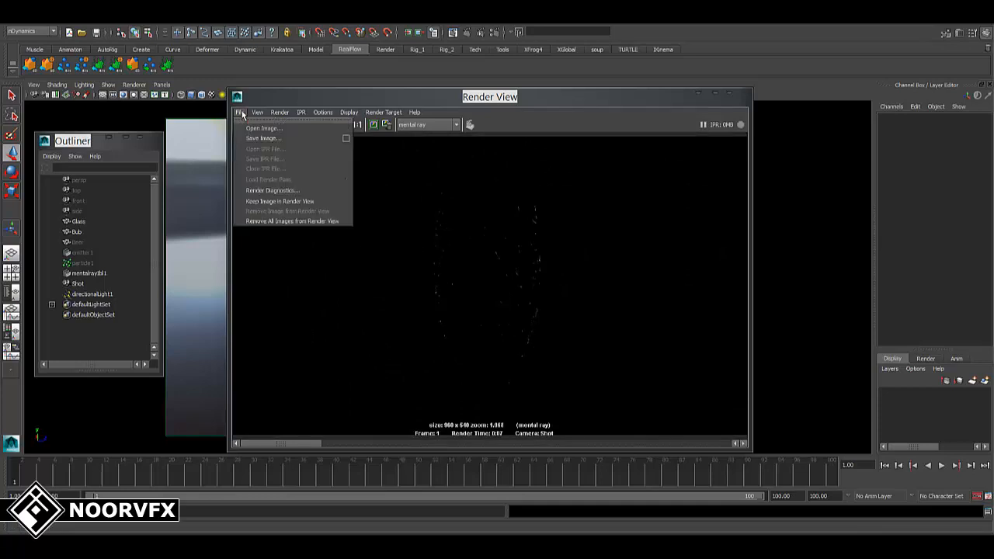
{"action": "left_click", "coordinate": [260, 137]}
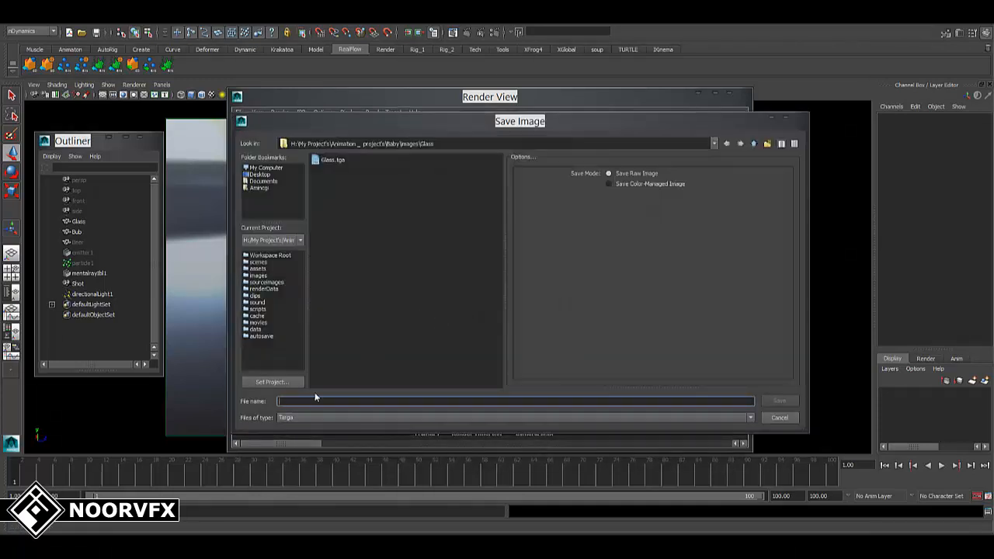
{"action": "type", "text": "G"}
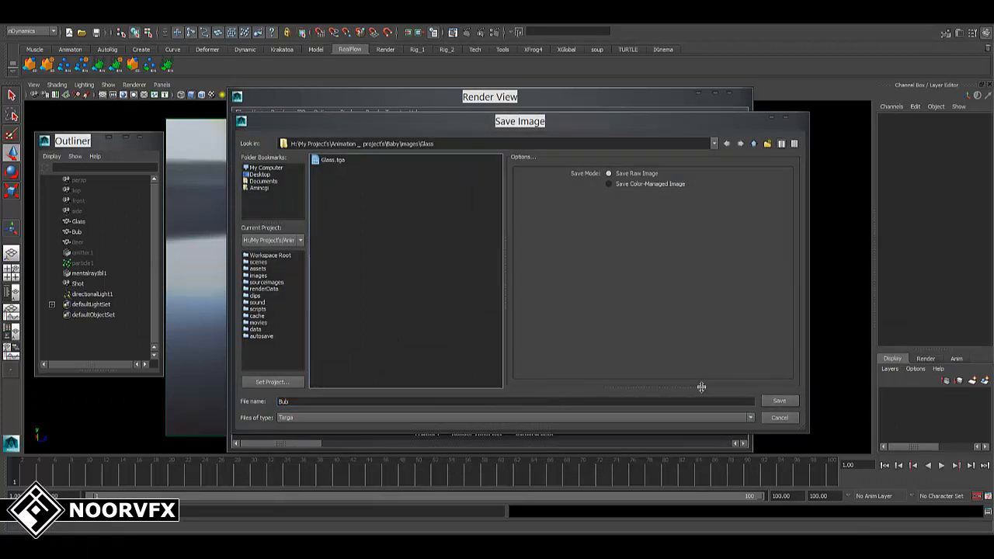
{"action": "left_click", "coordinate": [765, 401]}
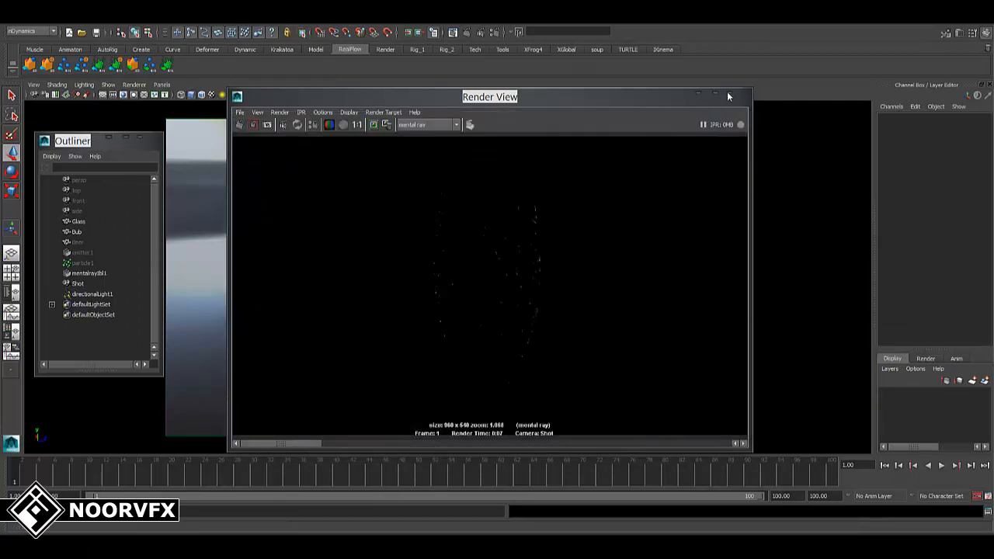
{"action": "left_click", "coordinate": [729, 95]}
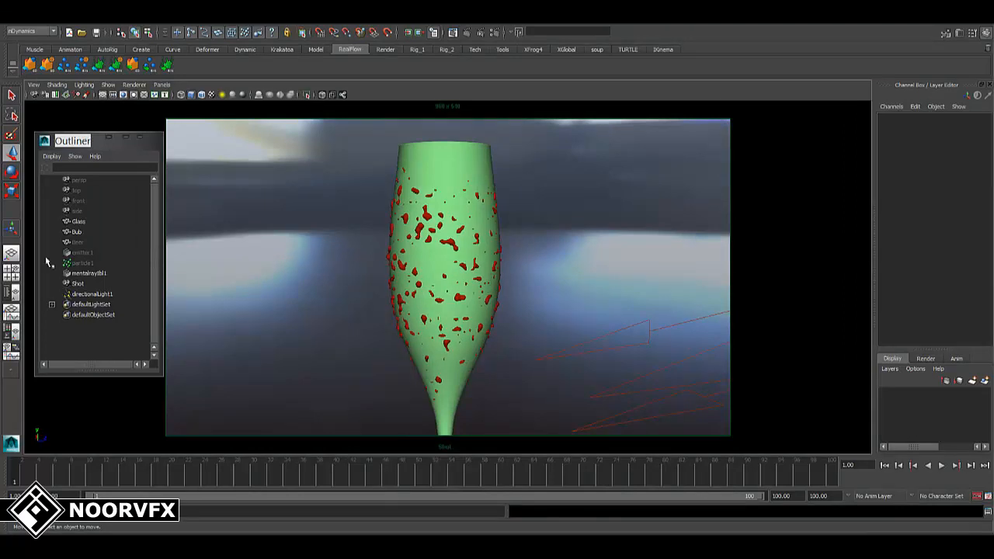
Hide the Glass and Bub objects by turning off their visibility.
{"action": "left_click", "coordinate": [77, 232]}
{"action": "left_click", "coordinate": [78, 221], "text": "ctrl"}
{"action": "left_click", "coordinate": [968, 202]}
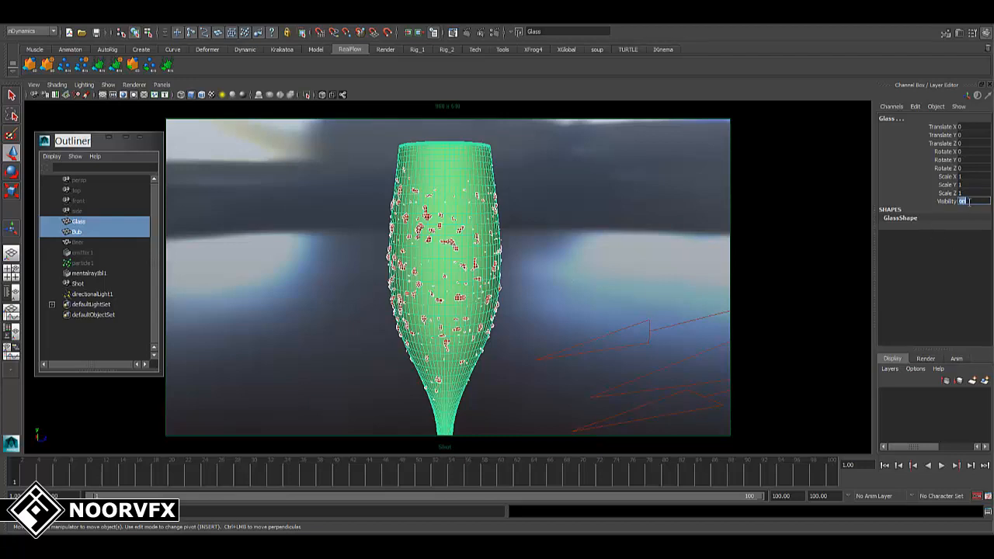
{"action": "type", "text": "0"}
{"action": "key", "text": "Return"}
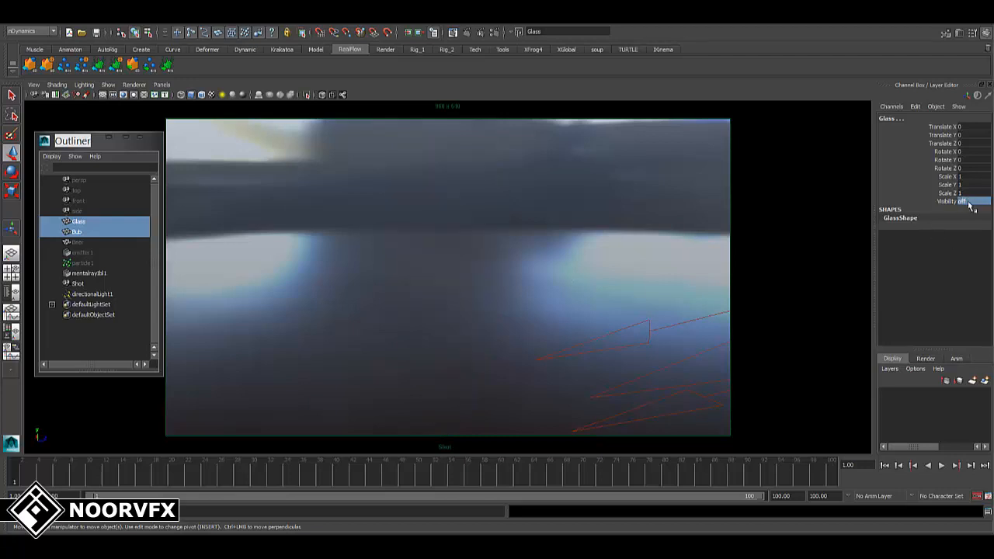
Unhide the Beer mesh and scrub the timeline back to the first frame.
{"action": "left_click", "coordinate": [81, 242]}
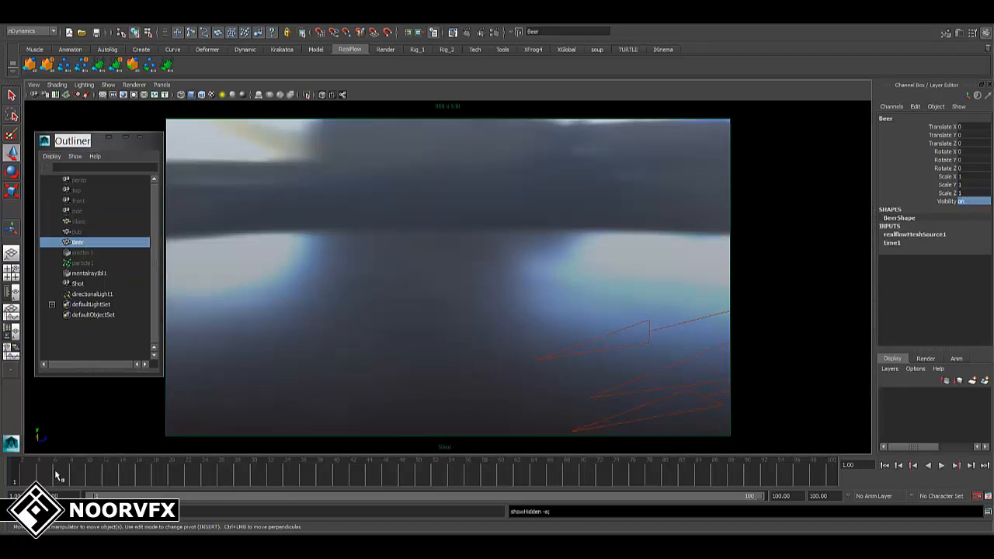
{"action": "key", "text": "alt+v"}
{"action": "left_click_drag", "start_coordinate": [110, 480], "coordinate": [4, 487]}
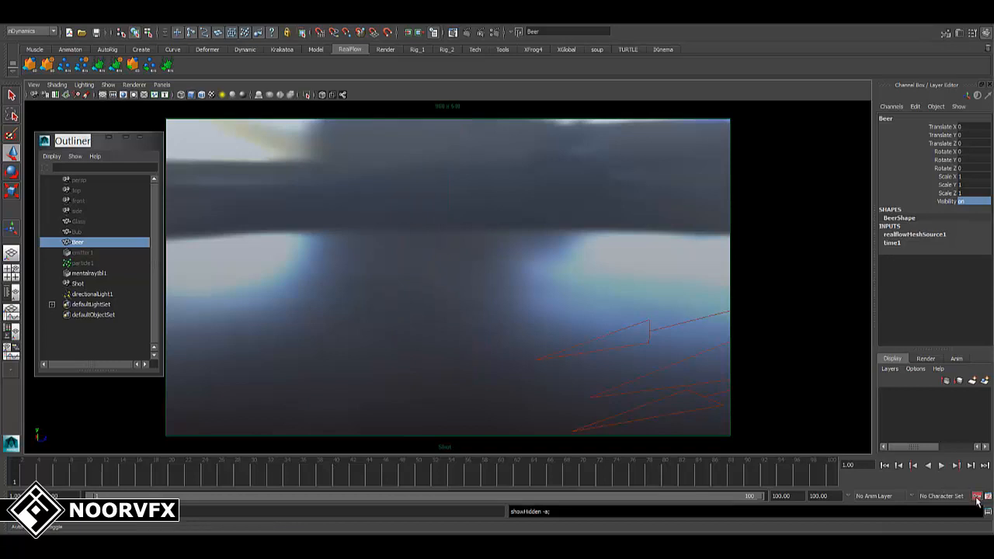
{"action": "left_click", "coordinate": [977, 496]}
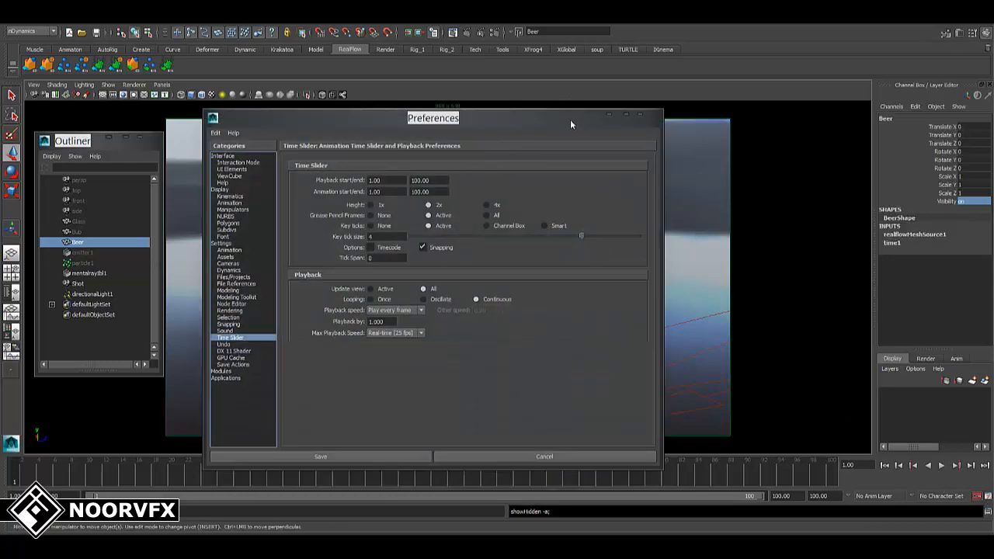
{"action": "left_click_drag", "start_coordinate": [570, 120], "coordinate": [767, 95]}
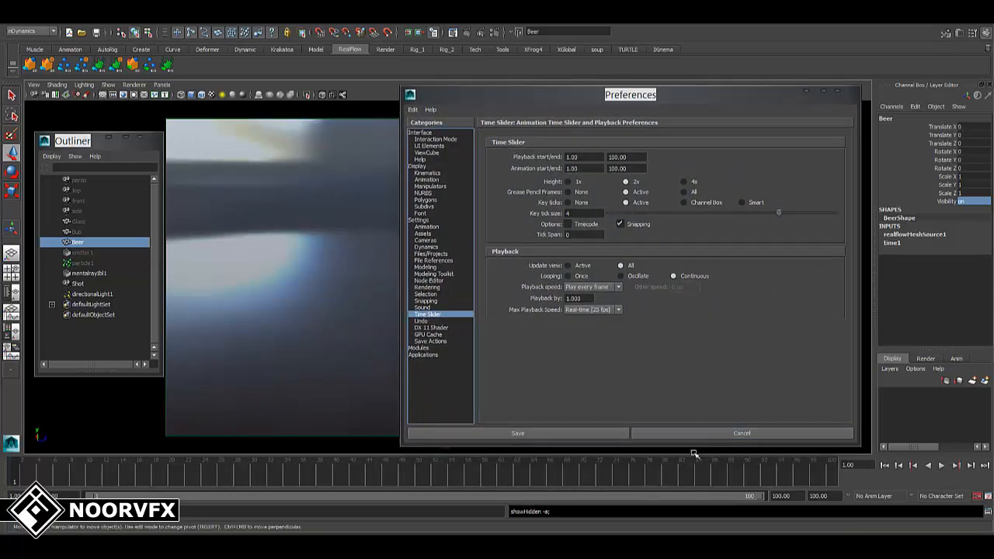
{"action": "left_click_drag", "start_coordinate": [691, 445], "coordinate": [687, 411]}
{"action": "left_click_drag", "start_coordinate": [735, 95], "coordinate": [738, 93]}
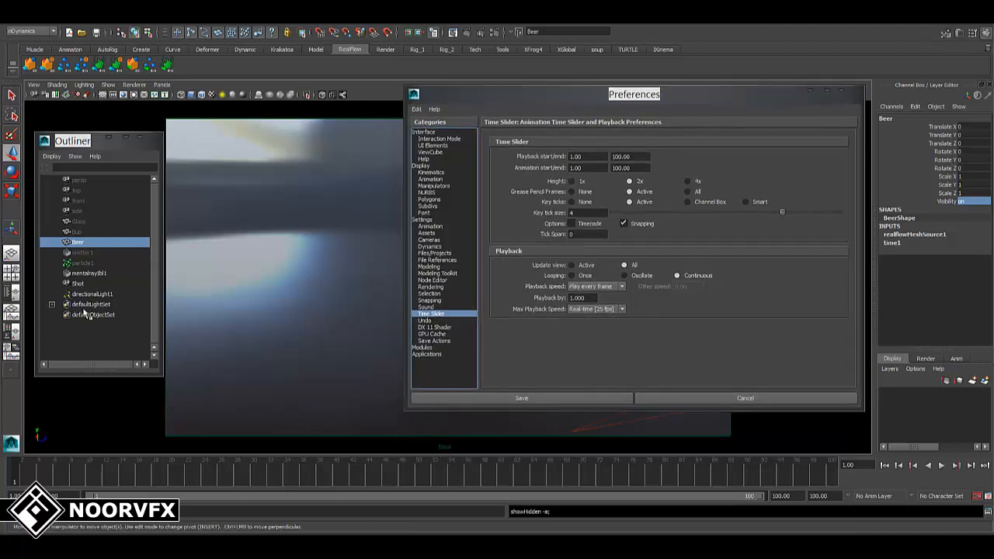
{"action": "left_click", "coordinate": [810, 92]}
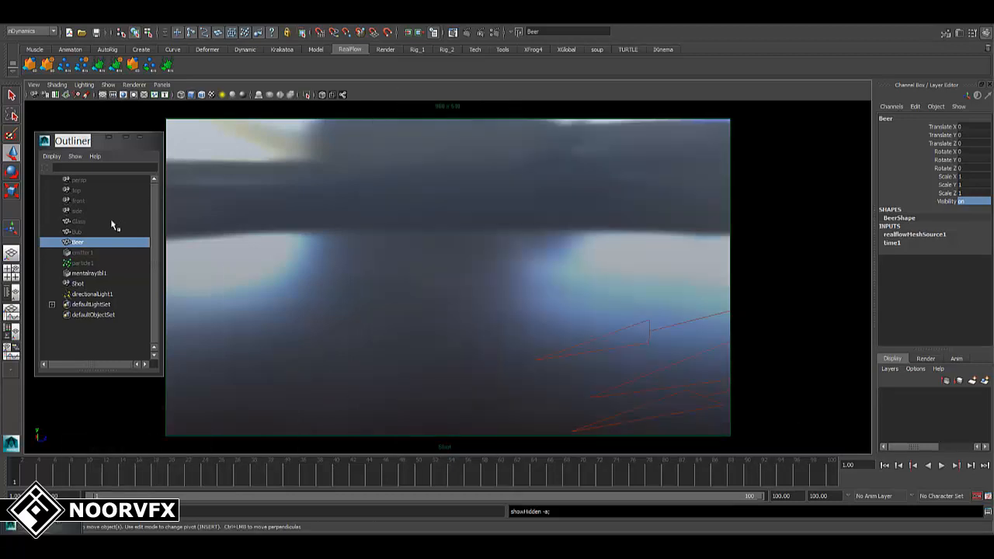
Look up the last file of the Beer mesh's RealFlow sequence in the realflowMeshSource1 attributes and cancel the file selection.
{"action": "key", "text": "ctrl+a"}
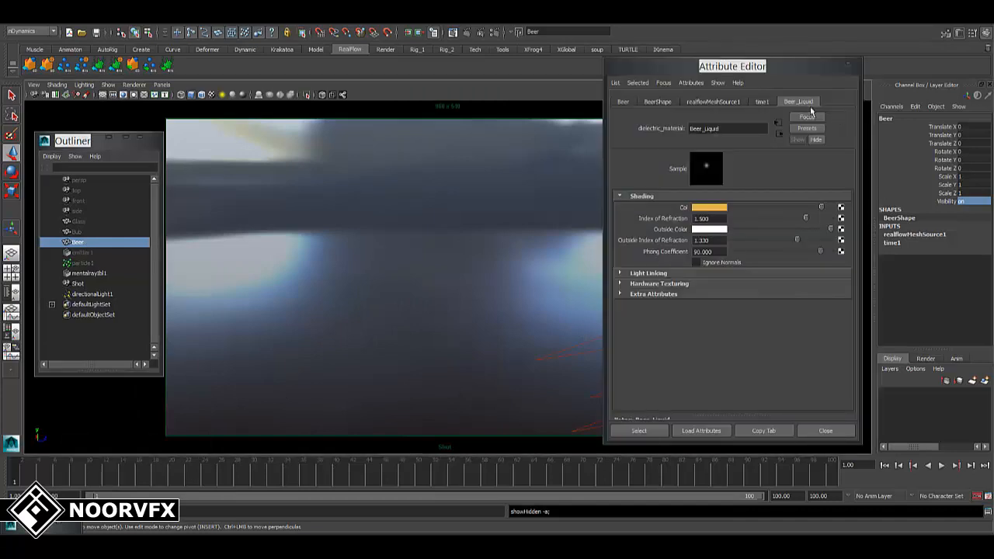
{"action": "left_click", "coordinate": [712, 102]}
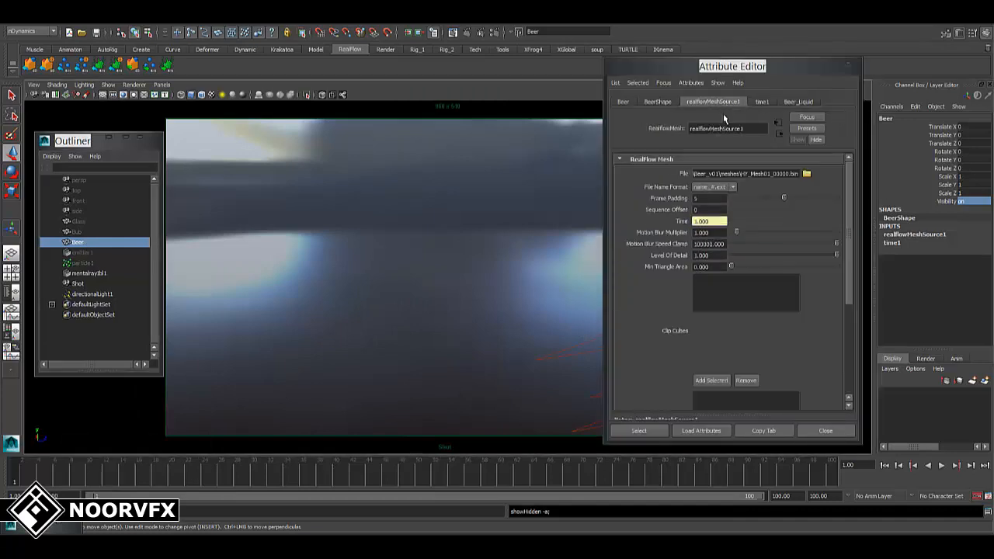
{"action": "left_click", "coordinate": [806, 174]}
{"action": "left_click_drag", "start_coordinate": [337, 384], "coordinate": [491, 384]}
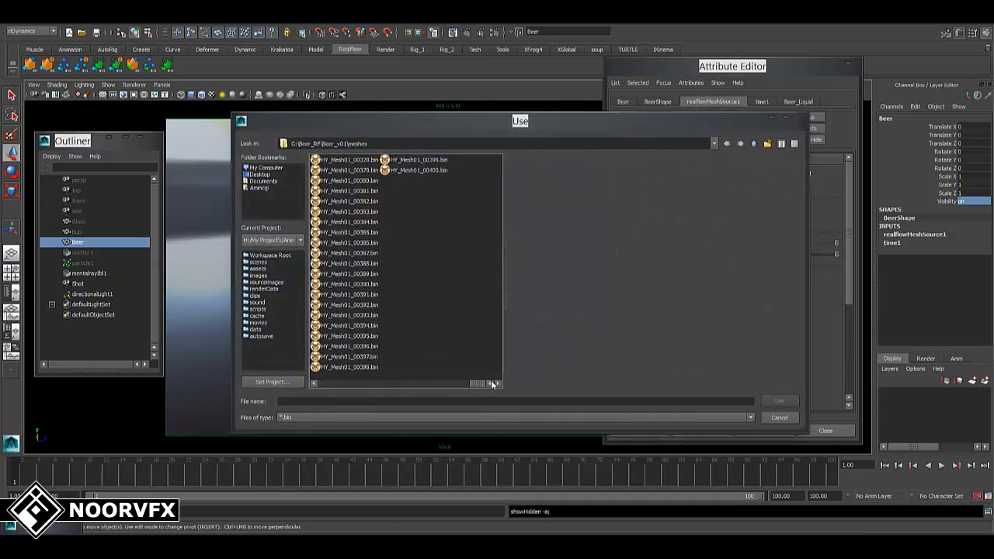
{"action": "left_click", "coordinate": [424, 170]}
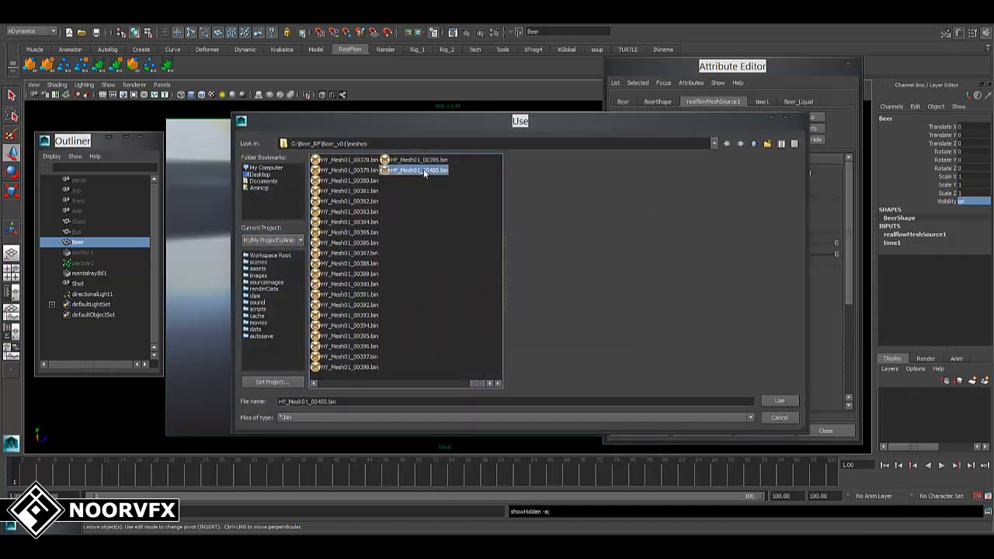
{"action": "left_click", "coordinate": [779, 419]}
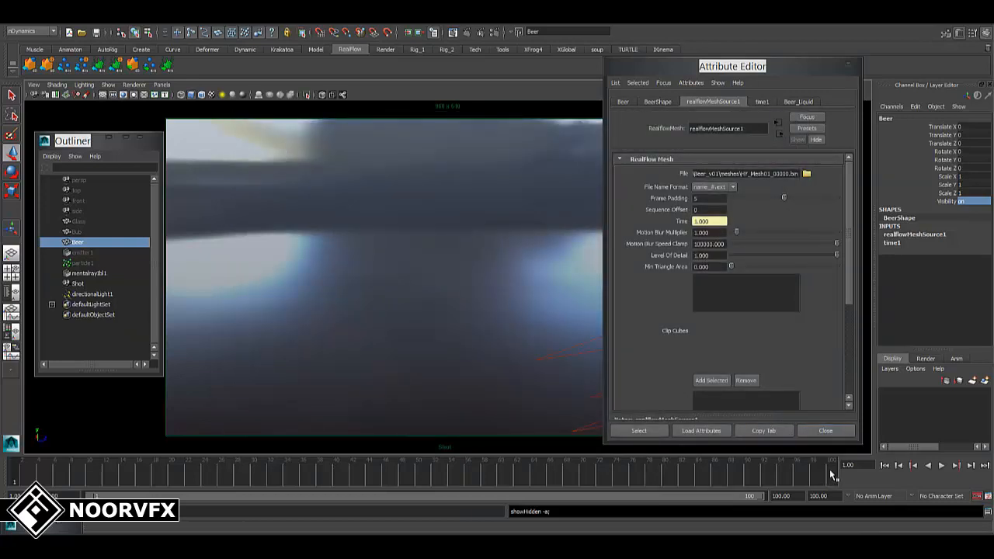
{"action": "left_click", "coordinate": [839, 432]}
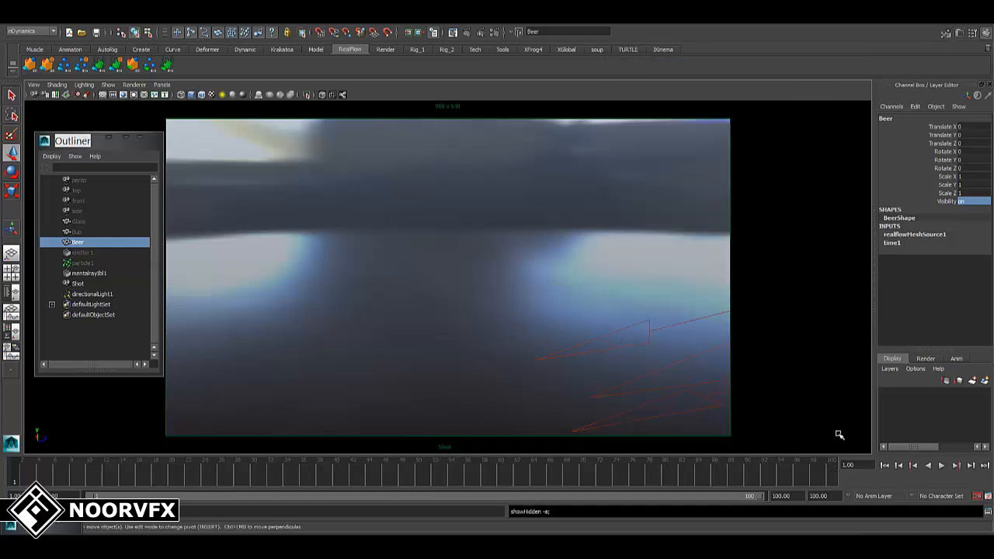
Set the scene's working time unit to PAL Field (50 fps) and save the preferences.
{"action": "left_click", "coordinate": [987, 497]}
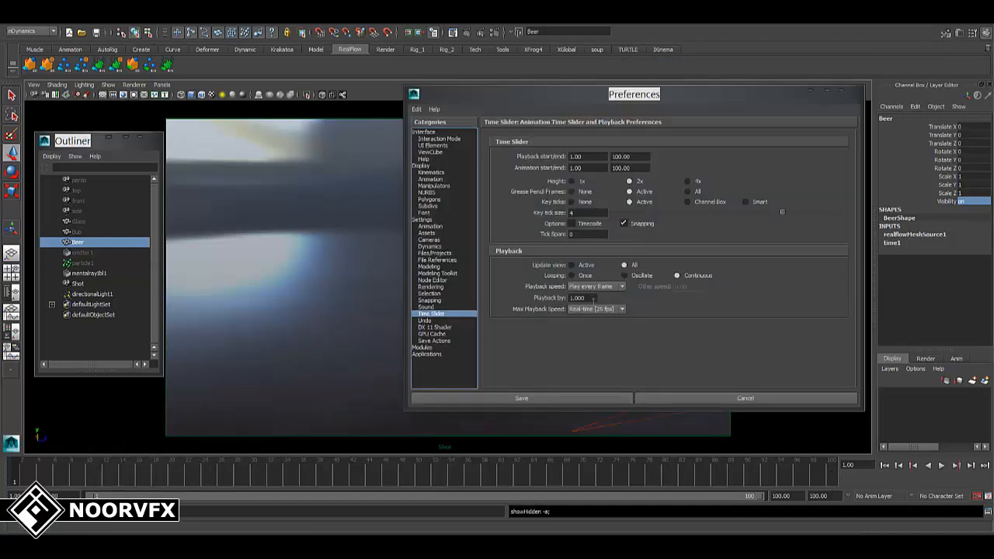
{"action": "left_click", "coordinate": [608, 309]}
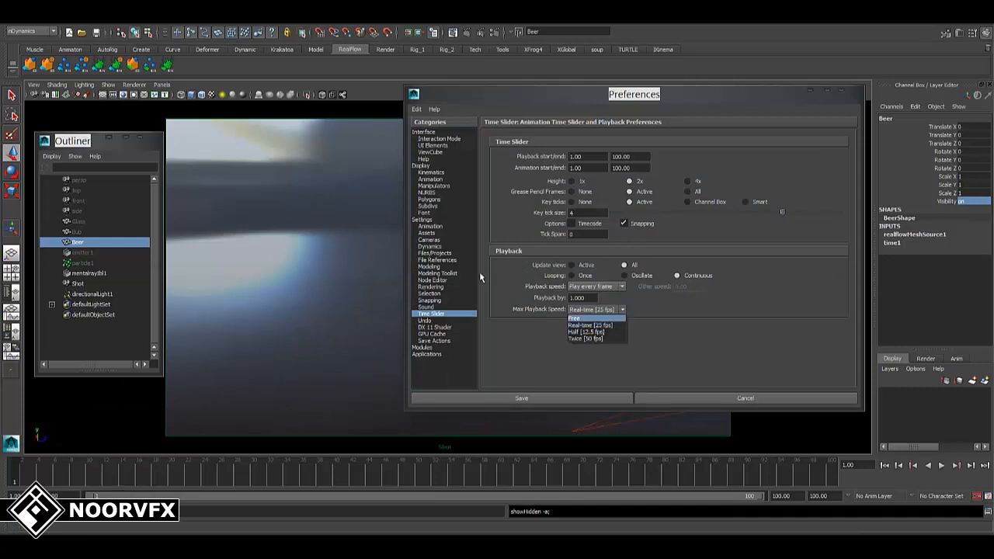
{"action": "left_click", "coordinate": [423, 220]}
{"action": "left_click", "coordinate": [610, 220]}
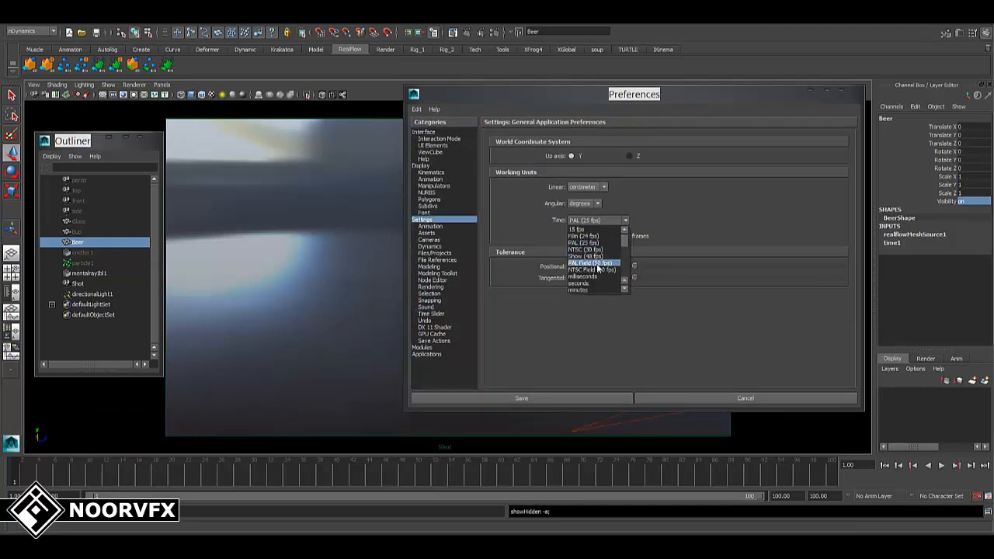
{"action": "left_click", "coordinate": [594, 263]}
{"action": "left_click", "coordinate": [586, 397]}
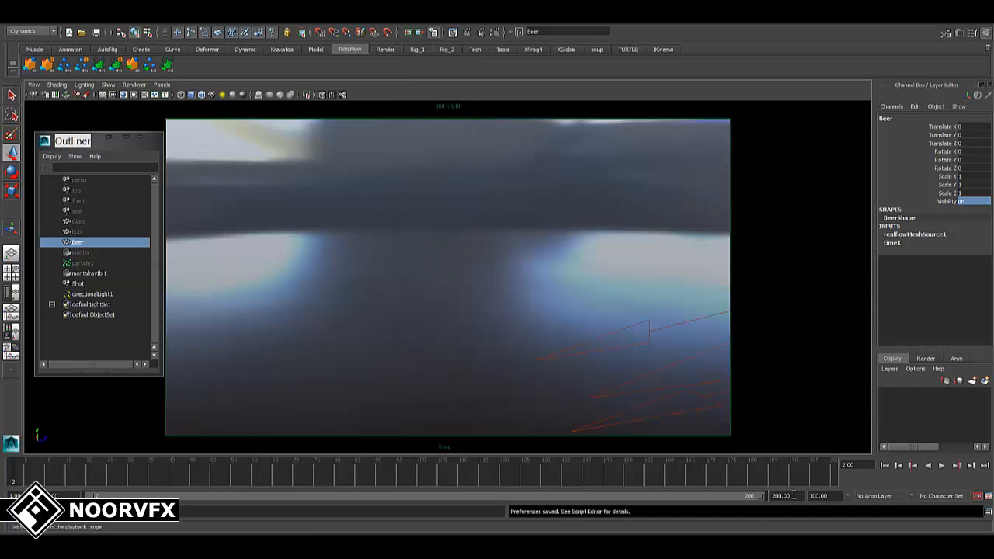
Set the animation end frame to 200, then play the Beer mesh animation and stop it partway.
{"action": "left_click", "coordinate": [816, 494]}
{"action": "type", "text": "20"}
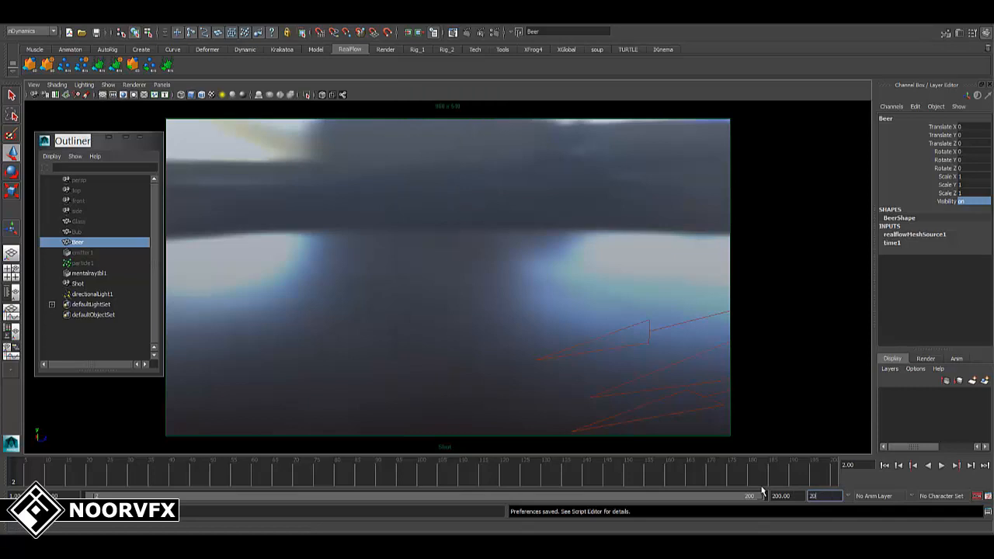
{"action": "type", "text": "0"}
{"action": "key", "text": "Return"}
{"action": "left_click", "coordinate": [941, 465]}
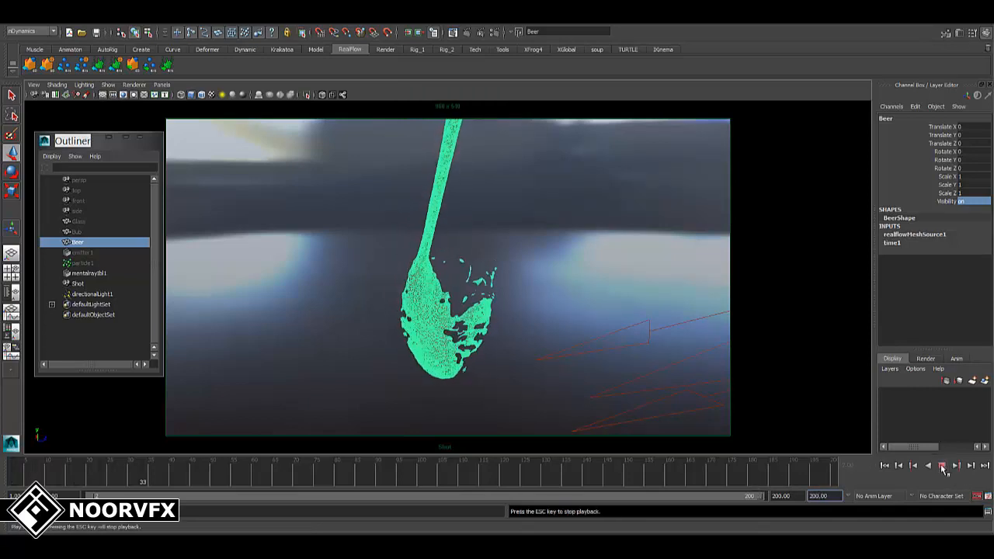
{"action": "left_click", "coordinate": [941, 466]}
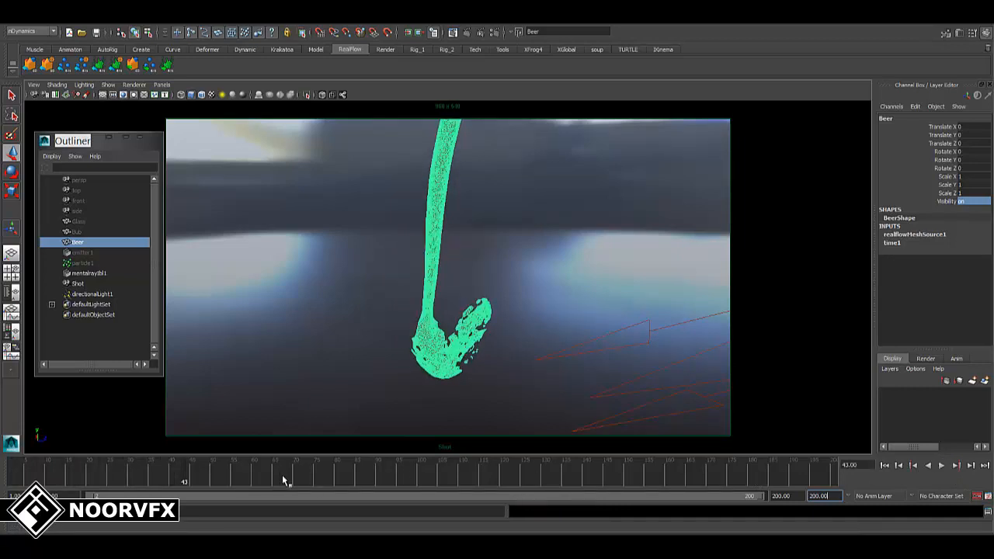
Scrub the Beer animation to frame 200, set the playback end frame to 300 and return to the first frame.
{"action": "left_click_drag", "start_coordinate": [284, 477], "coordinate": [848, 471]}
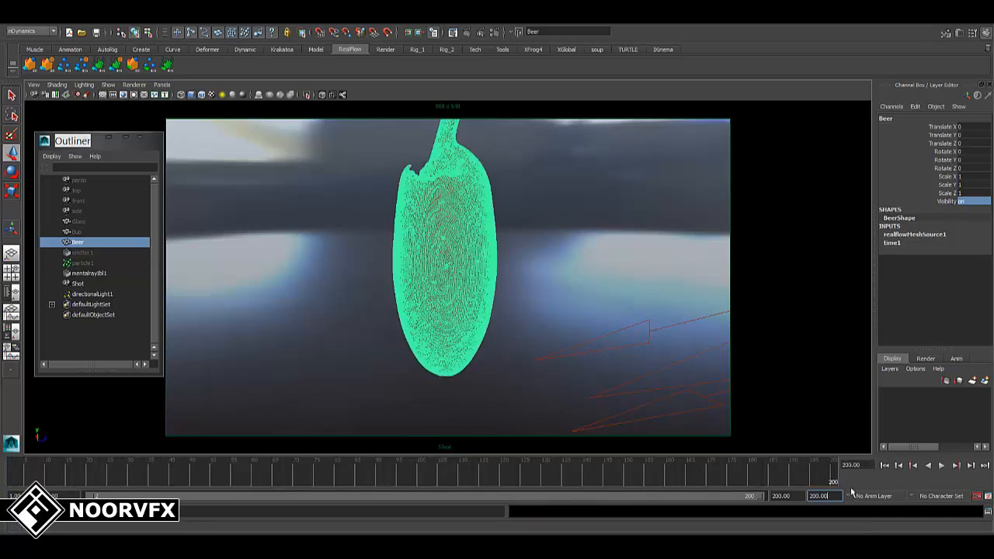
{"action": "left_click", "coordinate": [792, 494]}
{"action": "type", "text": "300"}
{"action": "key", "text": "Return"}
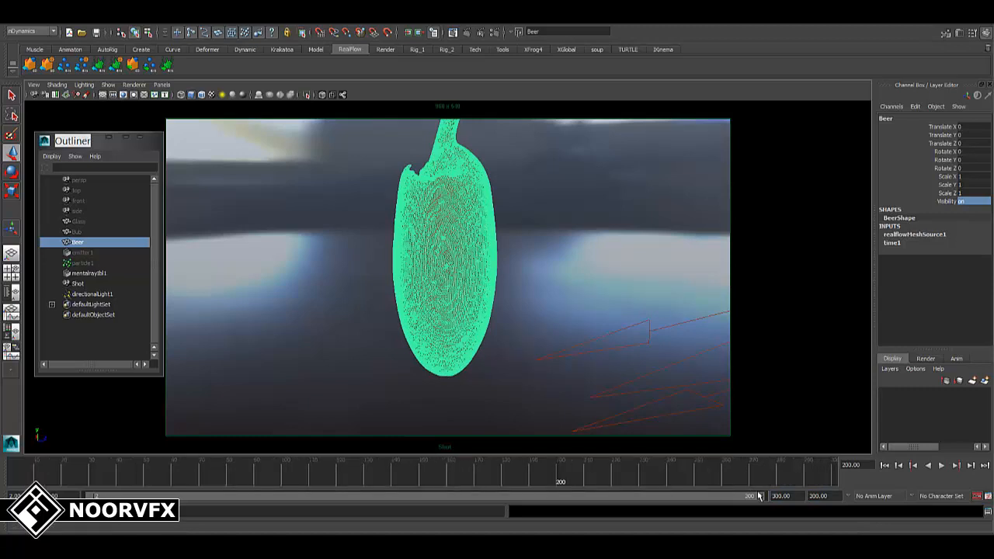
{"action": "mouse_move", "coordinate": [572, 469]}
{"action": "left_mouse_down"}
{"action": "mouse_move", "coordinate": [566, 477]}
{"action": "mouse_move", "coordinate": [774, 476]}
{"action": "mouse_move", "coordinate": [203, 478]}
{"action": "mouse_move", "coordinate": [832, 481]}
{"action": "mouse_move", "coordinate": [12, 483]}
{"action": "left_mouse_up"}
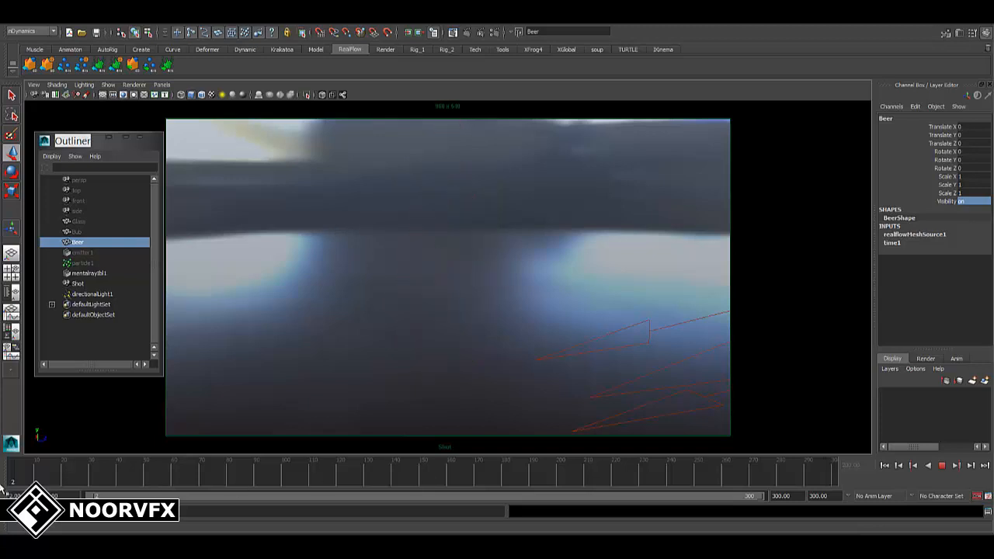
Set the scene's working time unit to PAL (25 fps) and save the preferences.
{"action": "left_click", "coordinate": [987, 497]}
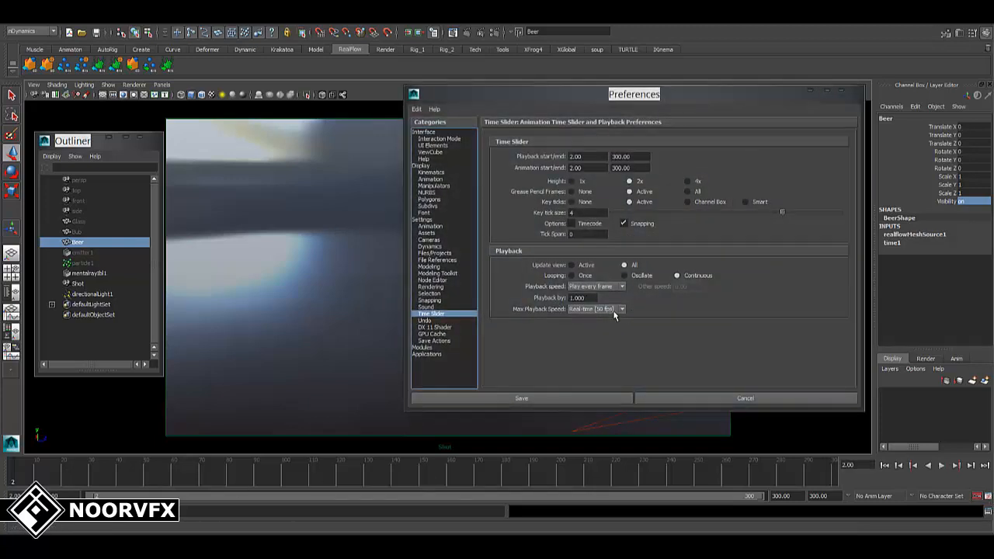
{"action": "left_click", "coordinate": [423, 220]}
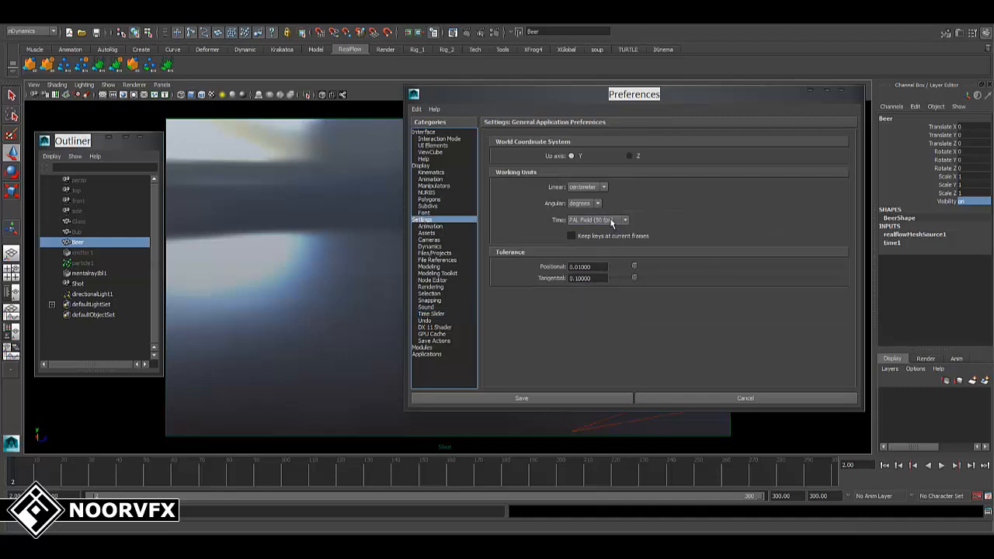
{"action": "left_click", "coordinate": [596, 221]}
{"action": "left_click", "coordinate": [604, 244]}
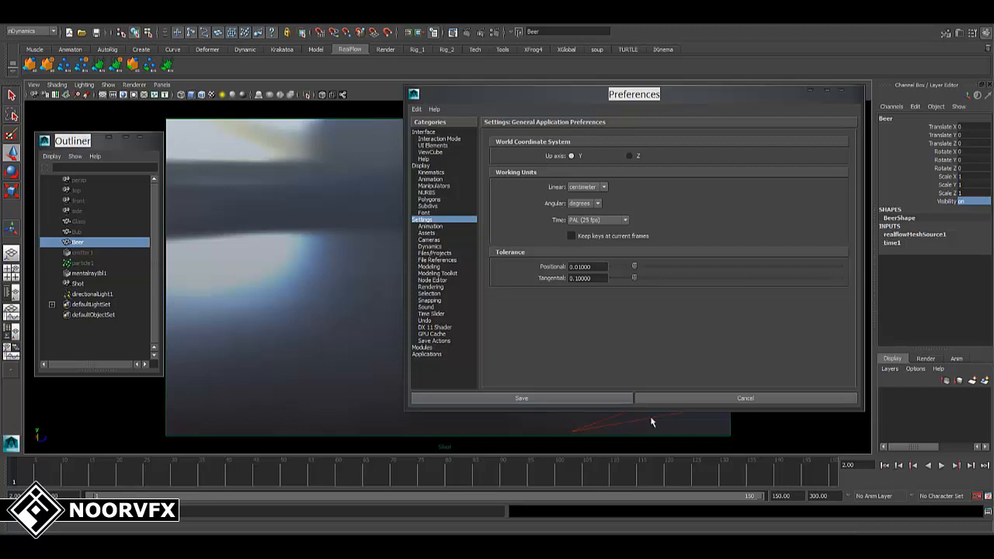
{"action": "left_click", "coordinate": [601, 402]}
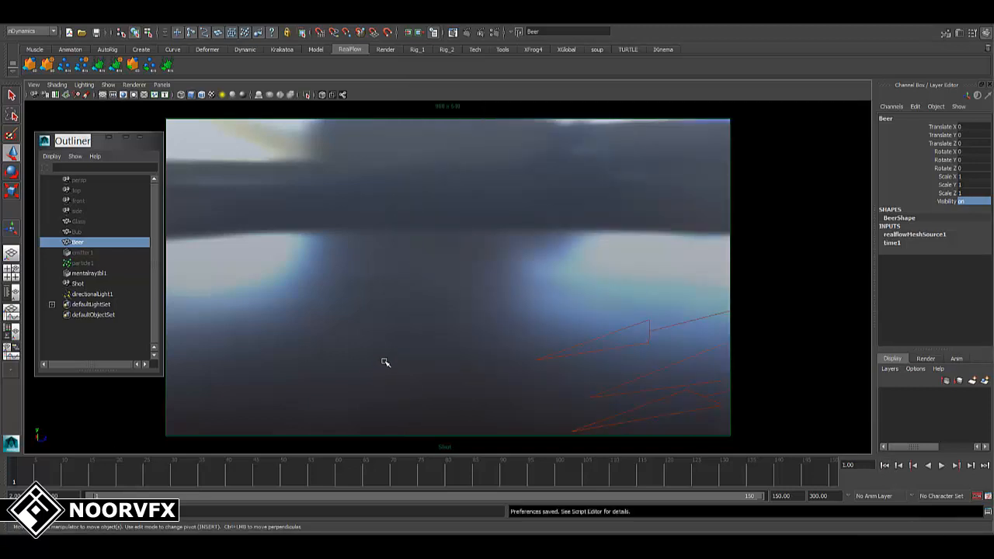
Clear the selection, switch to the Animation menu set and detach the Scene Time Warp commands into a floating window.
{"action": "left_click", "coordinate": [344, 326]}
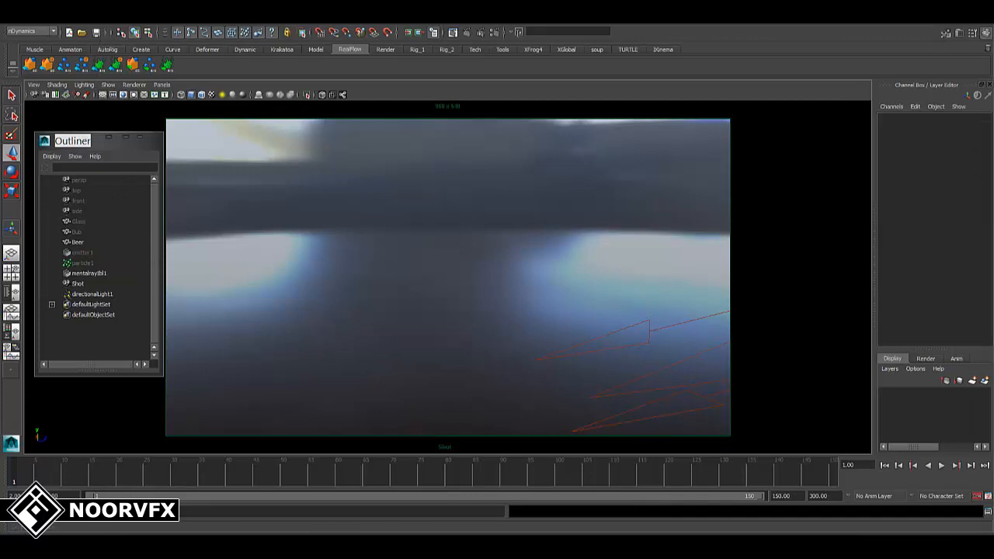
{"action": "left_click", "coordinate": [31, 32]}
{"action": "left_click", "coordinate": [28, 43]}
{"action": "left_click", "coordinate": [179, 29]}
{"action": "mouse_move", "coordinate": [185, 233]}
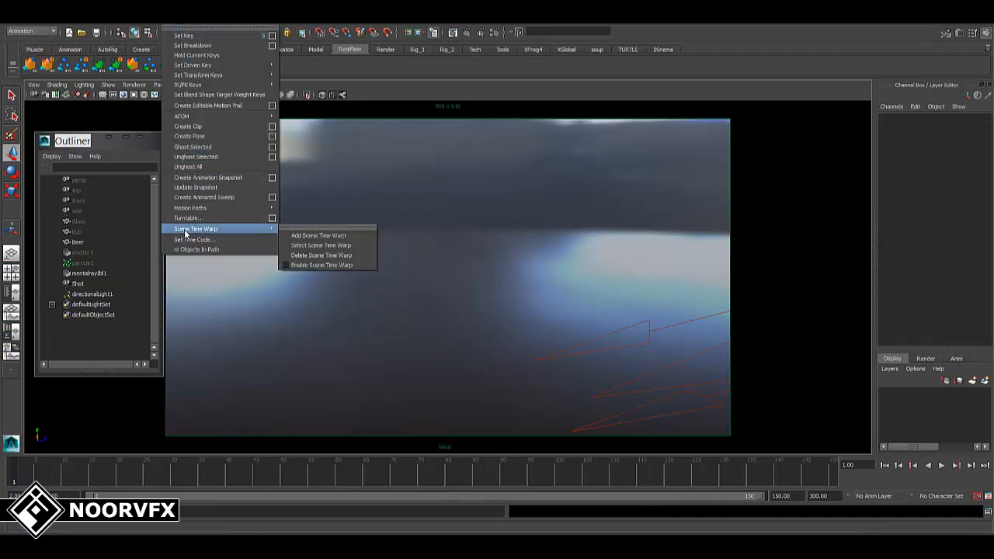
{"action": "left_click", "coordinate": [310, 229]}
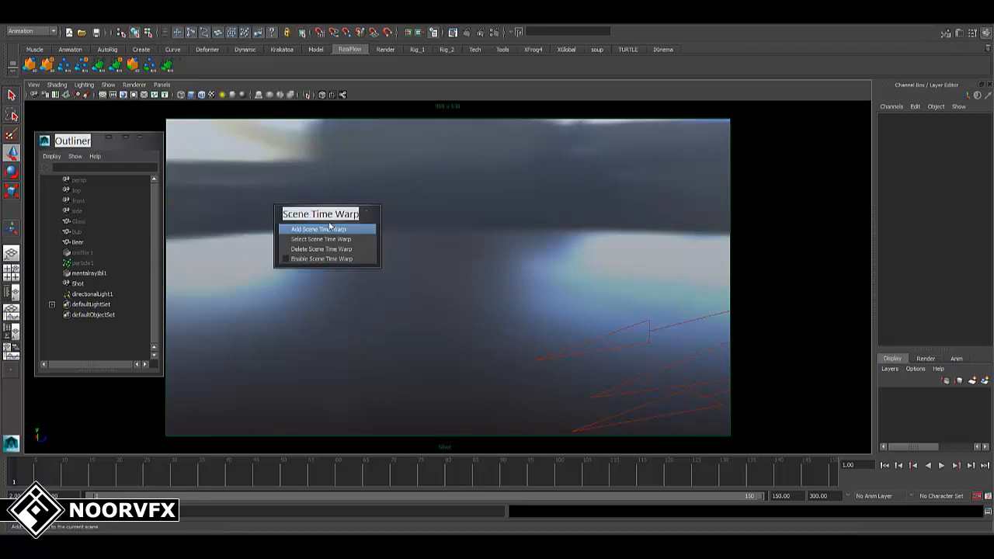
{"action": "left_click_drag", "start_coordinate": [318, 215], "coordinate": [389, 195]}
Add a scene time warp and delete it again.
{"action": "left_click", "coordinate": [395, 218]}
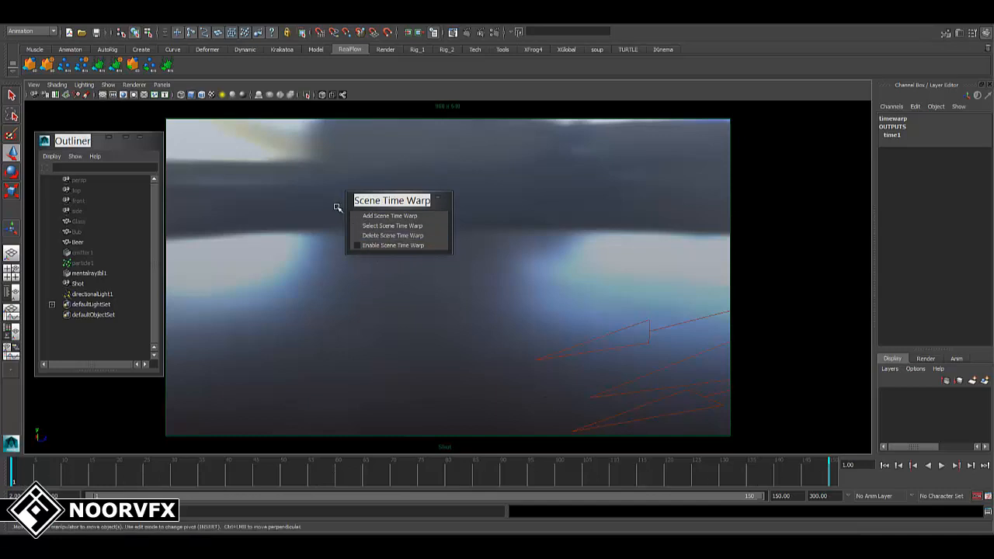
{"action": "left_click", "coordinate": [384, 235]}
Set the playback end frame to 400, play the Beer animation and return to the first frame.
{"action": "left_click", "coordinate": [784, 496]}
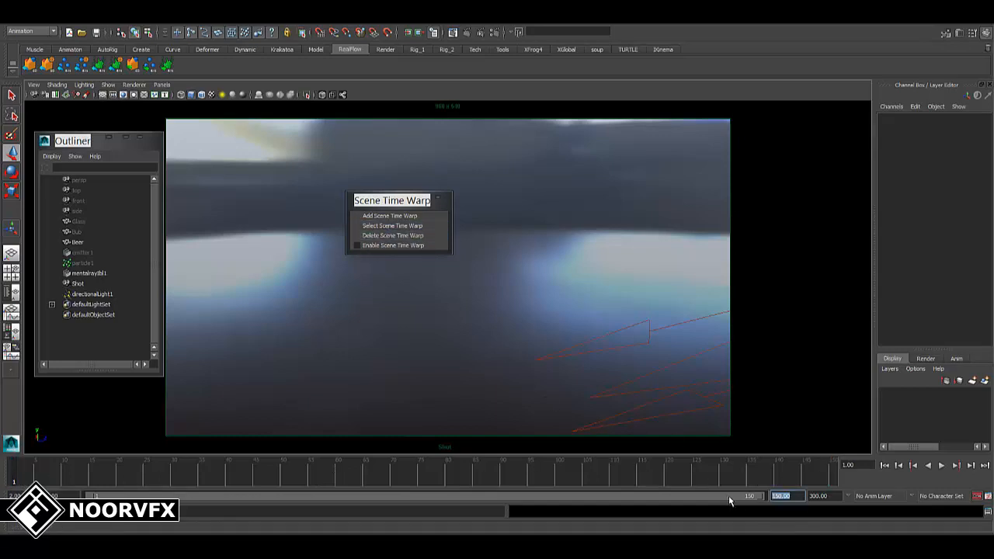
{"action": "type", "text": "400"}
{"action": "key", "text": "Return"}
{"action": "key", "text": "alt+v"}
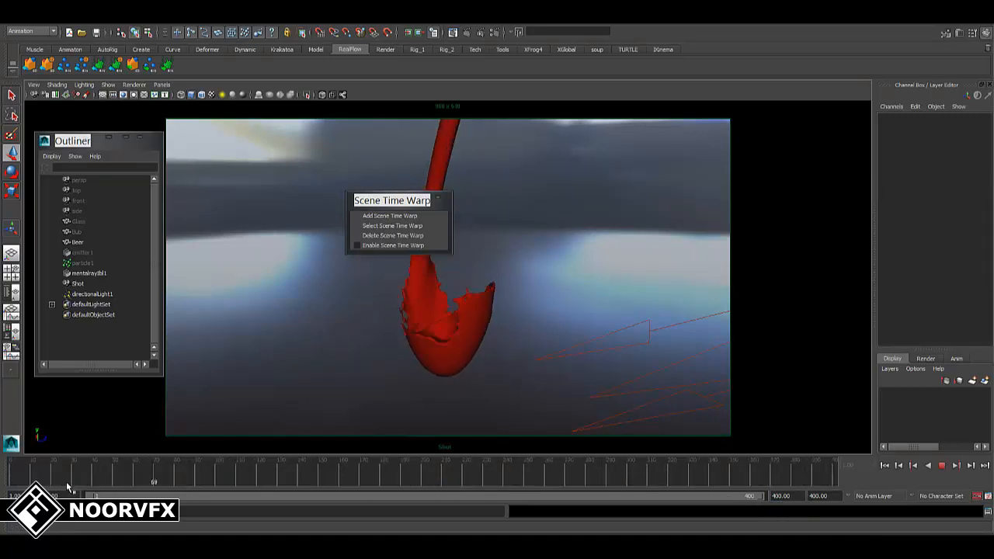
{"action": "left_click", "coordinate": [4, 478]}
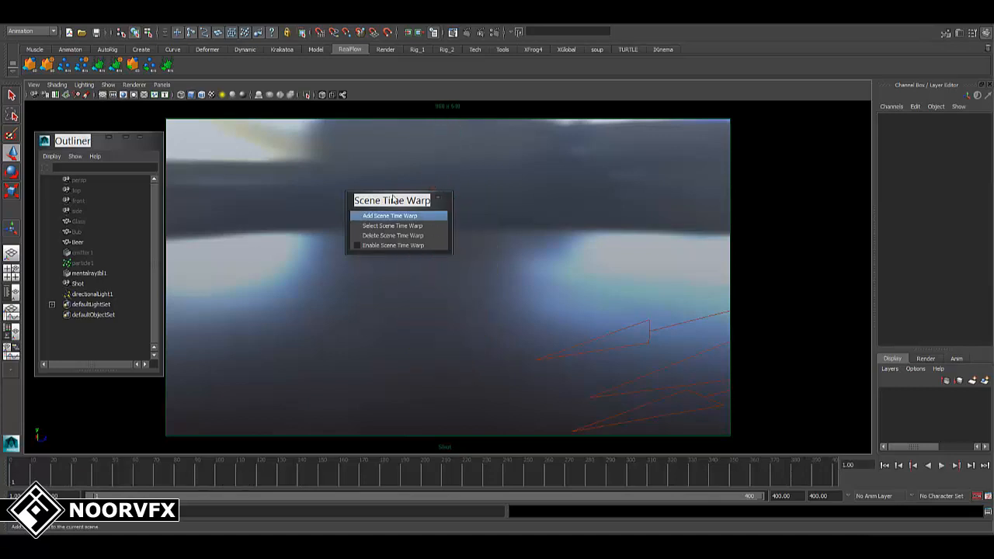
Add a scene time warp and frame its whole curve in the Graph Editor.
{"action": "left_click", "coordinate": [373, 215]}
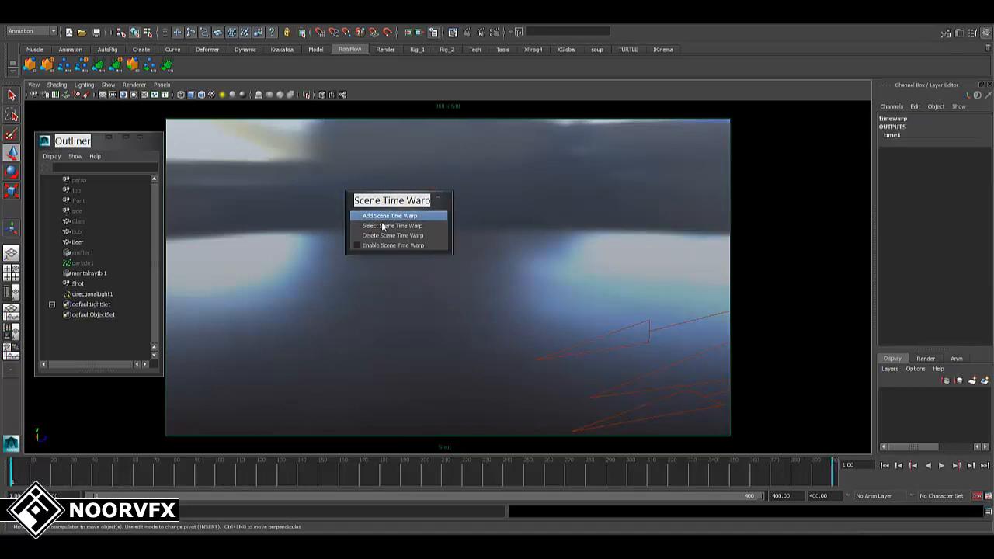
{"action": "left_click", "coordinate": [437, 199]}
{"action": "left_click", "coordinate": [124, 20]}
{"action": "mouse_move", "coordinate": [151, 48]}
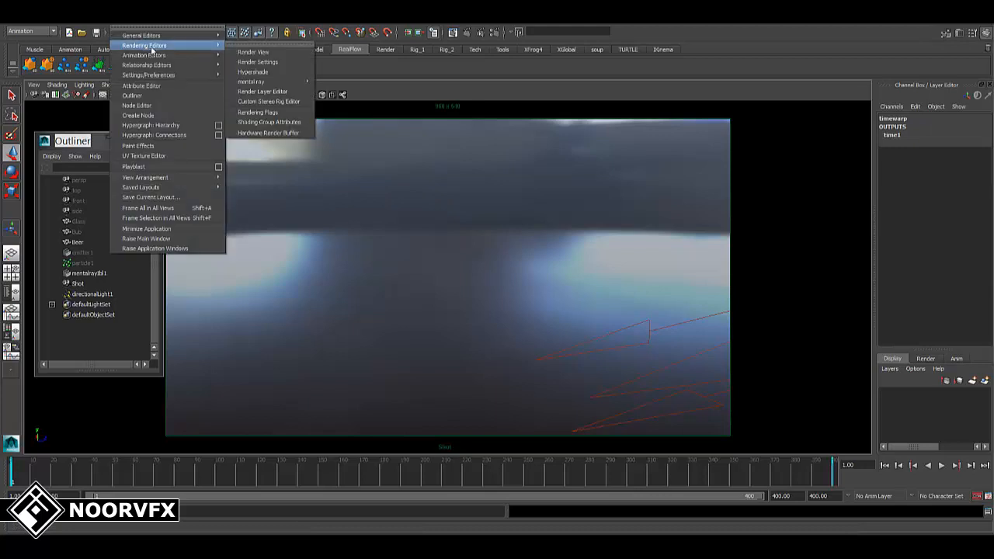
{"action": "left_click", "coordinate": [263, 59]}
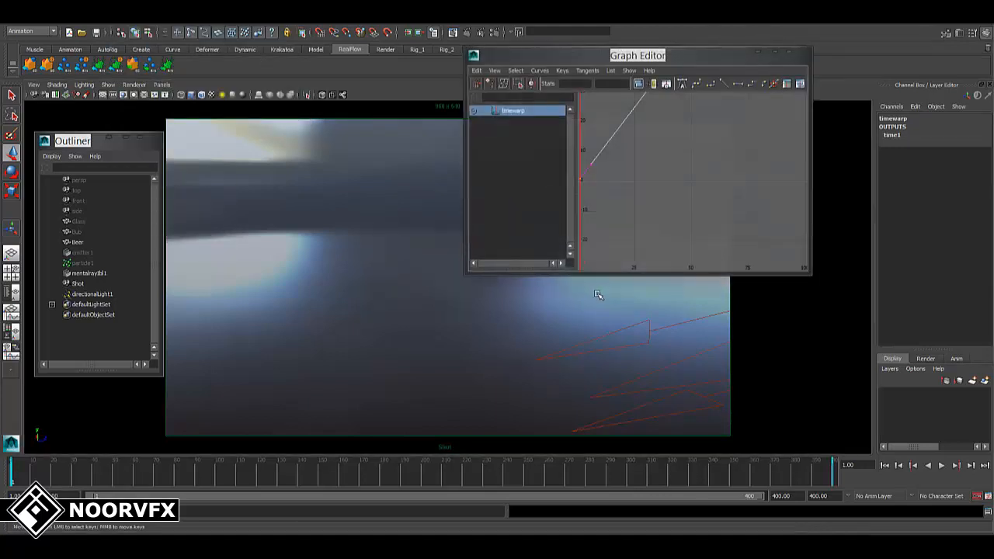
{"action": "key", "text": "f"}
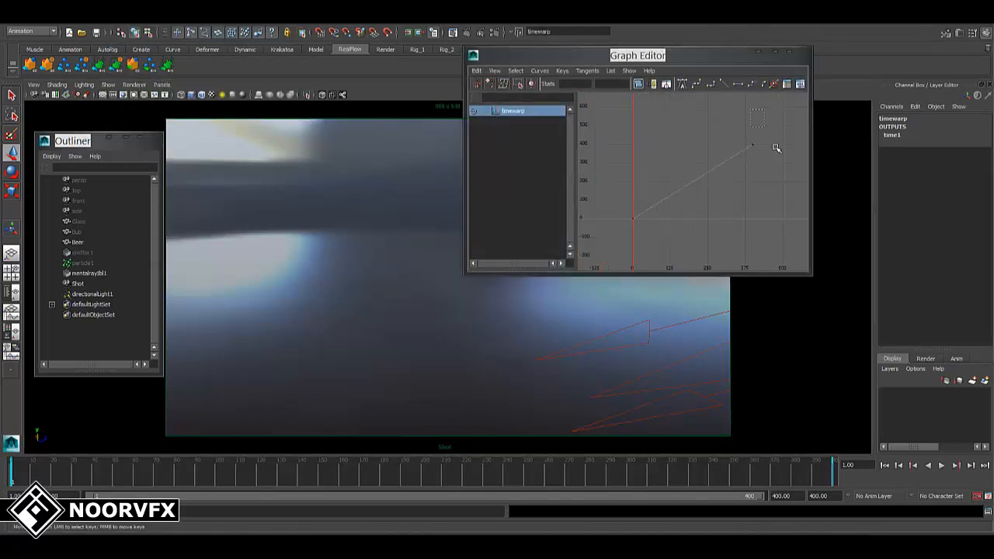
Move the last key of the timewarp curve to frame 200.
{"action": "left_click_drag", "start_coordinate": [775, 148], "coordinate": [741, 138]}
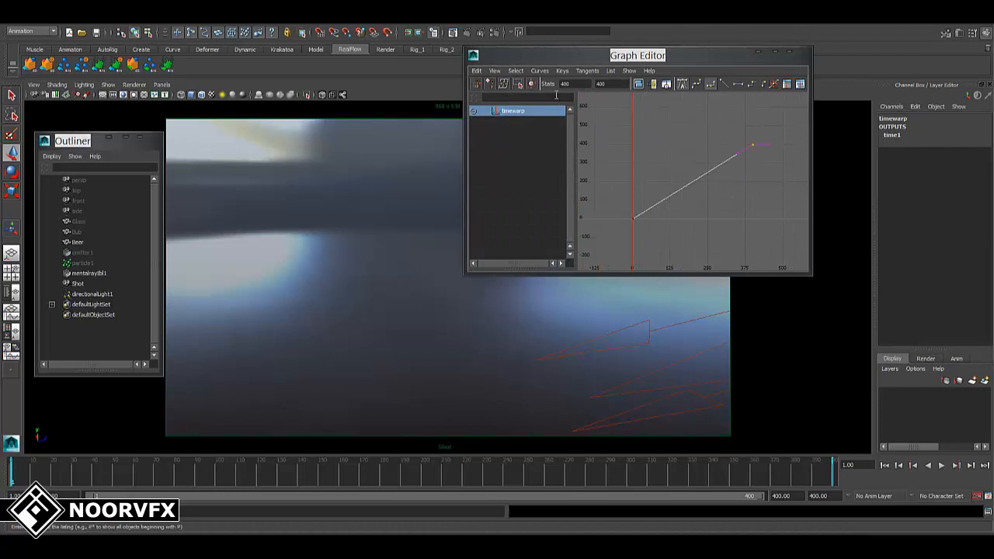
{"action": "double_click", "coordinate": [565, 84]}
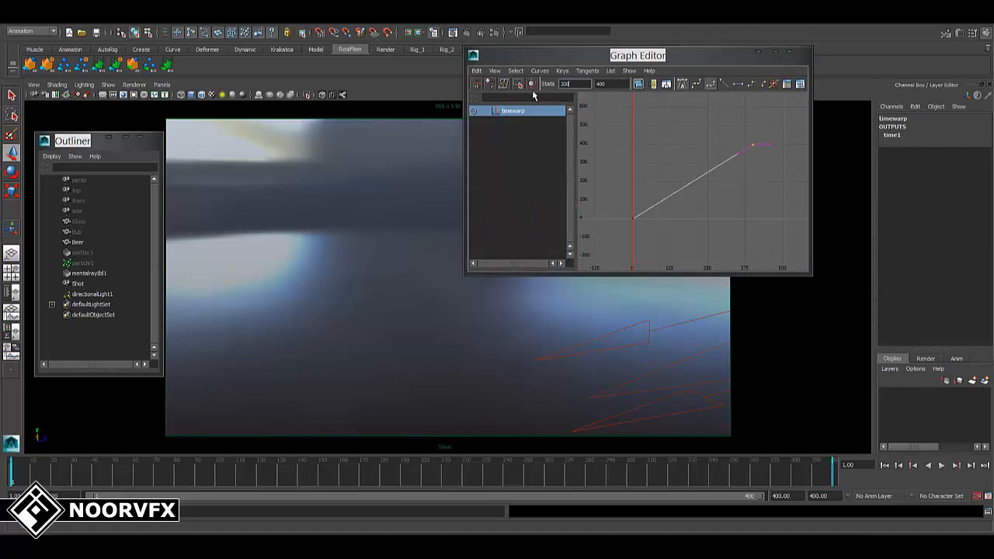
{"action": "type", "text": "200"}
{"action": "key", "text": "Return"}
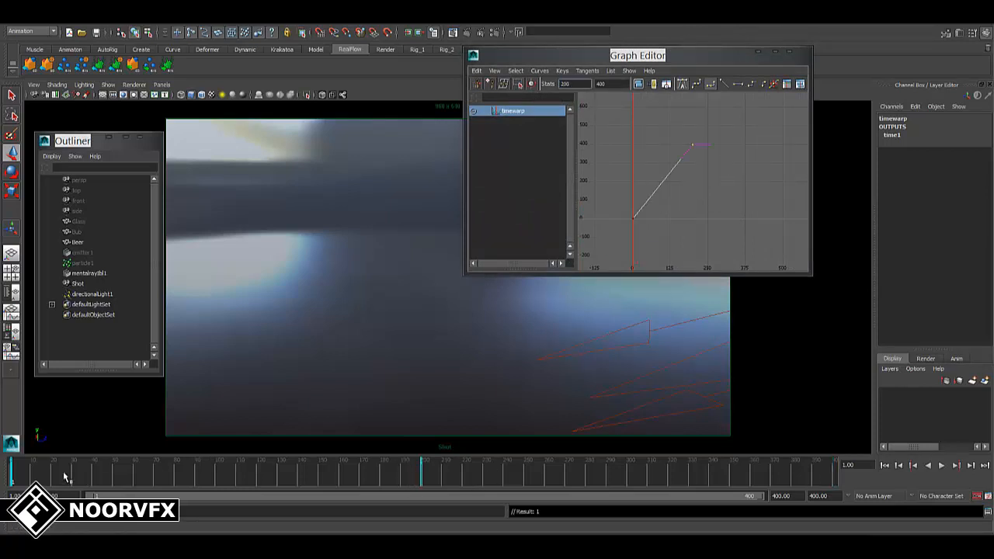
Preview the retimed Beer animation, return to the first frame and close the Graph Editor.
{"action": "mouse_move", "coordinate": [35, 477]}
{"action": "left_mouse_down"}
{"action": "mouse_move", "coordinate": [419, 472]}
{"action": "mouse_move", "coordinate": [368, 484]}
{"action": "mouse_move", "coordinate": [237, 477]}
{"action": "left_mouse_up"}
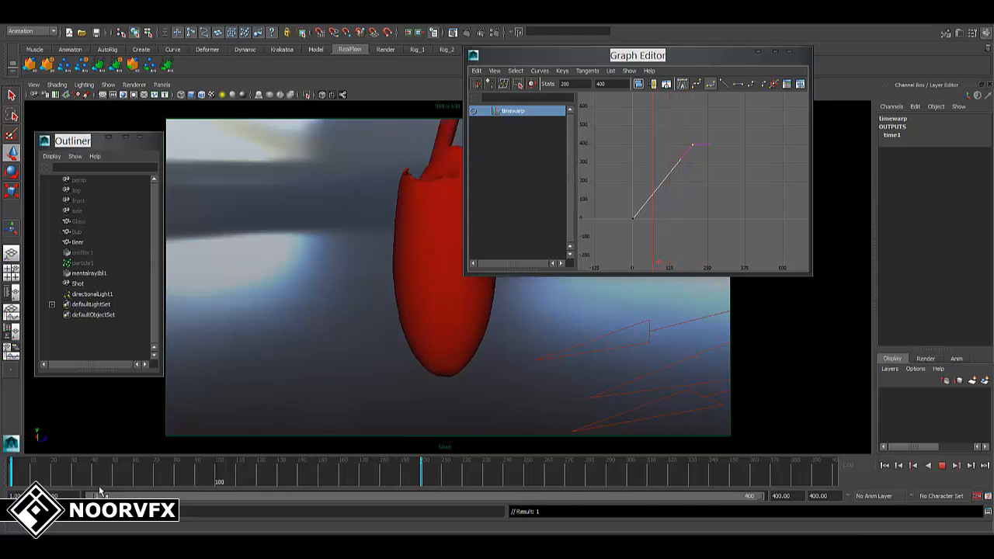
{"action": "left_click_drag", "start_coordinate": [99, 490], "coordinate": [10, 488]}
{"action": "left_click", "coordinate": [786, 52]}
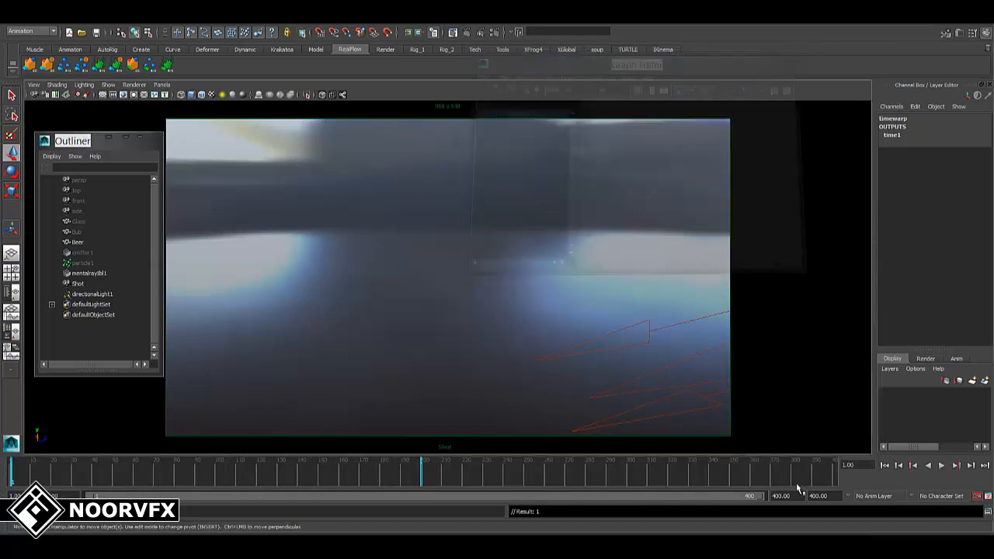
Set the playback and animation end frames to 200, play the Beer animation and return to the first frame.
{"action": "left_click", "coordinate": [782, 495]}
{"action": "type", "text": "200"}
{"action": "key", "text": "Return"}
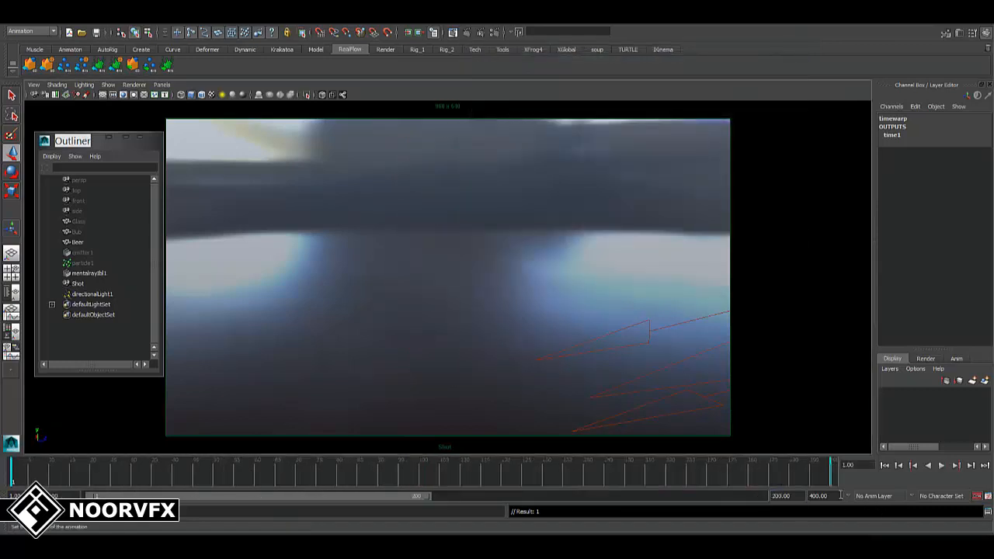
{"action": "left_click_drag", "start_coordinate": [837, 496], "coordinate": [800, 506]}
{"action": "type", "text": "200"}
{"action": "key", "text": "Return"}
{"action": "left_click", "coordinate": [941, 466]}
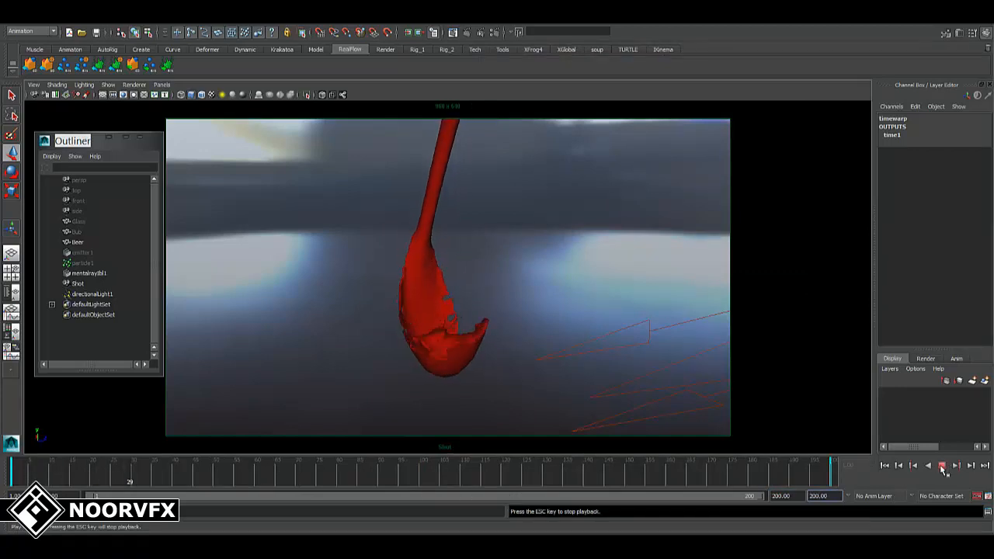
{"action": "left_click", "coordinate": [941, 466]}
{"action": "mouse_move", "coordinate": [233, 482]}
{"action": "left_mouse_down"}
{"action": "mouse_move", "coordinate": [812, 472]}
{"action": "mouse_move", "coordinate": [11, 472]}
{"action": "left_mouse_up"}
Save the scene as Beer_RF_V06.mb in the Beer scenes folder.
{"action": "left_click", "coordinate": [12, 20]}
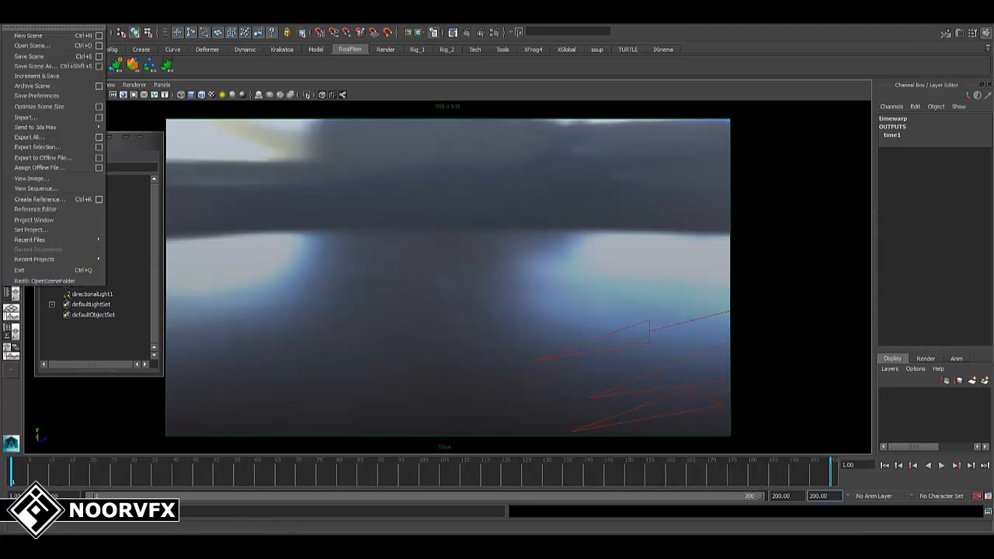
{"action": "left_click", "coordinate": [44, 71]}
{"action": "left_click", "coordinate": [358, 230]}
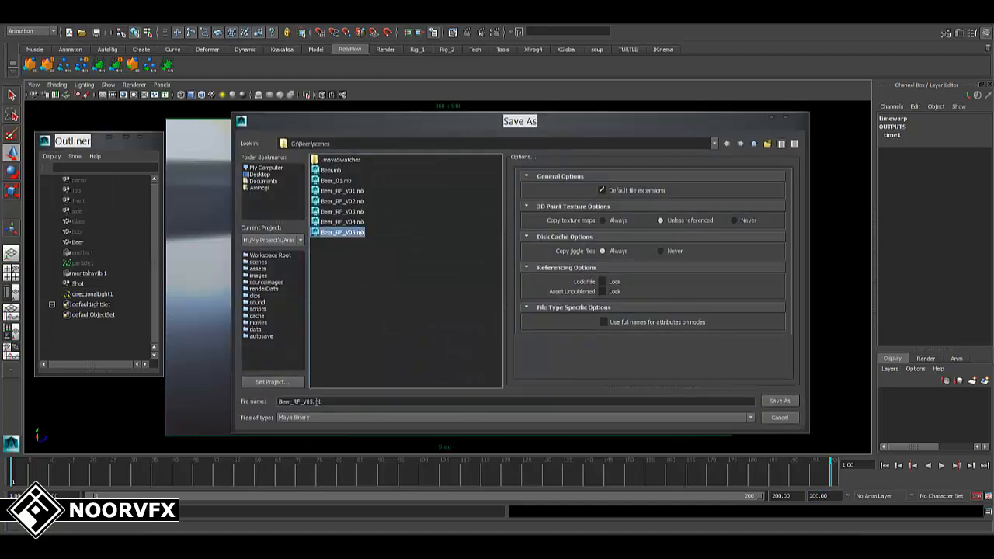
{"action": "left_click", "coordinate": [319, 402]}
{"action": "key", "text": "BackSpace"}
{"action": "type", "text": "6"}
{"action": "key", "text": "Return"}
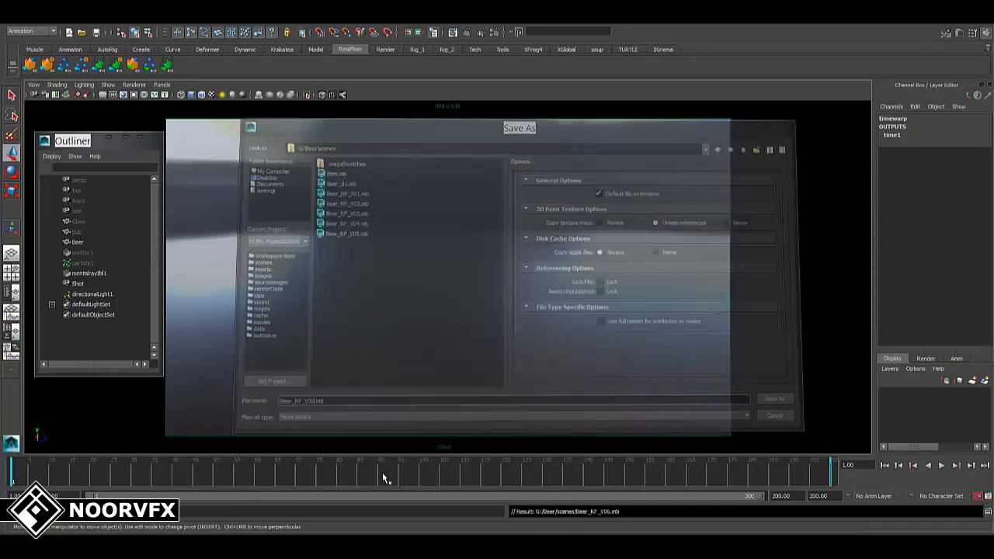
Configure the render output with file name prefix Beer, Targa (tga) image format and name#.ext frame naming.
{"action": "left_click", "coordinate": [494, 32]}
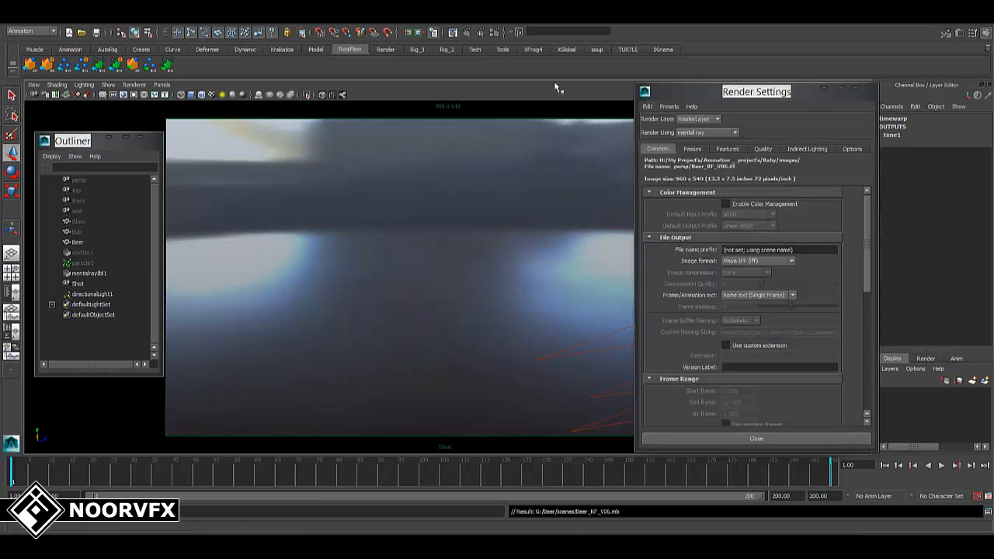
{"action": "left_click_drag", "start_coordinate": [770, 93], "coordinate": [725, 86]}
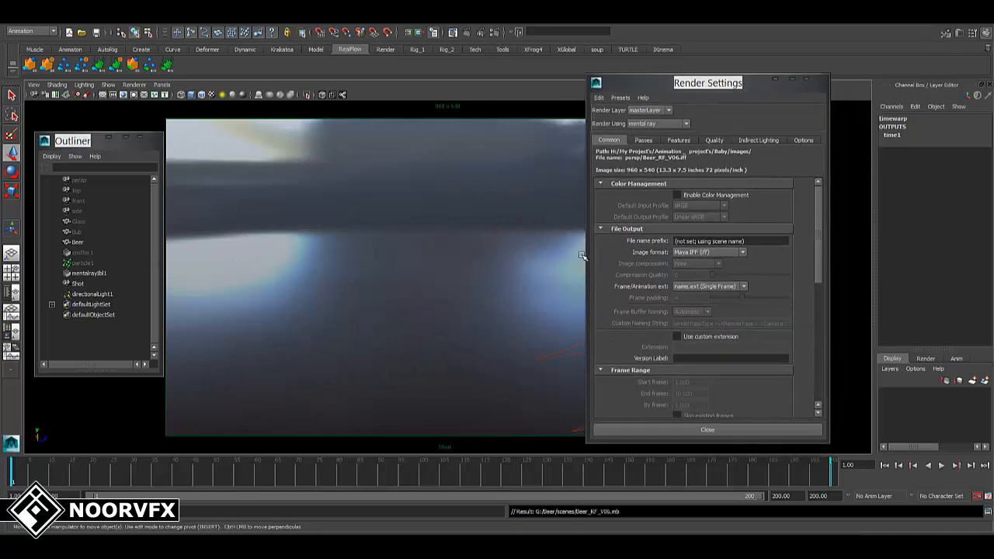
{"action": "left_click", "coordinate": [771, 242]}
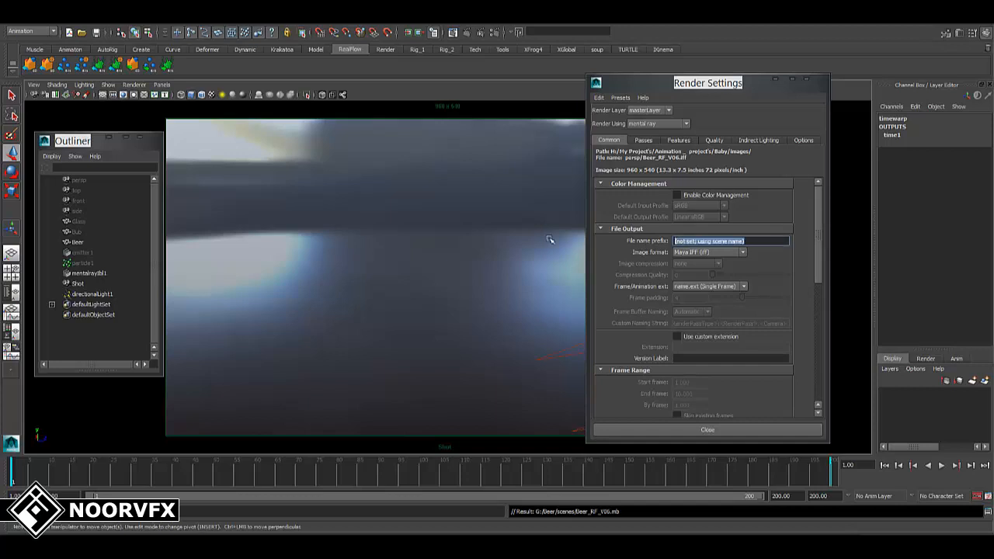
{"action": "type", "text": "Beer"}
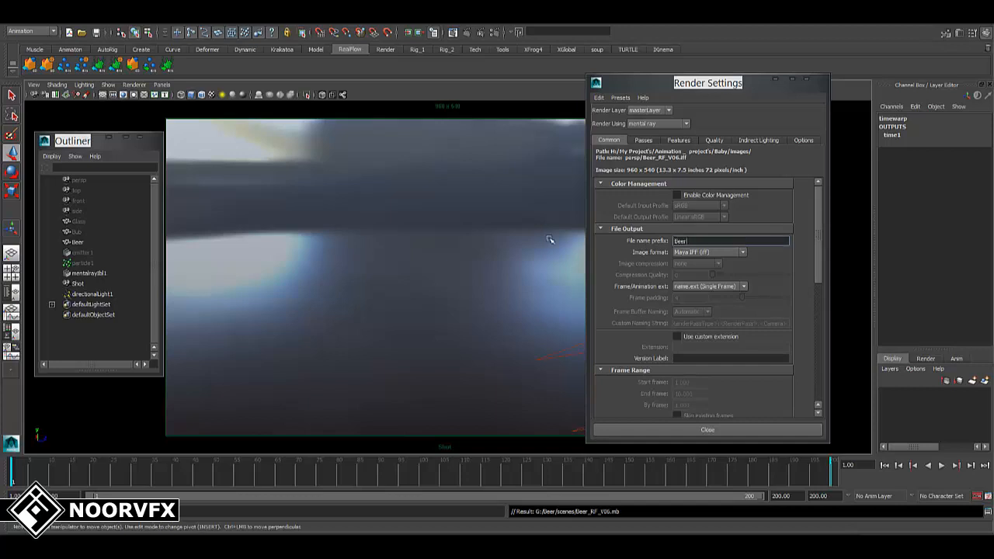
{"action": "left_click", "coordinate": [696, 256]}
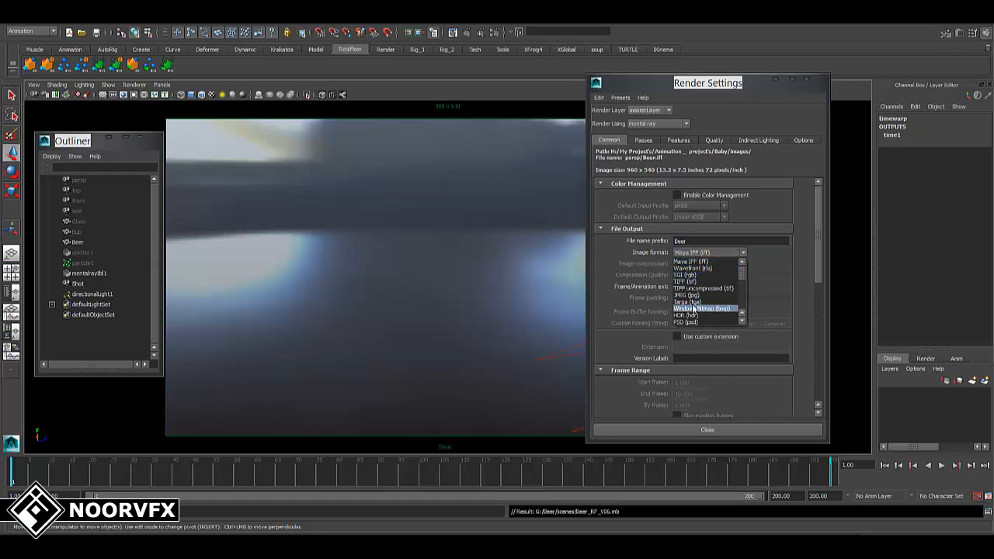
{"action": "left_click", "coordinate": [691, 302]}
{"action": "left_click", "coordinate": [727, 288]}
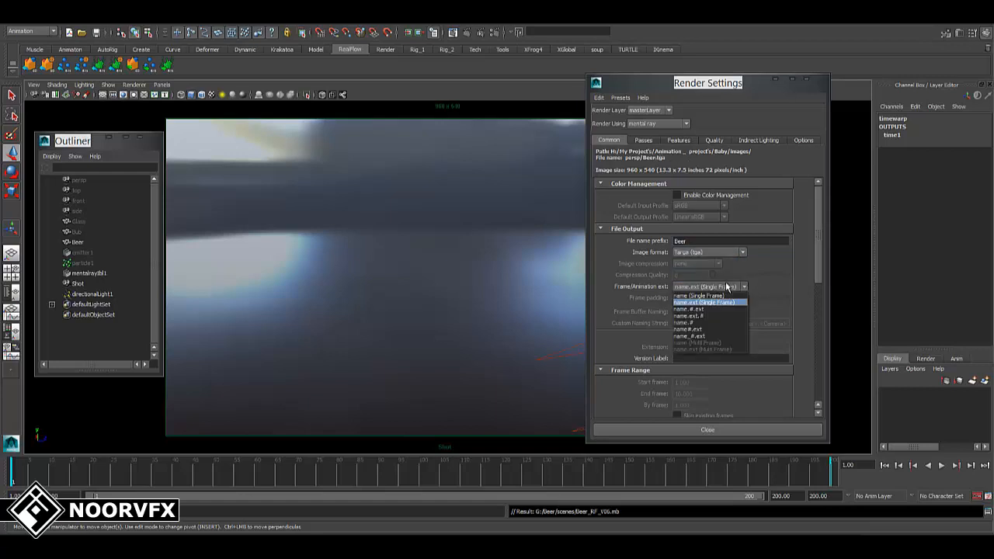
{"action": "left_click", "coordinate": [696, 330]}
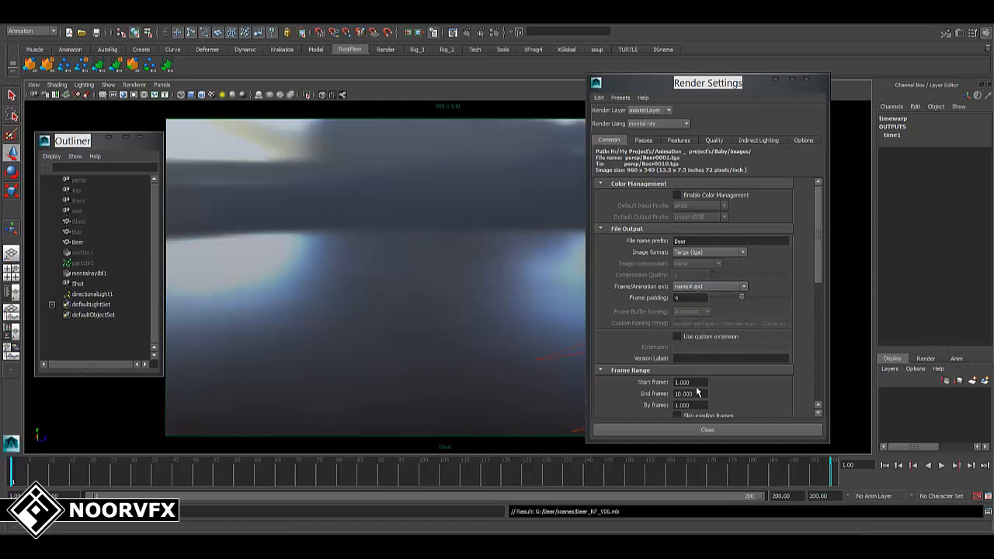
Set the render end frame to 200 and remove the persp camera, keeping only Shot as the renderable camera.
{"action": "left_click_drag", "start_coordinate": [697, 394], "coordinate": [632, 392]}
{"action": "type", "text": "200"}
{"action": "key", "text": "Return"}
{"action": "scroll", "coordinate": [752, 382], "scroll_direction": "down", "scroll_amount": 4}
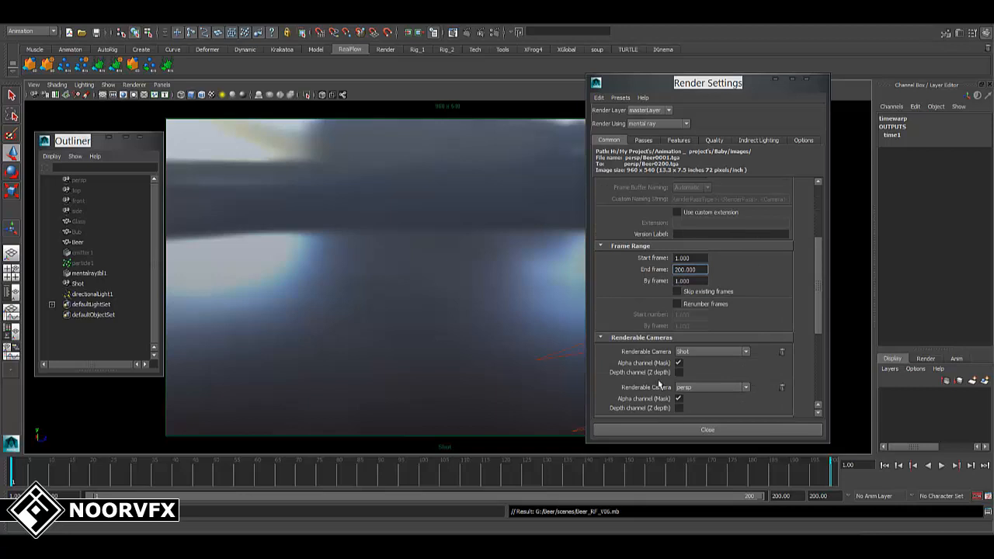
{"action": "scroll", "coordinate": [675, 361], "scroll_direction": "down", "scroll_amount": 2}
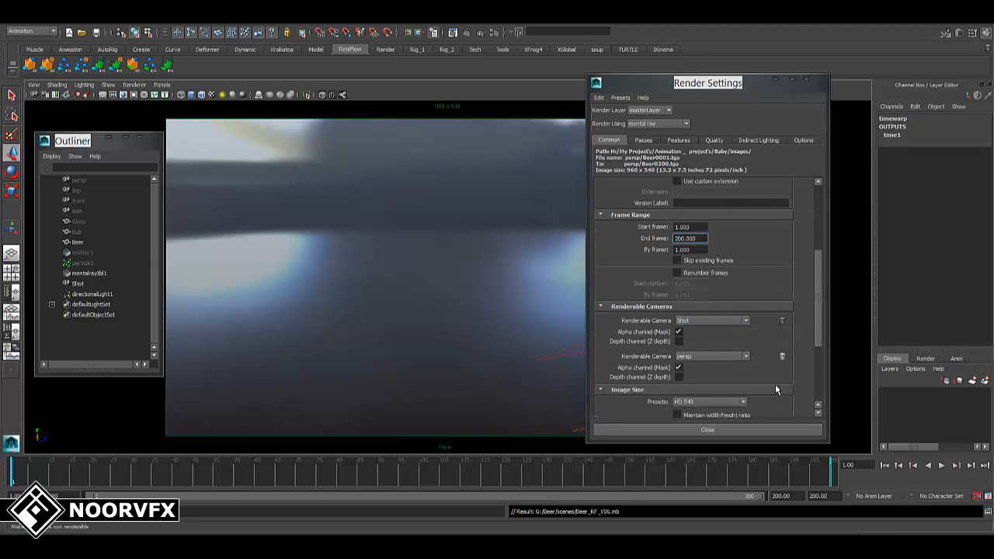
{"action": "left_click", "coordinate": [782, 325]}
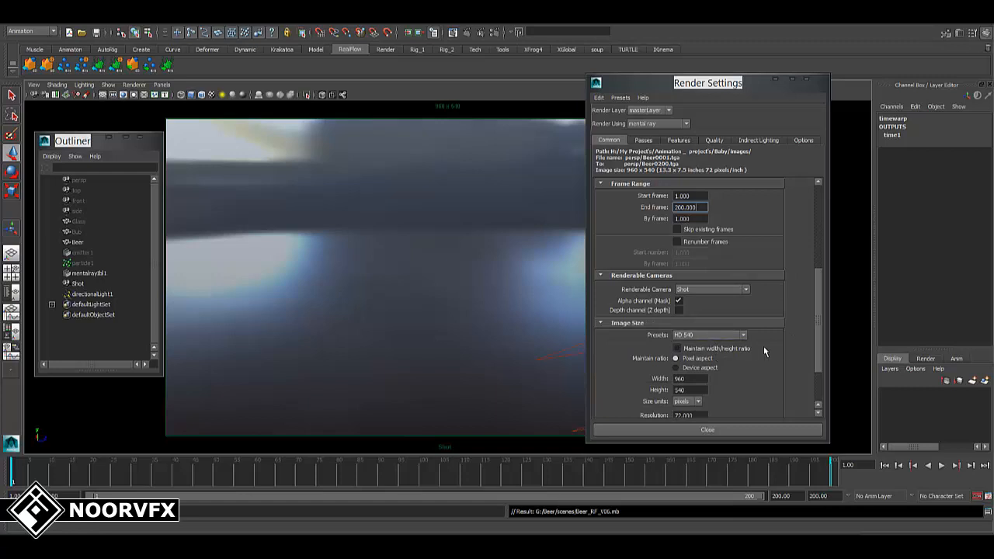
{"action": "scroll", "coordinate": [787, 346], "scroll_direction": "down", "scroll_amount": 2}
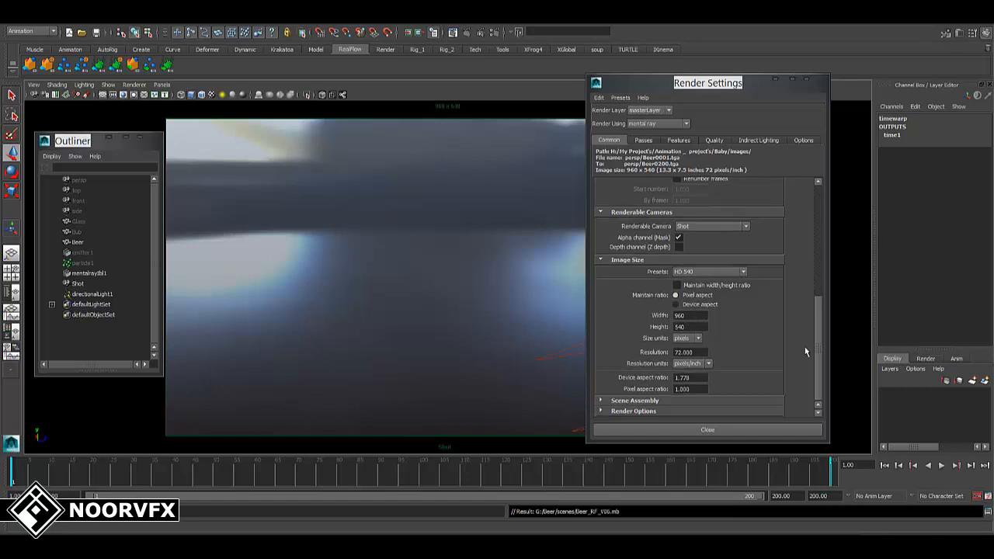
{"action": "scroll", "coordinate": [805, 352], "scroll_direction": "up", "scroll_amount": 6}
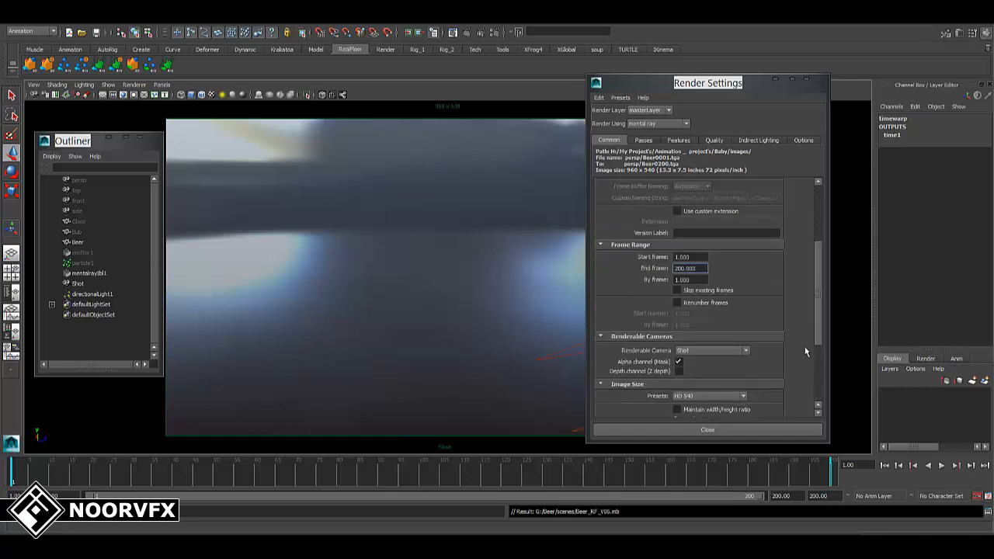
Set the mental ray unified sampling max samples to 150.
{"action": "left_click", "coordinate": [714, 139]}
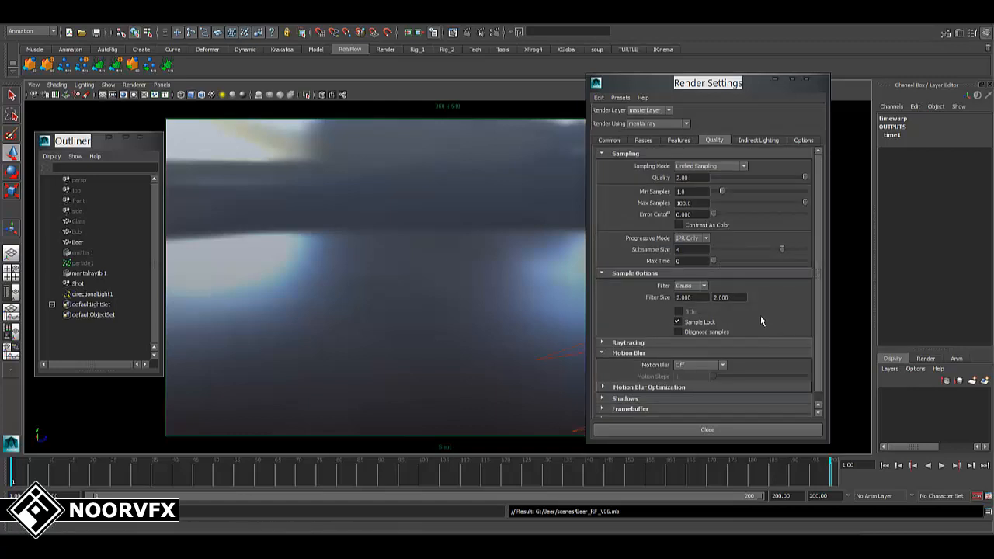
{"action": "left_click_drag", "start_coordinate": [703, 202], "coordinate": [641, 205]}
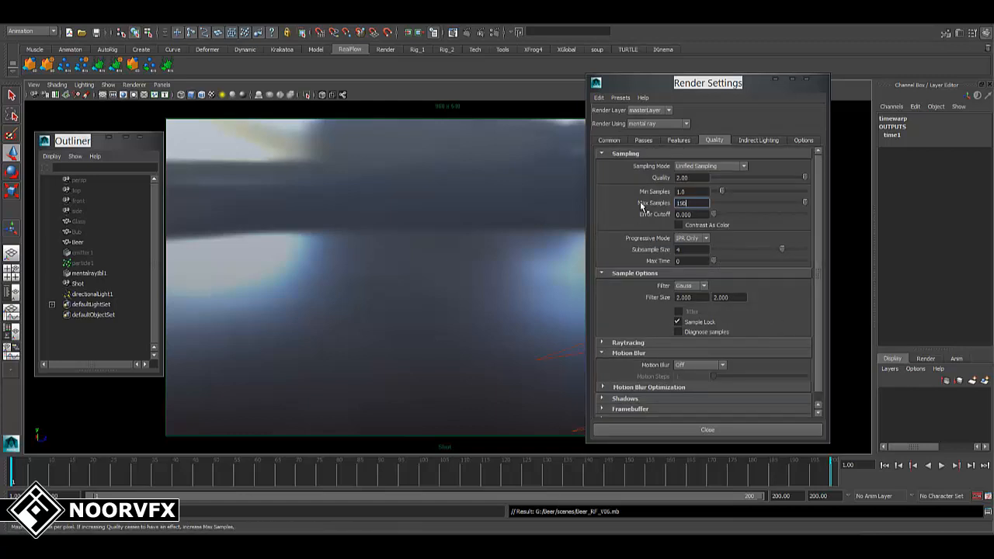
{"action": "type", "text": "150"}
{"action": "key", "text": "Return"}
{"action": "scroll", "coordinate": [778, 321], "scroll_direction": "down", "scroll_amount": 1}
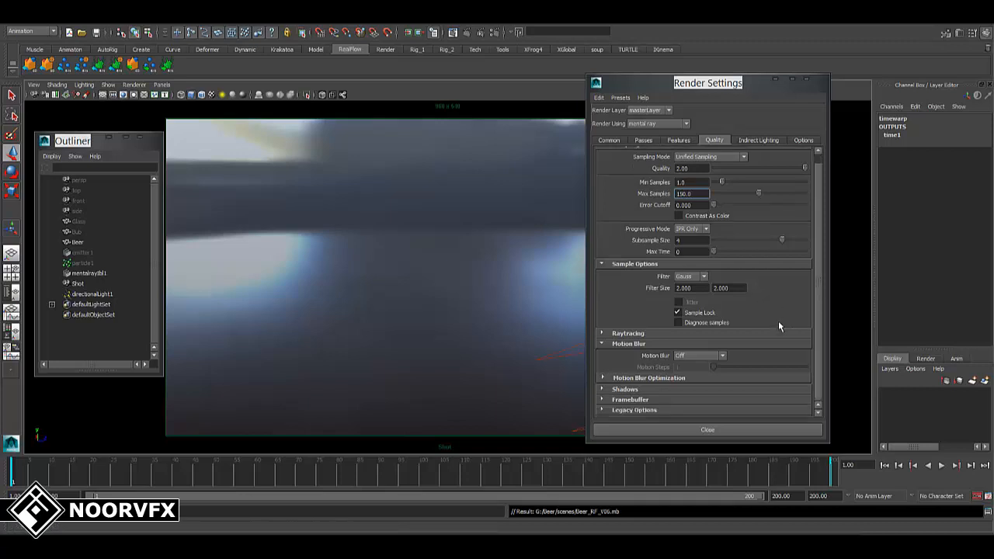
Set the sample filter to Mitchell, check the indirect lighting and options settings, and close the Render Settings.
{"action": "left_click", "coordinate": [635, 334]}
{"action": "left_click", "coordinate": [635, 333]}
{"action": "left_click", "coordinate": [689, 277]}
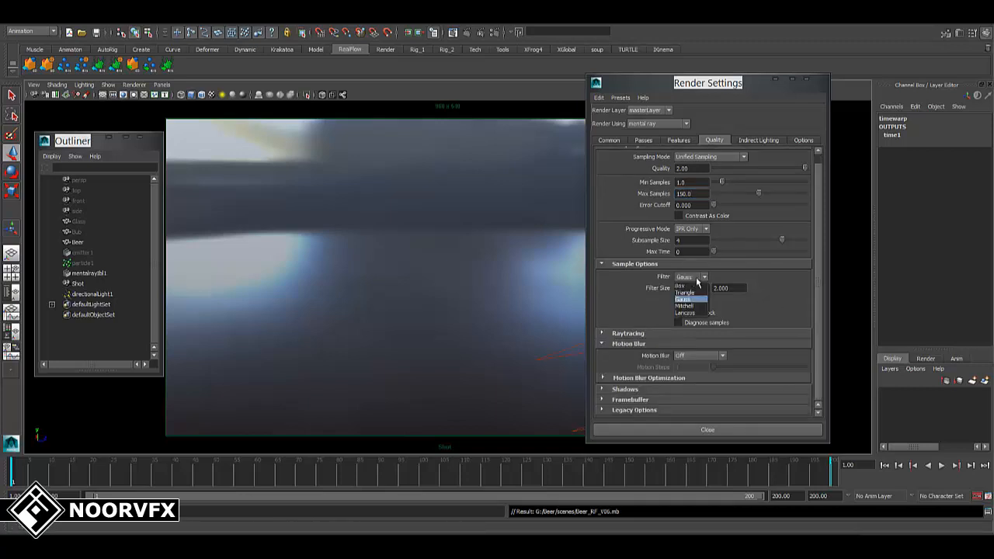
{"action": "left_click", "coordinate": [684, 306]}
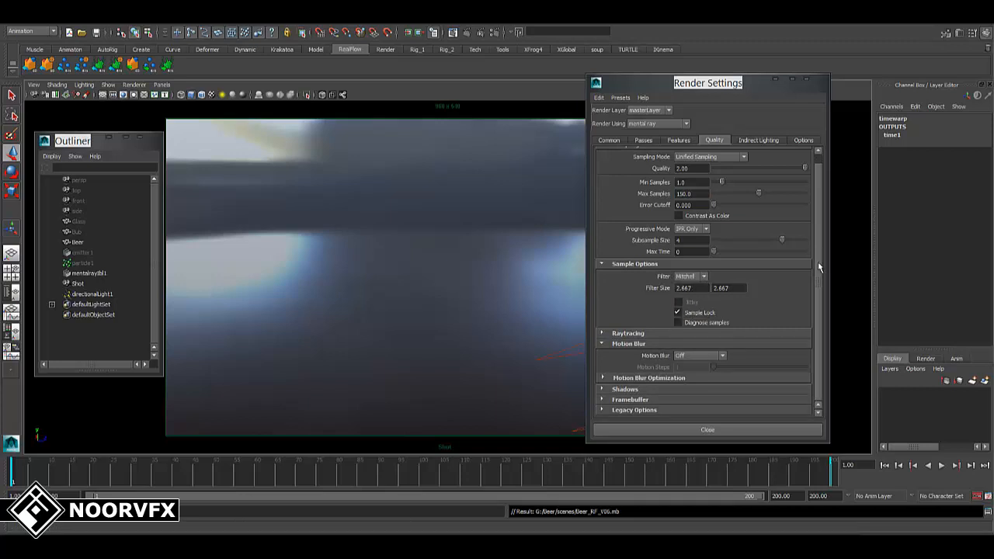
{"action": "left_click", "coordinate": [754, 140]}
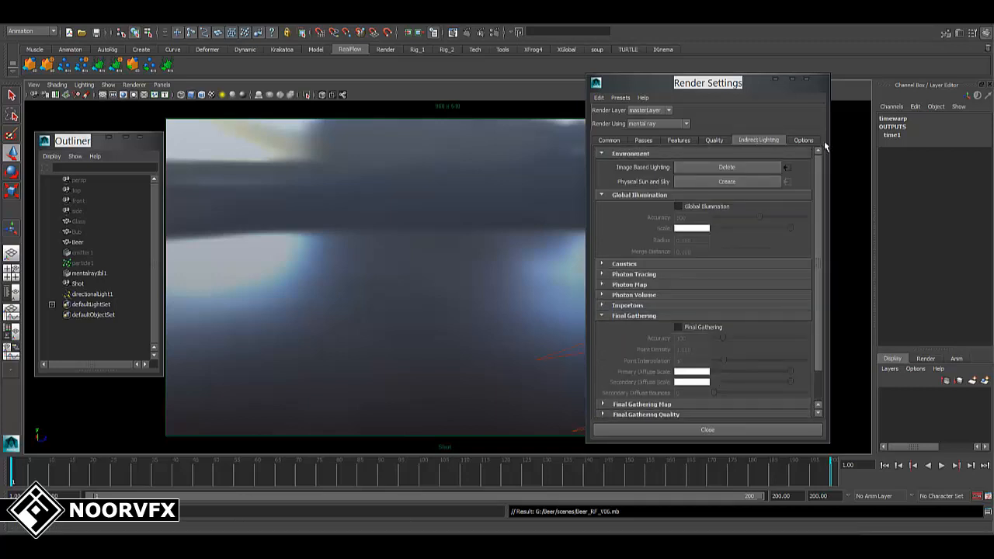
{"action": "left_click", "coordinate": [808, 141]}
{"action": "left_click", "coordinate": [759, 140]}
{"action": "left_click", "coordinate": [782, 429]}
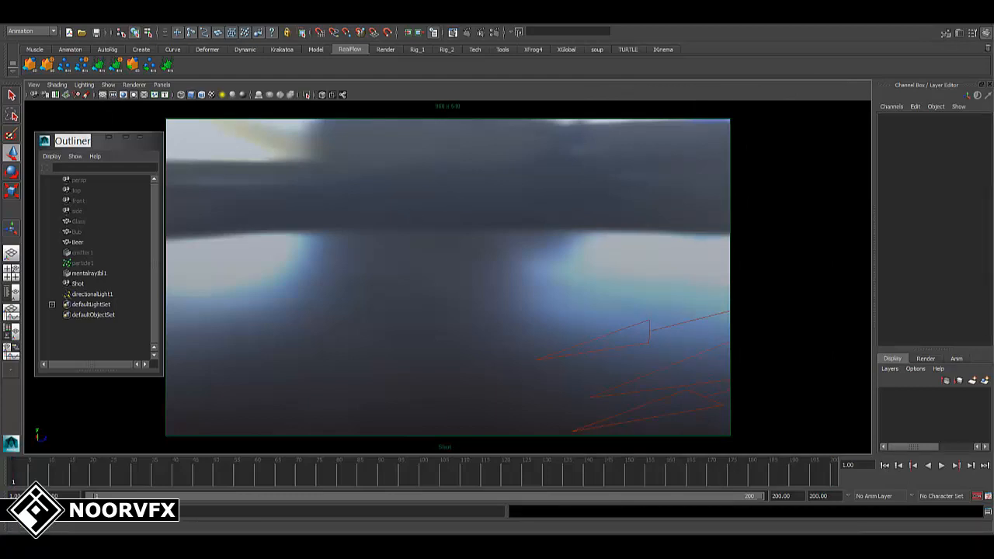
Save the scene, switch to the Rendering menu set and start a batch render of the Beer sequence.
{"action": "left_click", "coordinate": [96, 34]}
{"action": "left_click", "coordinate": [45, 32]}
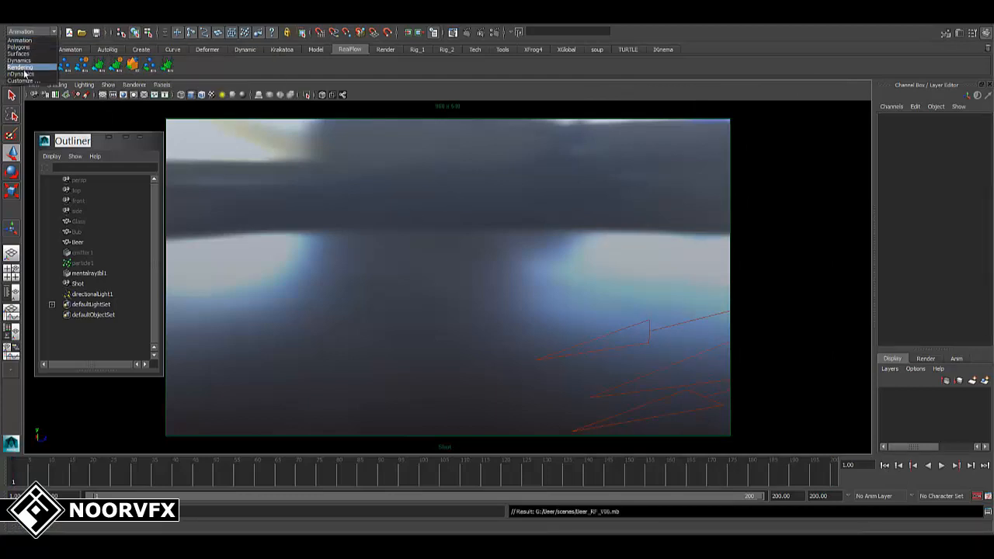
{"action": "left_click", "coordinate": [27, 72]}
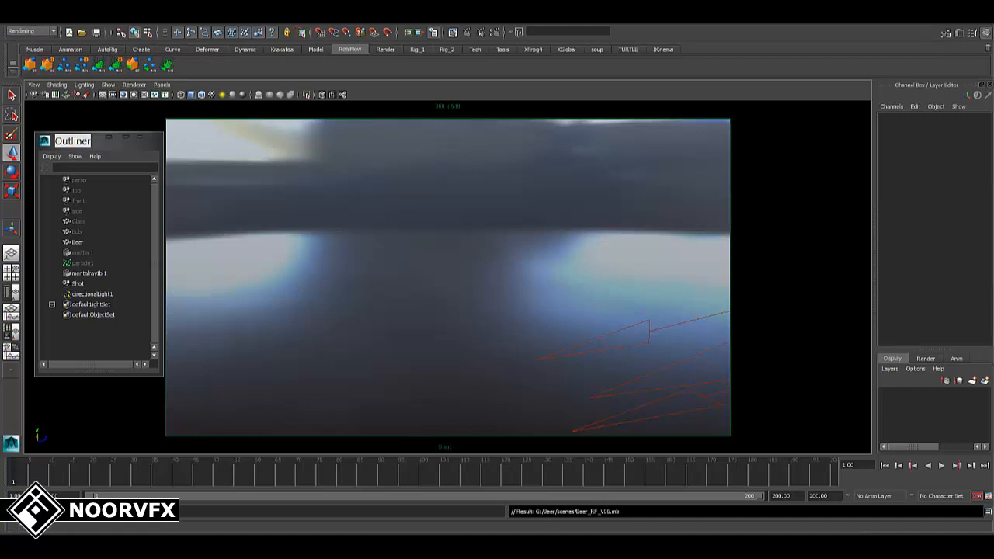
{"action": "left_click", "coordinate": [251, 20]}
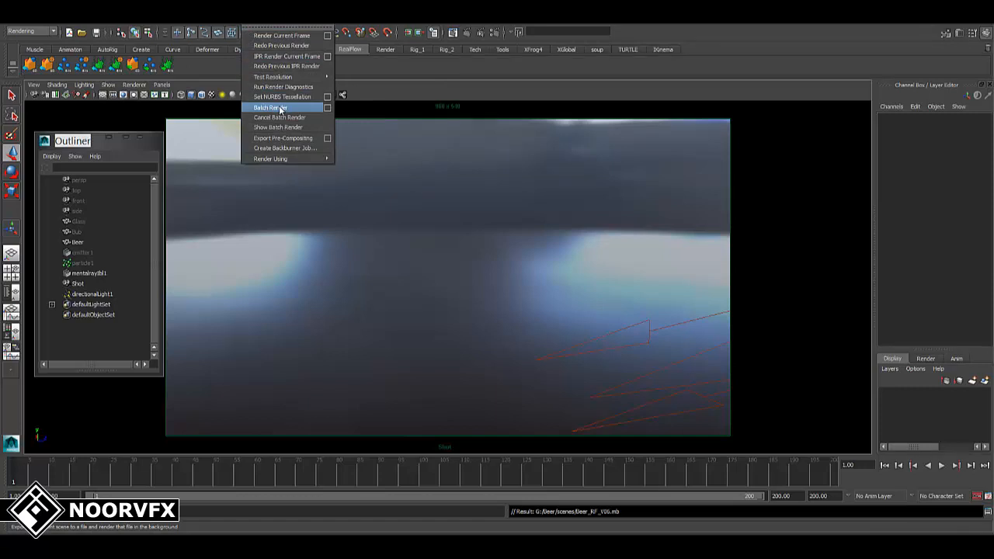
{"action": "right_click", "coordinate": [644, 545]}
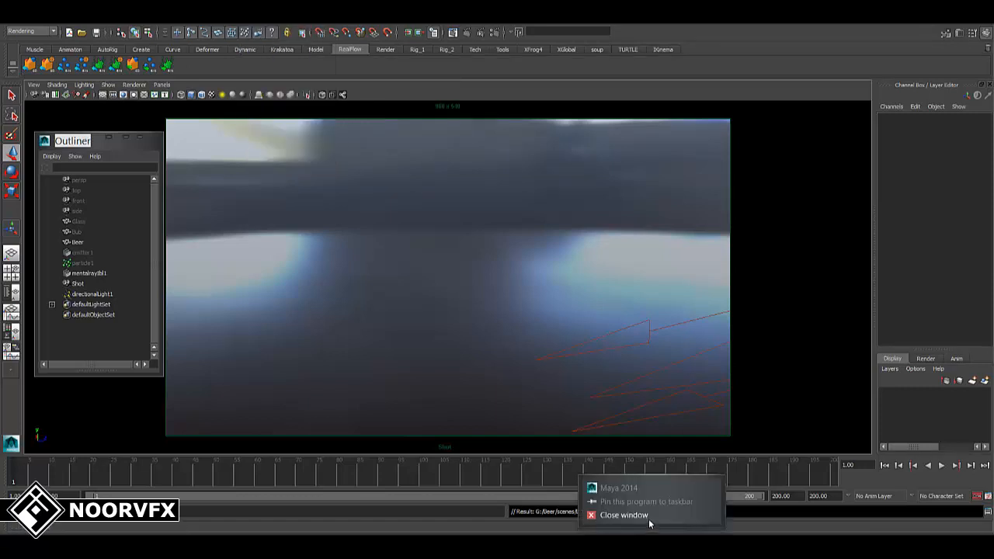
{"action": "left_click", "coordinate": [572, 317]}
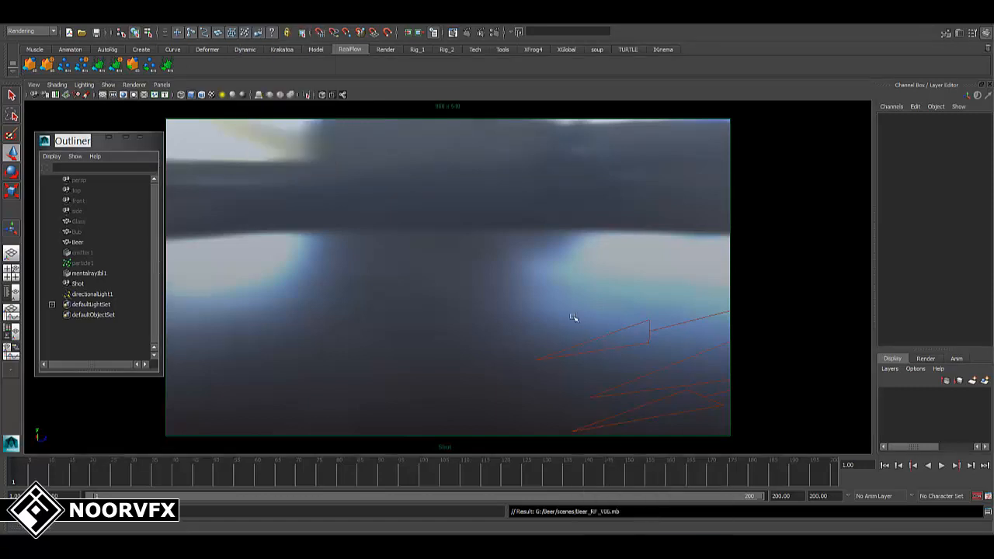
{"action": "left_click", "coordinate": [254, 20]}
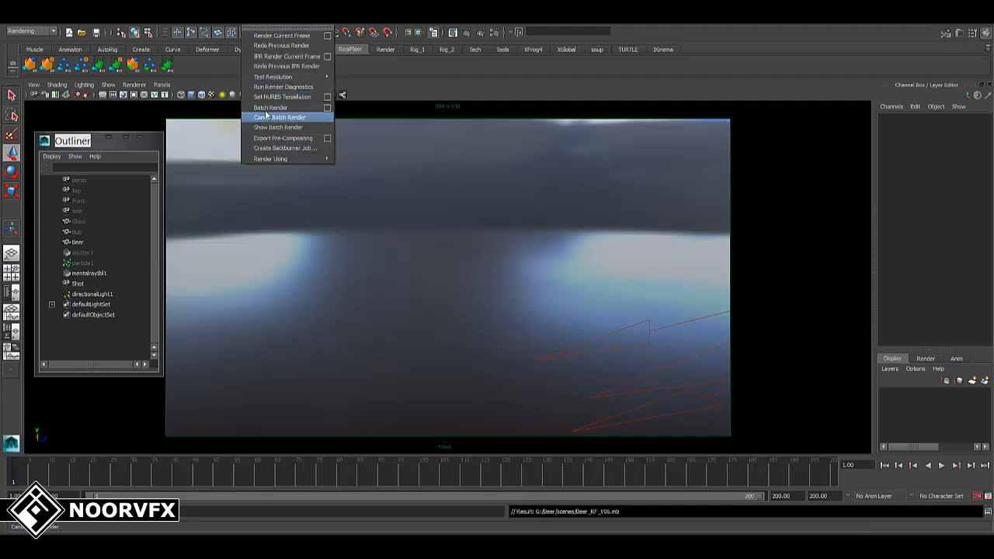
{"action": "left_click", "coordinate": [268, 108]}
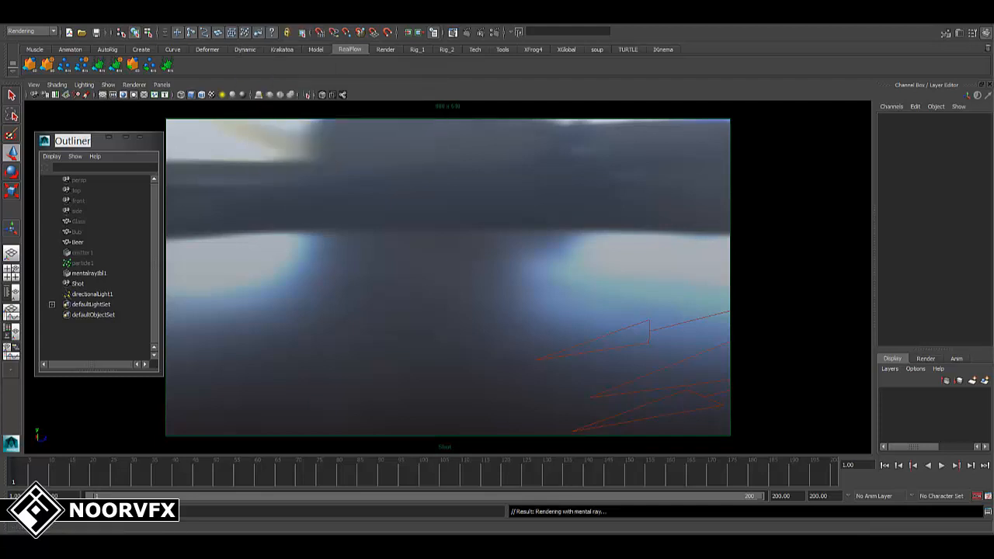
Switch to File Explorer, enlarge its window and check the path and contents of the Beer images folder.
{"action": "key", "text": "alt+Tab"}
{"action": "left_click_drag", "start_coordinate": [630, 197], "coordinate": [583, 125]}
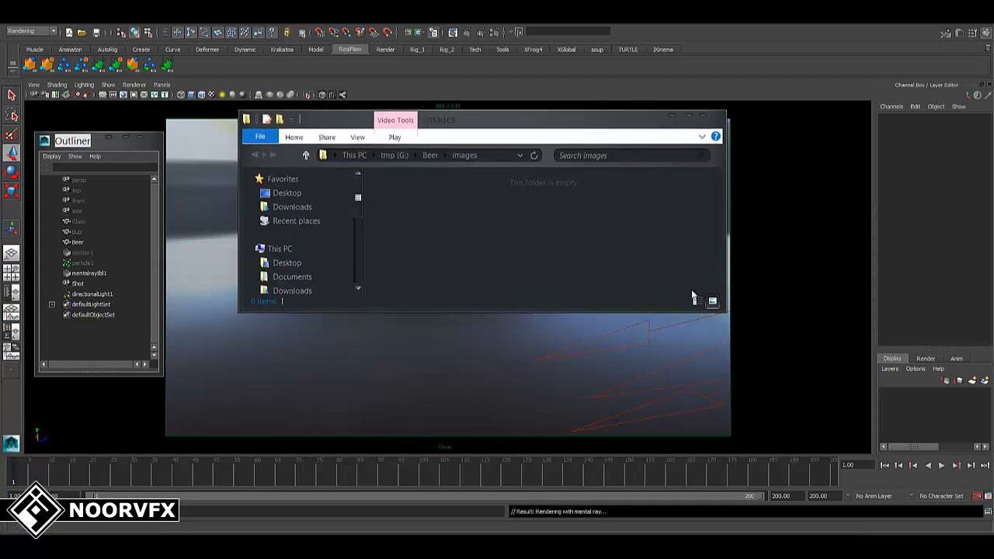
{"action": "left_click_drag", "start_coordinate": [725, 311], "coordinate": [742, 418]}
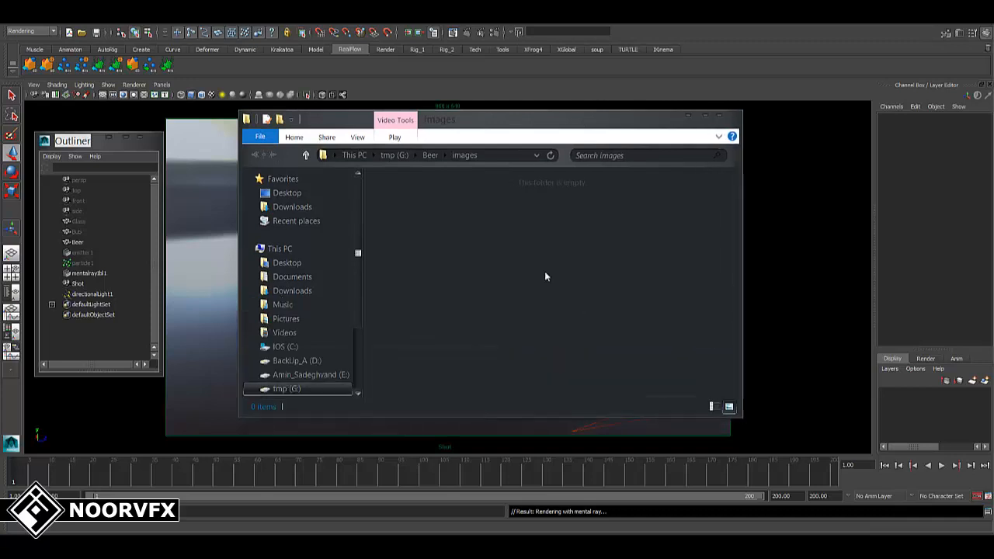
{"action": "left_click", "coordinate": [490, 158]}
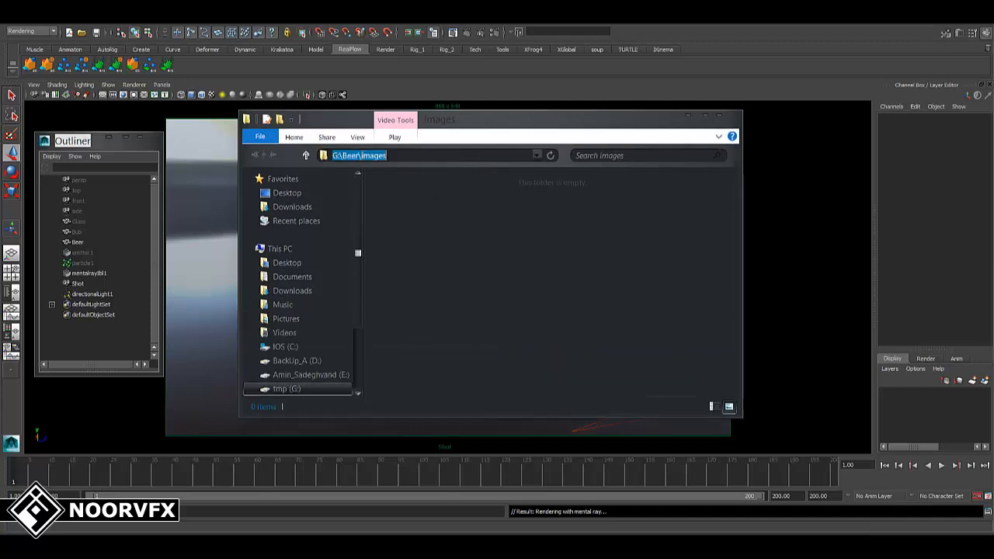
{"action": "left_click", "coordinate": [542, 316]}
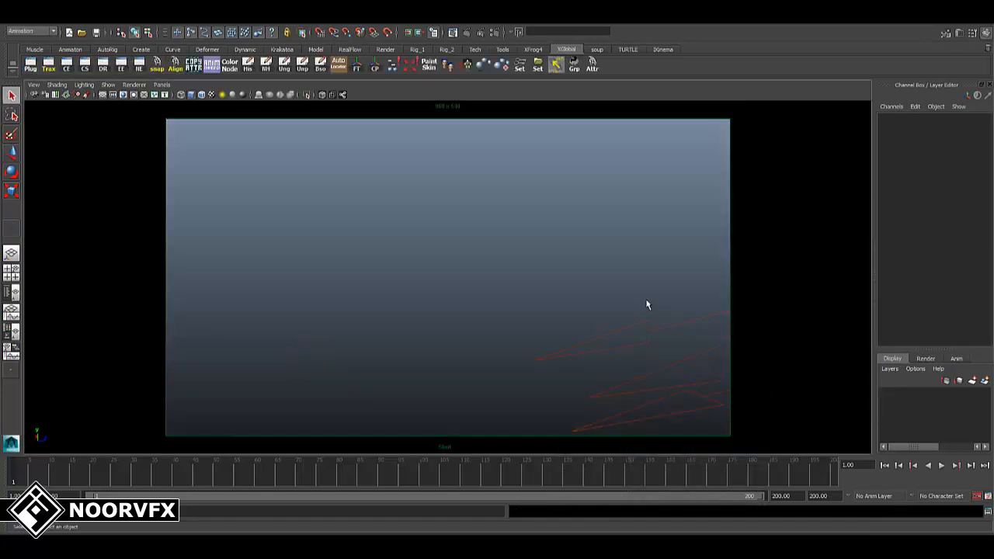
In the particle scene, turn the Beer mesh's visibility off, preview the particle animation and return to the first frame.
{"action": "key", "text": "alt+v"}
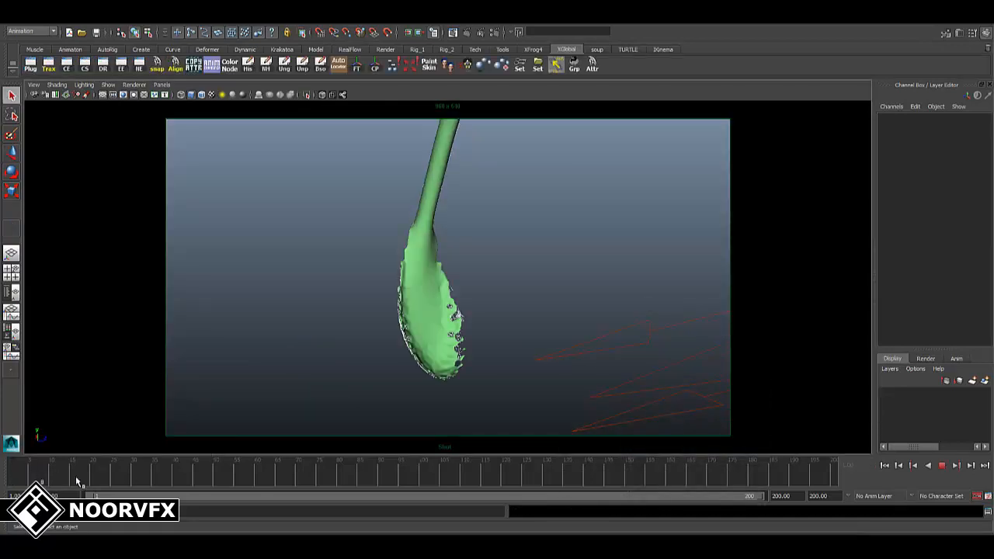
{"action": "key", "text": "alt+v"}
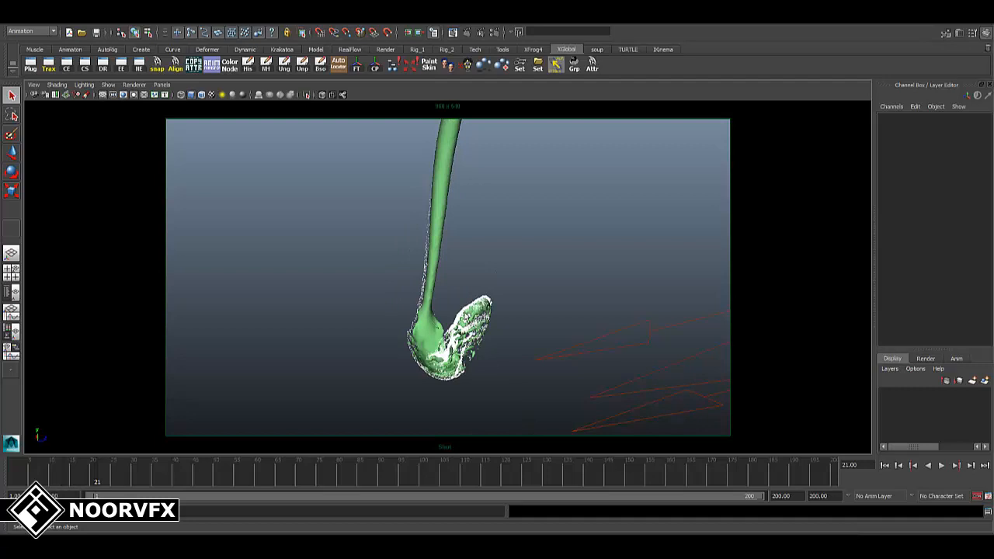
{"action": "left_click", "coordinate": [438, 189]}
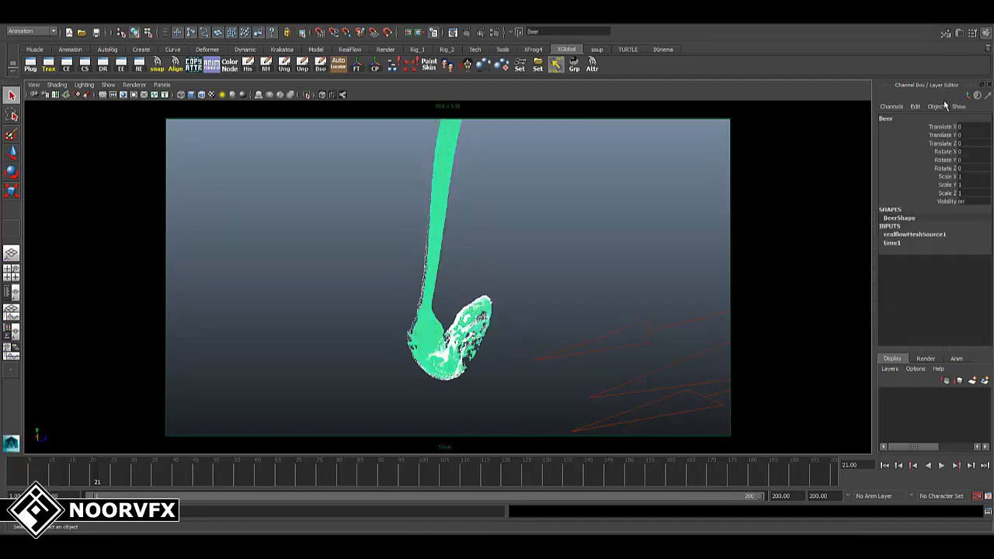
{"action": "left_click", "coordinate": [973, 204]}
{"action": "type", "text": "0"}
{"action": "key", "text": "Return"}
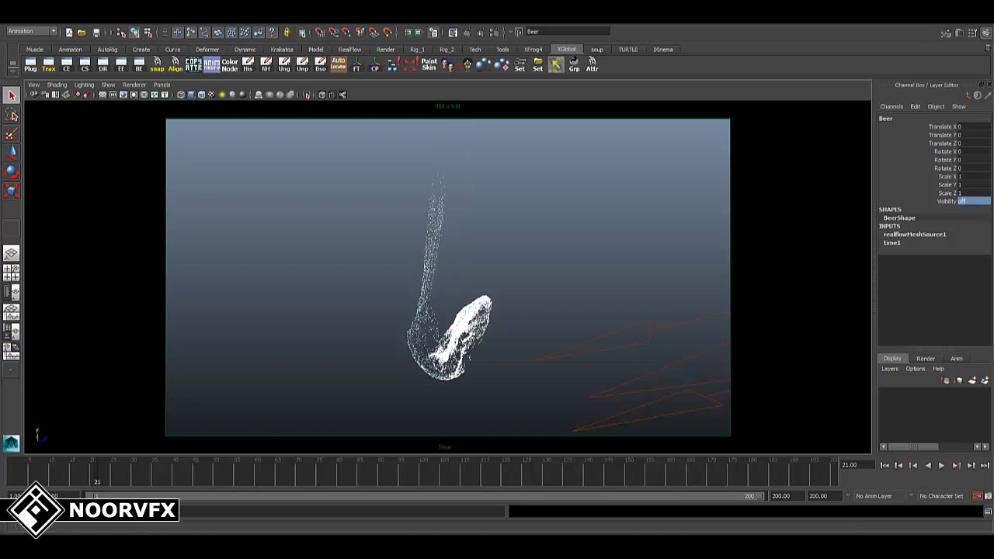
{"action": "key", "text": "alt+v"}
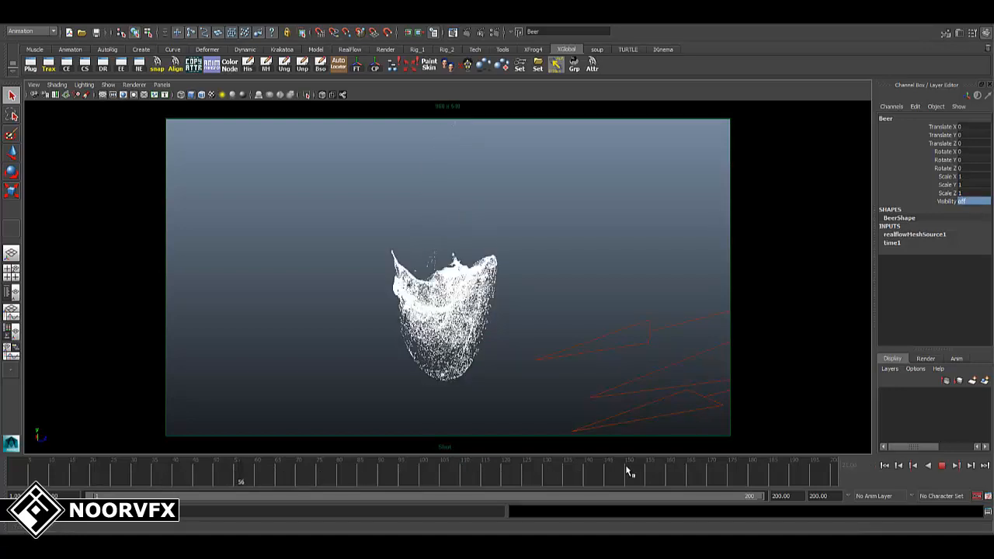
{"action": "left_click", "coordinate": [884, 466]}
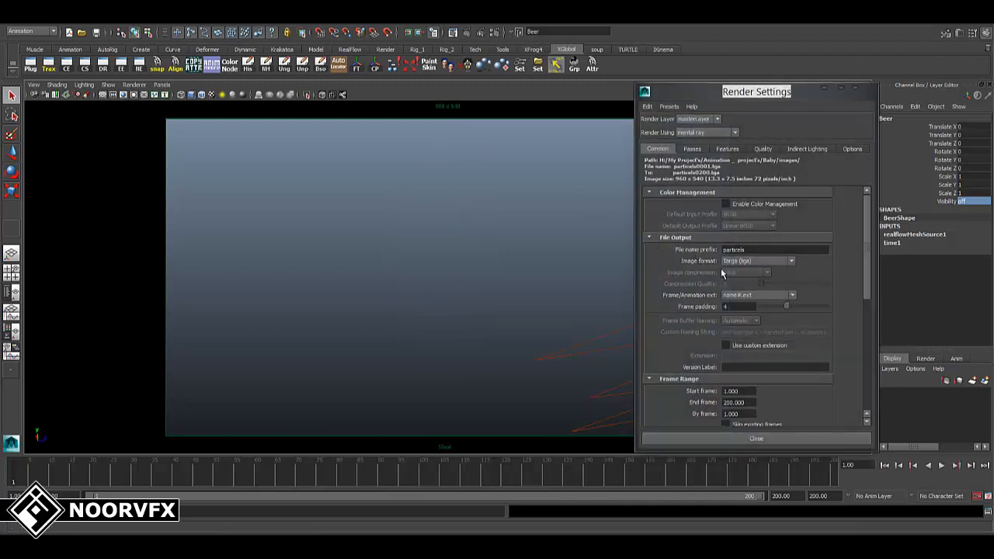
Review the particle pass's file output, frame range, camera, sampling quality and indirect lighting settings, and close the Render Settings.
{"action": "double_click", "coordinate": [772, 249]}
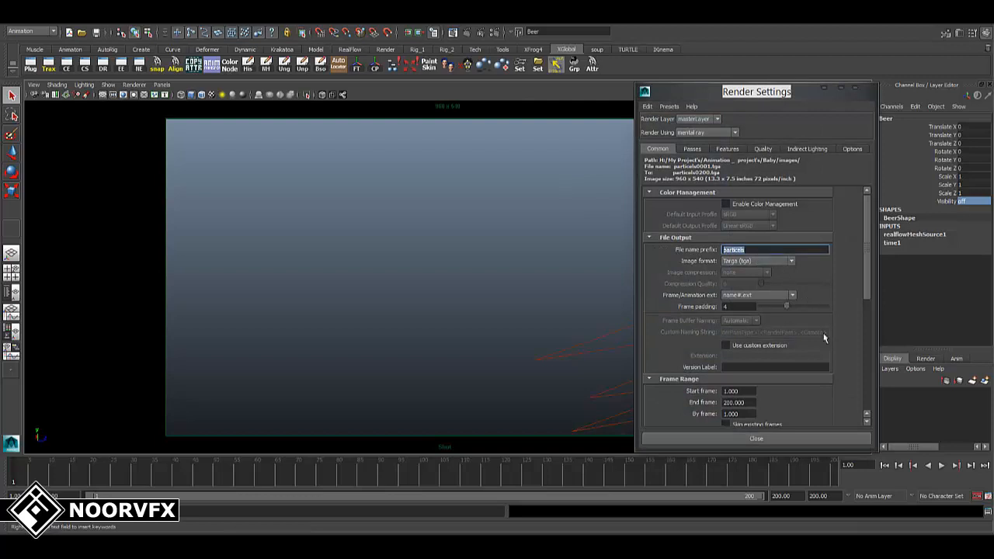
{"action": "scroll", "coordinate": [742, 309], "scroll_direction": "down", "scroll_amount": 4}
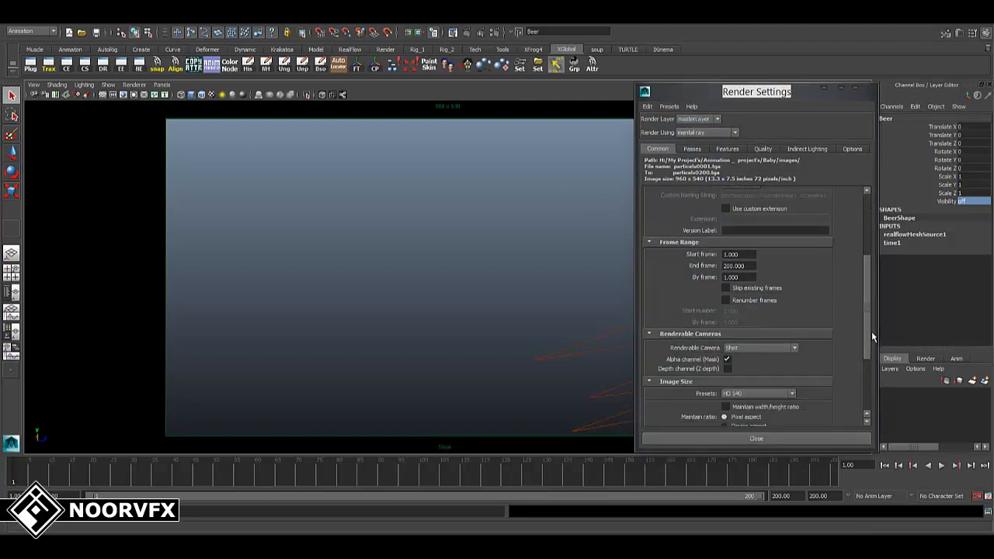
{"action": "left_click_drag", "start_coordinate": [873, 337], "coordinate": [861, 392]}
{"action": "scroll", "coordinate": [862, 401], "scroll_direction": "up", "scroll_amount": 7}
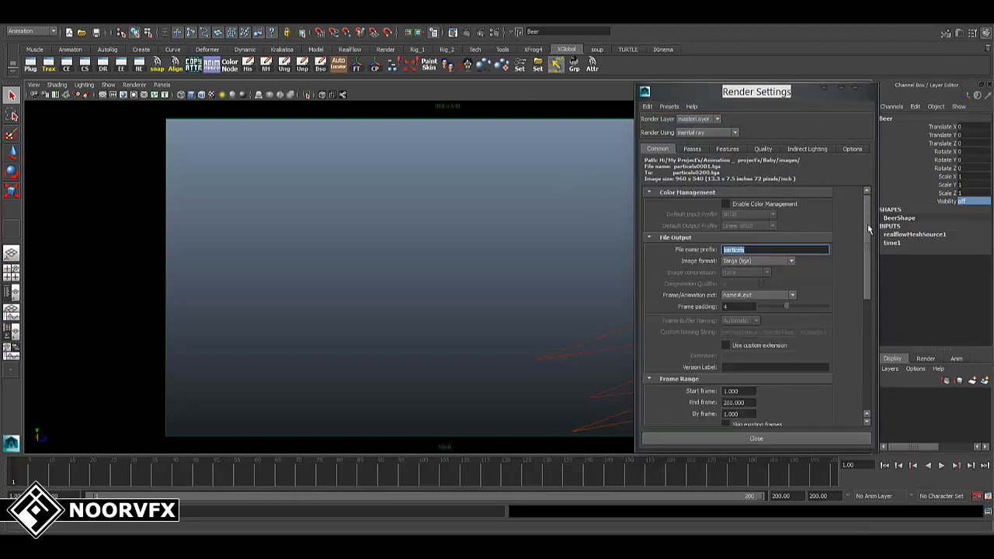
{"action": "left_click", "coordinate": [762, 148]}
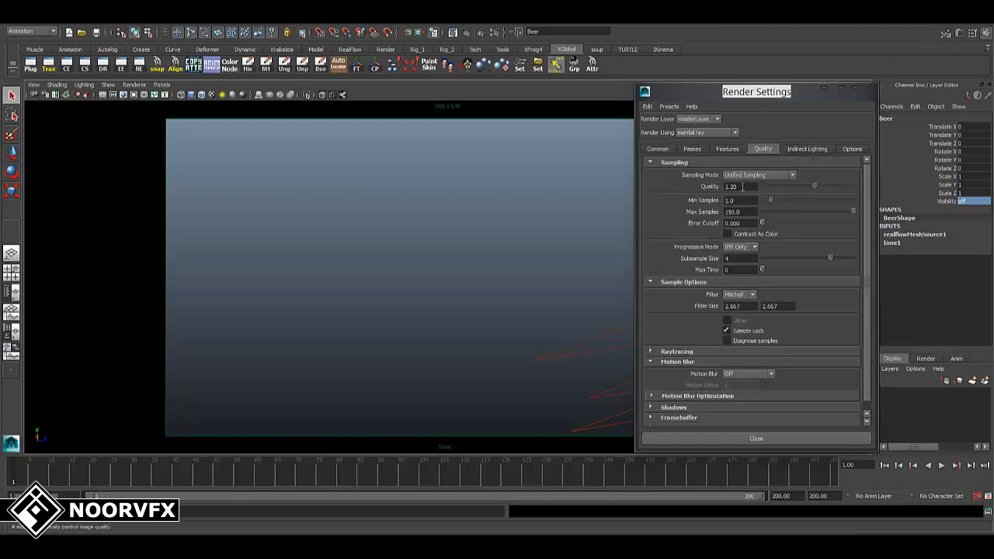
{"action": "left_click_drag", "start_coordinate": [742, 186], "coordinate": [674, 189]}
{"action": "left_click", "coordinate": [807, 148]}
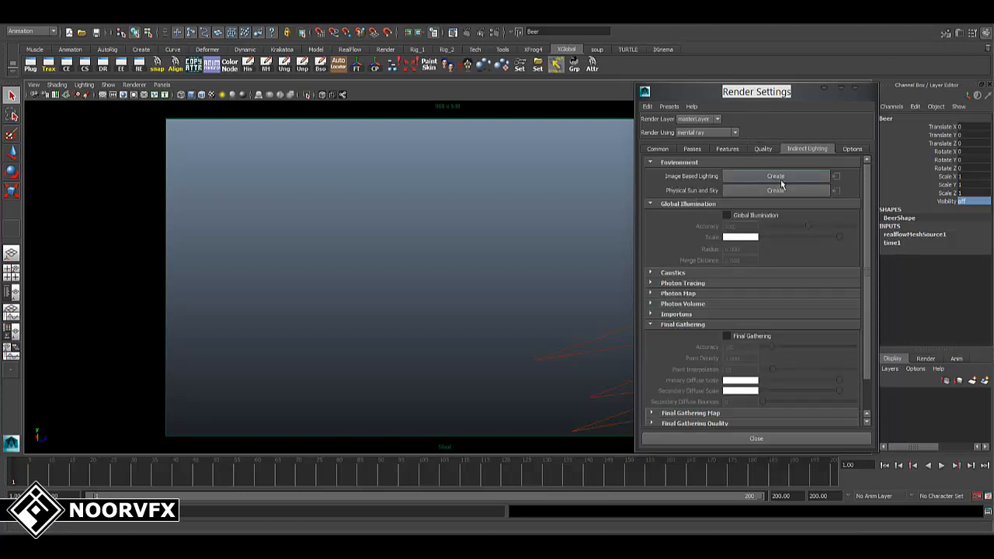
{"action": "left_click", "coordinate": [668, 149]}
{"action": "left_click", "coordinate": [859, 88]}
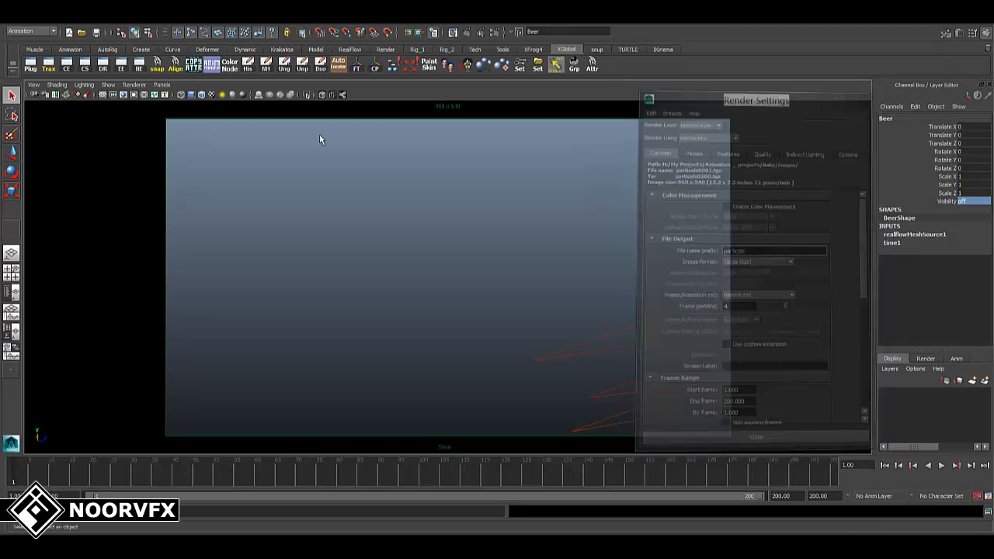
Switch to the Rendering menu set and start a batch render of the particle sequence.
{"action": "left_click", "coordinate": [31, 31]}
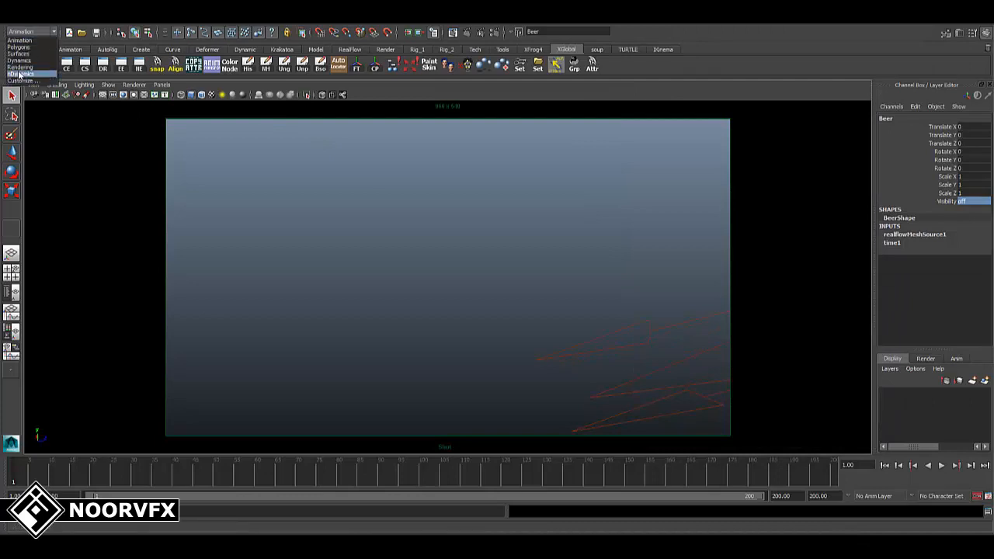
{"action": "left_click", "coordinate": [20, 68]}
{"action": "left_click", "coordinate": [252, 19]}
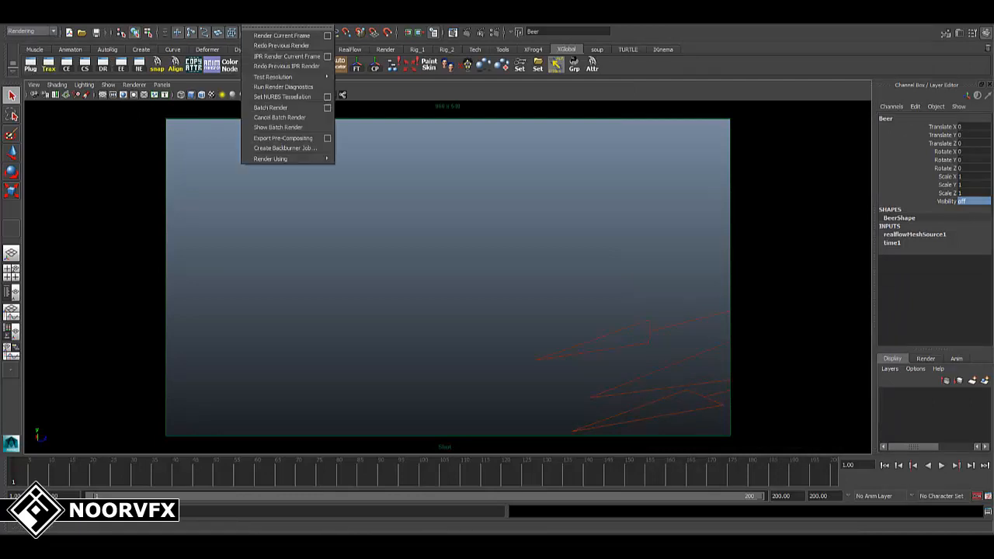
{"action": "left_click", "coordinate": [268, 108]}
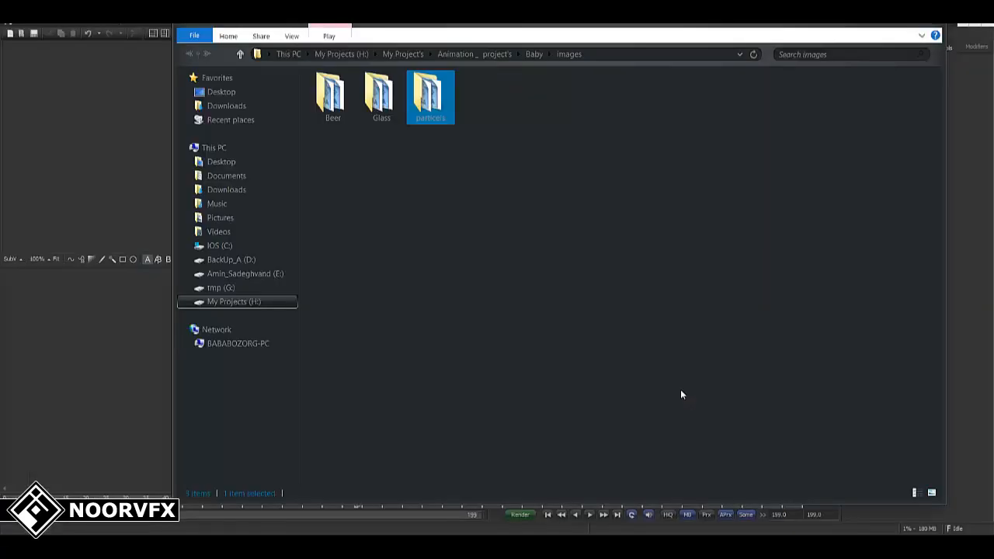
Switch to Fusion, shrink and move the images folder window over it, and check the Beer folder's contents.
{"action": "left_click_drag", "start_coordinate": [945, 506], "coordinate": [657, 341]}
{"action": "left_click_drag", "start_coordinate": [530, 28], "coordinate": [454, 95]}
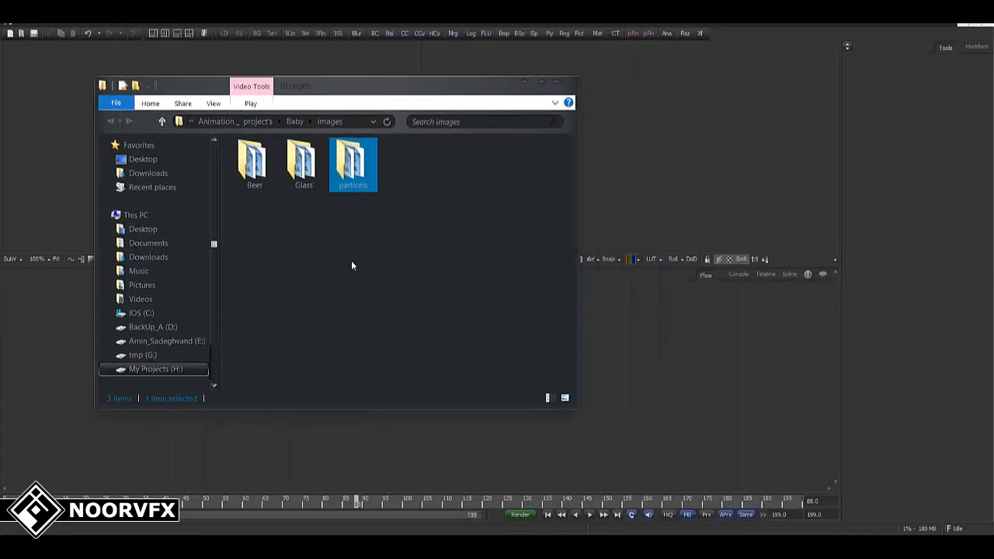
{"action": "left_click", "coordinate": [362, 290]}
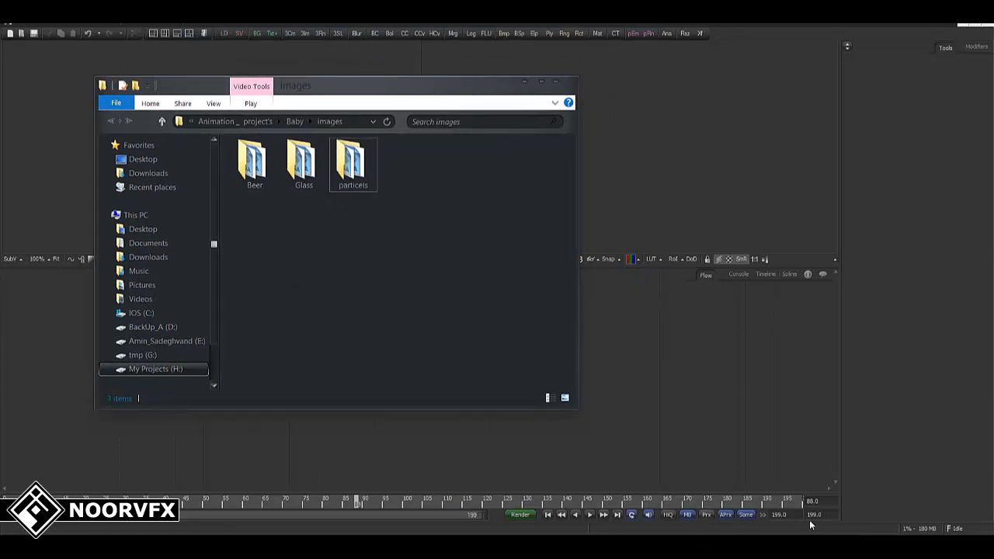
{"action": "left_click", "coordinate": [260, 172]}
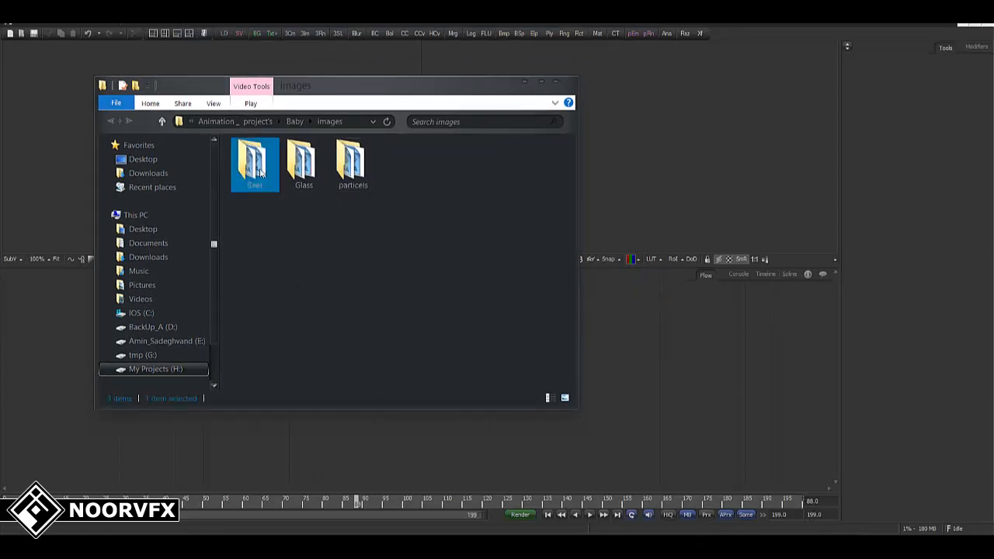
{"action": "double_click", "coordinate": [260, 173]}
{"action": "left_click", "coordinate": [115, 122]}
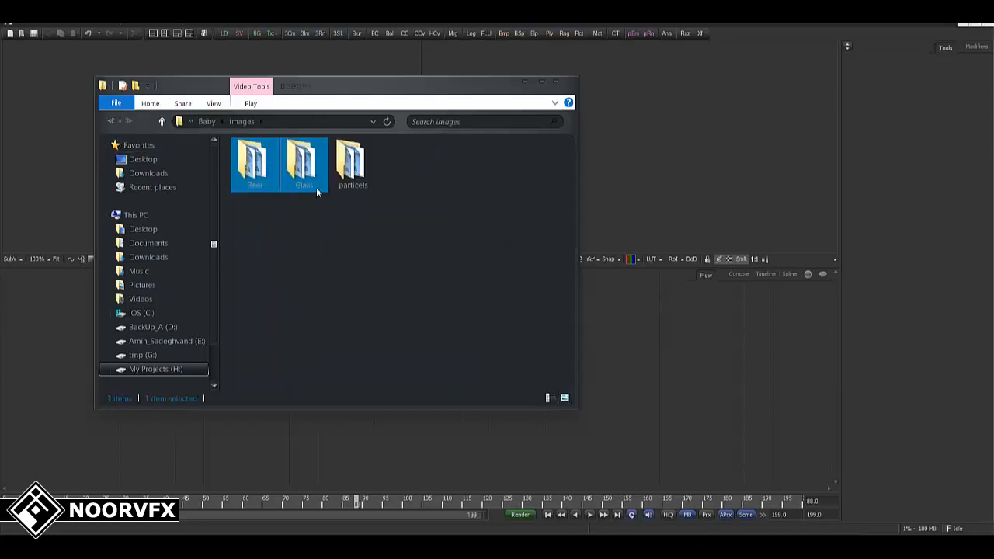
Load Glass.tga and Bub.tga from the Glass images folder into the Fusion flow.
{"action": "double_click", "coordinate": [310, 172]}
{"action": "left_click_drag", "start_coordinate": [334, 178], "coordinate": [623, 351]}
{"action": "left_click_drag", "start_coordinate": [264, 175], "coordinate": [672, 380]}
Place the Glass and Bub loaders close together, Bub above Glass, and show each in the second viewer.
{"action": "left_click_drag", "start_coordinate": [625, 352], "coordinate": [490, 353]}
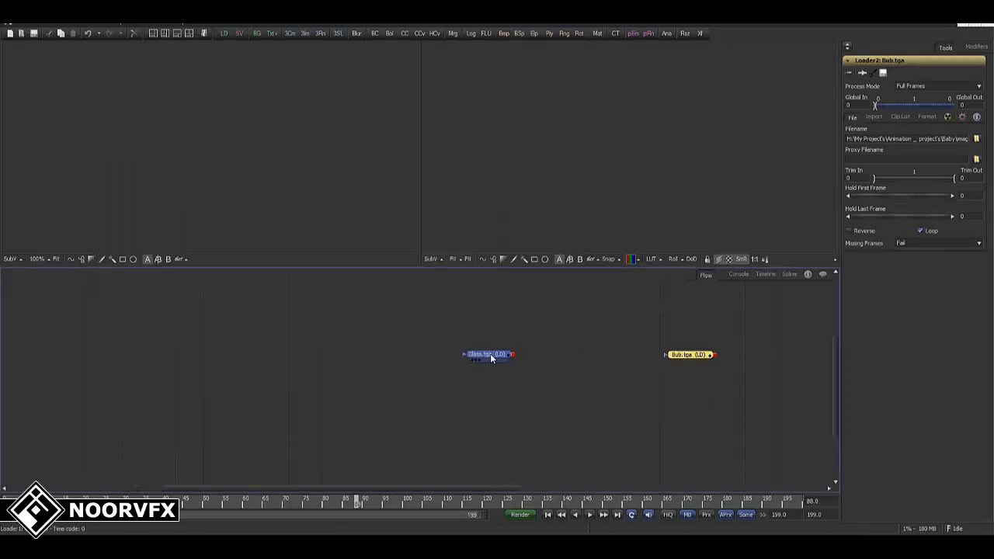
{"action": "left_click", "coordinate": [490, 353]}
{"action": "key", "text": "2"}
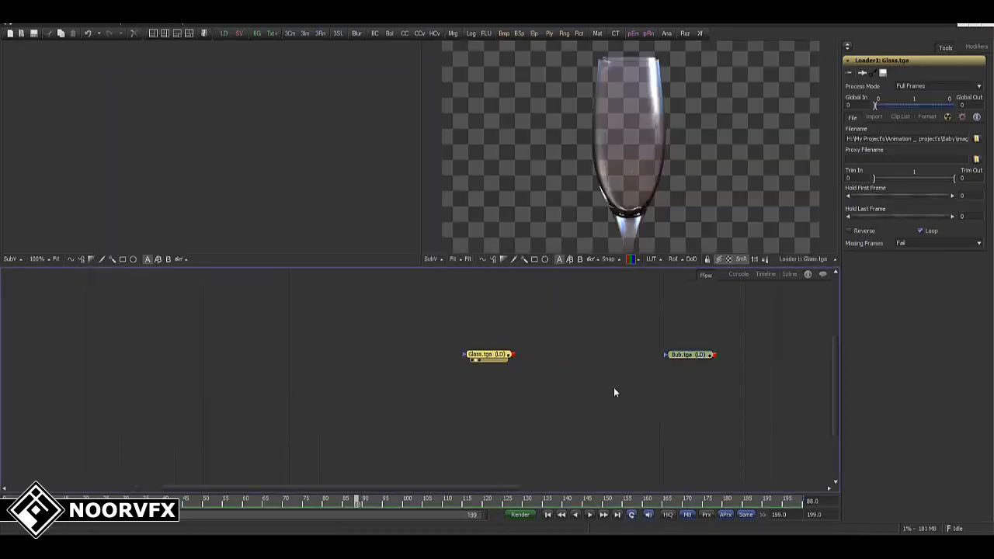
{"action": "left_click_drag", "start_coordinate": [677, 350], "coordinate": [502, 328]}
{"action": "key", "text": "2"}
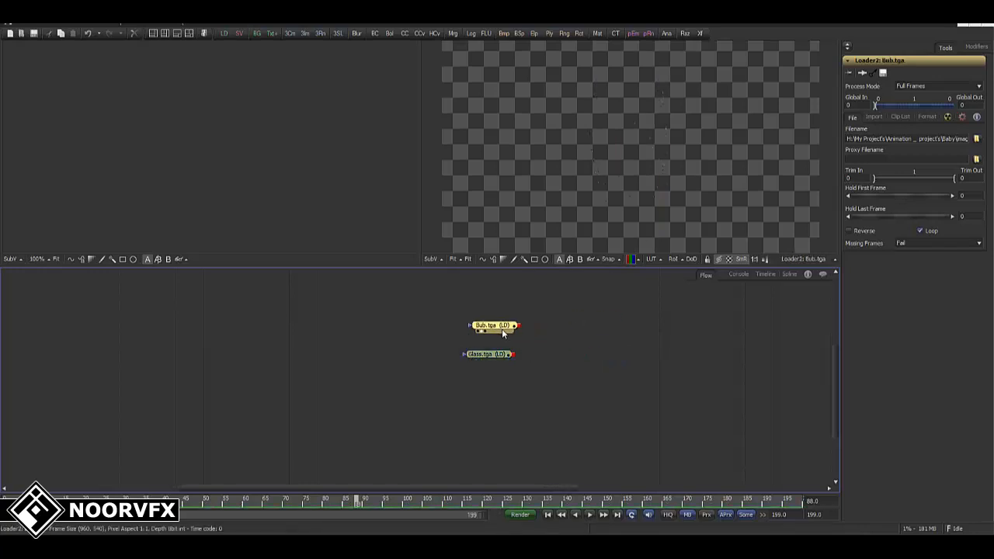
{"action": "left_click", "coordinate": [612, 446]}
Load the particels and Beer image sequences from the images folder into the flow, placing the particels loader above Beer.
{"action": "key", "text": "alt+Tab"}
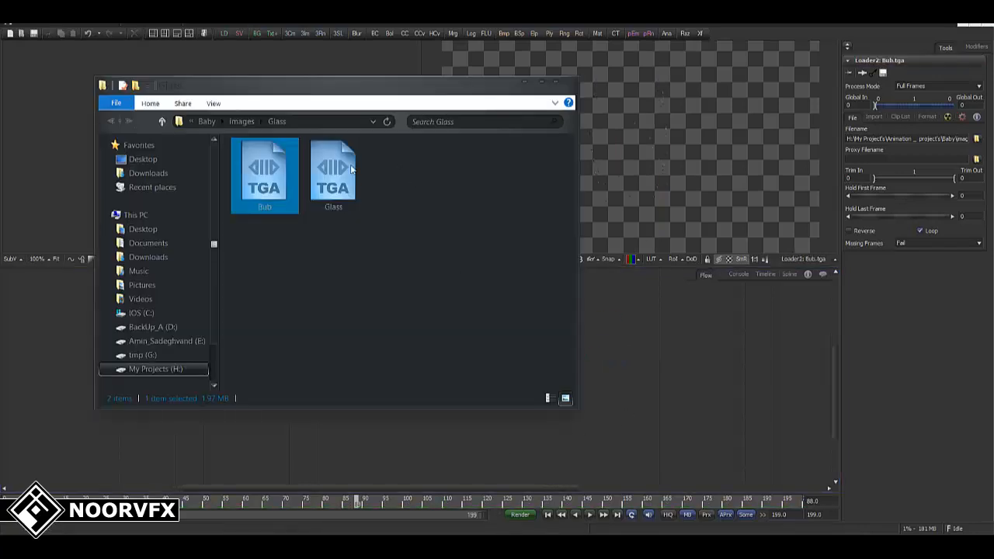
{"action": "left_click", "coordinate": [111, 121]}
{"action": "left_click_drag", "start_coordinate": [341, 190], "coordinate": [644, 359]}
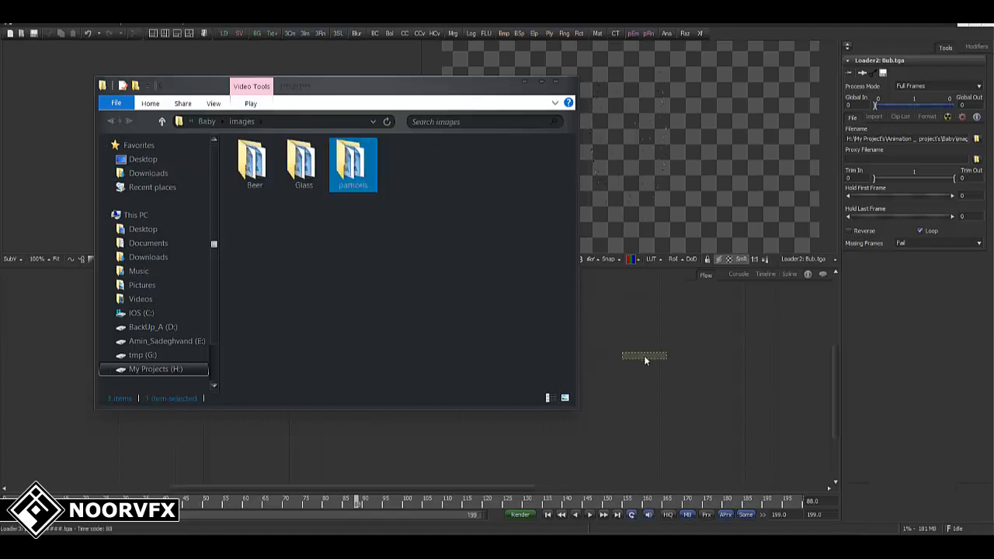
{"action": "left_click_drag", "start_coordinate": [254, 164], "coordinate": [575, 363]}
{"action": "left_click", "coordinate": [725, 377]}
{"action": "left_click_drag", "start_coordinate": [644, 354], "coordinate": [575, 329]}
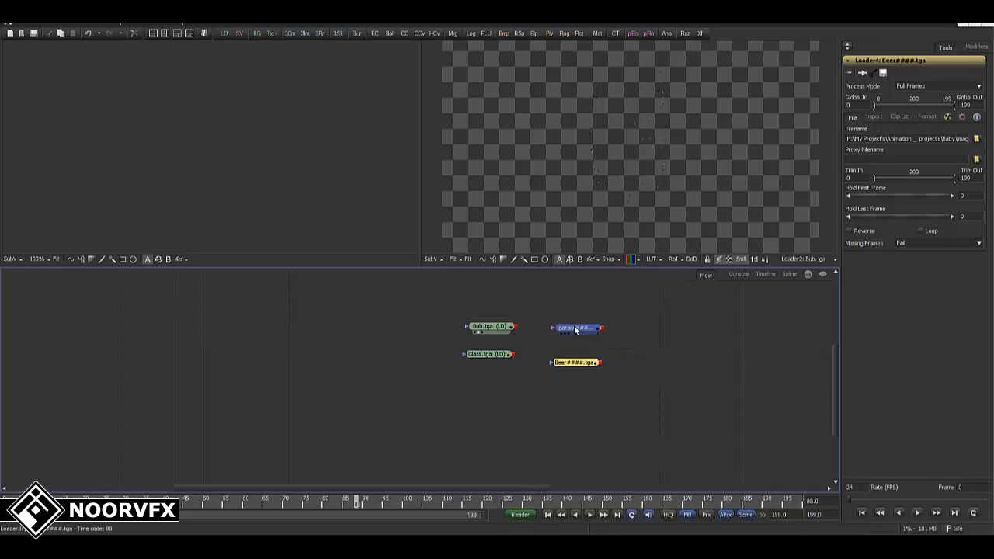
Show the particels and Beer sequences in the second viewer, scrub through the frames and return to frame 0.
{"action": "key", "text": "2"}
{"action": "left_click_drag", "start_coordinate": [357, 504], "coordinate": [3, 503]}
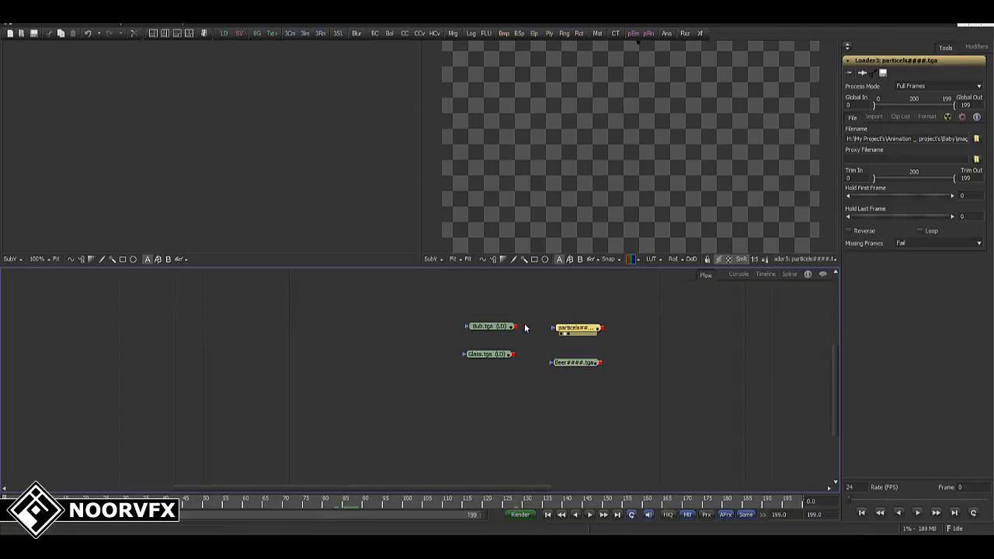
{"action": "left_click_drag", "start_coordinate": [573, 364], "coordinate": [683, 90]}
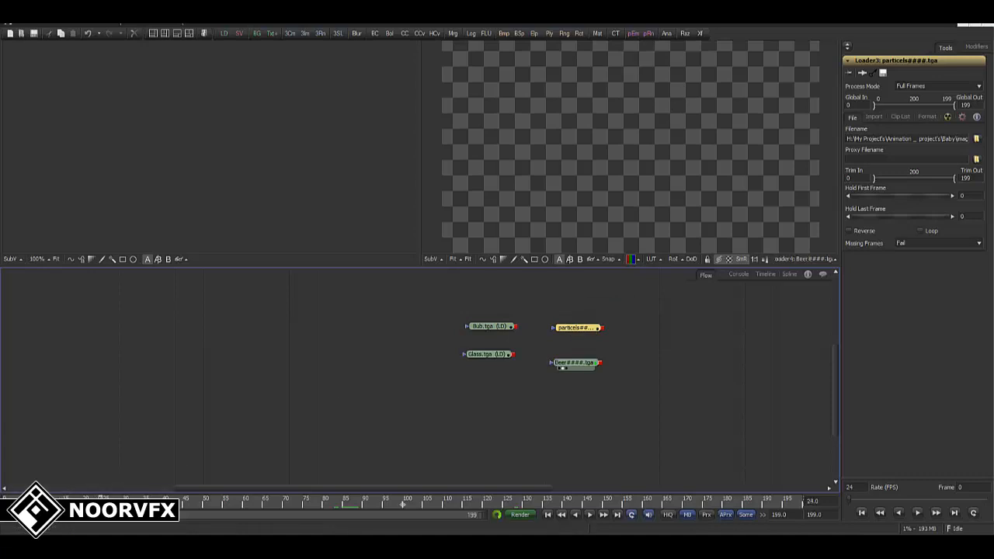
{"action": "left_click_drag", "start_coordinate": [101, 503], "coordinate": [4, 503]}
{"action": "left_click", "coordinate": [590, 450]}
Rearrange the flow with the Beer and particels loaders above and the Bub and Glass loaders stacked below them.
{"action": "middle_click_drag", "start_coordinate": [657, 394], "coordinate": [649, 402]}
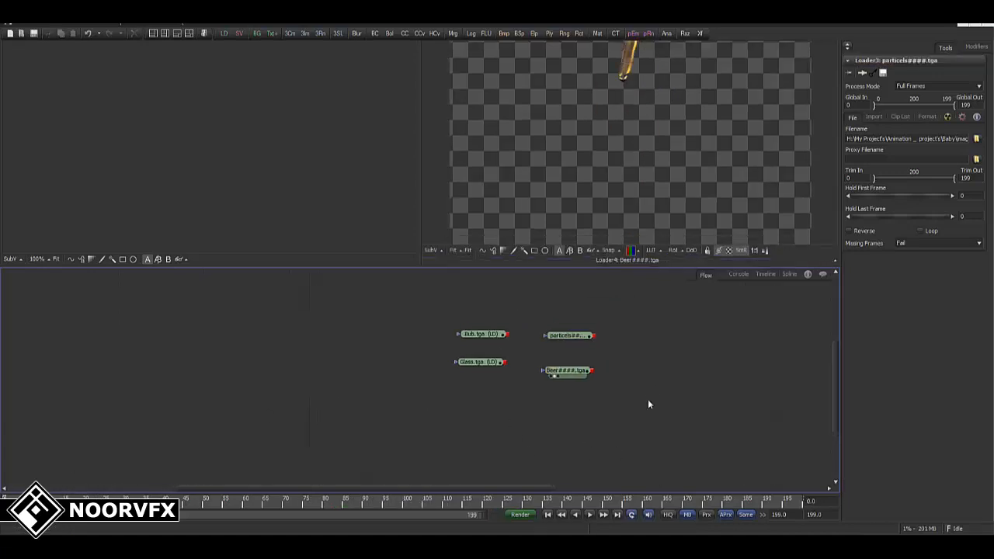
{"action": "left_click_drag", "start_coordinate": [583, 305], "coordinate": [553, 340]}
{"action": "left_click", "coordinate": [514, 349]}
{"action": "left_click_drag", "start_coordinate": [482, 336], "coordinate": [499, 382]}
{"action": "left_click", "coordinate": [478, 347]}
{"action": "left_click_drag", "start_coordinate": [466, 340], "coordinate": [459, 346]}
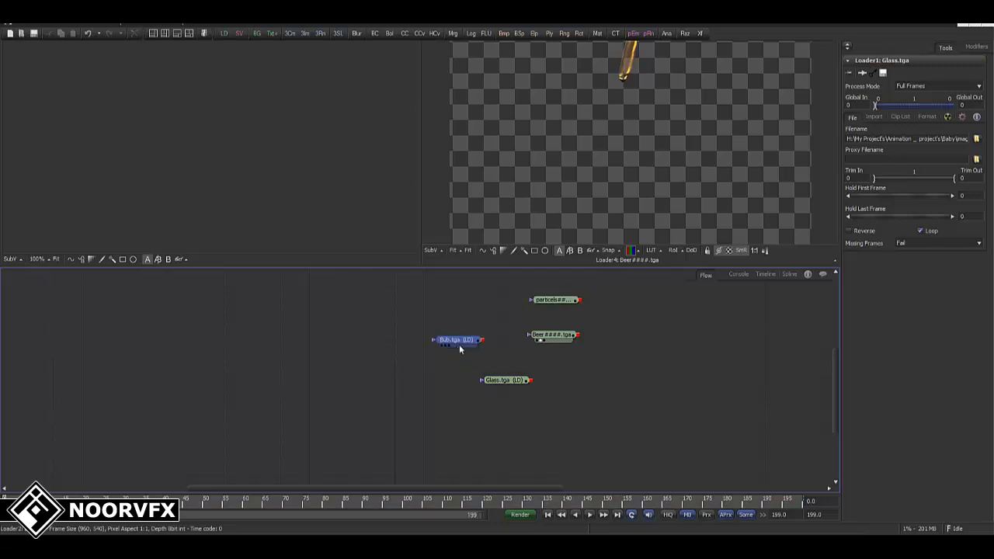
{"action": "left_click_drag", "start_coordinate": [444, 382], "coordinate": [433, 382]}
{"action": "left_click_drag", "start_coordinate": [499, 381], "coordinate": [430, 383]}
{"action": "left_click_drag", "start_coordinate": [507, 390], "coordinate": [509, 382]}
Add a Merge node with Glass.tga as background and Bub.tga as foreground, and show it in the second viewer.
{"action": "left_click_drag", "start_coordinate": [448, 35], "coordinate": [447, 413]}
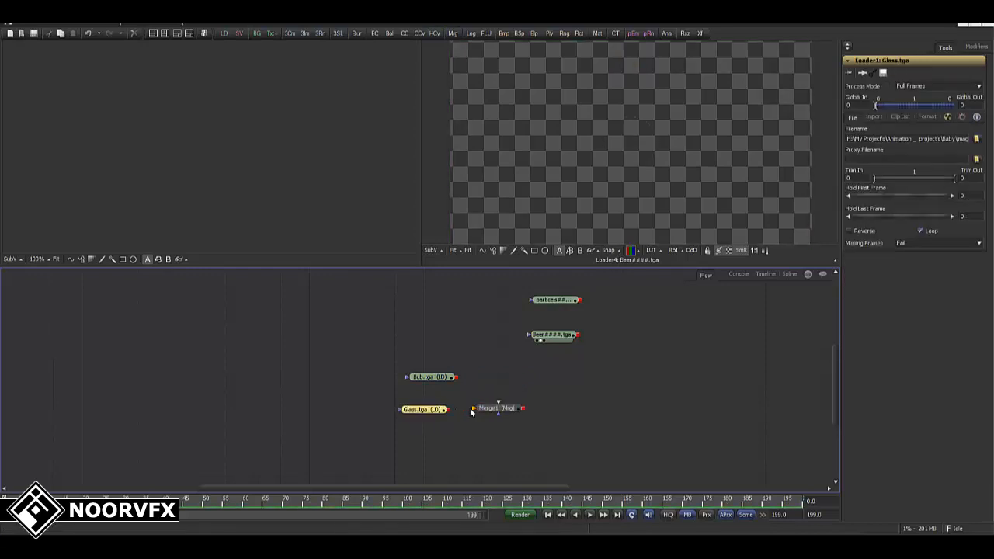
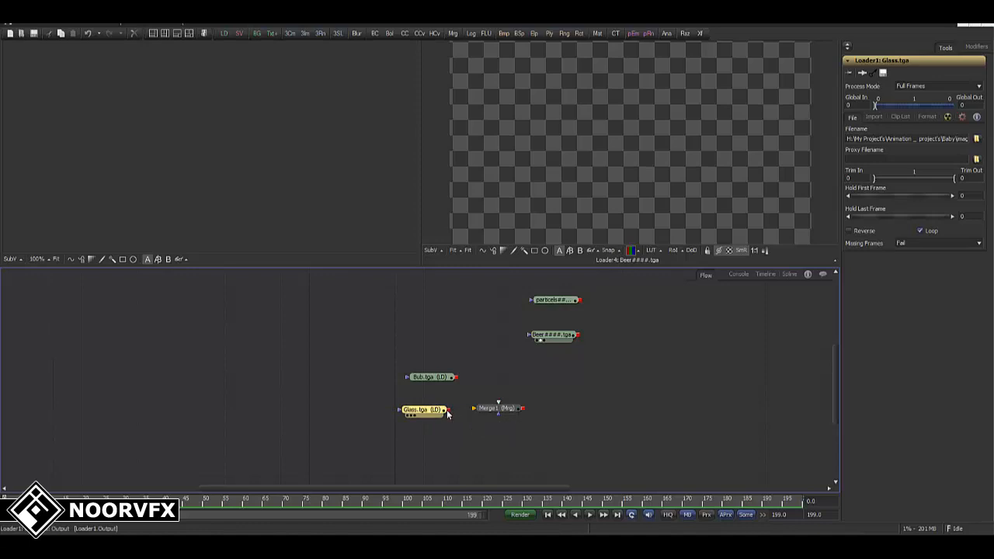
{"action": "left_click_drag", "start_coordinate": [449, 414], "coordinate": [475, 415]}
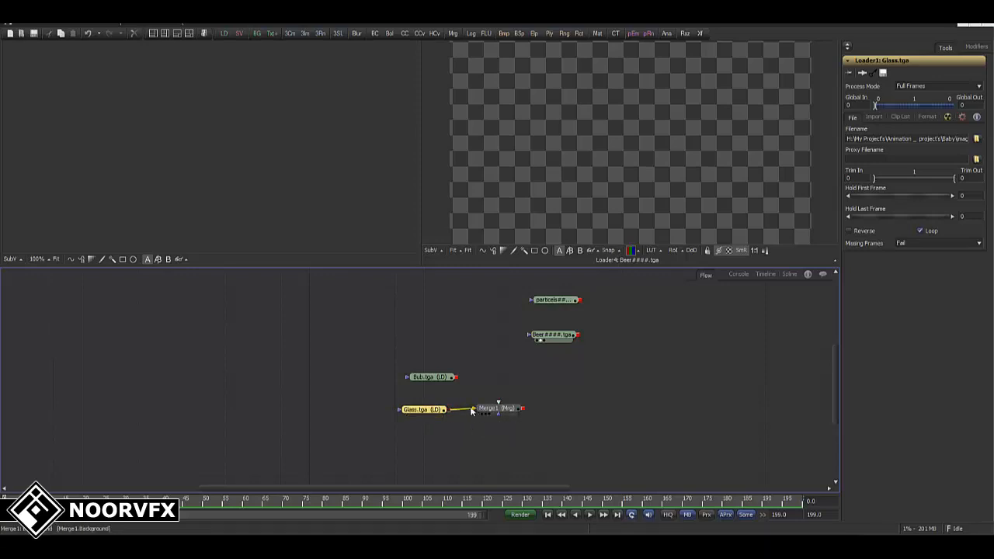
{"action": "left_click_drag", "start_coordinate": [436, 377], "coordinate": [651, 152]}
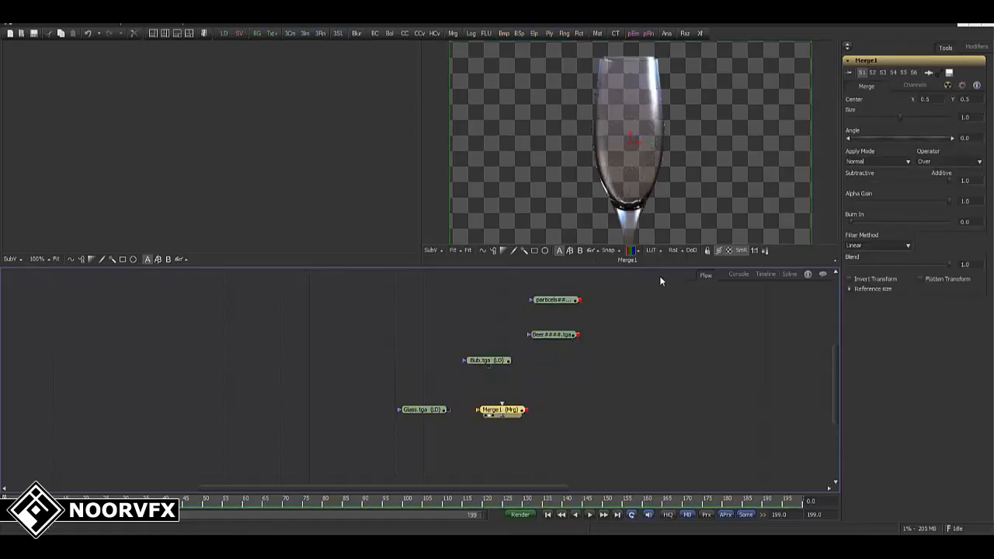
{"action": "left_click", "coordinate": [659, 278]}
Turn off the viewer's checker underlay and inspect the bubbles merged over the glass up close.
{"action": "left_click", "coordinate": [684, 145]}
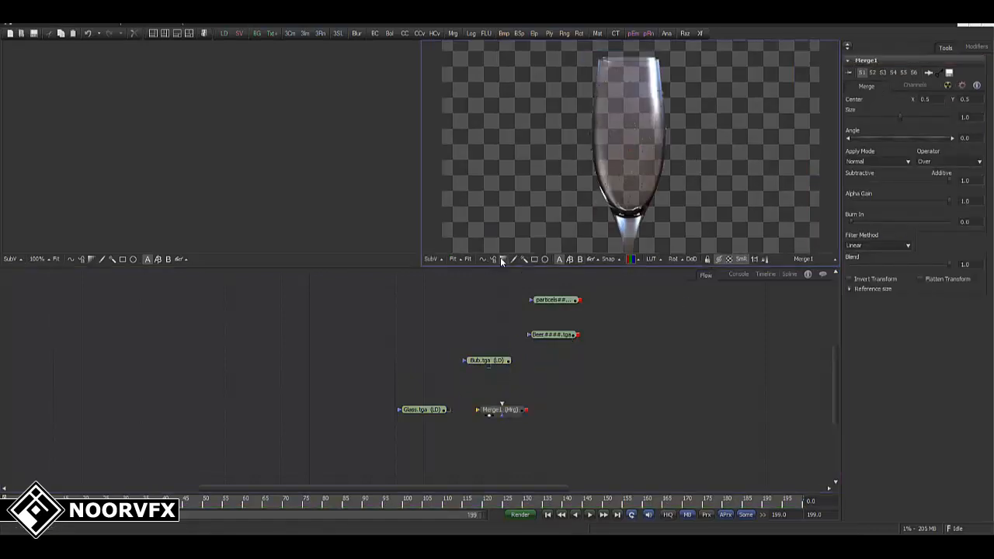
{"action": "left_click", "coordinate": [729, 258]}
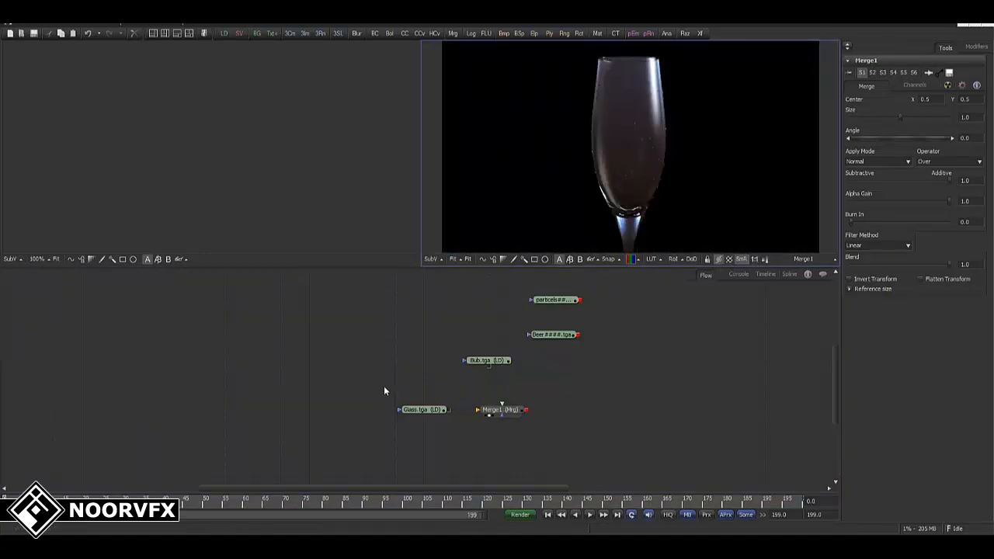
{"action": "scroll", "coordinate": [703, 196], "scroll_direction": "up", "scroll_amount": 5, "text": "ctrl"}
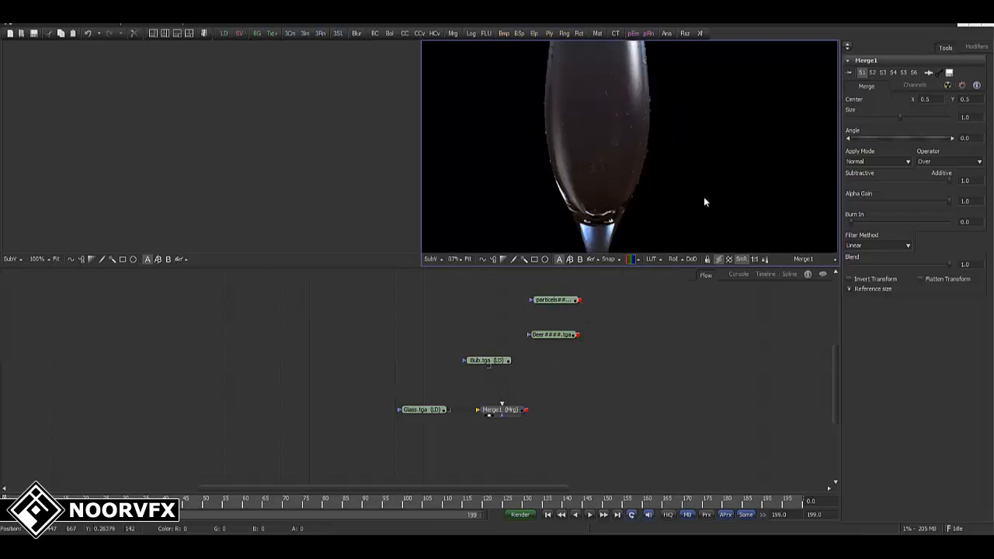
{"action": "middle_click_drag", "start_coordinate": [674, 191], "coordinate": [669, 154]}
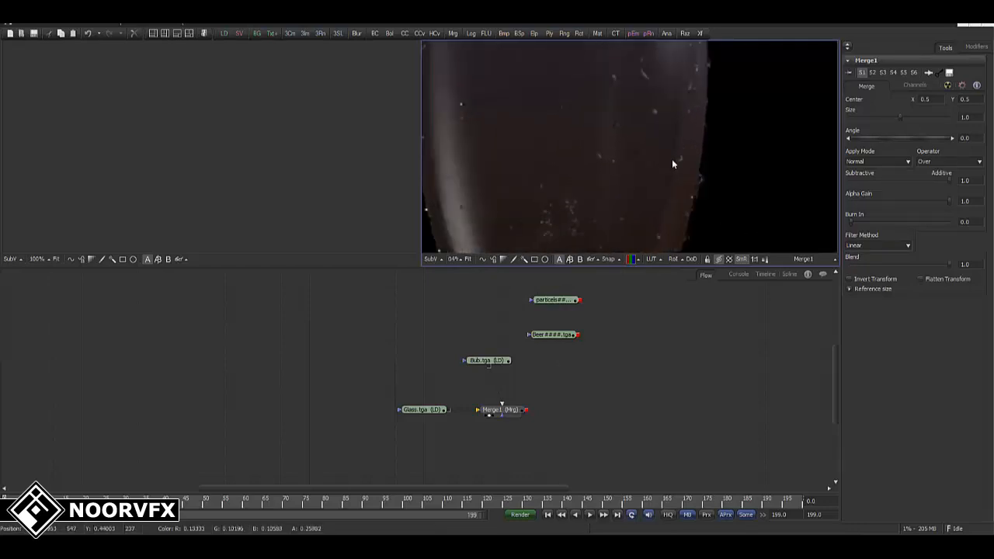
{"action": "scroll", "coordinate": [707, 183], "scroll_direction": "down", "scroll_amount": 5, "text": "ctrl"}
{"action": "scroll", "coordinate": [706, 183], "scroll_direction": "down", "scroll_amount": 2, "text": "ctrl"}
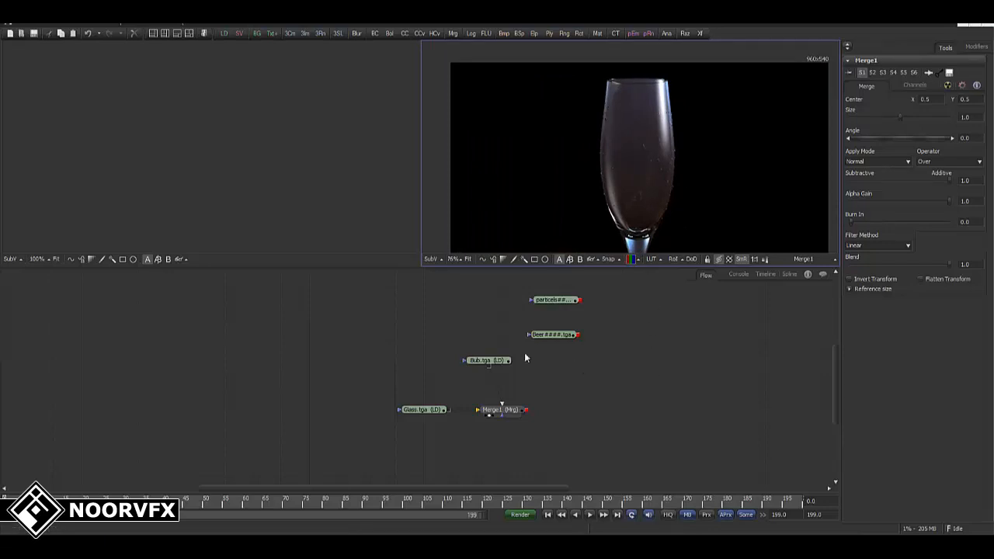
Align the Bub loader above the glass and bubbles merge and set the merge's apply mode to Screen.
{"action": "mouse_move", "coordinate": [508, 360]}
{"action": "left_mouse_down"}
{"action": "mouse_move", "coordinate": [501, 403]}
{"action": "mouse_move", "coordinate": [502, 367]}
{"action": "left_mouse_up"}
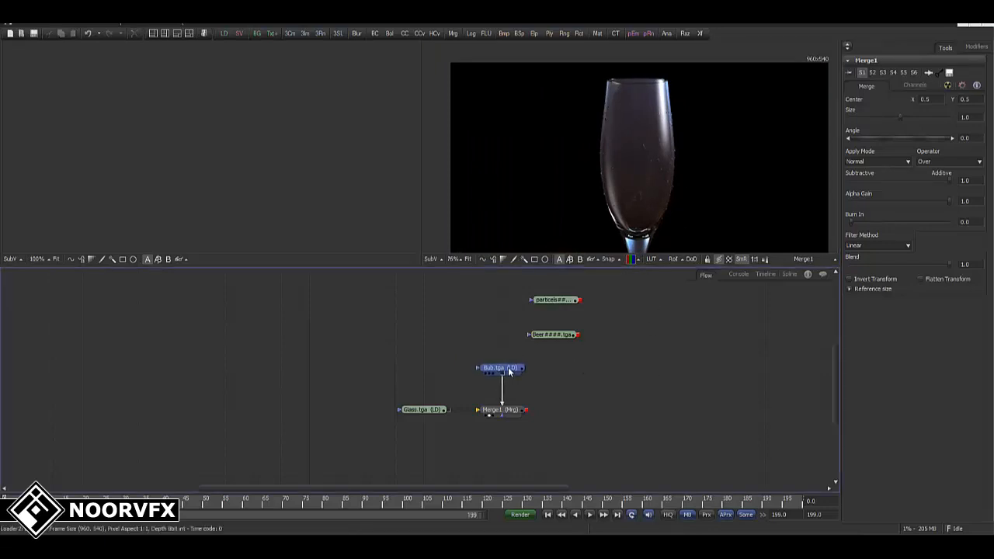
{"action": "left_click", "coordinate": [508, 411]}
{"action": "left_click", "coordinate": [866, 159]}
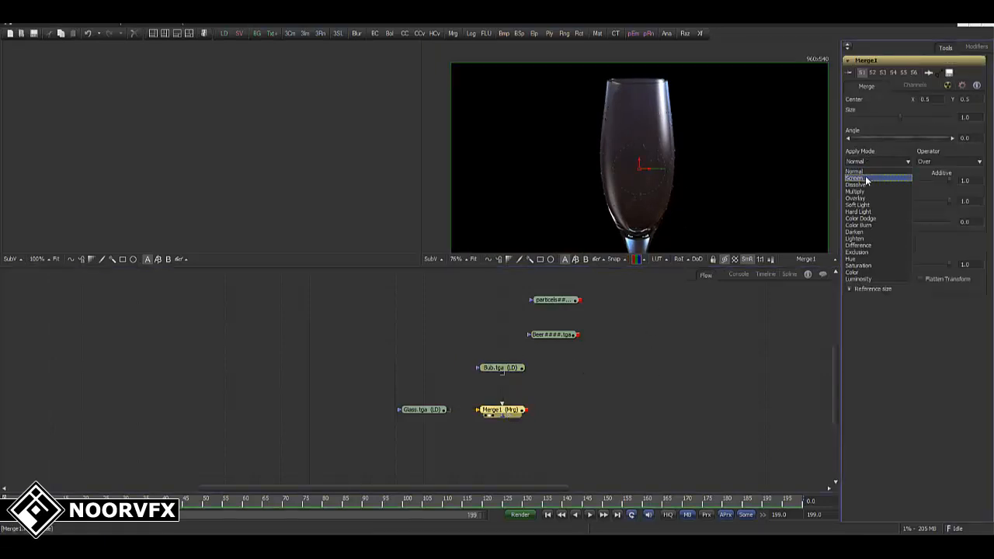
{"action": "left_click", "coordinate": [865, 176]}
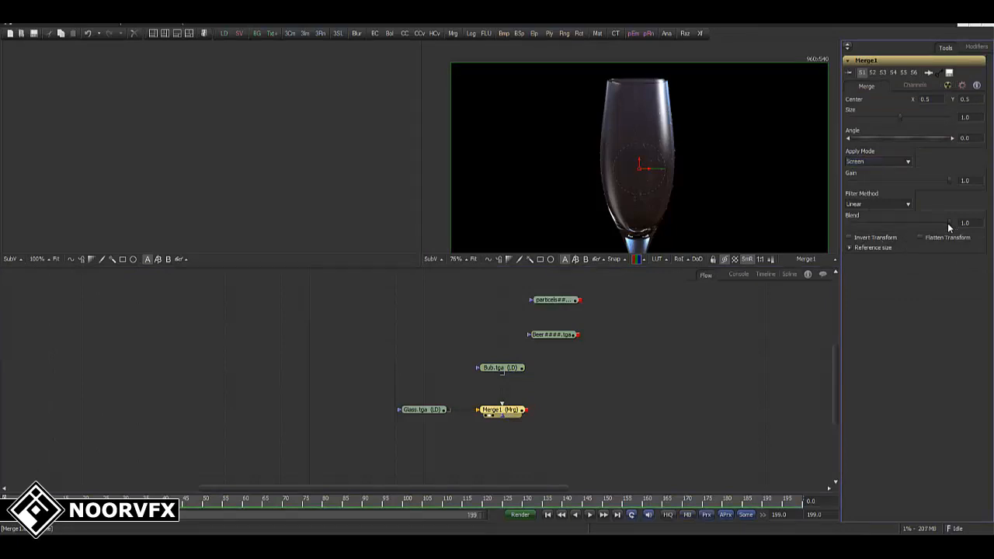
Try other apply modes such as Multiply and Soft Light on the merge and return to Screen.
{"action": "left_click", "coordinate": [876, 161]}
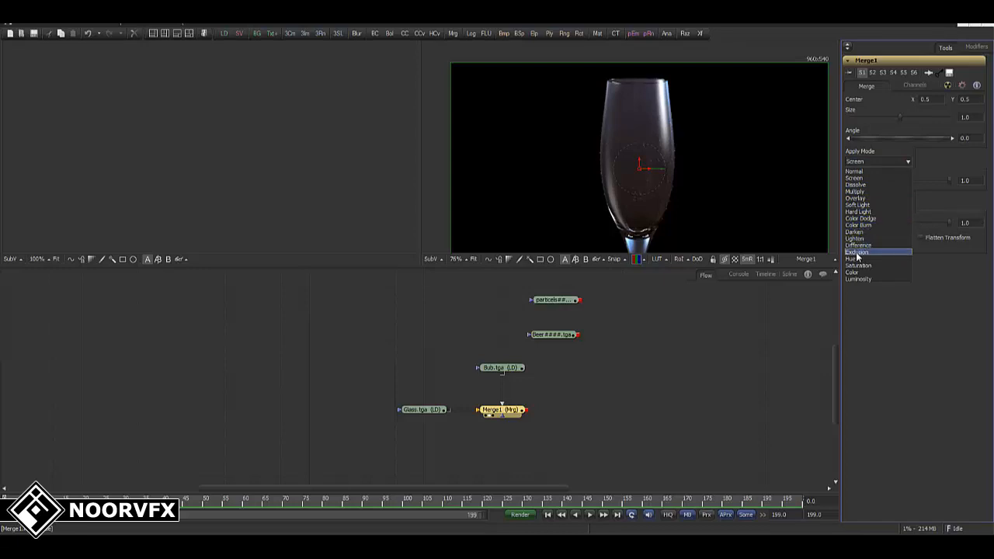
{"action": "left_click", "coordinate": [857, 183]}
{"action": "key", "text": "Down"}
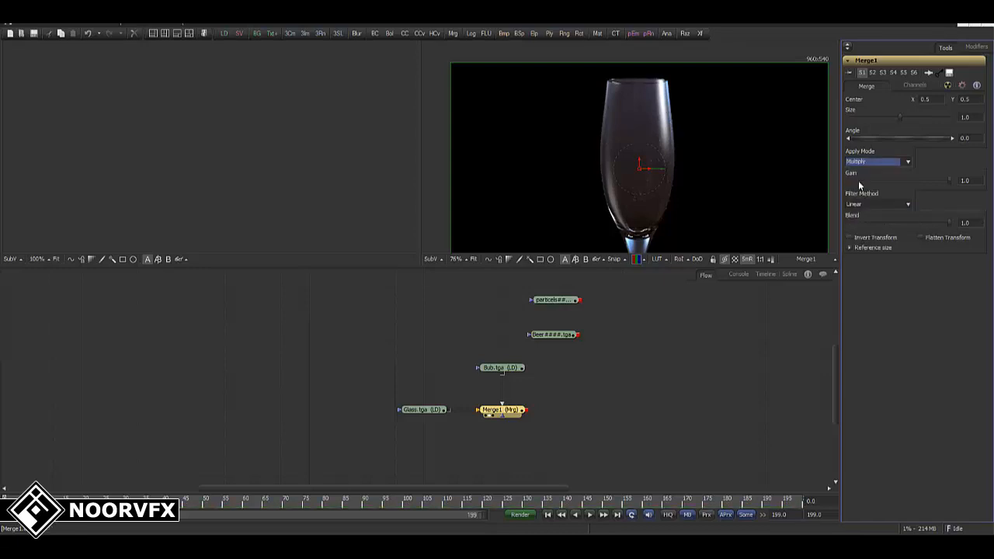
{"action": "left_click", "coordinate": [864, 160]}
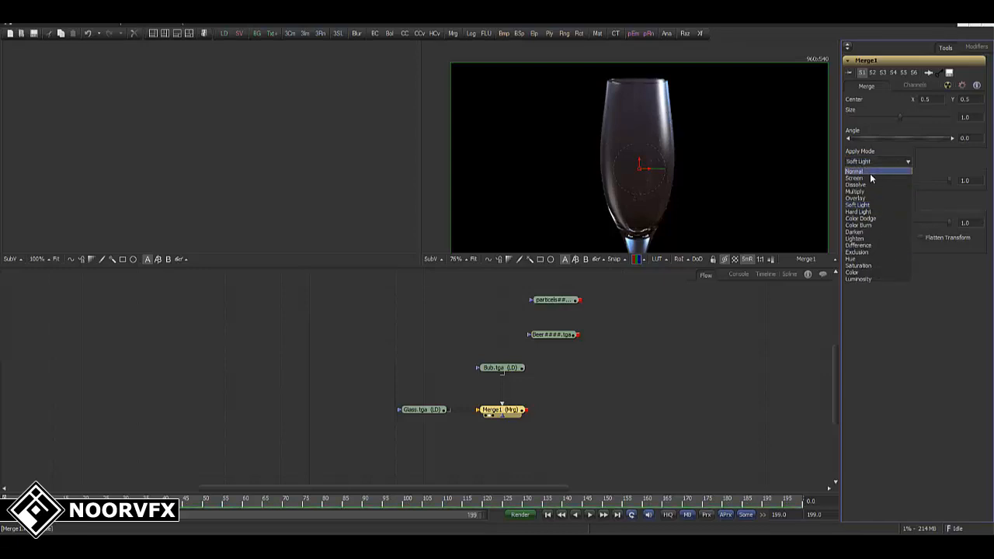
{"action": "left_click", "coordinate": [866, 177]}
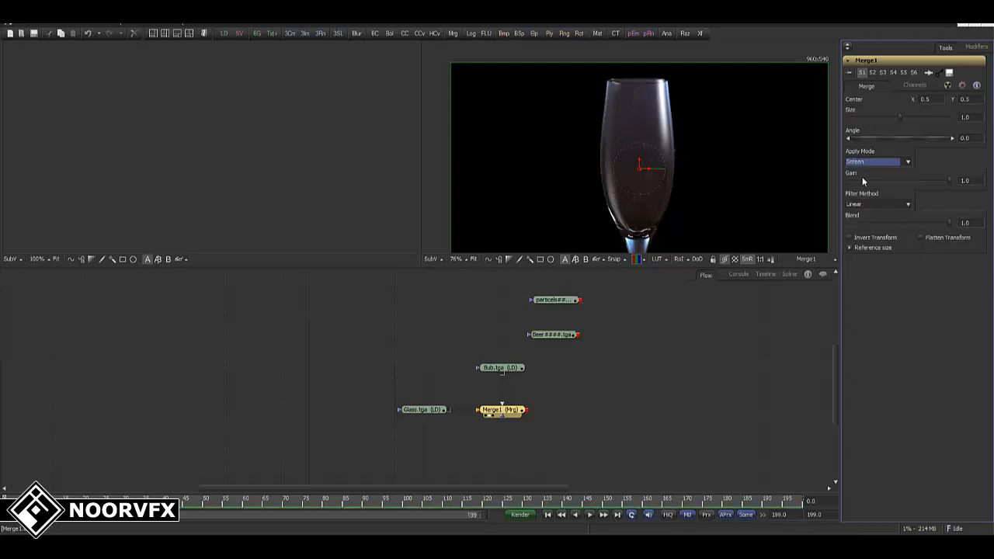
Nudge the Bub.tga loader slightly farther from the merge node in the flow.
{"action": "middle_click_drag", "start_coordinate": [572, 412], "coordinate": [538, 411]}
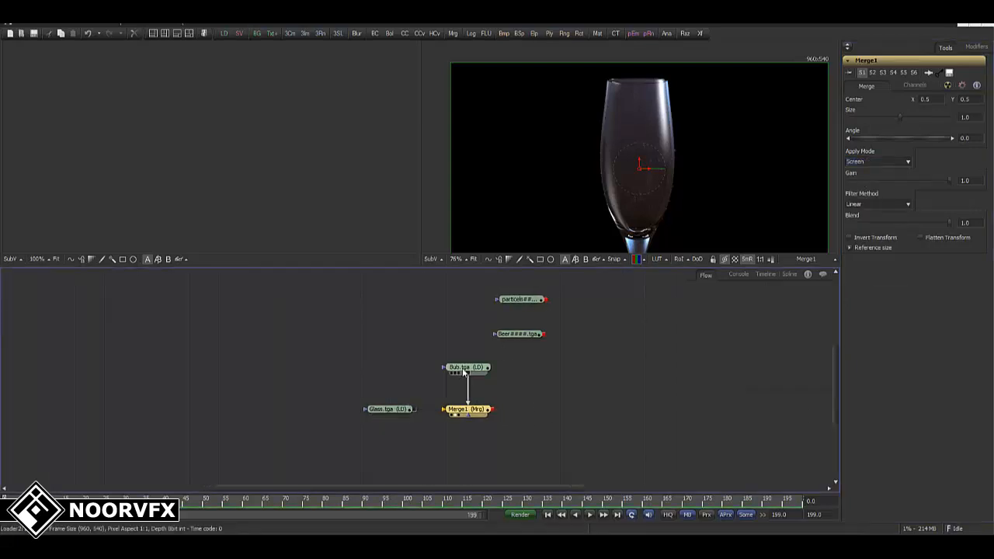
{"action": "mouse_move", "coordinate": [460, 368]}
{"action": "left_mouse_down"}
{"action": "mouse_move", "coordinate": [424, 358]}
{"action": "mouse_move", "coordinate": [455, 364]}
{"action": "left_mouse_up"}
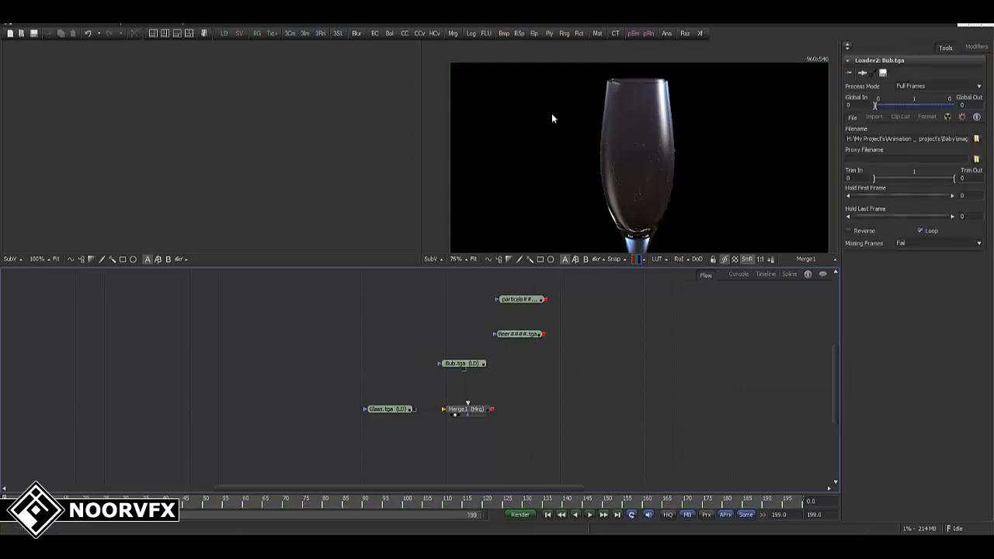
Add a second merge after the glass and bubbles merge, feed the particles loader into it, and view the result at frame 45.
{"action": "left_click_drag", "start_coordinate": [452, 34], "coordinate": [574, 410]}
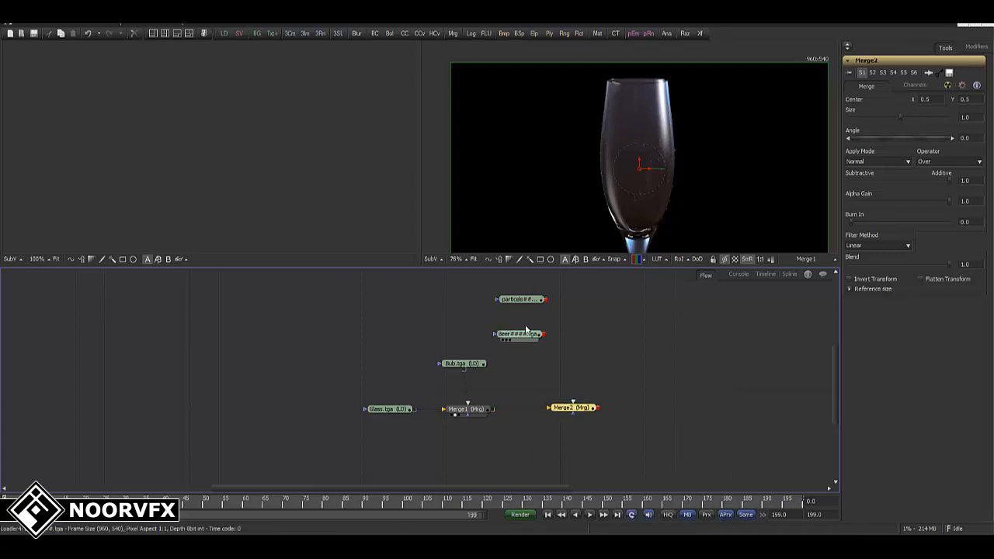
{"action": "left_click_drag", "start_coordinate": [545, 302], "coordinate": [573, 408]}
{"action": "left_click_drag", "start_coordinate": [554, 367], "coordinate": [579, 367]}
{"action": "left_click_drag", "start_coordinate": [579, 410], "coordinate": [653, 118]}
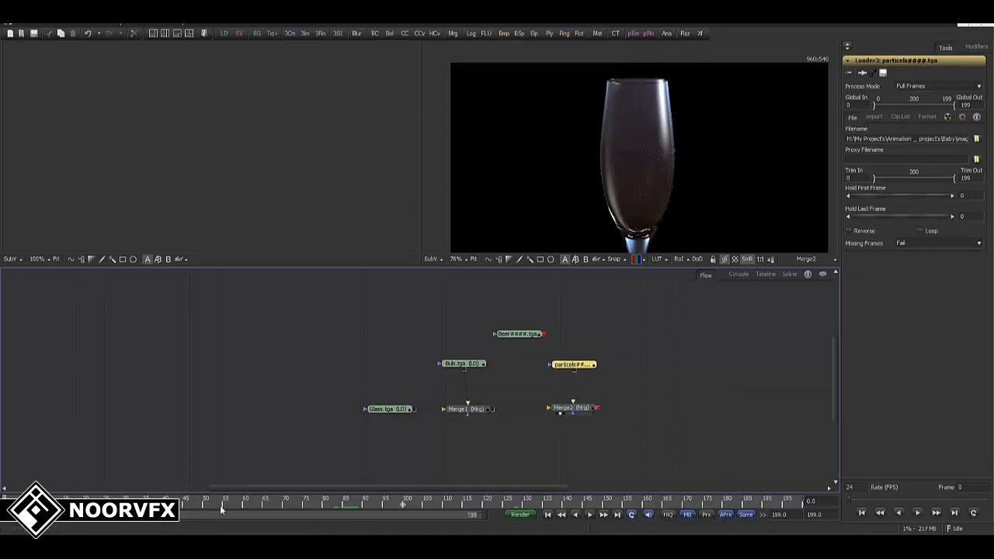
{"action": "left_click_drag", "start_coordinate": [402, 504], "coordinate": [185, 503]}
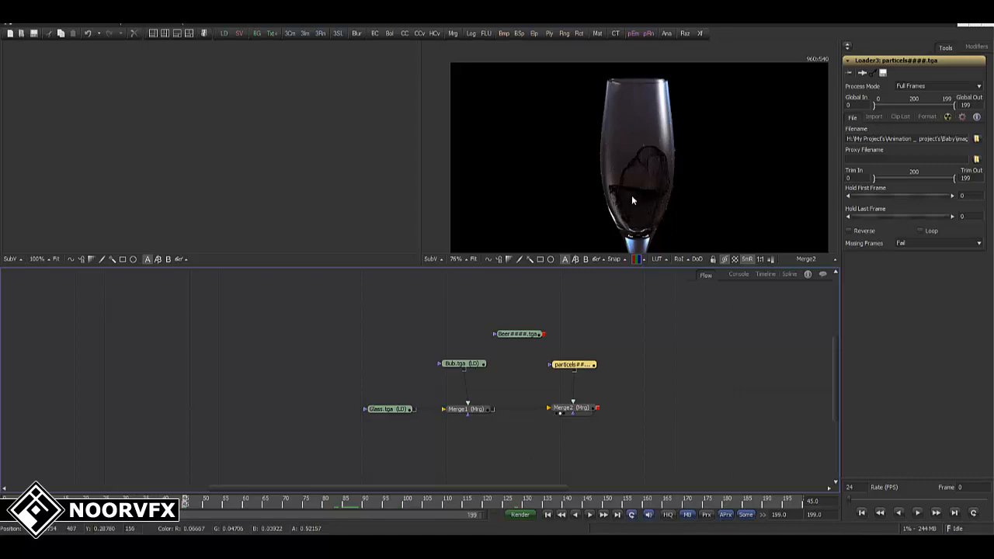
Make room around the particles and beer loaders and insert a Channel Booleans node after the particles loader with its operation set to Add.
{"action": "middle_click_drag", "start_coordinate": [635, 367], "coordinate": [608, 366]}
{"action": "left_click_drag", "start_coordinate": [494, 334], "coordinate": [677, 338]}
{"action": "left_click_drag", "start_coordinate": [562, 364], "coordinate": [558, 308]}
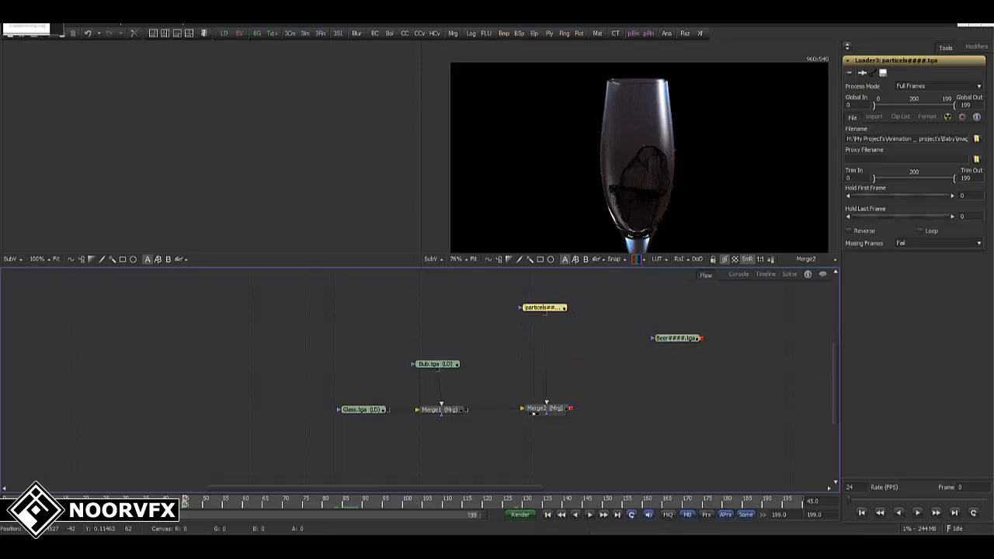
{"action": "left_click", "coordinate": [90, 22]}
{"action": "mouse_move", "coordinate": [107, 65]}
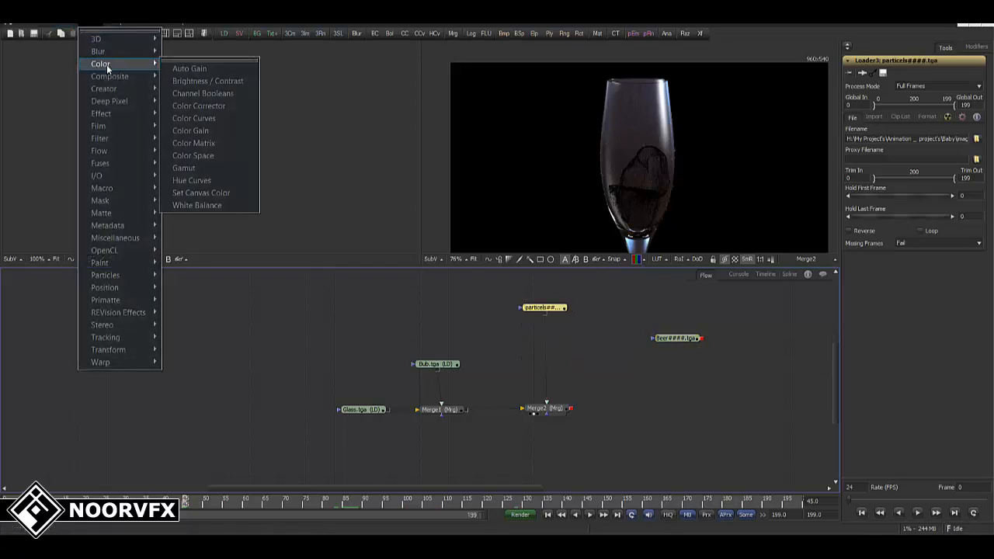
{"action": "left_click", "coordinate": [214, 94]}
{"action": "left_click_drag", "start_coordinate": [603, 309], "coordinate": [558, 353]}
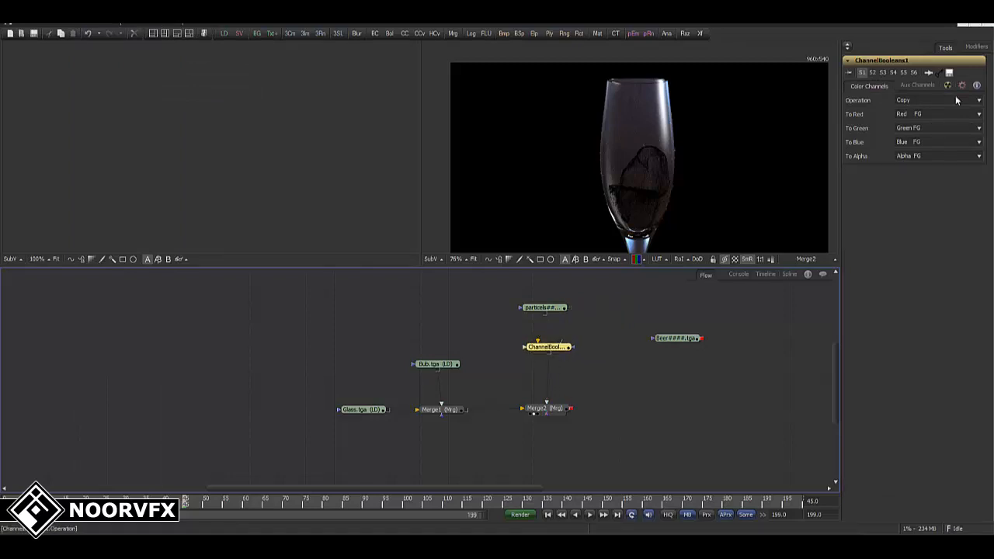
{"action": "left_click", "coordinate": [921, 99]}
{"action": "left_click", "coordinate": [907, 113]}
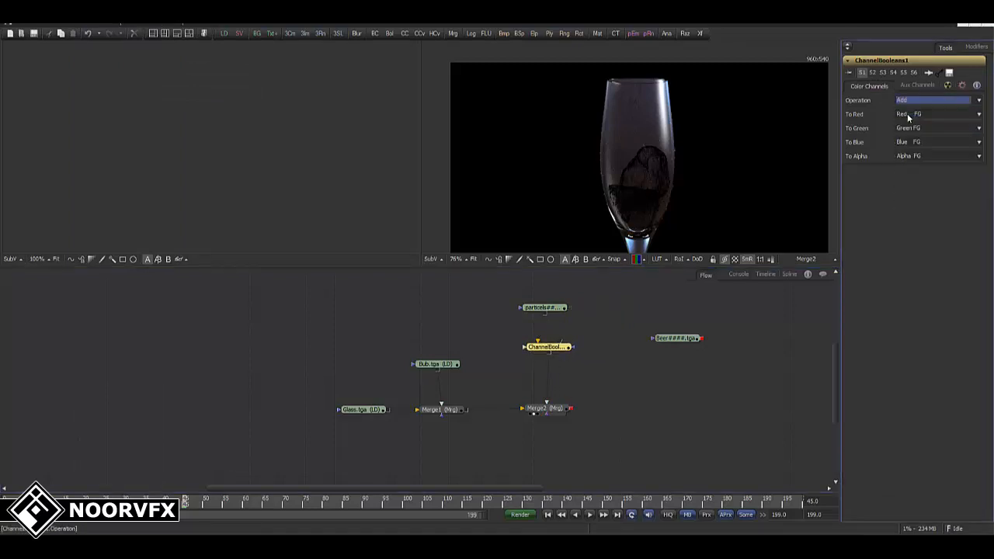
Try other sources such as Hue BG and Red FG for the Channel Booleans alpha and return it to Alpha FG.
{"action": "left_click", "coordinate": [931, 155]}
{"action": "left_click", "coordinate": [931, 155]}
{"action": "left_click", "coordinate": [932, 158]}
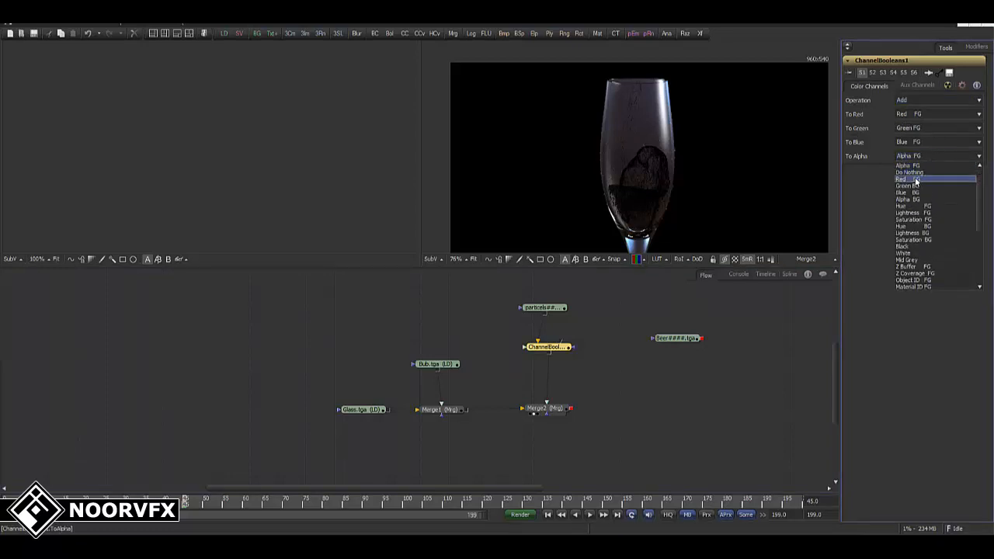
{"action": "left_click", "coordinate": [913, 179]}
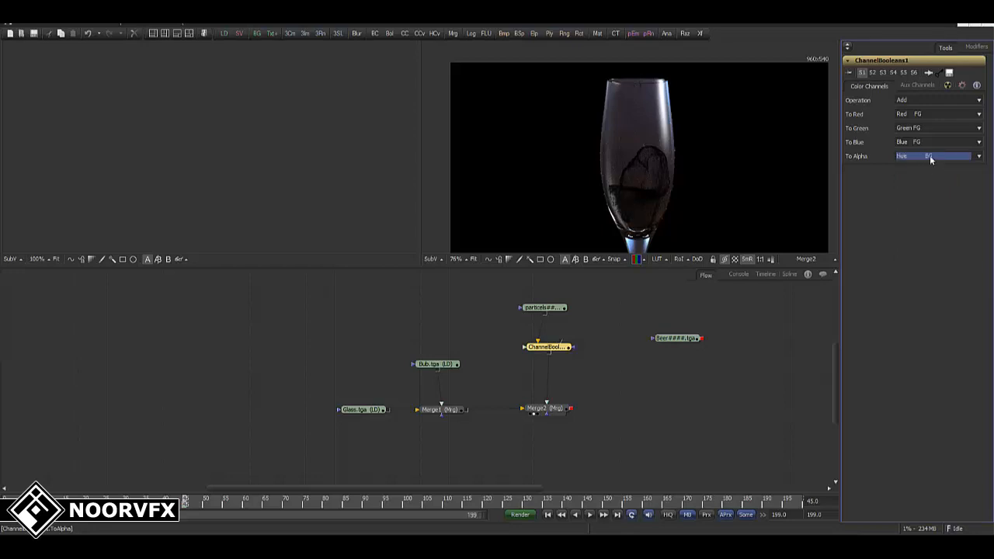
{"action": "left_click", "coordinate": [929, 156]}
{"action": "left_click", "coordinate": [932, 114]}
{"action": "left_click", "coordinate": [932, 114]}
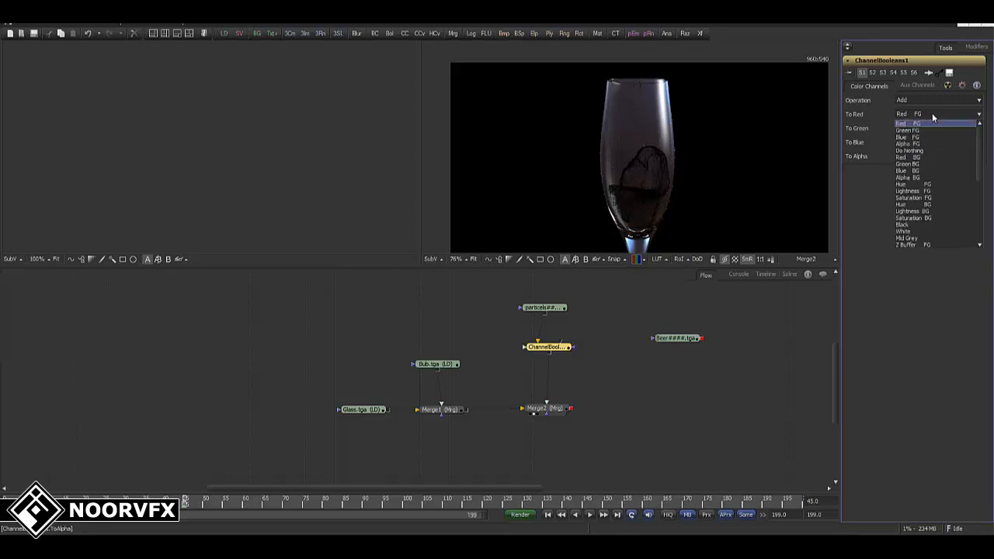
{"action": "scroll", "coordinate": [929, 178], "scroll_direction": "down", "scroll_amount": 5}
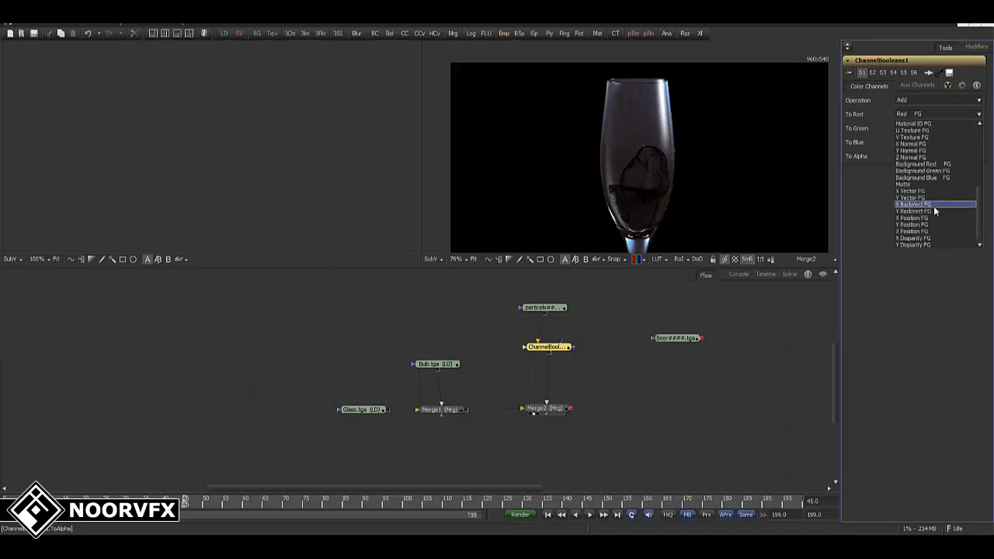
{"action": "scroll", "coordinate": [933, 206], "scroll_direction": "up", "scroll_amount": 5}
{"action": "left_click", "coordinate": [923, 335]}
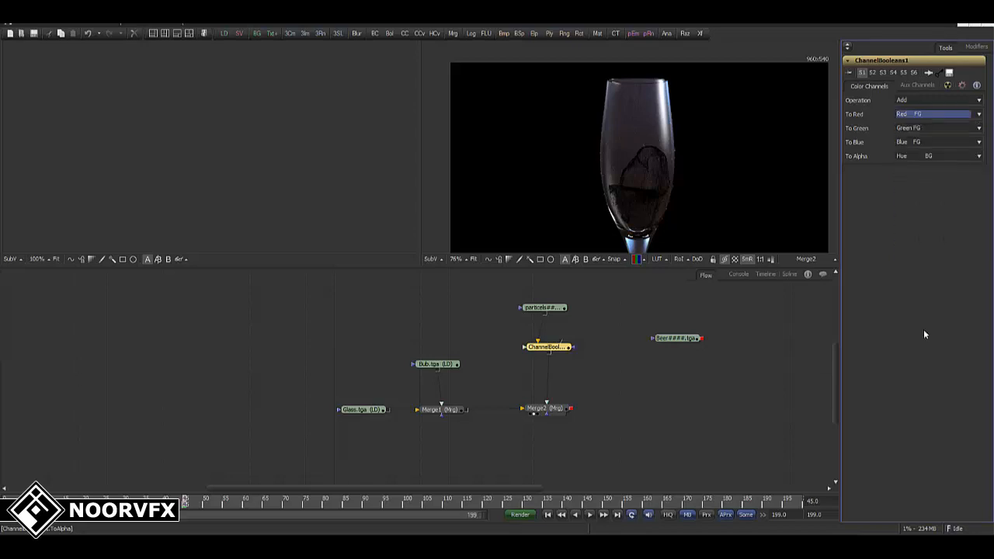
{"action": "left_click", "coordinate": [916, 157]}
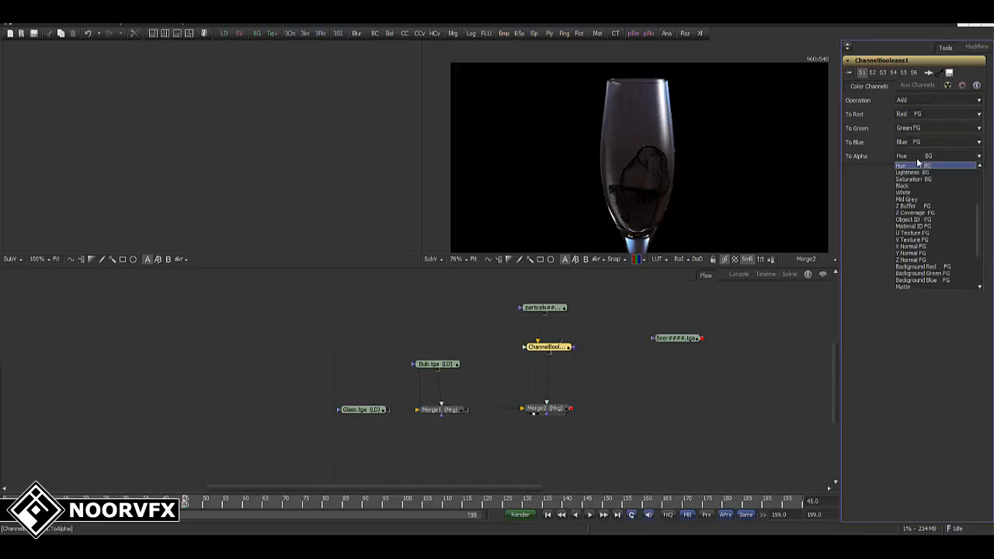
{"action": "scroll", "coordinate": [912, 172], "scroll_direction": "up", "scroll_amount": 3}
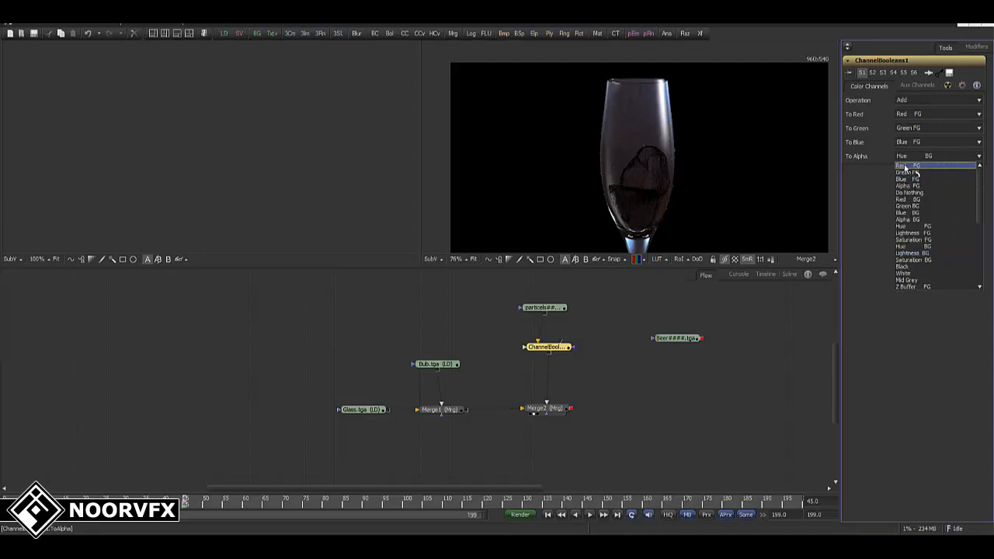
{"action": "left_click", "coordinate": [902, 166]}
{"action": "left_click", "coordinate": [921, 155]}
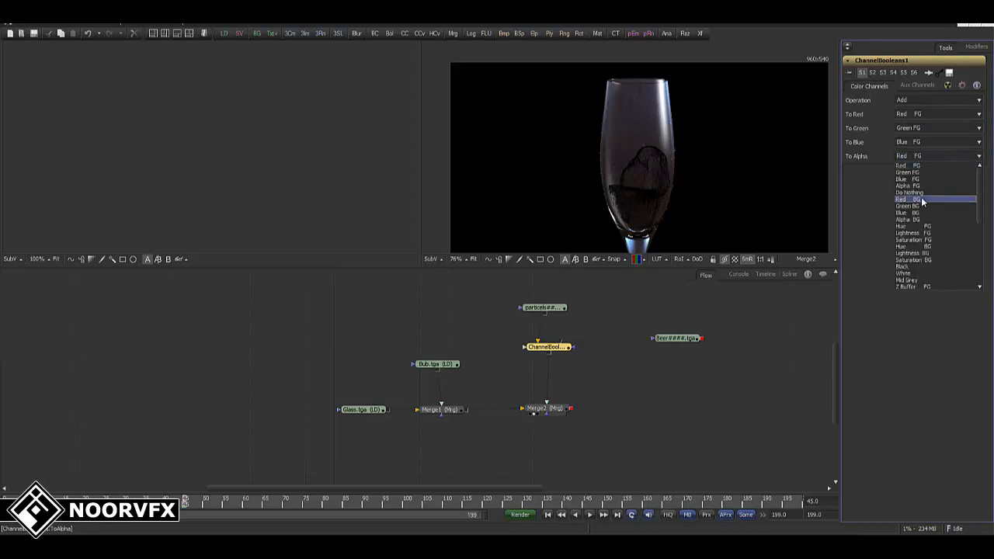
{"action": "left_click", "coordinate": [912, 184]}
Set the Channel Booleans blue, green and red outputs to Alpha BG so the particles turn white.
{"action": "left_click", "coordinate": [919, 142]}
{"action": "scroll", "coordinate": [916, 175], "scroll_direction": "down", "scroll_amount": 3}
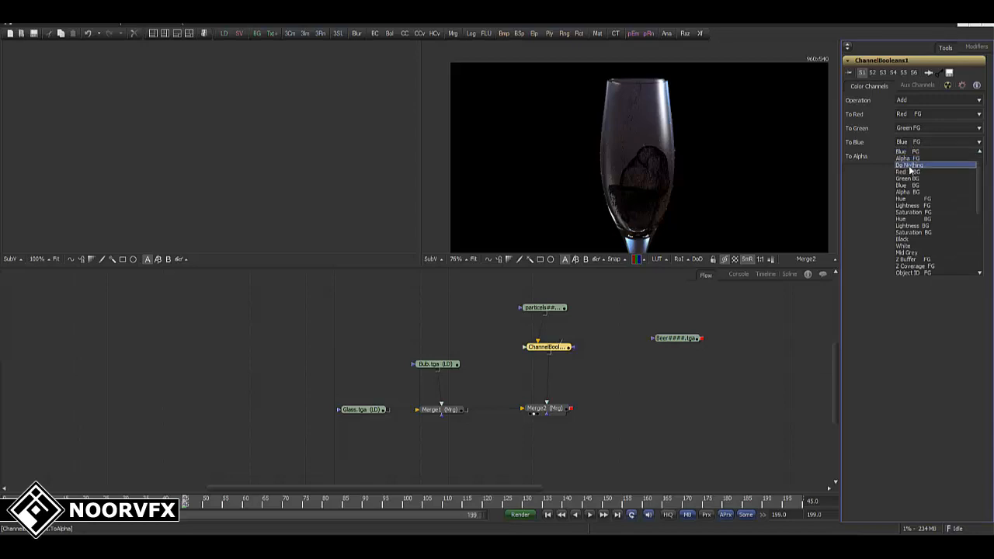
{"action": "scroll", "coordinate": [918, 177], "scroll_direction": "up", "scroll_amount": 3}
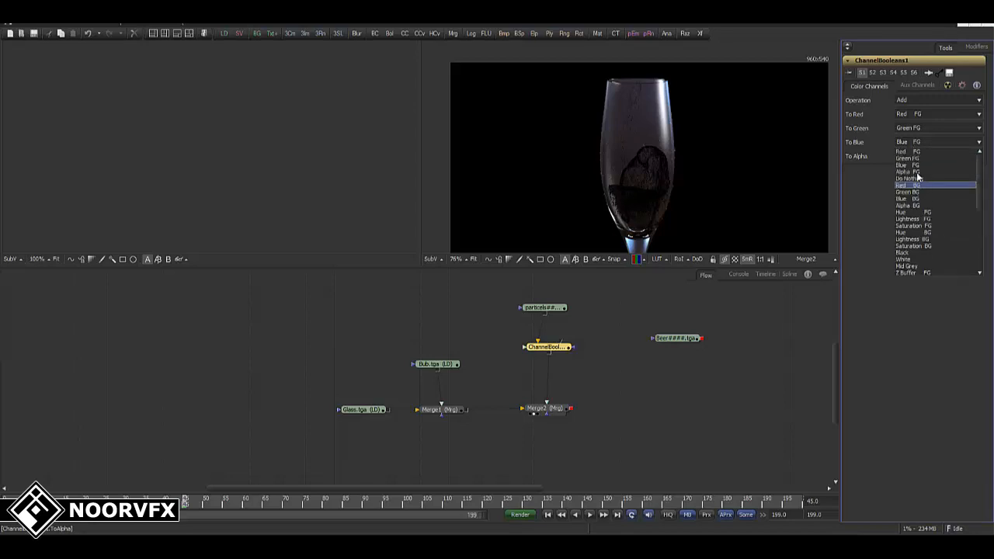
{"action": "left_click", "coordinate": [914, 185]}
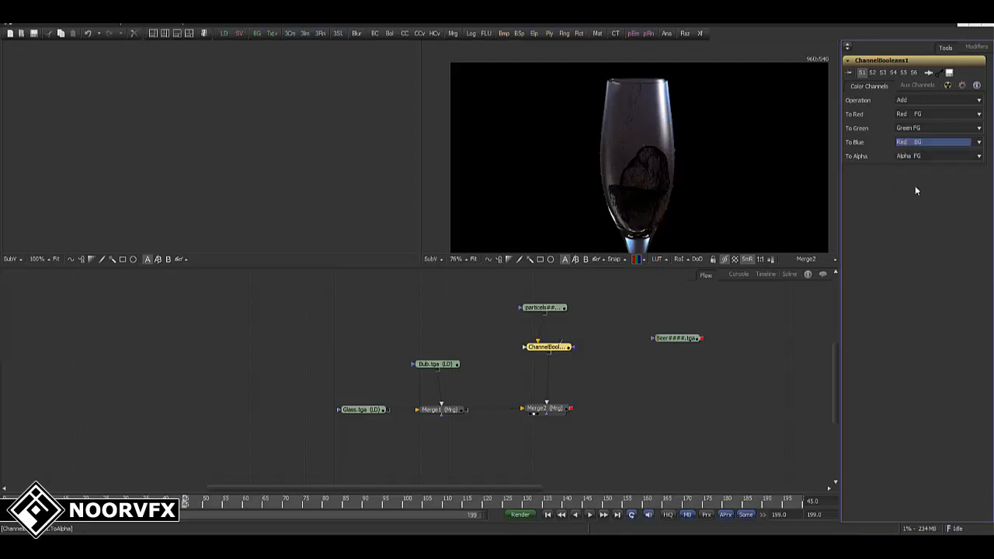
{"action": "key", "text": "Down"}
{"action": "key", "text": "Down"}
{"action": "key", "text": "Down"}
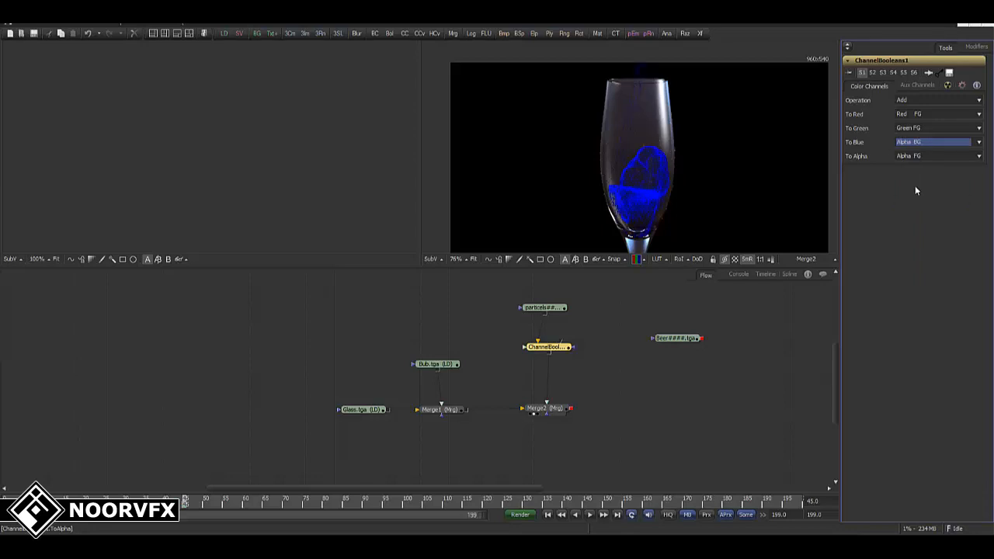
{"action": "left_click", "coordinate": [915, 129]}
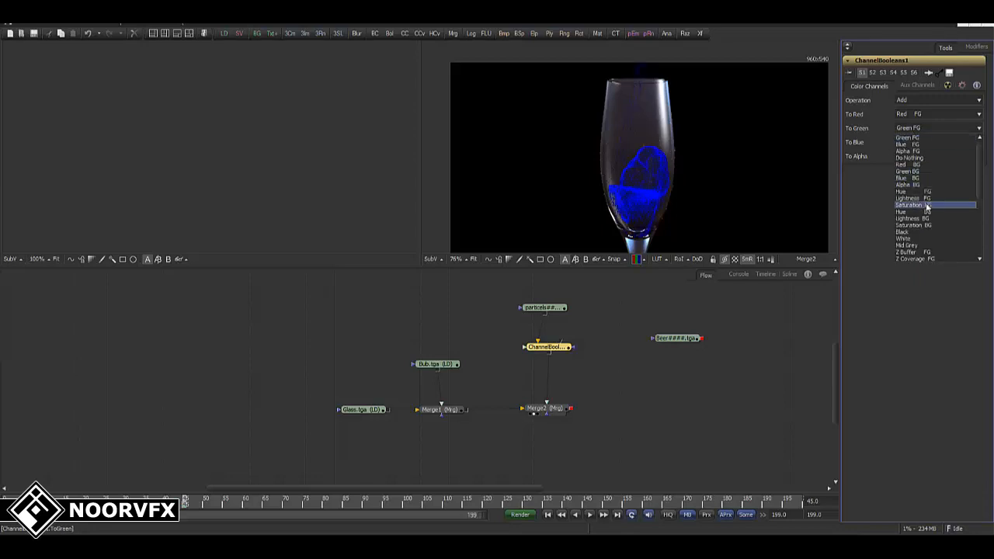
{"action": "left_click", "coordinate": [910, 161]}
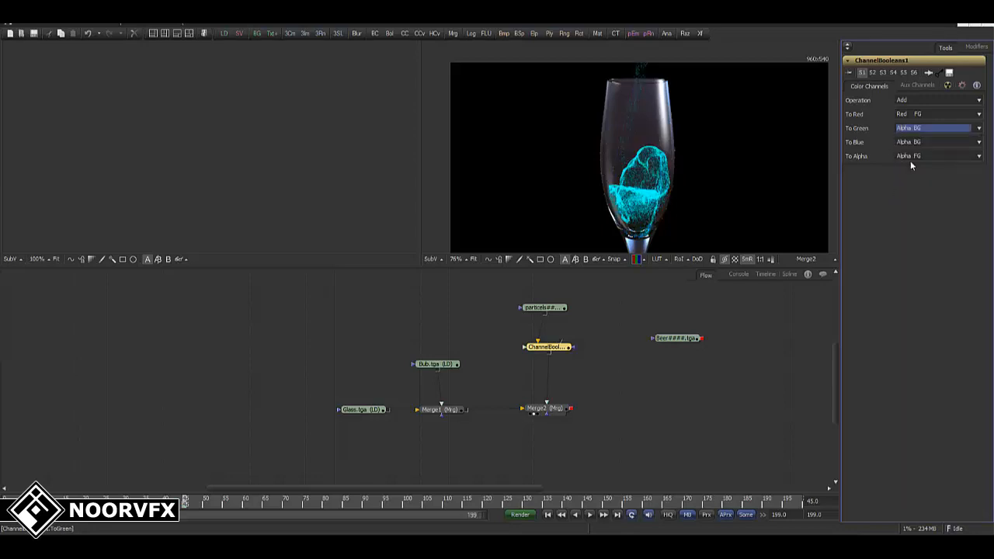
{"action": "left_click", "coordinate": [927, 110]}
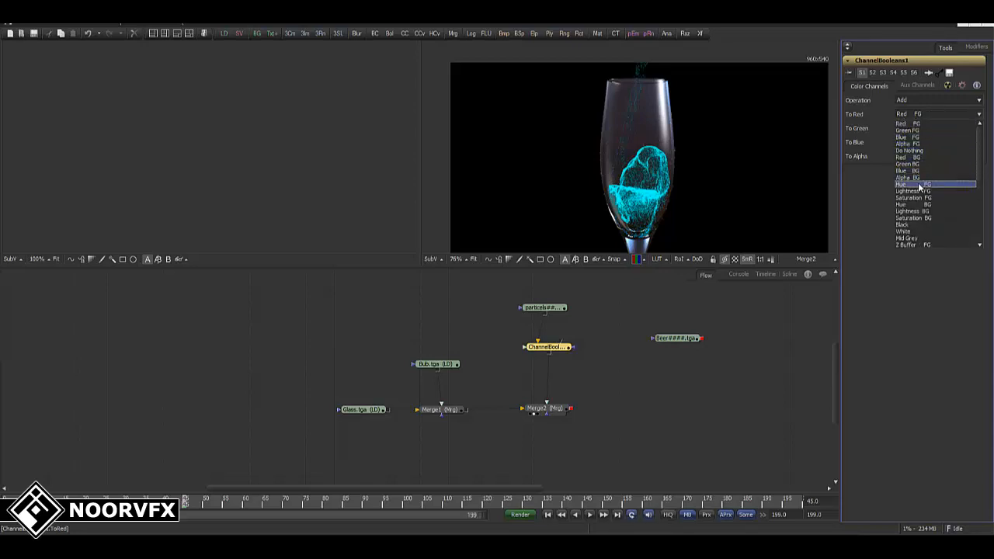
{"action": "left_click", "coordinate": [908, 177]}
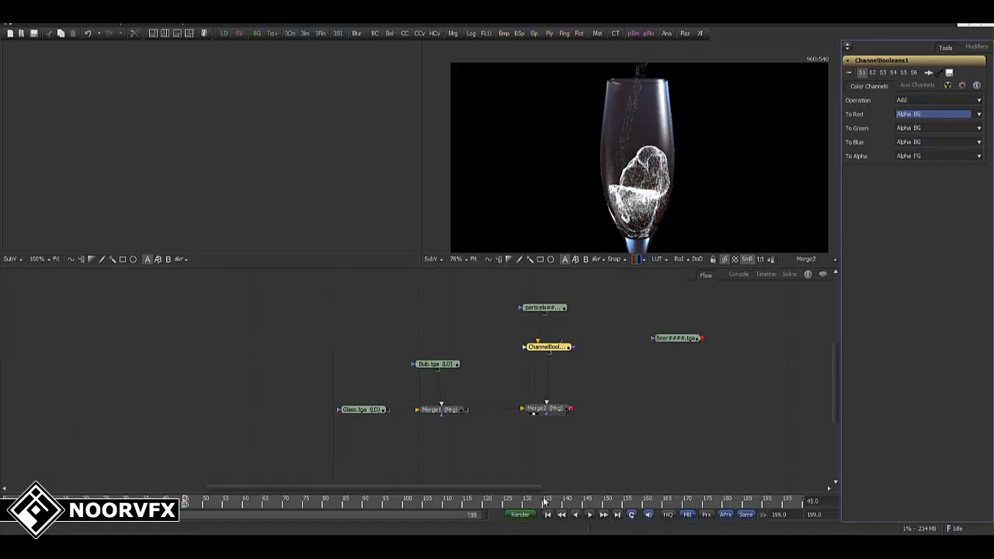
Try other Channel Booleans operations such as And and return to Add.
{"action": "left_click", "coordinate": [918, 101]}
{"action": "left_click", "coordinate": [910, 121]}
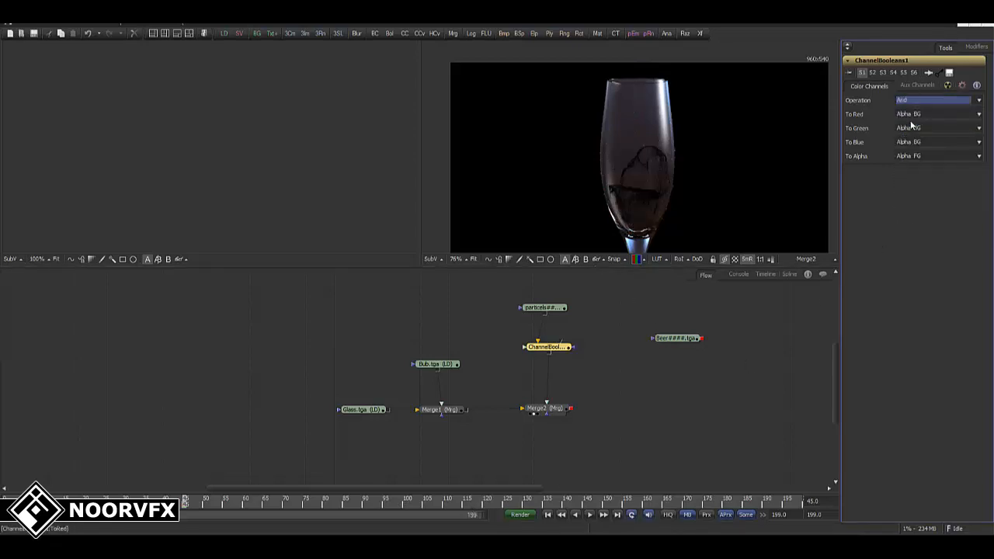
{"action": "key", "text": "Down"}
{"action": "key", "text": "Down"}
{"action": "key", "text": "Up"}
{"action": "key", "text": "Up"}
{"action": "key", "text": "Up"}
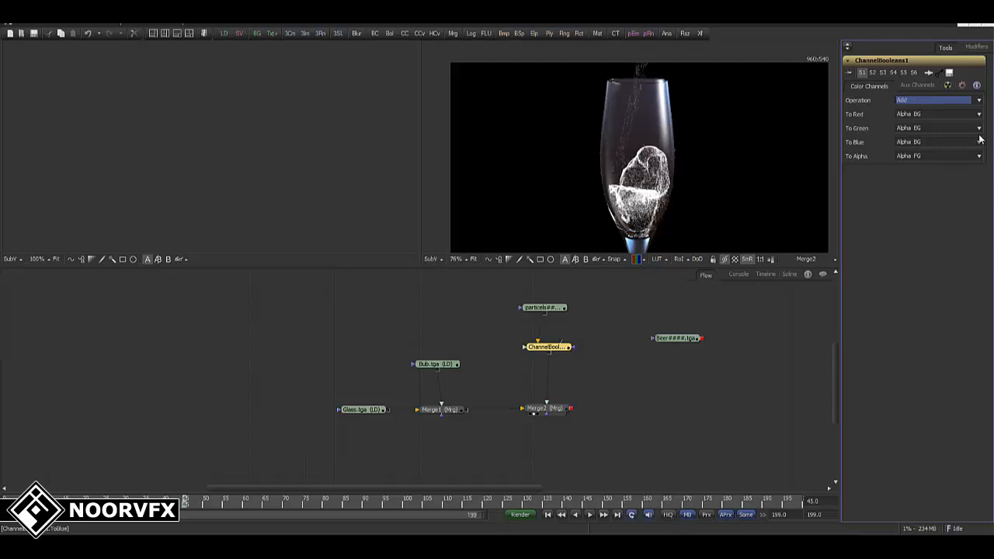
Nudge the Channel Booleans node closer to the particles loader and scrub the timeline back to frame 2.
{"action": "left_click", "coordinate": [651, 402]}
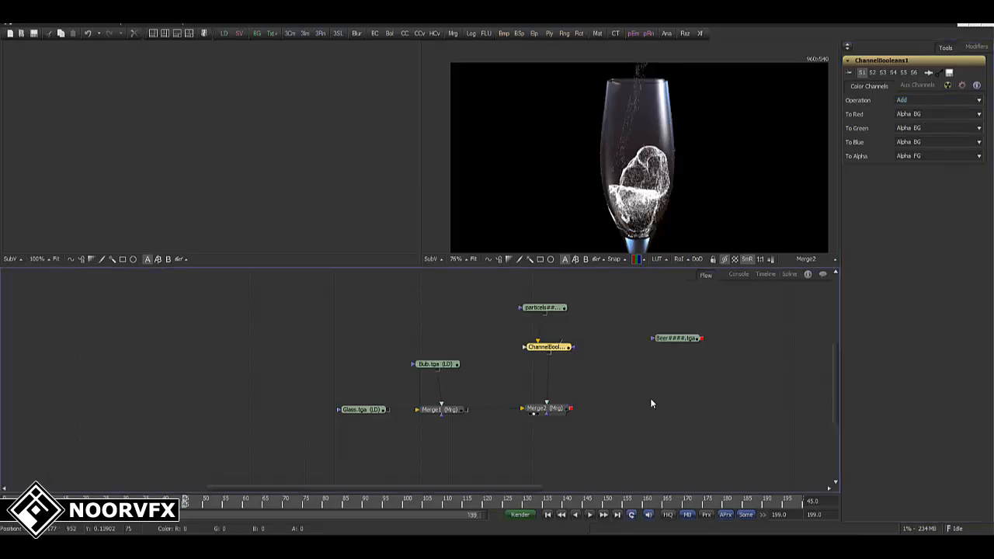
{"action": "left_click", "coordinate": [554, 349]}
{"action": "left_click_drag", "start_coordinate": [554, 348], "coordinate": [554, 342]}
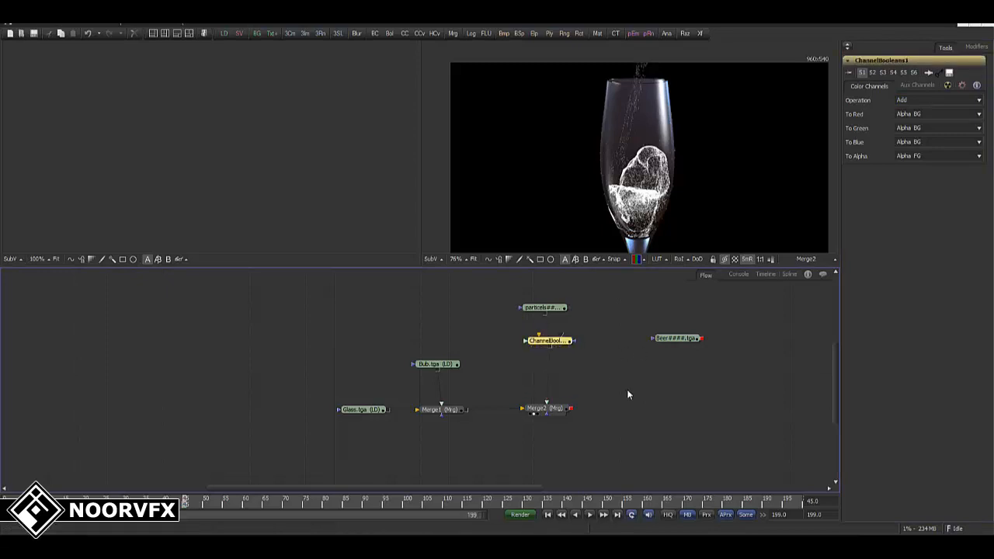
{"action": "left_click_drag", "start_coordinate": [376, 512], "coordinate": [13, 505]}
Add a third merge after the particles merge, feed the beer loader into it, and view the composite at frame 58.
{"action": "left_click_drag", "start_coordinate": [452, 33], "coordinate": [644, 410]}
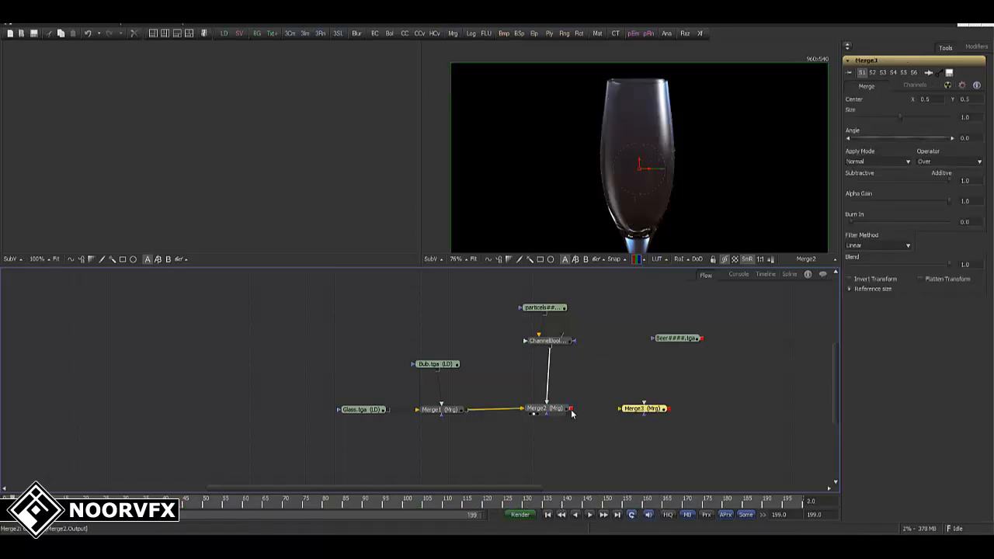
{"action": "left_click_drag", "start_coordinate": [573, 409], "coordinate": [647, 410]}
{"action": "left_click_drag", "start_coordinate": [648, 410], "coordinate": [659, 410]}
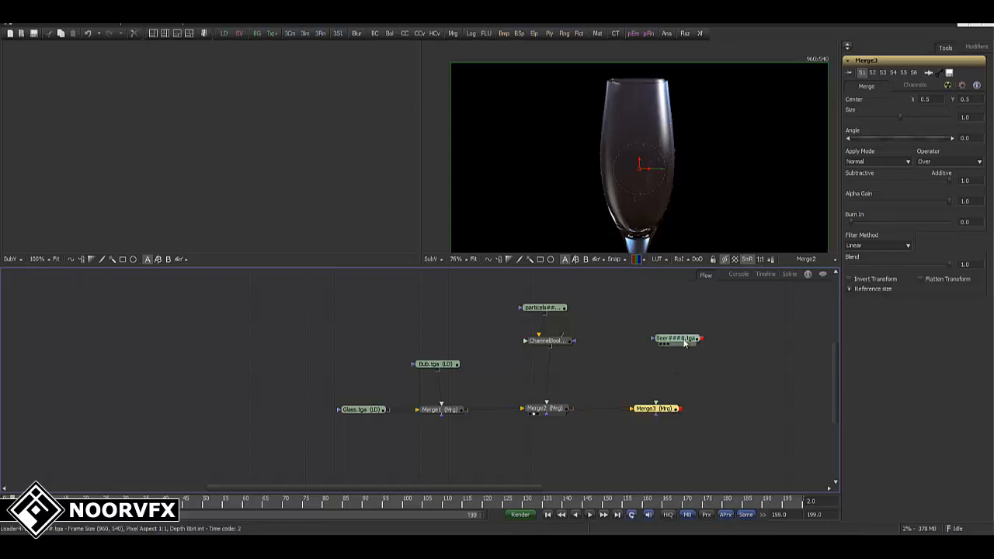
{"action": "left_click_drag", "start_coordinate": [683, 339], "coordinate": [695, 103]}
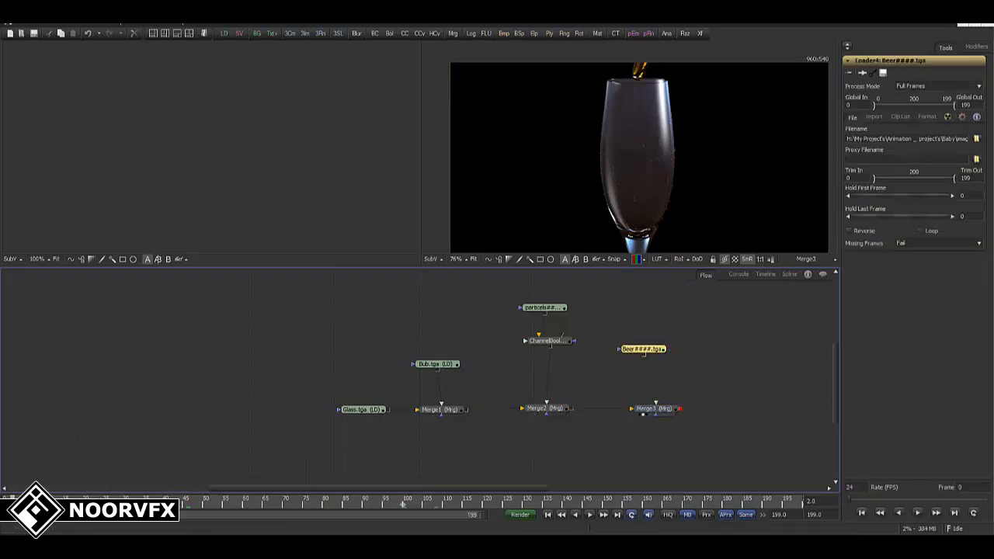
{"action": "left_click", "coordinate": [117, 501]}
{"action": "left_click_drag", "start_coordinate": [187, 503], "coordinate": [239, 503]}
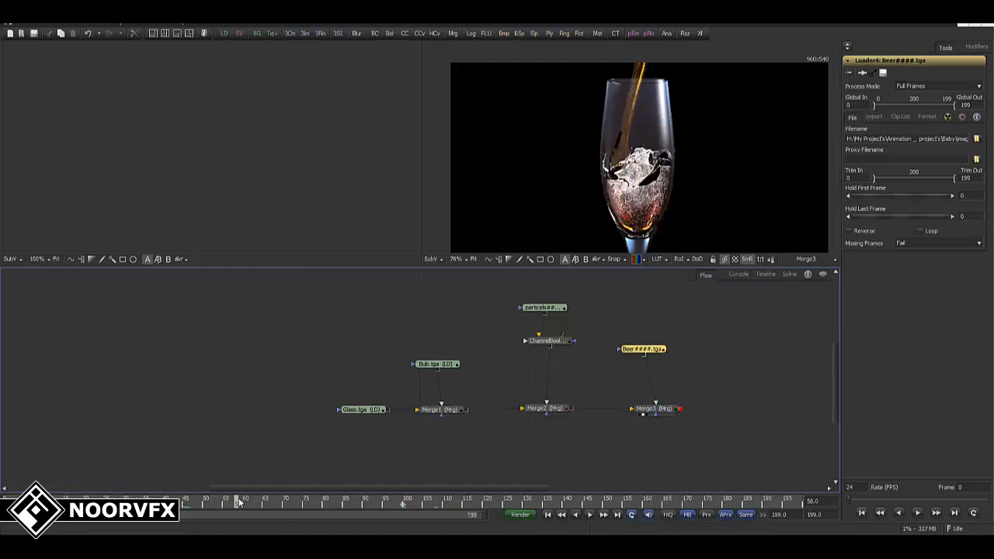
Show the particles merge in the viewer and set its apply mode to Screen.
{"action": "left_click", "coordinate": [545, 408]}
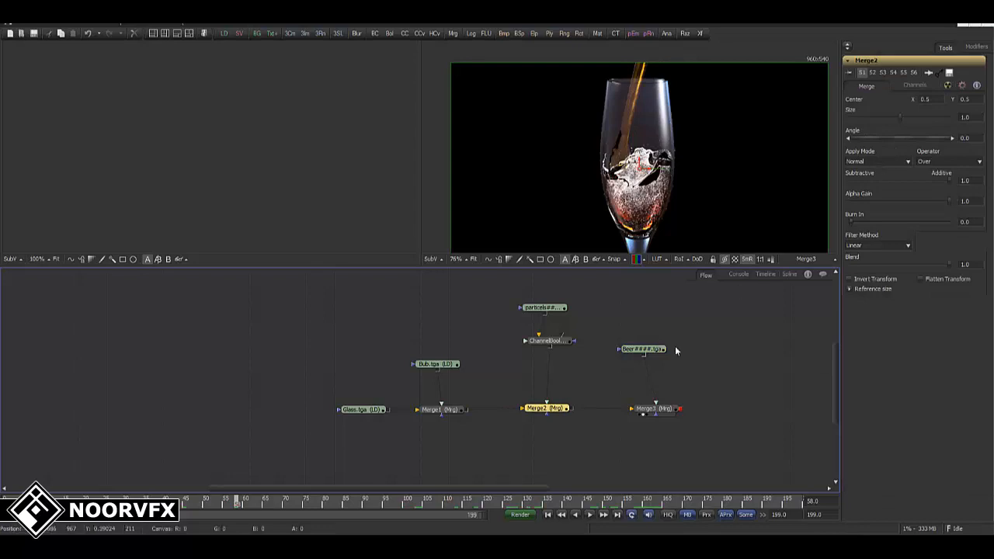
{"action": "left_click_drag", "start_coordinate": [566, 406], "coordinate": [701, 90]}
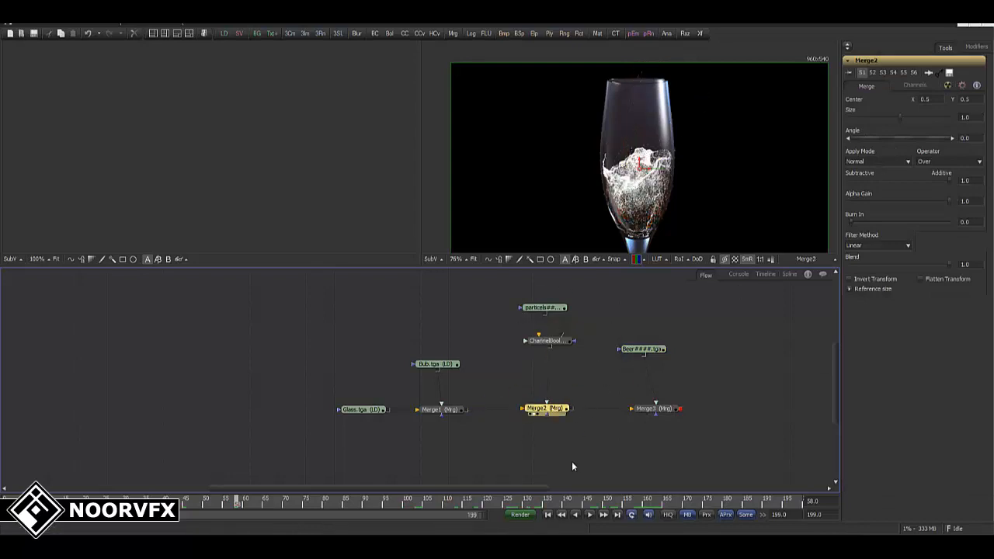
{"action": "left_click", "coordinate": [874, 161]}
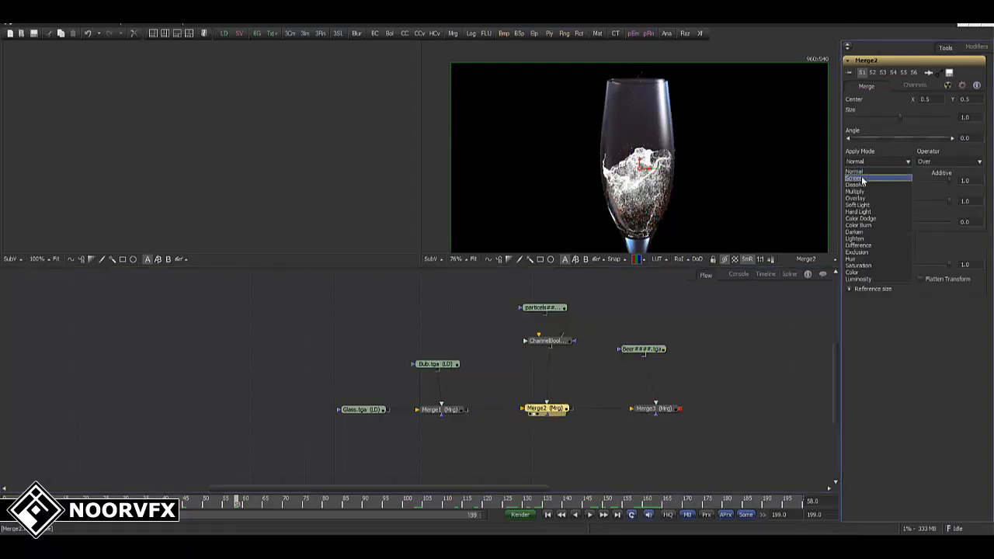
{"action": "left_click", "coordinate": [861, 173]}
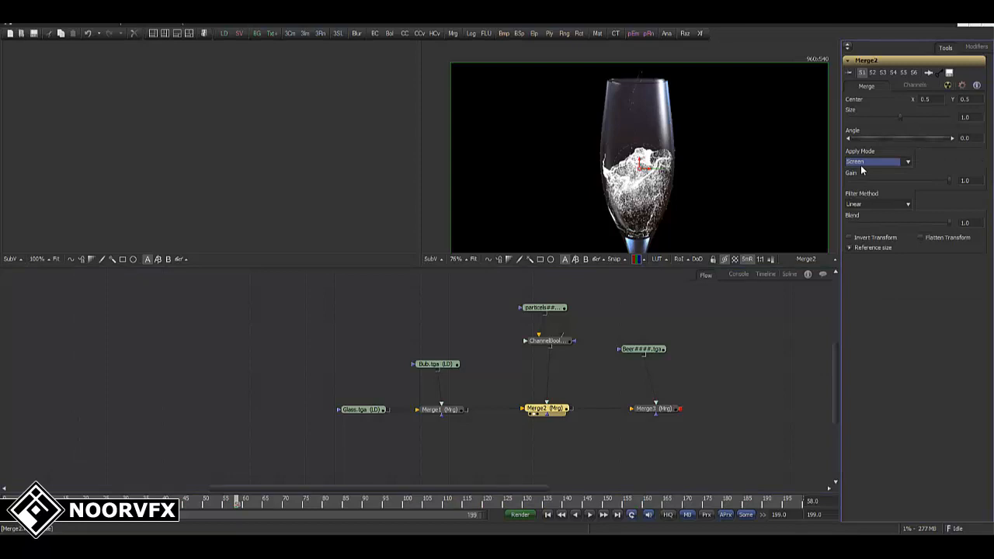
Set the beer merge's apply mode to Screen, then view the composite at frame 152.
{"action": "left_click", "coordinate": [652, 408]}
{"action": "left_click", "coordinate": [864, 162]}
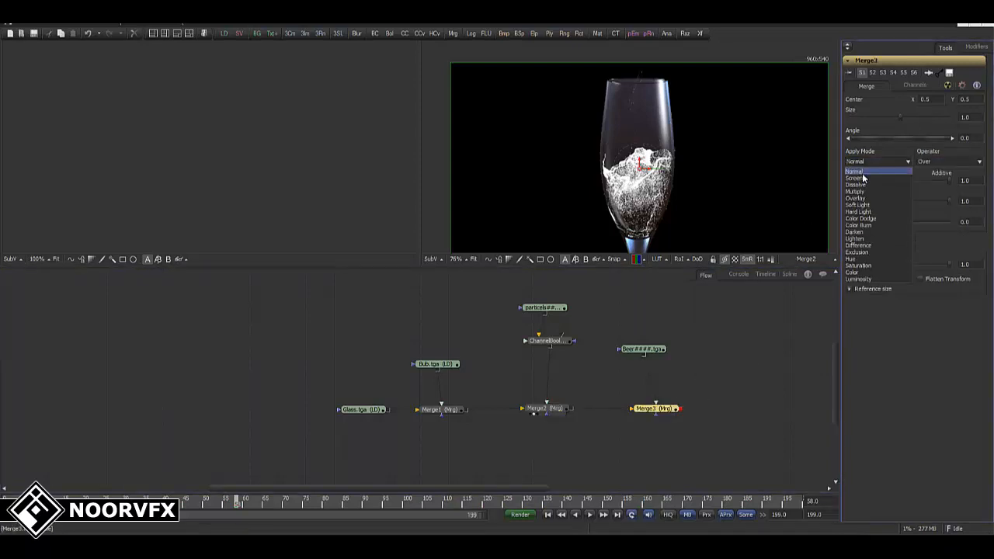
{"action": "left_click", "coordinate": [861, 173]}
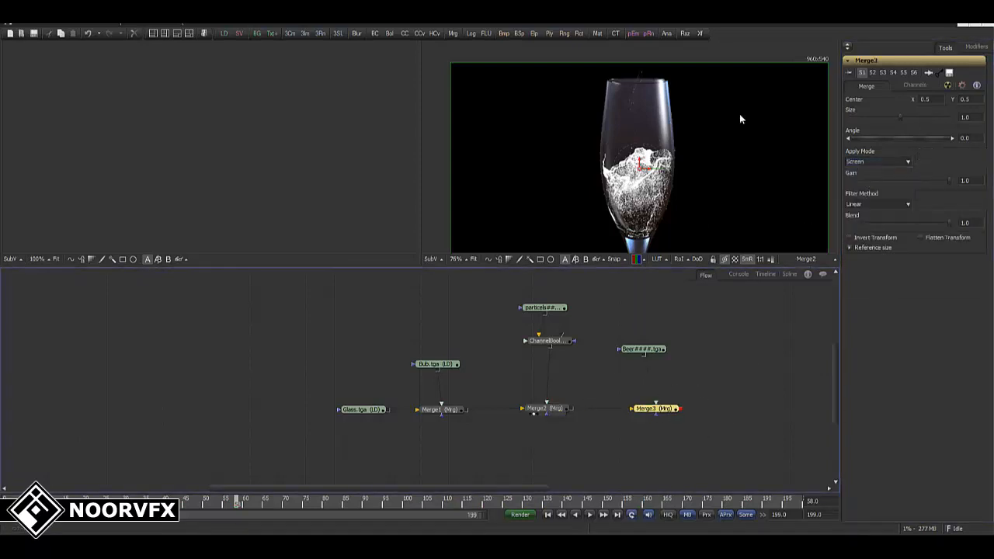
{"action": "left_click_drag", "start_coordinate": [342, 503], "coordinate": [612, 500]}
Try a blend of 0.8 on the particles merge, then settle on 0.9.
{"action": "left_click", "coordinate": [549, 411]}
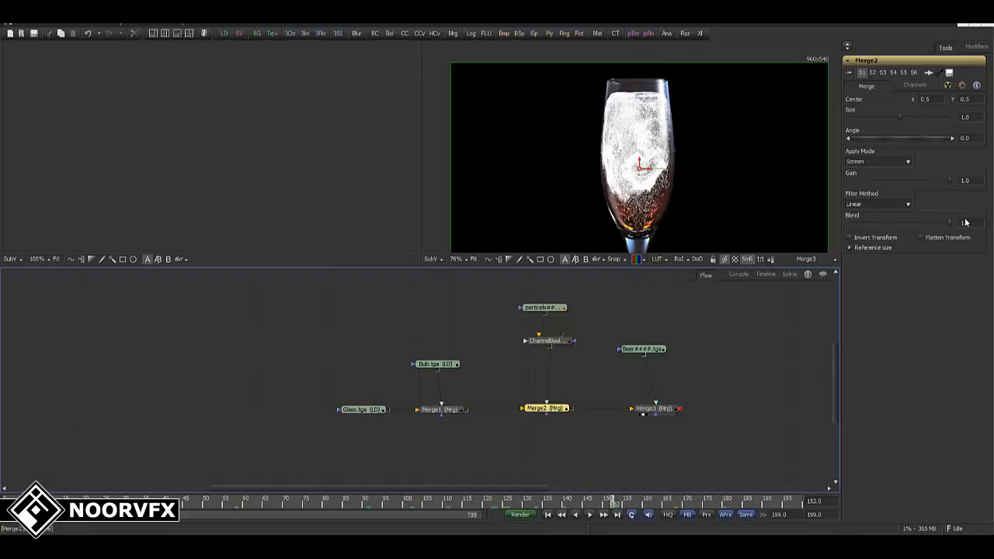
{"action": "mouse_move", "coordinate": [947, 223]}
{"action": "left_mouse_down"}
{"action": "mouse_move", "coordinate": [875, 219]}
{"action": "mouse_move", "coordinate": [959, 223]}
{"action": "left_mouse_up"}
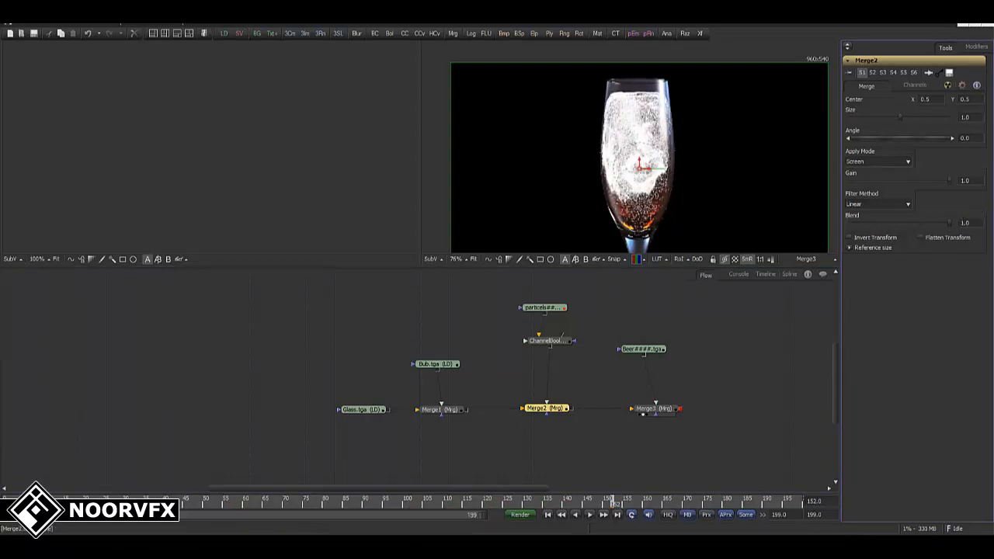
{"action": "type", "text": "0.8"}
{"action": "key", "text": "Return"}
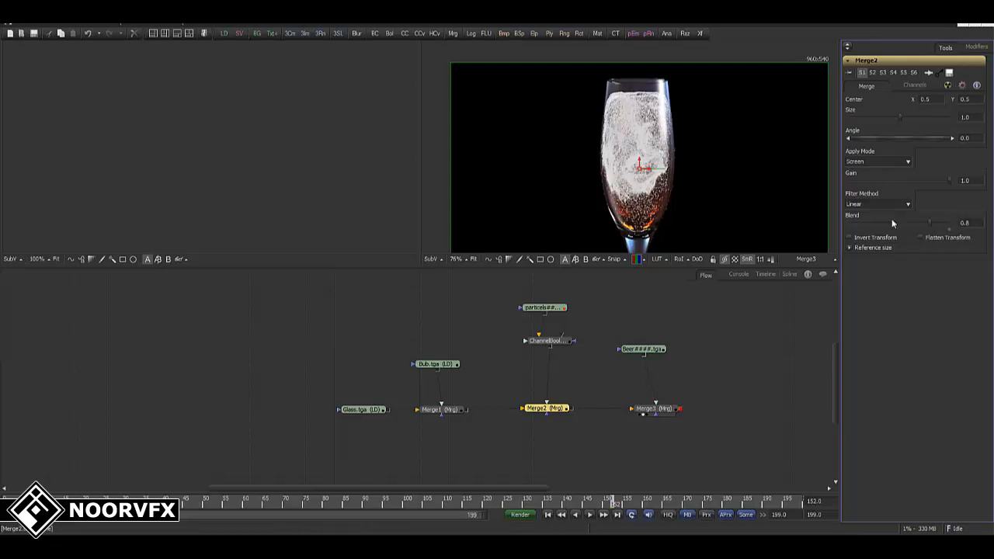
{"action": "type", "text": "0.5"}
{"action": "key", "text": "Return"}
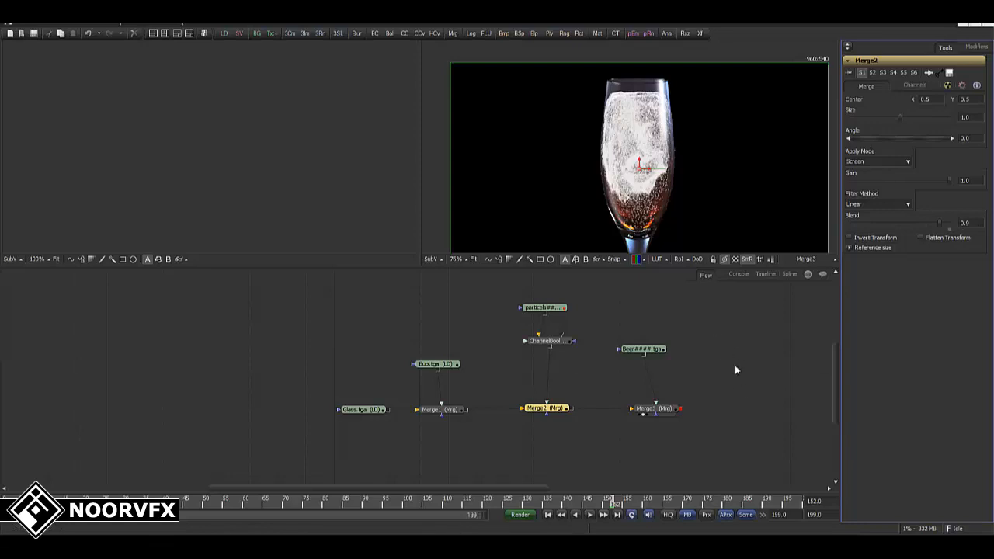
View the beer loader, move it up and insert a Color Corrector between it and the third merge.
{"action": "left_click_drag", "start_coordinate": [621, 348], "coordinate": [633, 233]}
{"action": "left_click_drag", "start_coordinate": [633, 332], "coordinate": [622, 317]}
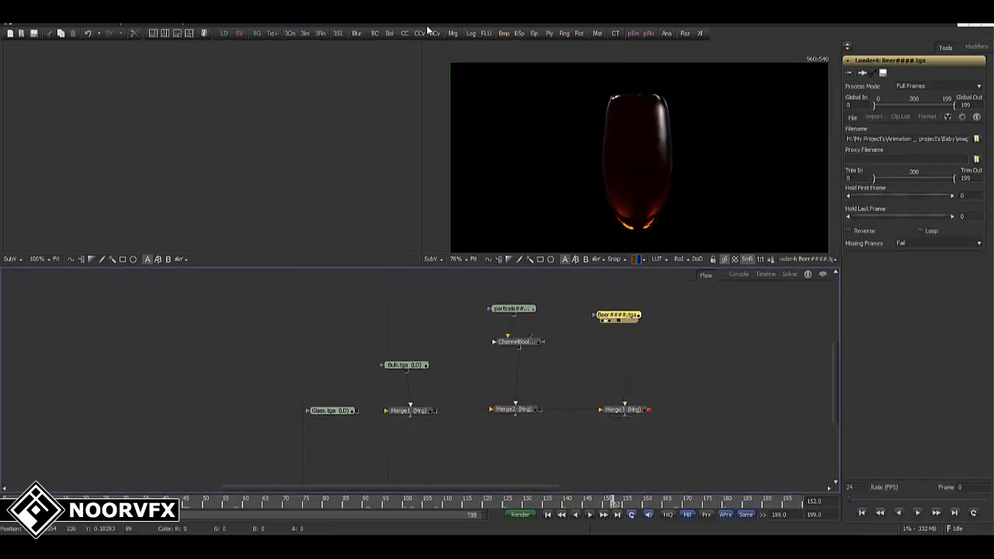
{"action": "left_click", "coordinate": [91, 18]}
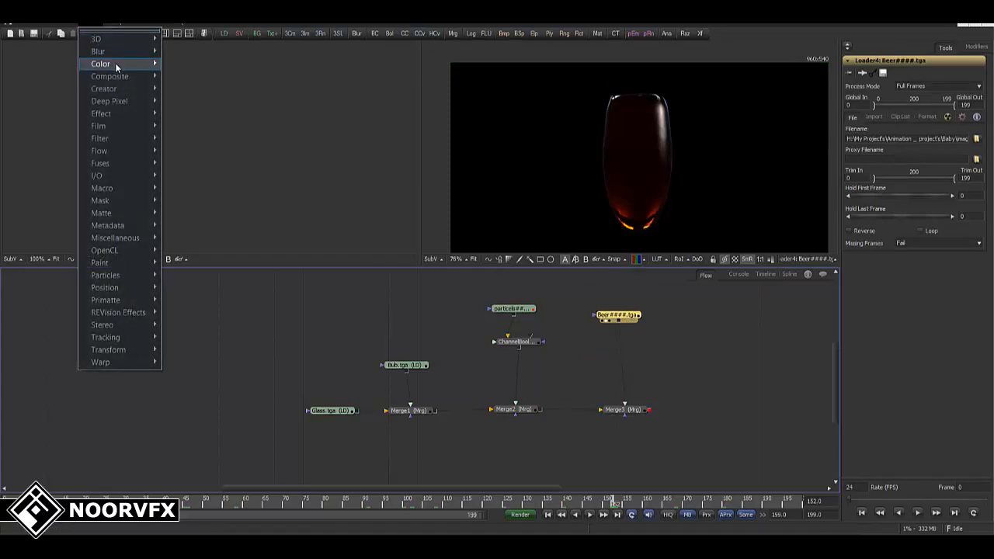
{"action": "mouse_move", "coordinate": [116, 66]}
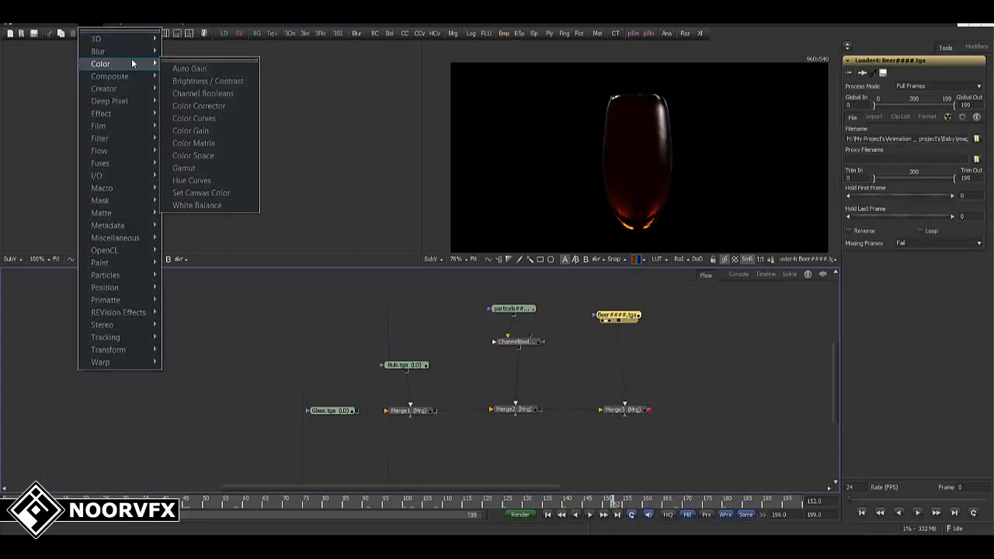
{"action": "left_click", "coordinate": [193, 106]}
{"action": "left_click_drag", "start_coordinate": [687, 319], "coordinate": [693, 146]}
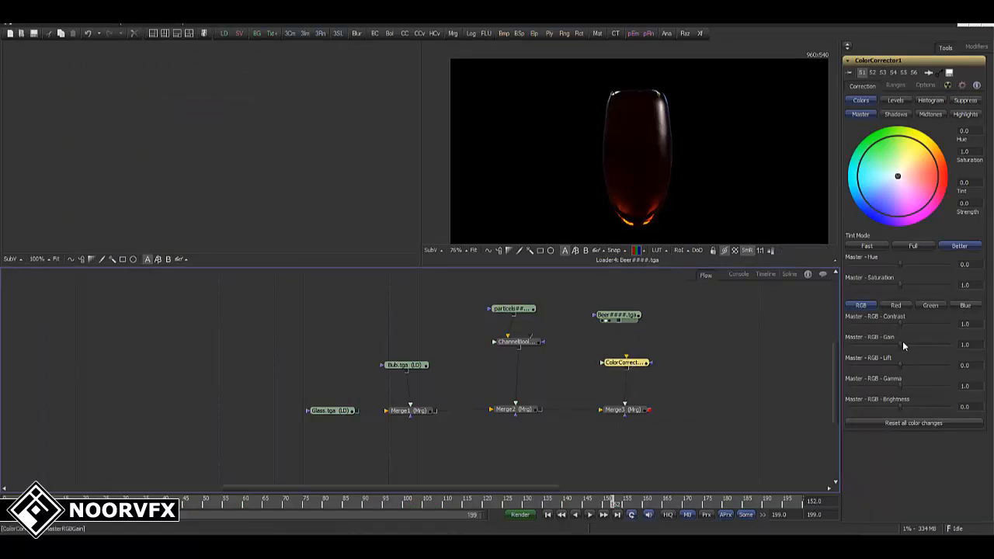
Raise the Color Corrector's master RGB gain to about 1.71, view its output, try a lower contrast and restore it to 1.
{"action": "left_click_drag", "start_coordinate": [902, 342], "coordinate": [911, 346]}
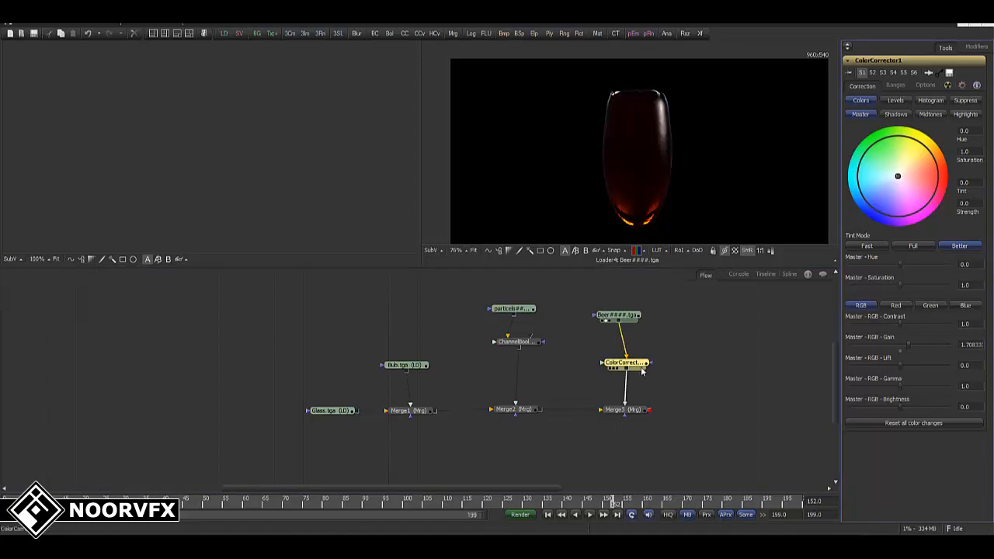
{"action": "left_click_drag", "start_coordinate": [642, 368], "coordinate": [724, 139]}
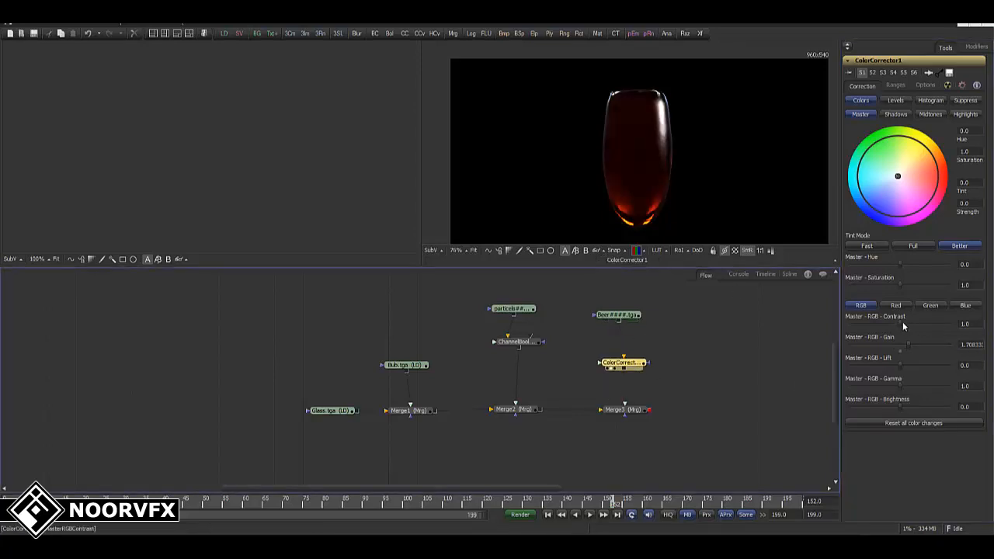
{"action": "left_click_drag", "start_coordinate": [902, 321], "coordinate": [899, 323]}
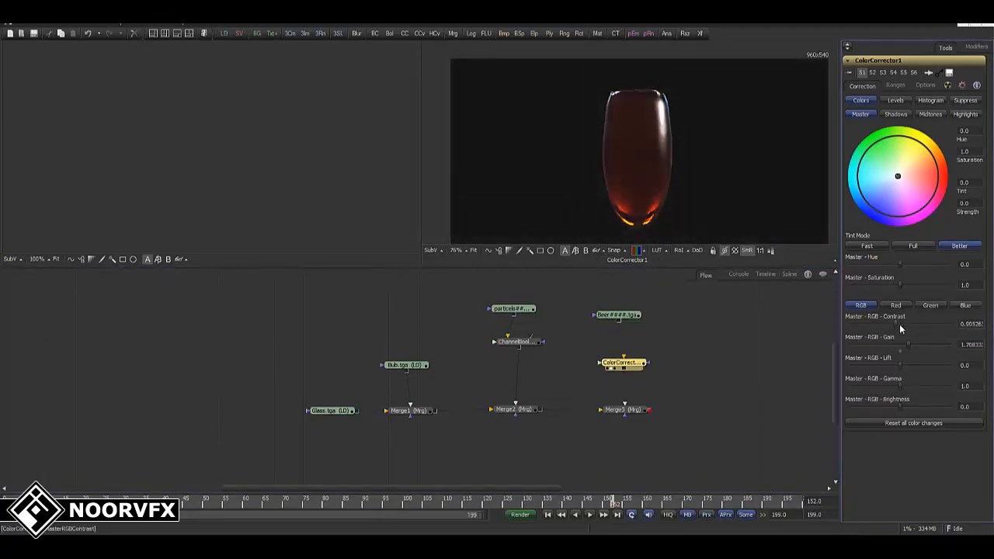
{"action": "left_click", "coordinate": [981, 326]}
{"action": "type", "text": "1"}
{"action": "key", "text": "Tab"}
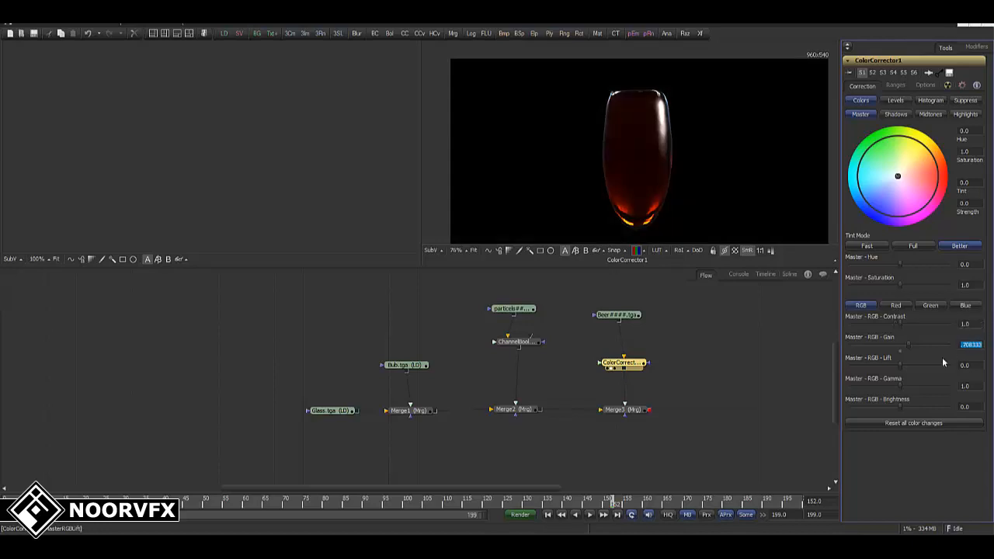
Raise the master RGB gain to about 2.04, try a higher lift and set lift back to 0.
{"action": "left_click_drag", "start_coordinate": [910, 344], "coordinate": [905, 364]}
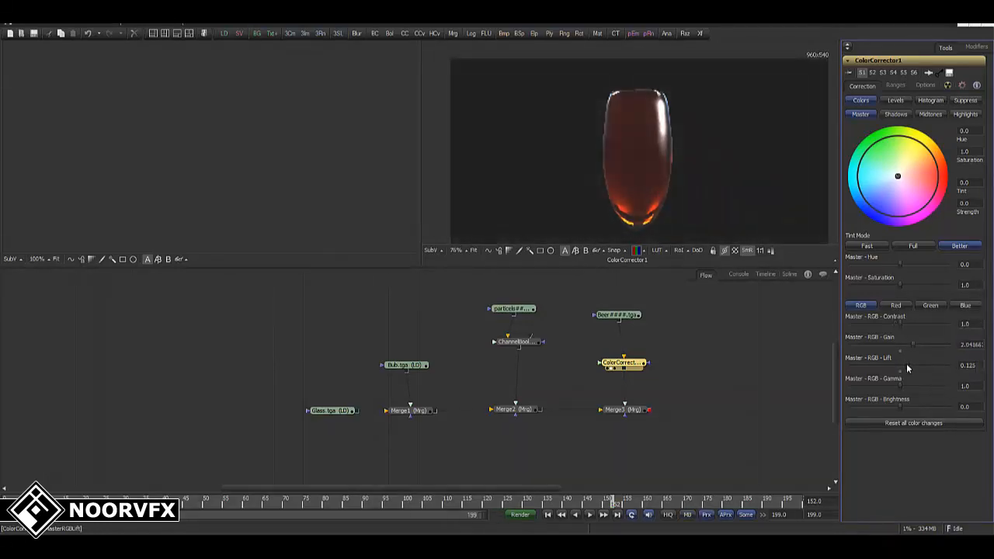
{"action": "left_click", "coordinate": [982, 364]}
{"action": "type", "text": "0"}
{"action": "key", "text": "Tab"}
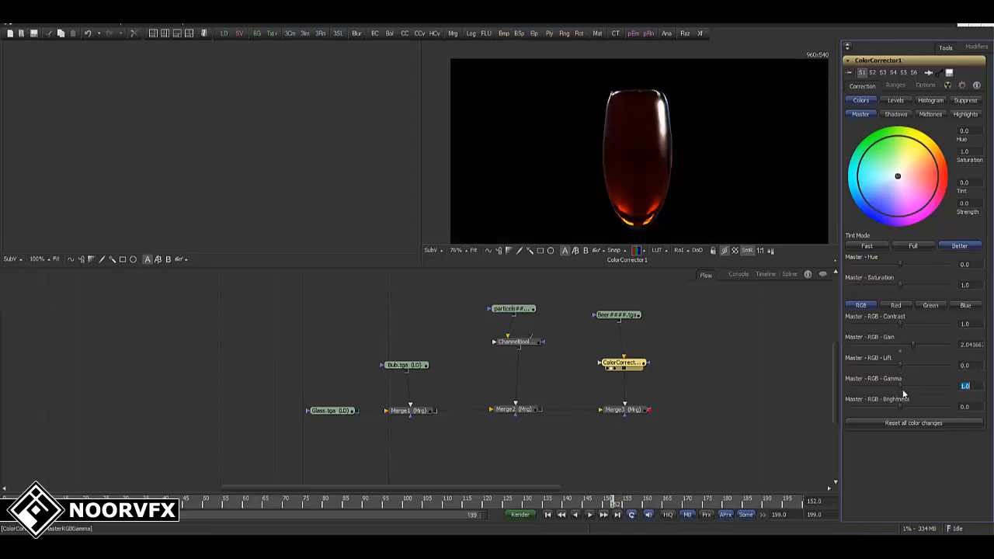
Set the Color Corrector's master RGB gamma to 2.
{"action": "left_click_drag", "start_coordinate": [903, 386], "coordinate": [918, 383]}
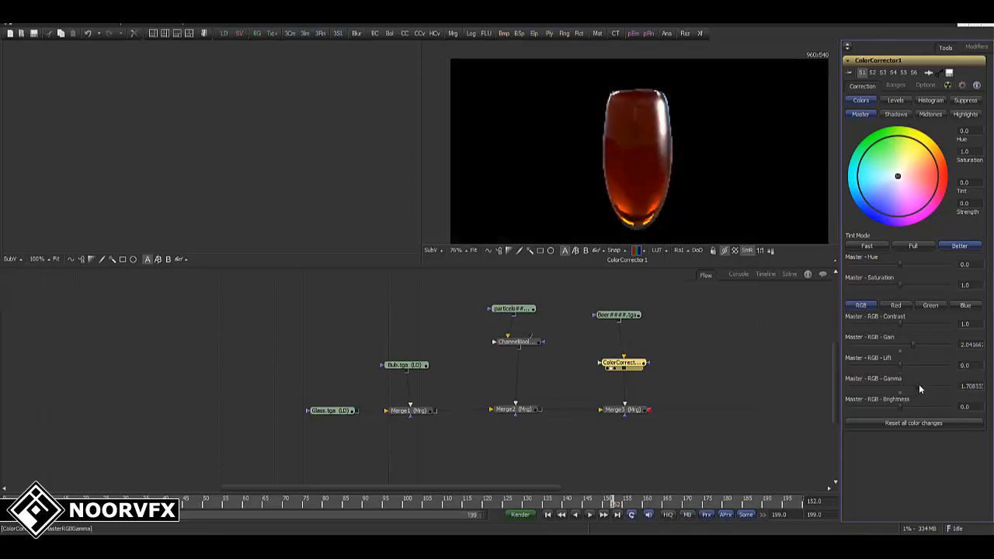
{"action": "left_click", "coordinate": [970, 386]}
{"action": "type", "text": "2"}
{"action": "key", "text": "Tab"}
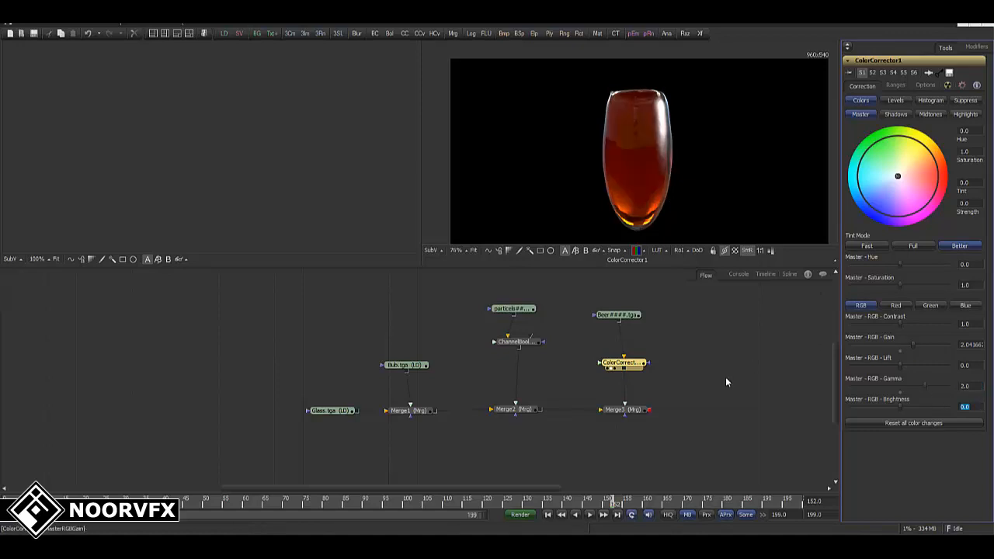
Show the third merge in the viewer and scrub the timeline to frame 53 to check the graded beer.
{"action": "left_click_drag", "start_coordinate": [627, 410], "coordinate": [680, 69]}
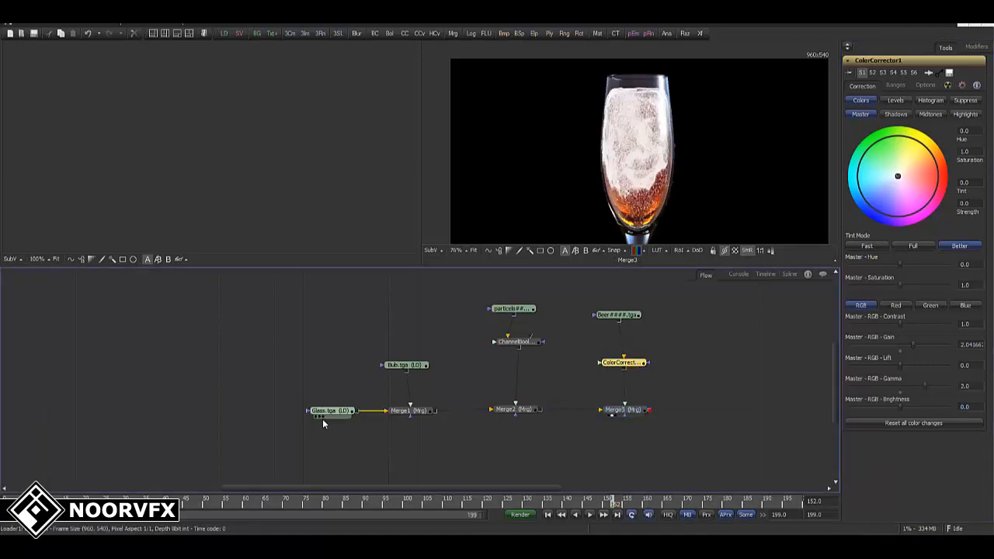
{"action": "left_click", "coordinate": [402, 501]}
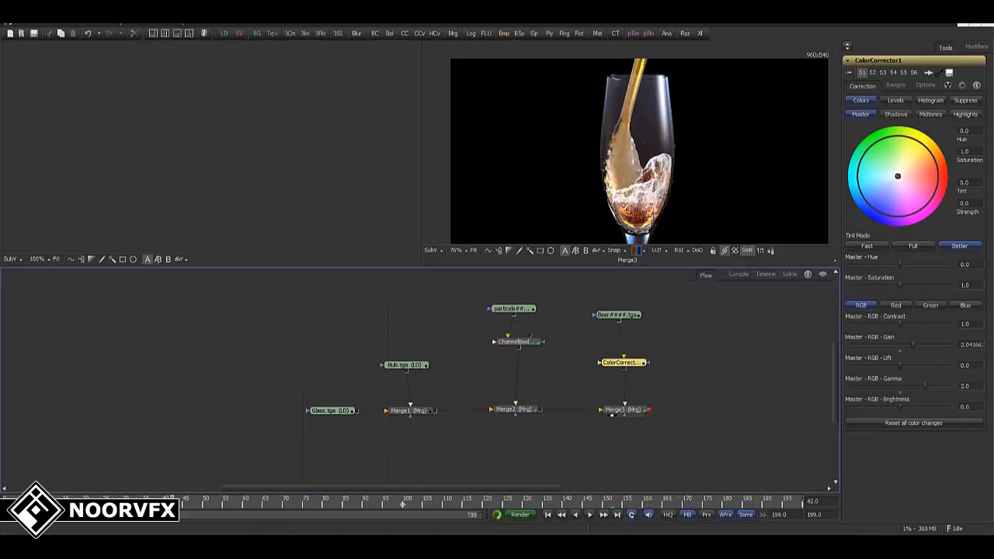
{"action": "left_click_drag", "start_coordinate": [190, 501], "coordinate": [218, 500]}
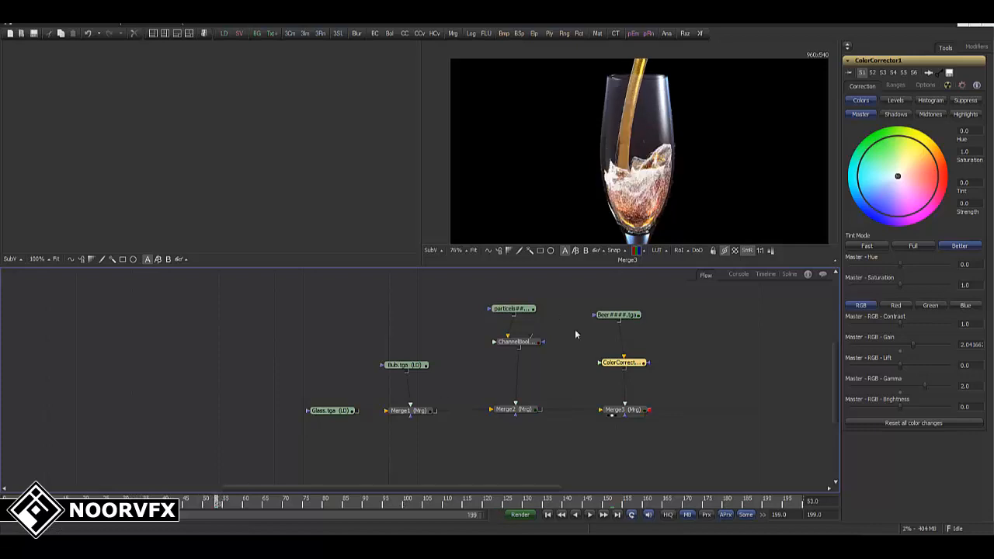
Move the particles loader farther above the Channel Booleans node.
{"action": "middle_click_drag", "start_coordinate": [537, 373], "coordinate": [528, 372]}
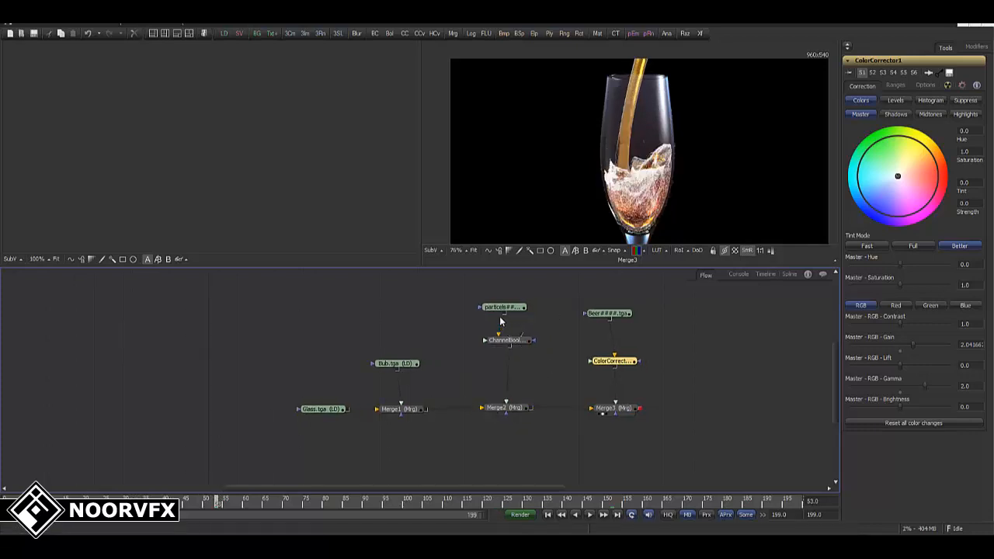
{"action": "middle_click_drag", "start_coordinate": [546, 324], "coordinate": [535, 343]}
{"action": "left_click_drag", "start_coordinate": [496, 327], "coordinate": [493, 314]}
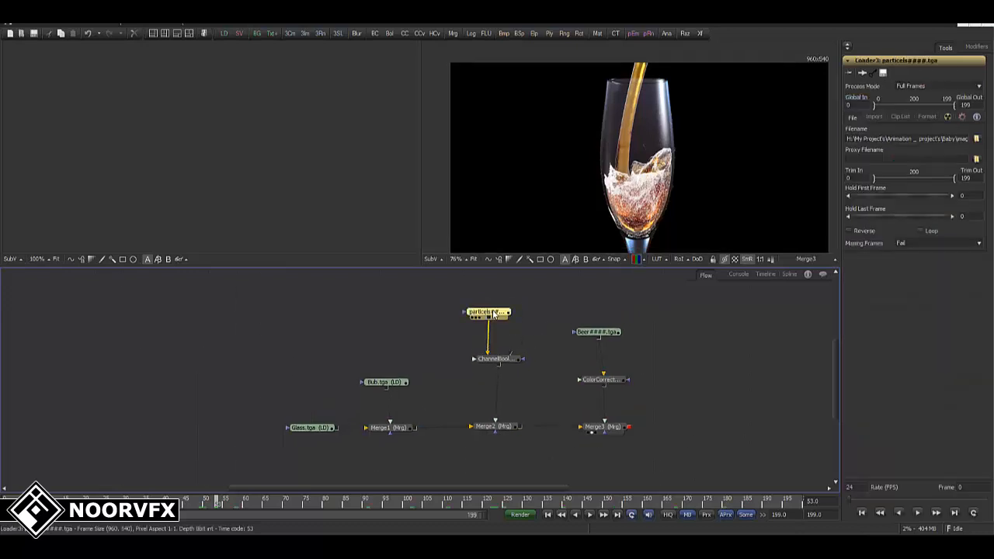
Try the particles loader's import options Make Alpha Solid, Swap Field Dominance and Invert Alpha, switching each back off.
{"action": "left_click", "coordinate": [876, 117]}
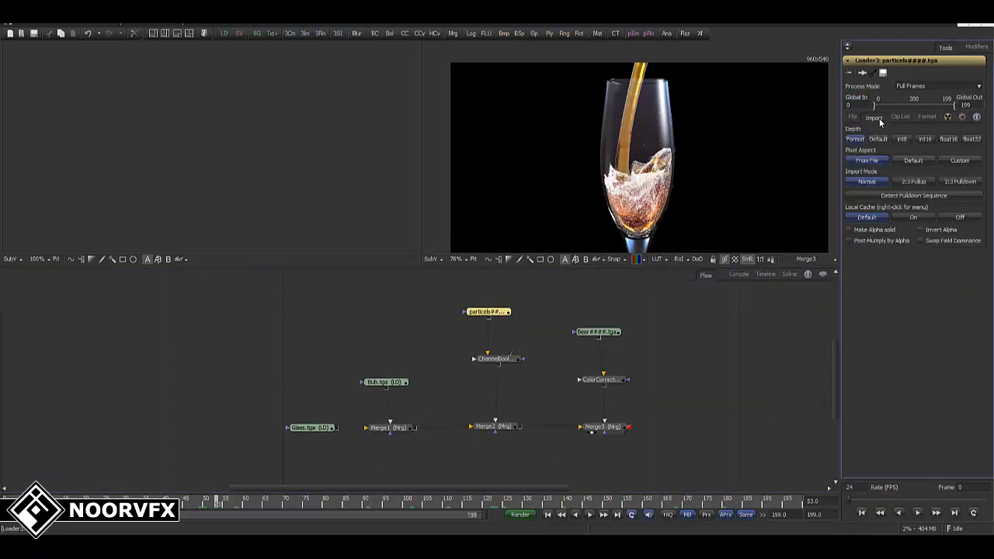
{"action": "left_click", "coordinate": [868, 228]}
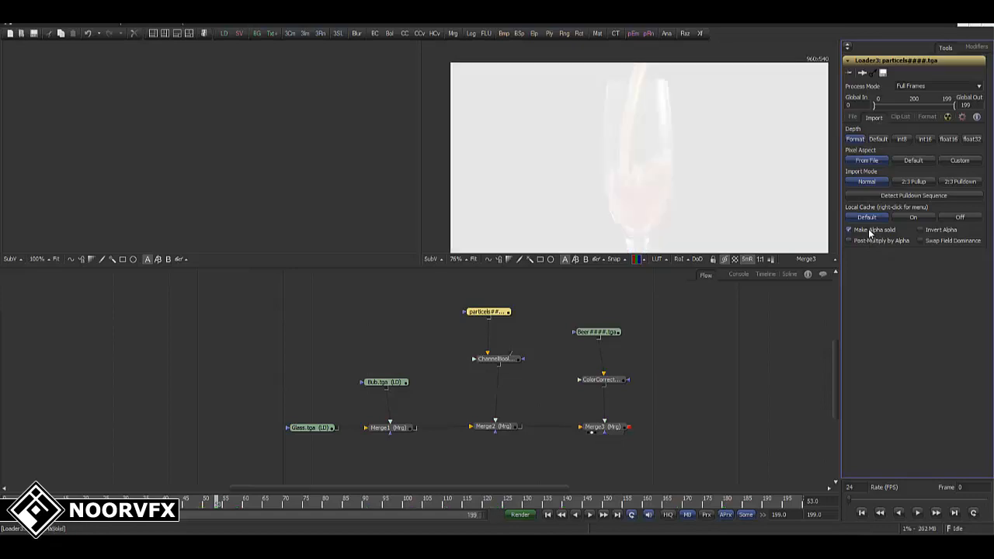
{"action": "left_click", "coordinate": [867, 228]}
{"action": "left_click", "coordinate": [938, 241]}
{"action": "left_click", "coordinate": [938, 241]}
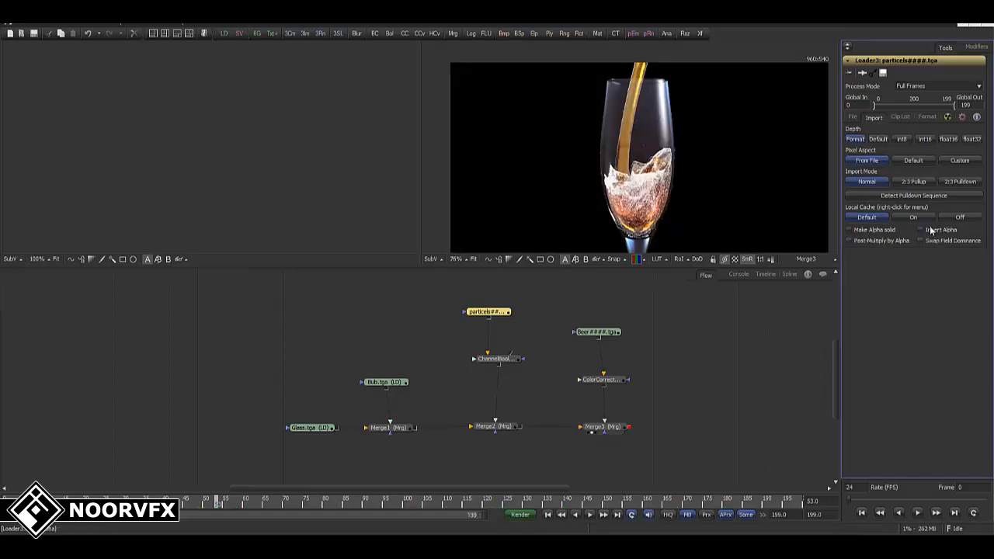
{"action": "left_click", "coordinate": [929, 230]}
{"action": "left_click", "coordinate": [929, 230]}
Move the particles and beer loaders higher in the flow to make room for nodes beneath them.
{"action": "middle_click_drag", "start_coordinate": [525, 330], "coordinate": [524, 354]}
{"action": "left_click_drag", "start_coordinate": [488, 339], "coordinate": [486, 317]}
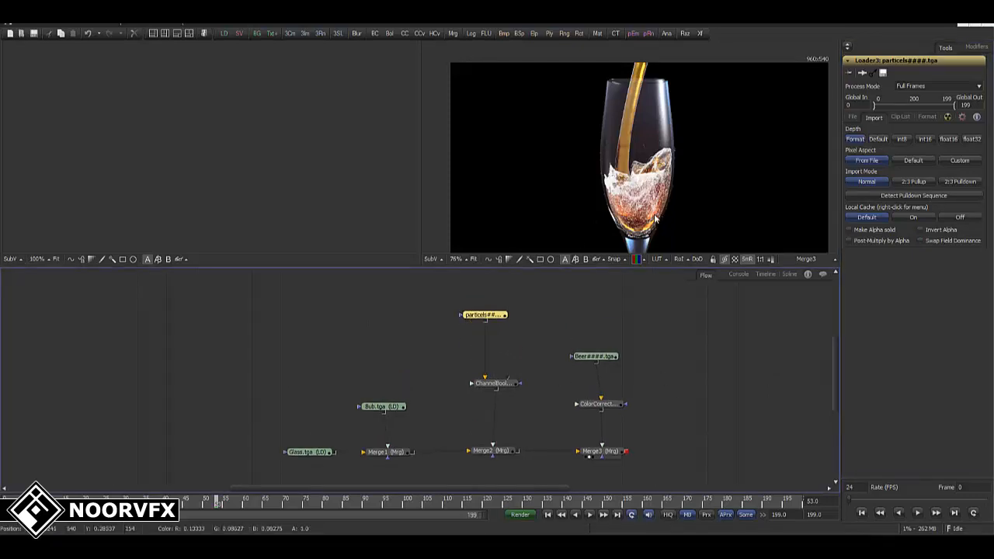
{"action": "middle_click_drag", "start_coordinate": [527, 365], "coordinate": [488, 359]}
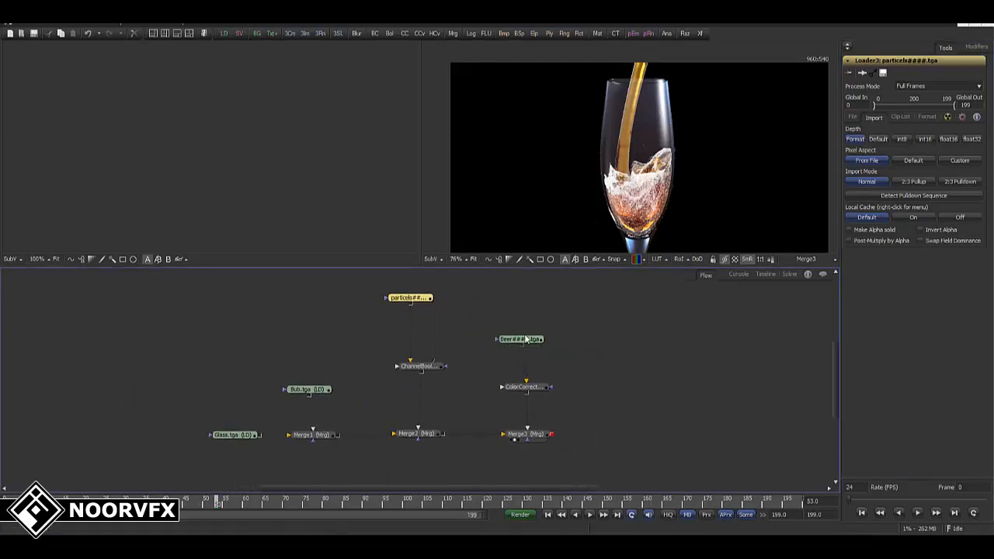
{"action": "left_click_drag", "start_coordinate": [526, 340], "coordinate": [527, 313]}
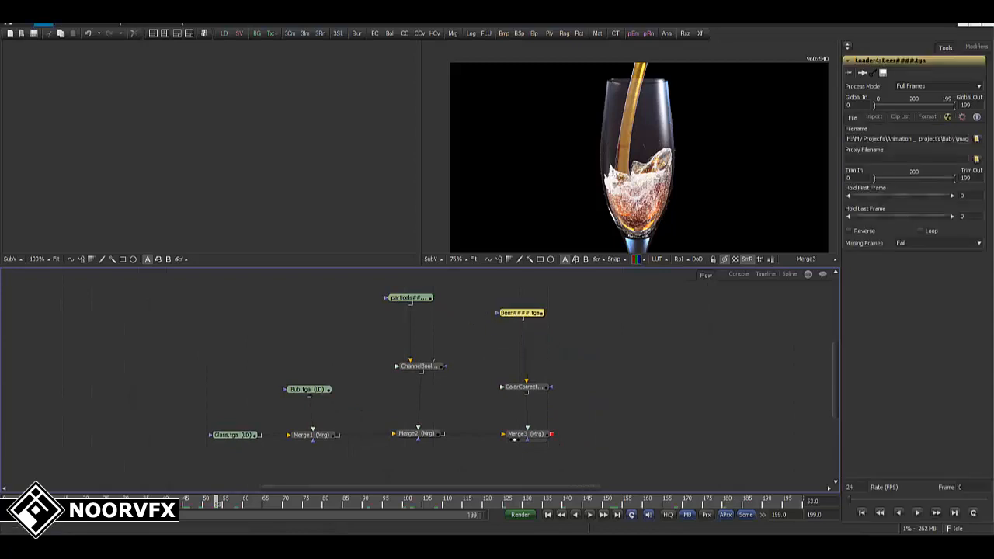
Add a Blur node between the particles loader and the Channel Booleans node, with a blur size of 0.58.
{"action": "left_click", "coordinate": [91, 25]}
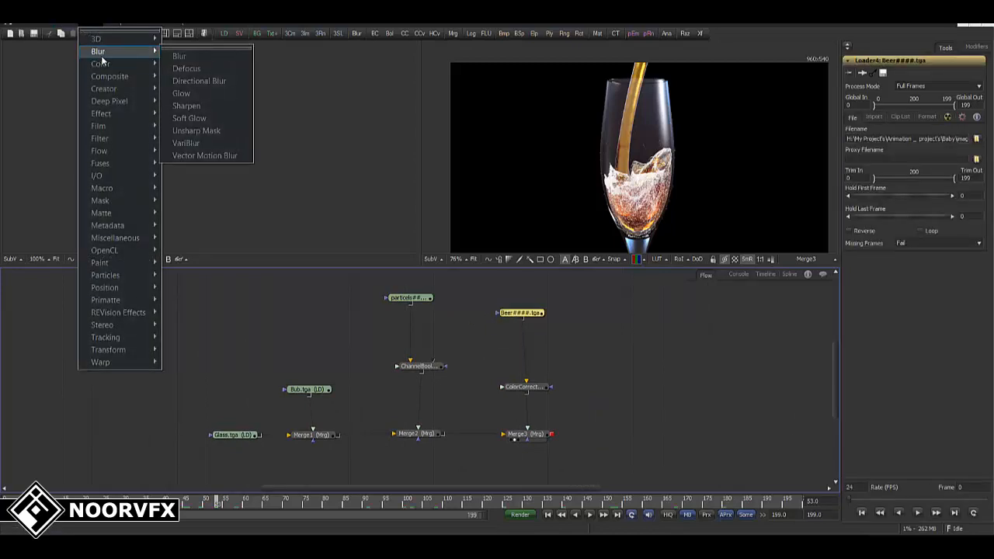
{"action": "left_click", "coordinate": [181, 57]}
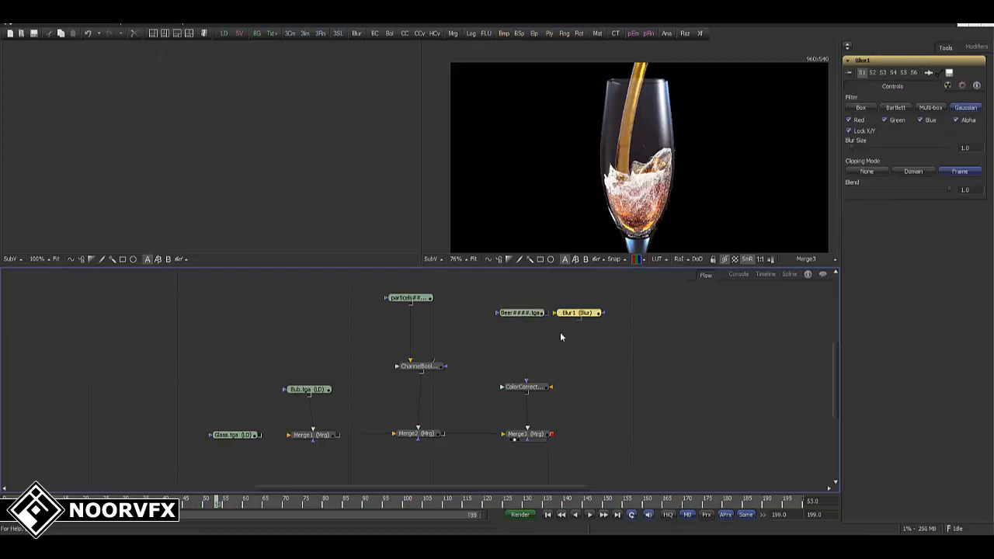
{"action": "left_click_drag", "start_coordinate": [581, 321], "coordinate": [411, 330]}
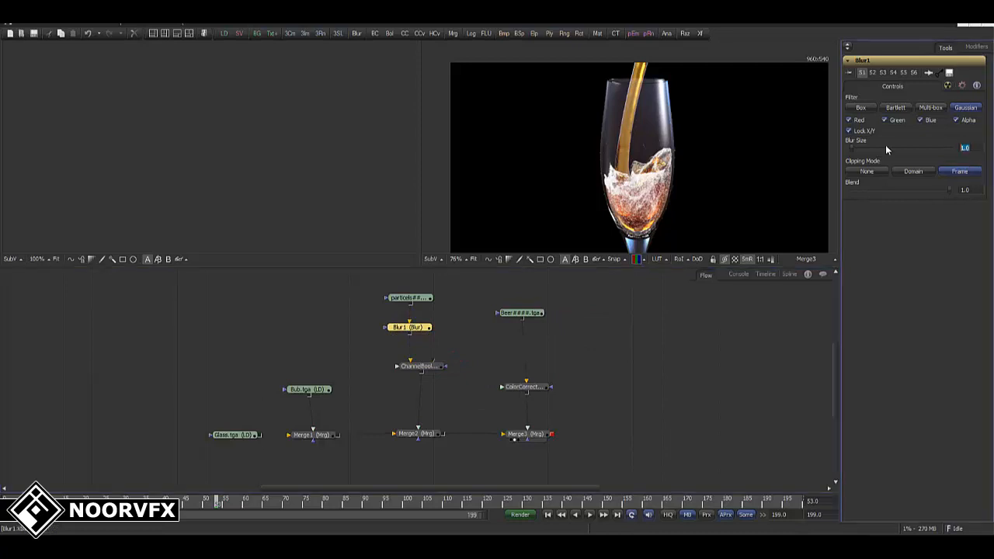
{"action": "type", "text": "0.58"}
{"action": "key", "text": "Return"}
View the particles loader, the Channel Booleans, the second merge and the third merge in turn to check the blur.
{"action": "left_click_drag", "start_coordinate": [411, 298], "coordinate": [681, 195]}
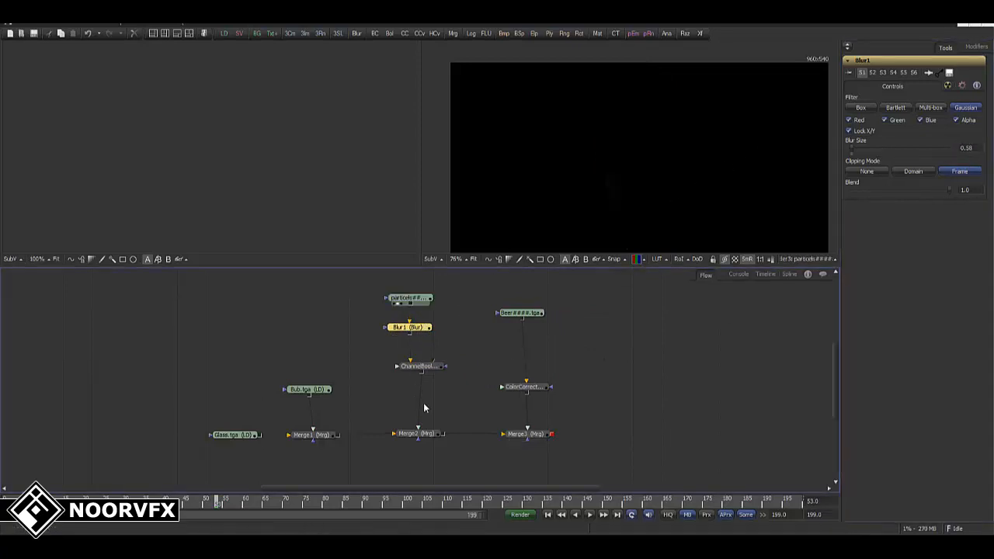
{"action": "left_click_drag", "start_coordinate": [427, 366], "coordinate": [598, 221]}
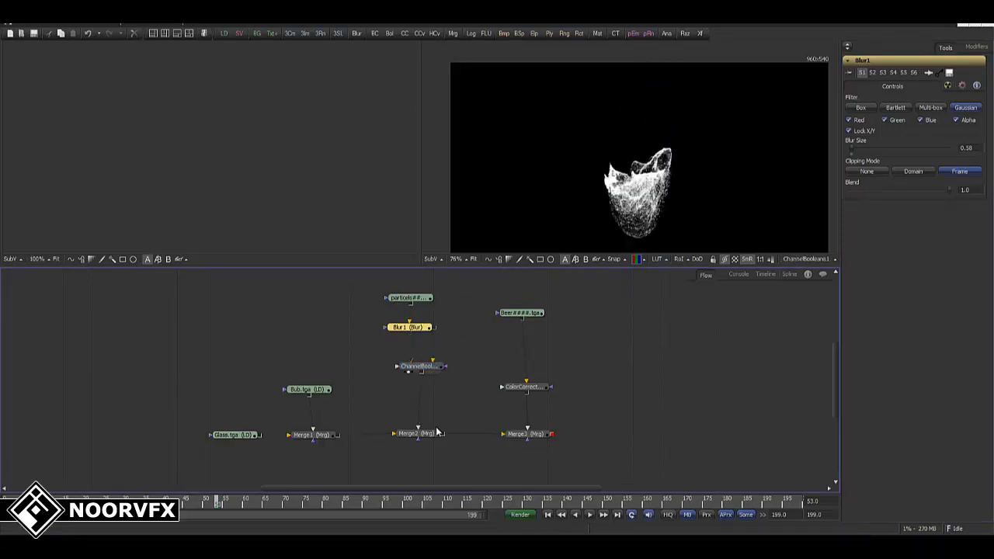
{"action": "left_click_drag", "start_coordinate": [438, 432], "coordinate": [574, 162]}
{"action": "left_click_drag", "start_coordinate": [527, 435], "coordinate": [629, 227]}
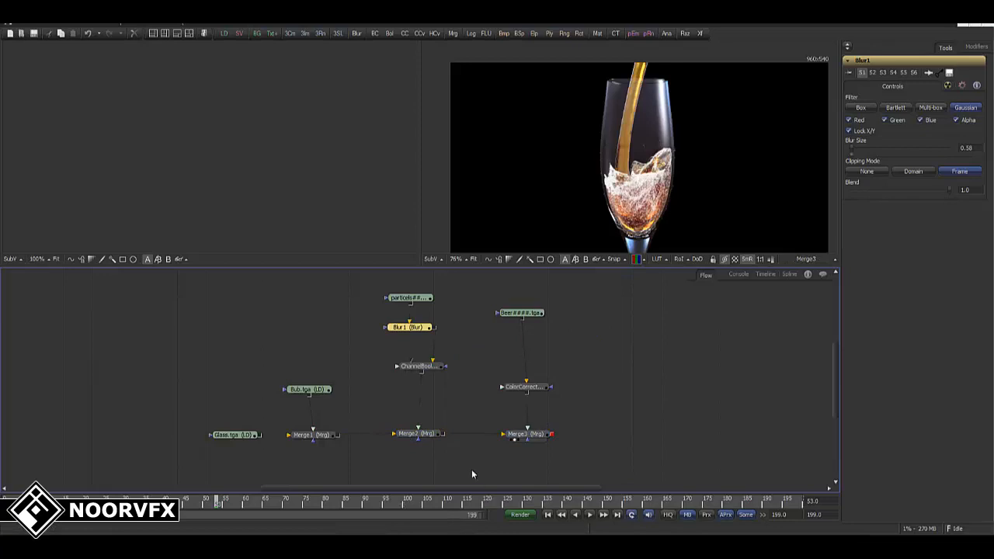
Check the third merge's composite at frame 199 and select the beer loader.
{"action": "left_click", "coordinate": [526, 435]}
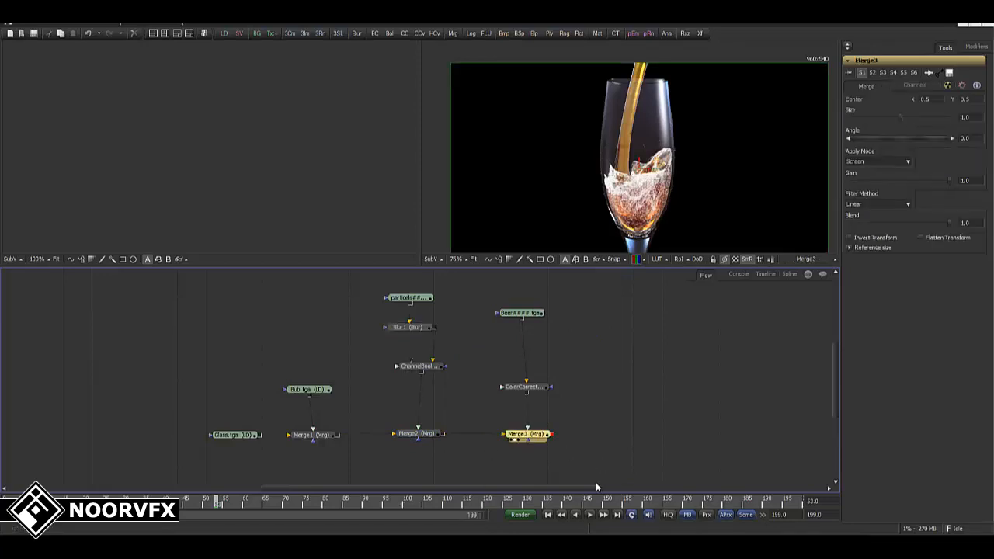
{"action": "left_click_drag", "start_coordinate": [624, 504], "coordinate": [803, 505]}
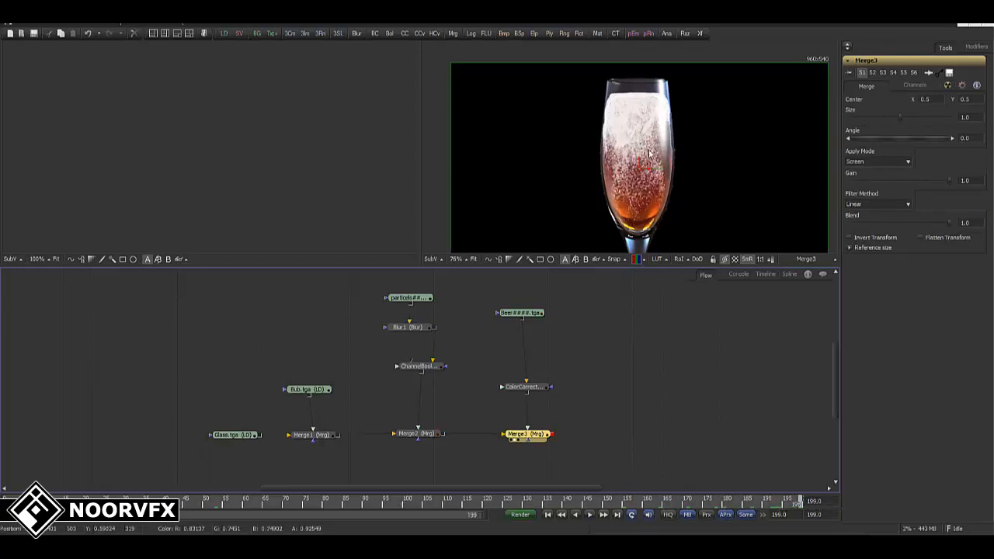
{"action": "middle_click_drag", "start_coordinate": [617, 403], "coordinate": [635, 405]}
{"action": "left_click", "coordinate": [545, 314]}
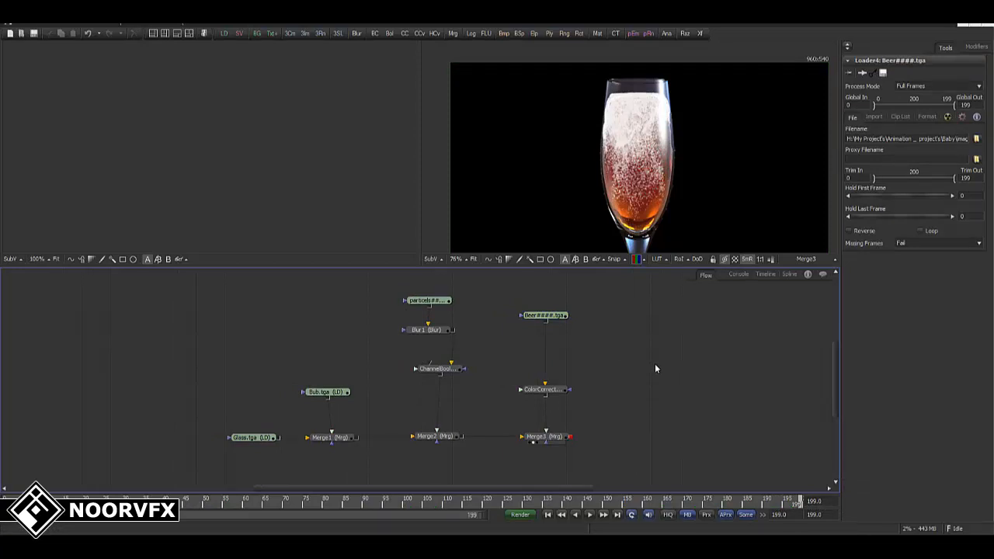
Add a Glow node after the third merge, feed it the merge's output and view the result.
{"action": "left_click", "coordinate": [90, 24]}
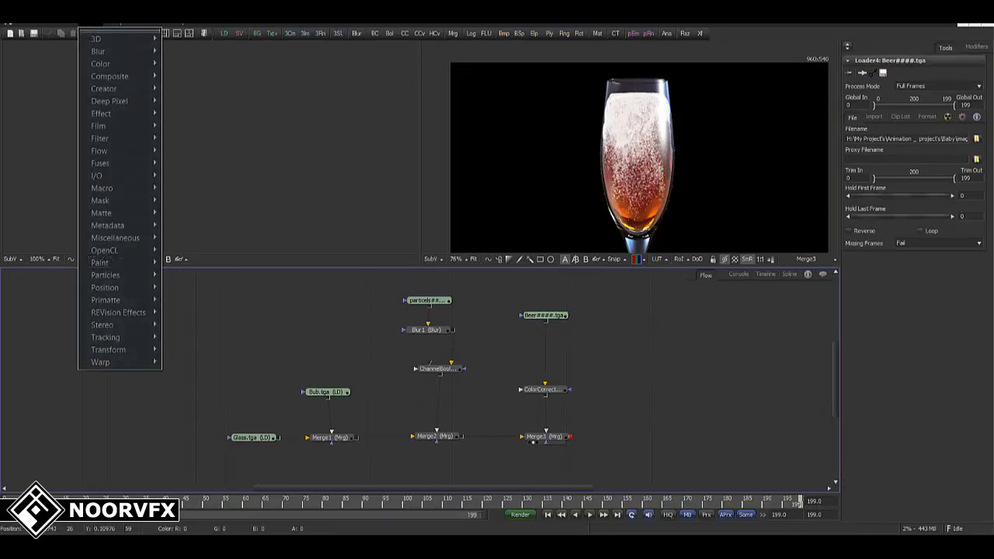
{"action": "mouse_move", "coordinate": [98, 51]}
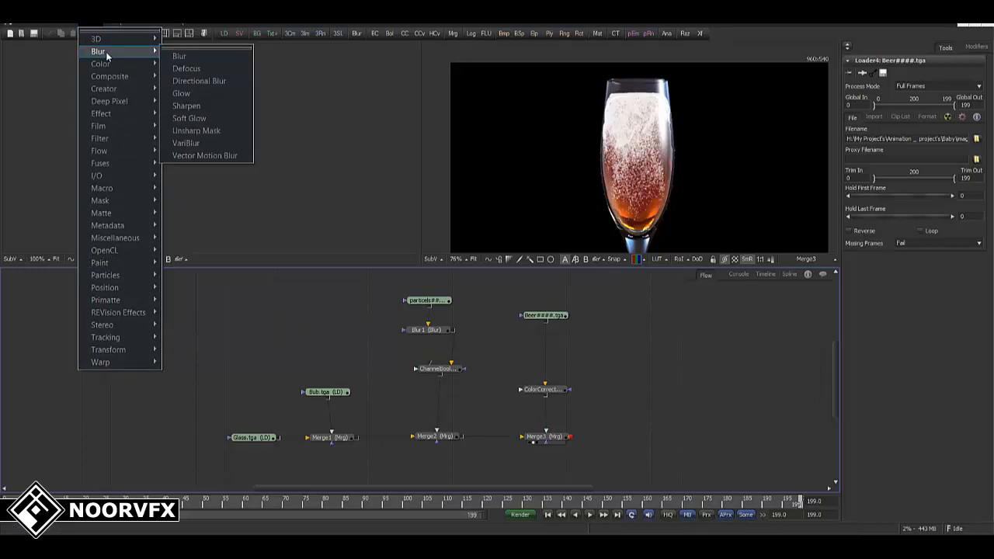
{"action": "left_click", "coordinate": [186, 93]}
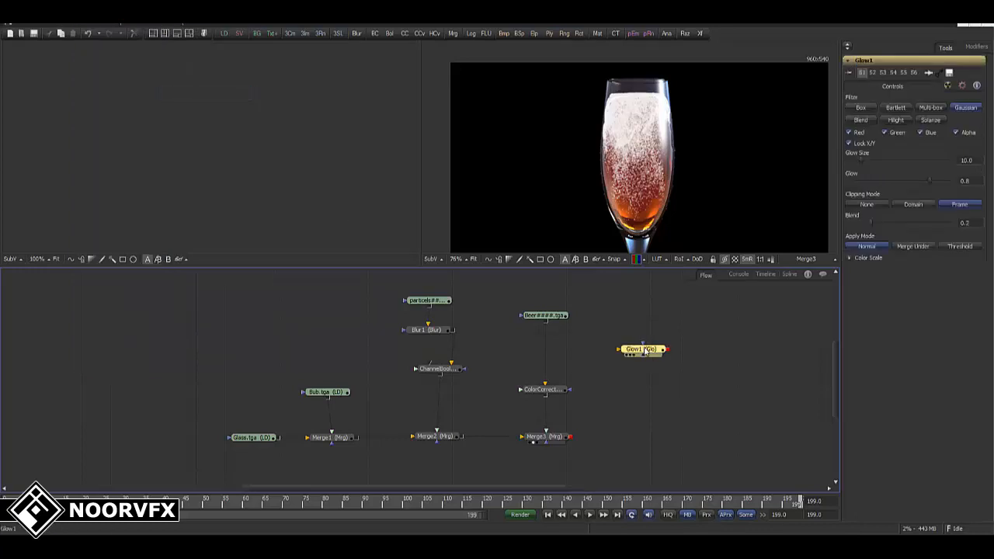
{"action": "left_click_drag", "start_coordinate": [641, 359], "coordinate": [629, 437]}
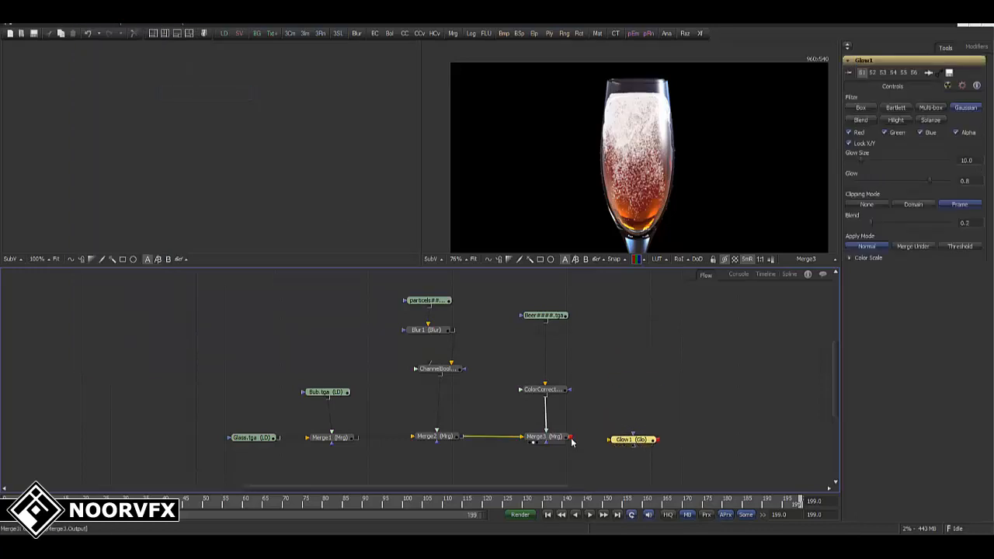
{"action": "left_click_drag", "start_coordinate": [568, 438], "coordinate": [649, 437]}
{"action": "key", "text": "2"}
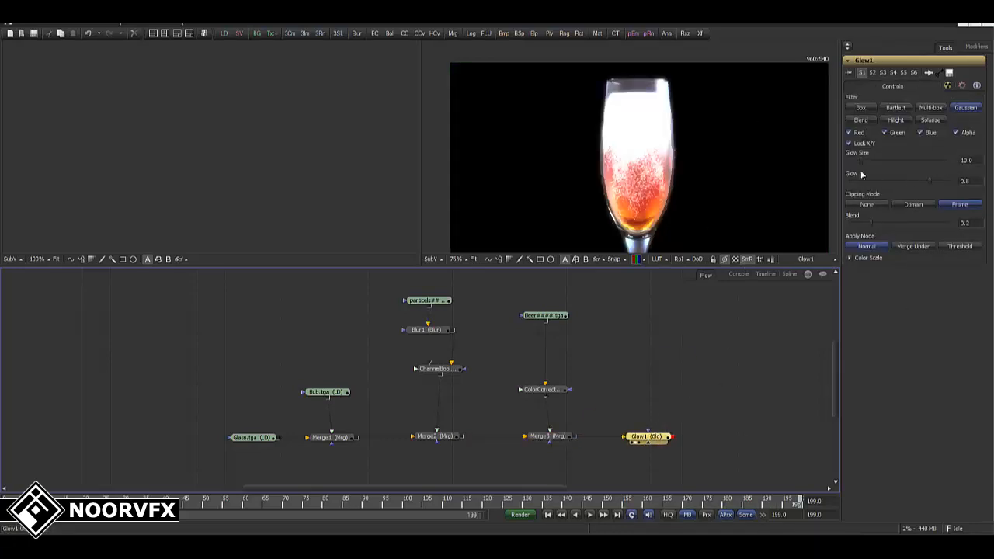
Set the glow size to 30 and glow to 0.2, and compare the glow's output with the third merge.
{"action": "left_click_drag", "start_coordinate": [863, 159], "coordinate": [874, 158]}
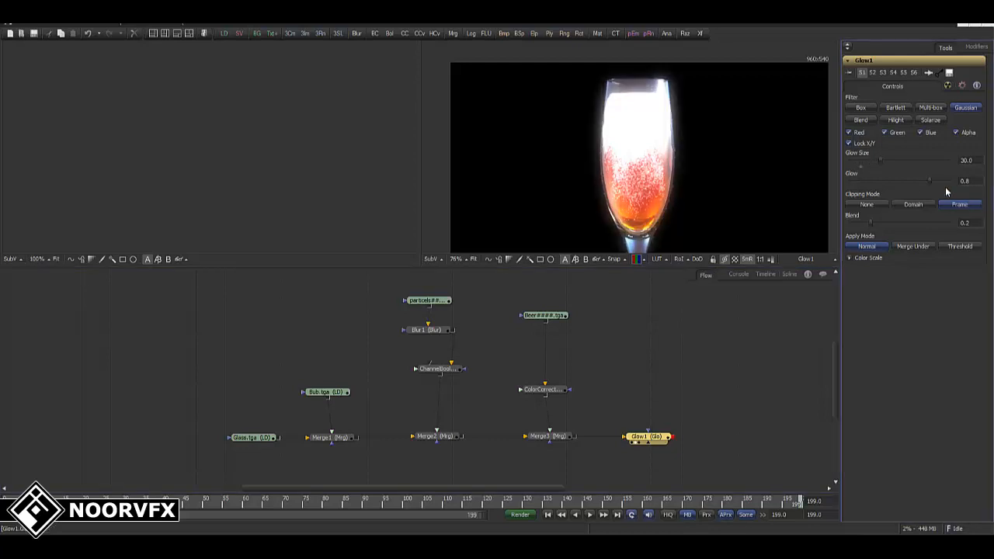
{"action": "left_click_drag", "start_coordinate": [927, 181], "coordinate": [876, 181]}
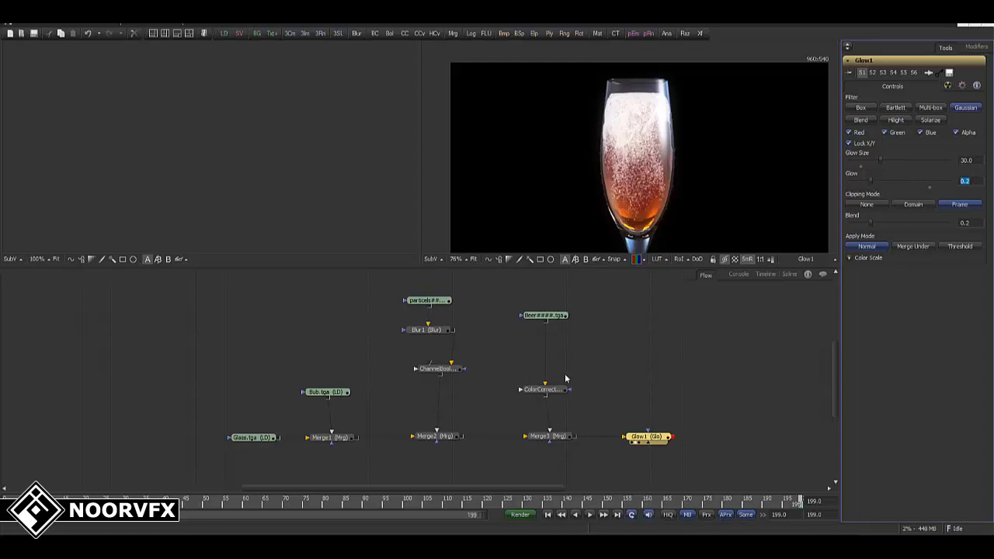
{"action": "left_click_drag", "start_coordinate": [553, 438], "coordinate": [687, 111]}
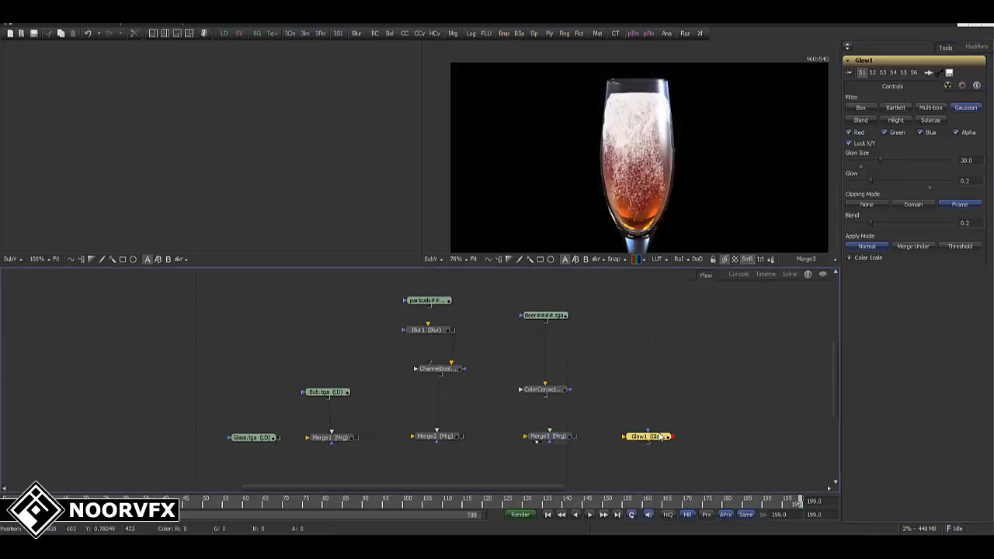
{"action": "left_click_drag", "start_coordinate": [658, 436], "coordinate": [684, 150]}
{"action": "left_click_drag", "start_coordinate": [658, 437], "coordinate": [647, 436]}
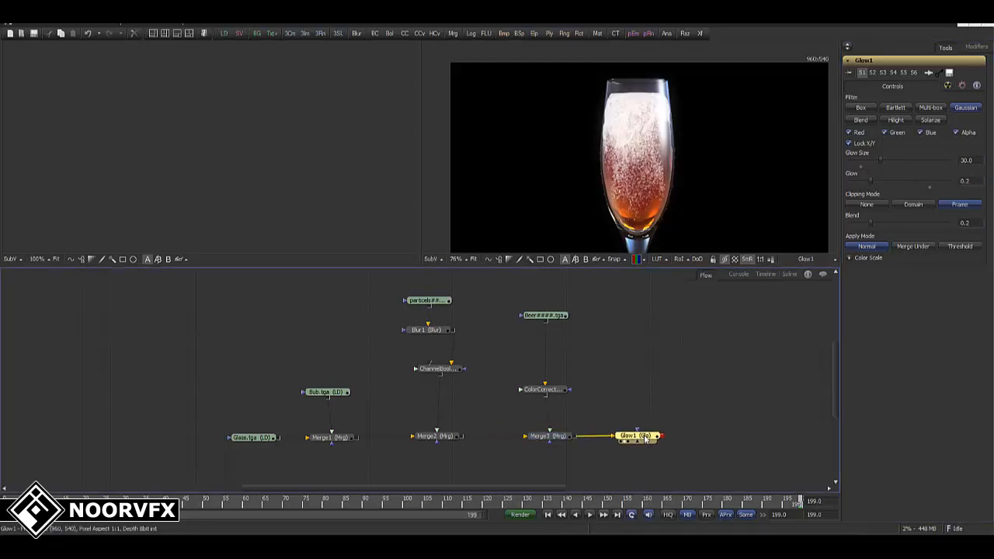
{"action": "left_click", "coordinate": [666, 412]}
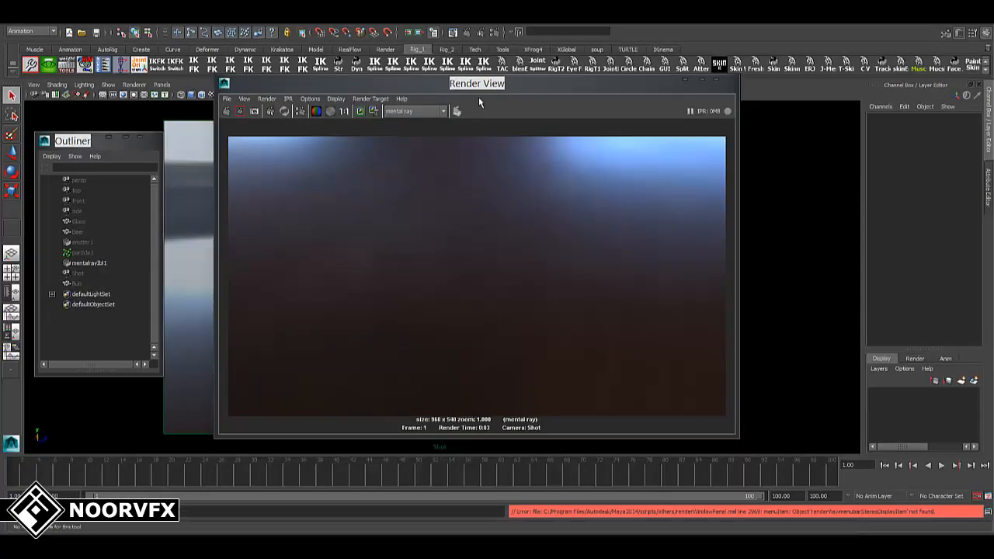
Switch to Maya and save the rendered background from Render View as a Targa named Background in the project's images folder.
{"action": "left_click_drag", "start_coordinate": [489, 87], "coordinate": [616, 100]}
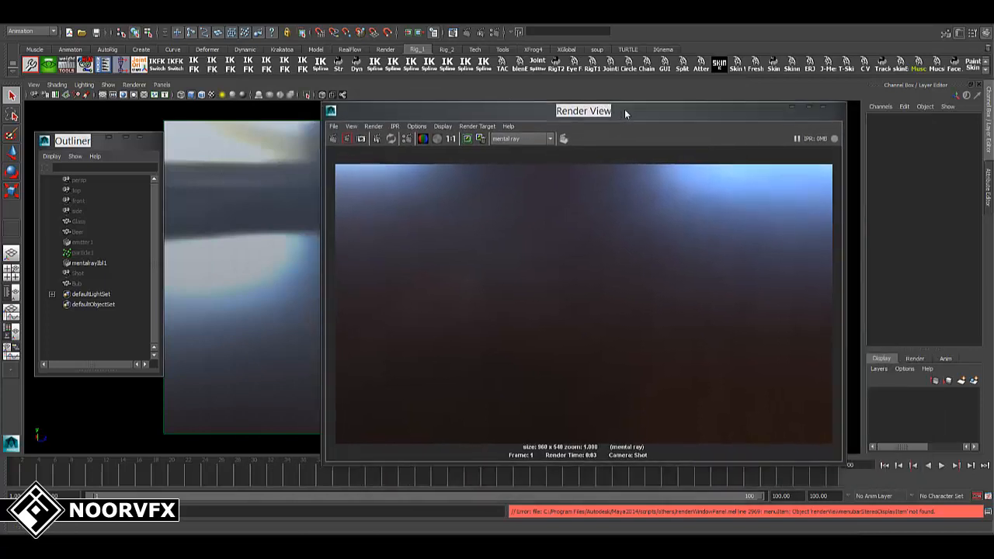
{"action": "left_click", "coordinate": [334, 128]}
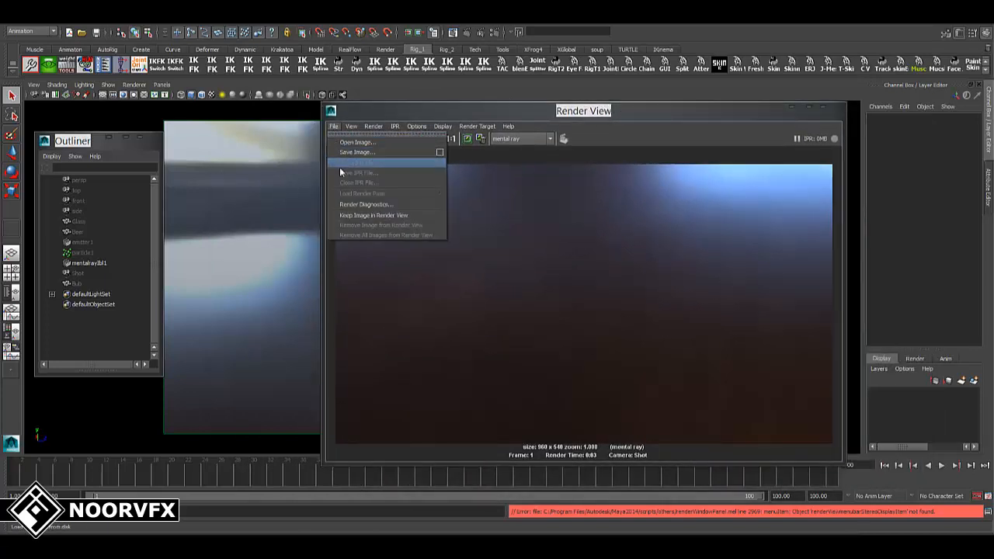
{"action": "left_click", "coordinate": [356, 154]}
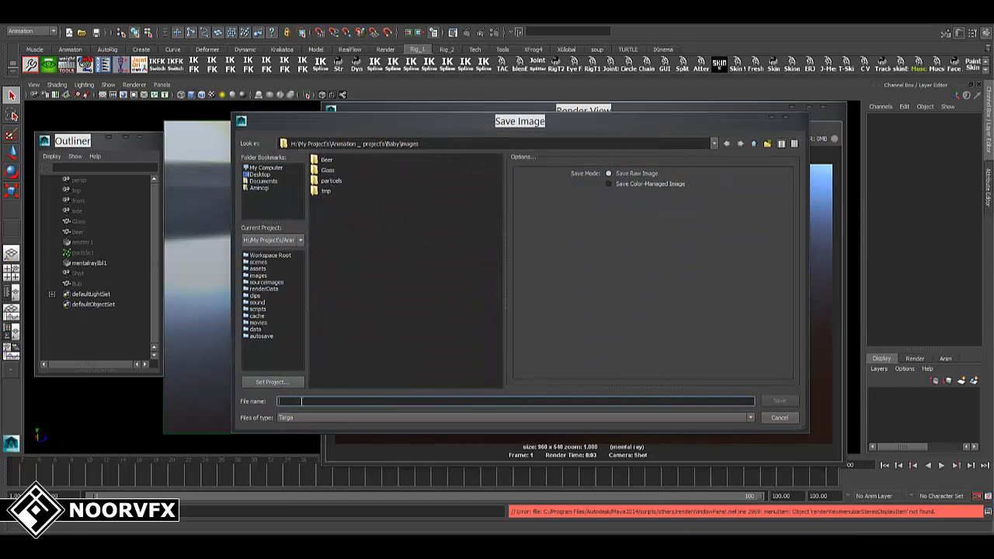
{"action": "type", "text": "Background"}
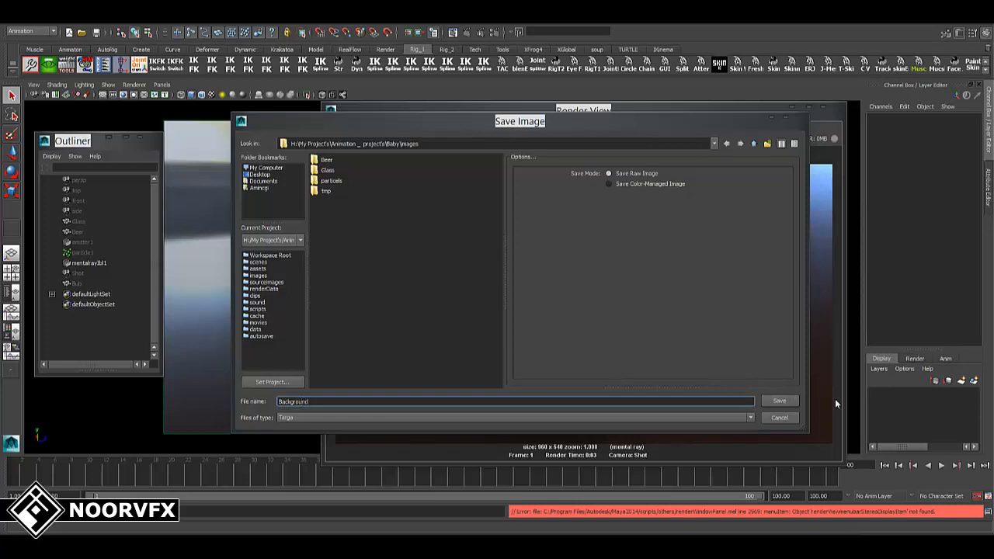
{"action": "left_click", "coordinate": [786, 405]}
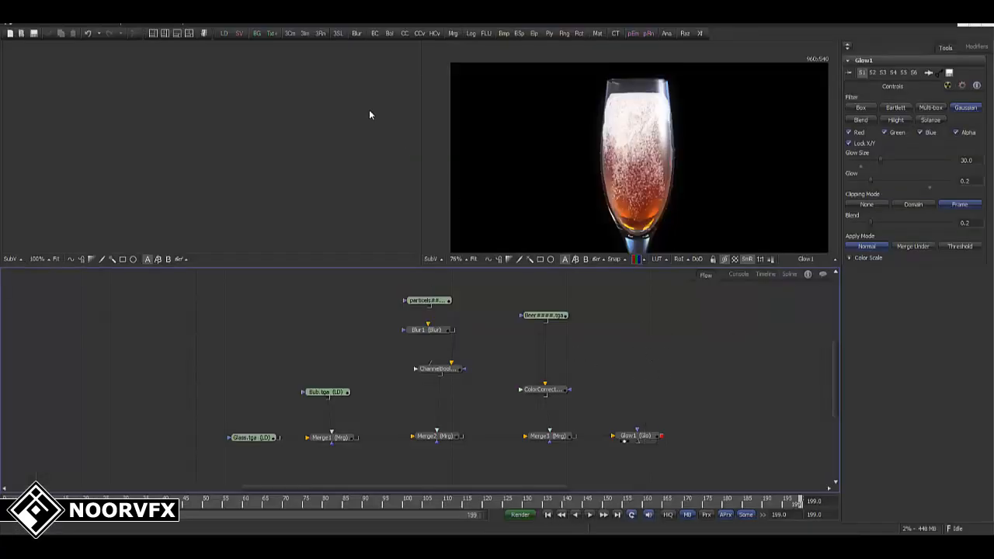
Switch back to Fusion, add a loader for Background.tga from the project's images folder, and view it.
{"action": "left_click_drag", "start_coordinate": [224, 33], "coordinate": [639, 351]}
{"action": "left_click_drag", "start_coordinate": [261, 347], "coordinate": [198, 344]}
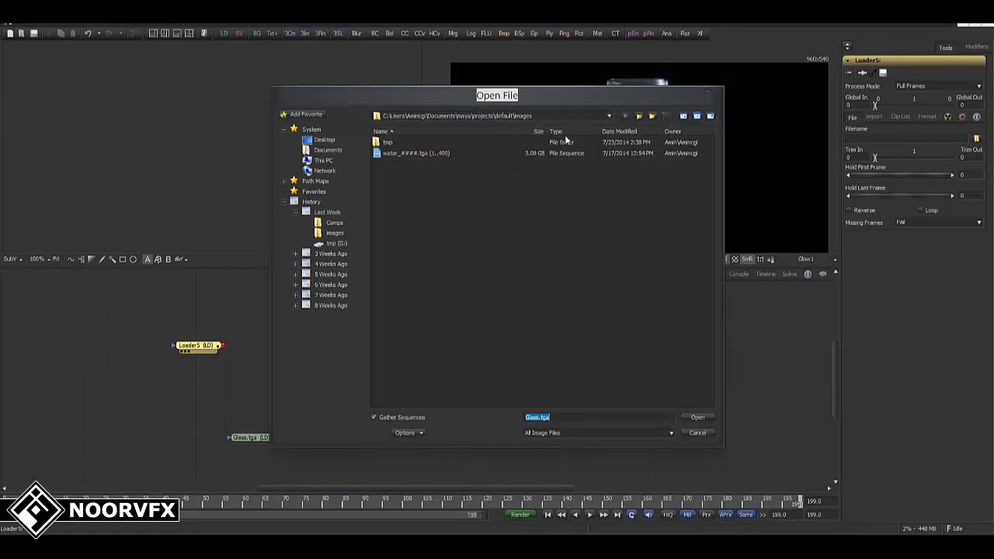
{"action": "left_click", "coordinate": [608, 116]}
{"action": "left_click", "coordinate": [608, 116]}
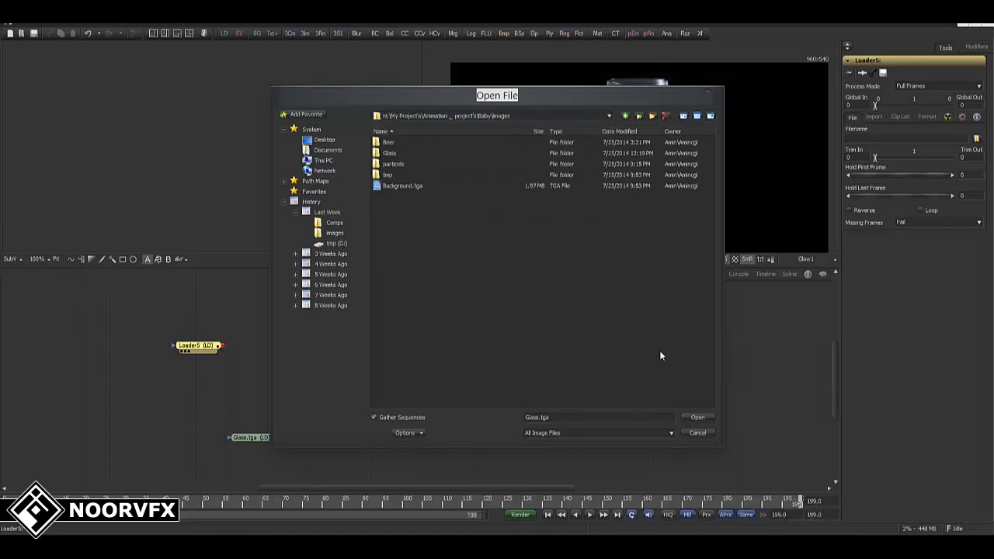
{"action": "double_click", "coordinate": [403, 186]}
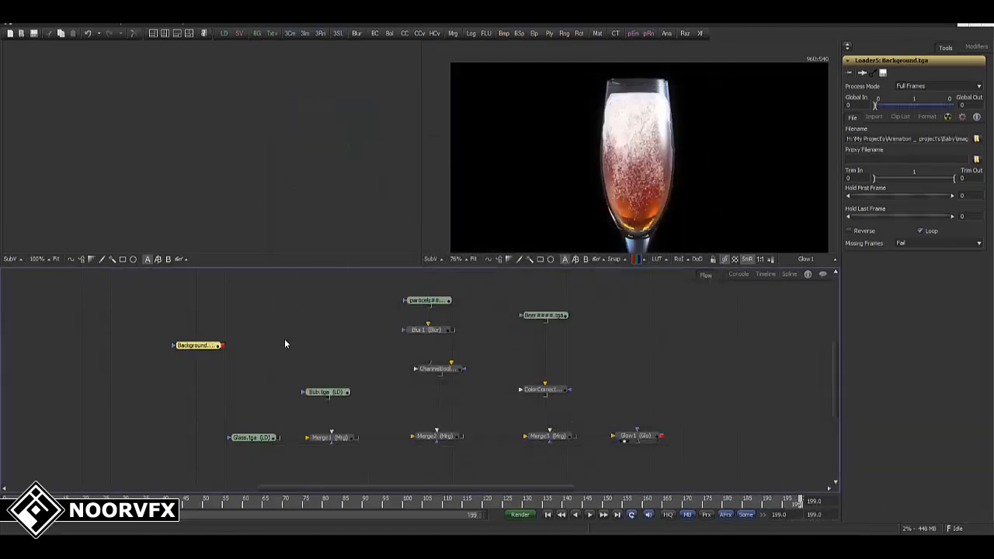
{"action": "left_click_drag", "start_coordinate": [210, 353], "coordinate": [603, 166]}
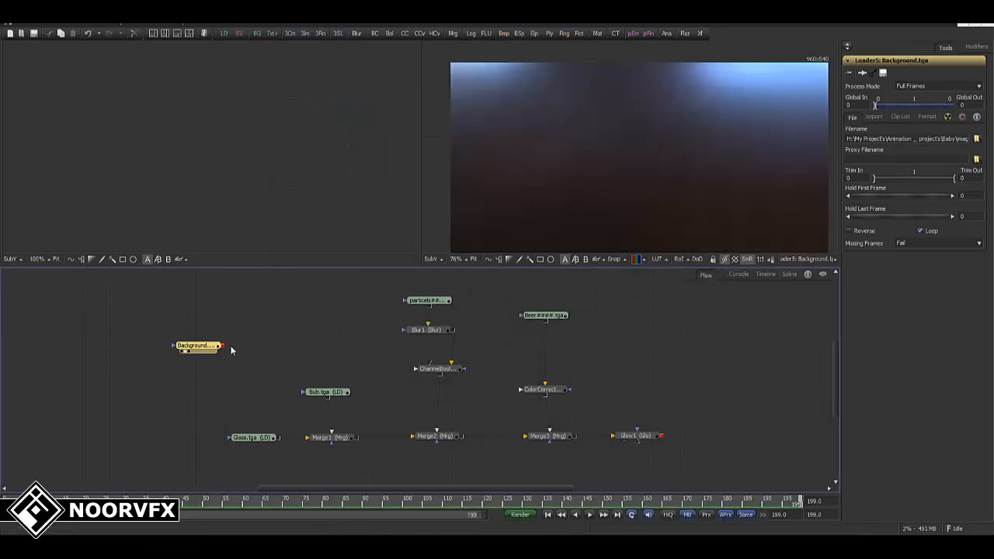
Add a fourth Merge node beside the glass loader and connect the background image as its background input.
{"action": "middle_click_drag", "start_coordinate": [268, 362], "coordinate": [324, 341]}
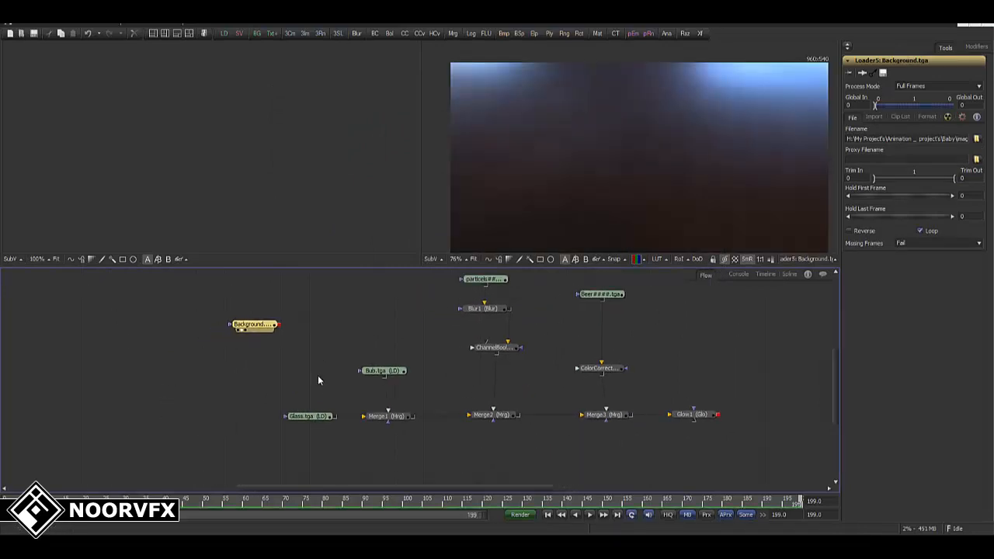
{"action": "middle_click_drag", "start_coordinate": [330, 362], "coordinate": [402, 336]}
{"action": "left_click_drag", "start_coordinate": [331, 304], "coordinate": [349, 339]}
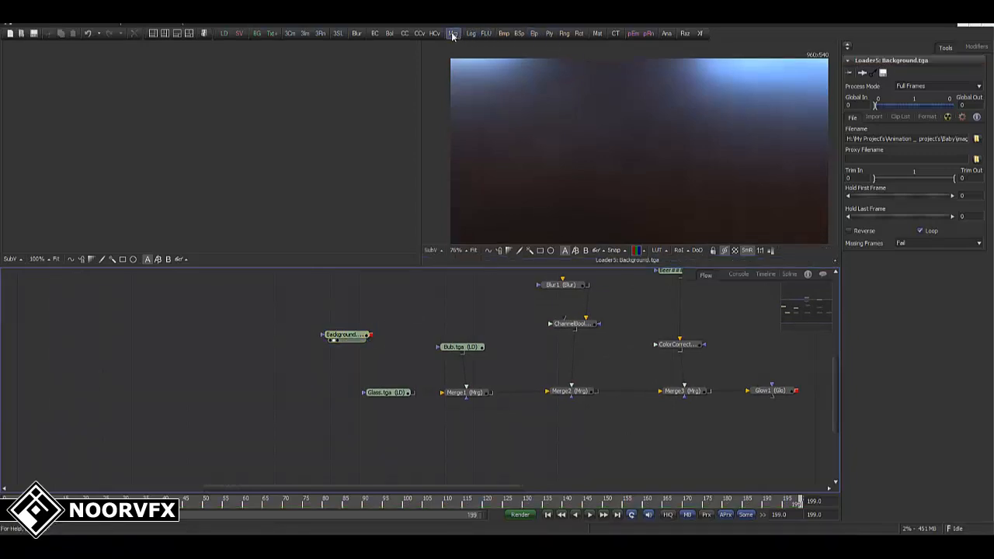
{"action": "left_click_drag", "start_coordinate": [452, 33], "coordinate": [319, 391]}
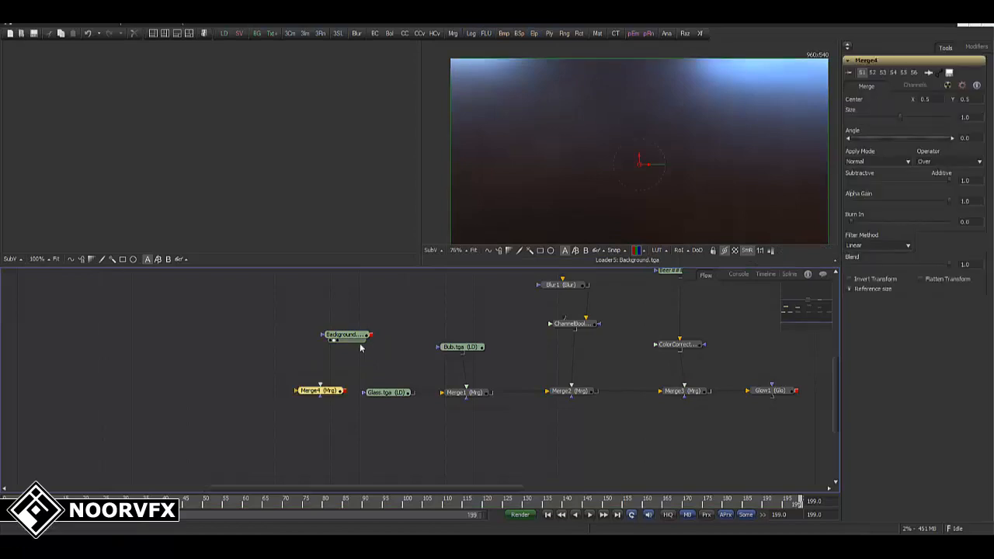
{"action": "left_click_drag", "start_coordinate": [357, 339], "coordinate": [296, 391]}
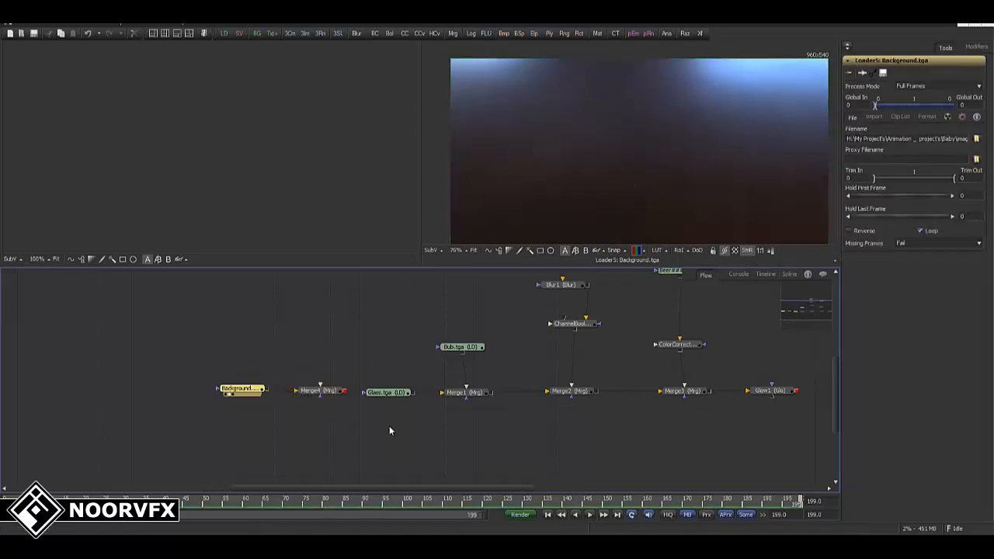
Composite the first merge over the background in the fourth merge, feed its output into the second merge, and view it.
{"action": "left_click_drag", "start_coordinate": [402, 391], "coordinate": [390, 345]}
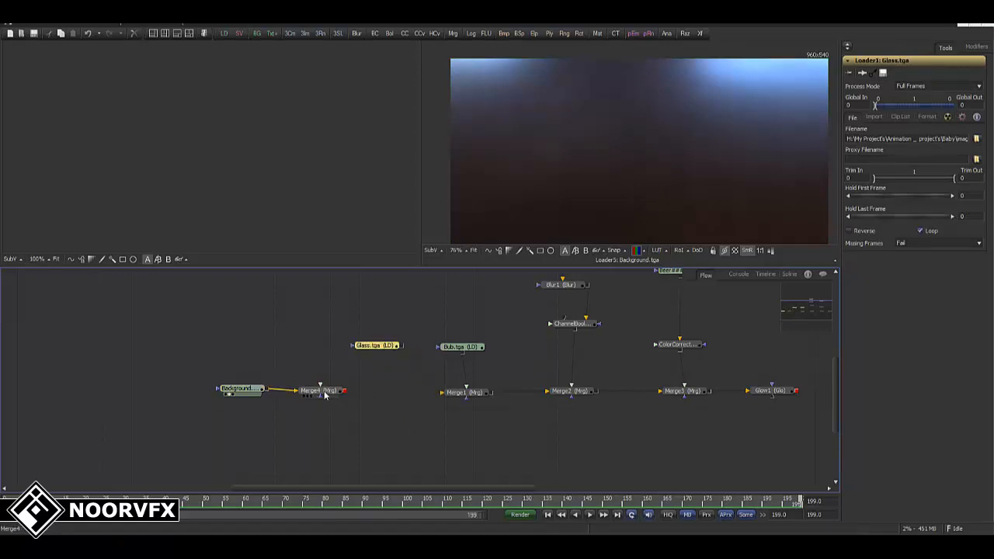
{"action": "left_click_drag", "start_coordinate": [330, 392], "coordinate": [398, 407]}
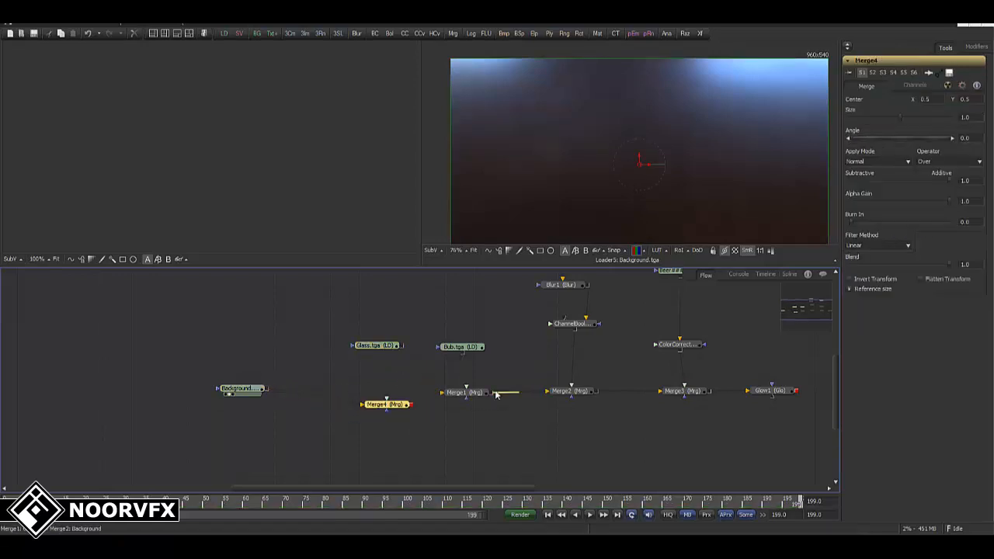
{"action": "left_click_drag", "start_coordinate": [470, 399], "coordinate": [456, 385]}
{"action": "left_click_drag", "start_coordinate": [516, 388], "coordinate": [548, 391]}
{"action": "left_click_drag", "start_coordinate": [456, 406], "coordinate": [654, 120]}
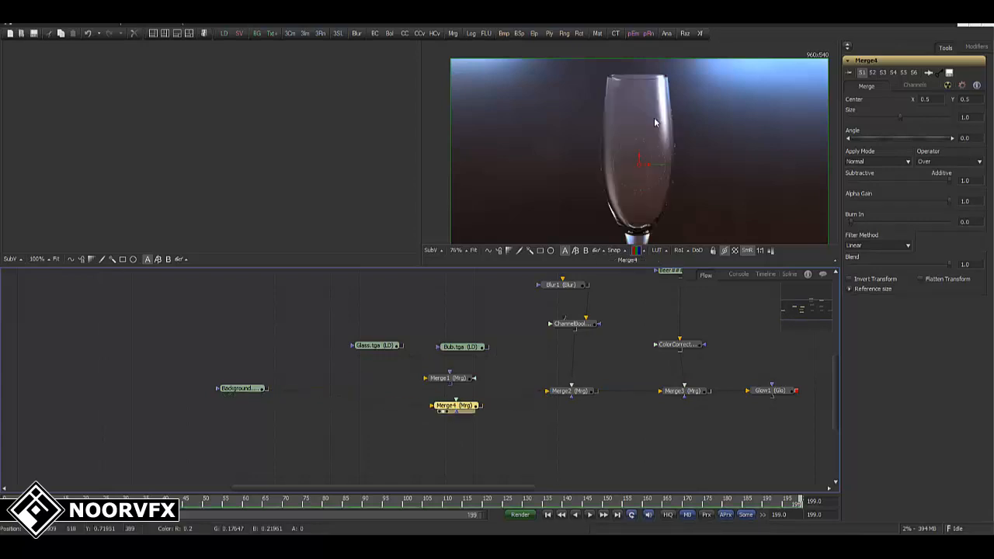
View the glow node's output over the background at frame 42.
{"action": "middle_click_drag", "start_coordinate": [703, 395], "coordinate": [511, 399]}
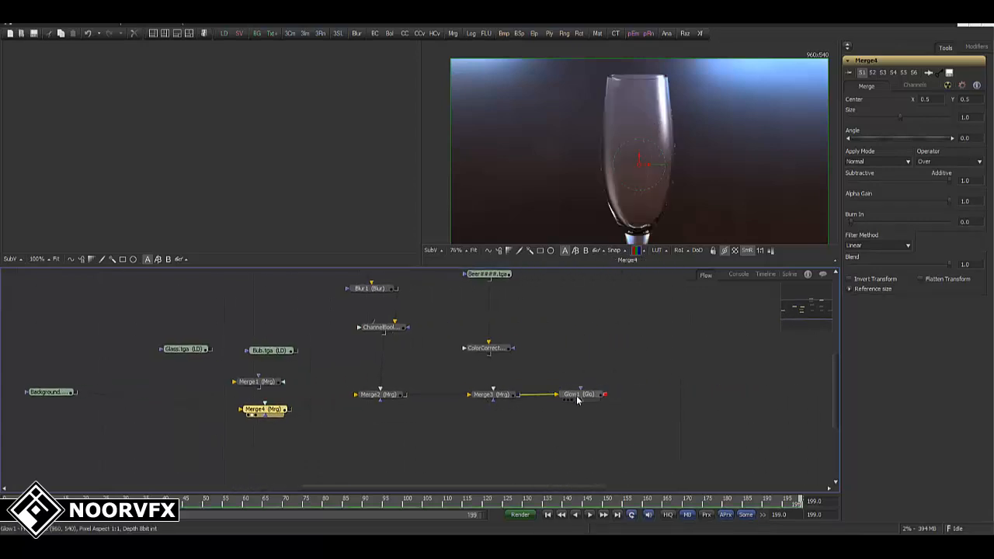
{"action": "left_click_drag", "start_coordinate": [576, 394], "coordinate": [751, 122]}
{"action": "left_click", "coordinate": [172, 500]}
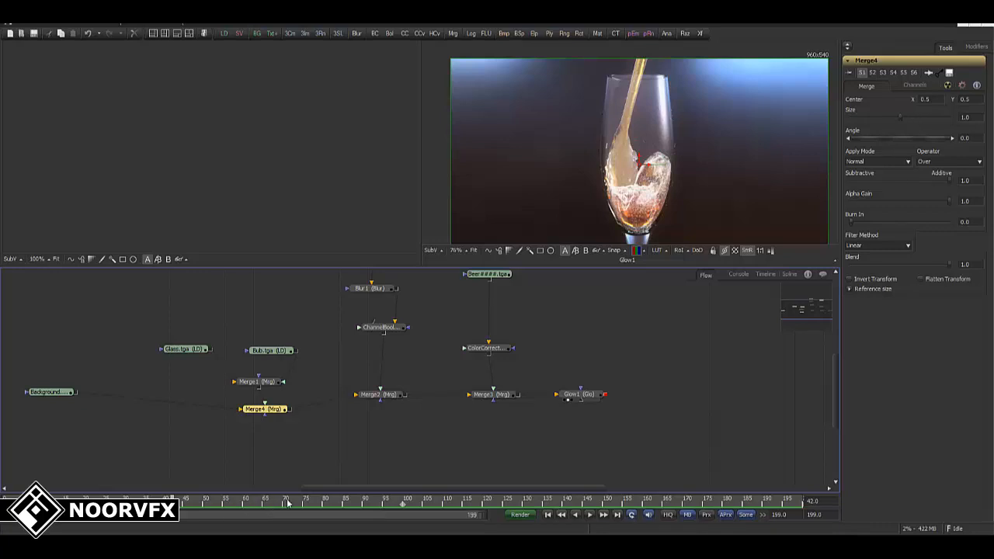
{"action": "middle_click_drag", "start_coordinate": [613, 437], "coordinate": [616, 459]}
View the beer color corrector's output and try master gamma values of 1.5 and 1.3.
{"action": "left_click", "coordinate": [493, 297]}
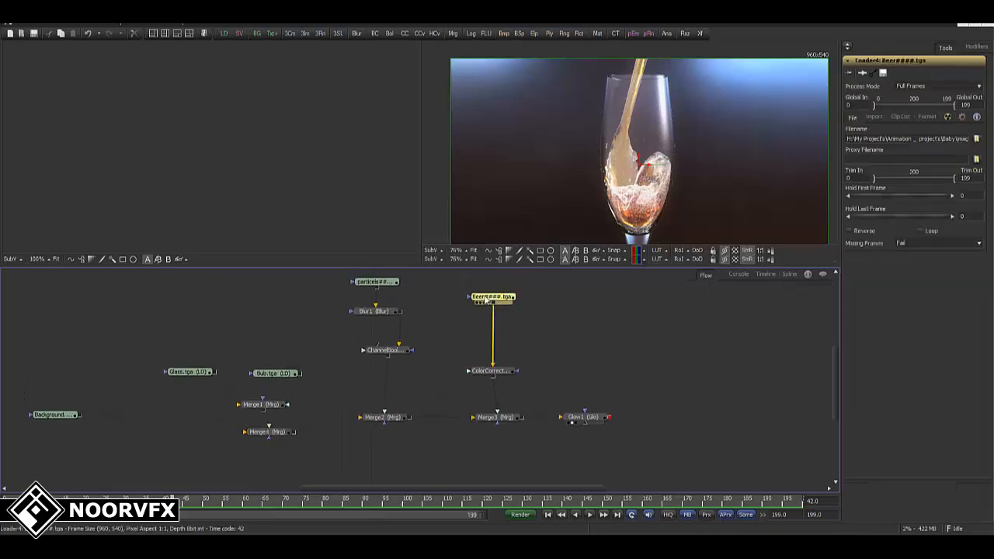
{"action": "left_click_drag", "start_coordinate": [493, 296], "coordinate": [676, 114]}
{"action": "left_click_drag", "start_coordinate": [498, 371], "coordinate": [699, 117]}
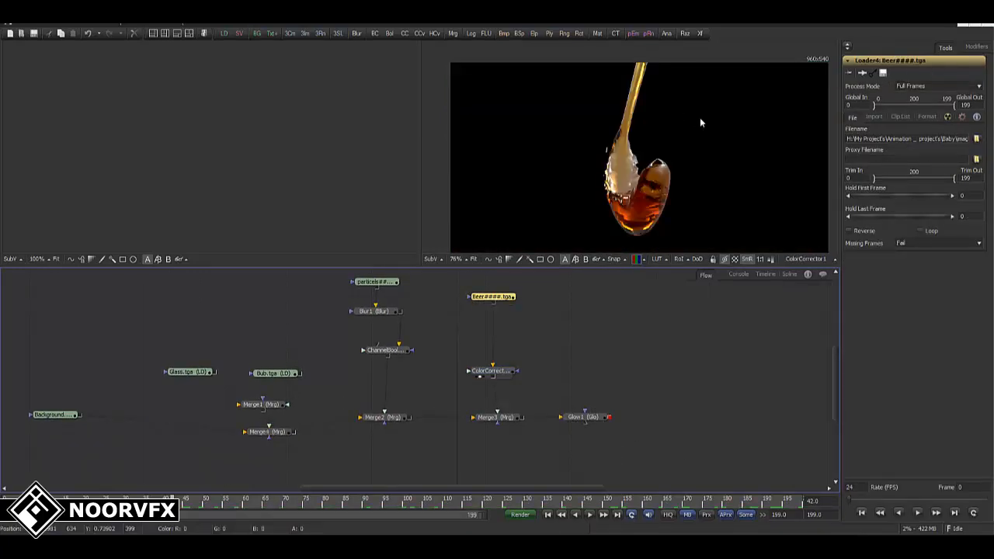
{"action": "left_click", "coordinate": [497, 373]}
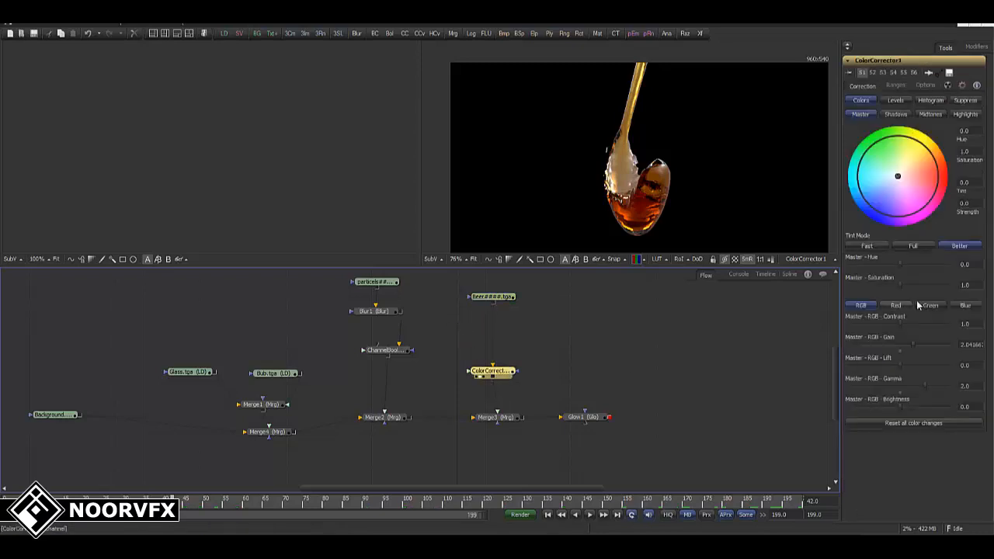
{"action": "left_click", "coordinate": [964, 386]}
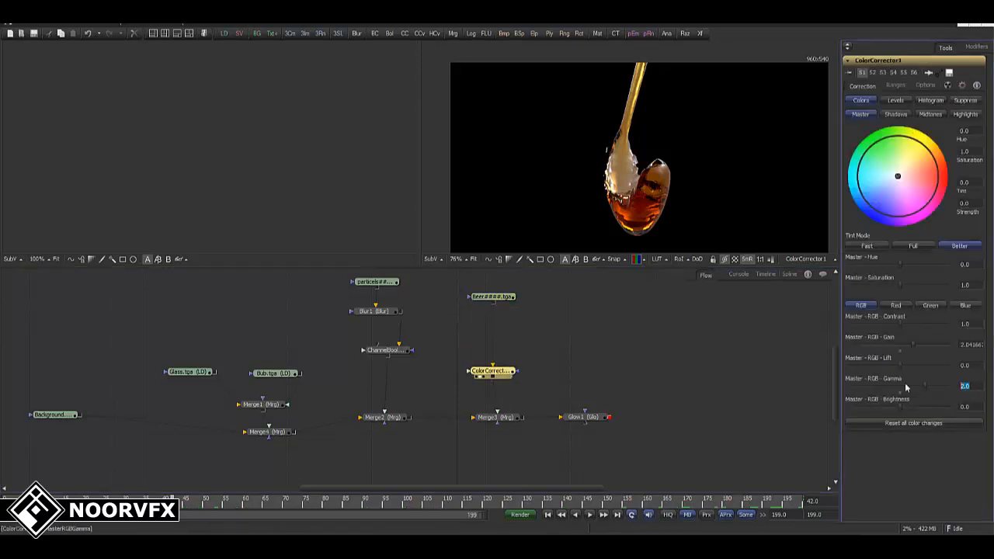
{"action": "type", "text": "1.5"}
{"action": "key", "text": "Return"}
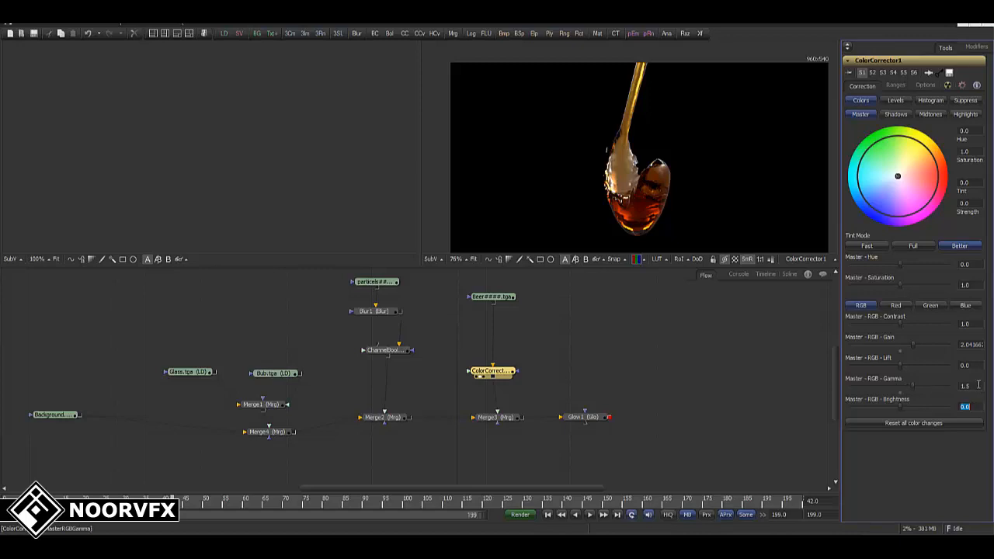
{"action": "type", "text": "1.3"}
{"action": "key", "text": "Tab"}
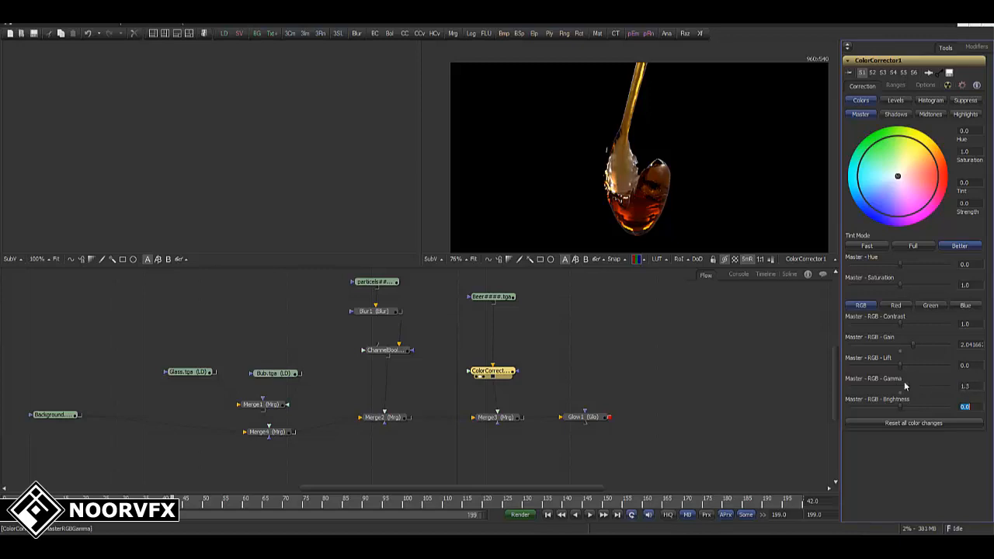
Try a master gain of 3 on the beer color corrector and compare it with the raw beer pass.
{"action": "left_click_drag", "start_coordinate": [917, 347], "coordinate": [927, 347]}
{"action": "left_click", "coordinate": [971, 344]}
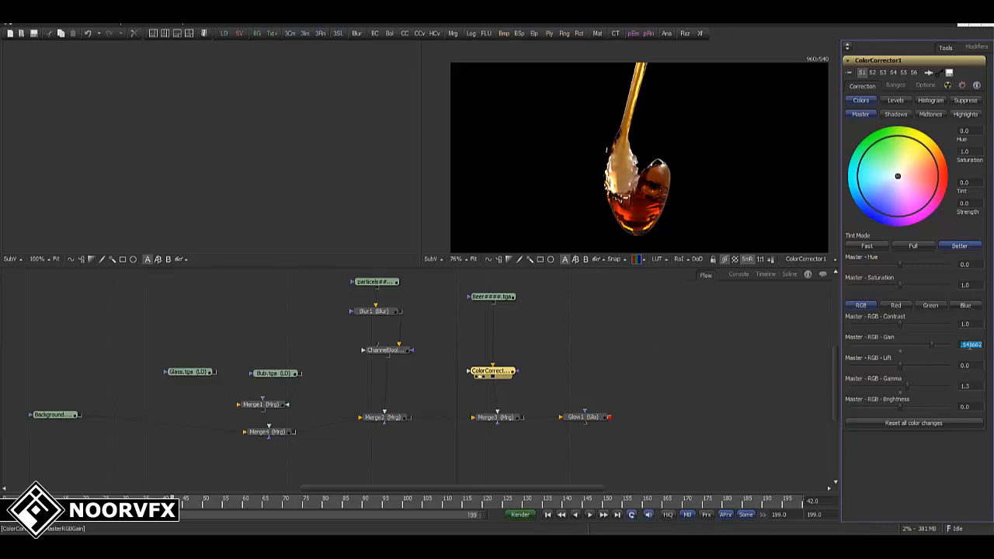
{"action": "type", "text": "3"}
{"action": "key", "text": "Tab"}
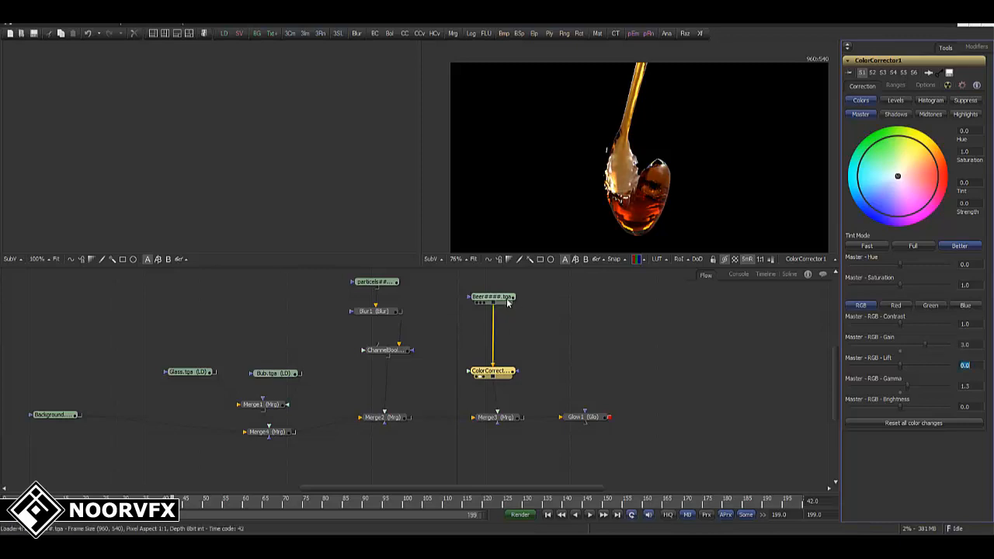
{"action": "left_click", "coordinate": [480, 302]}
{"action": "left_click", "coordinate": [479, 376]}
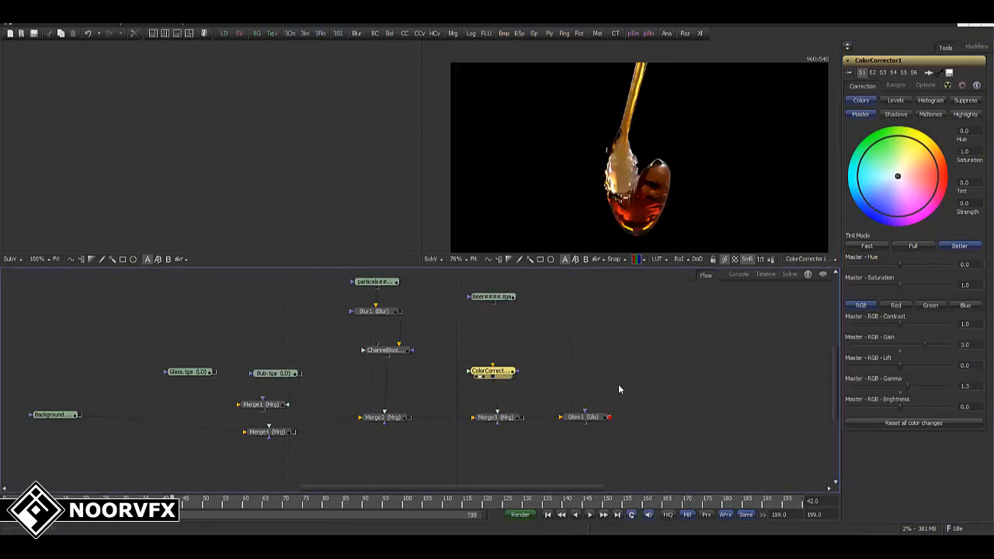
View the glow output and set the beer color corrector's master gain to 2 and gamma to 1.1.
{"action": "left_click", "coordinate": [572, 421]}
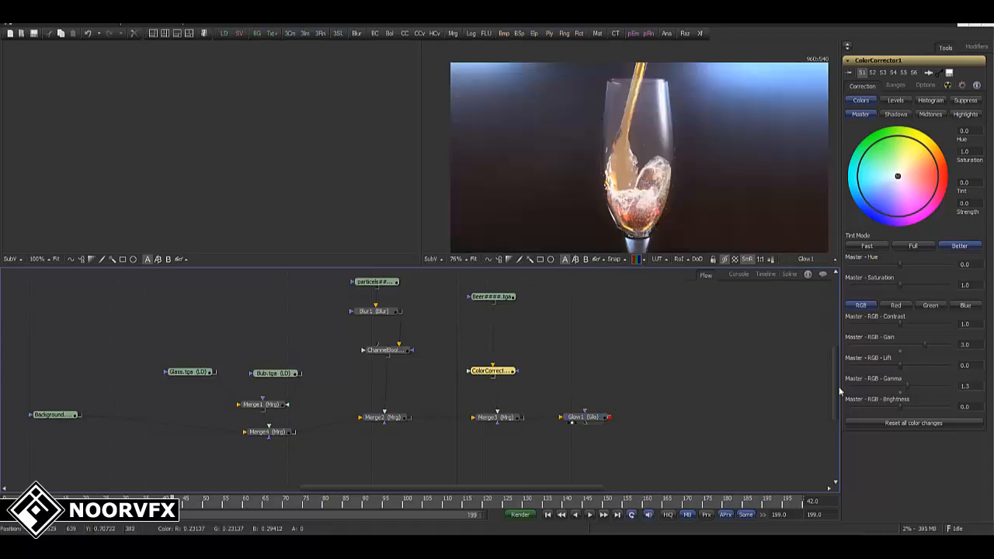
{"action": "left_click", "coordinate": [964, 344]}
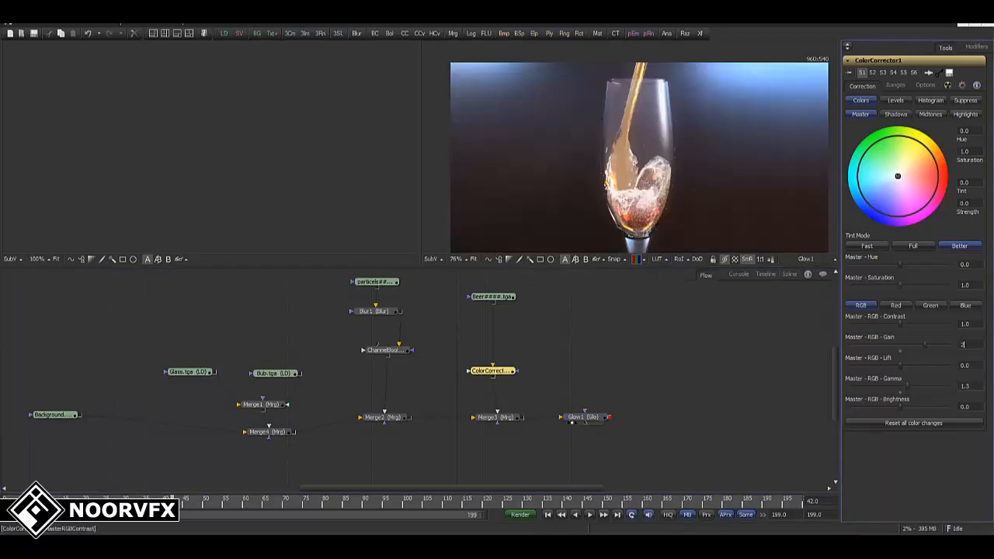
{"action": "key", "text": "Tab"}
{"action": "left_click_drag", "start_coordinate": [978, 385], "coordinate": [837, 382]}
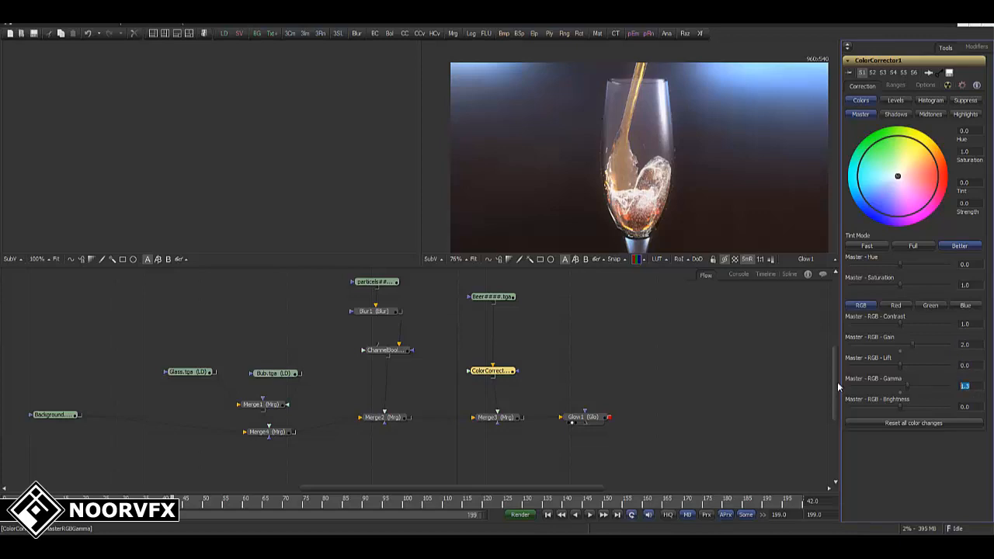
{"action": "type", "text": "1"}
{"action": "key", "text": "Tab"}
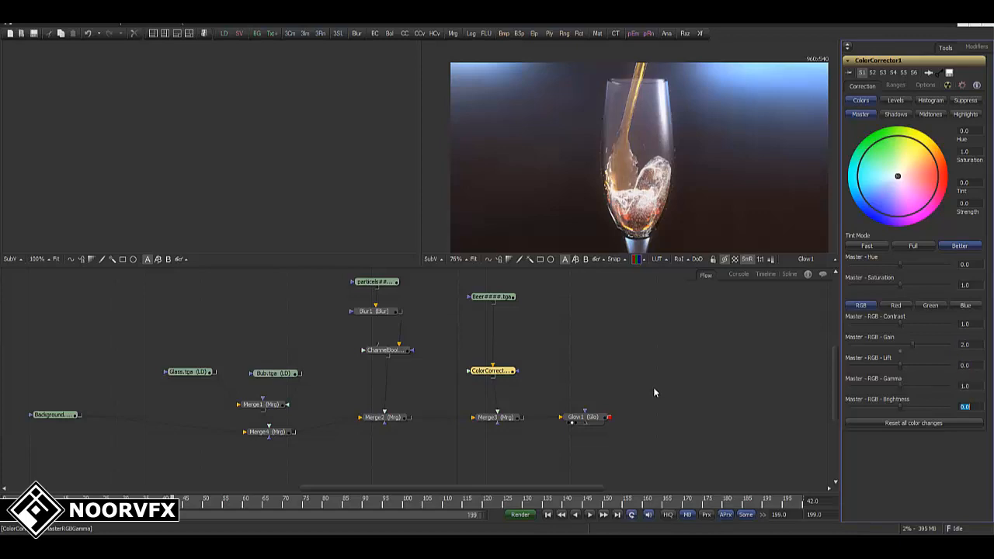
{"action": "left_click_drag", "start_coordinate": [982, 386], "coordinate": [912, 386]}
Tint the beer slightly toward orange at about 0.07 strength and check it against the raw pass and the full composite.
{"action": "left_click_drag", "start_coordinate": [899, 179], "coordinate": [906, 172]}
{"action": "left_click_drag", "start_coordinate": [495, 371], "coordinate": [750, 146]}
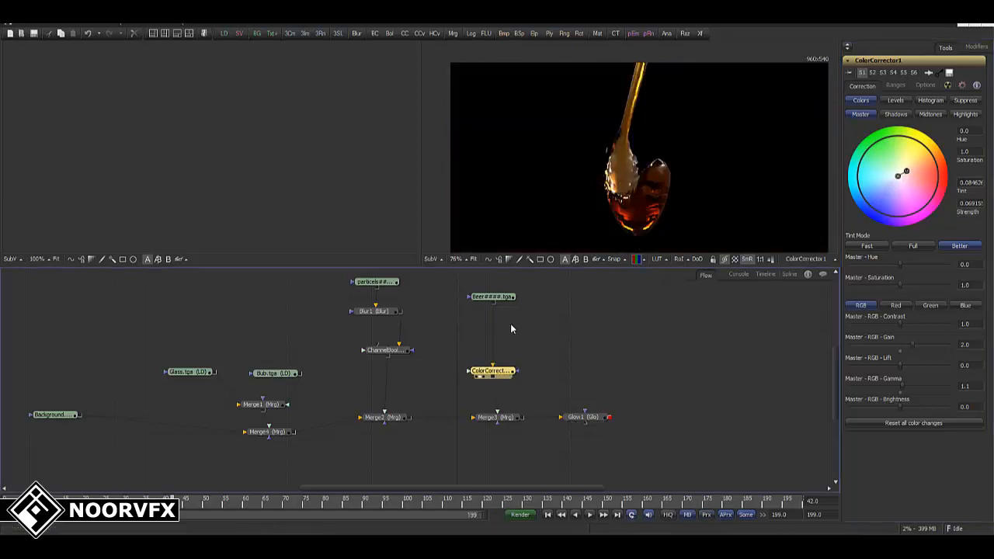
{"action": "left_click", "coordinate": [481, 303]}
{"action": "left_click_drag", "start_coordinate": [583, 416], "coordinate": [769, 121]}
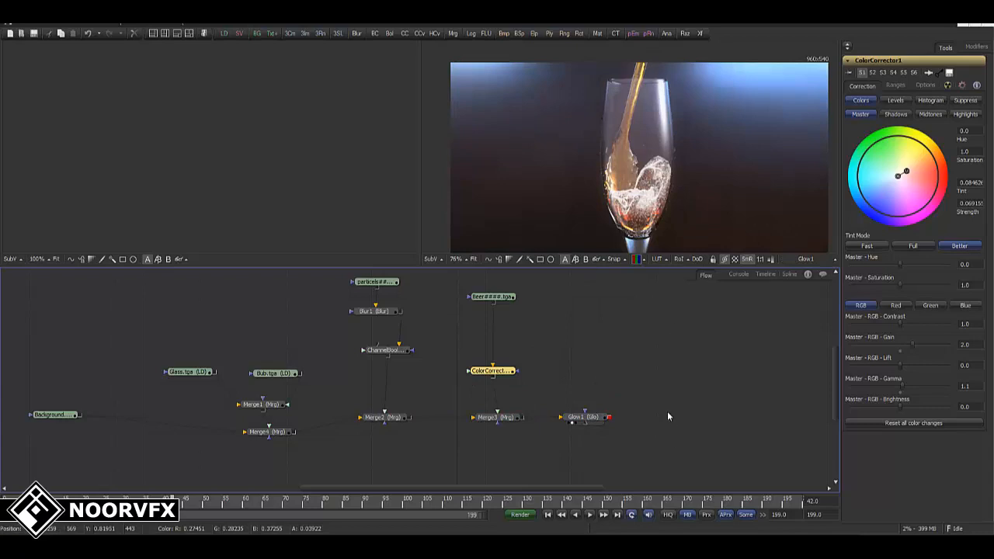
Play the glow node's composite from the first frame, stop it, and return to frame 0.
{"action": "mouse_move", "coordinate": [719, 378]}
{"action": "middle_mouse_down"}
{"action": "mouse_move", "coordinate": [686, 377]}
{"action": "mouse_move", "coordinate": [726, 384]}
{"action": "middle_mouse_up"}
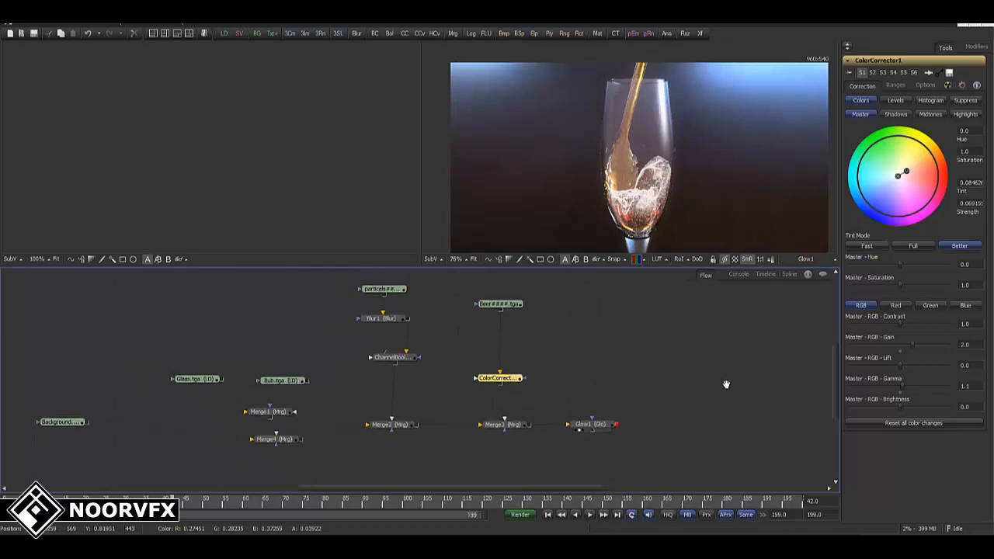
{"action": "left_click", "coordinate": [560, 514]}
{"action": "left_click", "coordinate": [591, 424]}
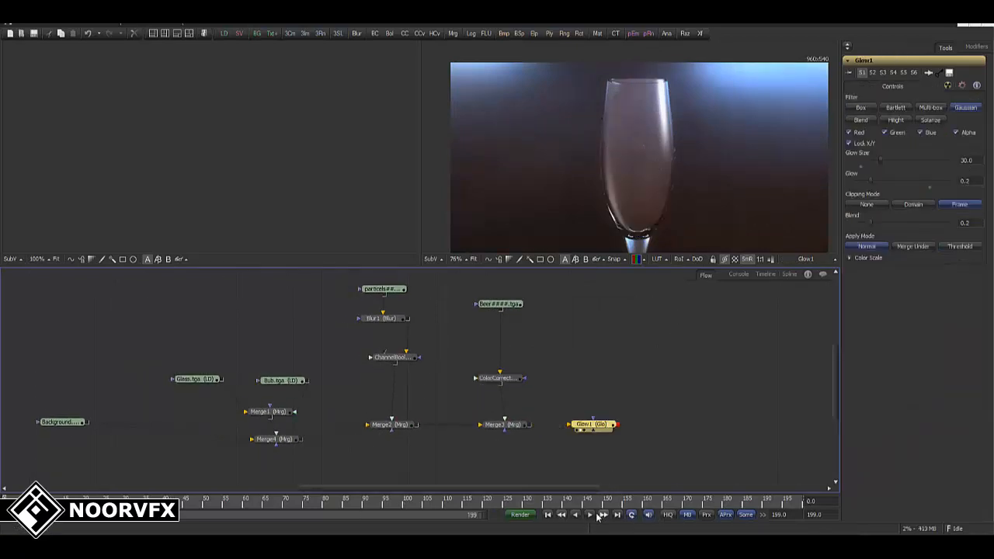
{"action": "left_click", "coordinate": [590, 514]}
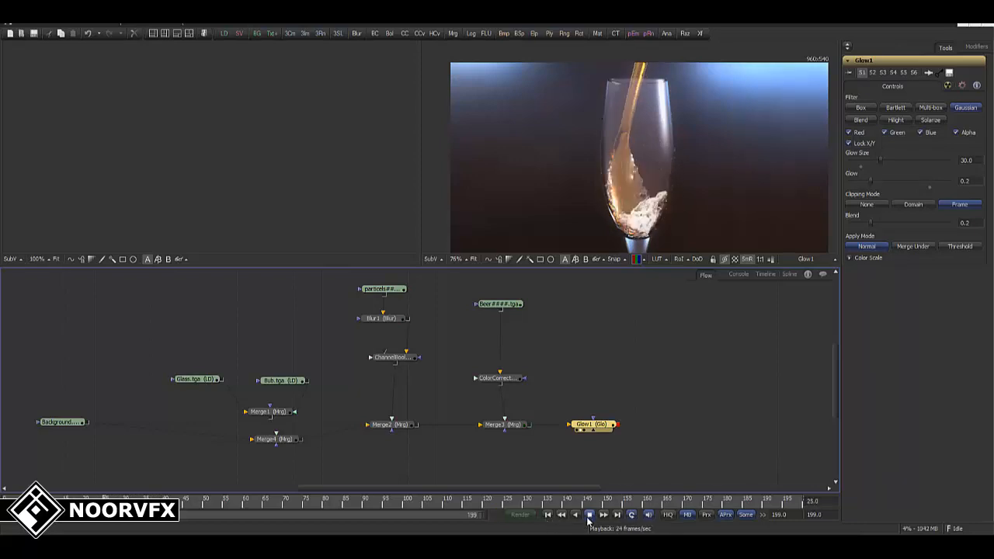
{"action": "left_click", "coordinate": [589, 514]}
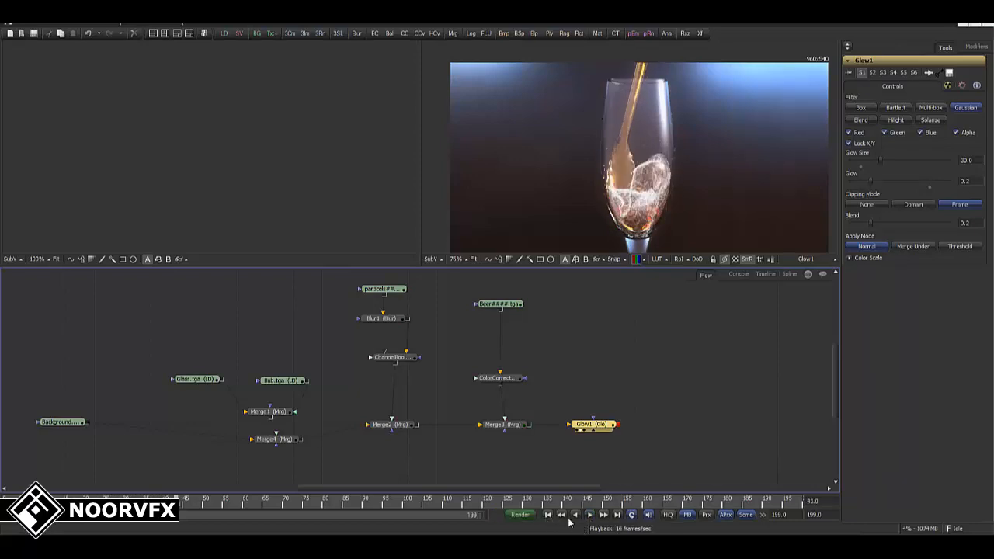
{"action": "left_click", "coordinate": [548, 515]}
Tidy the node layout by repositioning the background, bubbles and glass loaders around the first and fourth merges.
{"action": "middle_click_drag", "start_coordinate": [315, 449], "coordinate": [375, 426]}
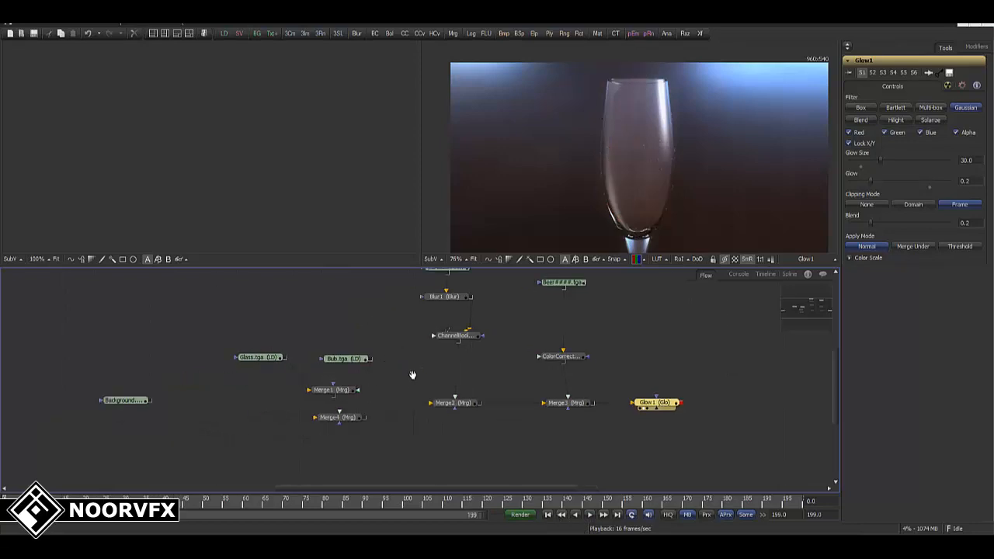
{"action": "left_click_drag", "start_coordinate": [154, 403], "coordinate": [263, 421]}
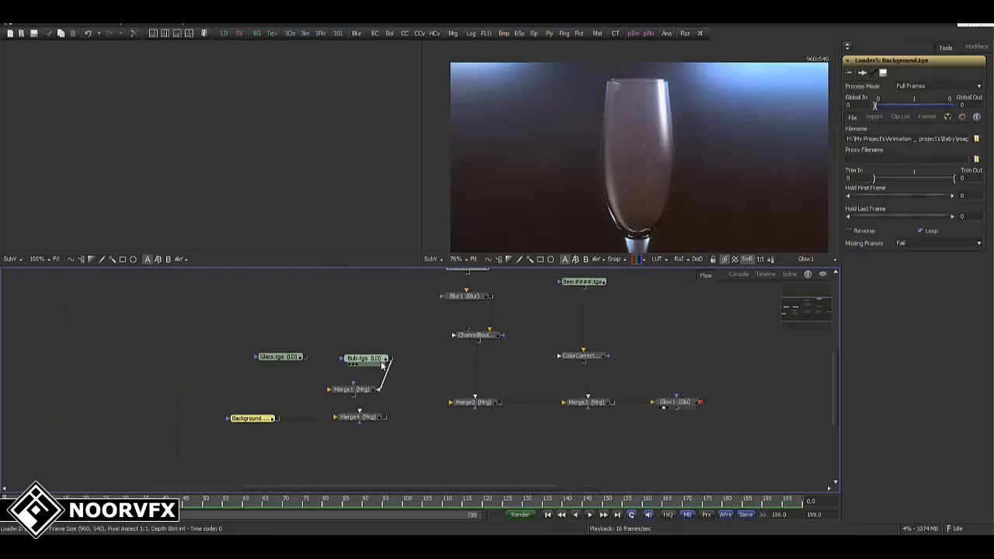
{"action": "left_click", "coordinate": [376, 358]}
{"action": "left_click_drag", "start_coordinate": [377, 358], "coordinate": [364, 320]}
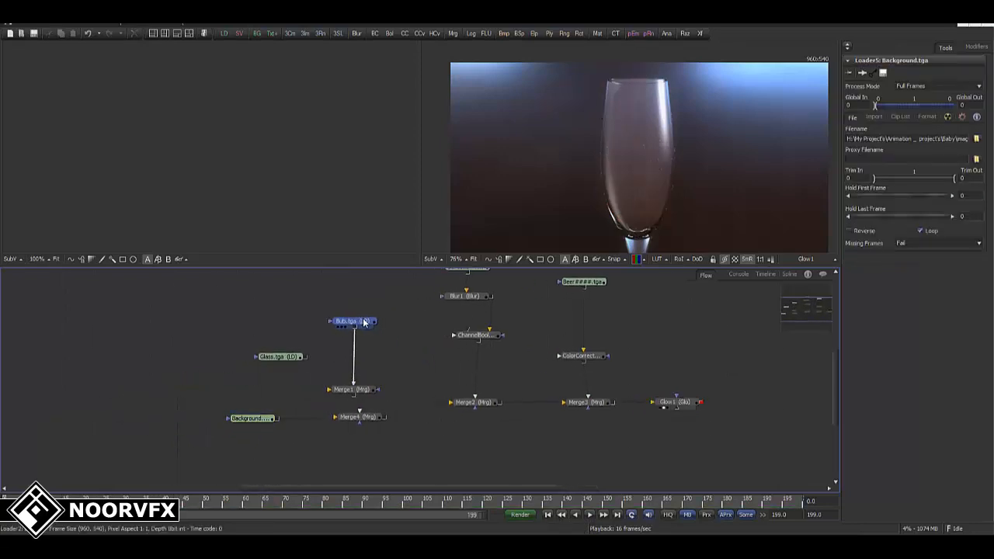
{"action": "left_click_drag", "start_coordinate": [281, 357], "coordinate": [266, 375]}
{"action": "left_click", "coordinate": [264, 392]}
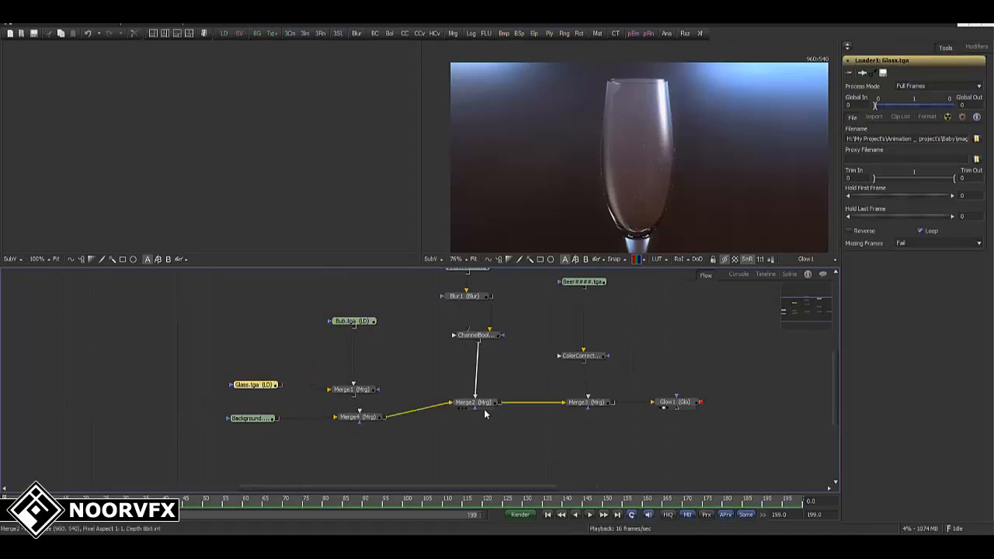
{"action": "left_click_drag", "start_coordinate": [387, 305], "coordinate": [230, 429]}
{"action": "left_click_drag", "start_coordinate": [369, 416], "coordinate": [356, 407]}
{"action": "left_click", "coordinate": [423, 444]}
Insert a color corrector between the background loader and the fourth merge, and view its output.
{"action": "middle_click_drag", "start_coordinate": [431, 447], "coordinate": [513, 445]}
{"action": "left_click_drag", "start_coordinate": [330, 409], "coordinate": [281, 409]}
{"action": "left_click_drag", "start_coordinate": [404, 34], "coordinate": [702, 74]}
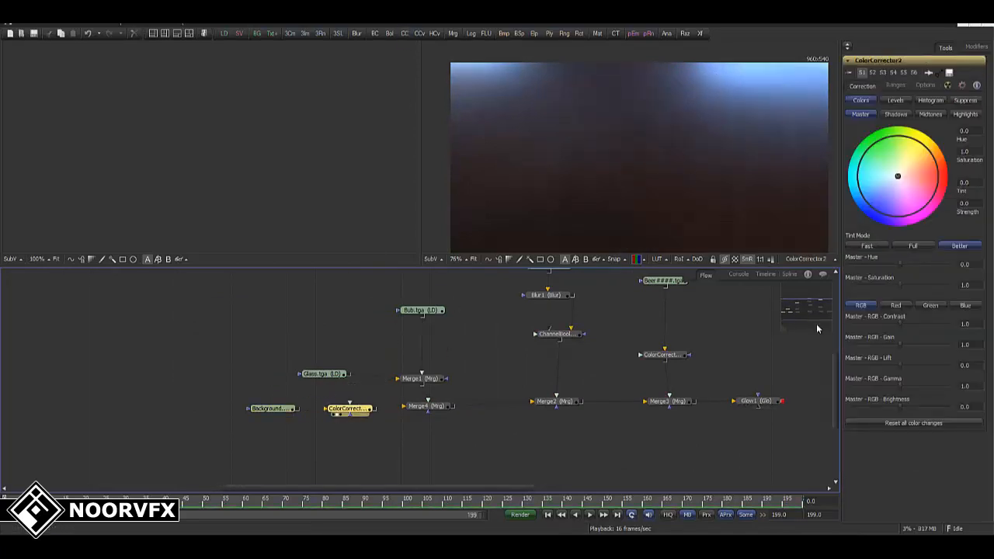
Set the background color corrector's master gain to about 1.54, gamma to 1.23, saturation to 1.16 and hue to 0.07.
{"action": "left_click_drag", "start_coordinate": [899, 341], "coordinate": [905, 341]}
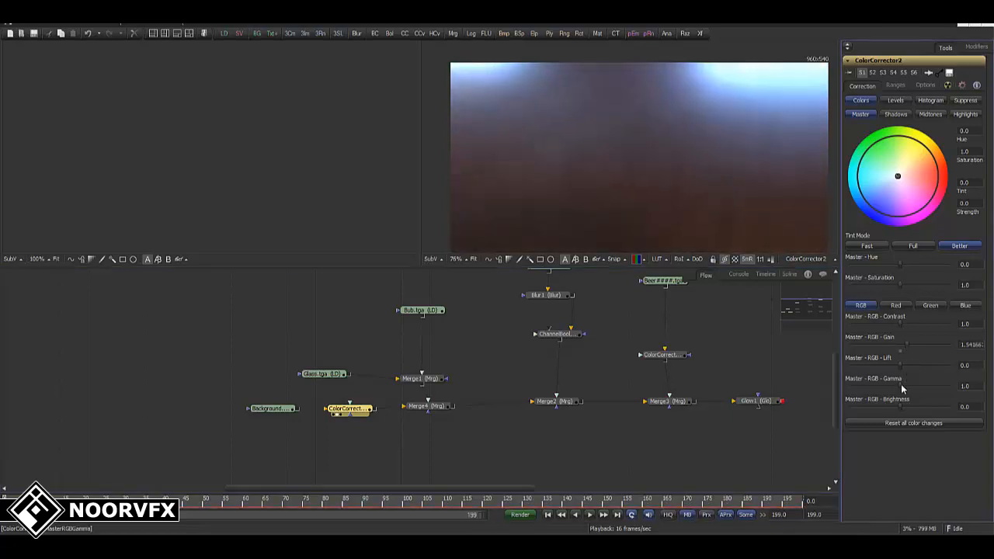
{"action": "left_click_drag", "start_coordinate": [899, 385], "coordinate": [900, 404]}
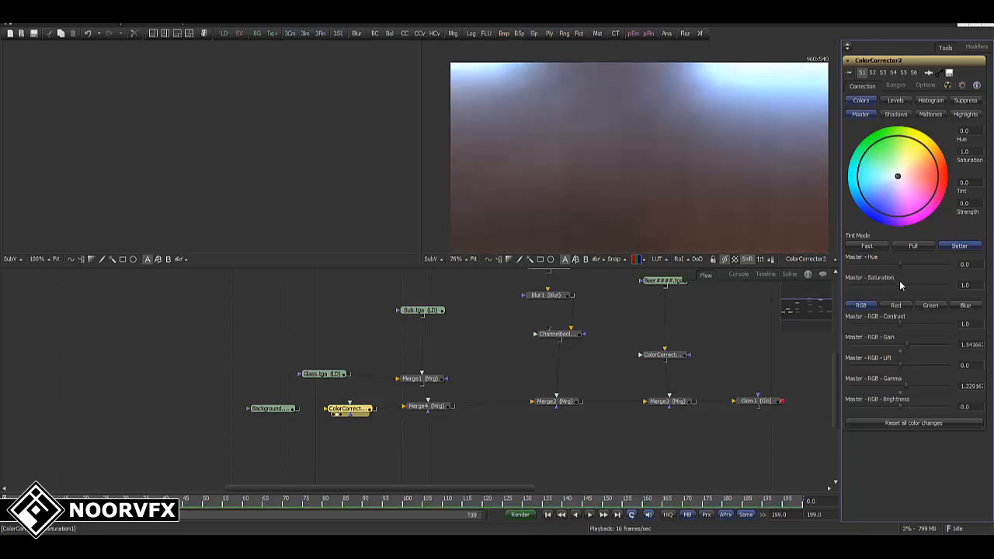
{"action": "mouse_move", "coordinate": [900, 283]}
{"action": "left_mouse_down"}
{"action": "mouse_move", "coordinate": [889, 286]}
{"action": "mouse_move", "coordinate": [907, 288]}
{"action": "mouse_move", "coordinate": [905, 264]}
{"action": "left_mouse_up"}
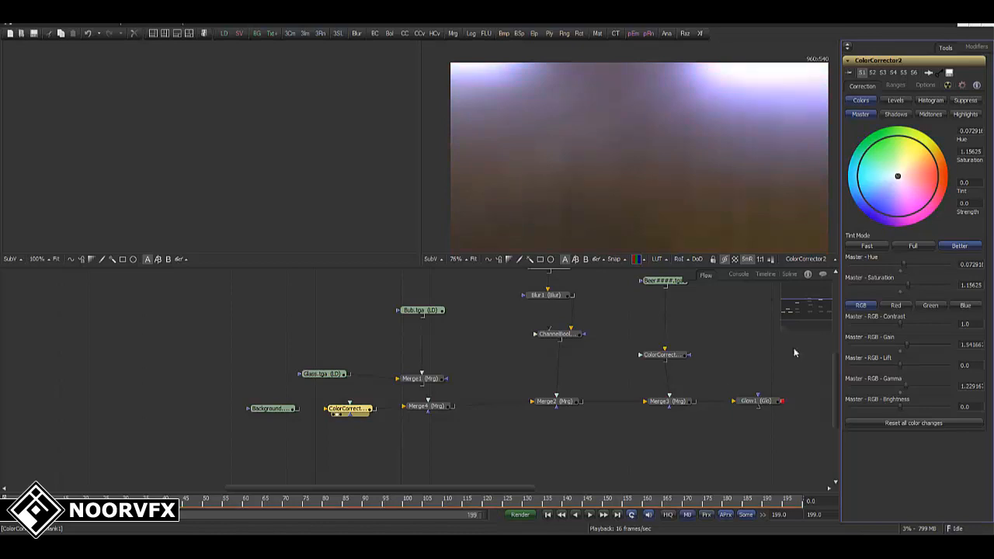
View the glow output, reduce the background's gamma to about 1.10, and tint it toward orange at about 0.09 strength.
{"action": "left_click", "coordinate": [747, 405]}
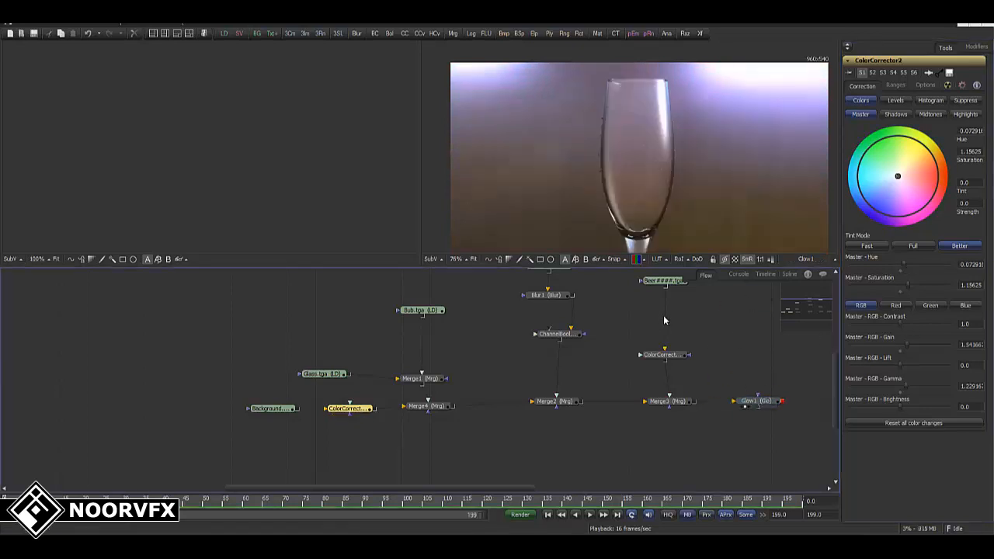
{"action": "middle_click_drag", "start_coordinate": [756, 374], "coordinate": [737, 383]}
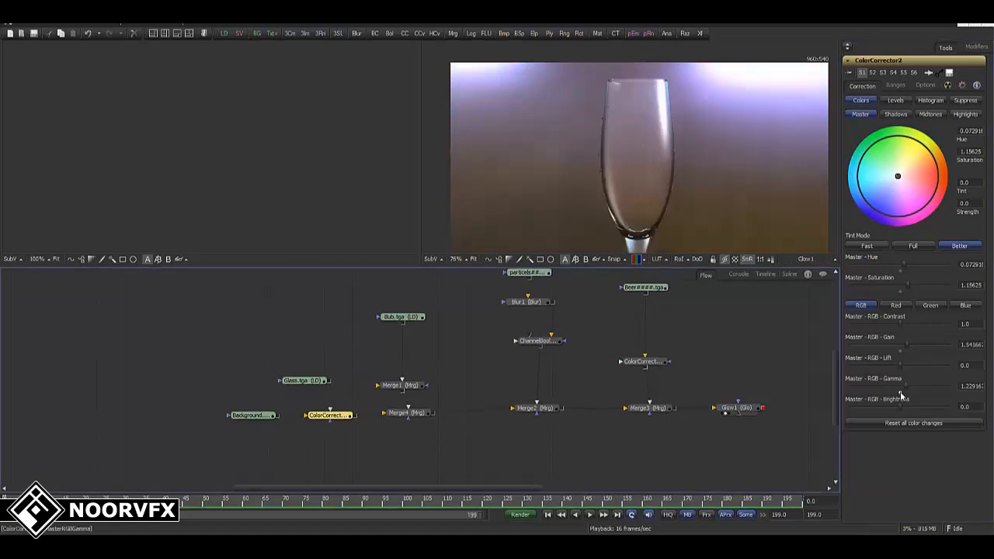
{"action": "left_click_drag", "start_coordinate": [904, 384], "coordinate": [901, 384]}
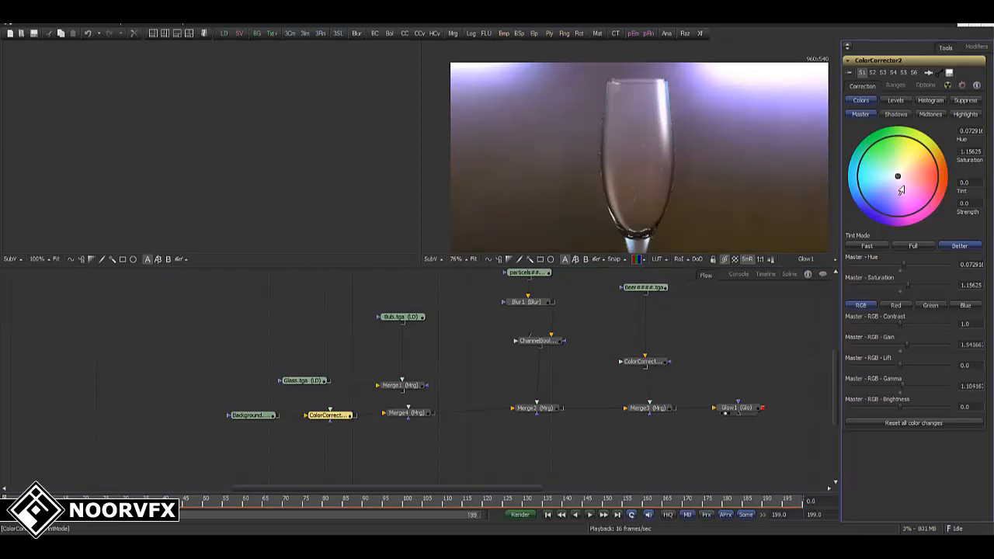
{"action": "mouse_move", "coordinate": [897, 177]}
{"action": "left_mouse_down"}
{"action": "mouse_move", "coordinate": [908, 171]}
{"action": "mouse_move", "coordinate": [893, 179]}
{"action": "left_mouse_up"}
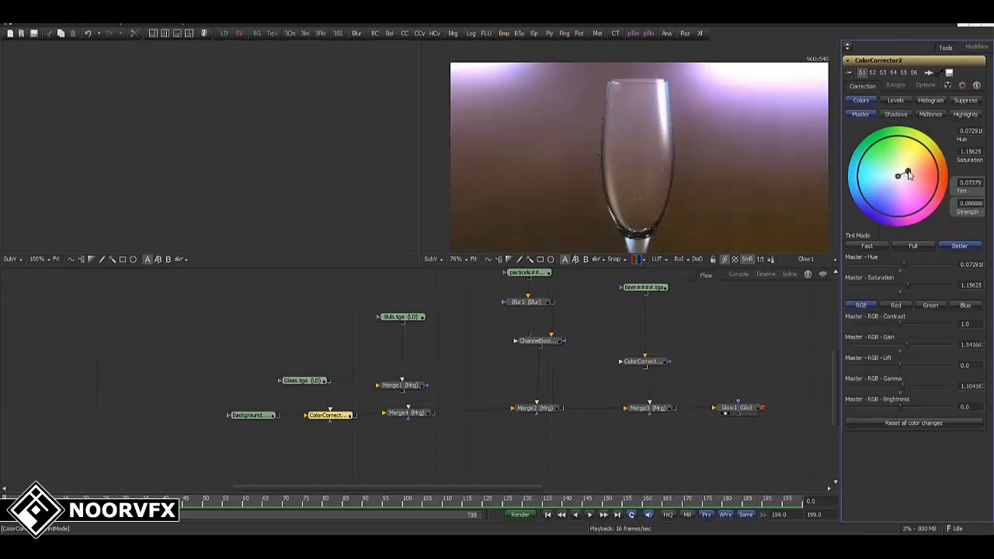
Go to frame 195 and set the blend of the second merge, which adds the particles, to 0.8.
{"action": "middle_click_drag", "start_coordinate": [699, 437], "coordinate": [688, 436]}
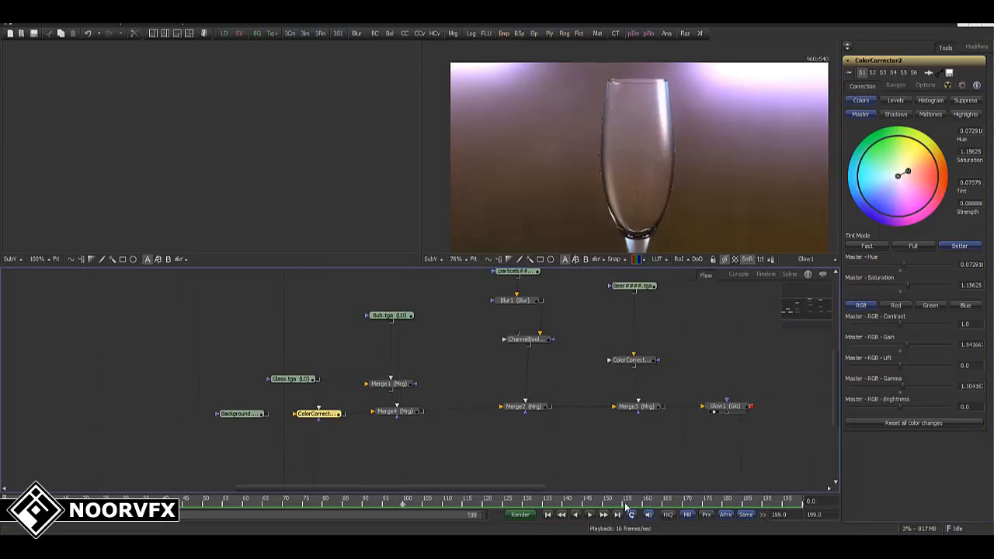
{"action": "left_click_drag", "start_coordinate": [624, 502], "coordinate": [786, 505]}
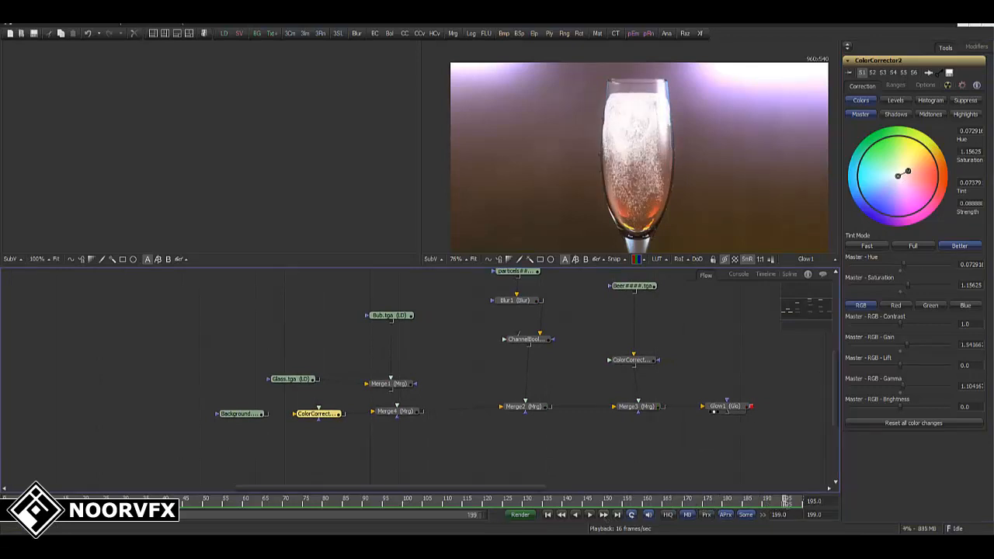
{"action": "middle_click_drag", "start_coordinate": [528, 370], "coordinate": [519, 398]}
{"action": "left_click", "coordinate": [525, 436]}
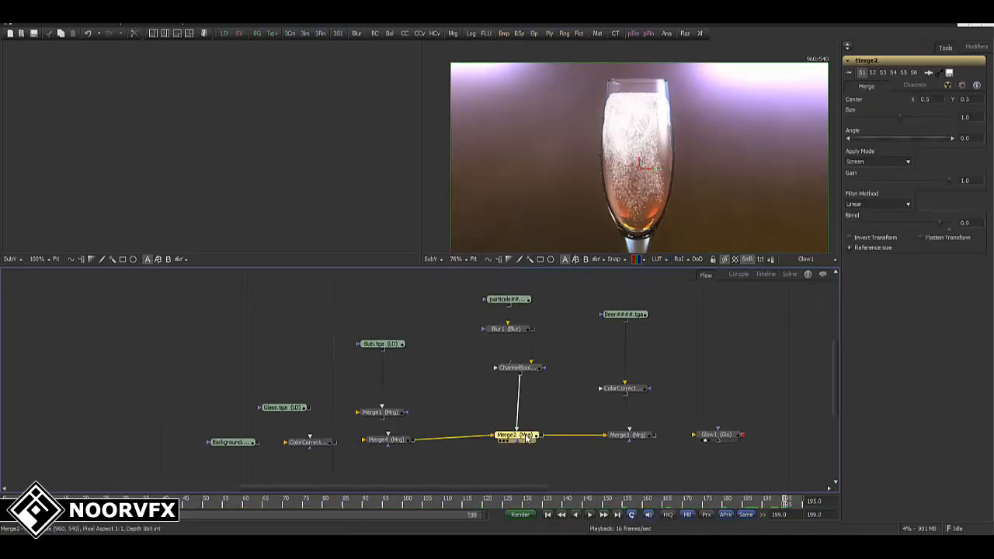
{"action": "left_click_drag", "start_coordinate": [969, 223], "coordinate": [911, 224]}
{"action": "type", "text": "0.8"}
{"action": "key", "text": "Return"}
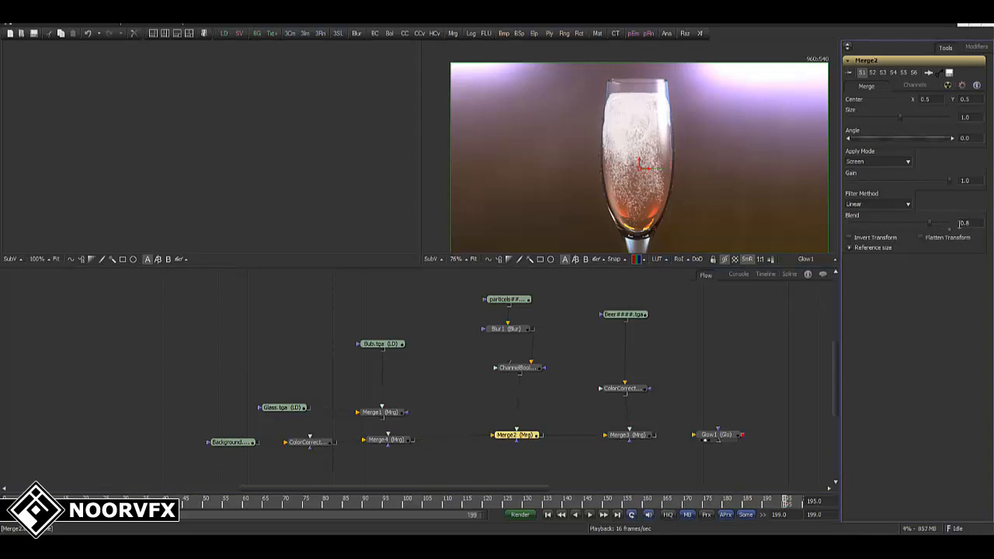
Set the second merge's blend to 1.0, insert a color corrector between the particles' Channel Booleans and that merge, and view its output.
{"action": "left_click_drag", "start_coordinate": [926, 224], "coordinate": [966, 224]}
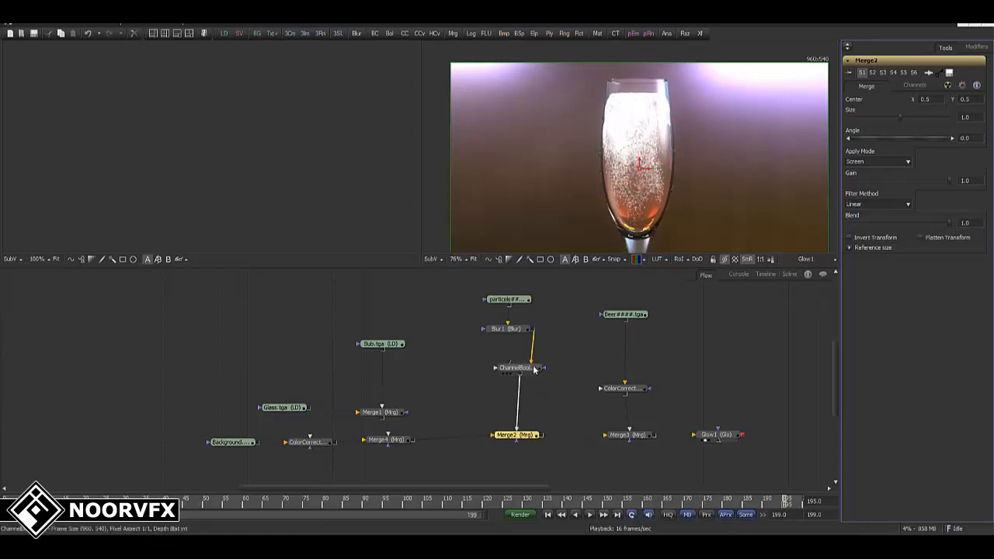
{"action": "left_click_drag", "start_coordinate": [533, 369], "coordinate": [717, 236]}
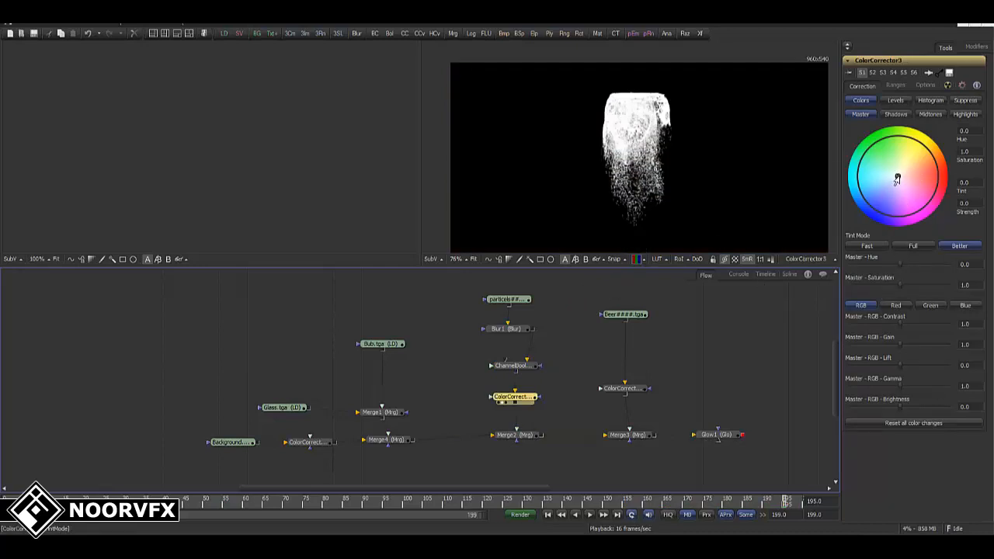
Tint the particles toward orange at 0.4 strength, with gain about 0.88, gamma about 0.79, contrast about 1.15 and brightness 0.
{"action": "left_click_drag", "start_coordinate": [897, 178], "coordinate": [922, 173]}
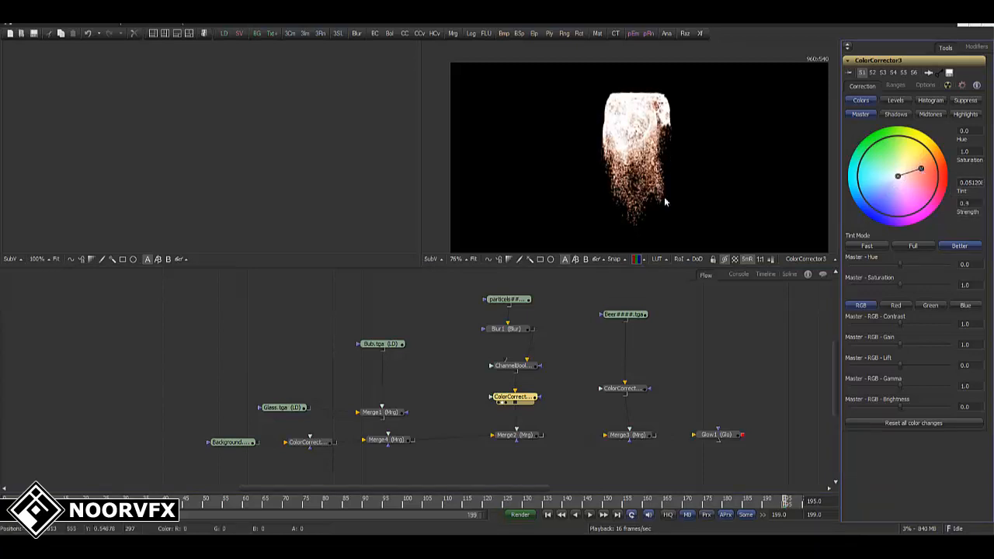
{"action": "left_click_drag", "start_coordinate": [904, 344], "coordinate": [905, 365]}
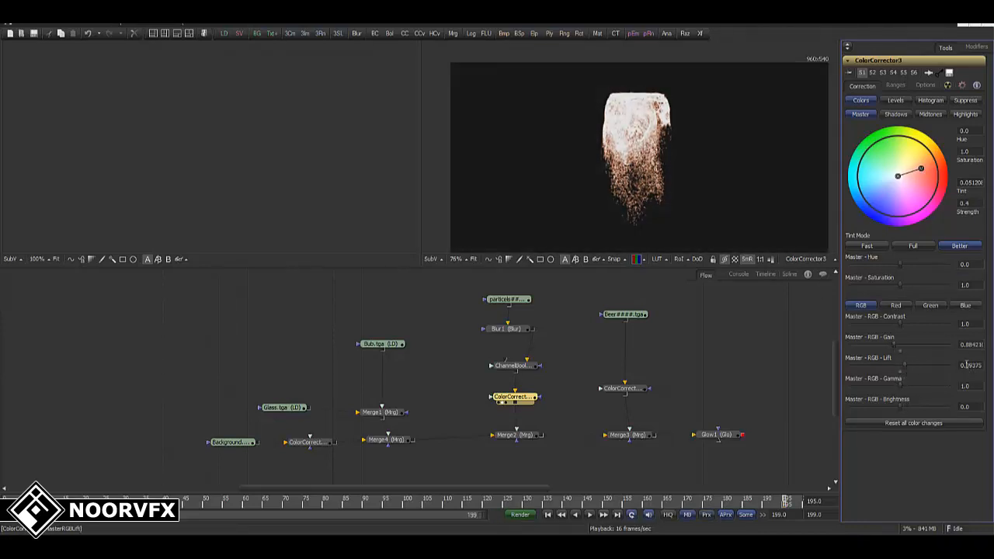
{"action": "key", "text": "Tab"}
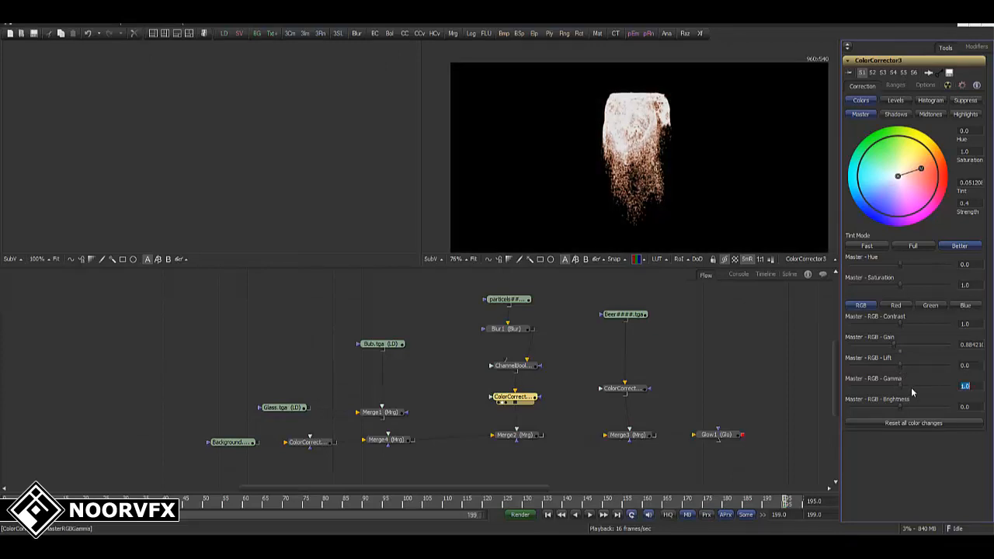
{"action": "left_click_drag", "start_coordinate": [899, 386], "coordinate": [905, 405]}
{"action": "type", "text": "2"}
{"action": "key", "text": "Return"}
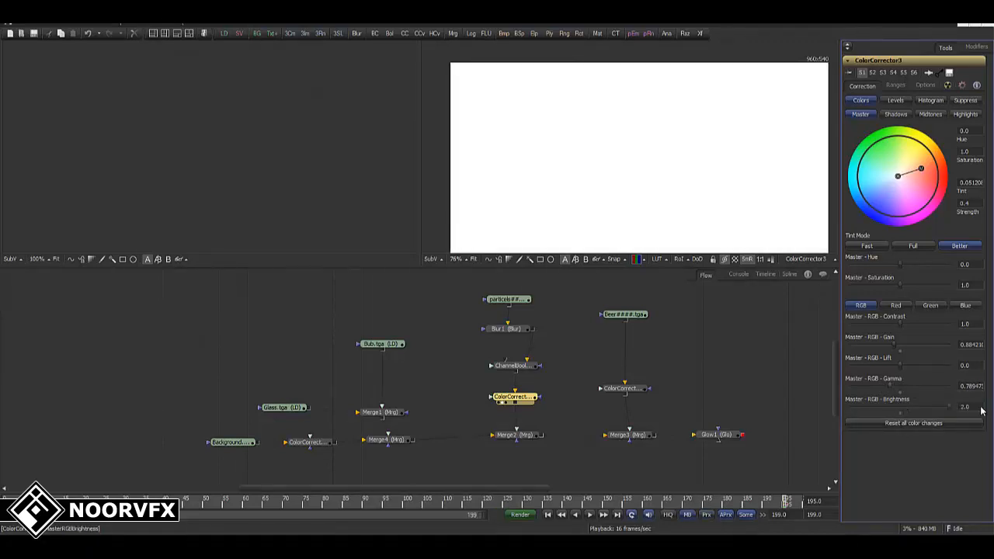
{"action": "type", "text": "0"}
{"action": "key", "text": "Return"}
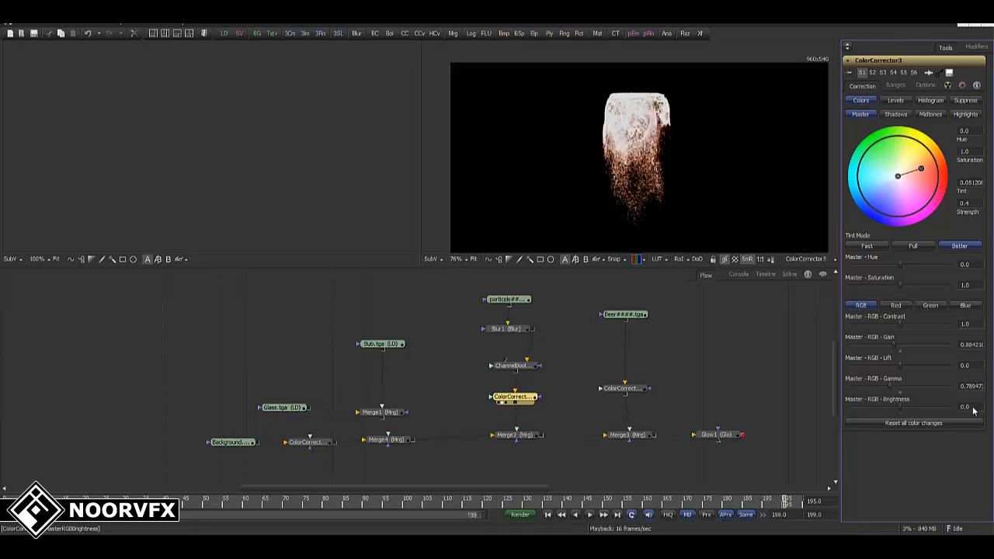
{"action": "left_click_drag", "start_coordinate": [897, 324], "coordinate": [903, 319]}
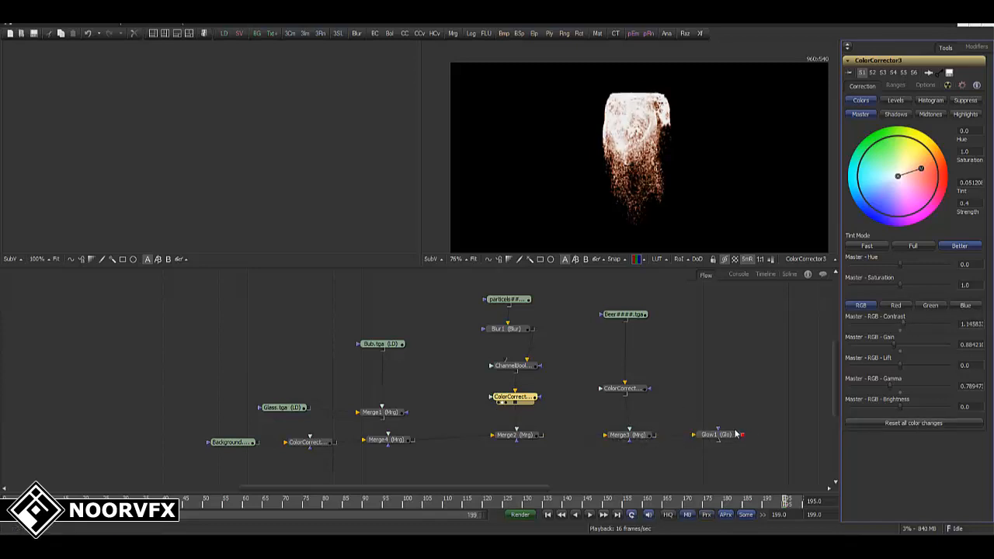
View the glow output and set the particles' blur size to 0.2.
{"action": "left_click_drag", "start_coordinate": [716, 435], "coordinate": [725, 97]}
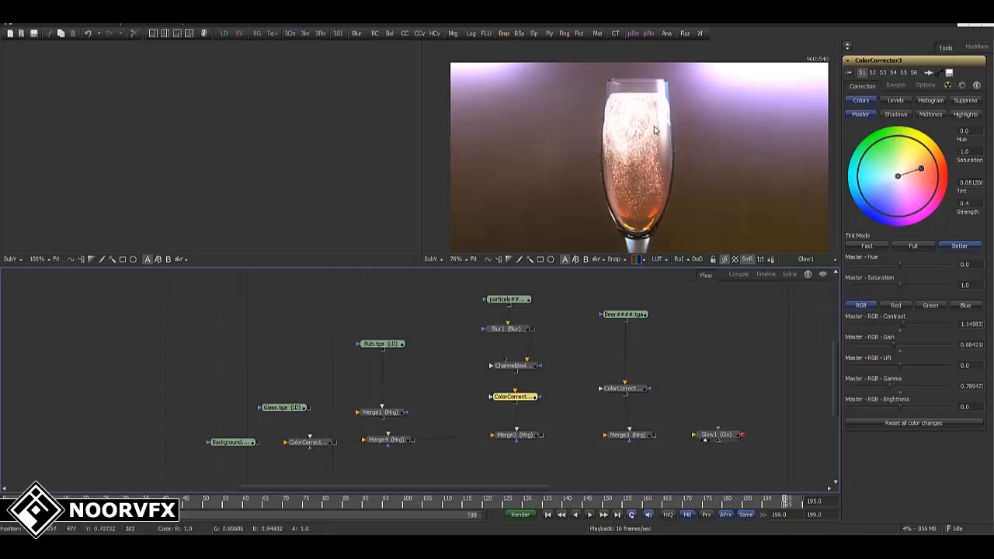
{"action": "left_click", "coordinate": [506, 329]}
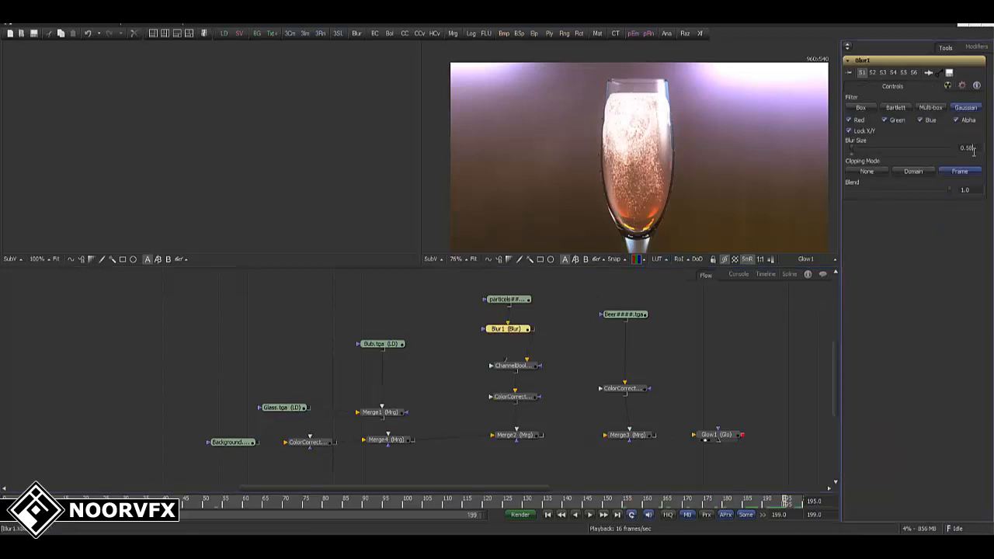
{"action": "type", "text": "0.2"}
Insert an RSMB motion blur between the third merge and the glow, and view its output.
{"action": "middle_click_drag", "start_coordinate": [781, 349], "coordinate": [650, 353]}
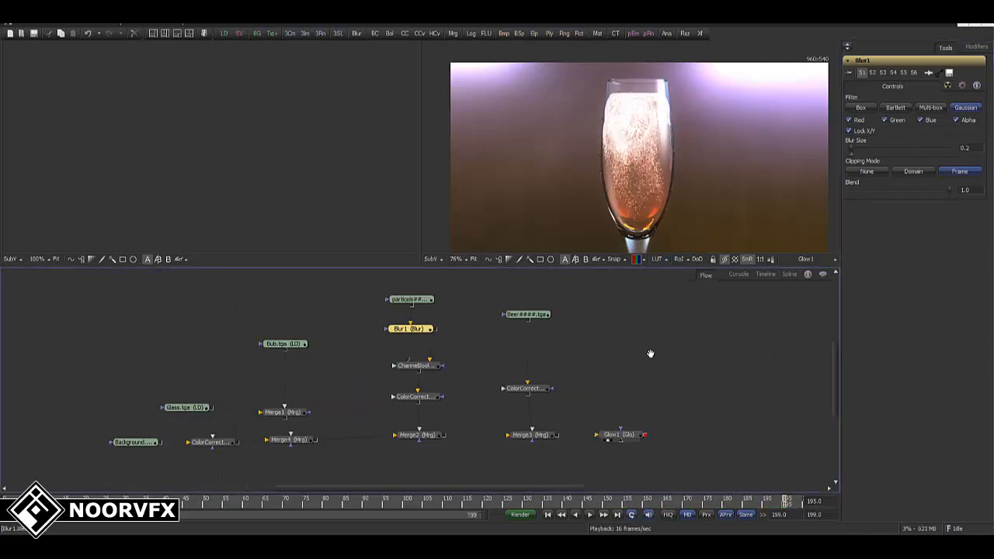
{"action": "left_click", "coordinate": [618, 433]}
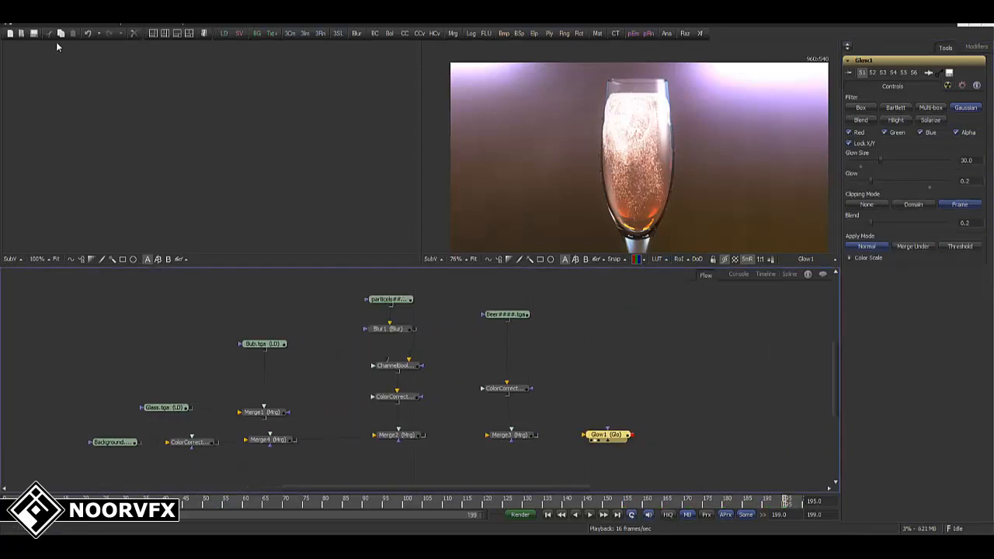
{"action": "left_click", "coordinate": [91, 21]}
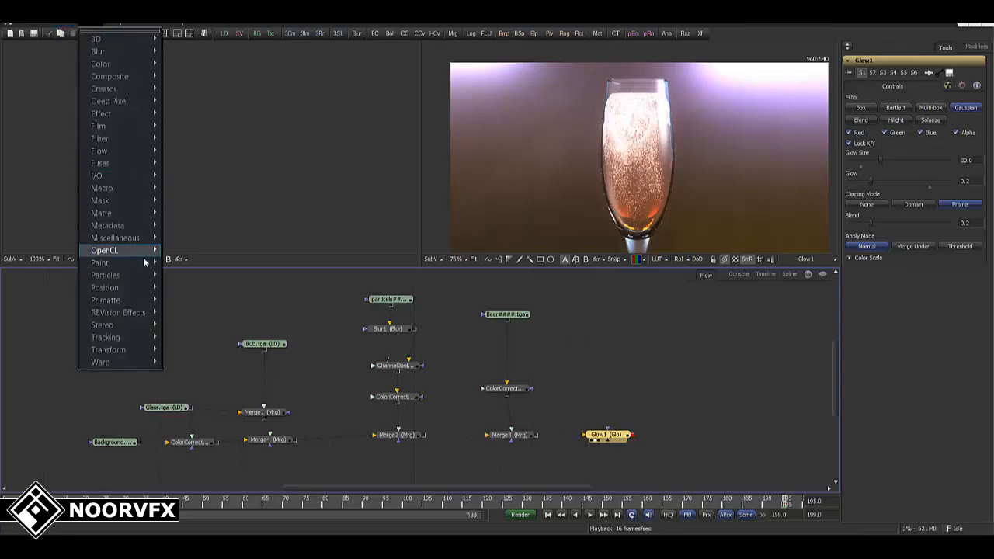
{"action": "mouse_move", "coordinate": [95, 317]}
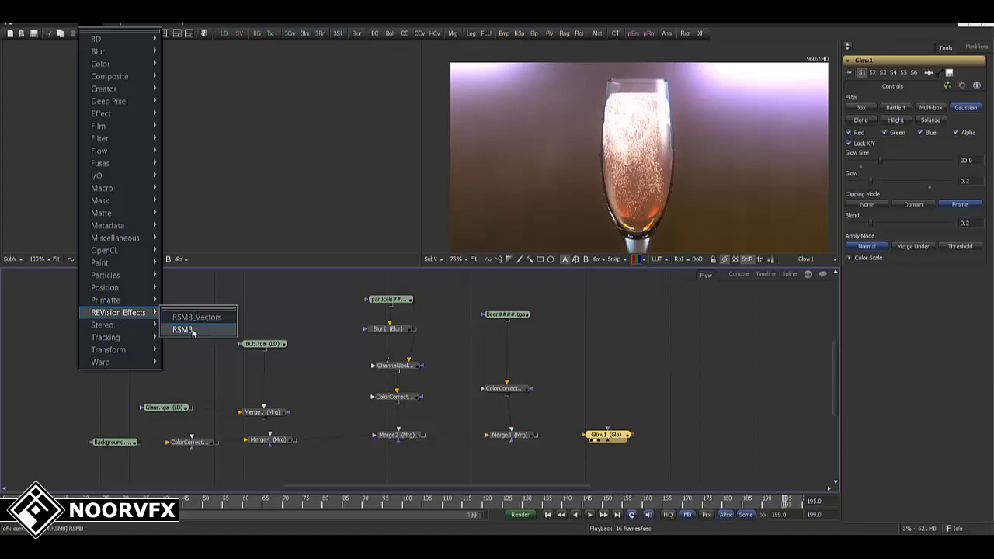
{"action": "left_click", "coordinate": [179, 331]}
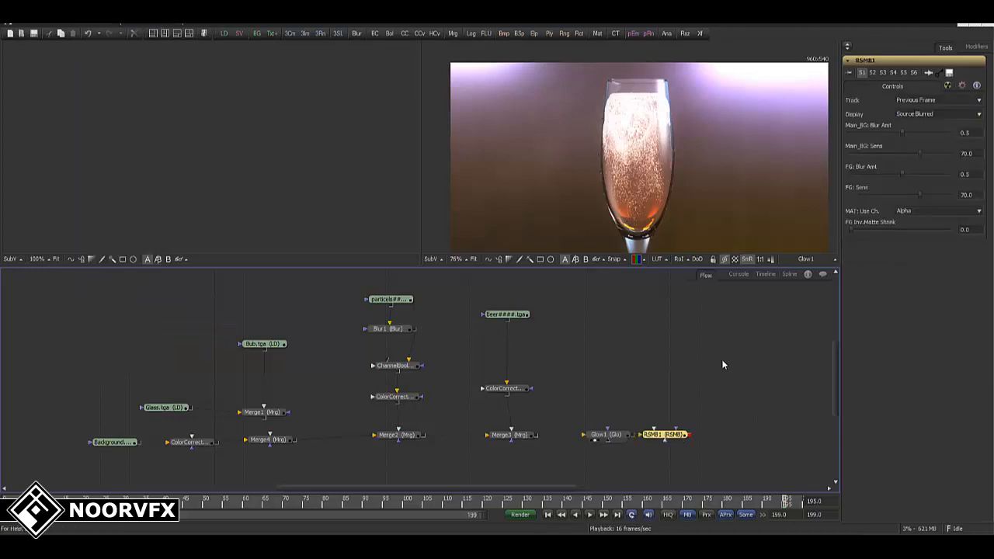
{"action": "left_click_drag", "start_coordinate": [571, 437], "coordinate": [588, 436]}
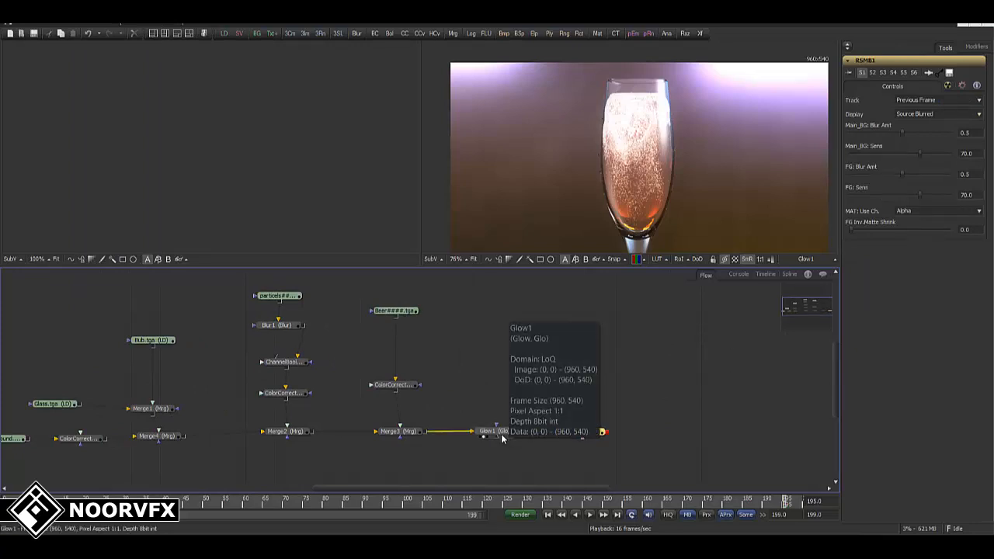
{"action": "mouse_move", "coordinate": [500, 436]}
{"action": "left_mouse_down"}
{"action": "mouse_move", "coordinate": [575, 404]}
{"action": "mouse_move", "coordinate": [645, 427]}
{"action": "mouse_move", "coordinate": [635, 440]}
{"action": "mouse_move", "coordinate": [569, 409]}
{"action": "mouse_move", "coordinate": [507, 435]}
{"action": "left_mouse_up"}
{"action": "left_click_drag", "start_coordinate": [630, 438], "coordinate": [618, 436]}
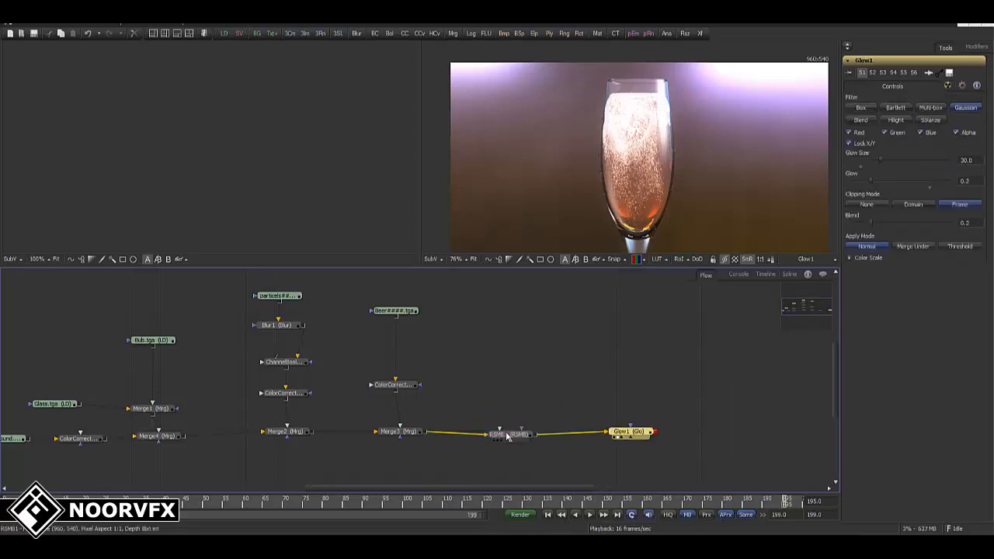
{"action": "left_click_drag", "start_coordinate": [513, 440], "coordinate": [509, 436]}
{"action": "key", "text": "2"}
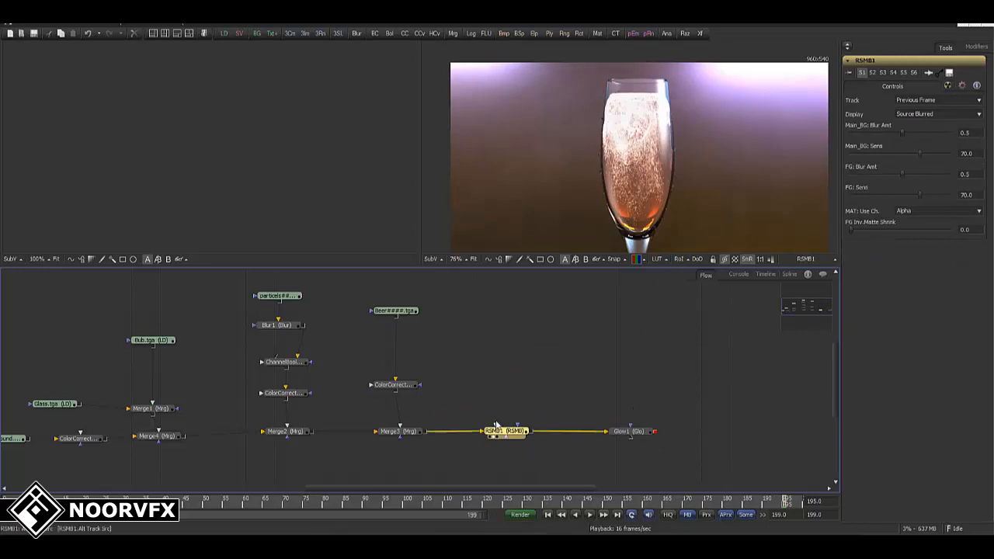
Compare a close-up of the particles in the glass between the third merge's output and the RSMB output.
{"action": "key", "text": "plus"}
{"action": "left_click", "coordinate": [658, 171]}
{"action": "key", "text": "plus"}
{"action": "key", "text": "plus"}
{"action": "key", "text": "plus"}
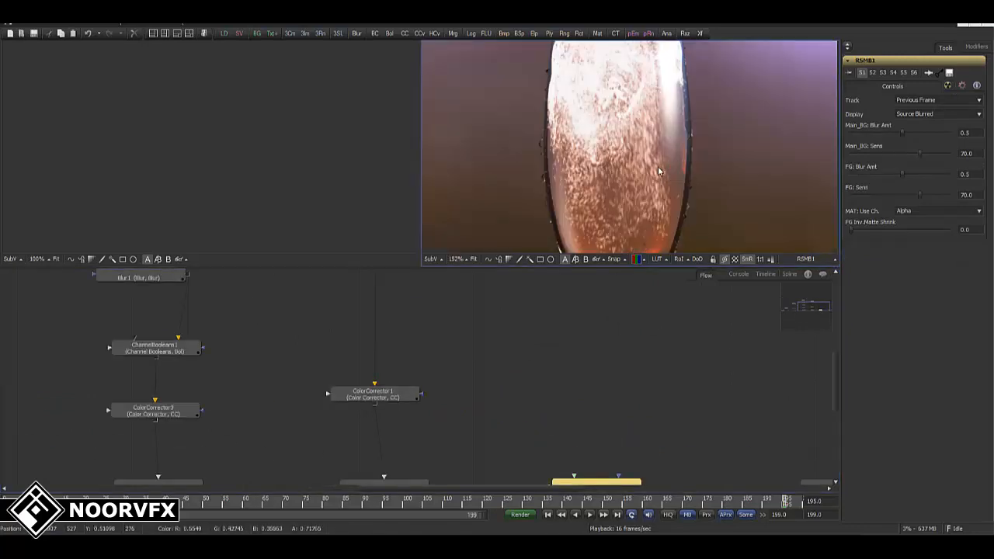
{"action": "middle_click_drag", "start_coordinate": [553, 440], "coordinate": [594, 346]}
{"action": "left_click_drag", "start_coordinate": [417, 398], "coordinate": [714, 145]}
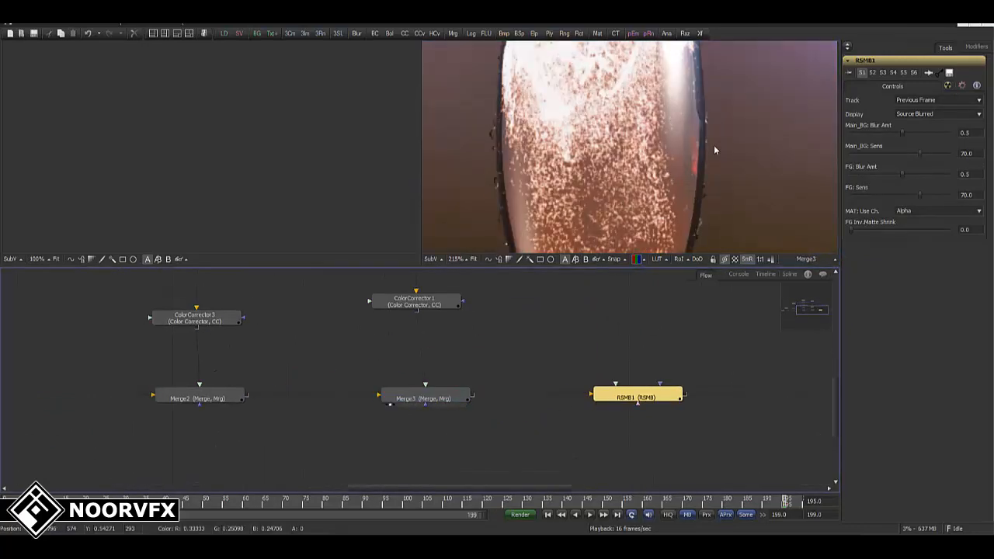
{"action": "middle_click_drag", "start_coordinate": [628, 312], "coordinate": [585, 314]}
{"action": "left_click_drag", "start_coordinate": [609, 399], "coordinate": [728, 109]}
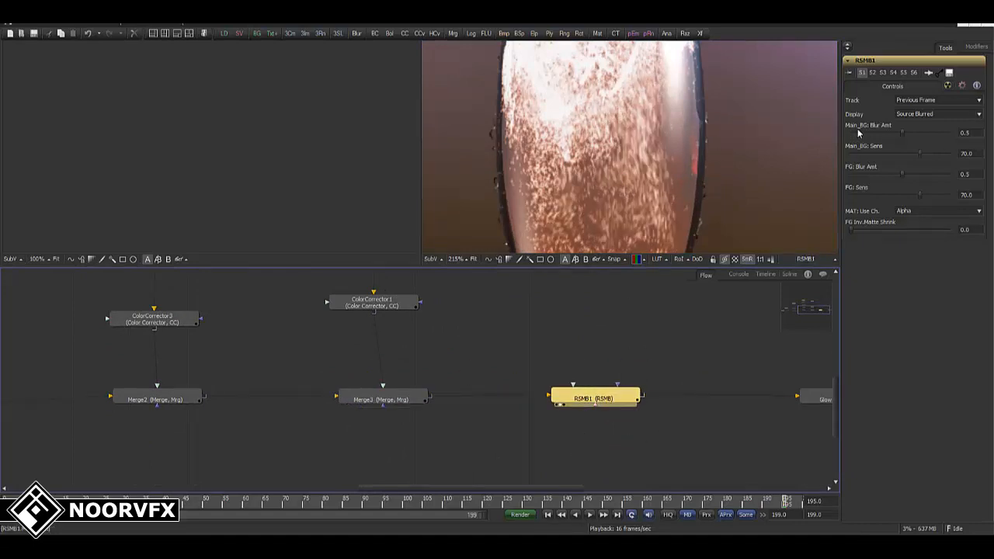
Set the RSMB main background blur amount to 0.2.
{"action": "left_click", "coordinate": [970, 133]}
{"action": "type", "text": "0.2"}
{"action": "key", "text": "Return"}
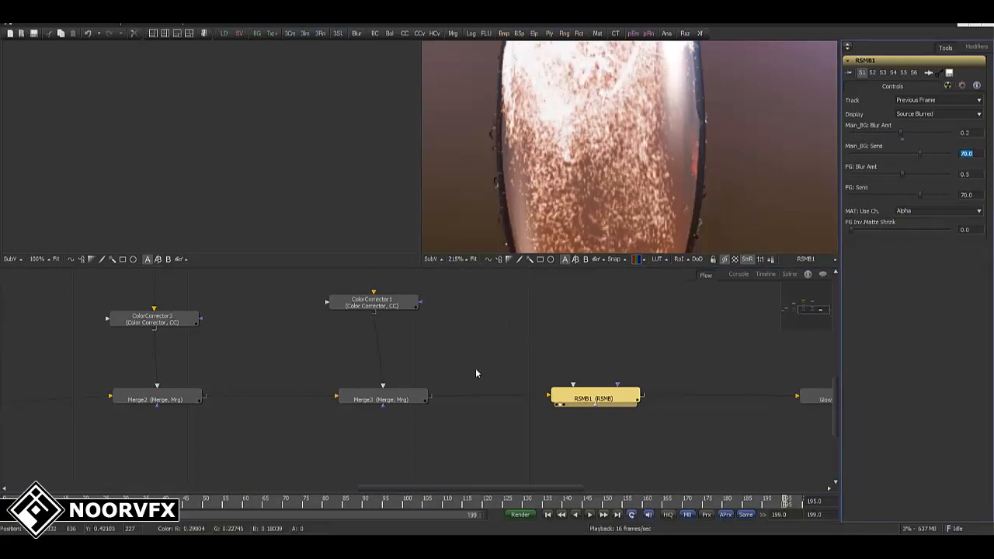
{"action": "key", "text": "2"}
{"action": "key", "text": "2"}
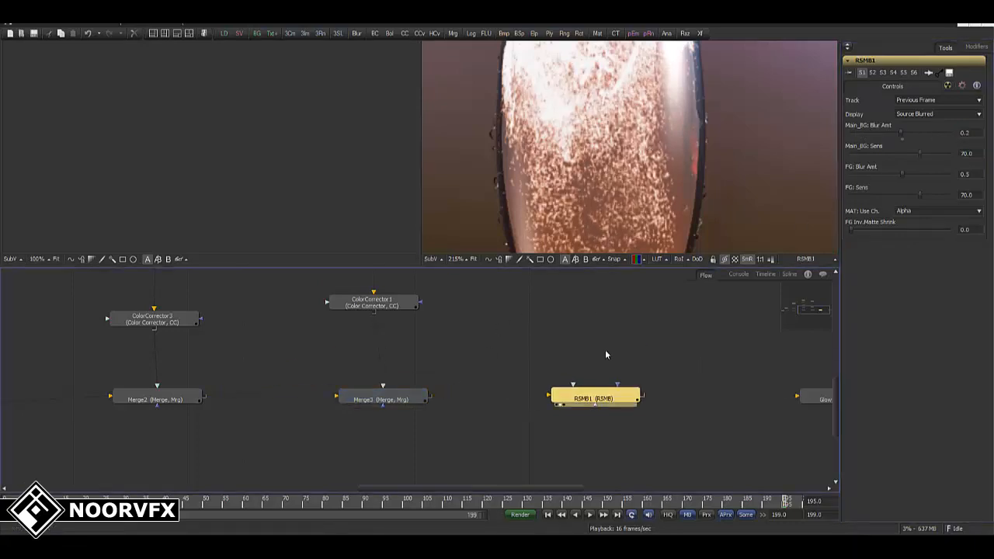
View the glow output with the whole image fitted to the viewer.
{"action": "scroll", "coordinate": [622, 351], "scroll_direction": "down", "scroll_amount": 1, "text": "ctrl"}
{"action": "left_click", "coordinate": [700, 369]}
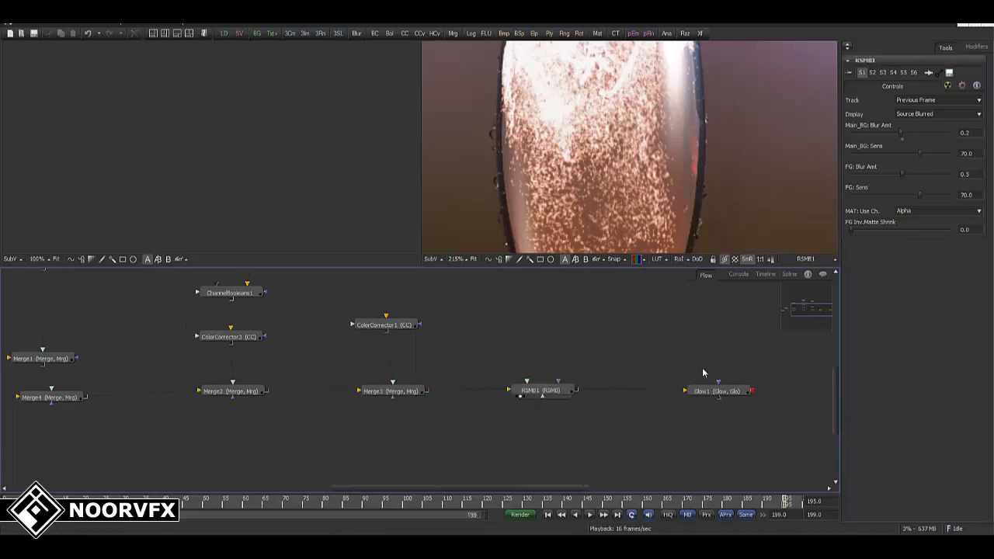
{"action": "key", "text": "2"}
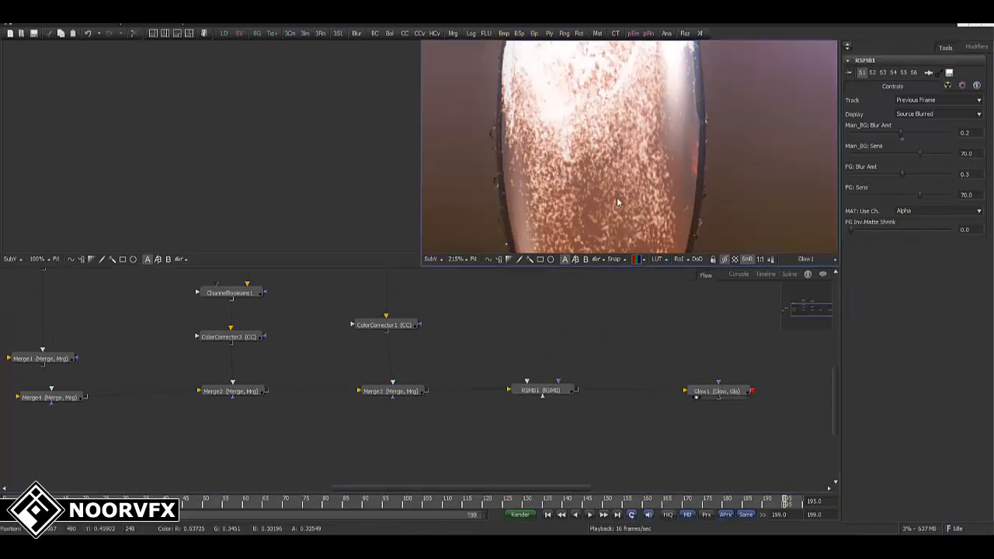
{"action": "left_click", "coordinate": [473, 258]}
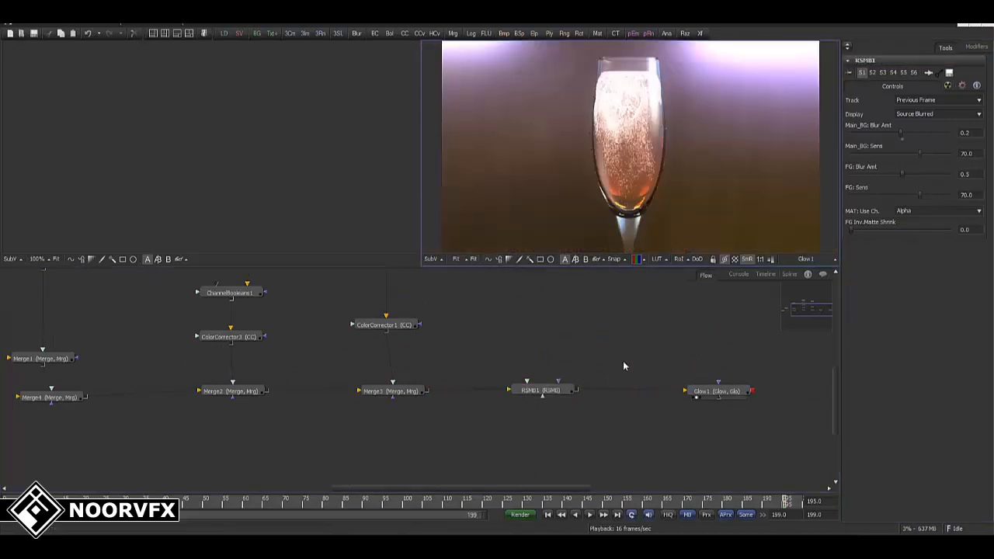
Inspect the settings of the beer's color corrector and return the viewer to the glow output.
{"action": "middle_click_drag", "start_coordinate": [501, 355], "coordinate": [539, 381]}
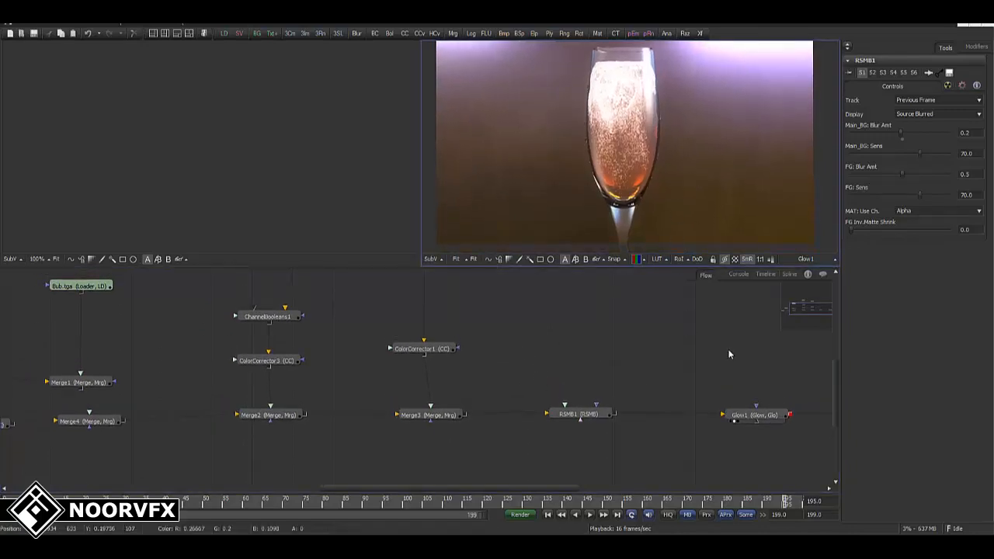
{"action": "middle_click_drag", "start_coordinate": [727, 350], "coordinate": [521, 329]}
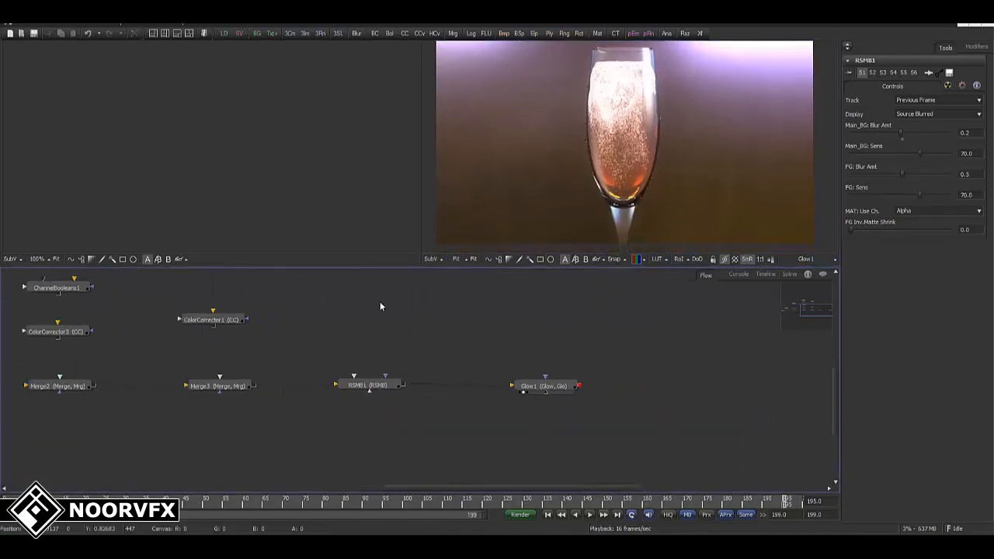
{"action": "middle_click_drag", "start_coordinate": [403, 320], "coordinate": [451, 313]}
{"action": "middle_click_drag", "start_coordinate": [361, 338], "coordinate": [503, 451]}
{"action": "left_click", "coordinate": [440, 426]}
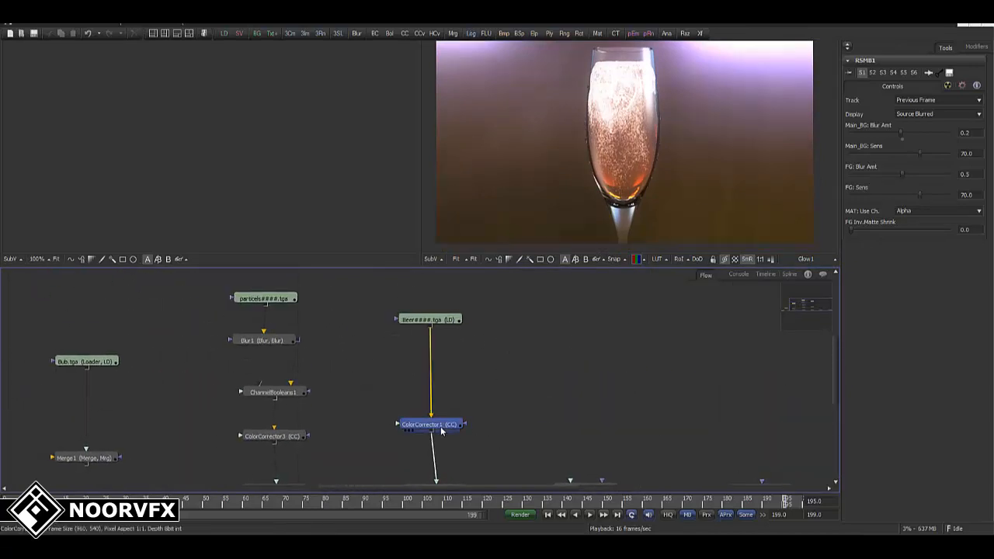
{"action": "left_click_drag", "start_coordinate": [441, 430], "coordinate": [698, 160]}
{"action": "middle_click_drag", "start_coordinate": [595, 400], "coordinate": [538, 349]}
{"action": "left_click_drag", "start_coordinate": [702, 442], "coordinate": [708, 129]}
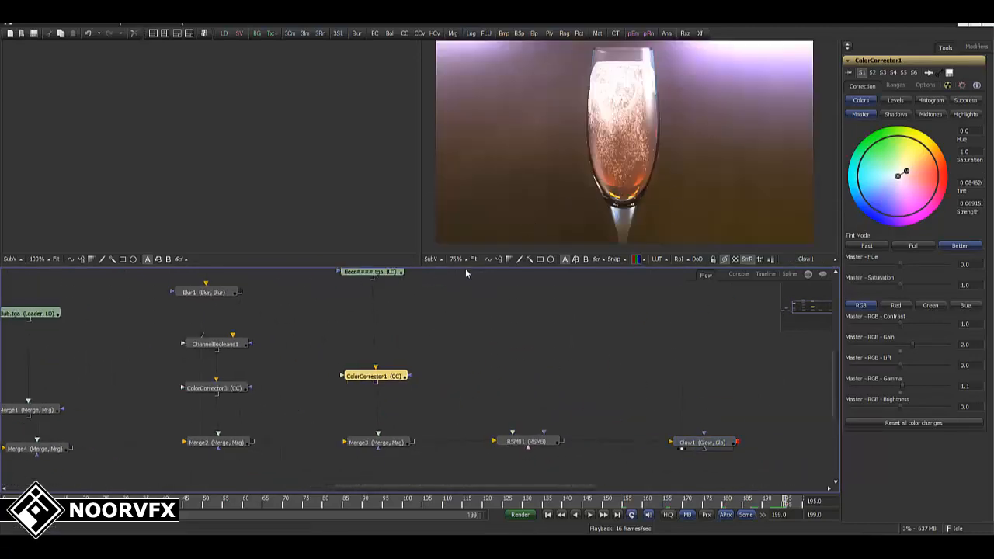
Add a Hot Spot effect after the glow.
{"action": "middle_click_drag", "start_coordinate": [718, 392], "coordinate": [593, 381]}
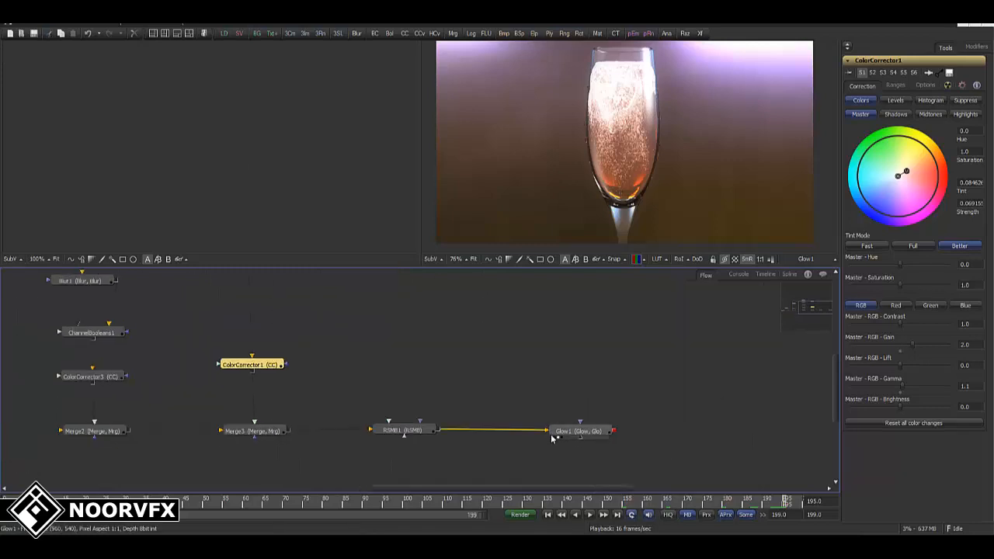
{"action": "left_click_drag", "start_coordinate": [574, 435], "coordinate": [556, 435]}
{"action": "left_click", "coordinate": [90, 23]}
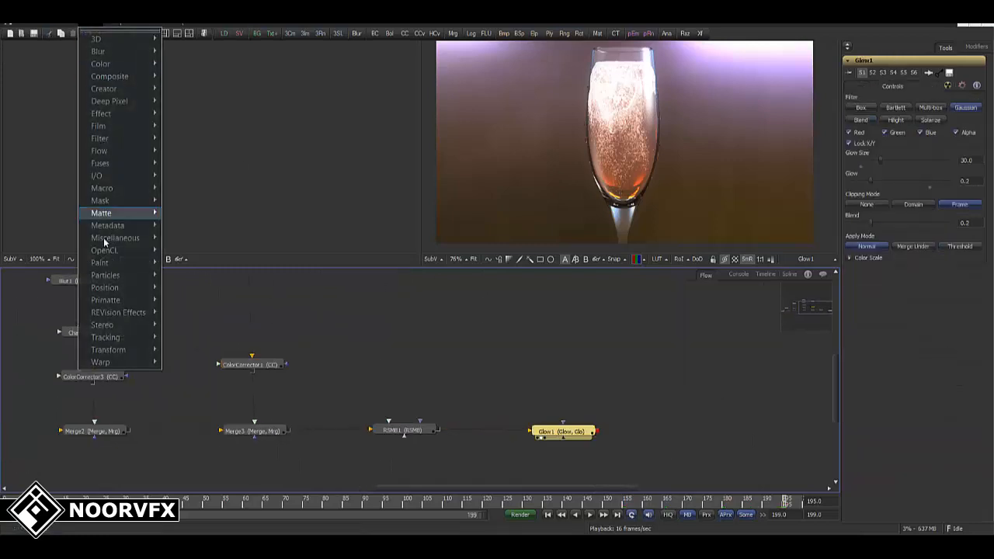
{"action": "mouse_move", "coordinate": [121, 355]}
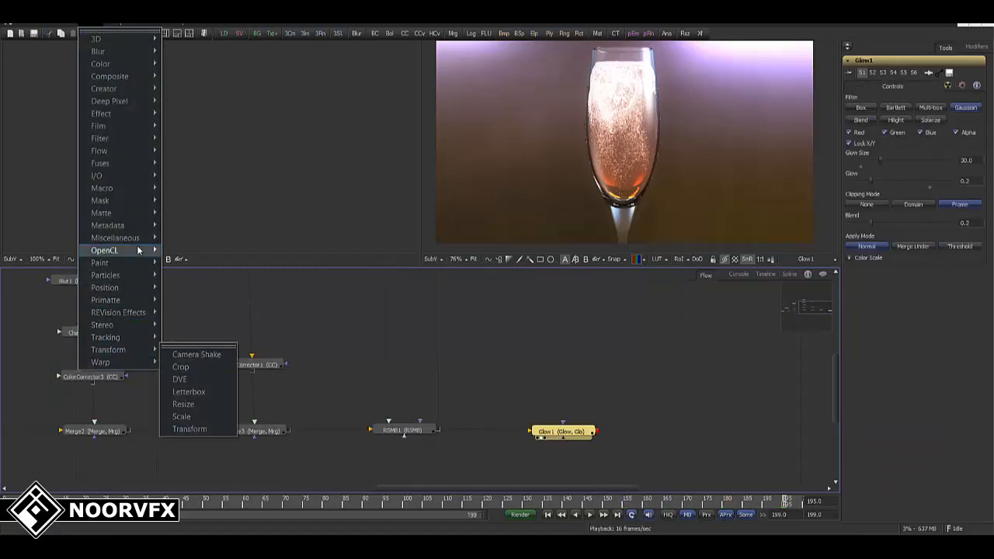
{"action": "mouse_move", "coordinate": [117, 117]}
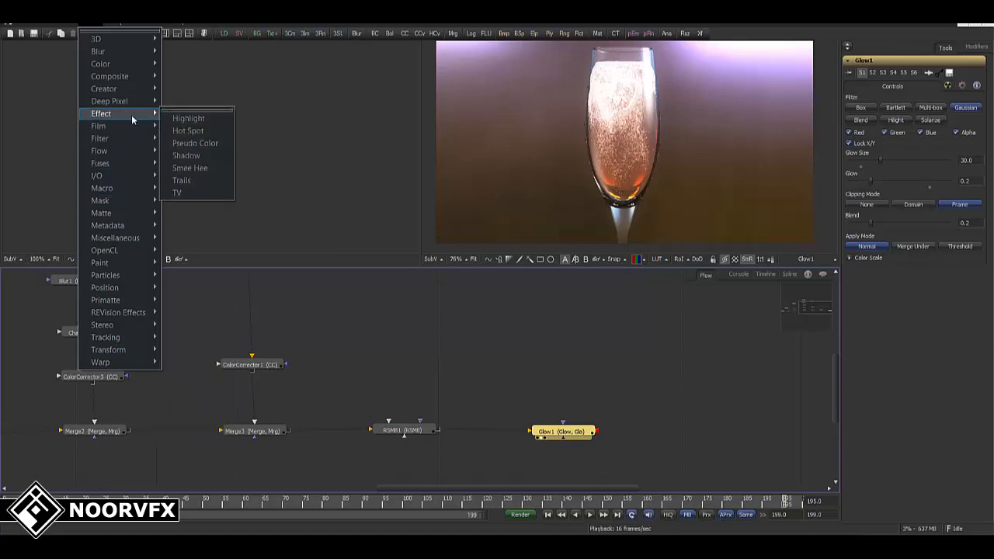
{"action": "left_click", "coordinate": [191, 131]}
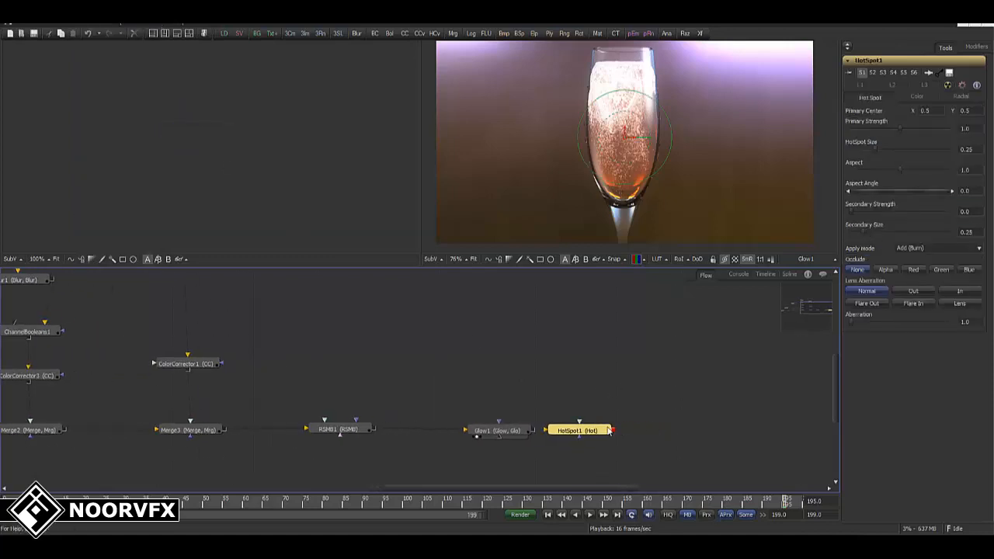
View the Hot Spot output, enlarge its size to about 0.61, and try Subtract before choosing the Multiply (Spotlight) apply mode.
{"action": "left_click_drag", "start_coordinate": [592, 432], "coordinate": [614, 433]}
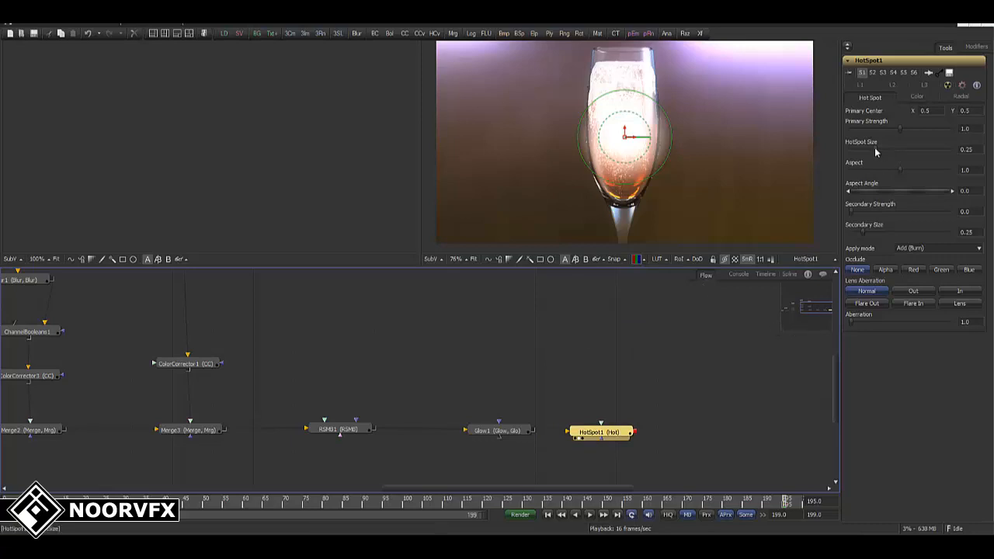
{"action": "left_click_drag", "start_coordinate": [874, 151], "coordinate": [903, 151]}
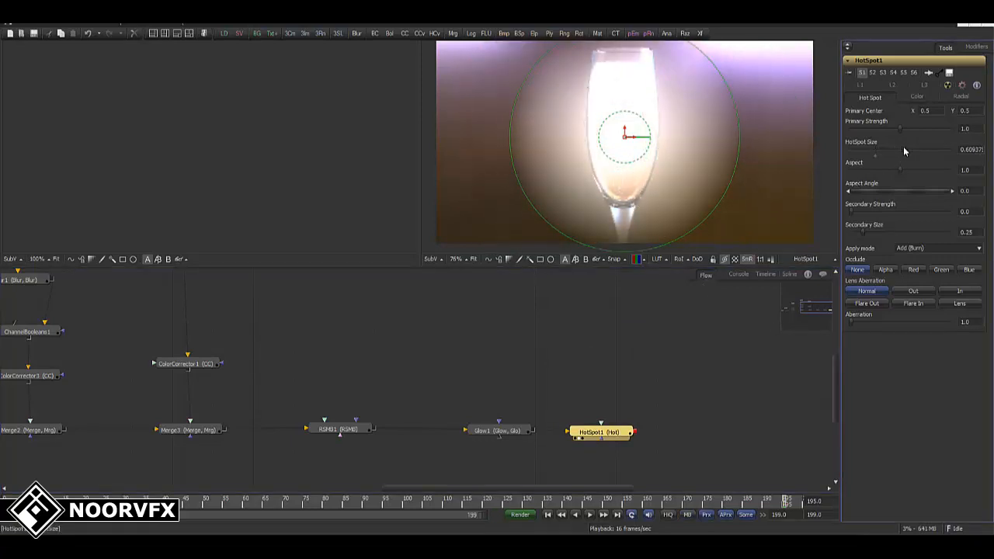
{"action": "left_click", "coordinate": [921, 248]}
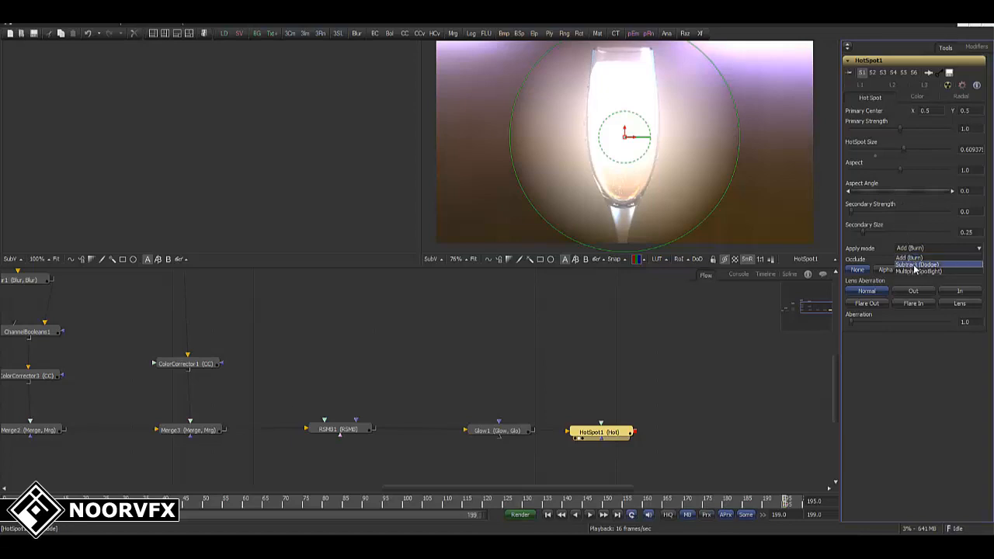
{"action": "left_click", "coordinate": [914, 267]}
{"action": "left_click", "coordinate": [920, 249]}
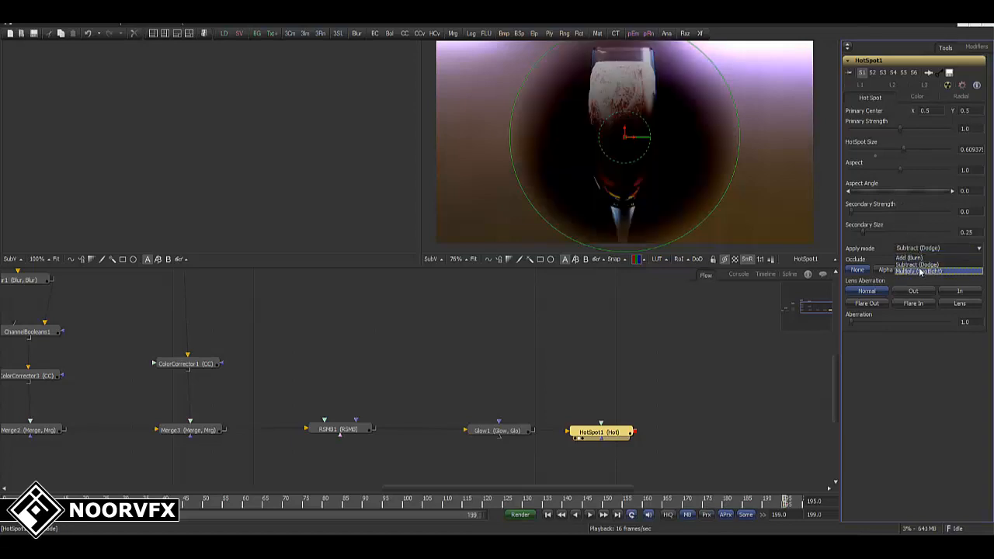
{"action": "left_click", "coordinate": [919, 271]}
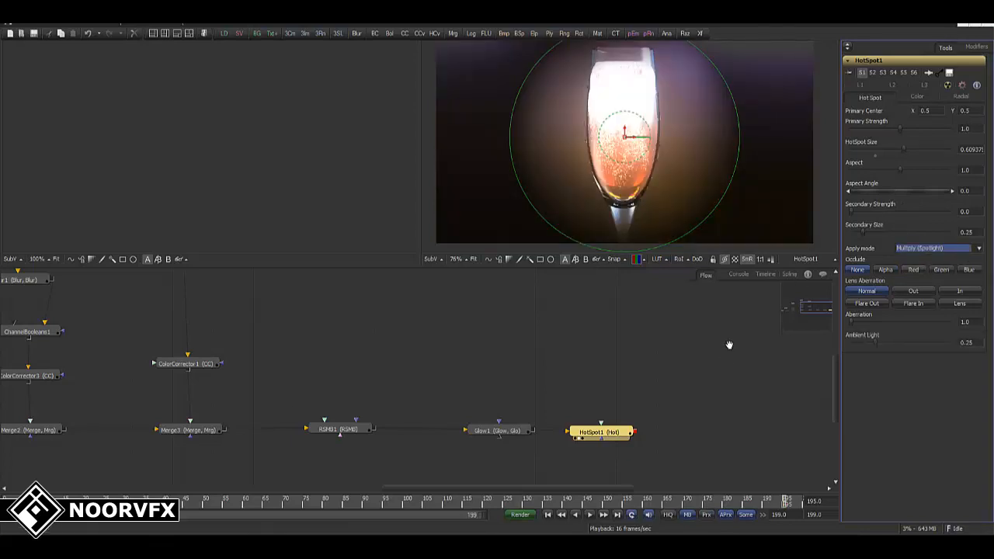
Set the hot spot's size to about 0.72, aspect to 1.875, primary strength to about 0.63 and secondary size to about 0.67.
{"action": "middle_click_drag", "start_coordinate": [729, 344], "coordinate": [738, 329]}
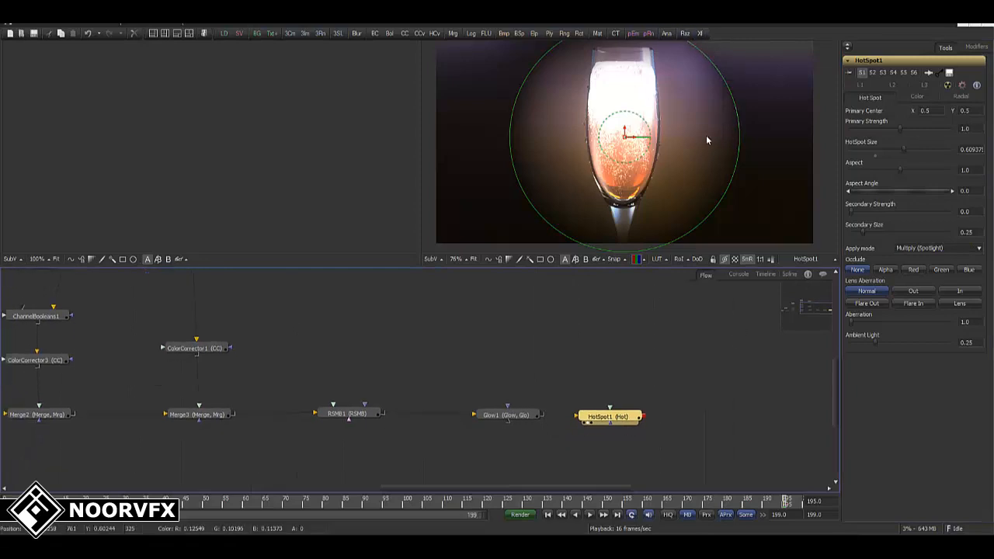
{"action": "left_click_drag", "start_coordinate": [738, 140], "coordinate": [760, 137]}
{"action": "left_click", "coordinate": [466, 259]}
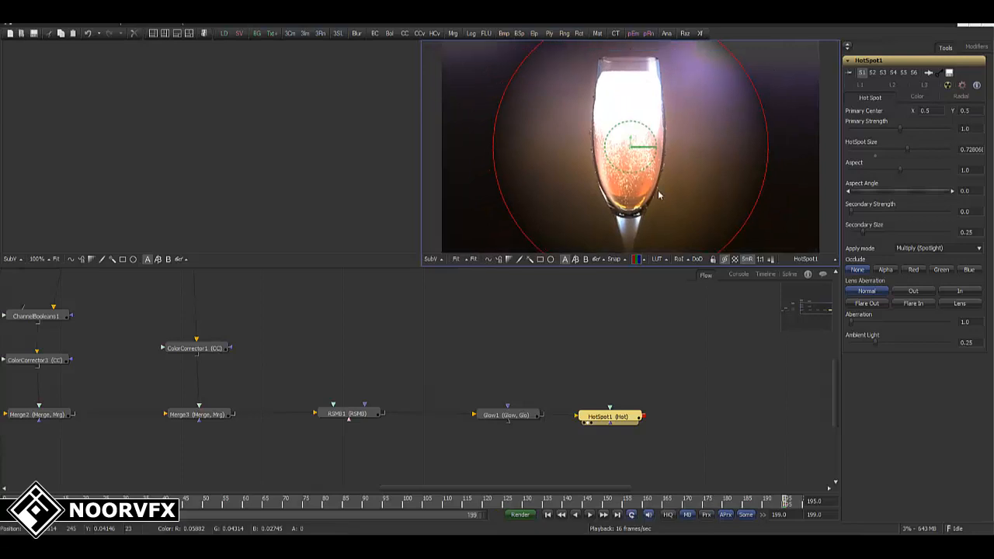
{"action": "scroll", "coordinate": [702, 168], "scroll_direction": "down", "scroll_amount": 1, "text": "ctrl"}
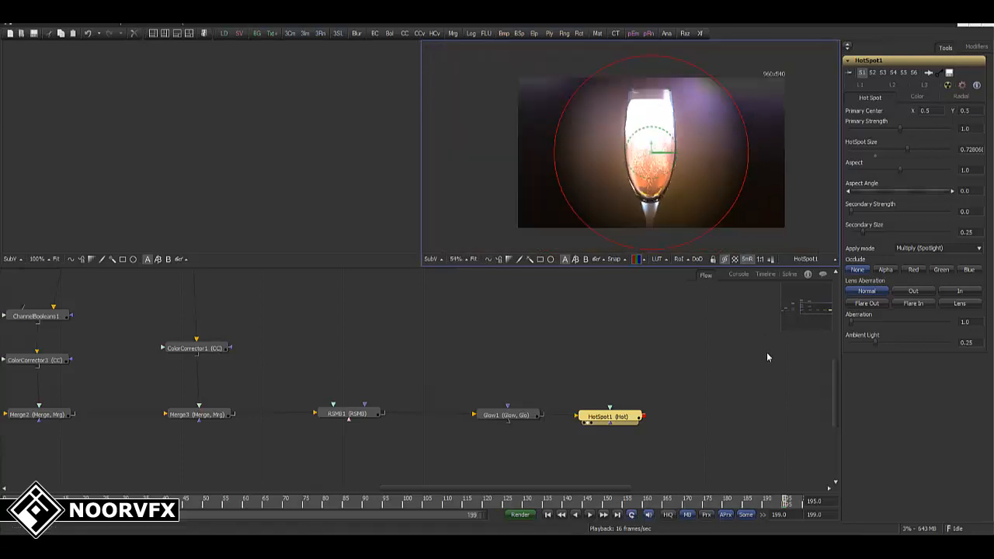
{"action": "left_click_drag", "start_coordinate": [618, 418], "coordinate": [627, 415]}
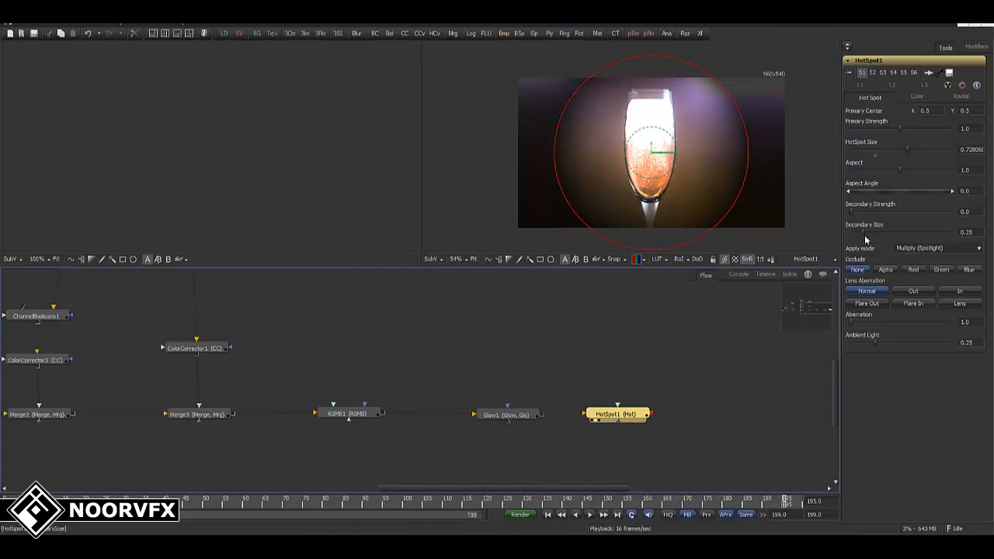
{"action": "left_click_drag", "start_coordinate": [864, 233], "coordinate": [882, 235]}
{"action": "left_click_drag", "start_coordinate": [901, 176], "coordinate": [881, 134]}
Compare the hot spot's Add (Burn) and Subtract (Dodge) apply modes, ending on Multiply (Spotlight).
{"action": "left_click", "coordinate": [928, 249]}
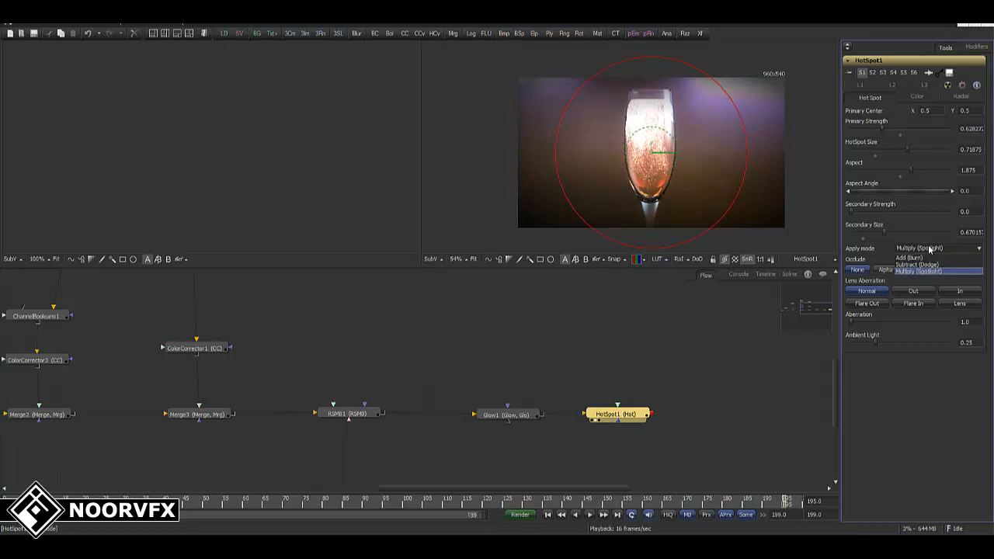
{"action": "left_click", "coordinate": [924, 257]}
{"action": "left_click", "coordinate": [928, 249]}
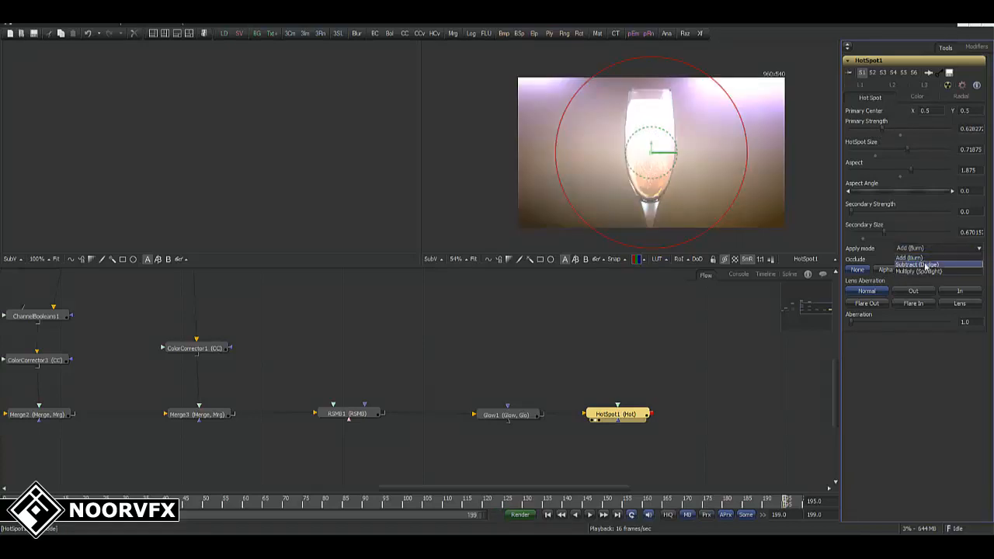
{"action": "left_click", "coordinate": [922, 264]}
{"action": "left_click", "coordinate": [926, 249]}
{"action": "left_click", "coordinate": [922, 270]}
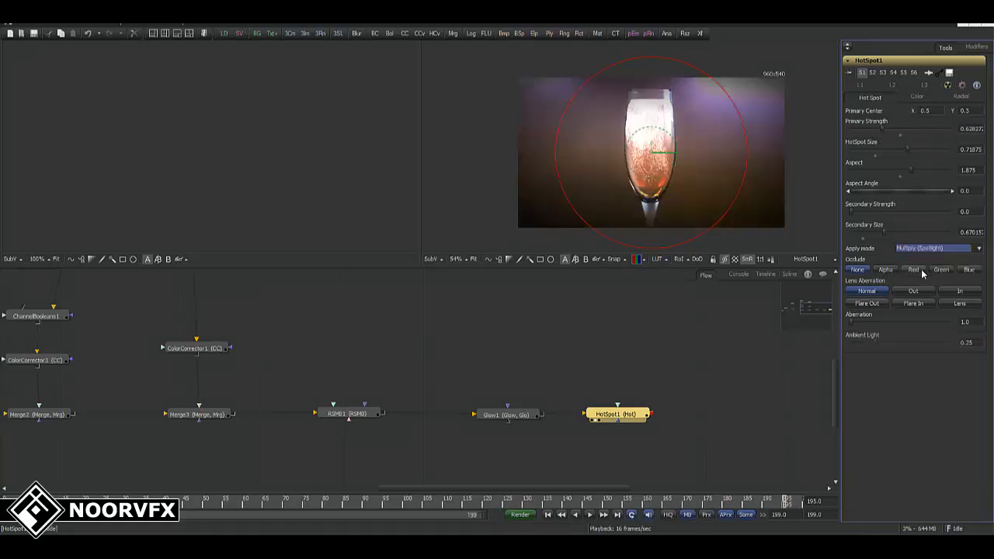
Set the hot spot's secondary size to about 1.13 and compare its output with the glow output.
{"action": "left_click_drag", "start_coordinate": [883, 235], "coordinate": [906, 232]}
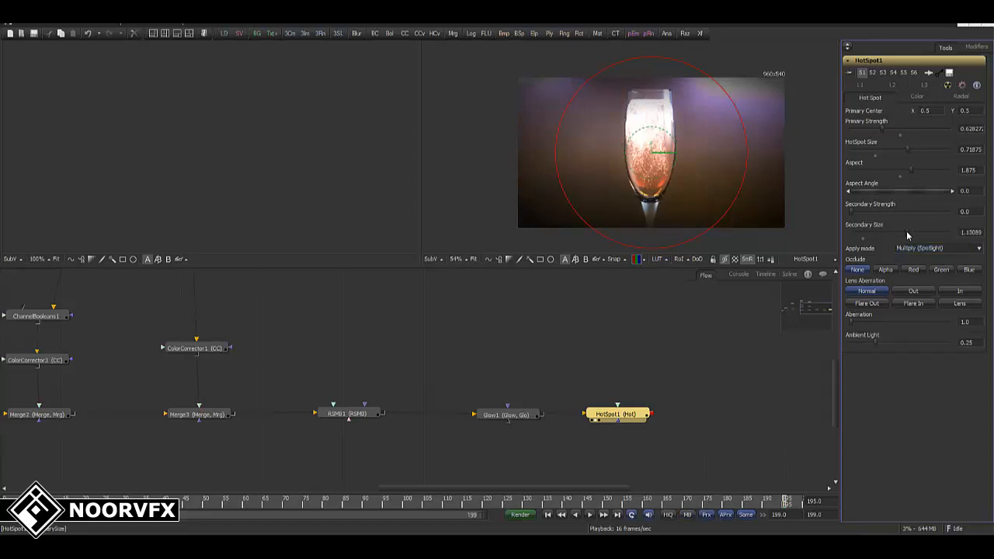
{"action": "left_click_drag", "start_coordinate": [534, 416], "coordinate": [652, 209]}
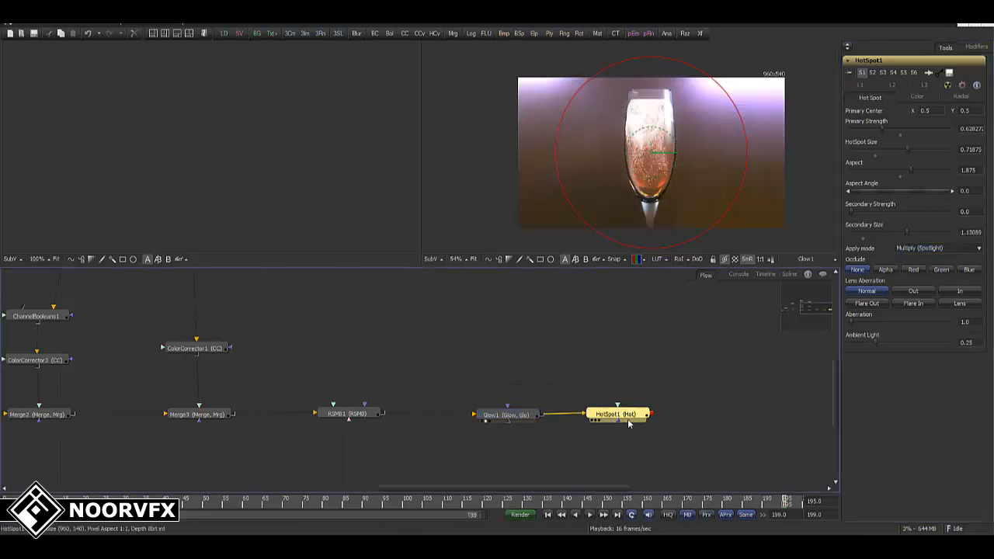
{"action": "left_click_drag", "start_coordinate": [627, 417], "coordinate": [758, 130]}
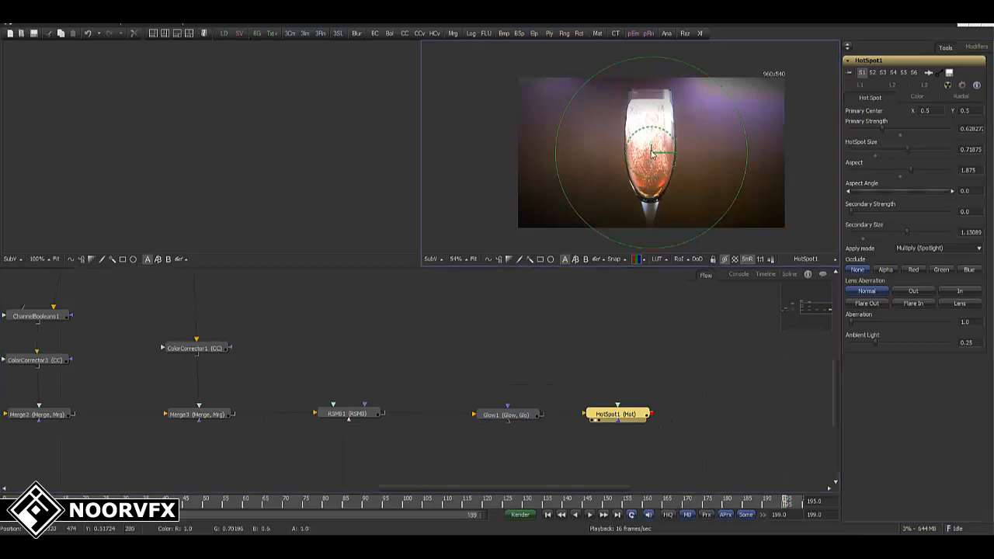
Raise the hot spot's center Y to about 0.53, with ambient light about 0.10, size 0.8125, primary strength about 0.50 and aspect about 2.58.
{"action": "left_click_drag", "start_coordinate": [651, 150], "coordinate": [649, 148]}
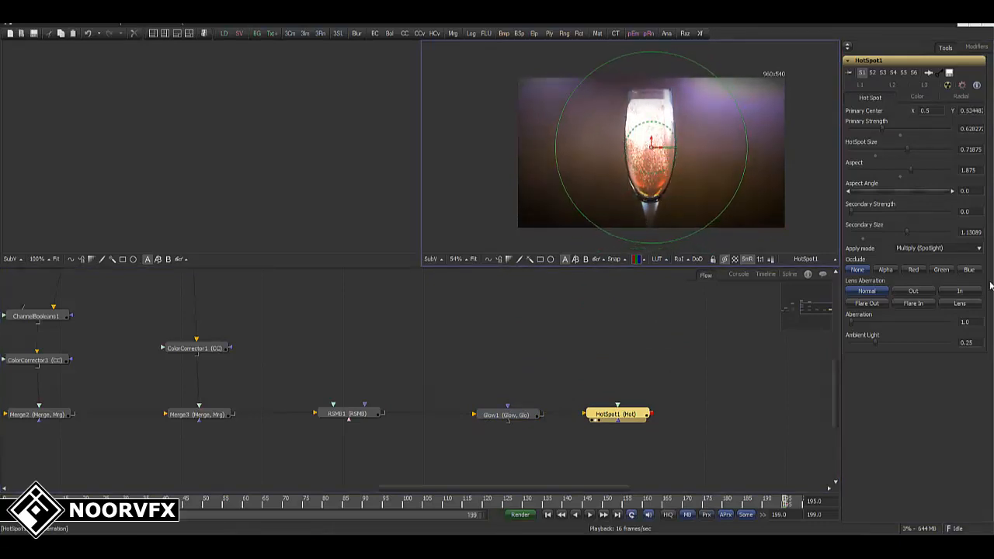
{"action": "mouse_move", "coordinate": [873, 347]}
{"action": "left_mouse_down"}
{"action": "mouse_move", "coordinate": [857, 344]}
{"action": "mouse_move", "coordinate": [859, 324]}
{"action": "mouse_move", "coordinate": [850, 325]}
{"action": "mouse_move", "coordinate": [866, 346]}
{"action": "left_mouse_up"}
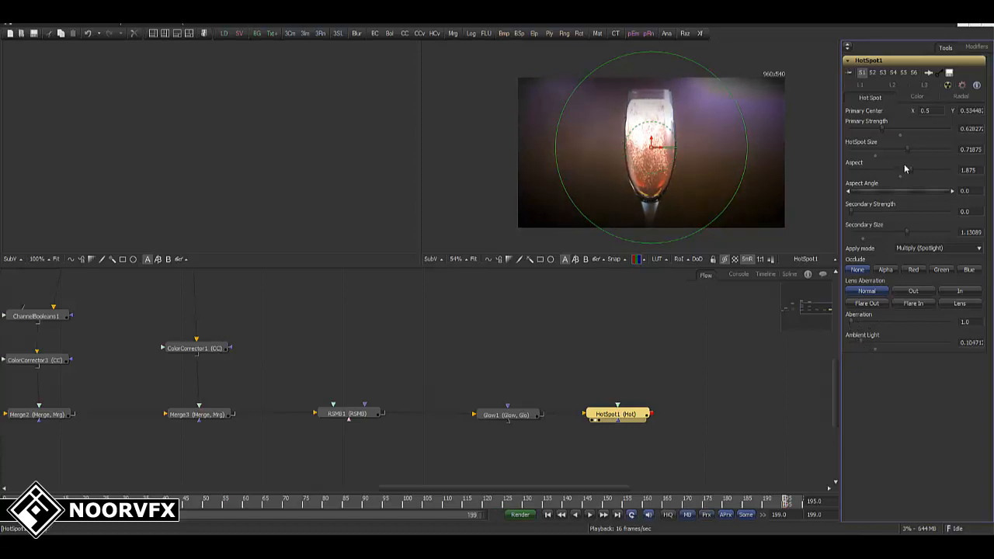
{"action": "left_click_drag", "start_coordinate": [910, 151], "coordinate": [875, 131]}
{"action": "left_click_drag", "start_coordinate": [909, 169], "coordinate": [919, 172]}
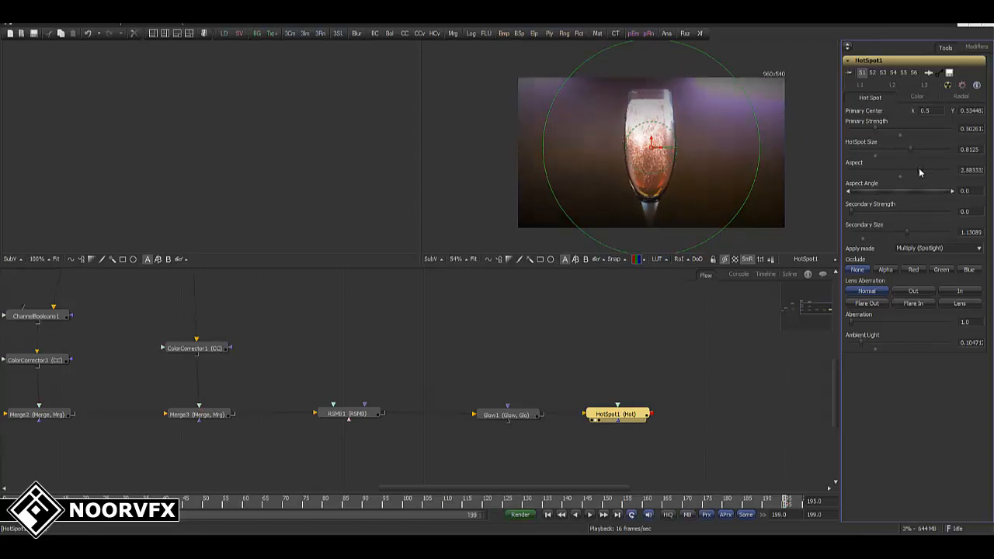
Return the viewer to the glow output and delete the Hot Spot node from the flow.
{"action": "left_click", "coordinate": [485, 420]}
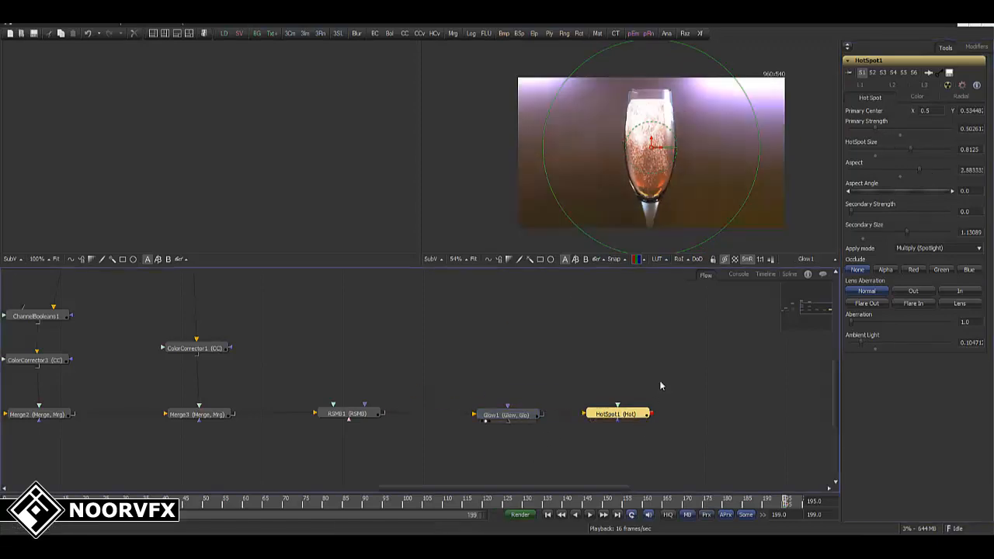
{"action": "left_click_drag", "start_coordinate": [660, 382], "coordinate": [613, 443]}
{"action": "key", "text": "Delete"}
{"action": "middle_click_drag", "start_coordinate": [606, 376], "coordinate": [569, 375]}
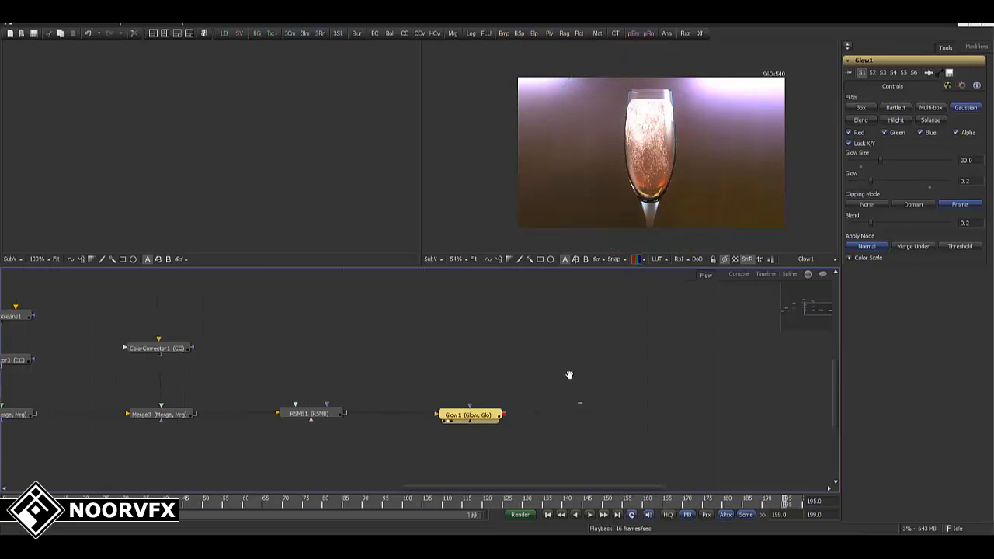
Go to the first frame and view the Bub.tga loader's output.
{"action": "left_click", "coordinate": [547, 514]}
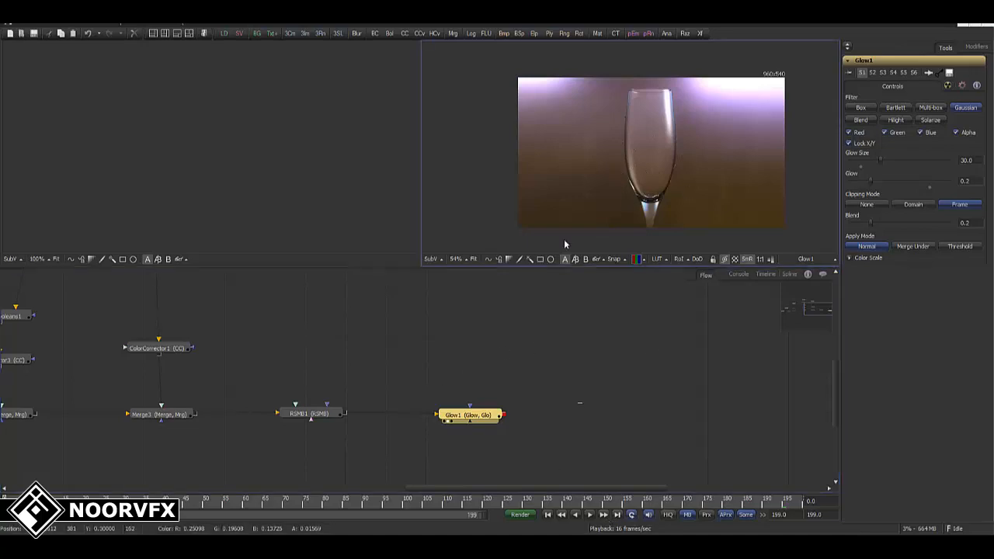
{"action": "middle_click_drag", "start_coordinate": [424, 307], "coordinate": [781, 320]}
{"action": "middle_click_drag", "start_coordinate": [545, 335], "coordinate": [666, 337]}
{"action": "middle_click_drag", "start_coordinate": [419, 341], "coordinate": [543, 352]}
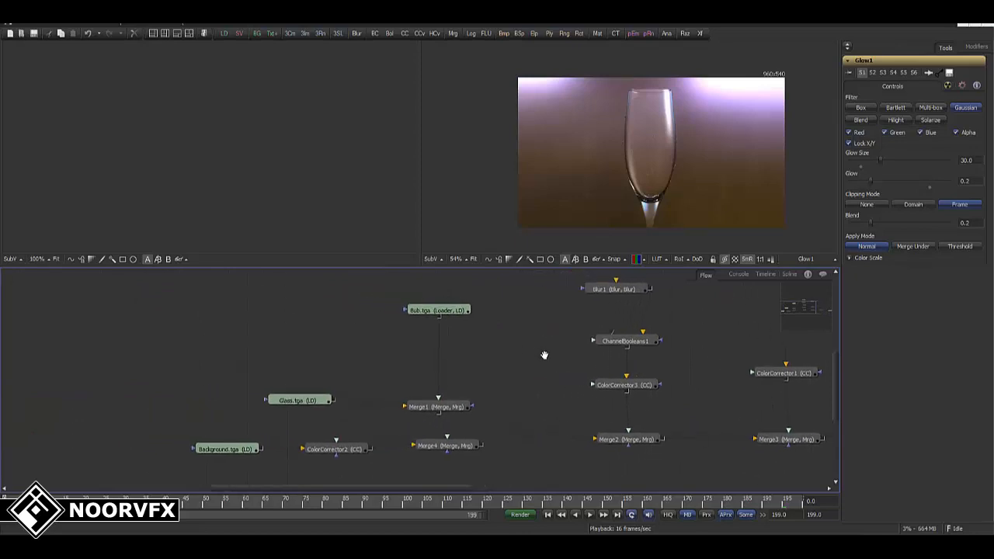
{"action": "left_click", "coordinate": [451, 310]}
{"action": "left_click_drag", "start_coordinate": [512, 283], "coordinate": [649, 159]}
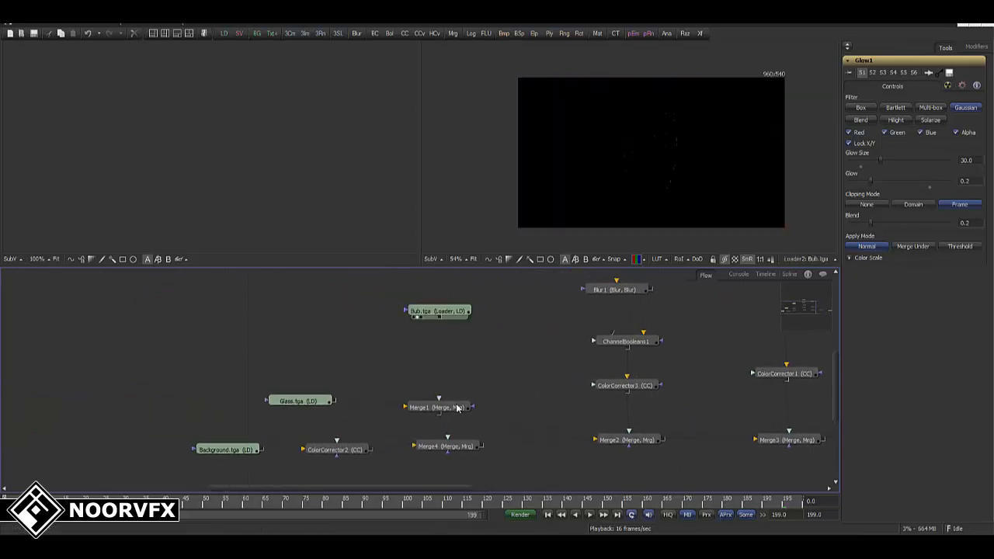
Add a color corrector after the Bub.tga loader and raise its master RGB gain to 2.875.
{"action": "left_click_drag", "start_coordinate": [451, 314], "coordinate": [446, 296]}
{"action": "left_click", "coordinate": [405, 37]}
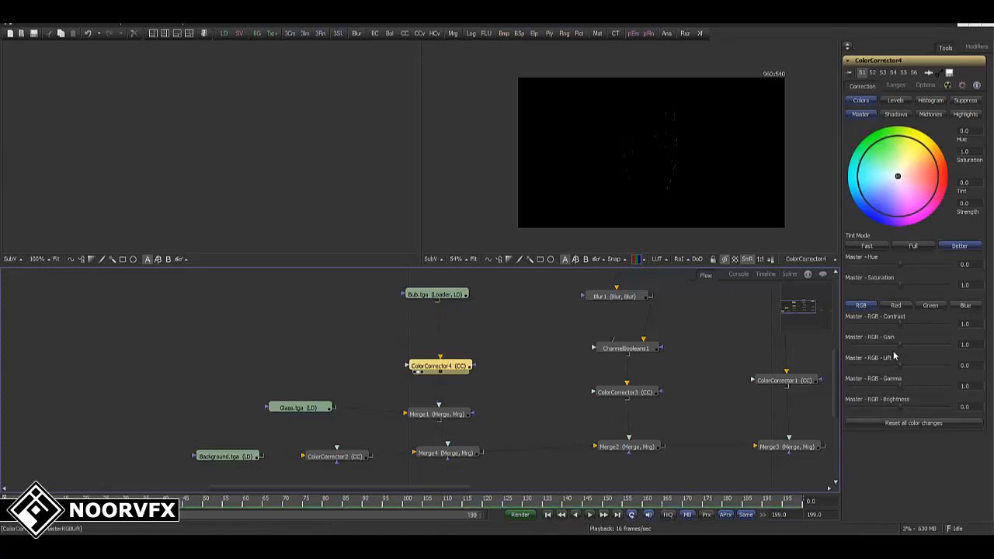
{"action": "left_click_drag", "start_coordinate": [900, 347], "coordinate": [913, 346]}
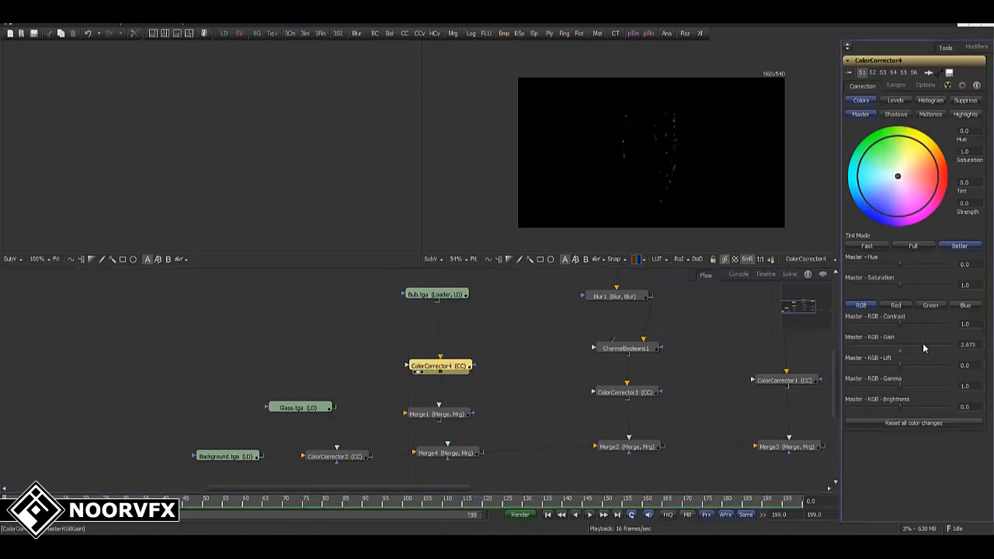
View the Merge4 output and examine the brightened bubbles on the glass up close.
{"action": "left_click_drag", "start_coordinate": [474, 454], "coordinate": [662, 190]}
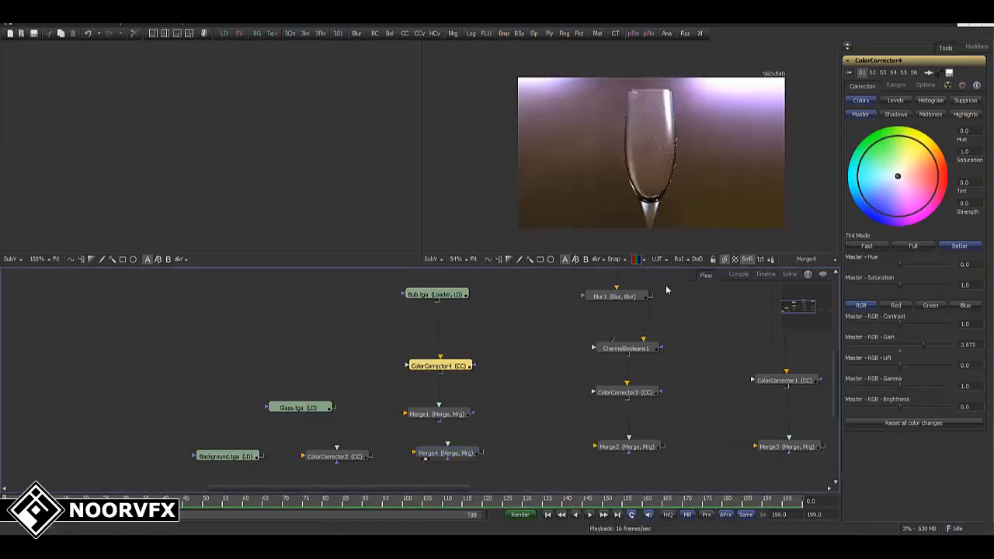
{"action": "scroll", "coordinate": [698, 190], "scroll_direction": "up", "scroll_amount": 5, "text": "ctrl"}
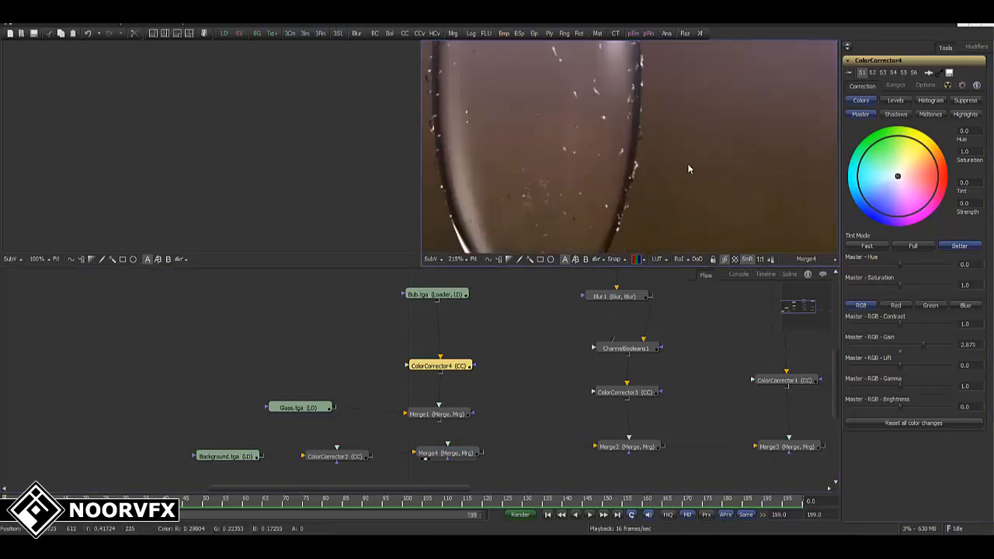
{"action": "middle_click_drag", "start_coordinate": [741, 217], "coordinate": [765, 247]}
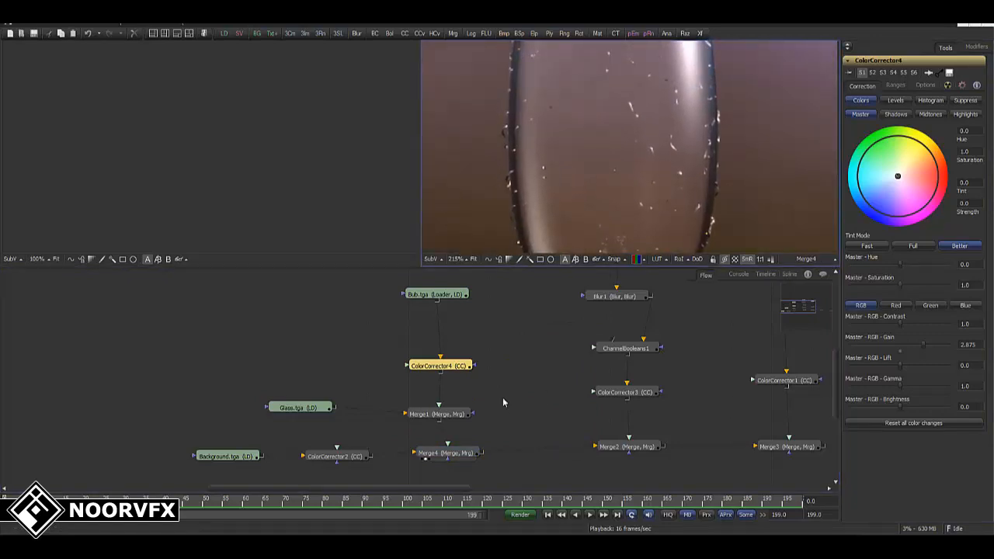
View the final glow output at frame 70.
{"action": "middle_click_drag", "start_coordinate": [710, 426], "coordinate": [402, 430]}
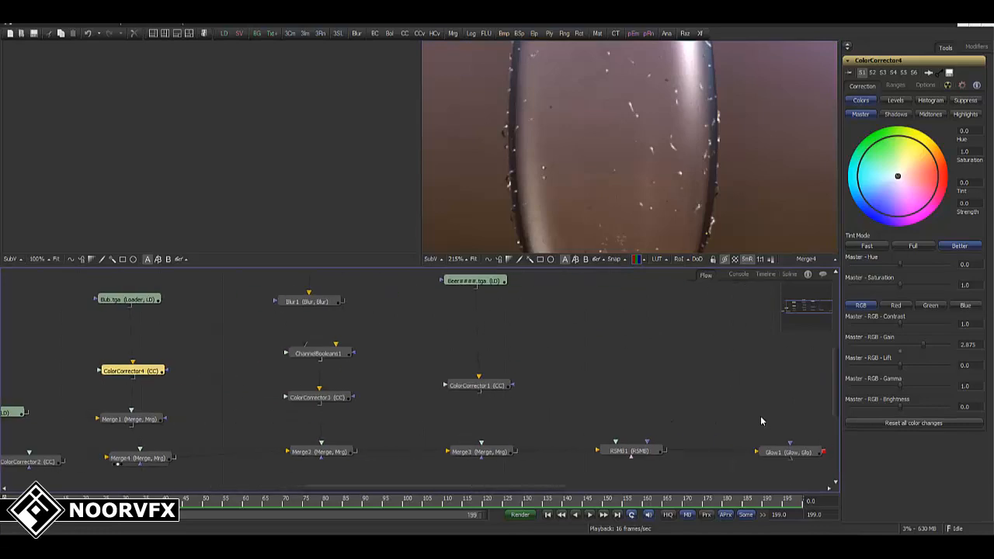
{"action": "middle_click_drag", "start_coordinate": [760, 417], "coordinate": [607, 412]}
{"action": "left_click_drag", "start_coordinate": [636, 446], "coordinate": [609, 217]}
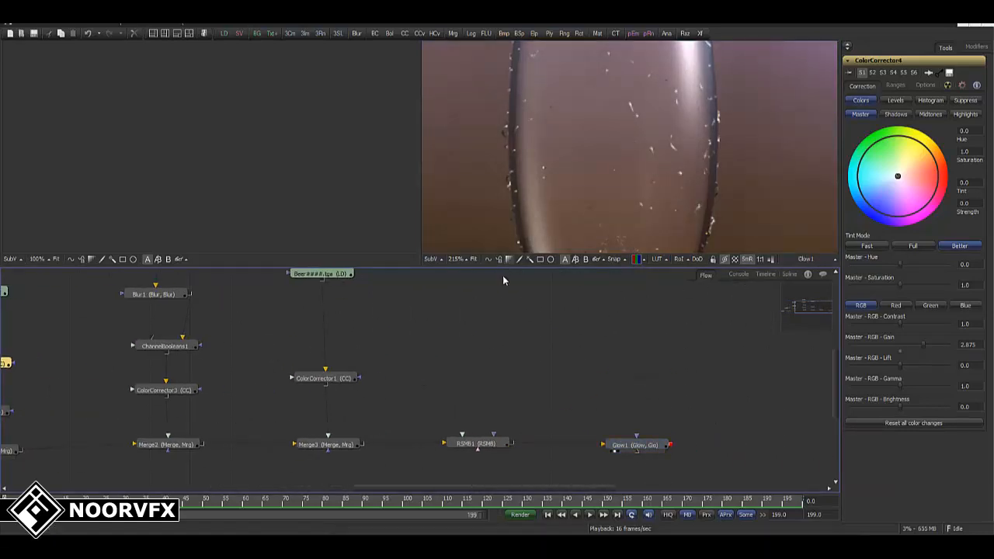
{"action": "left_click", "coordinate": [284, 506]}
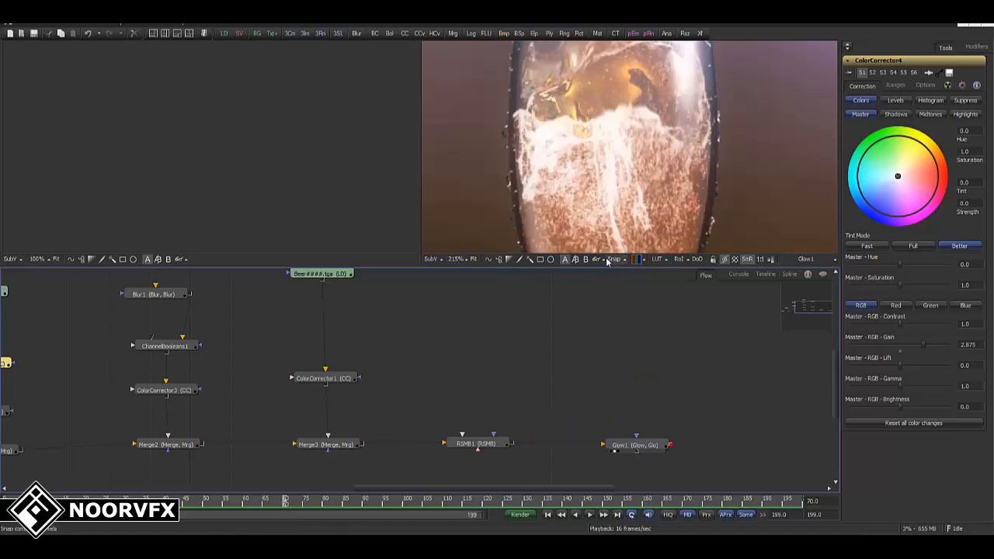
Enlarge the main viewer in height and width and fit the whole image into it.
{"action": "left_click_drag", "start_coordinate": [598, 266], "coordinate": [599, 324]}
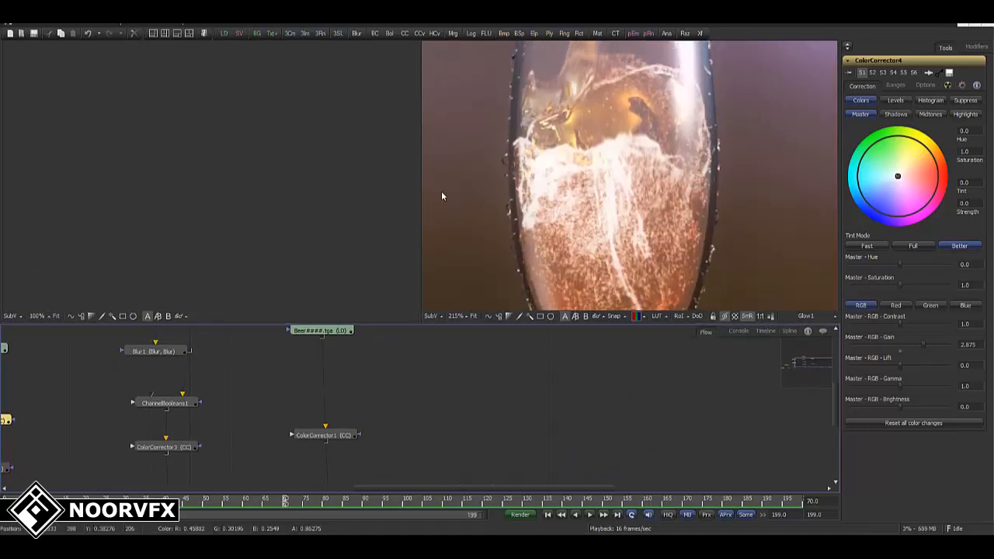
{"action": "left_click_drag", "start_coordinate": [420, 162], "coordinate": [149, 163]}
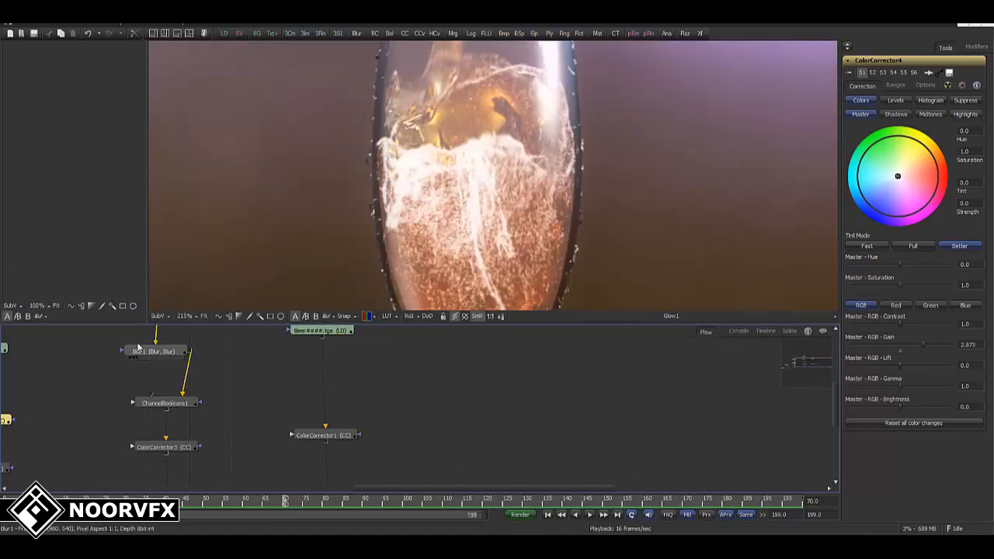
{"action": "left_click", "coordinate": [205, 316]}
Set the master RGB gain of the bubbles' color corrector to about 3.04.
{"action": "middle_click_drag", "start_coordinate": [427, 439], "coordinate": [696, 445]}
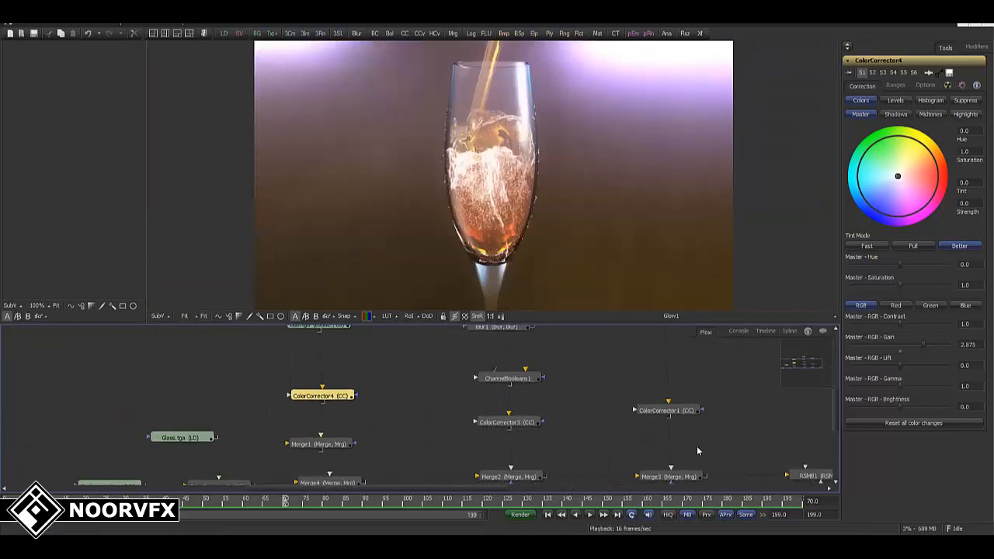
{"action": "left_click_drag", "start_coordinate": [933, 355], "coordinate": [925, 344]}
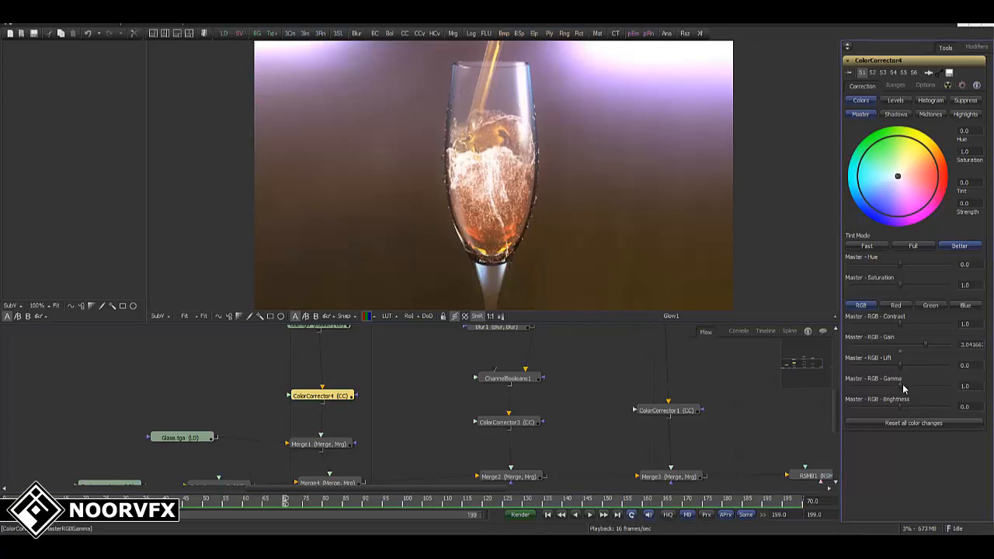
Set the bubbles' color corrector master RGB gamma to about 1.92, check an earlier frame of the pour, and return to the first frame.
{"action": "left_click_drag", "start_coordinate": [902, 383], "coordinate": [922, 384]}
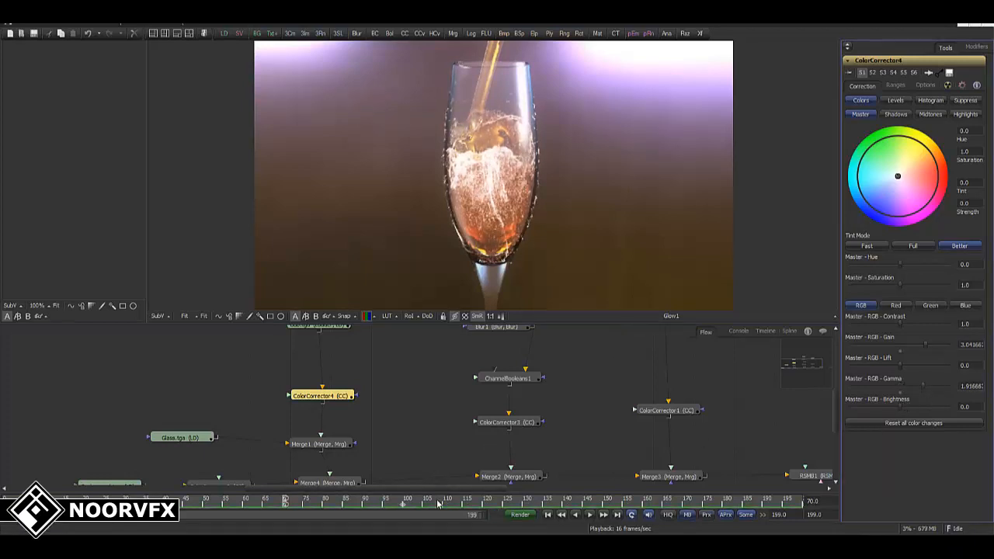
{"action": "left_click_drag", "start_coordinate": [285, 500], "coordinate": [73, 497]}
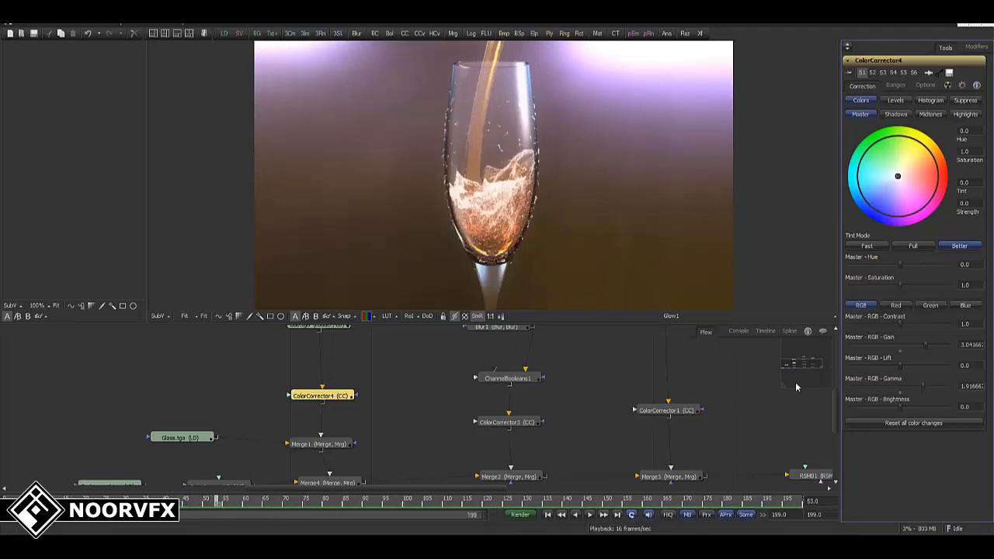
{"action": "middle_click_drag", "start_coordinate": [795, 382], "coordinate": [513, 379]}
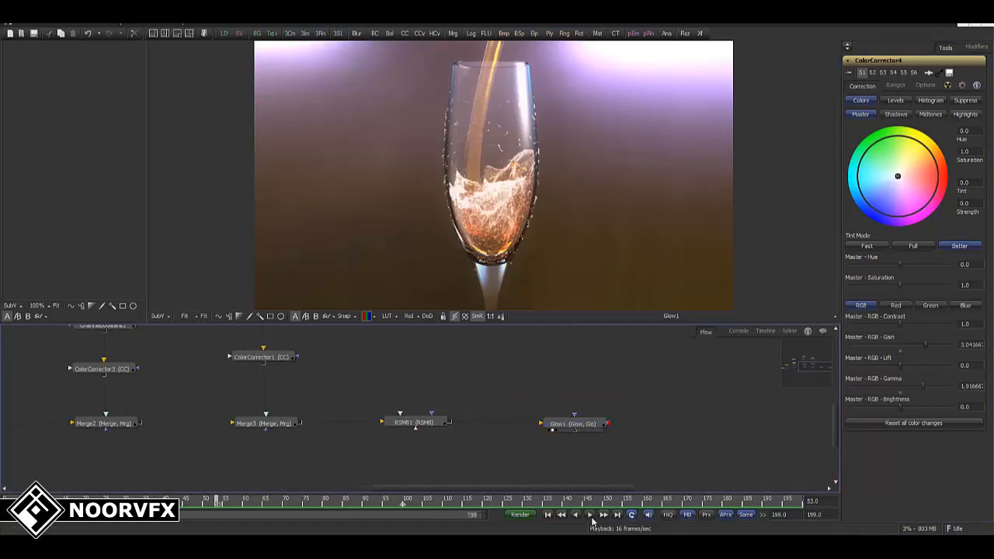
{"action": "left_click", "coordinate": [547, 514]}
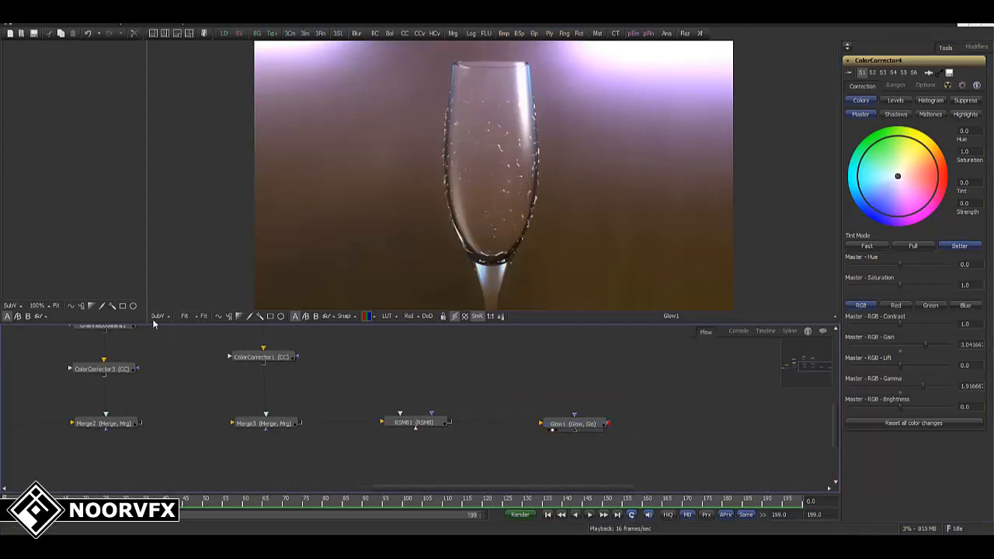
Save the composition as a Fusion Composition file named "beer fin" in the Comps folder.
{"action": "left_click", "coordinate": [185, 319]}
{"action": "left_click", "coordinate": [185, 319]}
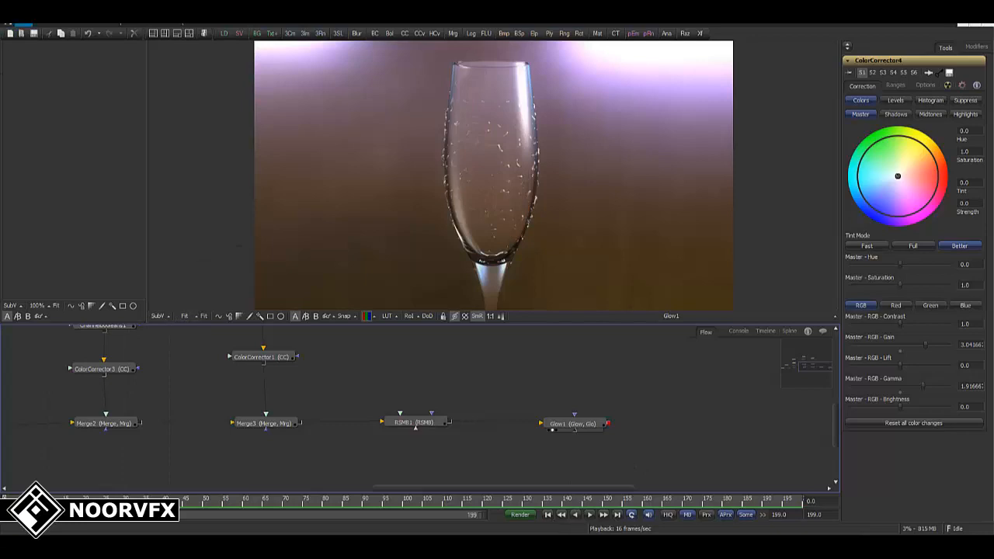
{"action": "left_click", "coordinate": [24, 24]}
{"action": "left_click", "coordinate": [47, 88]}
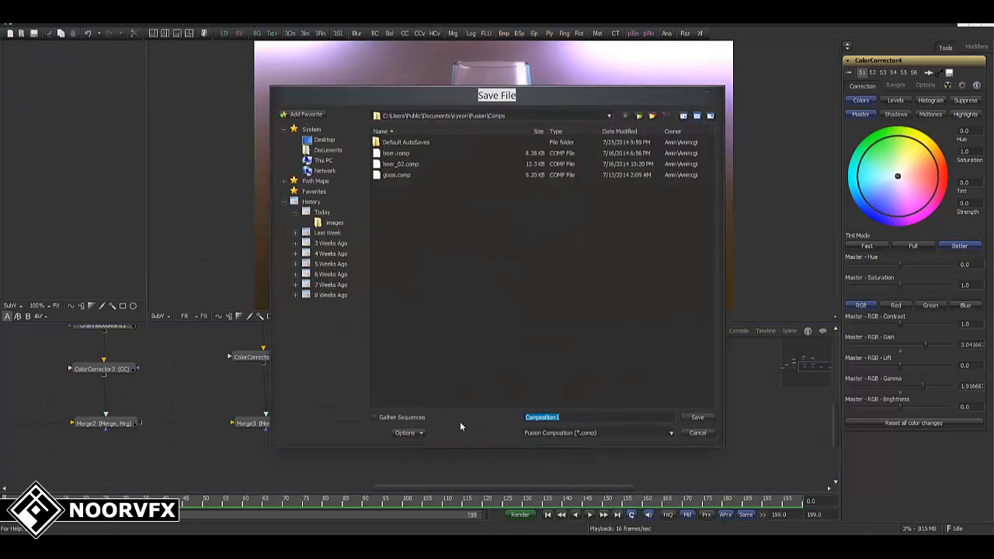
{"action": "type", "text": "beer"}
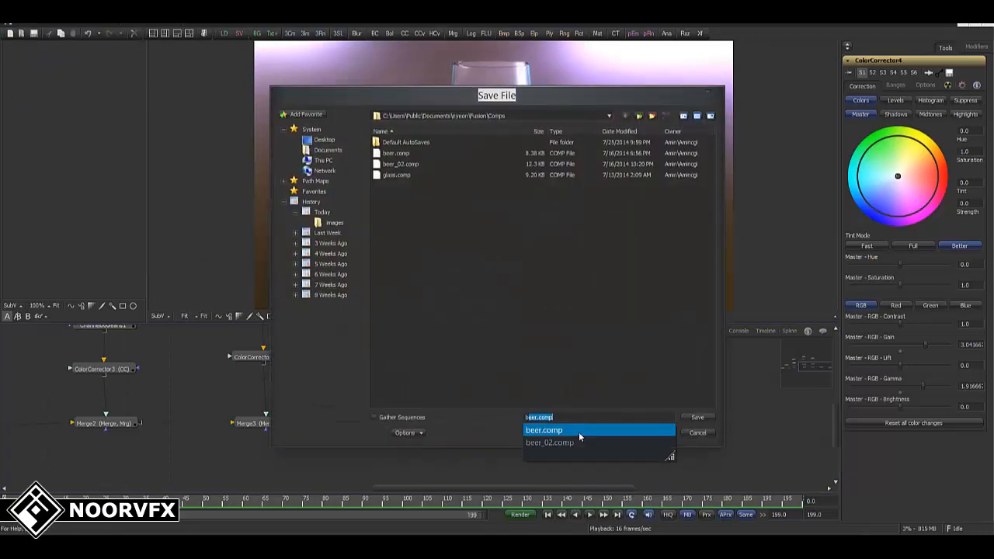
{"action": "type", "text": "_03"}
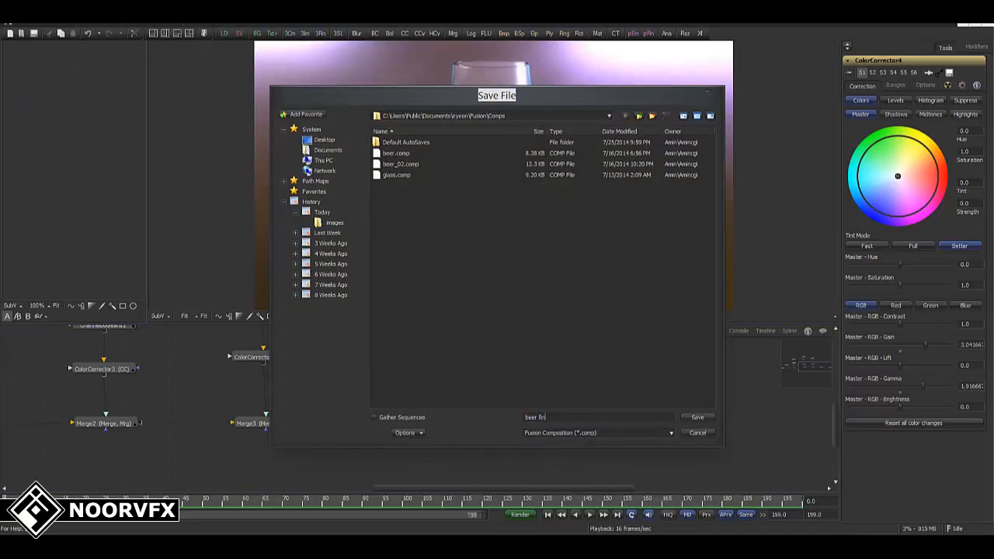
{"action": "key", "text": "Return"}
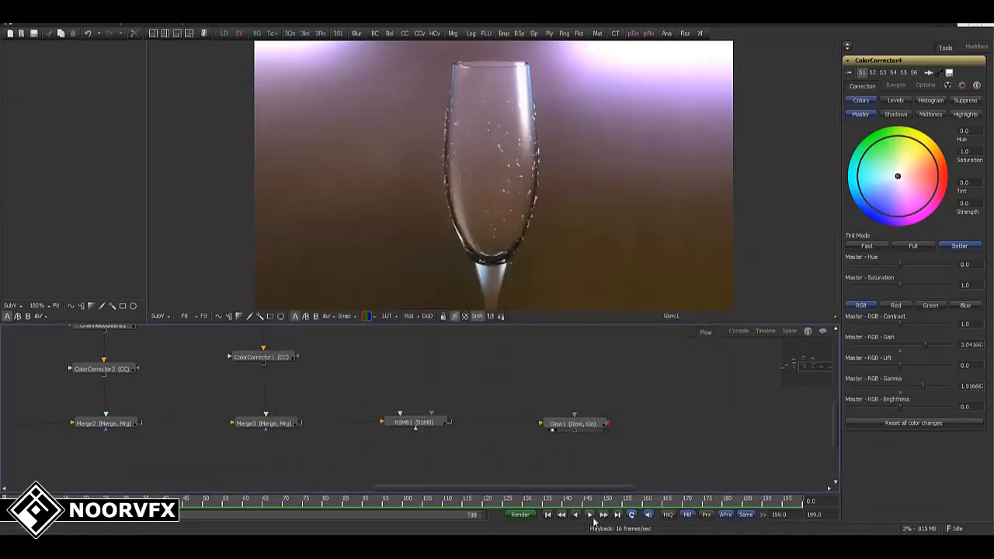
Cache the final glow output by playing through the composition, and review the pour animation from the first frame.
{"action": "left_click", "coordinate": [590, 516]}
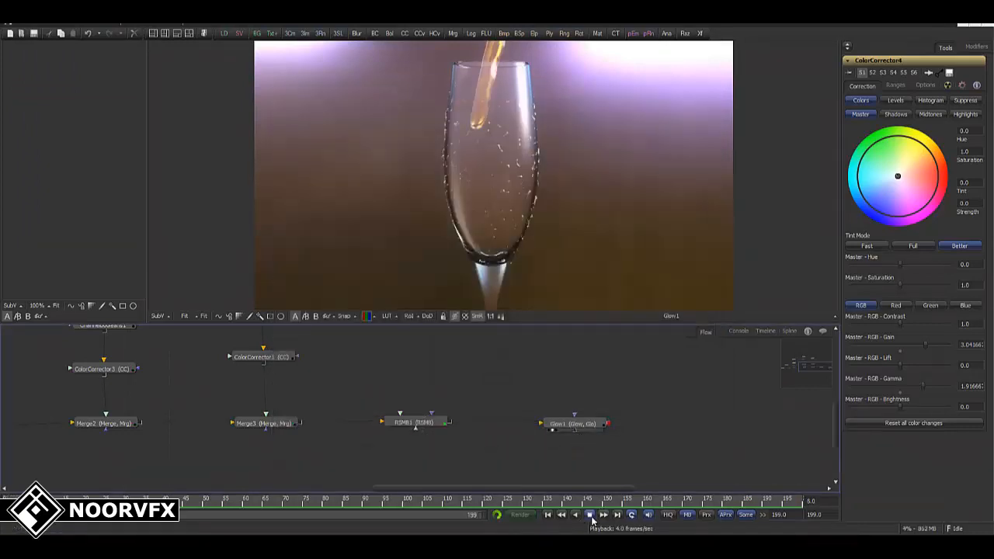
{"action": "left_click", "coordinate": [590, 516]}
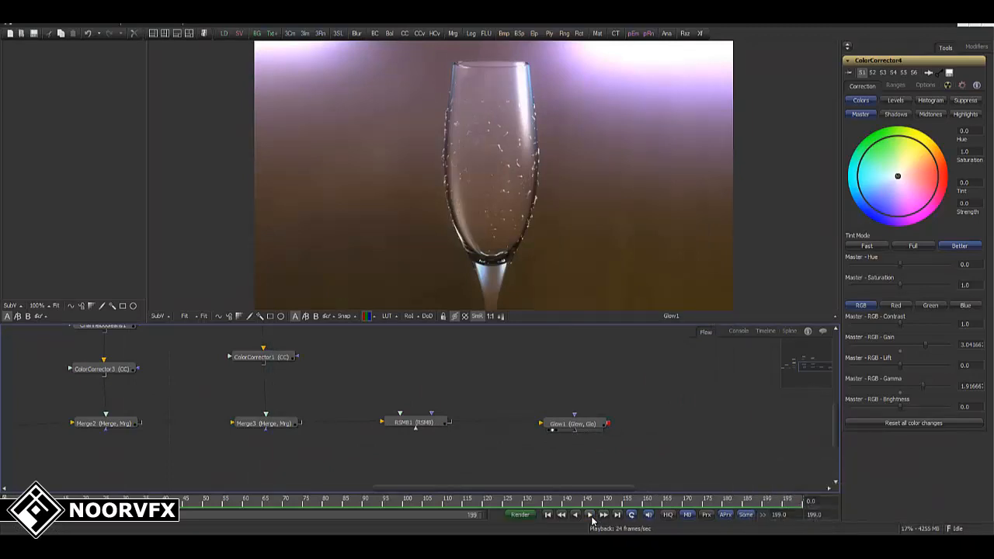
{"action": "left_click", "coordinate": [590, 517]}
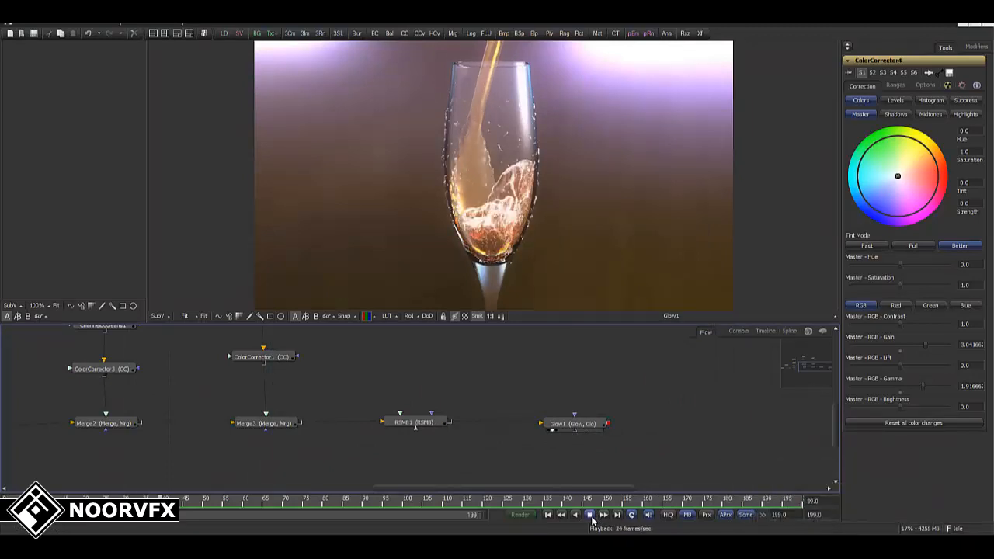